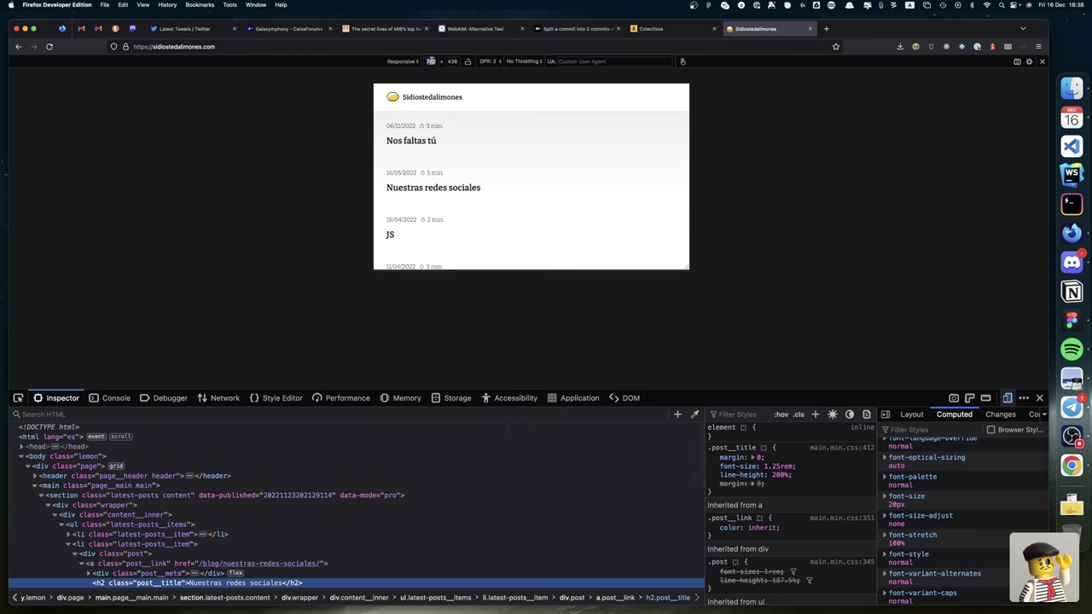
Step: Set the responsive preview's viewport width to 768 to check the site's tablet layout
text(768)
key(Return)
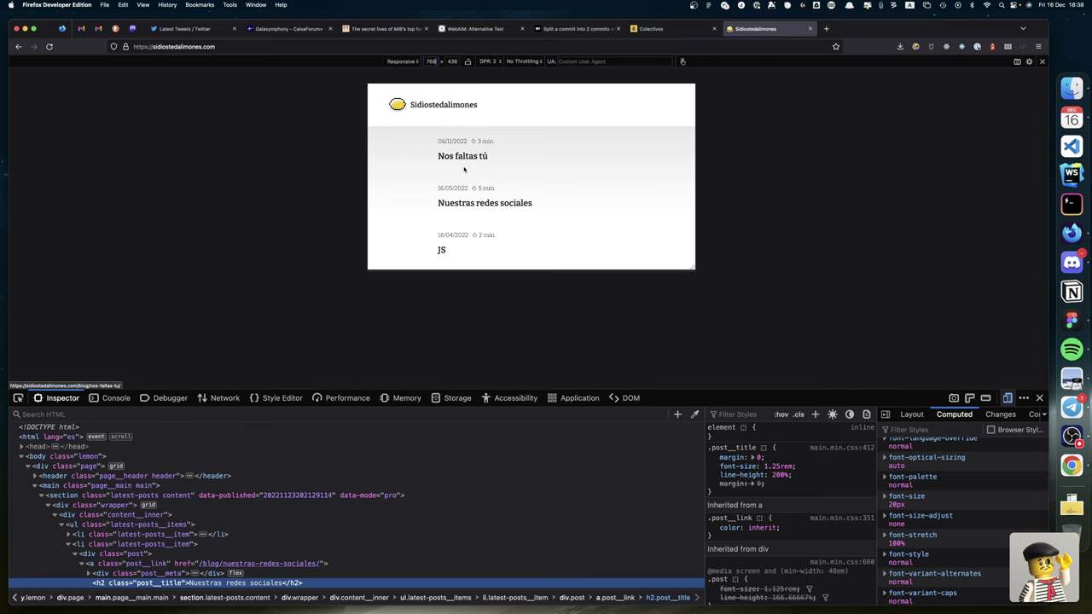
Step: Switch to the Penpot design file and compare the page-mobile, page-tablet and page-desktop boards
key(super+h)
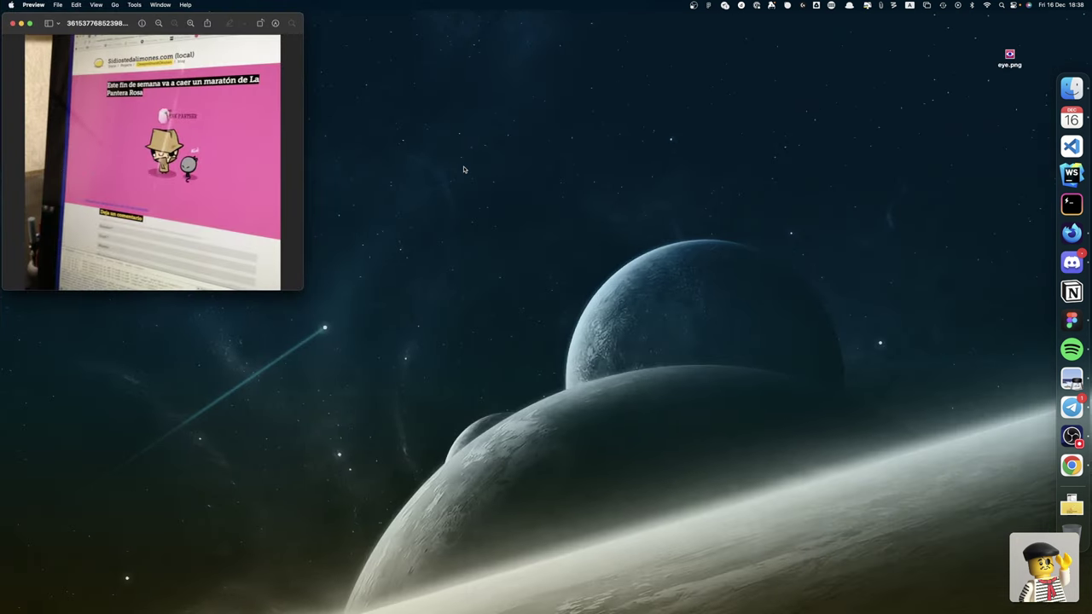
key(super+h)
key(super+Tab)
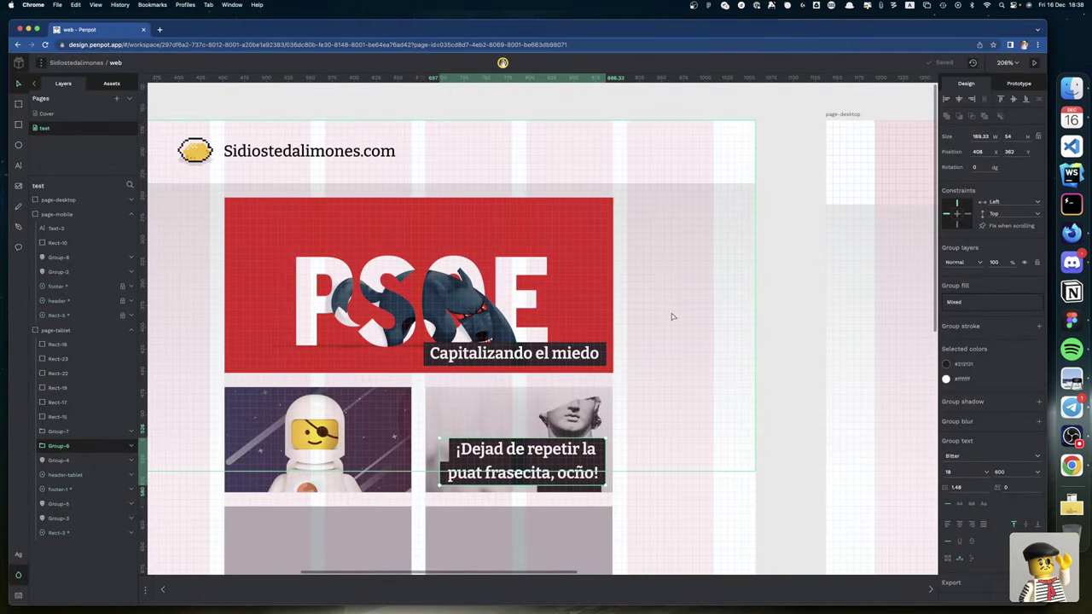
scroll(650, 314, down, 10)
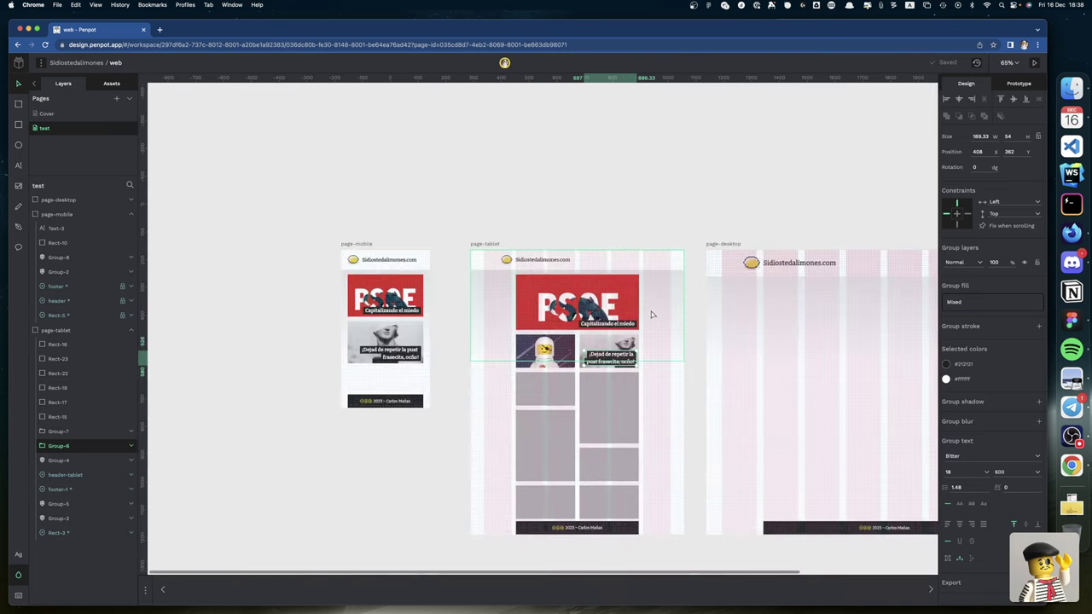
scroll(661, 213, down, 3)
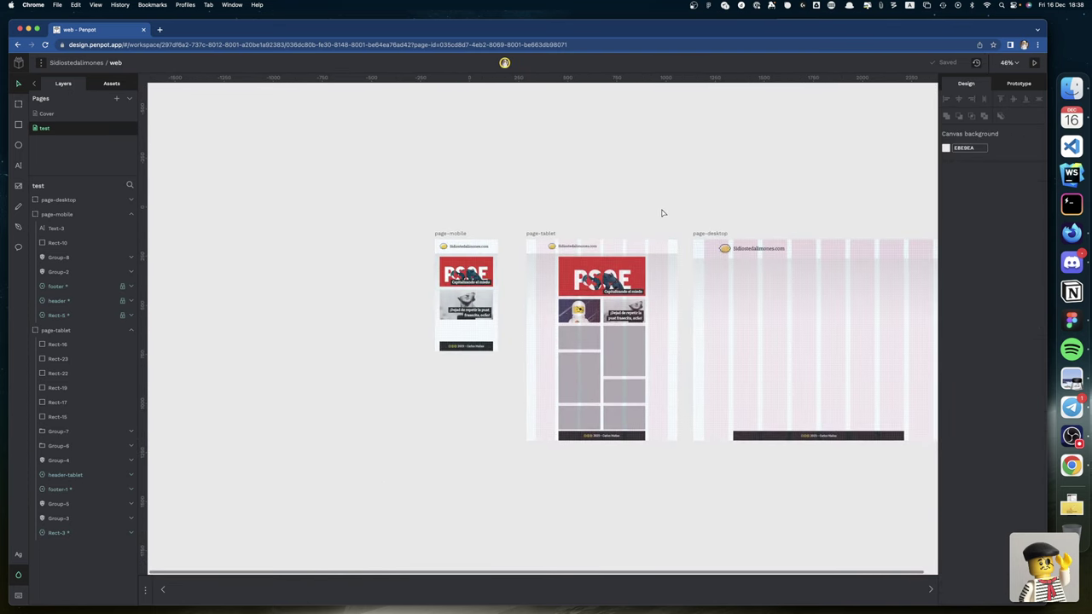
scroll(661, 213, right, 5)
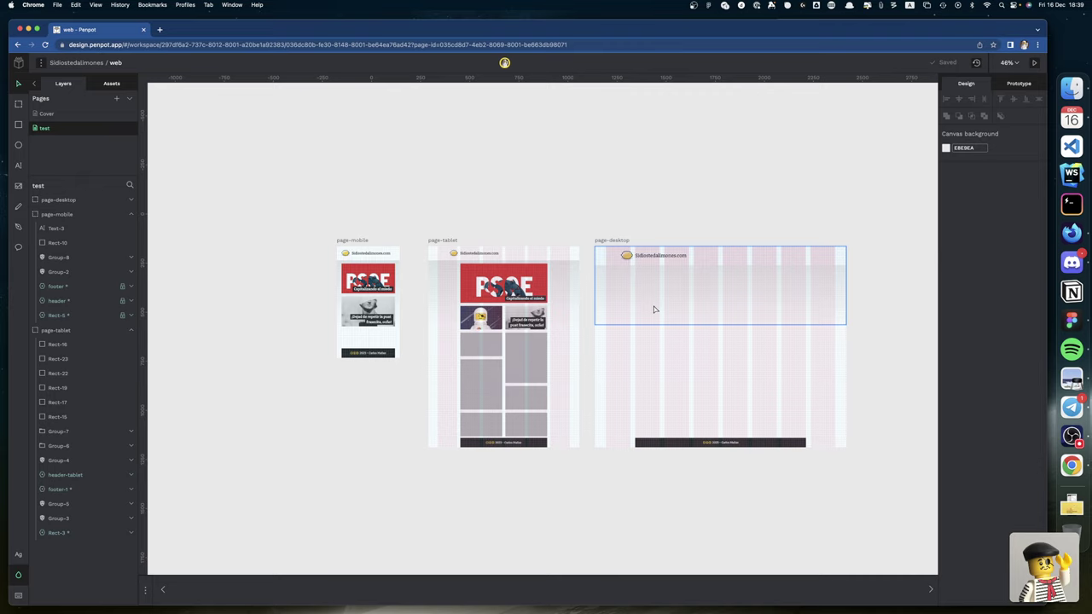
scroll(653, 308, right, 5)
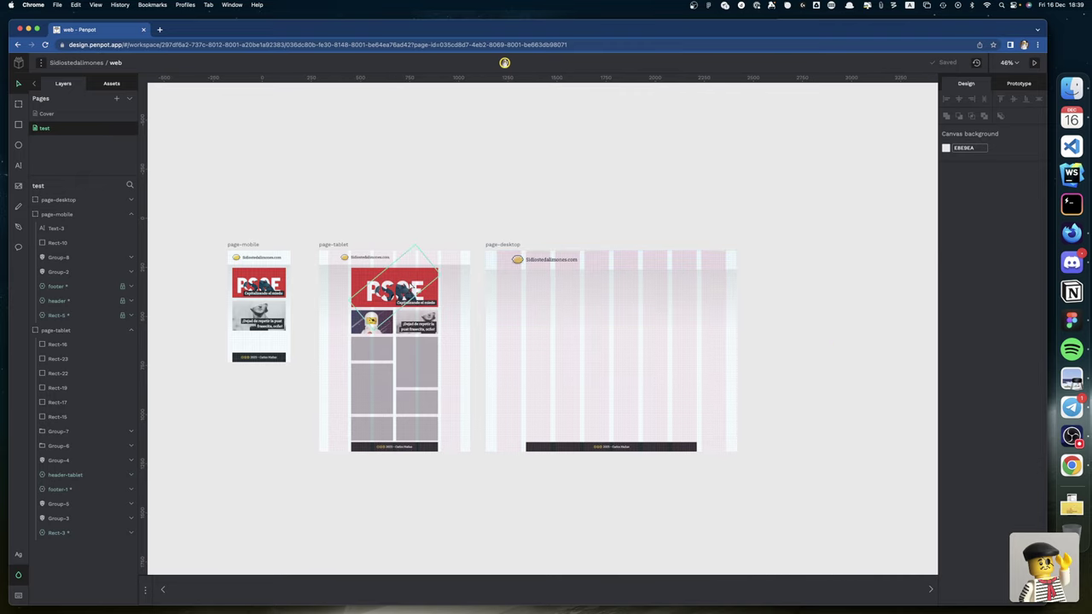
Step: Expand the PSOE banner's mask group on the page-tablet board and examine the layers inside it
click(428, 297)
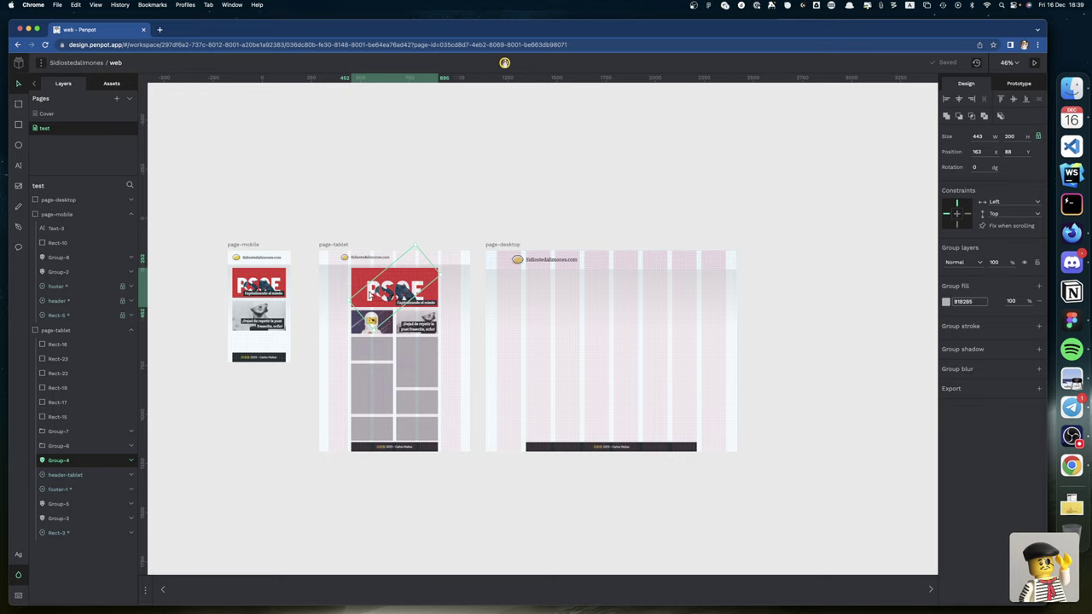
click(115, 461)
click(115, 461)
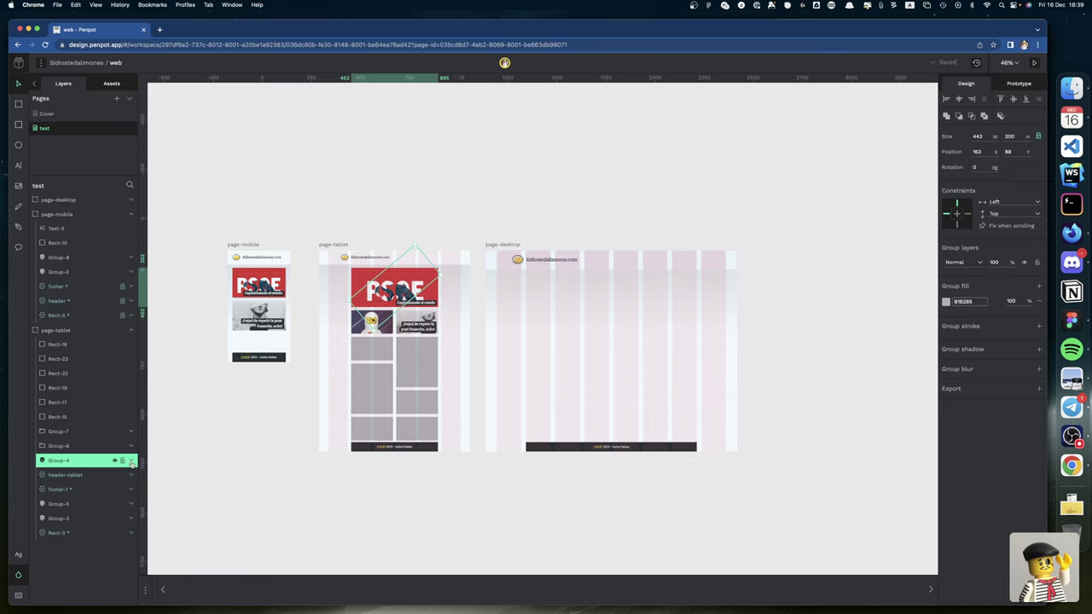
click(131, 460)
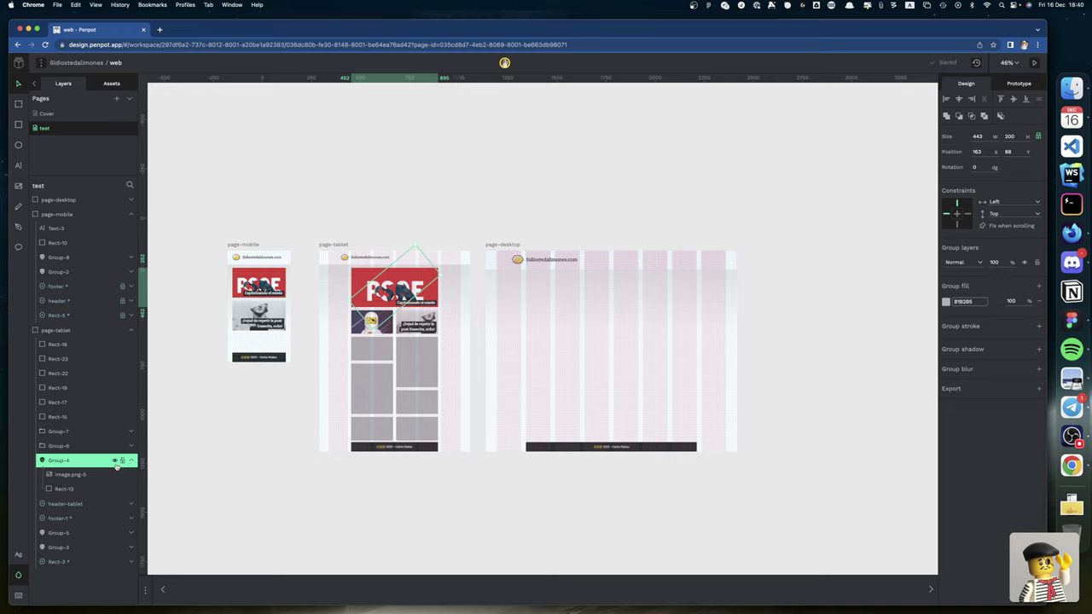
click(76, 474)
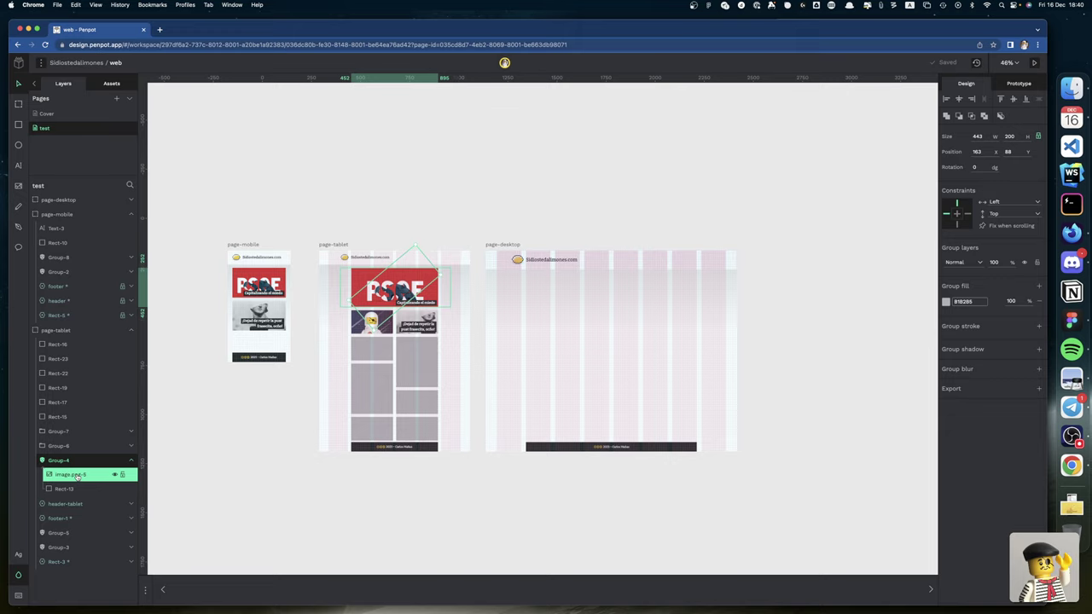
scroll(458, 229, up, 1)
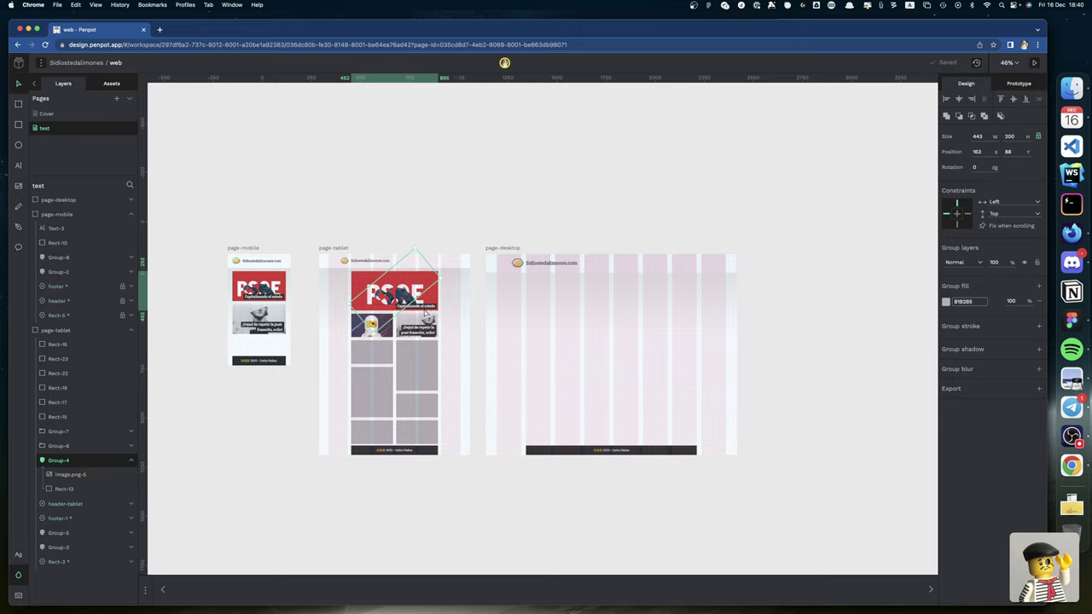
click(442, 239)
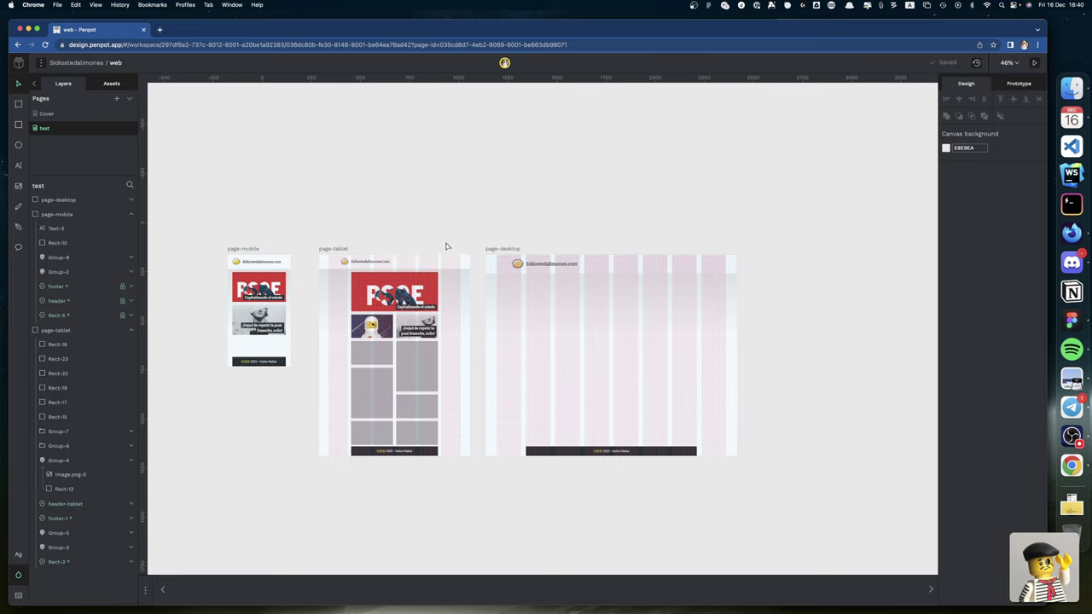
Step: Set the constraints of the image inside the page-tablet PSOE banner group to Center both horizontally and vertically
click(380, 287)
key(shift+2)
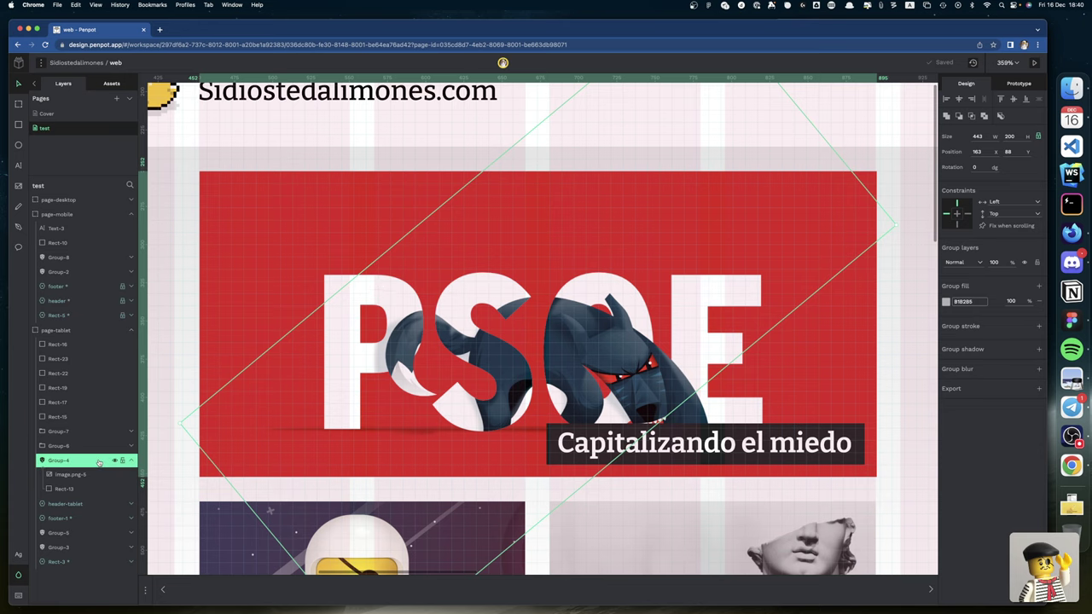
click(69, 489)
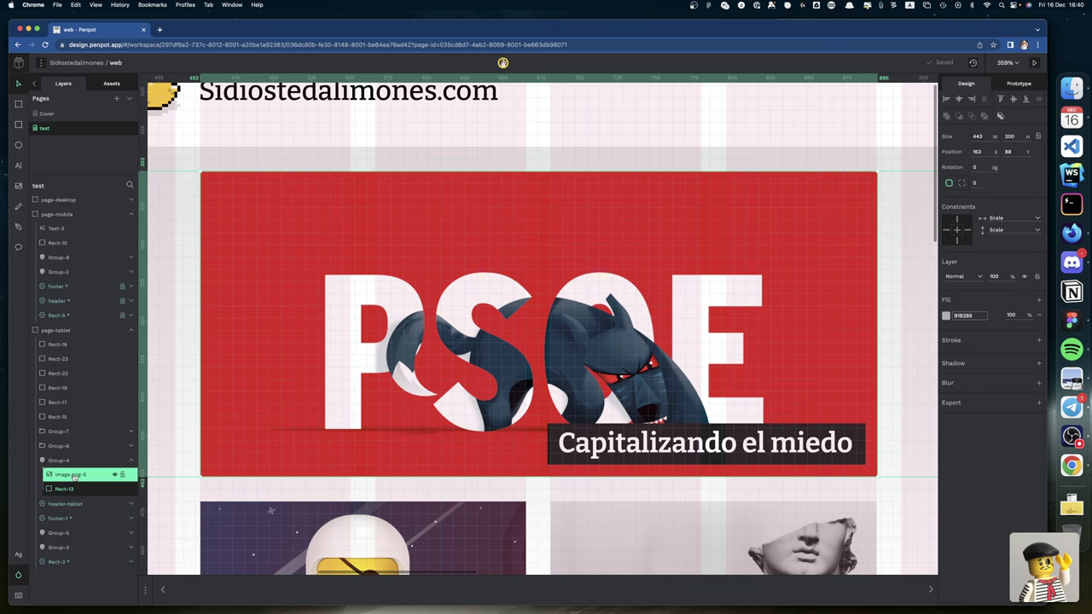
click(74, 476)
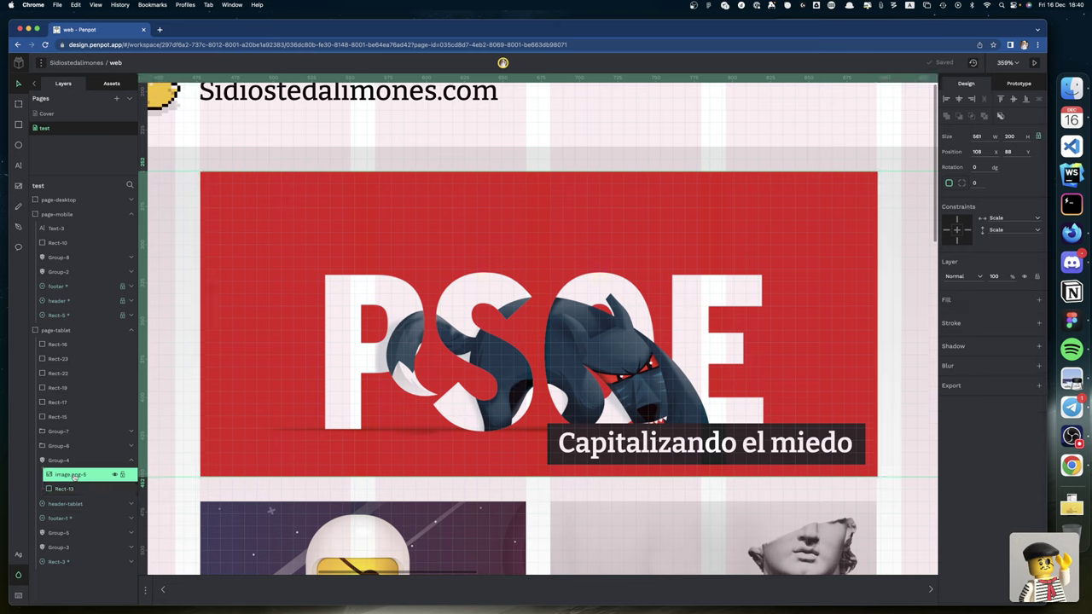
click(957, 228)
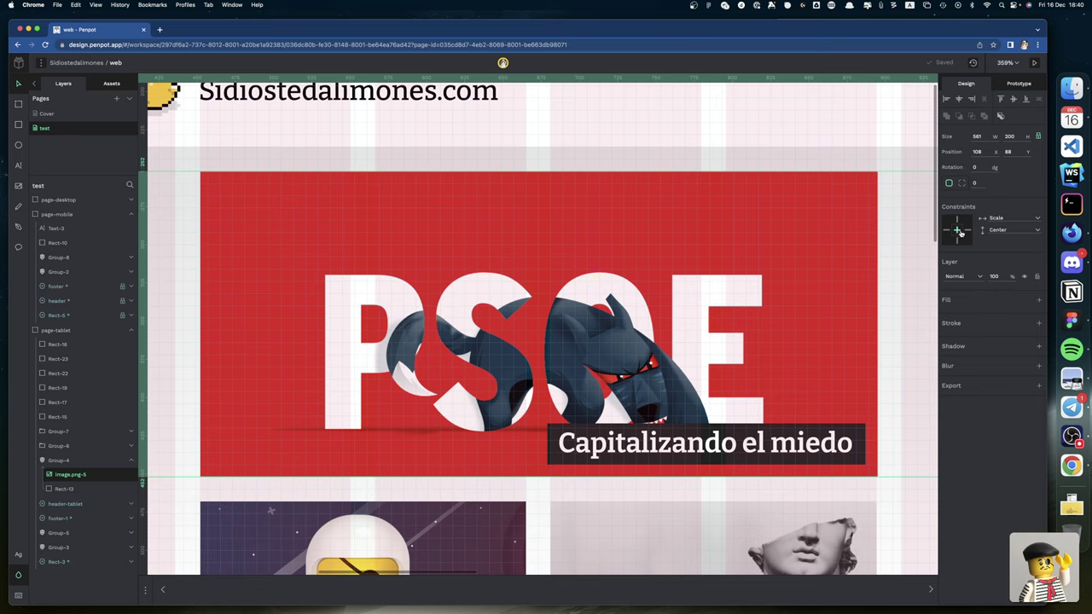
click(959, 230)
click(998, 219)
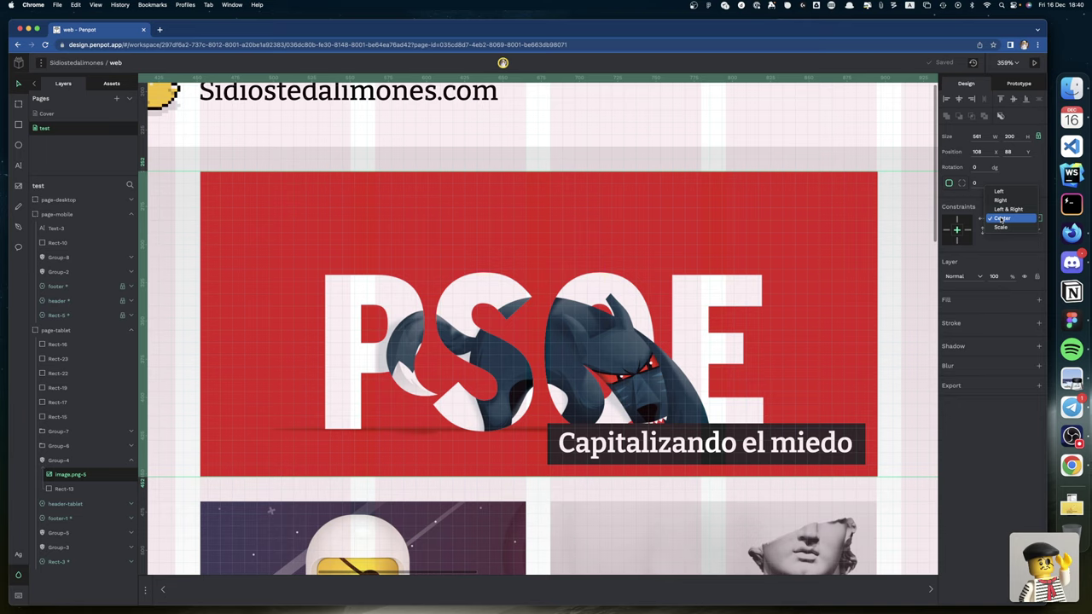
click(1001, 219)
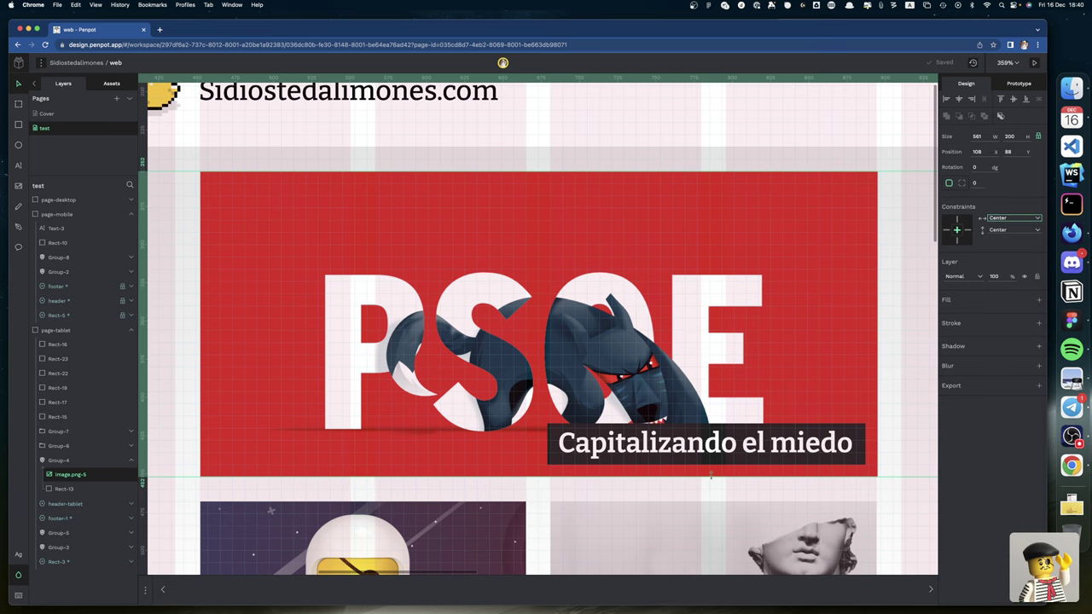
Step: Nest the "Capitalizando el miedo" title group inside the banner's mask group and set its constraints to Right and Bottom
click(648, 445)
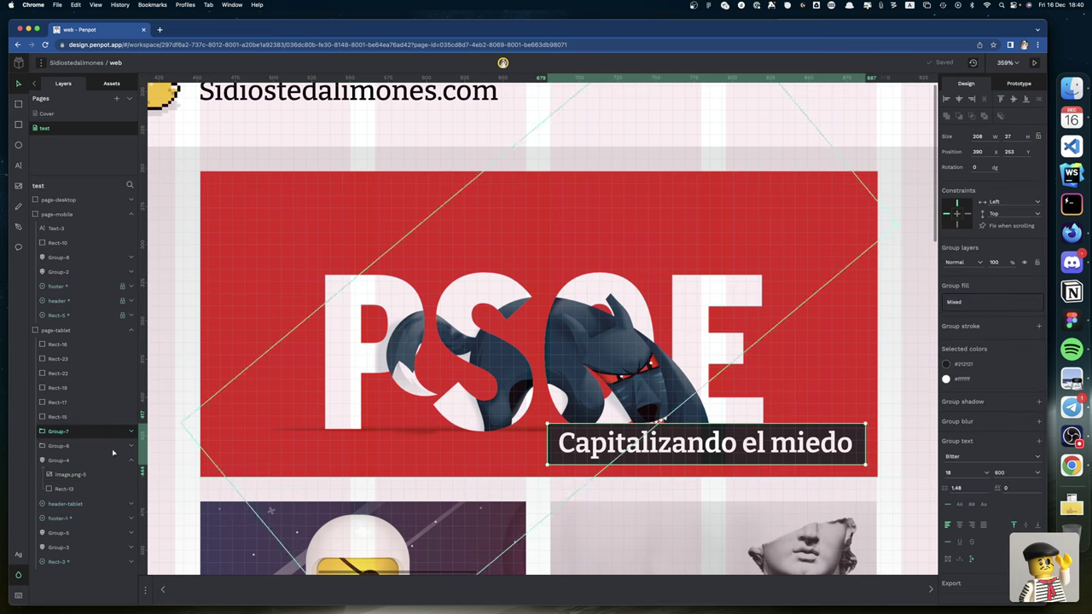
drag(63, 433, 65, 461)
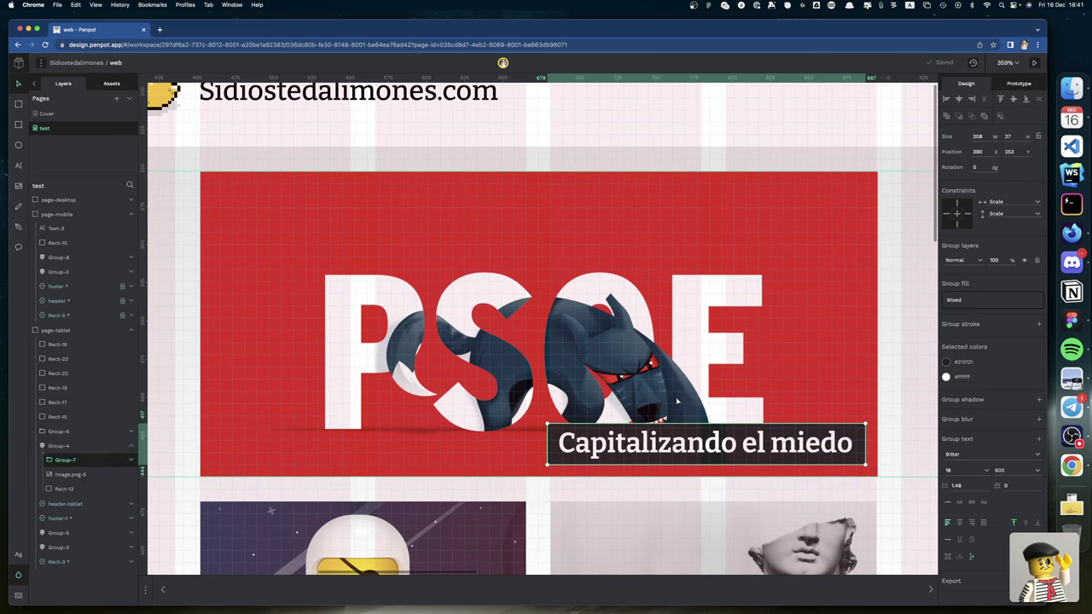
click(967, 214)
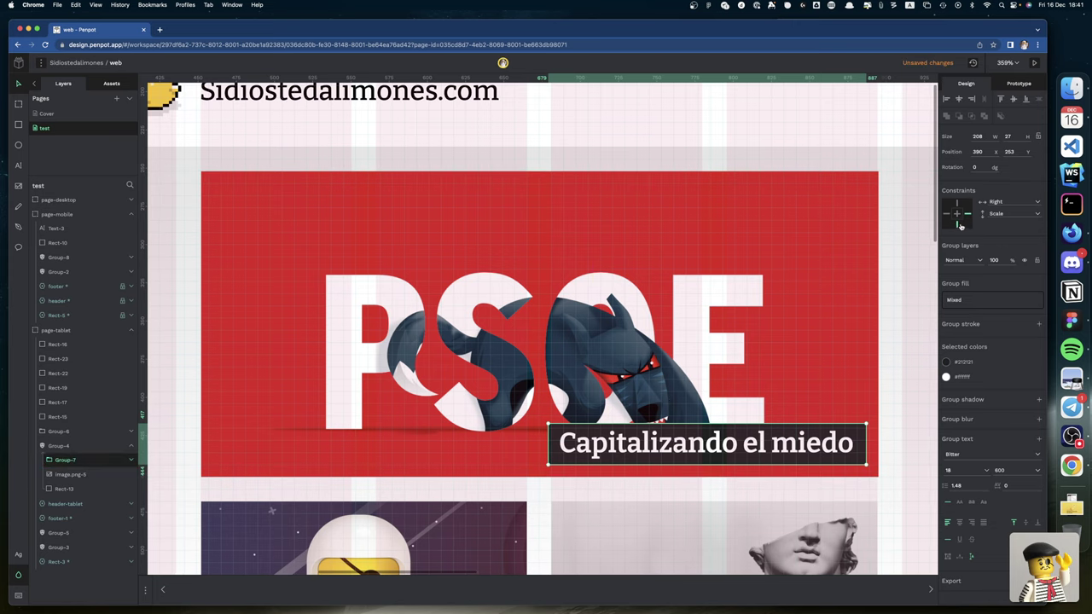
click(956, 225)
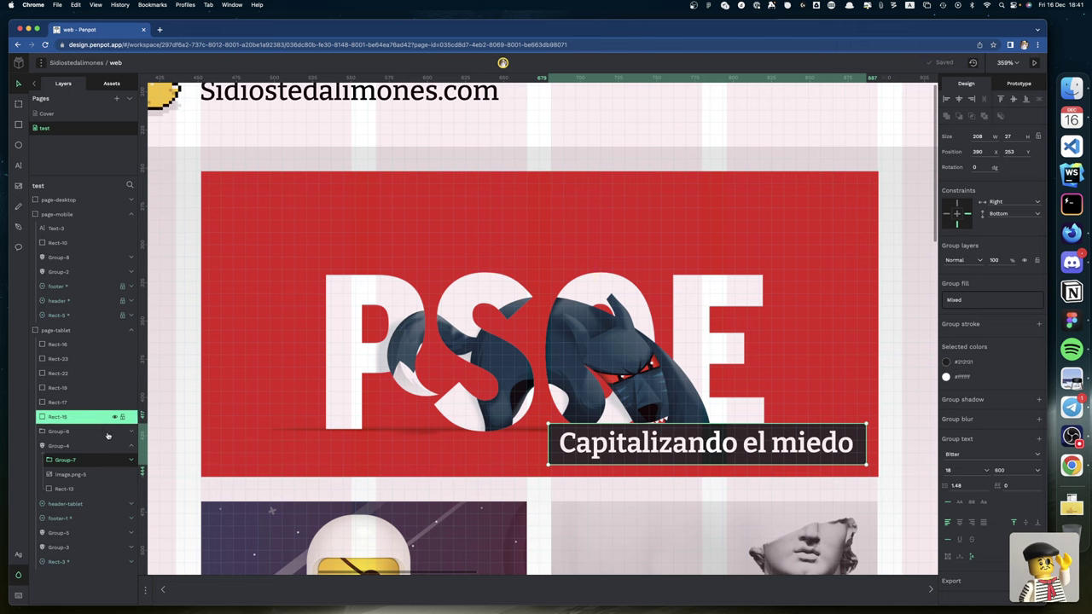
Step: Copy the complete PSOE banner group from page-tablet and paste it into the page-desktop board
click(80, 449)
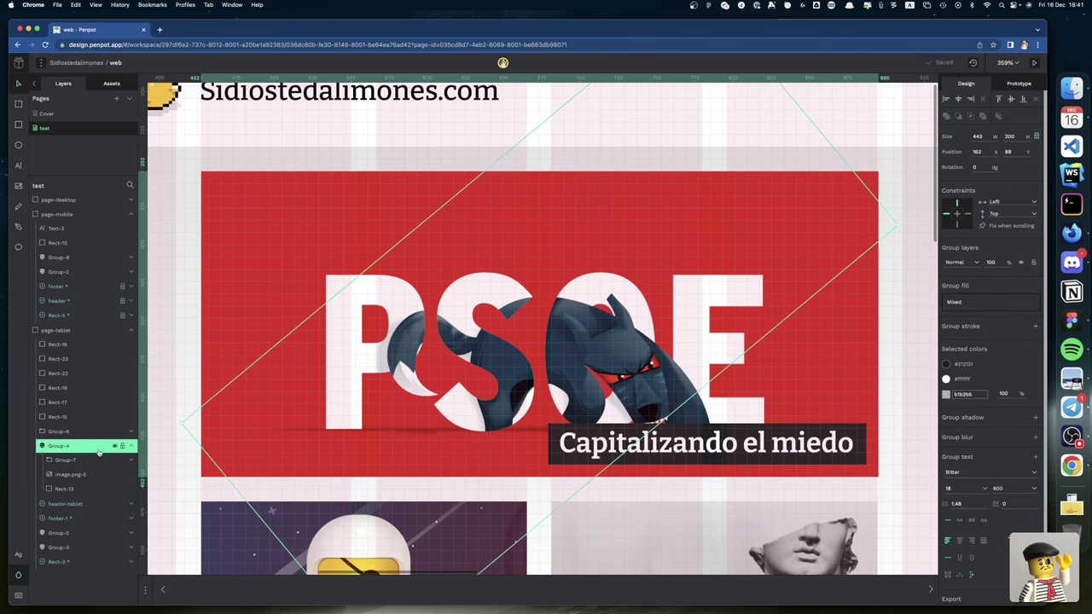
key(alt)
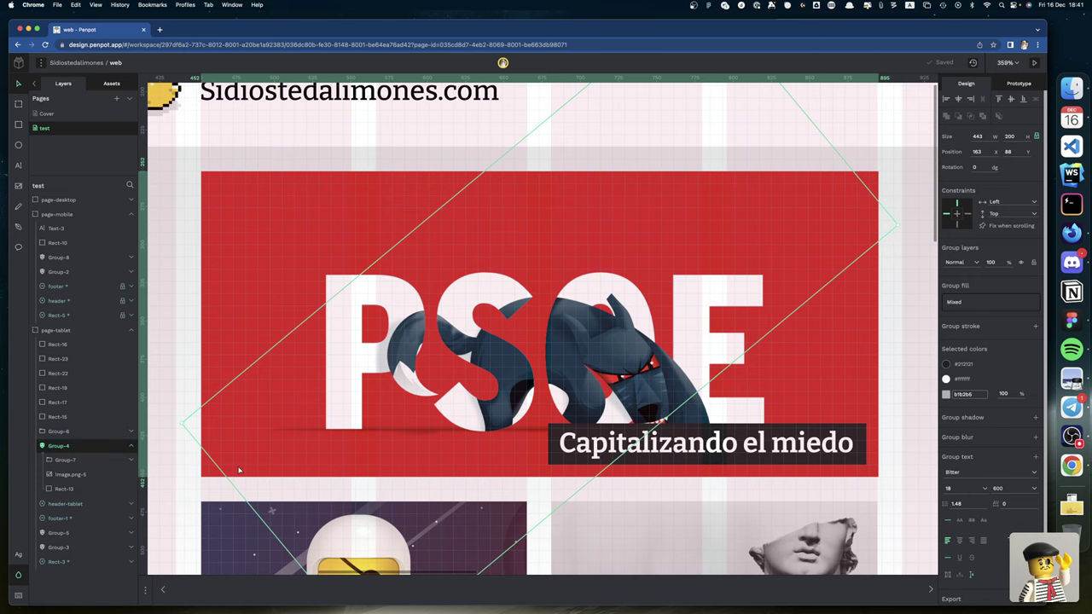
scroll(239, 470, down, 5)
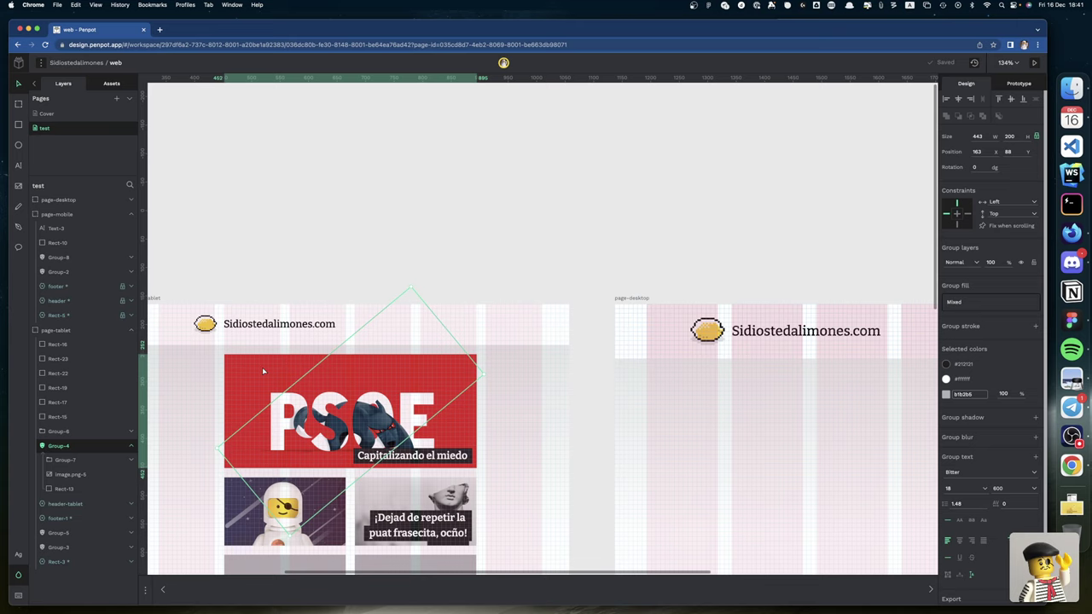
scroll(263, 370, left, 2)
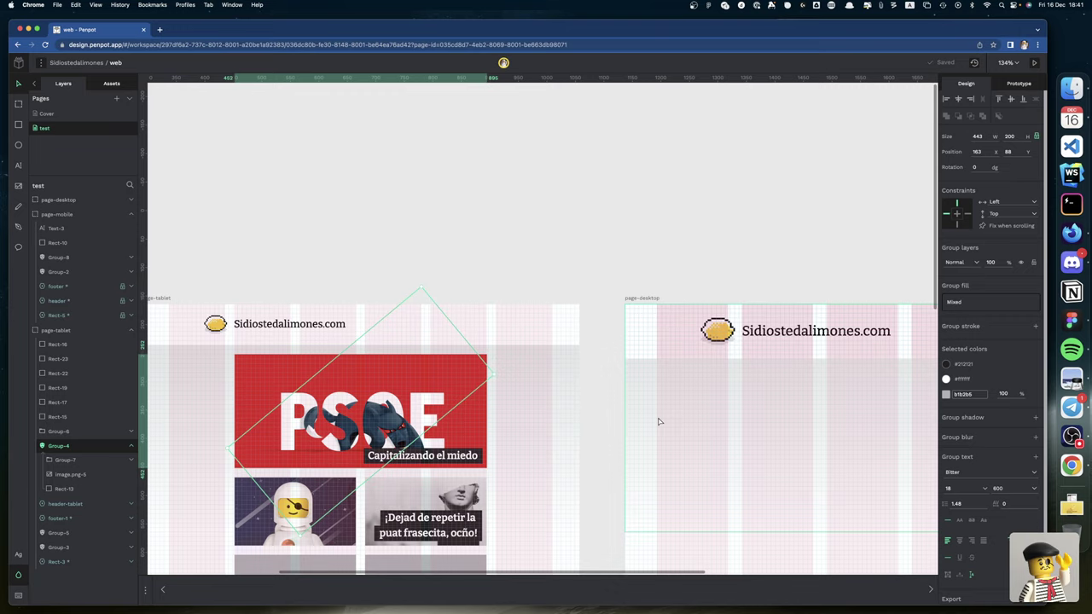
scroll(657, 420, right, 5)
click(489, 298)
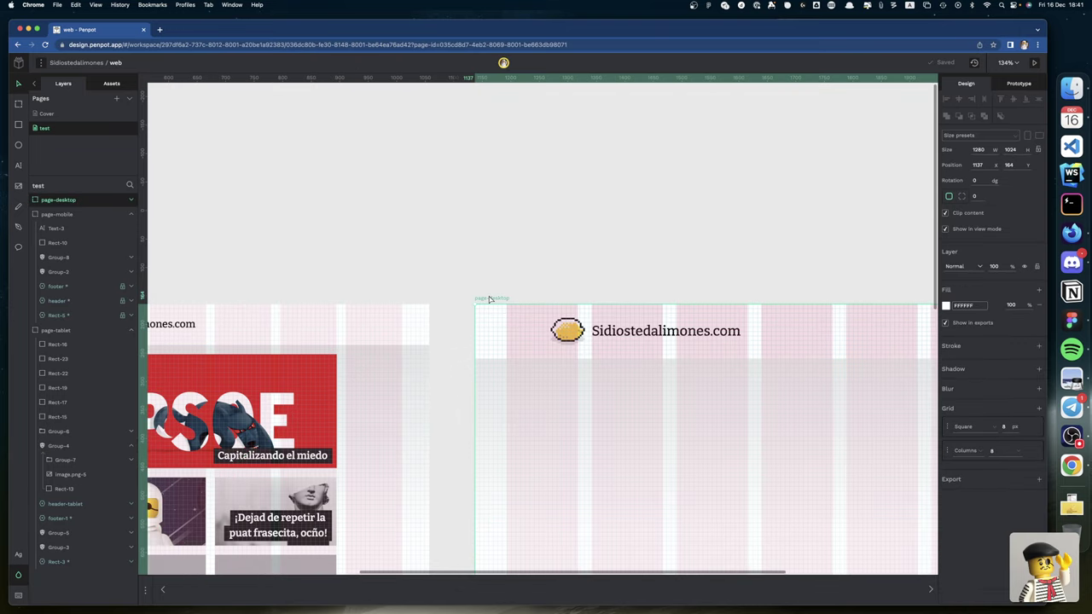
key(super+v)
scroll(599, 447, right, 5)
scroll(598, 447, down, 1)
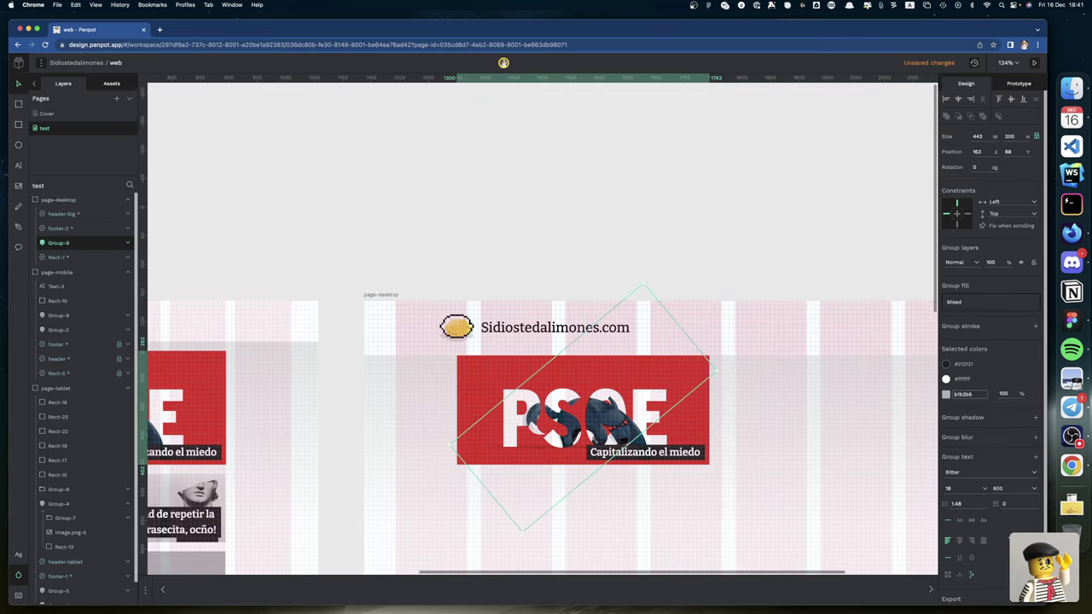
scroll(597, 443, right, 1)
scroll(597, 443, down, 1)
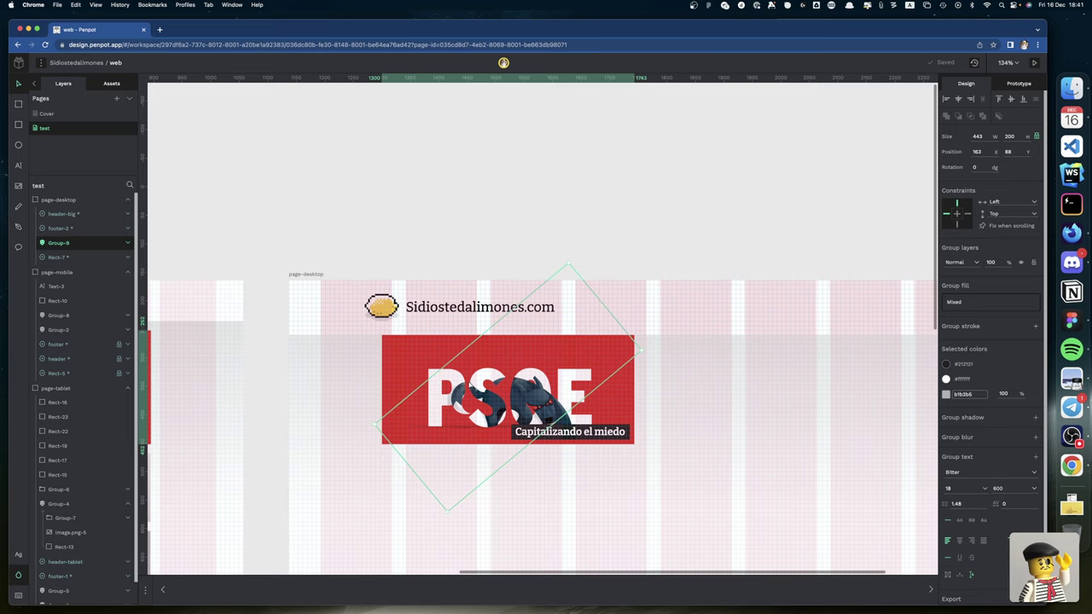
Step: Move the pasted banner on page-desktop to X 205, Y 120, aligned with the start of the header's site title
click(496, 258)
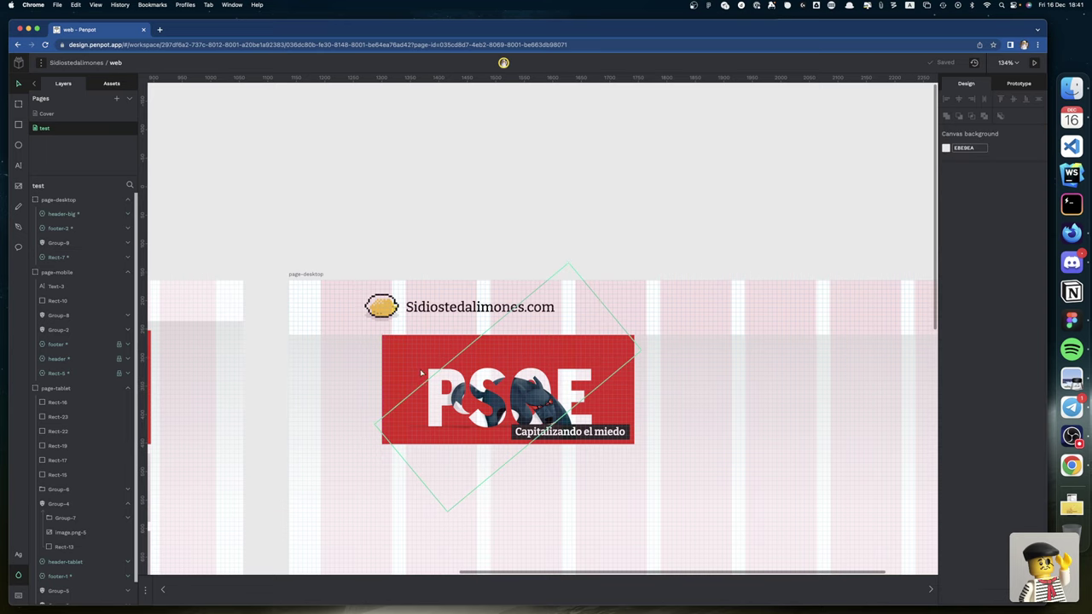
drag(420, 372, 444, 390)
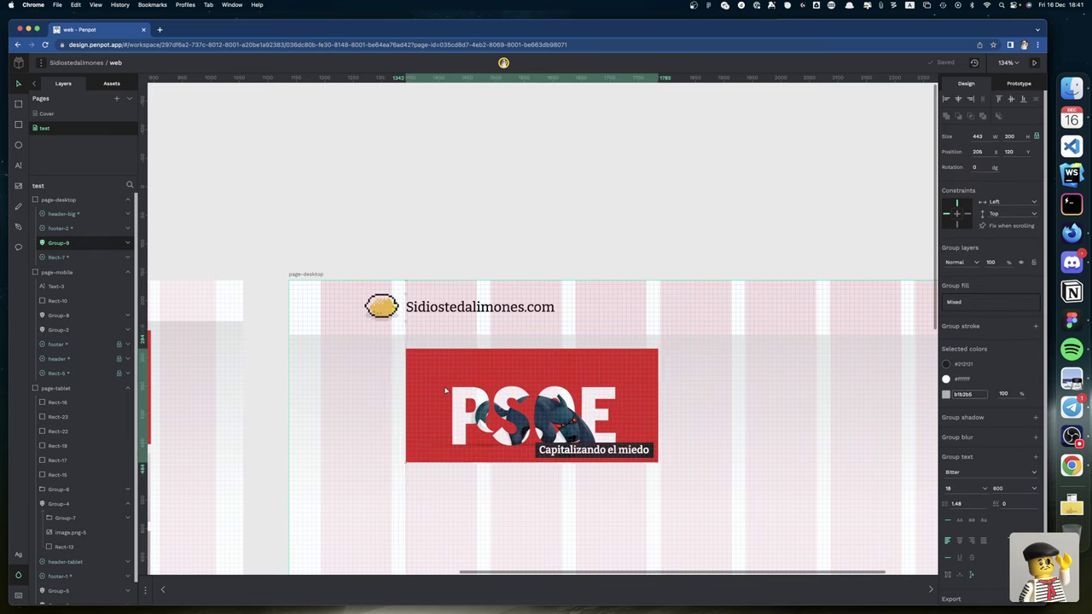
mouse_move(659, 407)
mouse_down()
mouse_move(641, 433)
mouse_move(677, 426)
mouse_move(659, 418)
mouse_up()
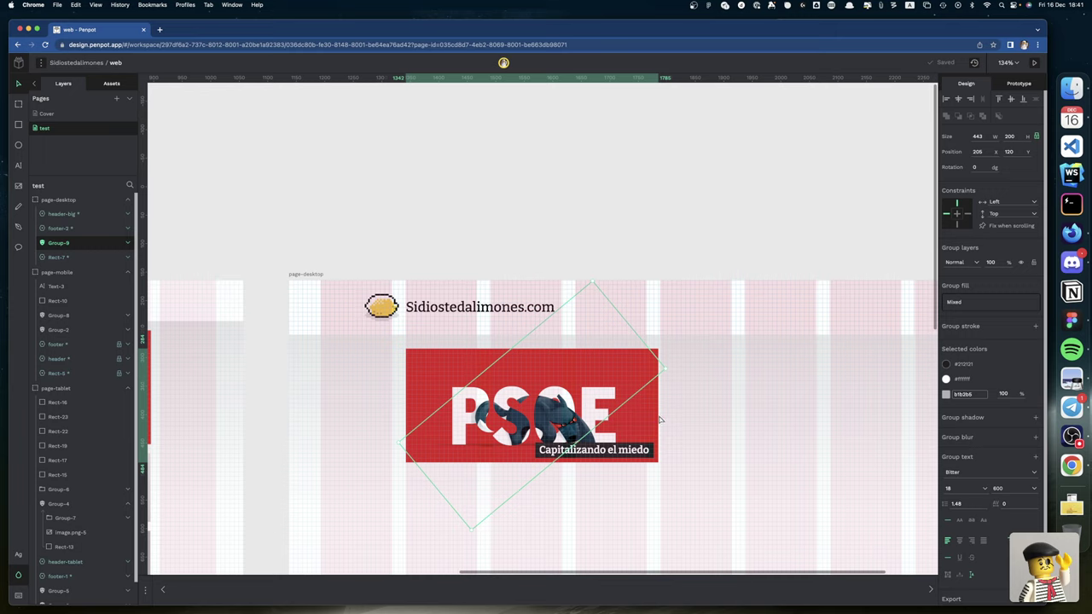
click(707, 197)
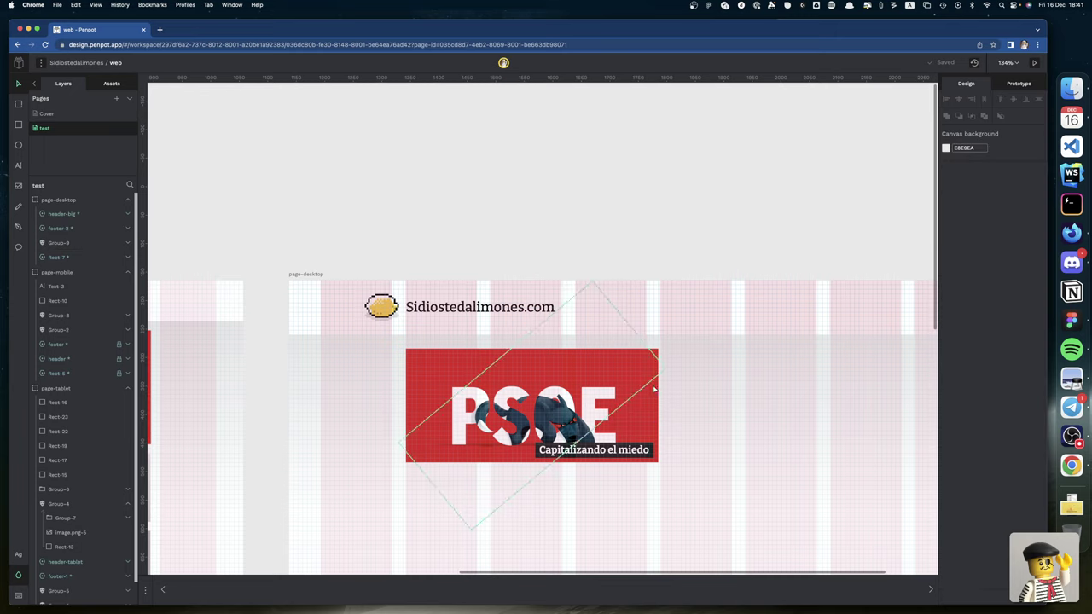
click(658, 383)
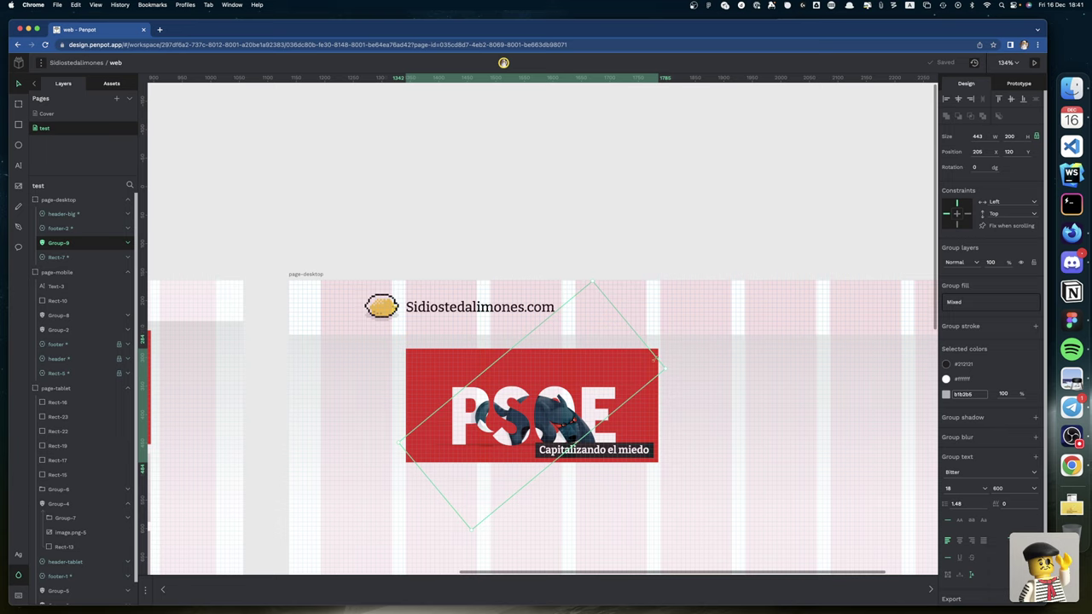
Step: Try enlarging the page-desktop banner proportionally to about 545 × 246, and undo the resize
drag(655, 357, 708, 334)
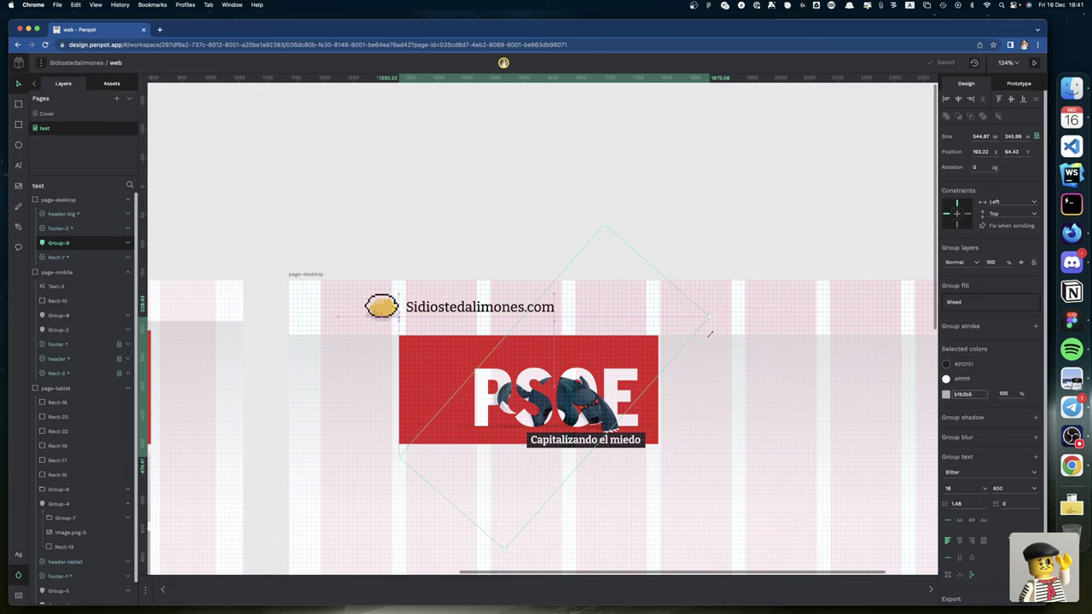
key(super+z)
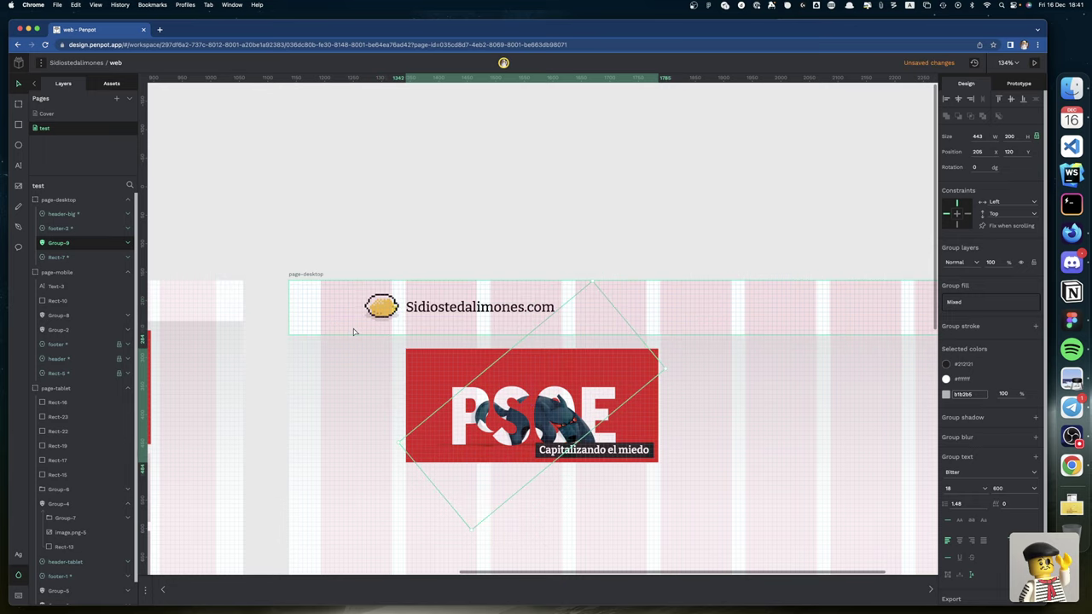
click(19, 248)
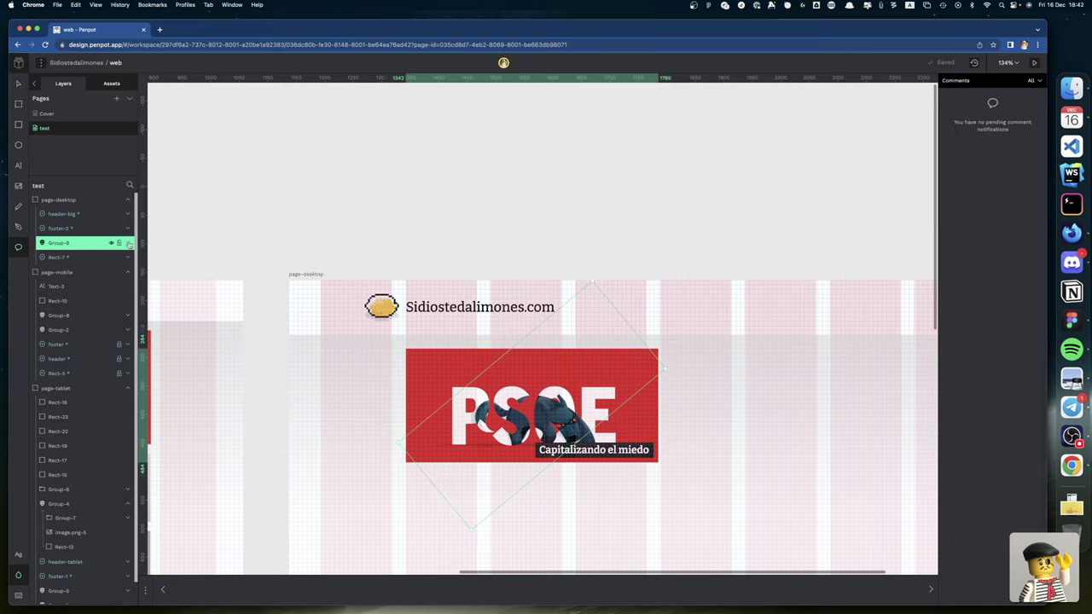
key(v)
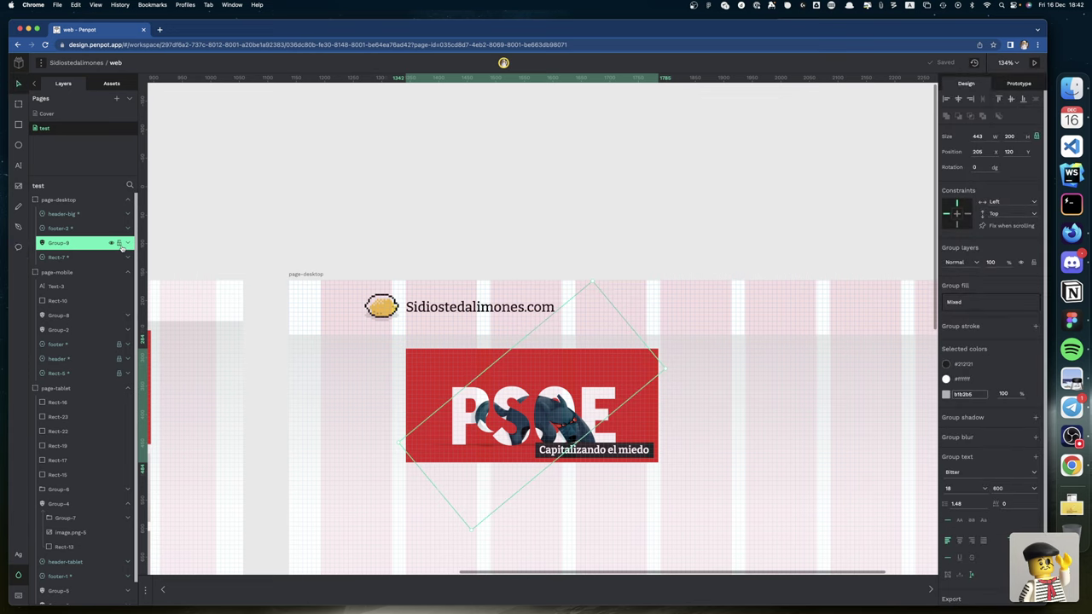
Step: Try to set the page-desktop banner's width to 343 and reload the workspace
scroll(609, 244, left, 3)
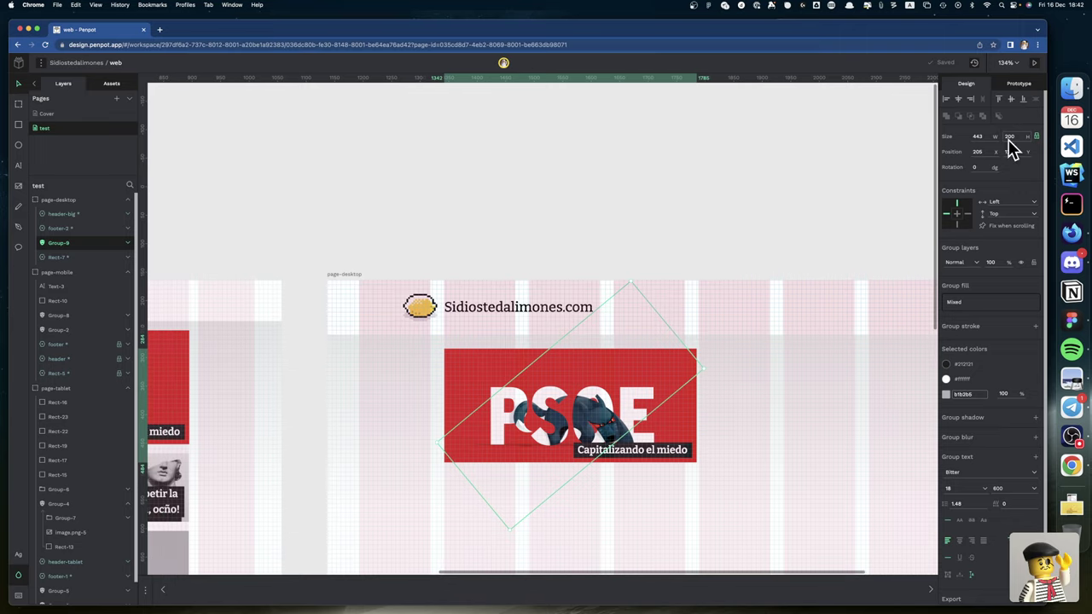
click(984, 136)
text(343)
key(Return)
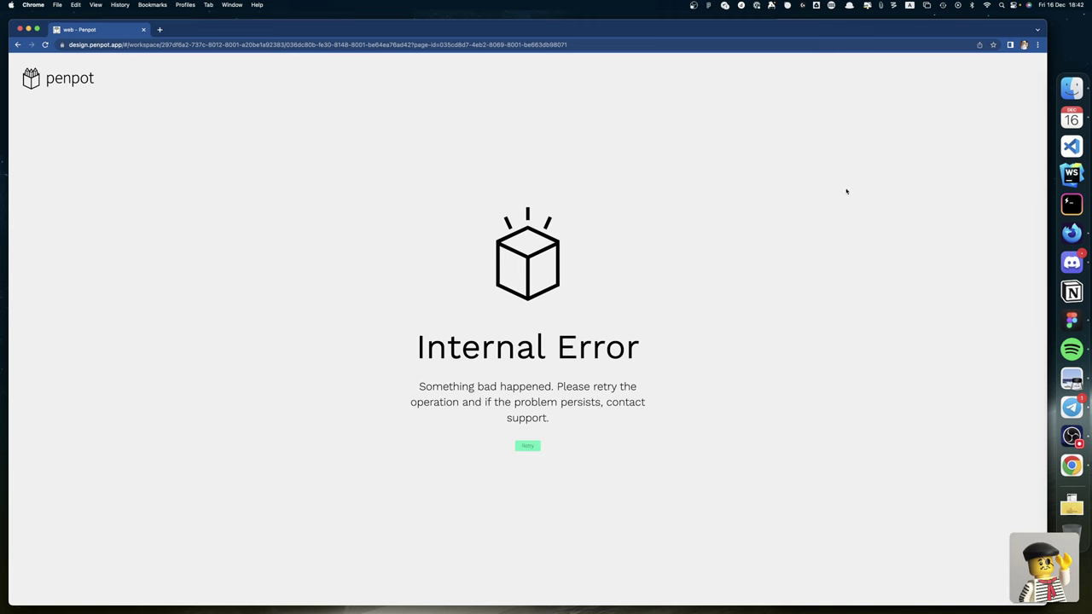
click(528, 445)
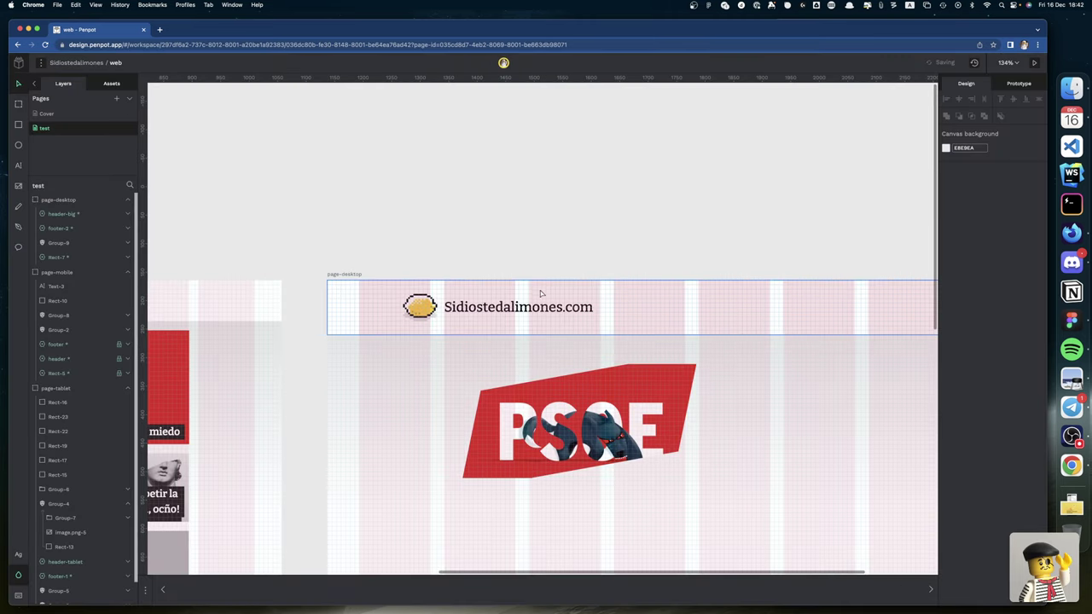
Step: Delete the distorted PSOE banner from the page-desktop board
click(542, 441)
key(Delete)
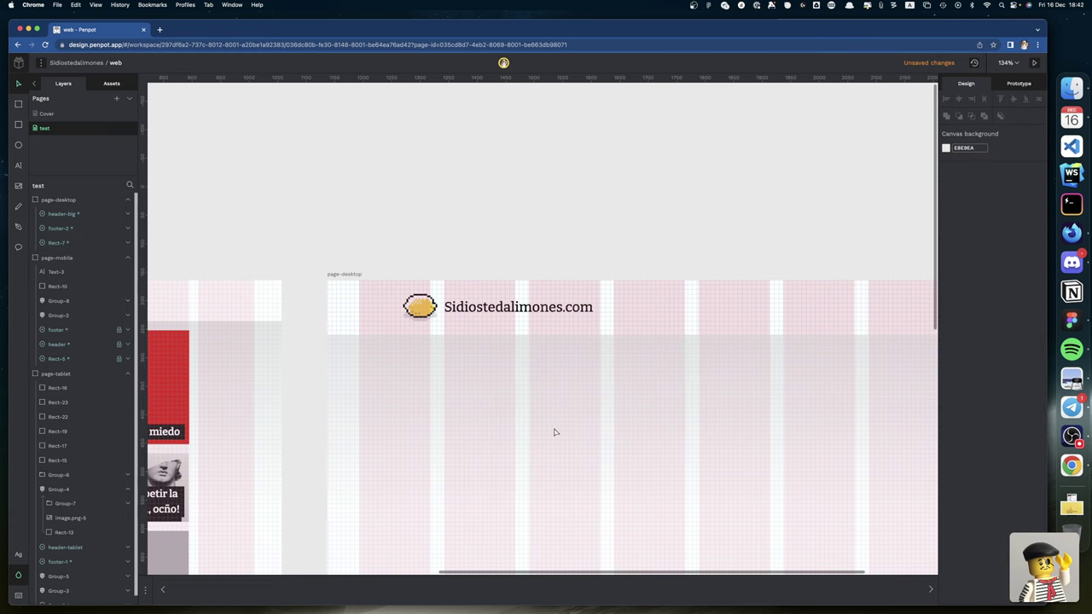
Step: Examine the size and constraints of the page-tablet PSOE banner group and of its title group, image and mask rectangle
click(176, 419)
scroll(177, 410, left, 5)
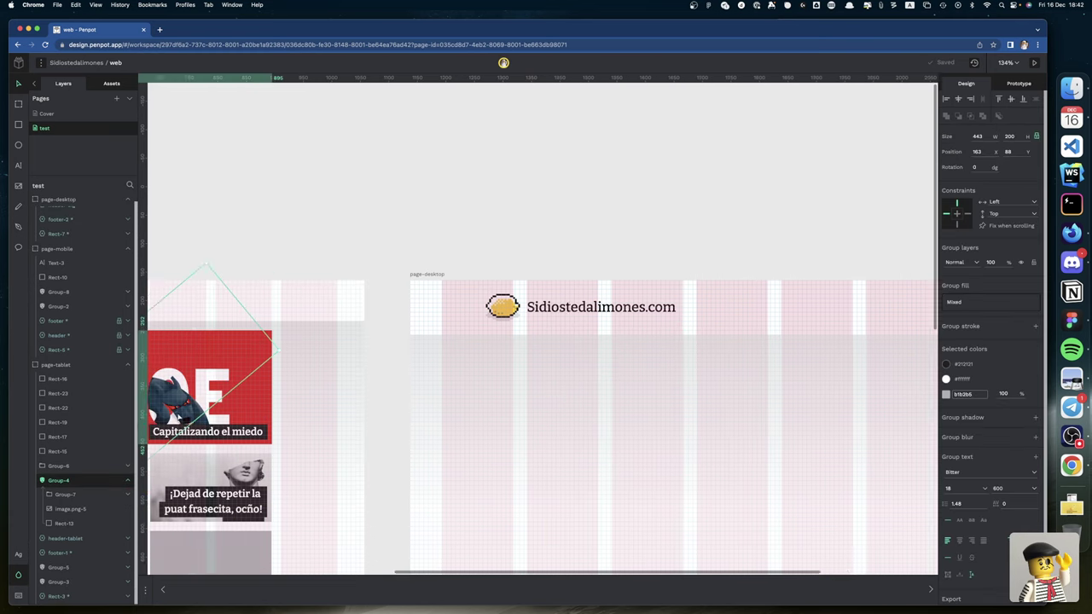
scroll(177, 409, left, 10)
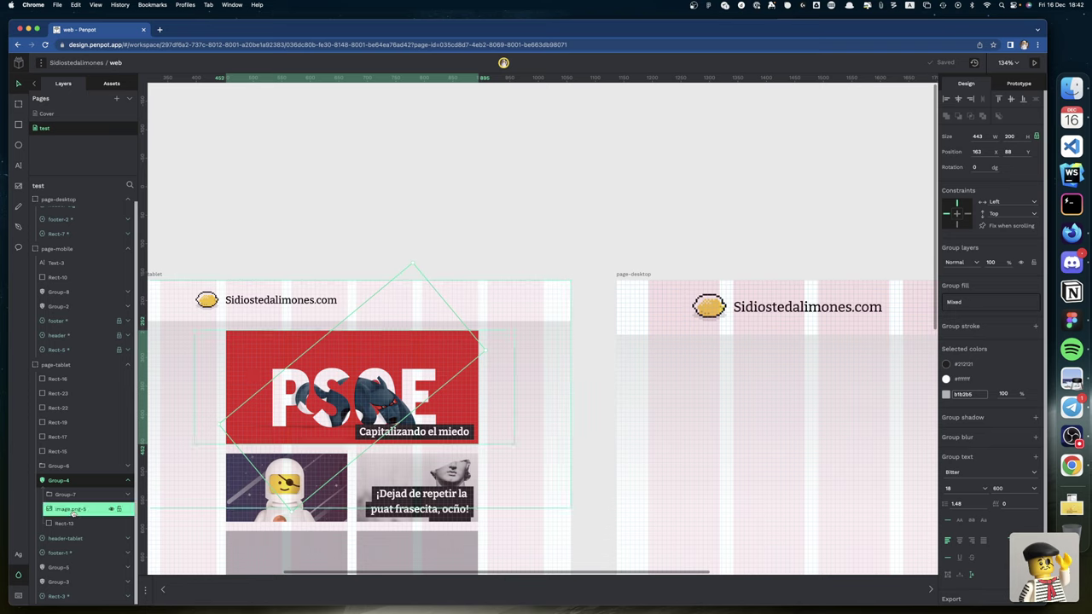
click(73, 510)
click(68, 523)
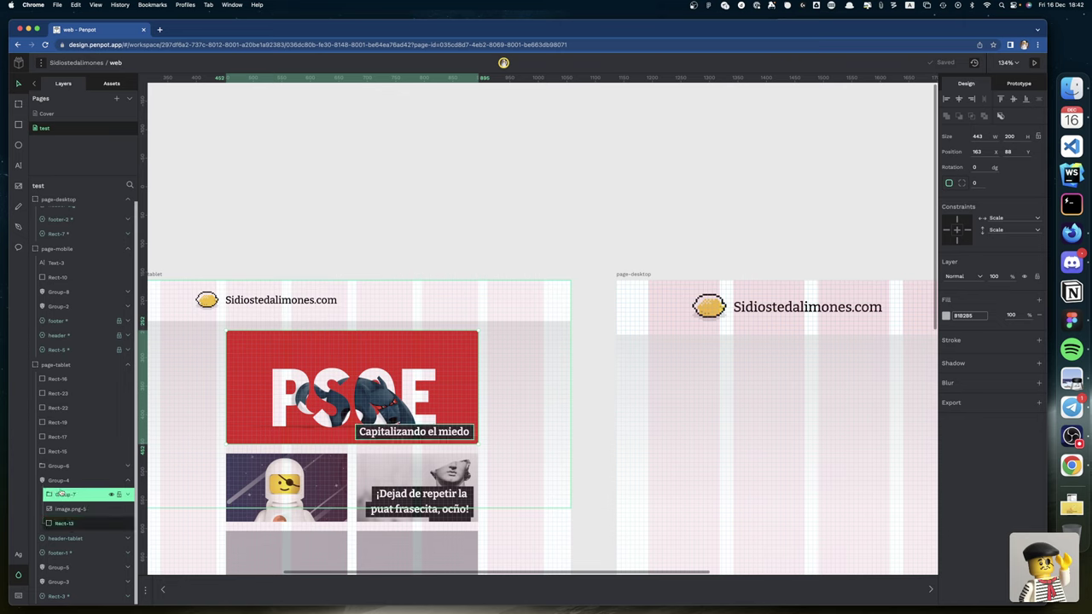
click(61, 495)
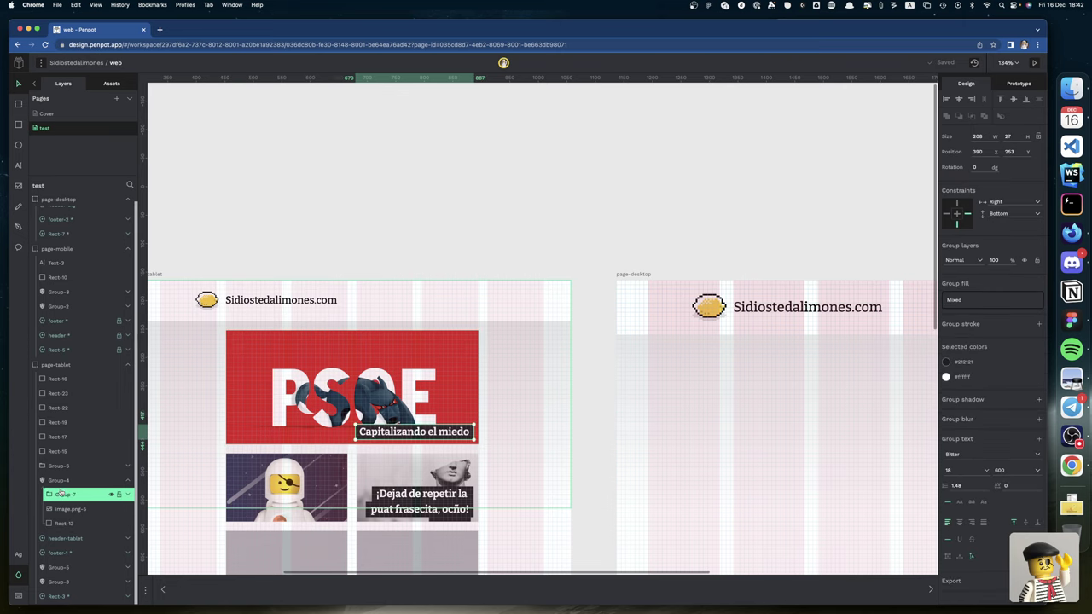
click(59, 481)
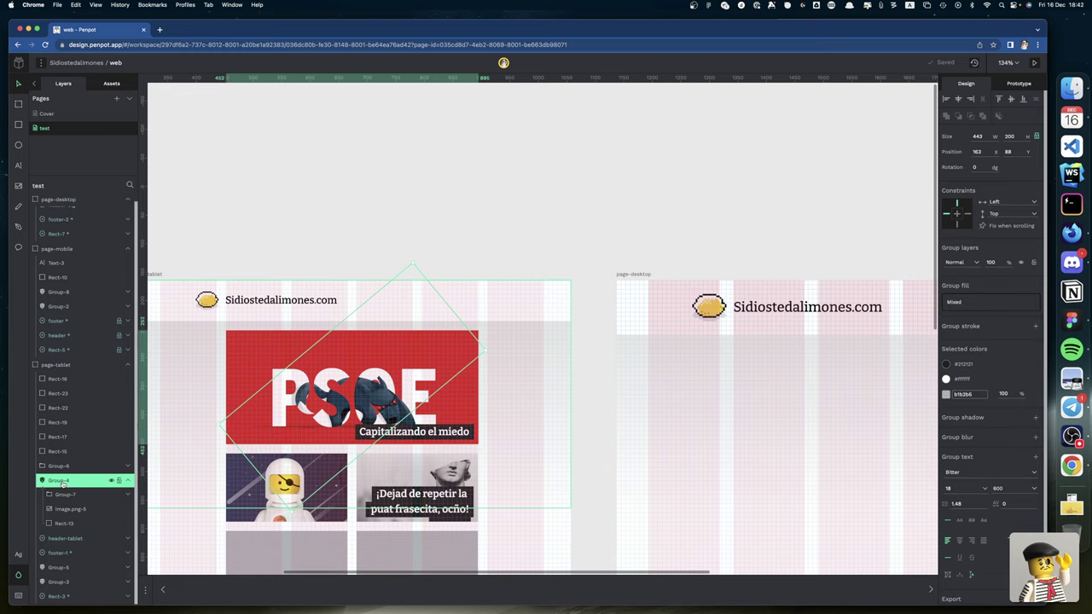
click(63, 494)
click(74, 509)
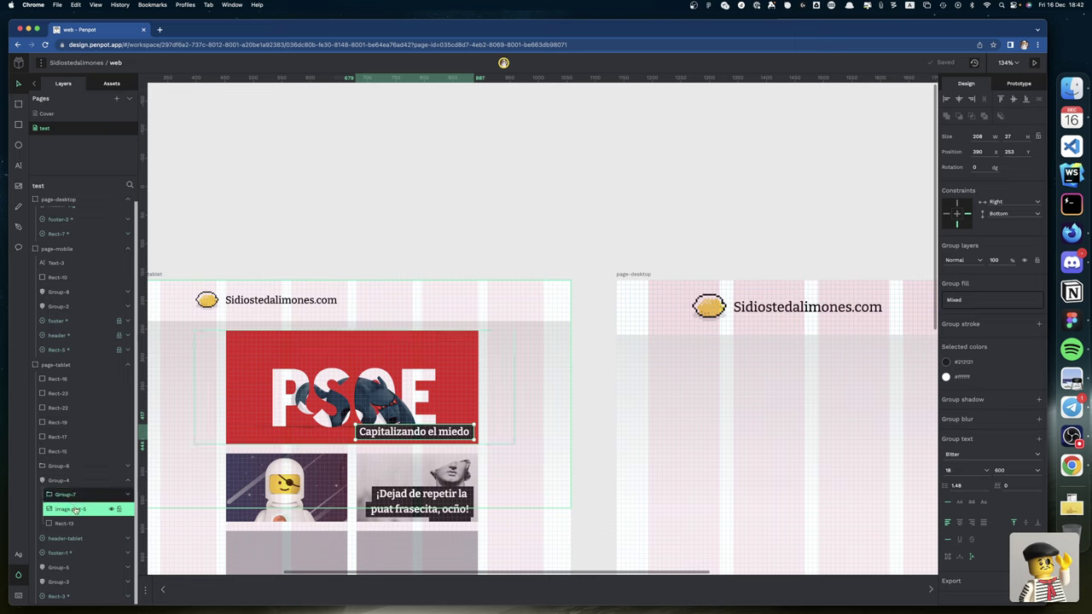
click(64, 496)
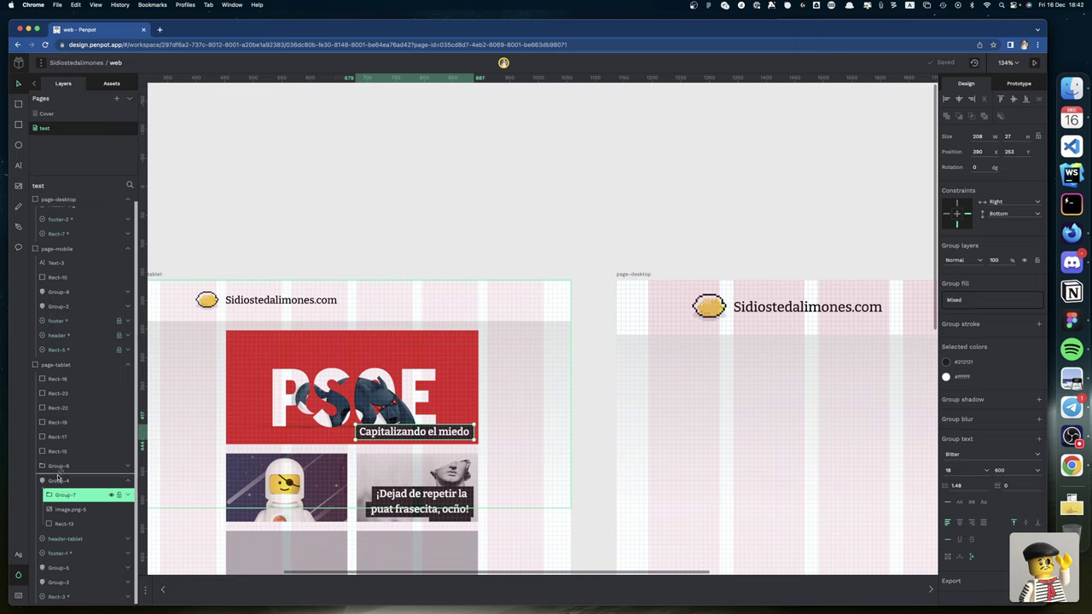
Step: Move the "Capitalizando el miedo" title group out of the page-tablet banner's mask group and unmask that group
mouse_move(58, 480)
mouse_down()
mouse_move(73, 493)
mouse_move(63, 498)
mouse_up()
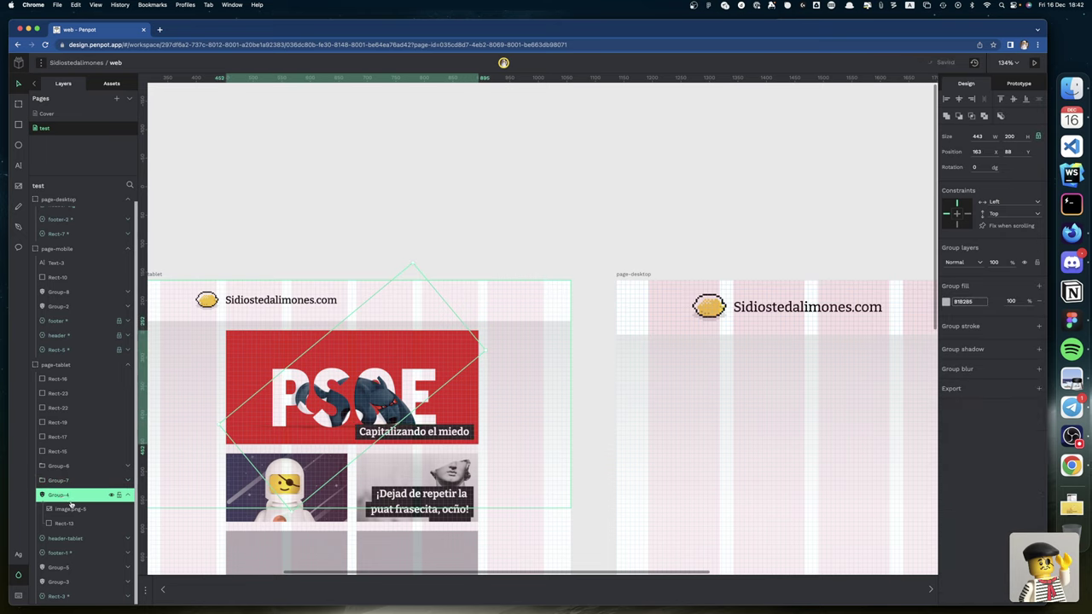
right_click(65, 497)
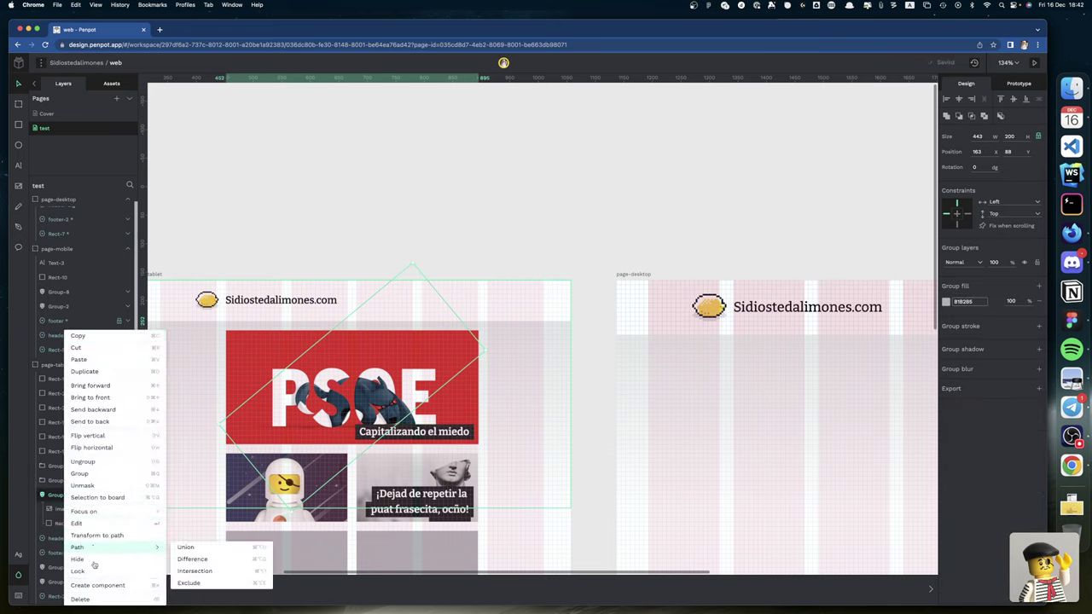
click(82, 486)
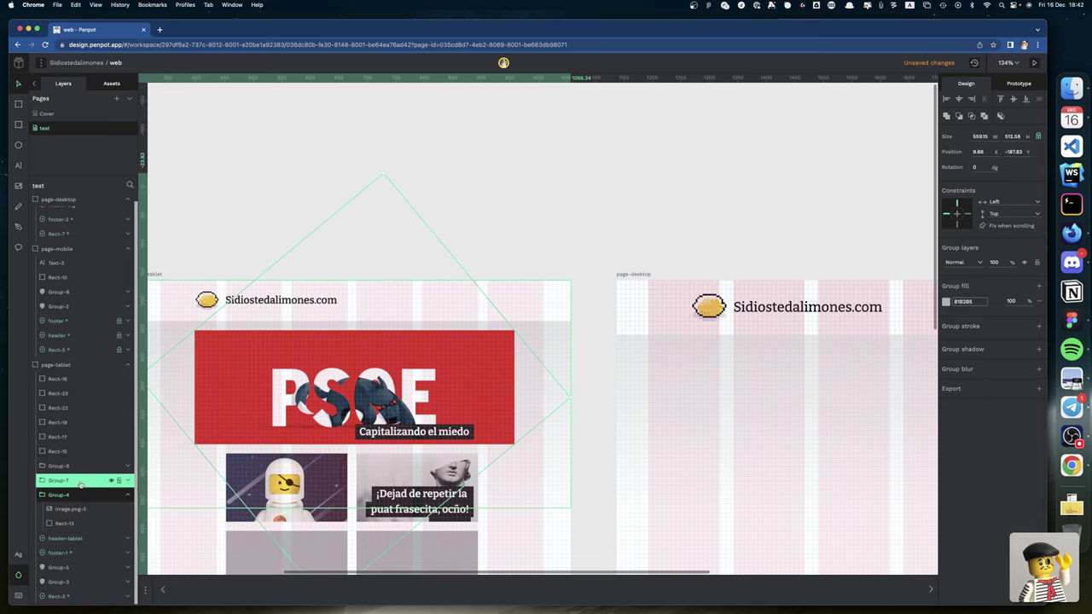
Step: Check the image and rectangle inside the unmasked banner group and ungroup them
click(64, 496)
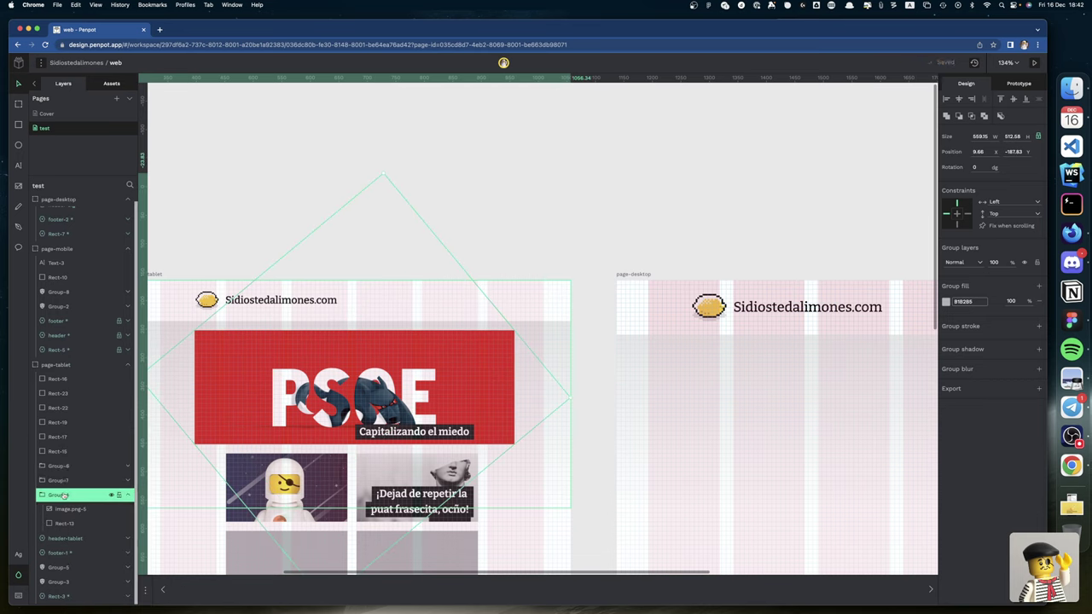
click(68, 509)
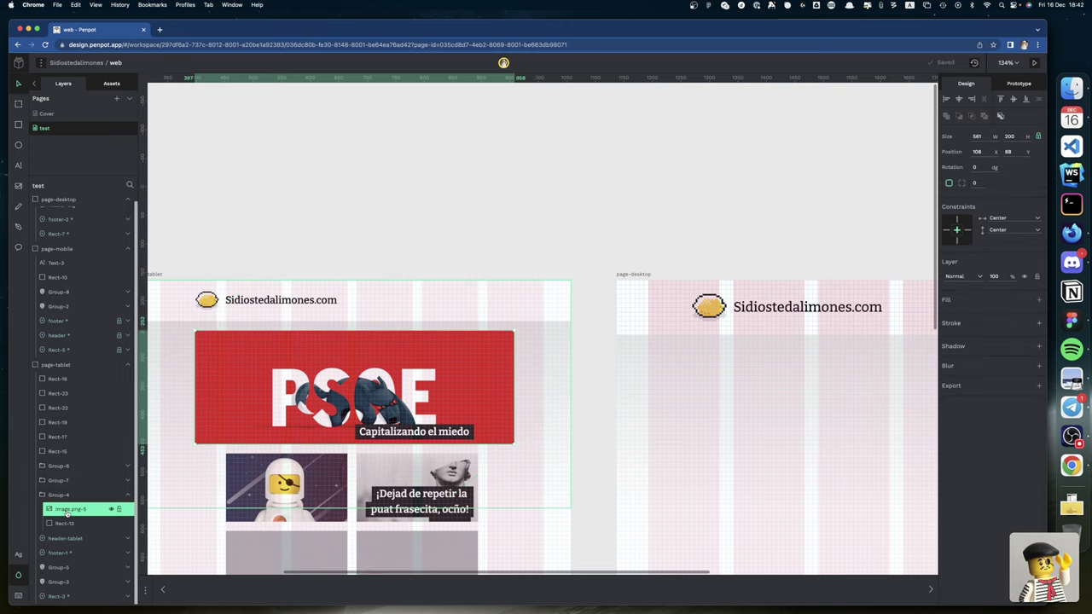
click(66, 523)
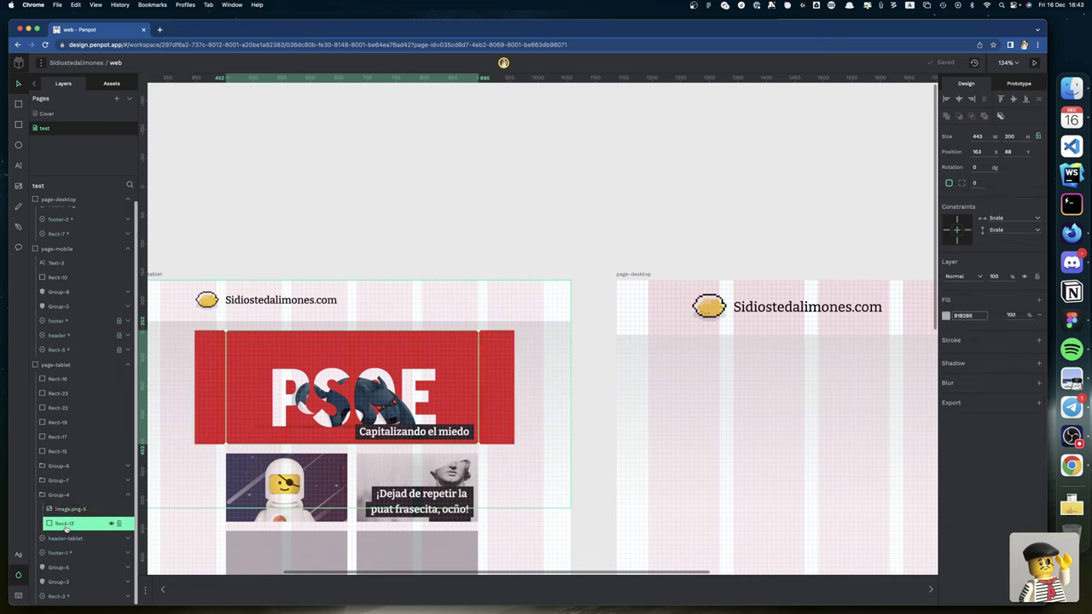
click(69, 509)
click(65, 495)
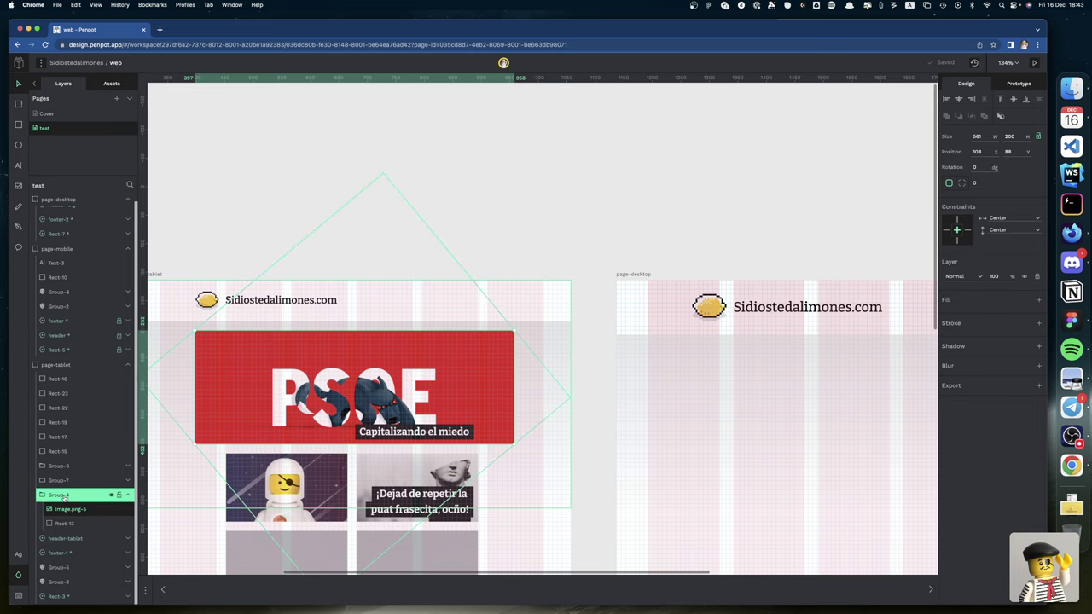
right_click(65, 495)
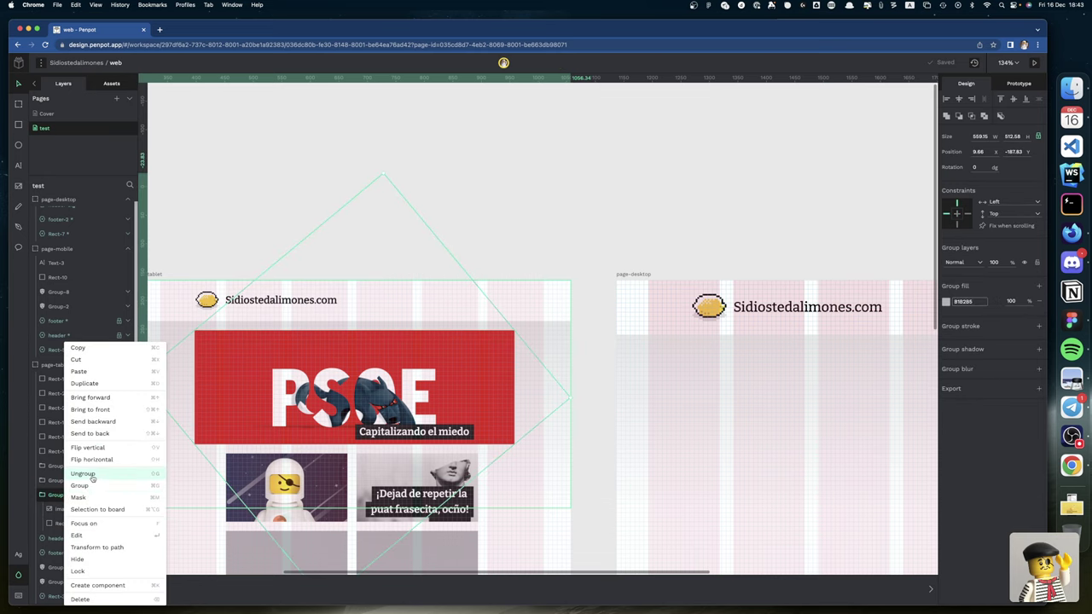
click(96, 485)
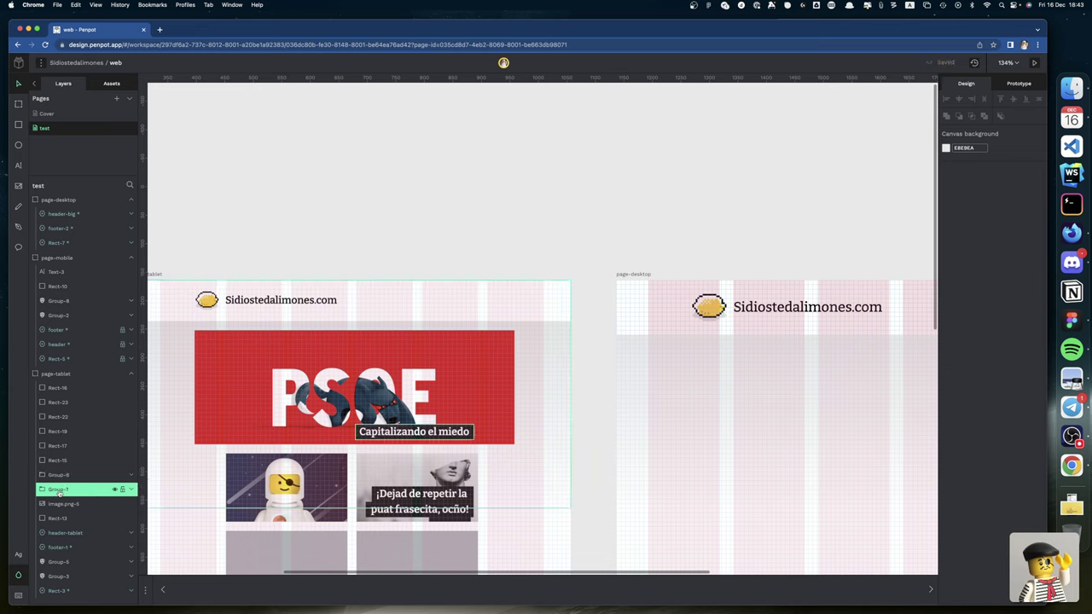
Step: Mask the PSOE image with the 443 × 200 rectangle beneath it on page-tablet
click(65, 520)
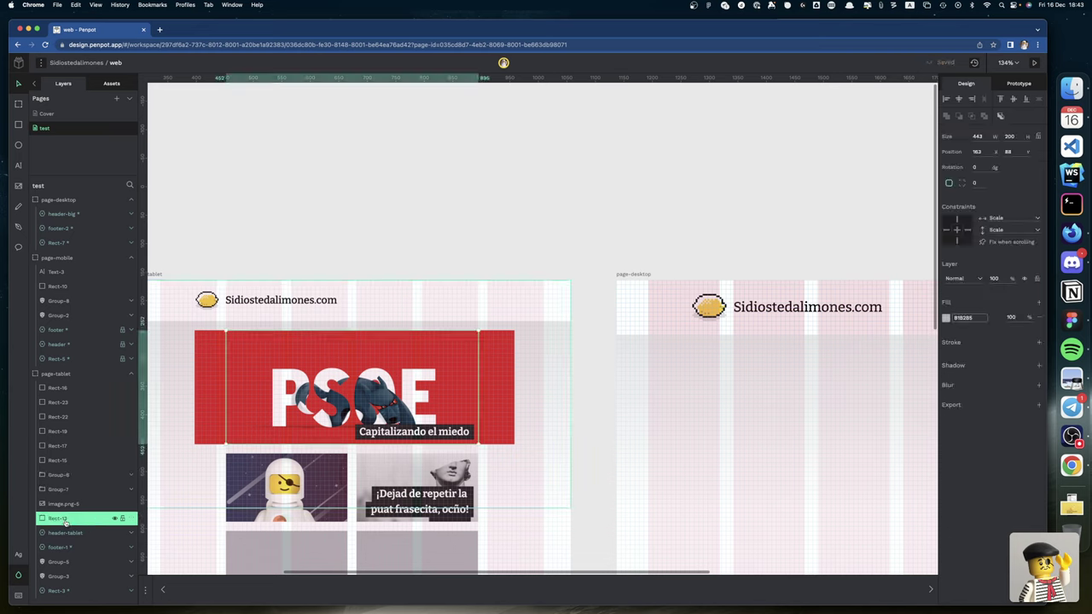
drag(65, 522, 61, 508)
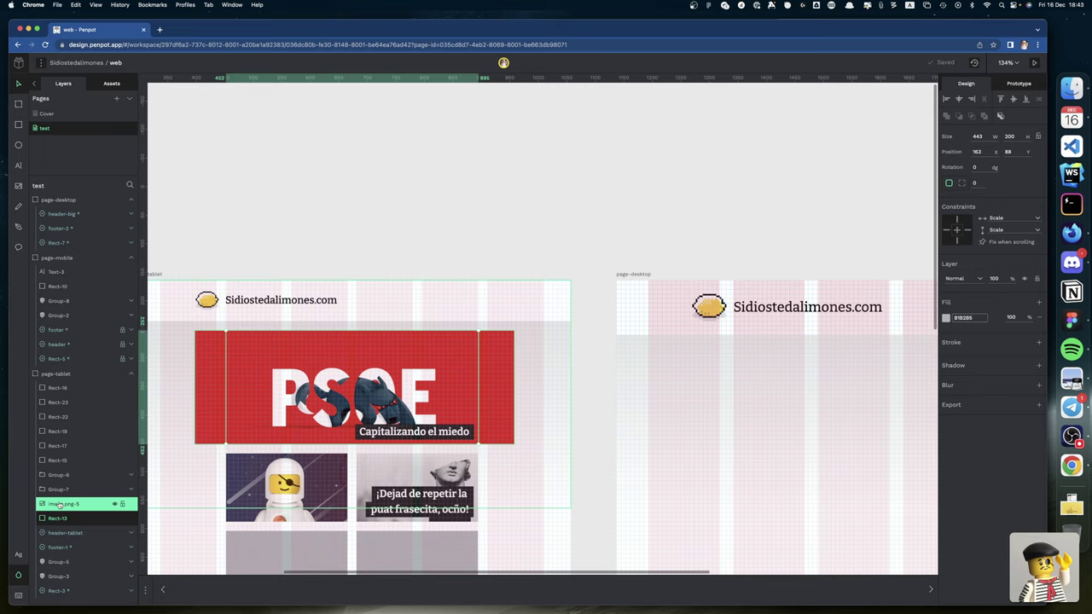
shift+click(59, 505)
right_click(60, 505)
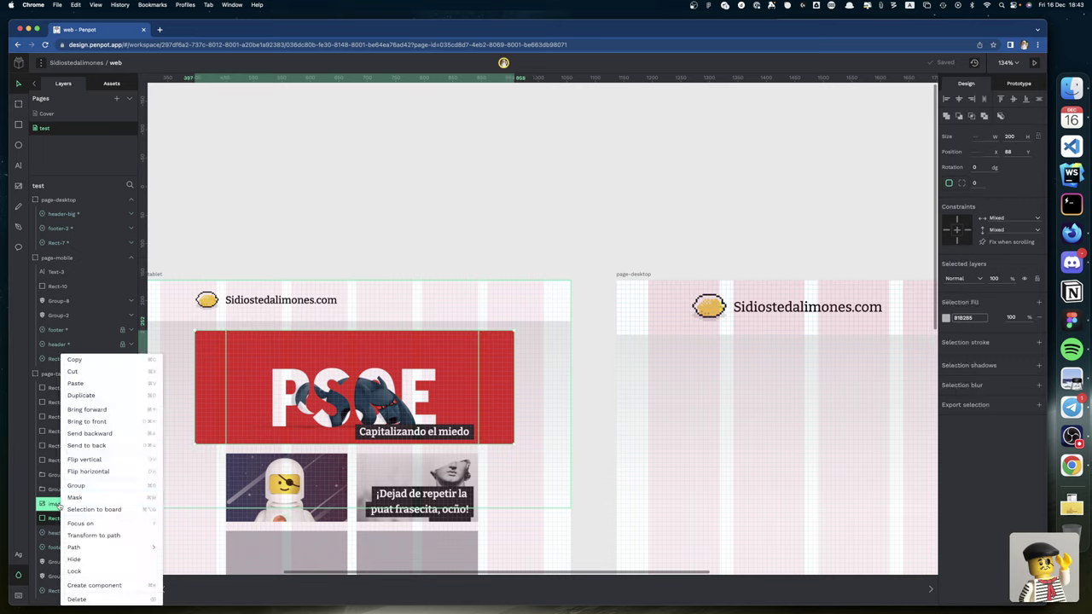
click(75, 501)
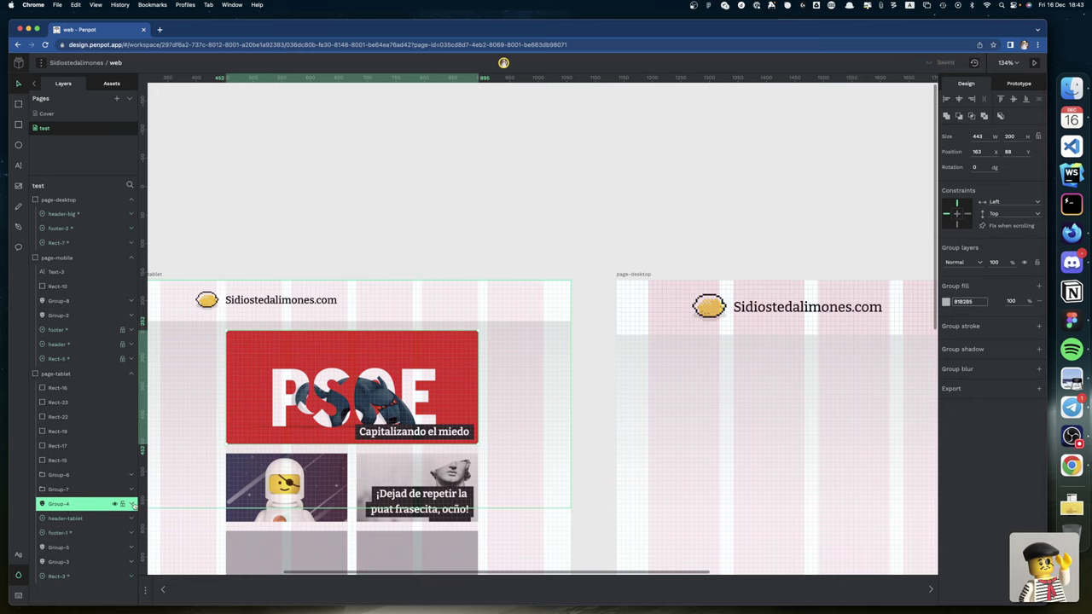
Step: Nest the "Capitalizando el miedo" title group inside the new mask group, above the image
click(131, 504)
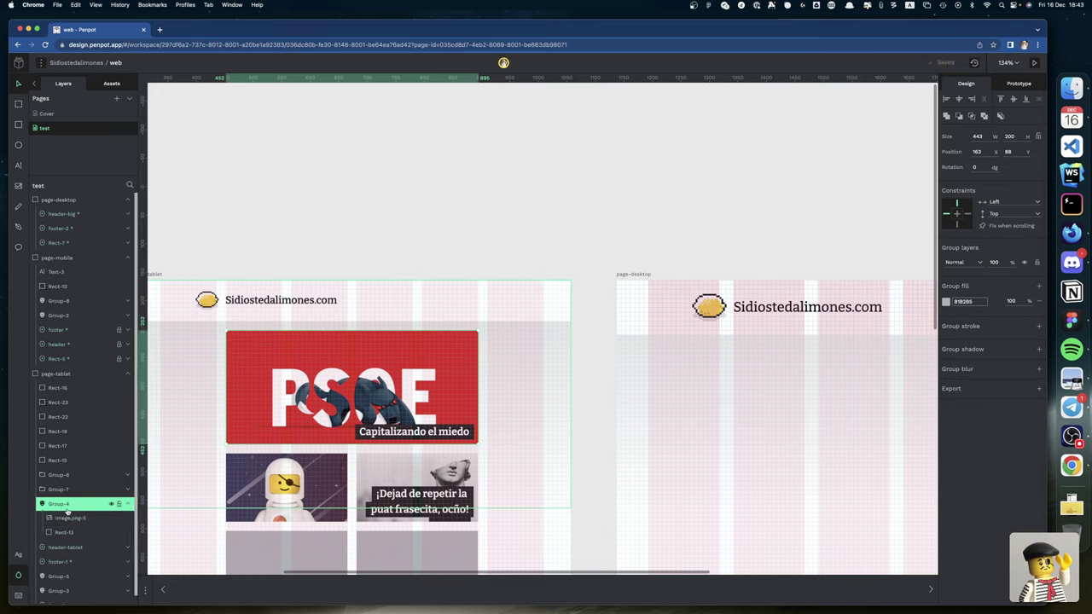
click(56, 491)
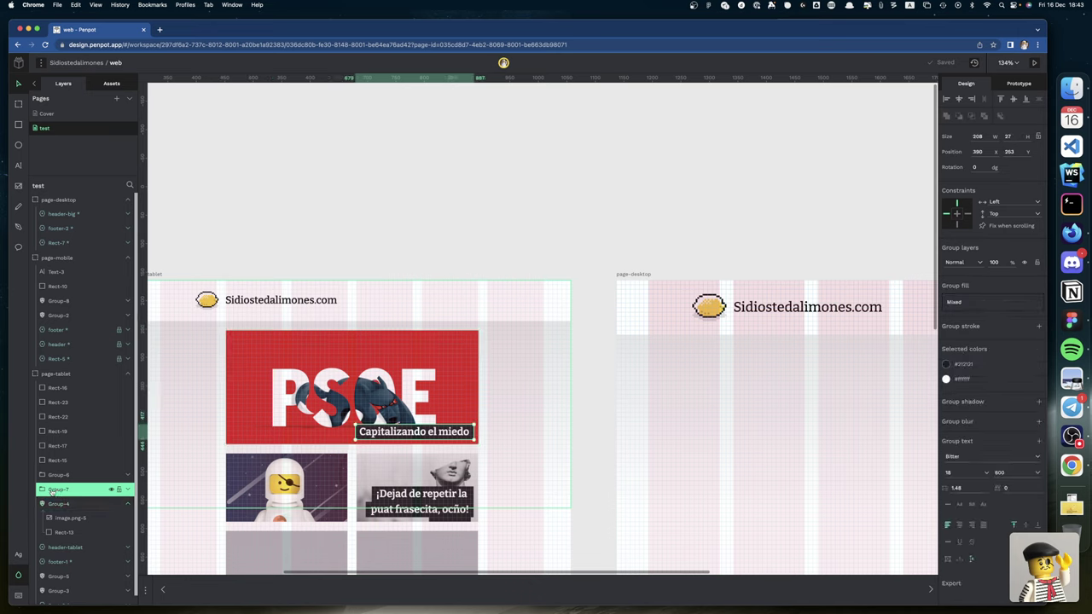
drag(56, 491, 58, 512)
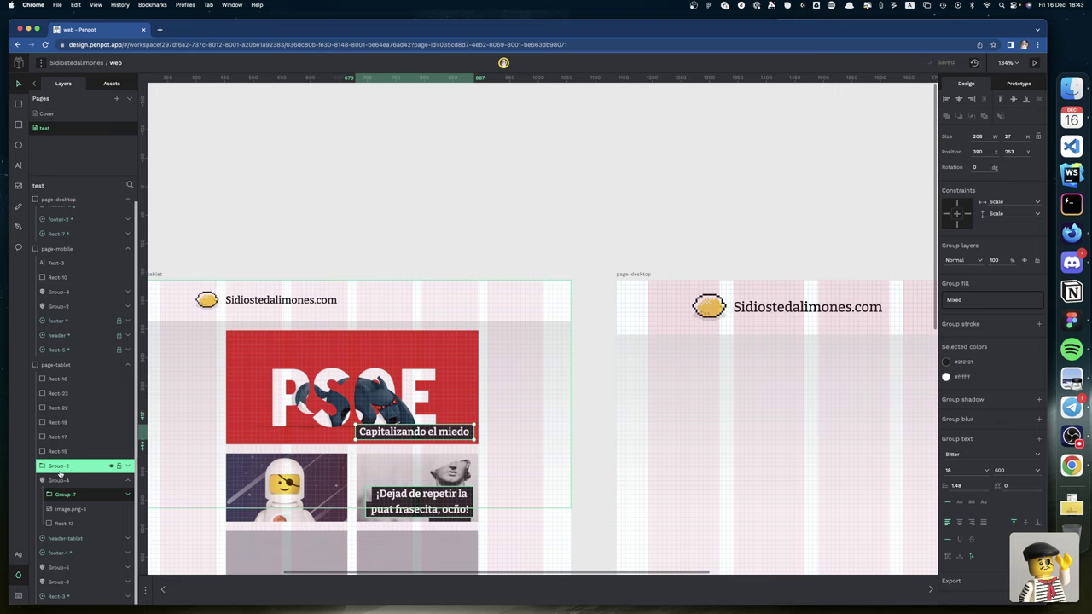
Step: Set the PSOE image's horizontal and vertical constraints to Center inside page-tablet's banner mask group
click(59, 481)
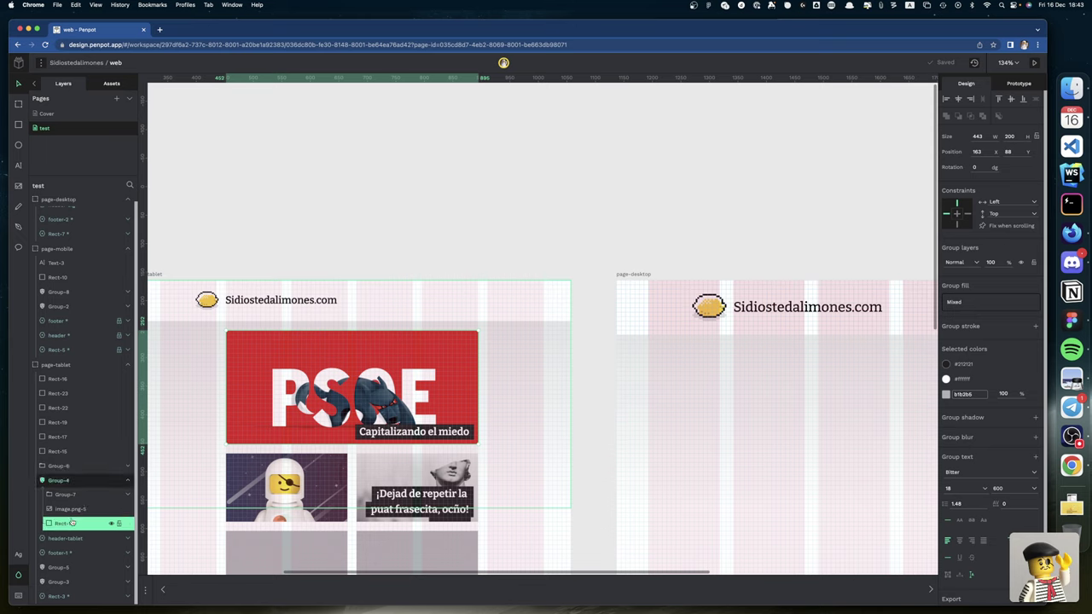
click(70, 523)
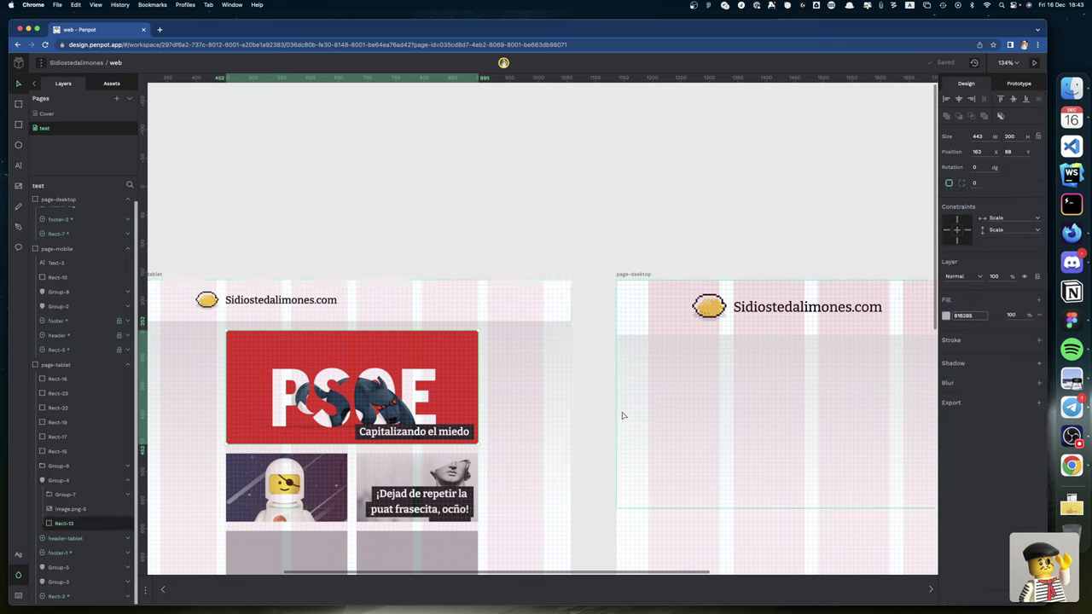
click(91, 509)
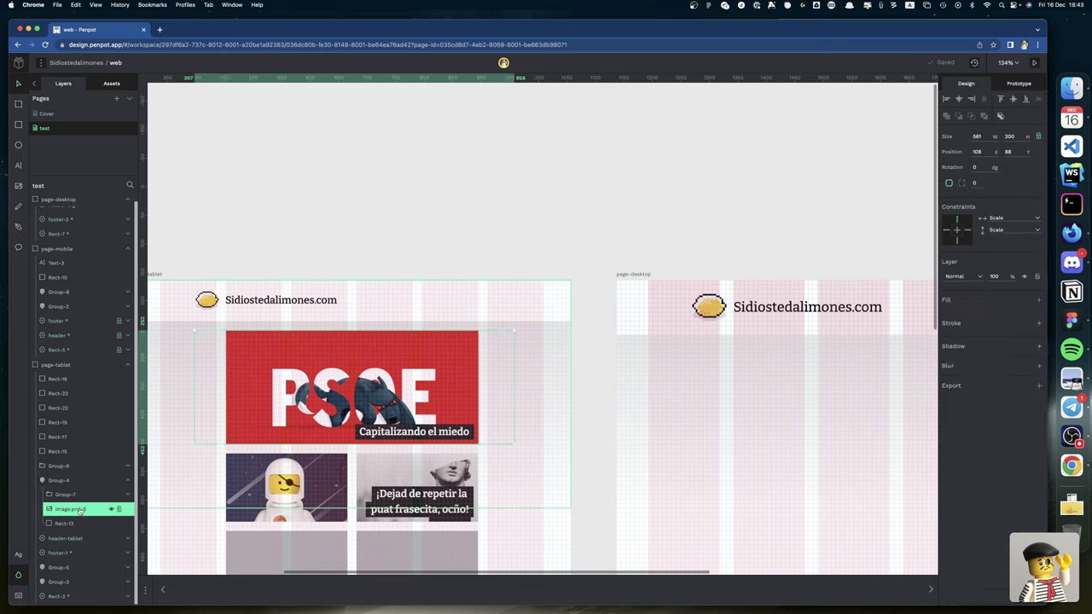
click(958, 229)
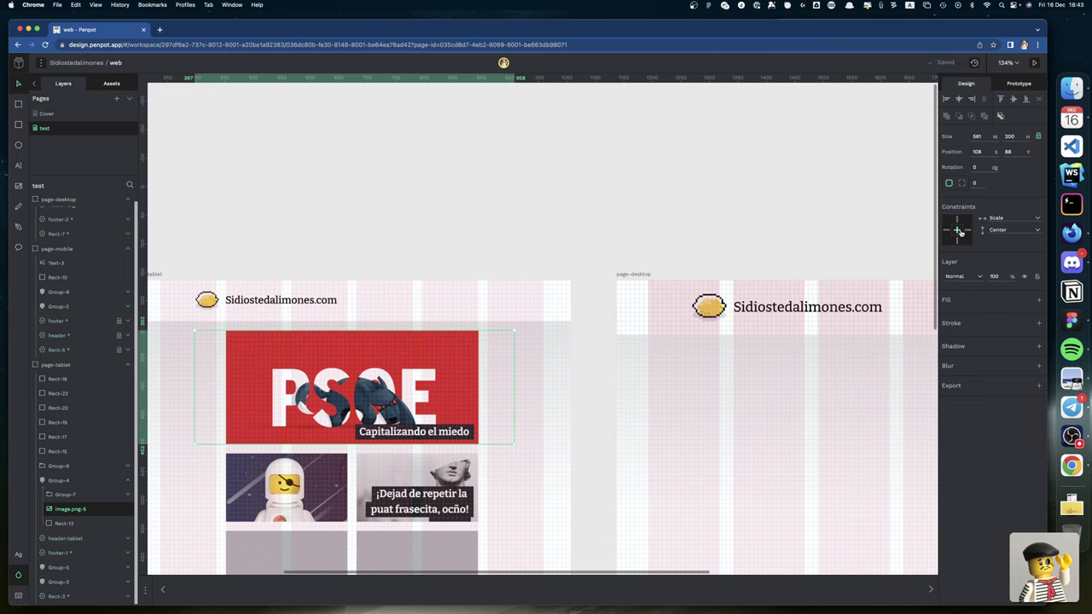
click(959, 231)
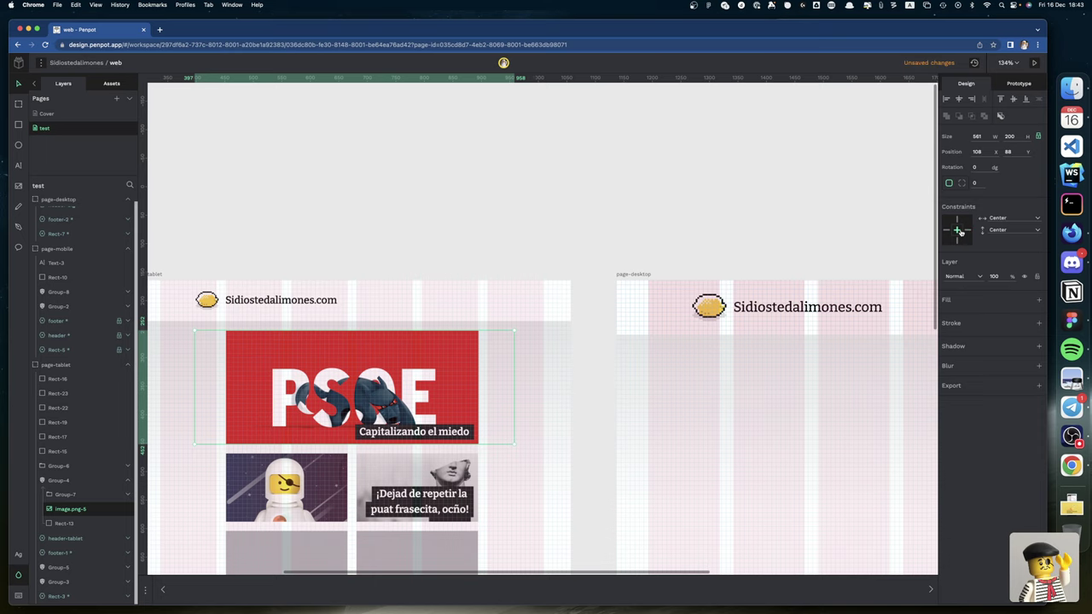
Step: Constrain the "Capitalizando el miedo" title group to Right and Bottom inside the tablet banner's mask group
click(68, 494)
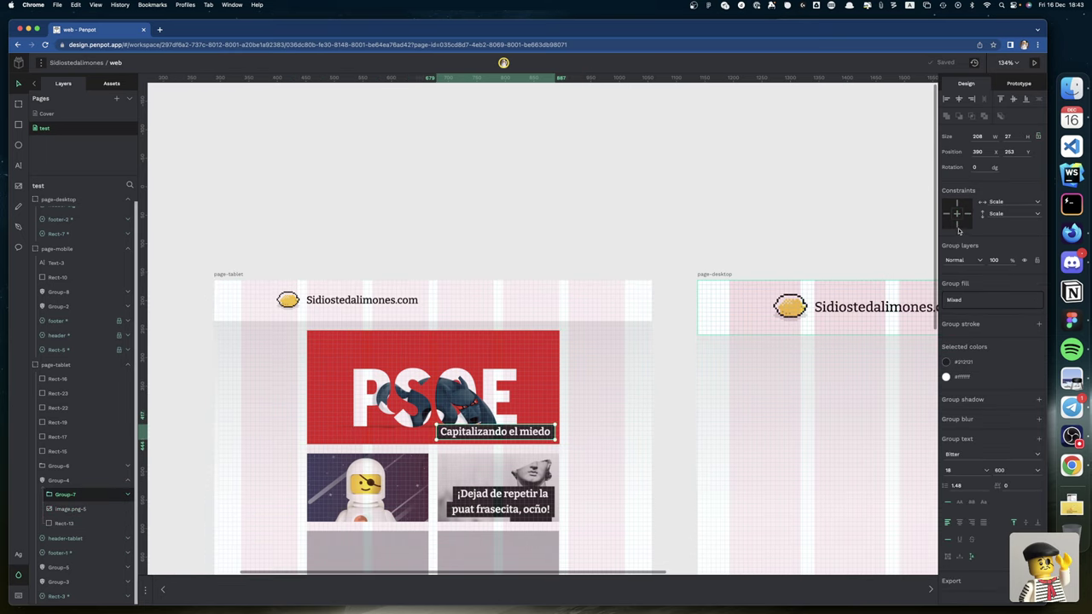
click(971, 214)
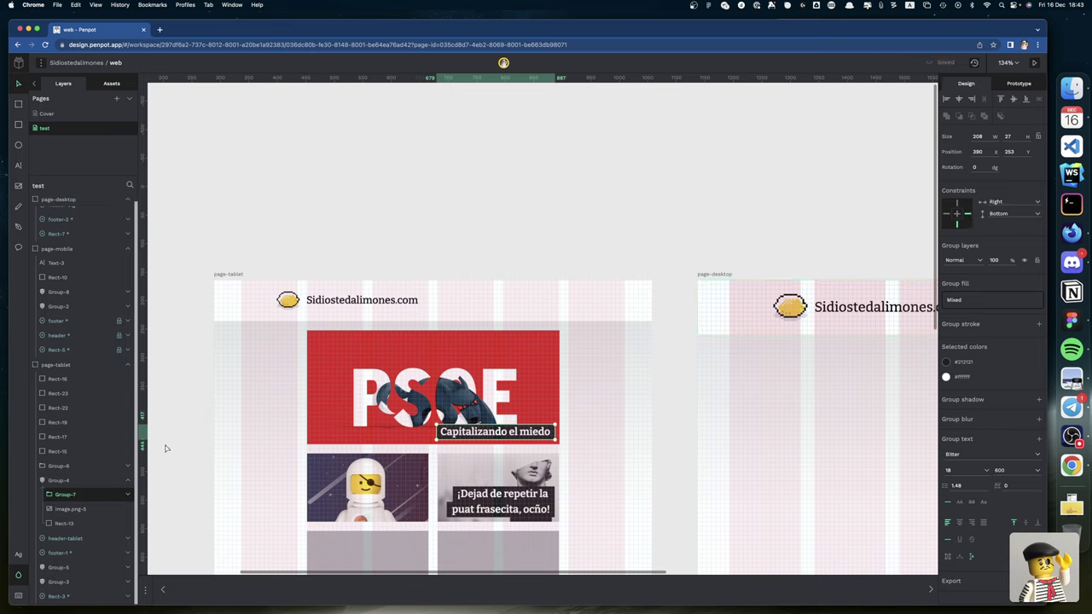
Step: Copy page-tablet's PSOE banner mask group and paste it onto page-desktop, above the gradient background
click(63, 483)
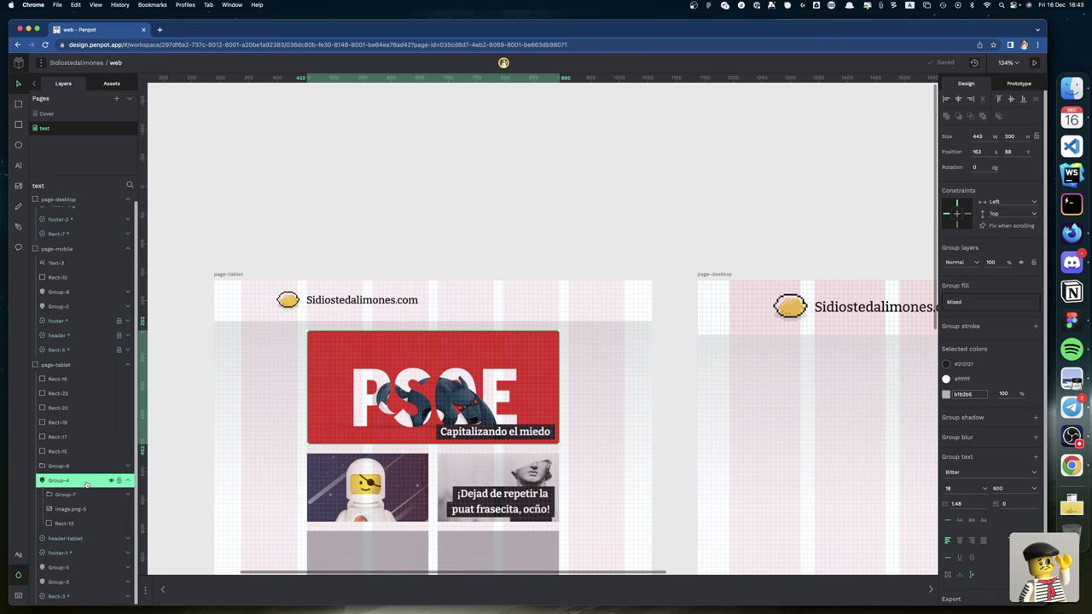
scroll(594, 385, right, 5)
click(595, 385)
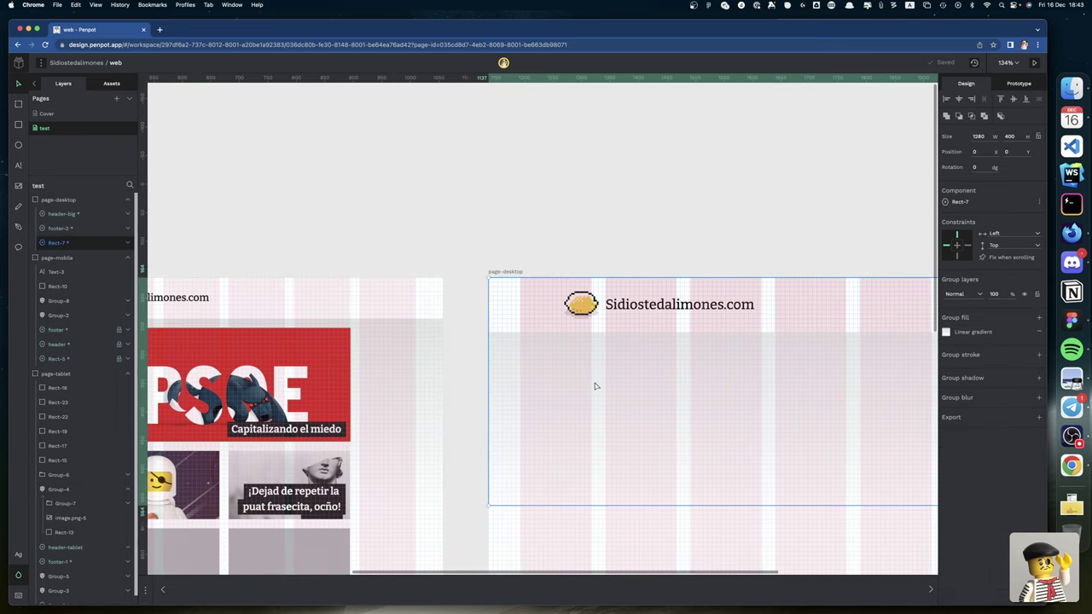
key(super+v)
scroll(641, 412, right, 5)
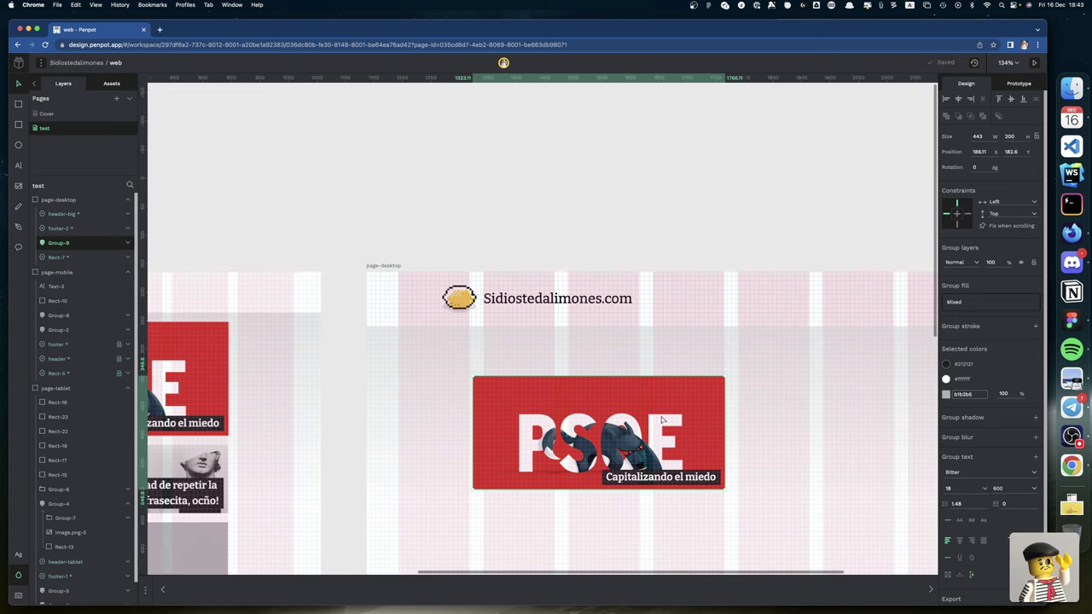
Step: Try to widen the pasted PSOE banner group on page-desktop to 918 px
drag(618, 437, 894, 463)
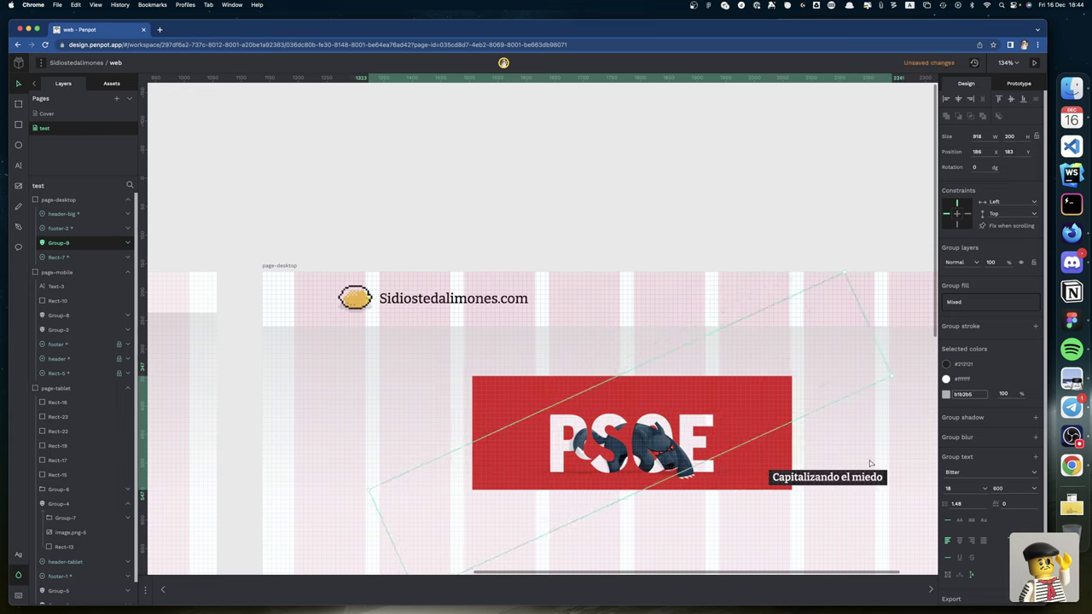
key(Escape)
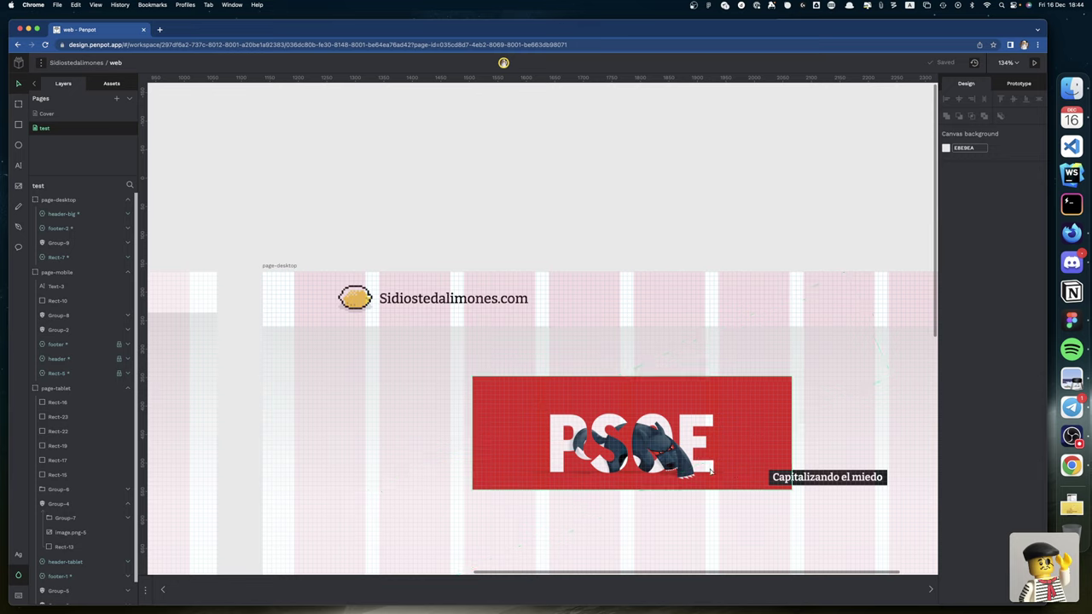
key(super+z)
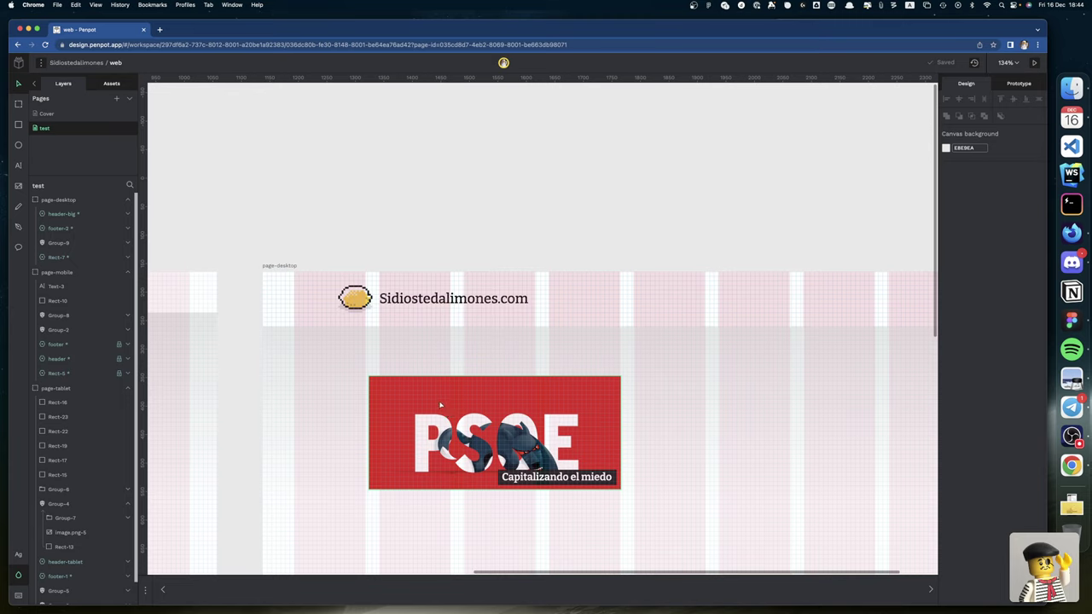
Step: Ungroup the PSOE banner's mask group on page-tablet
scroll(50, 323, down, 1)
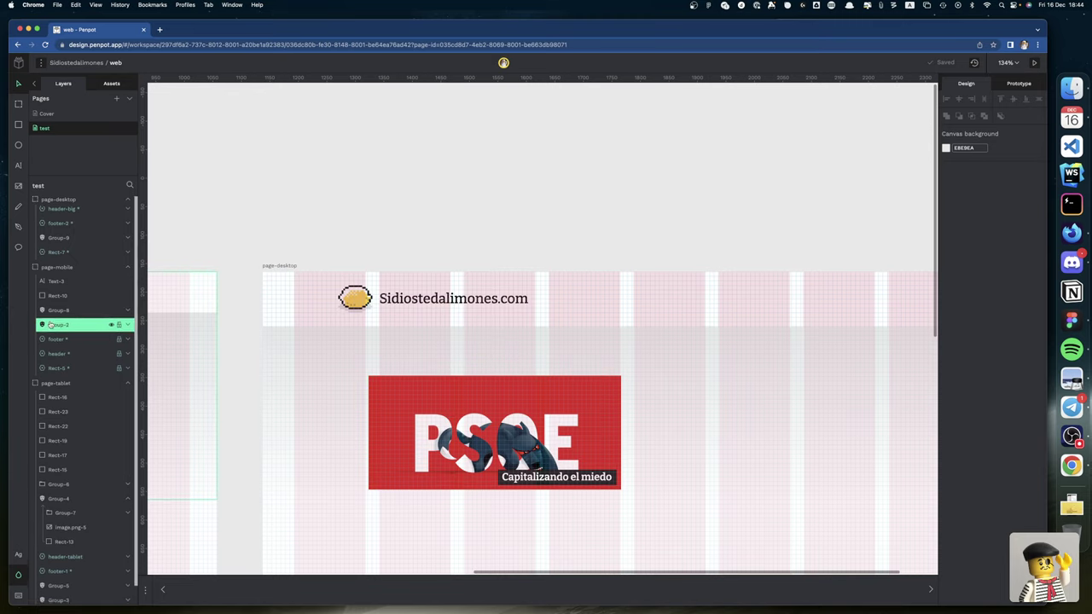
scroll(50, 324, down, 1)
click(56, 332)
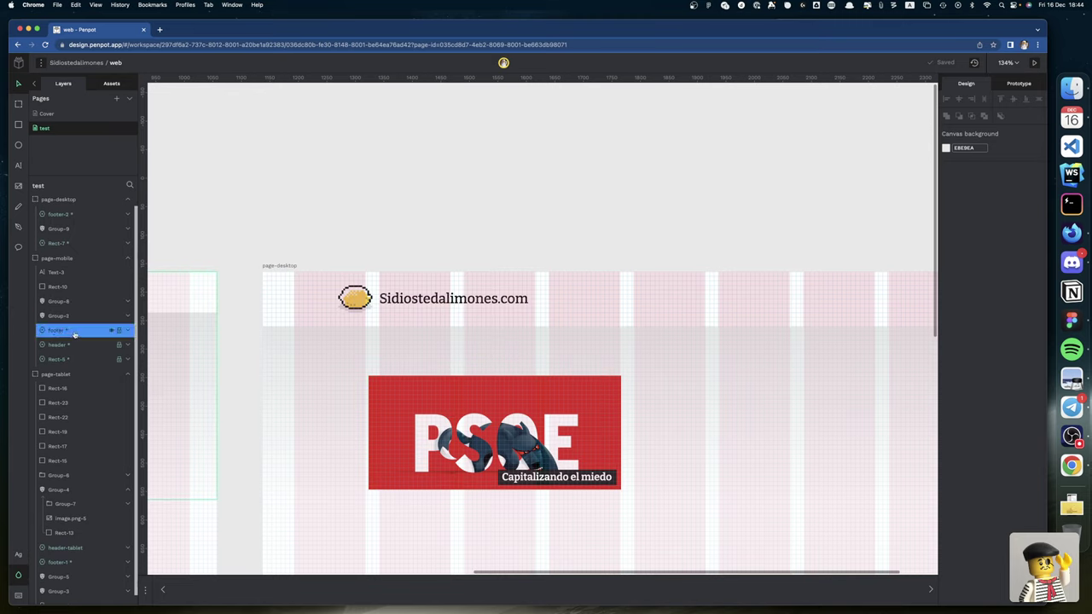
click(226, 365)
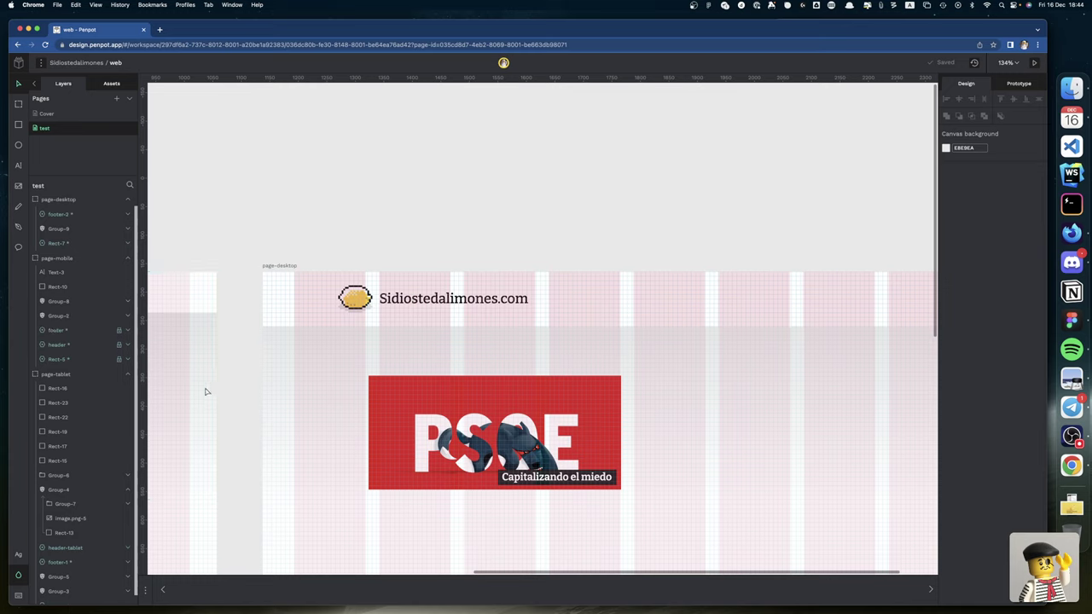
right_click(70, 491)
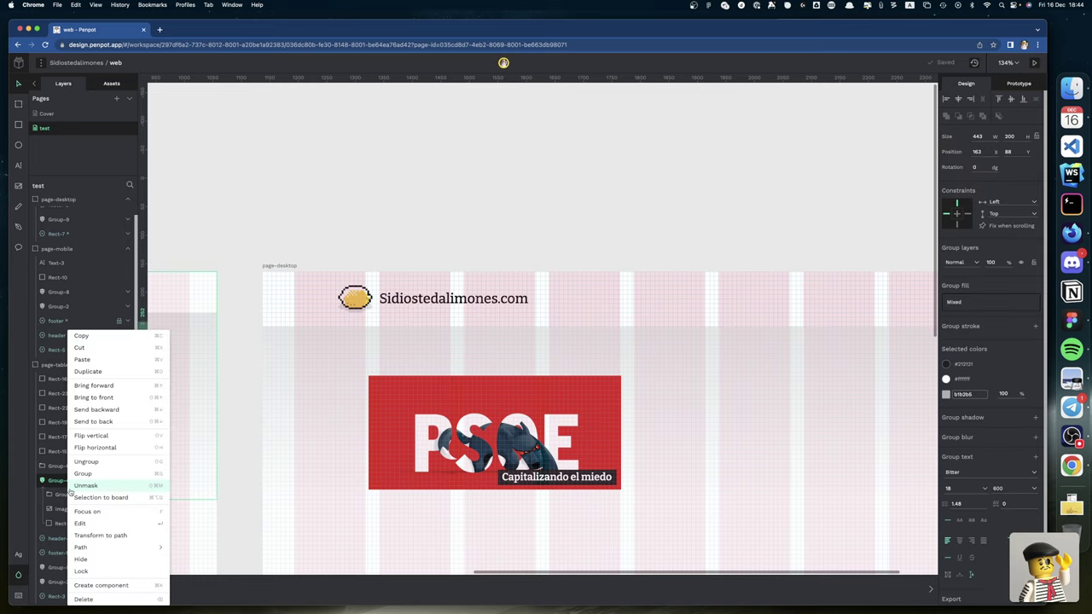
click(111, 463)
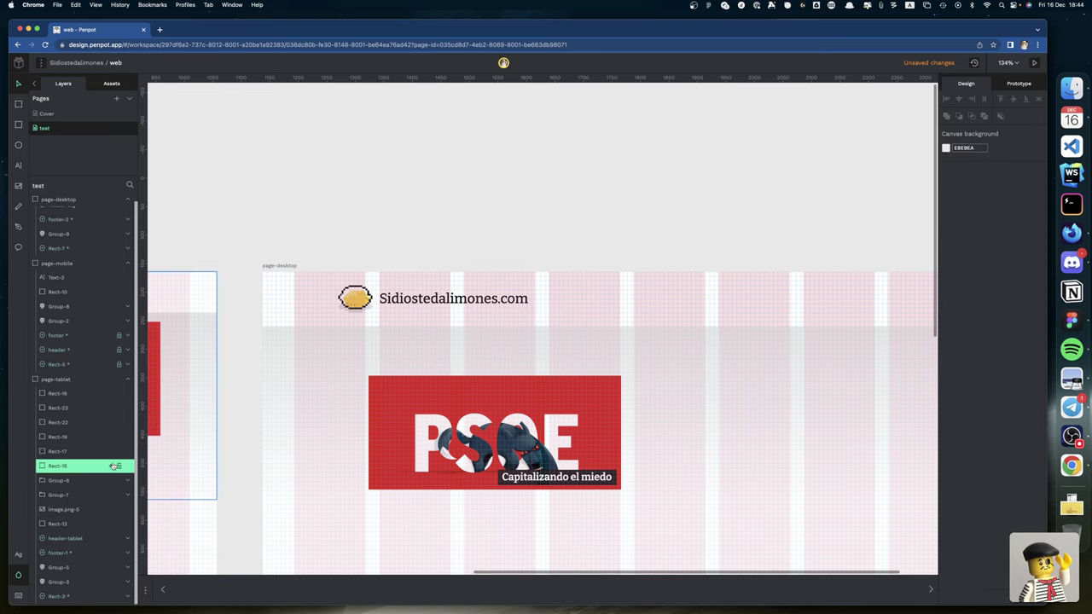
Step: Undo the ungrouping of the PSOE banner on page-tablet
scroll(412, 418, left, 1)
click(412, 412)
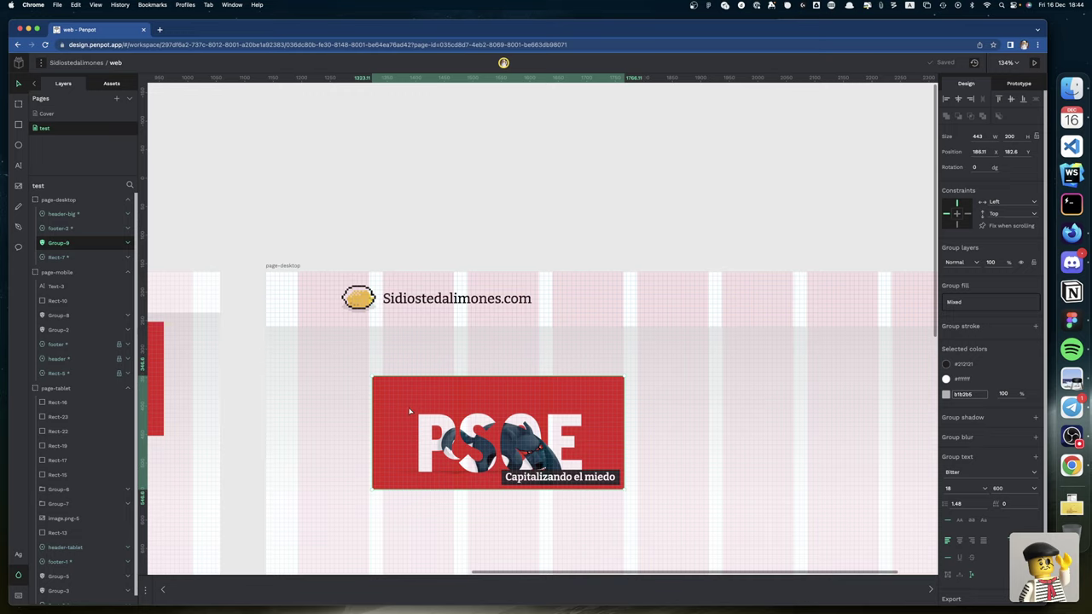
scroll(341, 375, up, 2)
scroll(341, 375, left, 1)
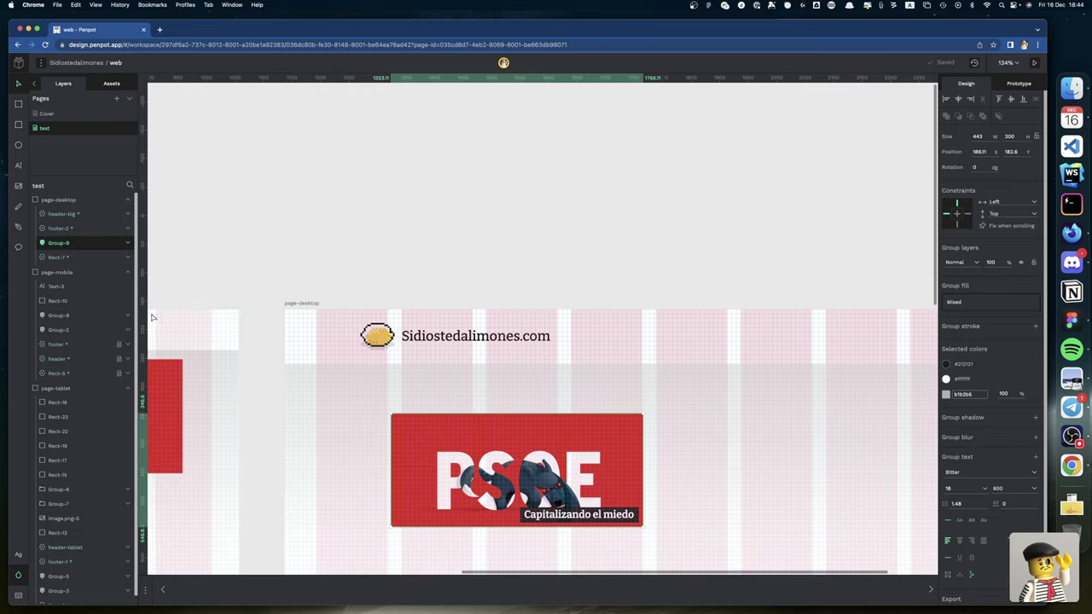
click(168, 386)
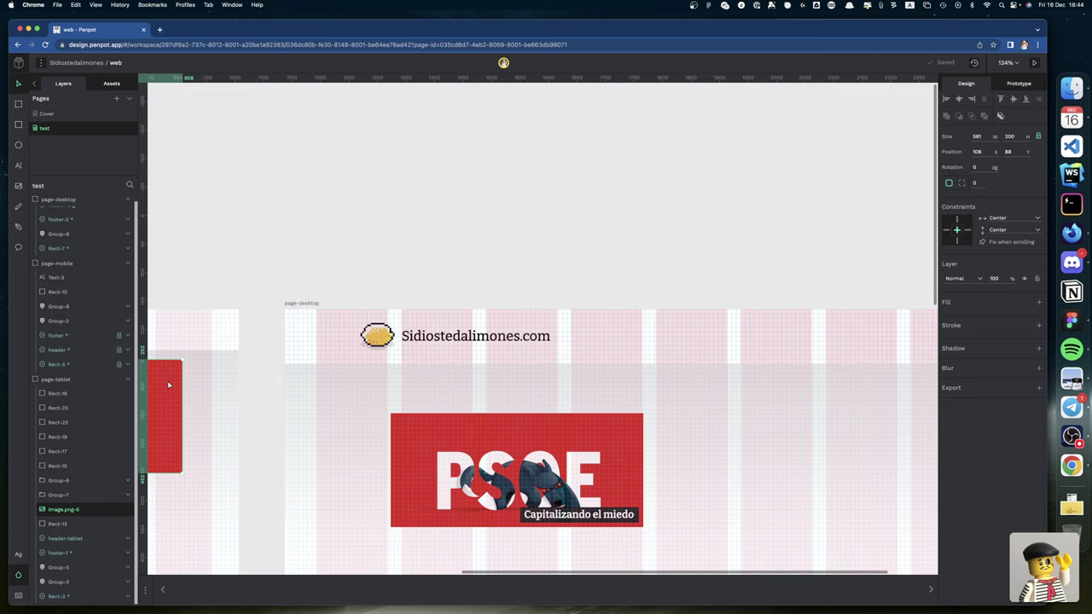
key(ctrl+m)
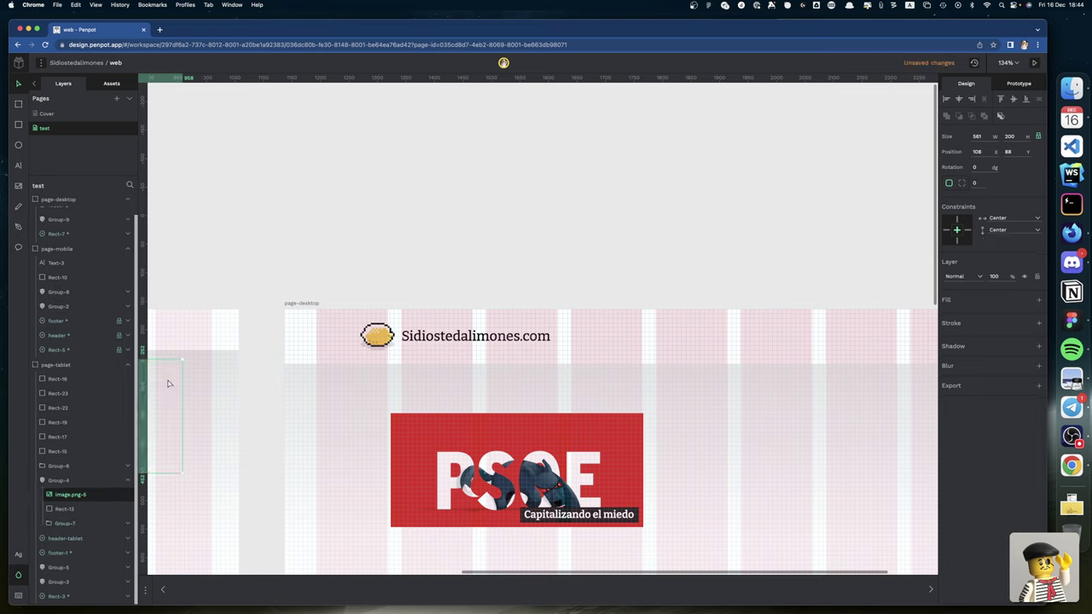
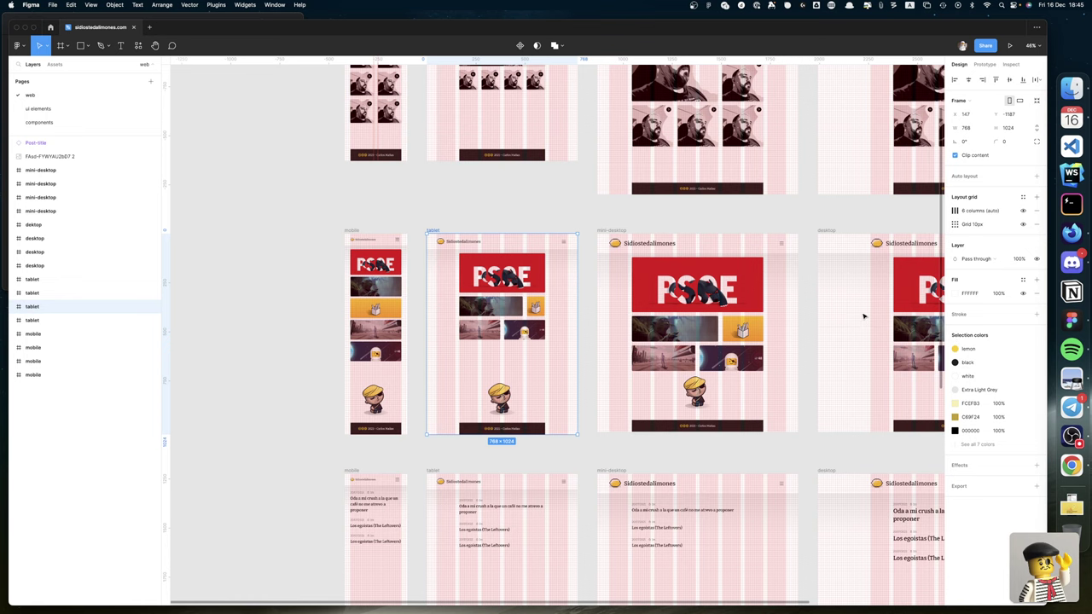
Step: Check the size of the PSOE banner on the desktop frame in the Figma reference, and return to Penpot
scroll(863, 316, right, 5)
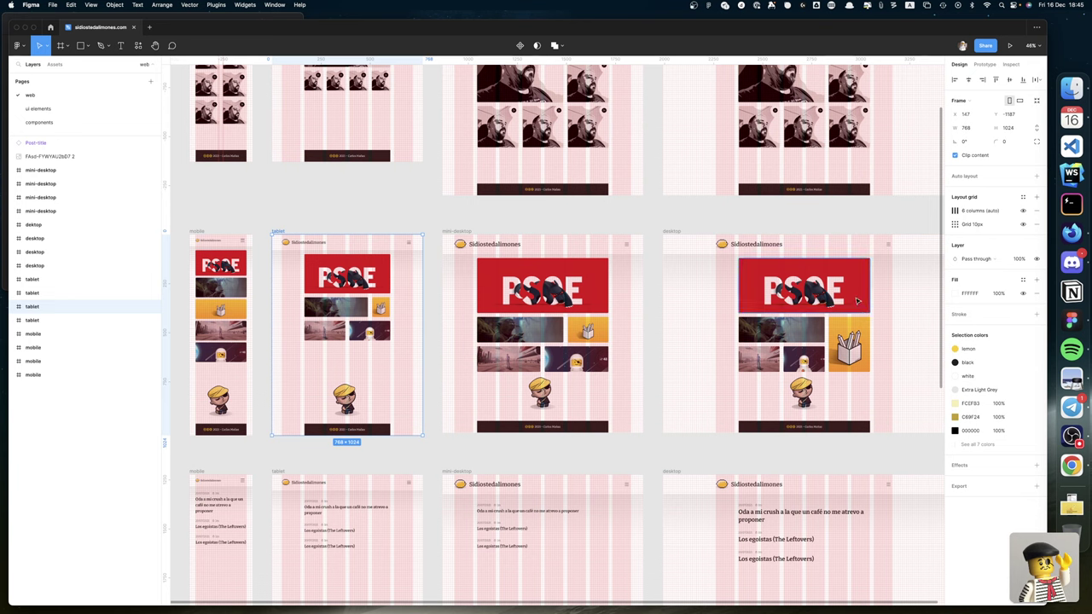
click(857, 300)
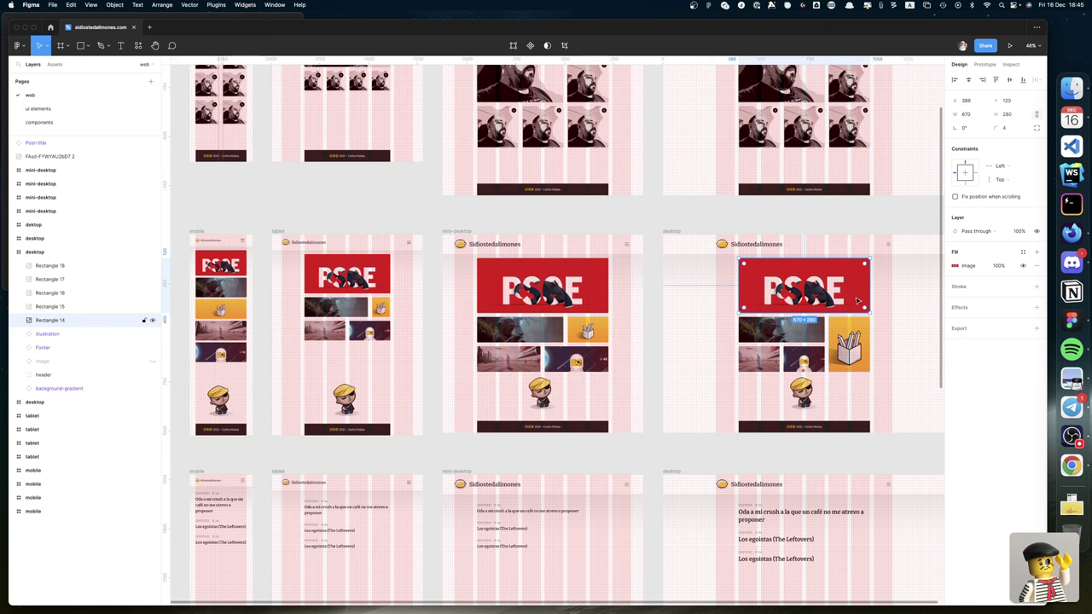
key(ctrl+Right)
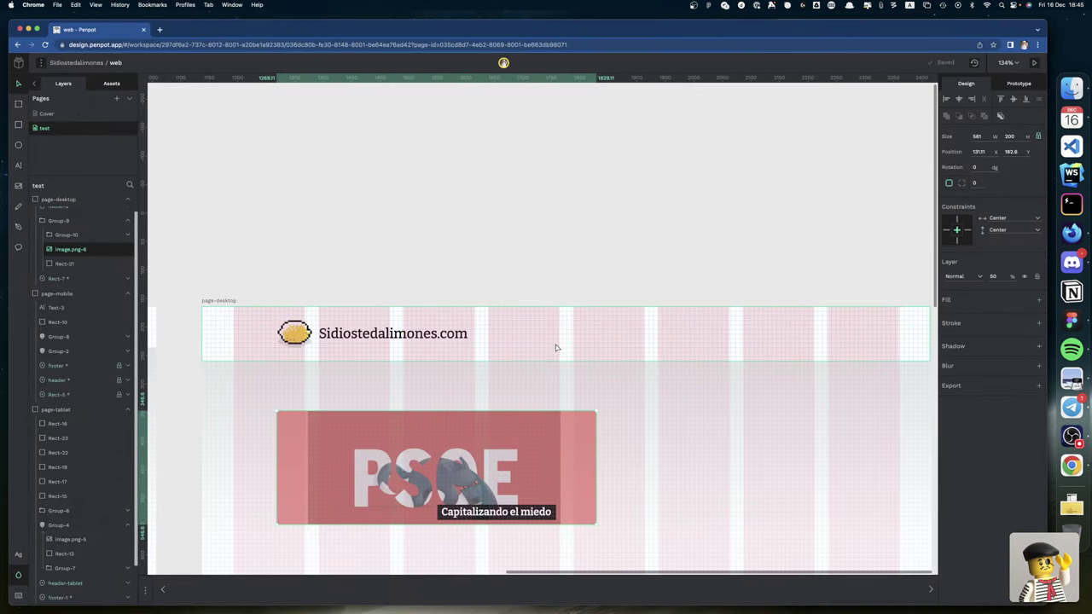
click(562, 259)
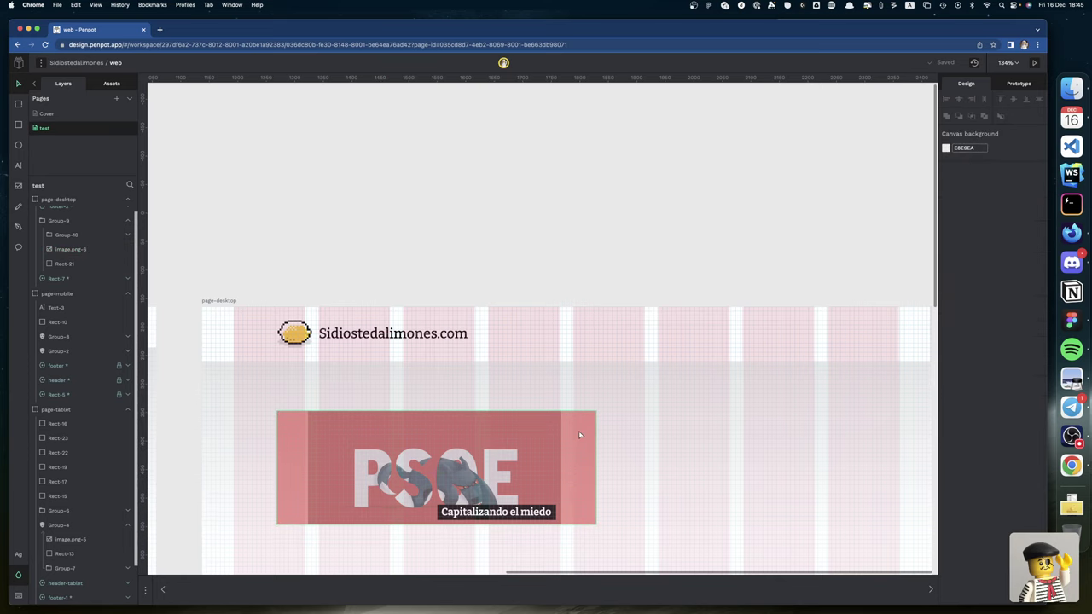
Step: Move the whole unmasked PSOE banner group on page-desktop straight down to Y 443
scroll(578, 431, down, 5)
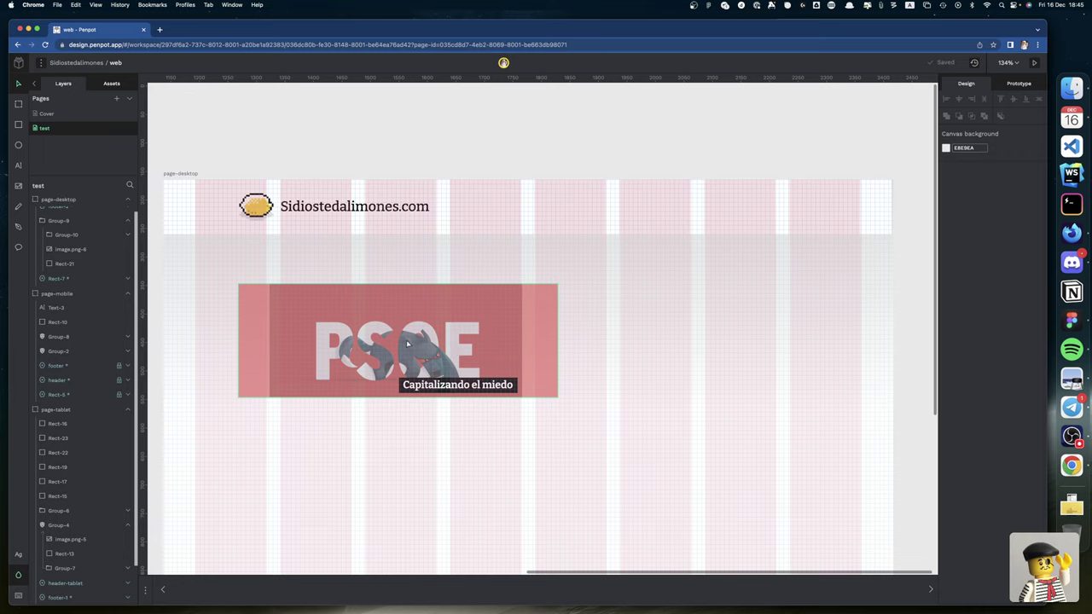
scroll(83, 256, down, 3)
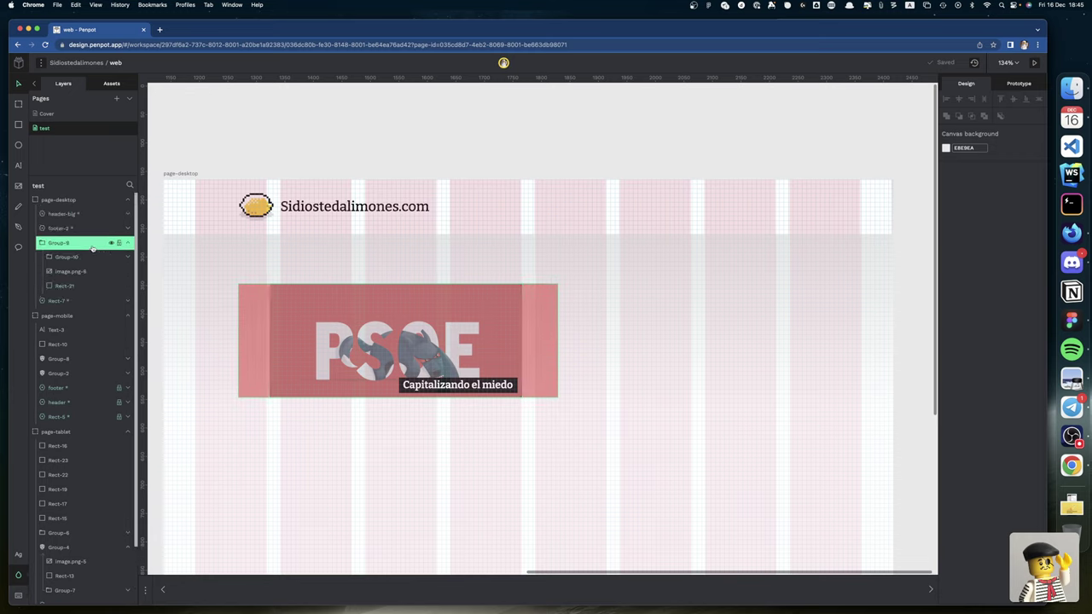
scroll(83, 249, up, 5)
click(85, 243)
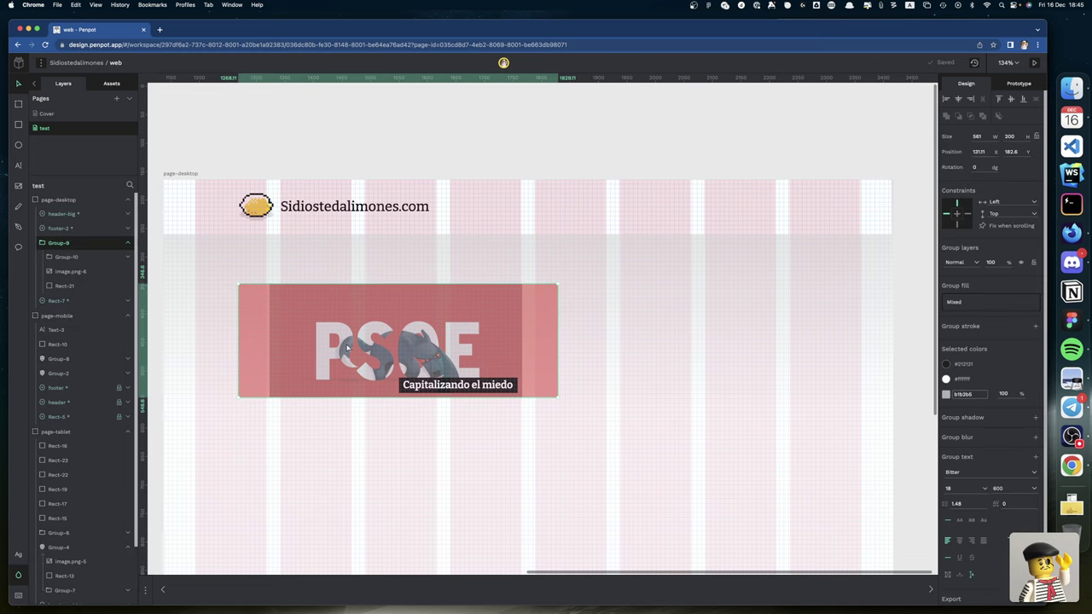
key(shift+Down)
key(shift+Down)
key(shift+Down)
key(shift+Down)
key(shift+Down)
key(shift+Down)
key(shift+Down)
key(shift+Down)
key(shift+Down)
key(shift+Down)
key(shift+Down)
key(shift+Down)
key(shift+Down)
key(shift+Down)
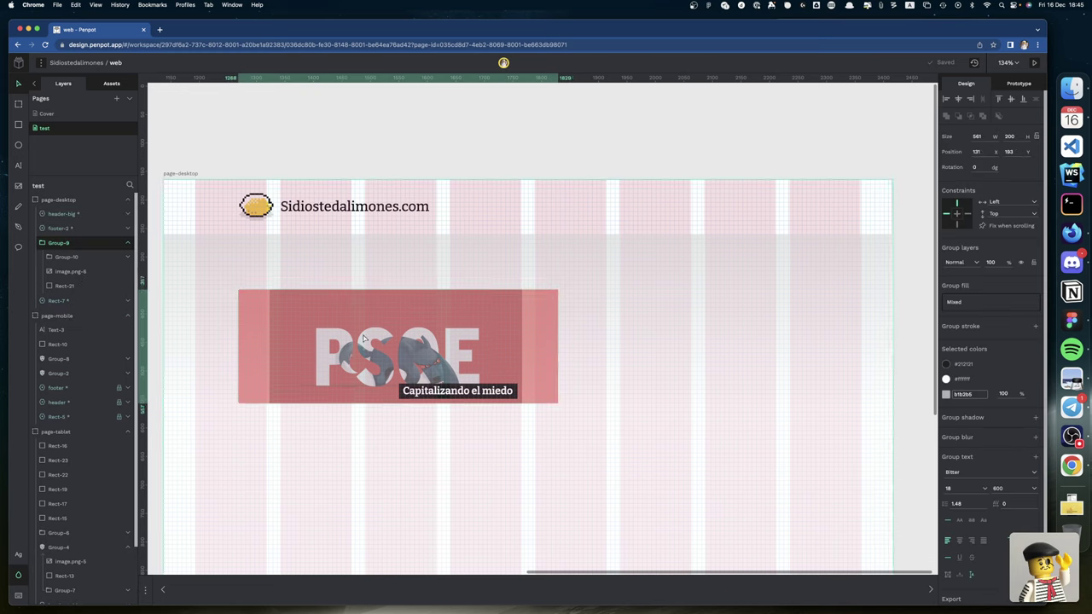
key(shift+Down)
key(shift+Down)
key(shift+Down)
key(shift+Down)
key(shift+Down)
key(shift+Down)
key(shift+Down)
key(shift+Down)
key(shift+Down)
key(shift+Down)
key(shift+Down)
key(shift+Down)
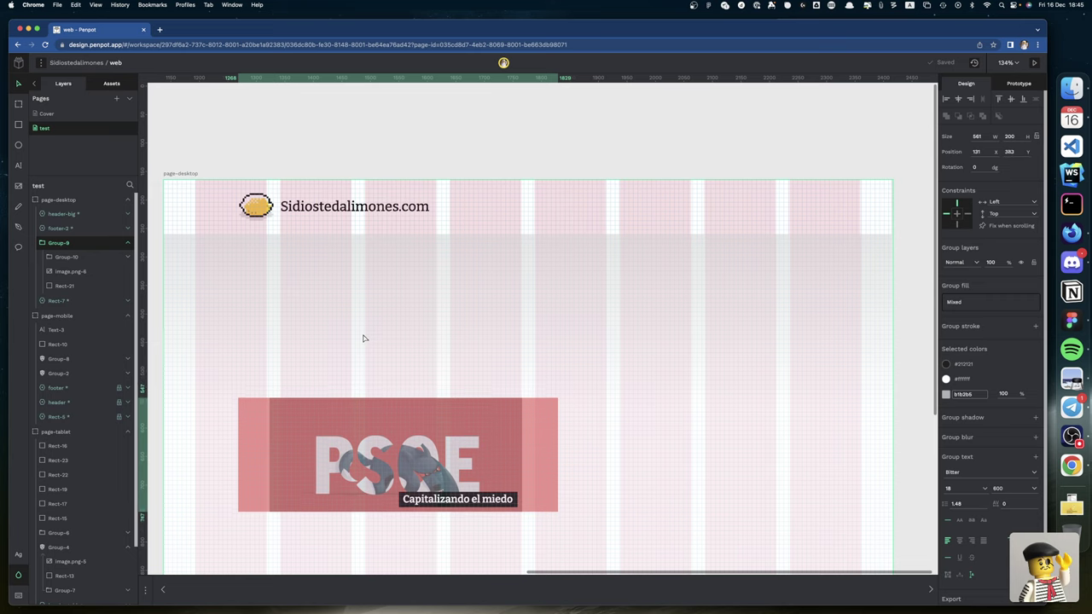
Step: Move the grey mask rectangle out of the PSOE banner to just below the header, at X 206 and Y 111
scroll(363, 339, left, 3)
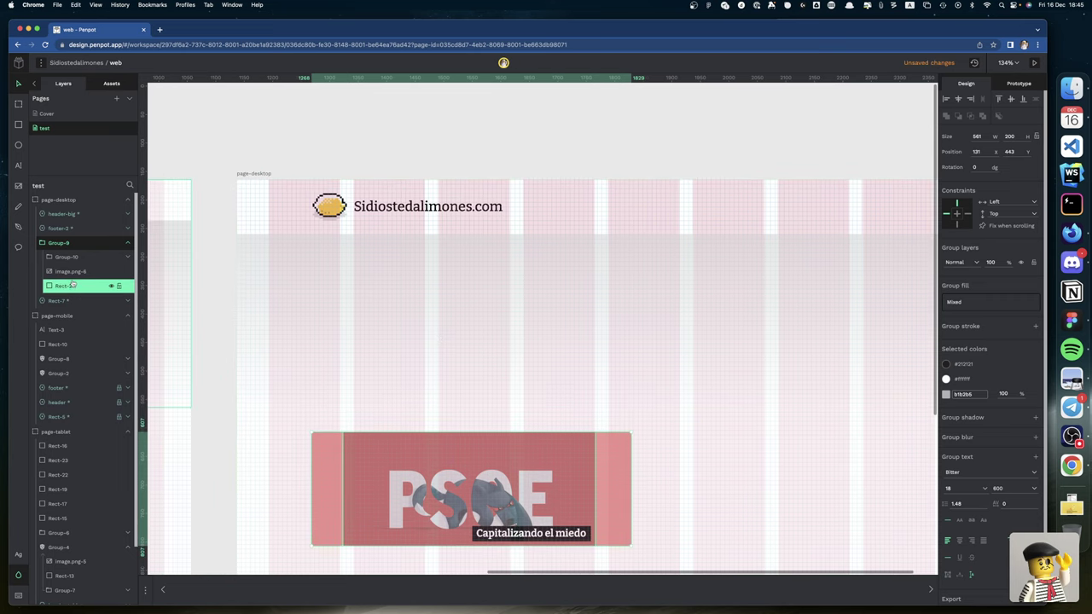
click(71, 287)
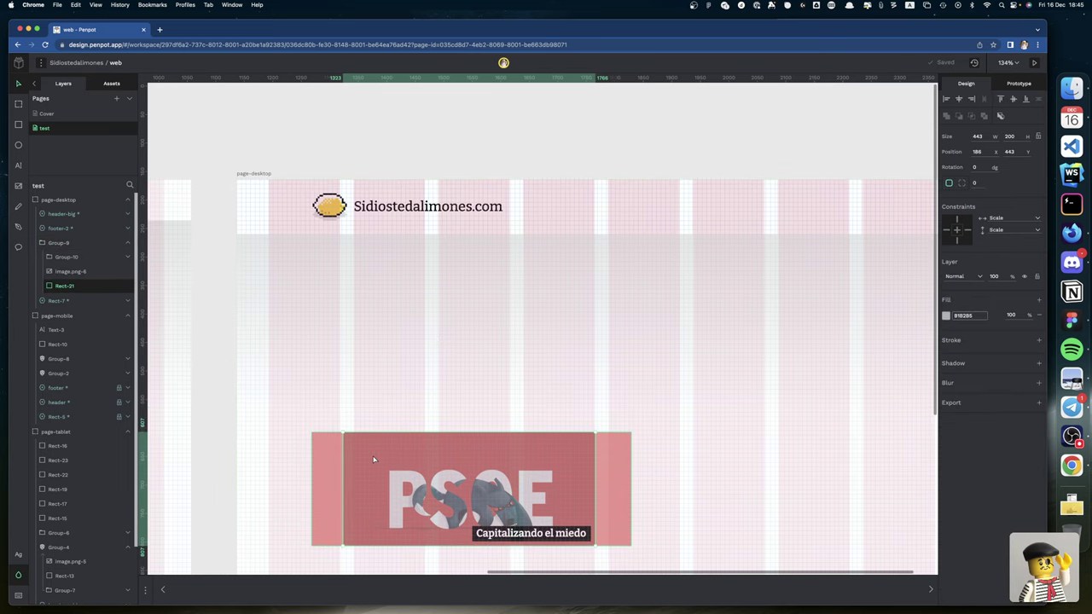
key(shift+Up)
key(shift+Up)
key(shift+Up)
key(shift+Up)
key(shift+Up)
key(shift+Up)
key(shift+Up)
key(shift+Up)
key(shift+Up)
key(shift+Up)
key(shift+Up)
key(shift+Up)
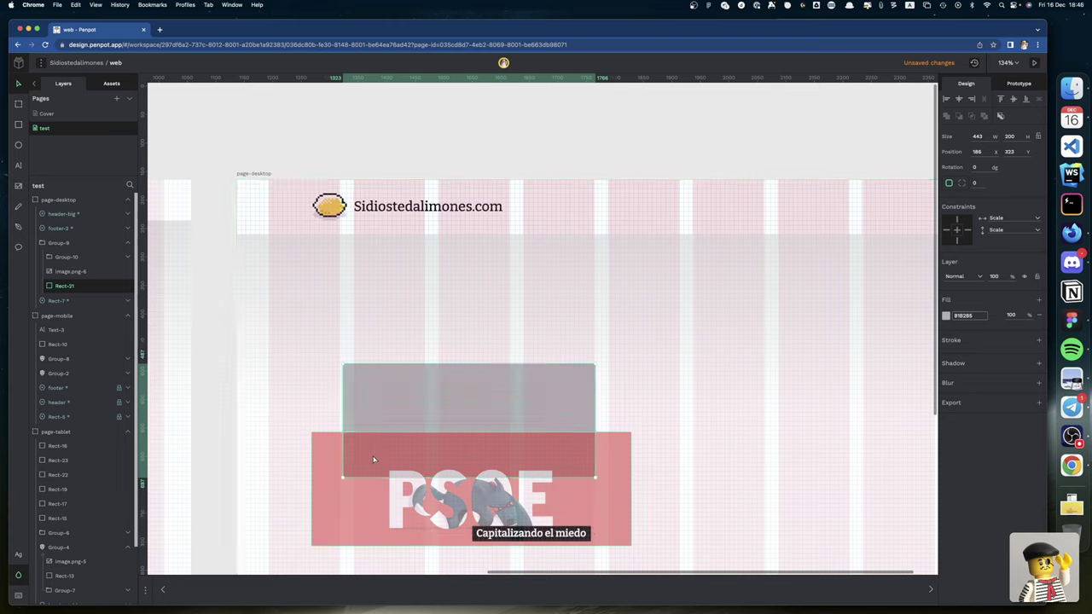
drag(372, 459, 386, 272)
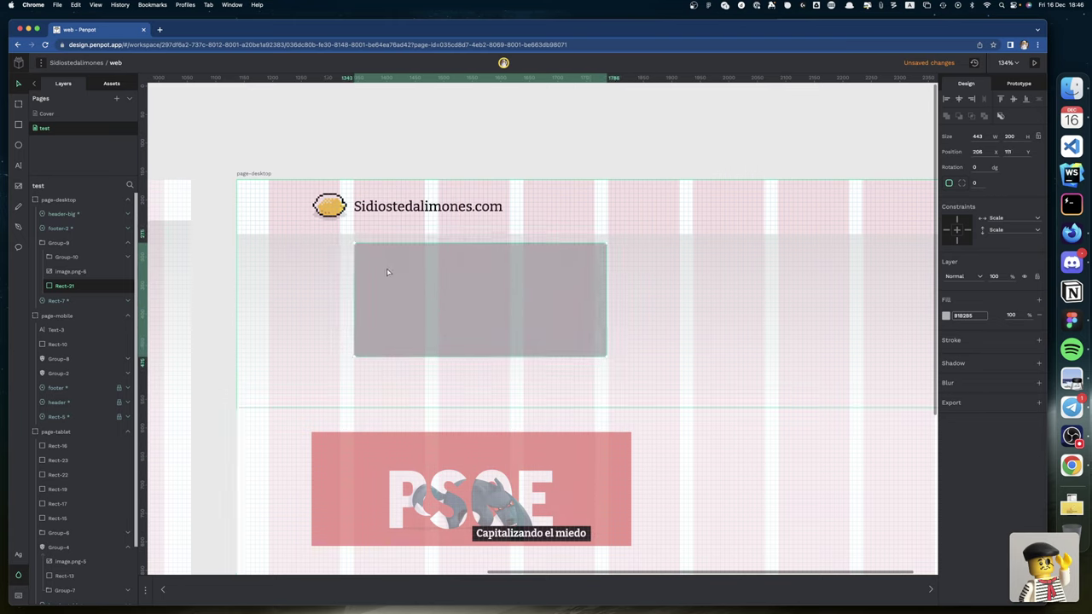
Step: Disable snap to pixel and stretch the grey rectangle across six grid columns, to X 205 and 870 wide
scroll(387, 272, right, 4)
scroll(386, 272, up, 2)
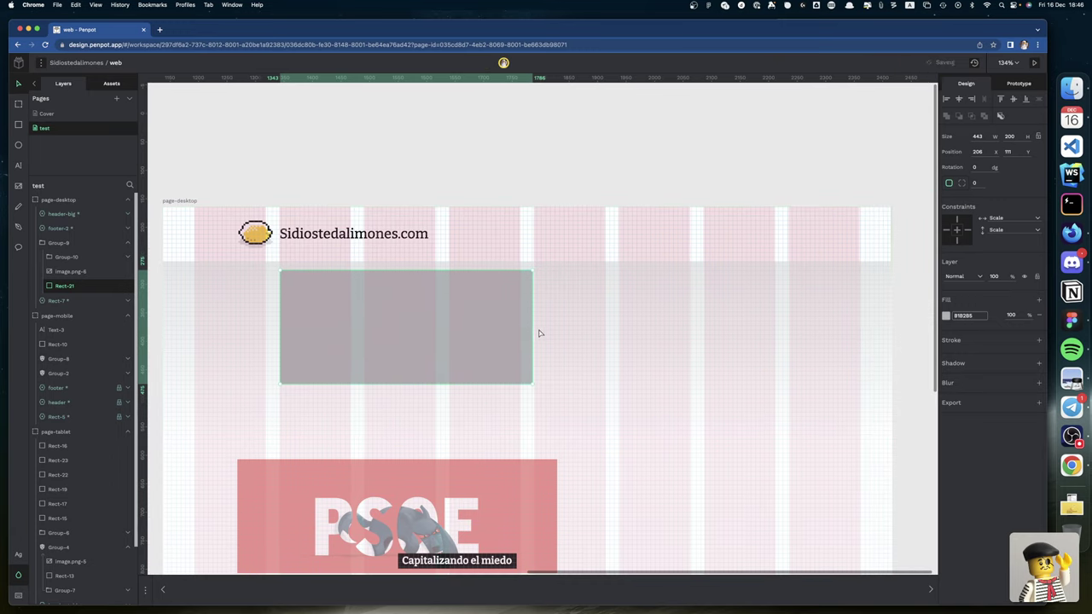
drag(532, 325, 772, 351)
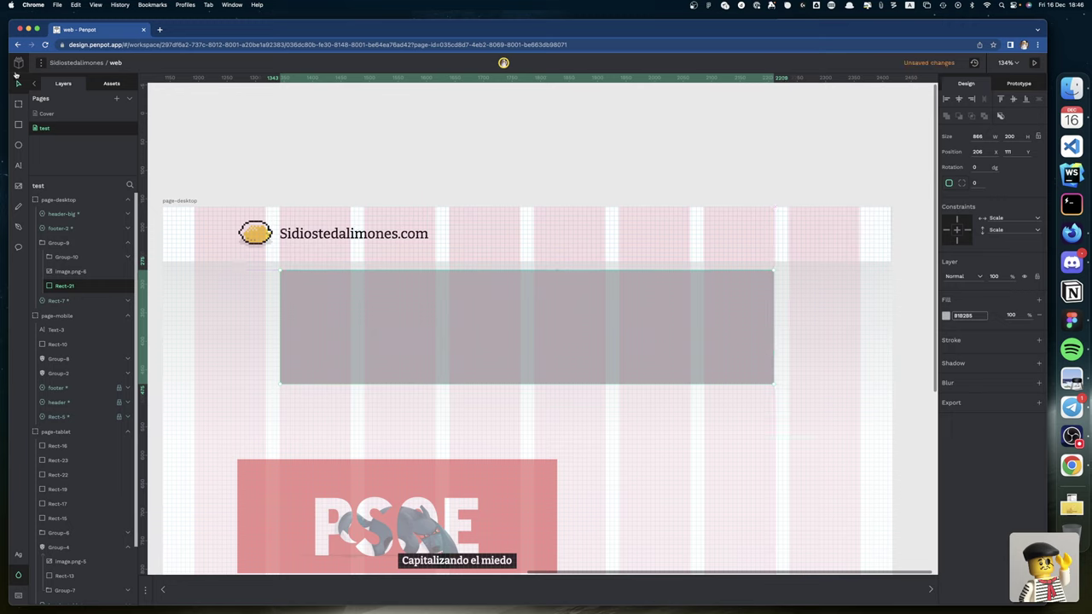
click(40, 62)
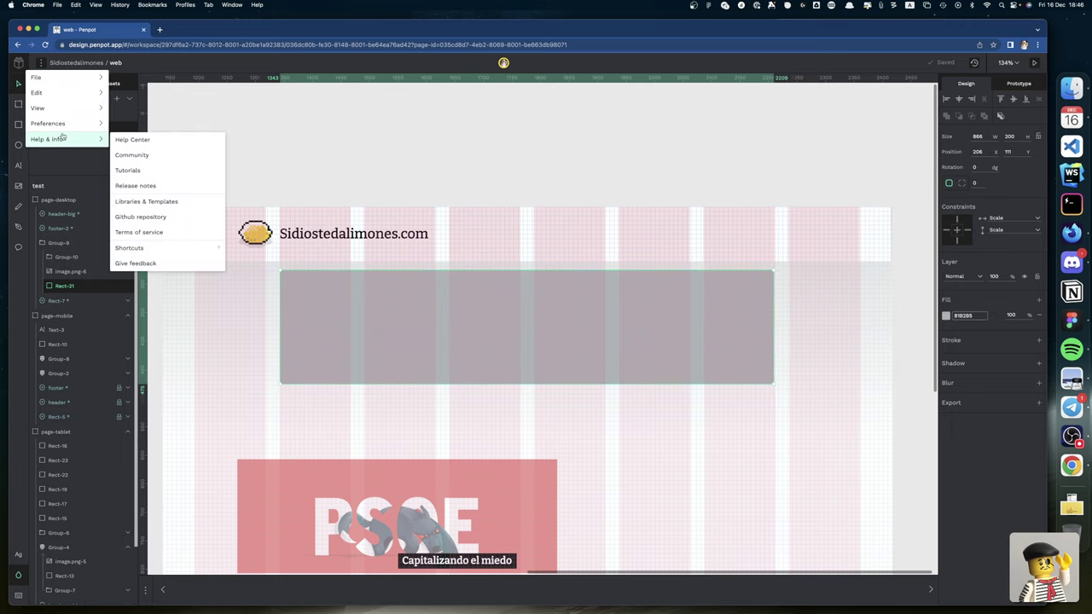
mouse_move(60, 129)
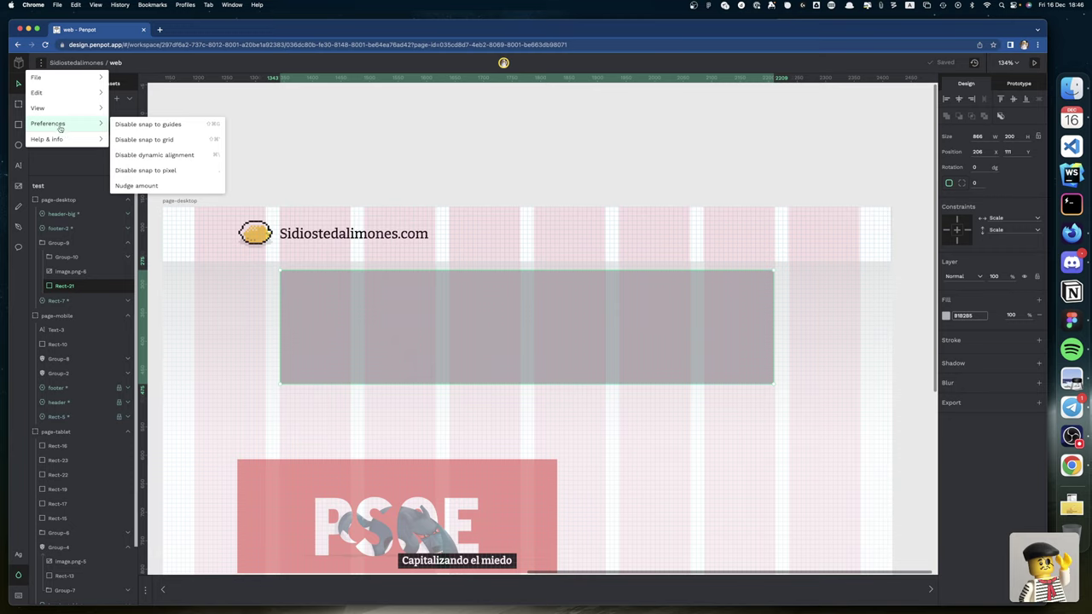
click(145, 169)
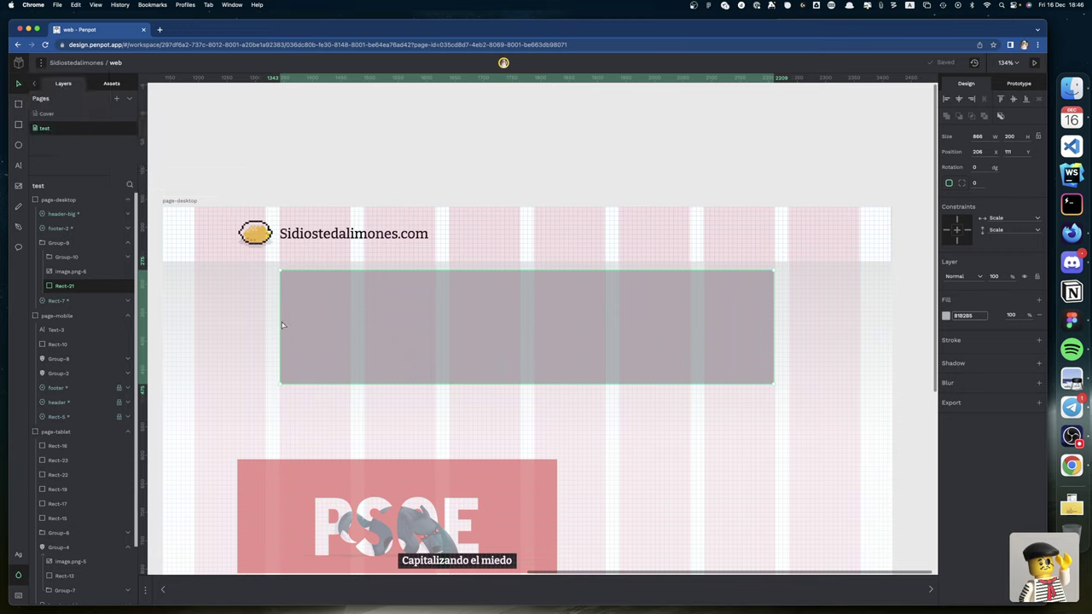
drag(278, 320, 277, 320)
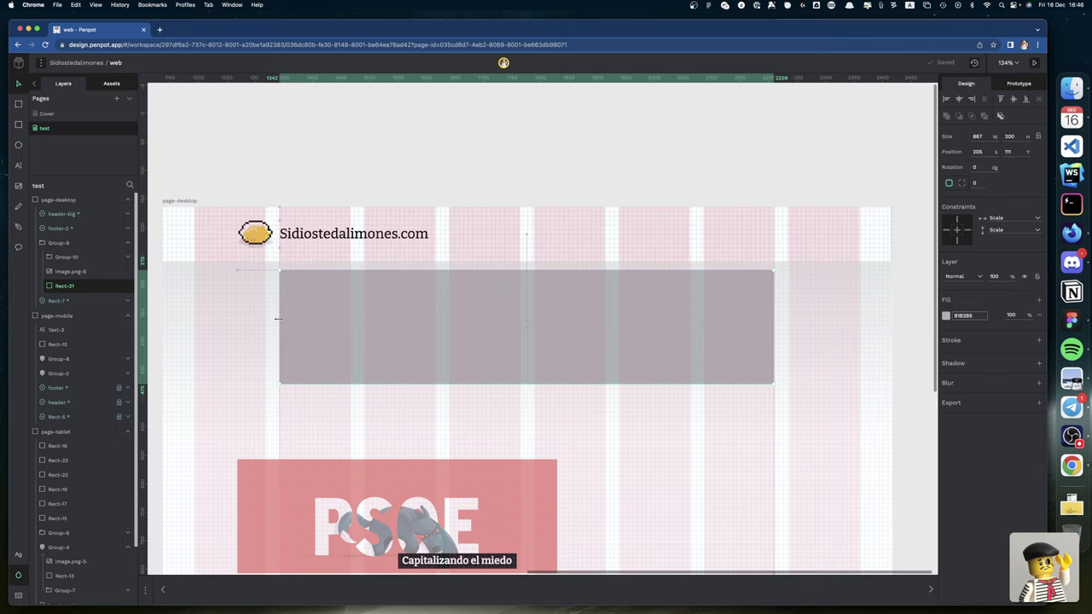
scroll(554, 341, left, 1)
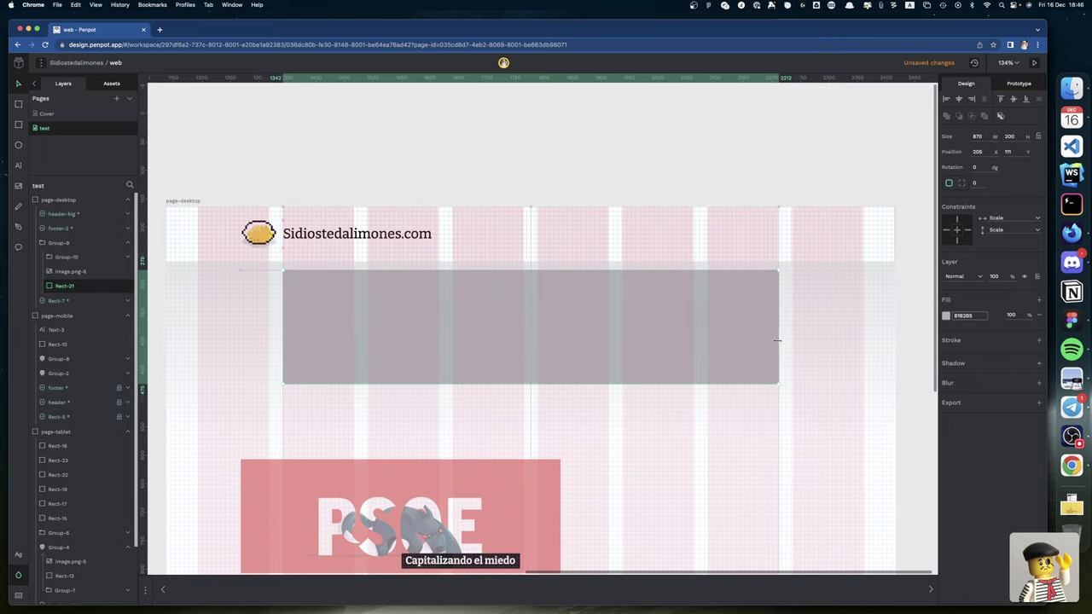
drag(776, 341, 777, 340)
Step: Move the grey rectangle down to Y 120, leaving a 24 px gap below the header
scroll(574, 248, up, 5)
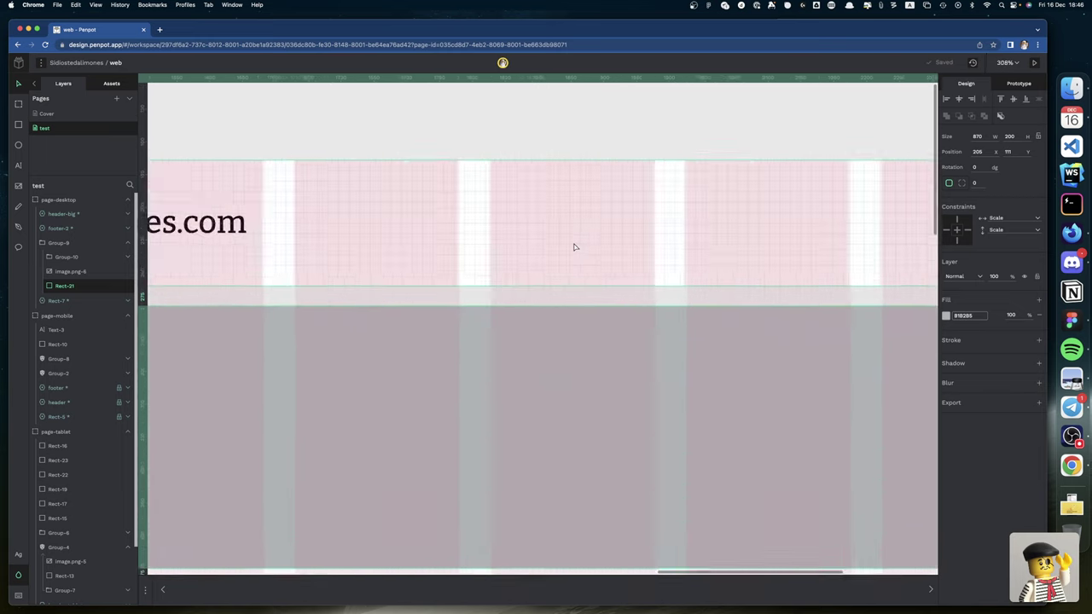
scroll(574, 247, down, 1)
scroll(578, 312, left, 5)
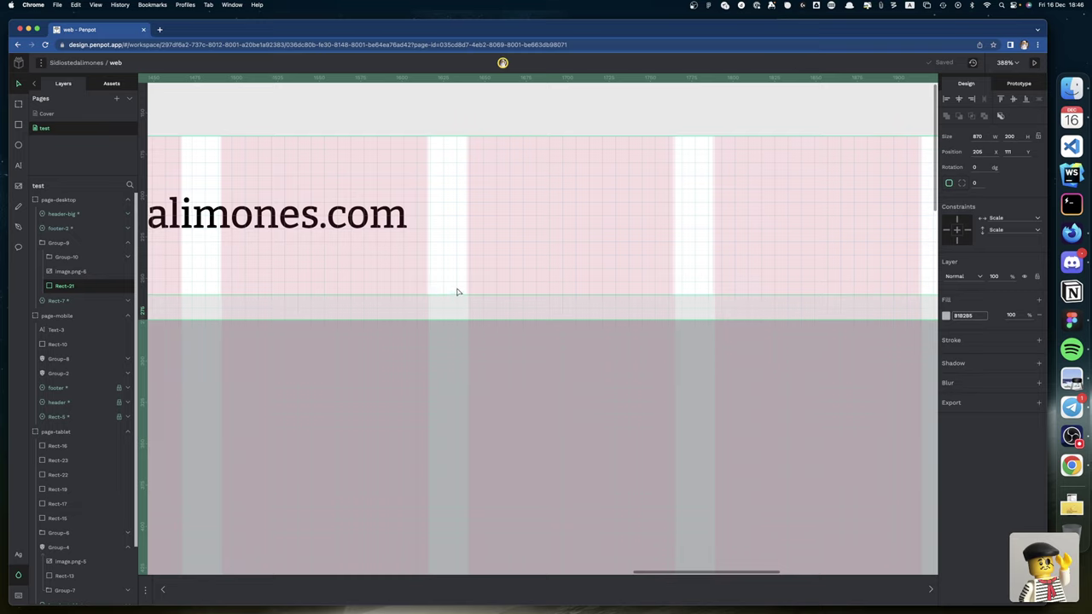
key(shift+Down)
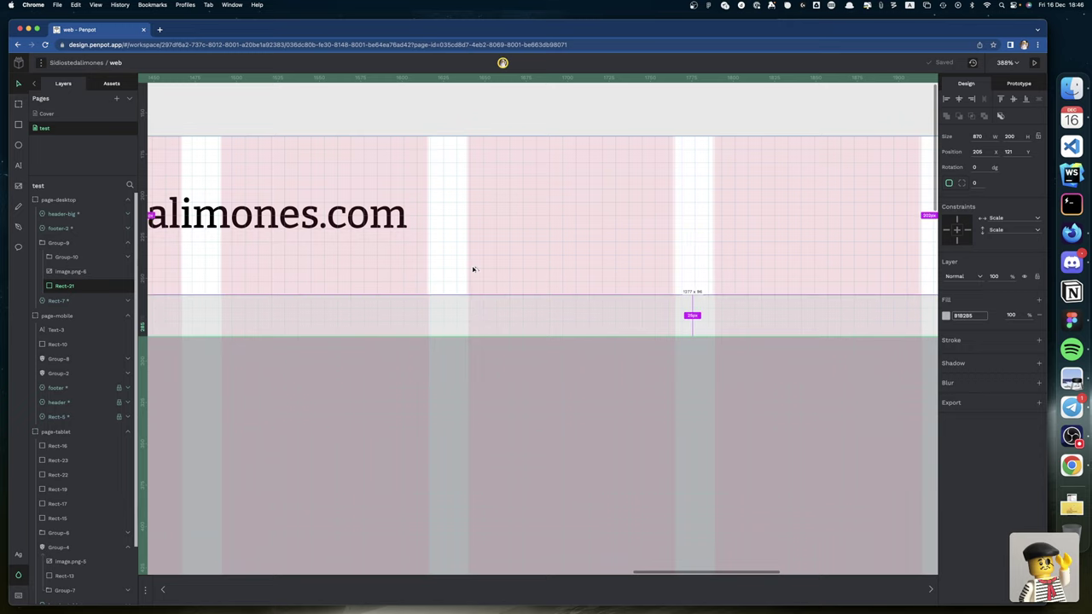
key(Up)
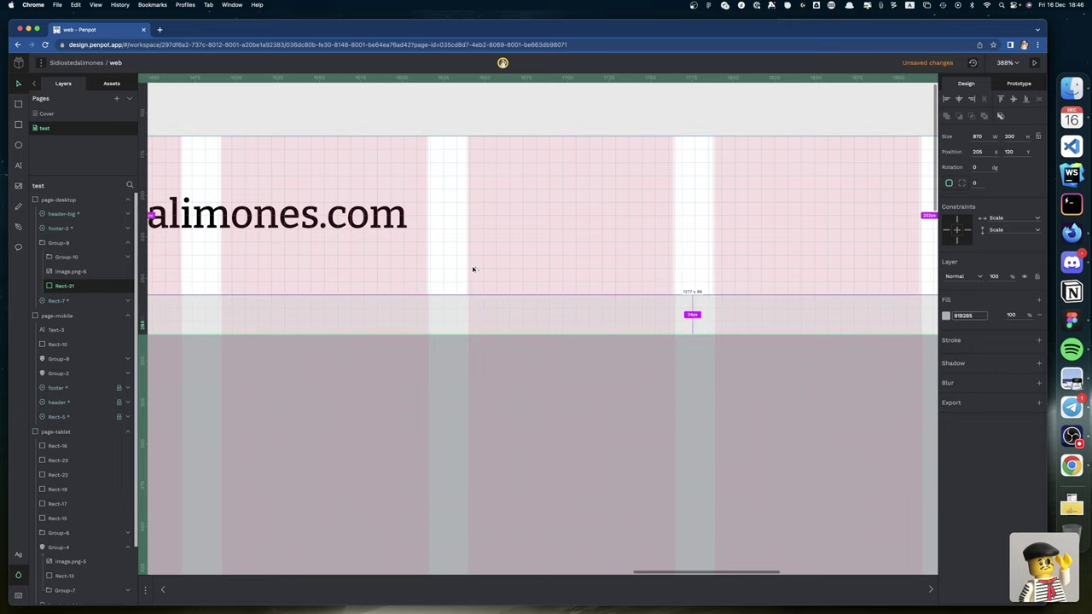
Step: Move the PSOE image to the grey rectangle's edge at X 205 and enlarge it proportionally to 870 wide
scroll(504, 362, down, 10)
scroll(504, 362, right, 5)
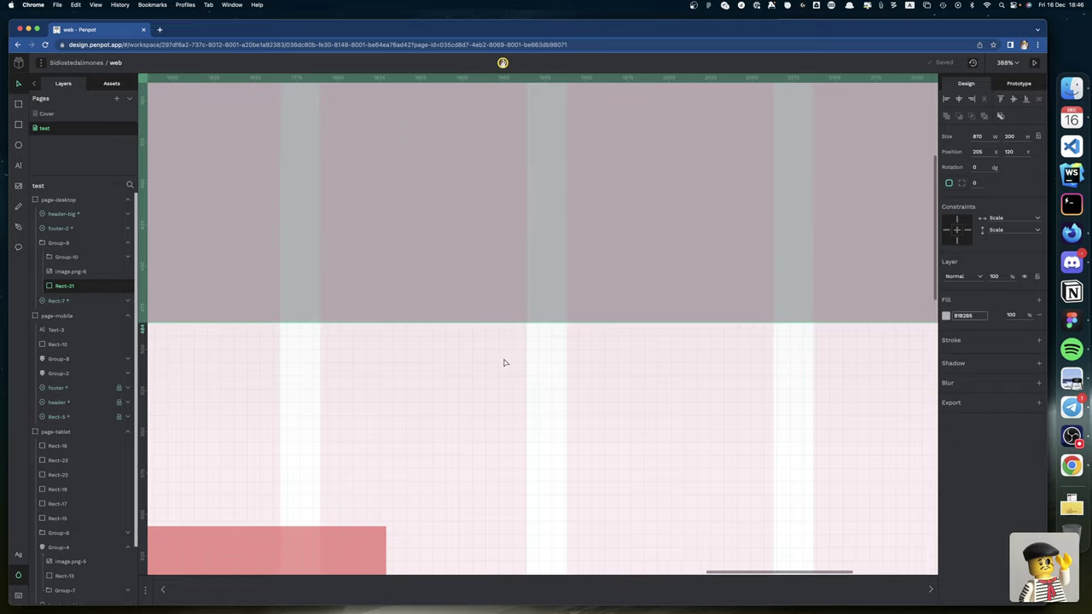
scroll(504, 363, up, 3)
scroll(504, 363, right, 3)
scroll(494, 354, down, 1)
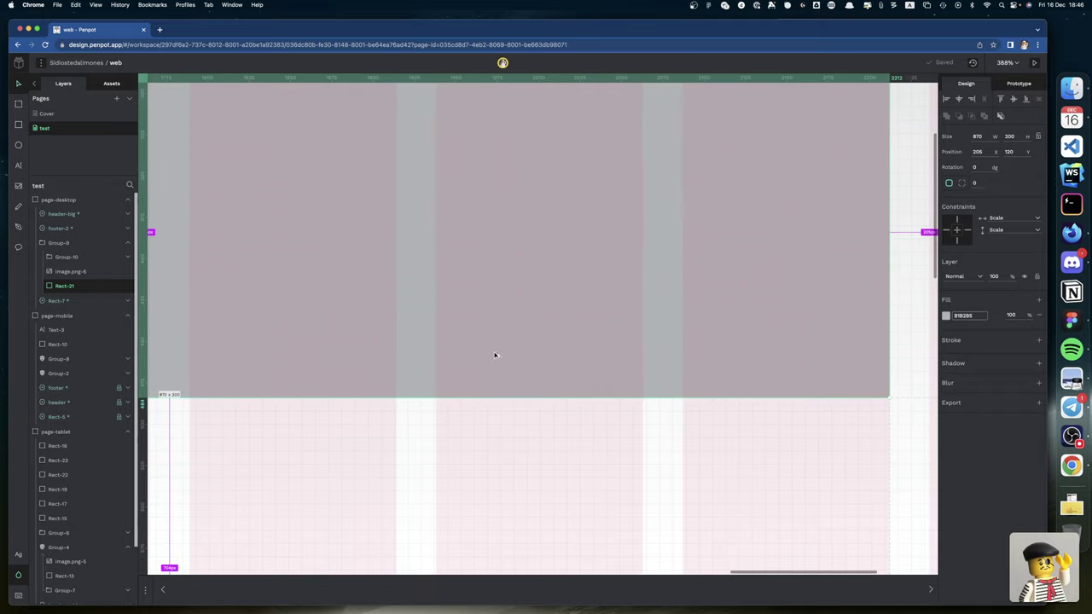
scroll(494, 354, down, 5)
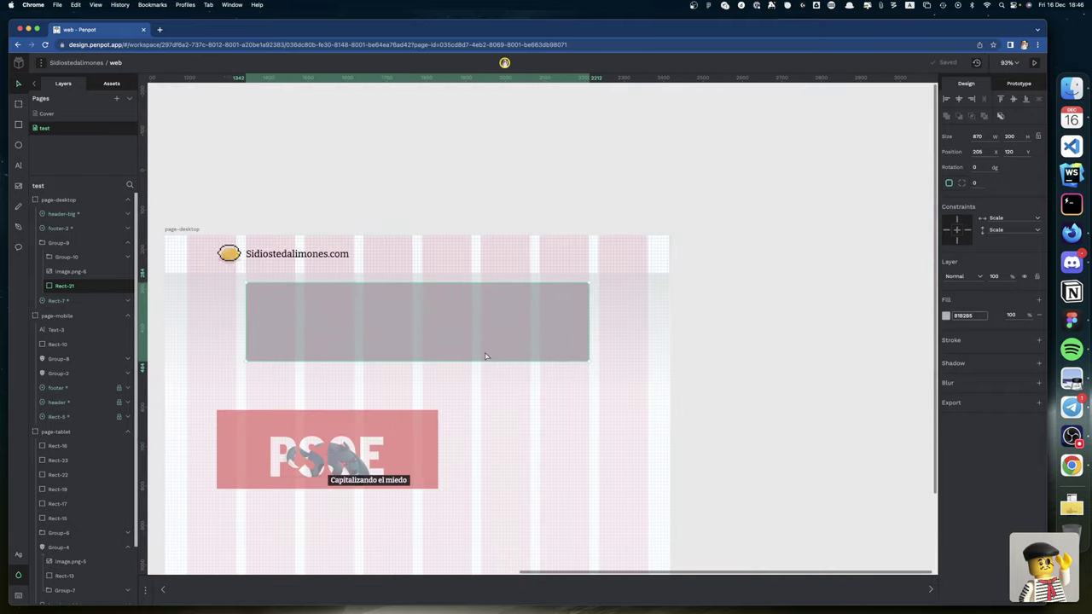
click(344, 438)
drag(344, 438, 370, 400)
drag(468, 429, 589, 446)
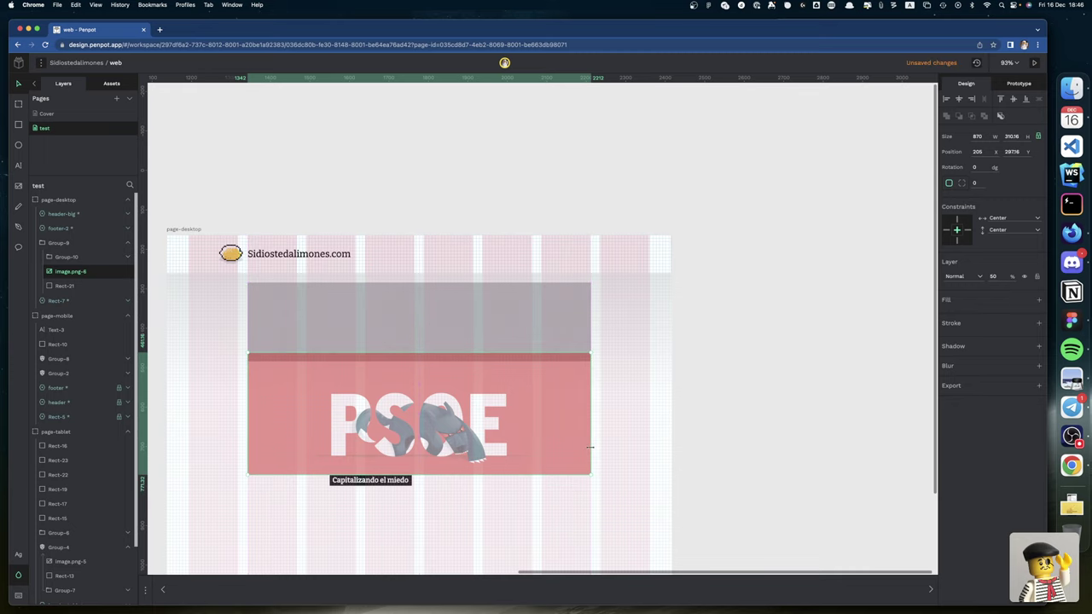
Step: Align the PSOE image's top edge with the grey rectangle at Y 120, and delete the rectangle
scroll(460, 294, right, 1)
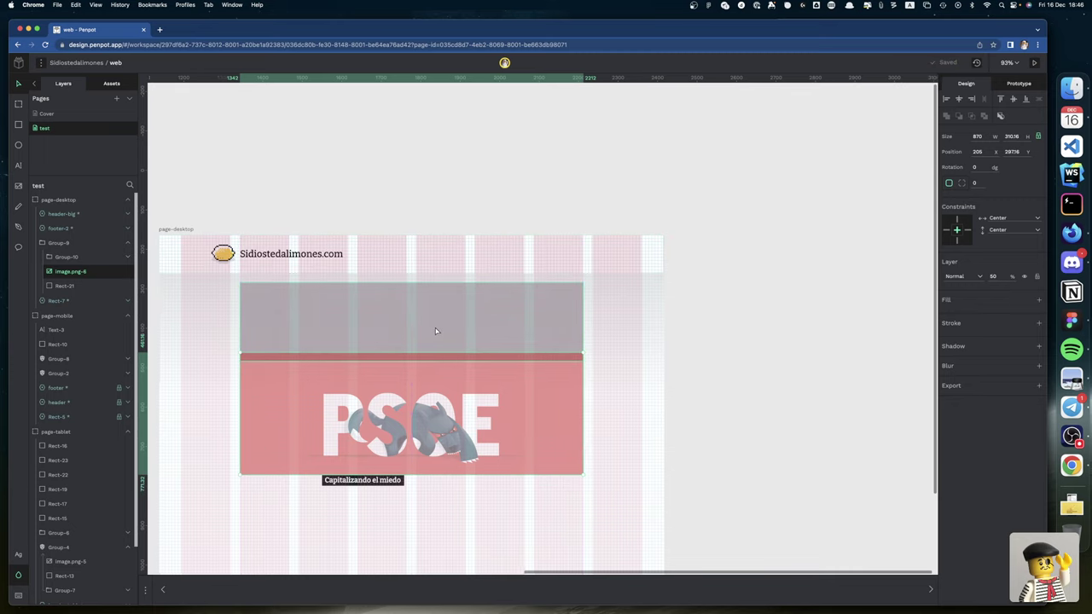
scroll(441, 339, up, 1)
shift+click(460, 331)
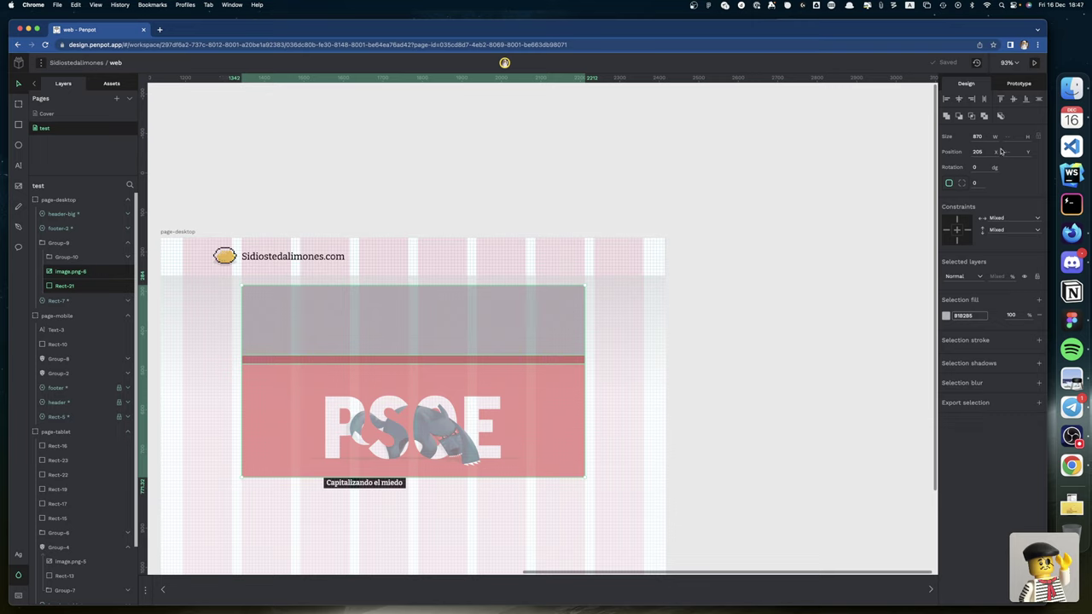
click(1000, 99)
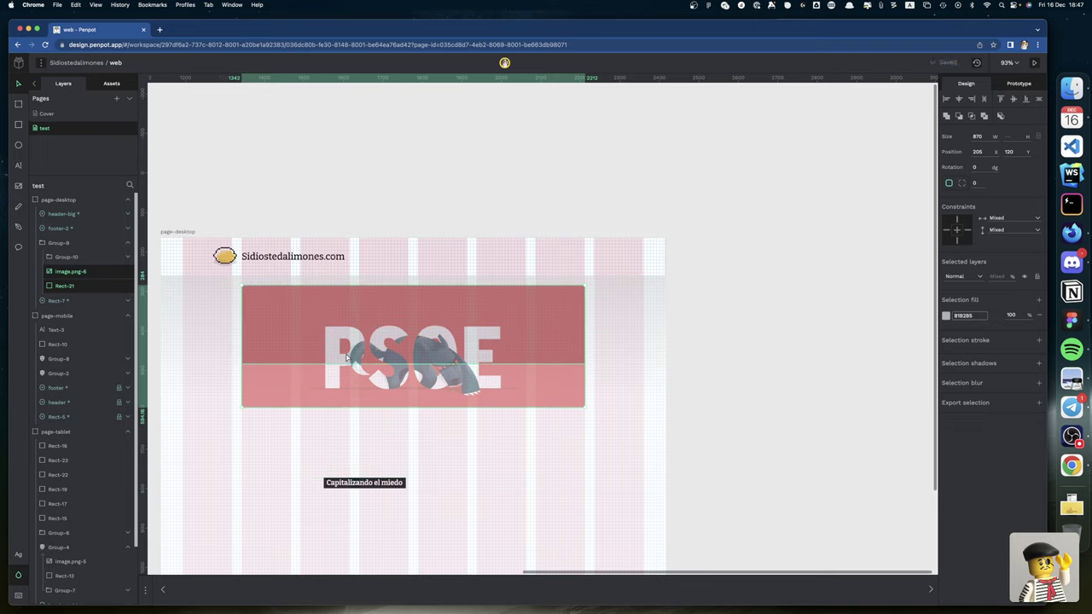
click(89, 286)
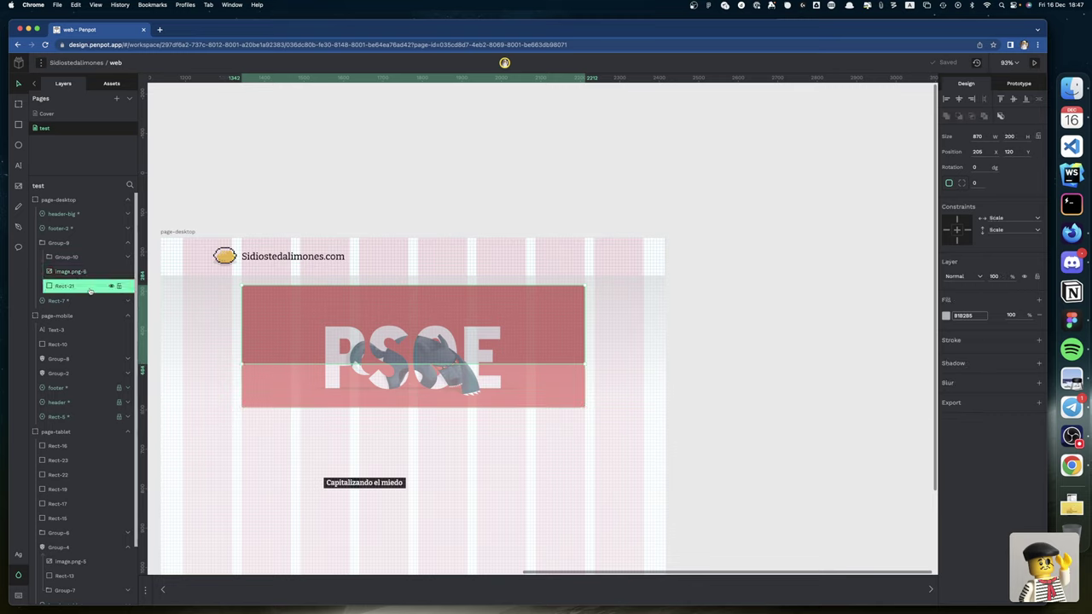
key(Delete)
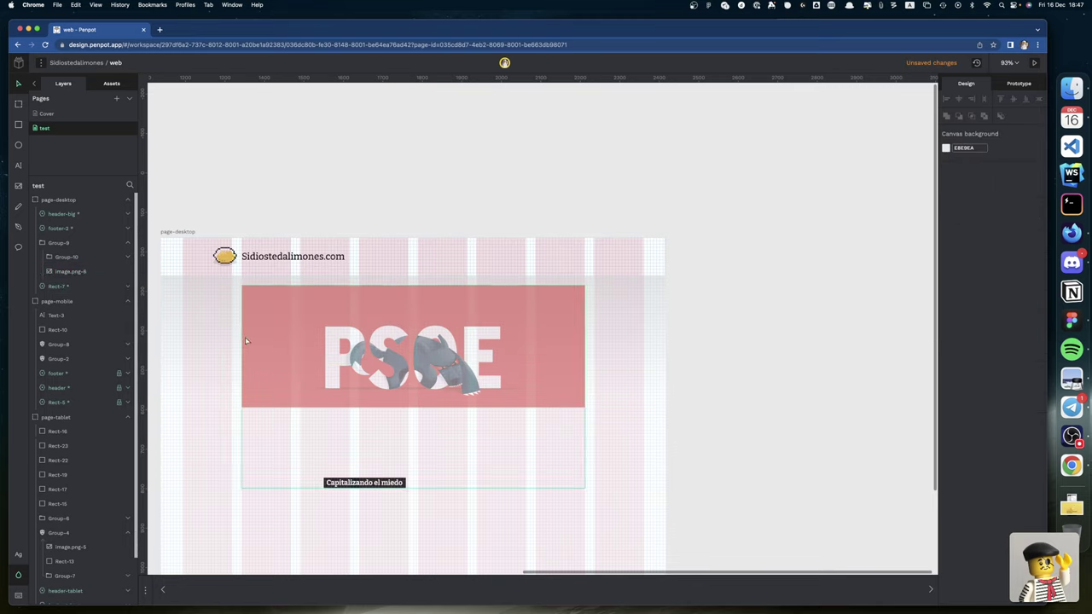
Step: Place the "Capitalizando el miedo" caption in the PSOE image's lower-right corner, inset 8 px, at X 859 and Y 395.16
click(360, 485)
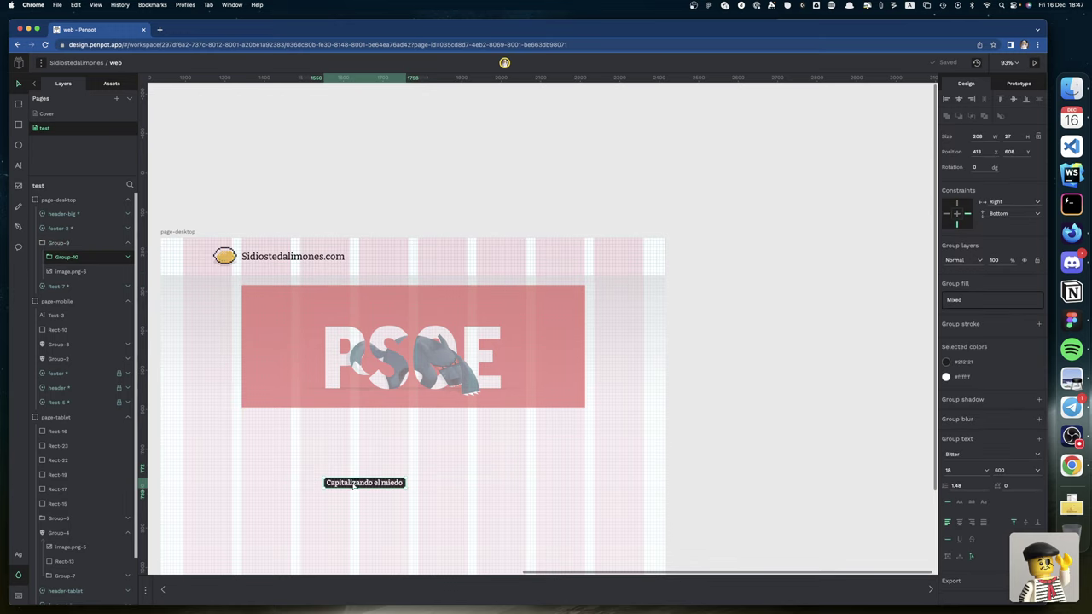
drag(365, 475, 520, 397)
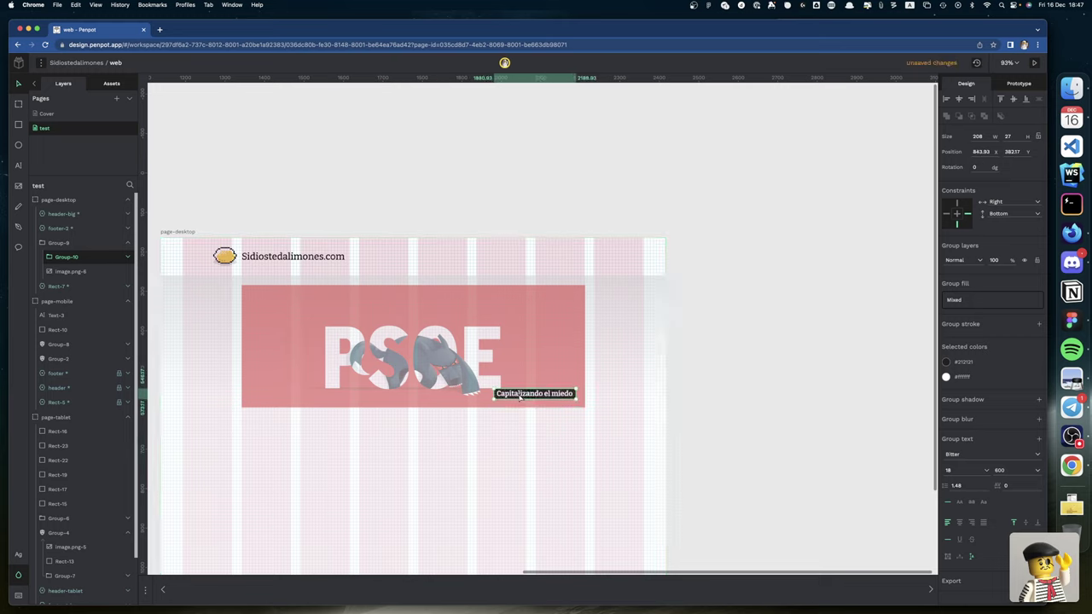
click(971, 99)
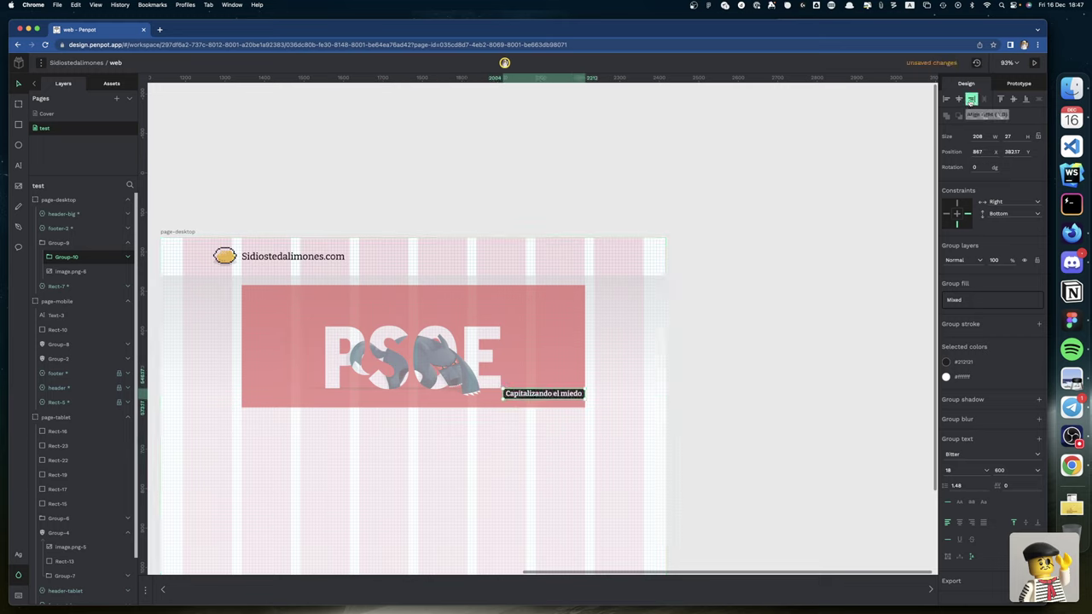
click(1026, 100)
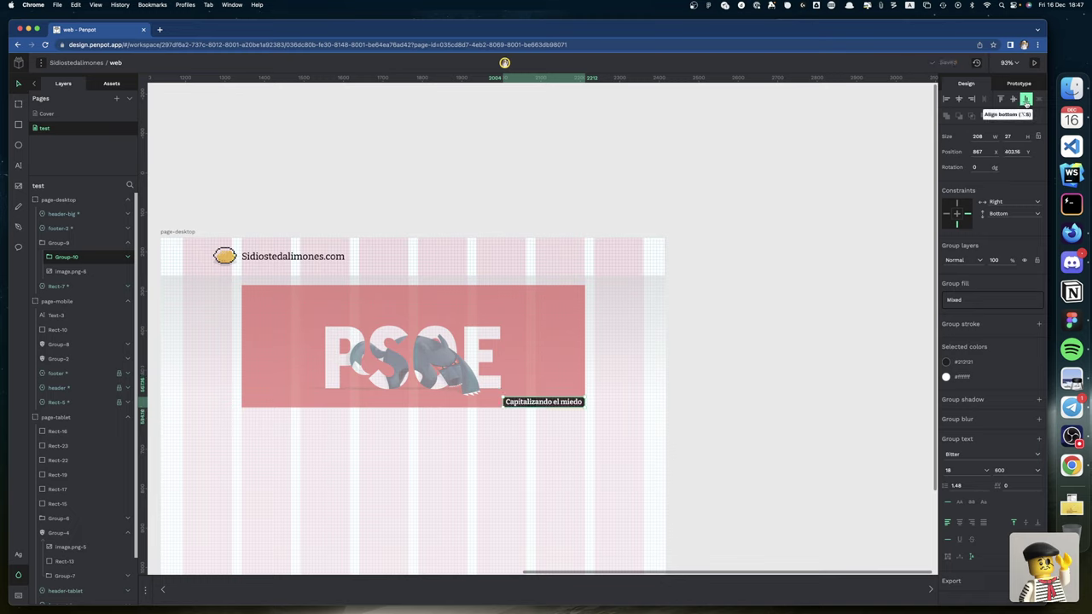
key(shift+Up)
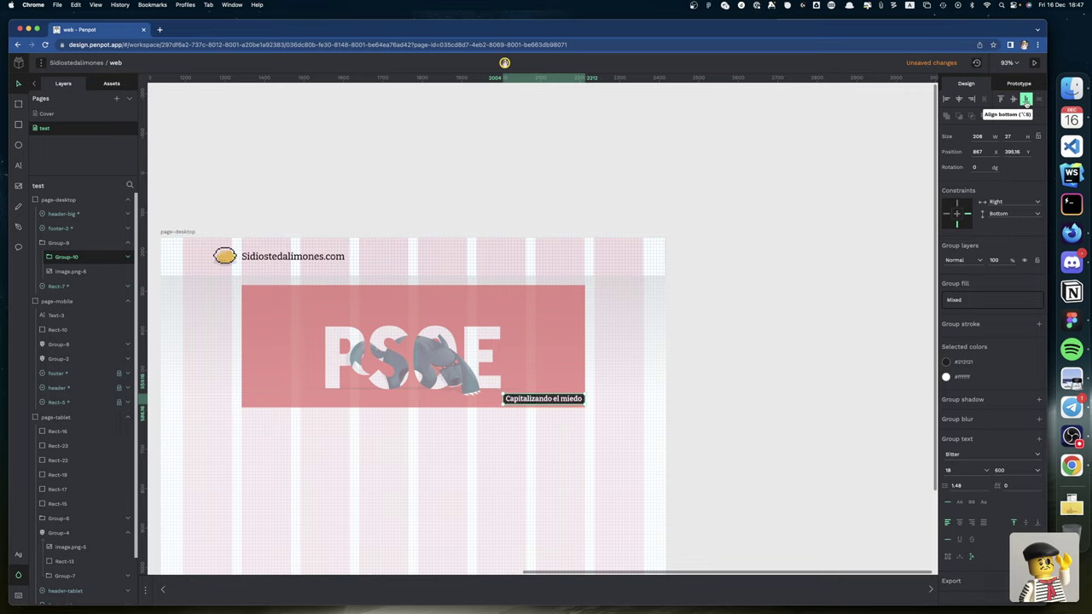
key(shift+Left)
key(Right)
key(Right)
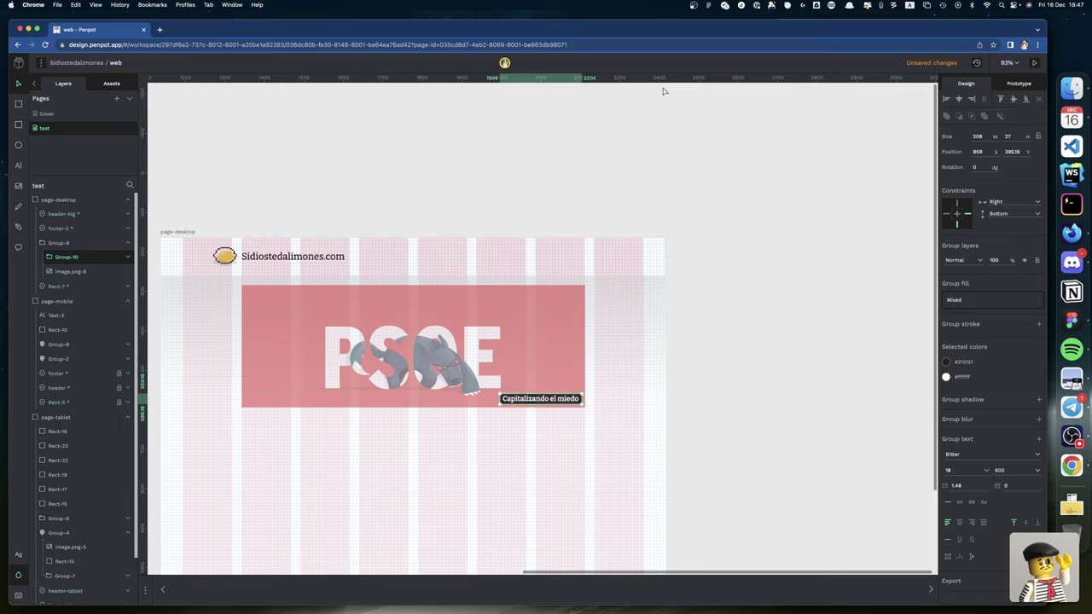
Step: Set the PSOE image's opacity to 100% and clear the selection
click(464, 342)
key(0)
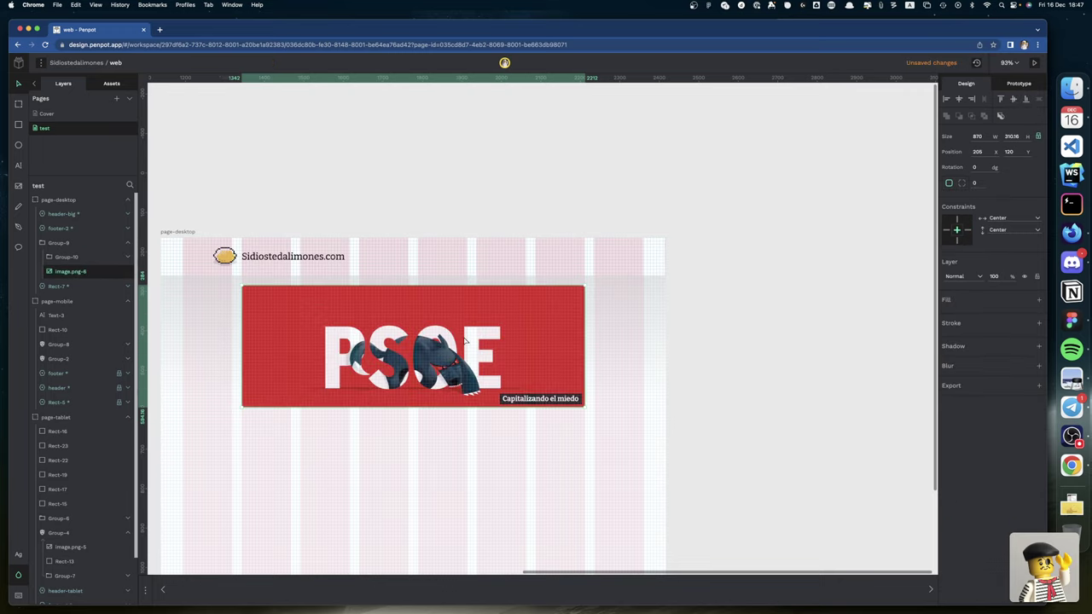
click(696, 318)
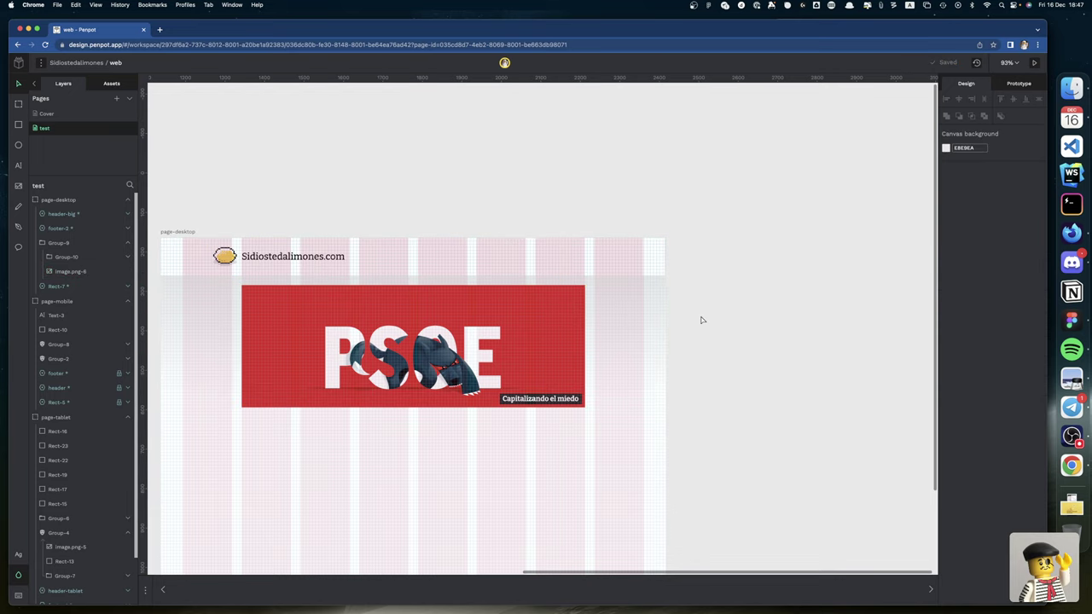
Step: Select the clipped PSOE banner group on the tablet page and toggle its visibility off and on to check it
scroll(701, 317, left, 2)
scroll(701, 320, left, 2)
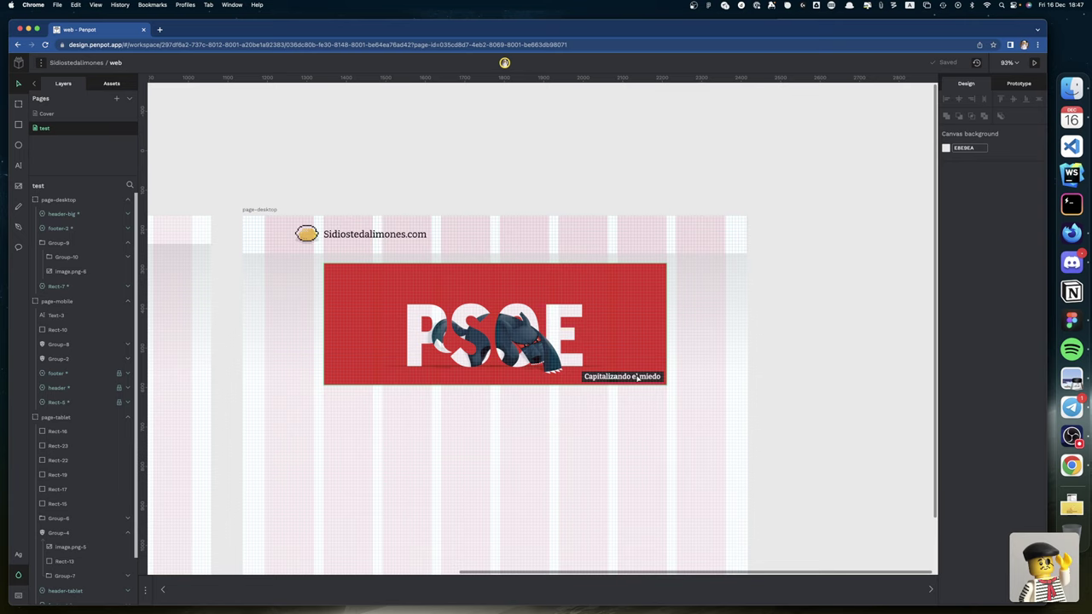
scroll(636, 378, down, 1)
scroll(636, 378, left, 20)
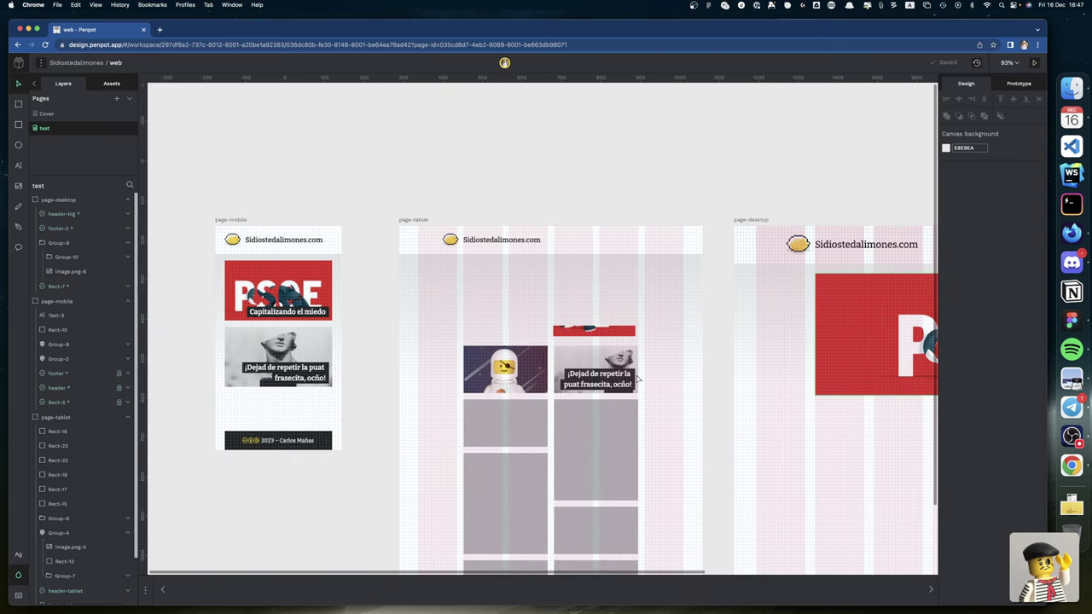
scroll(636, 377, right, 1)
scroll(636, 378, down, 1)
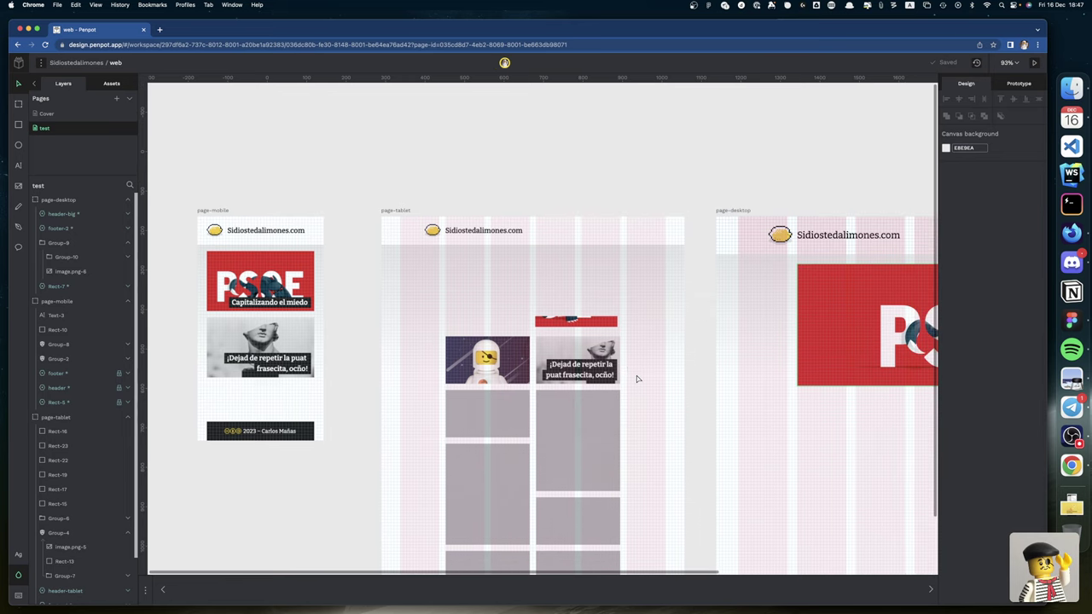
click(573, 319)
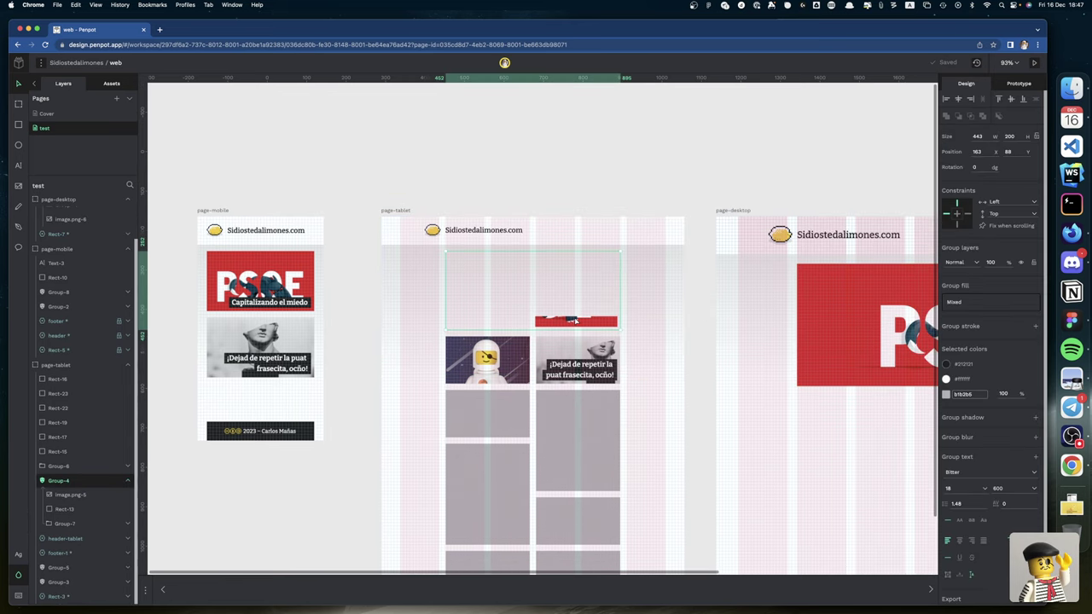
scroll(574, 319, down, 6)
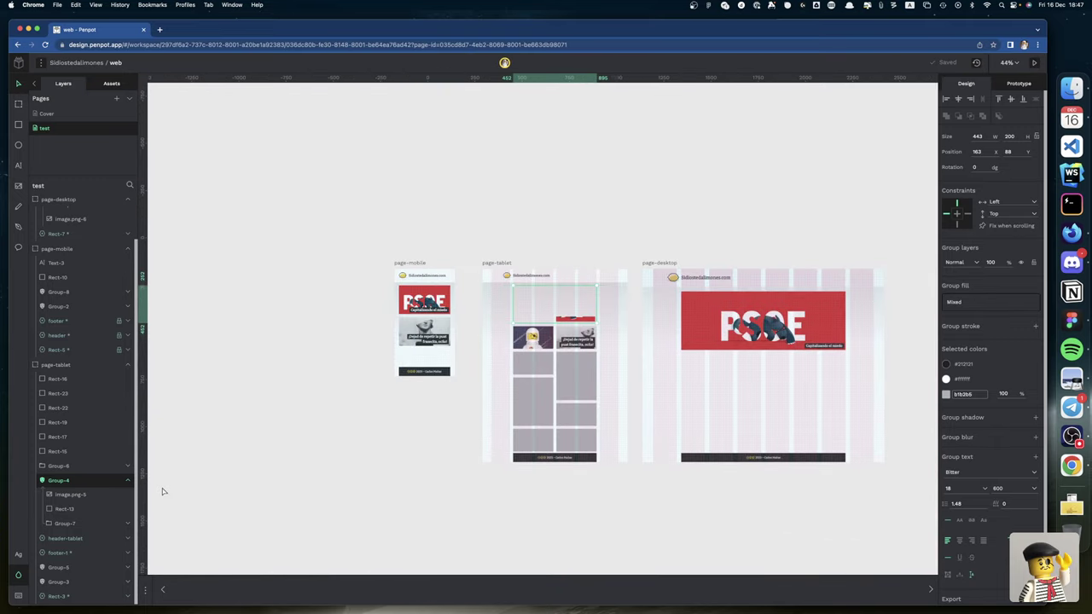
click(112, 482)
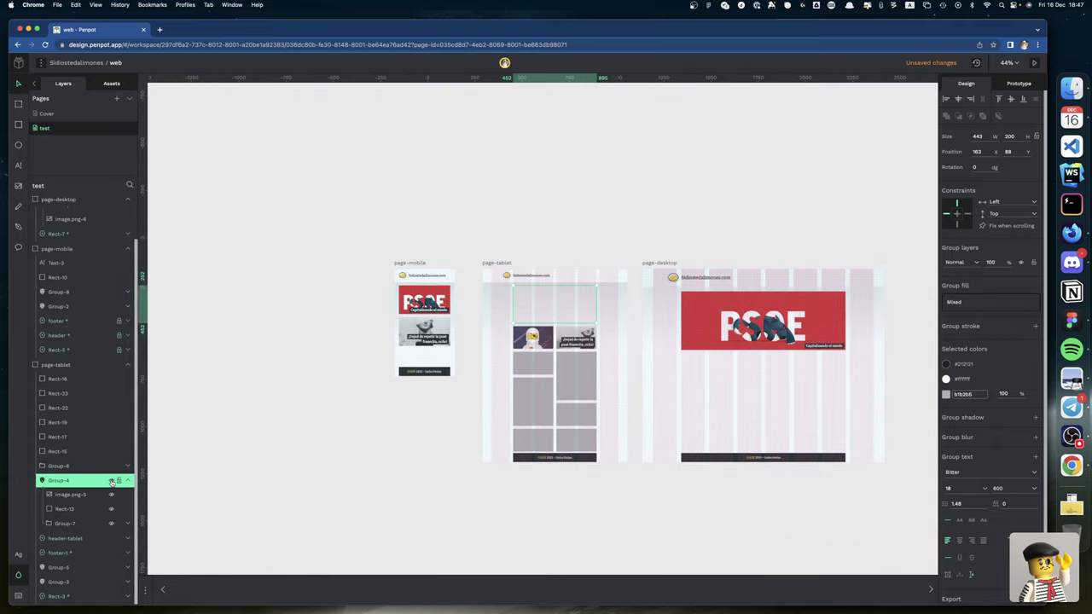
click(112, 482)
Step: Remove the mask from the tablet page's PSOE banner group, Group-4
click(65, 509)
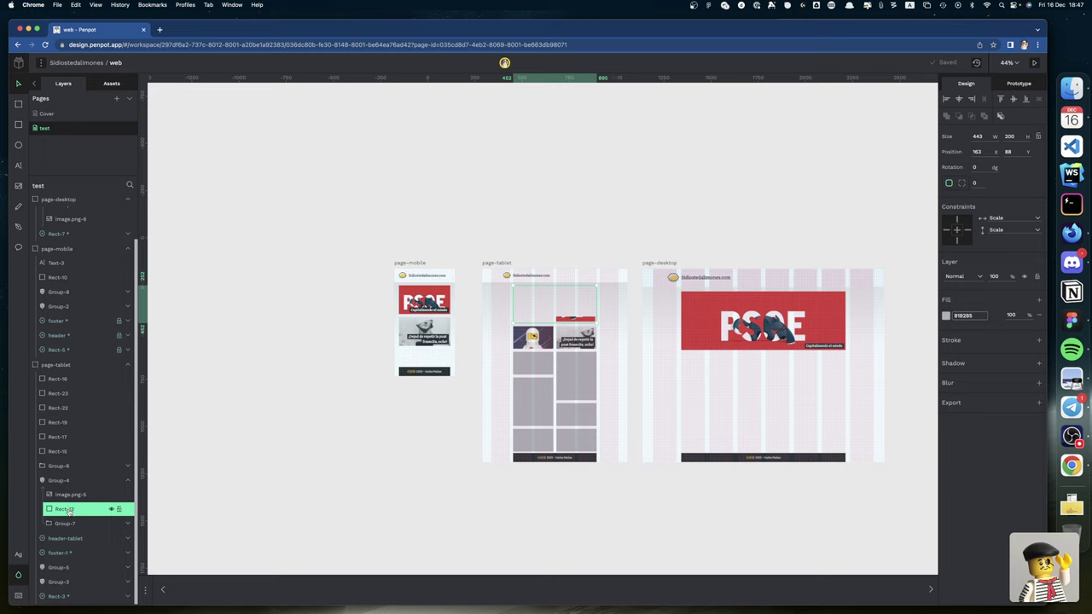
click(64, 523)
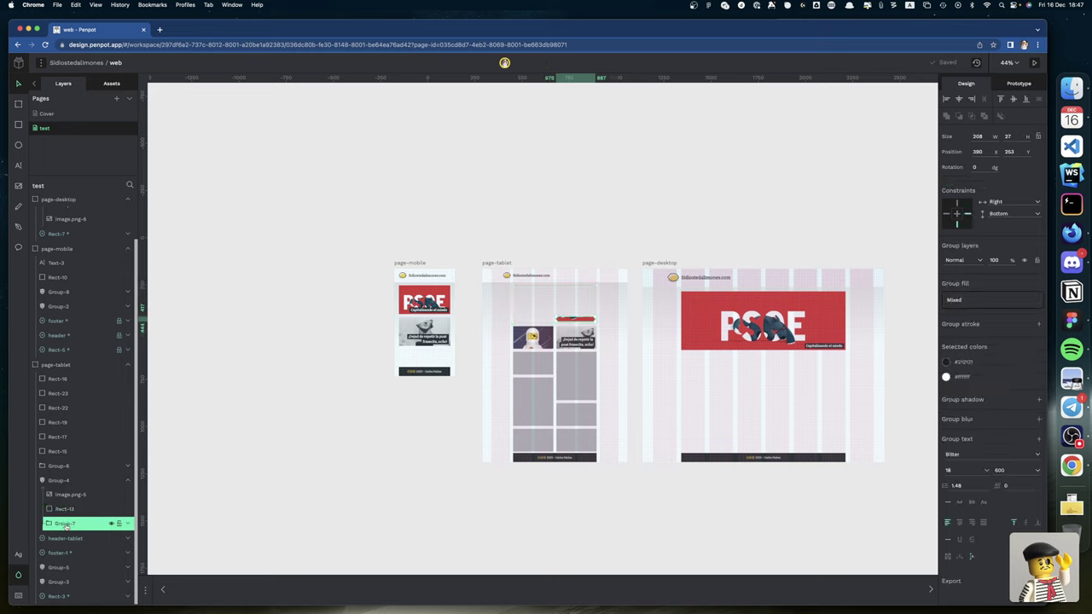
drag(61, 495, 68, 510)
click(77, 524)
right_click(65, 524)
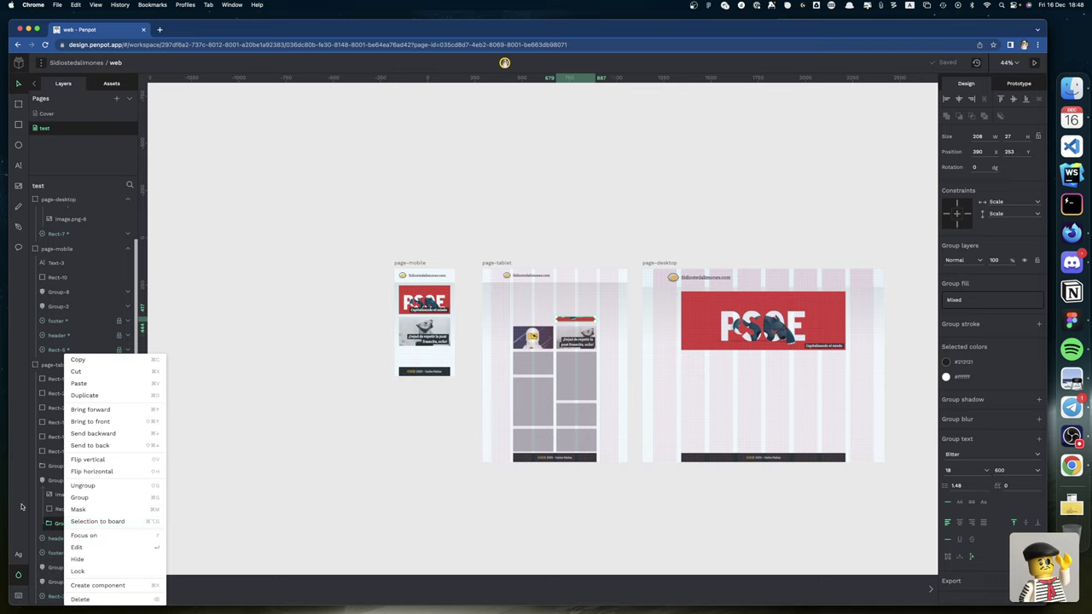
click(48, 482)
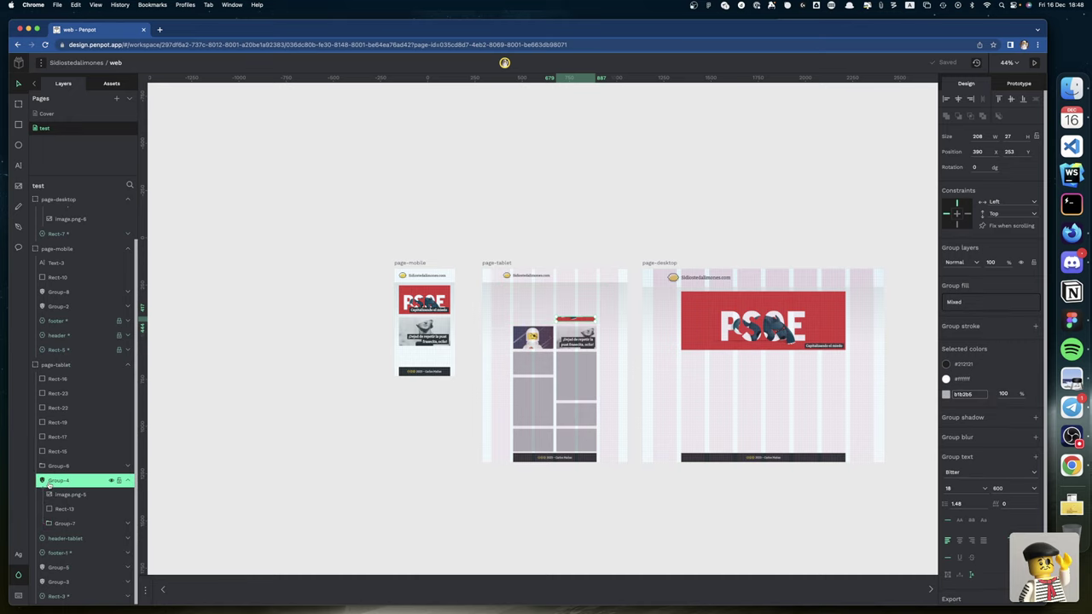
right_click(50, 483)
click(68, 510)
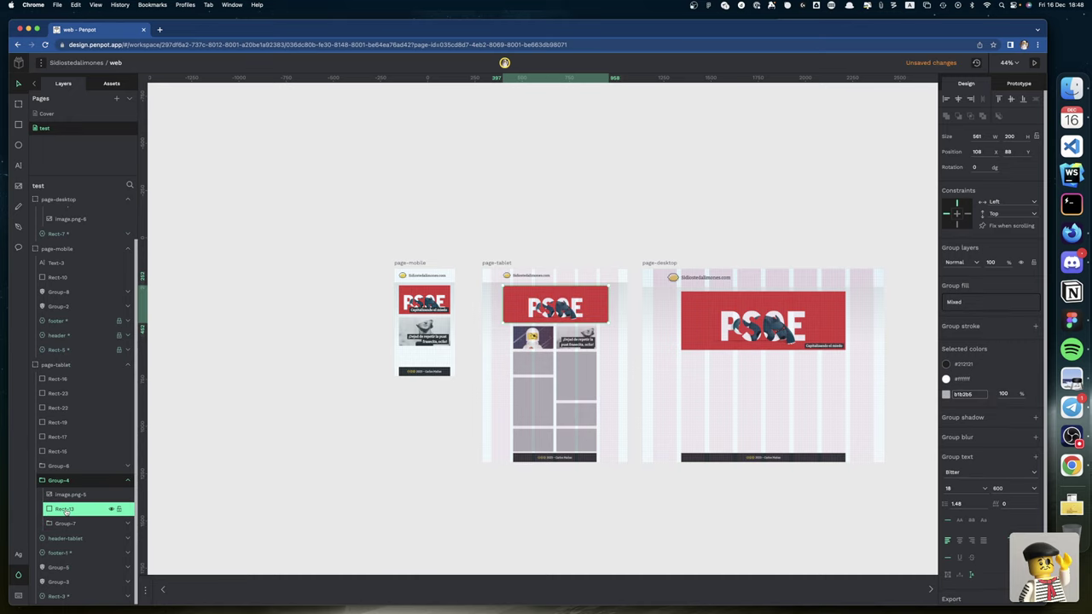
Step: Move the caption group above the tablet banner's image and mask both with the grey rectangle Rect-13
drag(68, 527, 73, 493)
click(70, 524)
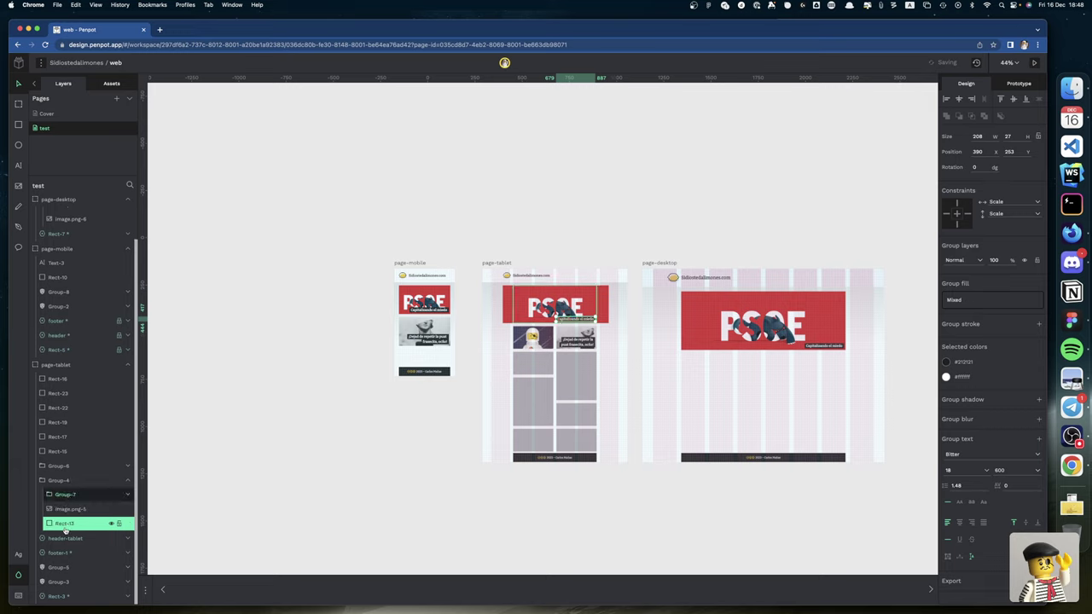
right_click(65, 524)
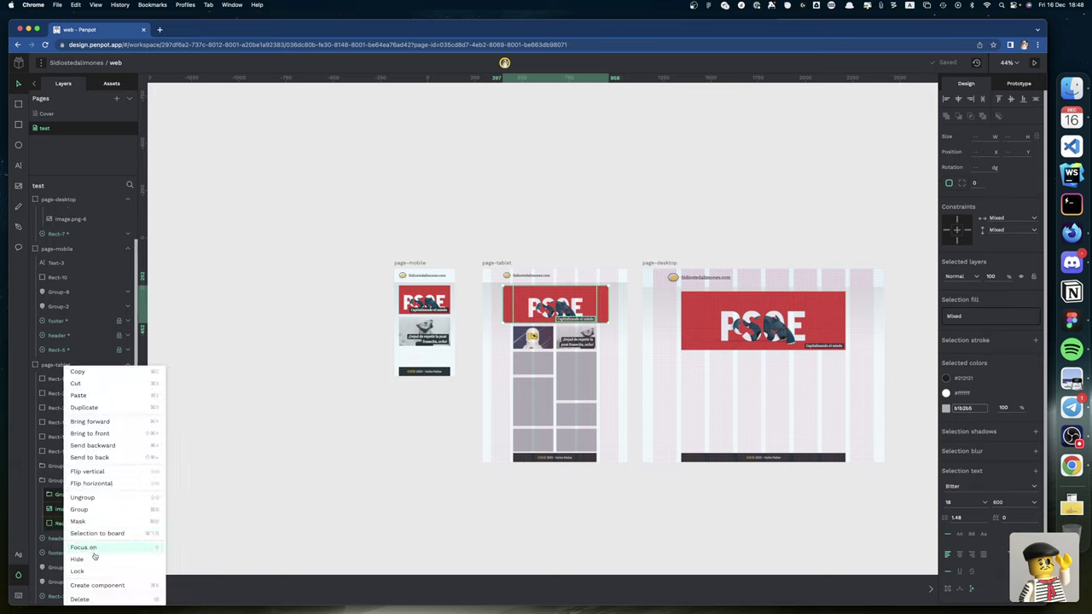
click(78, 521)
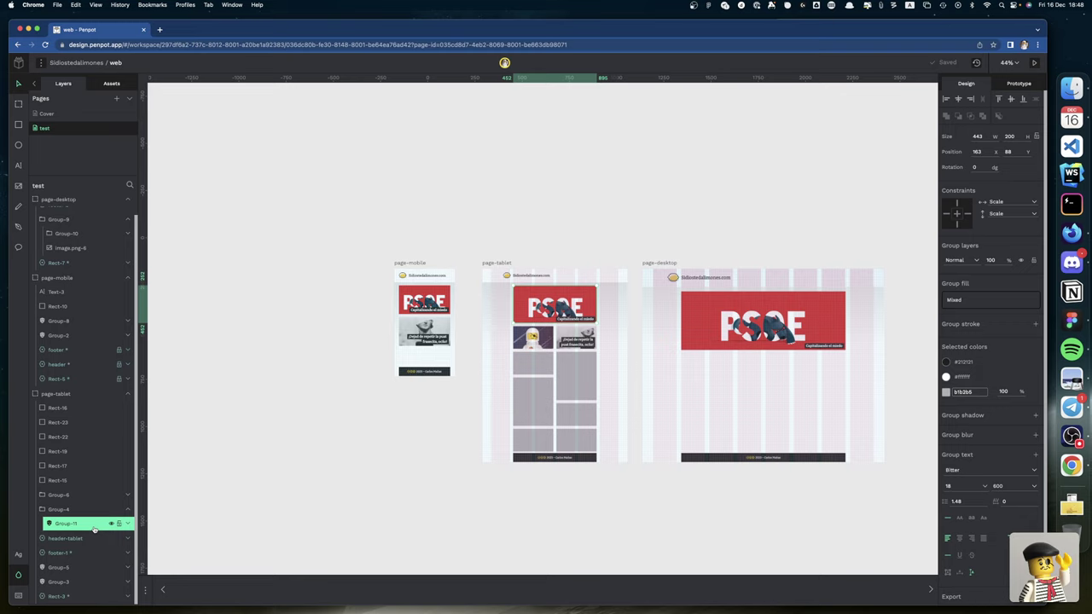
Step: Ungroup the outer Group-4 around the tablet's masked PSOE banner and select the masked group
right_click(68, 511)
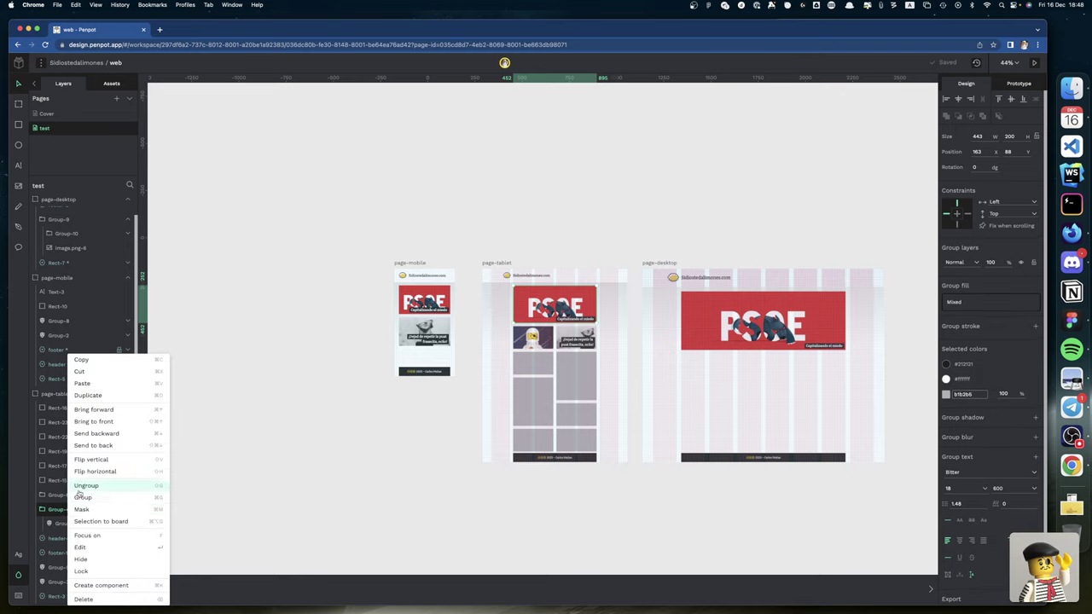
click(79, 489)
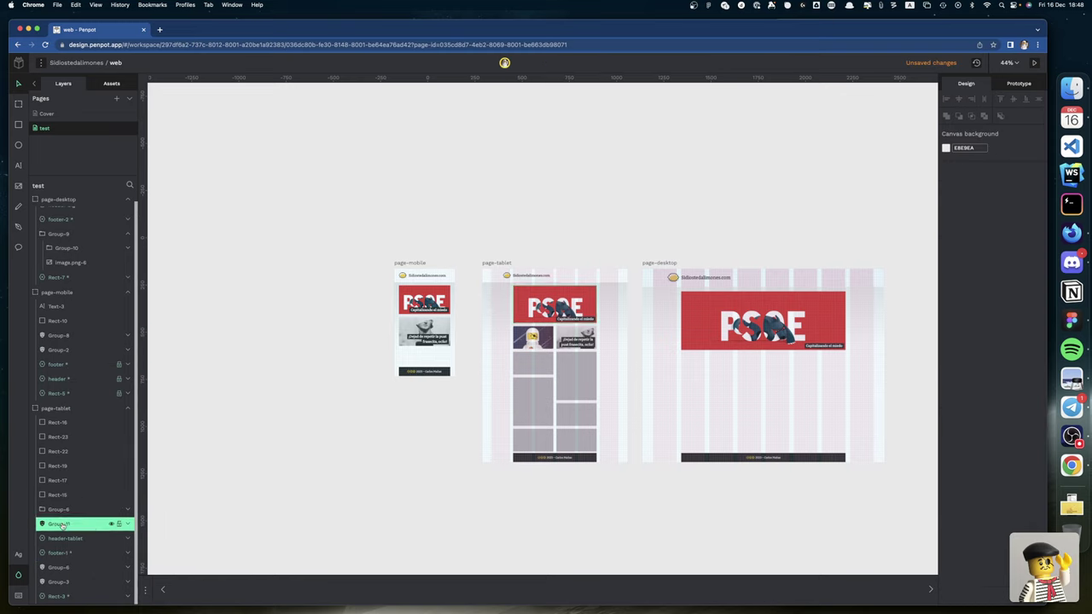
click(62, 524)
scroll(731, 421, right, 5)
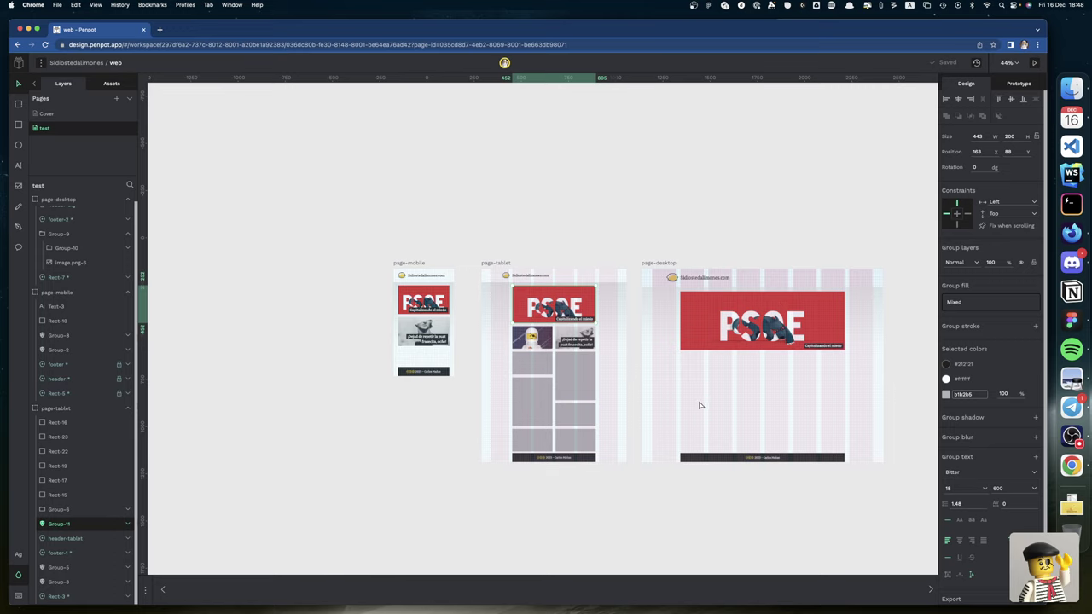
scroll(716, 413, up, 4)
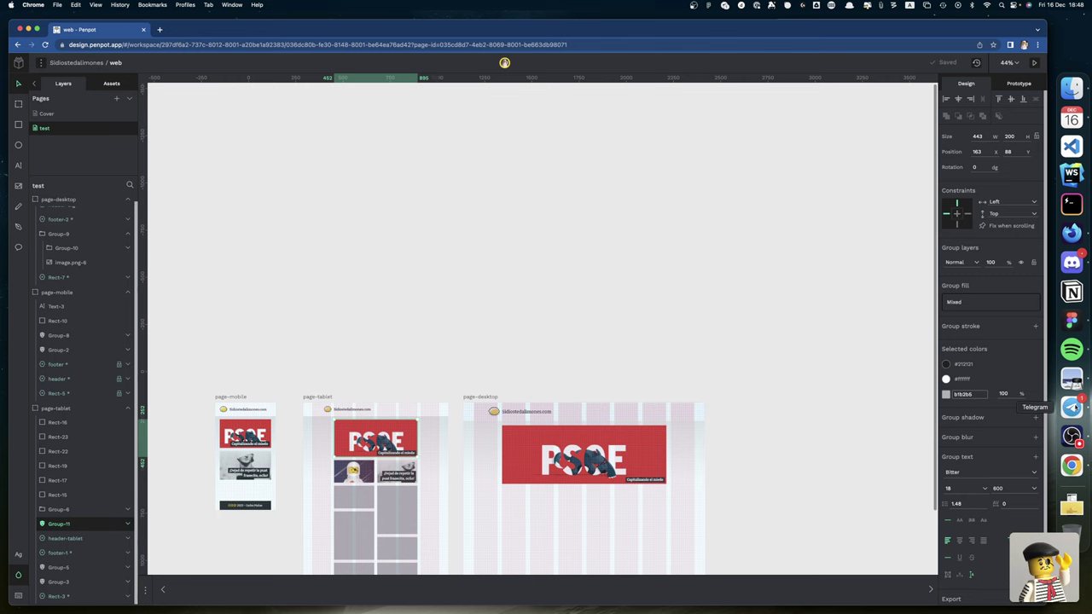
Step: Switch to Figma and inspect the typography of the first post title, "Oda a mi crush…", in the lower desktop frame
click(1071, 322)
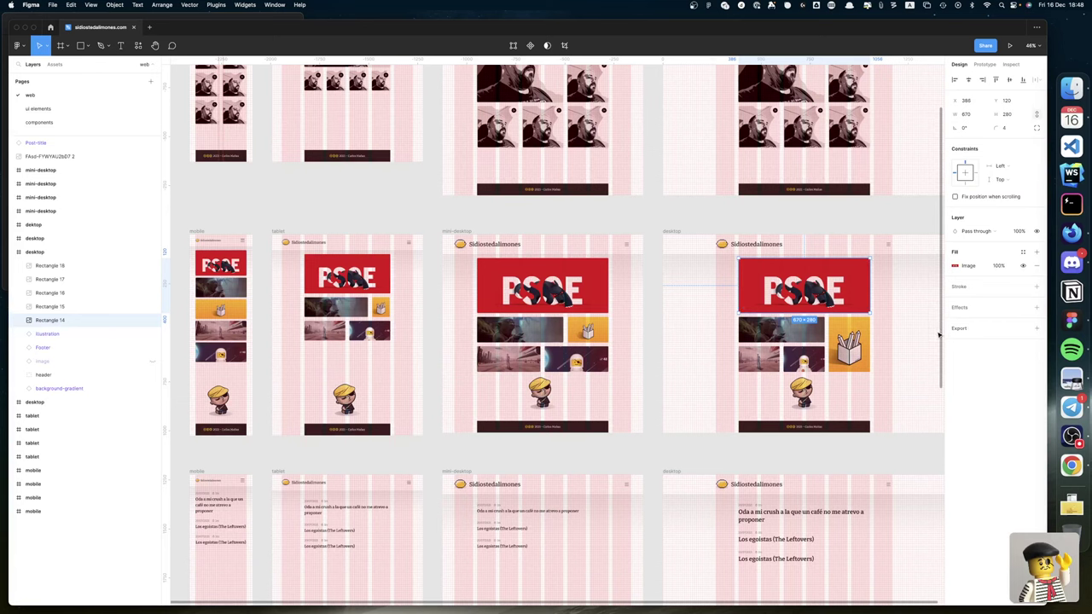
click(798, 514)
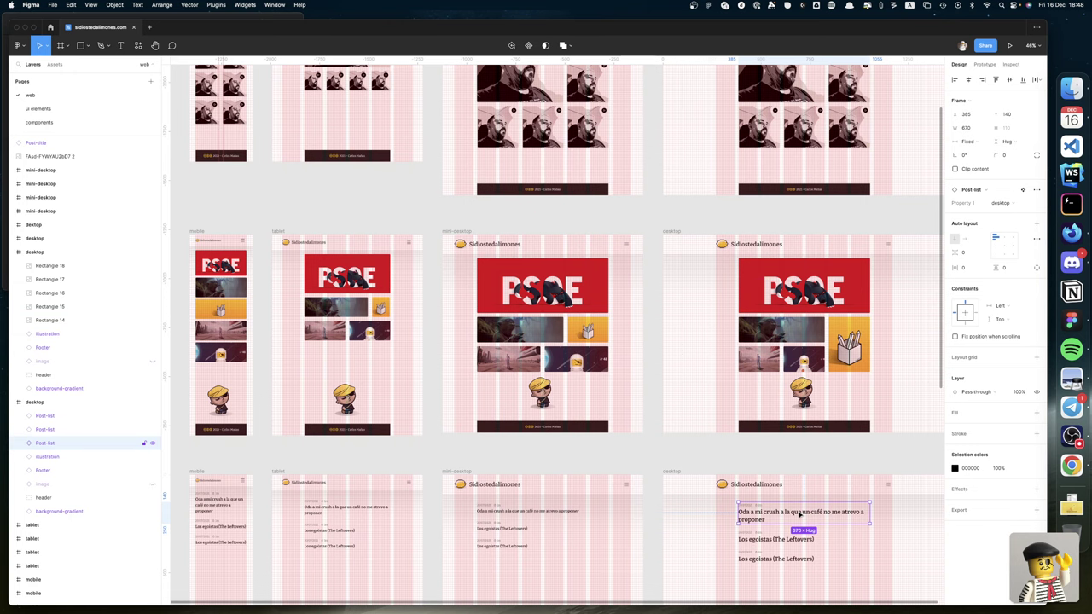
double_click(800, 512)
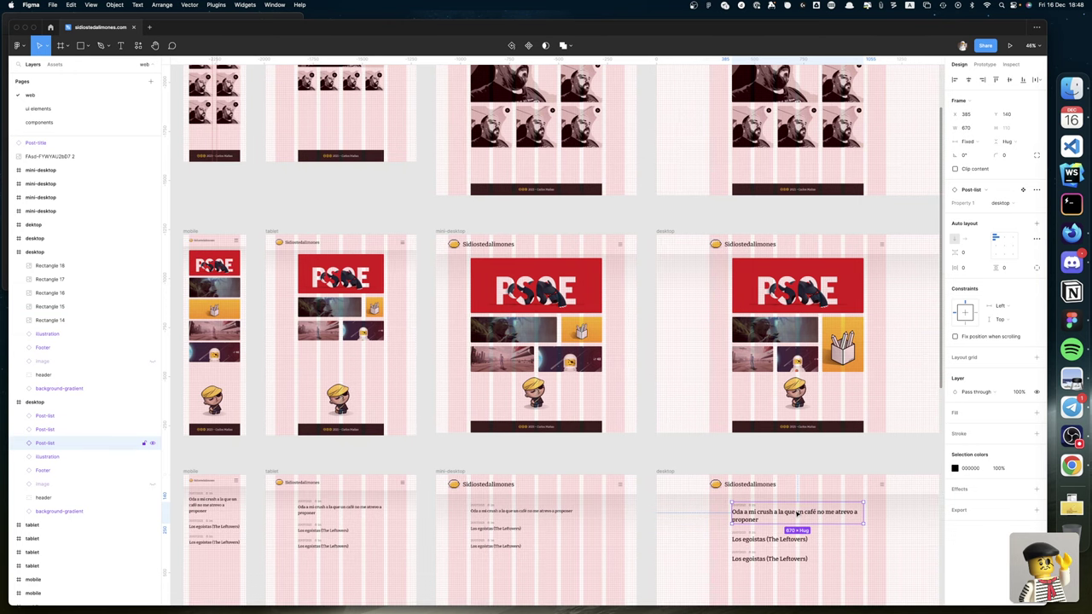
scroll(791, 512, down, 2)
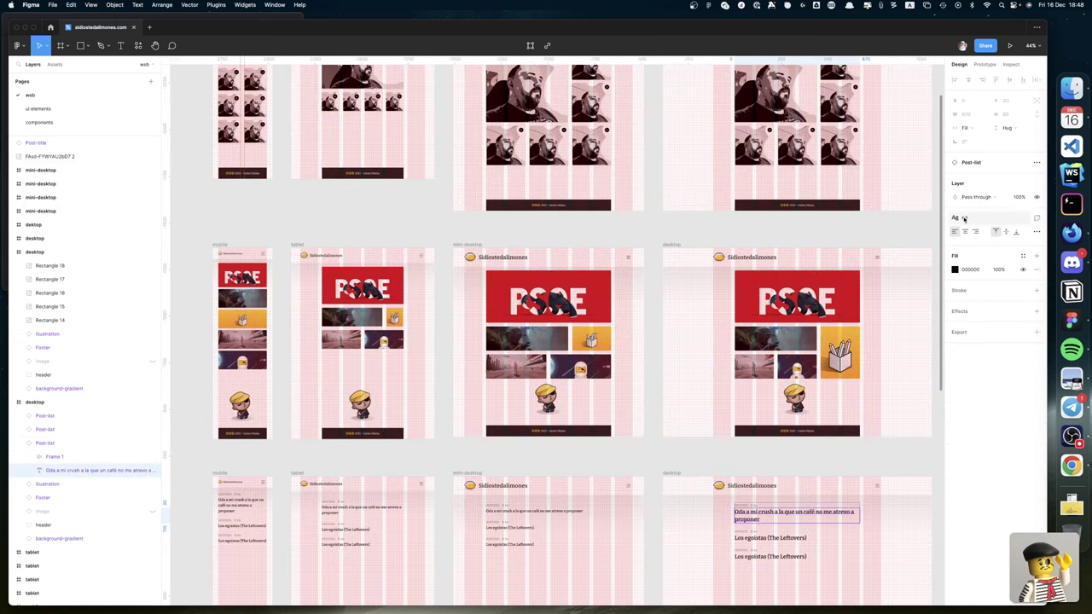
click(1000, 220)
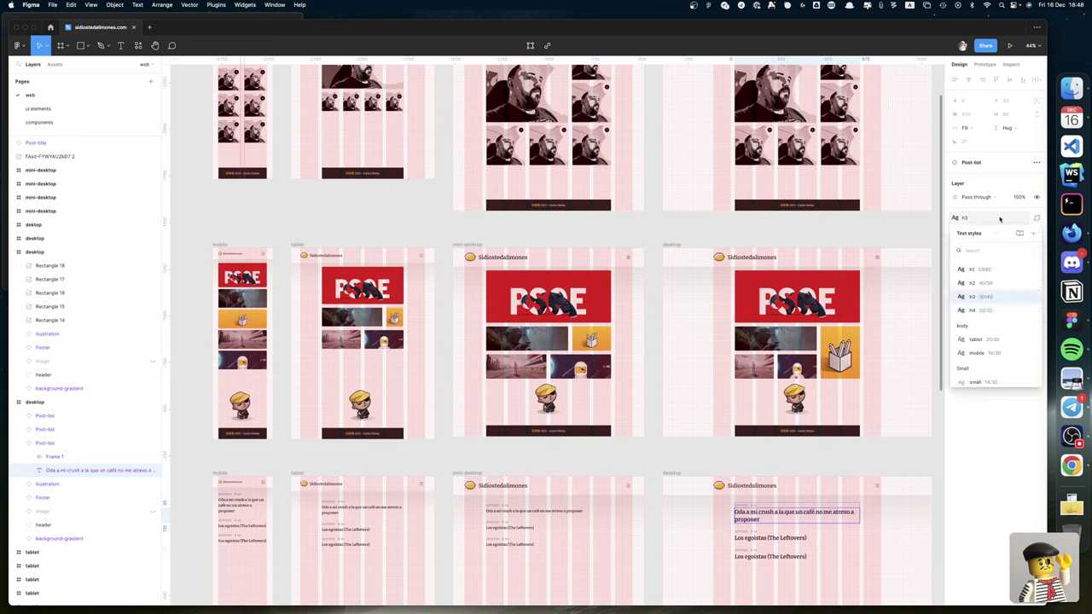
click(1000, 220)
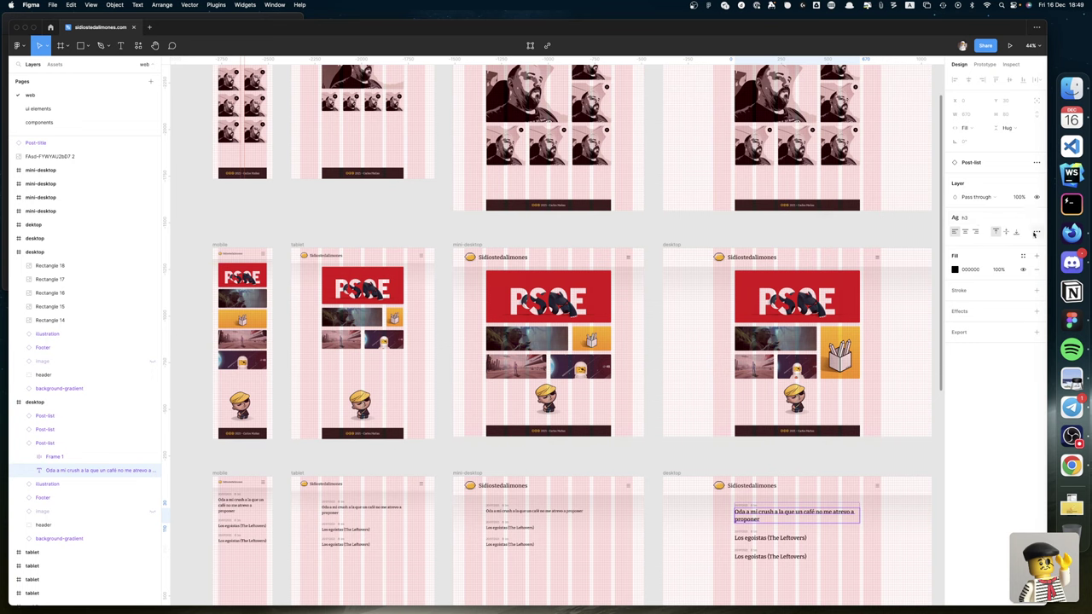
click(1009, 64)
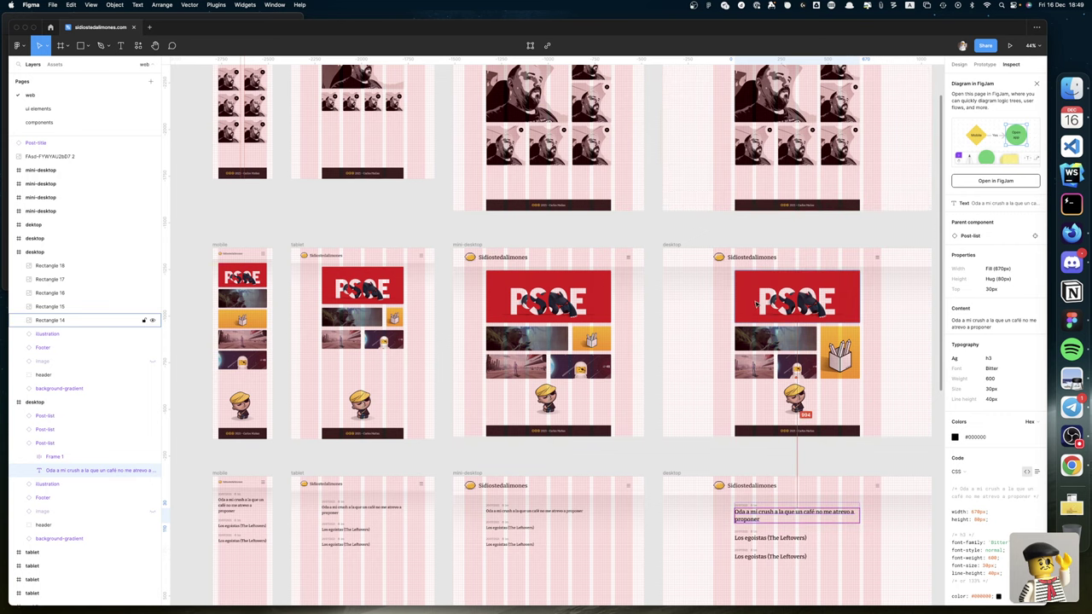
Step: Return to Penpot and set the font size of the desktop banner's "Capitalizando el miedo" caption text to 30
key(ctrl+Right)
key(ctrl+Right)
key(ctrl+Right)
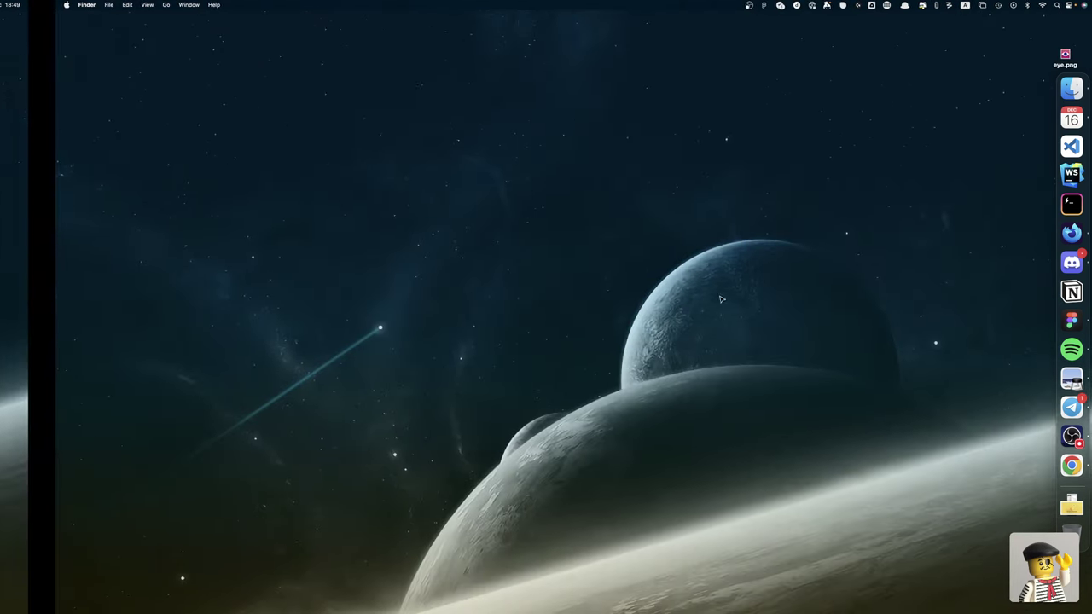
key(ctrl+Right)
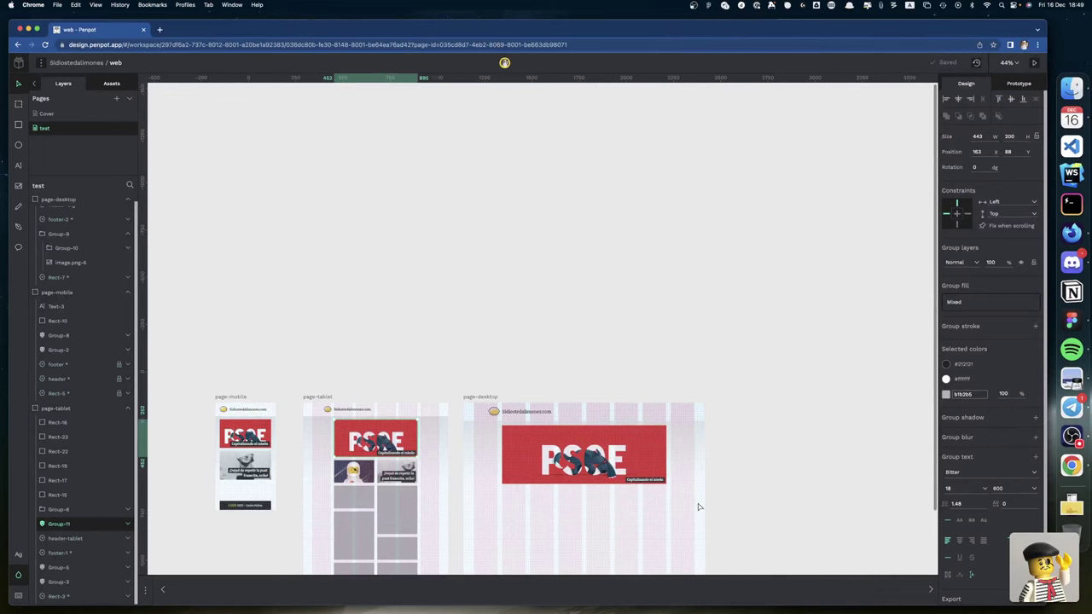
click(657, 451)
key(shift+2)
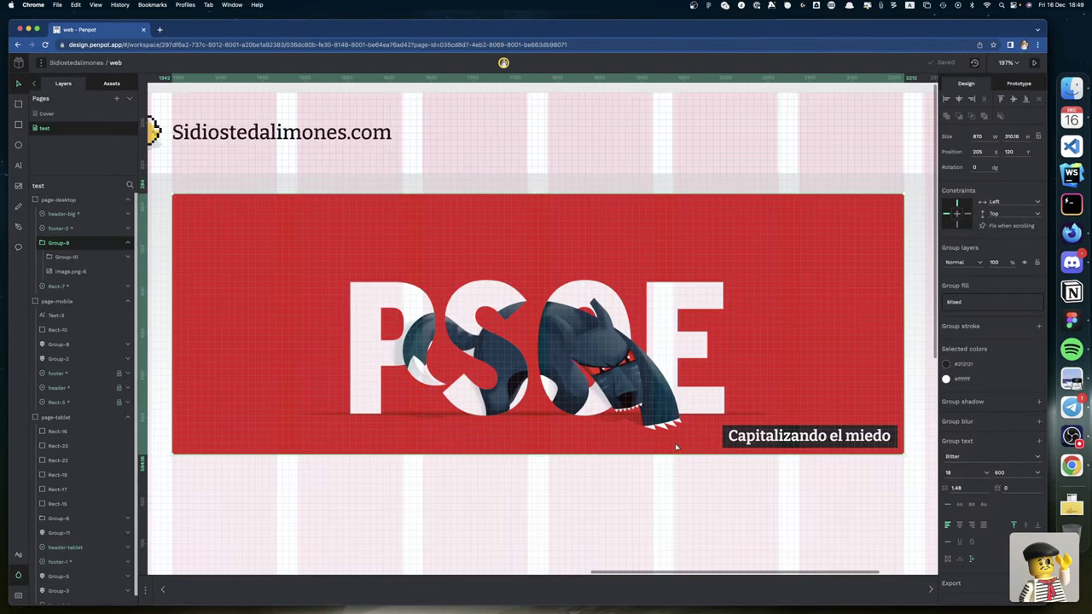
double_click(779, 441)
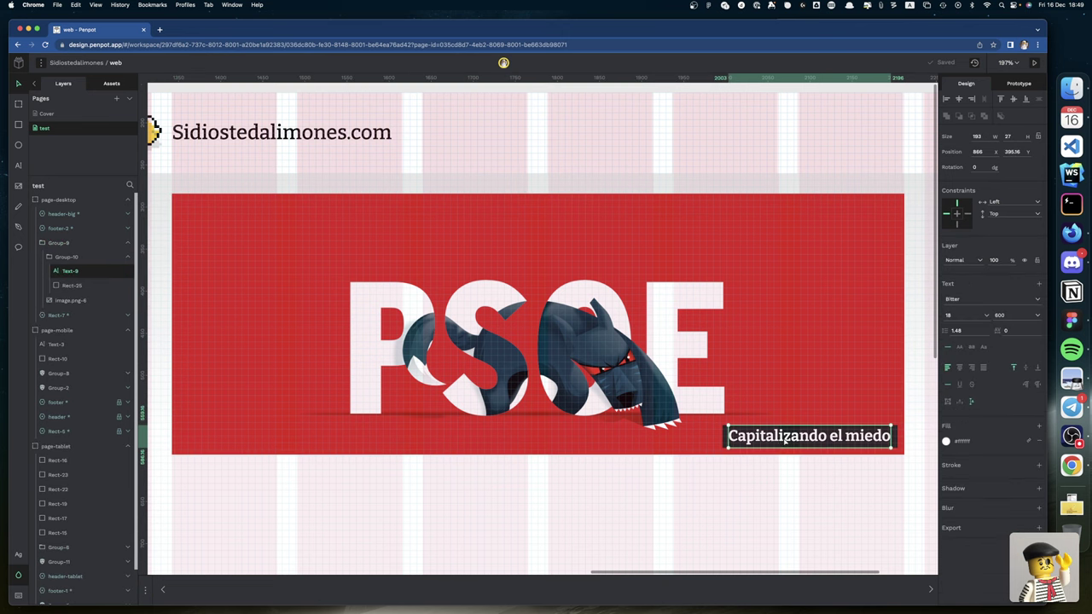
click(956, 314)
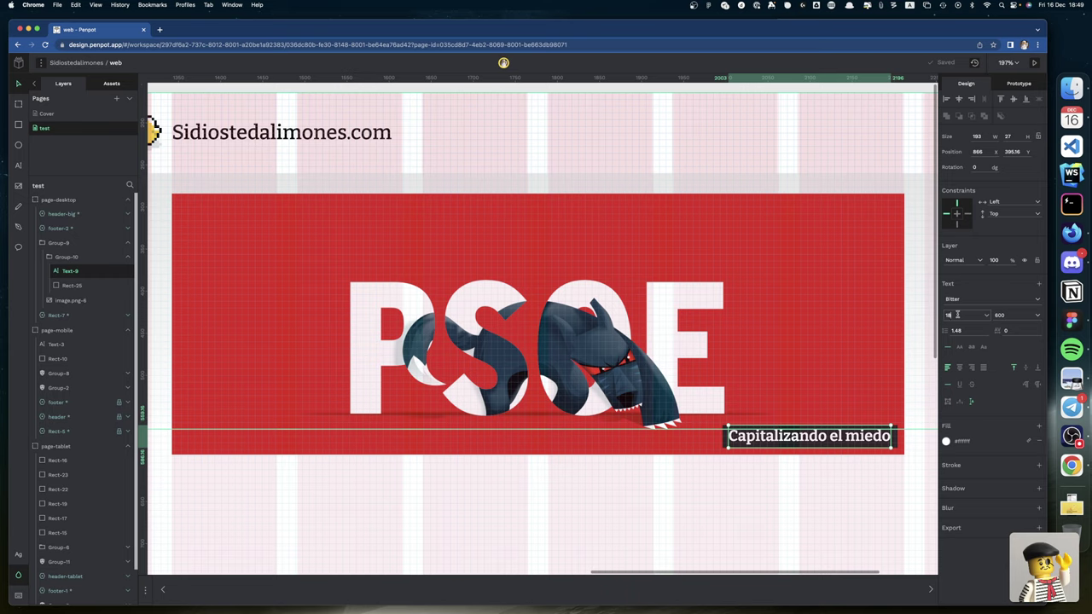
text(1)
text(30)
key(BackSpace)
key(BackSpace)
text(30)
key(Return)
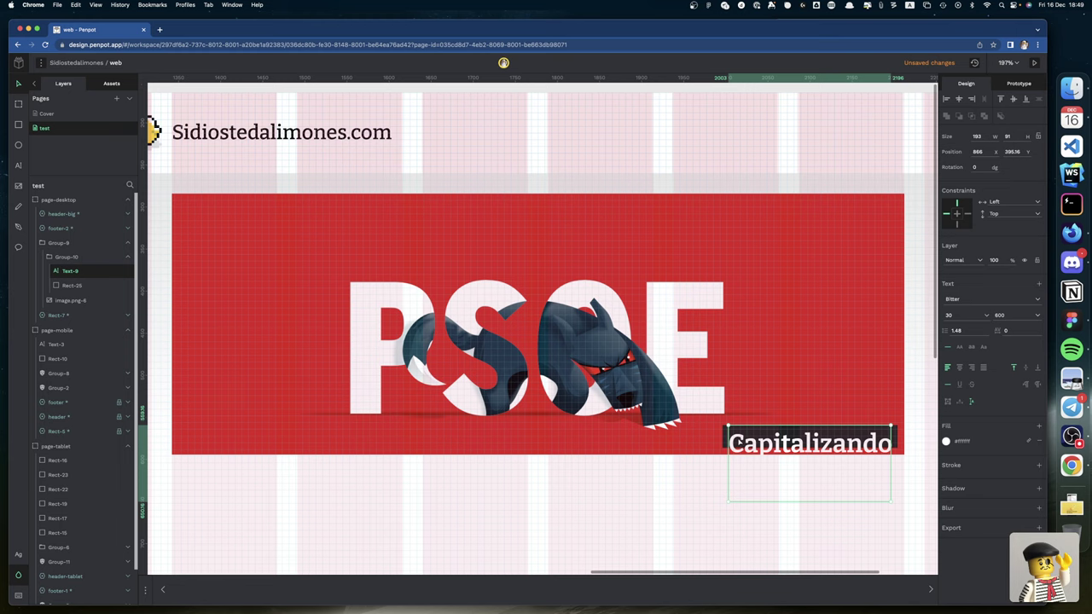
Step: Give the desktop caption text auto width and right alignment, and move it left to X 756
click(959, 402)
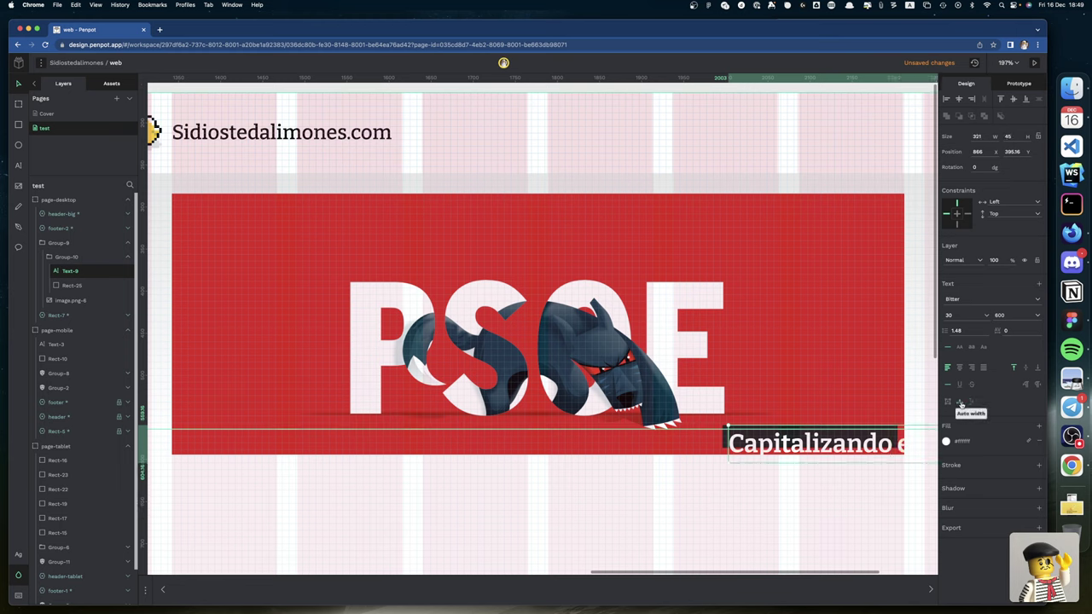
click(971, 368)
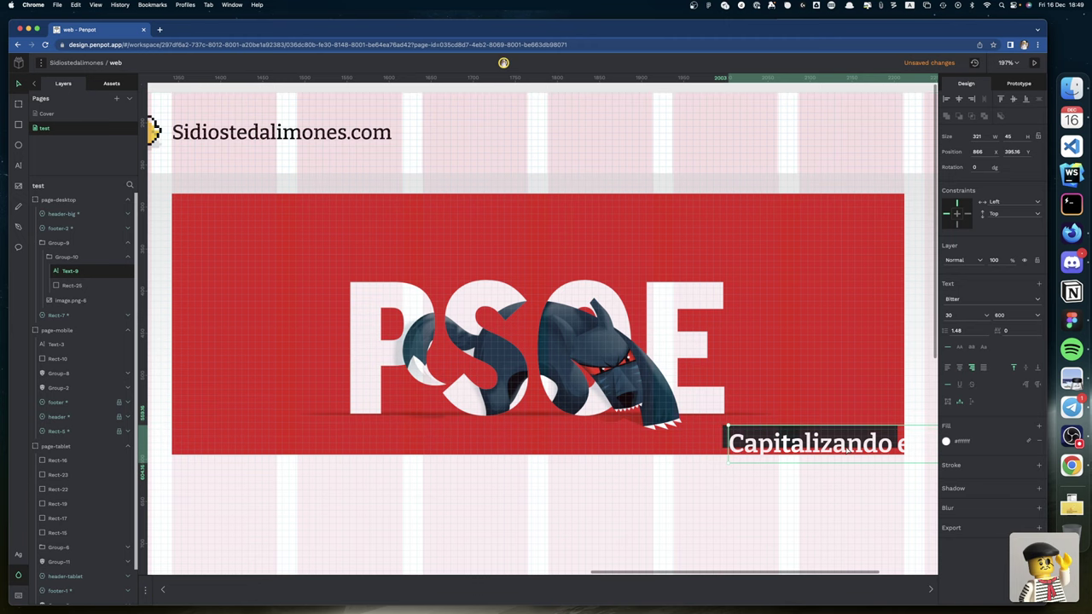
key(shift+Left)
key(shift+Left)
key(shift+Left)
key(shift+Left)
key(shift+Left)
key(shift+Left)
key(shift+Left)
key(shift+Left)
key(shift+Left)
key(shift+Left)
key(shift+Left)
key(shift+Left)
key(shift+Left)
key(shift+Left)
key(shift+Left)
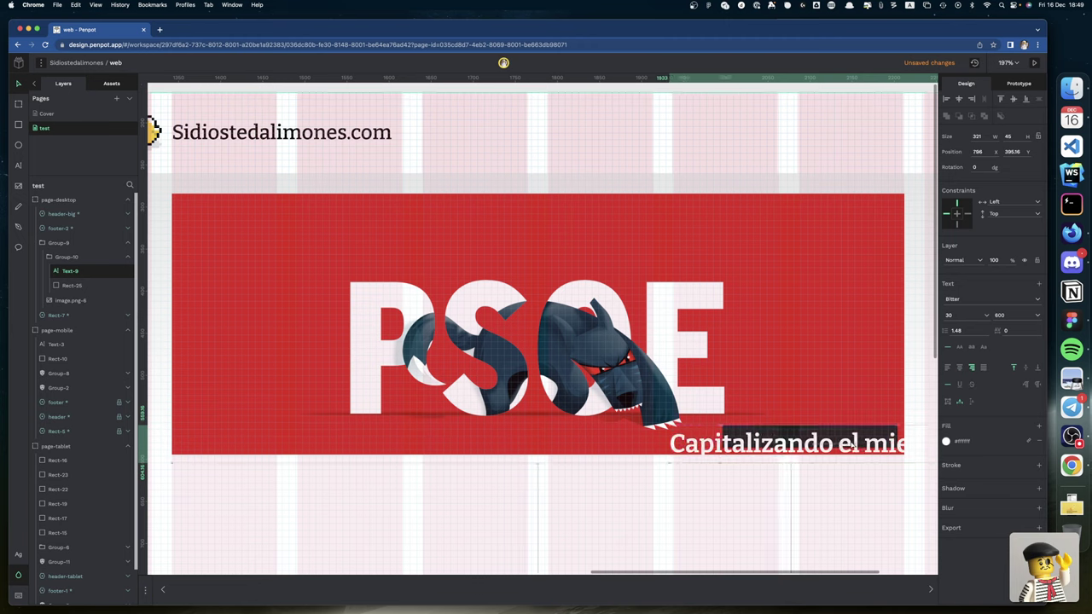
key(shift+Right)
key(shift+Right)
key(shift+Right)
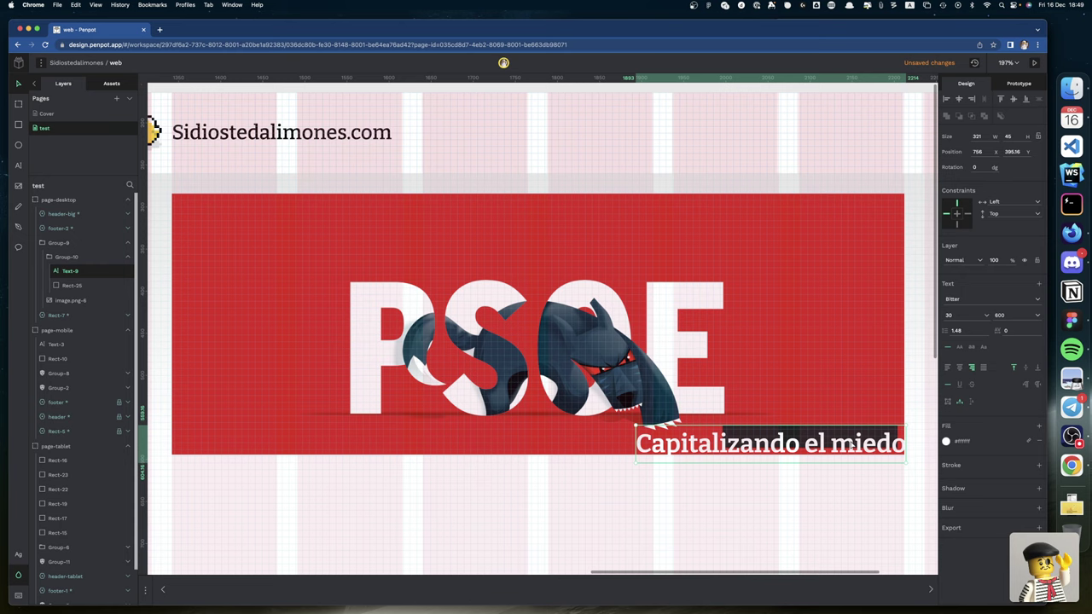
Step: Move the desktop banner's caption text up and left to X 746, Y 377.16
key(shift+Up)
key(shift+Up)
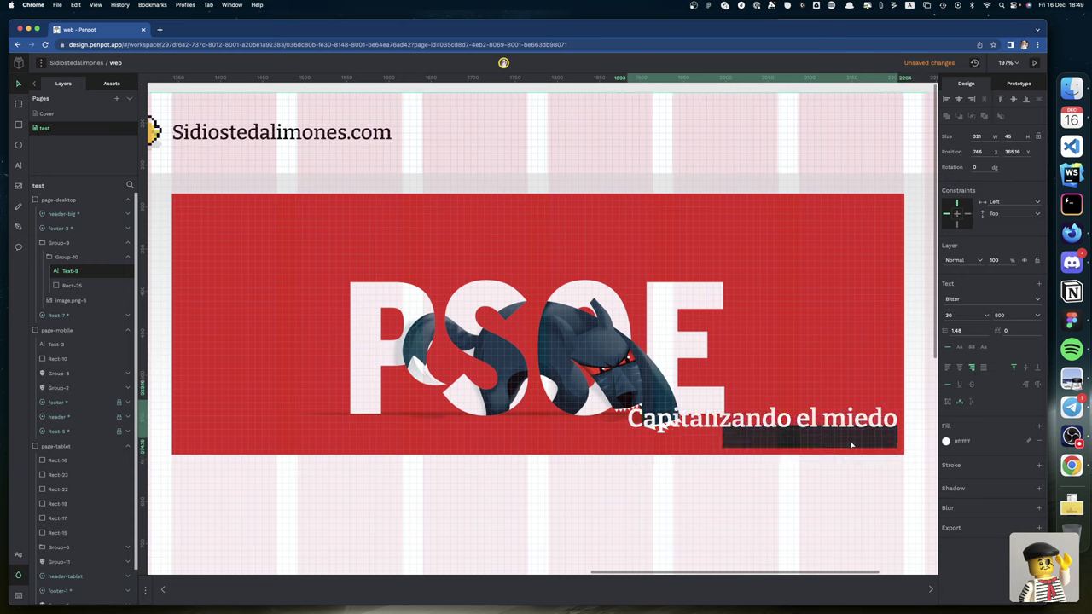
key(Down)
key(Down)
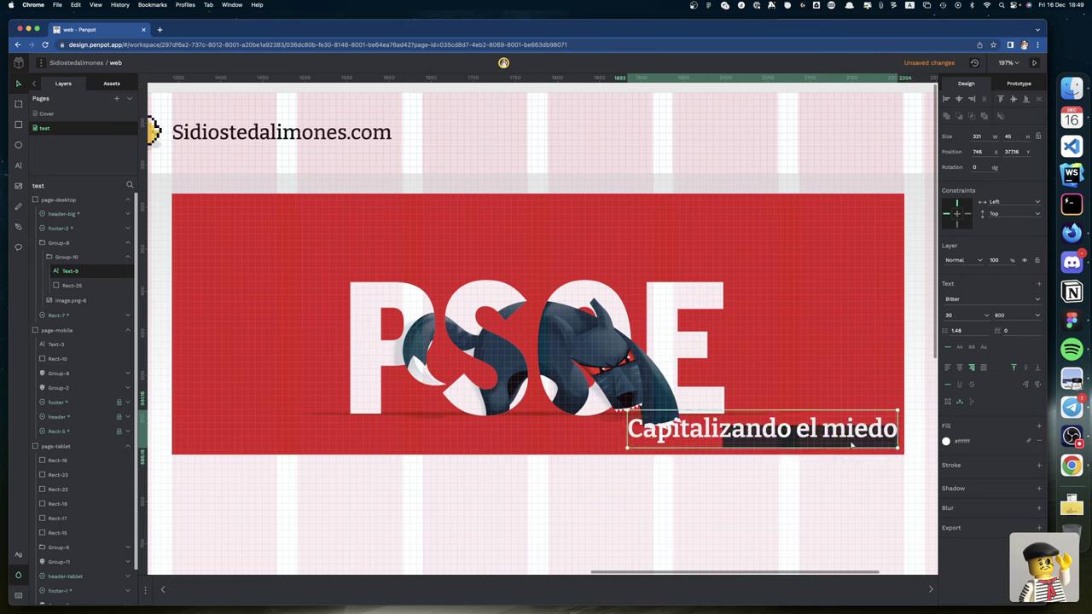
scroll(851, 444, up, 1)
scroll(851, 445, left, 1)
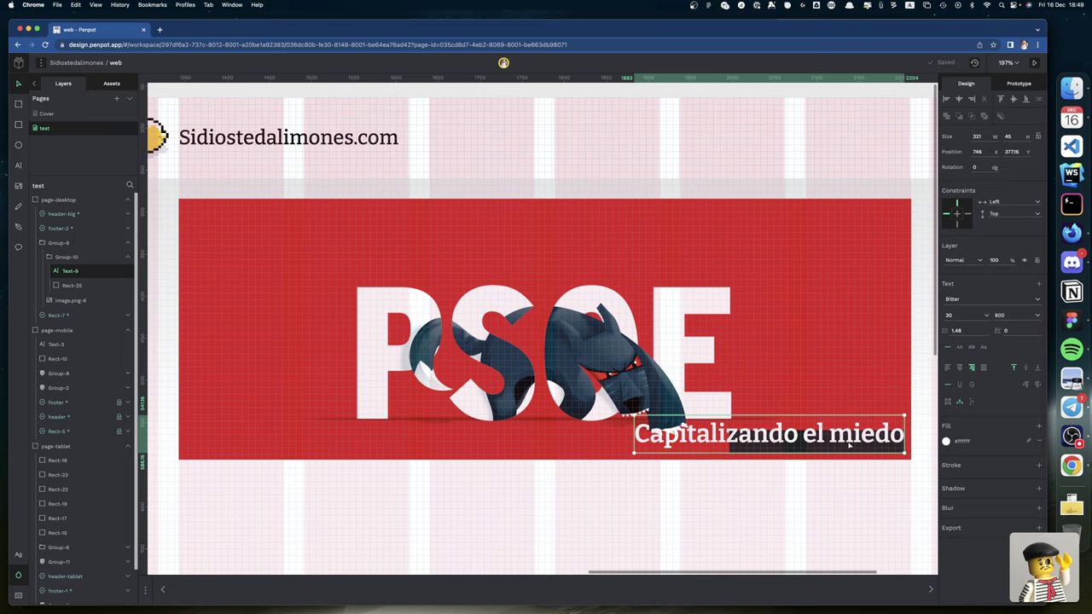
scroll(848, 445, left, 2)
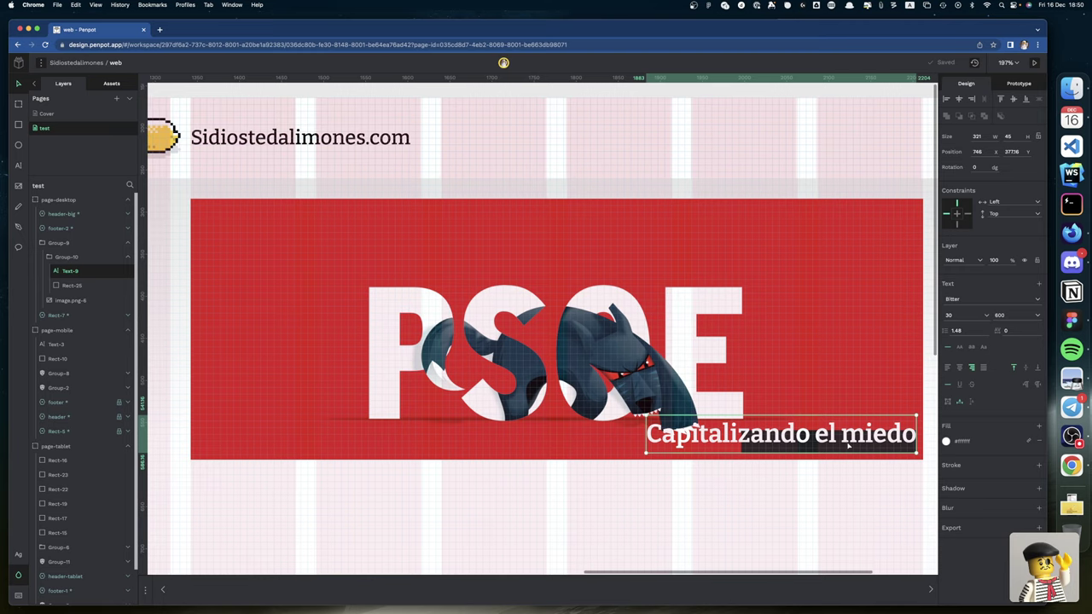
key(alt+space)
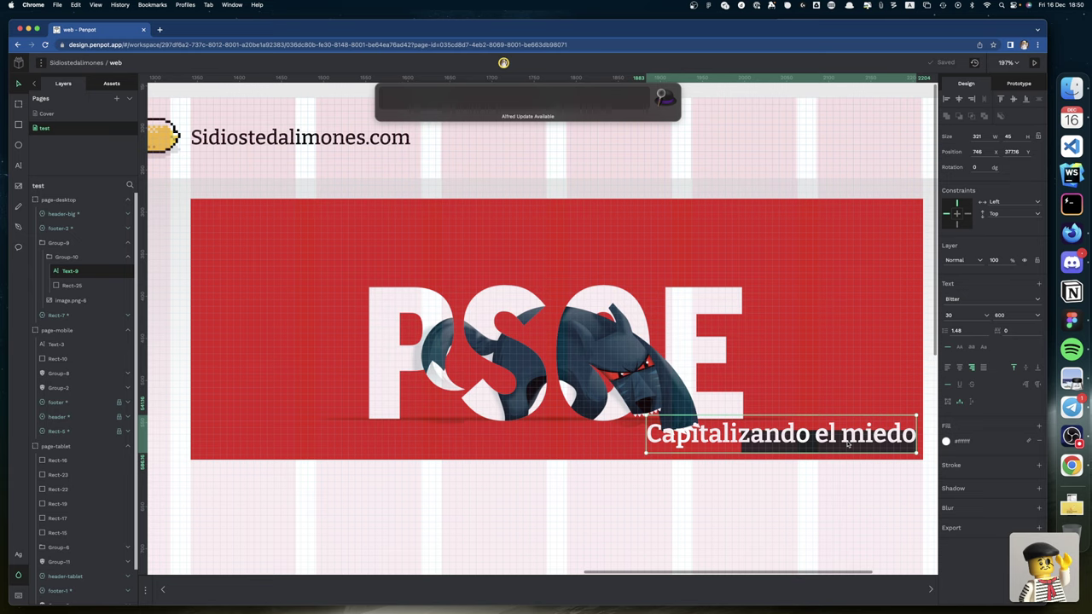
click(1017, 136)
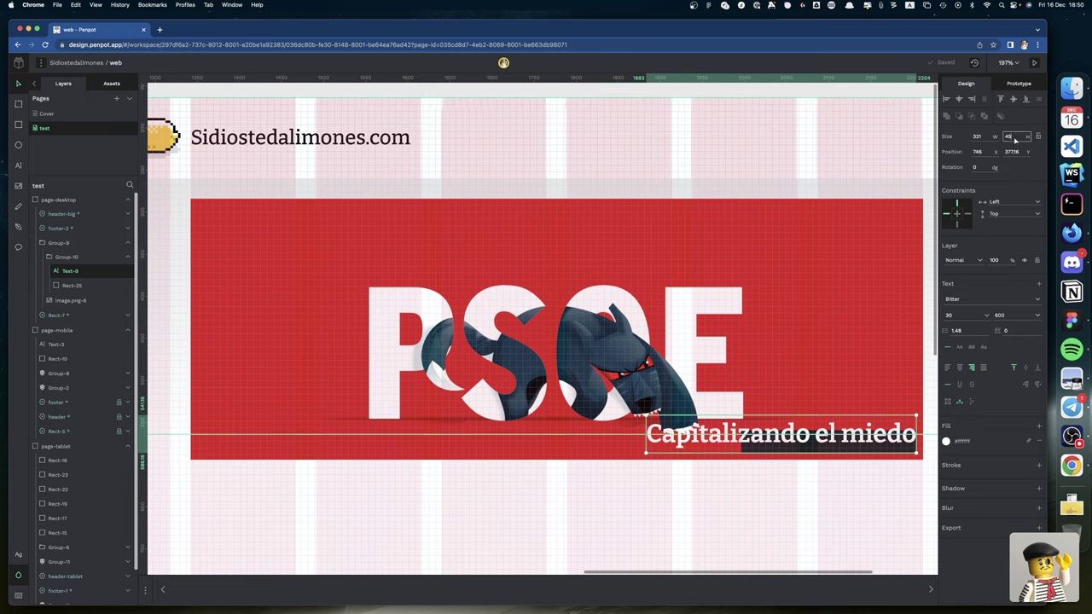
key(Escape)
key(4)
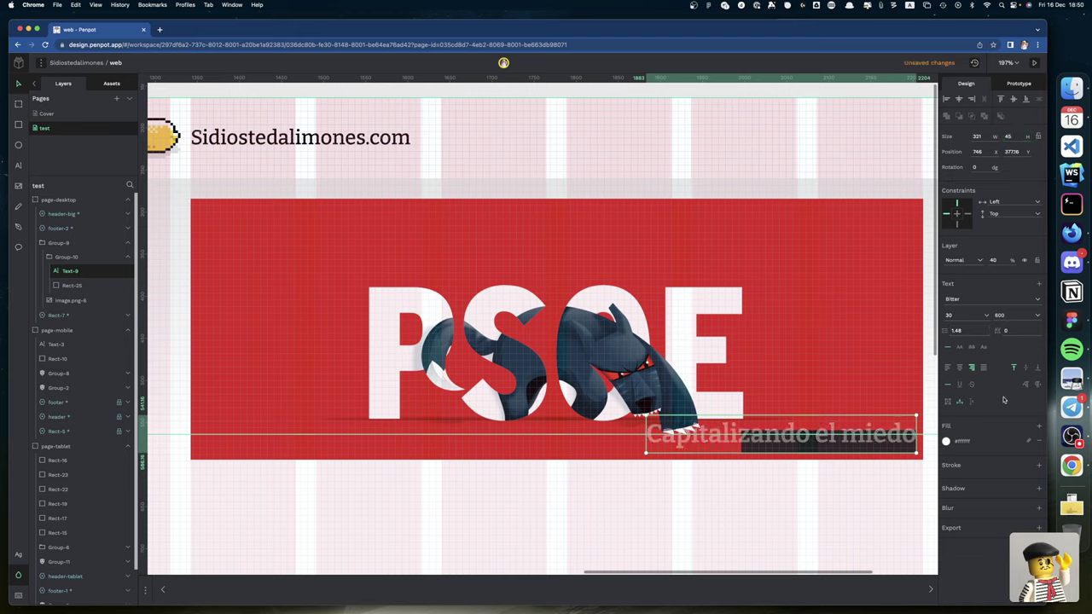
key(shift+slash)
key(3)
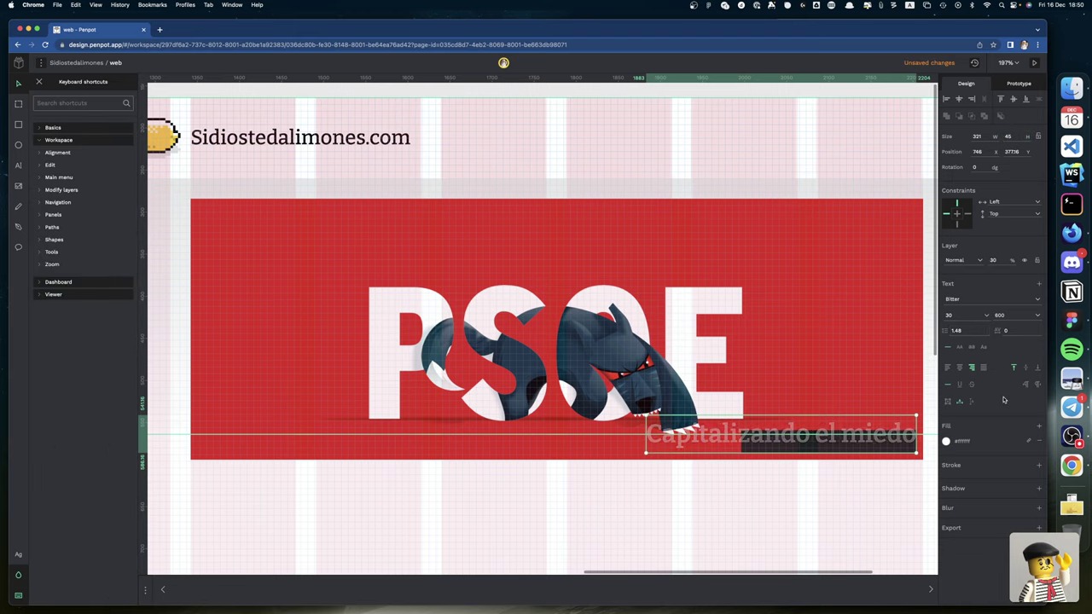
key(Escape)
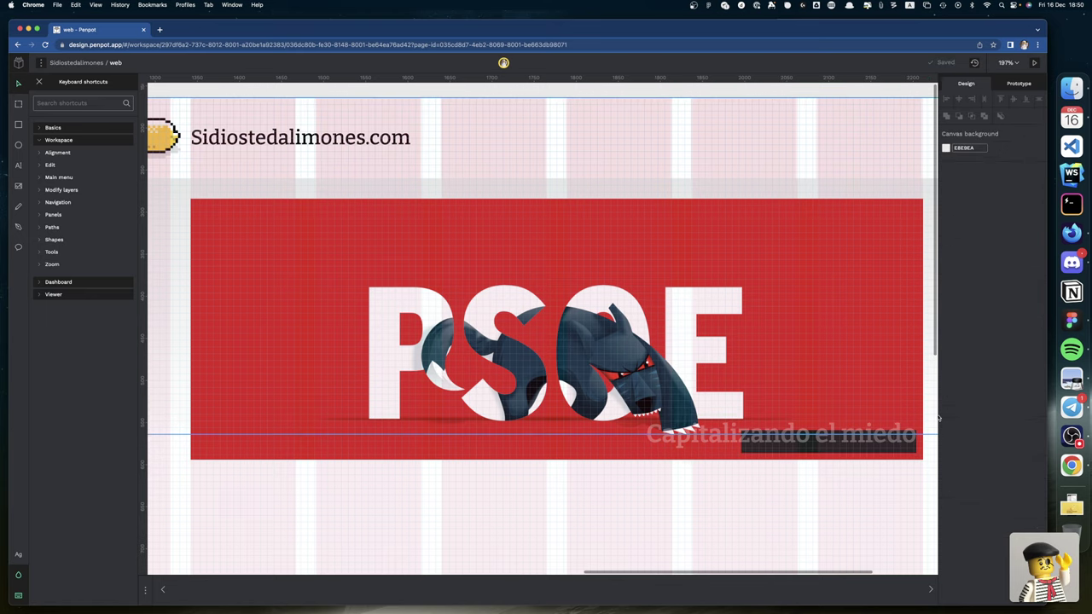
click(893, 439)
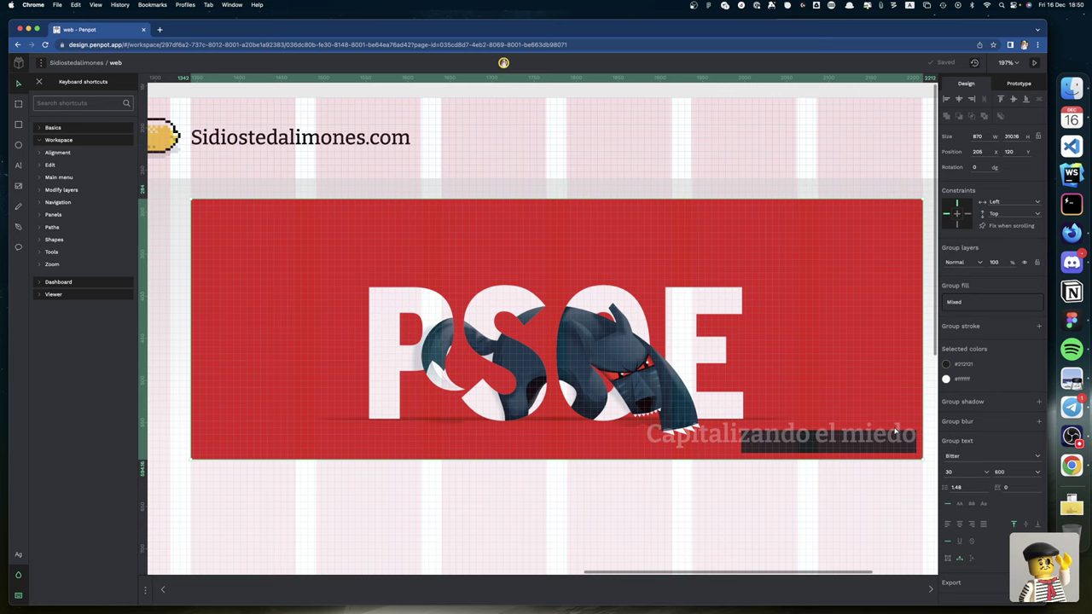
double_click(895, 432)
key(0)
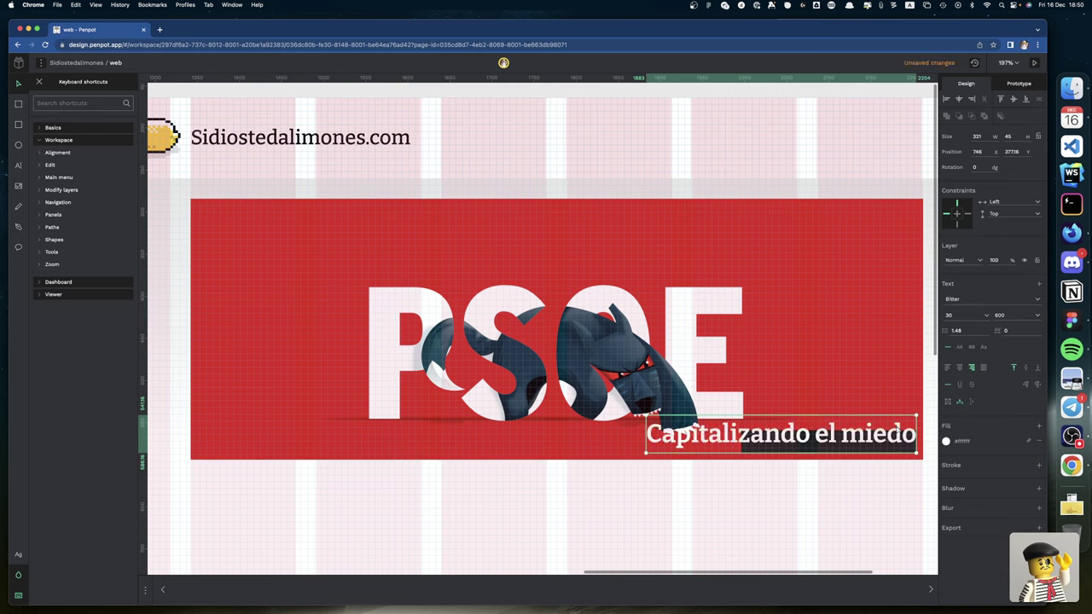
Step: Set the line height of the desktop caption text to 1.33
click(966, 331)
key(BackSpace)
key(BackSpace)
text(33)
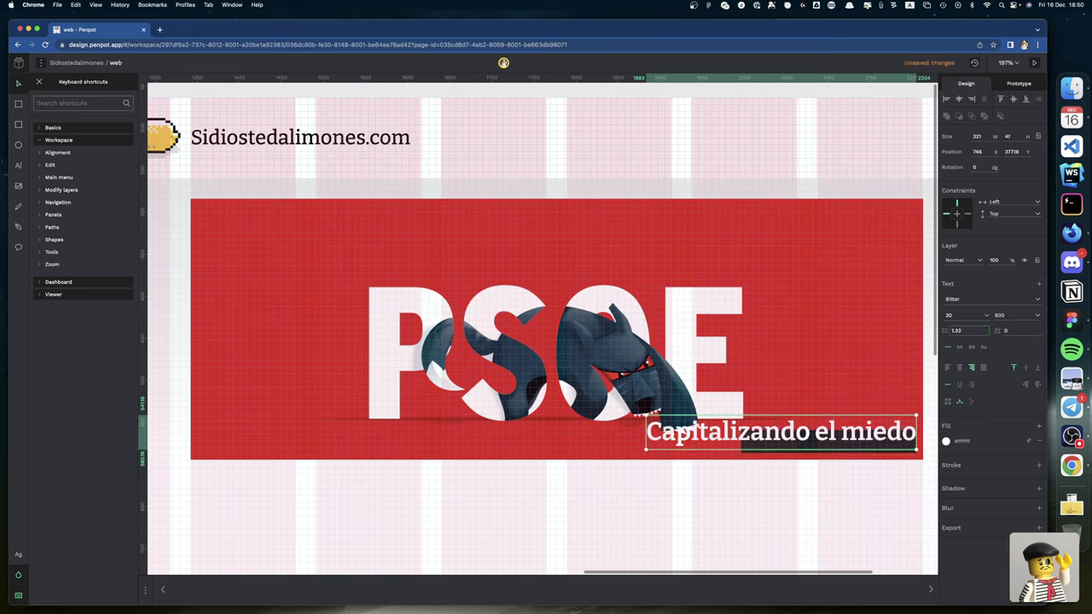
key(Return)
Step: Align the bottom edges of the desktop caption text and its dark backing rectangle, and deselect both
shift+click(904, 455)
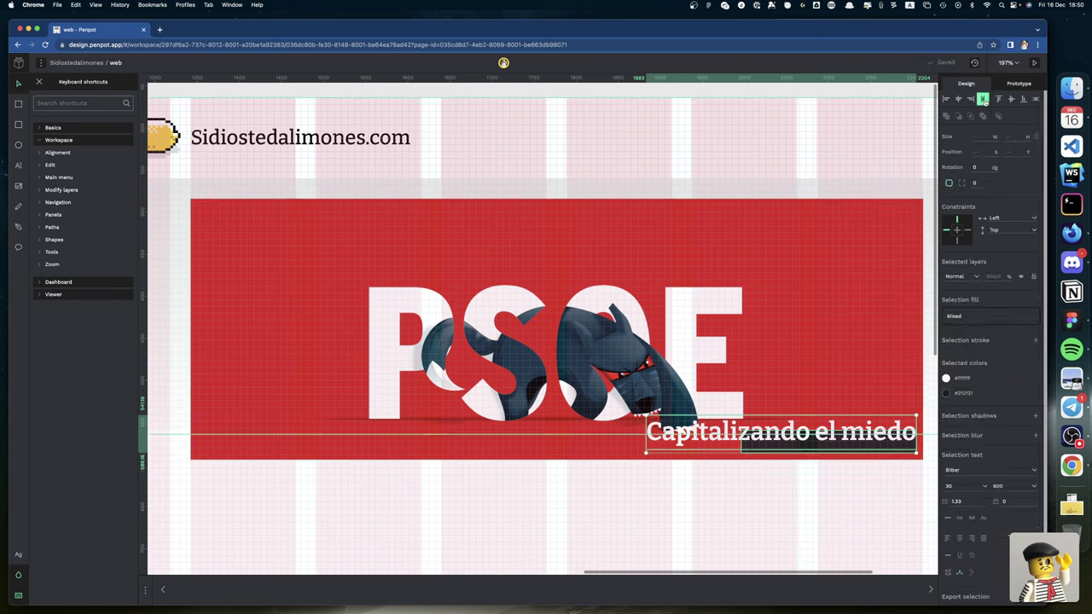
click(1022, 99)
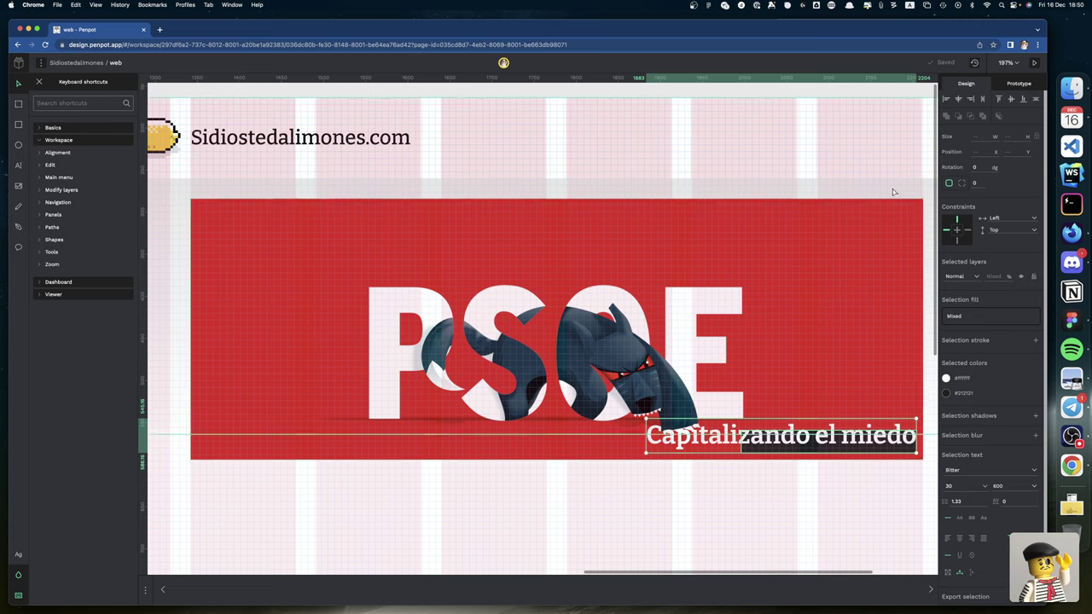
key(shift+Left)
key(shift+Right)
scroll(821, 482, down, 1)
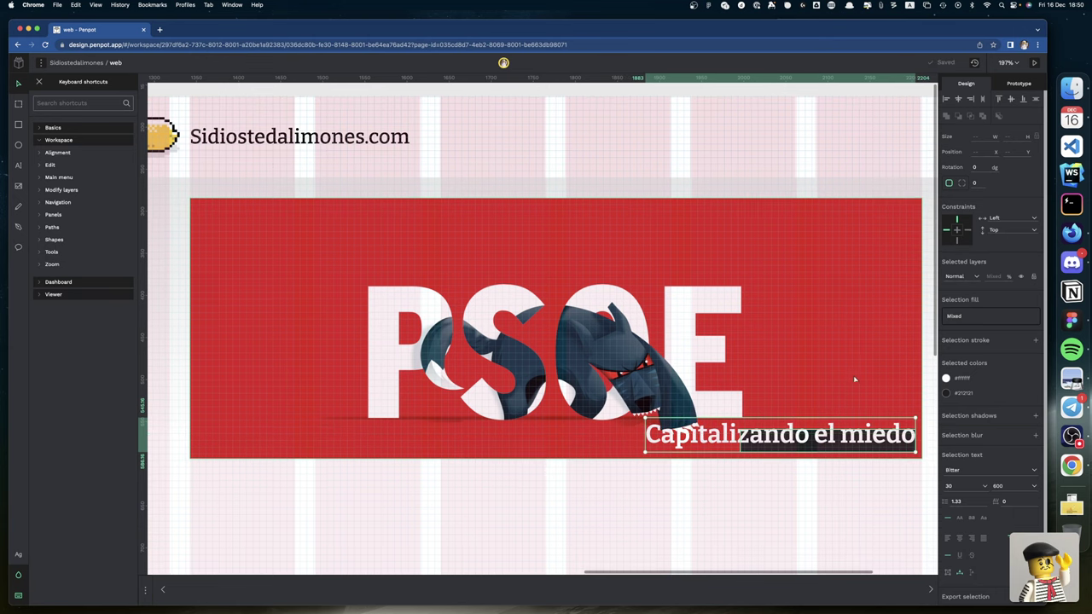
scroll(821, 482, right, 5)
scroll(822, 482, down, 1)
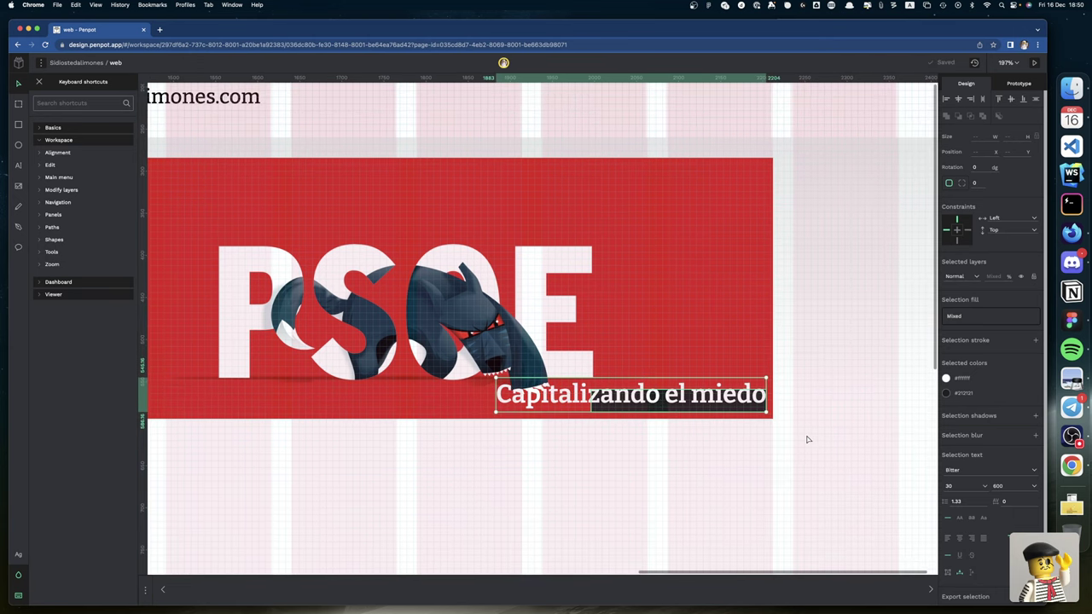
scroll(765, 397, down, 5)
scroll(765, 398, up, 10)
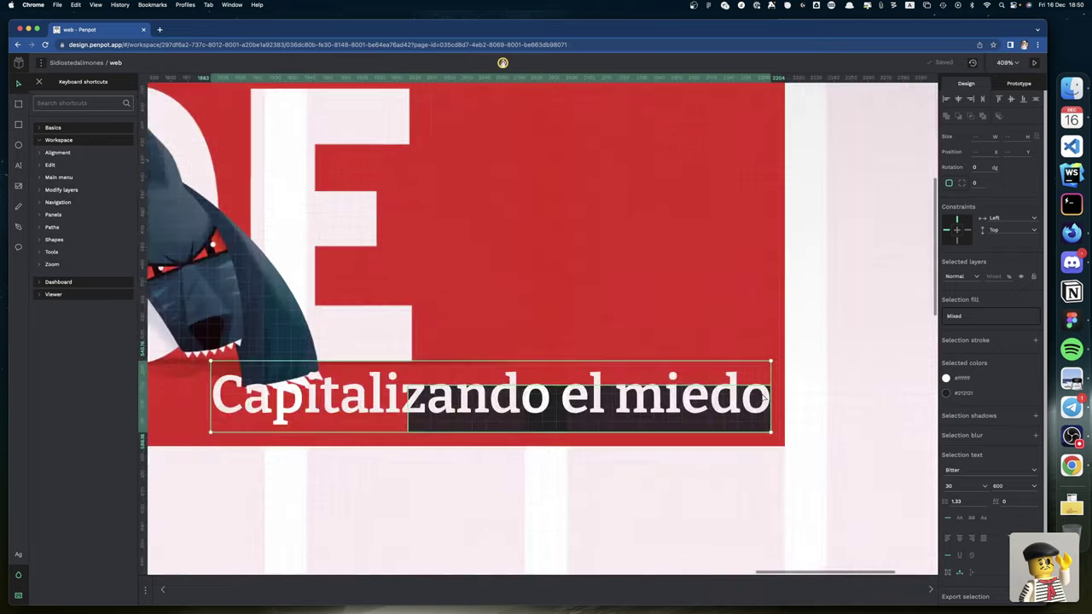
click(806, 439)
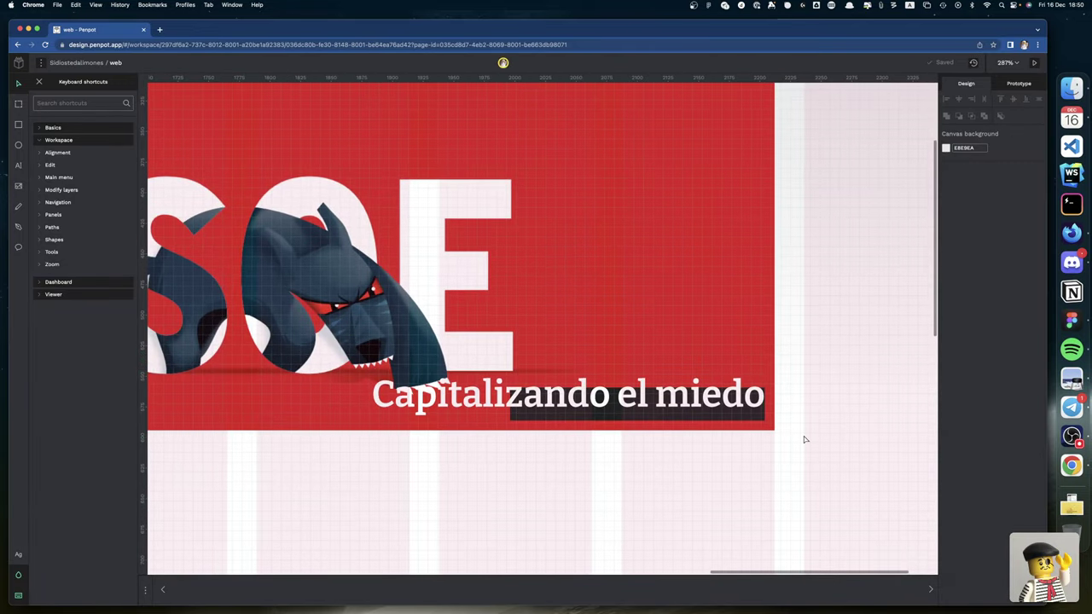
Step: Move the desktop caption text left to X 738 and stretch the dark rectangle's left edge to a width of 329
click(745, 398)
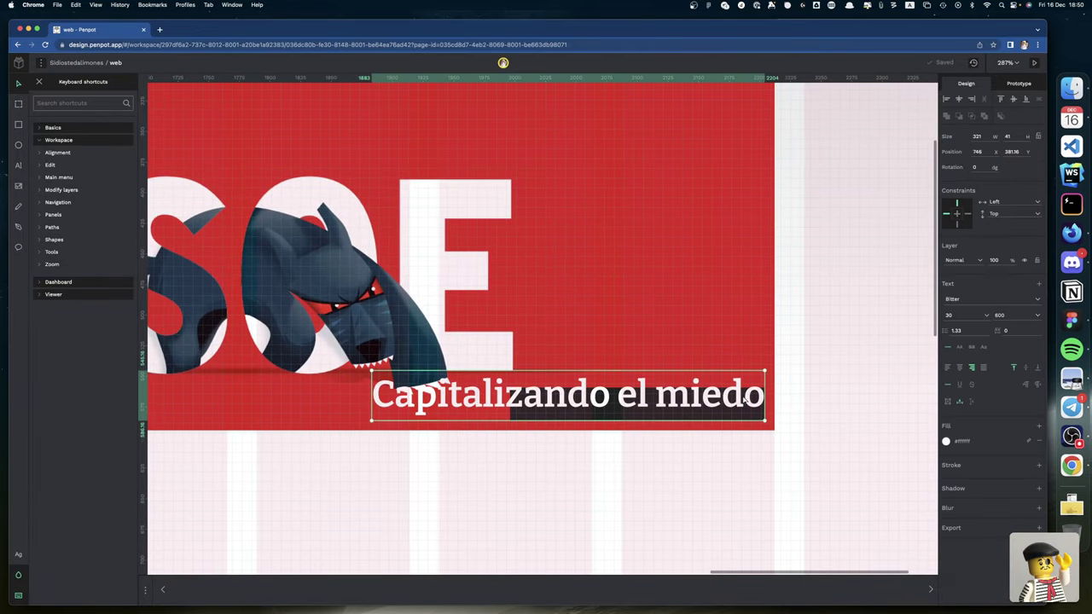
key(shift+Left)
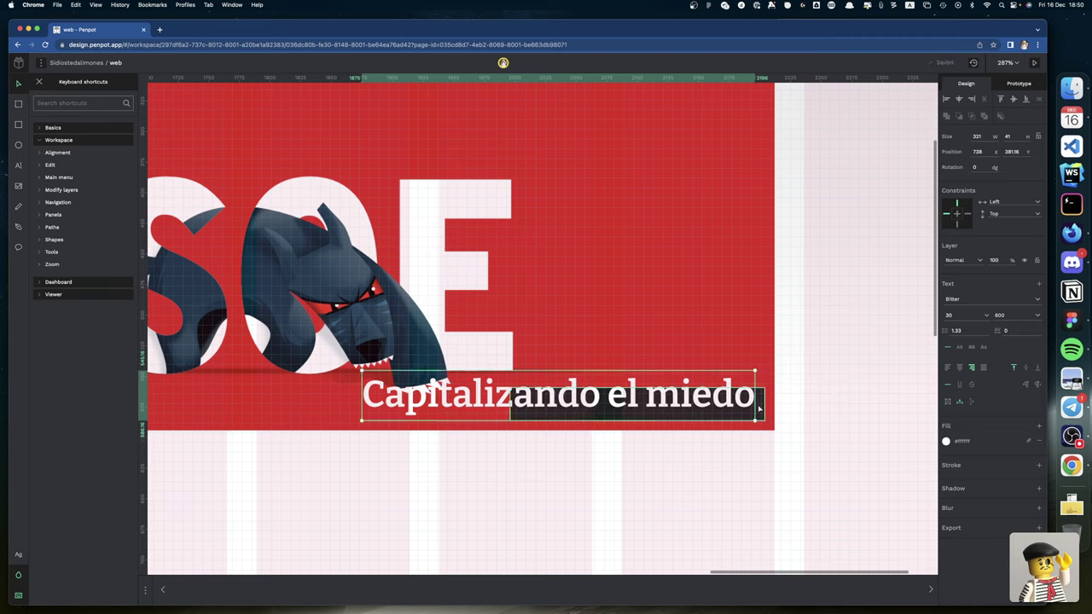
click(759, 409)
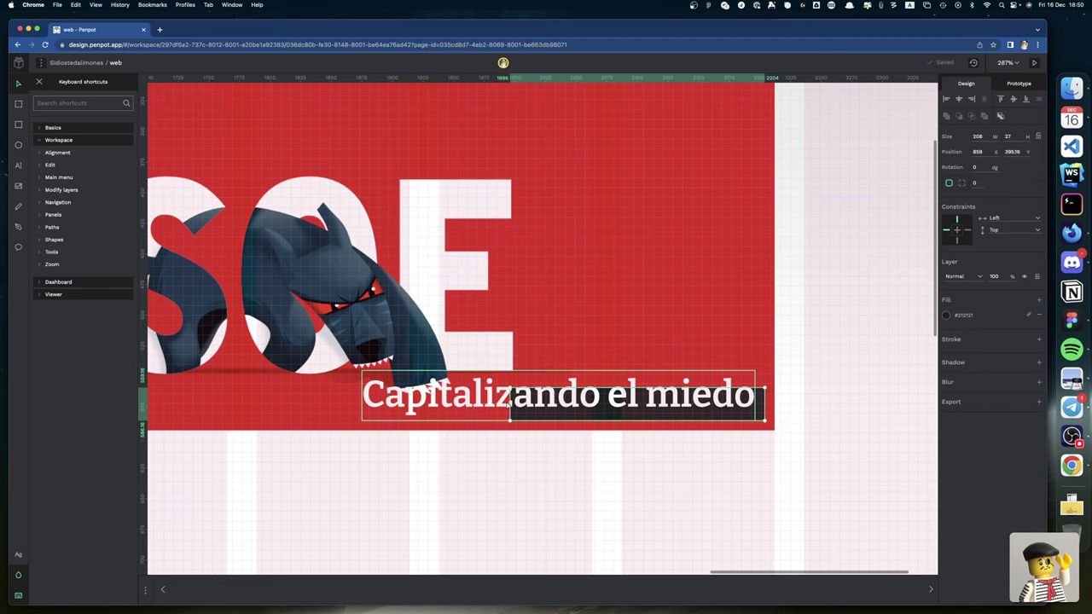
drag(509, 406, 350, 407)
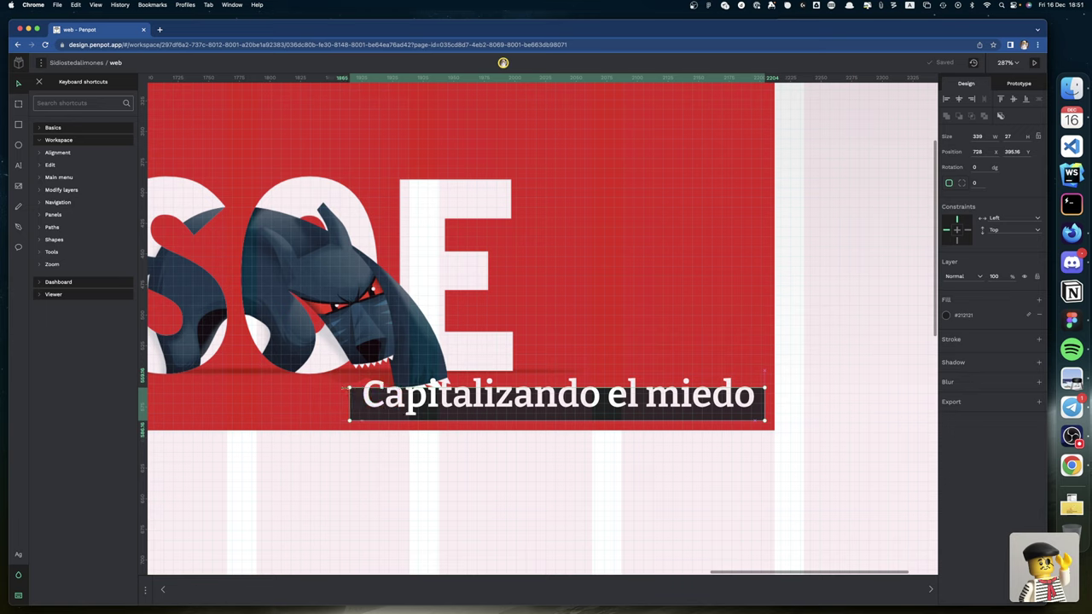
drag(349, 407, 361, 407)
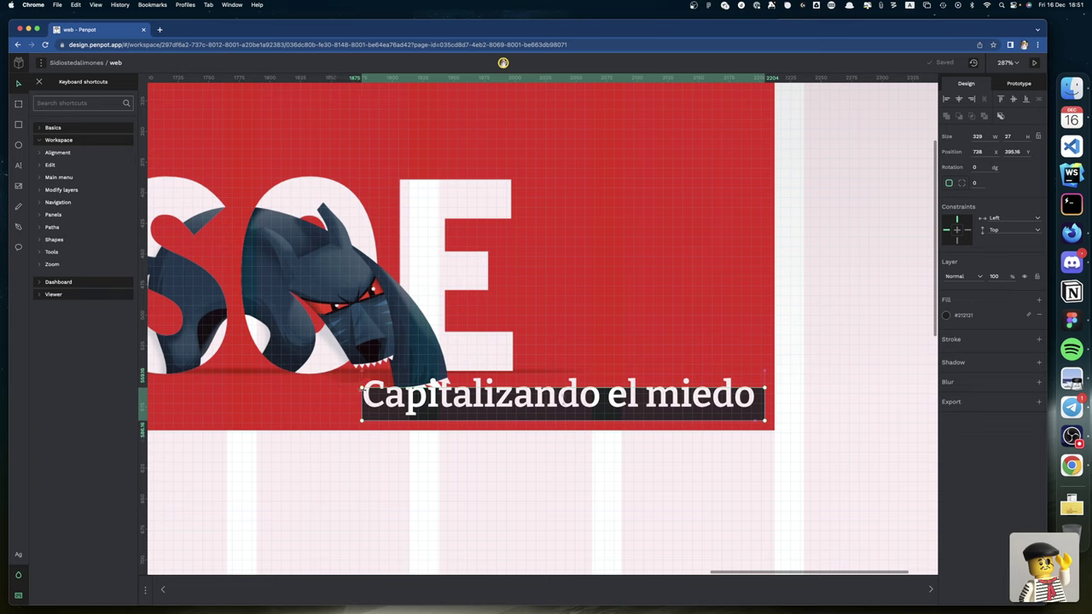
Step: Shift the caption text left to X 730 and extend the dark rectangle's left edge to match, giving a width of 337
click(401, 405)
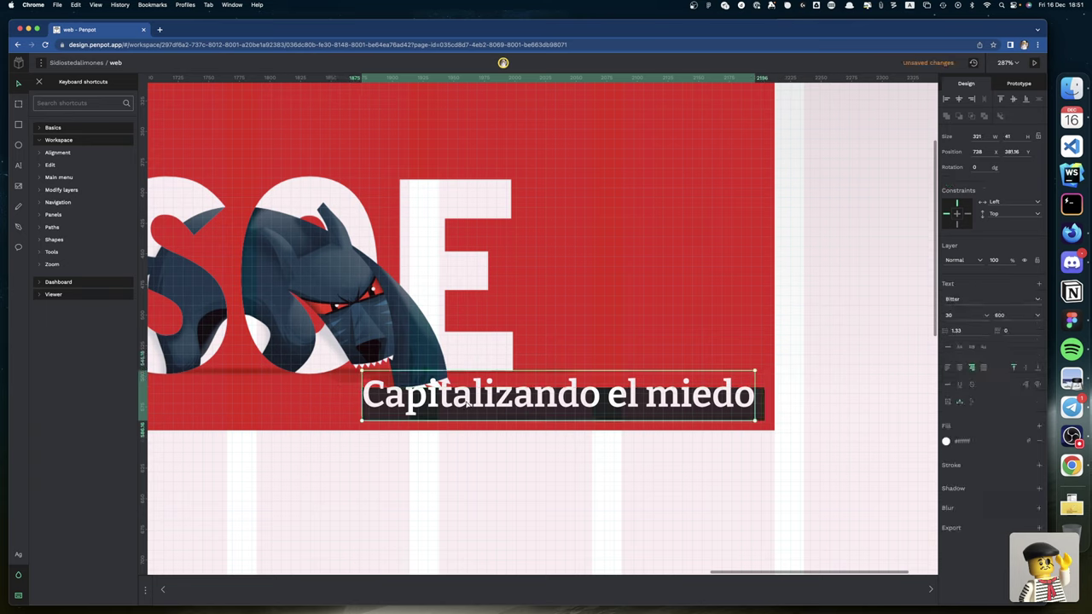
drag(467, 405, 458, 405)
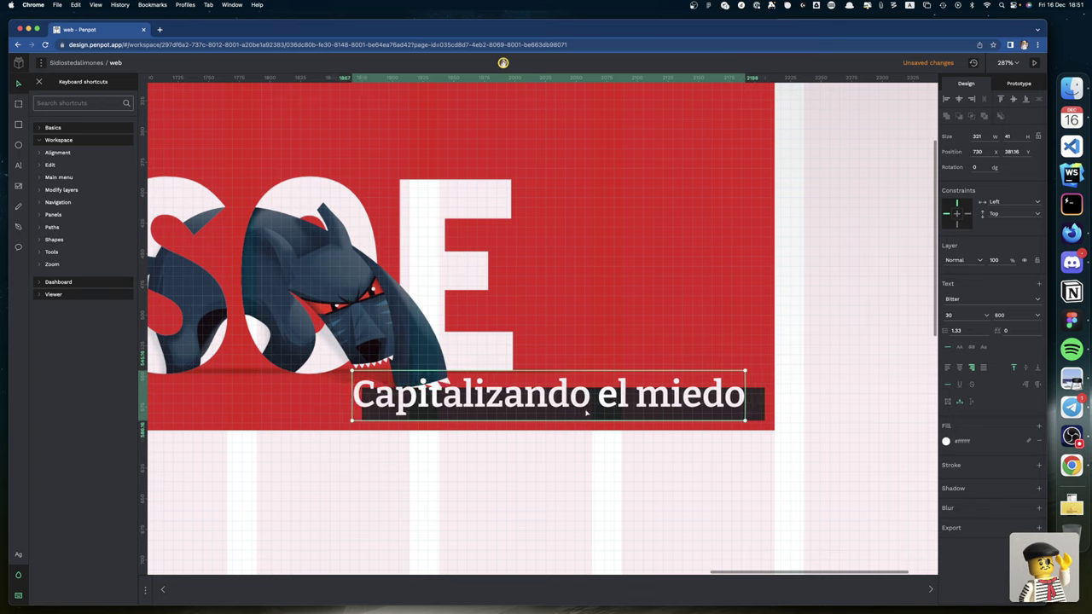
click(755, 412)
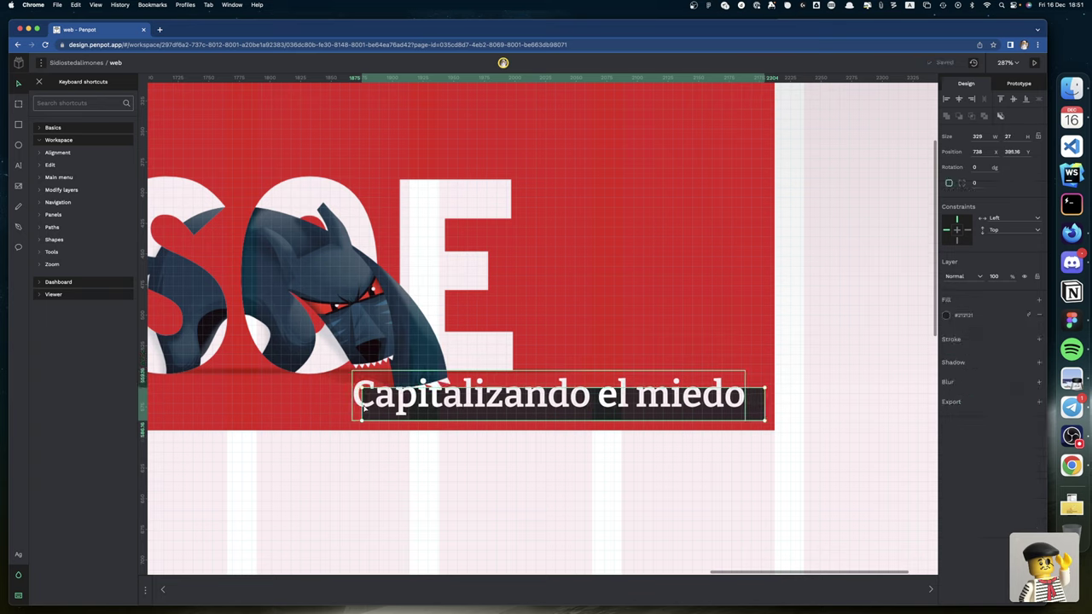
drag(361, 407, 352, 408)
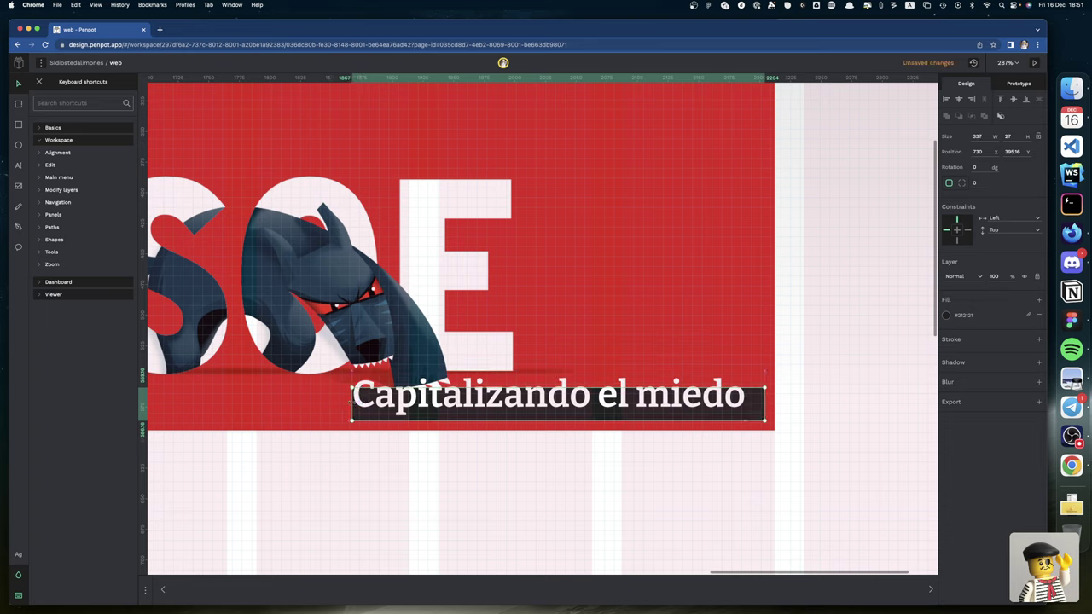
Step: Nudge the caption text horizontally to X 738, leaving 8 px of the dark rectangle on each side
click(488, 408)
key(Right)
key(Right)
key(Right)
key(Right)
key(Right)
key(Right)
key(Right)
key(Right)
key(Right)
key(Right)
key(Right)
key(Right)
key(Right)
key(Right)
key(Right)
key(Right)
key(Right)
key(Right)
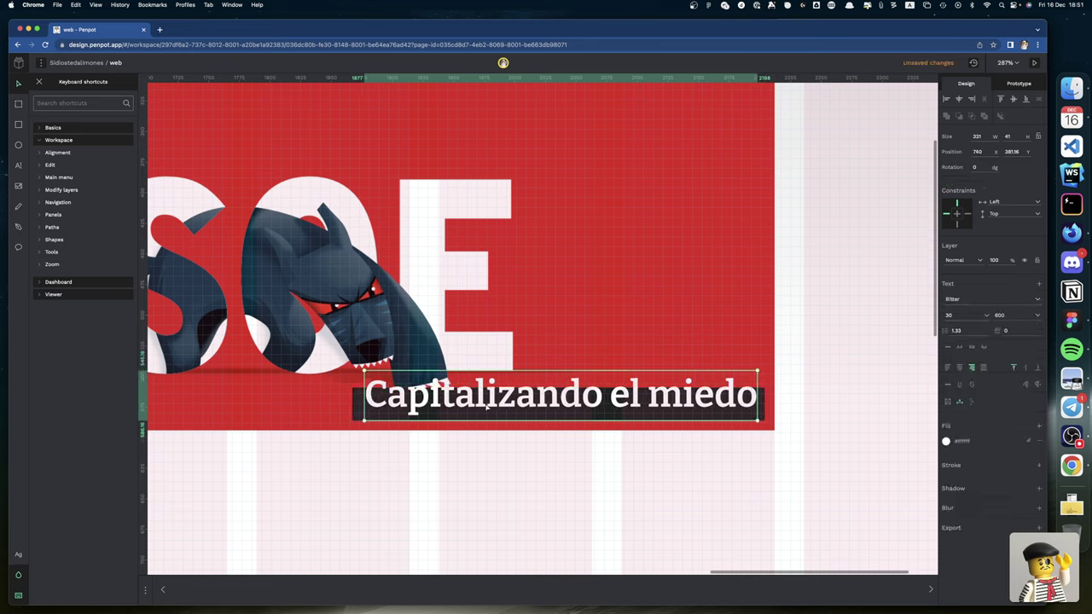
key(Left)
key(Left)
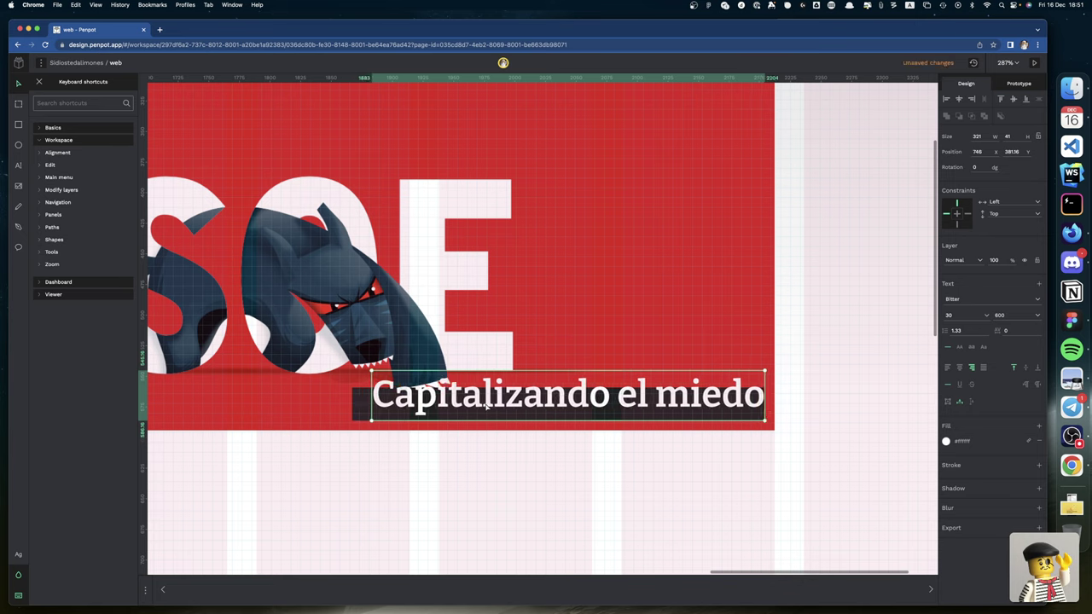
key(Left)
key(Left)
key(Left)
key(Left)
key(Left)
key(Left)
key(Left)
key(Left)
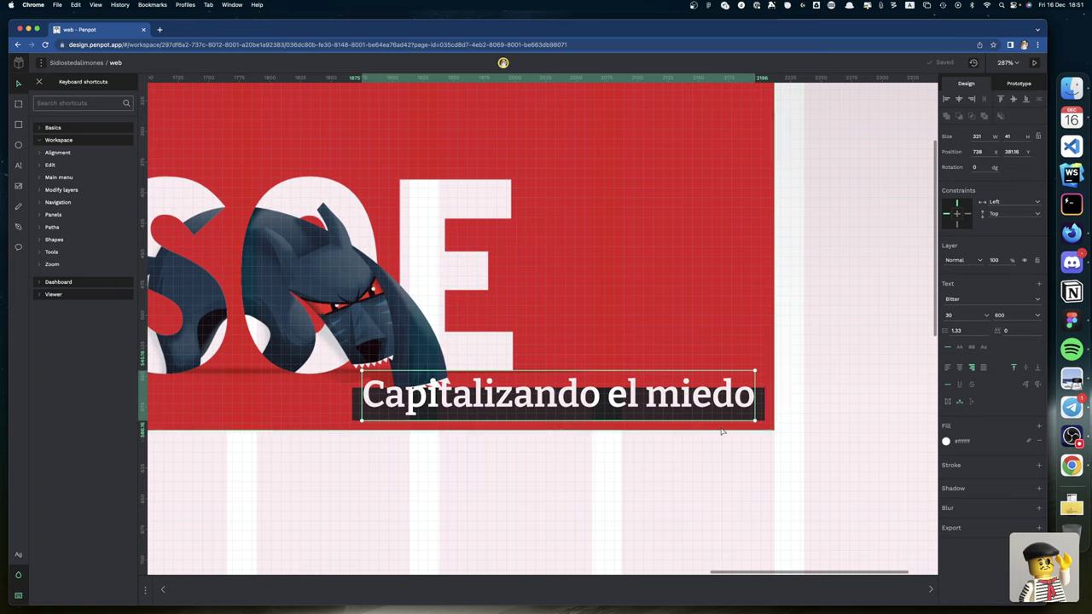
Step: Extend the dark rectangle's upper edge to the top of the caption text, giving a height of 41
click(673, 385)
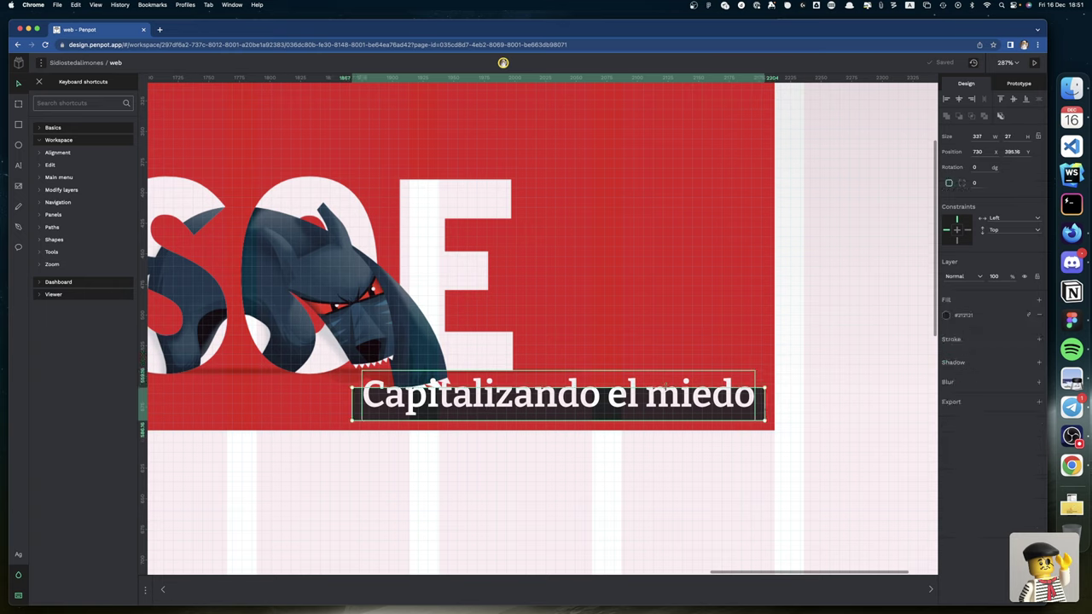
drag(666, 384, 663, 369)
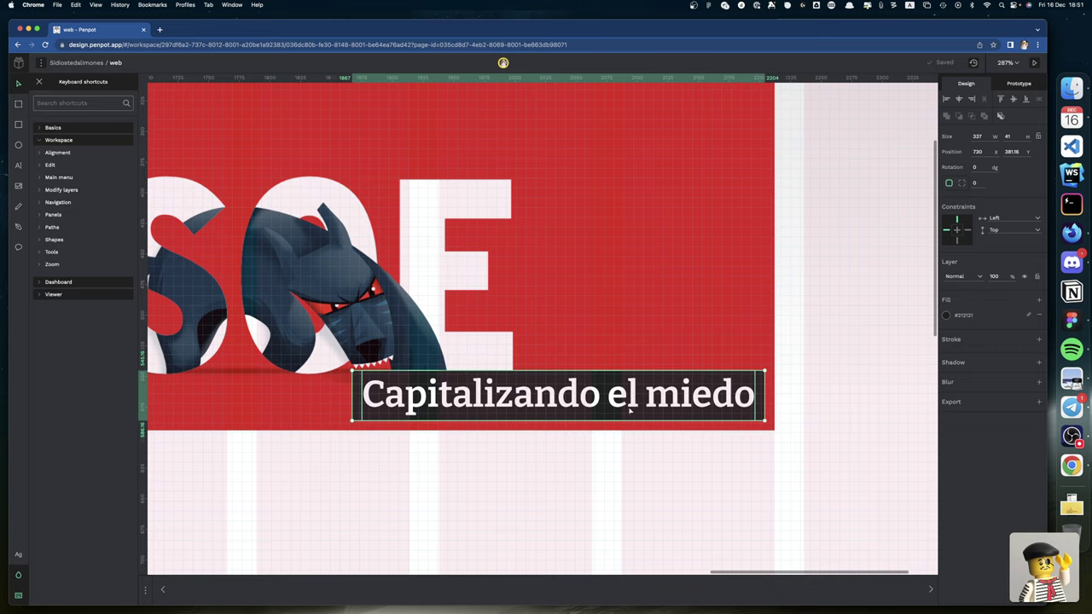
Step: Inspect the size of the dark rectangle behind the tablet banner's caption for comparison, and return towards the desktop page
scroll(625, 410, left, 5)
scroll(625, 409, left, 5)
scroll(625, 409, right, 8)
scroll(625, 410, down, 3)
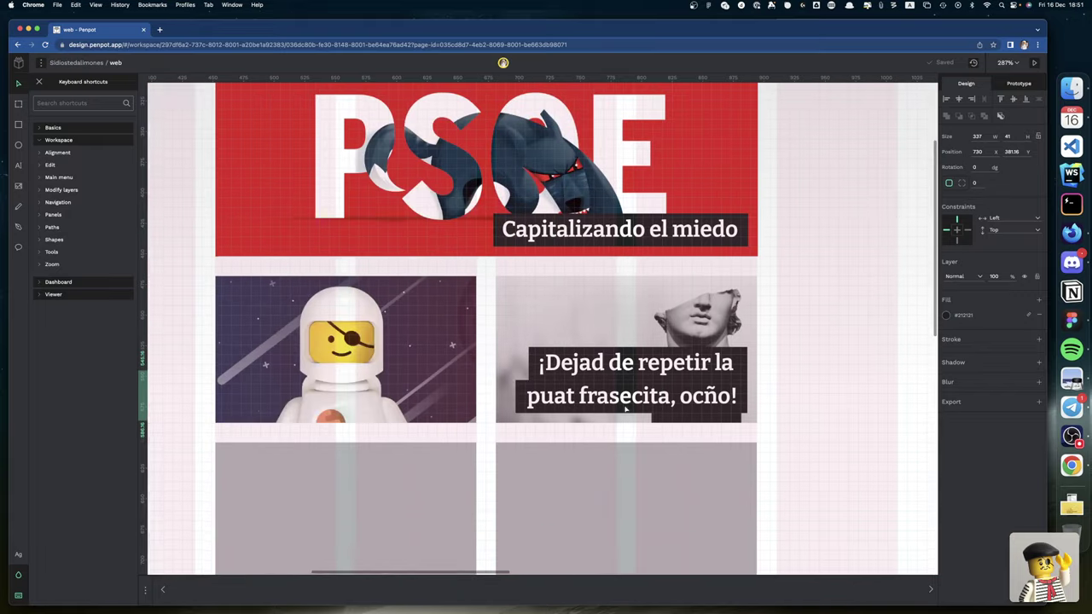
click(744, 334)
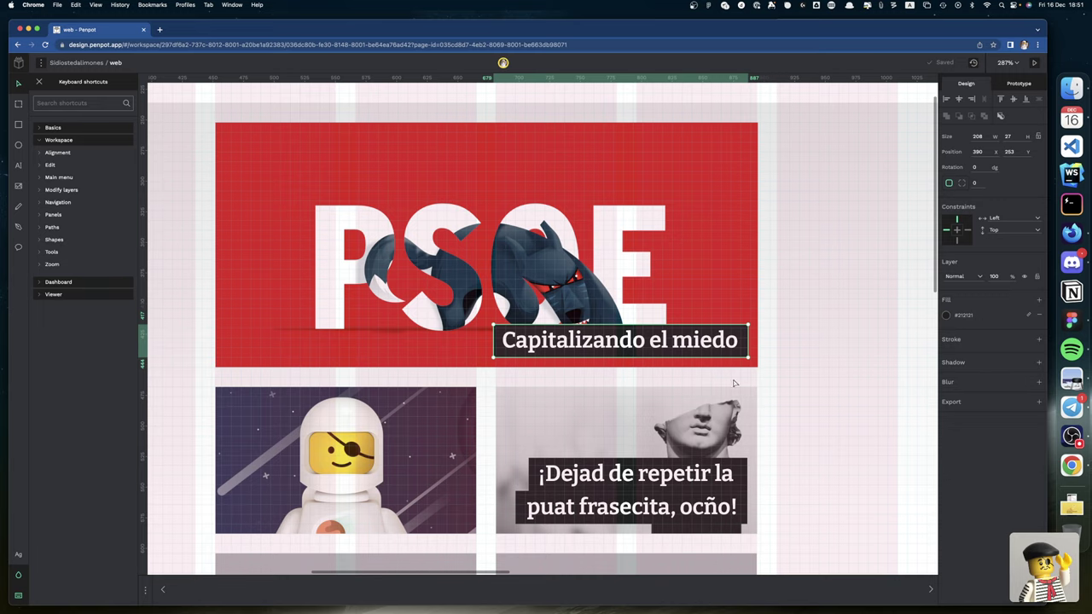
scroll(725, 386, right, 5)
scroll(726, 386, right, 20)
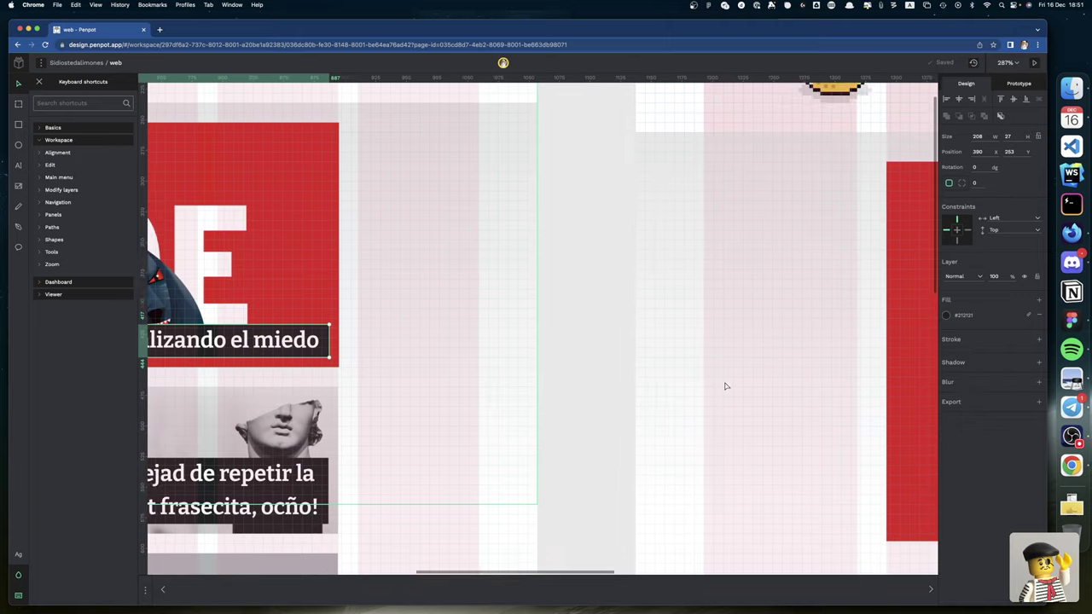
Step: Compare the desktop banner's caption with the tablet version's, and fit the whole page-desktop board in view
scroll(726, 386, right, 12)
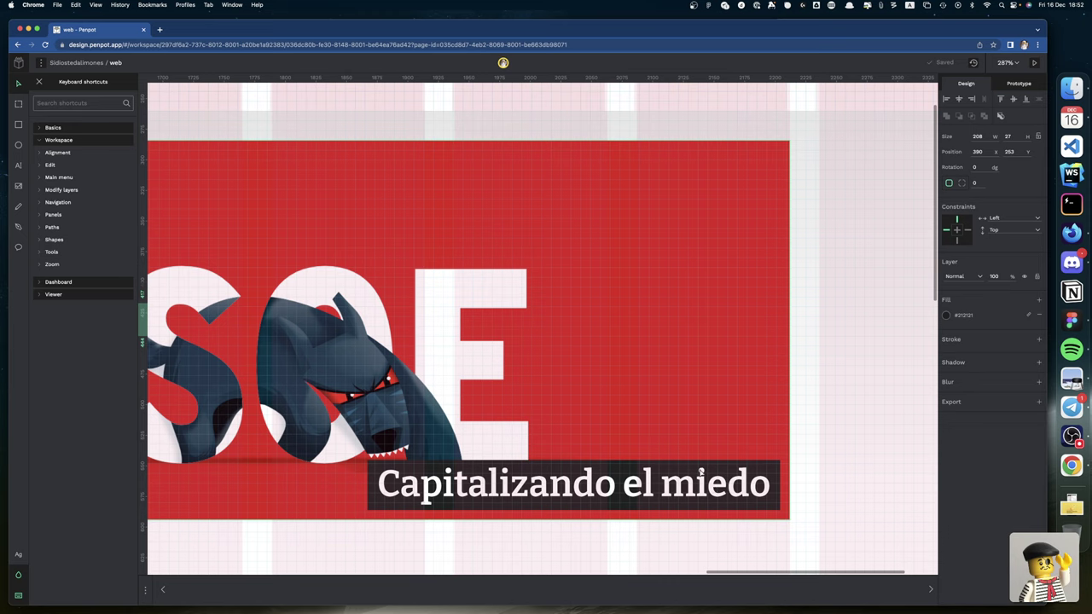
scroll(652, 450, up, 2)
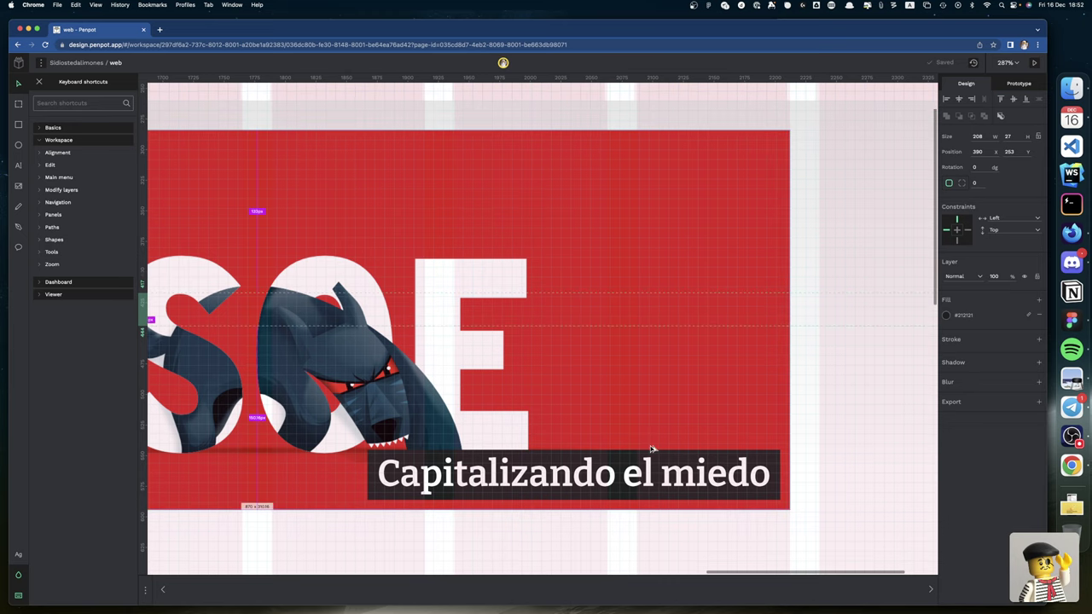
scroll(650, 449, down, 5)
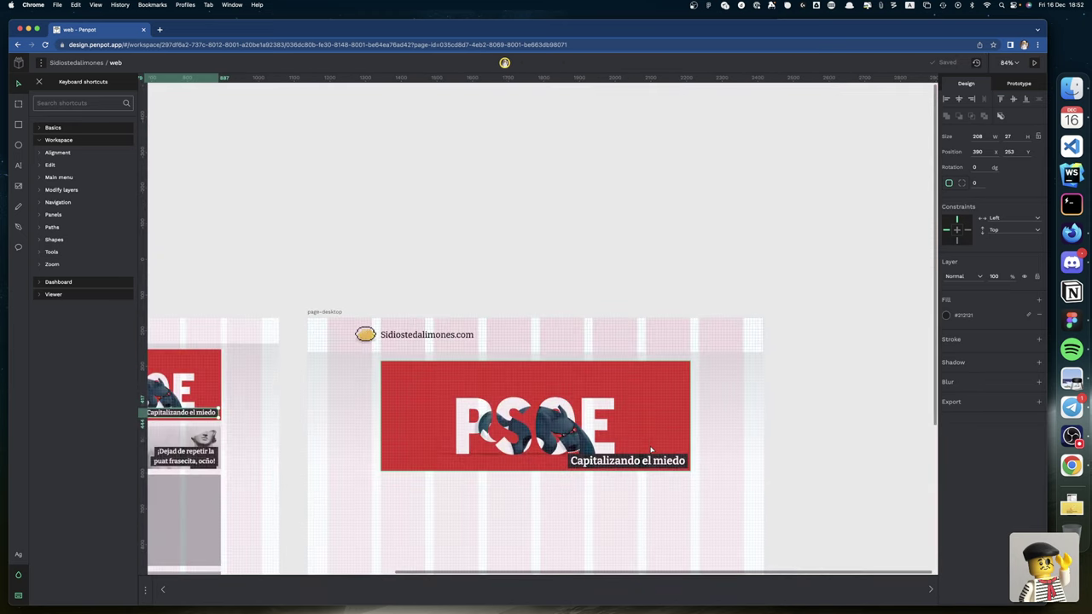
scroll(656, 450, left, 10)
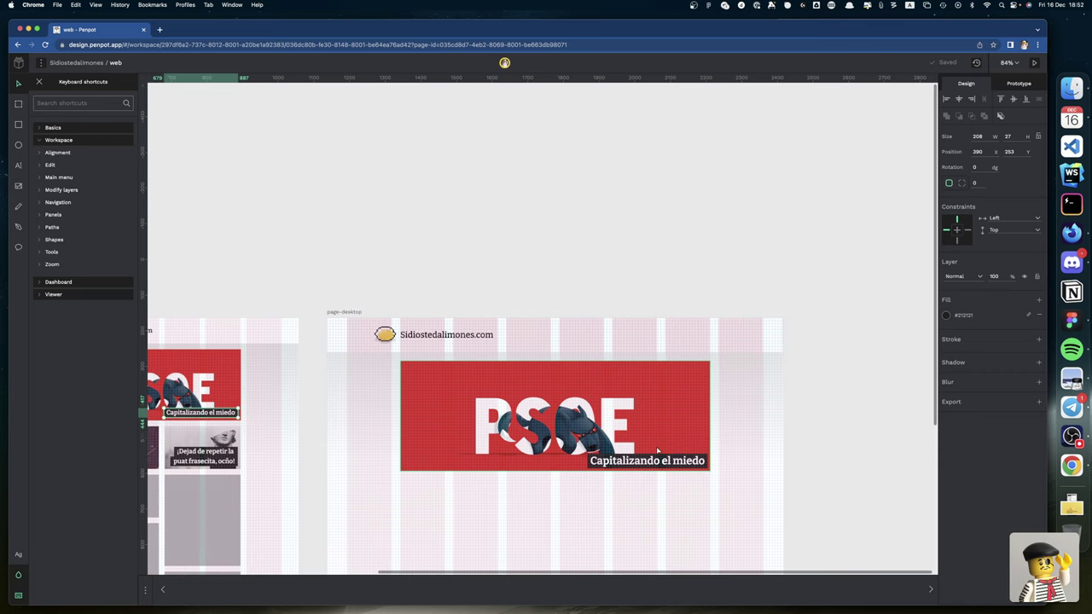
scroll(656, 450, right, 8)
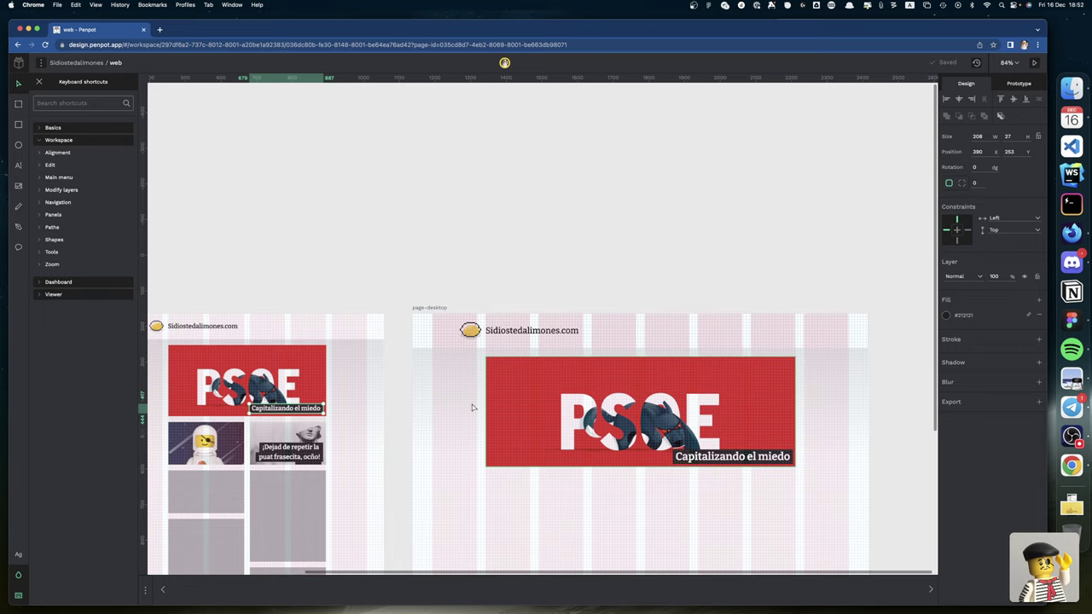
scroll(729, 468, right, 3)
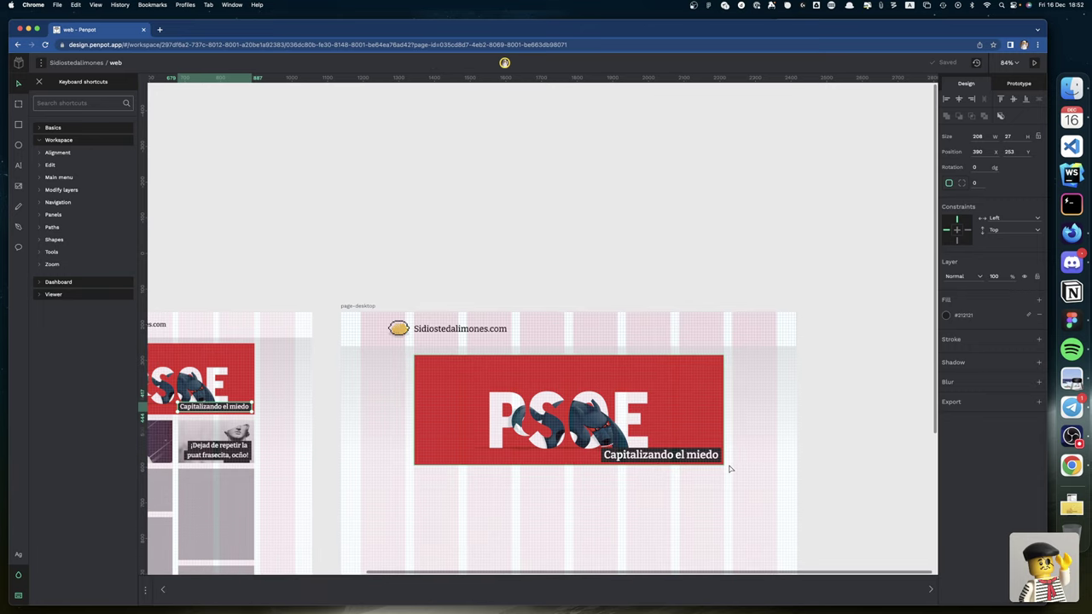
scroll(729, 468, up, 1)
scroll(729, 468, down, 1)
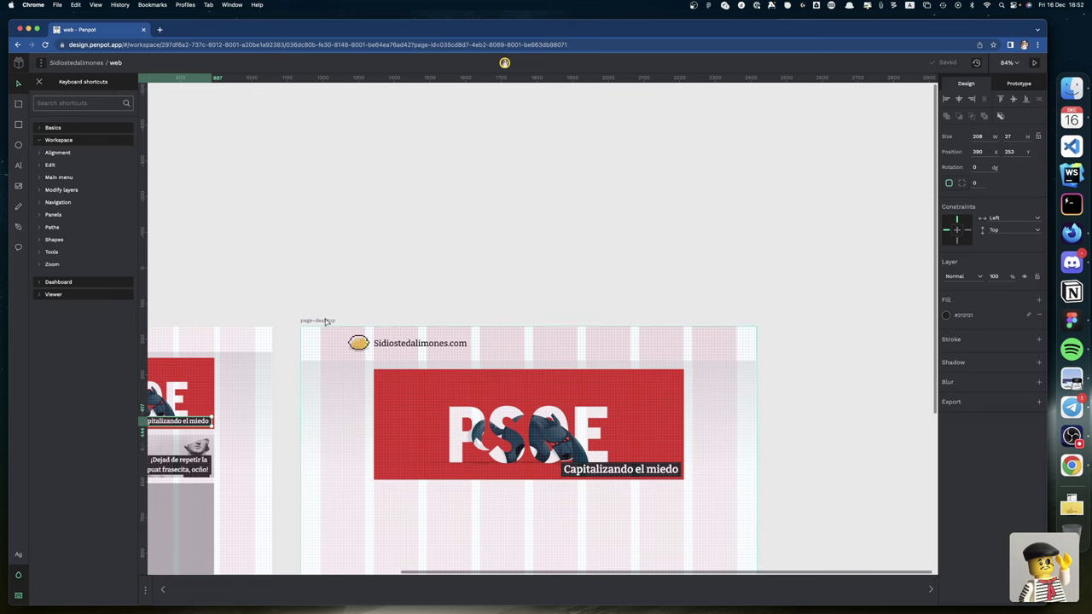
key(Escape)
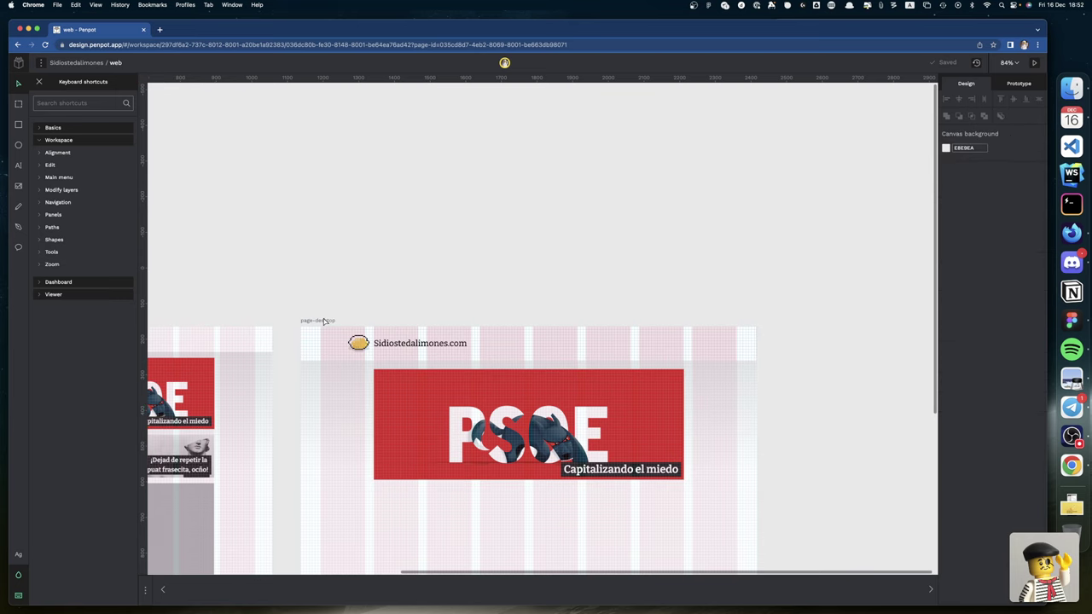
click(324, 321)
key(shift+2)
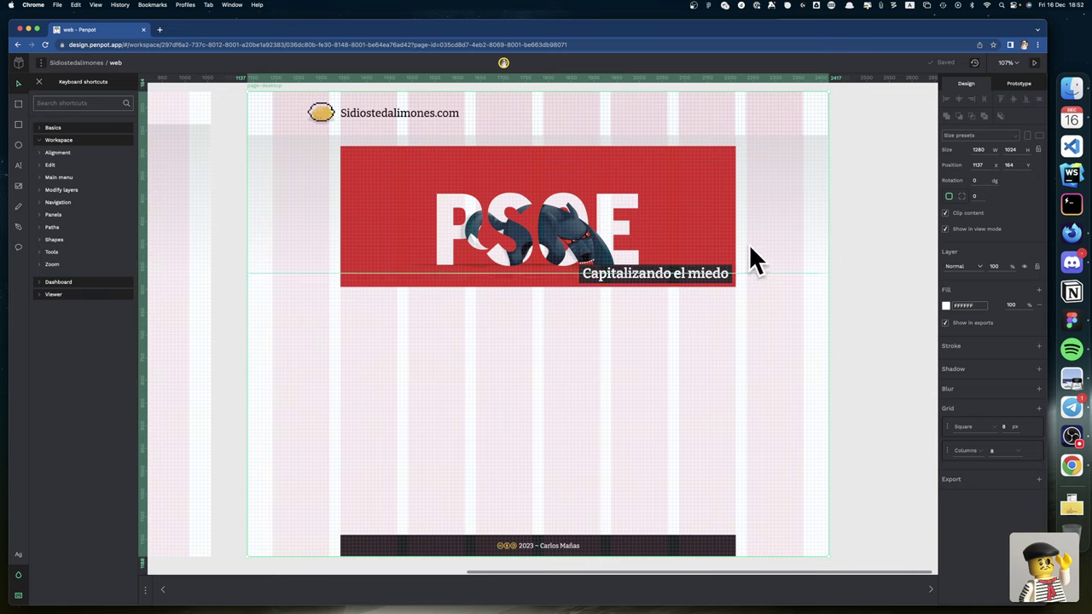
Step: Reduce the desktop banner caption's font size, trying values down to 24 and settling on 28
click(724, 273)
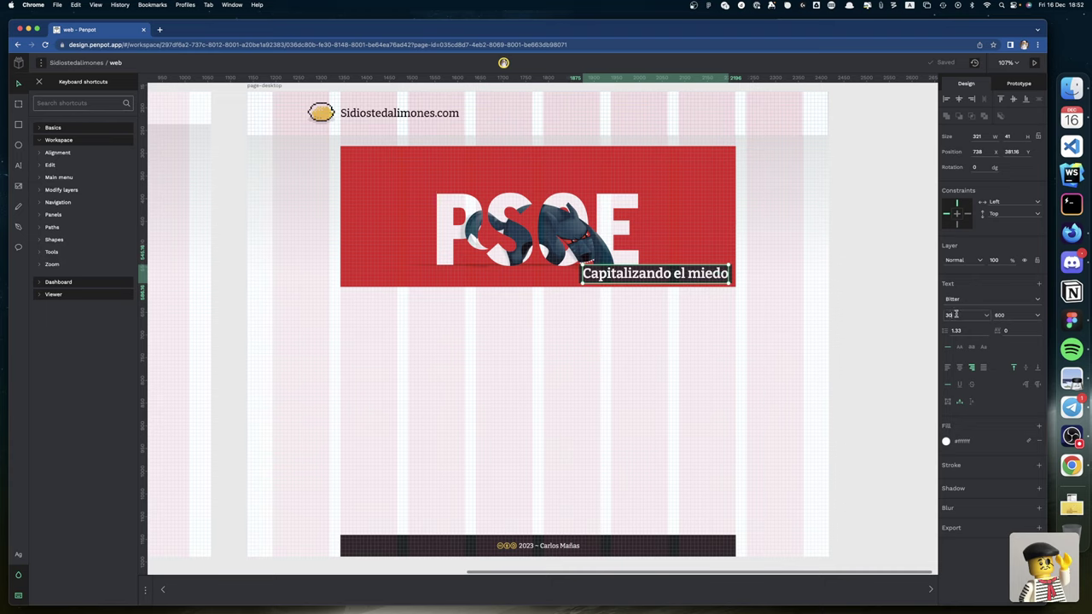
key(Down)
key(Down)
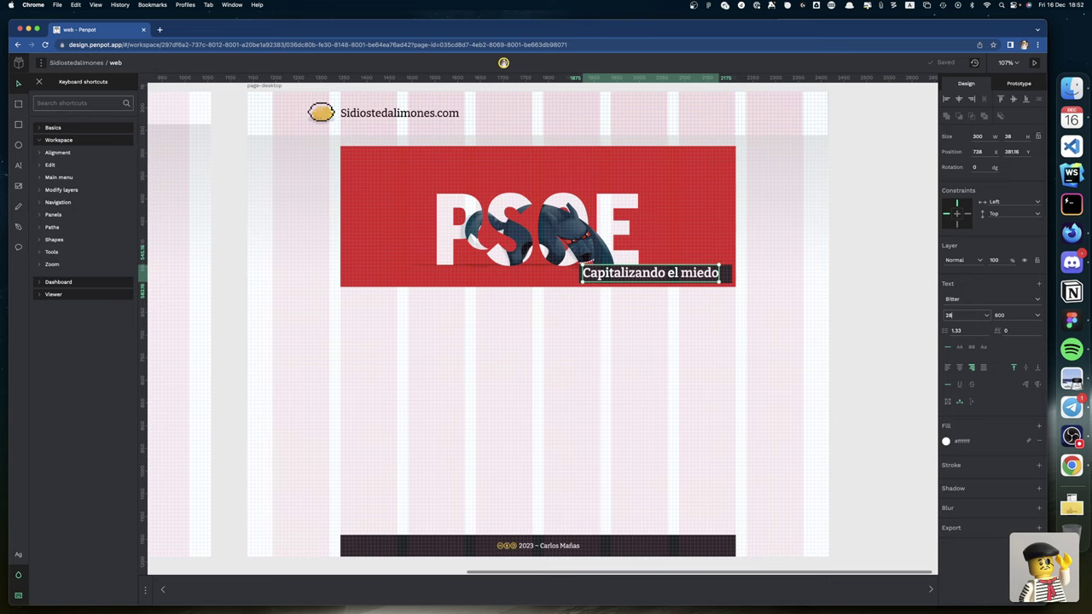
key(Down)
key(Down)
key(Down)
key(Down)
scroll(821, 307, left, 5)
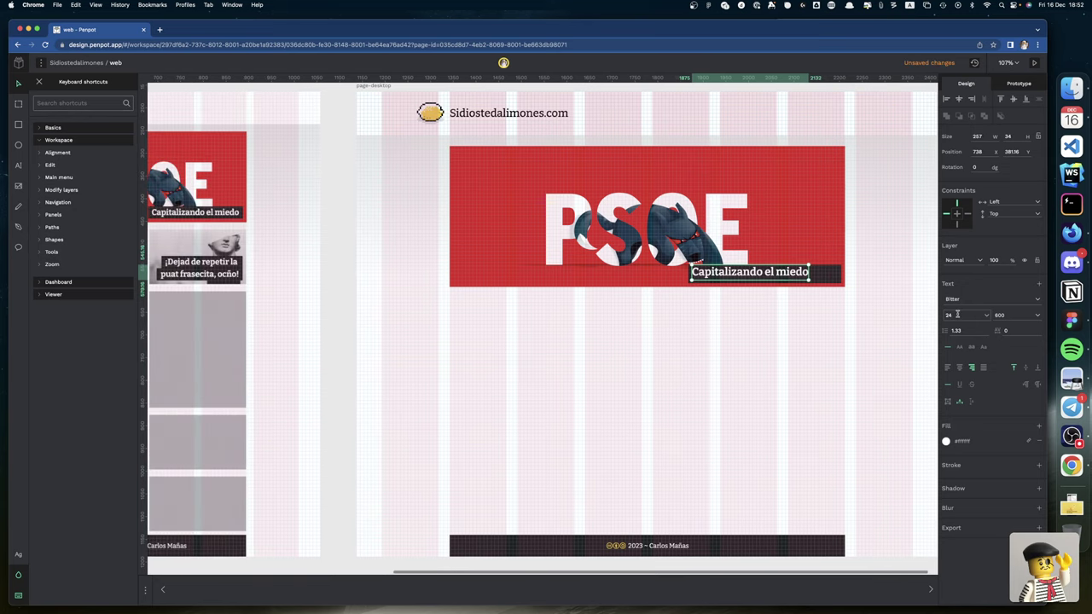
key(Up)
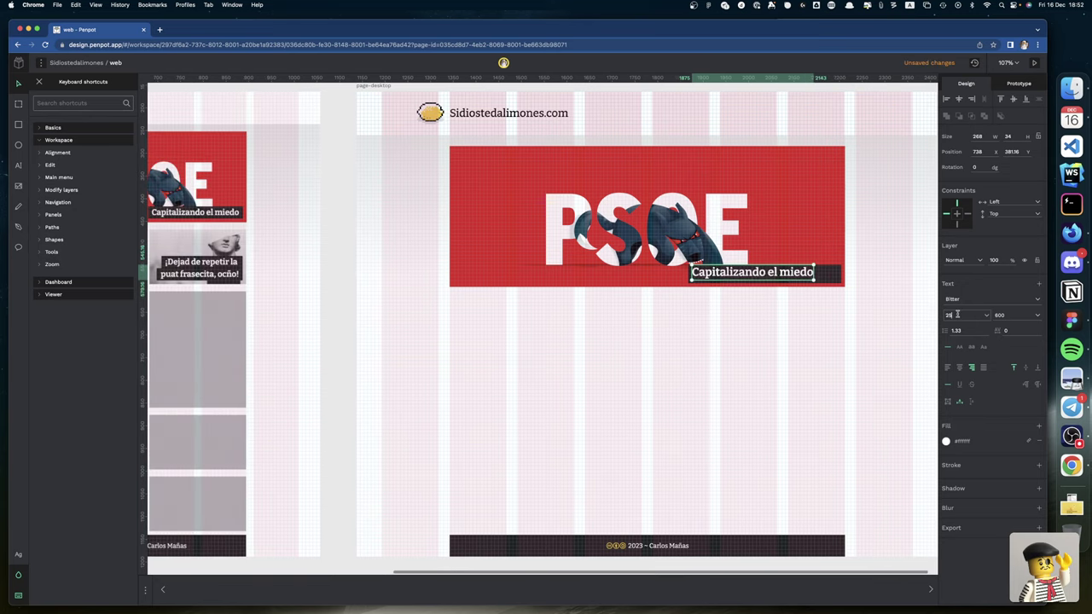
key(Up)
key(Up)
key(Up)
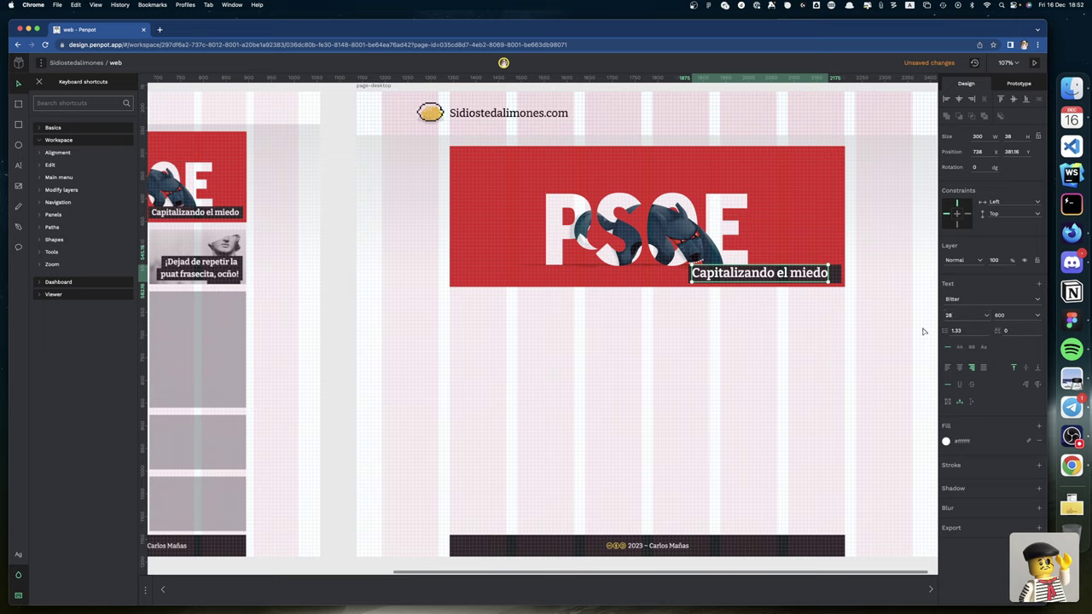
click(921, 329)
Step: Align the caption text with the right and bottom edges of the dark rectangle behind it
click(808, 273)
scroll(820, 270, down, 5)
scroll(820, 270, up, 10)
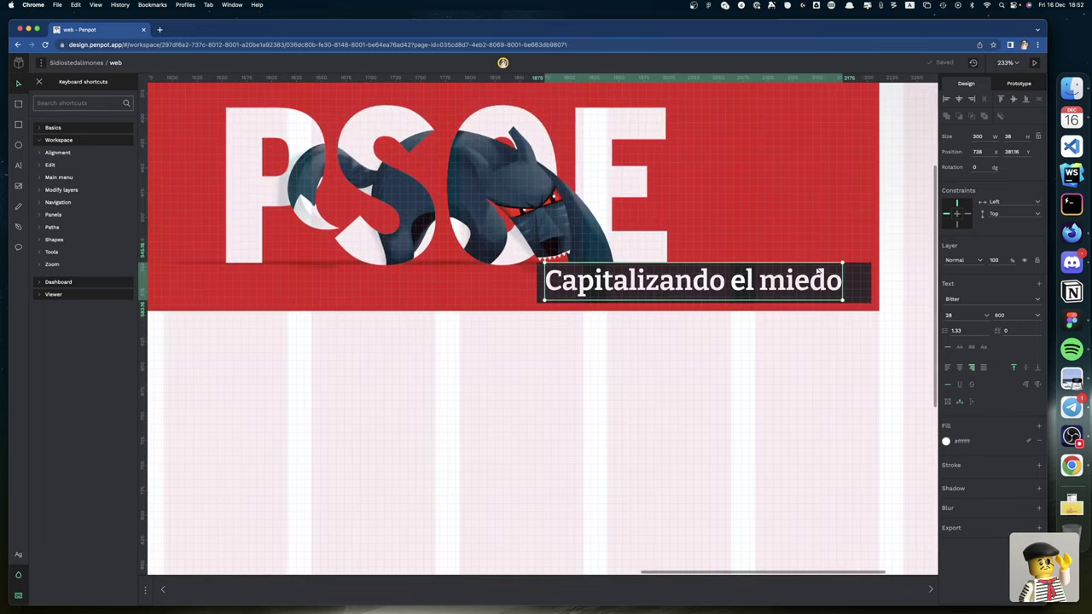
scroll(818, 271, up, 6)
scroll(840, 280, down, 3)
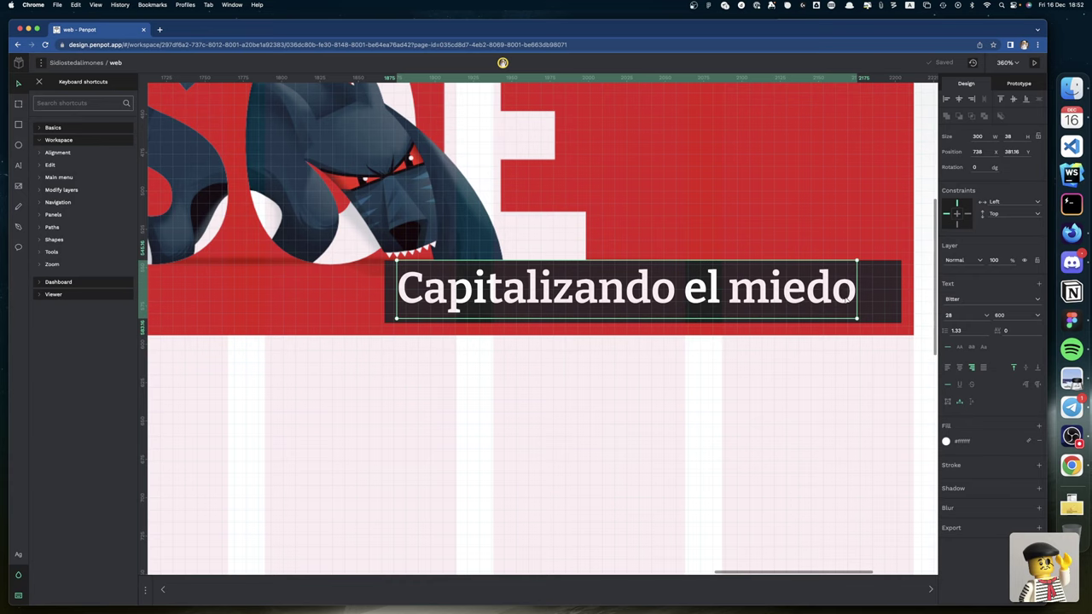
drag(841, 297, 900, 311)
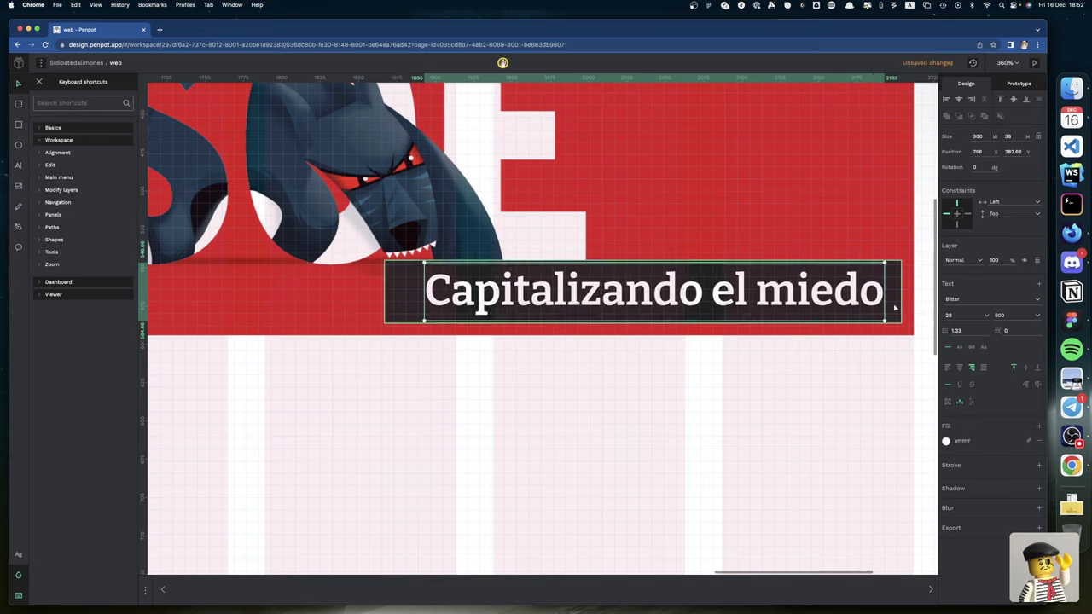
shift+click(894, 308)
click(970, 99)
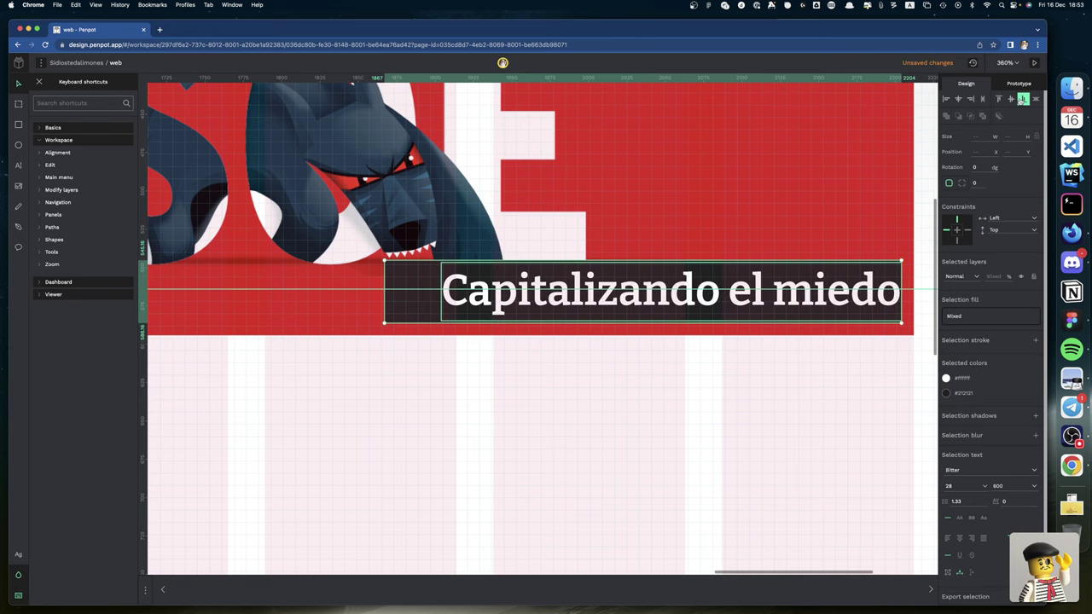
click(1023, 99)
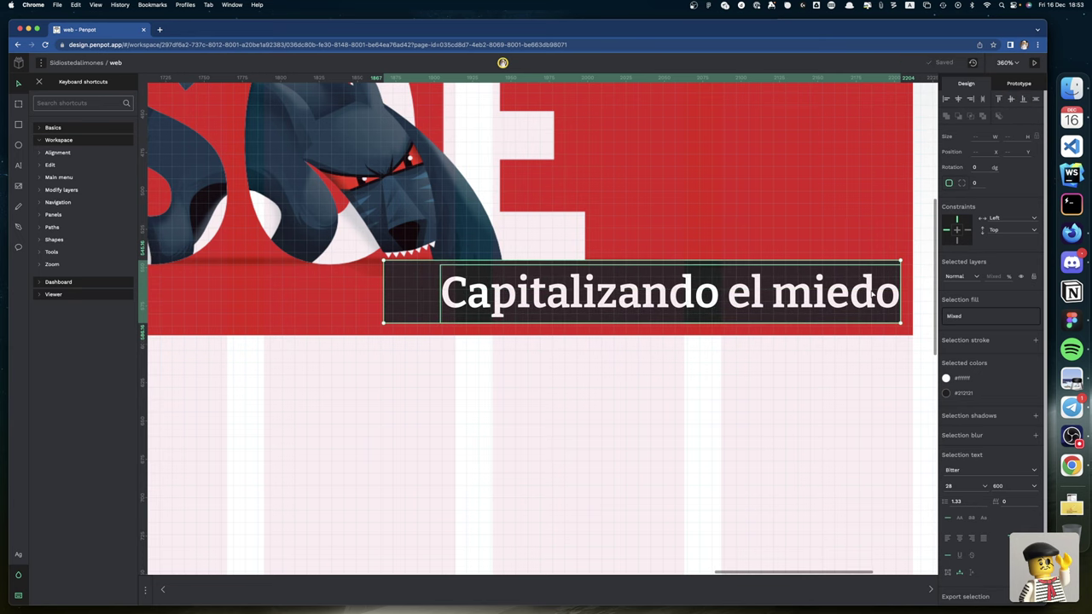
key(ctrl+z)
key(ctrl+shift+z)
key(Escape)
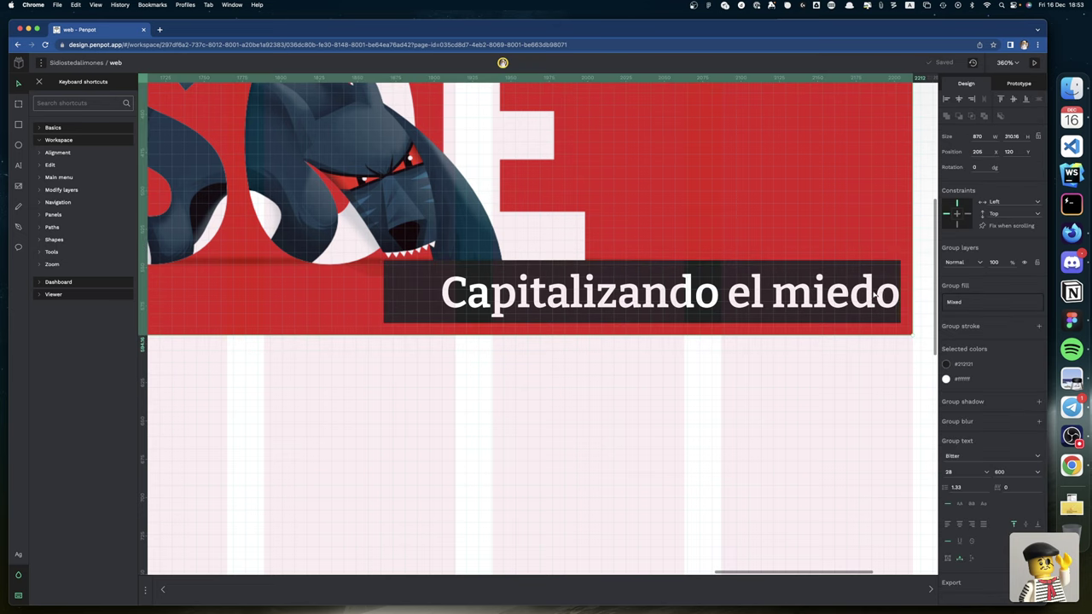
Step: Shift the caption text left to X 751 and pull the dark rectangle's left edge in to match, giving a width of 316
click(879, 295)
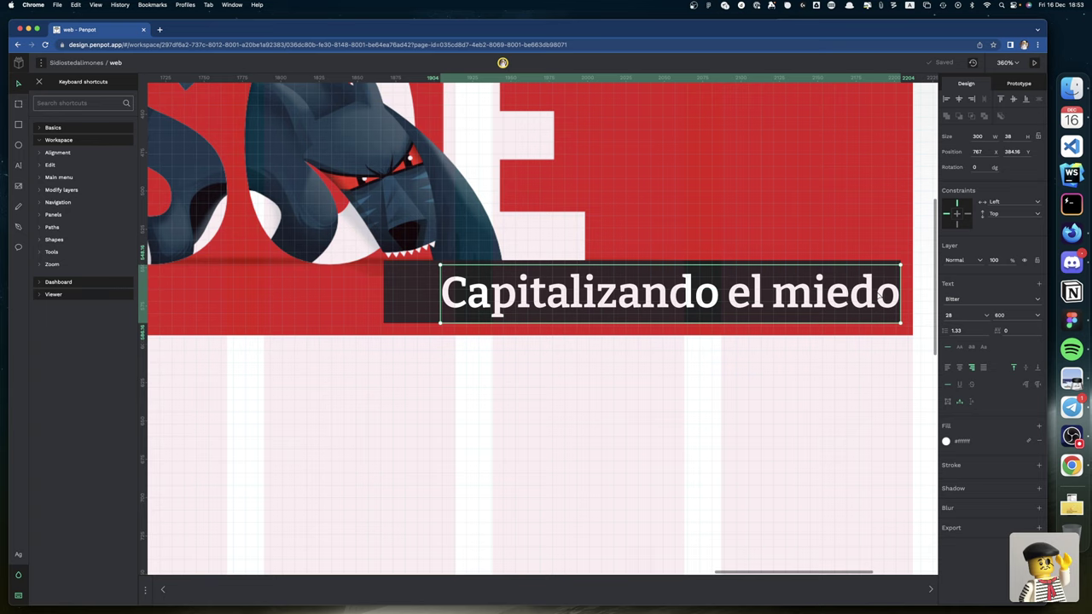
key(shift+Left)
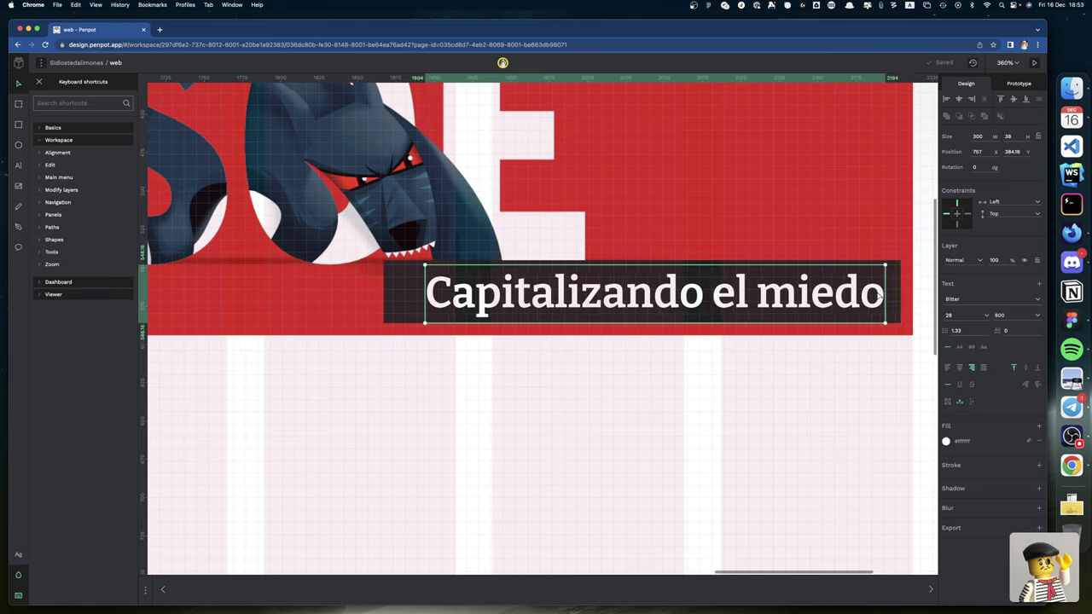
key(shift+Left)
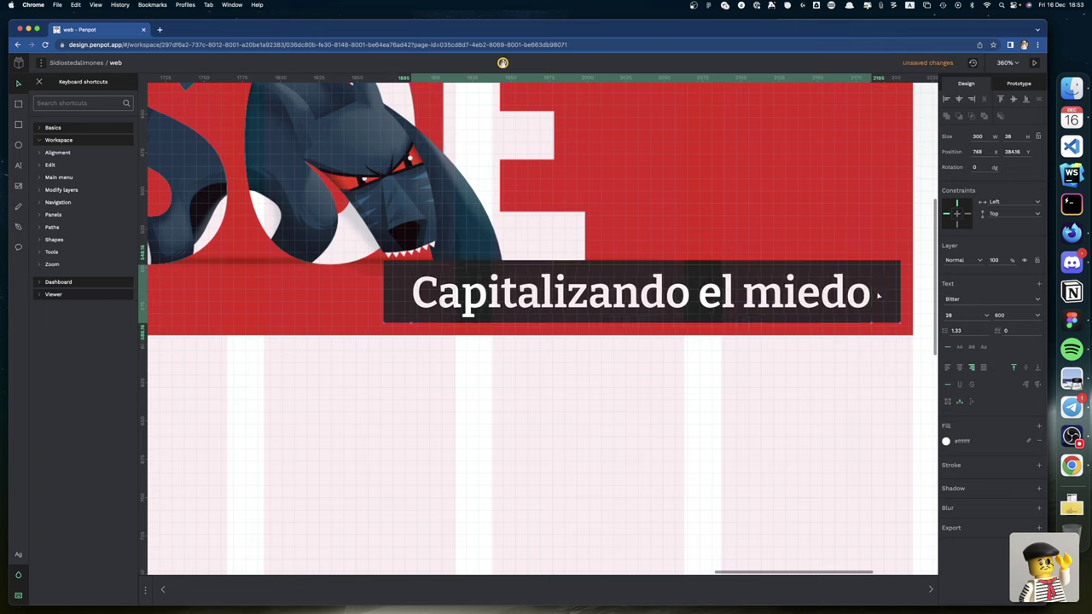
key(Right)
key(Right)
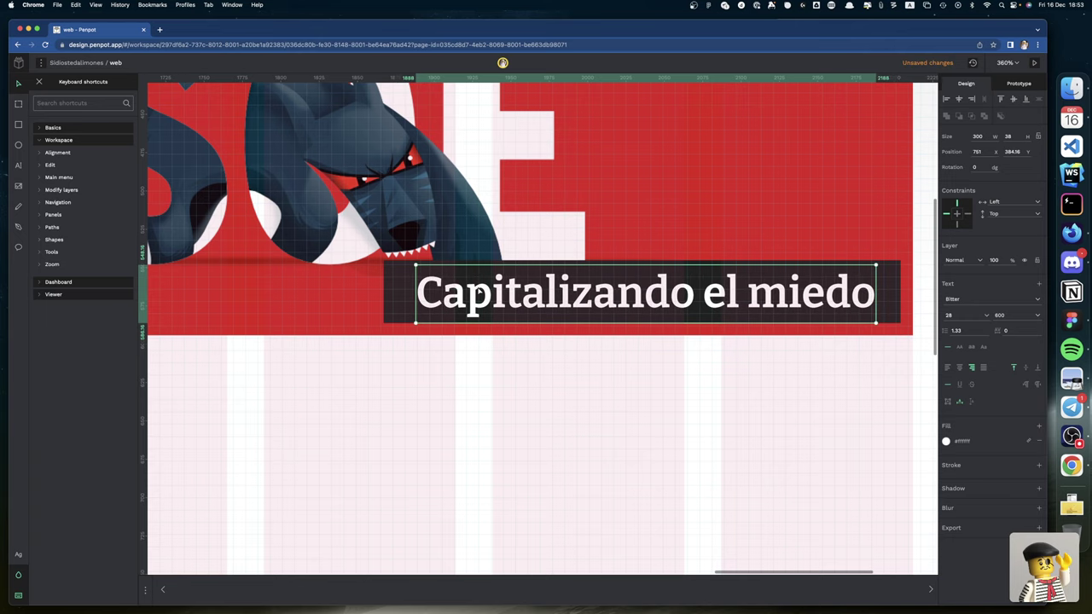
click(391, 293)
drag(382, 290, 414, 295)
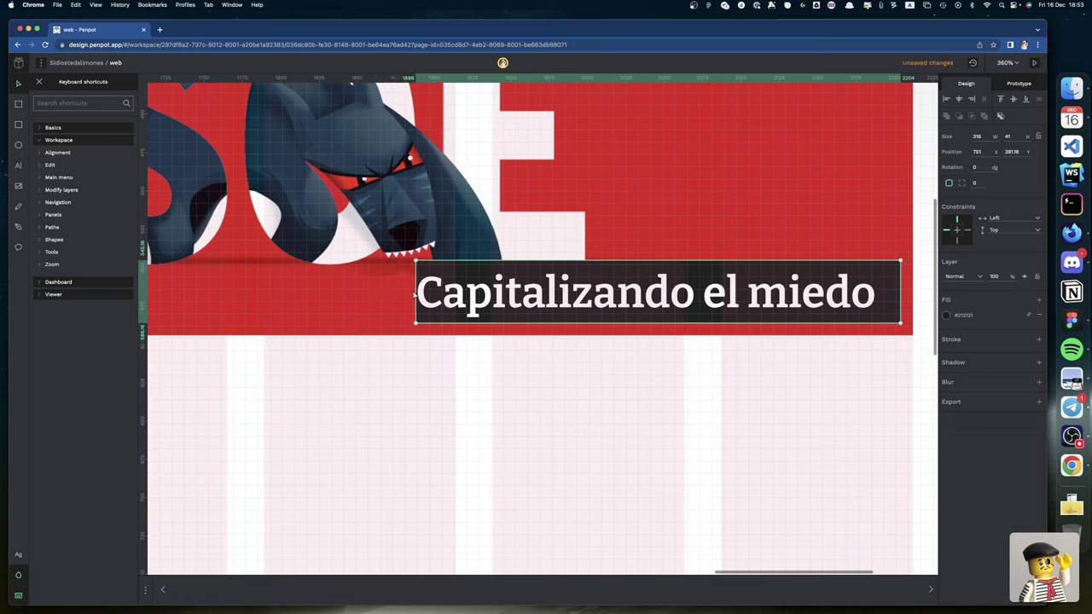
Step: Nudge the caption text right to X 759, leaving 8 px of the dark rectangle on each side
click(461, 304)
key(shift+Right)
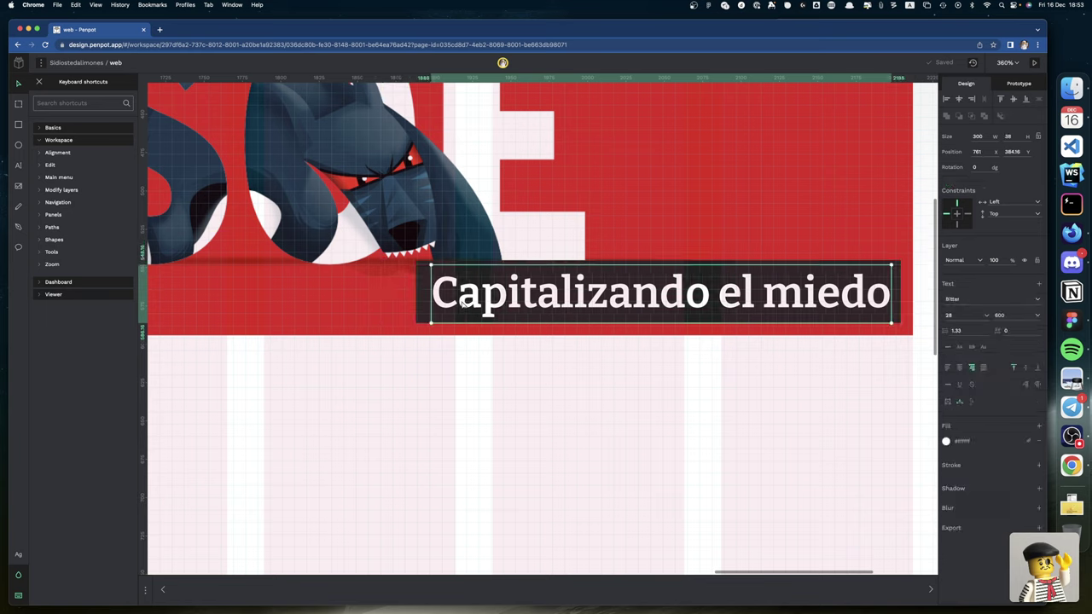
key(Left)
key(Left)
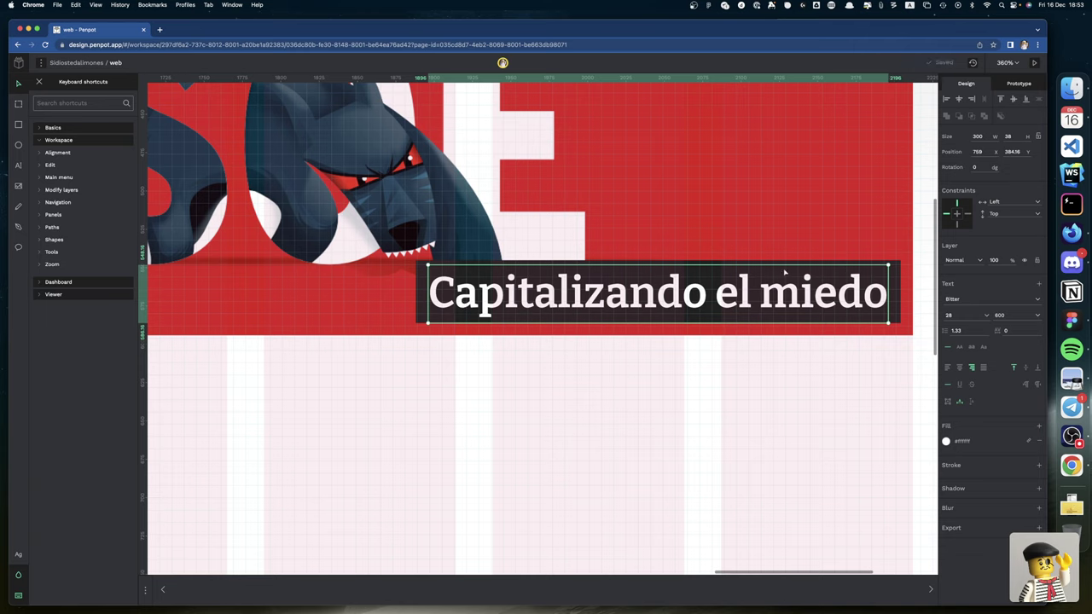
Step: Lower the dark rectangle's upper edge to the top of the caption text, giving a height of 38
click(869, 261)
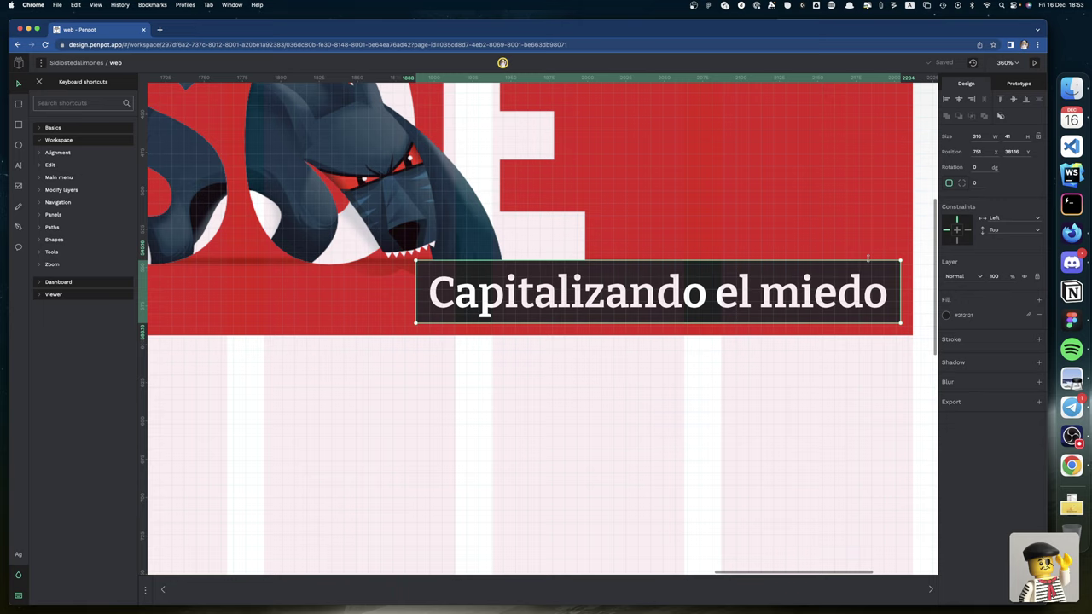
drag(868, 261, 858, 267)
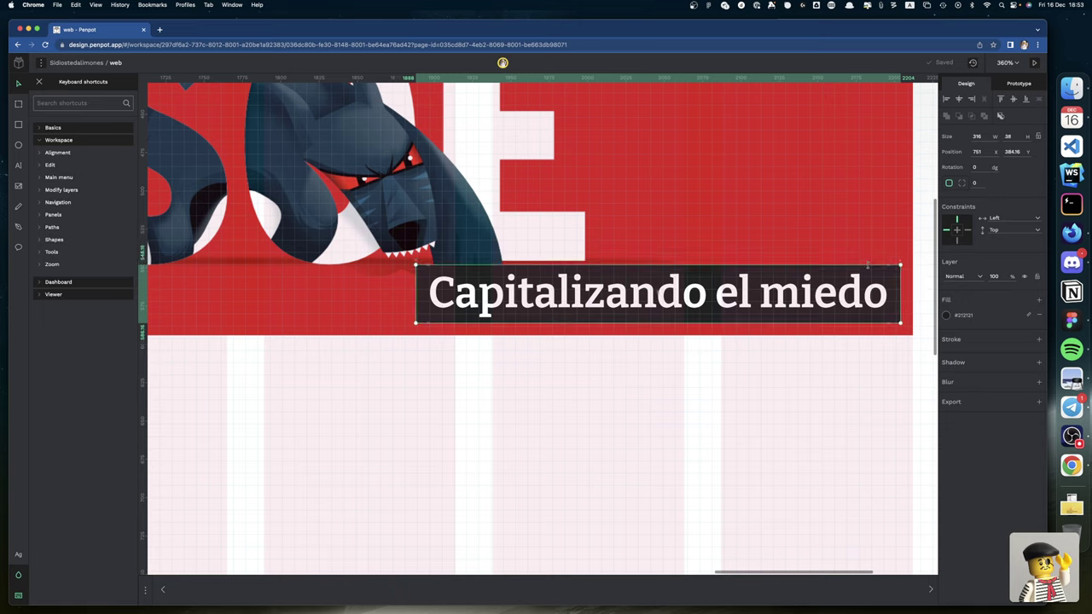
click(907, 418)
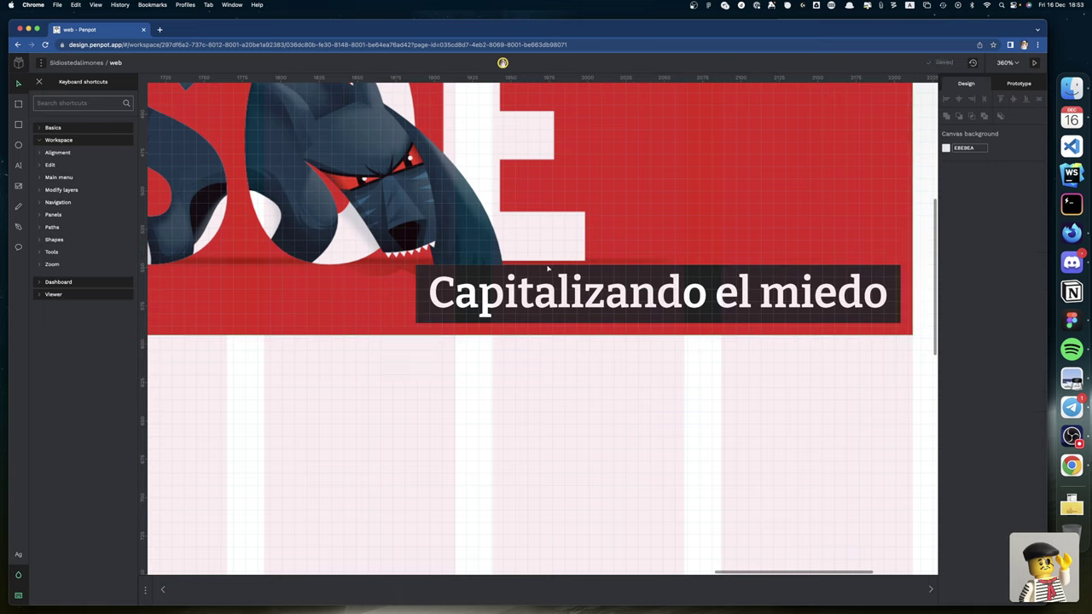
Step: Check the caption text's fit within its dark rectangle, and view the empty area below the desktop banner
click(587, 304)
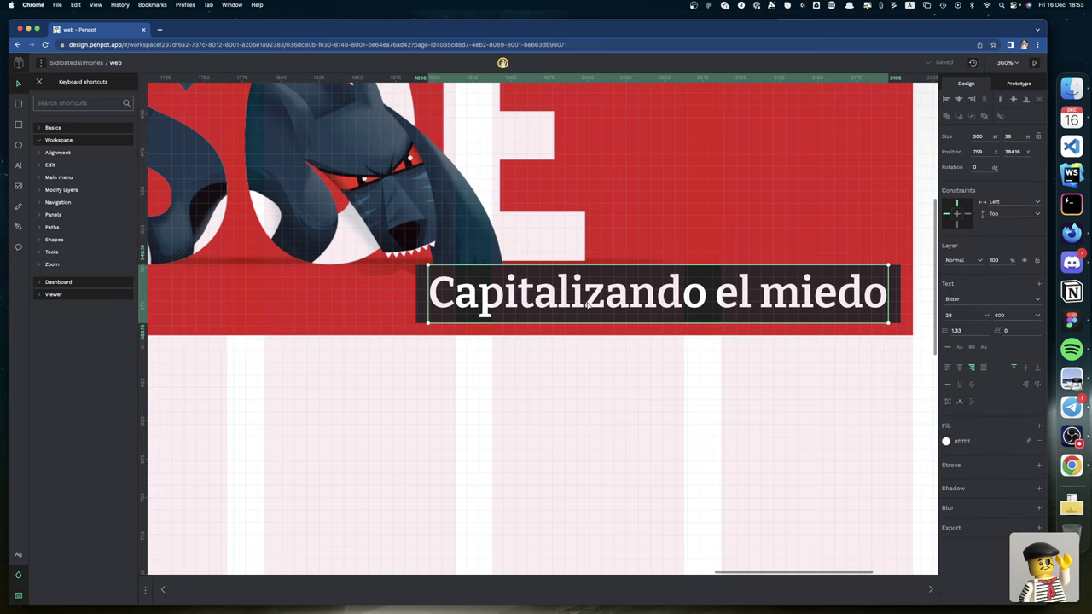
click(652, 400)
scroll(651, 400, down, 5)
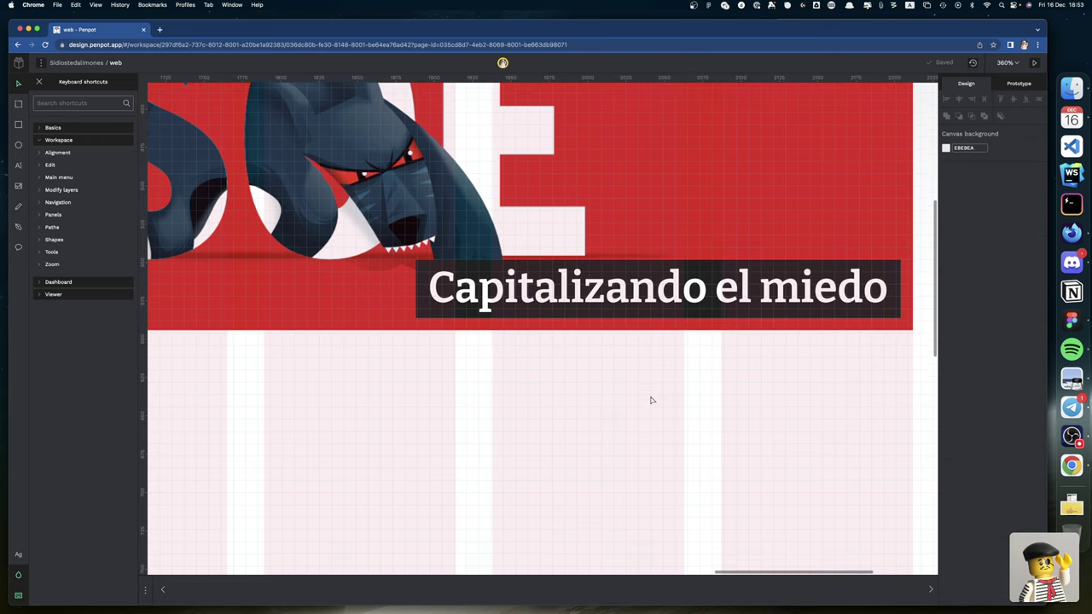
scroll(651, 400, left, 3)
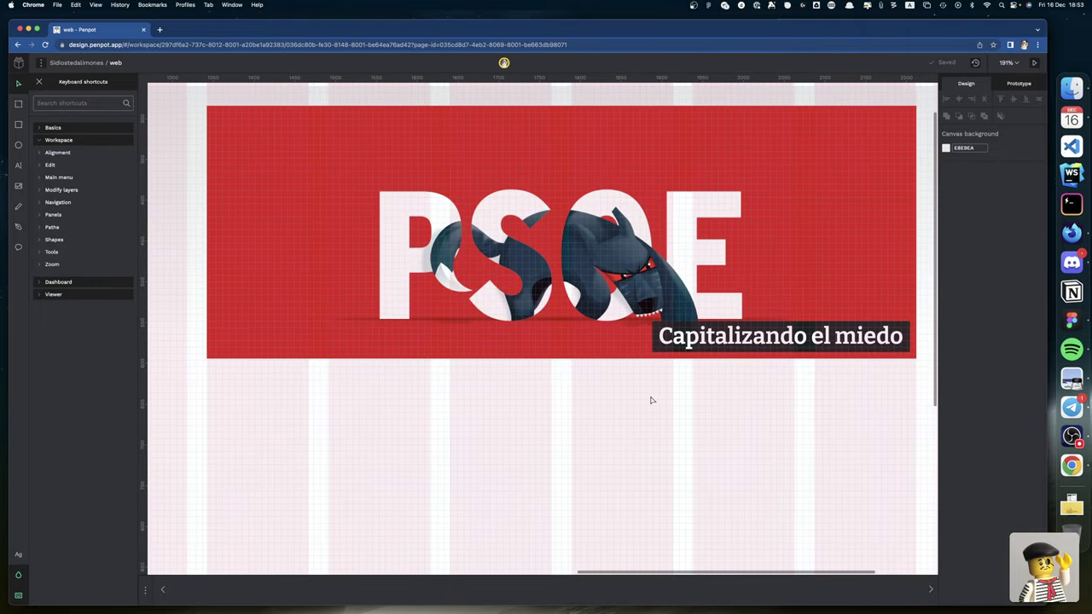
scroll(651, 399, down, 1)
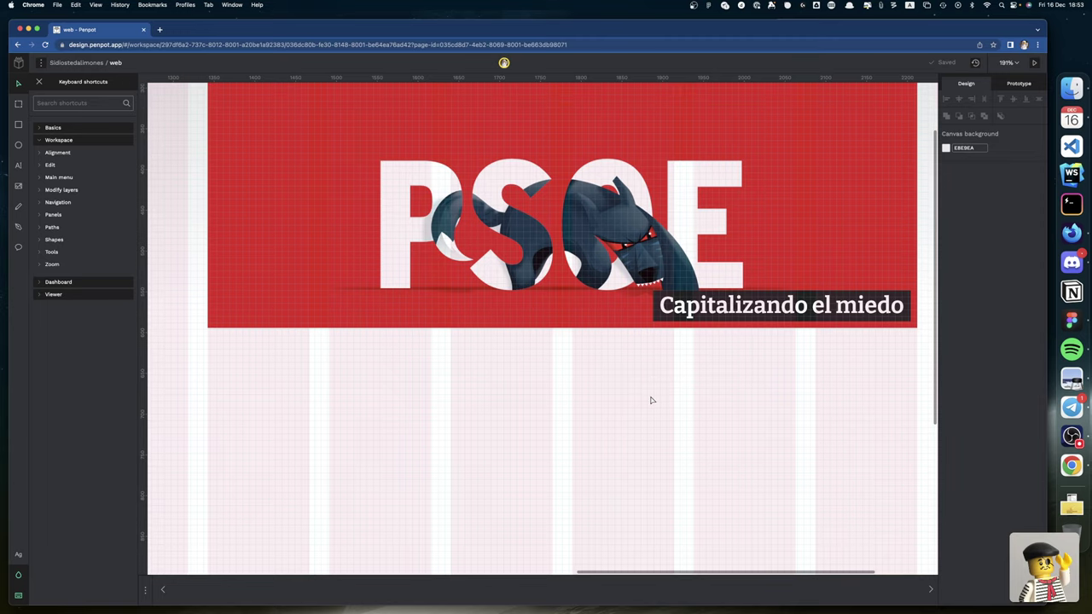
scroll(651, 400, down, 2)
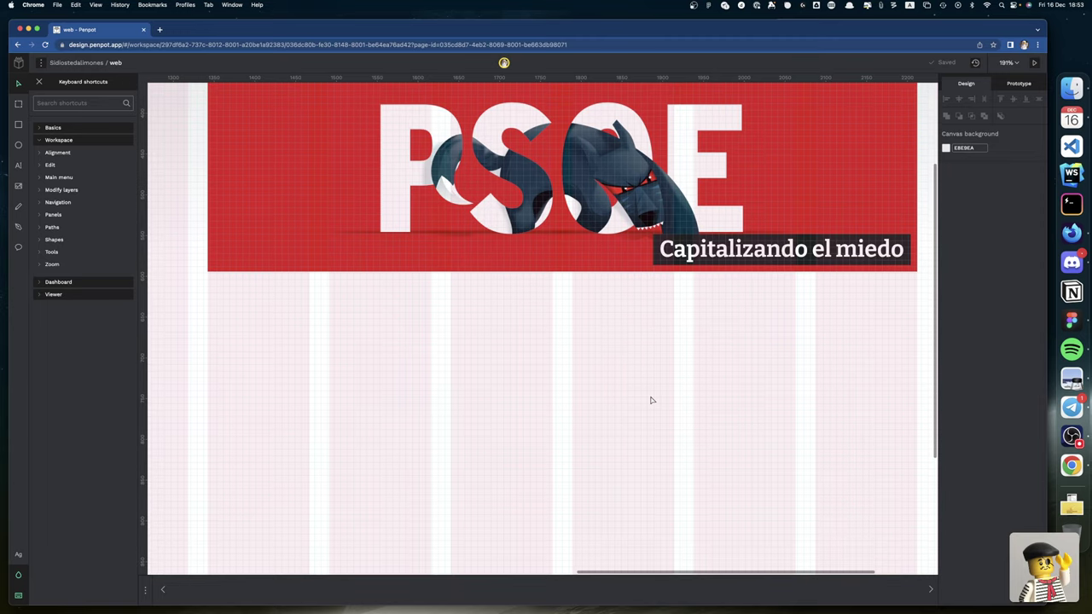
Step: Copy the six grey placeholder rectangles from the tablet page and paste them into the page-desktop board
scroll(651, 400, down, 10)
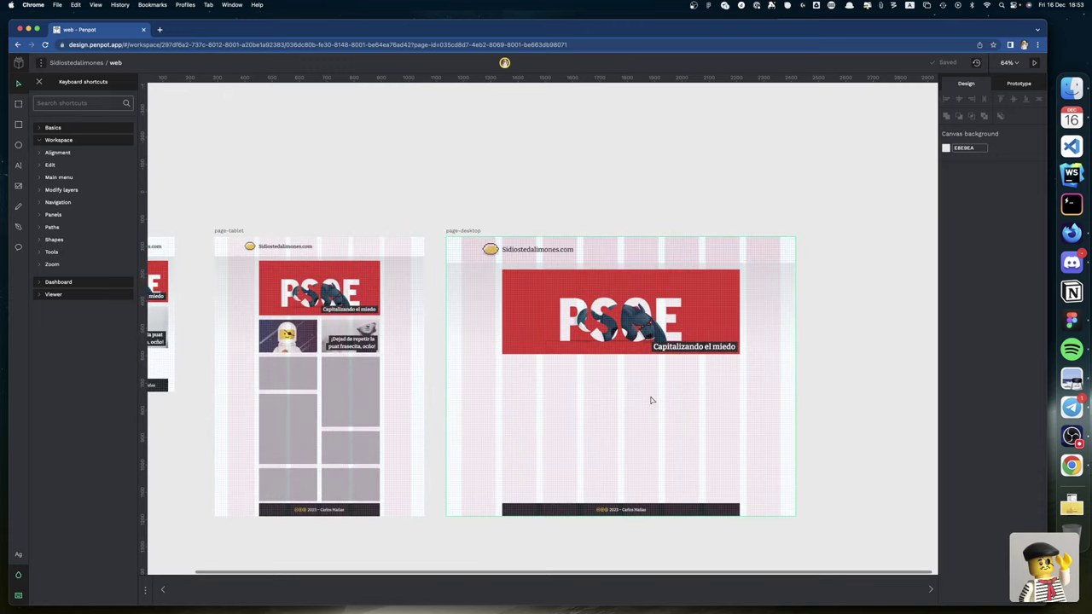
click(311, 375)
scroll(311, 375, left, 1)
shift+click(345, 375)
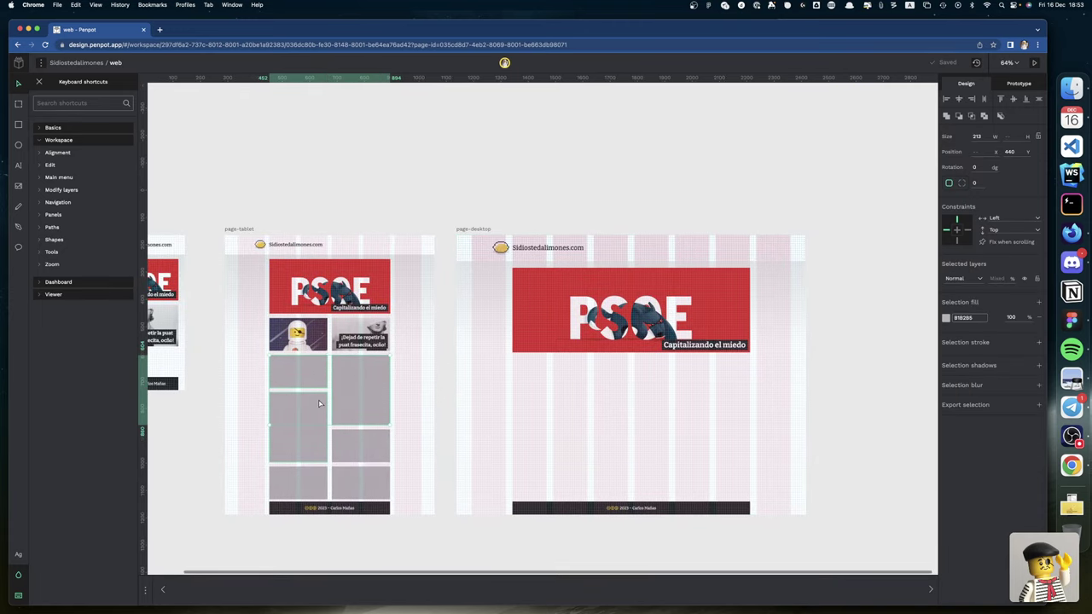
shift+click(362, 447)
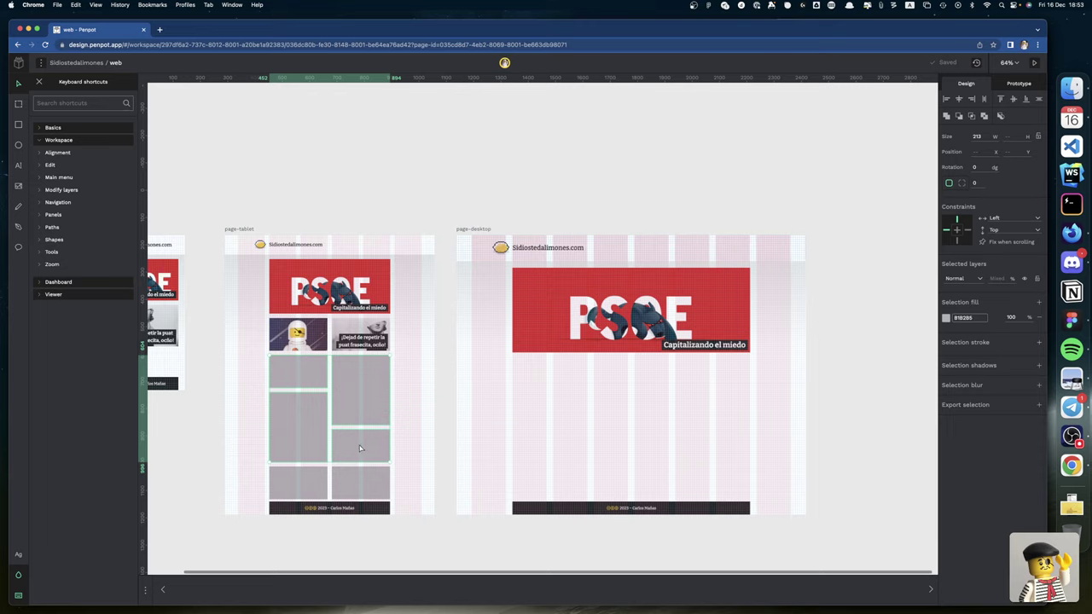
shift+click(298, 488)
click(497, 436)
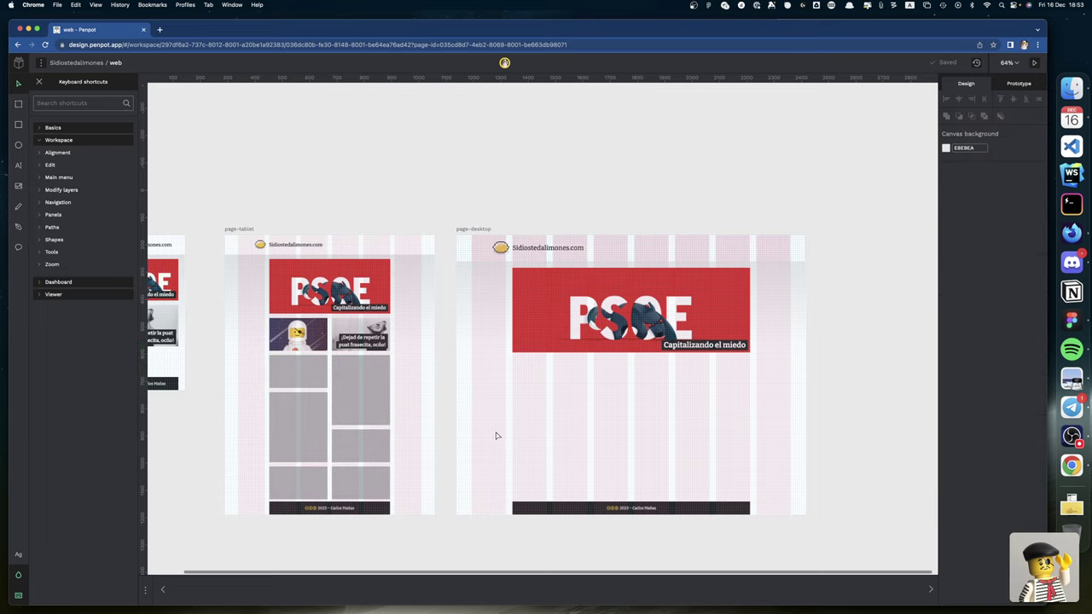
click(474, 229)
key(ctrl+v)
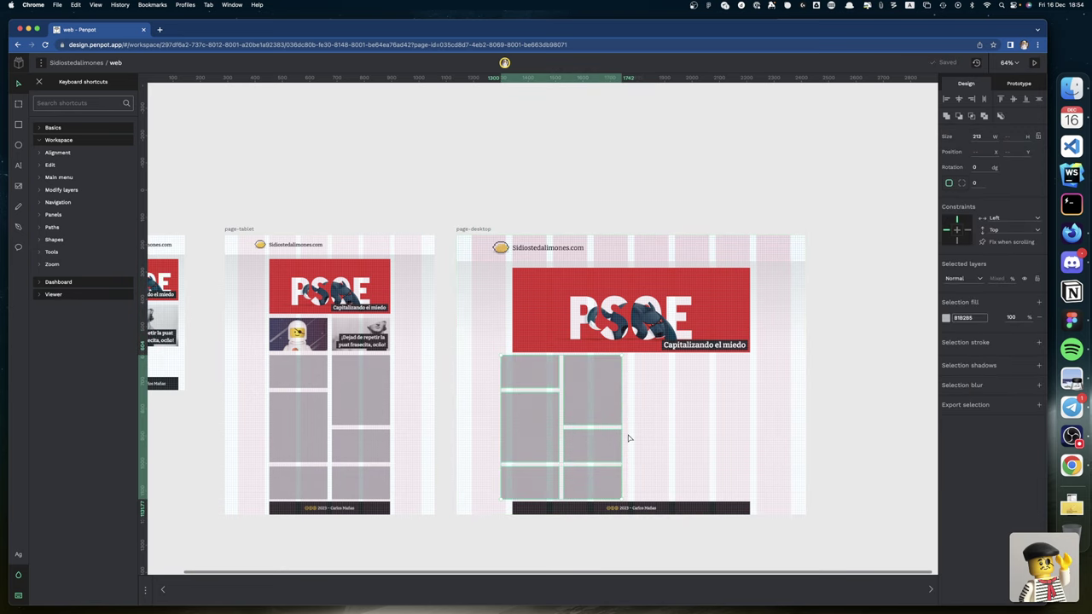
Step: Switch to the Figma reference and inspect the sizes of the image tiles under the PSOE banner in the desktop and mini-desktop frames
scroll(629, 438, right, 3)
scroll(629, 439, right, 2)
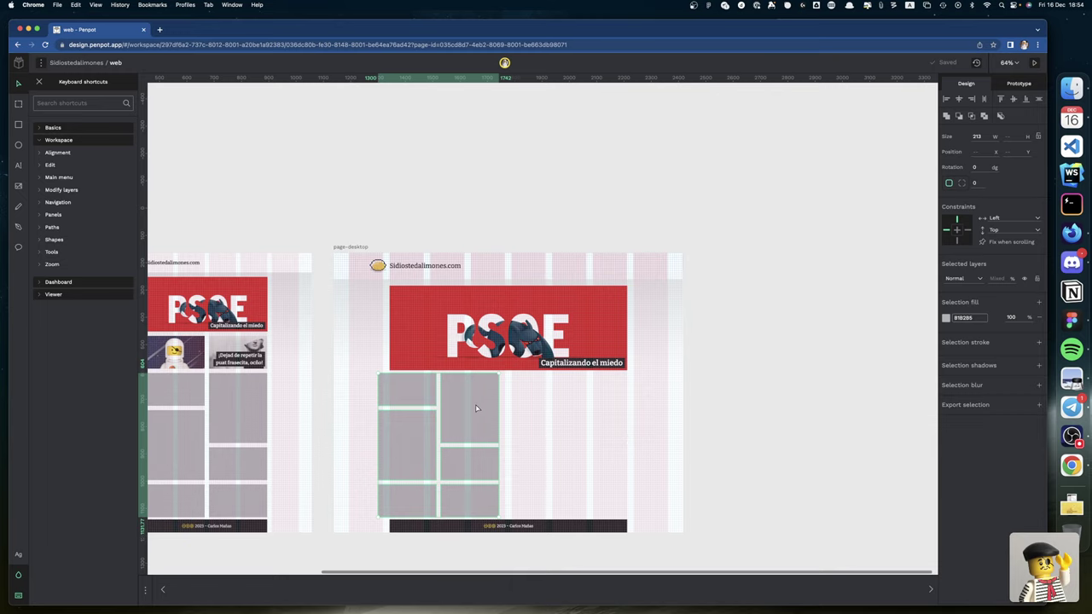
scroll(477, 410, right, 1)
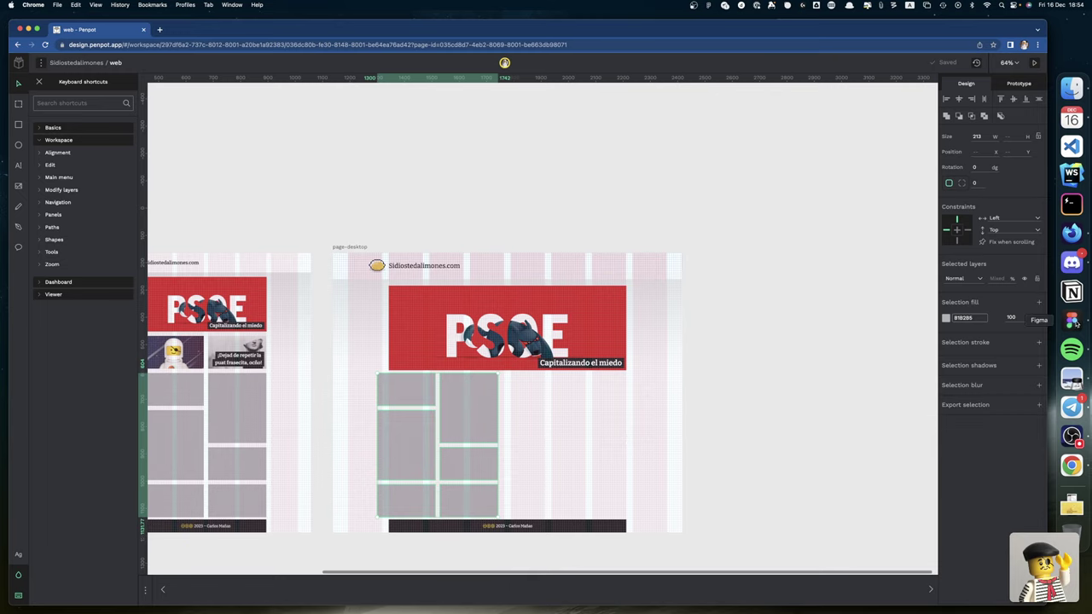
key(super+Tab)
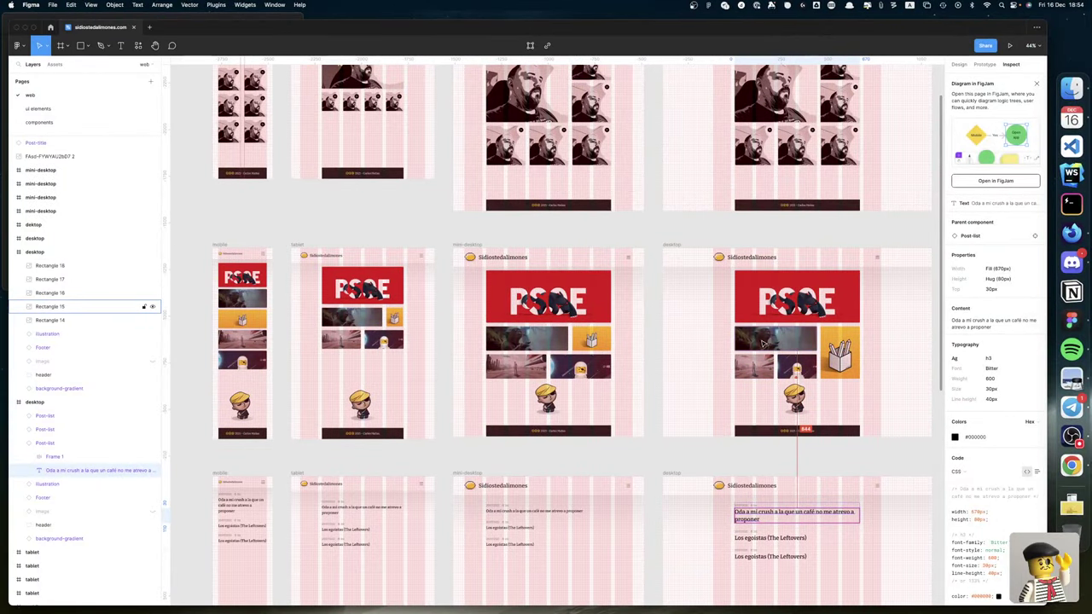
click(760, 341)
click(755, 366)
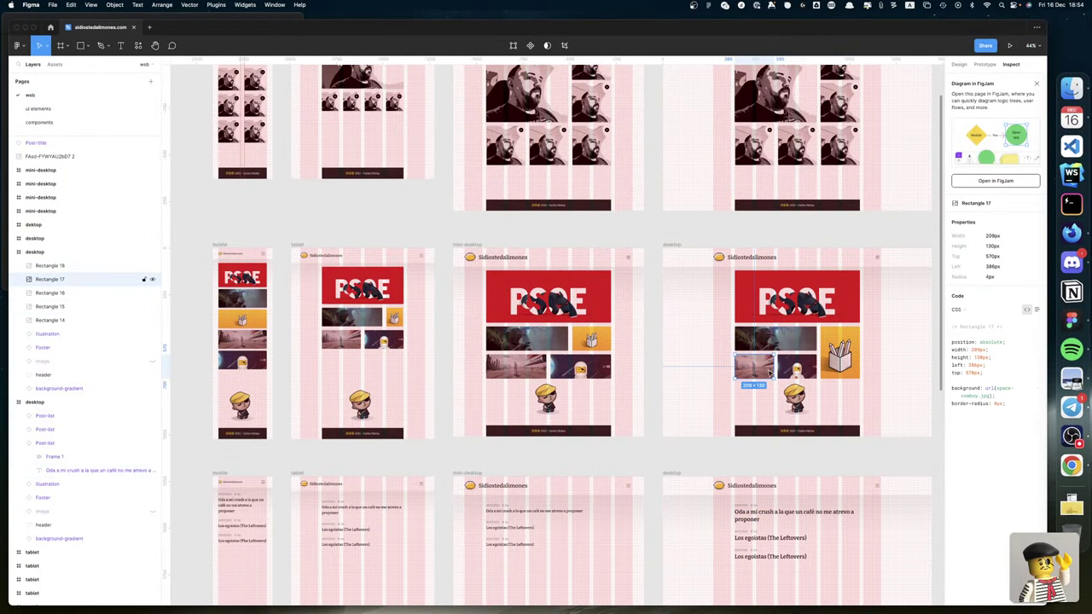
click(793, 367)
scroll(793, 366, left, 1)
scroll(793, 372, left, 2)
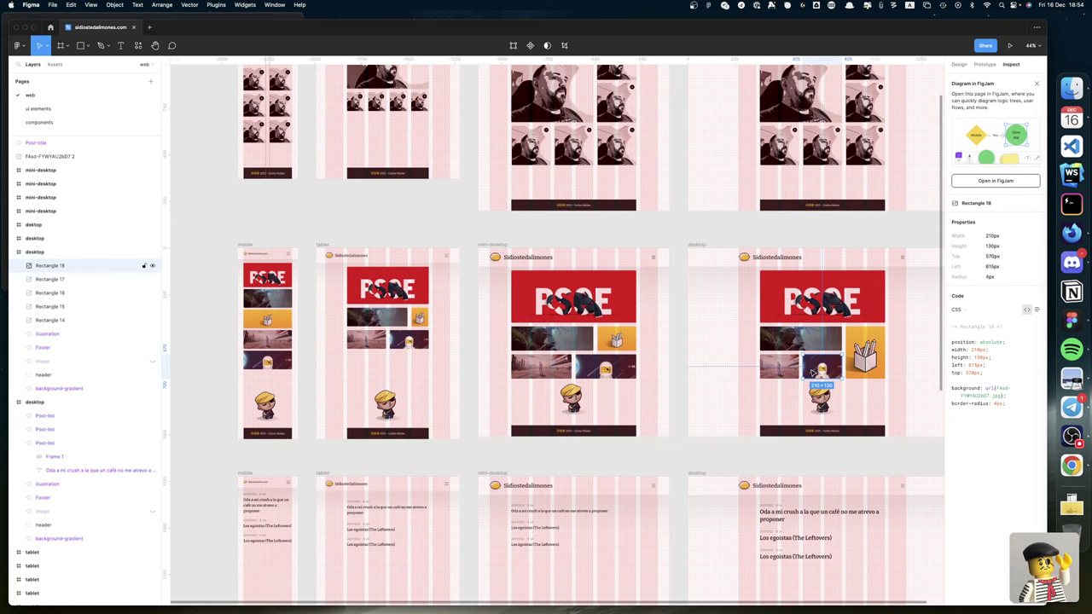
click(594, 368)
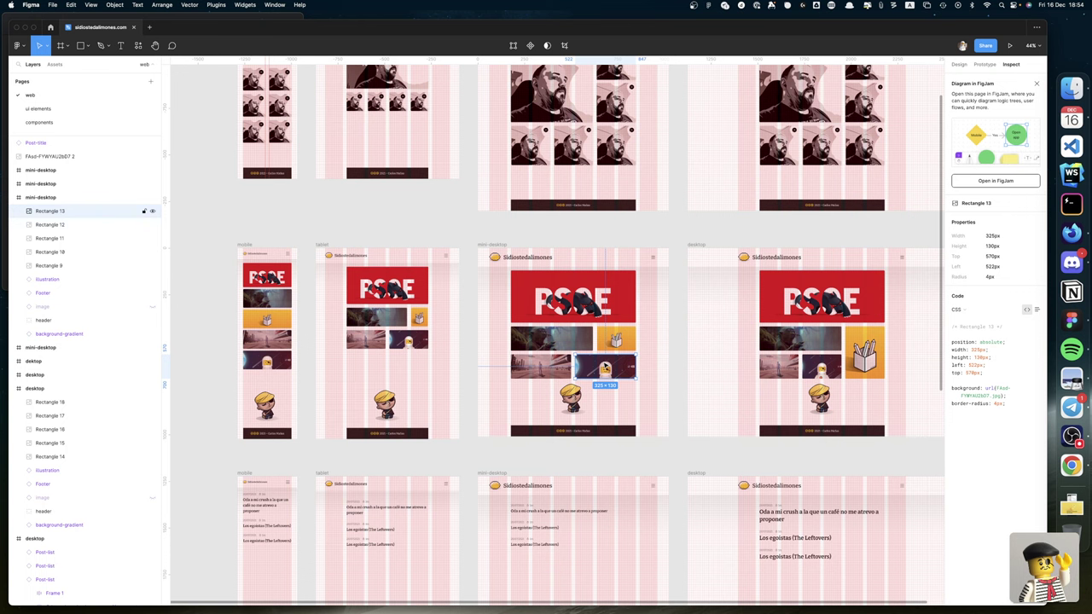
key(ctrl+Right)
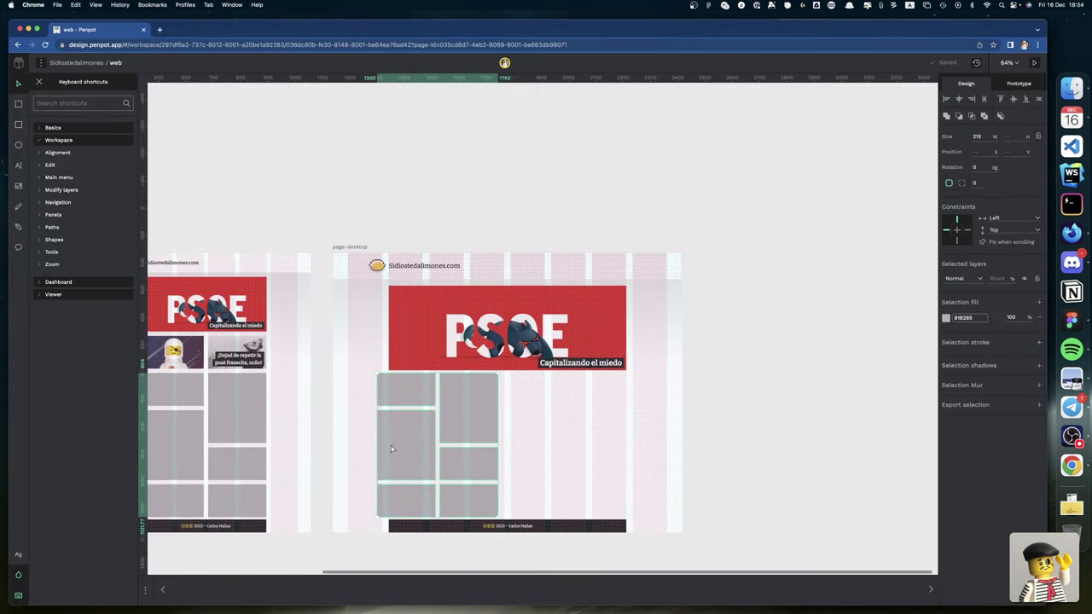
Step: Move the upper tall rectangle to about X 798, Y 457, and put the top small one at X 205.32, Y 455.61, stretched to 570.68 wide
click(552, 402)
click(416, 389)
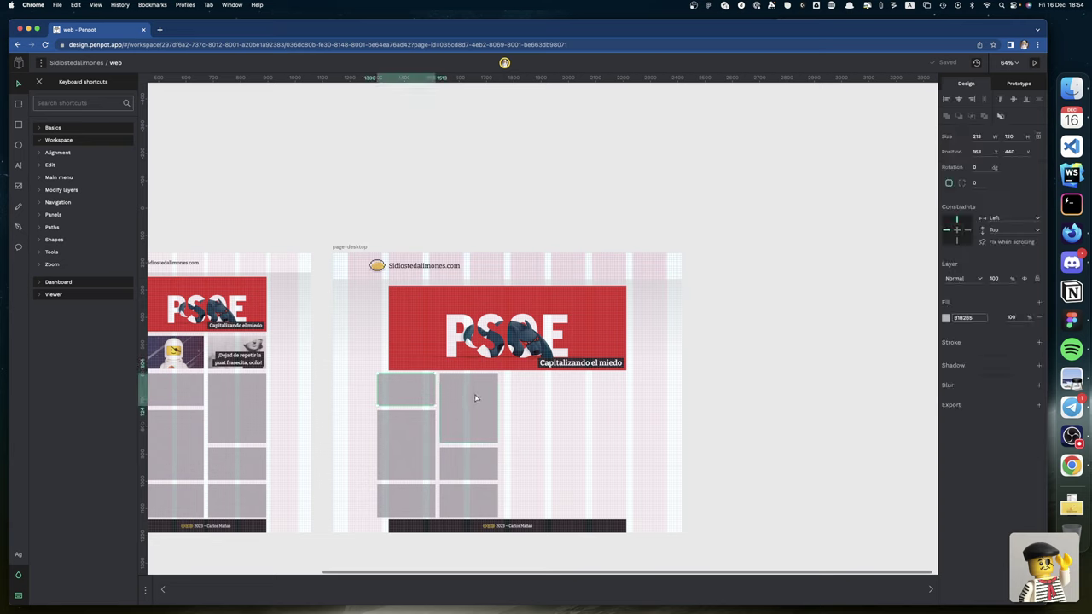
drag(469, 398, 578, 420)
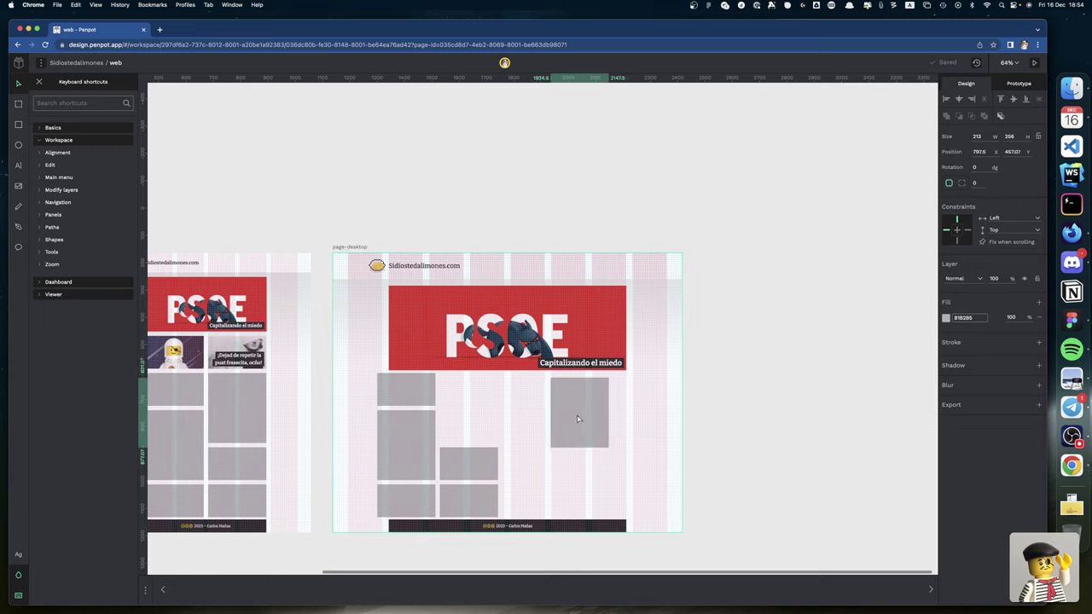
drag(421, 393, 542, 402)
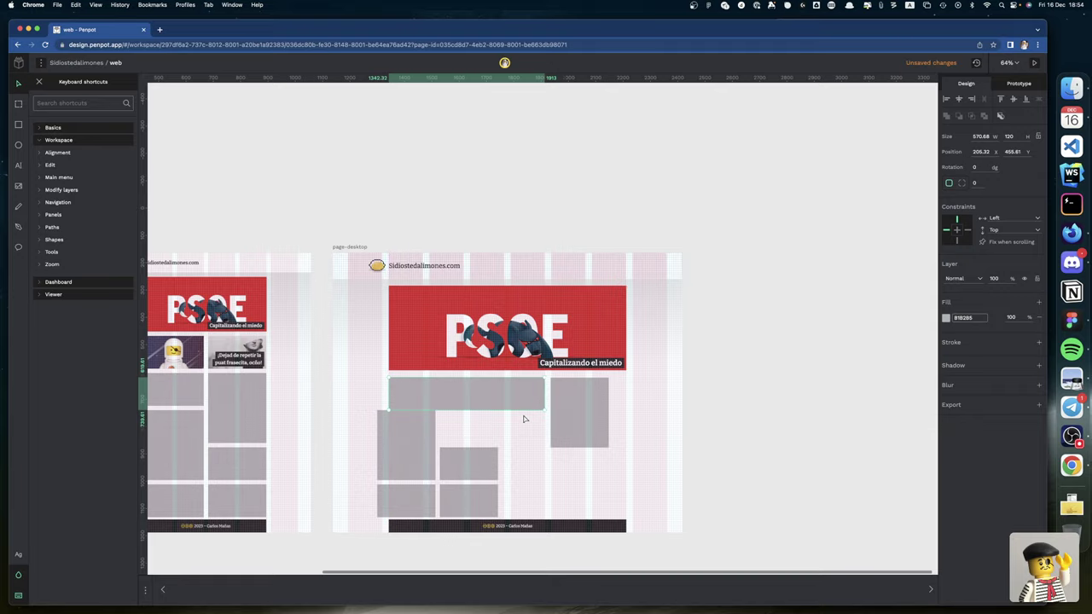
Step: Recheck the Figma layout and move the remaining tall grey rectangle under the wide one, to about X 209, Y 596
key(ctrl+Right)
key(ctrl+Left)
key(ctrl+Left)
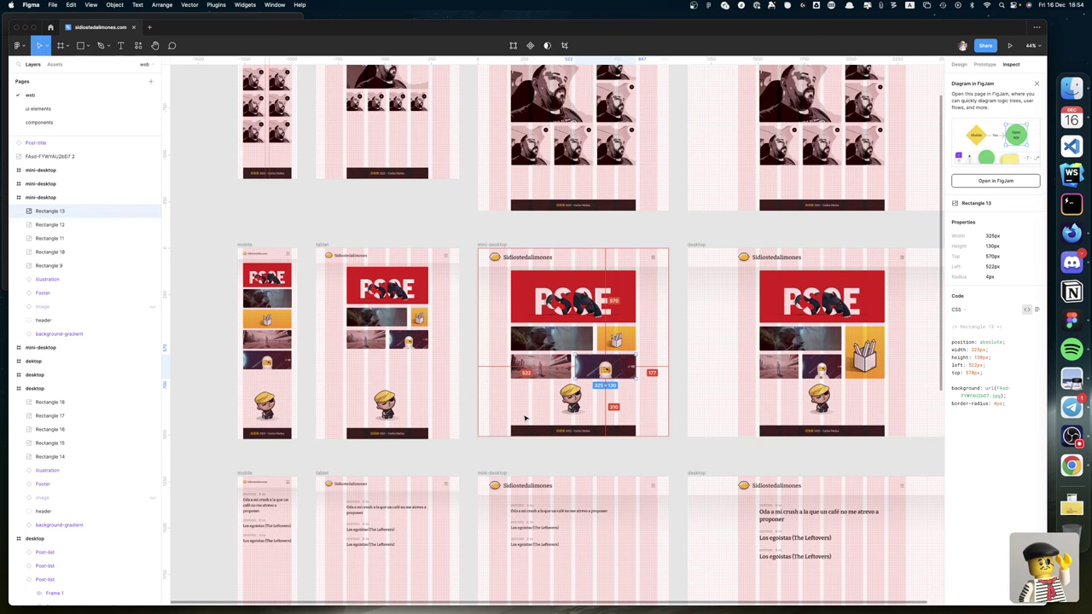
key(ctrl+Right)
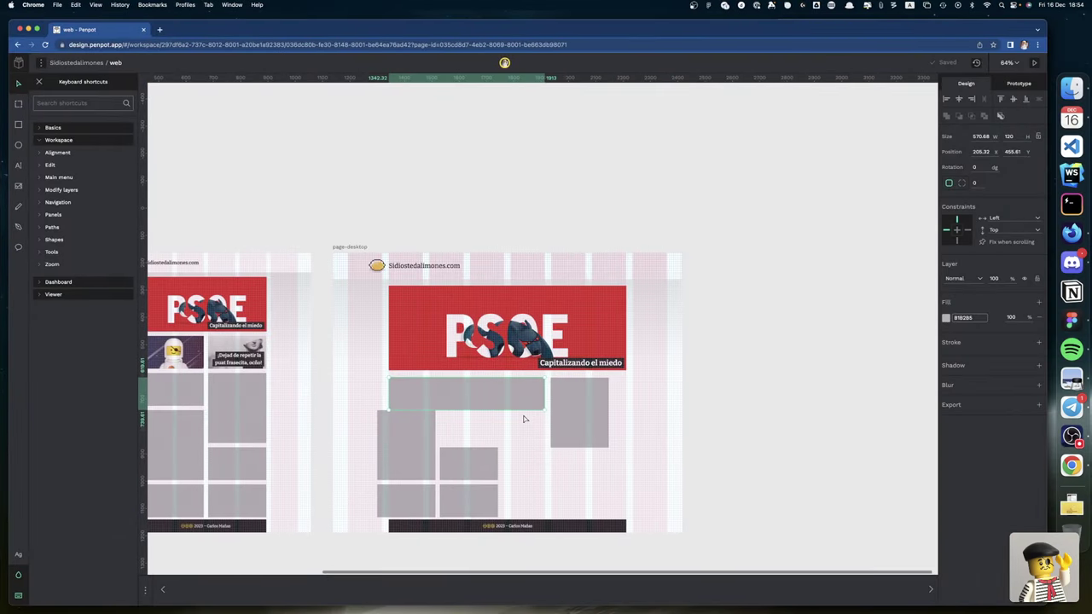
click(414, 439)
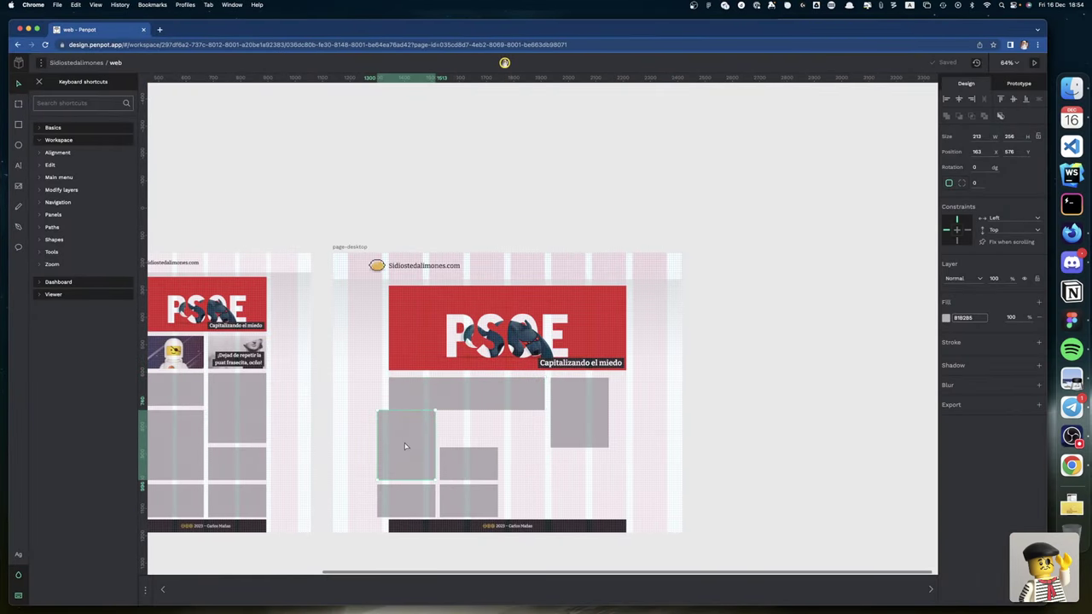
drag(405, 445, 417, 450)
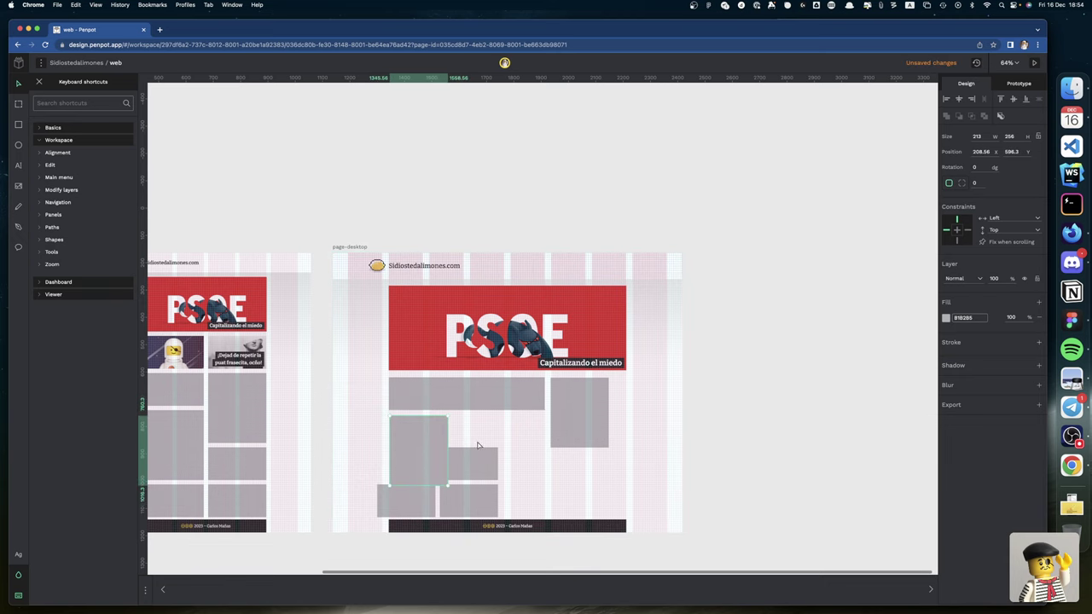
Step: Align the tall rectangle beside the wide one at X 801, Y 455.61, and extend it to the banner's outer edge, 274 wide
scroll(445, 424, down, 2)
scroll(444, 424, up, 8)
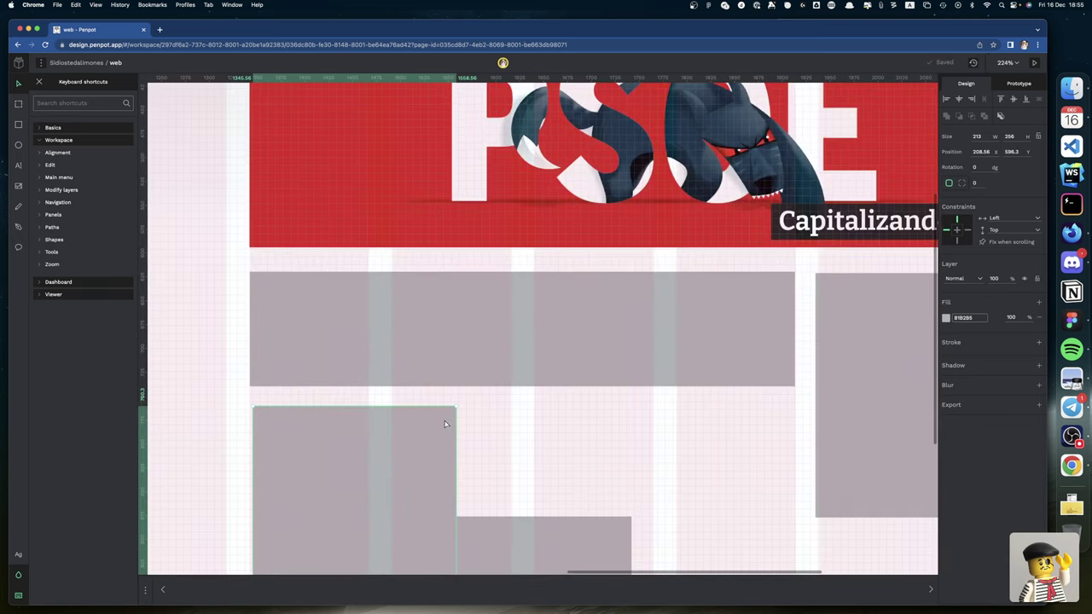
scroll(884, 339, right, 3)
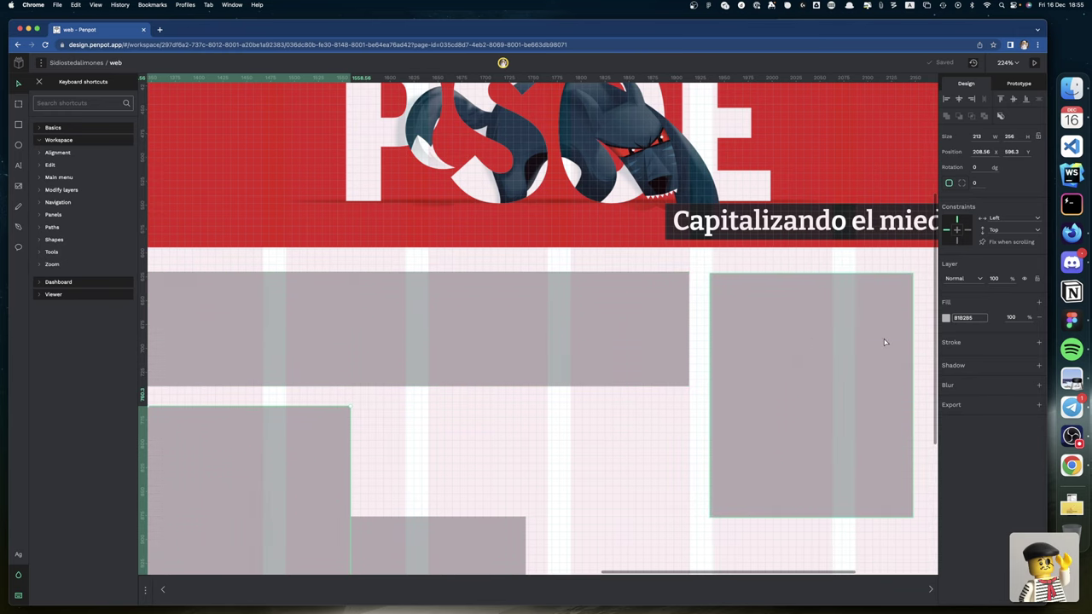
click(724, 297)
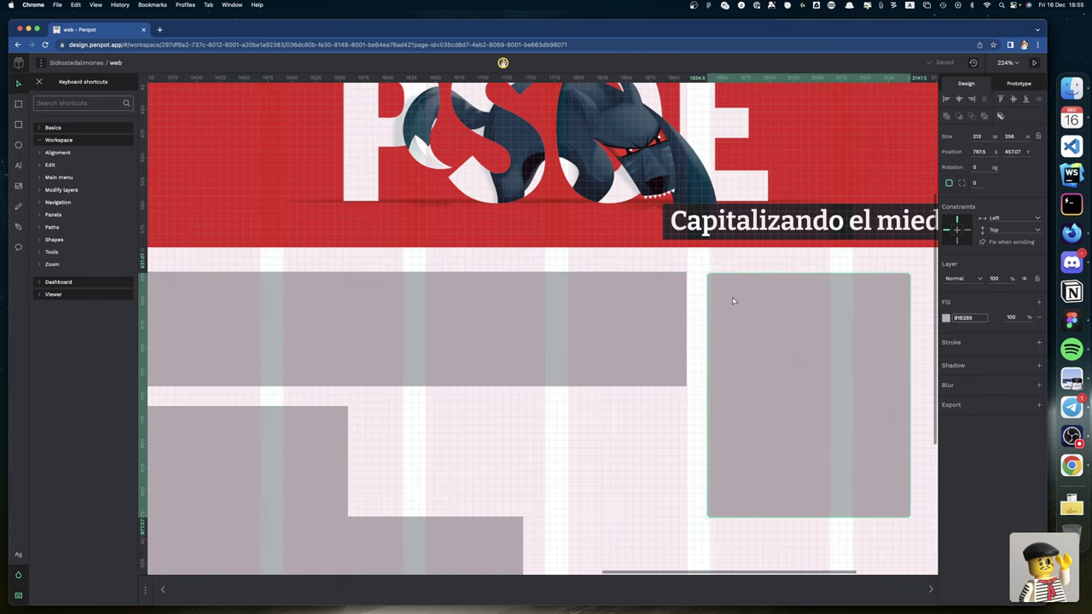
drag(732, 300, 732, 299)
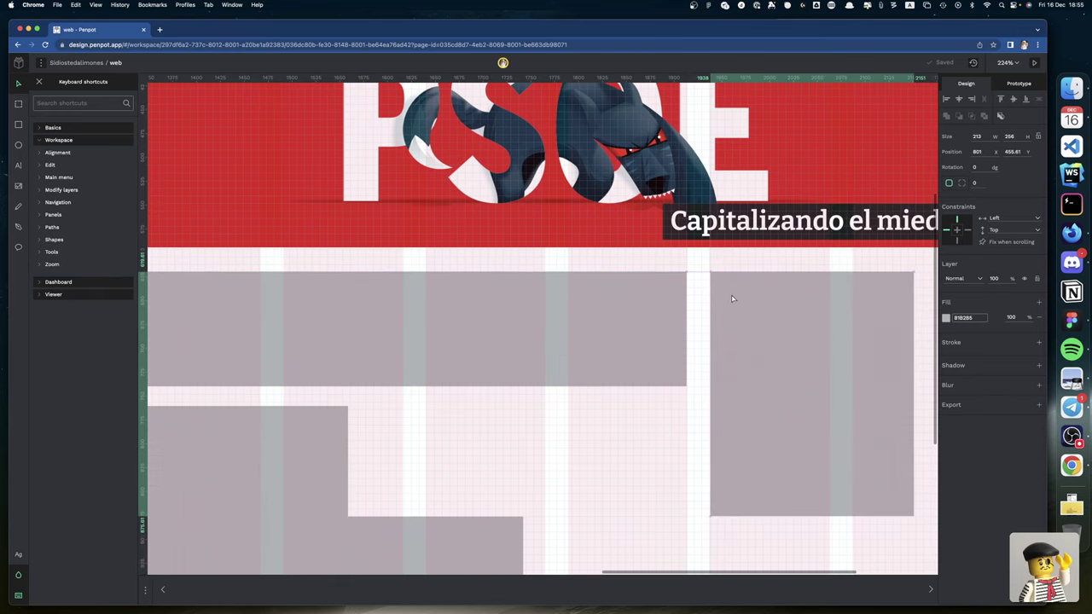
scroll(732, 298, right, 4)
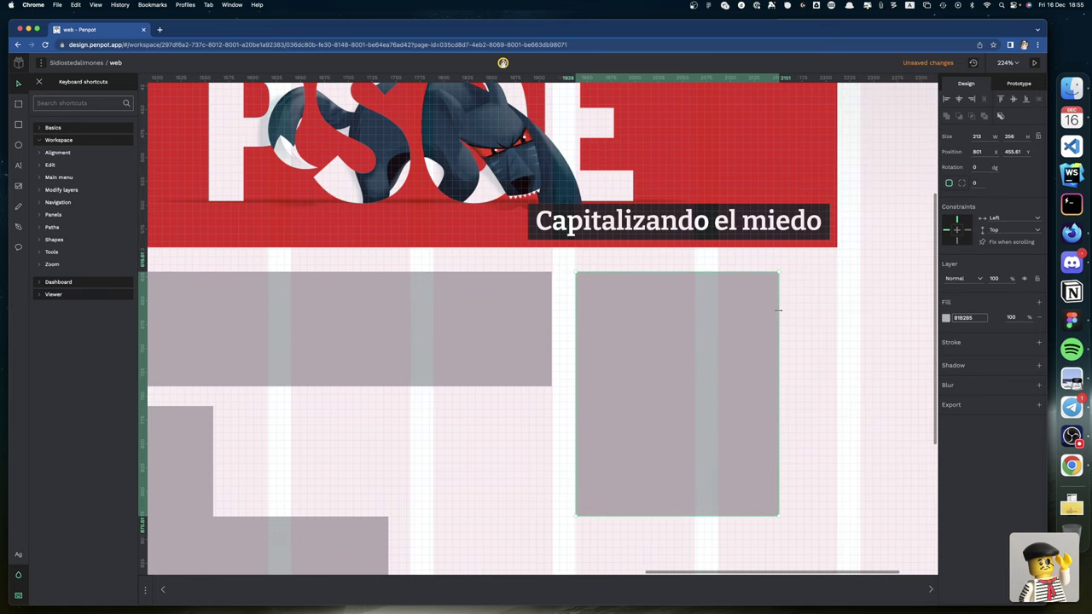
drag(778, 310, 834, 316)
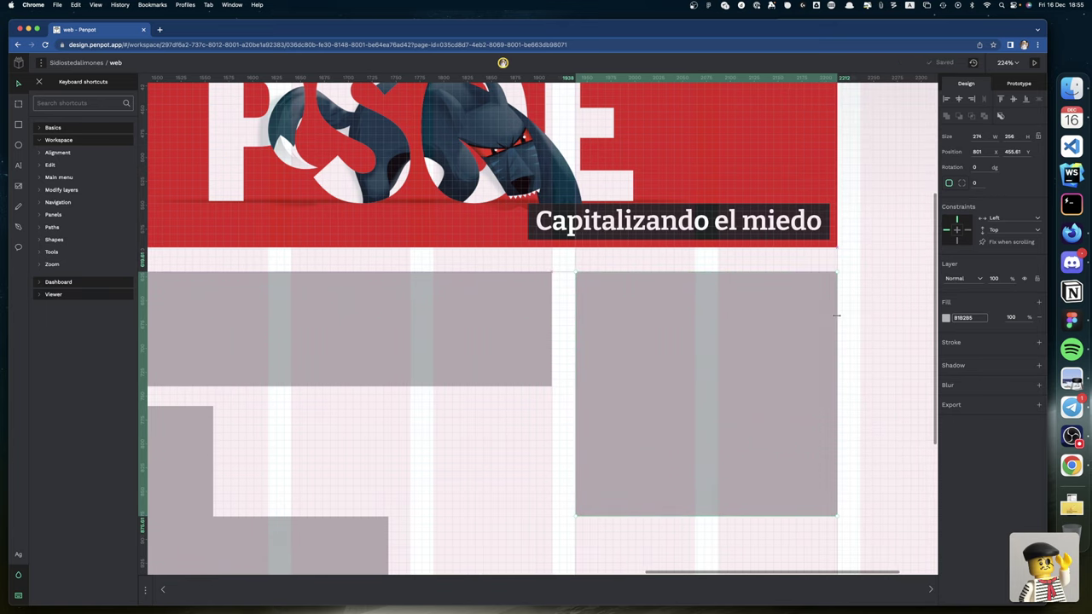
Step: Set the height of the wide grey rectangle under the banner to 136
click(479, 324)
scroll(480, 324, left, 5)
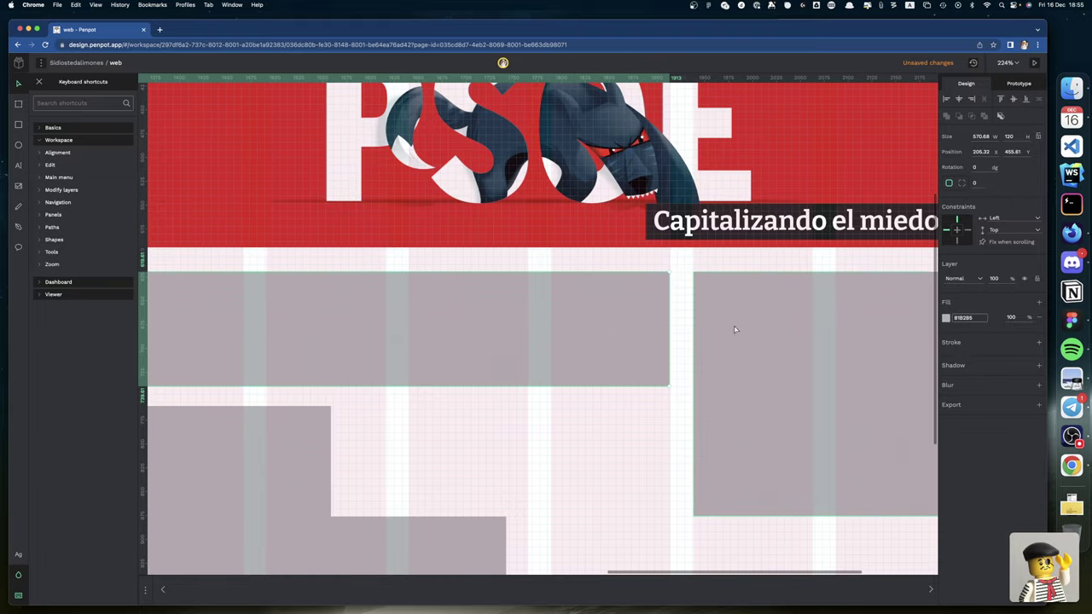
click(1009, 137)
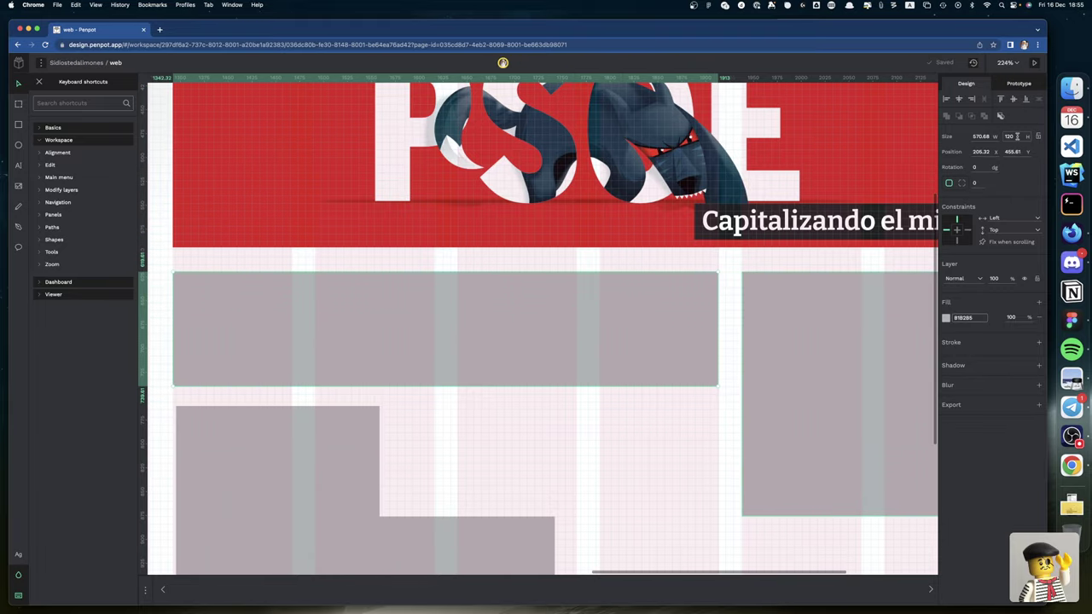
text(120)
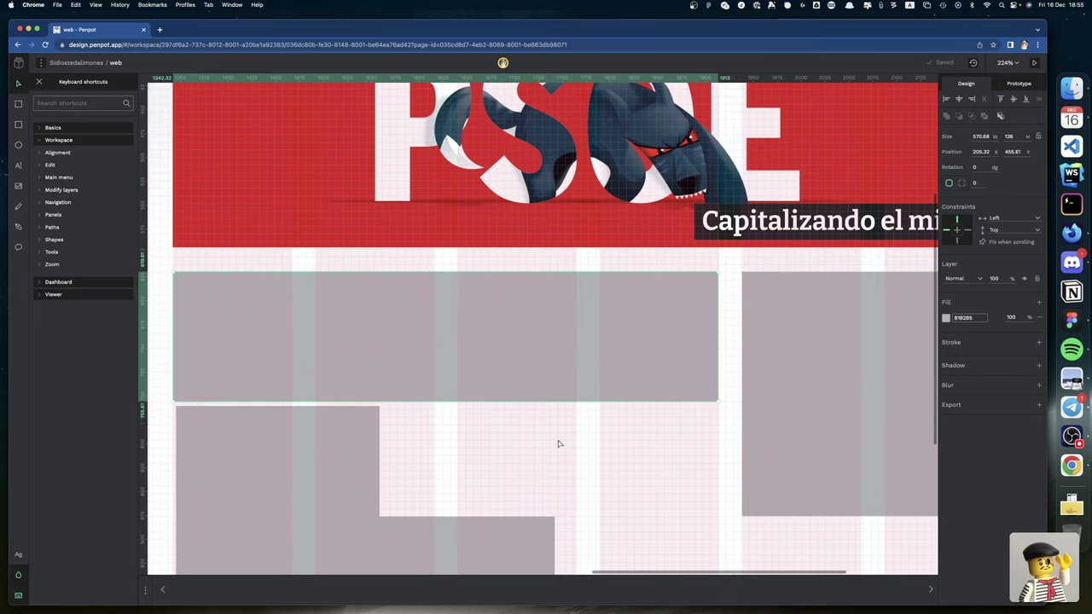
Step: Move the tall rectangle under the wide one down to X 243, Y 743.92, and place the upper small one at X 205, Y 615.61
scroll(558, 443, down, 5)
scroll(558, 444, left, 3)
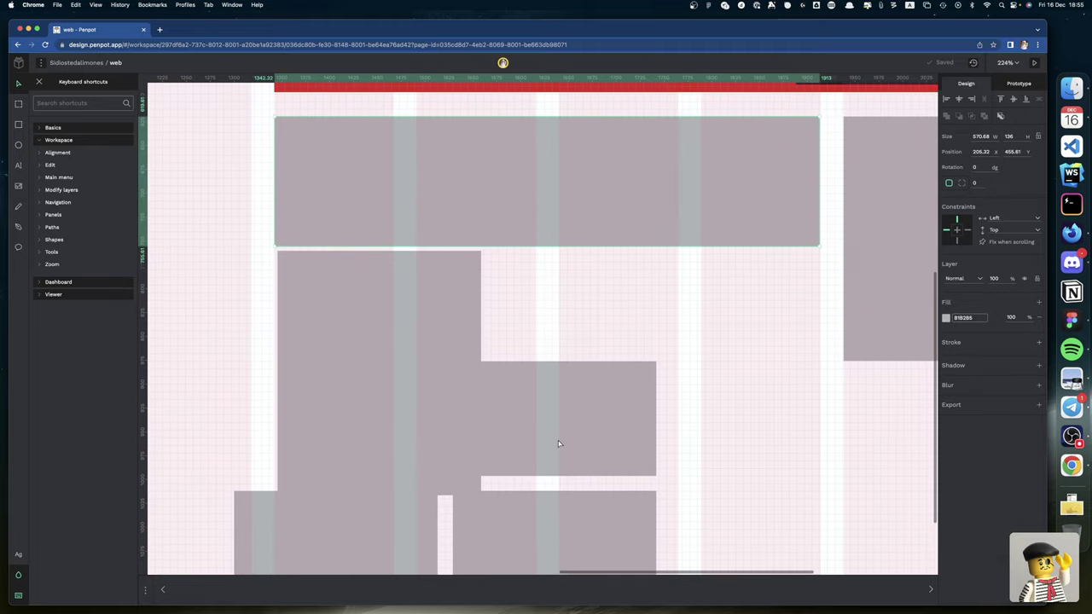
click(559, 437)
click(711, 475)
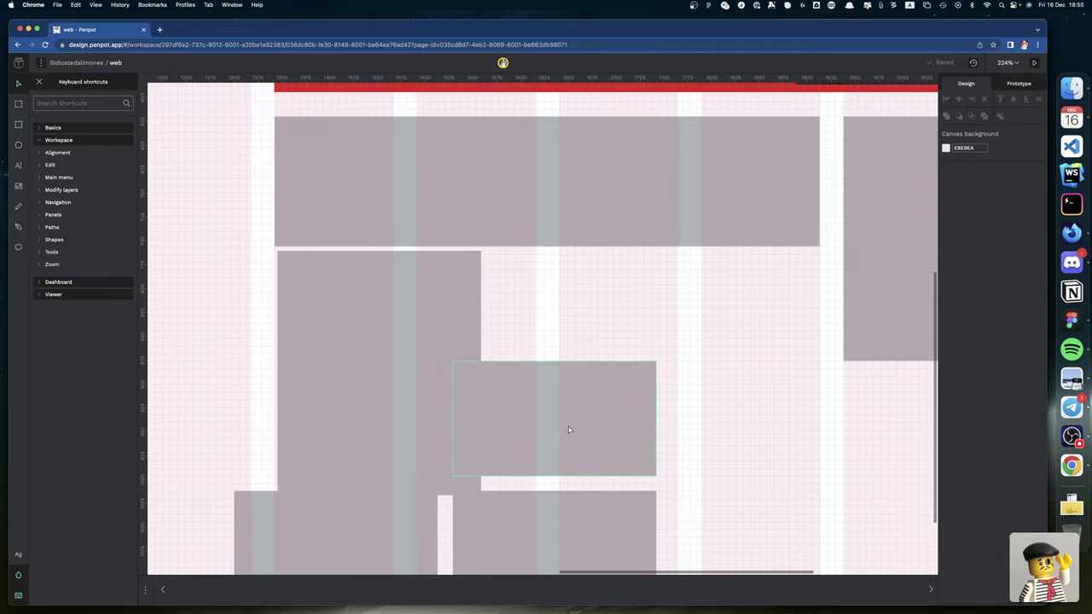
click(537, 437)
drag(538, 438, 745, 468)
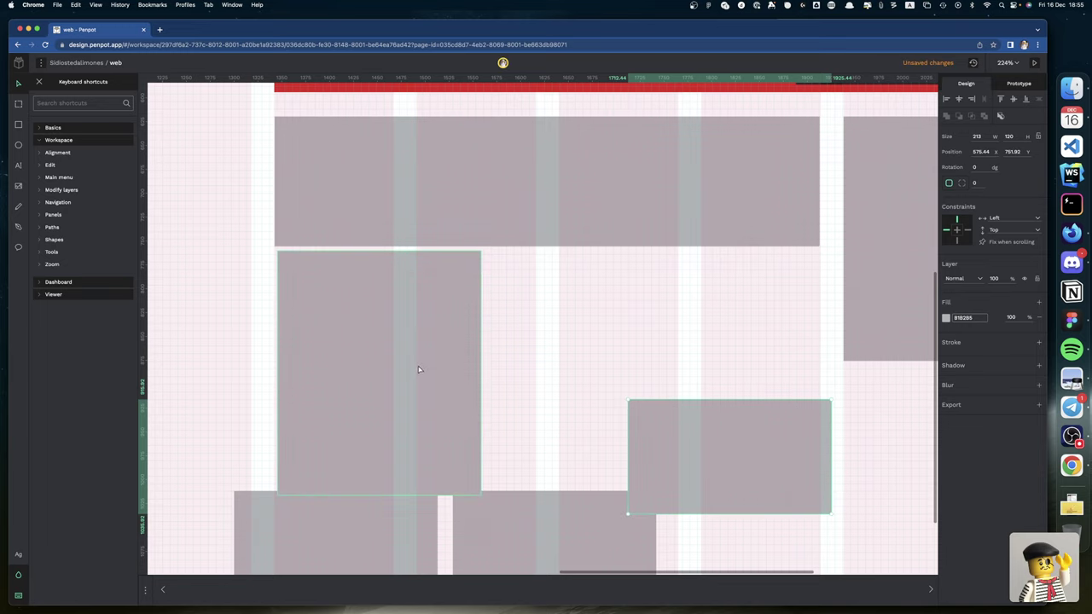
drag(419, 368, 452, 511)
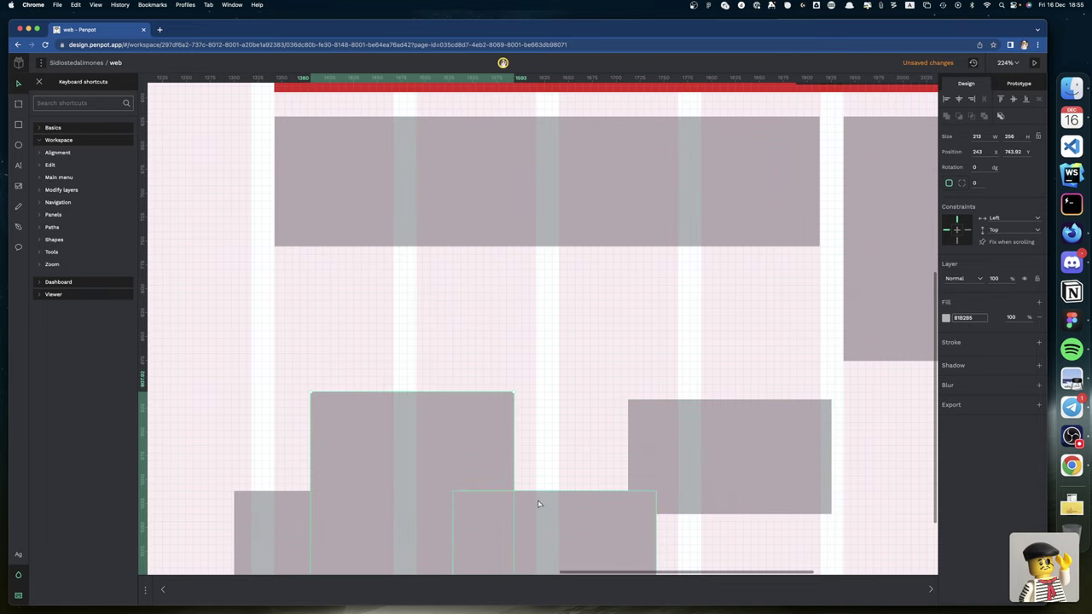
drag(673, 446, 316, 312)
scroll(463, 338, left, 1)
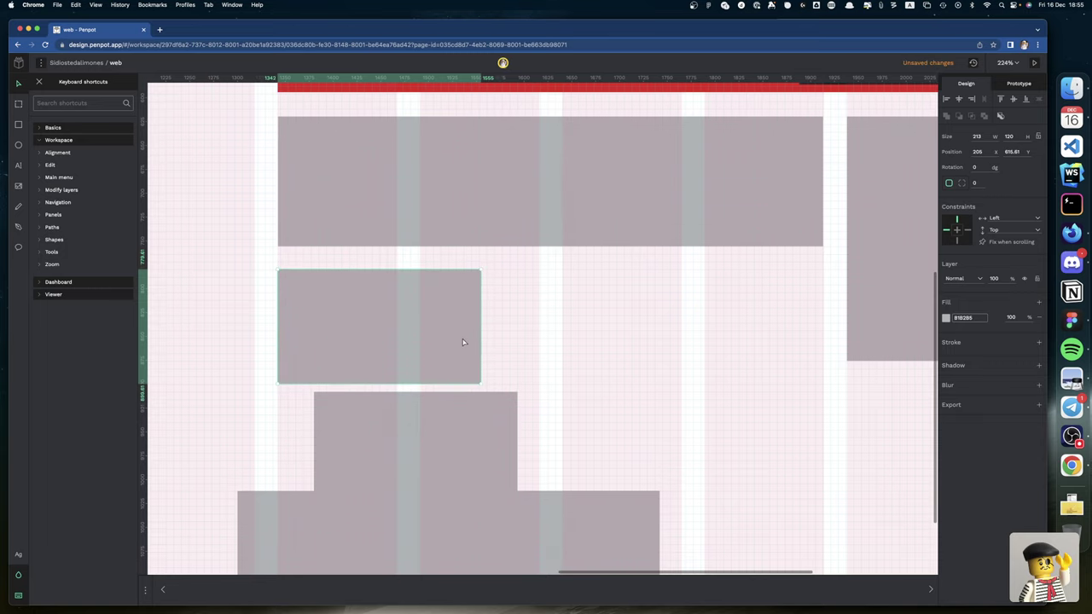
Step: Widen the small rectangle under the wide one to 274, and place a duplicate beside it at X 503
drag(478, 324, 536, 330)
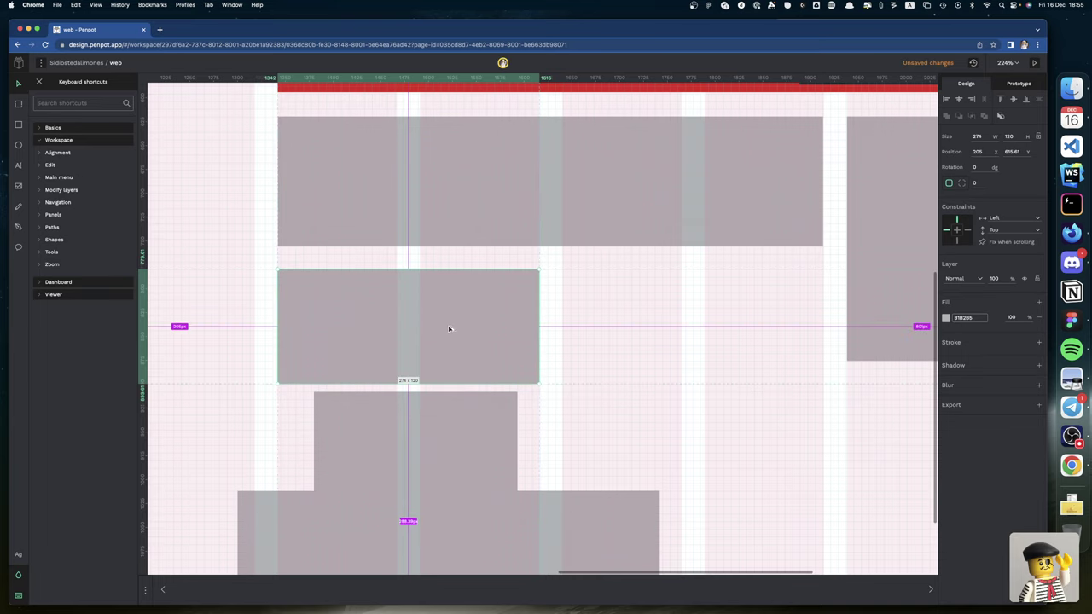
drag(449, 327, 729, 326)
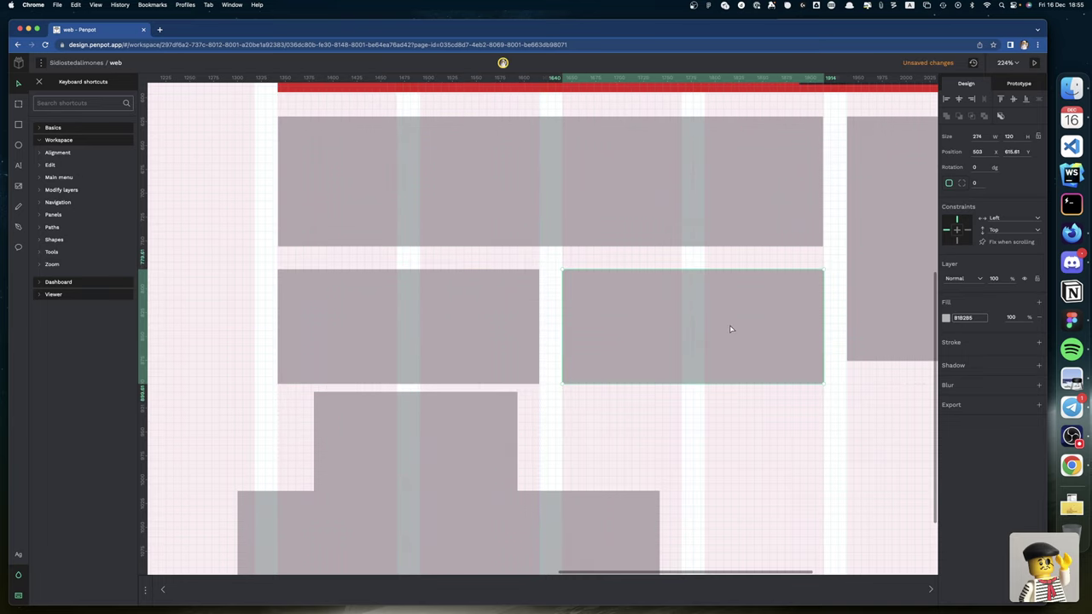
Step: Extend the tall tile under the banner's outer end down to the lower edge of the small tiles, 280.39 high
scroll(752, 368, right, 3)
scroll(752, 369, right, 5)
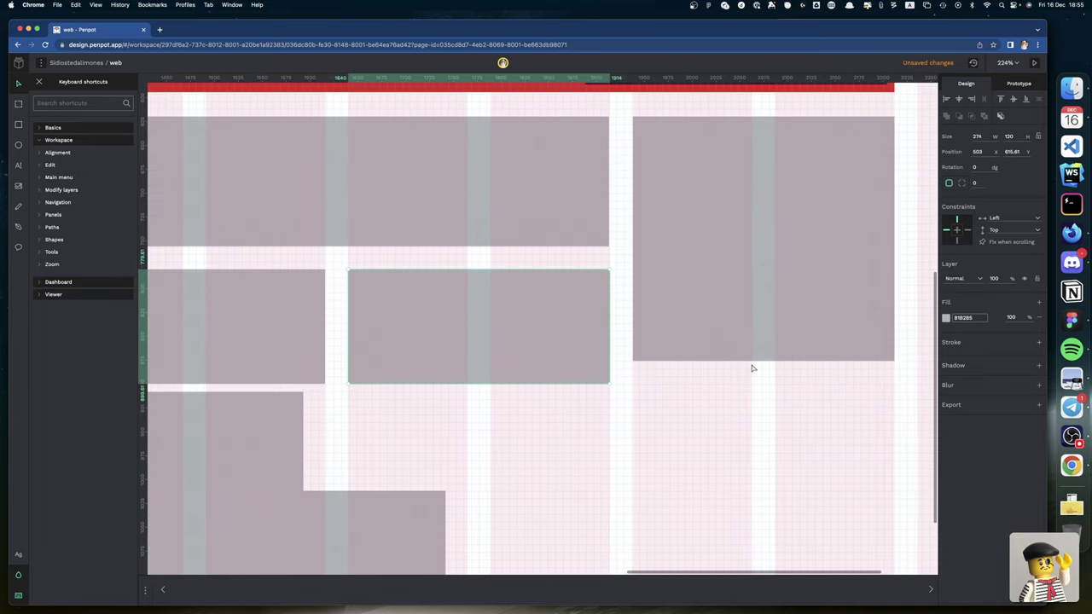
click(670, 365)
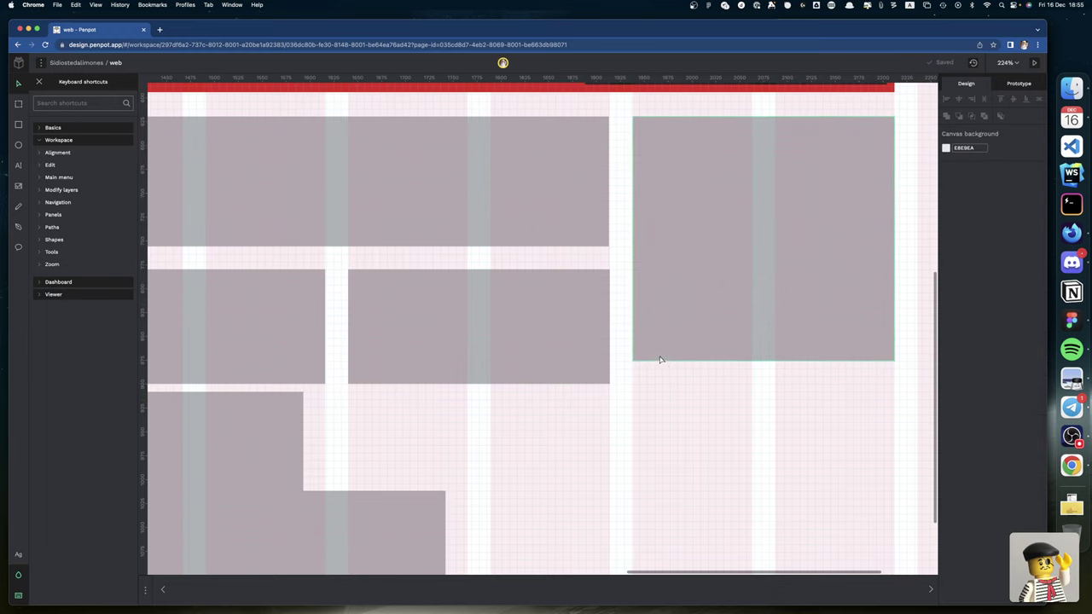
click(658, 360)
drag(655, 360, 653, 384)
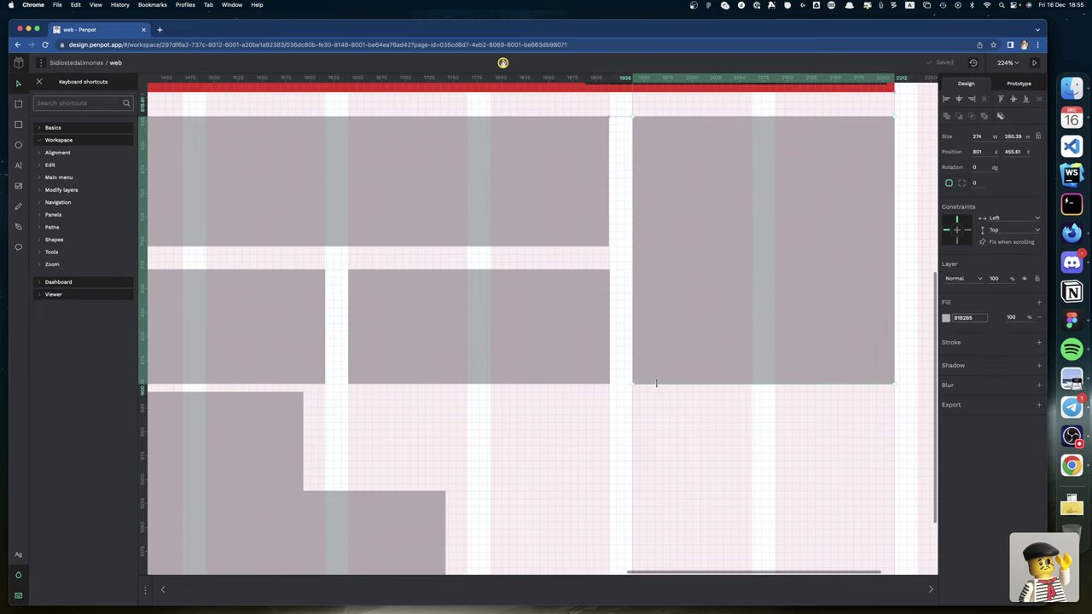
Step: Examine how the grey tiles line up with each other, the banner and the column grid
scroll(651, 376, up, 10)
scroll(650, 376, left, 2)
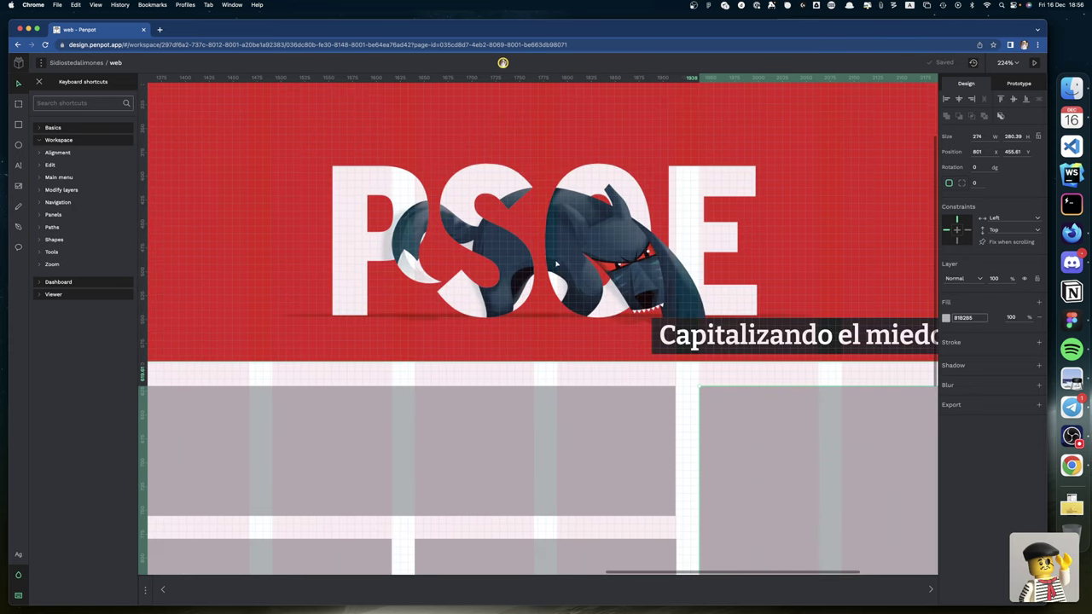
scroll(528, 266, down, 8)
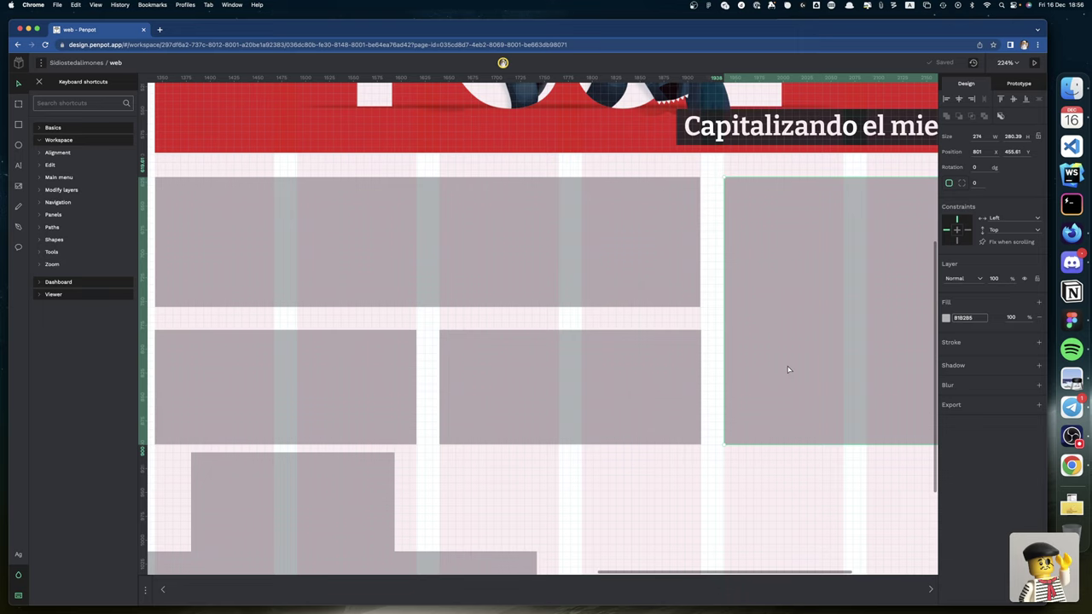
scroll(788, 369, right, 3)
scroll(788, 370, up, 3)
scroll(788, 369, left, 1)
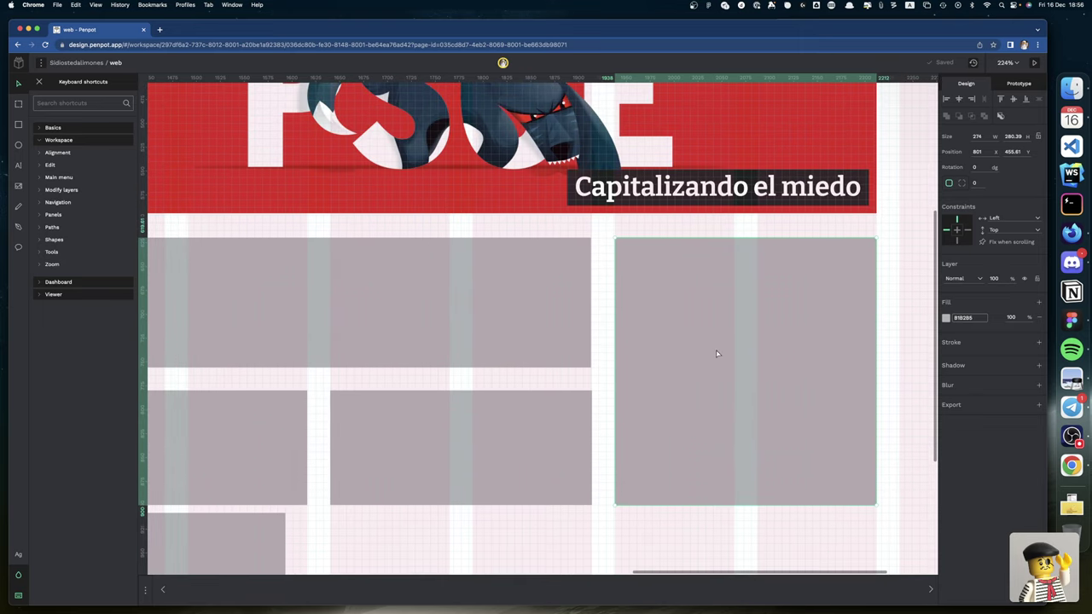
scroll(677, 348, down, 4)
scroll(677, 348, left, 1)
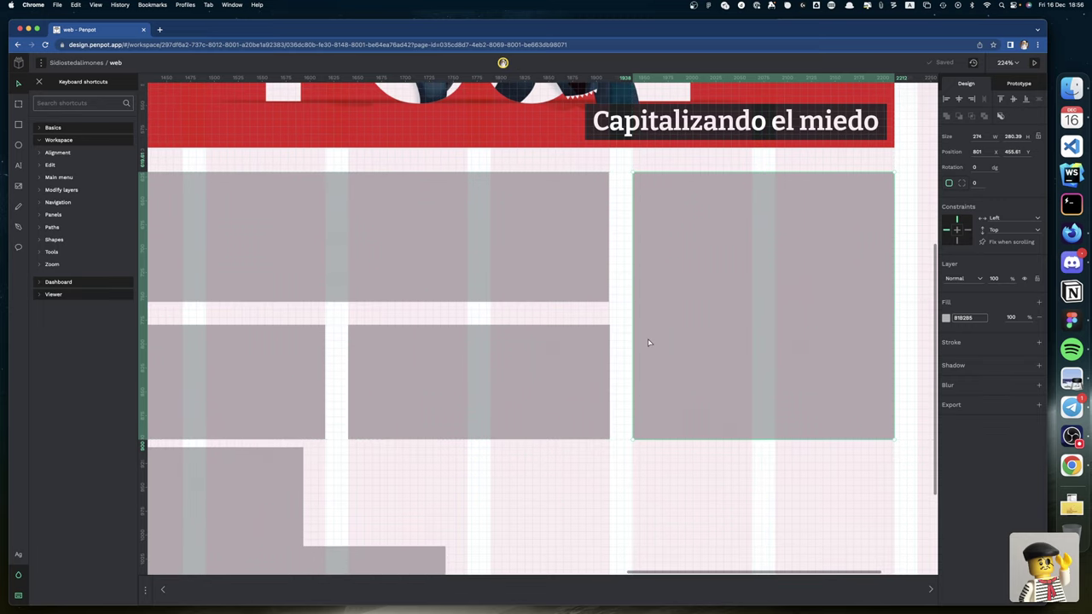
key(shift+1)
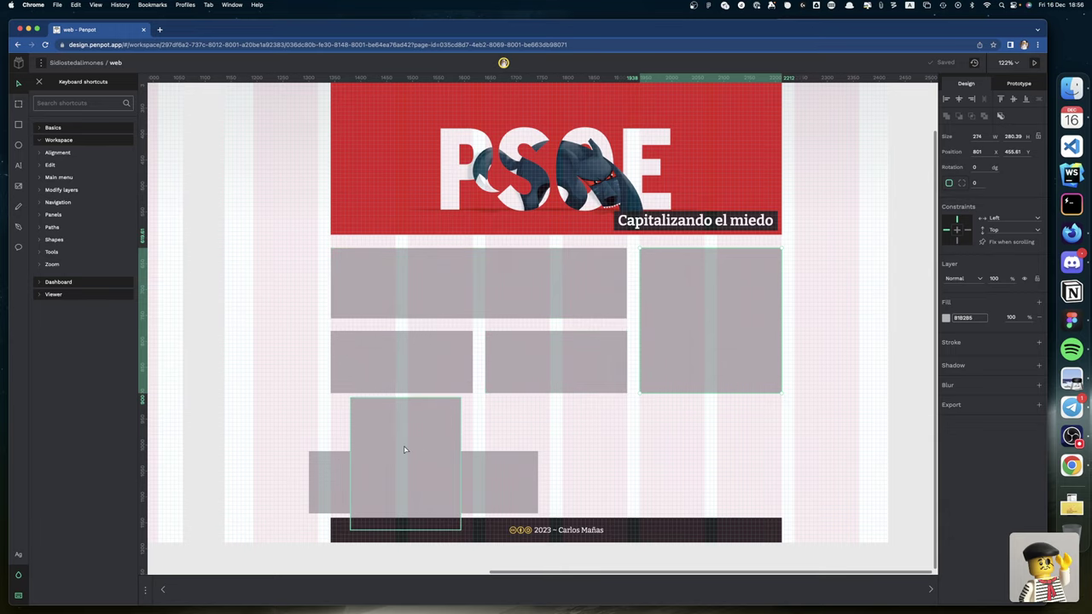
Step: Delete the leftover tall rectangle and the two small leftover rectangles above the footer
scroll(403, 461, up, 2)
drag(397, 474, 471, 489)
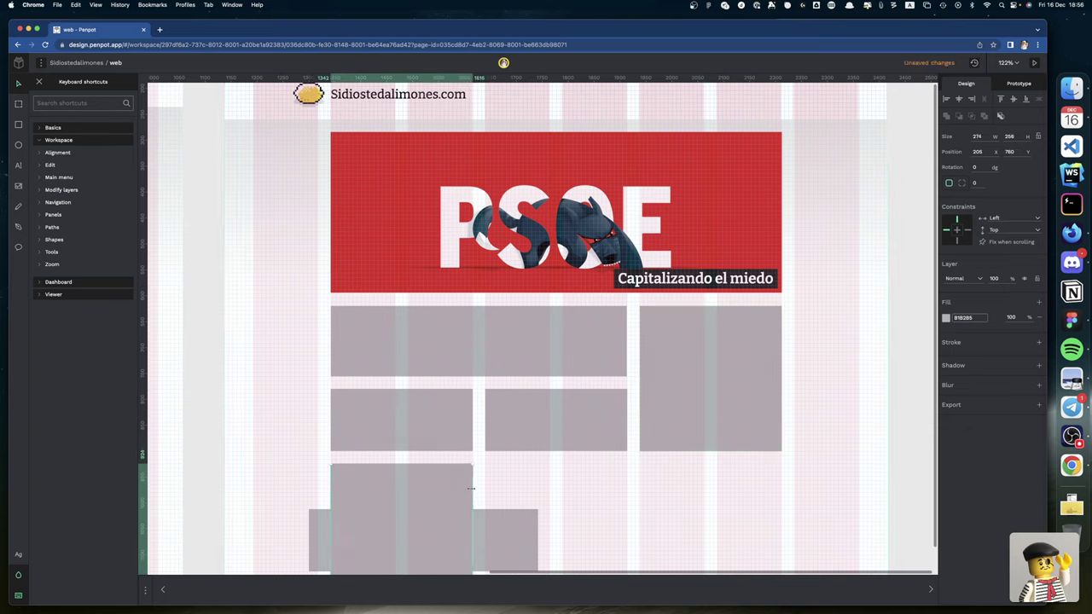
scroll(471, 489, down, 3)
key(Delete)
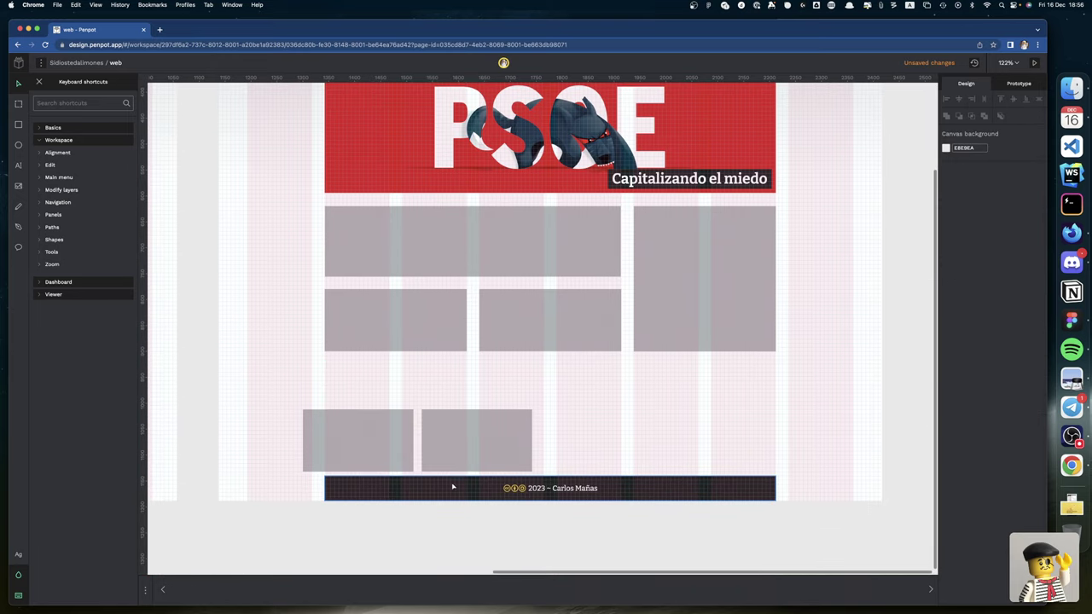
click(393, 434)
key(Delete)
click(455, 441)
key(Delete)
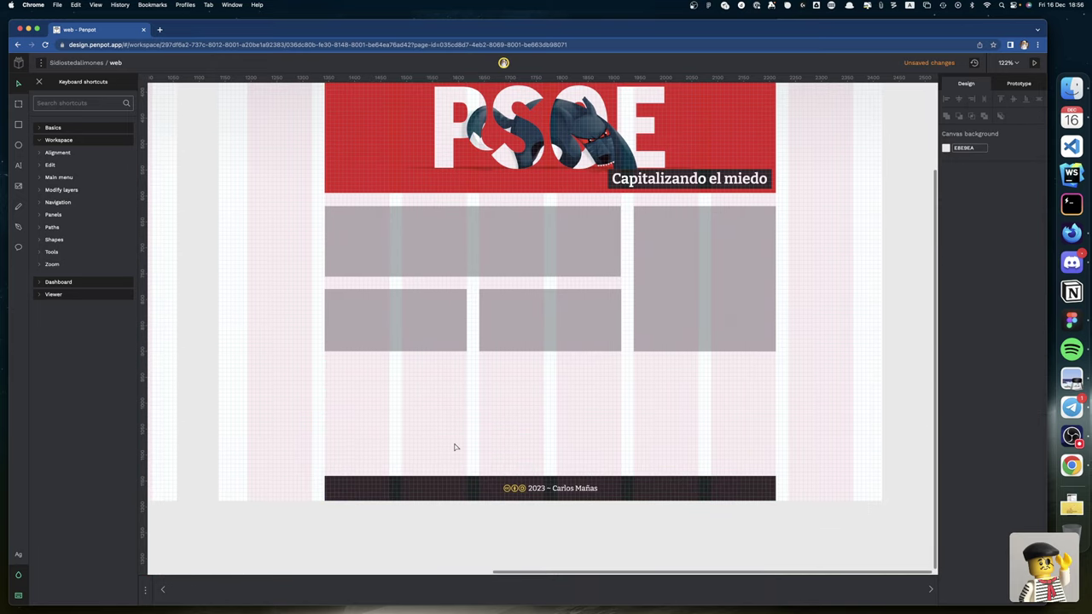
Step: Duplicate the first small tile directly below itself at X 205, Y 760
click(442, 317)
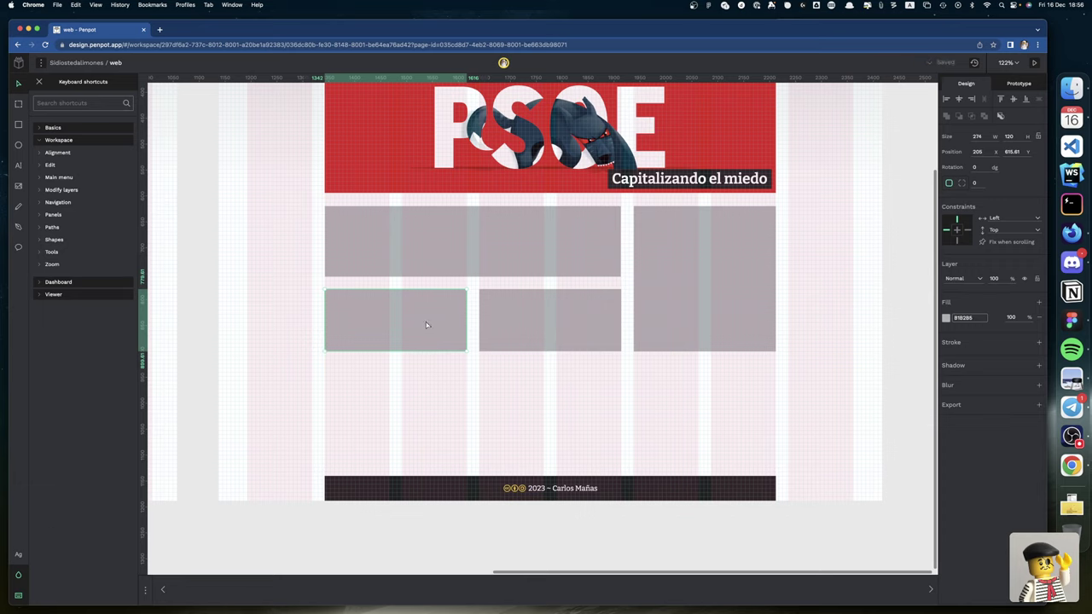
drag(425, 321, 422, 396)
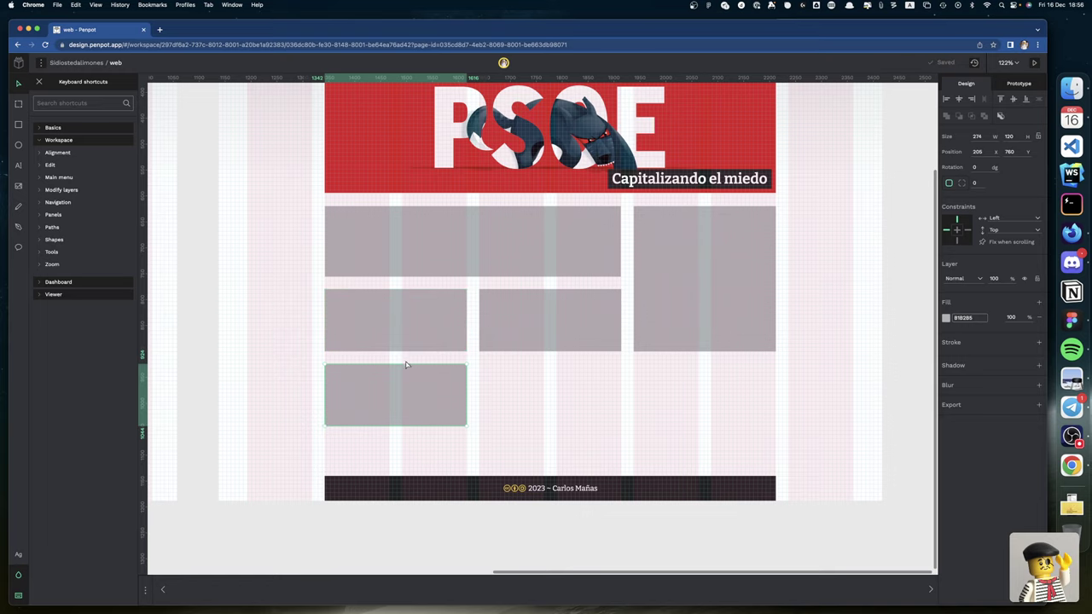
scroll(405, 364, up, 10)
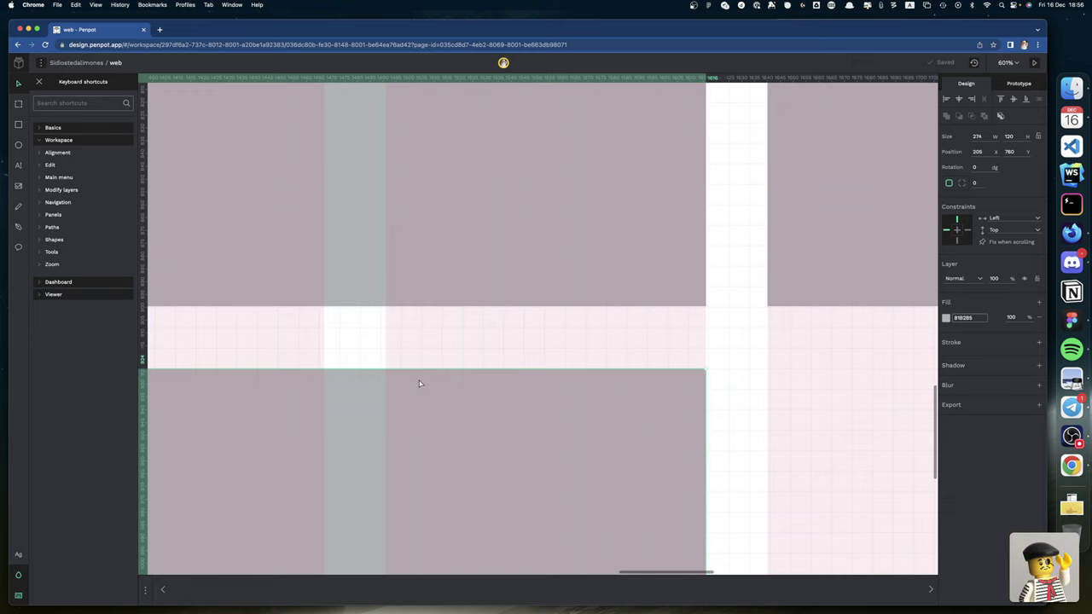
Step: Set the height of the original small tile above the duplicate to 136
click(444, 294)
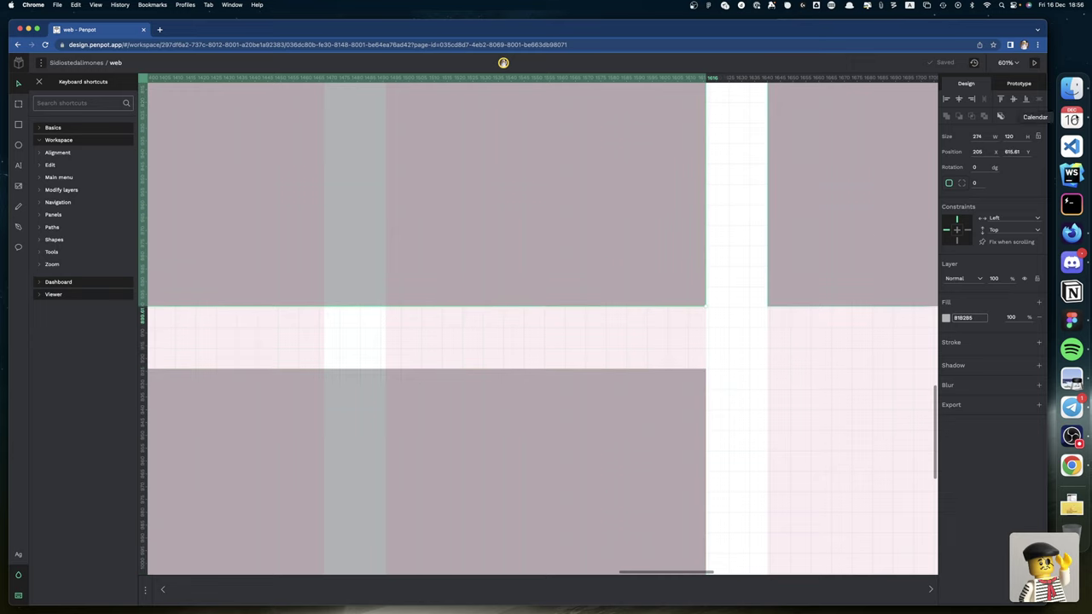
click(1012, 137)
text(136)
key(Return)
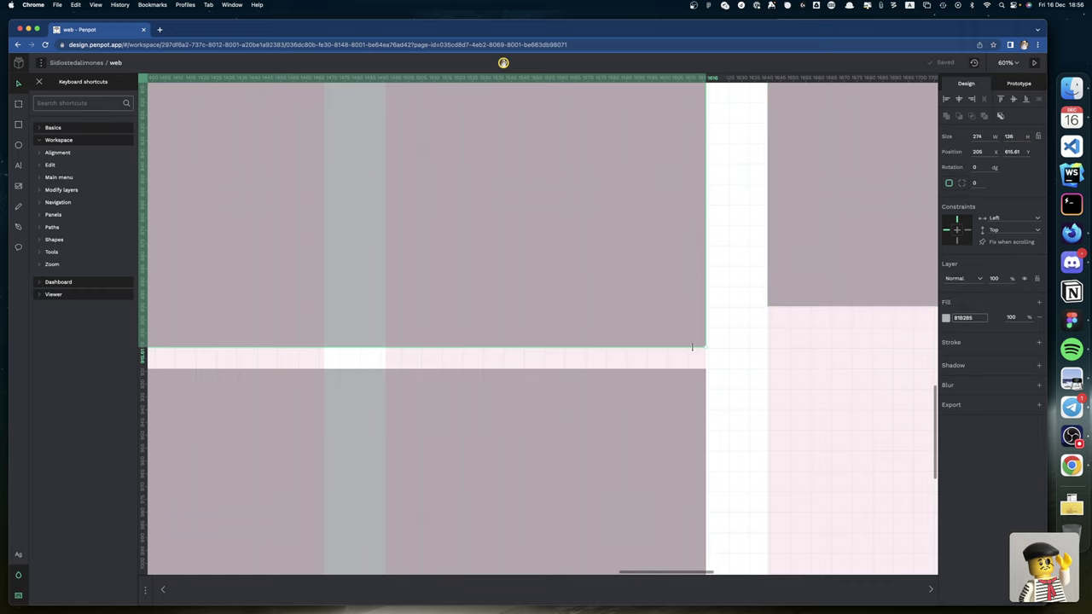
Step: Set the neighbouring small tile in the same row to Y 615 and height 136
scroll(693, 348, down, 3)
ctrl+scroll(693, 348, up, 10)
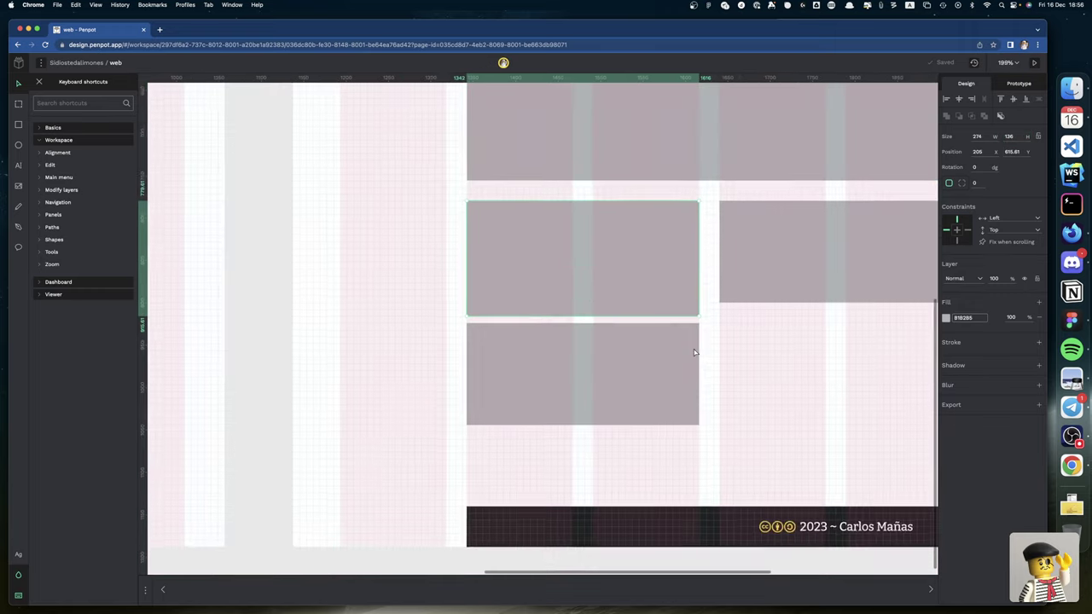
ctrl+scroll(693, 349, down, 1)
scroll(705, 344, up, 3)
scroll(708, 324, right, 2)
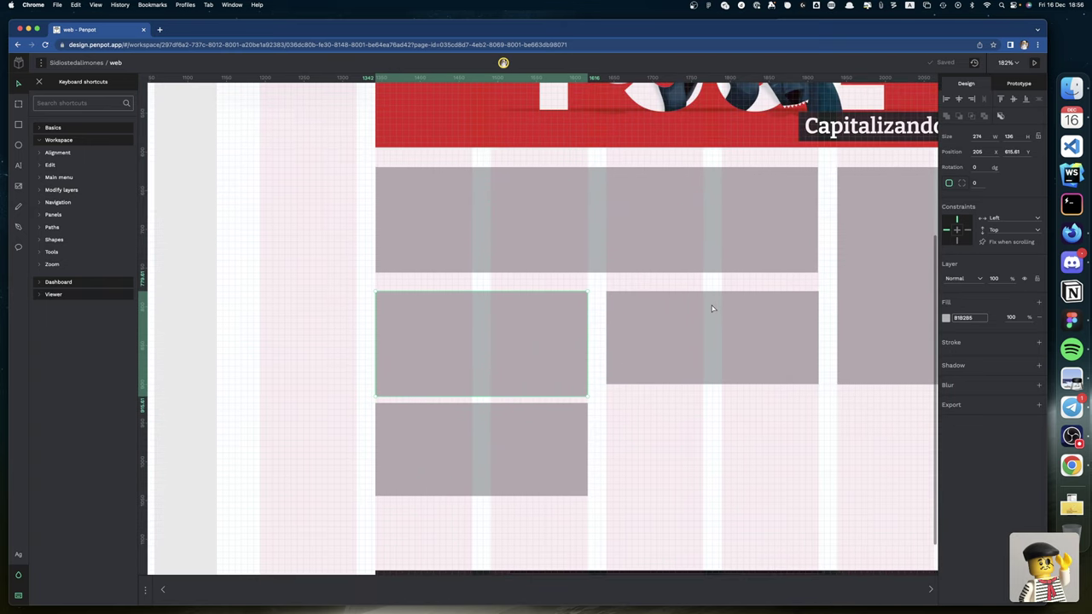
click(682, 331)
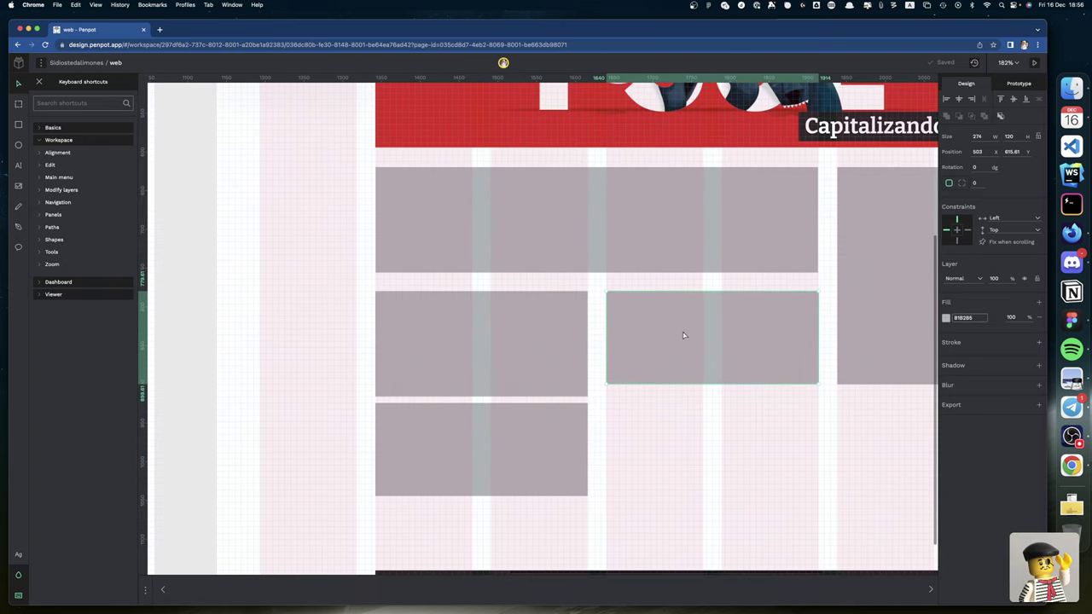
click(1019, 151)
double_click(1019, 151)
key(Right)
click(1010, 136)
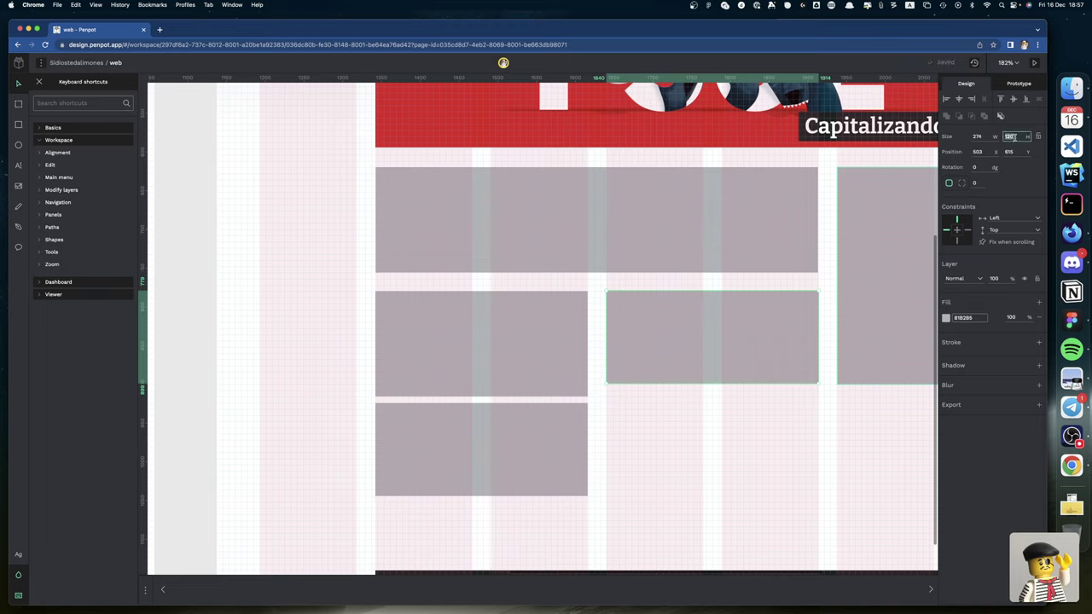
text(136)
key(Return)
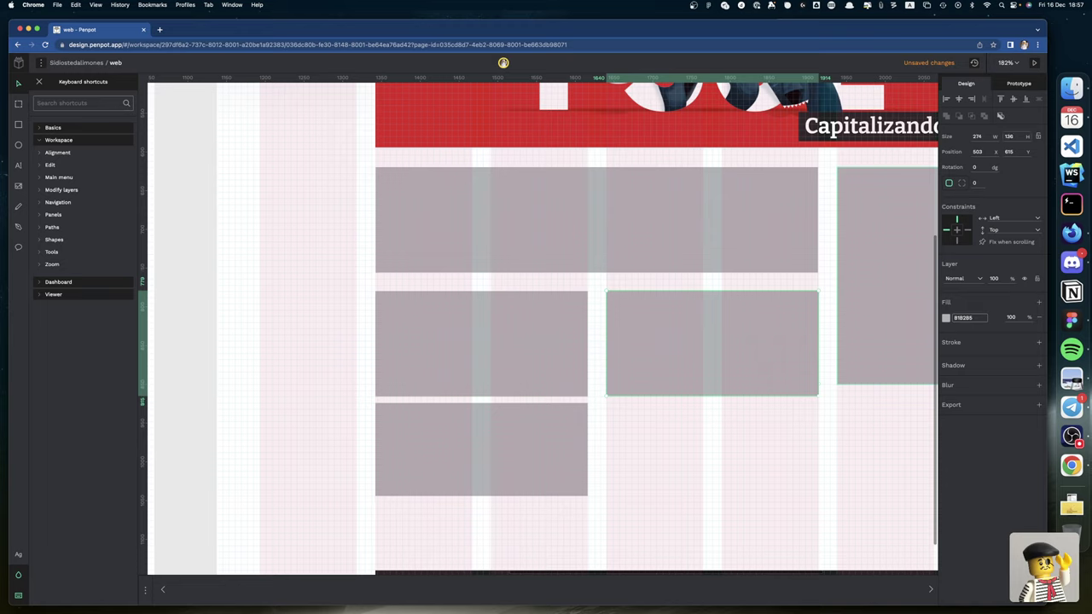
Step: Measure the spacing around the small and wide tiles, and set the wide tile's Y position to 455
click(499, 343)
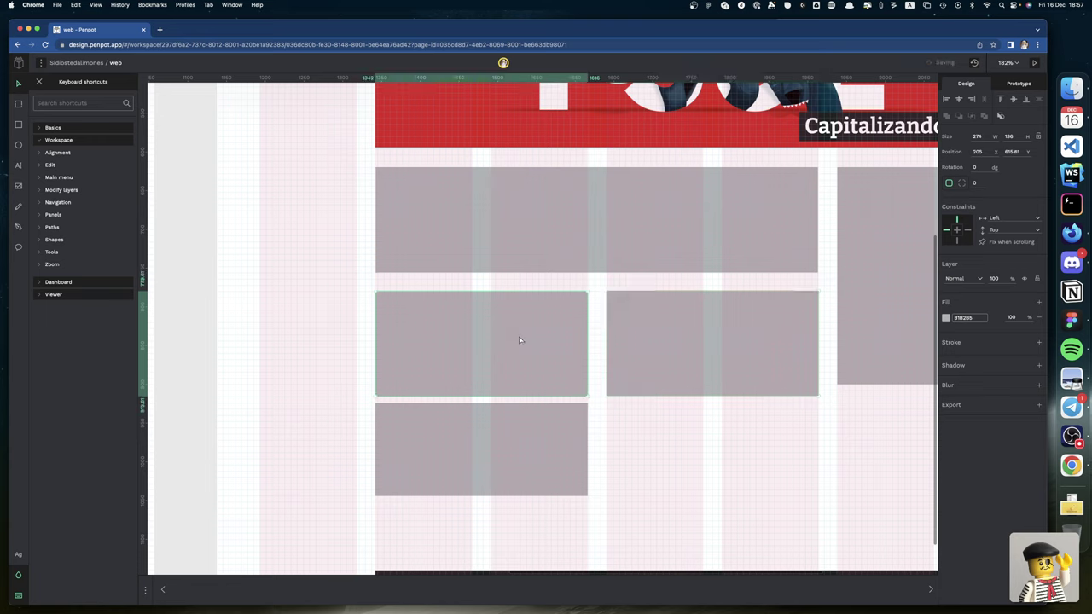
key(alt)
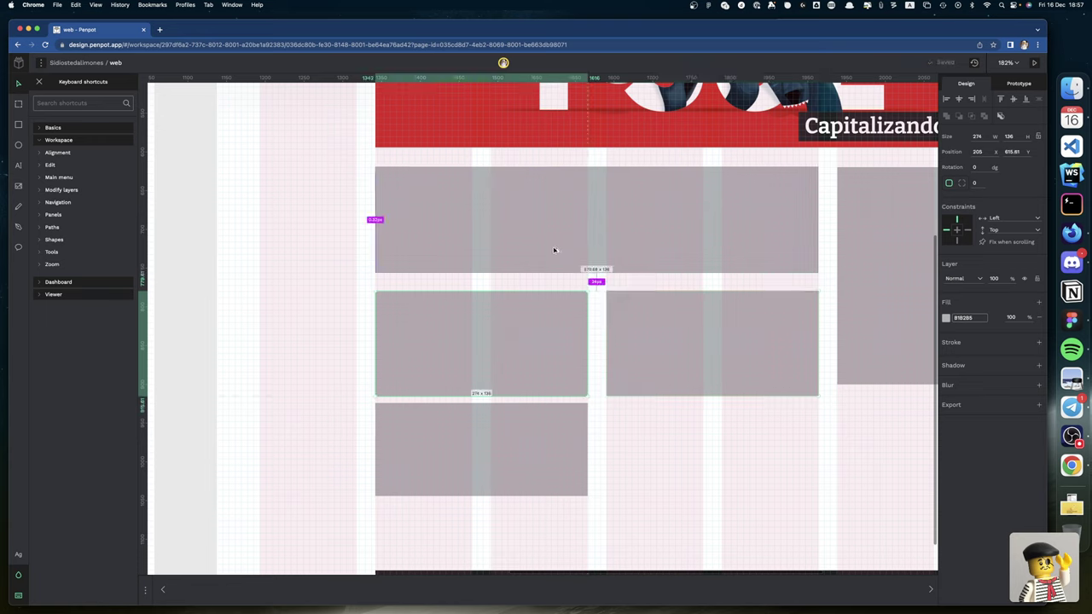
click(555, 238)
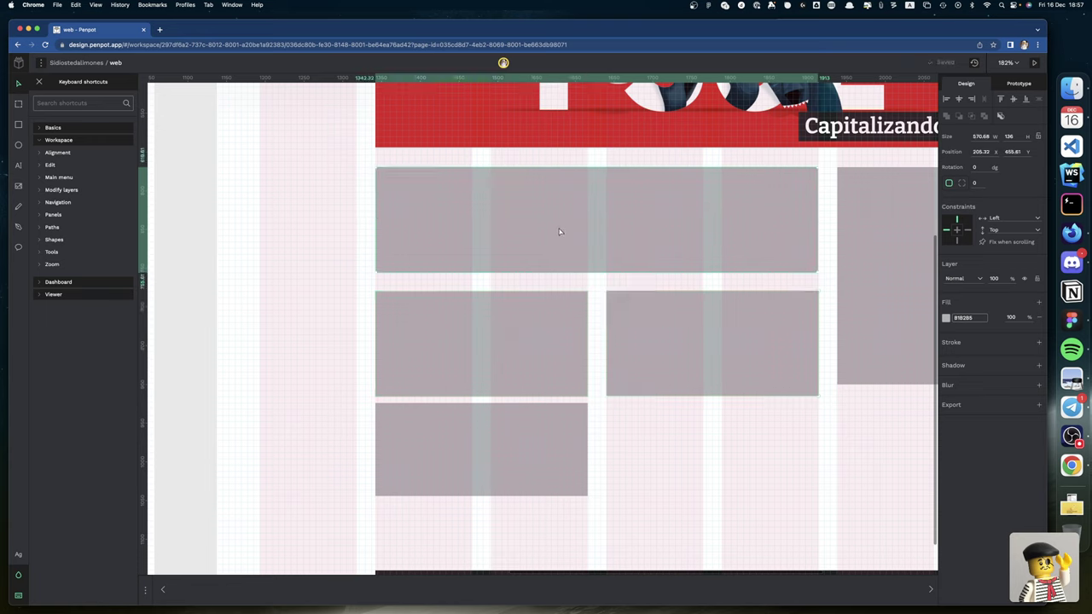
key(alt)
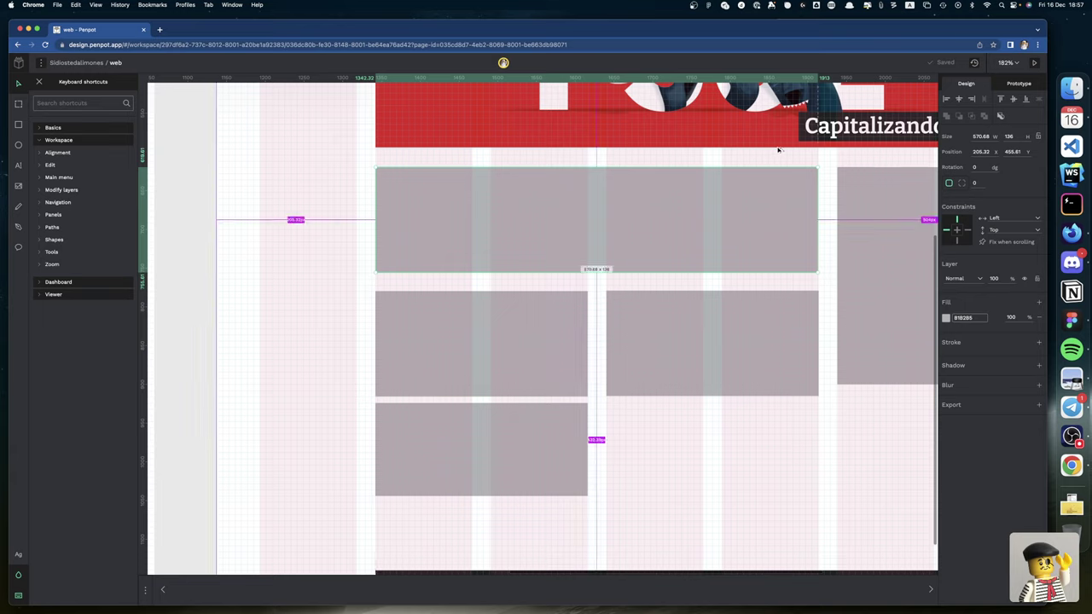
click(1022, 151)
text(455.8)
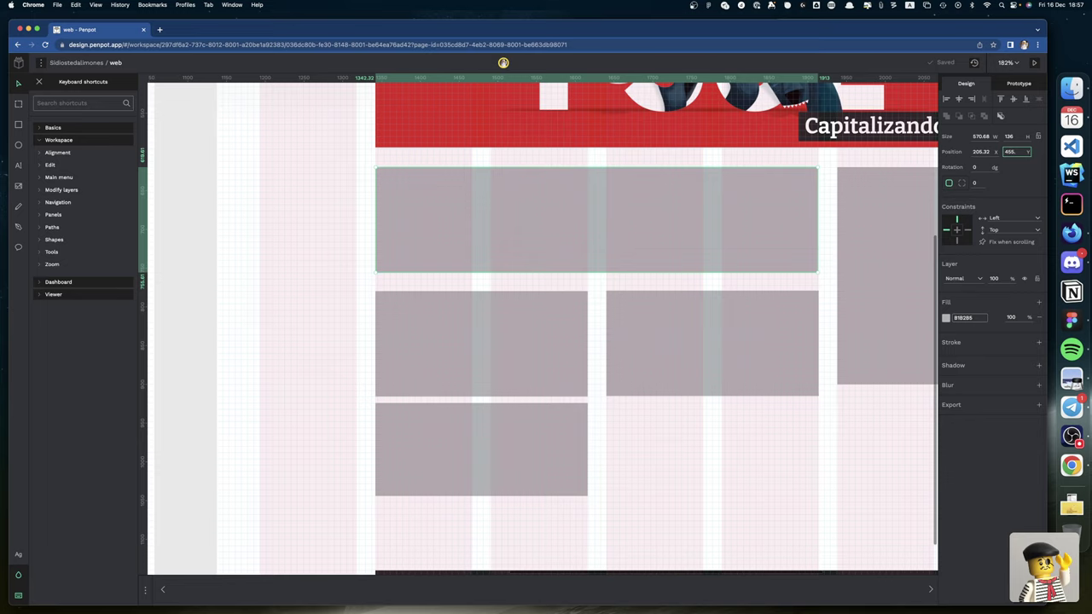
key(Return)
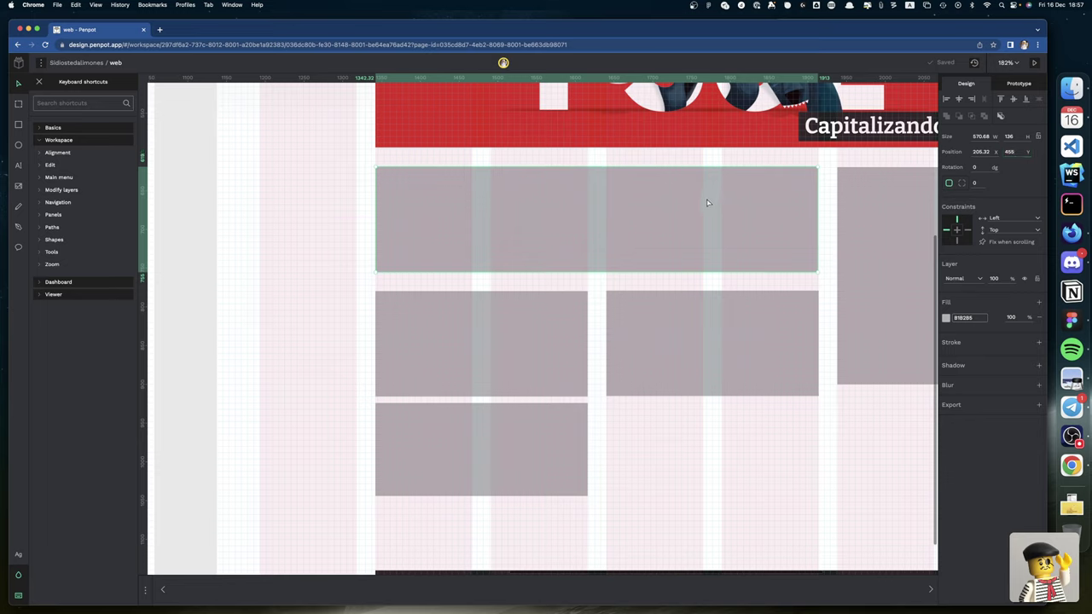
Step: Move the wide tile up against the banner's lower edge, at X 205.32, Y 430.16
drag(708, 204, 706, 179)
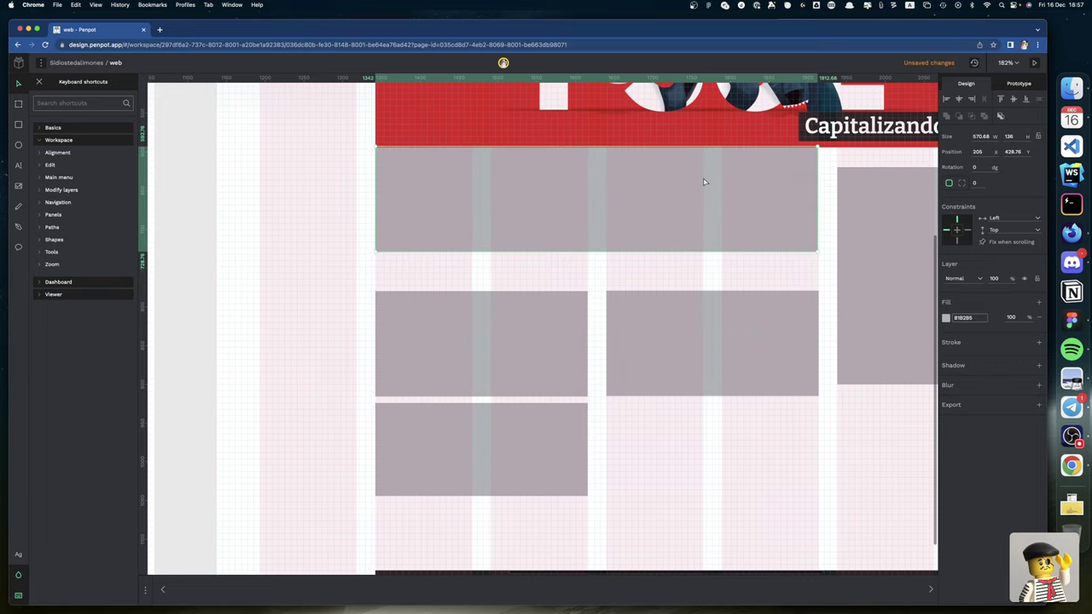
scroll(695, 186, up, 5)
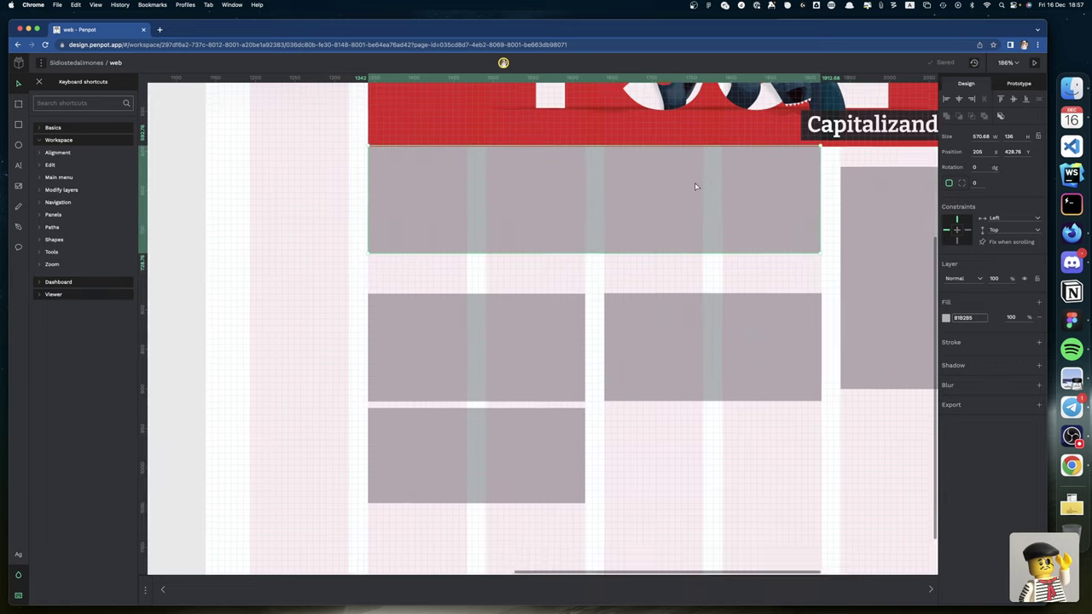
drag(671, 190, 670, 193)
scroll(670, 193, left, 5)
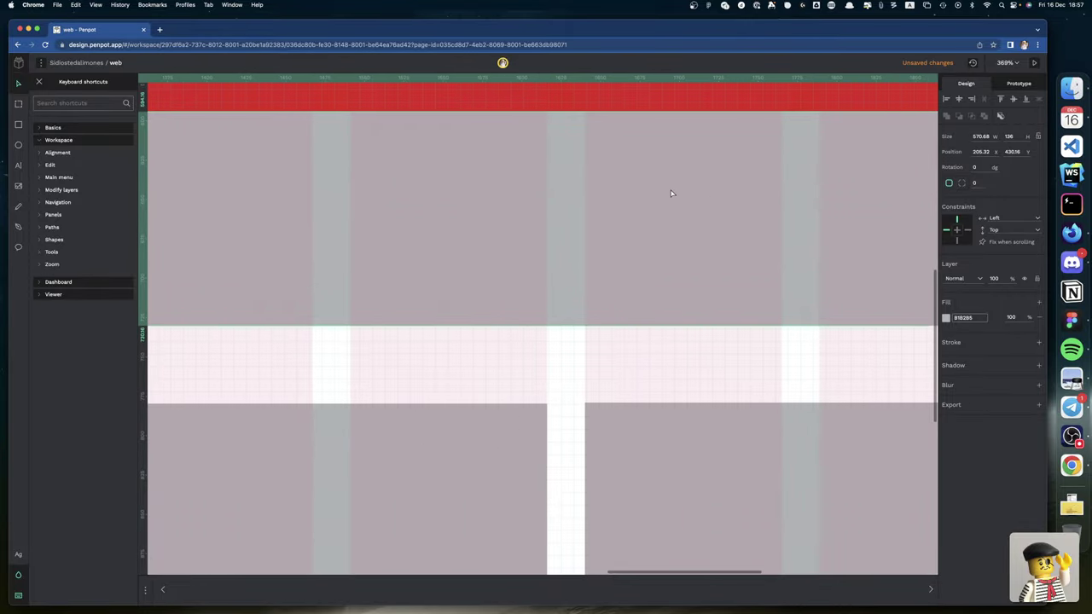
Step: Examine the banner group's size and position relative to the wide tile beneath it
scroll(670, 194, up, 5)
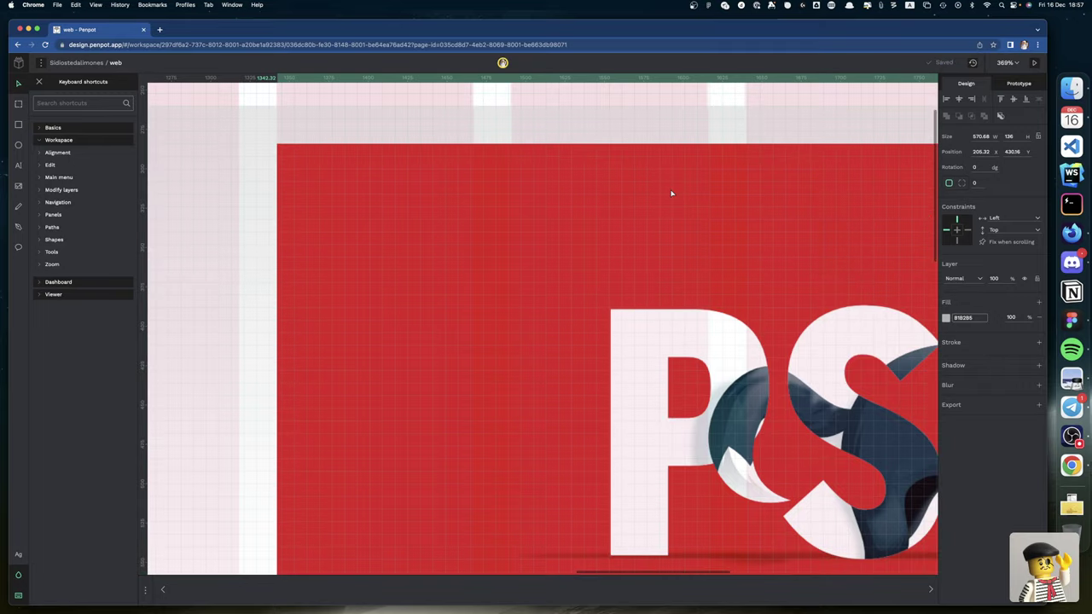
scroll(670, 193, down, 8)
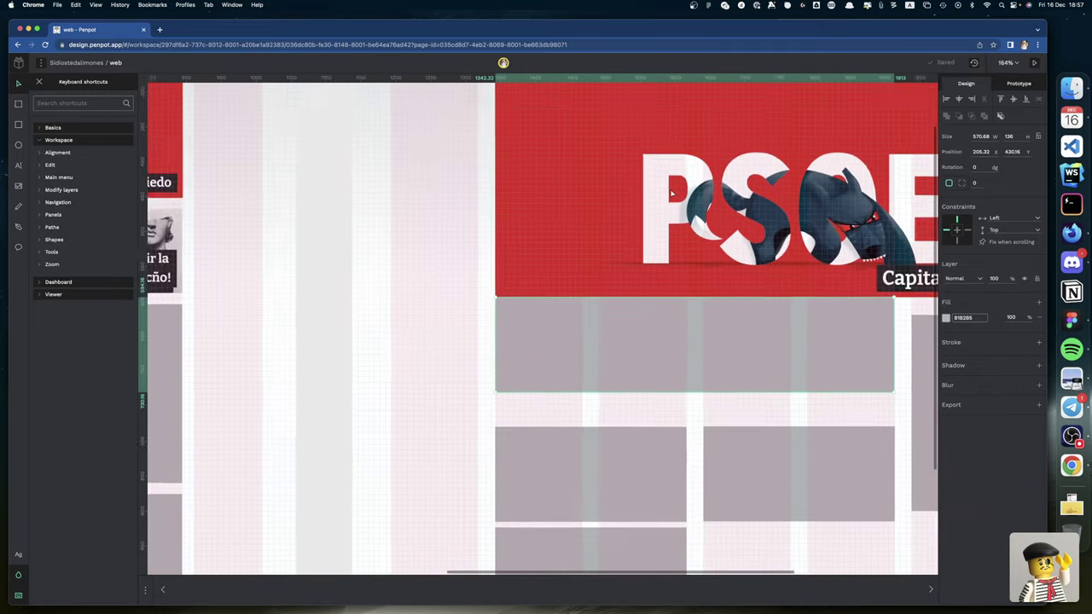
scroll(670, 194, down, 2)
scroll(699, 179, right, 5)
scroll(699, 179, up, 1)
click(729, 169)
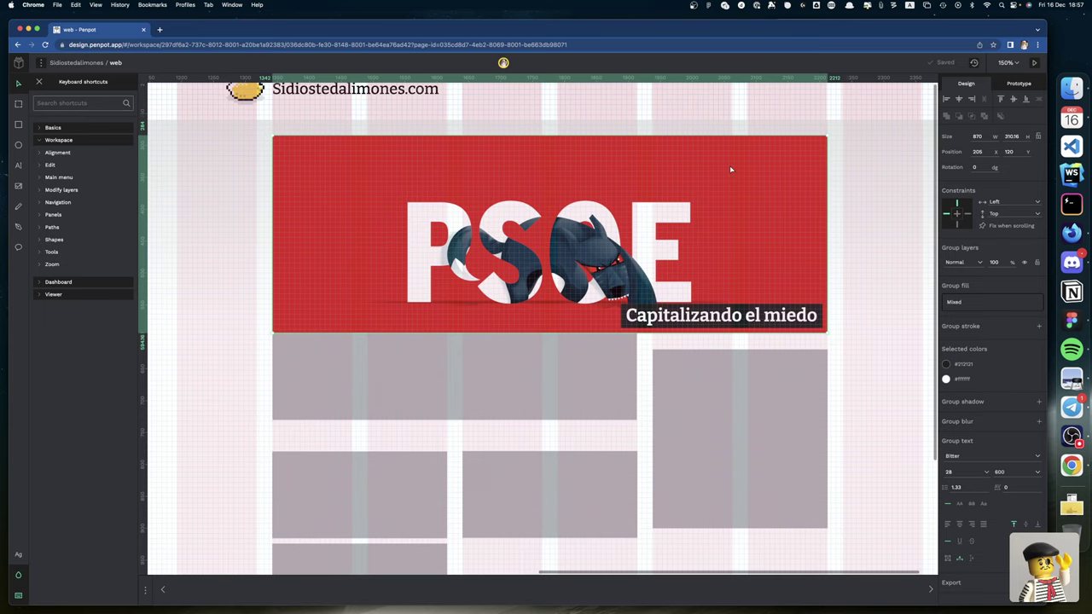
scroll(700, 194, right, 1)
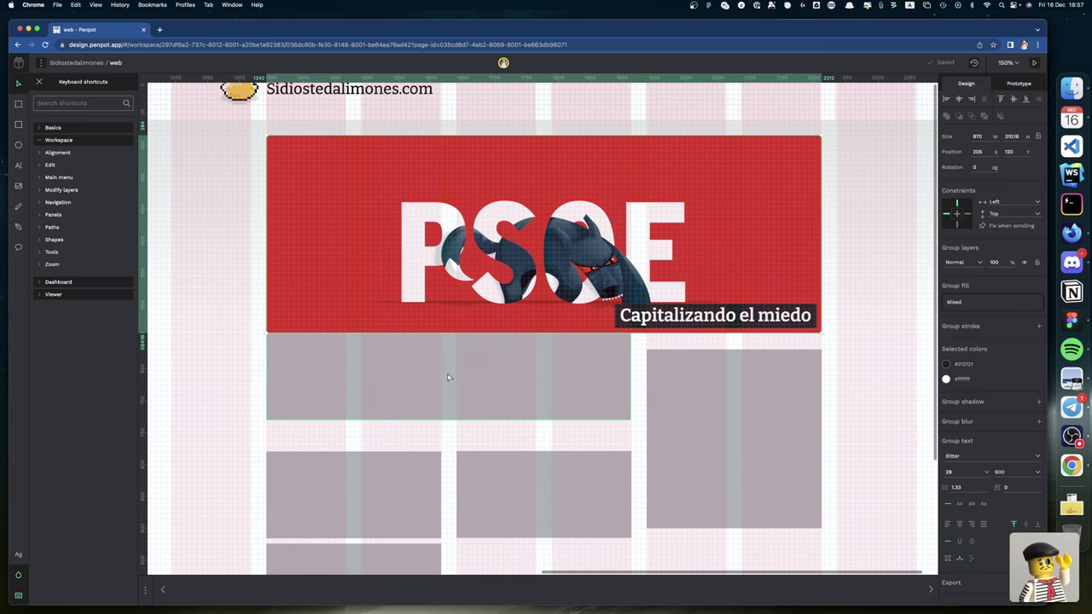
scroll(406, 382, left, 1)
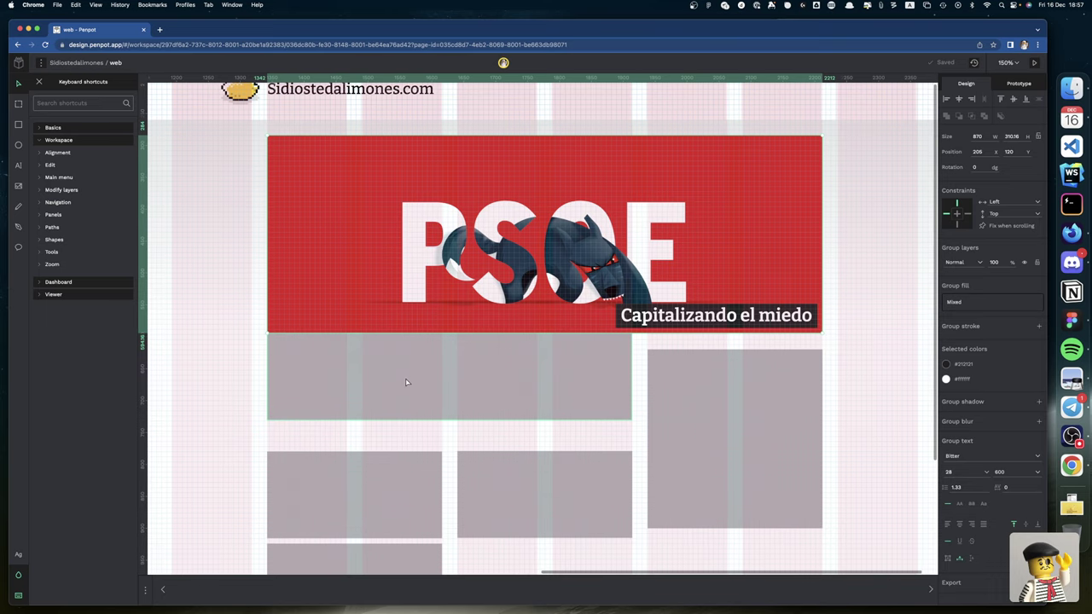
Step: Move the wide tile down from the banner to Y 455.61, level with the top of the tall tile
scroll(416, 383, left, 1)
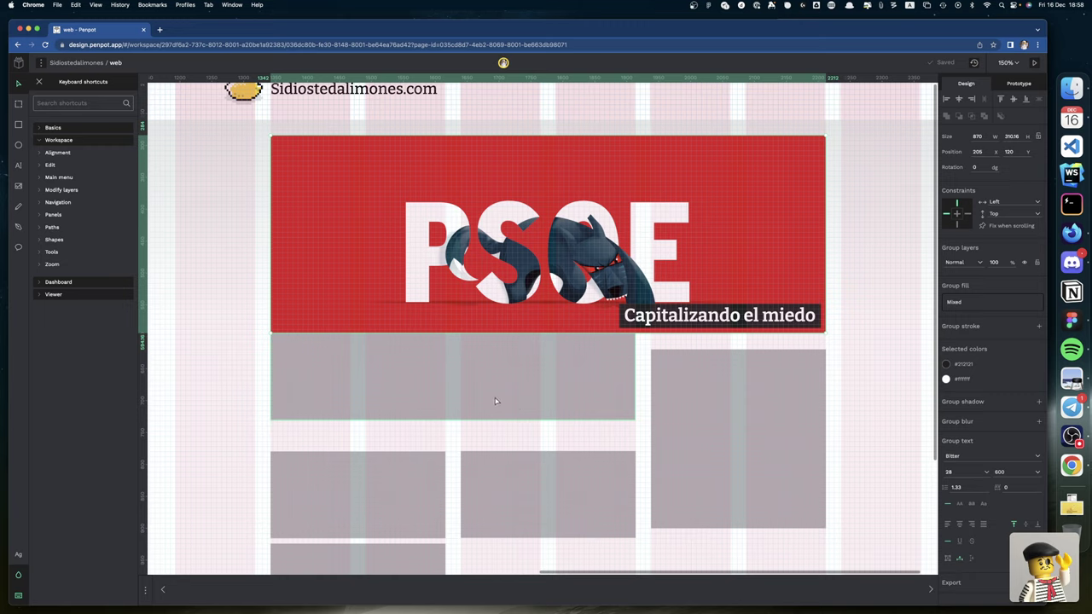
drag(499, 398, 496, 416)
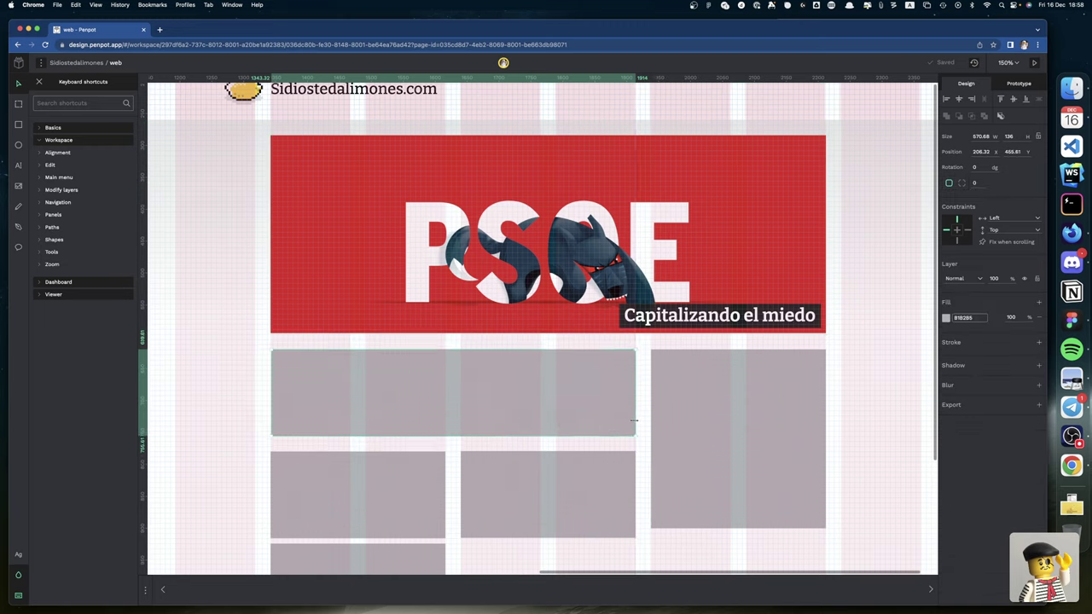
click(696, 394)
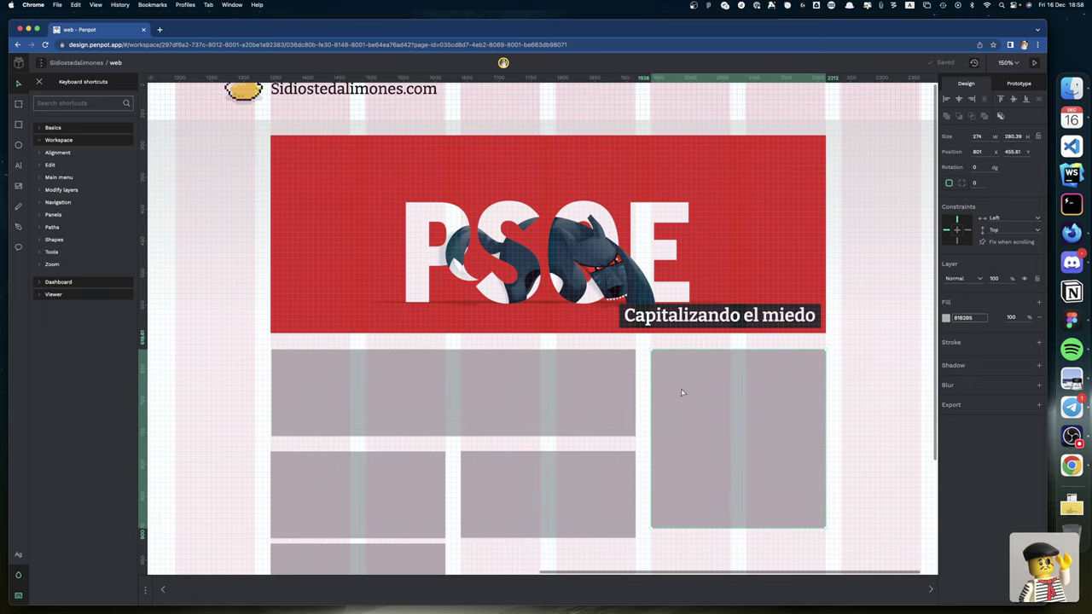
Step: Measure the spacing between the first small tile and the wide tile above it
key(alt)
scroll(544, 442, down, 2)
click(440, 415)
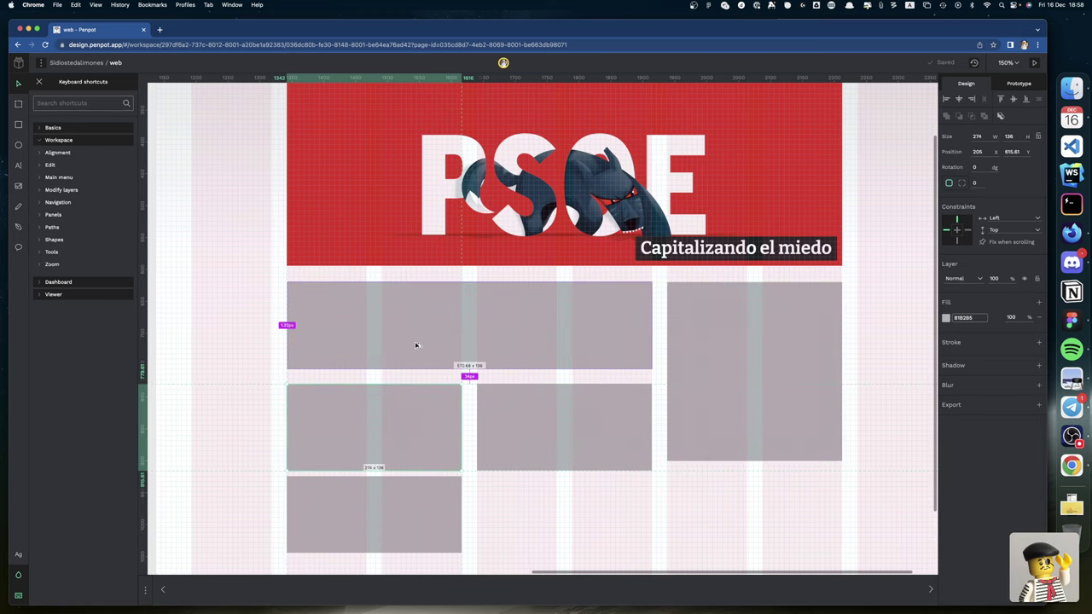
scroll(512, 407, right, 1)
scroll(552, 425, right, 1)
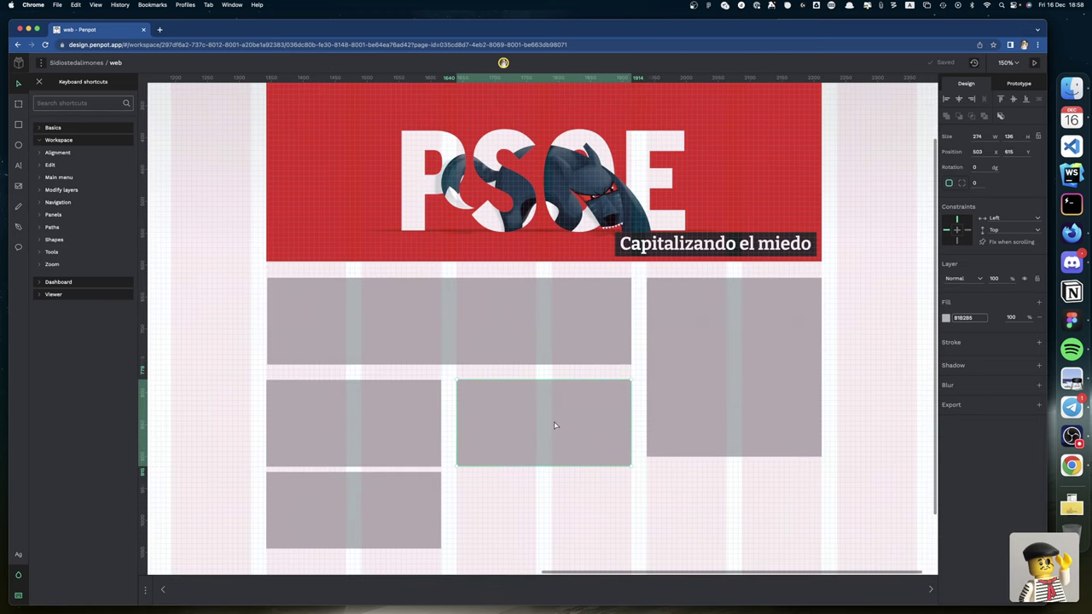
Step: Extend the tall tile's lower edge to a height of 295.39, level with the small tiles beside it
click(768, 434)
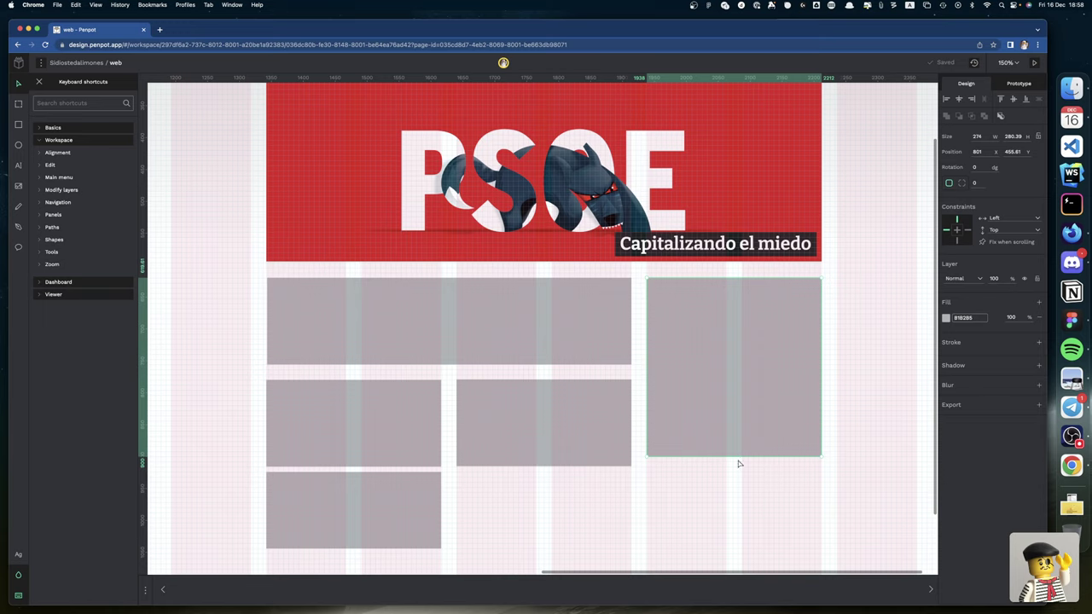
drag(732, 457, 732, 466)
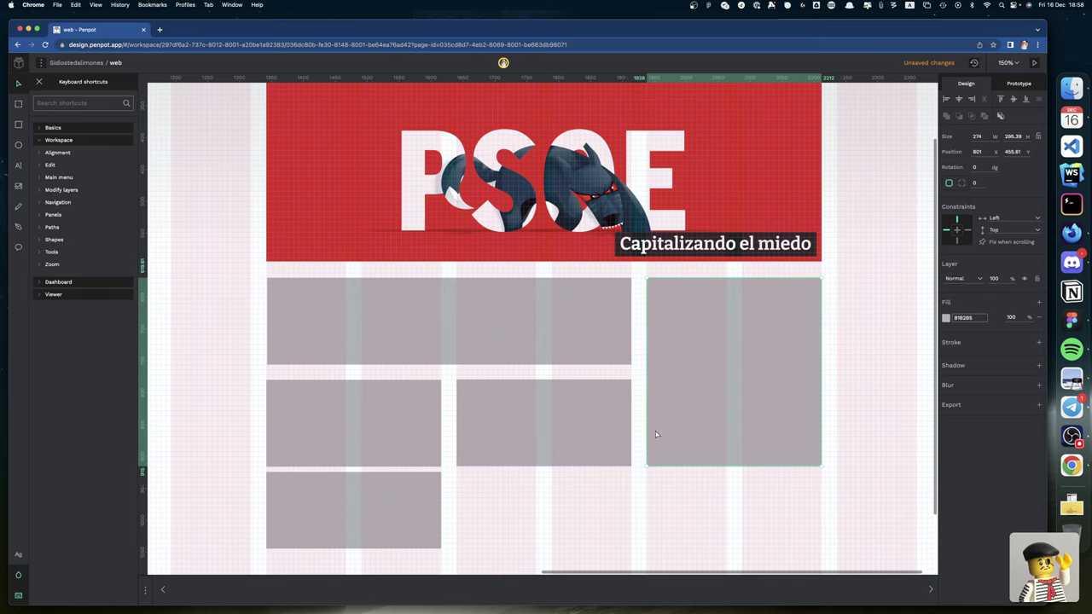
Step: Move the small tile above the footer down to Y 776, keeping its X position at 205
scroll(655, 430, down, 3)
scroll(655, 431, right, 3)
scroll(650, 432, down, 5)
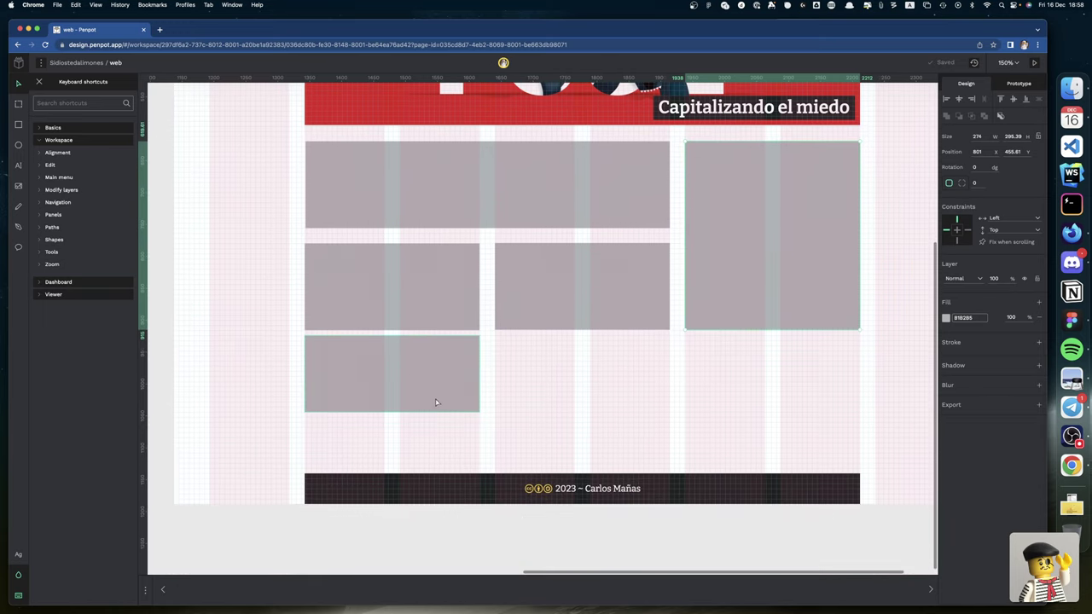
drag(425, 388, 426, 392)
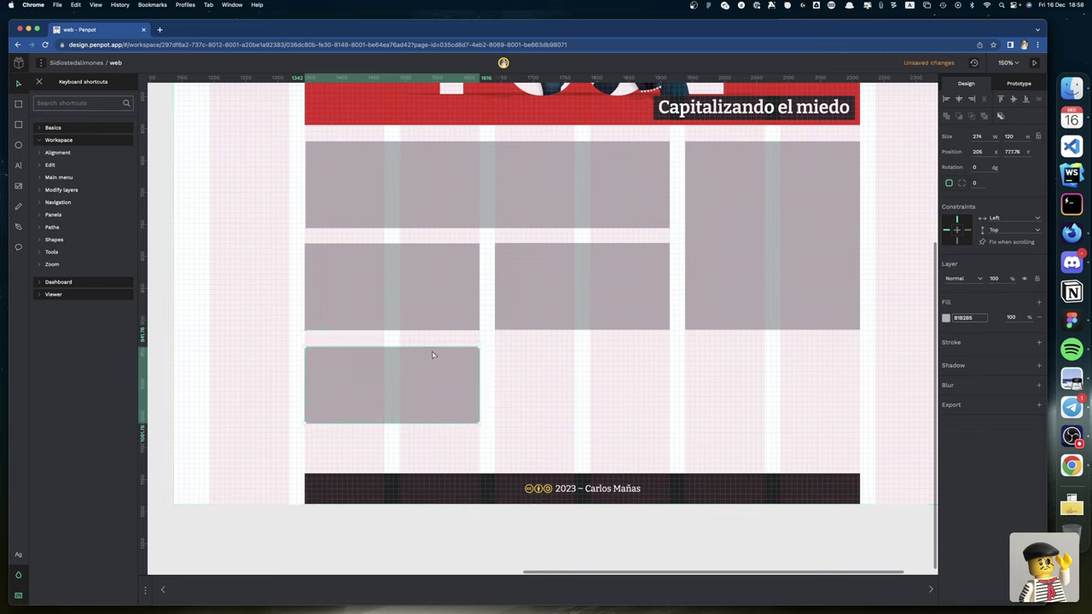
drag(432, 361, 448, 383)
scroll(432, 353, up, 5)
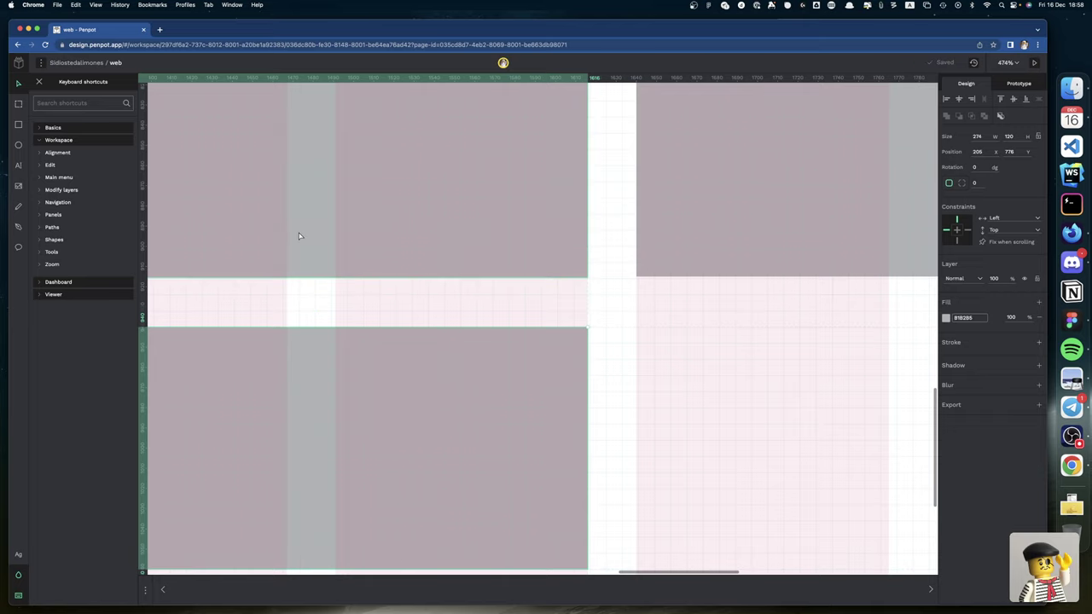
scroll(316, 342, left, 5)
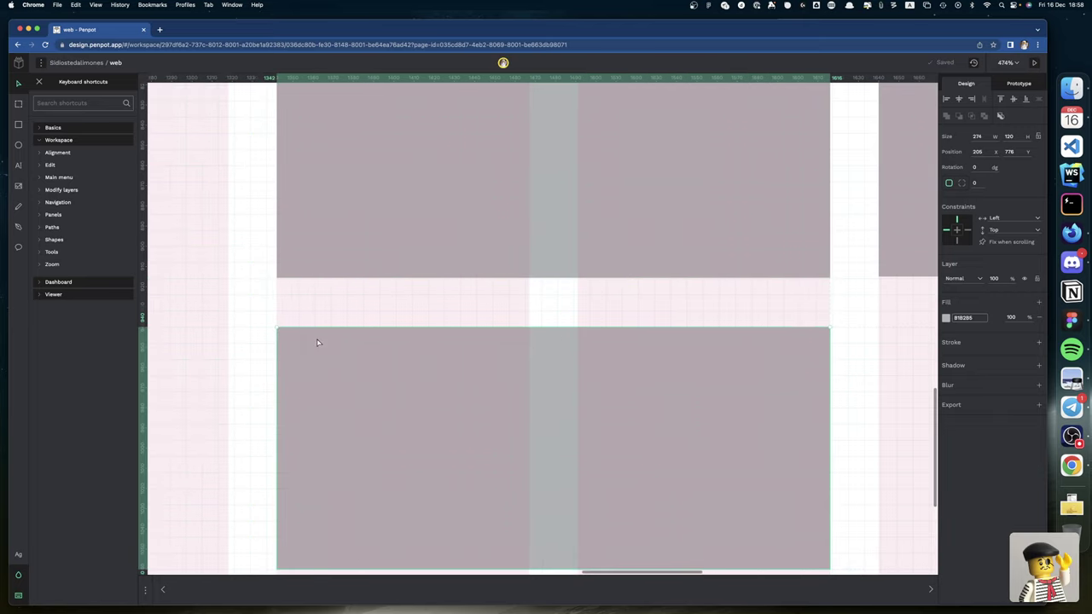
drag(338, 349, 337, 345)
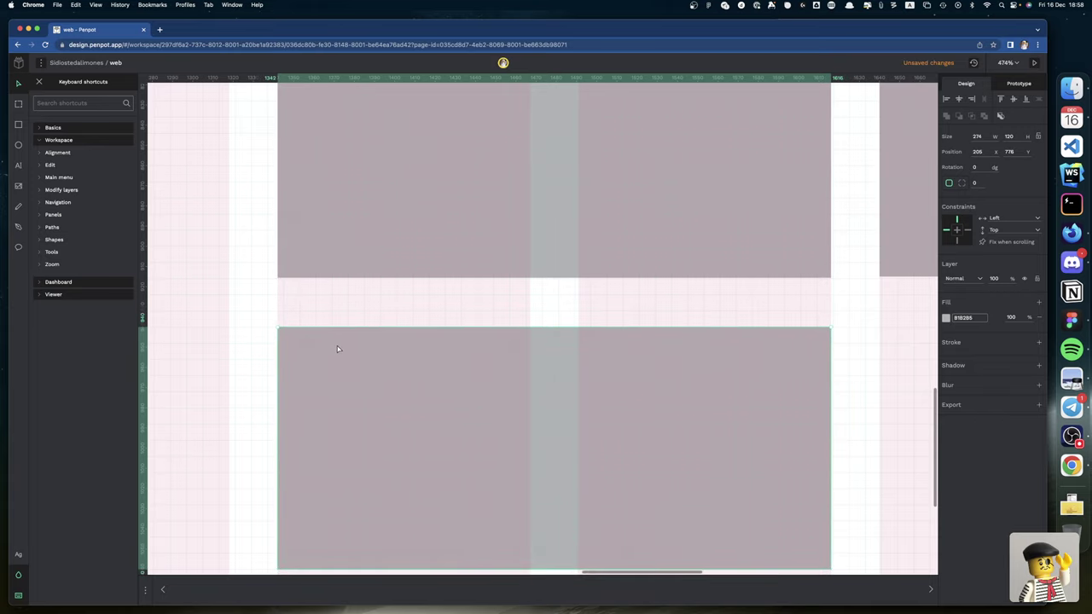
Step: Enable snap to pixel in the workspace preferences
click(41, 62)
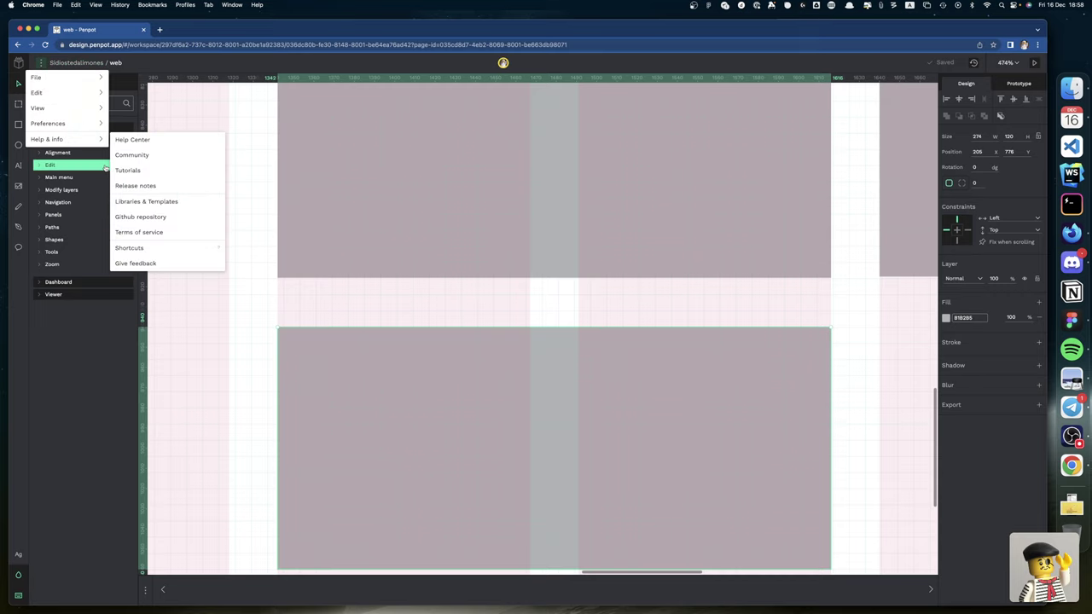
mouse_move(89, 130)
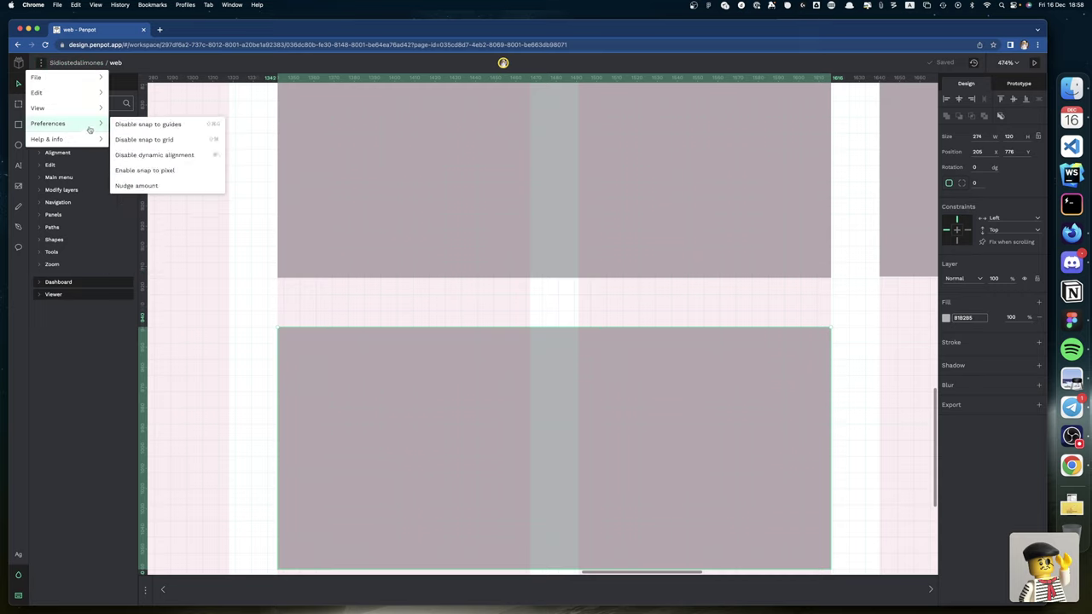
click(147, 170)
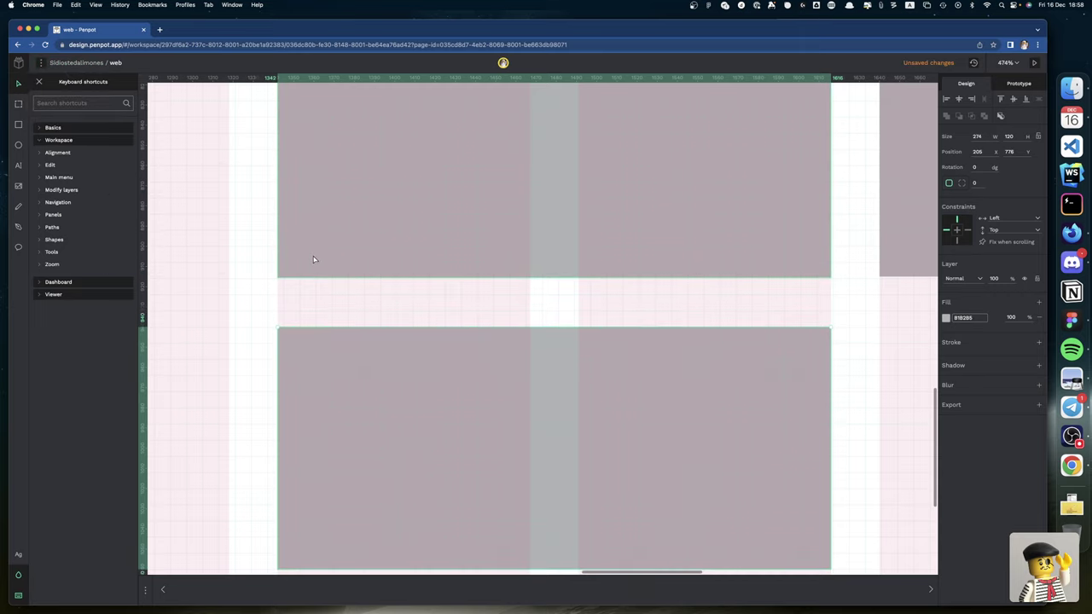
Step: Try moving the lowest small tile up 10 px and back to Y 776, and measure its gap to the tile above
key(alt)
key(shift+Up)
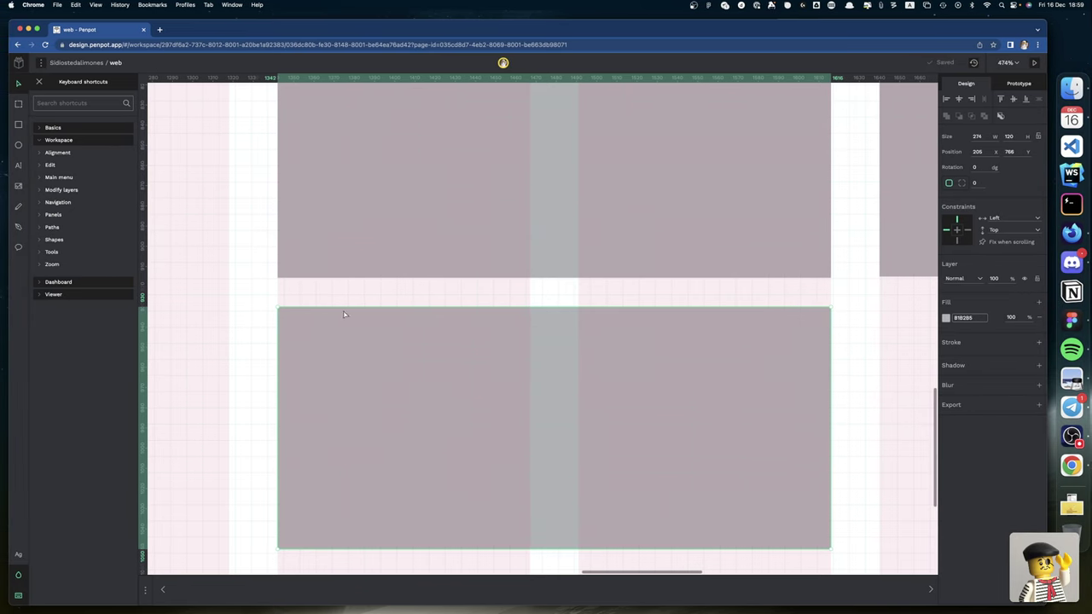
drag(325, 342, 351, 361)
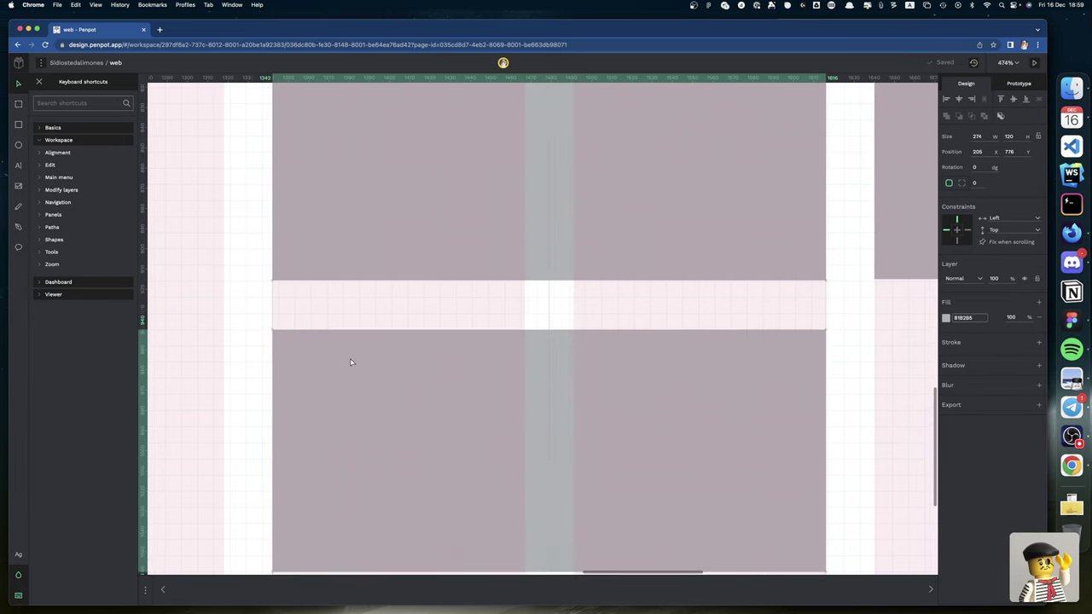
scroll(350, 362, down, 1)
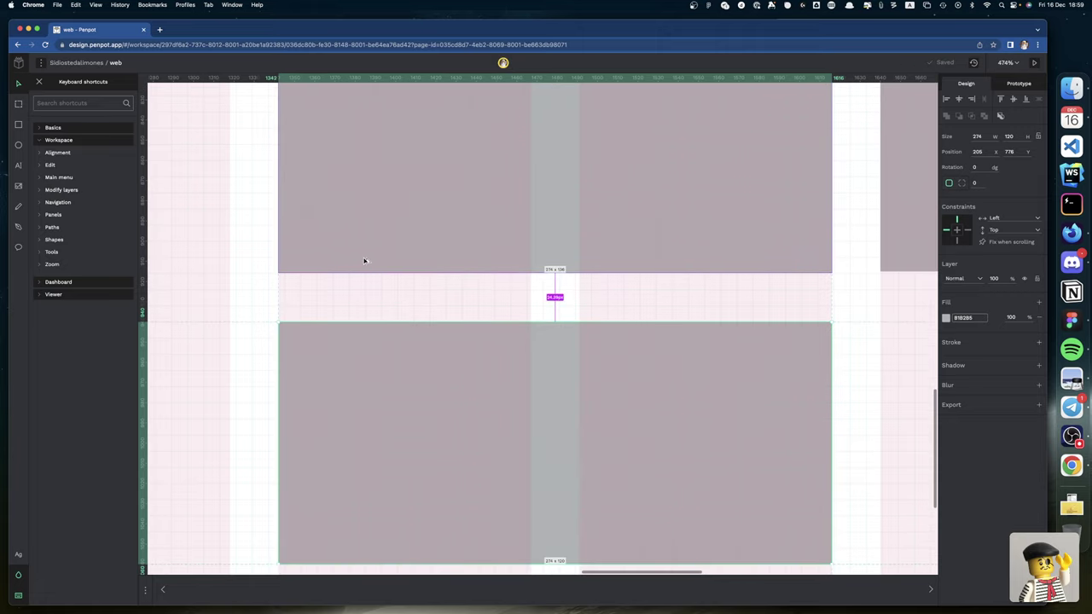
Step: Set the Y position of the small tile directly above the lowest one to 615
click(468, 228)
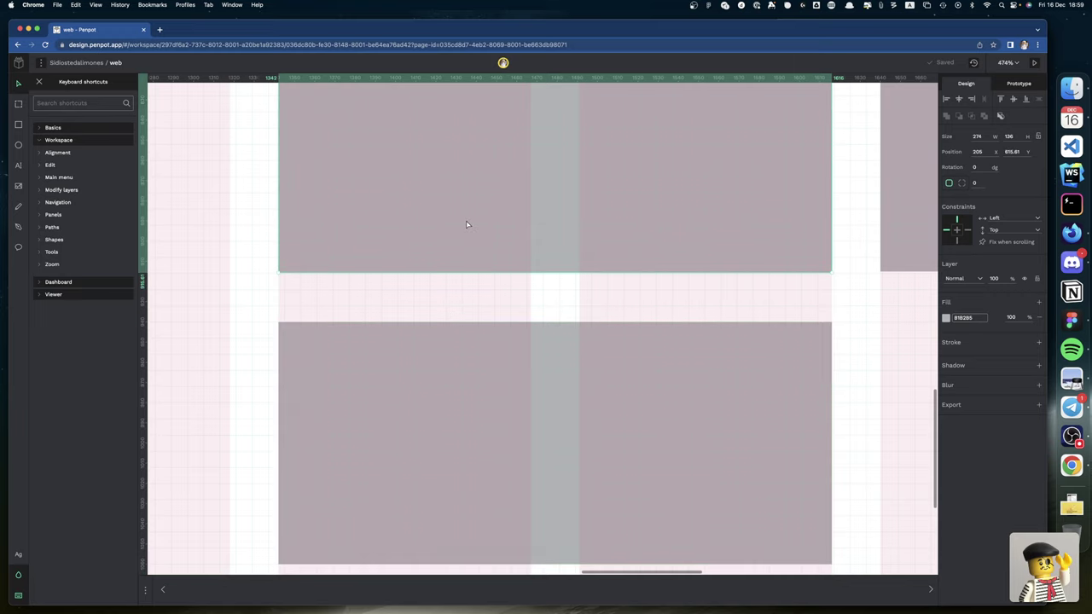
scroll(467, 226, left, 1)
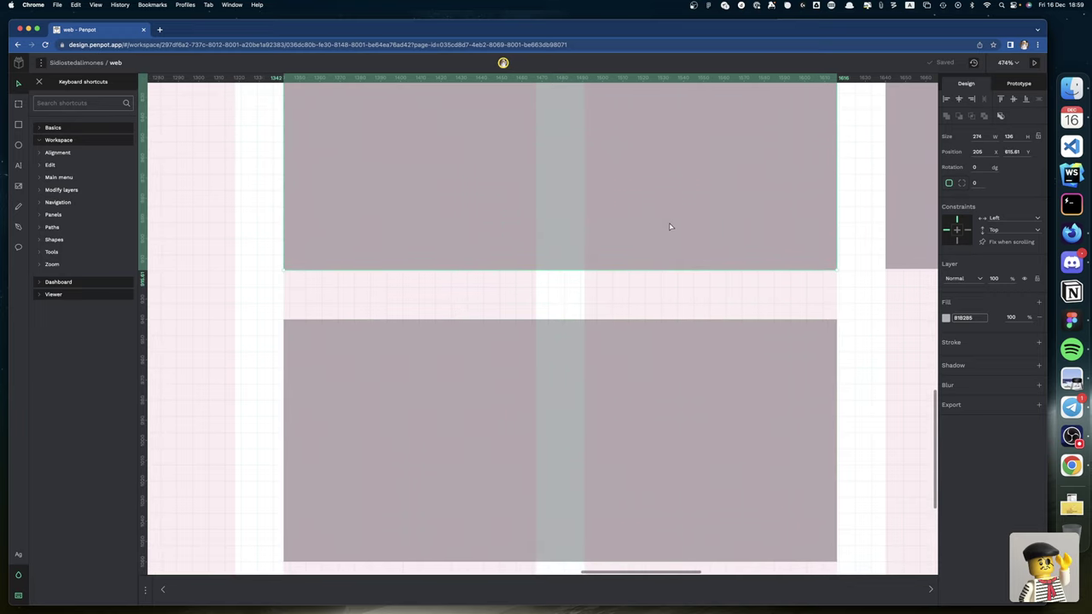
click(1022, 152)
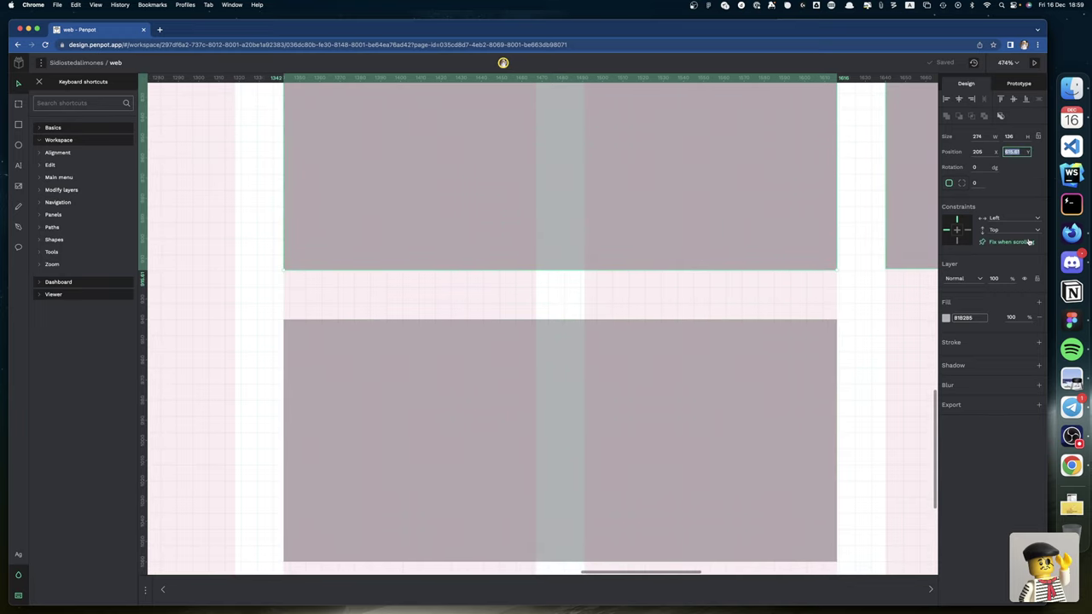
text(615)
key(Return)
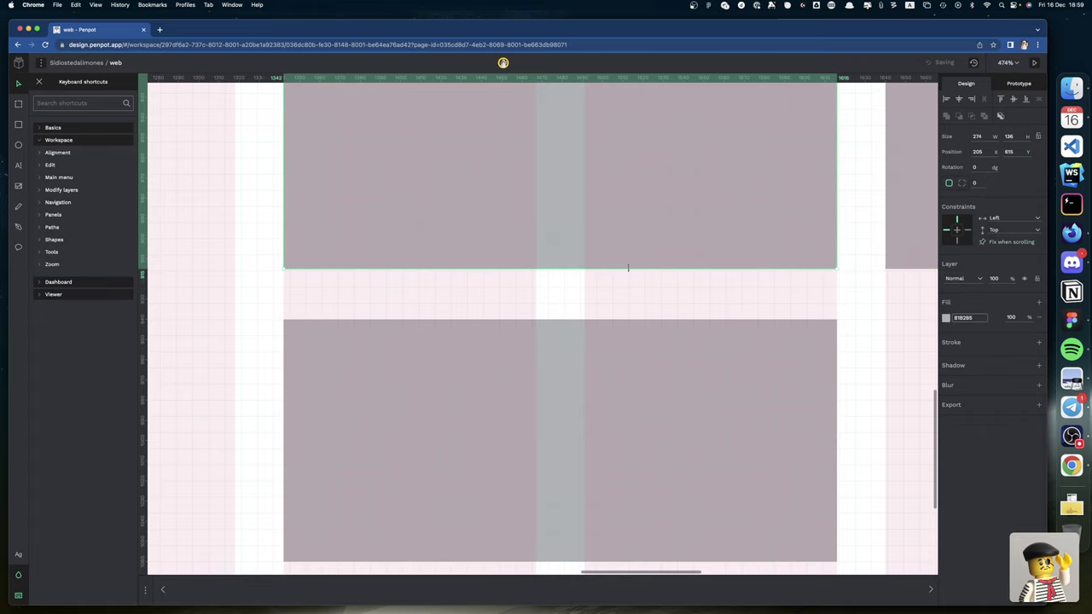
Step: Extend the same small tile's lower edge to a height of 137
scroll(629, 270, up, 3)
scroll(629, 272, up, 1)
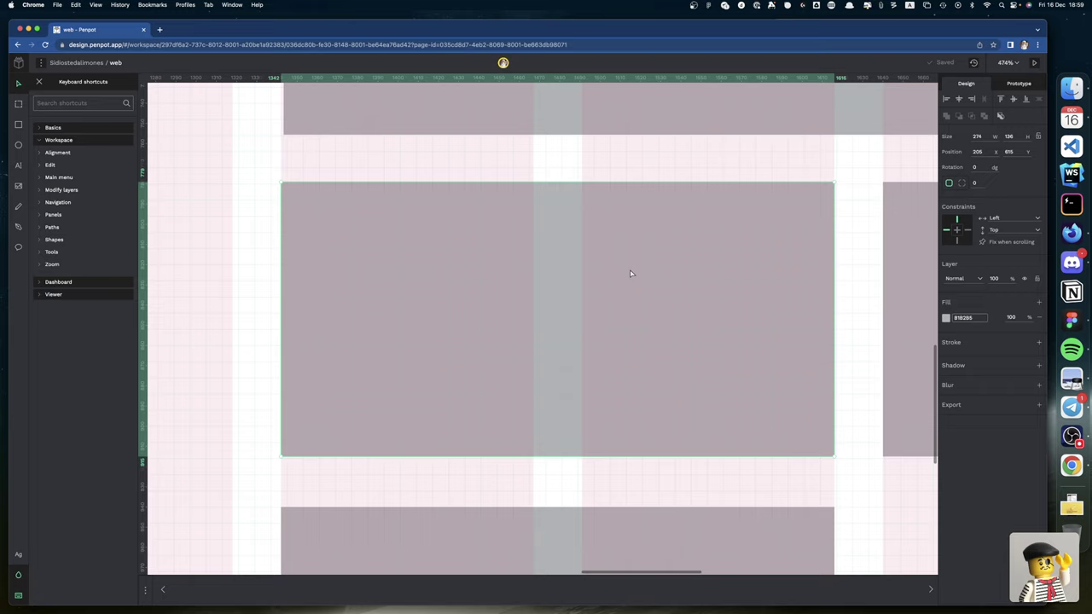
click(855, 222)
click(692, 456)
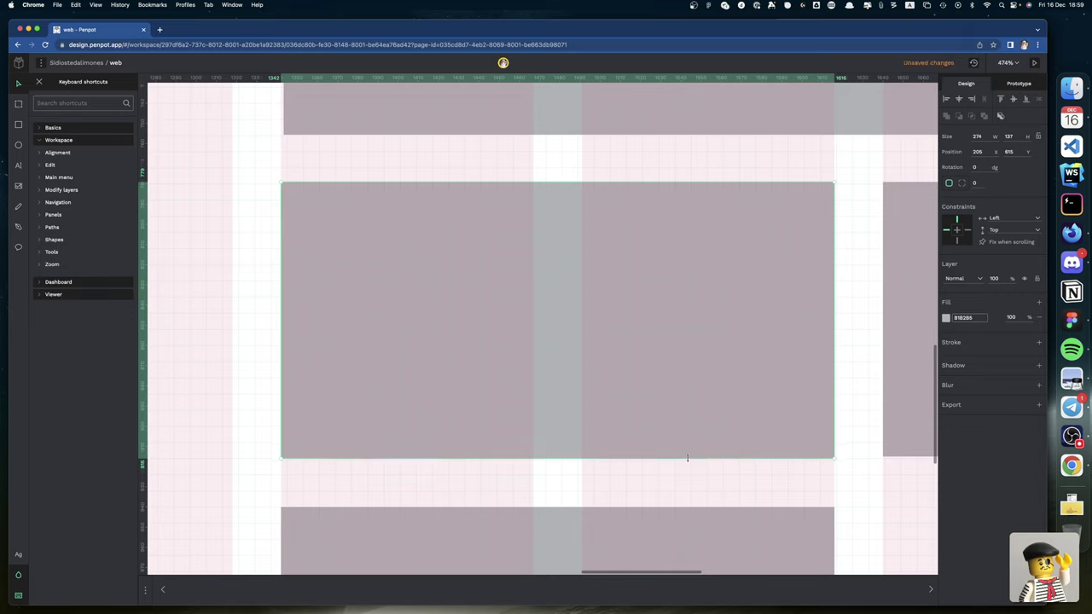
Step: Calculate 137/8 and 136/8 in the Alfred launcher to check the tile height against the 8 px grid
key(alt+space)
text(1)
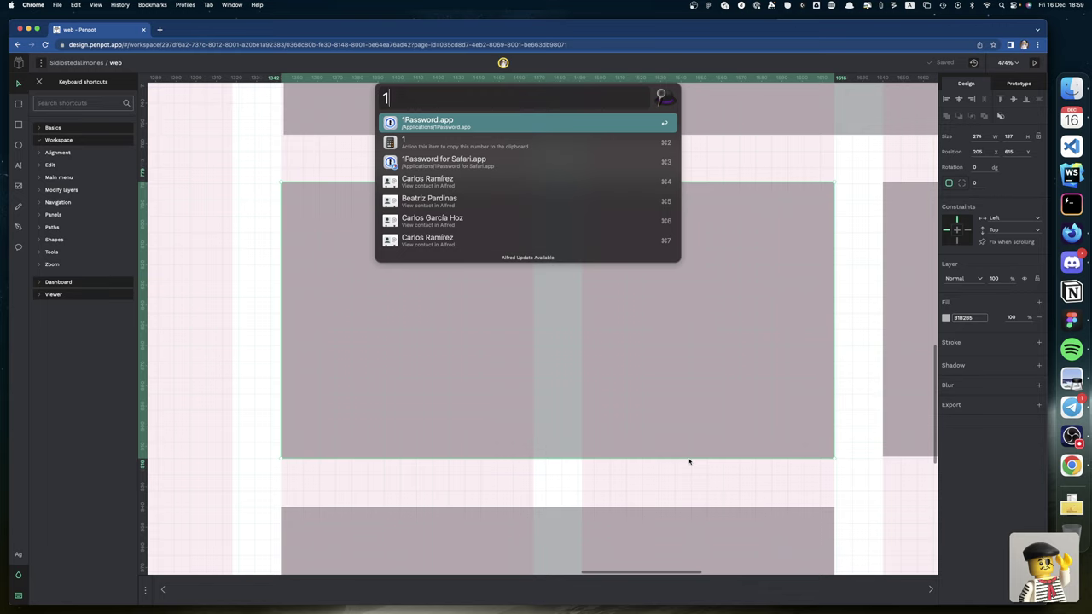
text(37/8)
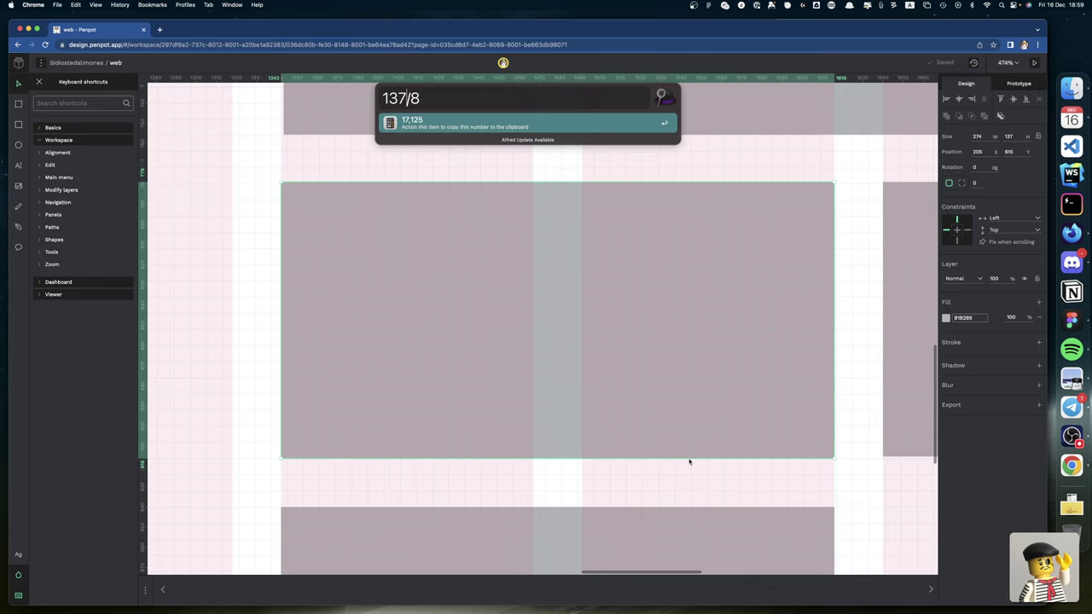
key(Left)
key(Left)
key(BackSpace)
text(6)
key(Return)
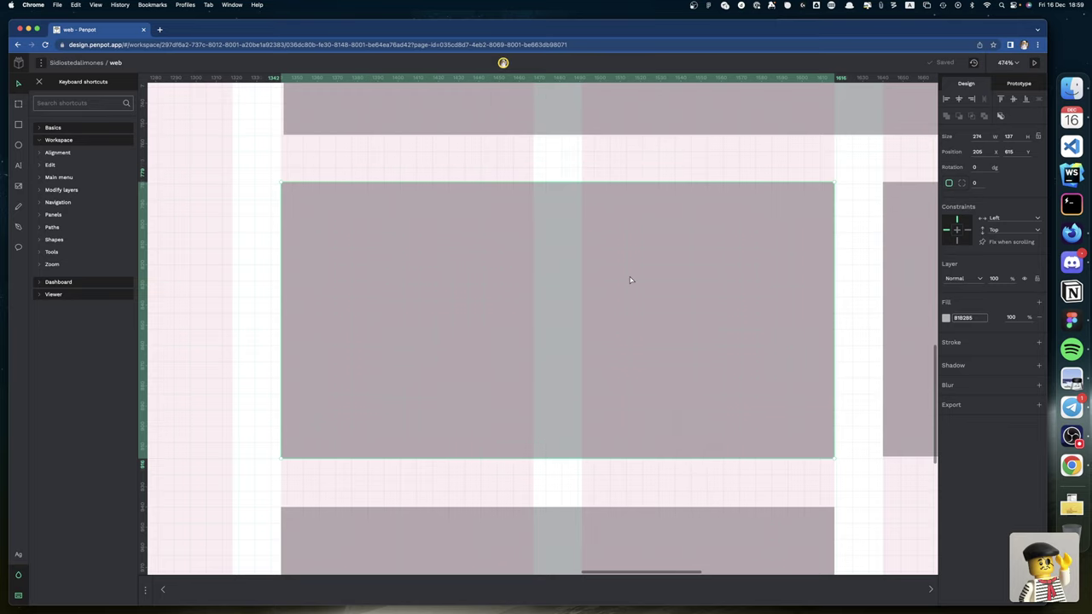
Step: Adjust the small tile's upper and lower edges so it sits at Y 616 with a height of 136
scroll(695, 385, right, 1)
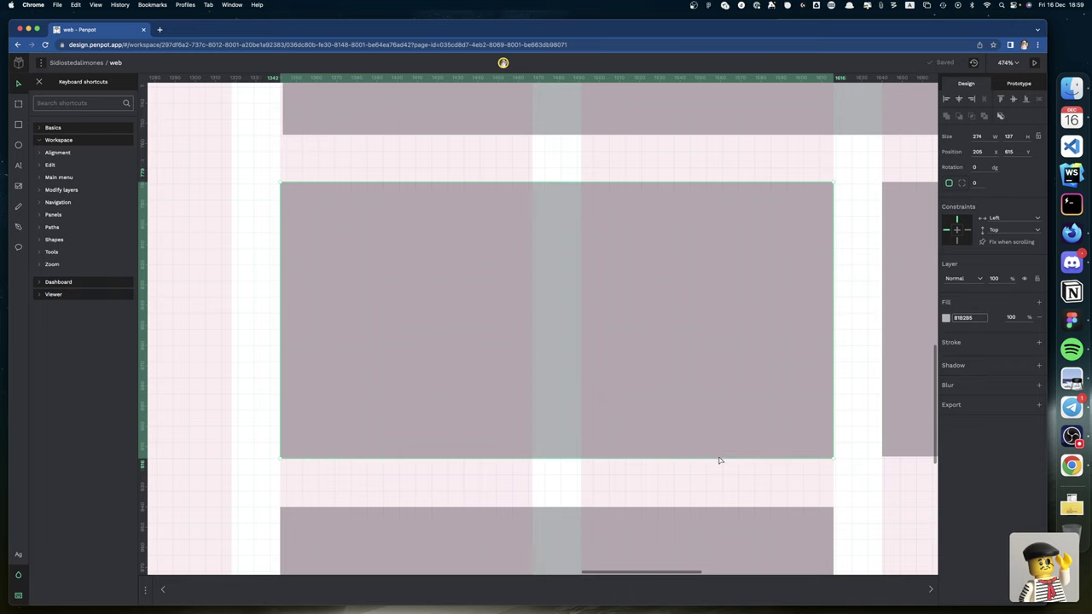
drag(712, 458, 712, 441)
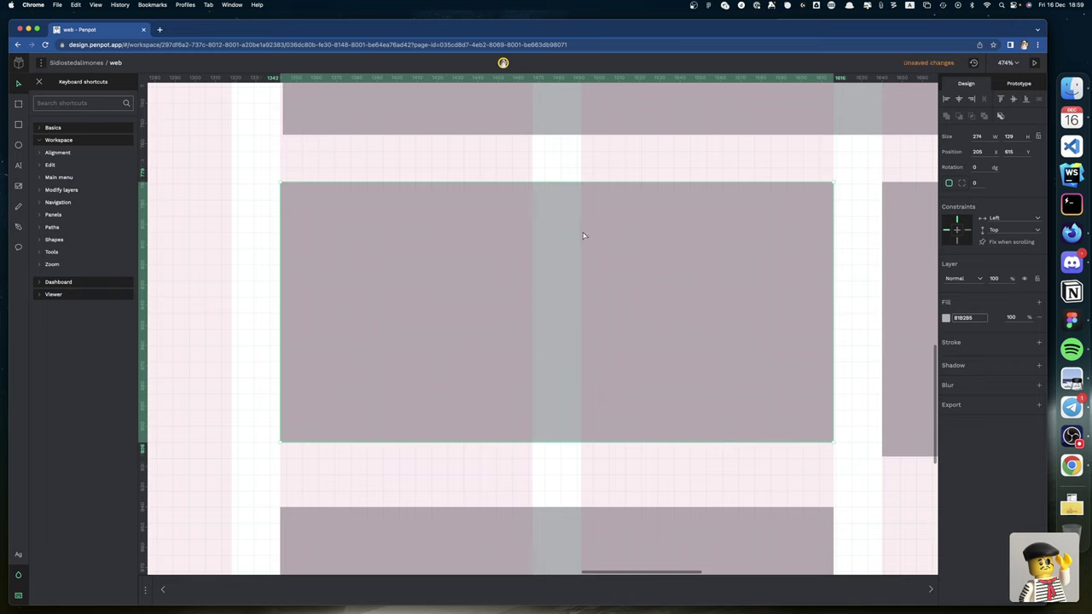
mouse_move(541, 180)
mouse_down()
mouse_move(540, 199)
mouse_move(541, 184)
mouse_up()
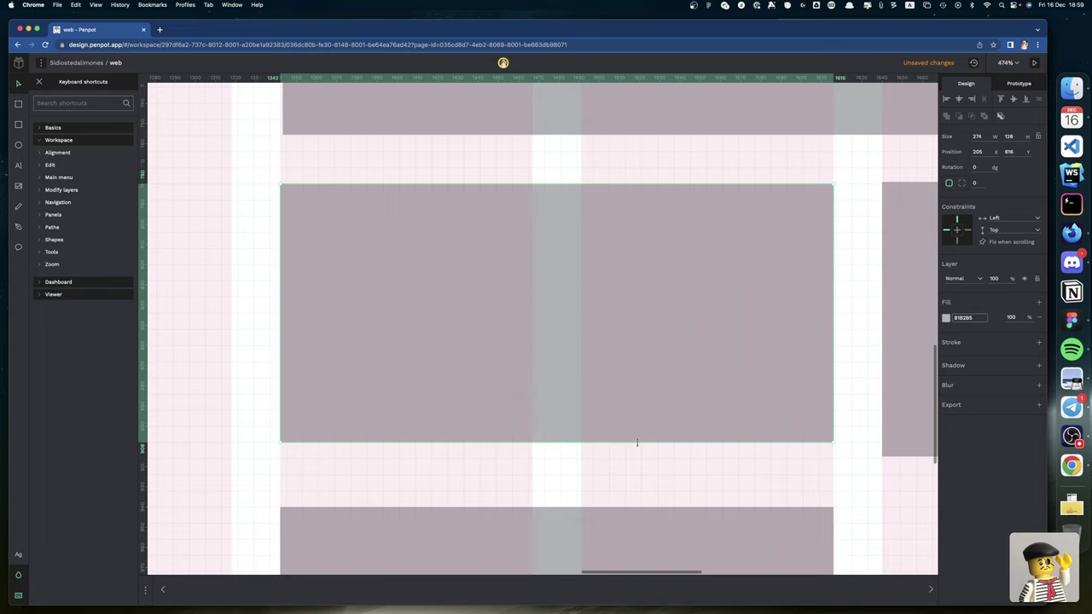
drag(636, 442, 637, 458)
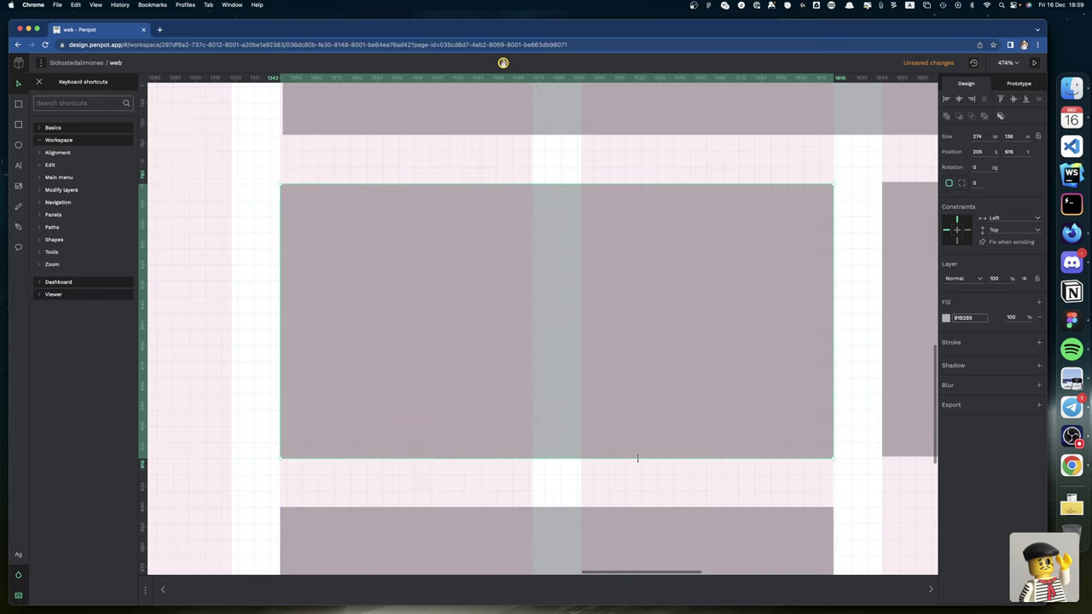
Step: Adjust the upper and lower edges of the neighbouring small tile in the row to Y 616 and height 136
scroll(638, 460, right, 5)
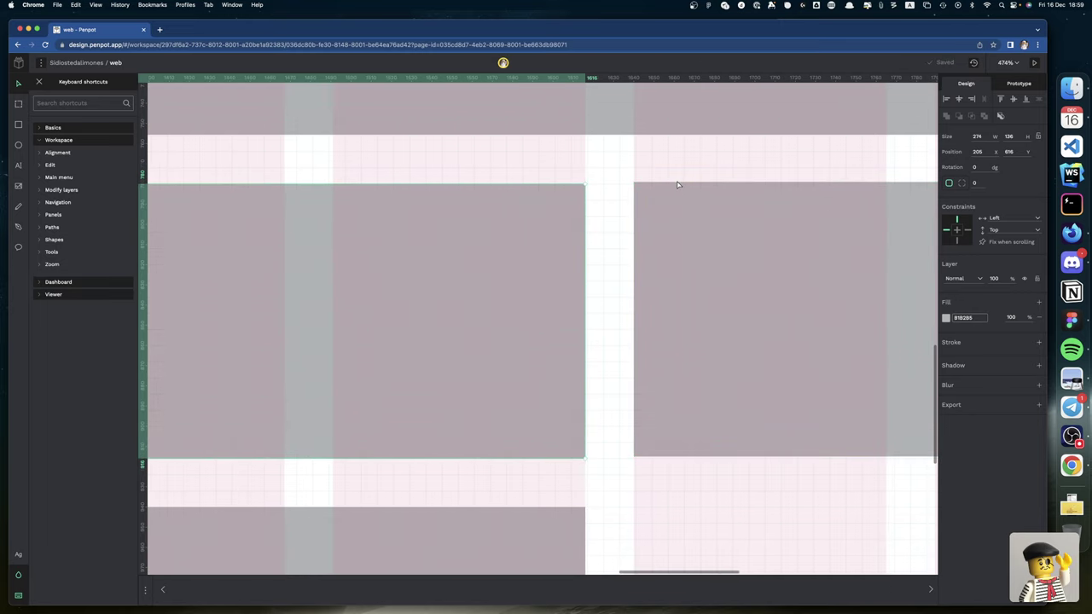
click(673, 180)
drag(673, 180, 672, 184)
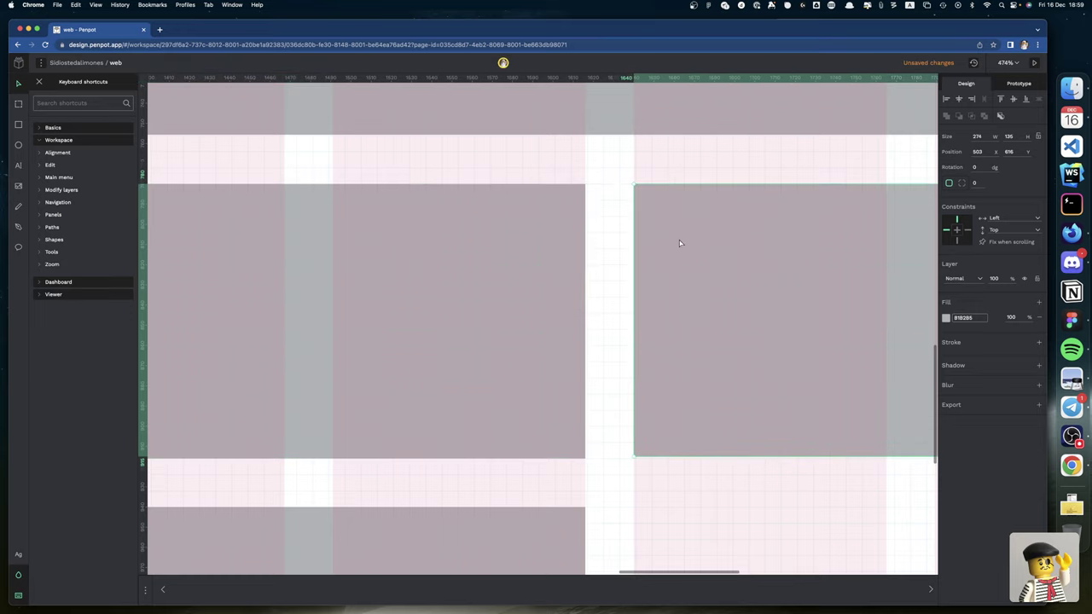
scroll(680, 243, right, 5)
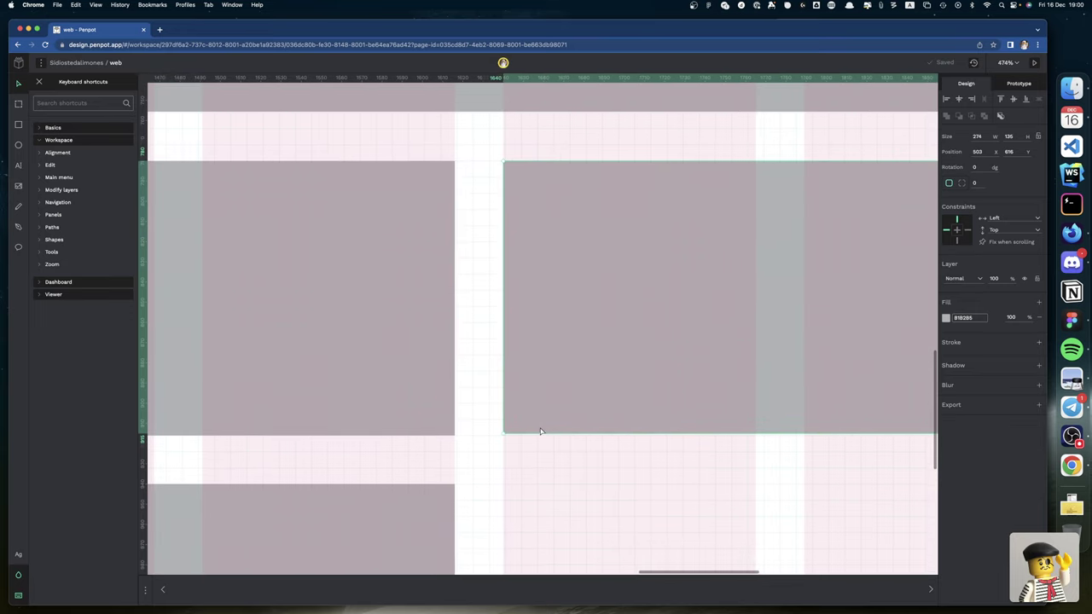
drag(539, 432, 539, 435)
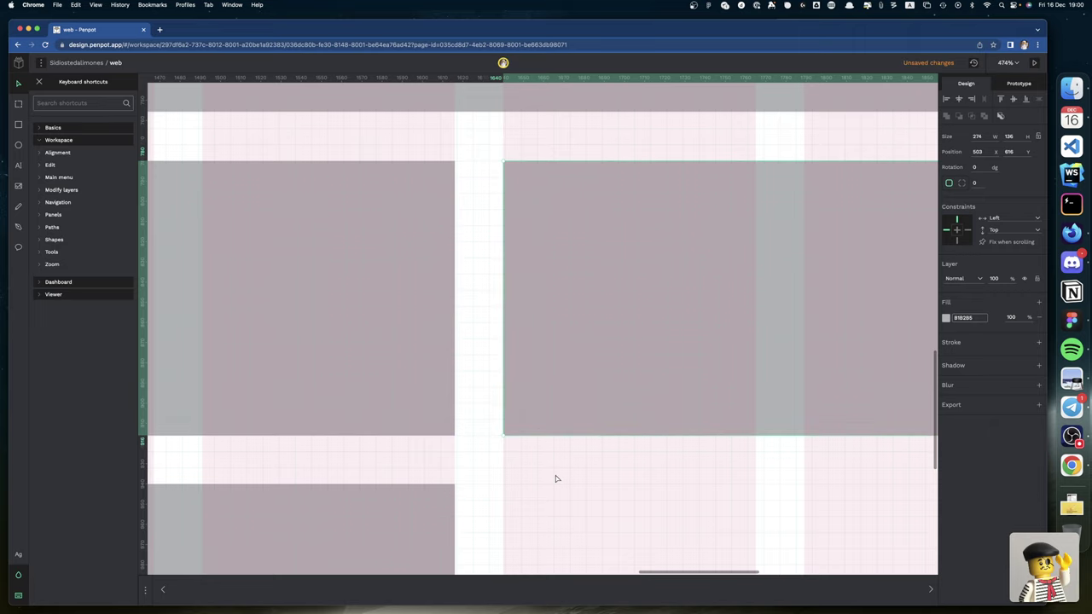
Step: Widen the lone tile below the small-tile row to 423 and extend its lower edge to a height of 136
scroll(555, 478, down, 3)
scroll(555, 479, left, 6)
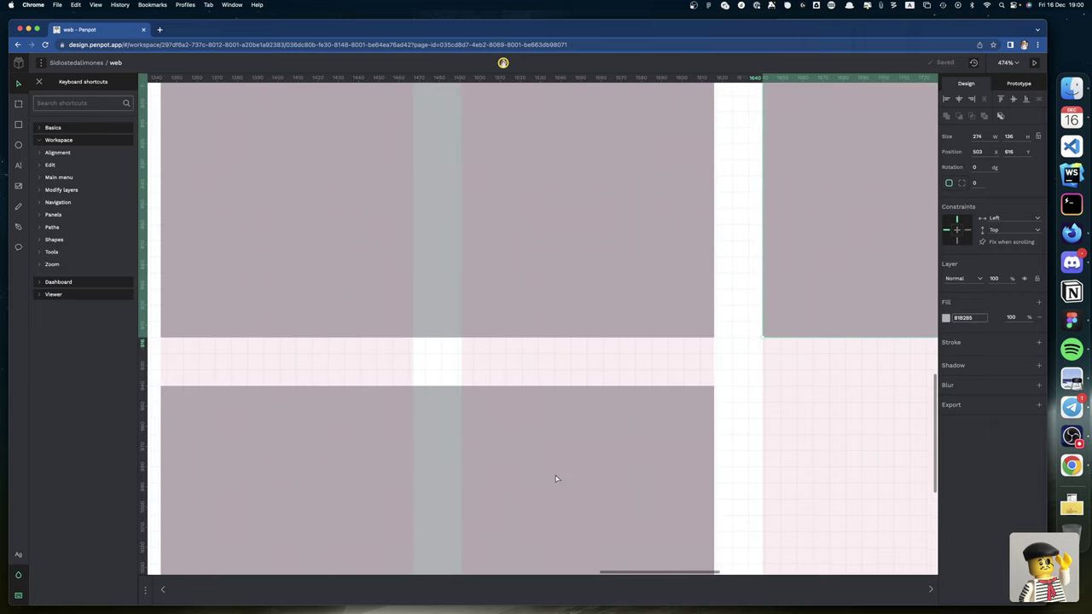
click(517, 422)
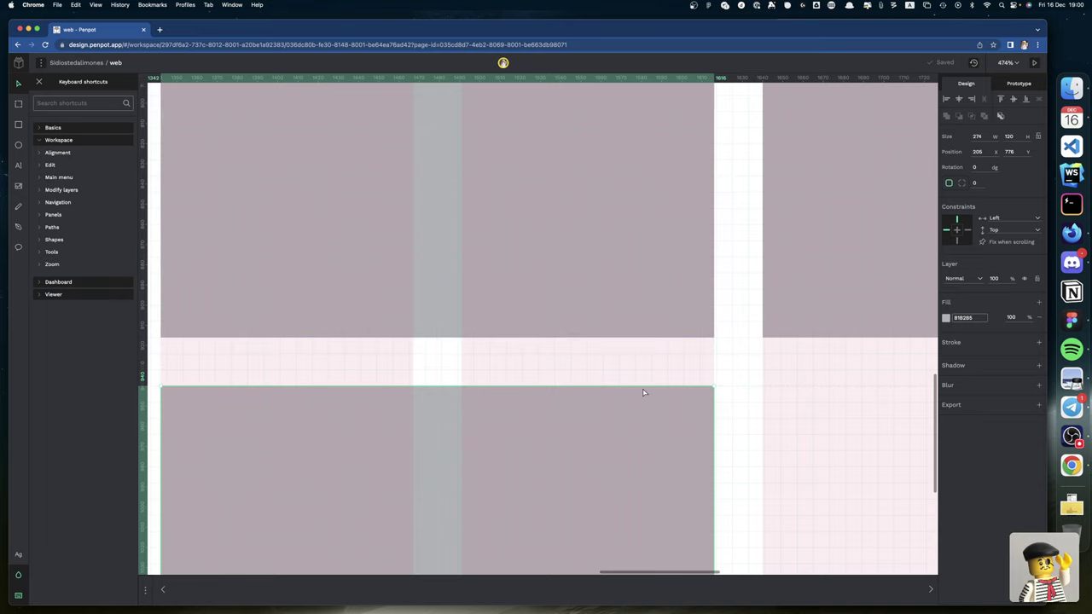
scroll(644, 393, down, 2)
scroll(644, 392, right, 6)
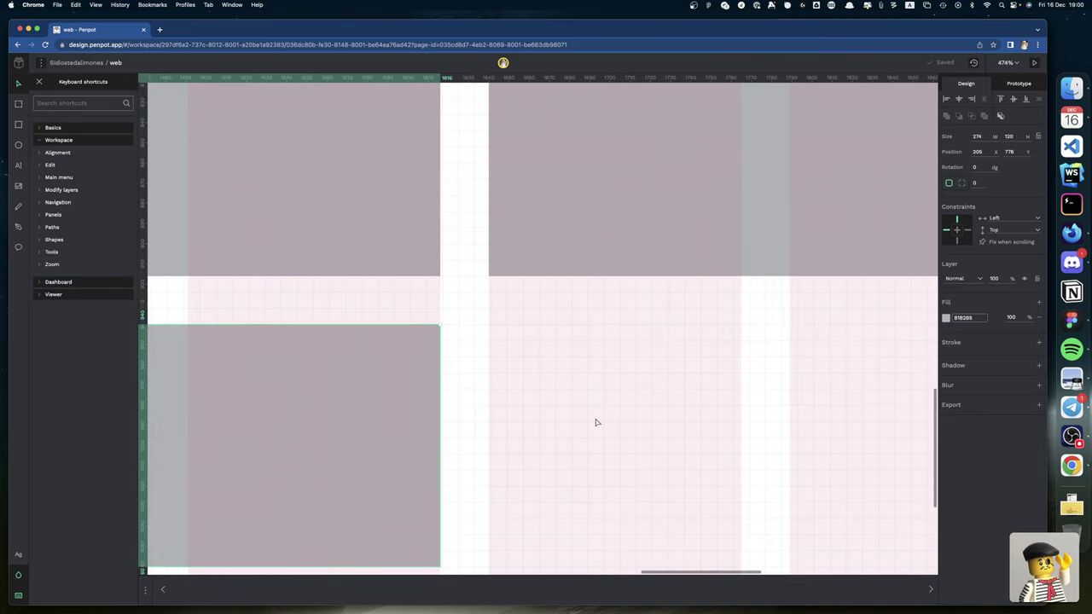
scroll(596, 422, down, 5)
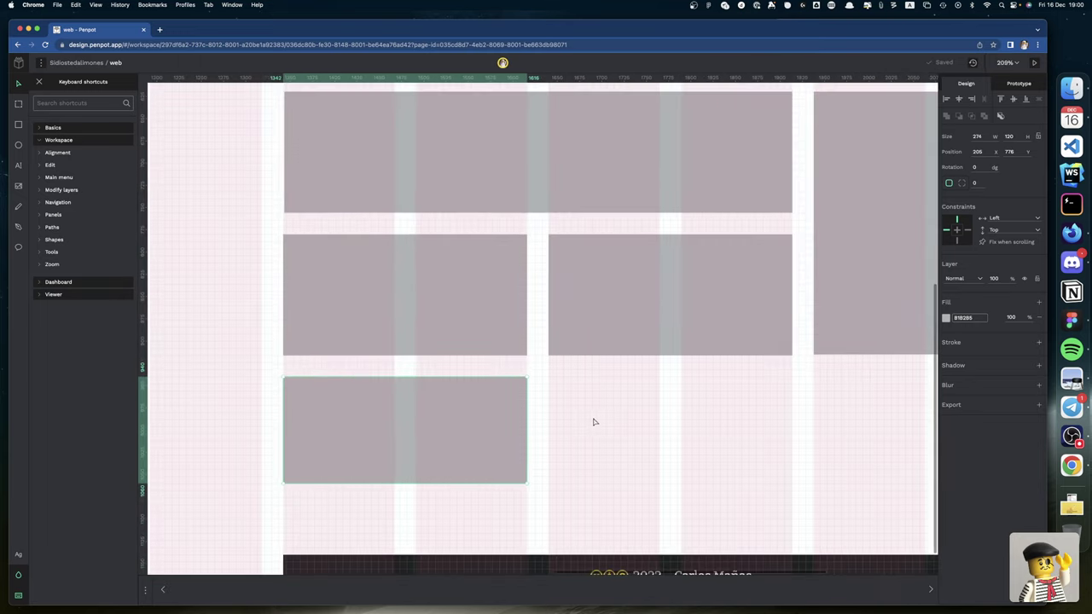
drag(526, 430, 658, 433)
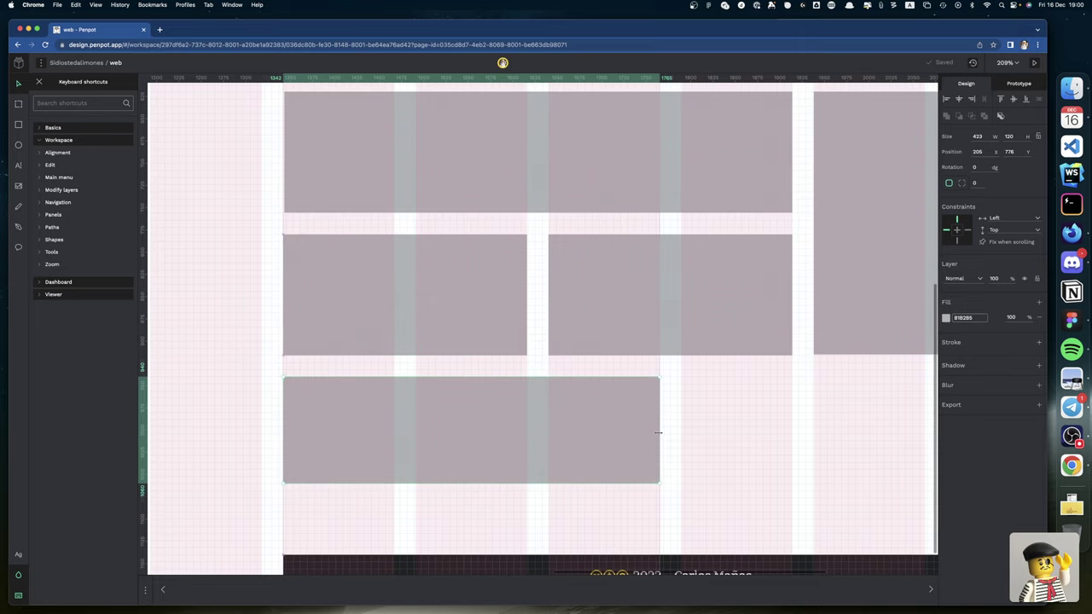
scroll(585, 428, right, 4)
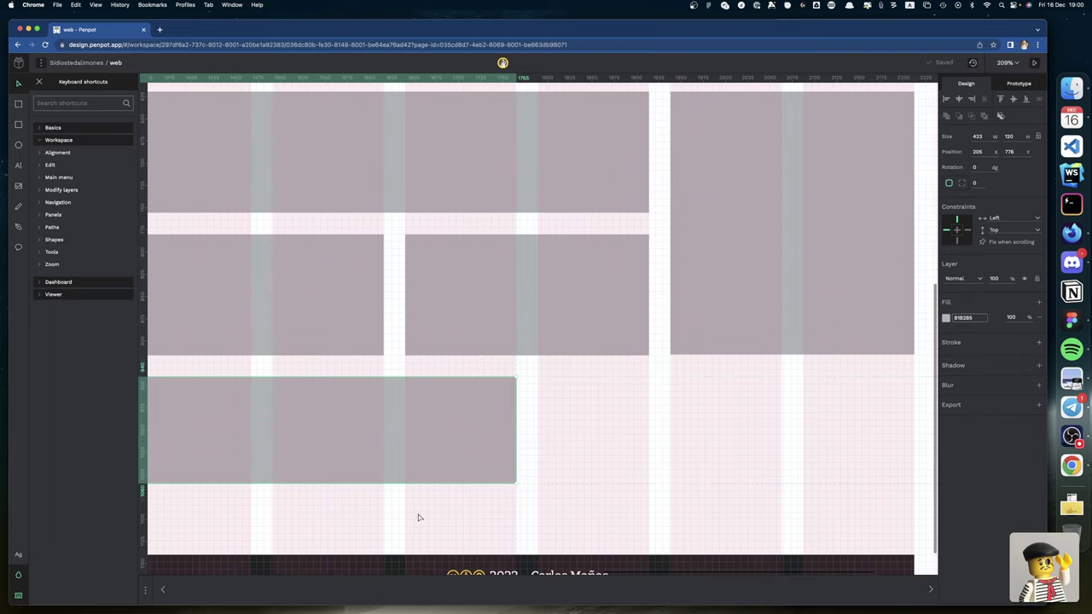
drag(411, 483, 412, 497)
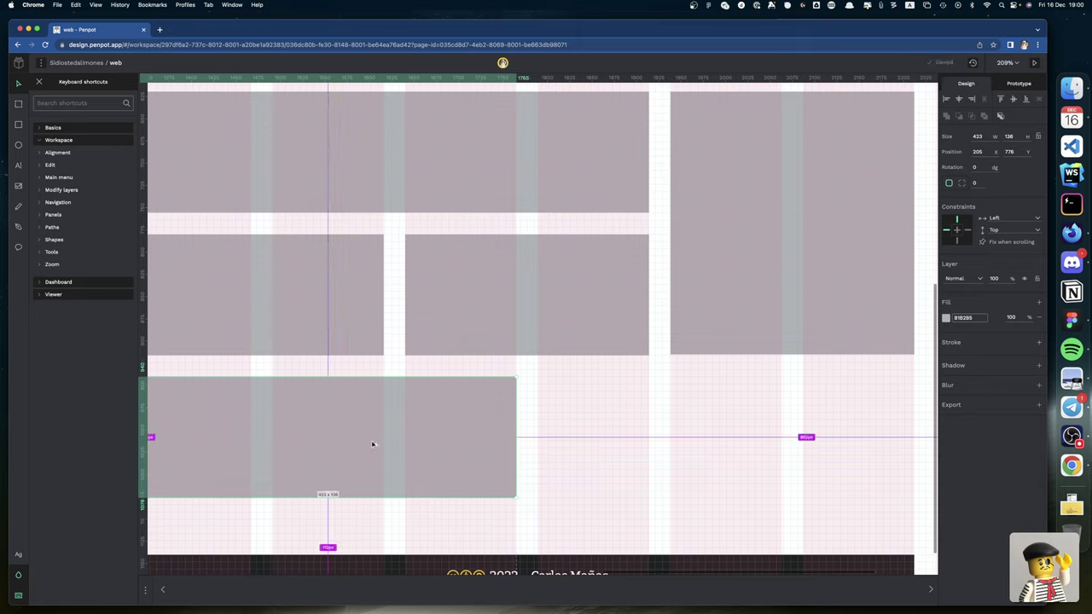
Step: Duplicate the 423 × 136 tile beside the original at X 652, Y 776 to complete the last row
drag(373, 441, 768, 442)
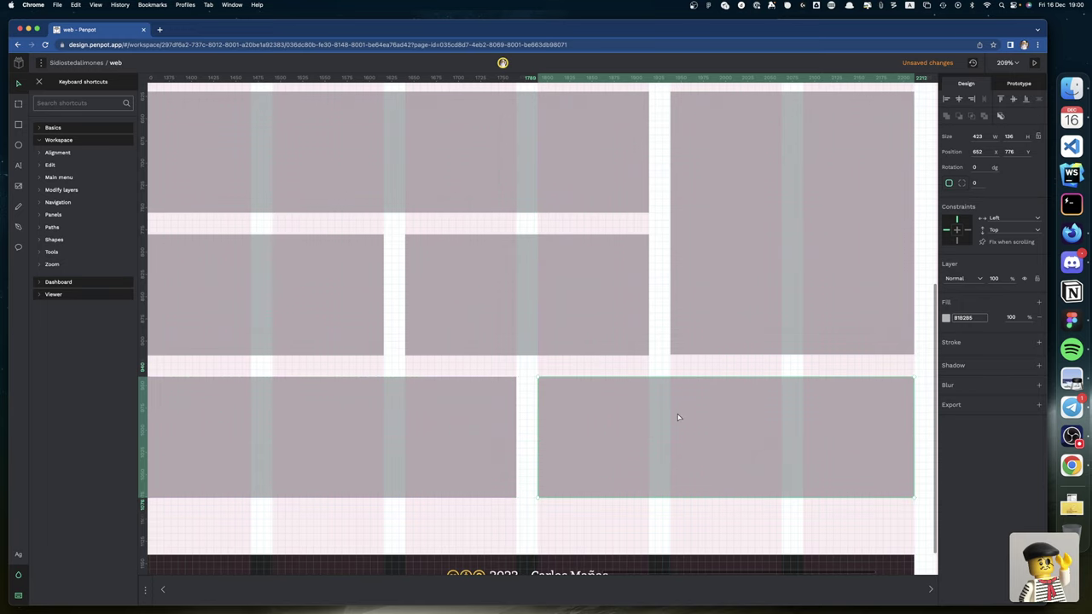
scroll(677, 414, down, 5)
scroll(678, 414, up, 3)
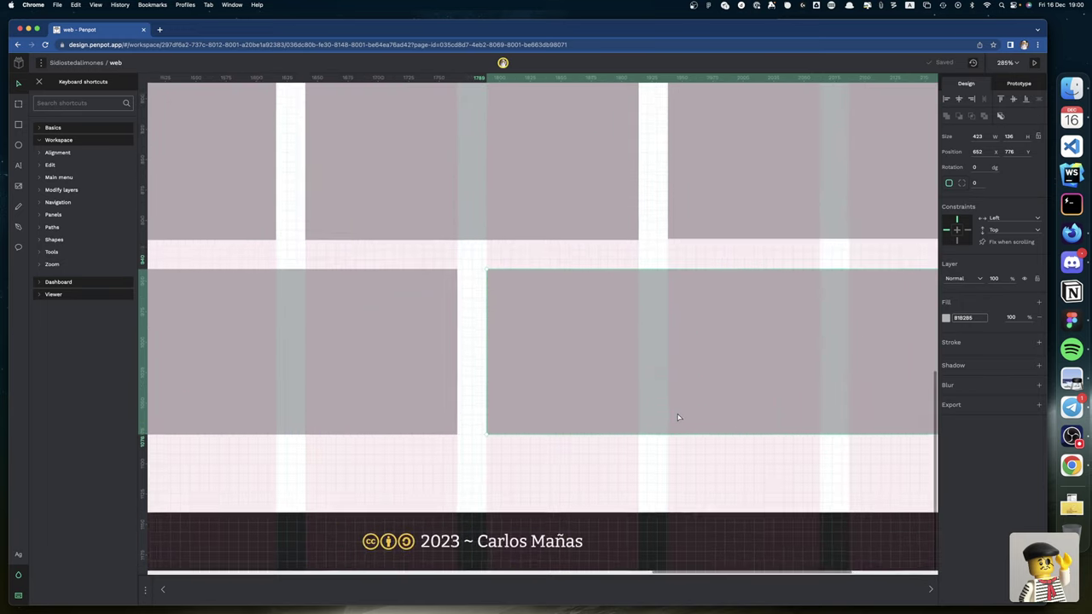
Step: Review the finished desktop tile layout alongside the page-tablet and page-mobile boards
scroll(677, 414, down, 10)
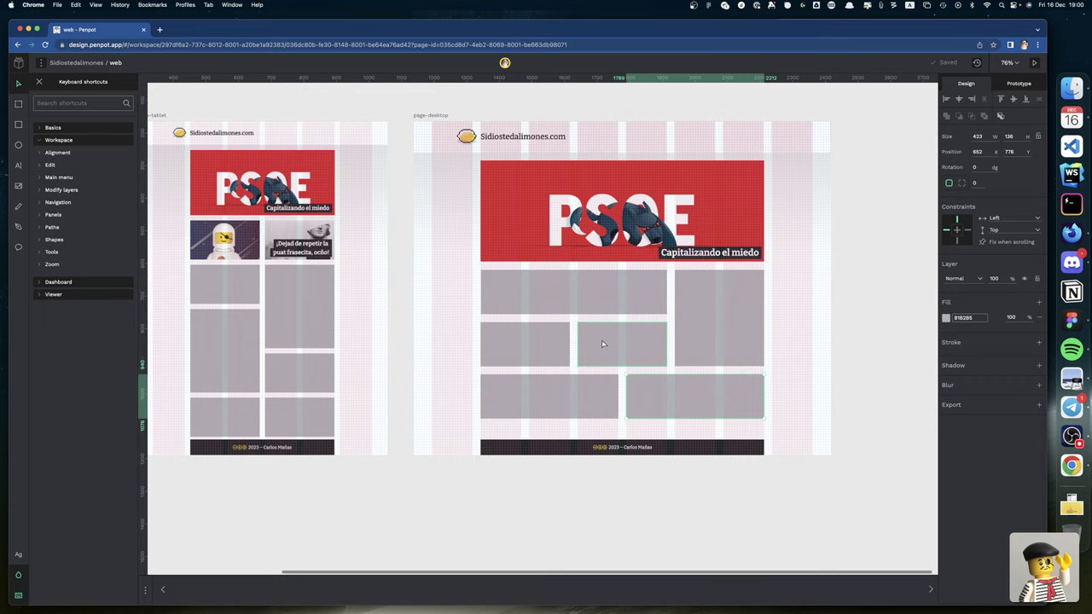
scroll(597, 347, right, 1)
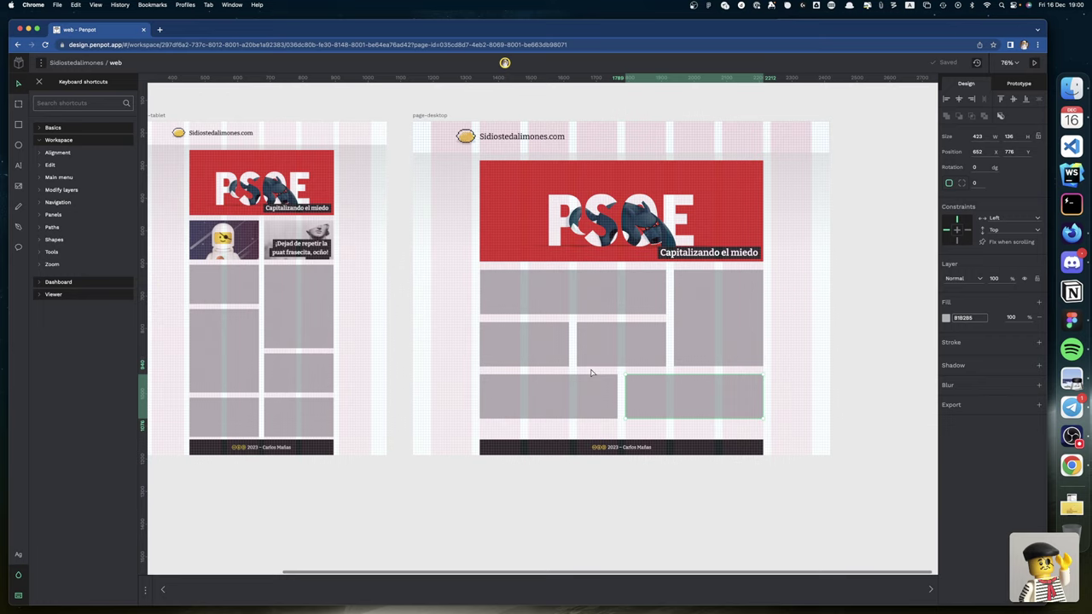
scroll(516, 350, left, 10)
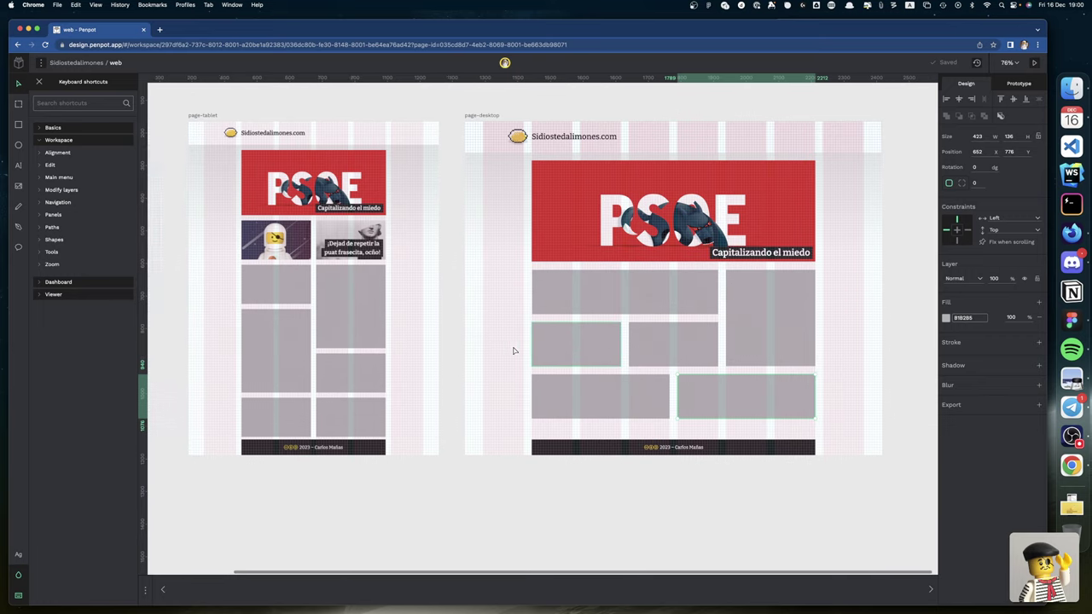
scroll(514, 351, right, 3)
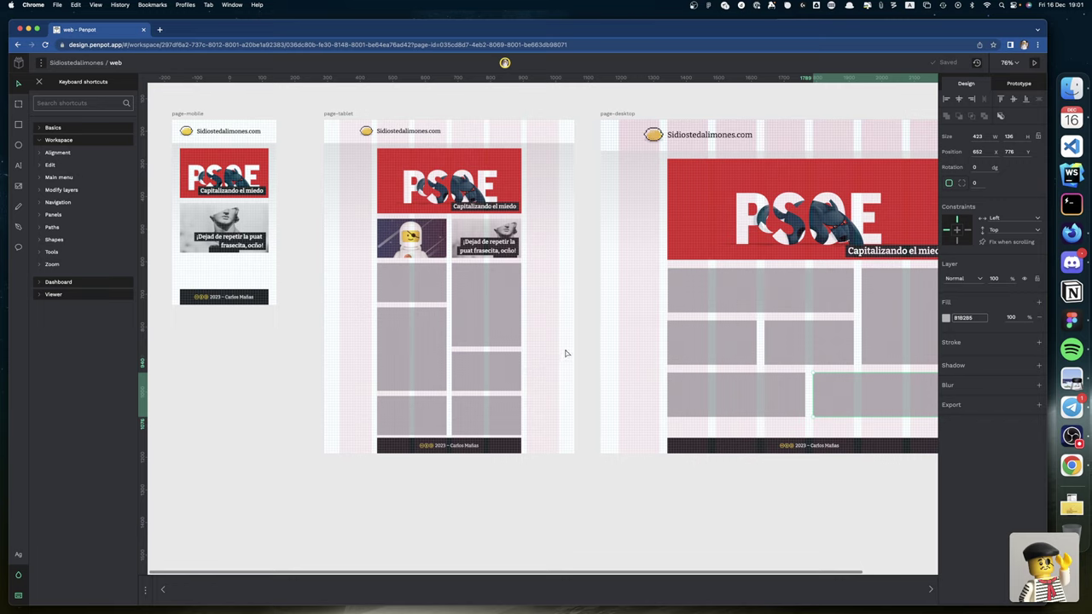
scroll(565, 352, down, 1)
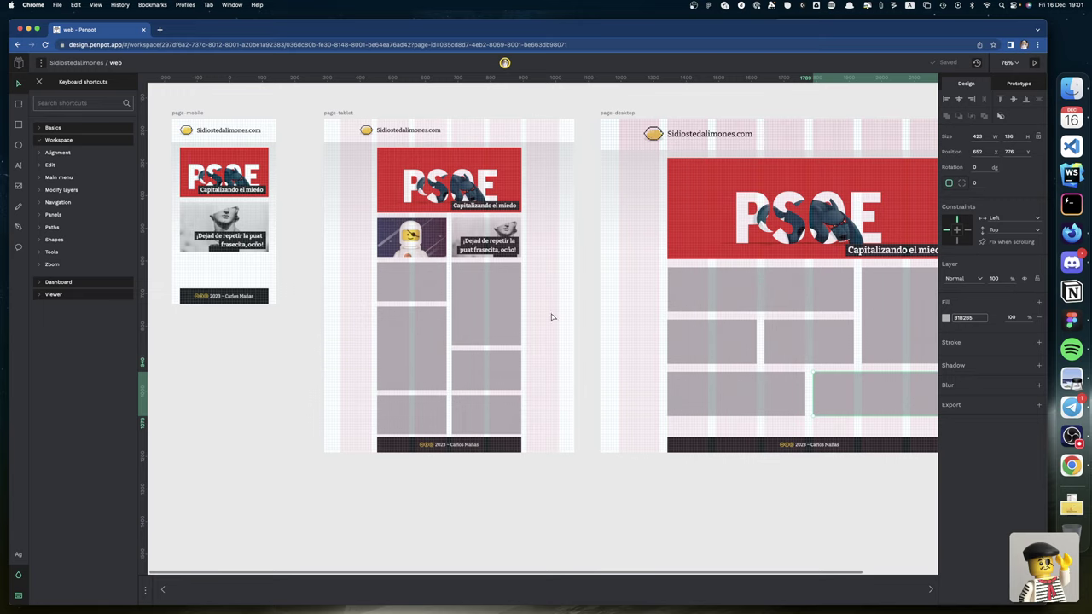
scroll(580, 328, up, 1)
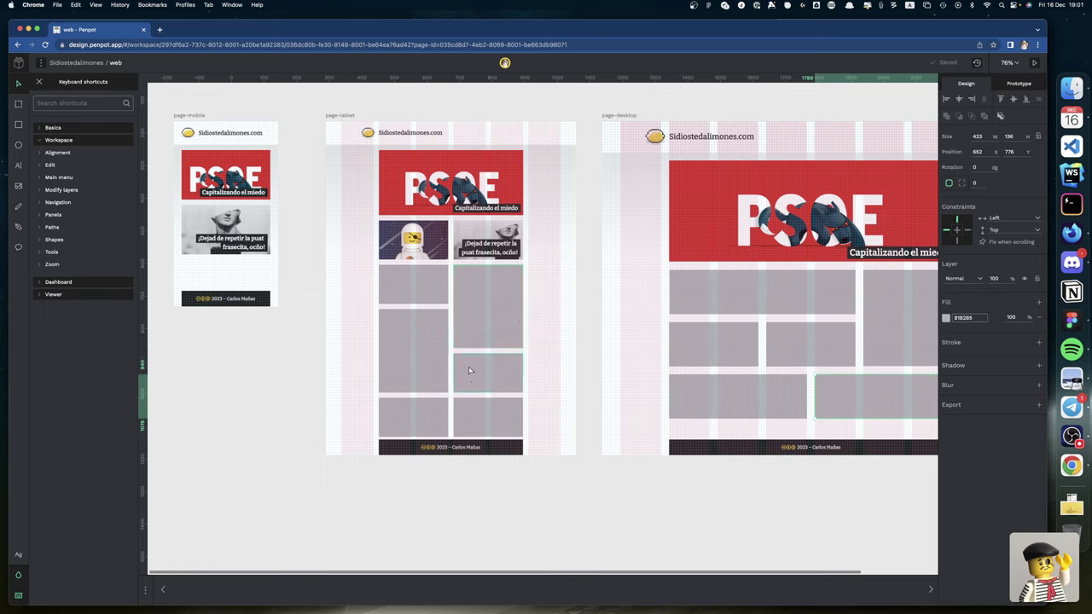
scroll(470, 360, right, 1)
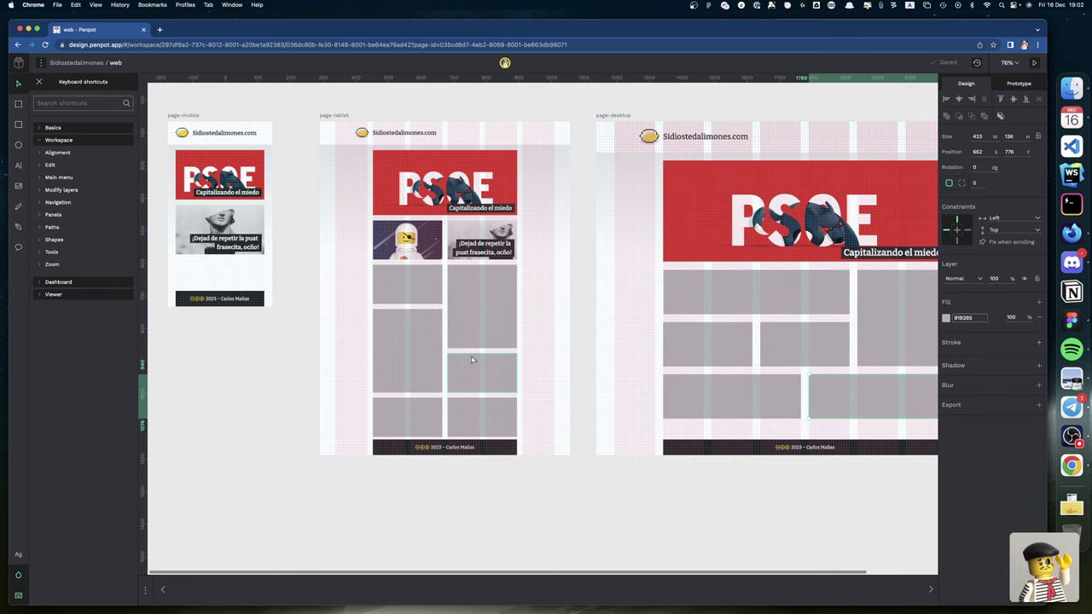
Step: Switch to Firefox Developer Edition, leave the responsive view of sidiostedalimones.com and create an empty style sheet in the Style Editor
key(ctrl+Left)
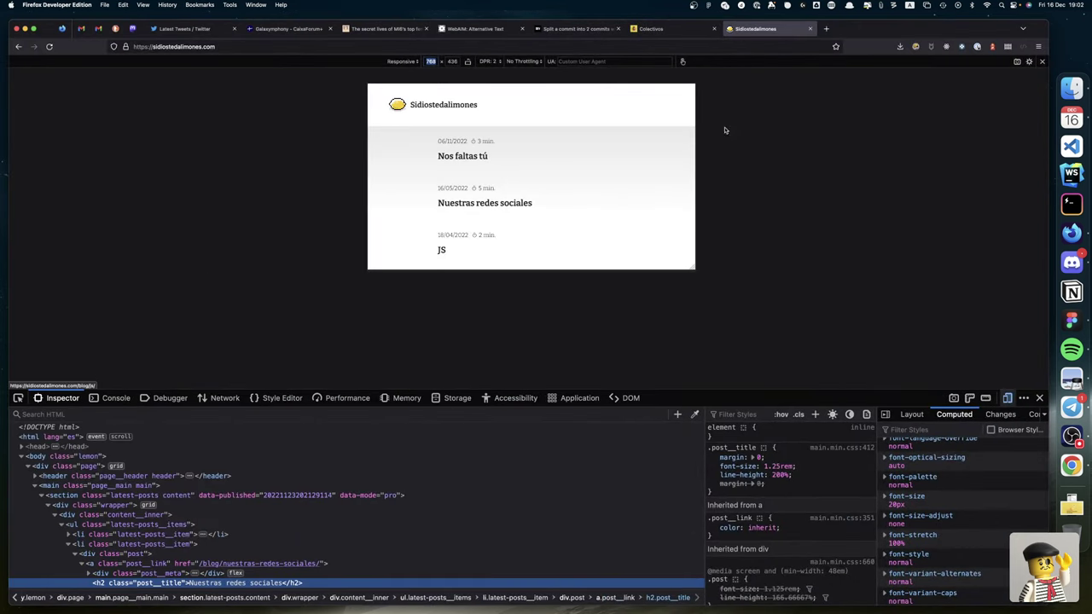
click(1008, 399)
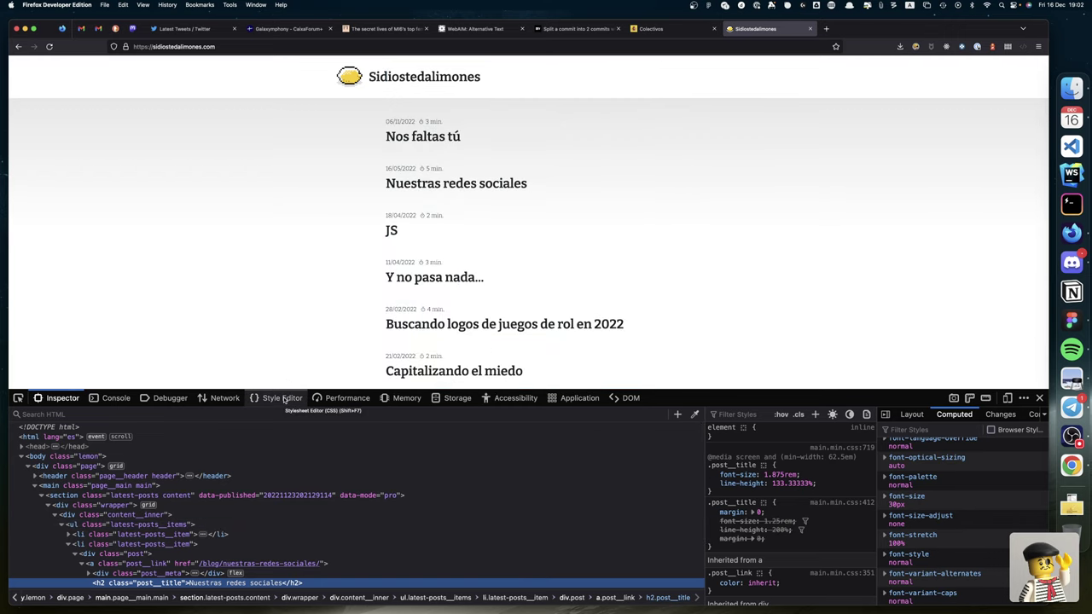
click(141, 553)
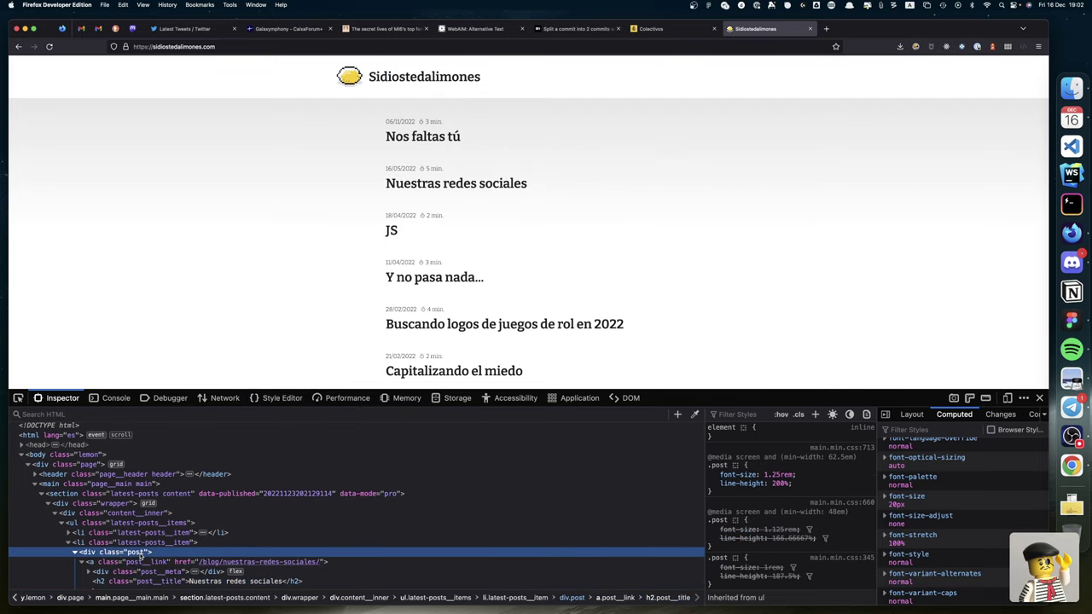
click(282, 398)
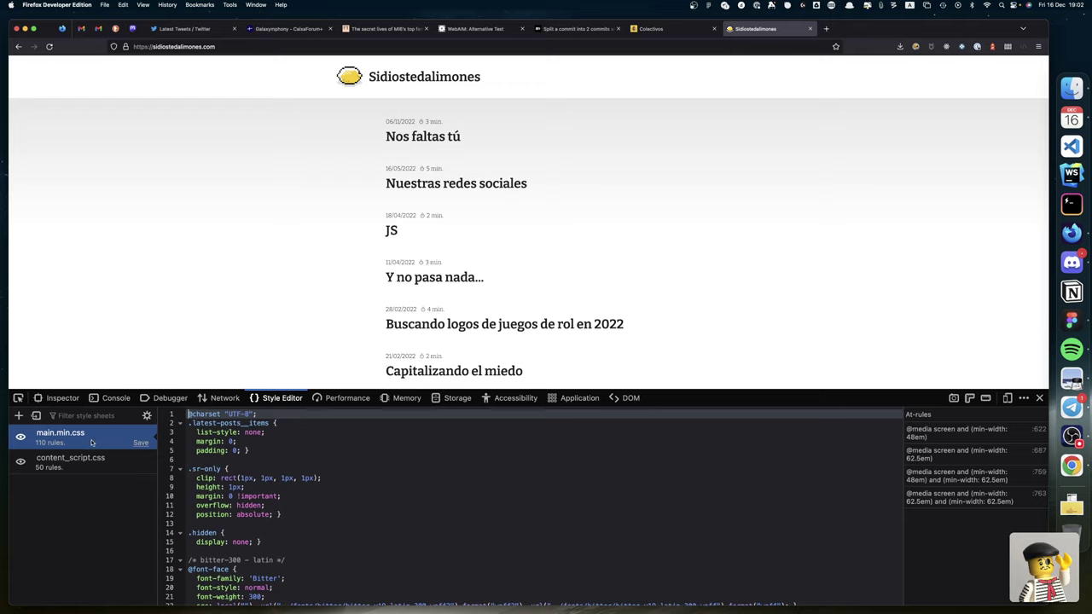
click(19, 416)
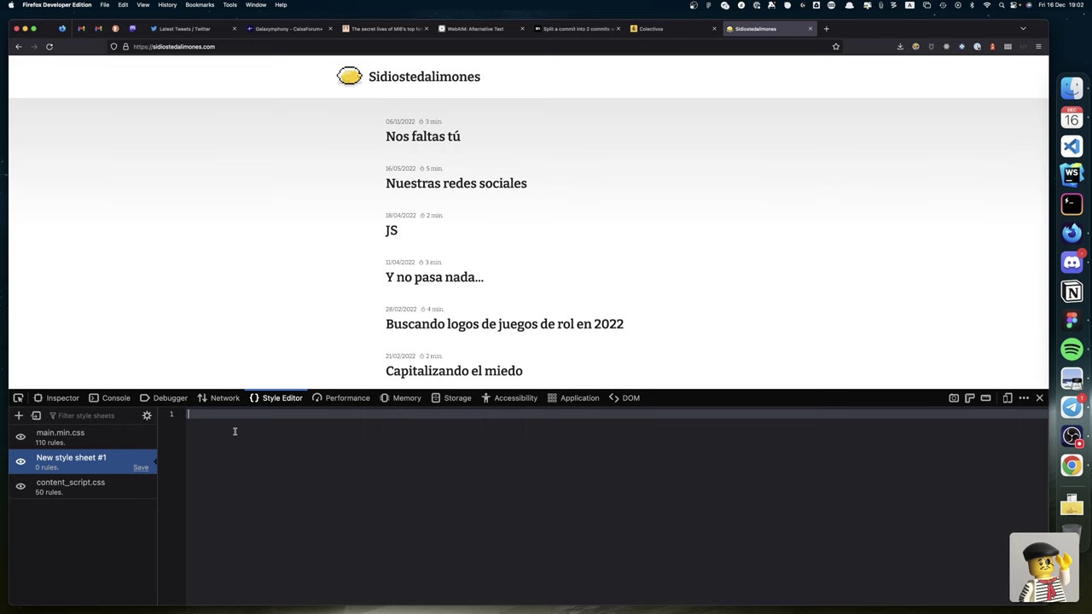
Step: Turn on the grid overlay for the wrapper element and inspect the latest-posts__items list to get its class name
click(53, 400)
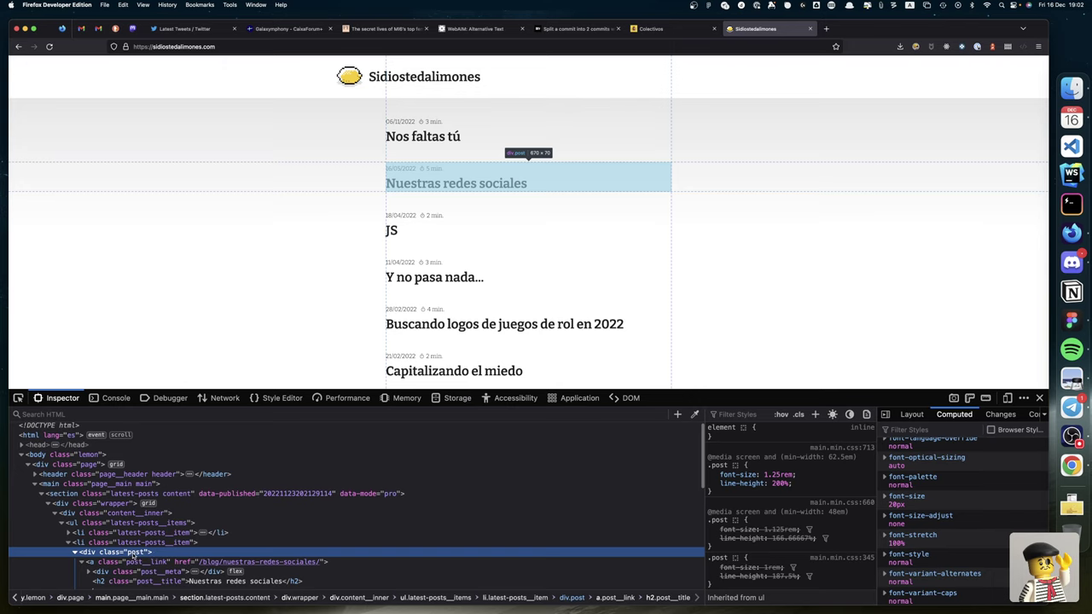
click(137, 522)
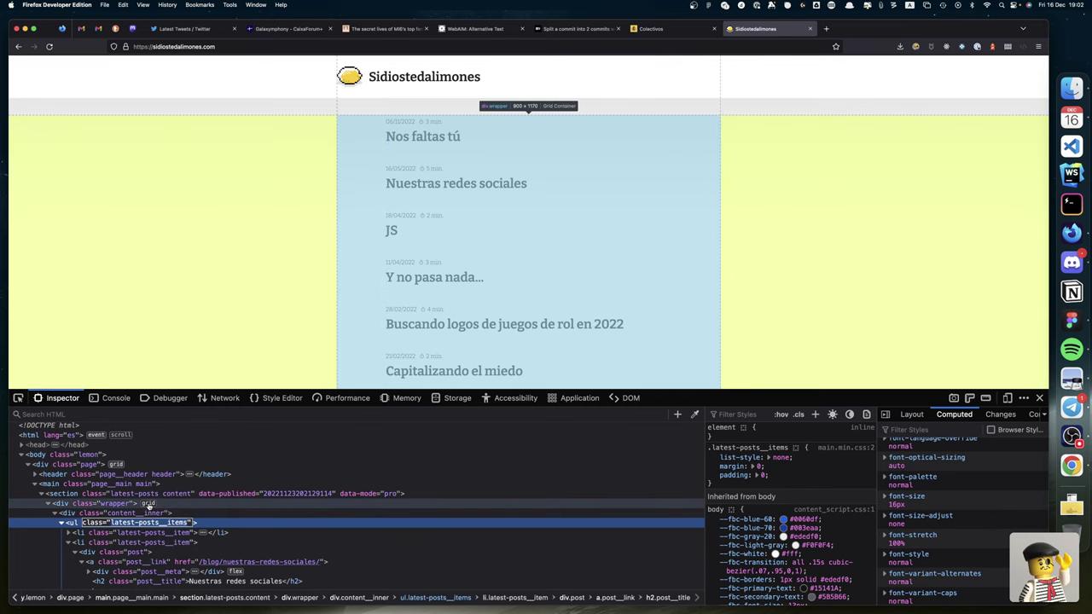
click(148, 504)
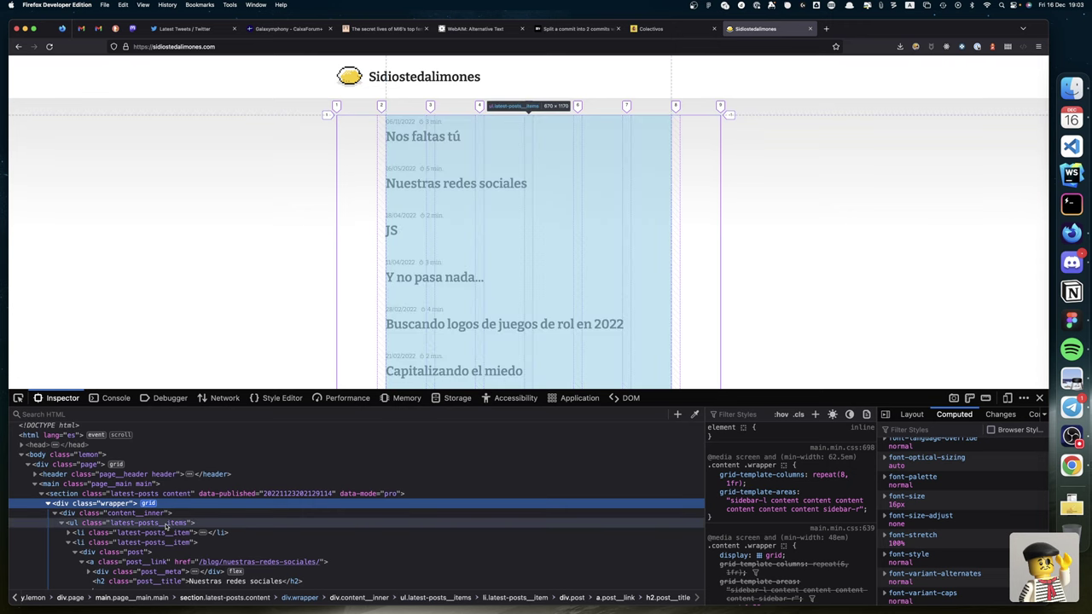
click(162, 522)
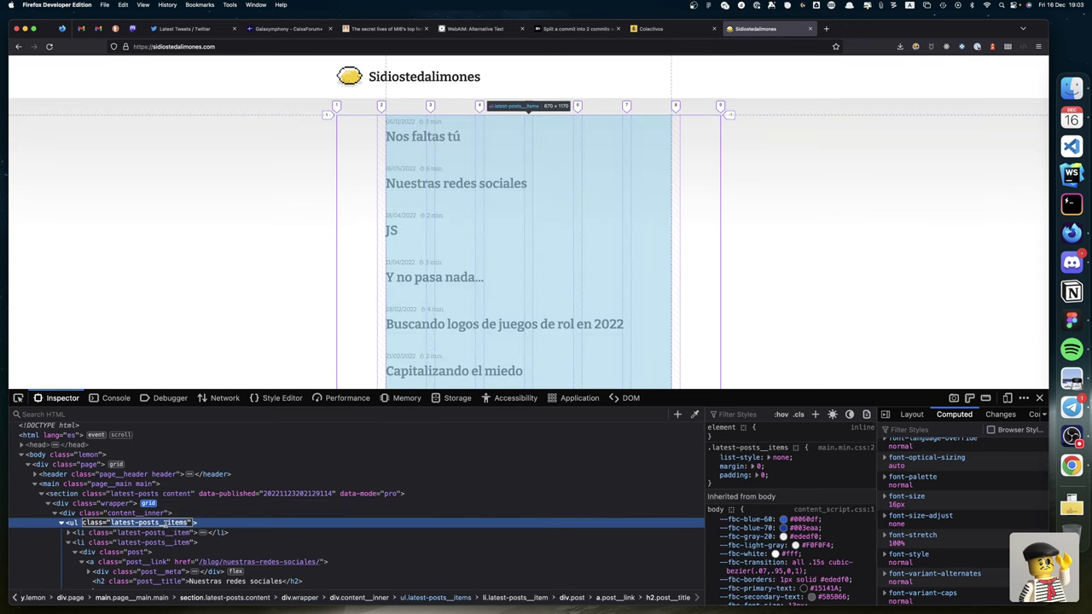
Step: Add empty .latest-posts__items and .latest-posts__item rules to the new style sheet
click(276, 398)
text(.latest-posts__items {)
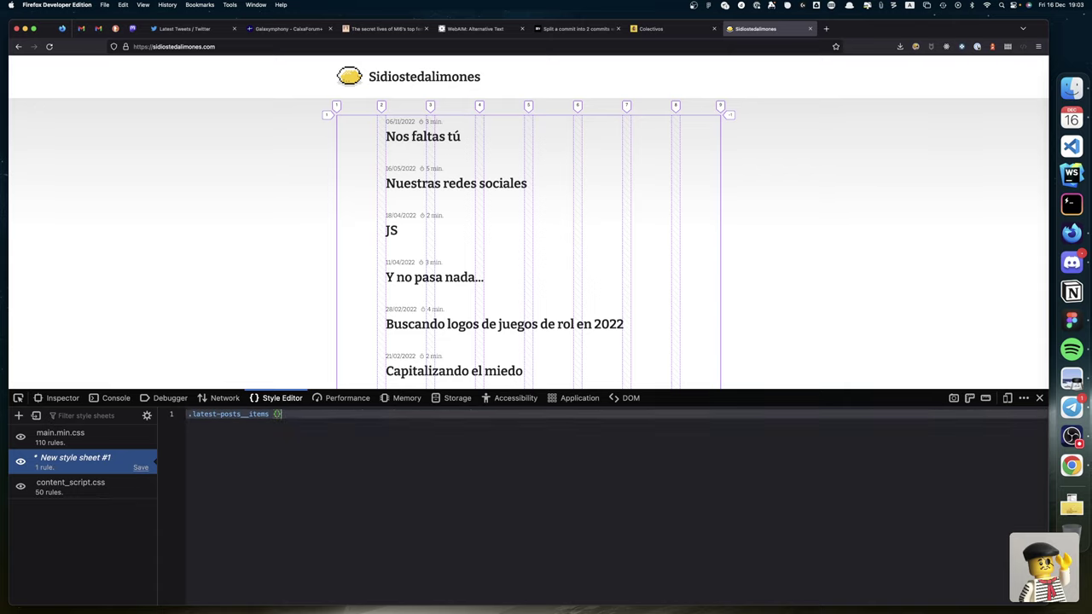
key(Return)
text(.latest-posts__items {})
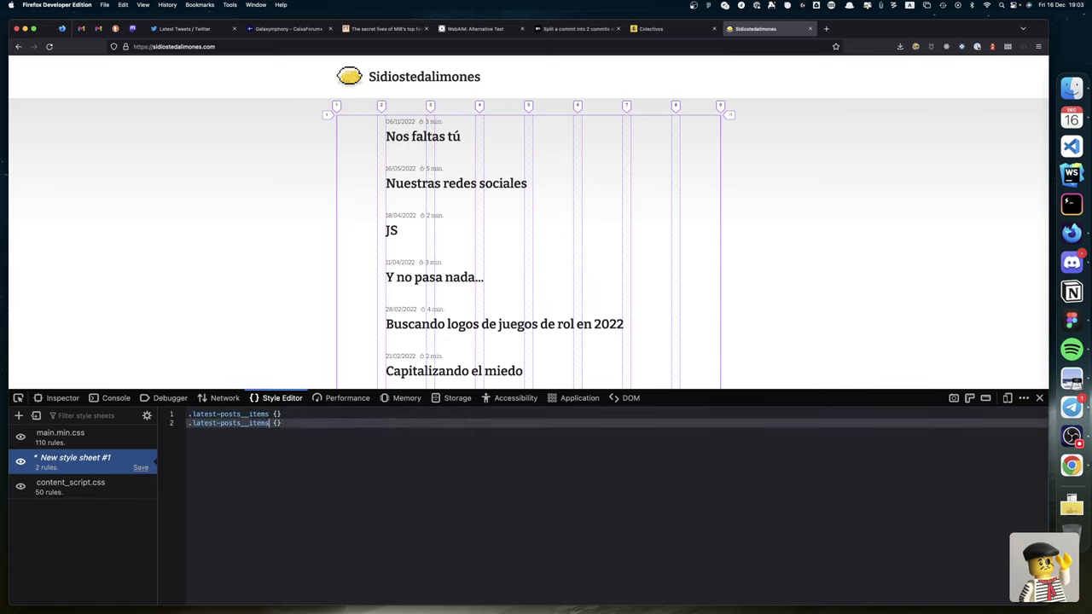
key(Left)
key(Left)
key(BackSpace)
key(super+Right)
Step: Add a .post rule with background-color: lime, leaving a blank line after the .latest-posts__item rule
key(Return)
key(Return)
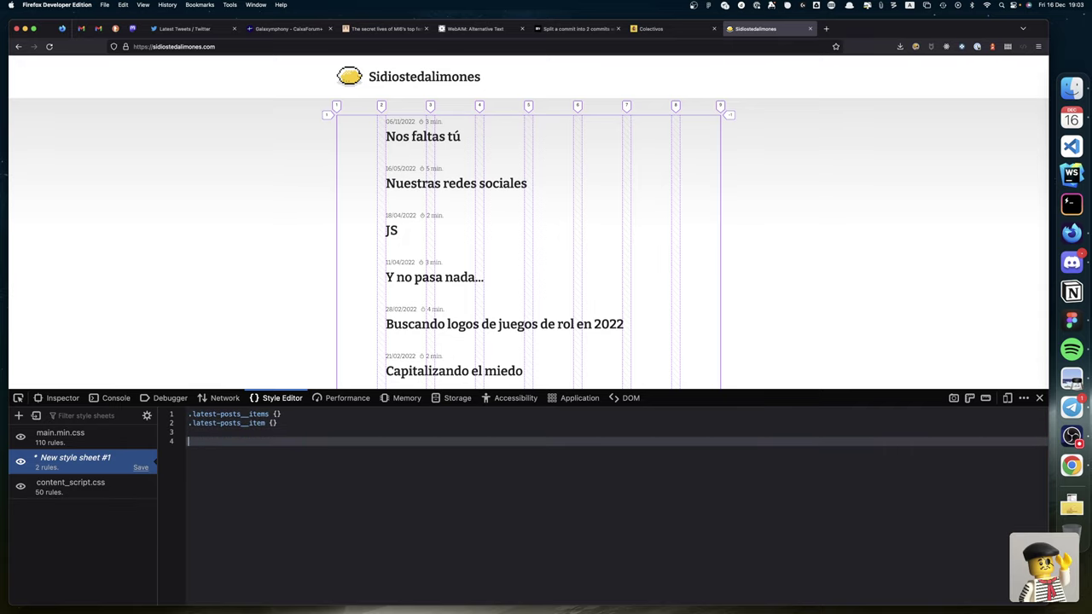
text(.post)
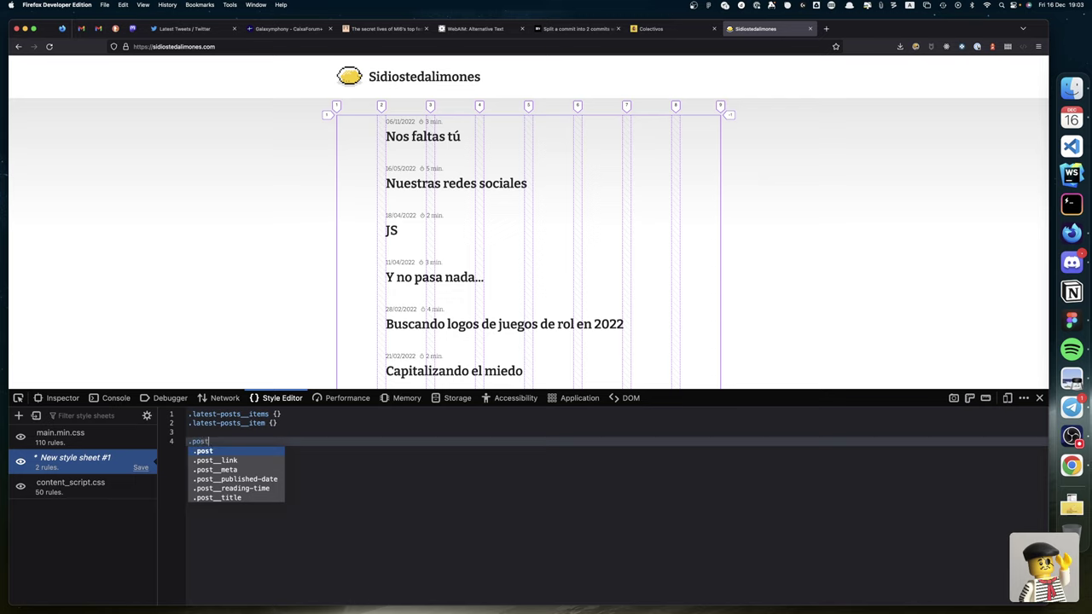
text( {)
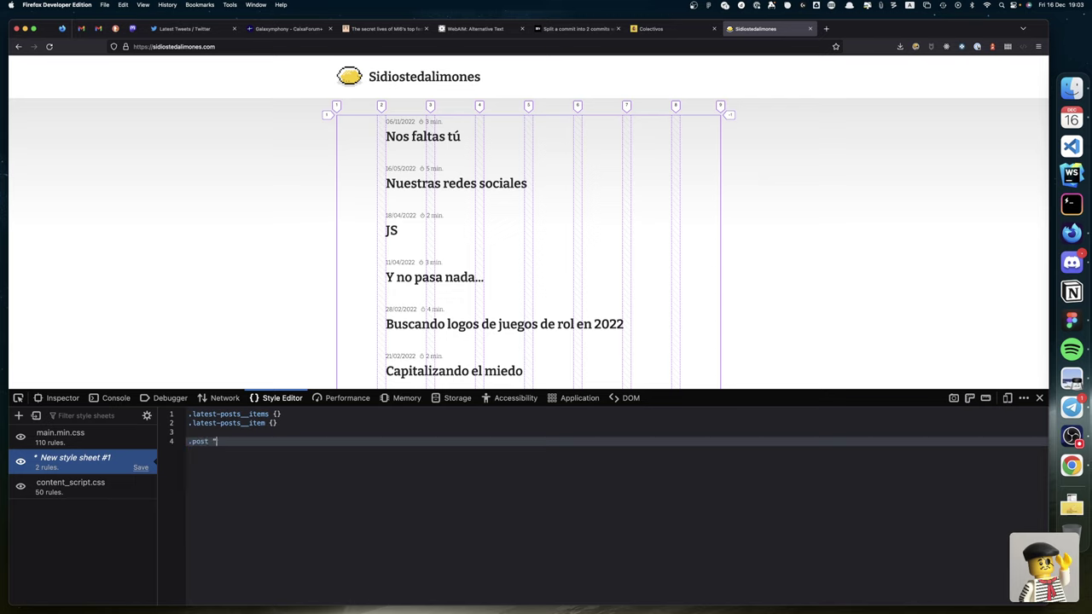
key(Return)
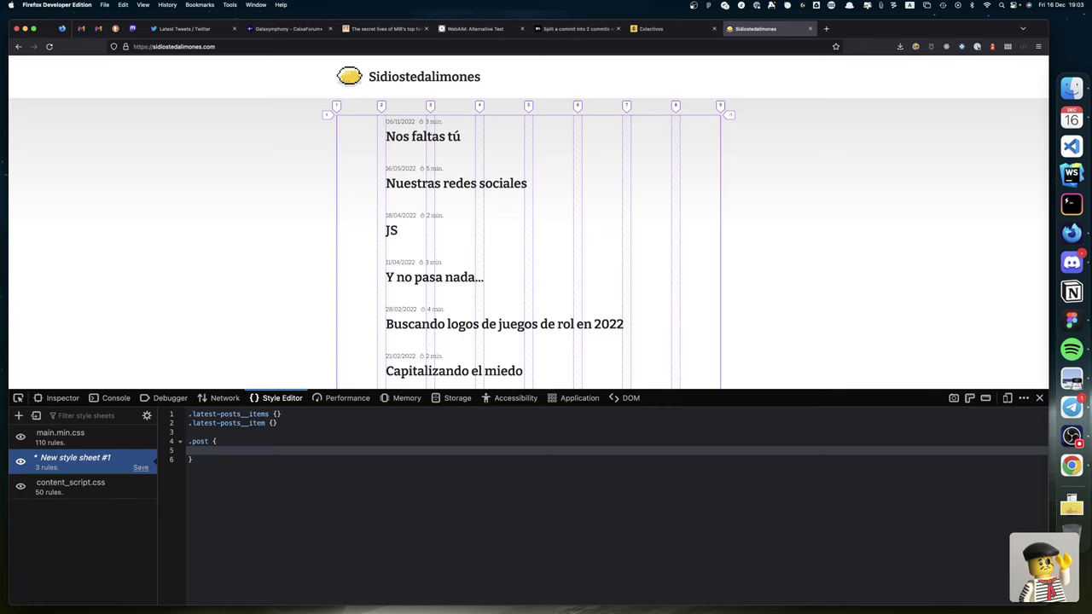
text(backgro)
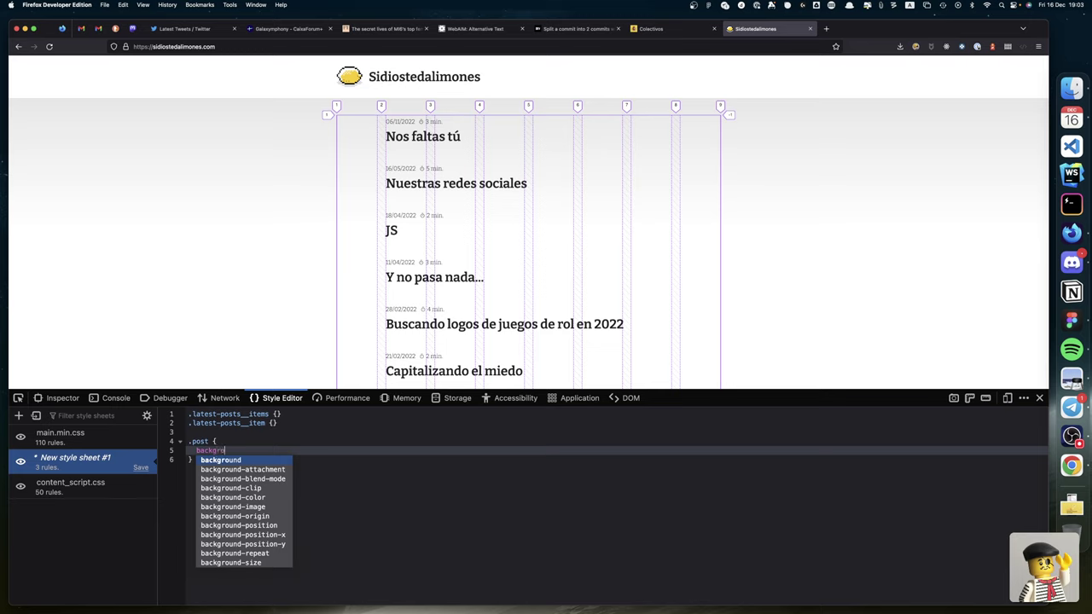
text(und-)
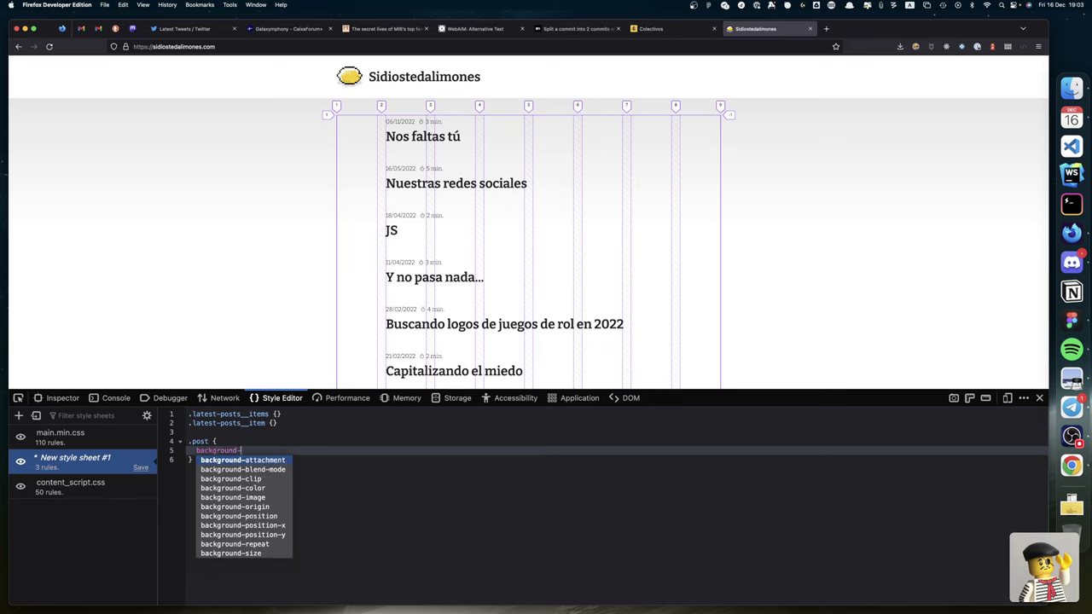
text(color: )
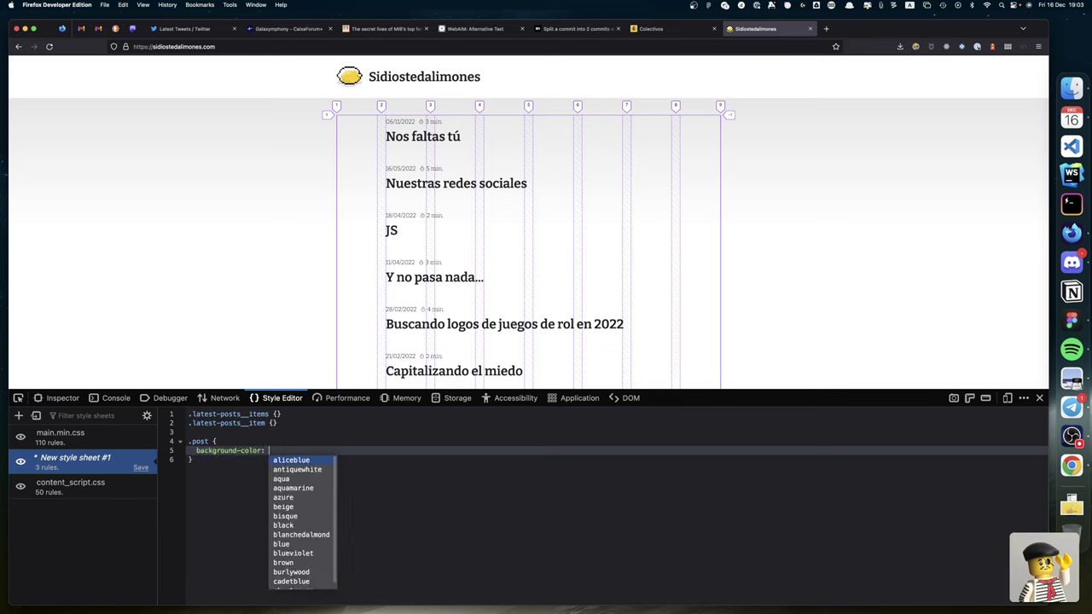
text(lime;)
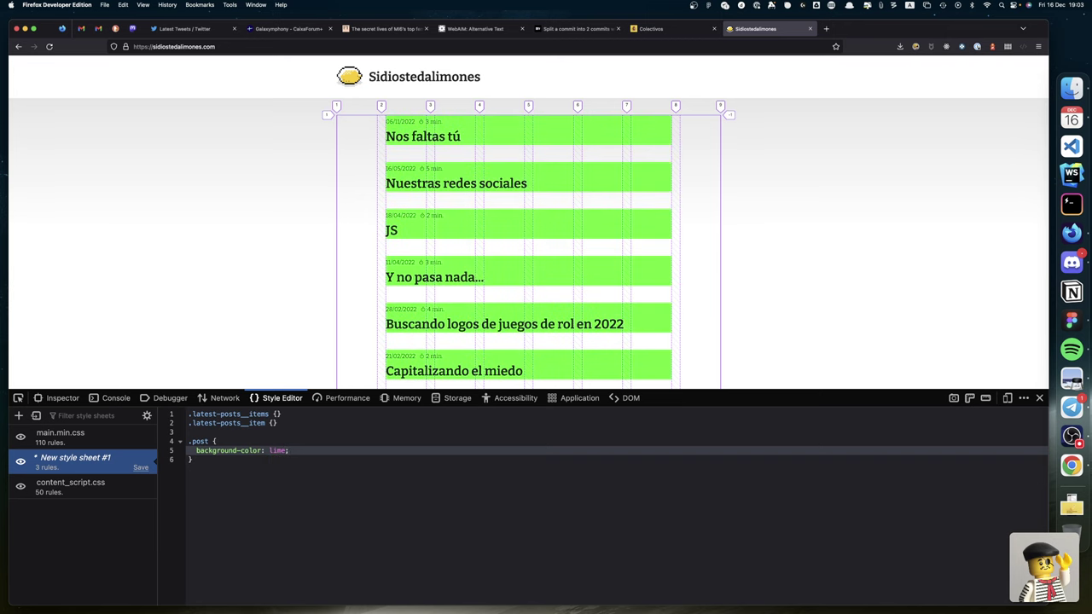
Step: Open up the .latest-posts__items rule and add the declaration display: grid;
key(Up)
key(Up)
key(Up)
key(Up)
key(Return)
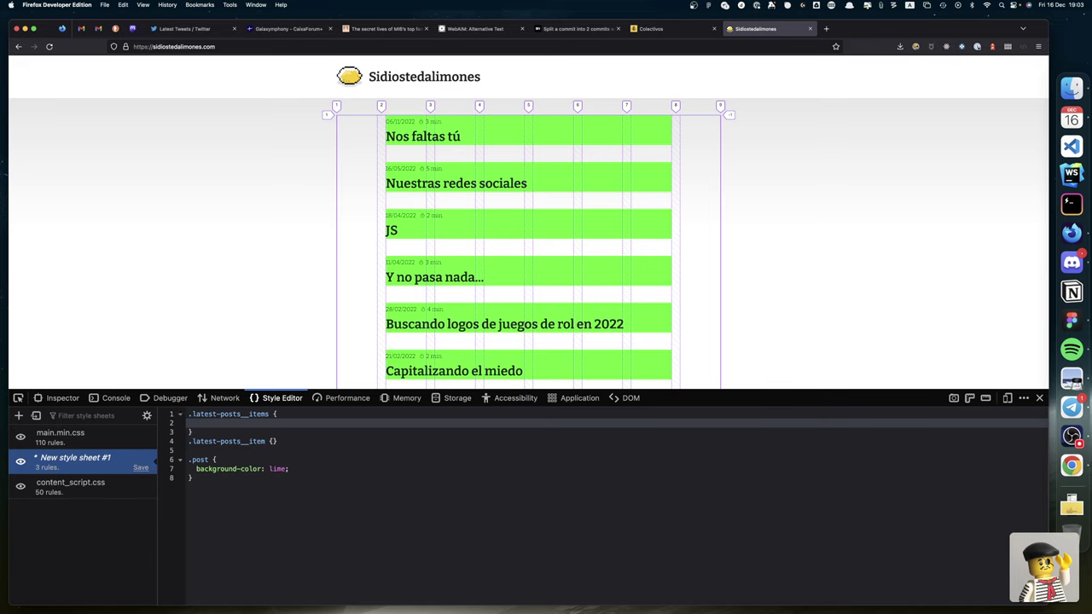
text(display: grid)
key(Return)
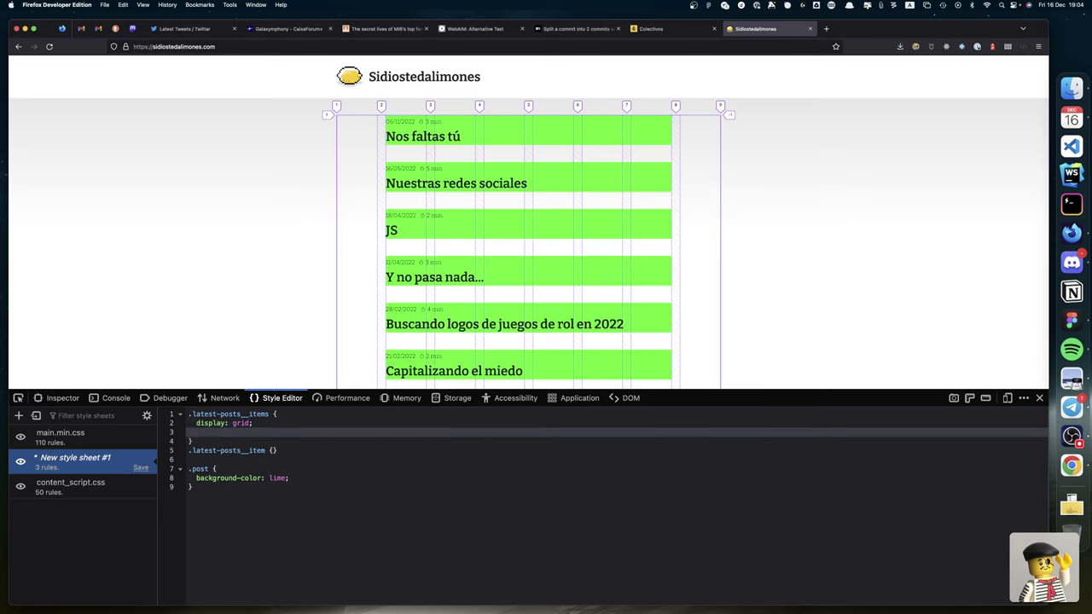
Step: Add grid-template-columns: repeat(6, 1fr); to the .latest-posts__items rule, leaving a new line after it
text(grid-template-columns: repeat(6, 1fr)
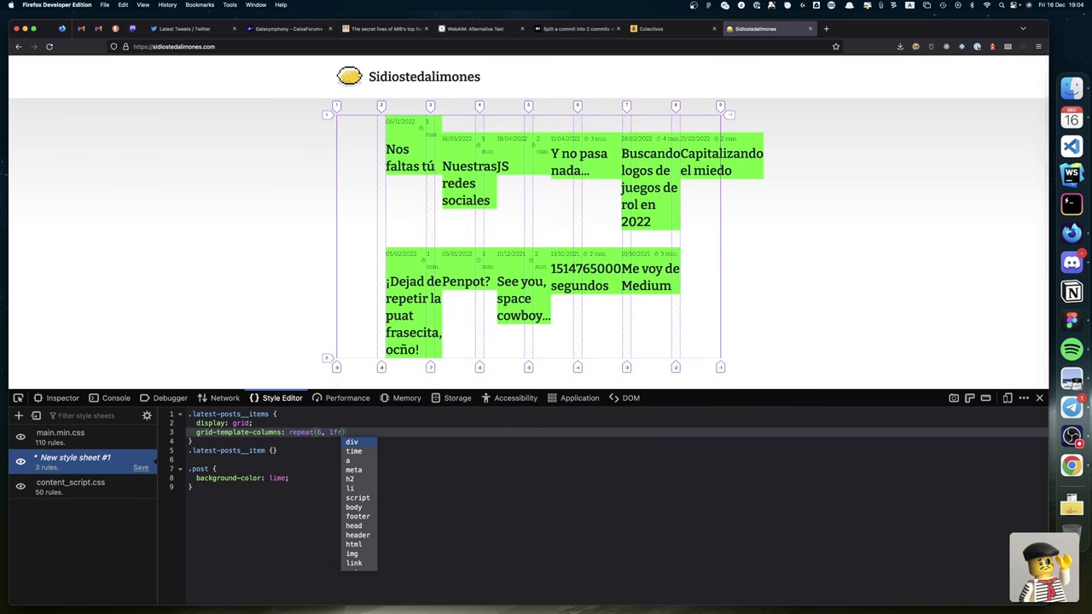
text())
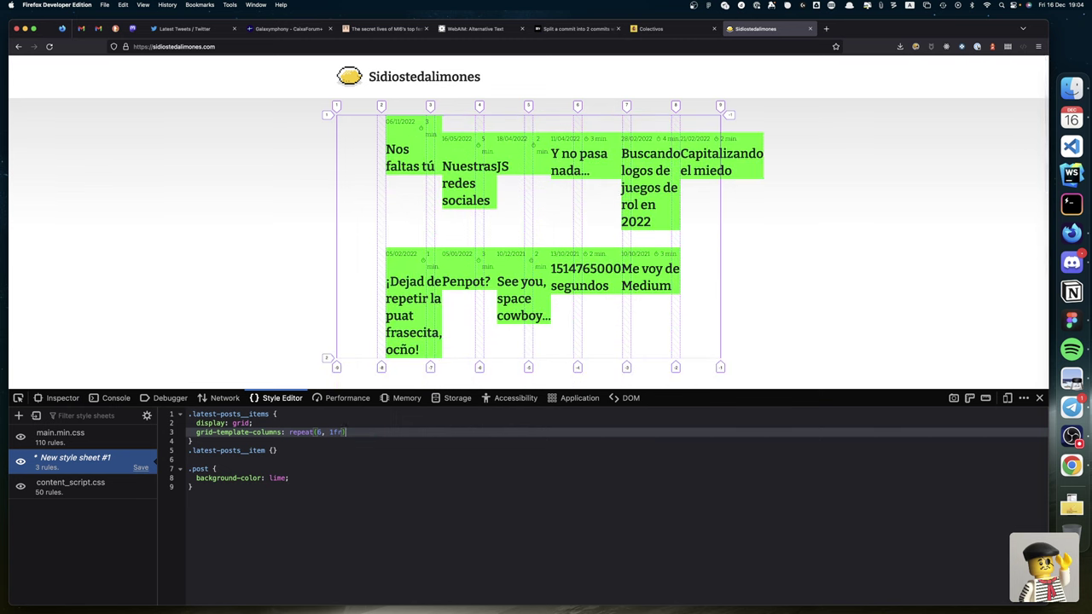
text(;)
key(Return)
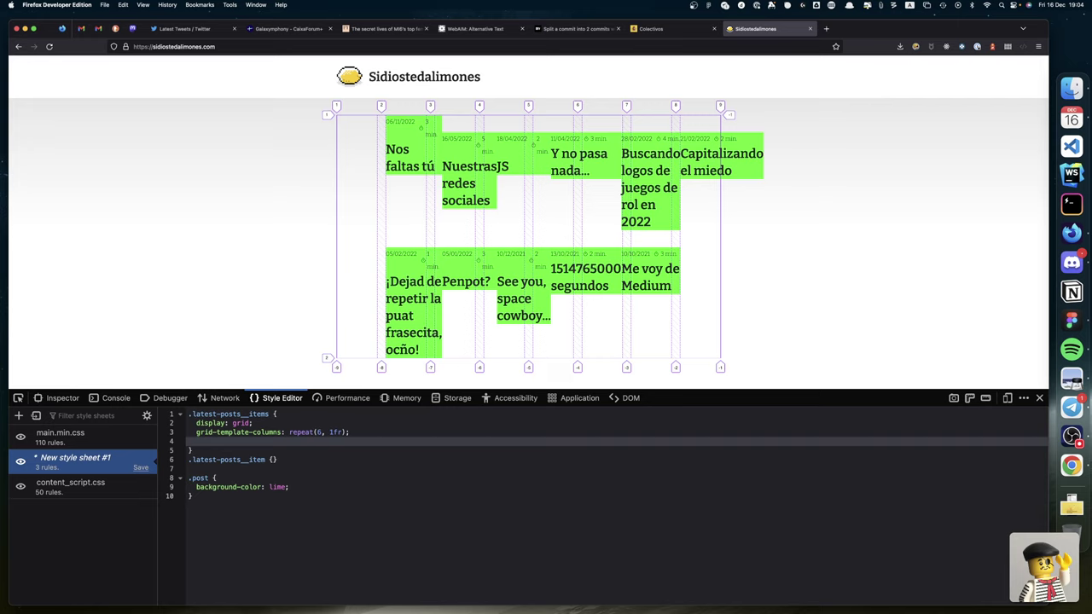
Step: Start a grid-template-rows: declaration without a value below the column definition
text(grid-row)
key(BackSpace)
key(BackSpace)
key(BackSpace)
text(template-rows:)
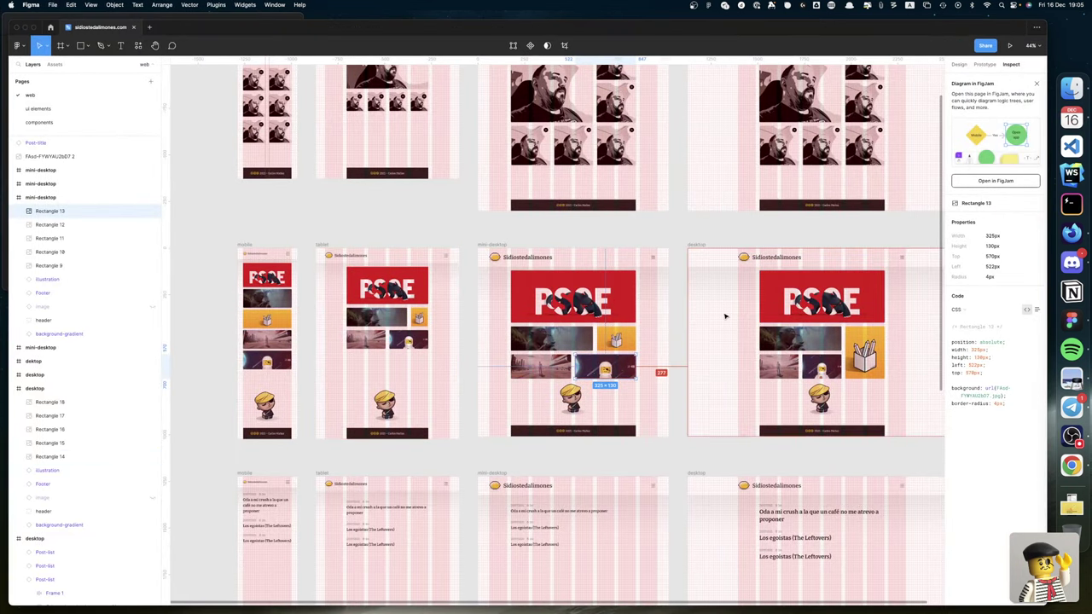
Step: Switch to the Penpot design, select the large PSOE tile on the page-desktop board to read its size, and bring up the Alfred launcher
key(ctrl+Right)
key(ctrl+Right)
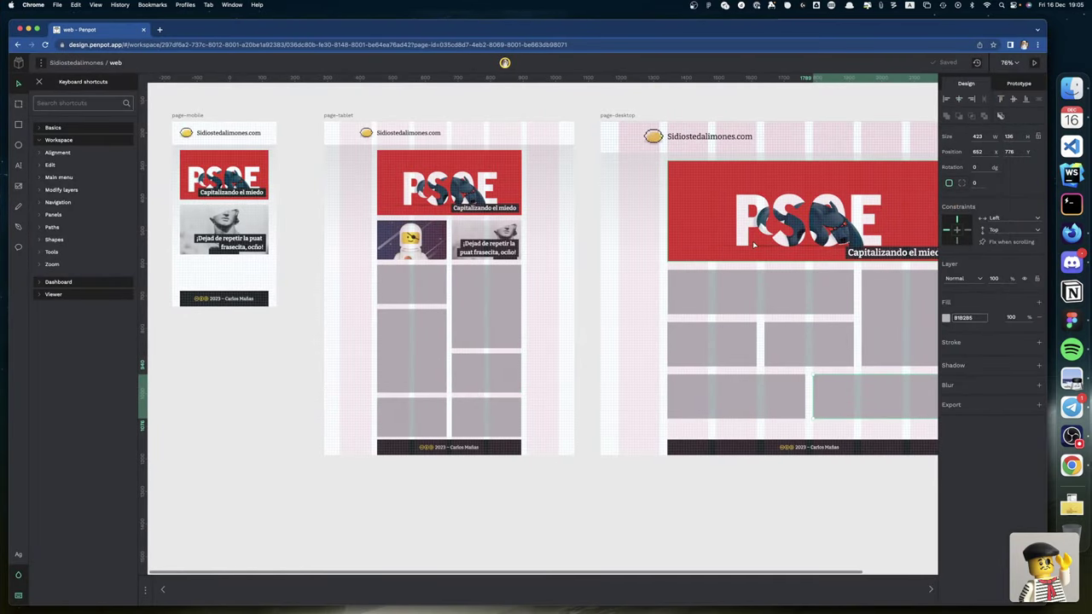
scroll(752, 241, right, 5)
click(692, 201)
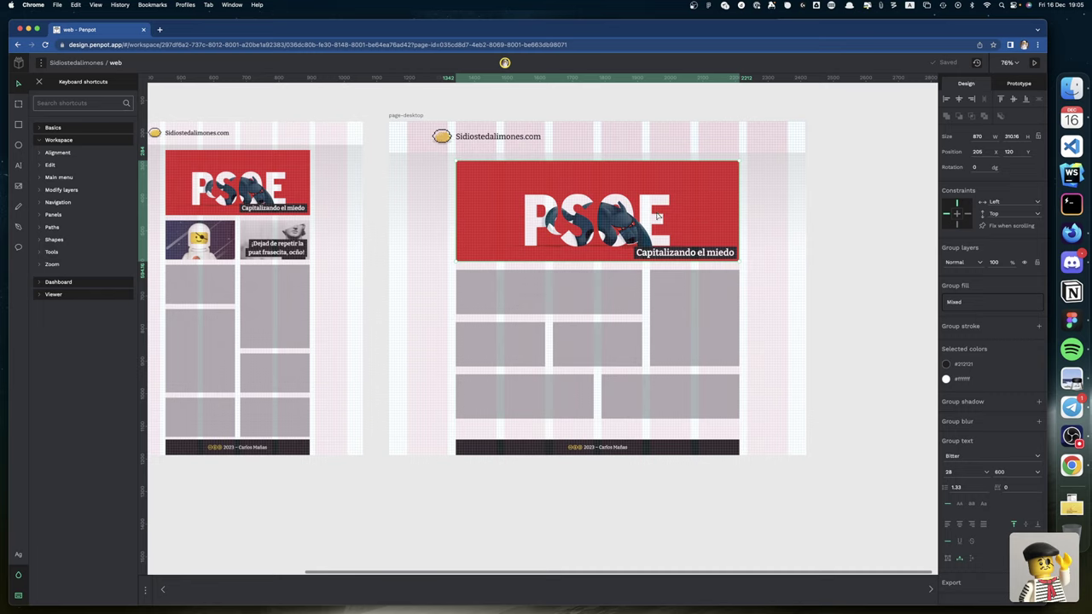
key(alt+space)
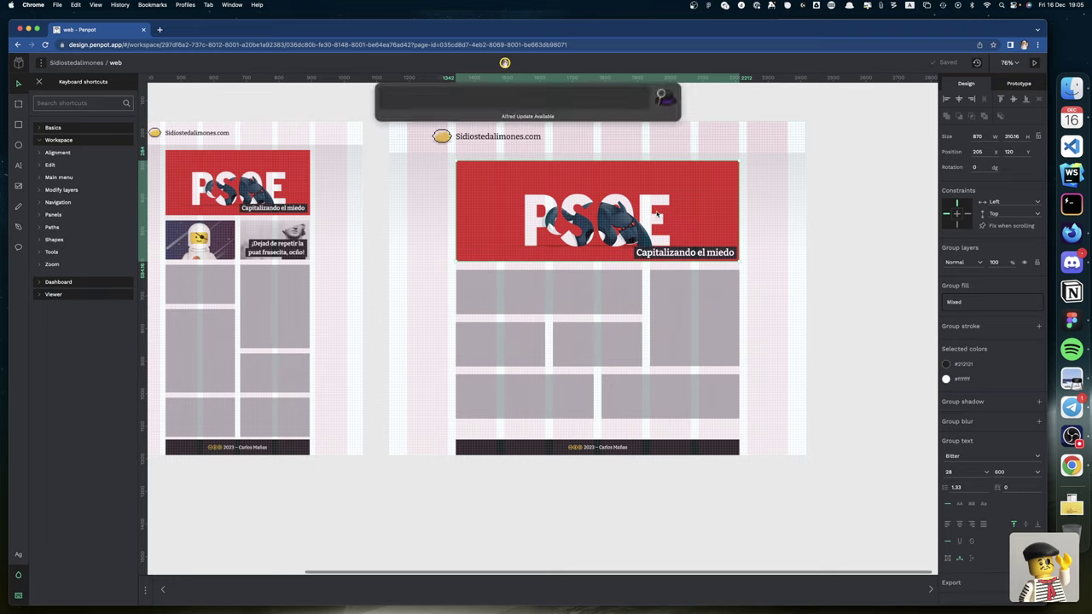
Step: Calculate 320/8 in the Alfred calculator and dismiss it
text(310/)
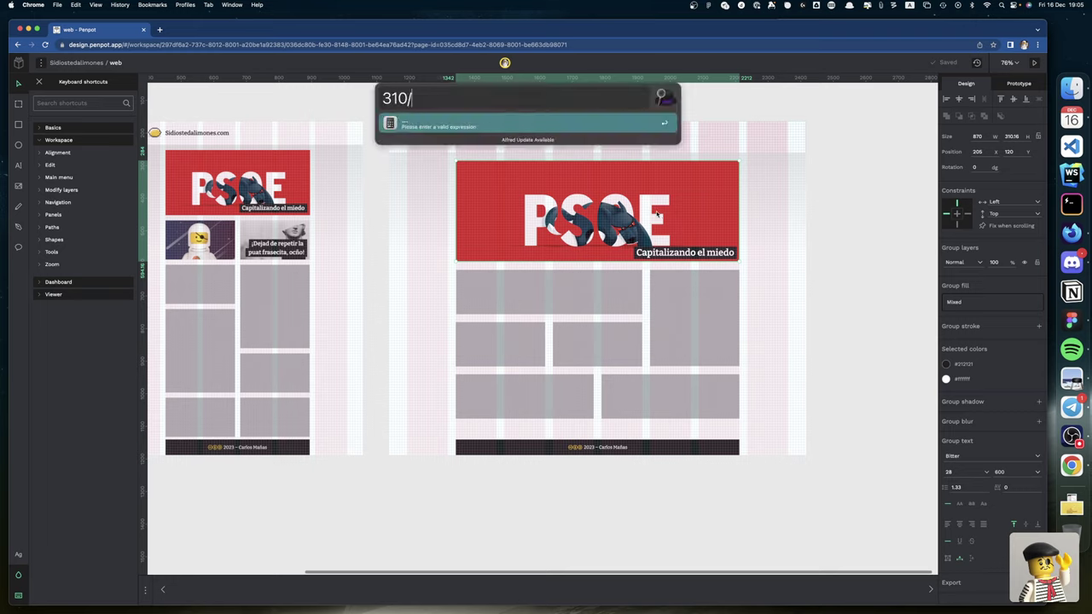
text(8)
key(BackSpace)
text(2)
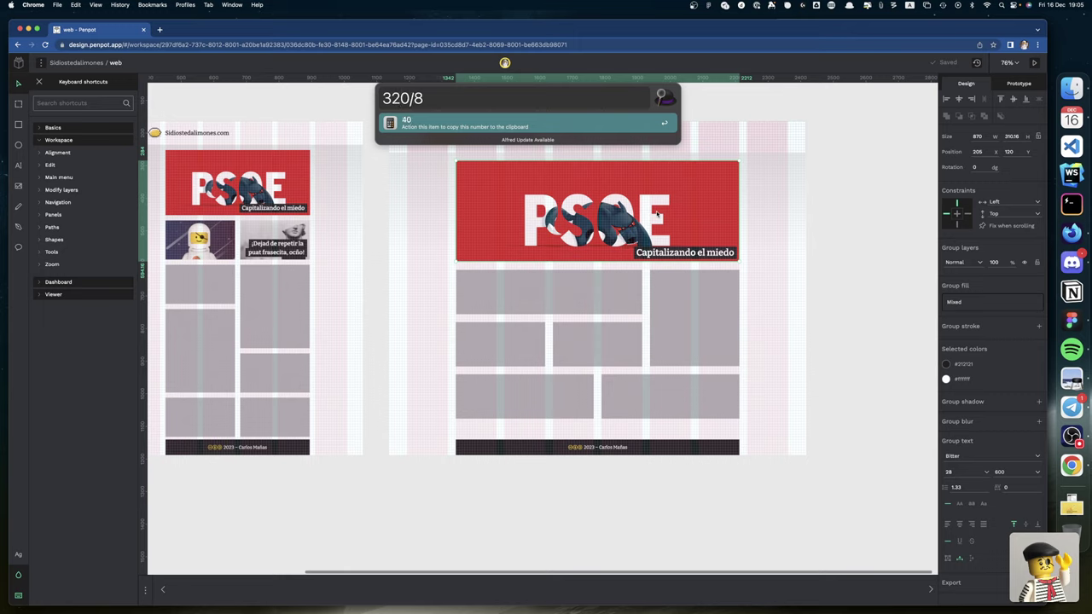
key(alt+shift+Left)
key(Escape)
Step: Switch to Firefox Developer Edition and set grid-template-rows to 320px in the .latest-posts__items rule
key(super+Tab)
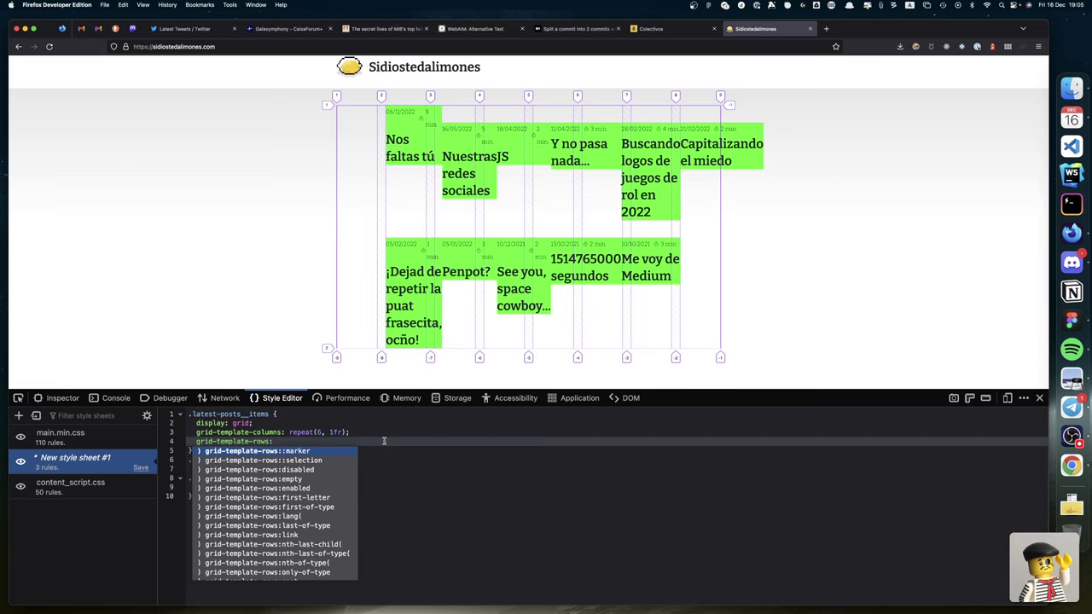
text(re)
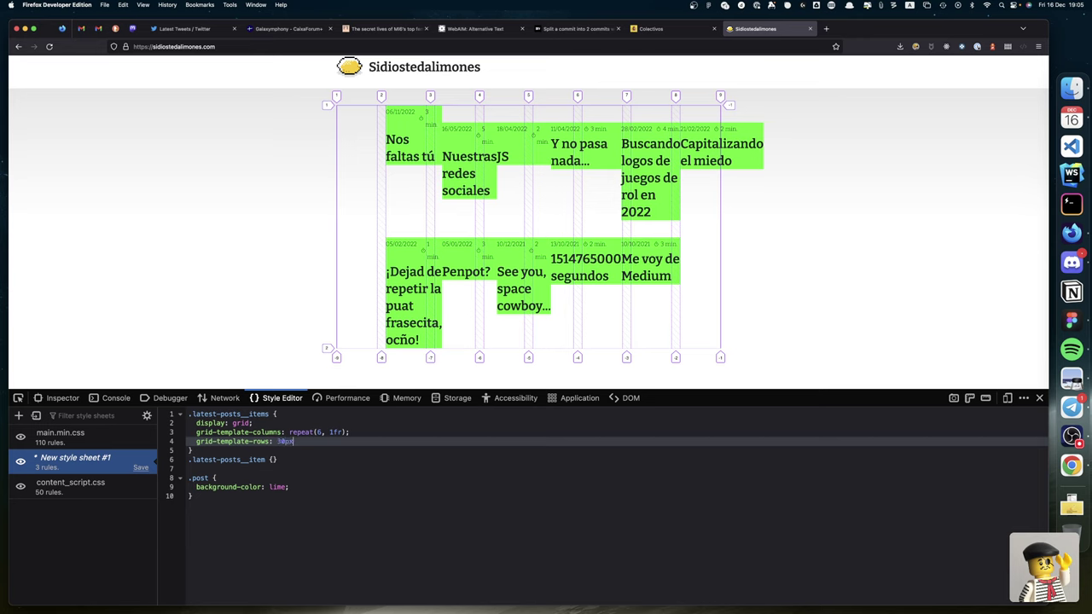
text(320px)
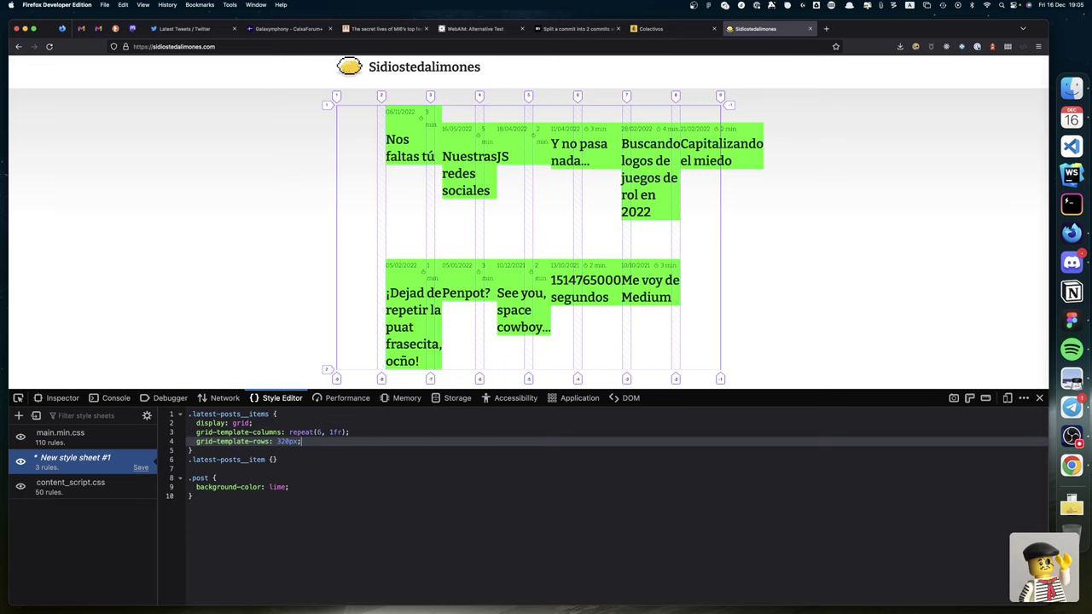
Step: Add a grid-auto-rows: 136px declaration to the .latest-posts__items rule
key(Return)
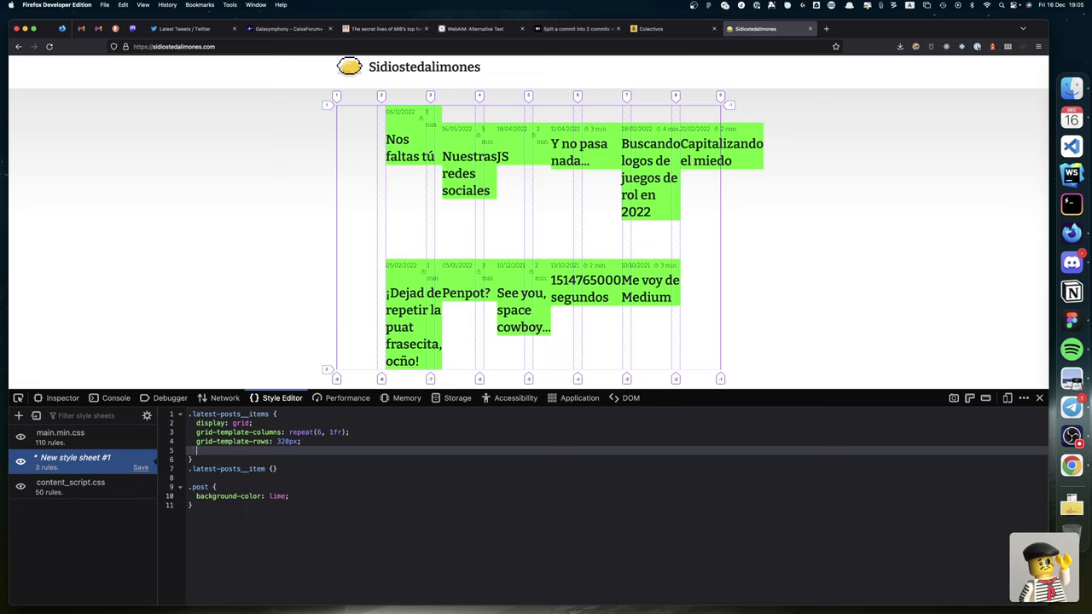
text(grid-auto-rows:)
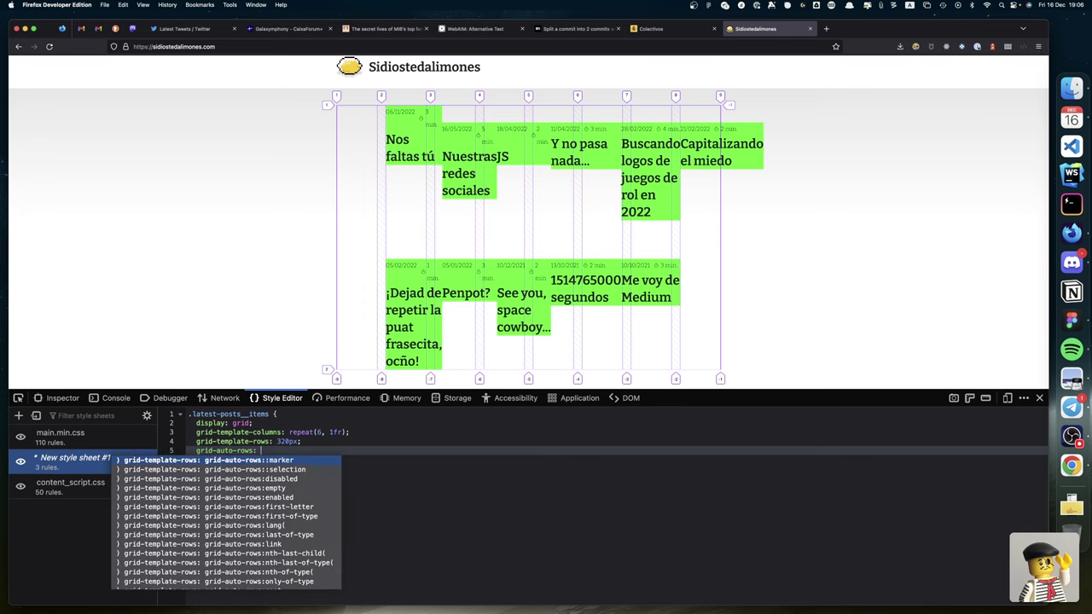
text( 130px)
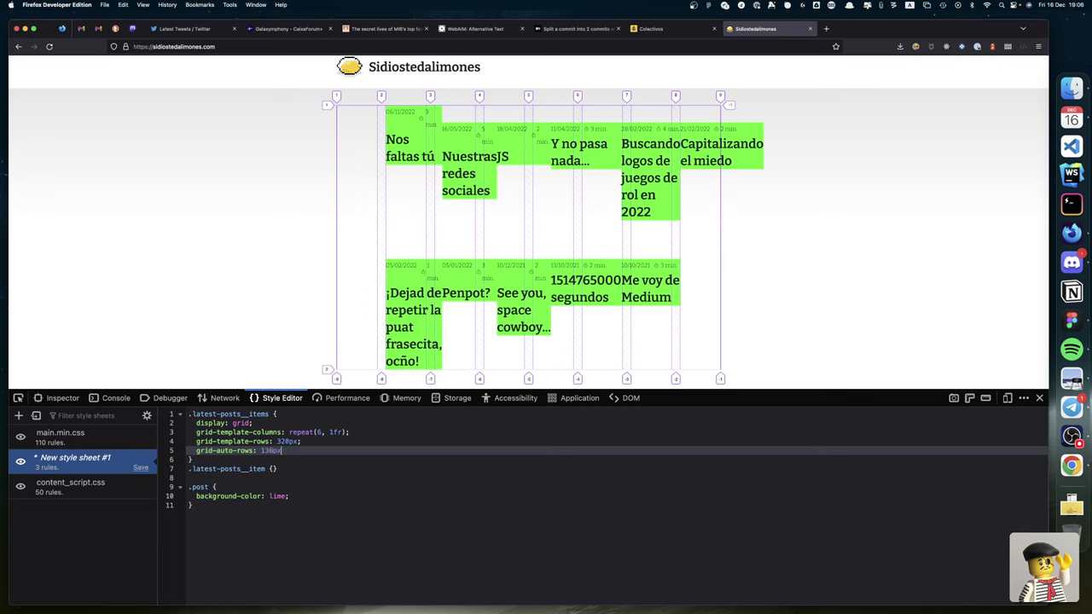
text(;)
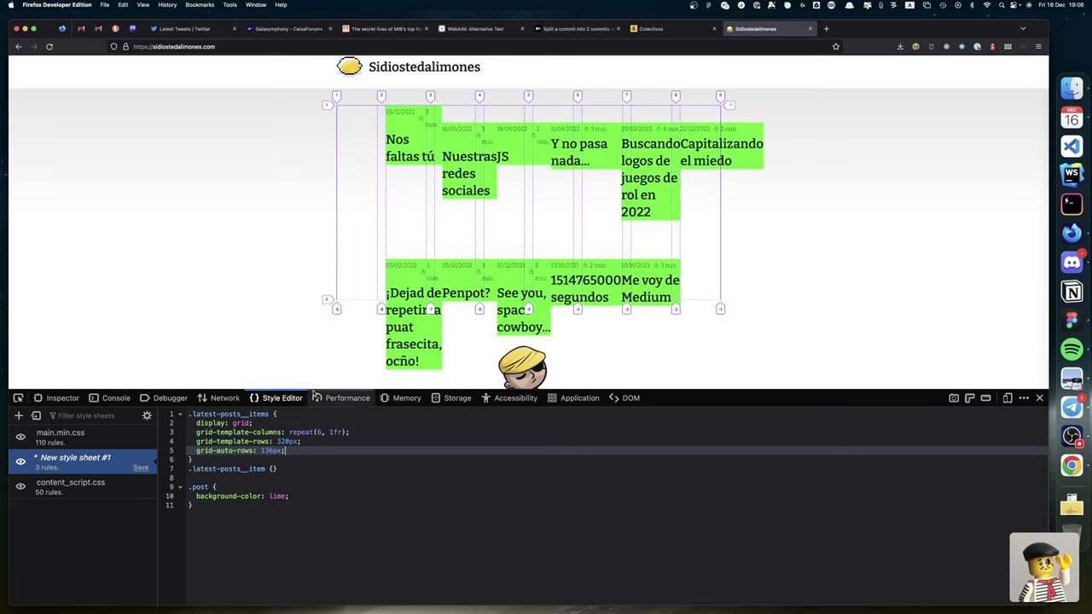
Step: Add a gap: 24px declaration to the .latest-posts__items rule
key(Return)
text(ga)
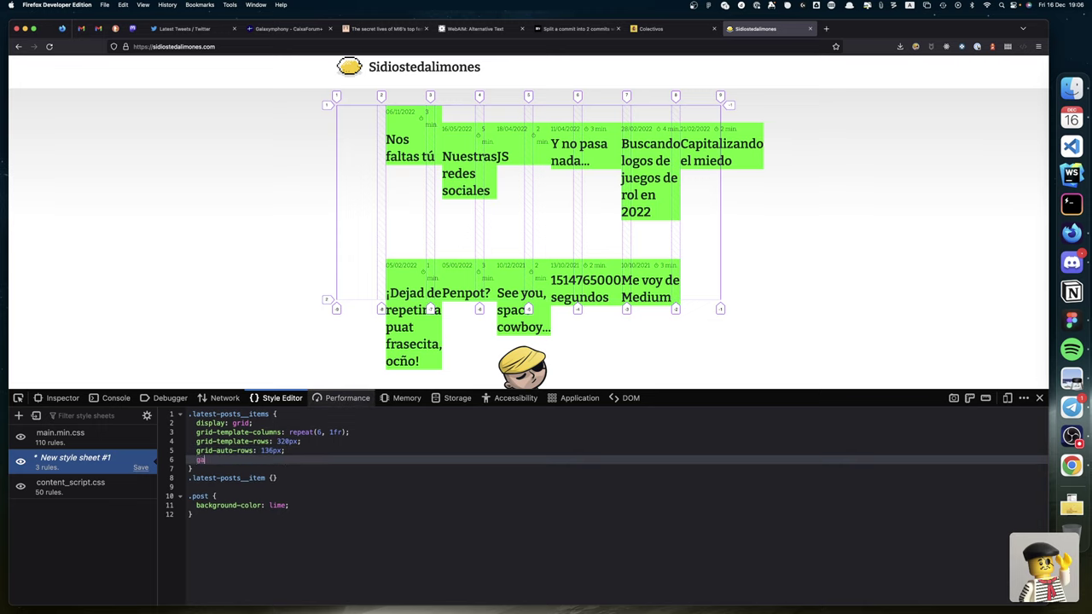
text(p:)
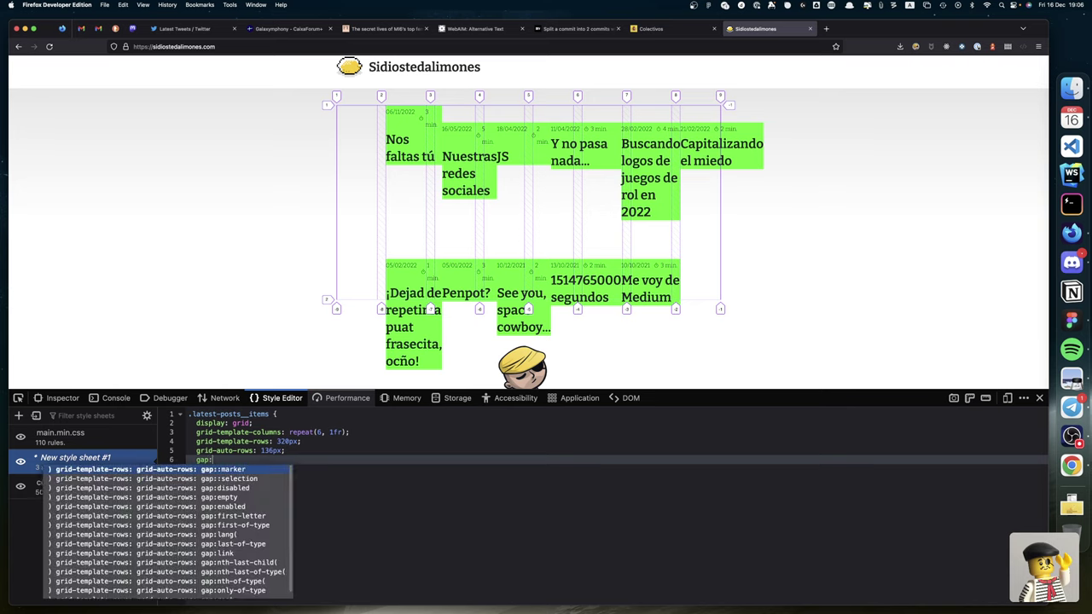
text( 24px;)
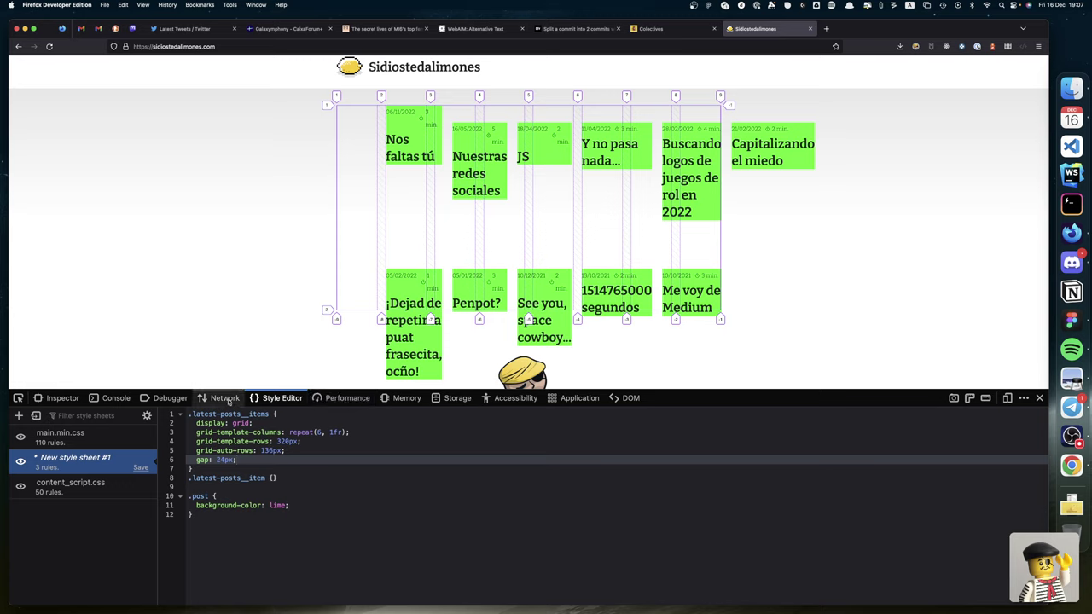
Step: Compare the grid overlays of the wrapper div and the latest-posts__items list, and inspect the content__inner element's rules
click(62, 400)
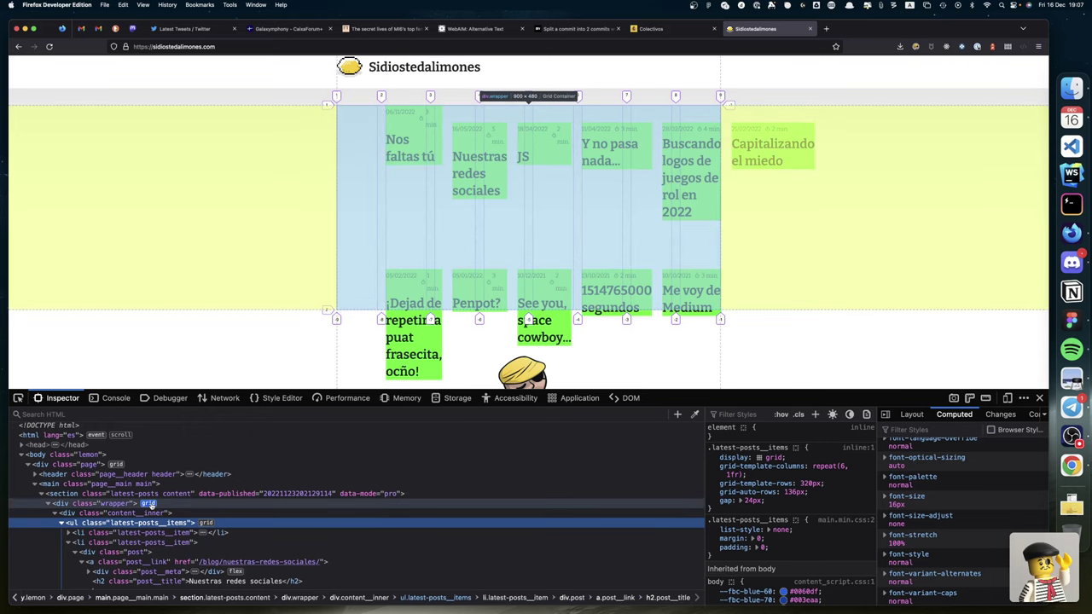
click(160, 503)
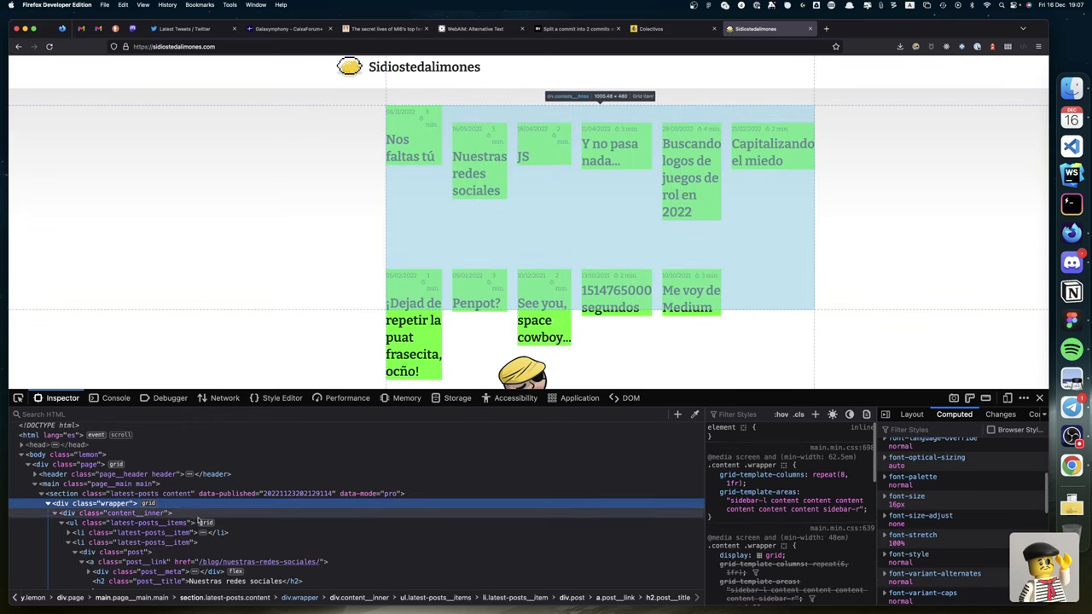
click(206, 522)
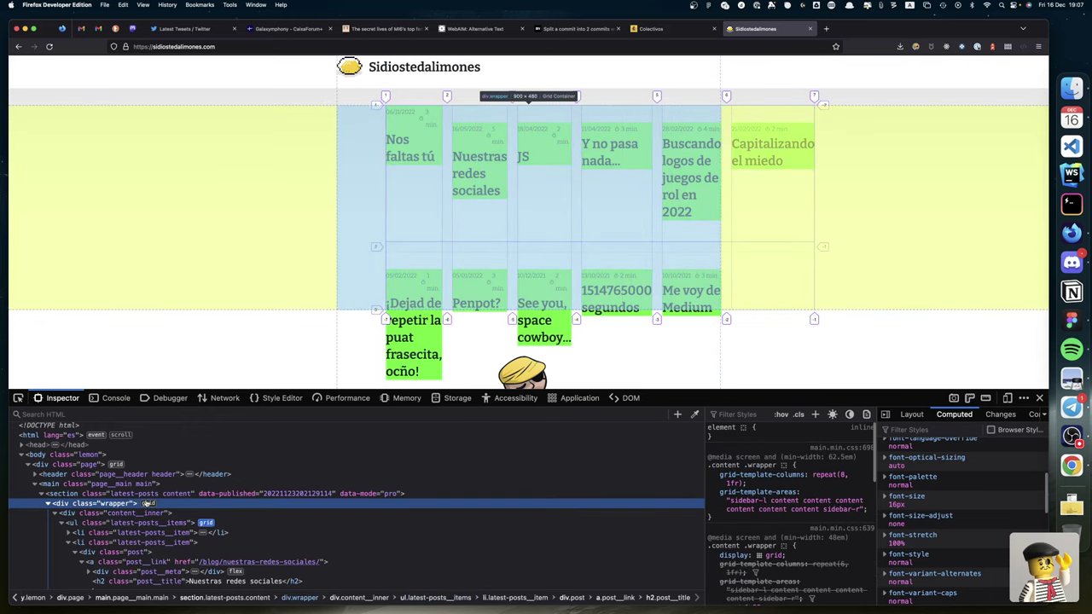
click(147, 503)
click(147, 503)
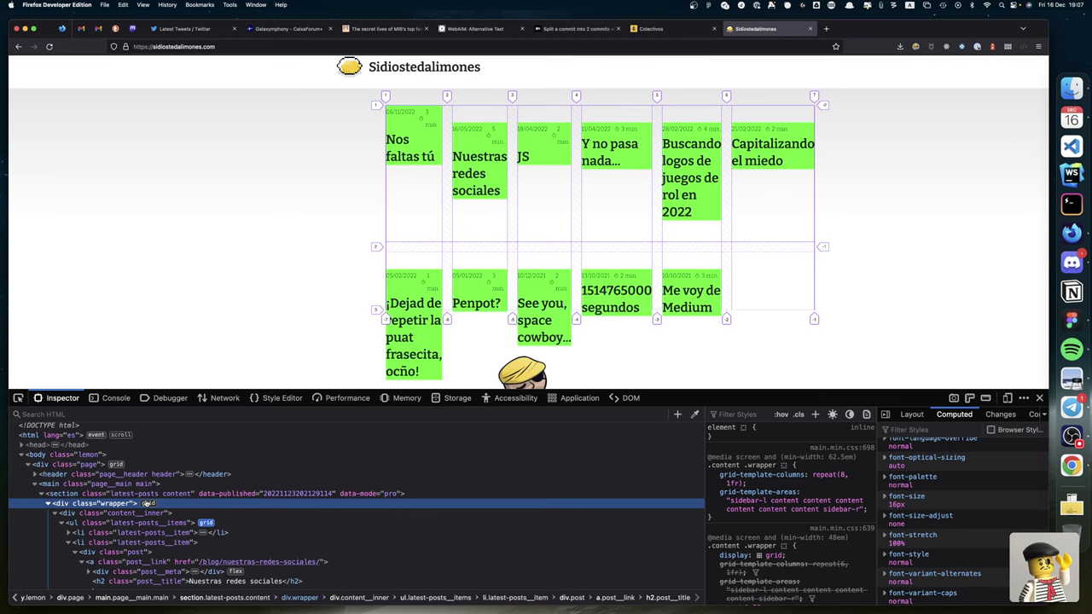
click(146, 503)
click(147, 503)
click(147, 503)
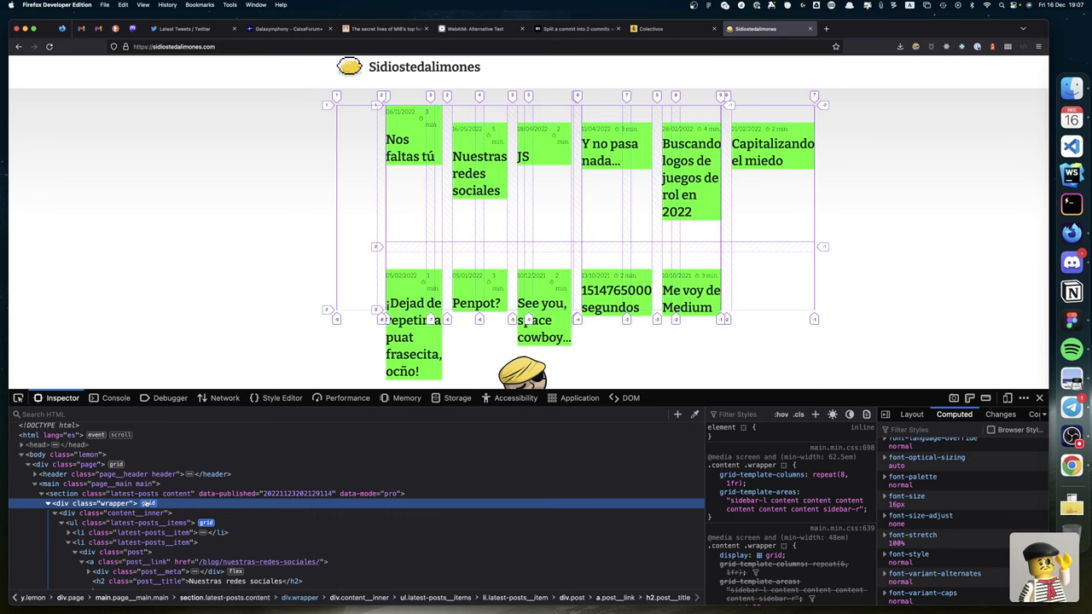
click(147, 504)
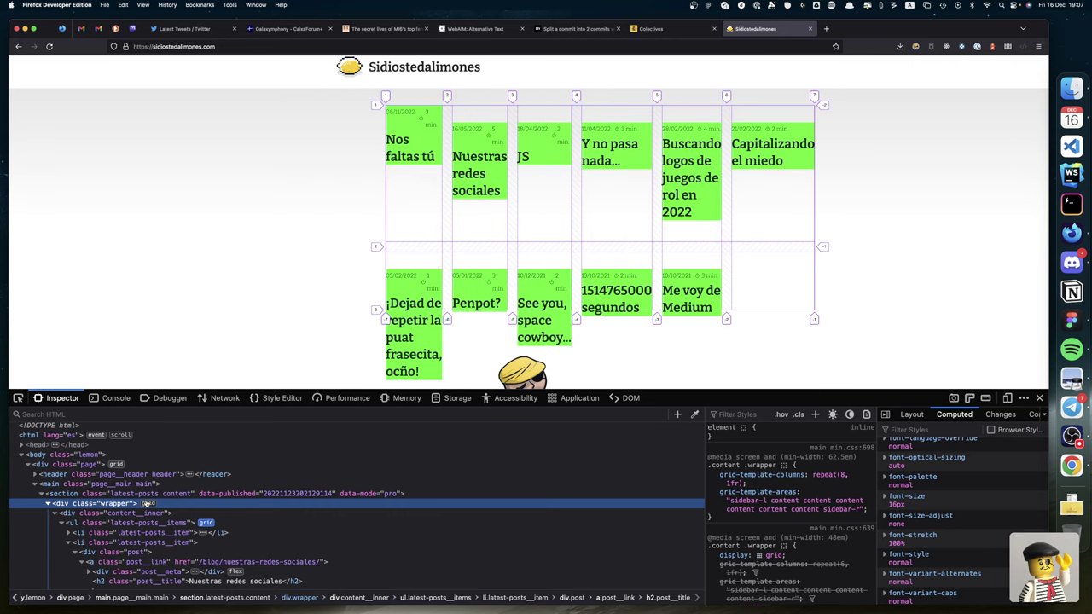
click(146, 503)
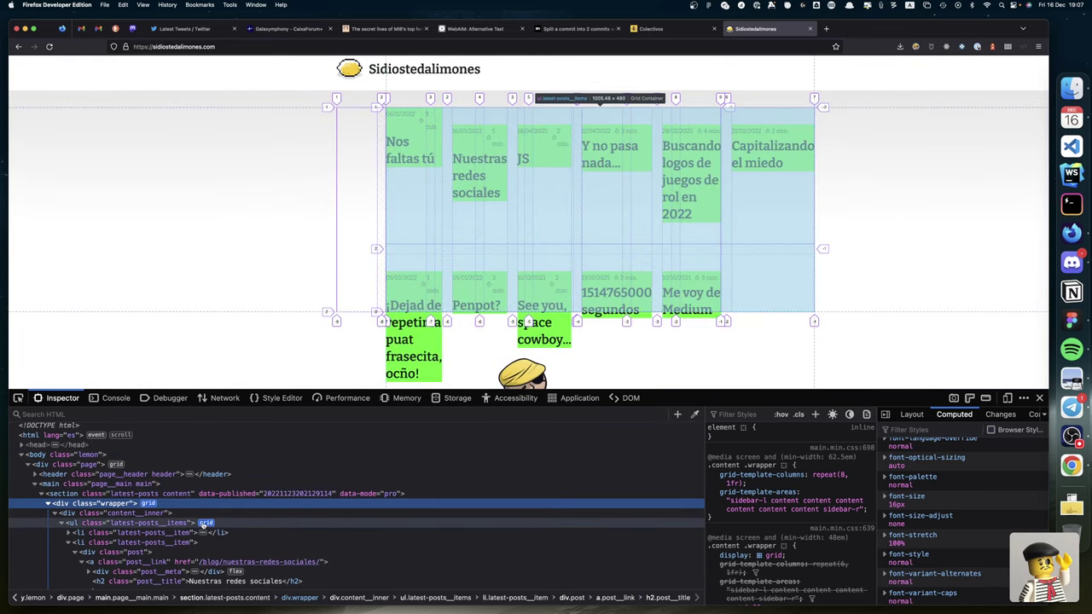
click(205, 522)
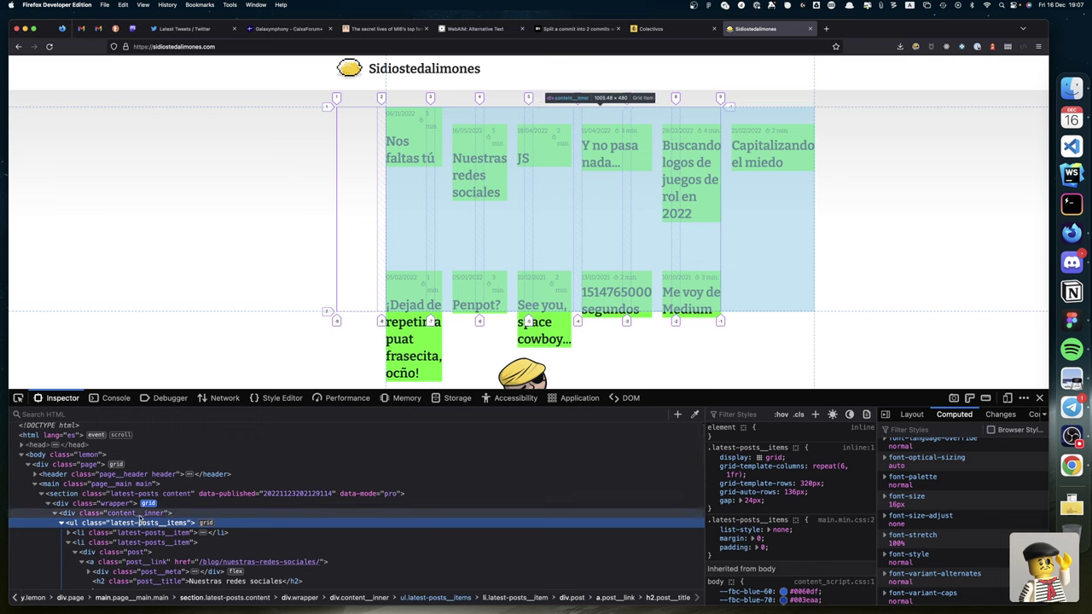
click(139, 516)
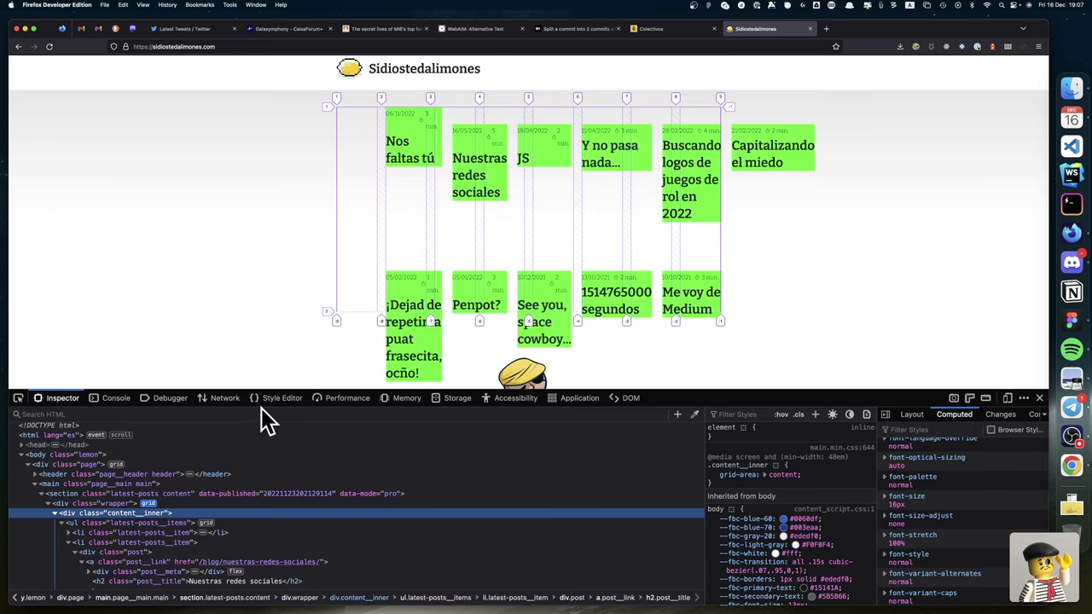
Step: Save the new style sheet as grid.css
click(273, 398)
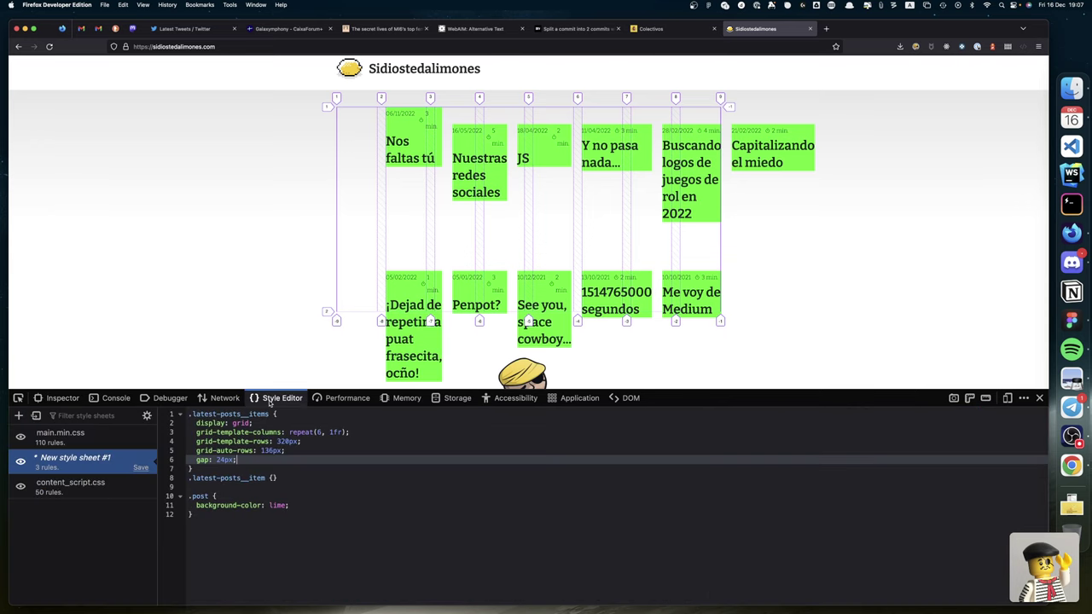
click(141, 469)
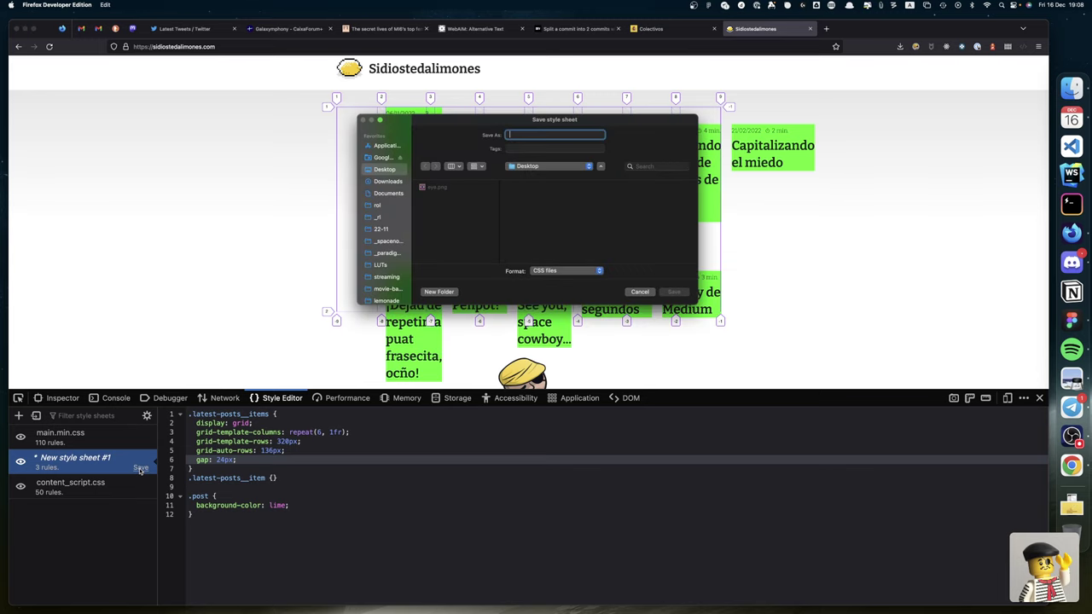
text(grid.css)
key(Return)
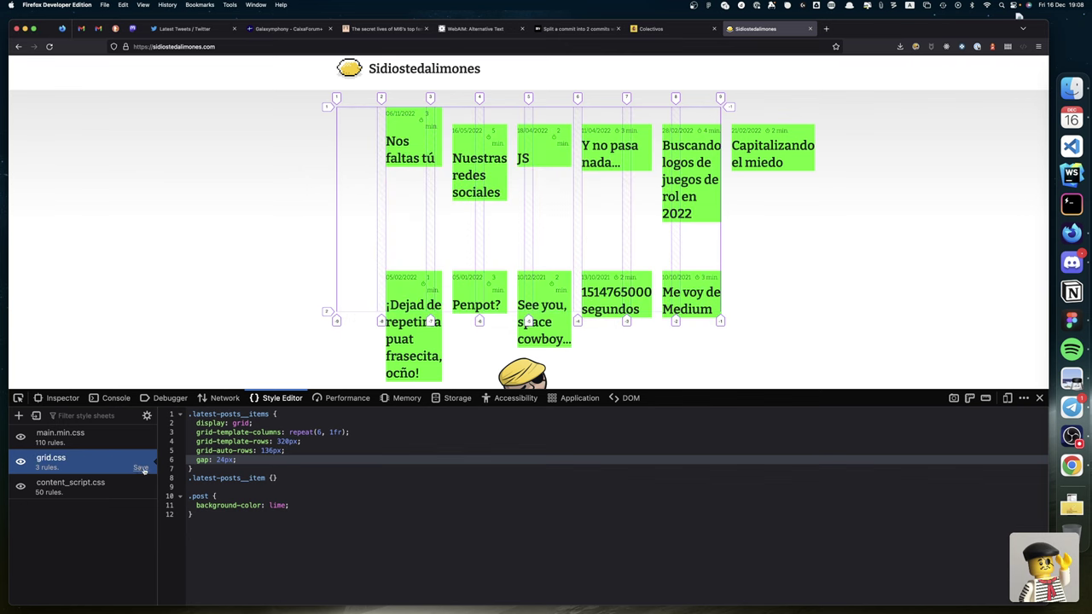
Step: Try a grid-row: span 6 declaration in the .post rule, and undo it
click(304, 505)
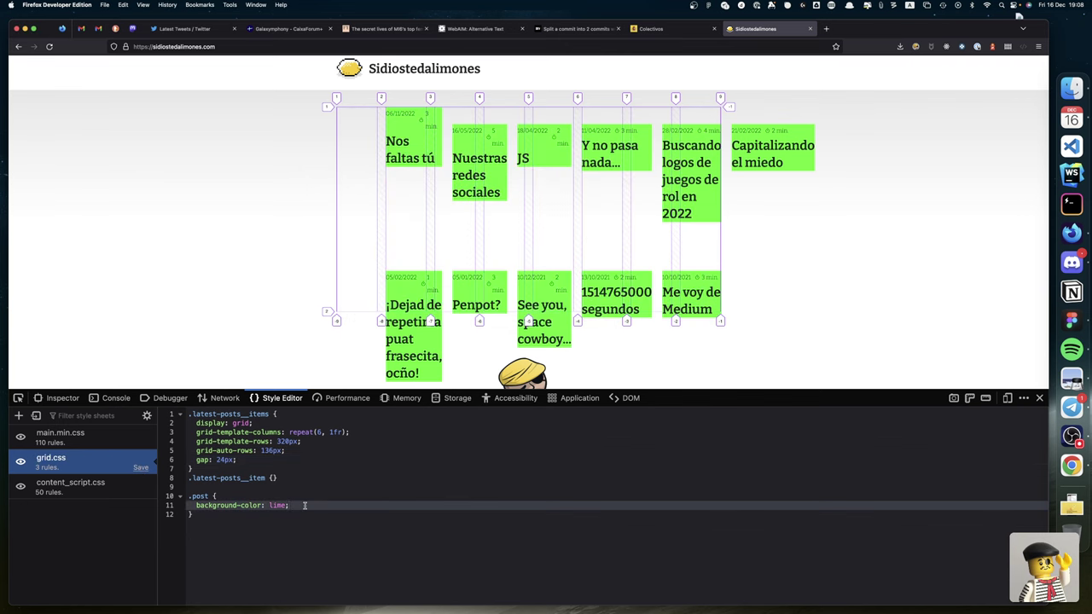
key(Return)
text(grid)
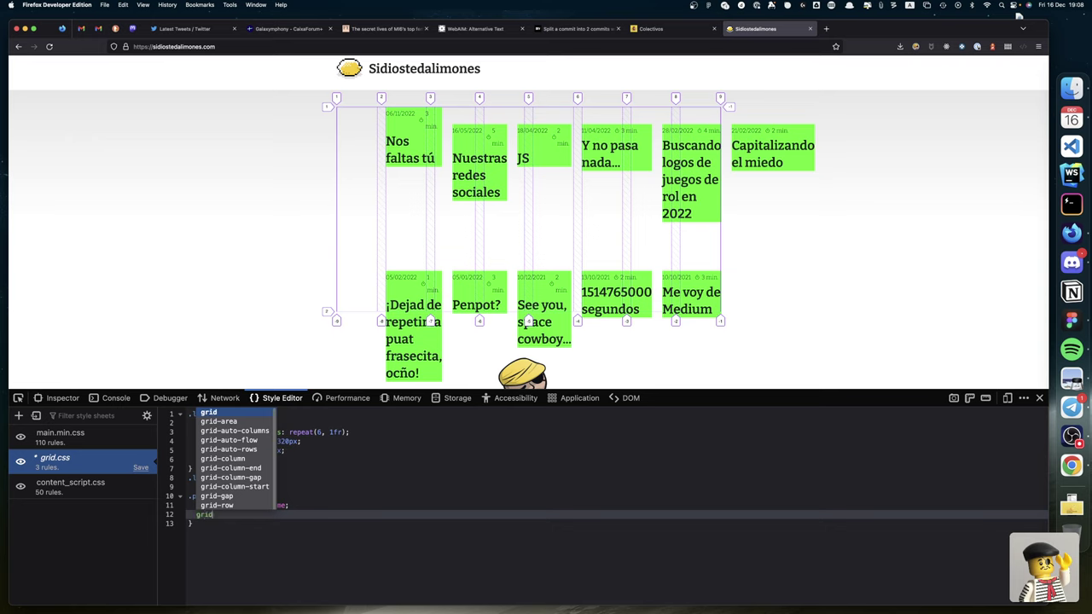
text(-ro)
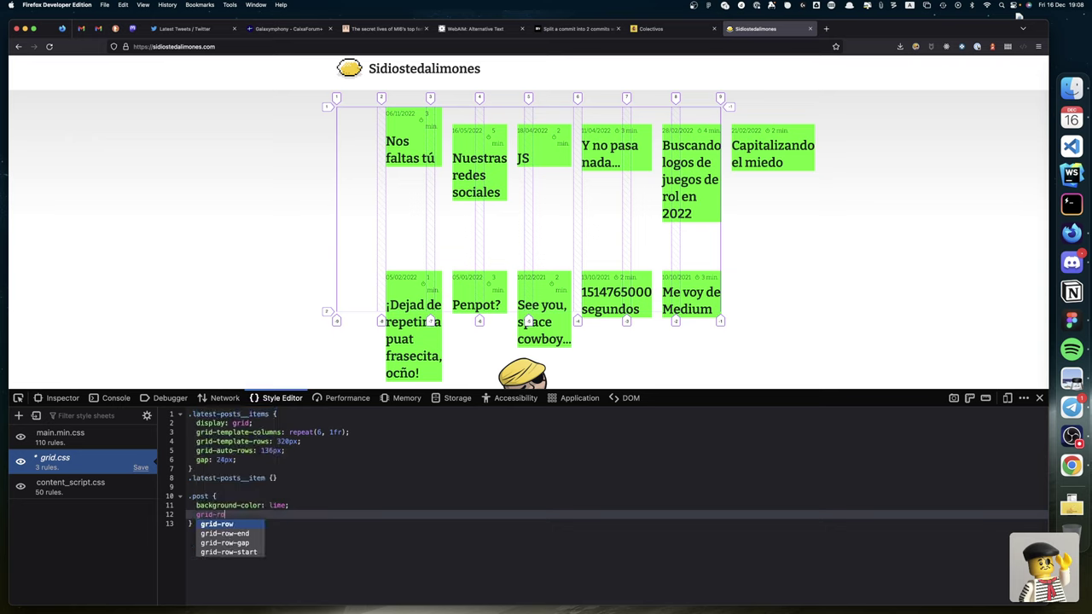
text(w:)
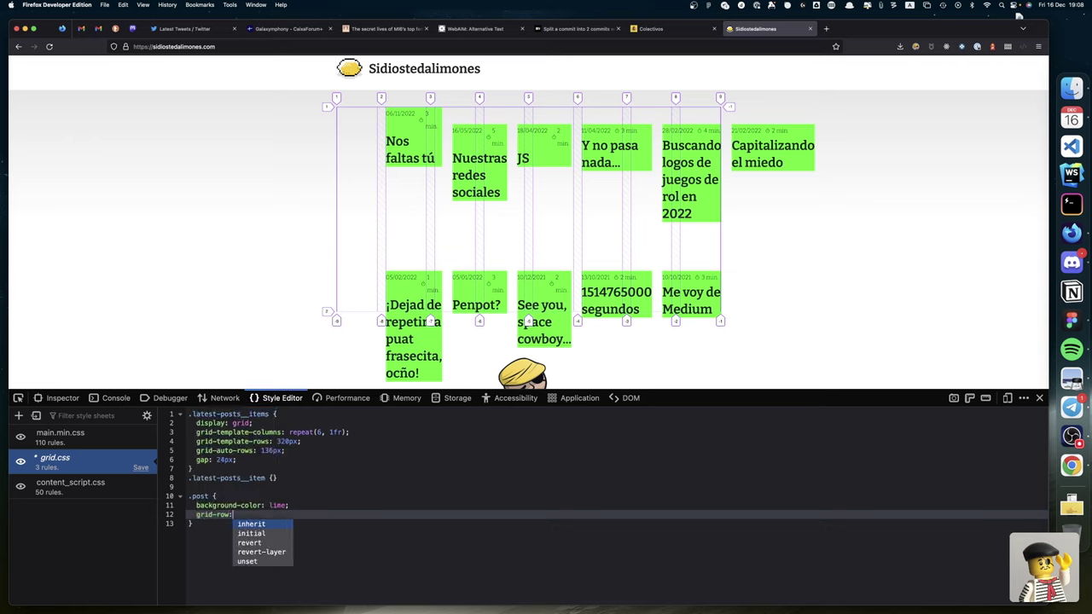
text( span 6)
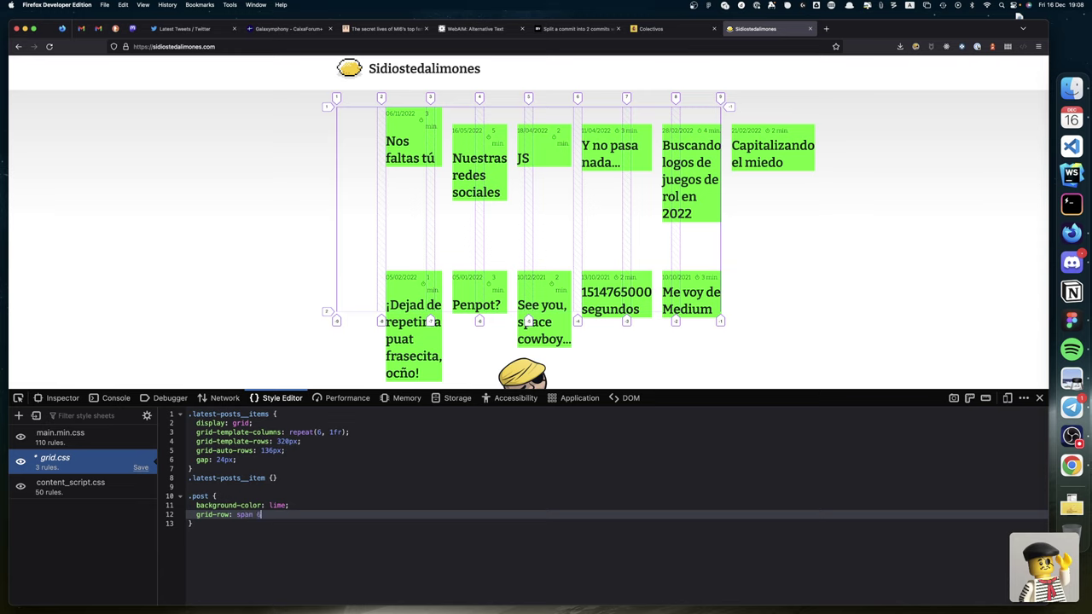
text(;)
key(super+z)
Step: Open up the empty .latest-posts__item rule and add a grid-row: span 6 declaration to it
key(Up)
key(Up)
key(Up)
key(Up)
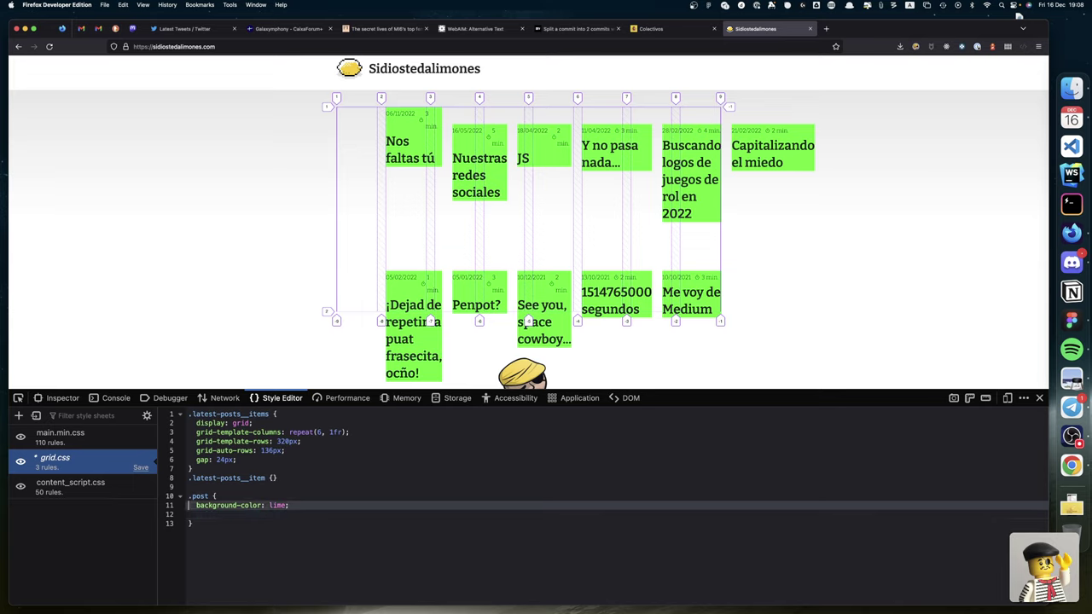
key(Return)
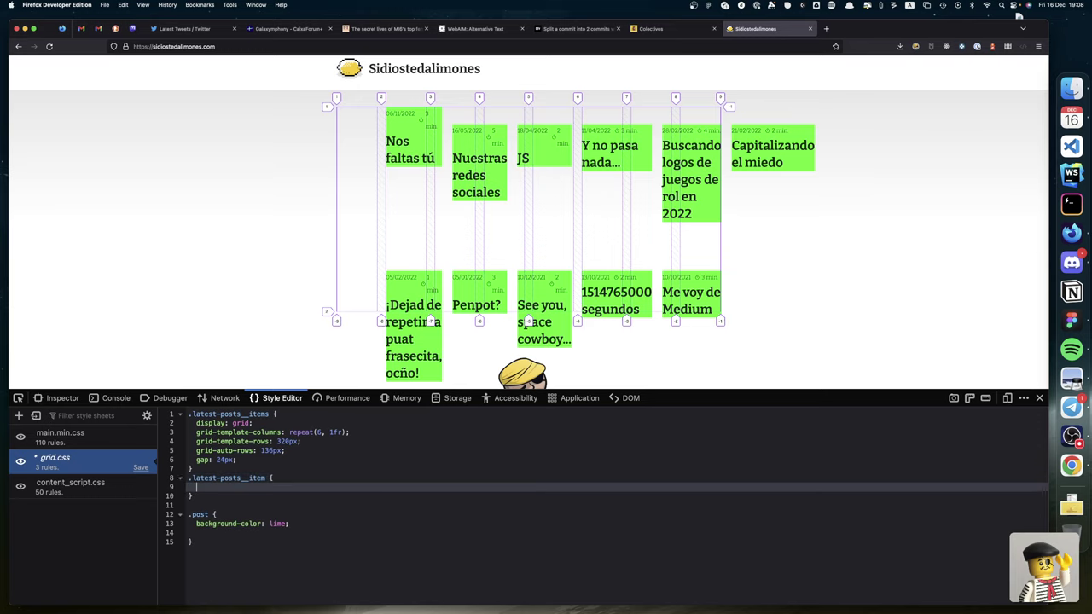
text(grid-row: span 6;)
Step: Insert a blank line above the .latest-posts__item rule and correct the indentation of its declaration
key(Up)
key(Up)
key(Return)
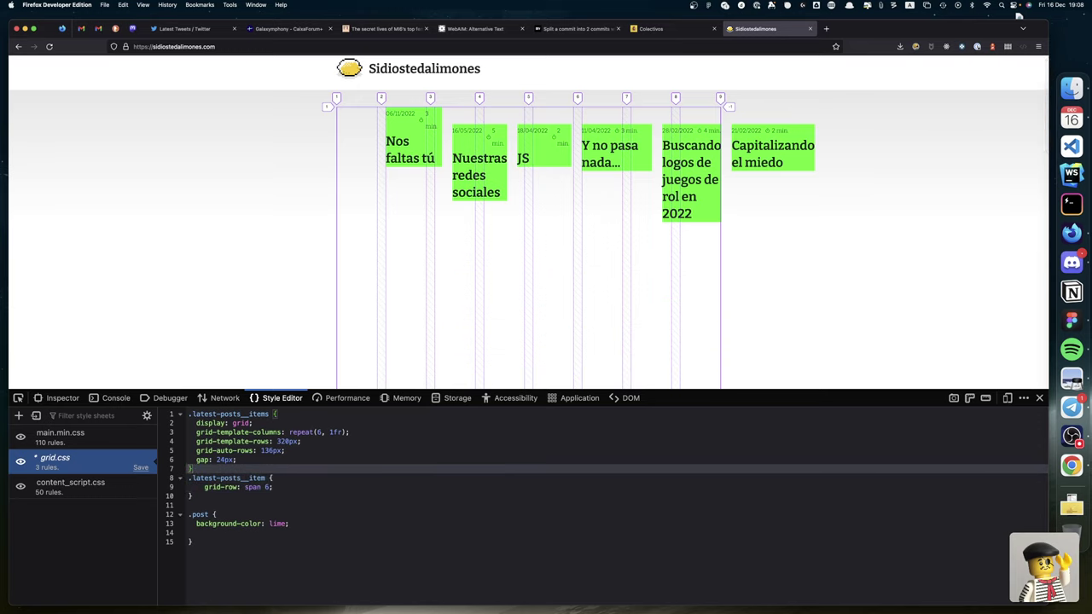
key(Down)
key(Down)
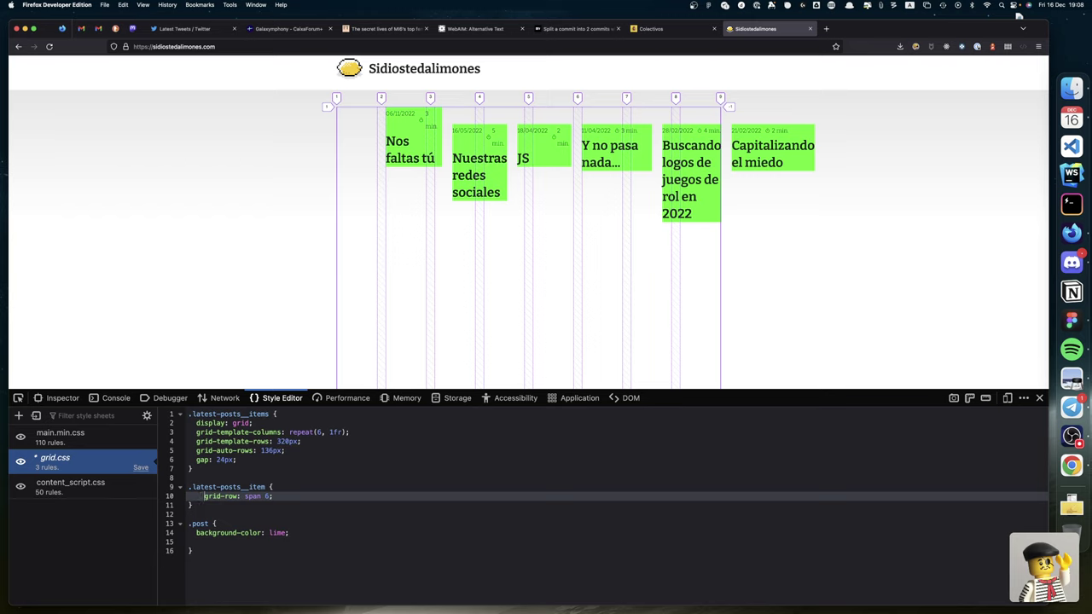
key(BackSpace)
Step: Replace the grid-row property in the .latest-posts__item rule with grid-column, keeping the value span 6
scroll(278, 259, down, 2)
scroll(277, 259, up, 1)
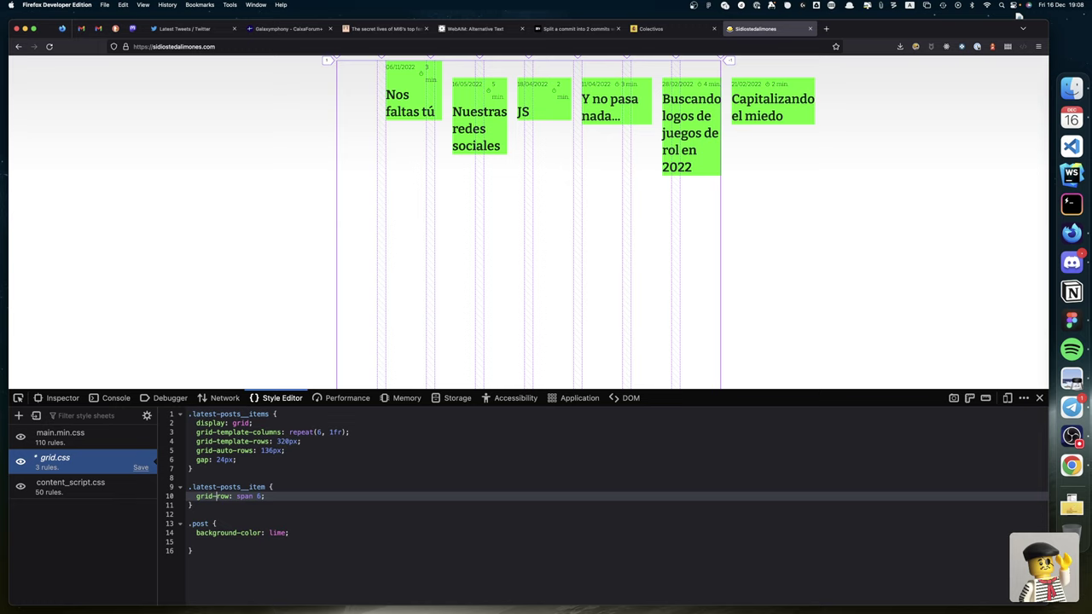
double_click(222, 495)
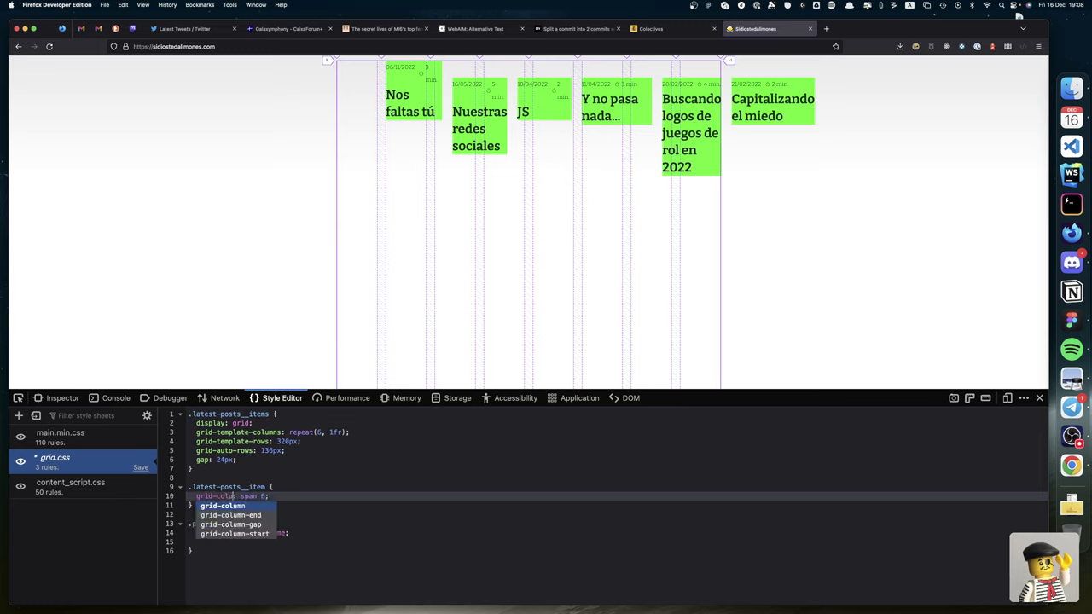
key(Return)
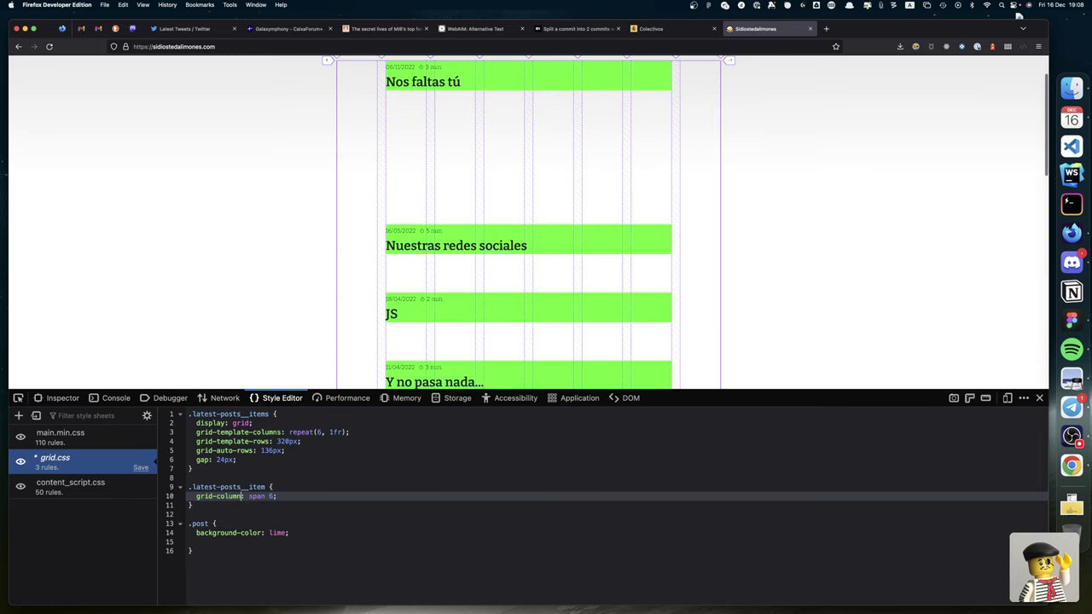
scroll(317, 223, down, 1)
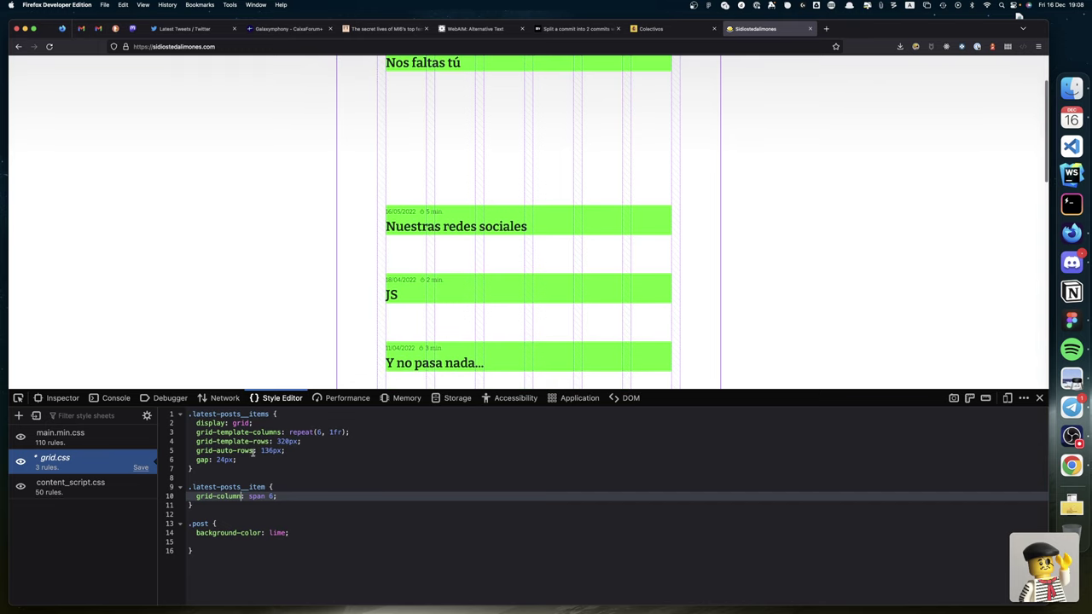
Step: Add a height: 100% declaration to the .post rule below its background color
click(311, 539)
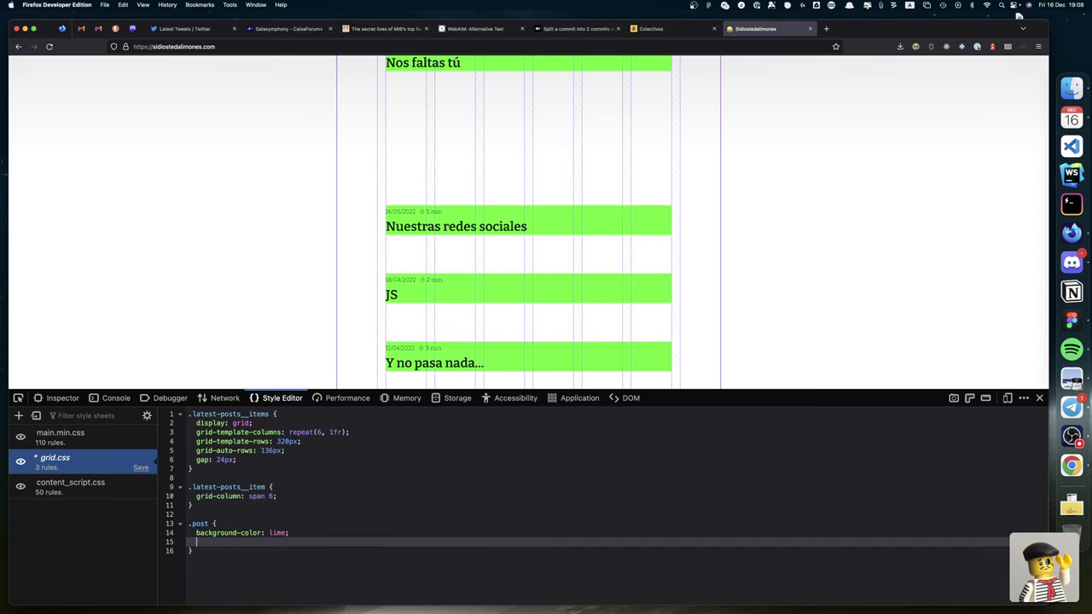
text(height: 100%)
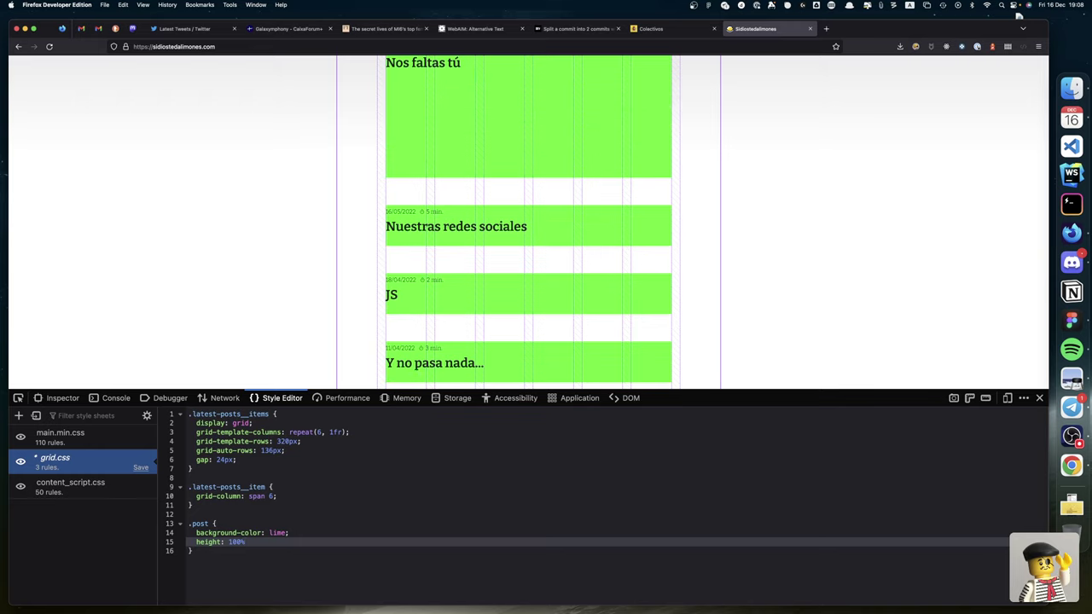
text(;)
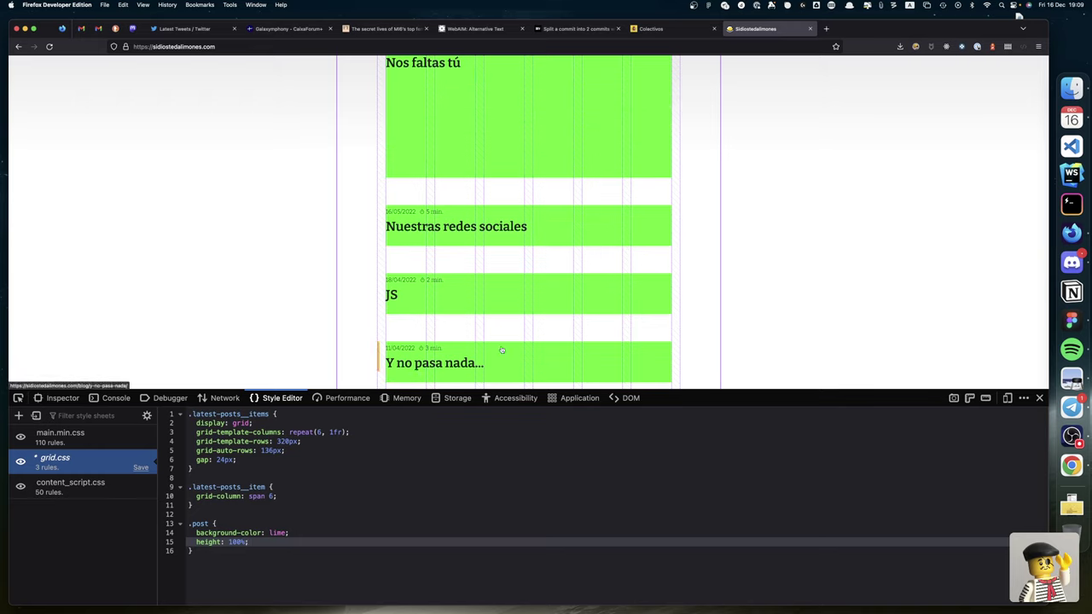
scroll(512, 265, up, 3)
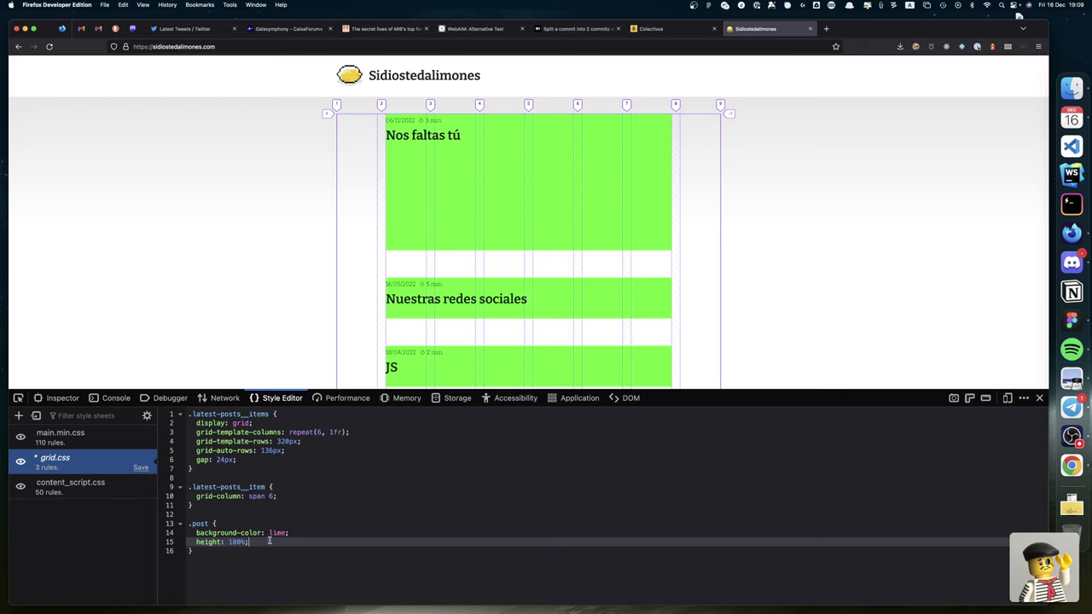
key(Return)
text(marg)
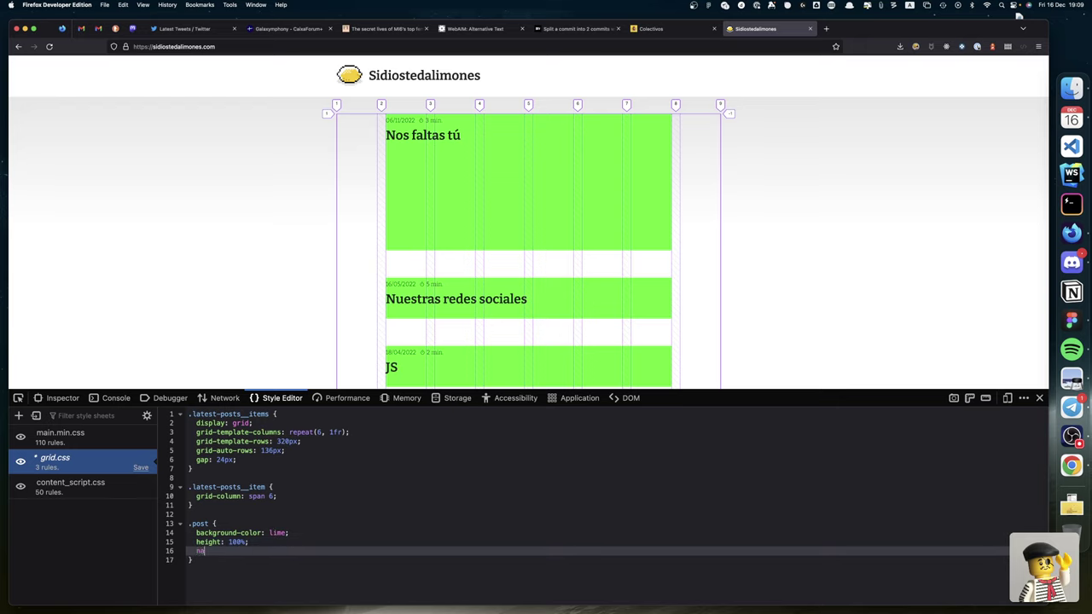
key(BackSpace)
key(BackSpace)
key(BackSpace)
key(BackSpace)
Step: Inspect the styles of the second post's list item and add a margin: 0 declaration to the .latest-posts__item rule
click(57, 399)
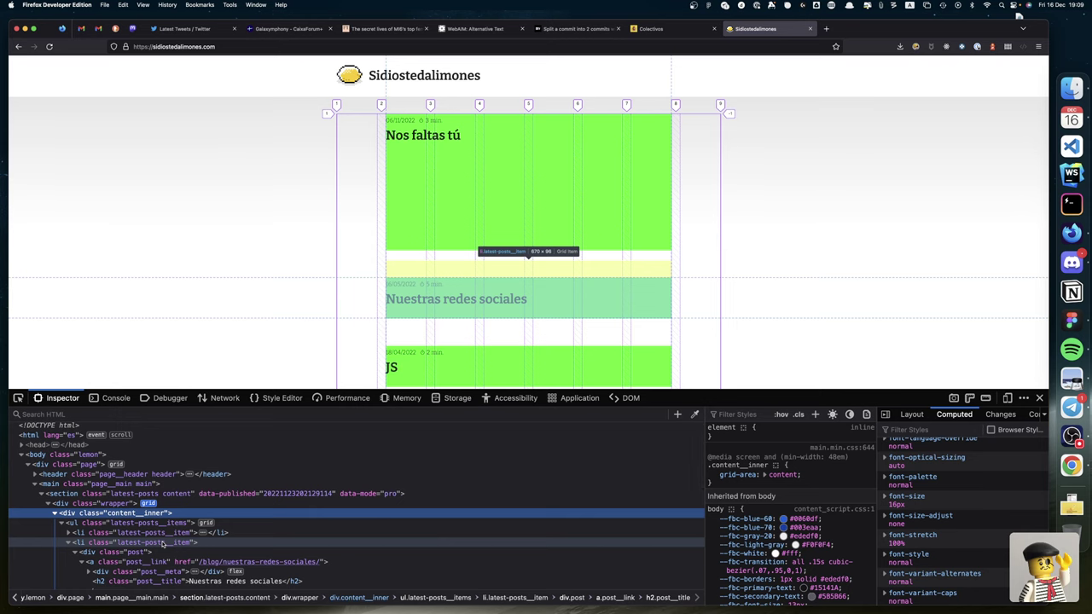
click(162, 543)
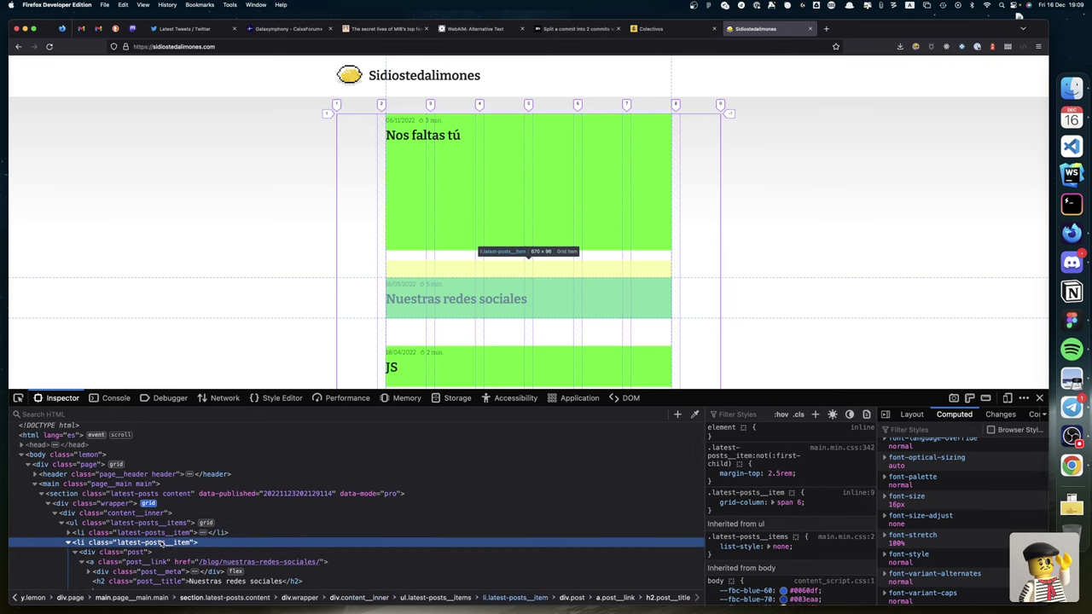
click(276, 400)
click(284, 494)
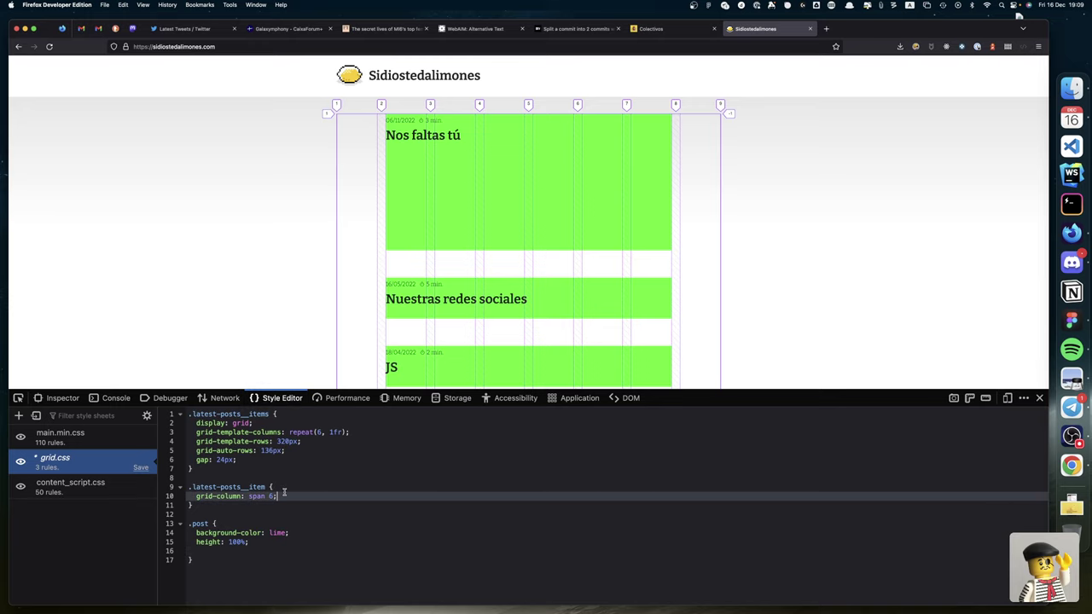
key(Return)
text(margin)
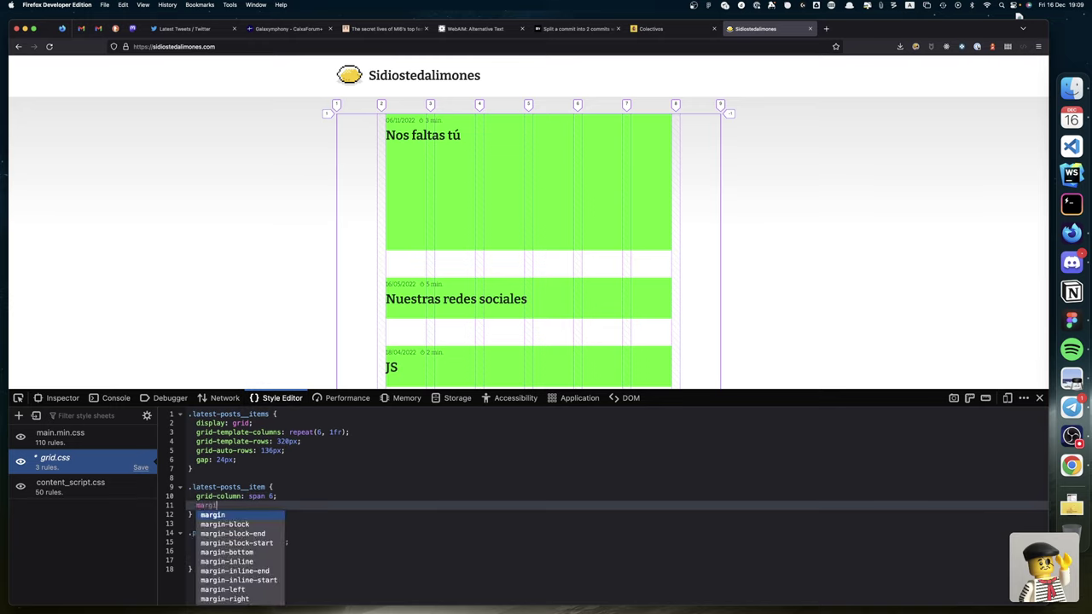
text(: )
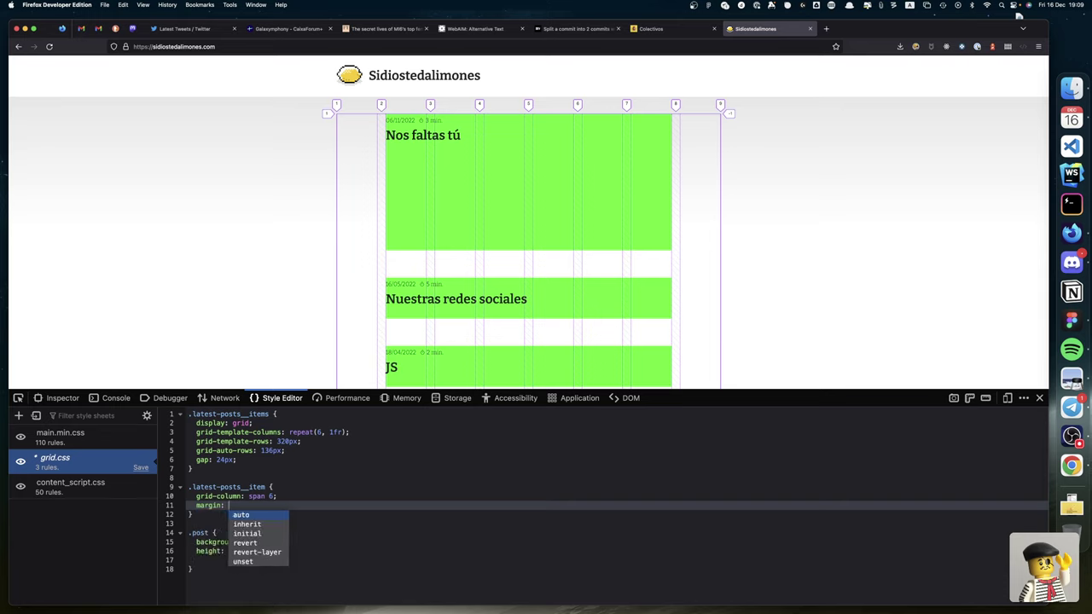
text(0;)
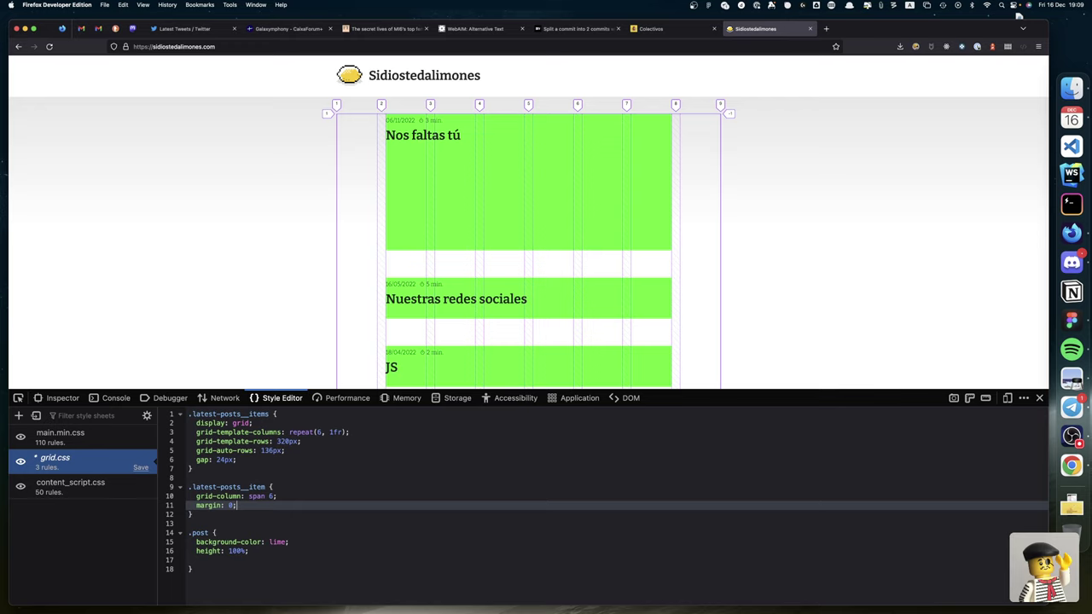
Step: Check in the element's styles which selector overrides the new margin on the second post's list item
click(62, 398)
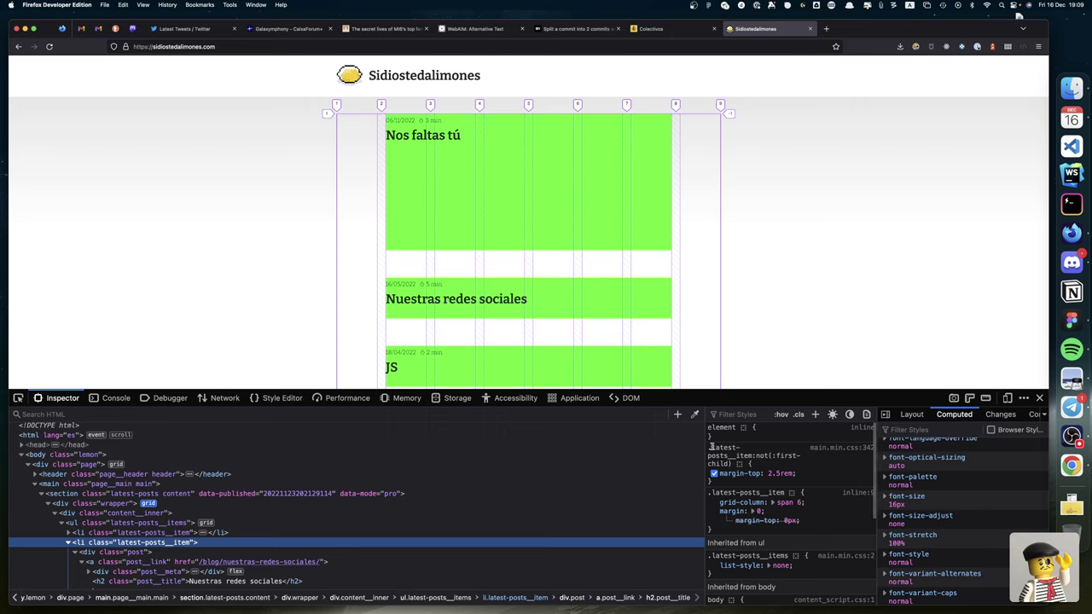
drag(731, 464, 711, 447)
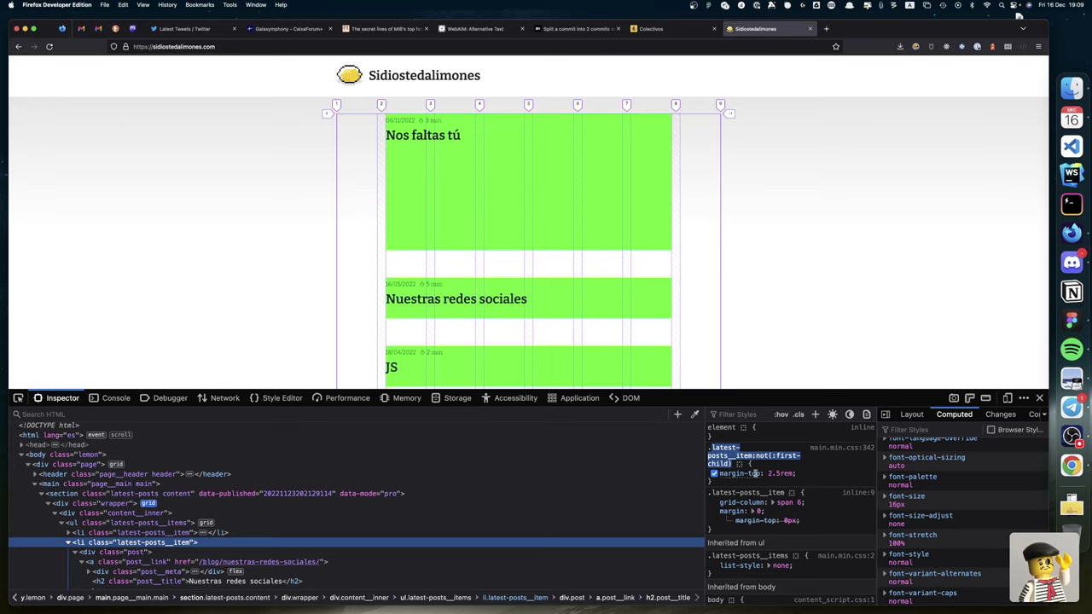
click(285, 399)
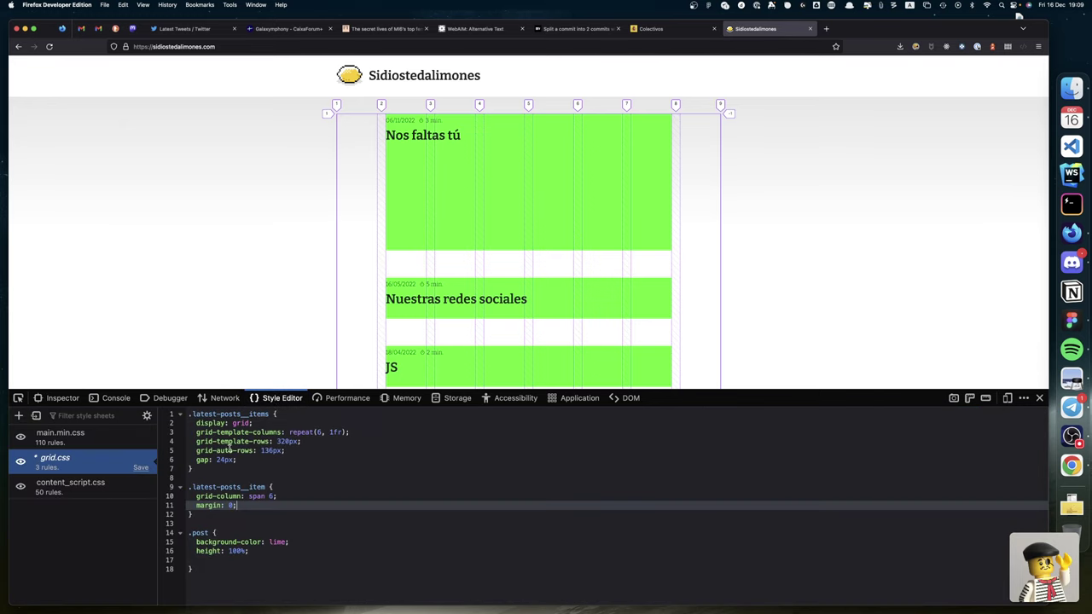
Step: Insert blank lines below the .latest-posts__item rule and mark its margin: 0 declaration as !important
click(232, 514)
key(Return)
key(Return)
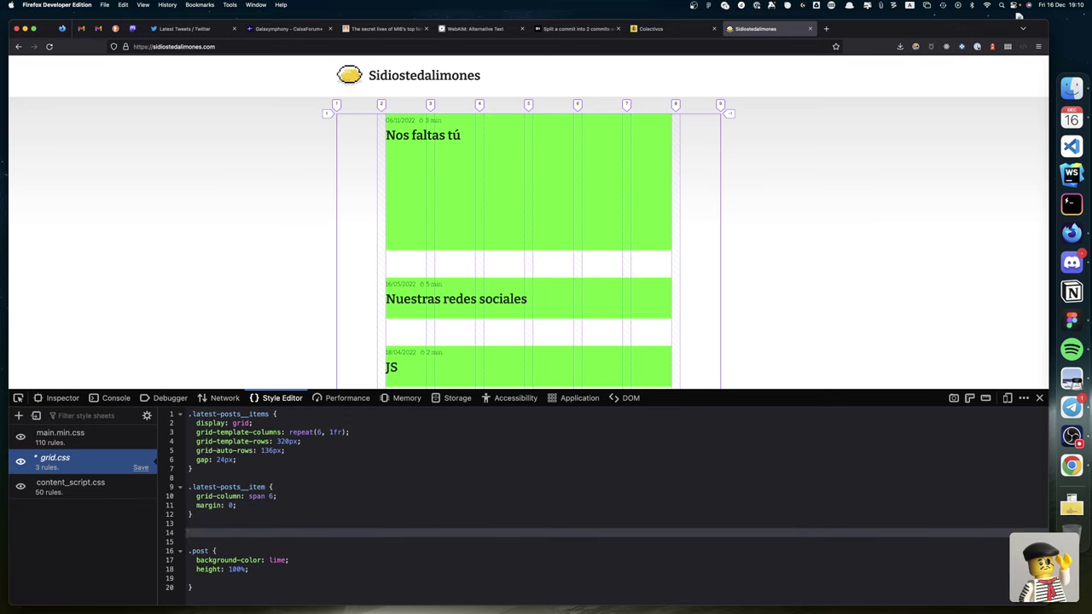
key(Up)
key(Up)
key(Up)
key(End)
key(Left)
text(!)
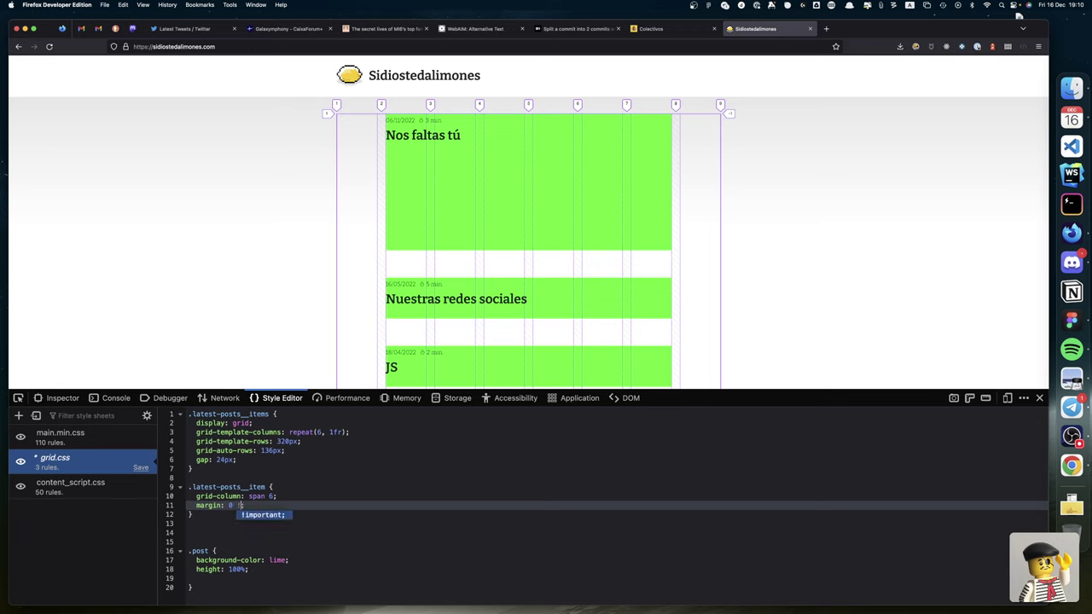
text(impo)
key(Tab)
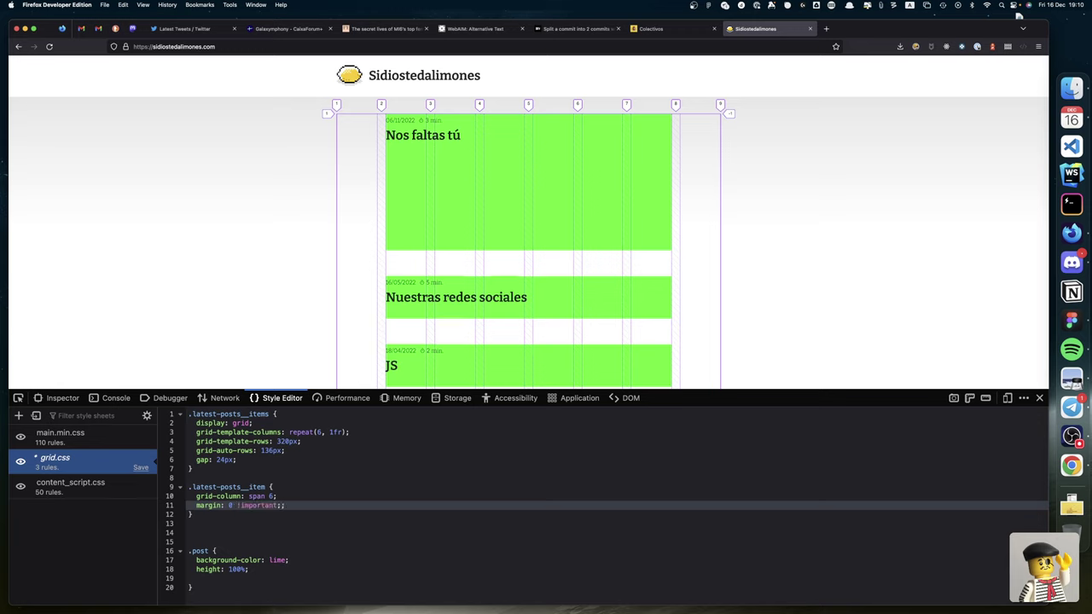
key(BackSpace)
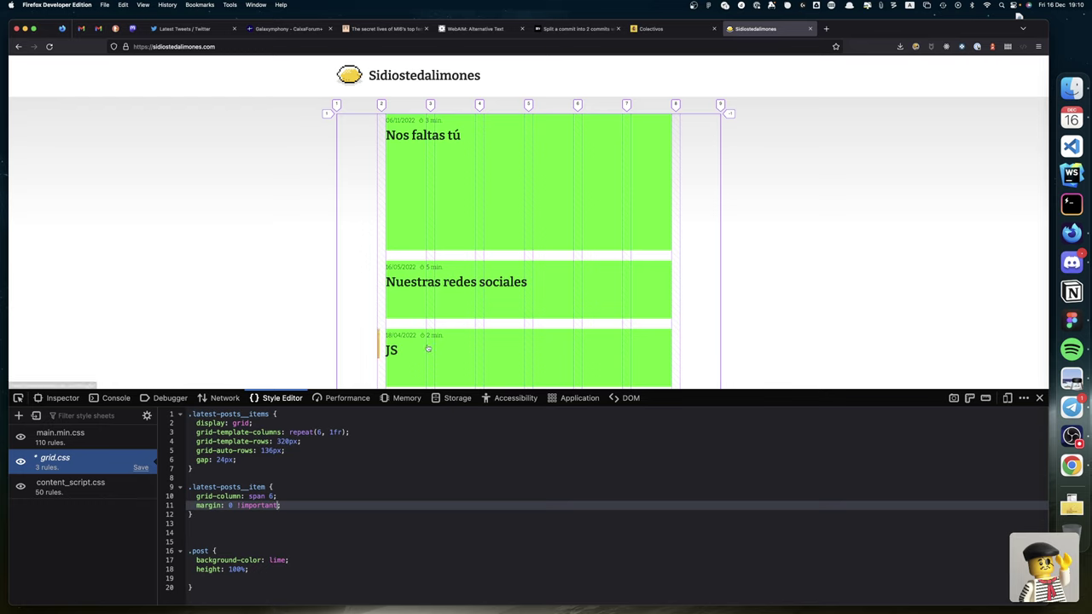
Step: Examine the heights and spacing of the post blocks throughout the latest posts grid on the page
scroll(428, 348, down, 5)
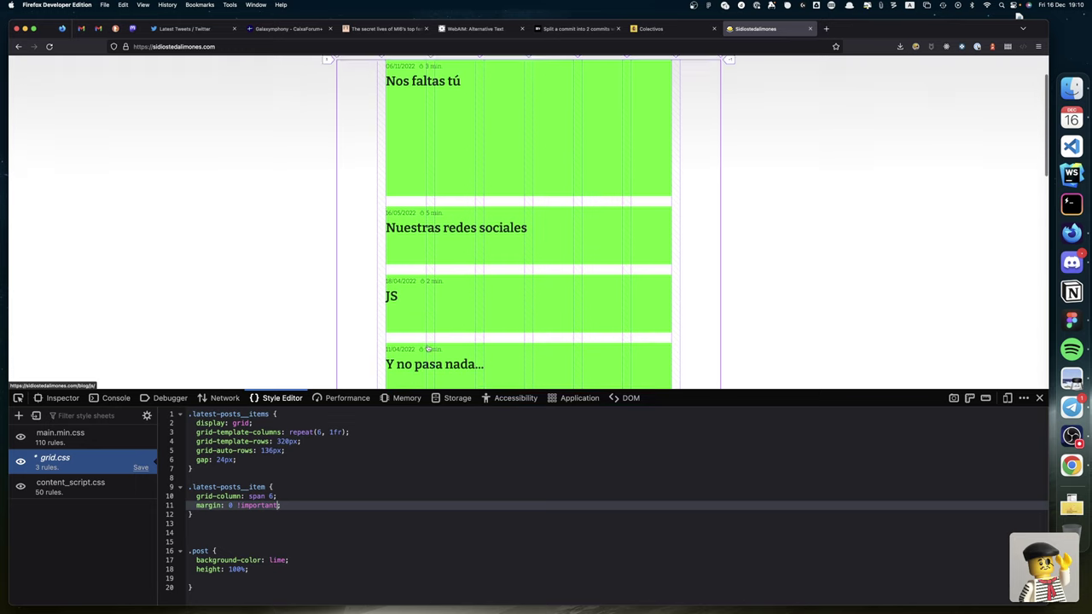
scroll(428, 348, up, 1)
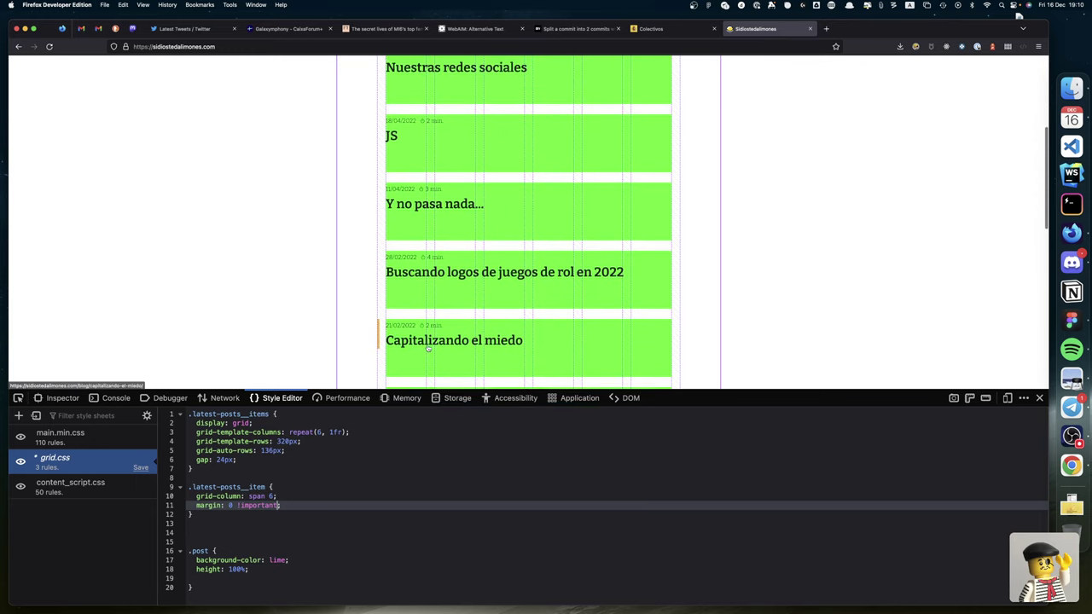
scroll(428, 348, up, 3)
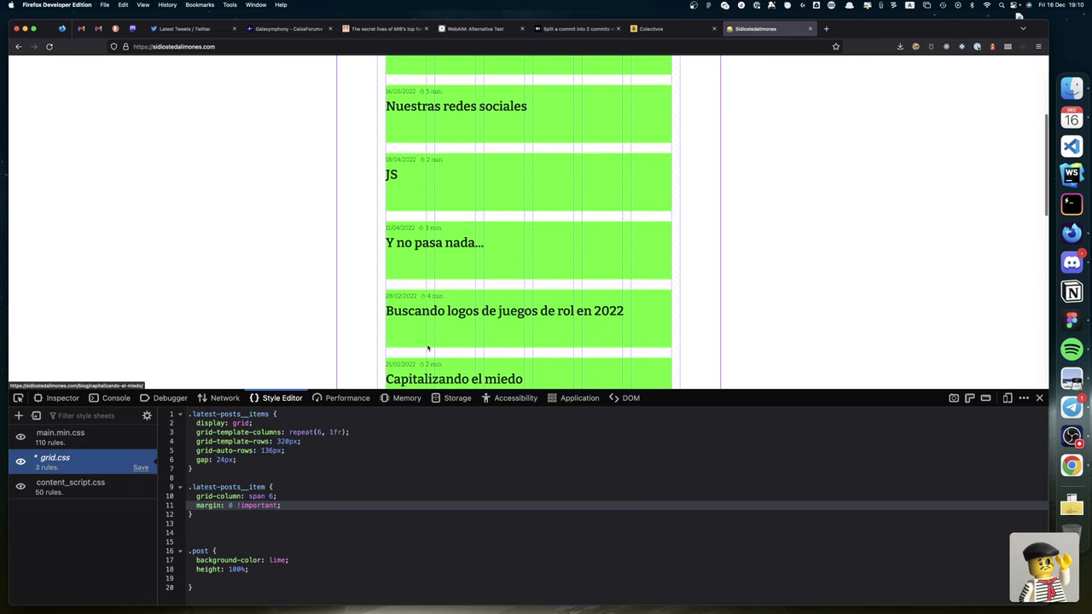
scroll(428, 348, up, 3)
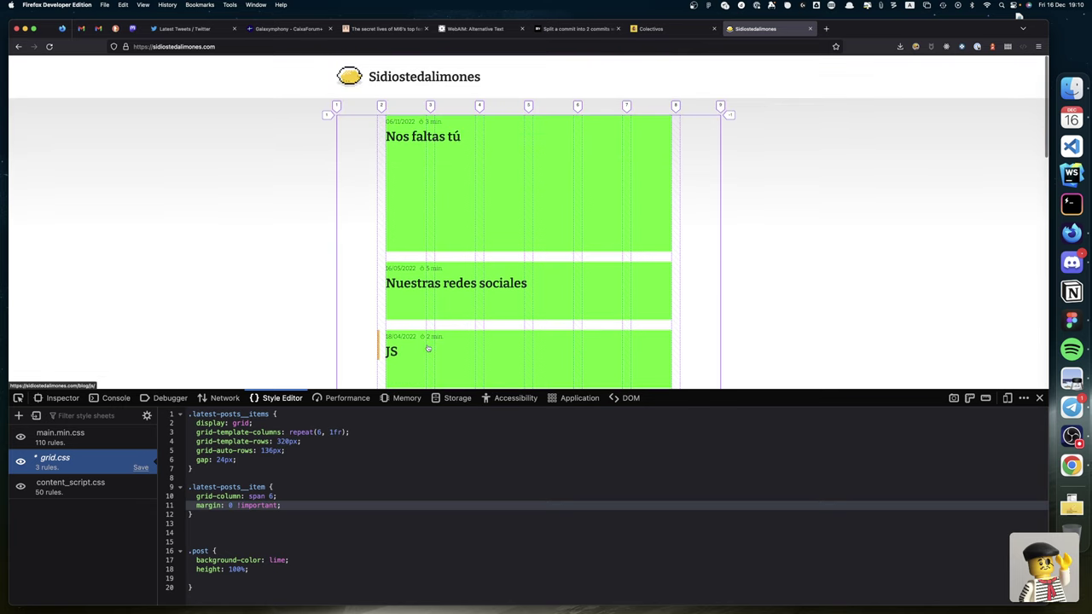
scroll(428, 348, down, 3)
scroll(428, 348, up, 2)
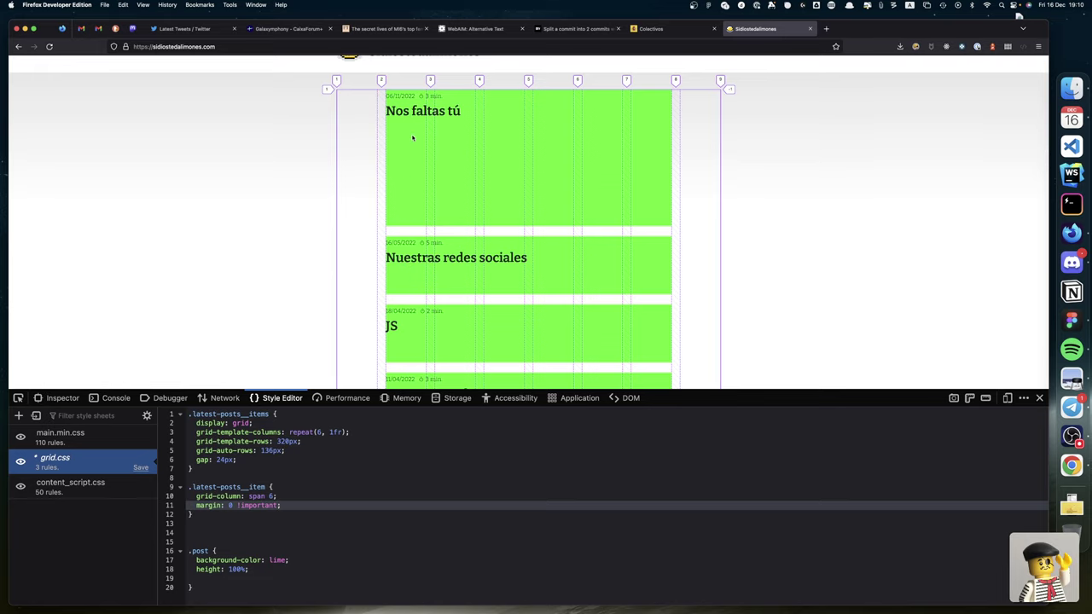
scroll(412, 139, down, 1)
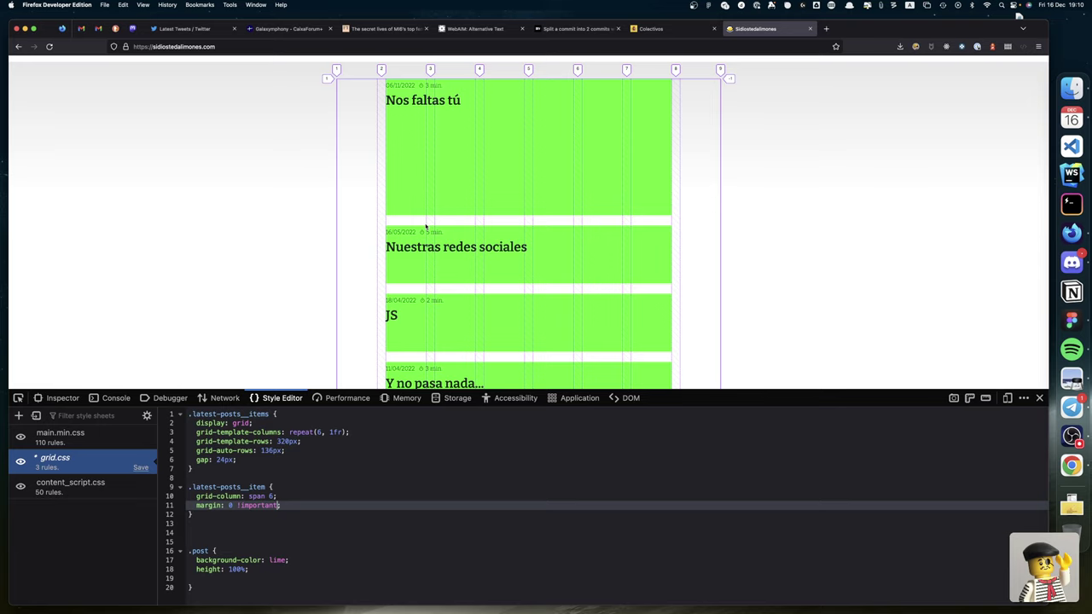
scroll(405, 280, up, 1)
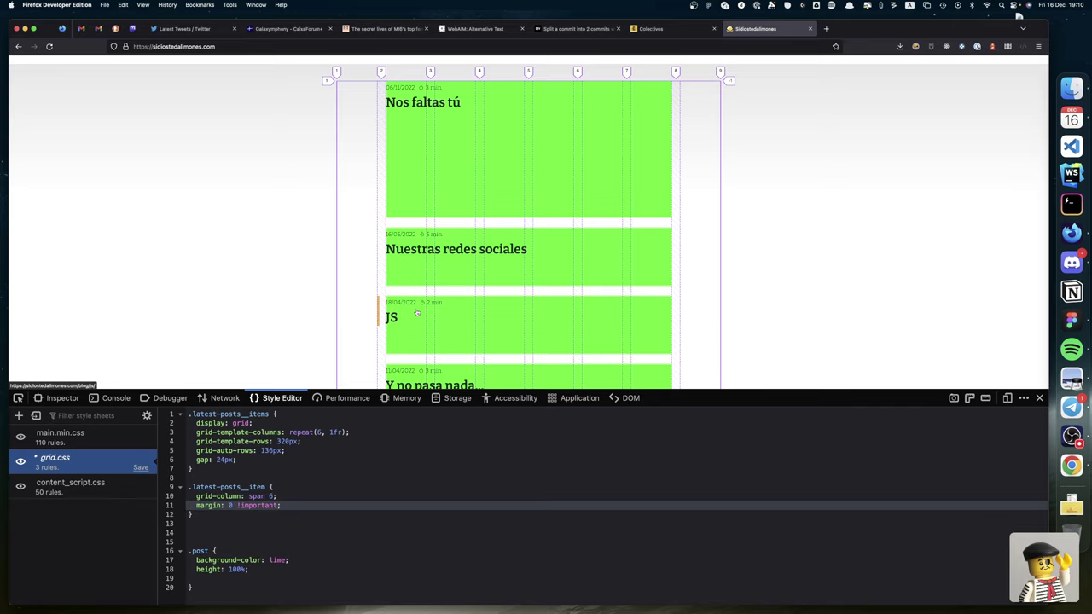
Step: Copy the .latest-posts__item selector and paste it on a new line below that rule
click(265, 486)
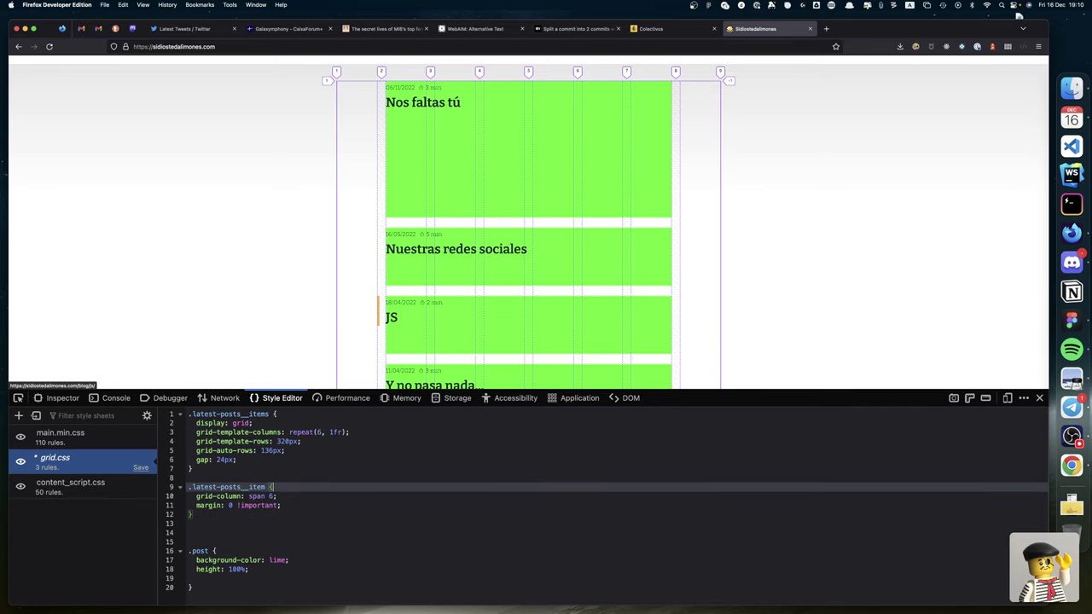
drag(265, 486, 189, 486)
key(cmd+c)
key(Down)
key(Down)
key(Down)
key(Down)
key(Return)
key(Return)
key(cmd+v)
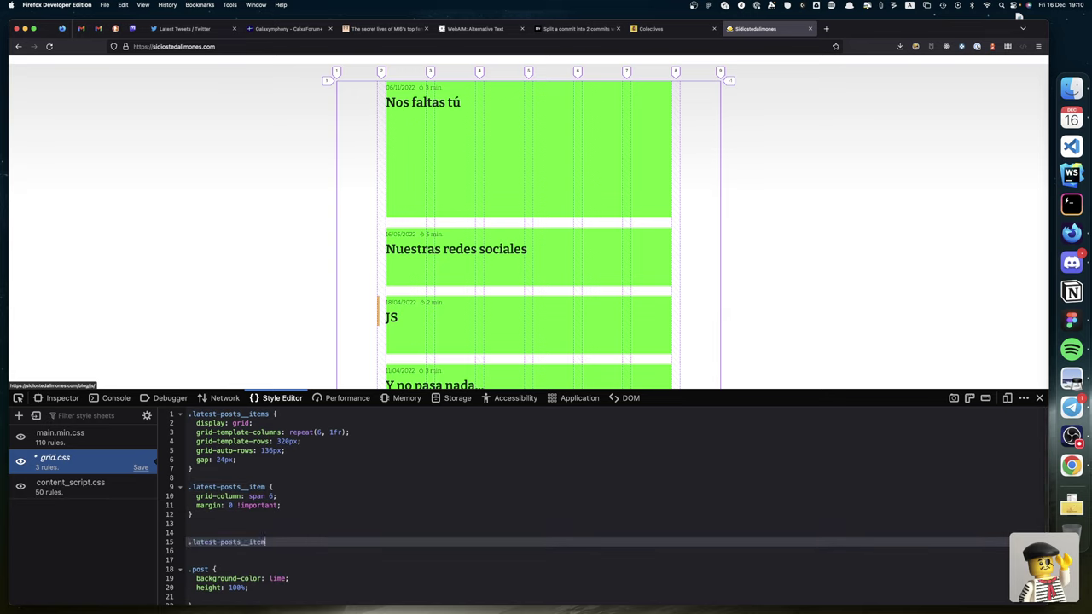
Step: Extend the pasted .latest-posts__item selector with :nth-child(2) and give it an empty rule body
text(:nth)
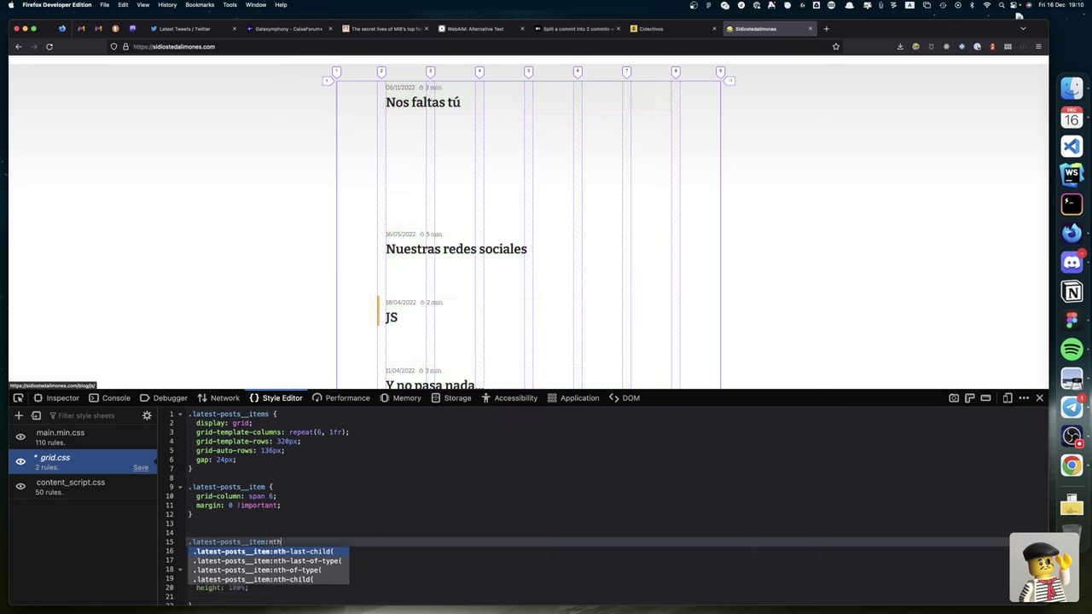
text(-clid)
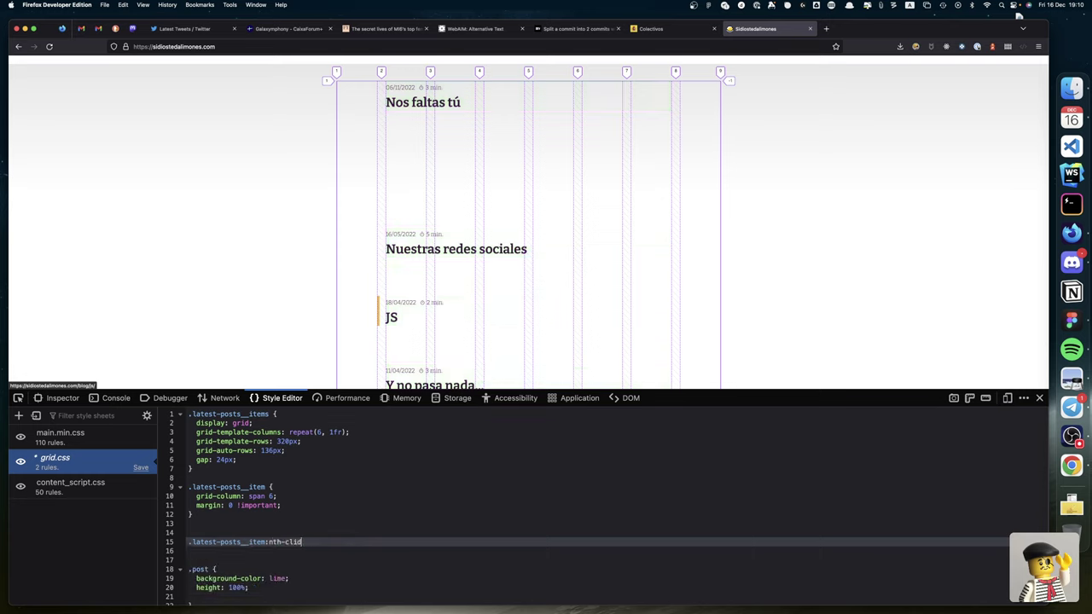
key(BackSpace)
key(BackSpace)
key(BackSpace)
text(hild(2) {)
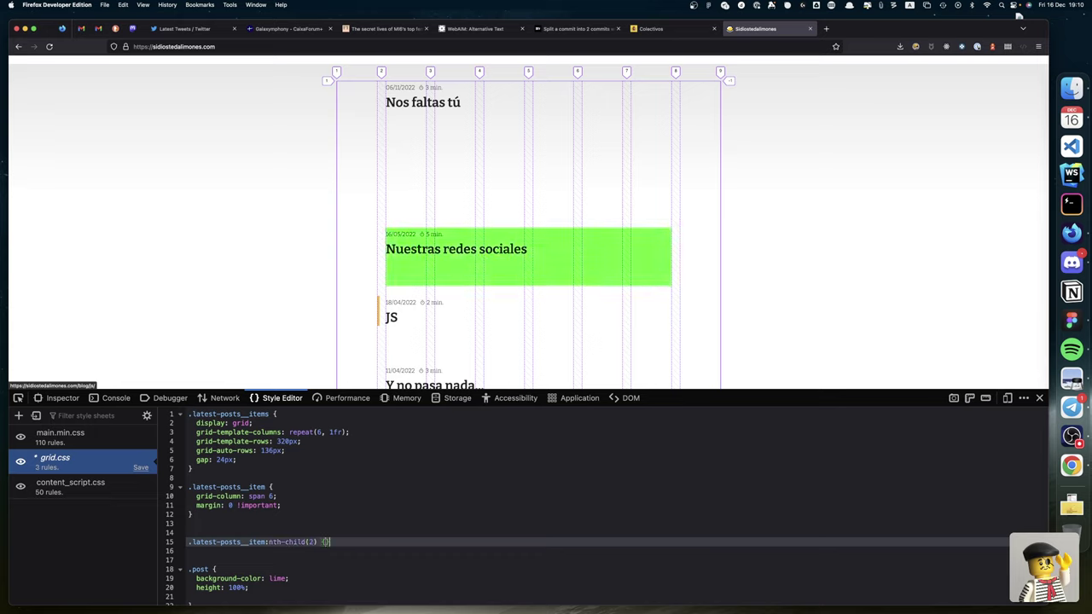
key(Right)
key(Return)
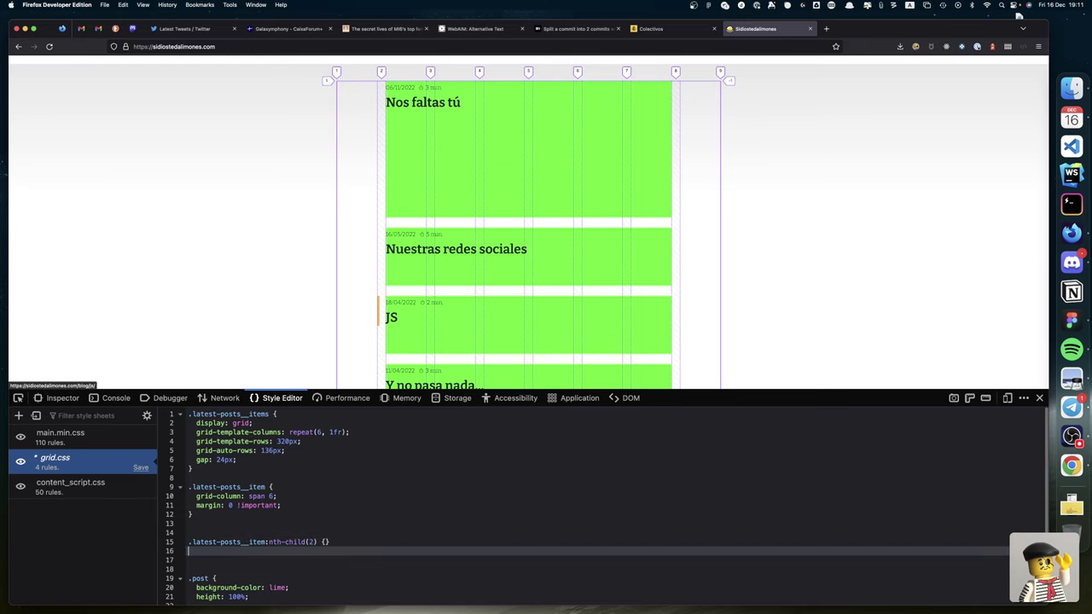
Step: Duplicate the empty .latest-posts__item:nth-child(2) rule four times directly below the original
key(BackSpace)
key(super+shift+d)
key(super+shift+d)
key(super+shift+d)
key(super+shift+d)
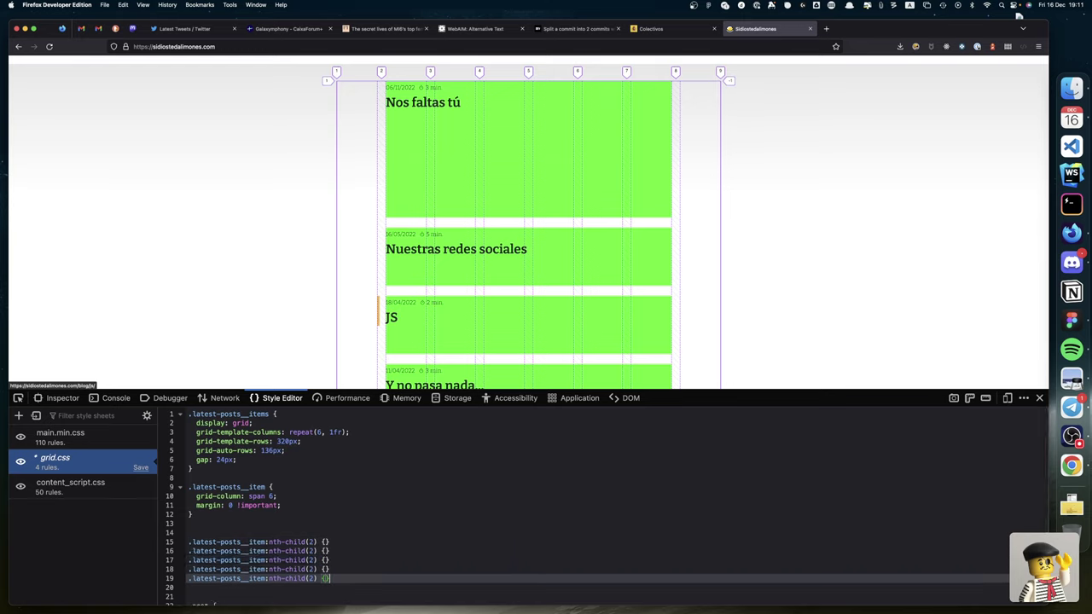
Step: Add grid-column: span 4; to the body of the first .latest-posts__item:nth-child(2) rule
key(Up)
key(Up)
key(Up)
key(Up)
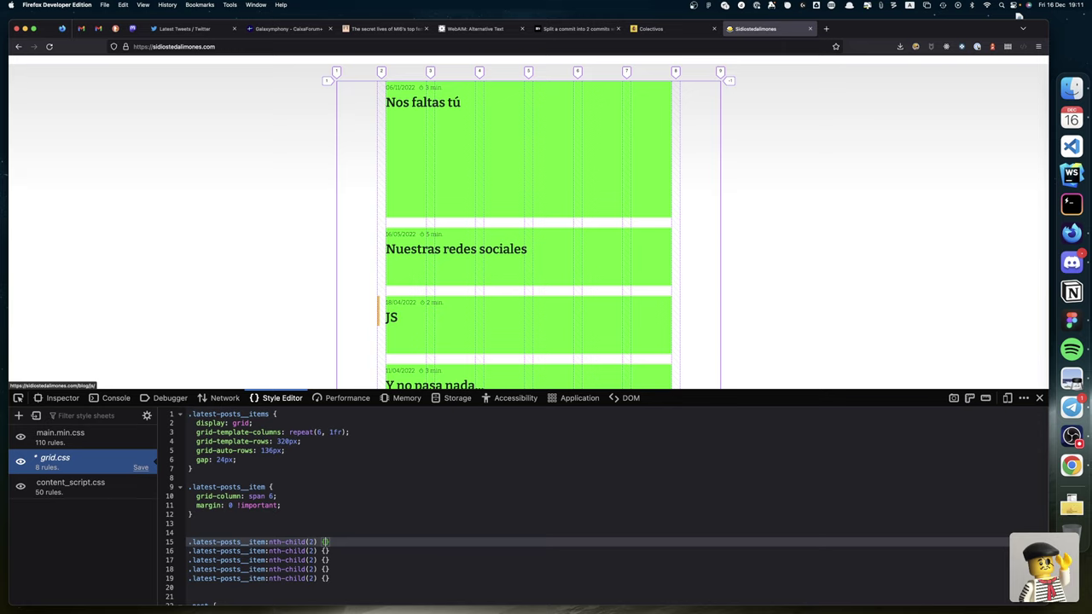
key(Return)
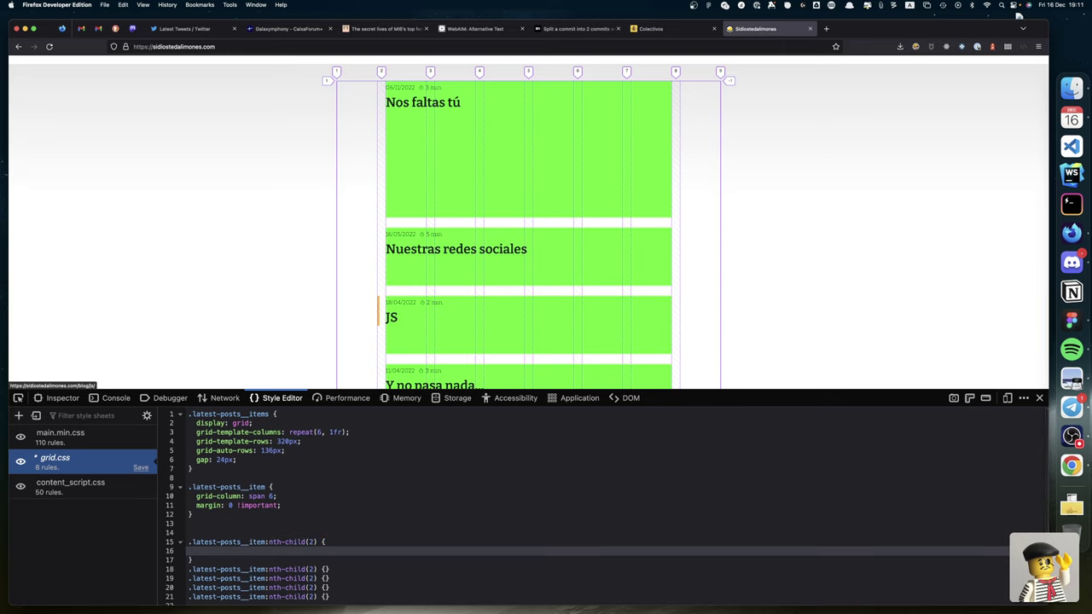
text(grid)
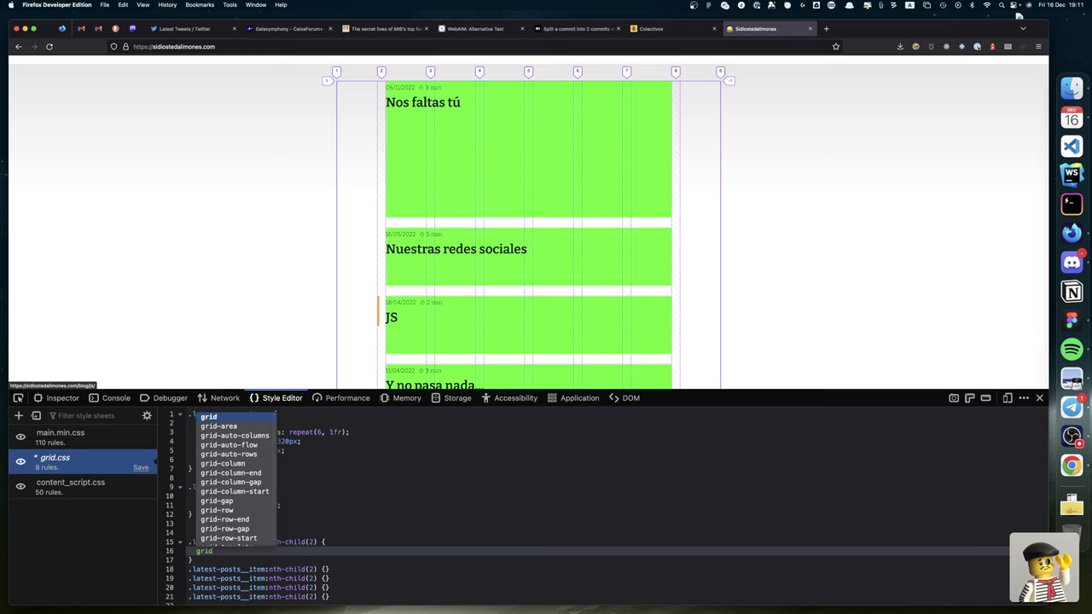
text(-co)
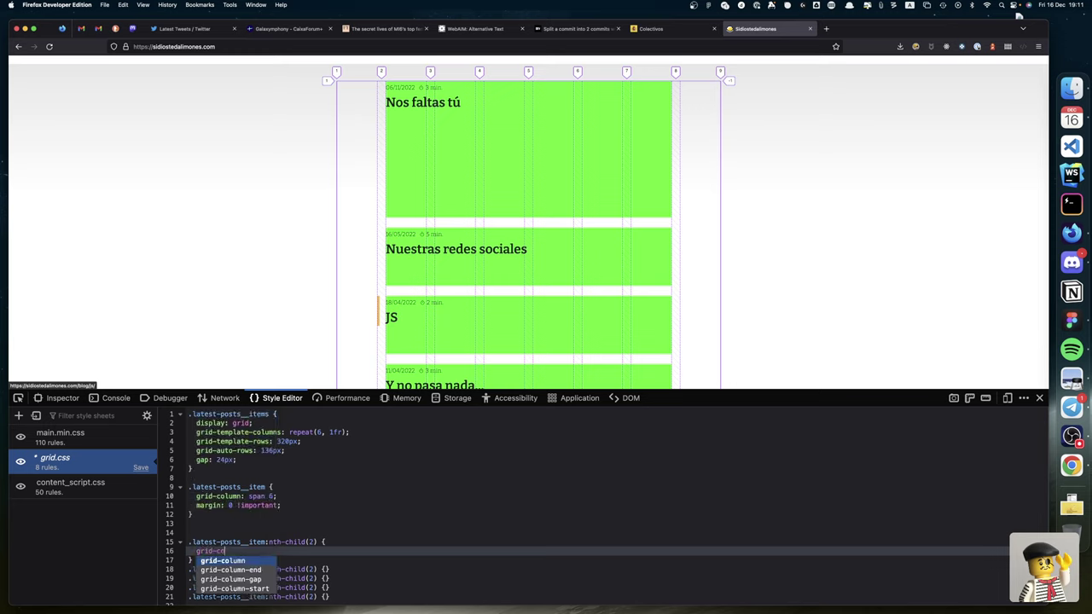
text(lumns:)
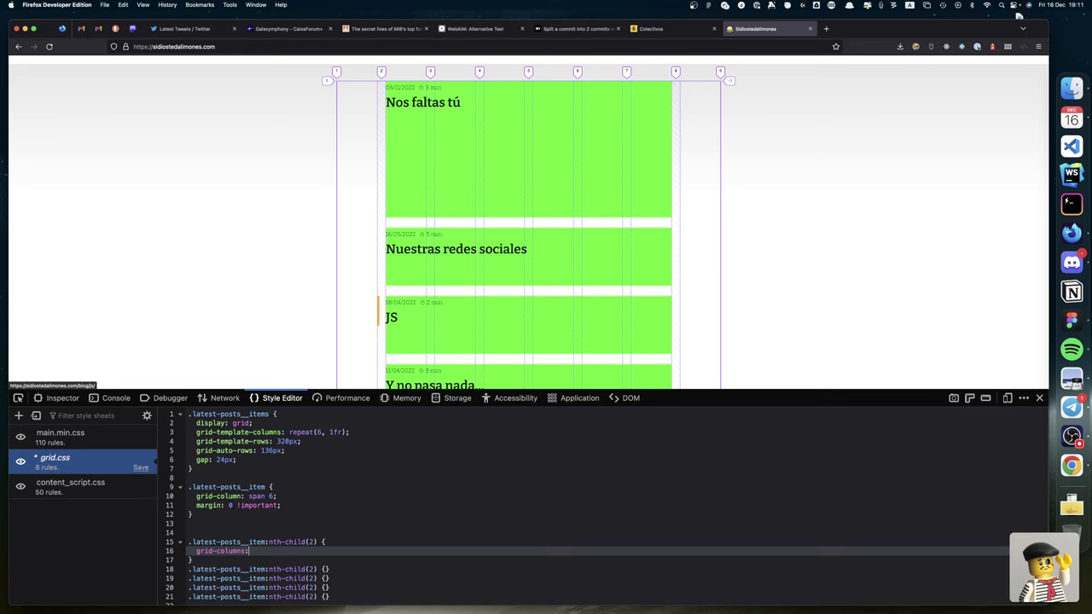
text( span 4;)
key(BackSpace)
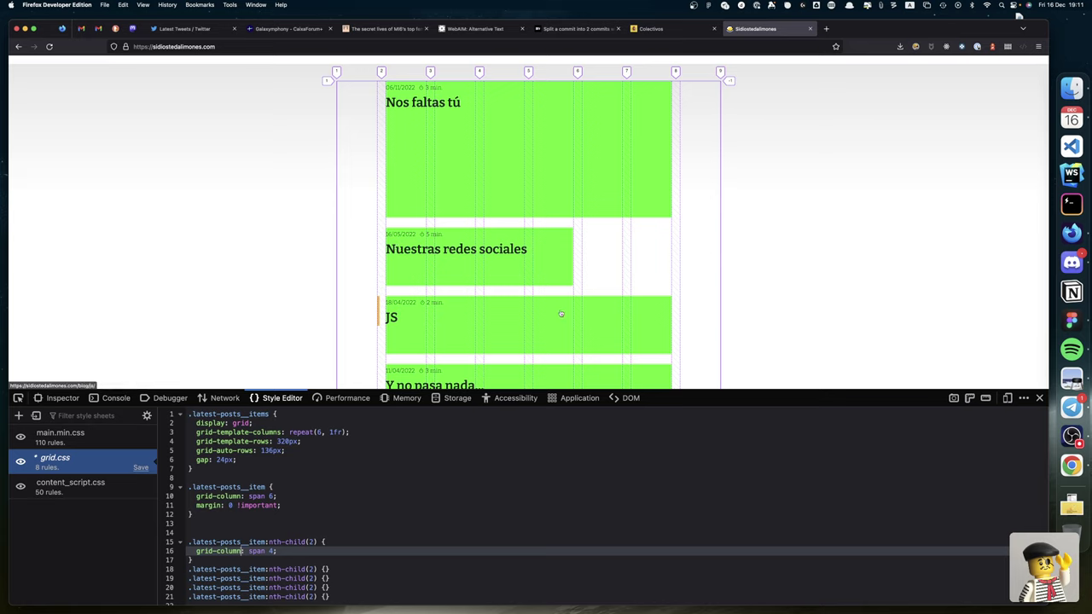
Step: Check the desktop layout in Penpot and change the selector of the first empty duplicate rule in grid.css to :nth-child(3)
key(super+Tab)
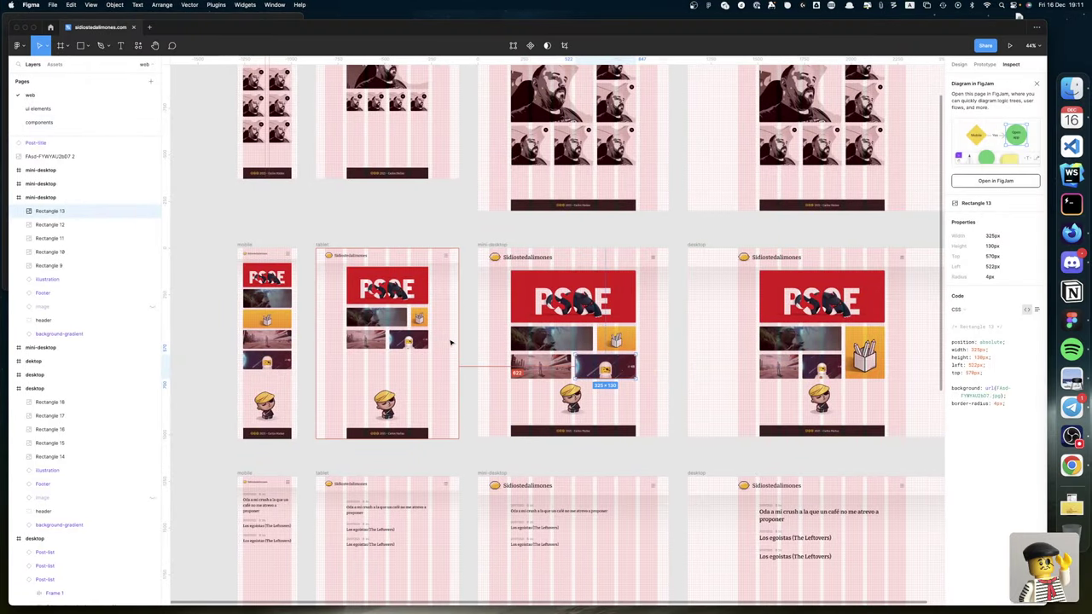
key(super+Tab)
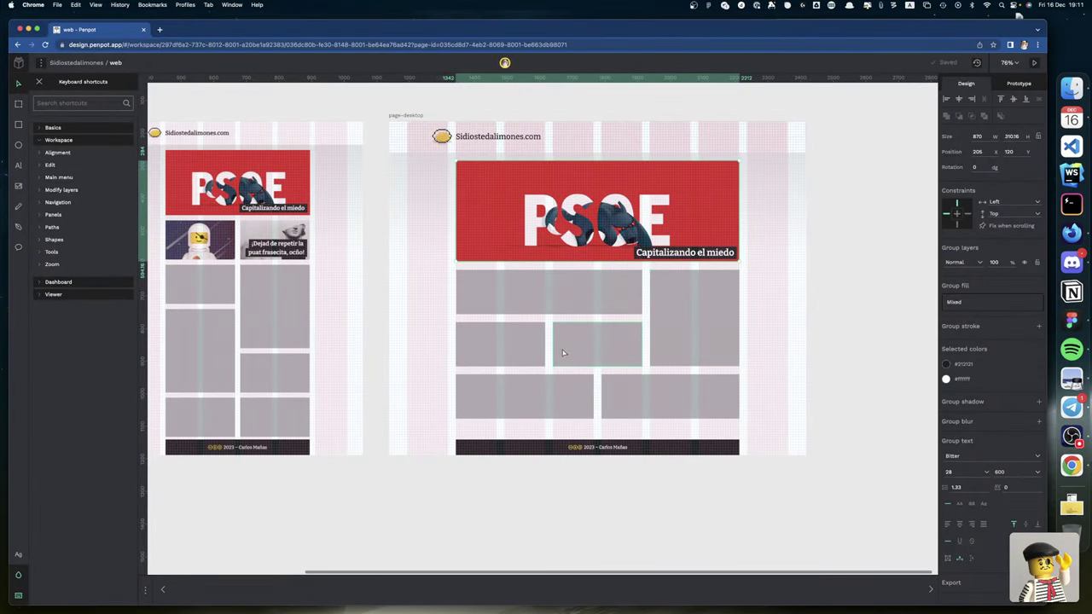
key(super+Tab)
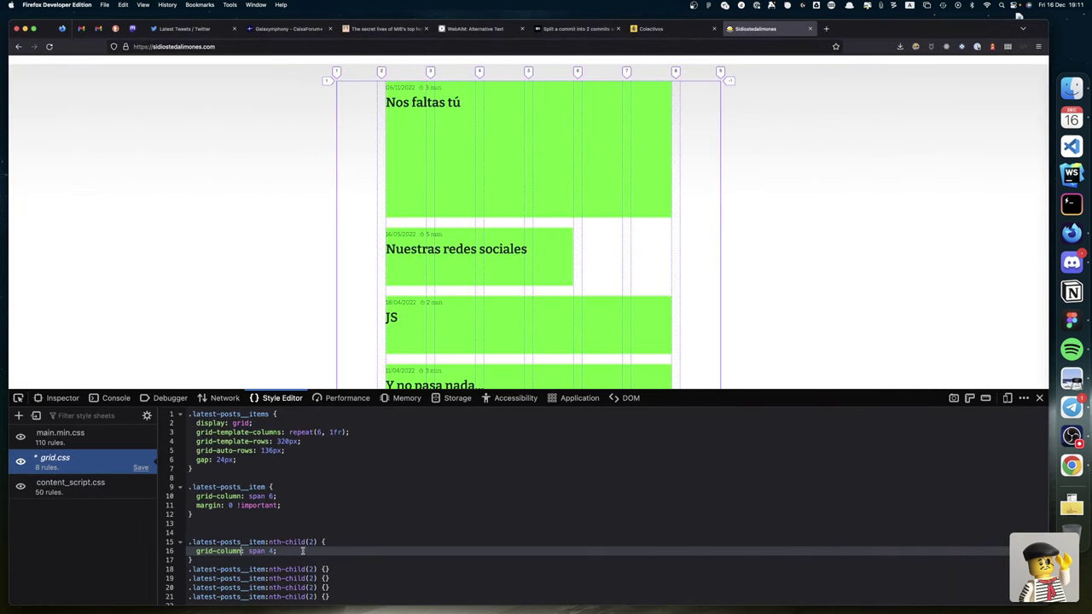
click(322, 569)
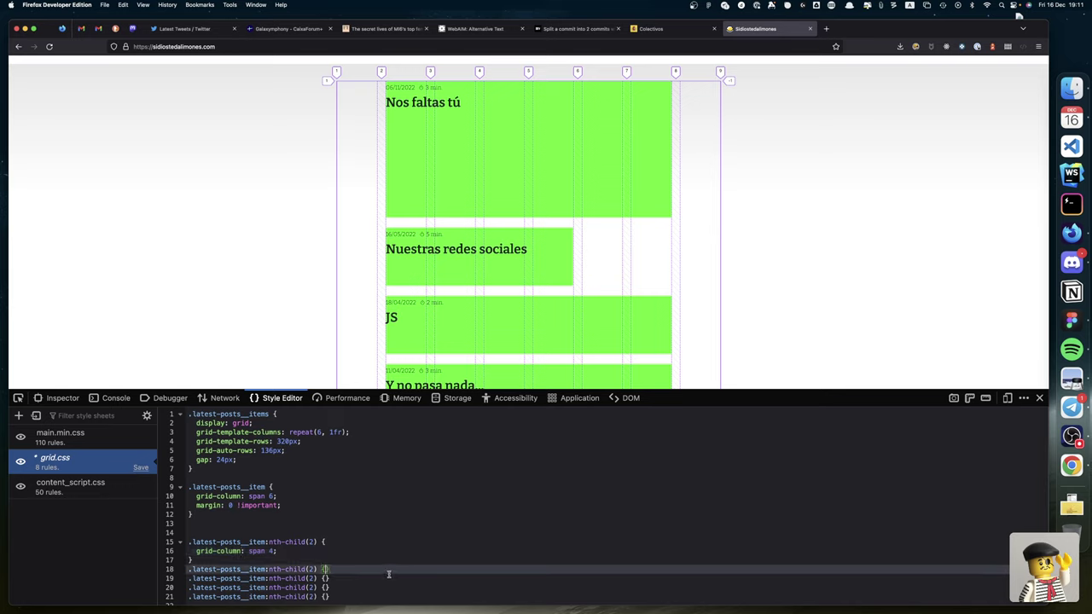
key(Left)
key(Left)
key(Left)
text(3)
Step: Set the :nth-child(3) rule off with blank lines above and below, and expand its braces onto separate lines
key(Right)
key(Right)
key(Right)
key(Home)
key(Return)
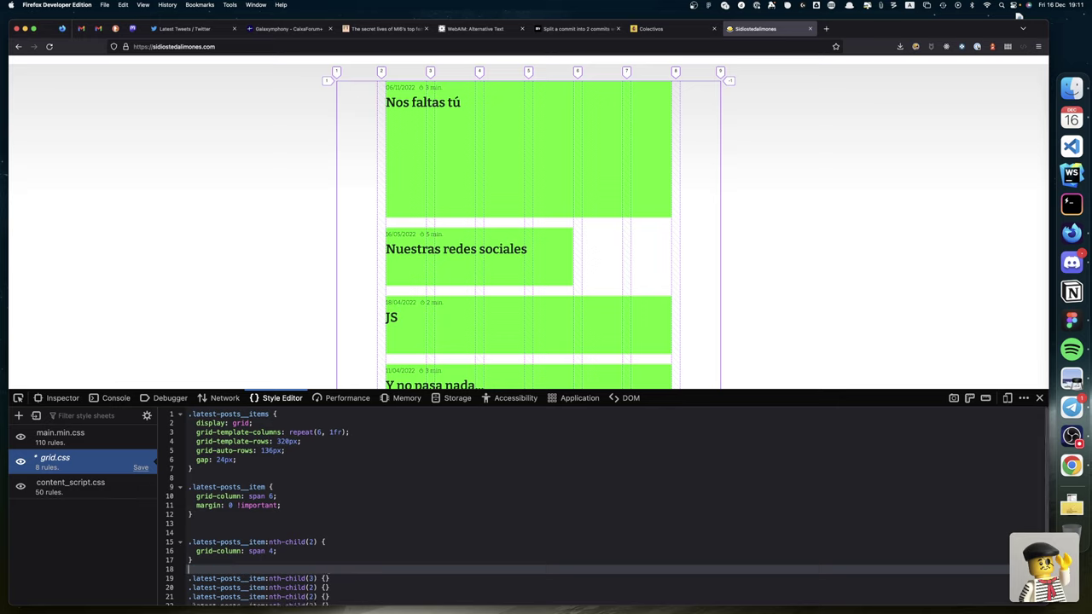
key(Down)
key(Return)
click(324, 578)
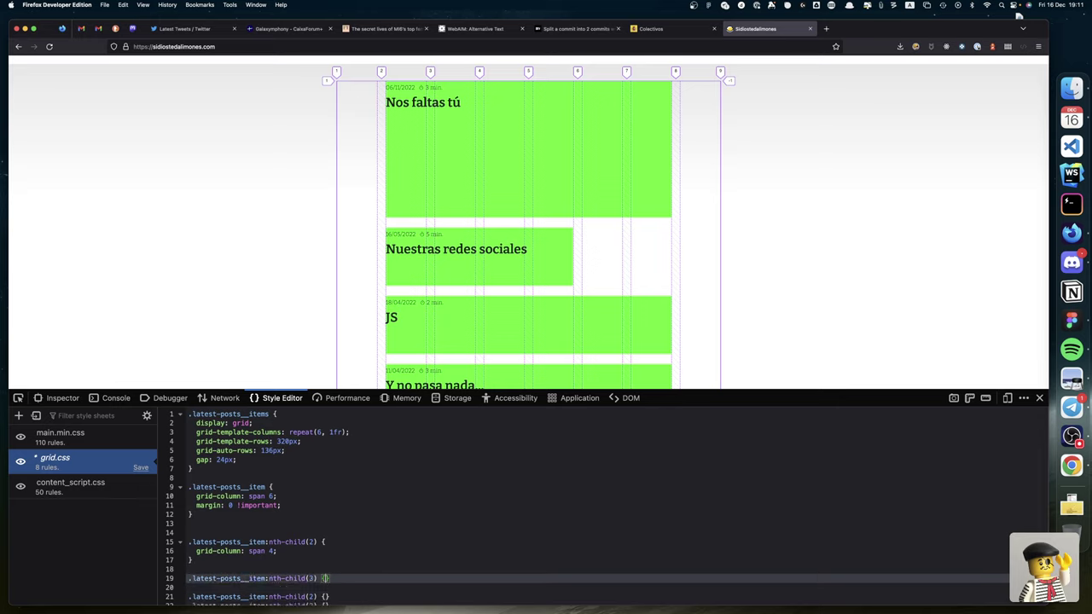
key(Return)
Step: Copy the grid-column declaration from the :nth-child(2) rule into the :nth-child(3) rule and set it to span 2
click(196, 551)
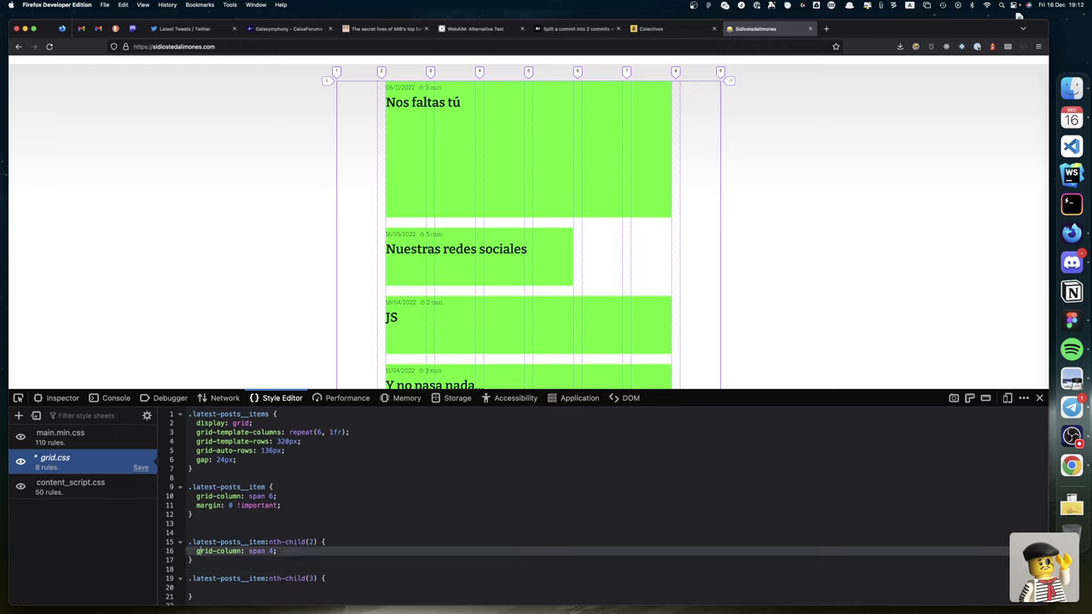
key(Down)
key(Down)
key(Down)
key(Down)
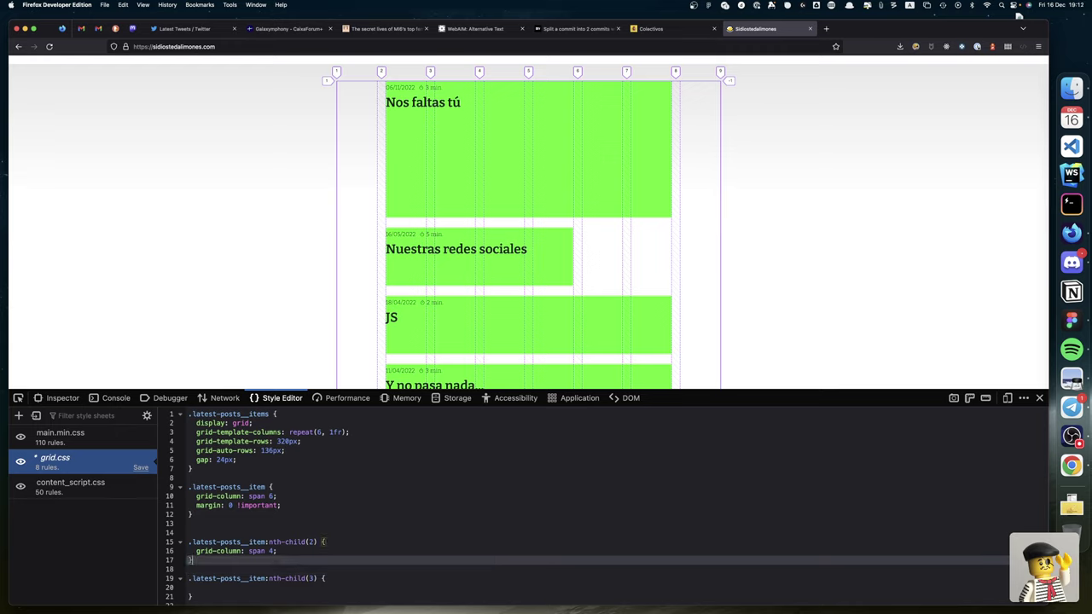
text(grid-column: span 4;)
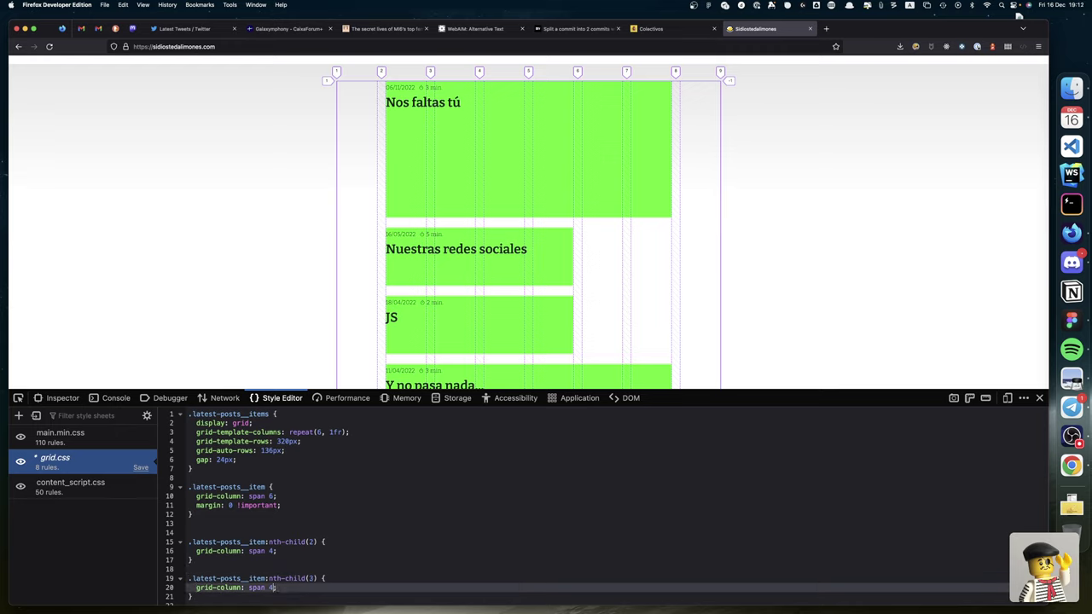
text(;)
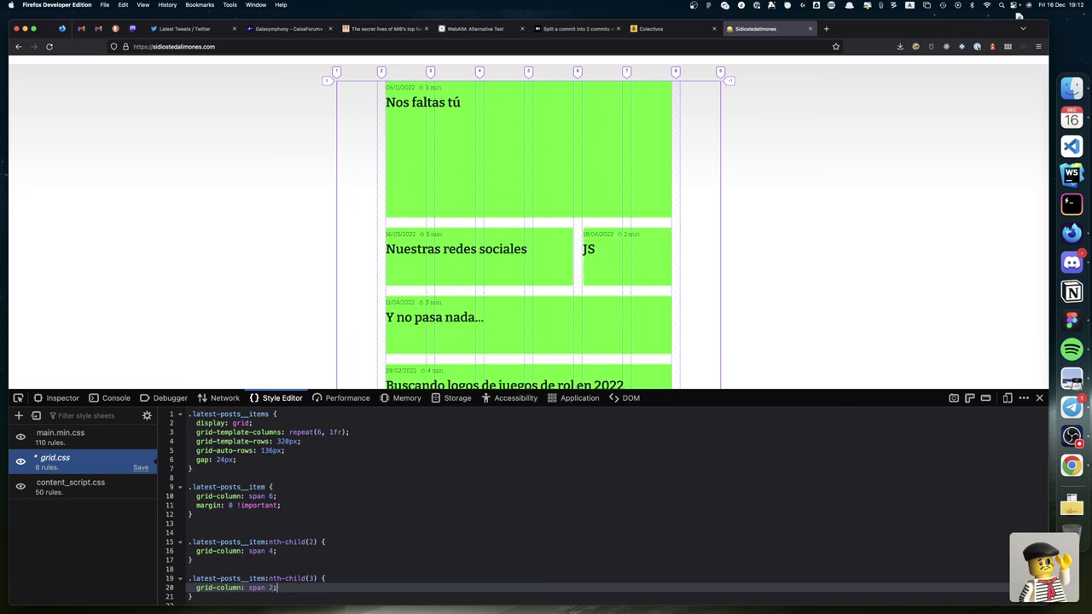
Step: Add a grid-row: span 2; declaration to the .latest-posts__item:nth-child(3) rule by adapting the copied grid-column line
key(Return)
text(grid-column: span 4;)
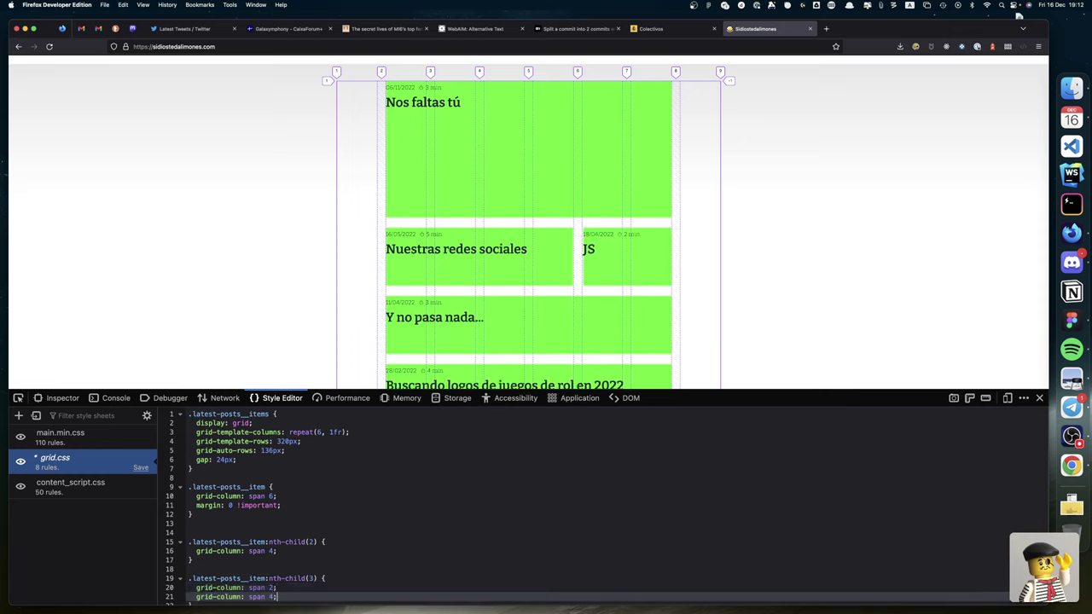
key(alt+Left)
key(alt+Left)
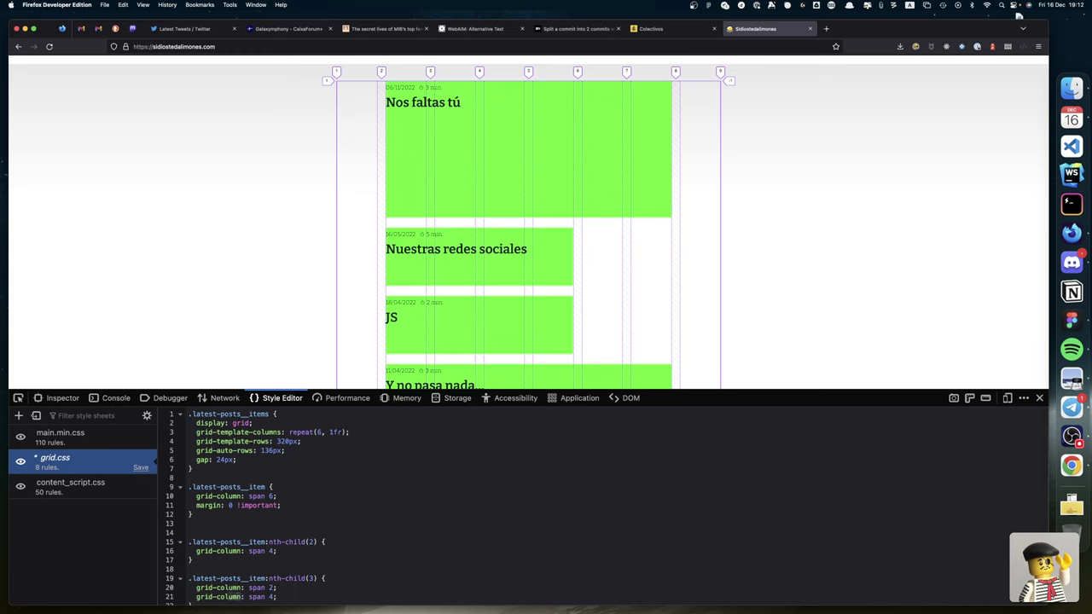
key(alt+shift+Left)
text(row)
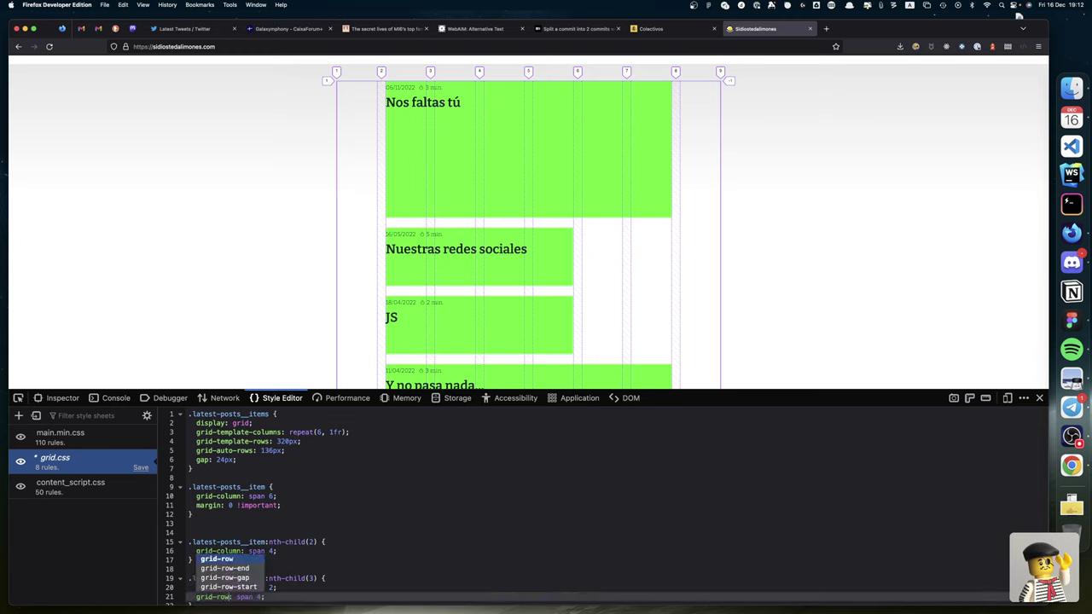
key(alt+Right)
key(alt+Right)
key(BackSpace)
text(2)
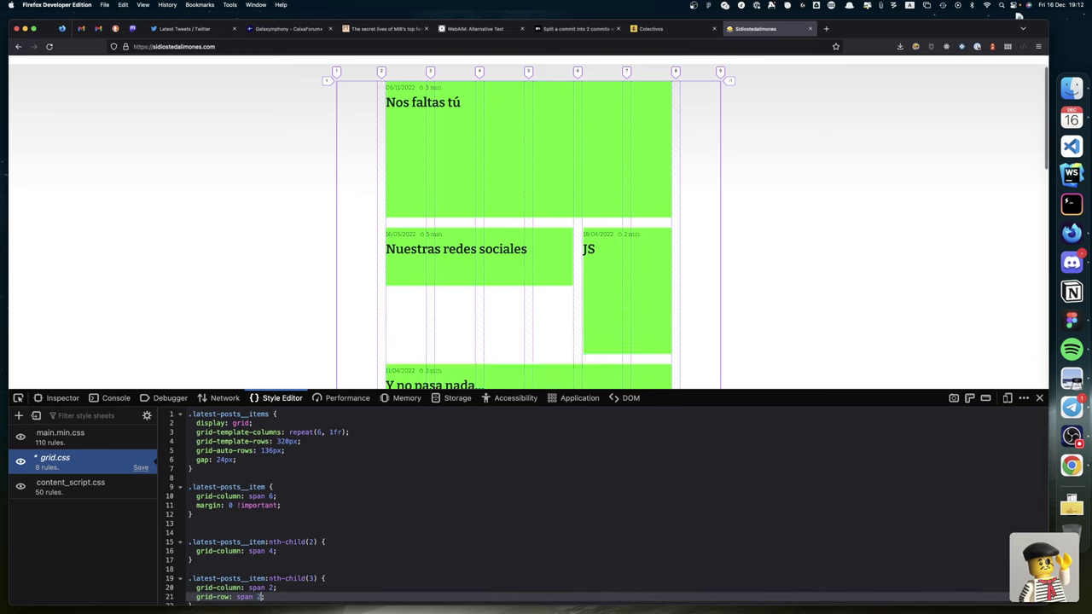
Step: Insert a blank line below the first of the remaining empty .latest-posts__item:nth-child(2) rules
key(Down)
key(End)
key(Return)
key(Return)
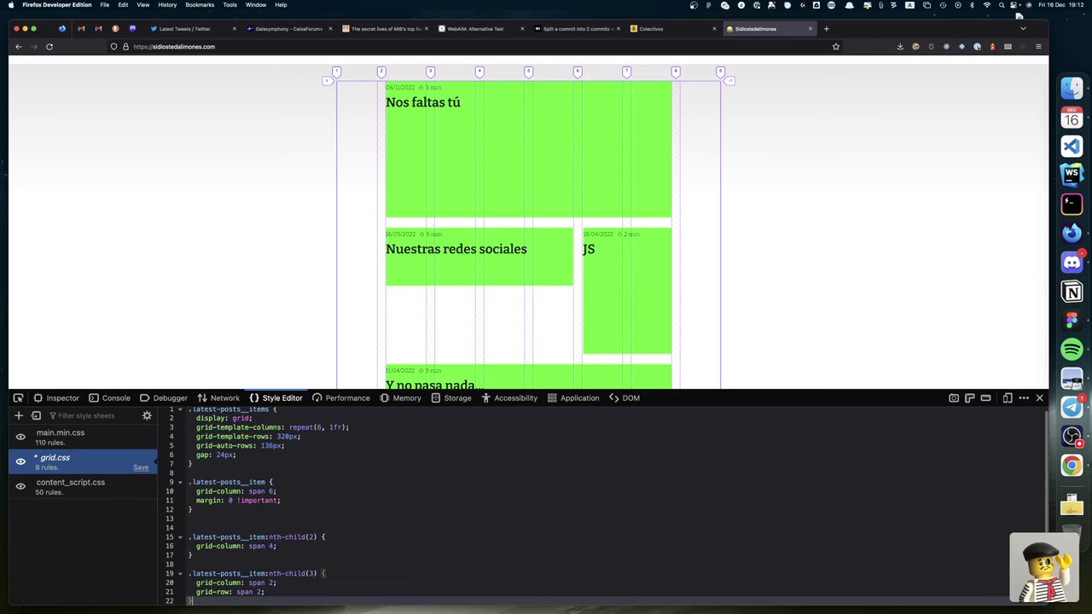
text(.latest-posts__item:nth-child(2) {})
key(Return)
text(.latest-posts__item:nth-child(2) {})
key(Return)
text(.latest-posts__item:nth-child(2) {})
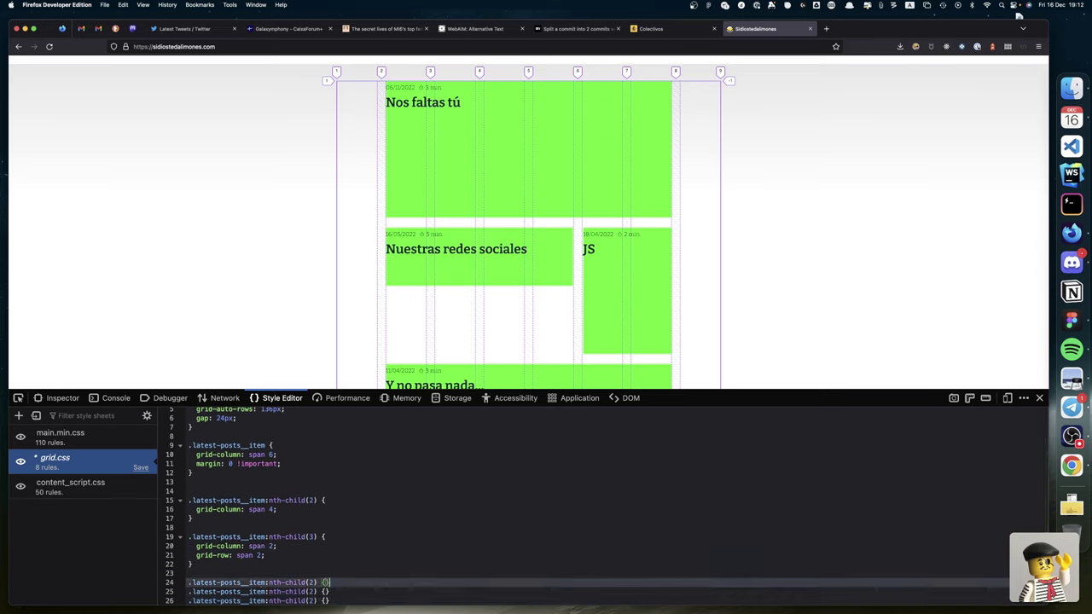
key(Down)
key(shift+End)
key(BackSpace)
Step: Change the selector of the empty rule directly below the :nth-child(3) rule to :nth-child(4)
key(Up)
key(End)
key(Left)
key(Left)
key(Left)
key(Left)
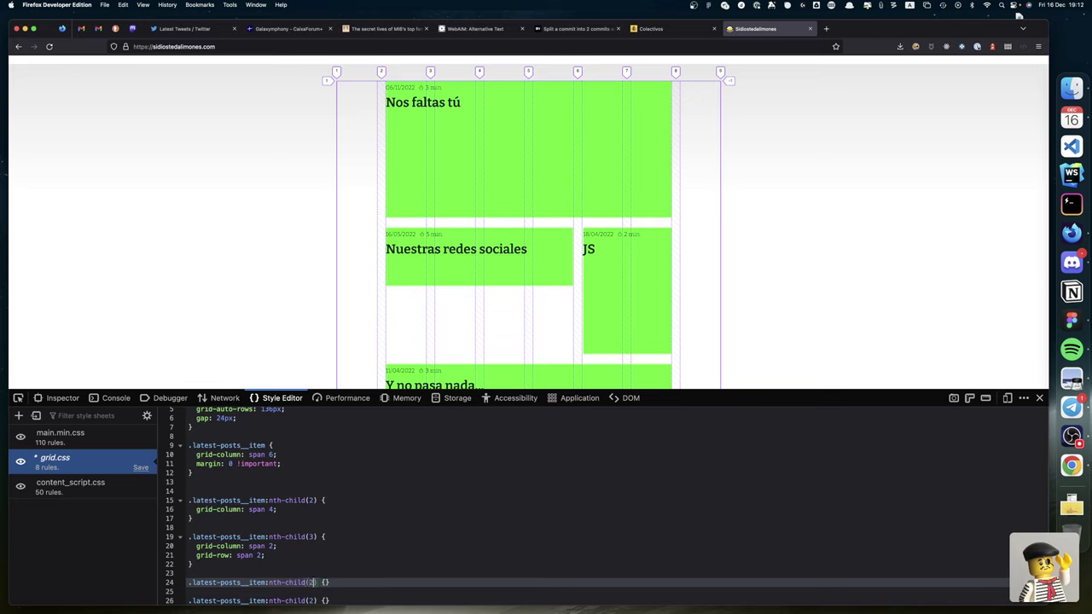
text(4)
Step: Copy the grid-column: span 4; declaration from the .latest-posts__item:nth-child(2) rule
key(Up)
key(Up)
key(Up)
key(Up)
key(Up)
key(Up)
key(Up)
key(Up)
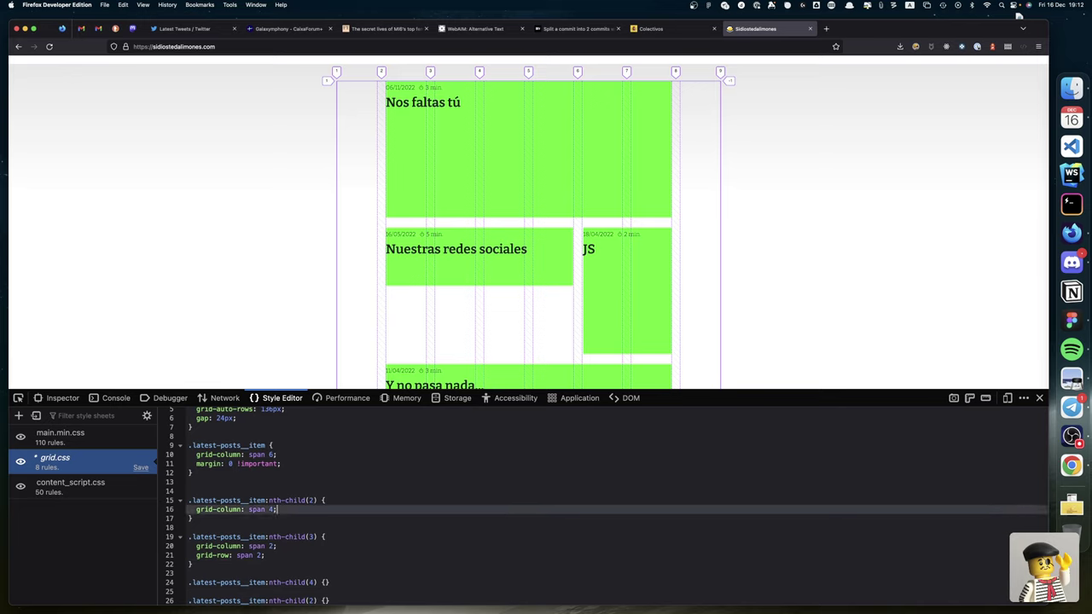
key(BackSpace)
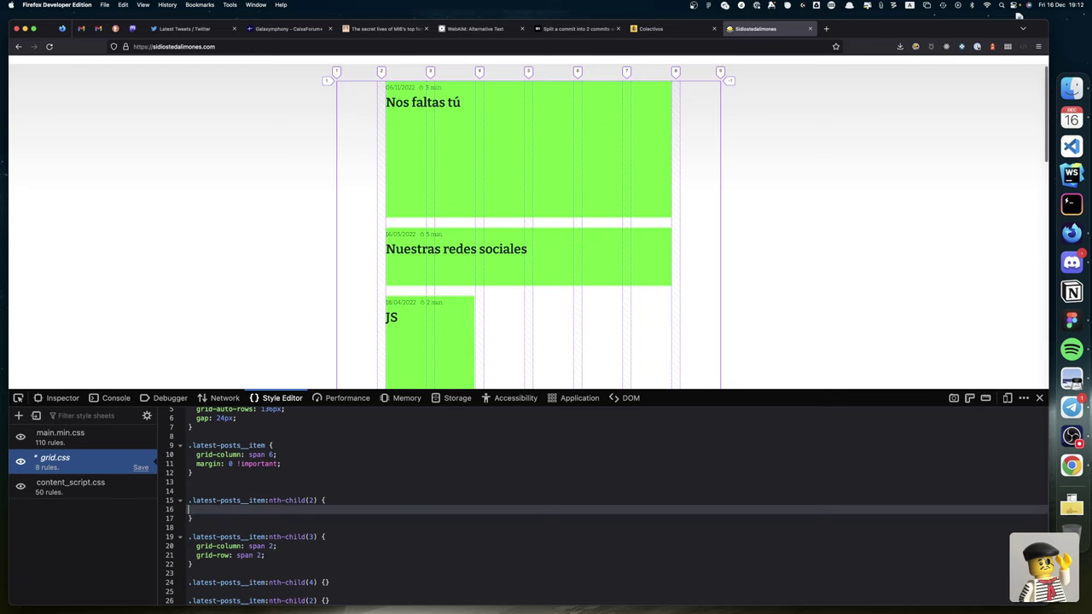
key(super+z)
Step: Expand the empty :nth-child(4) rule and paste the grid-column: span 4; declaration into it
key(Down)
key(Down)
key(Down)
key(Down)
key(Down)
key(Down)
key(Down)
key(Down)
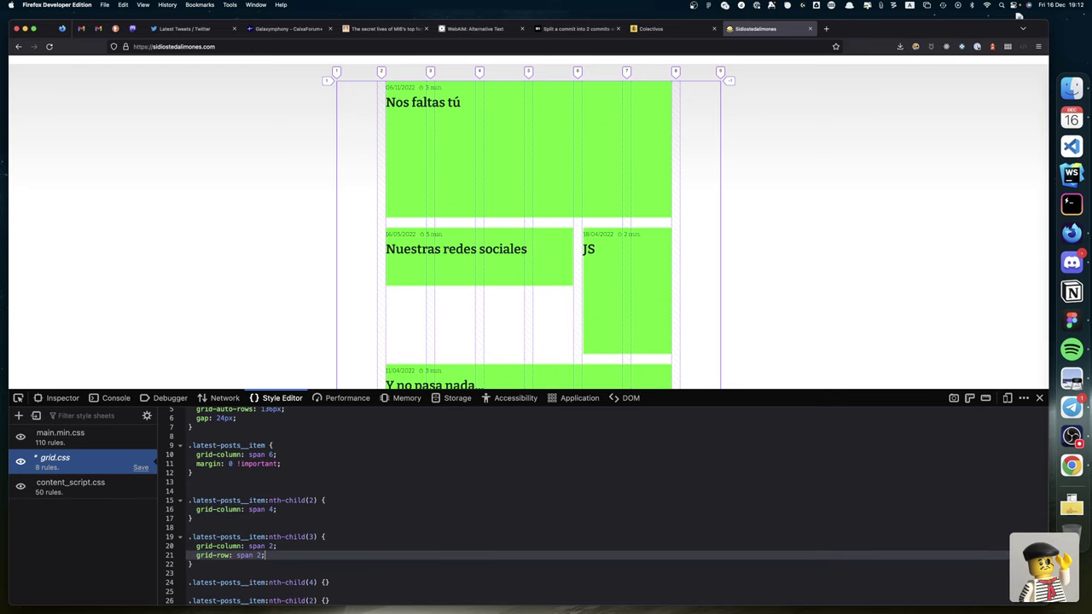
key(Return)
text(grid-column: span 4;)
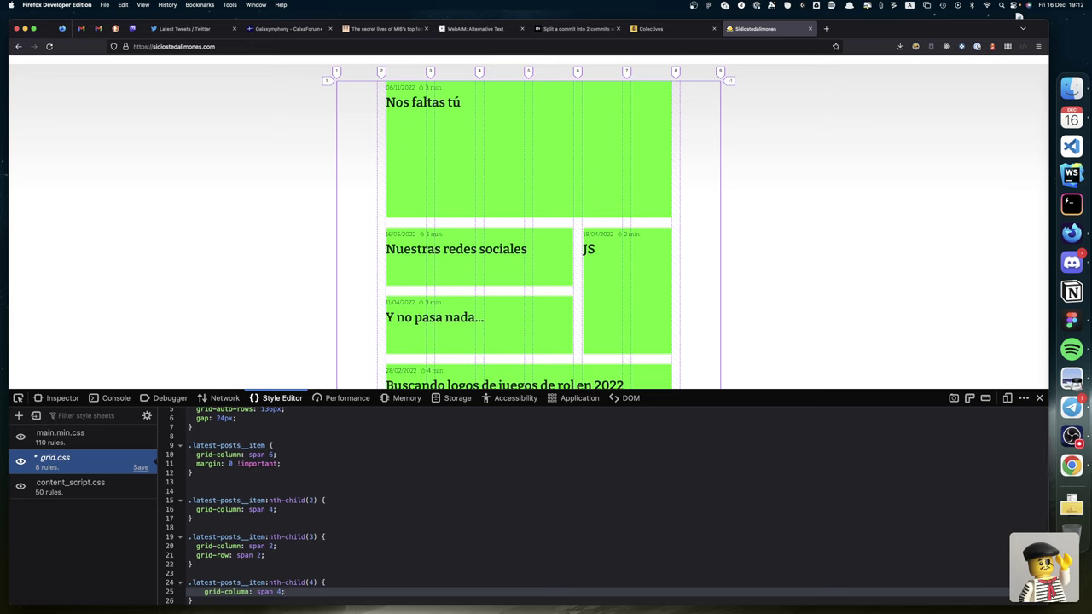
Step: Remove the extra indentation before the grid-column declaration in the :nth-child(4) rule
scroll(207, 531, down, 2)
scroll(206, 531, up, 3)
scroll(206, 530, down, 5)
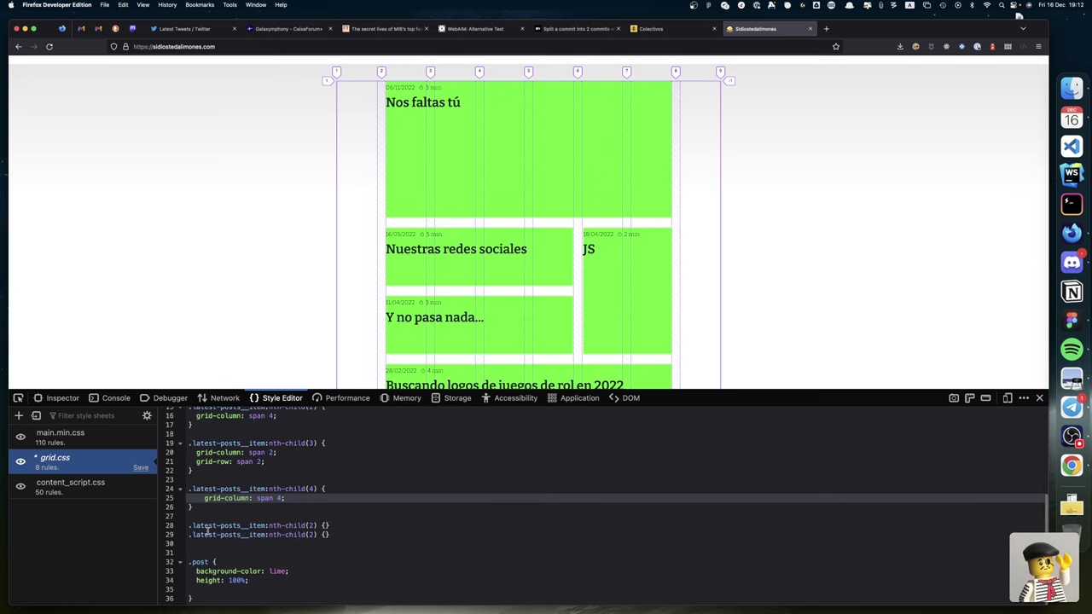
scroll(207, 531, up, 5)
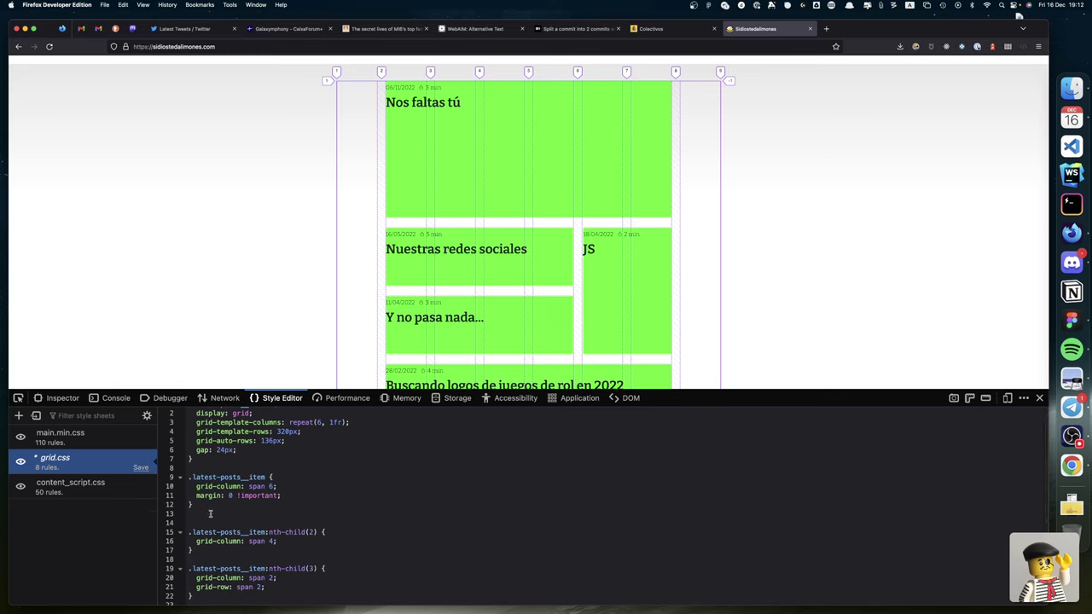
scroll(213, 537, down, 4)
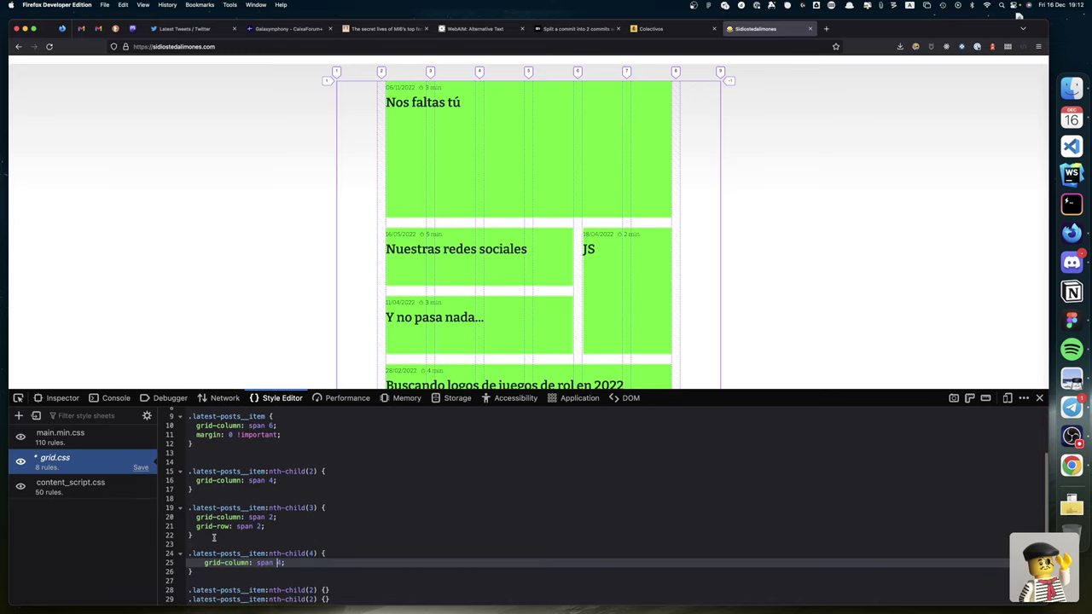
click(209, 534)
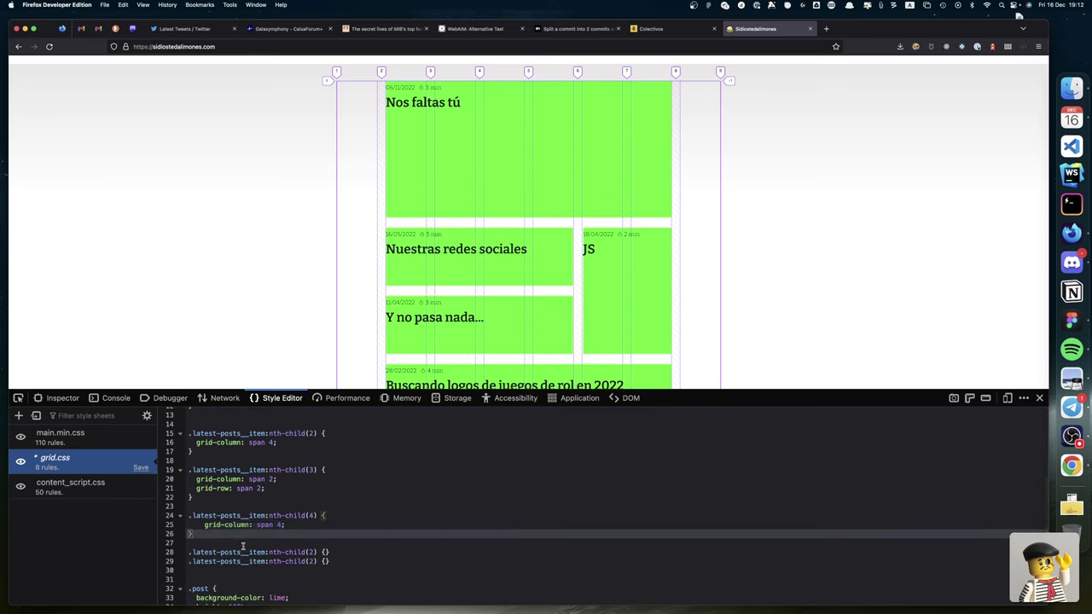
key(Up)
key(BackSpace)
key(BackSpace)
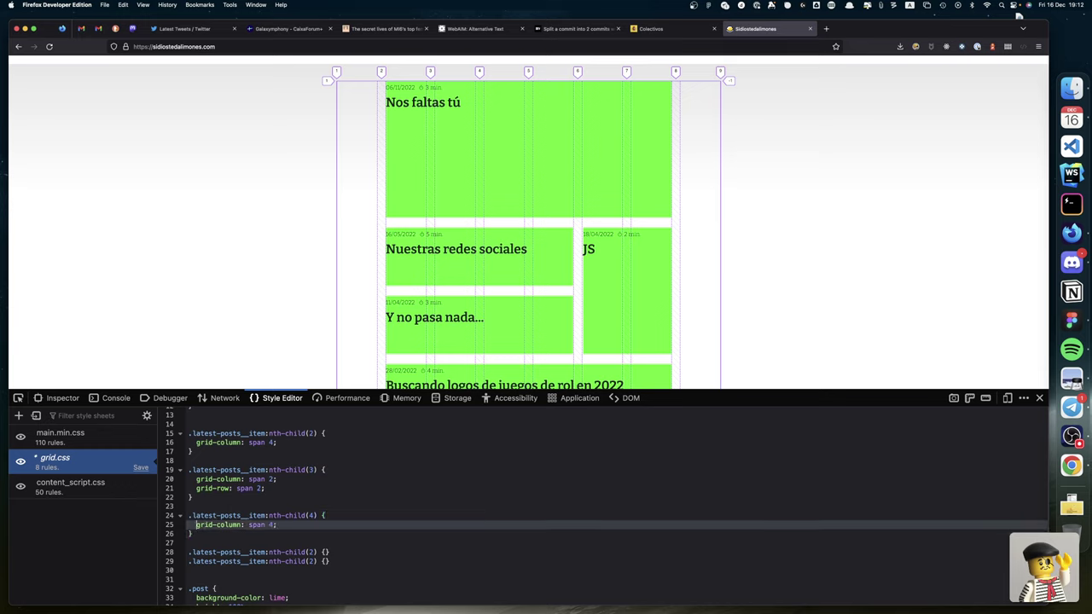
Step: Save grid.css and compare the lower post rows on the page with the page-desktop layout in Penpot
key(super+s)
scroll(508, 313, down, 1)
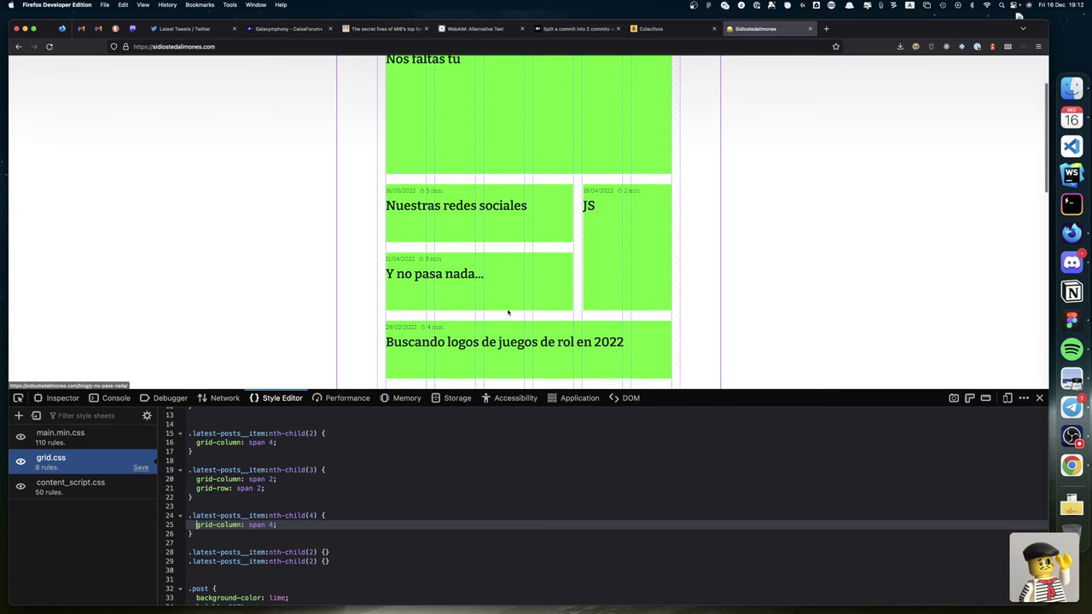
scroll(508, 313, down, 1)
key(super+Tab)
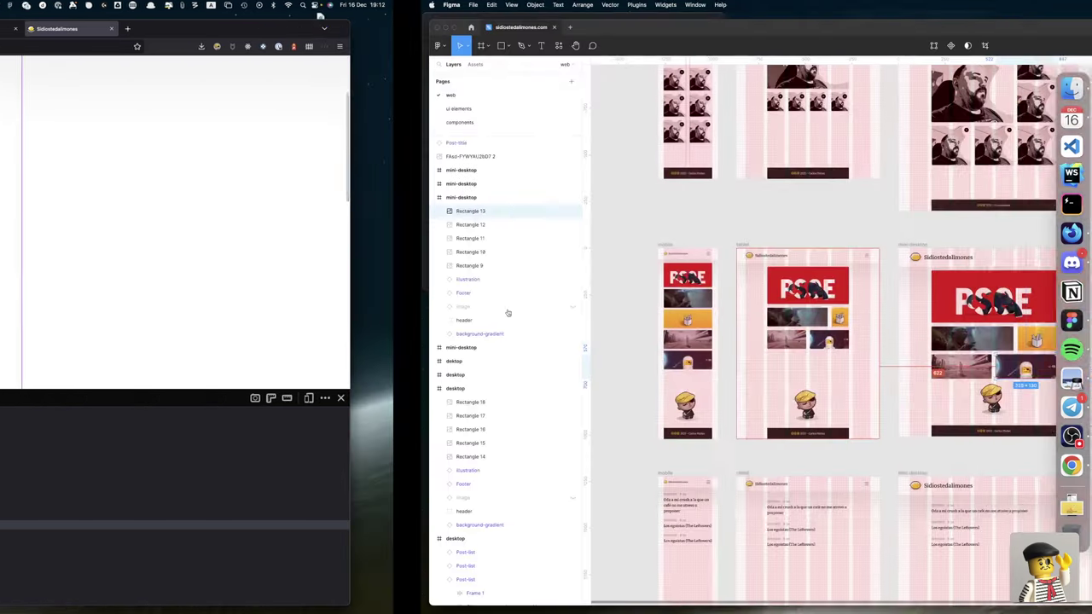
key(super+Tab)
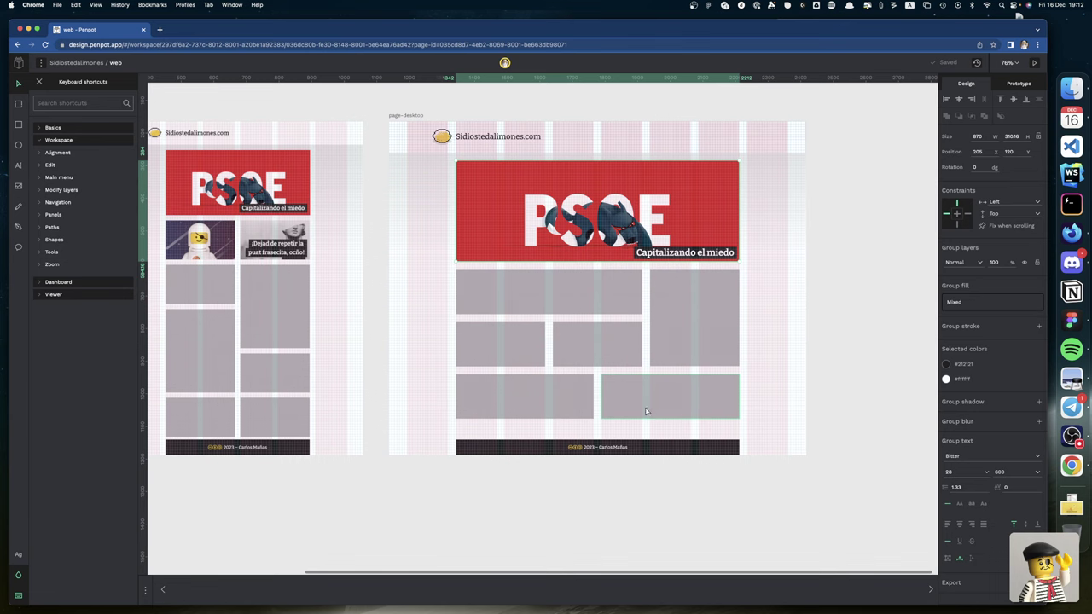
key(super+Tab)
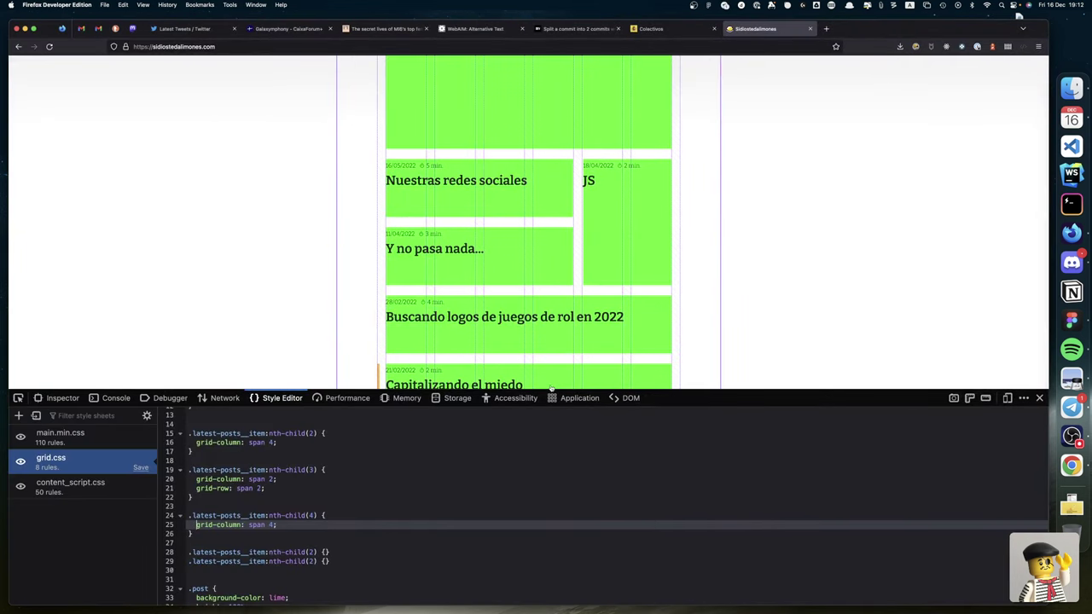
scroll(546, 384, down, 2)
scroll(542, 379, down, 1)
scroll(392, 540, down, 1)
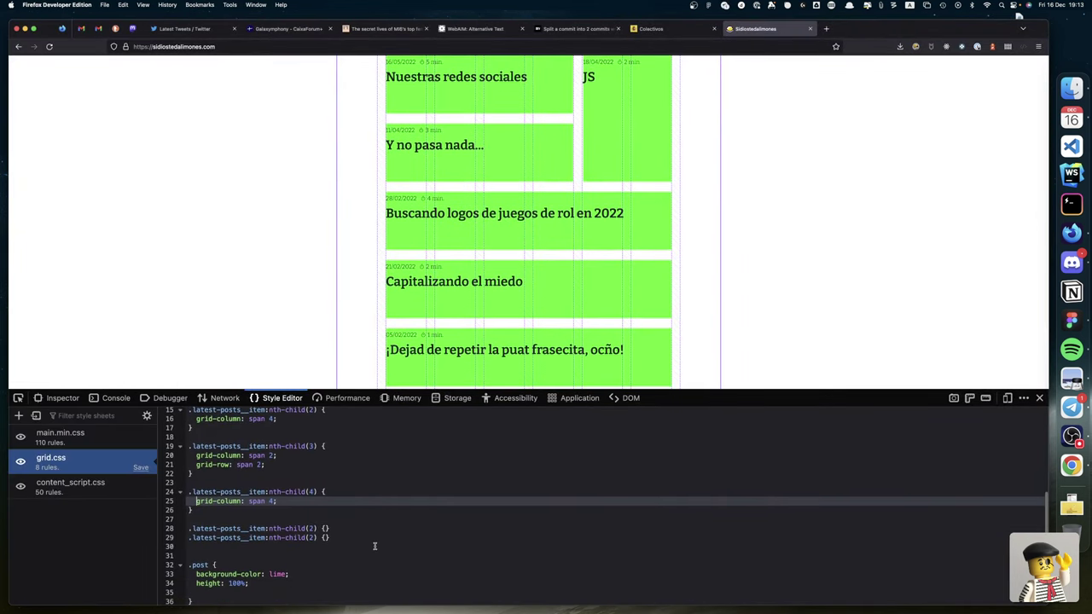
click(323, 528)
click(314, 528)
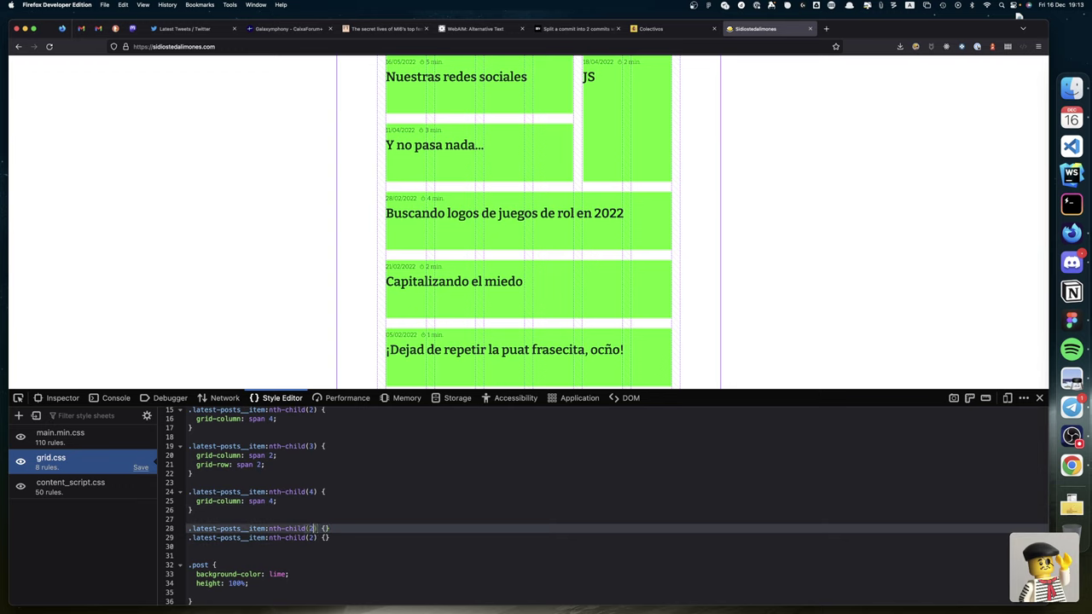
key(BackSpace)
text(5)
Step: Delete the two leftover empty .latest-posts__item:nth-child rules above the .post rule
click(188, 528)
key(shift+Down)
key(shift+End)
key(BackSpace)
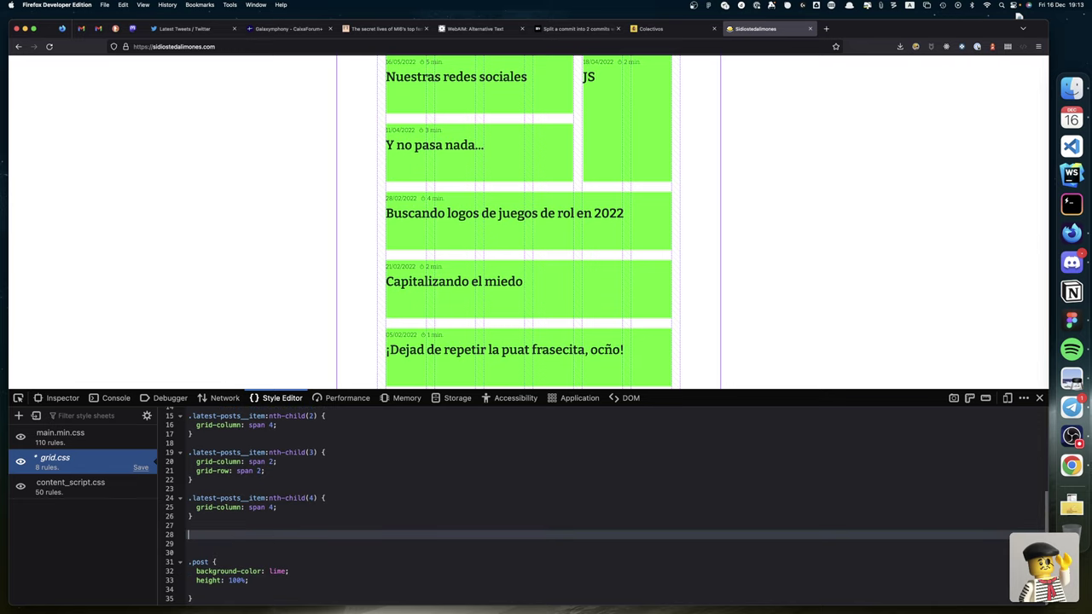
Step: Set the grid-column value in the general .latest-posts__item rule to span 2 and check the grid on the page
scroll(597, 503, up, 3)
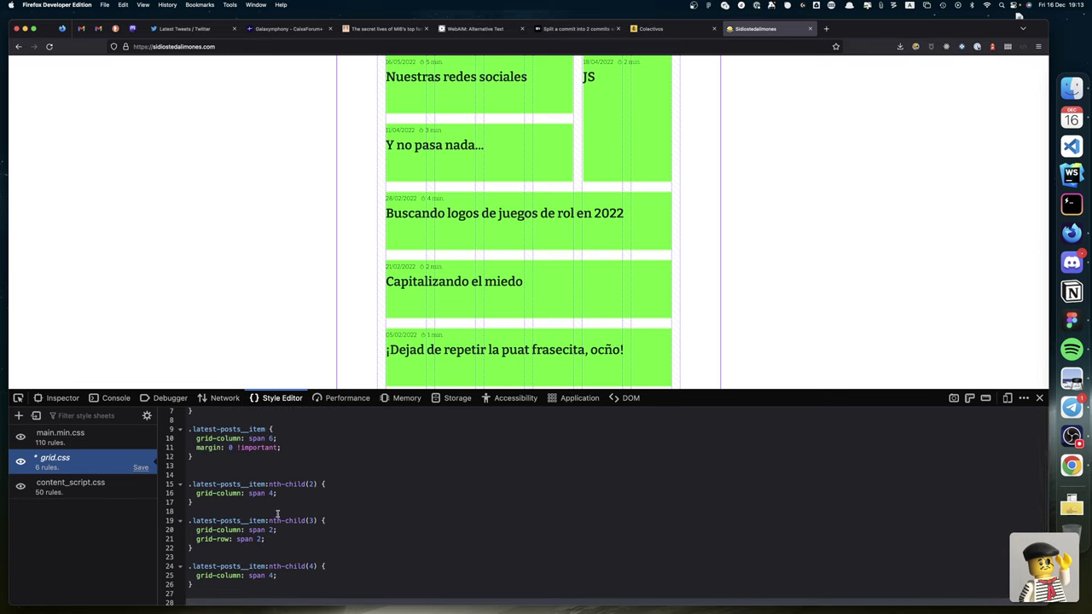
scroll(277, 497, up, 1)
double_click(271, 456)
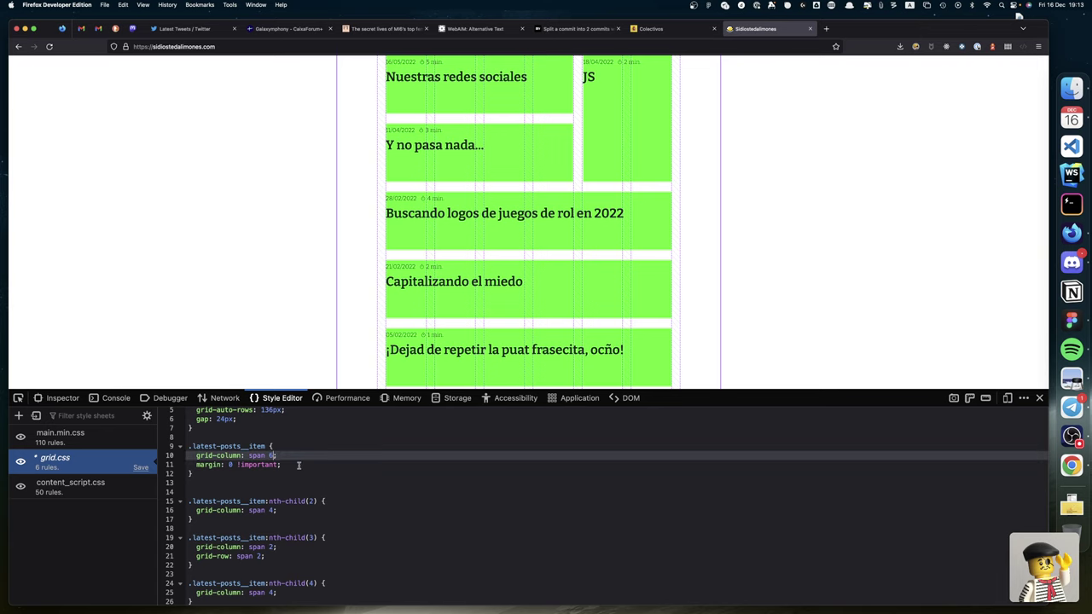
text(2)
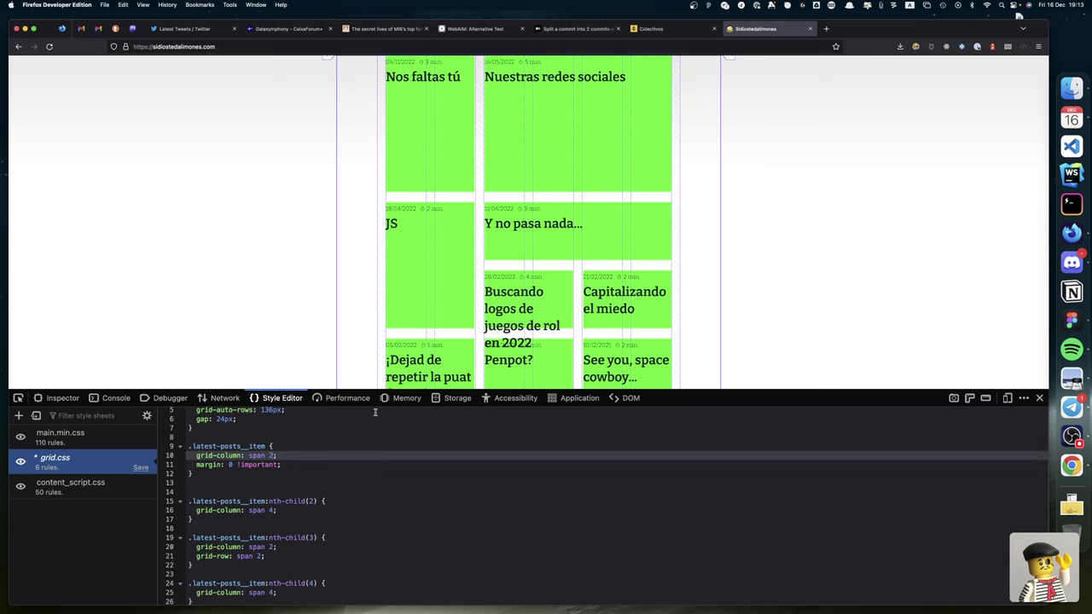
scroll(374, 426, up, 2)
scroll(441, 332, up, 1)
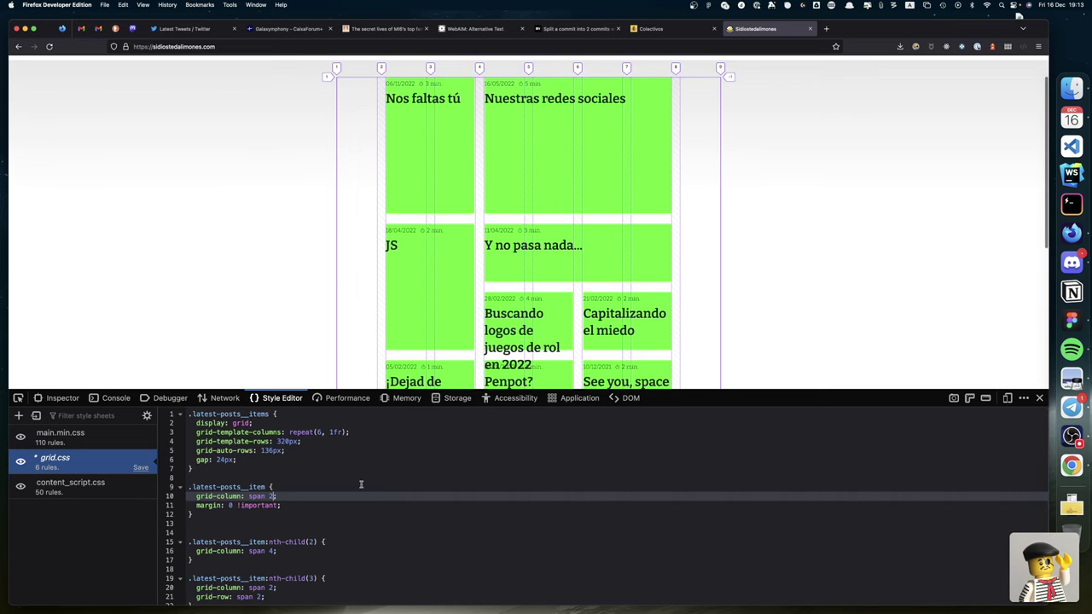
Step: Copy the opening line of the .latest-posts__item:nth-child(2) rule and paste it above that rule
scroll(305, 546, down, 1)
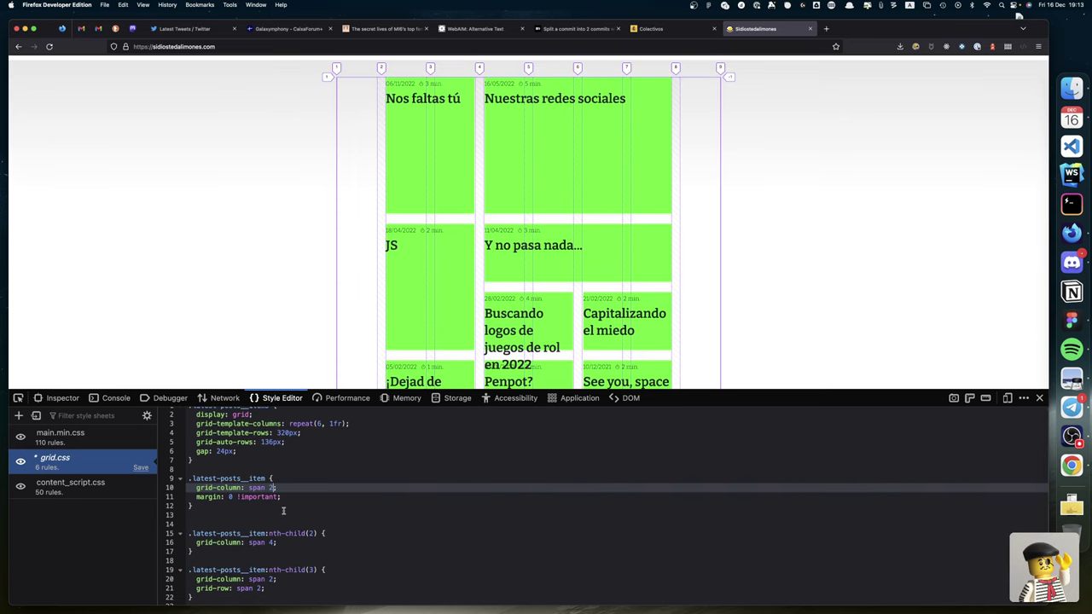
click(328, 533)
key(shift+Home)
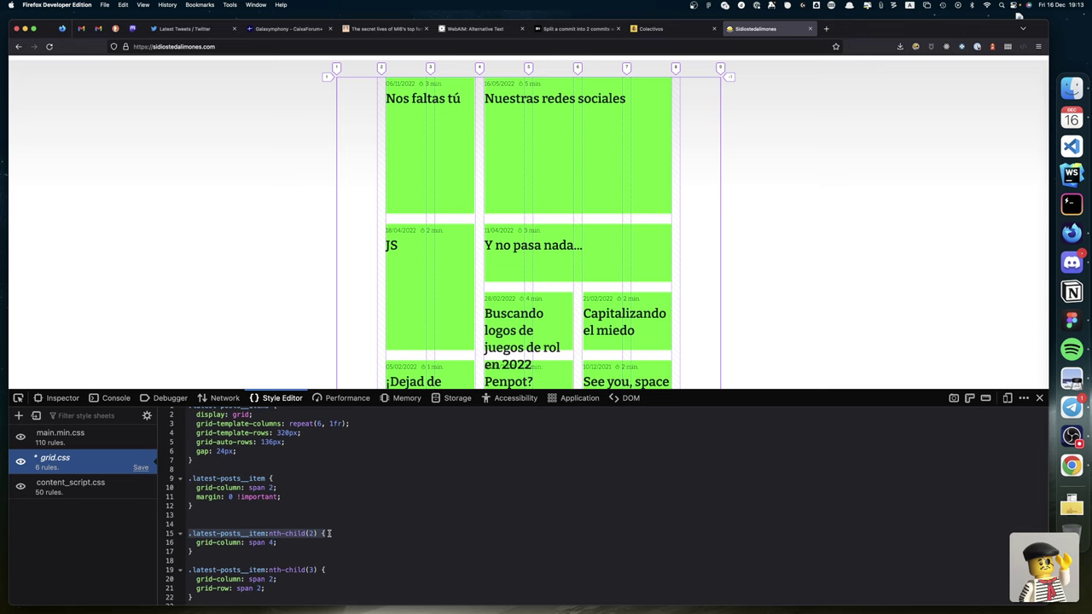
key(ctrl+c)
key(Up)
key(Up)
key(Return)
key(ctrl+v)
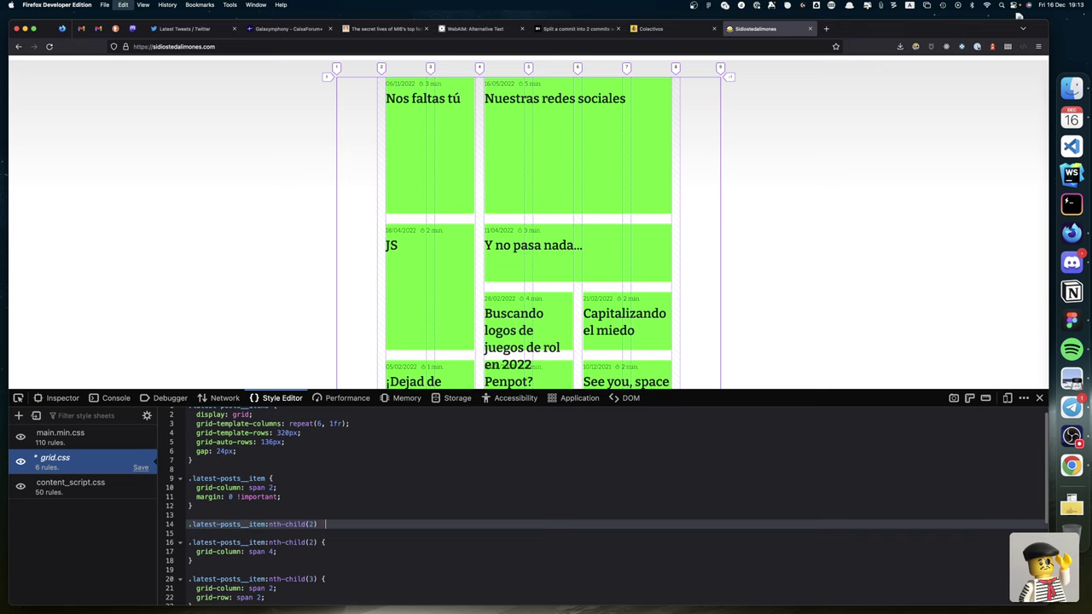
Step: Change the pasted selector to :nth-child(1) and give it an empty declaration block
key(Left)
key(Left)
key(Left)
key(Left)
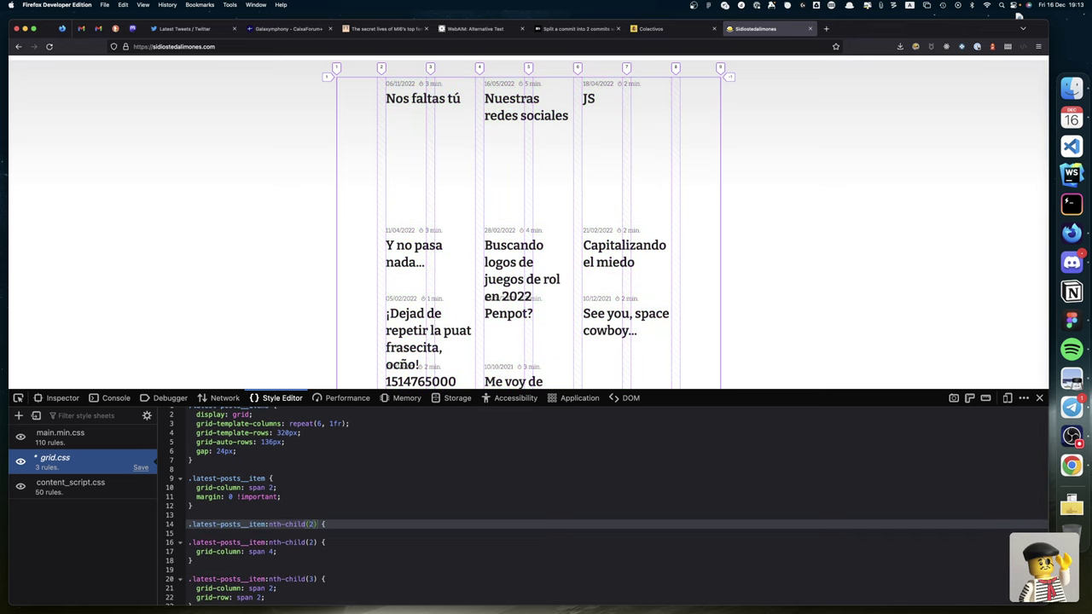
key(End)
text({)
key(Return)
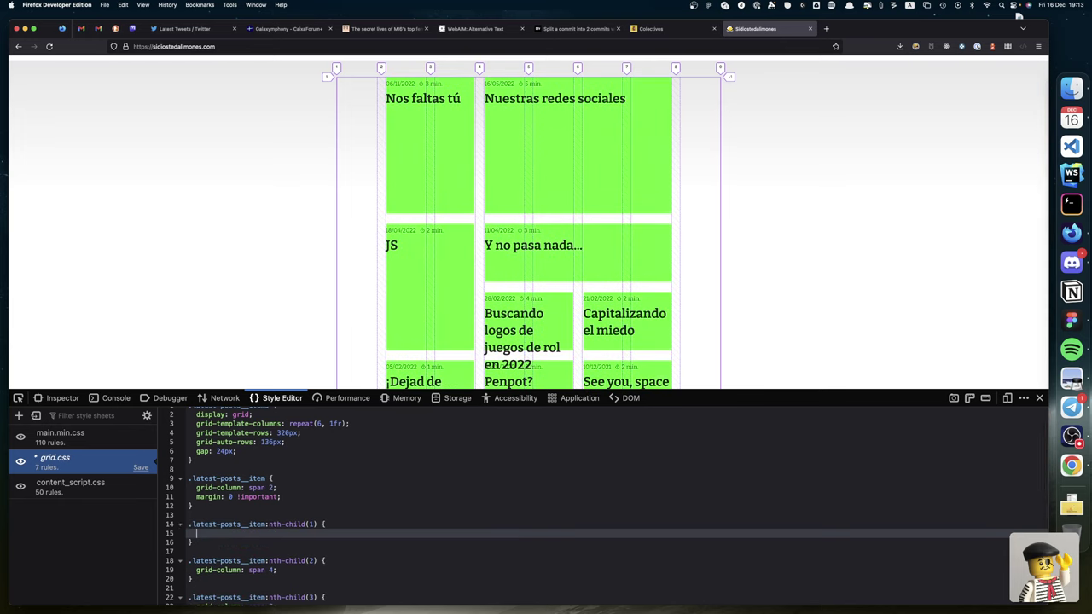
Step: Add the declaration grid-column: span 6; to the .latest-posts__item:nth-child(1) rule
text(grid-)
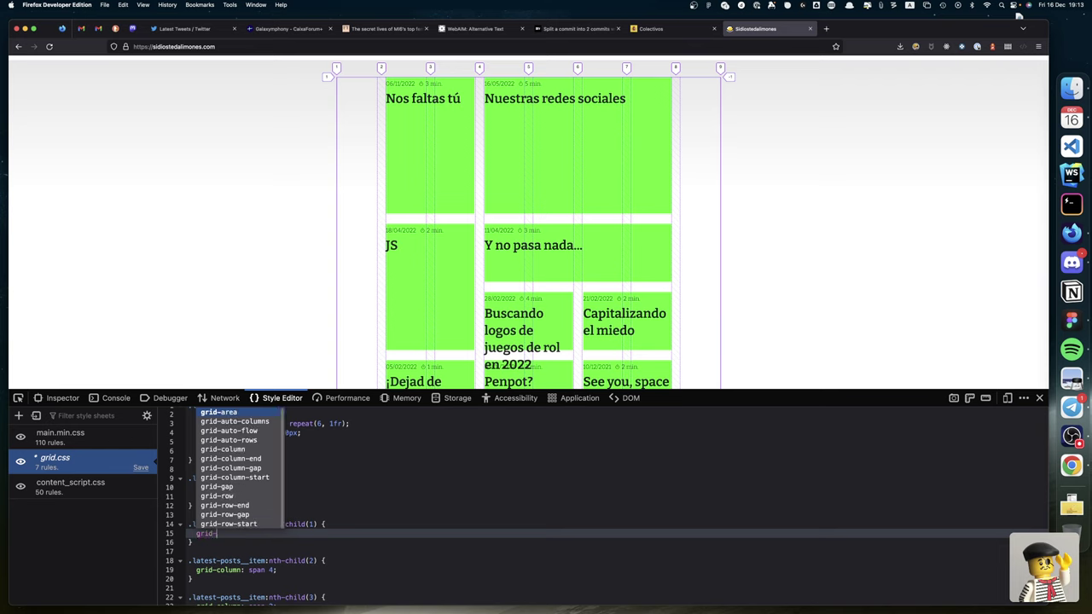
text(colu)
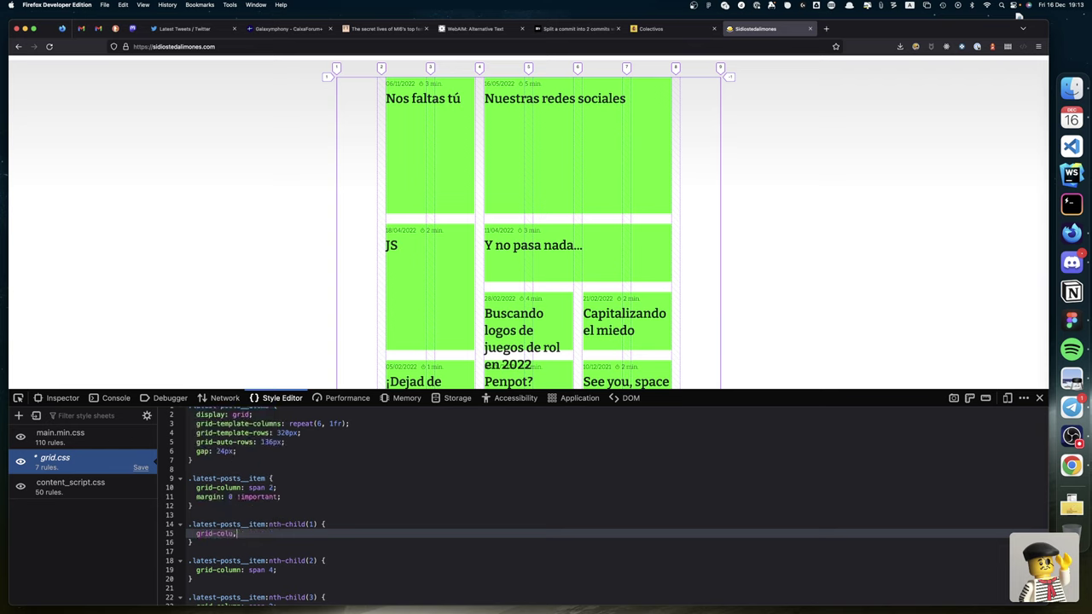
text(mn)
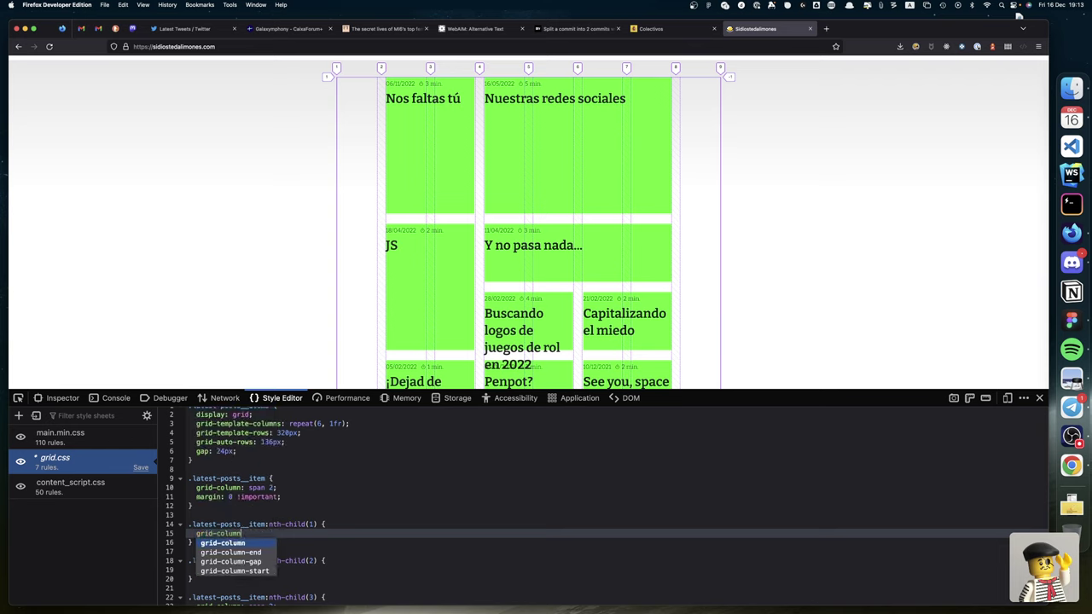
key(Escape)
text(: span 5)
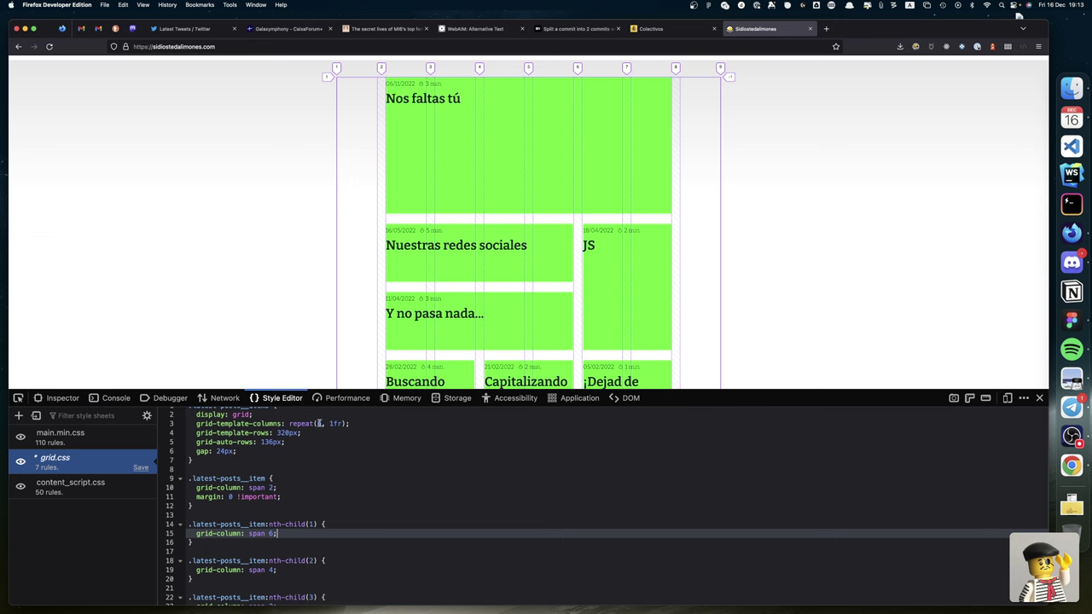
Step: Dock the developer tools to the right side of the browser and bring the whole post grid into view
scroll(397, 305, down, 2)
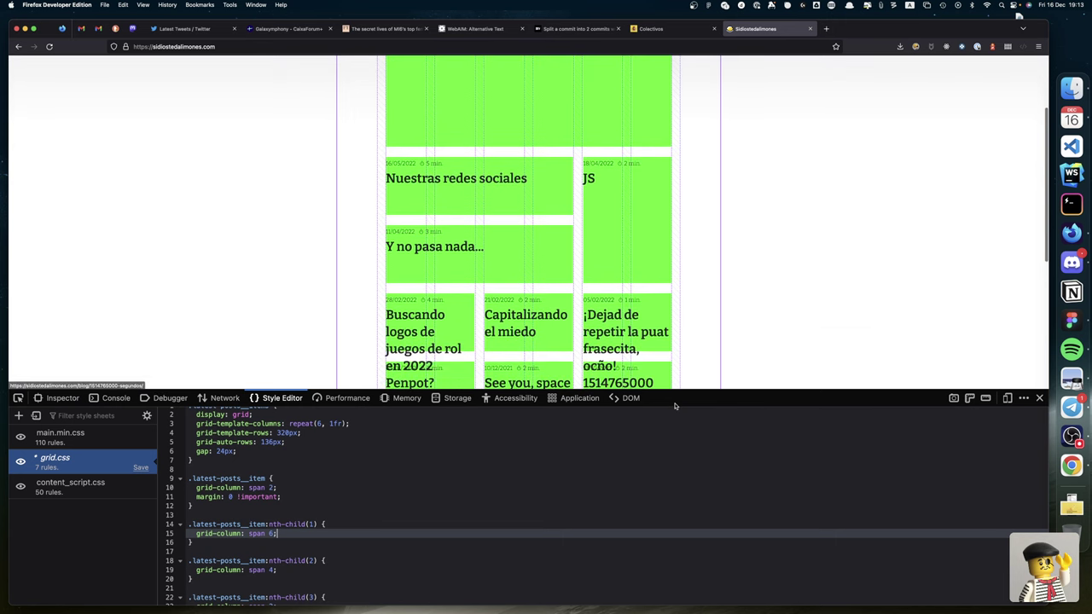
click(1024, 398)
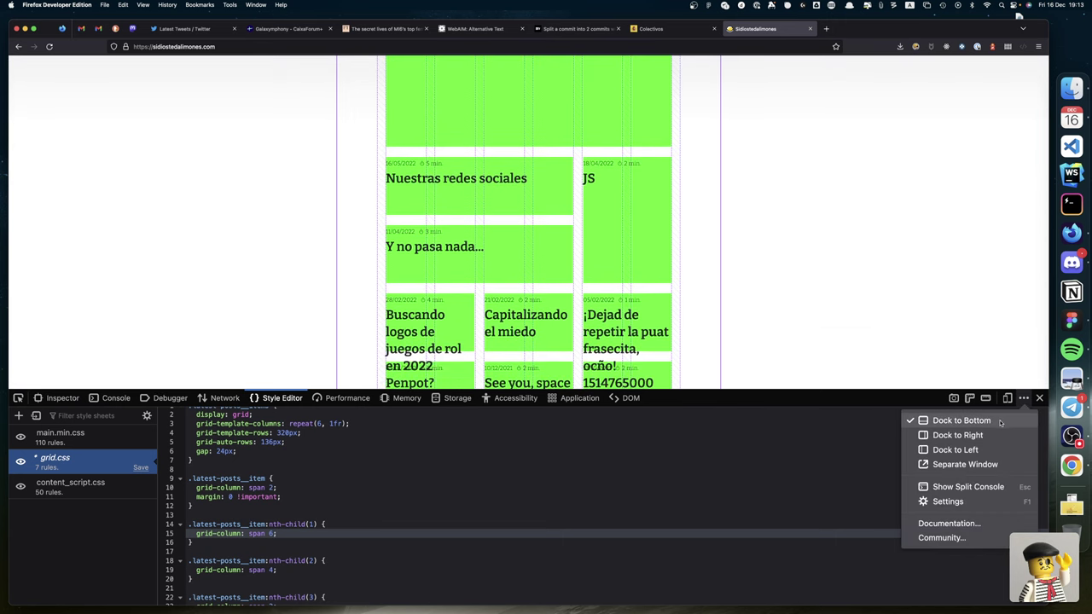
click(946, 435)
scroll(621, 396, up, 3)
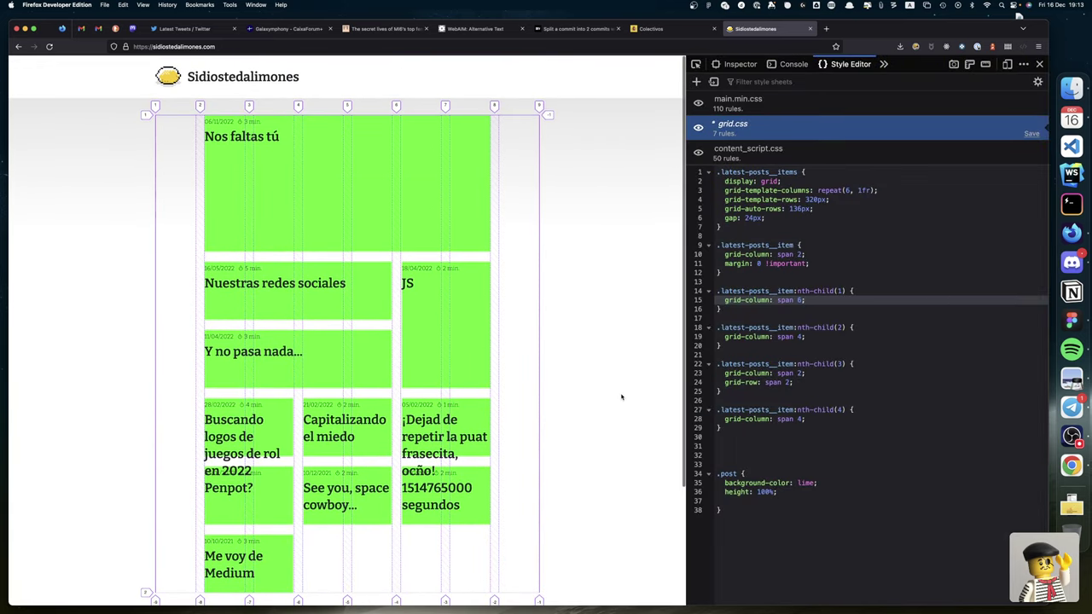
scroll(621, 396, down, 1)
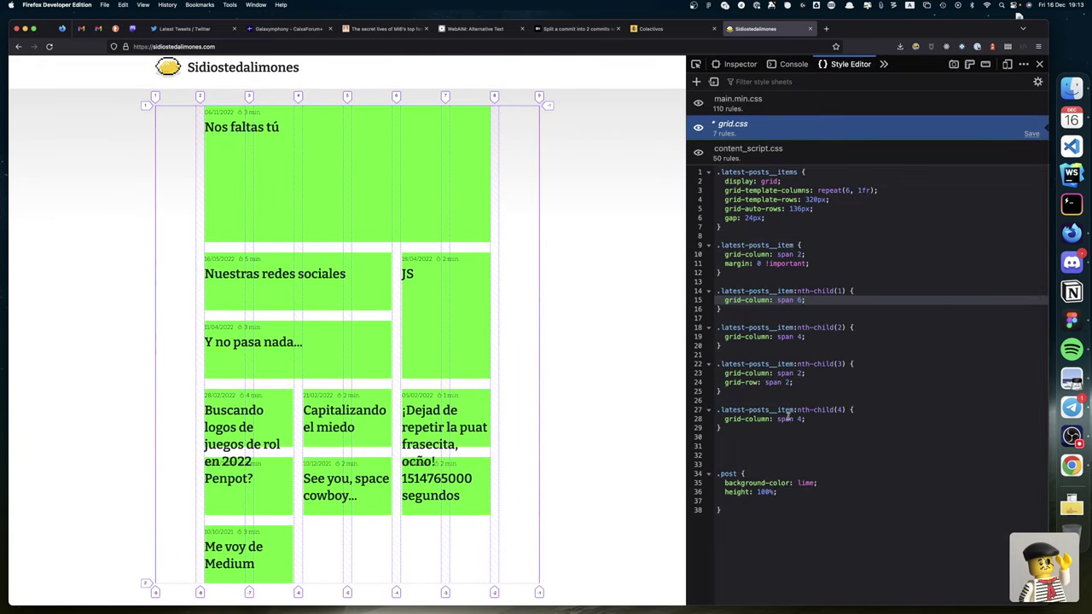
Step: Set the grid-column value in the general .latest-posts__item rule to span 3 and check the remaining posts on the page
click(802, 254)
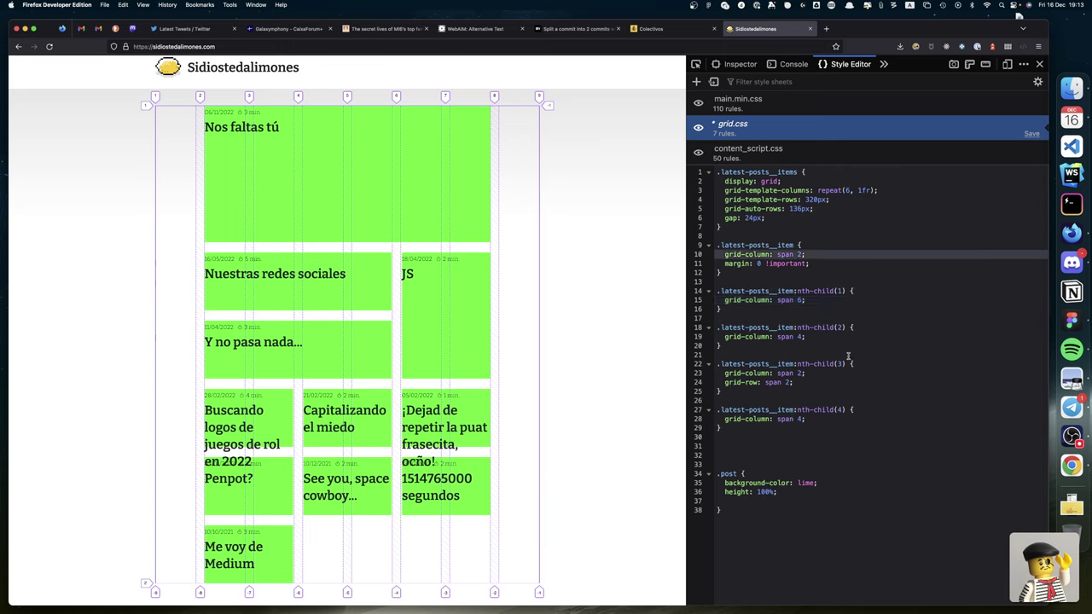
key(BackSpace)
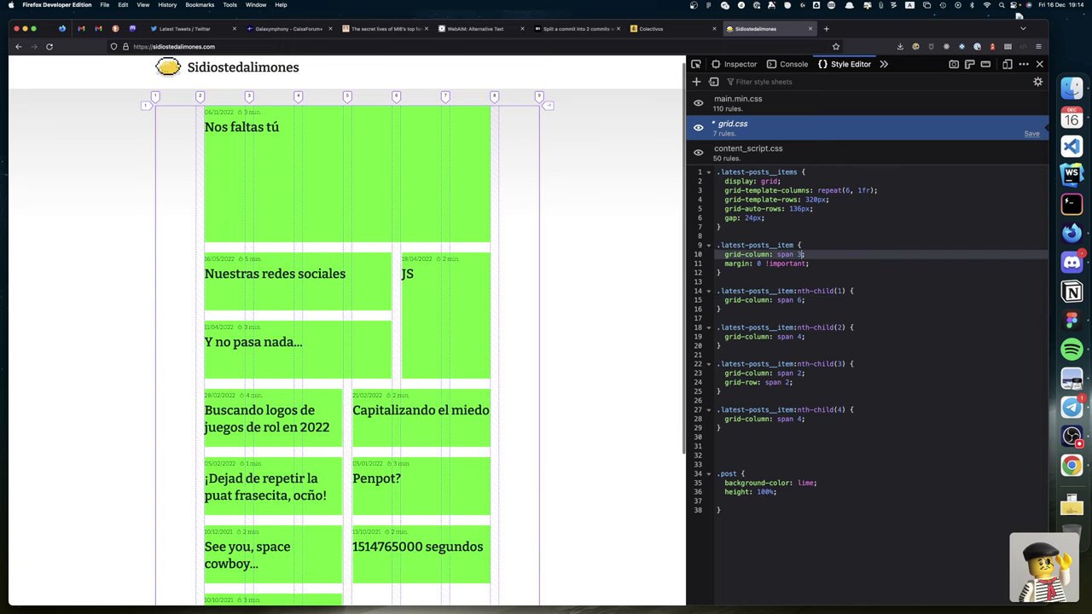
scroll(574, 394, down, 3)
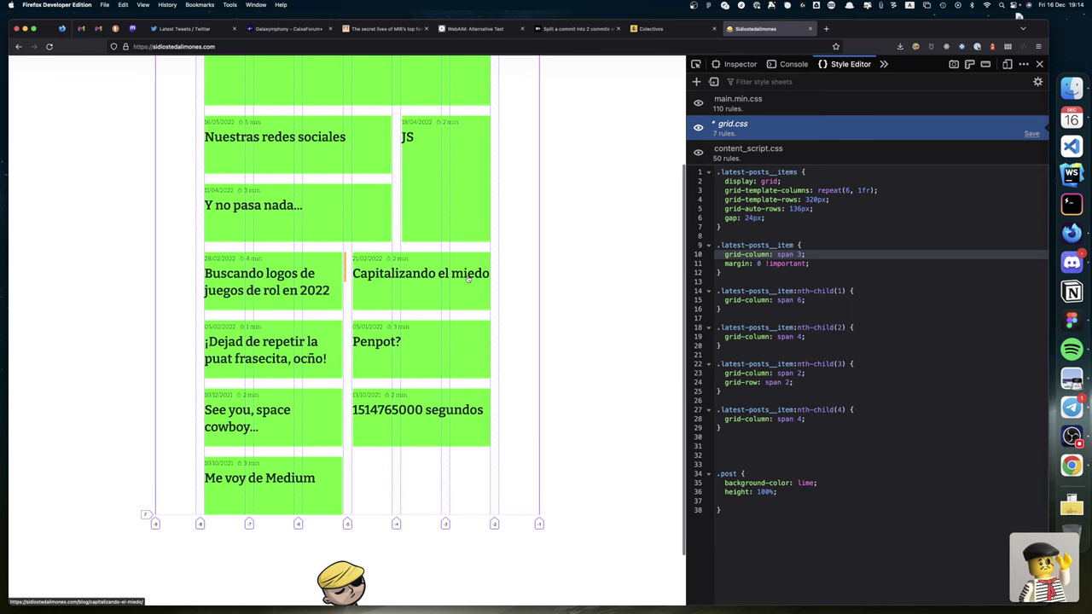
scroll(465, 277, up, 3)
scroll(468, 278, up, 1)
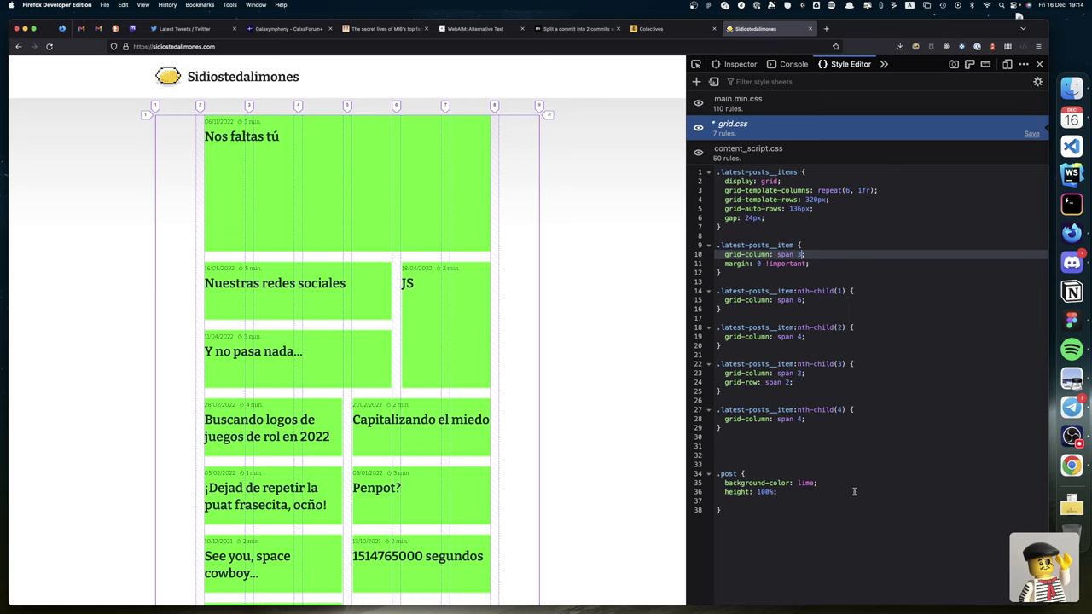
Step: Remove the surplus blank lines between the :nth-child(4) rule and the .post rule, leaving one
click(836, 232)
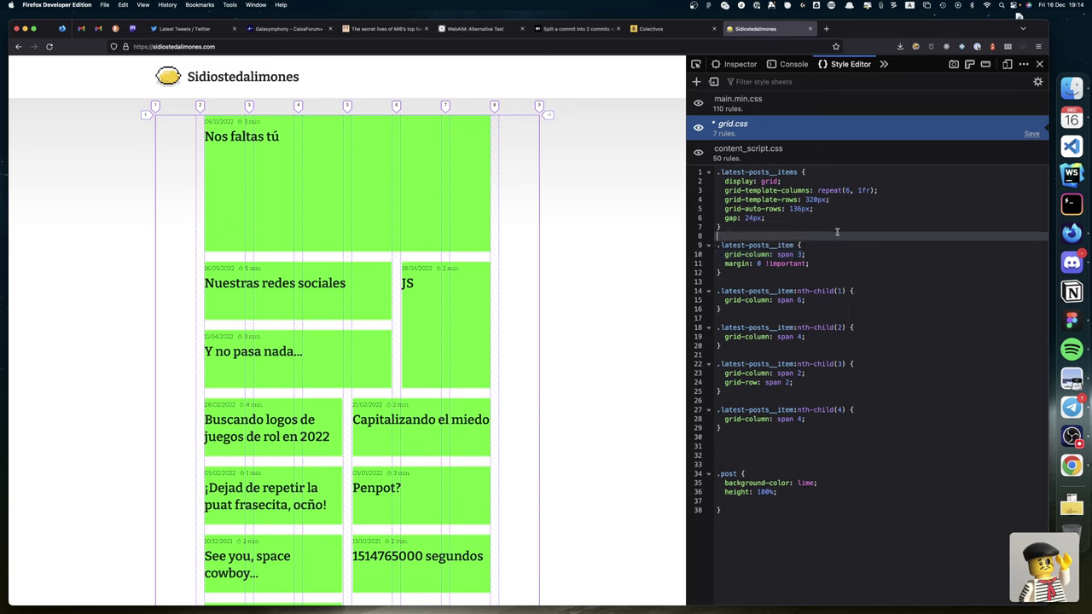
key(Down)
key(Down)
key(Down)
key(Down)
key(Down)
key(Down)
key(Down)
key(Down)
key(Down)
key(Down)
key(Down)
key(Down)
key(Down)
key(Down)
key(Down)
key(Down)
key(Down)
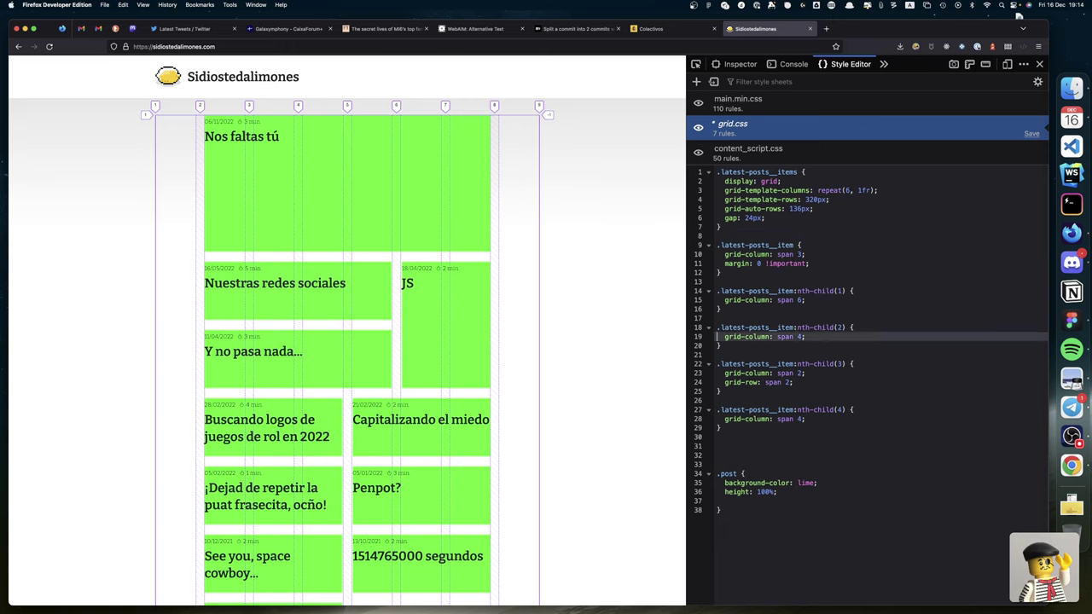
key(Down)
key(Down)
key(Down)
key(Down)
key(Down)
key(Down)
key(Down)
key(Down)
key(BackSpace)
key(BackSpace)
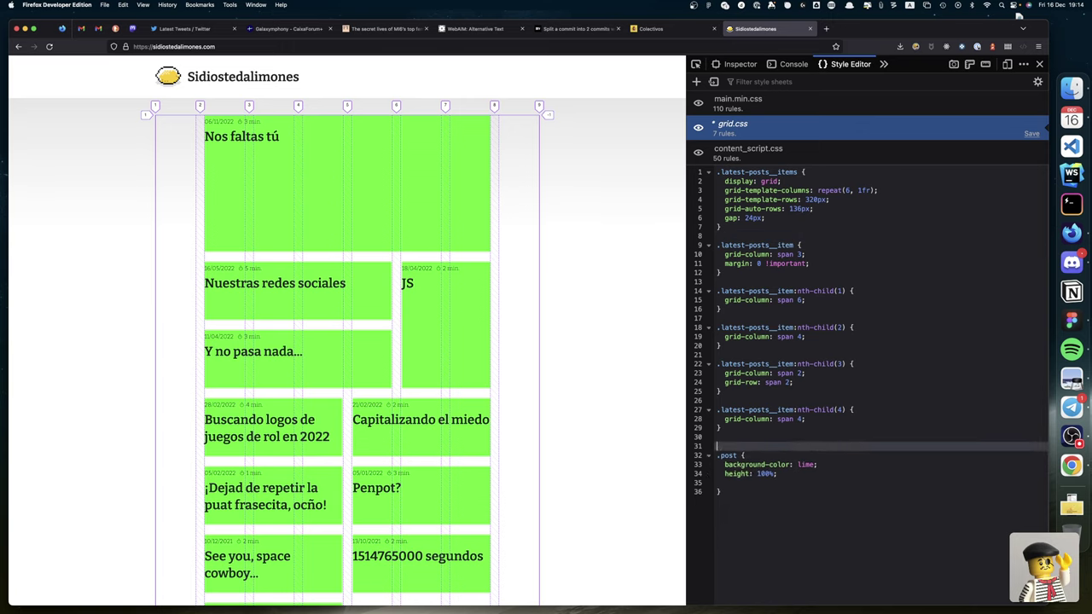
key(BackSpace)
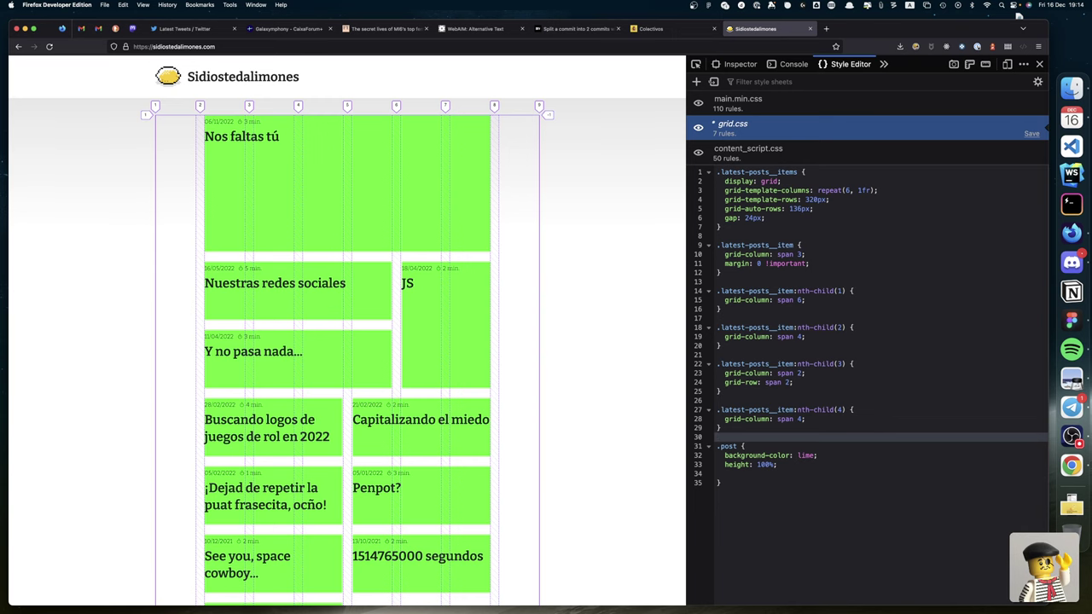
Step: Switch to the Penpot design and examine the page-tablet and page-mobile layouts beside the desktop one
scroll(836, 232, right, 3)
scroll(507, 339, right, 3)
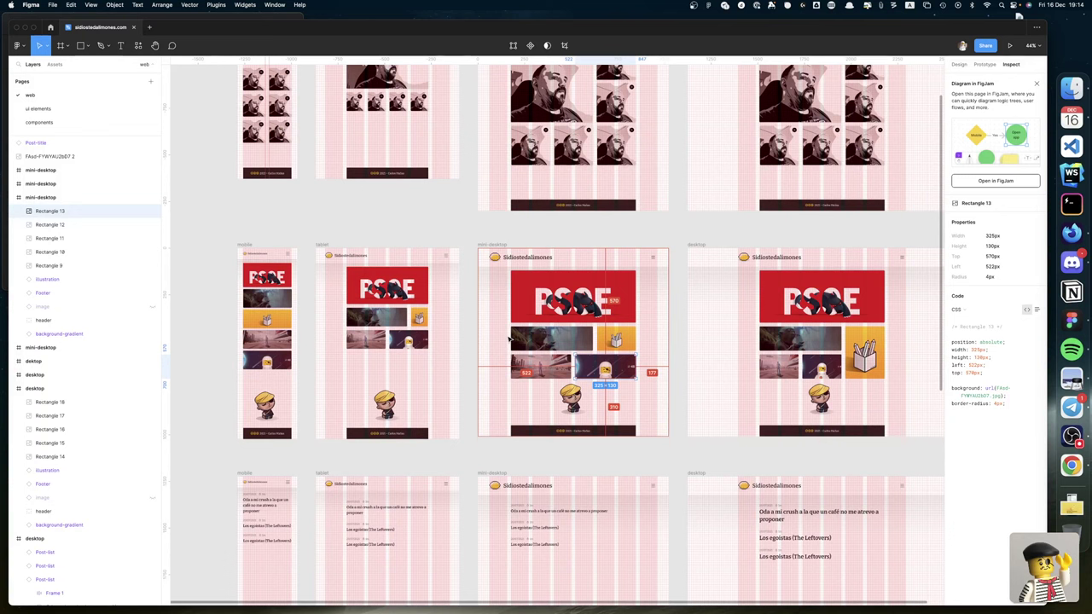
scroll(509, 338, right, 5)
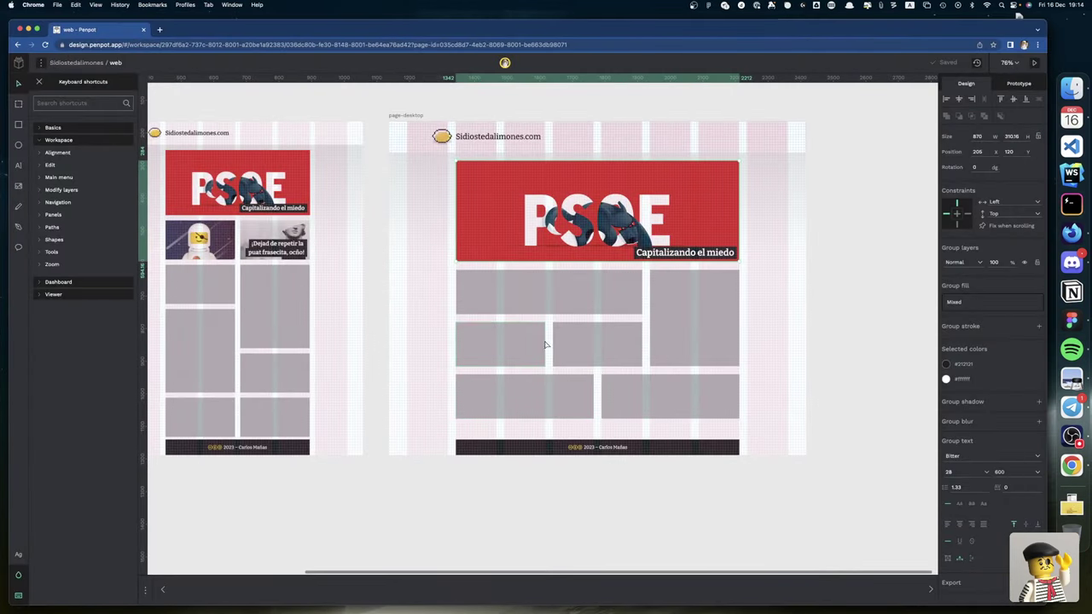
scroll(458, 321, left, 5)
scroll(458, 320, down, 2)
scroll(443, 324, left, 4)
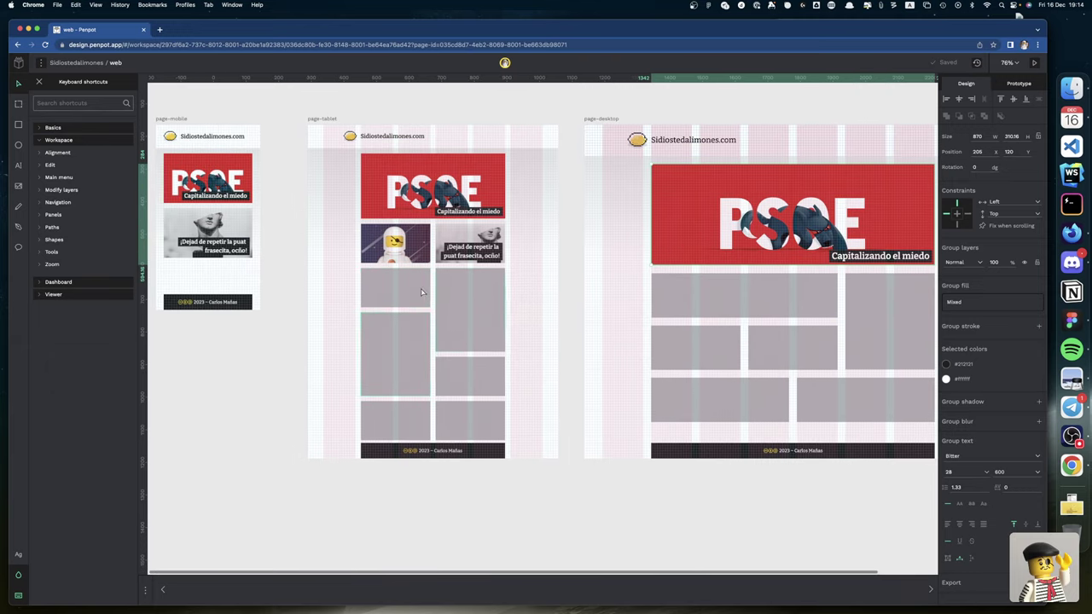
Step: Switch to Firefox Developer Edition and save the changes to the grid.css stylesheet
key(ctrl+Right)
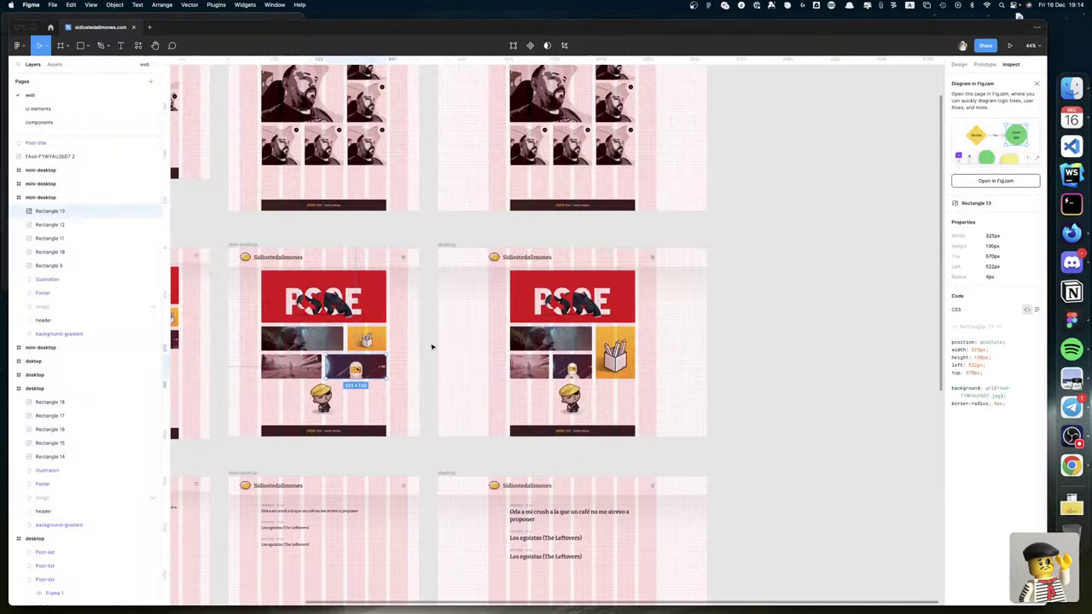
key(ctrl+Right)
key(ctrl+Left)
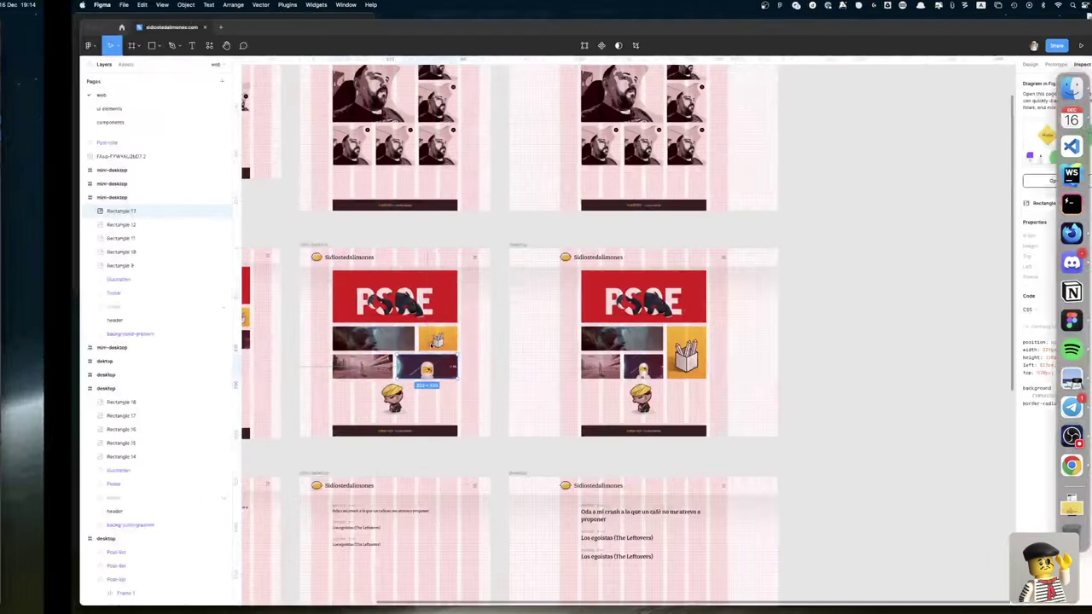
key(ctrl+Left)
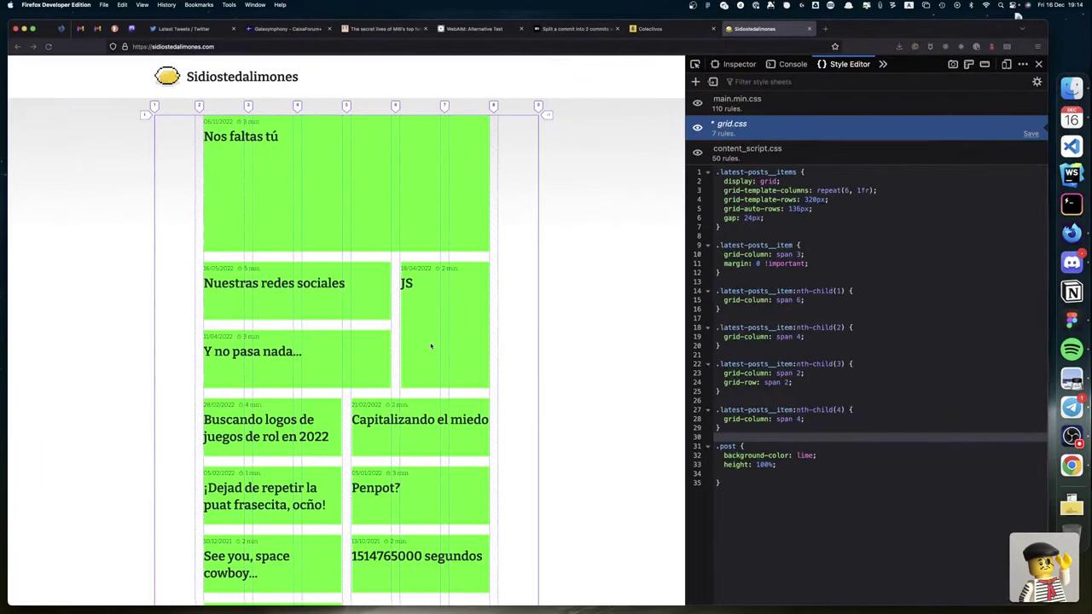
click(735, 474)
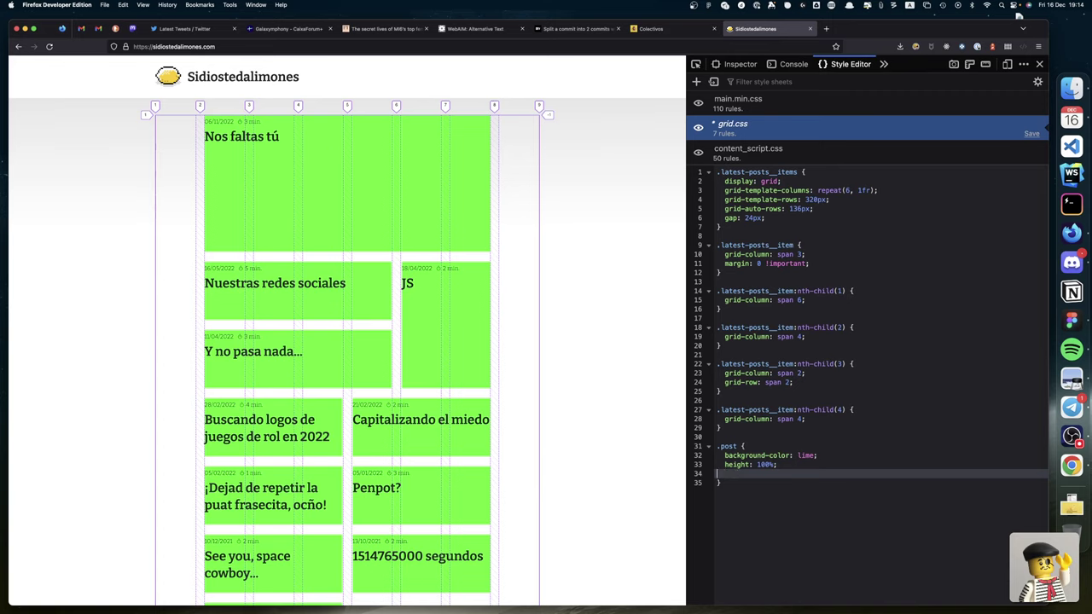
key(super+s)
click(735, 486)
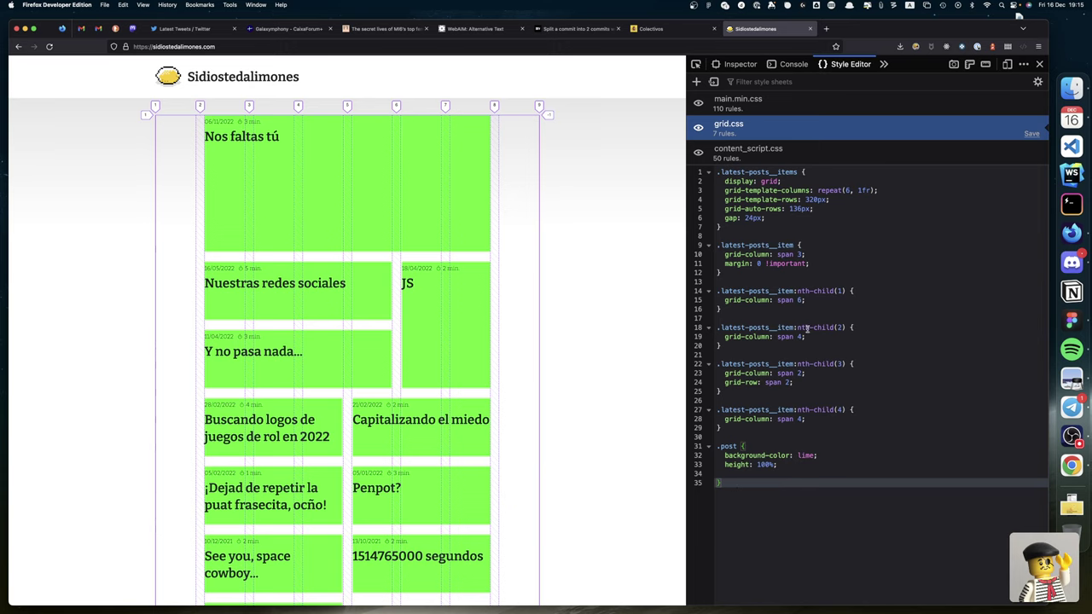
Step: Reload the blog page and import grid.css from the Desktop folder into the Style Editor
key(super+r)
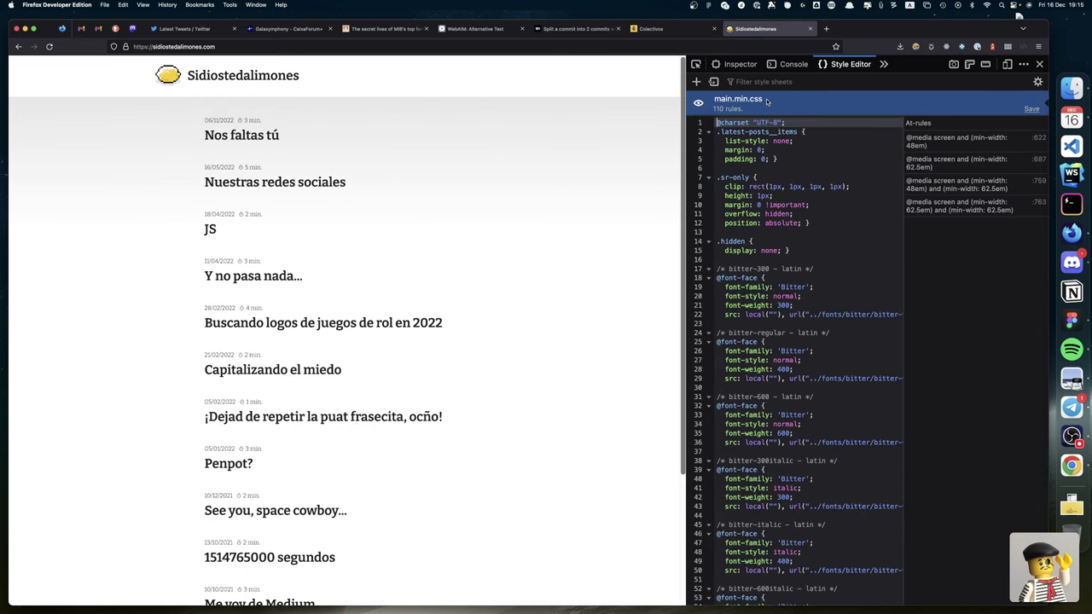
click(713, 81)
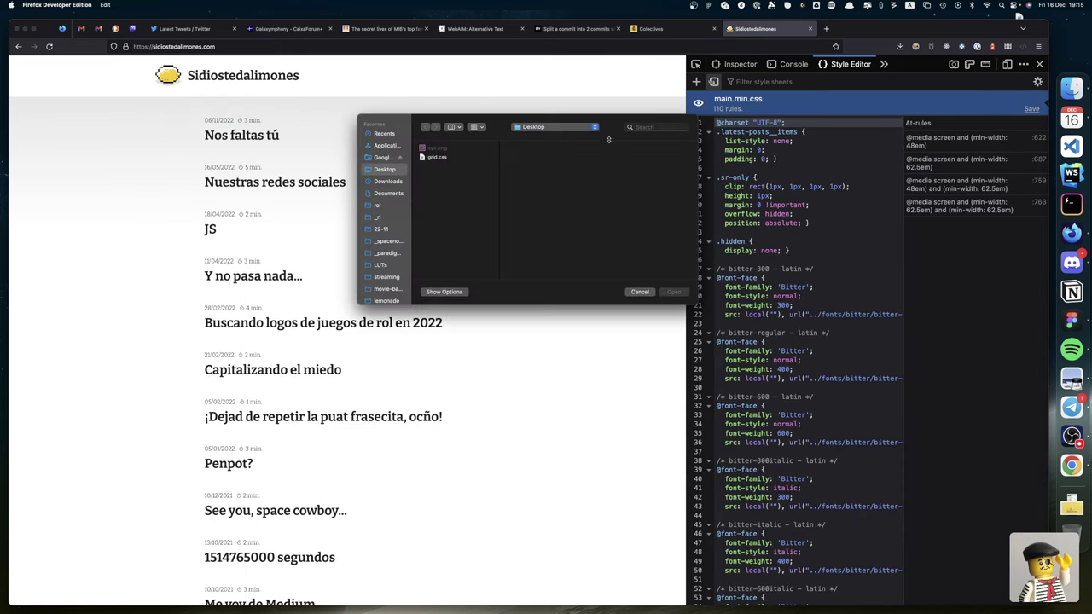
click(439, 158)
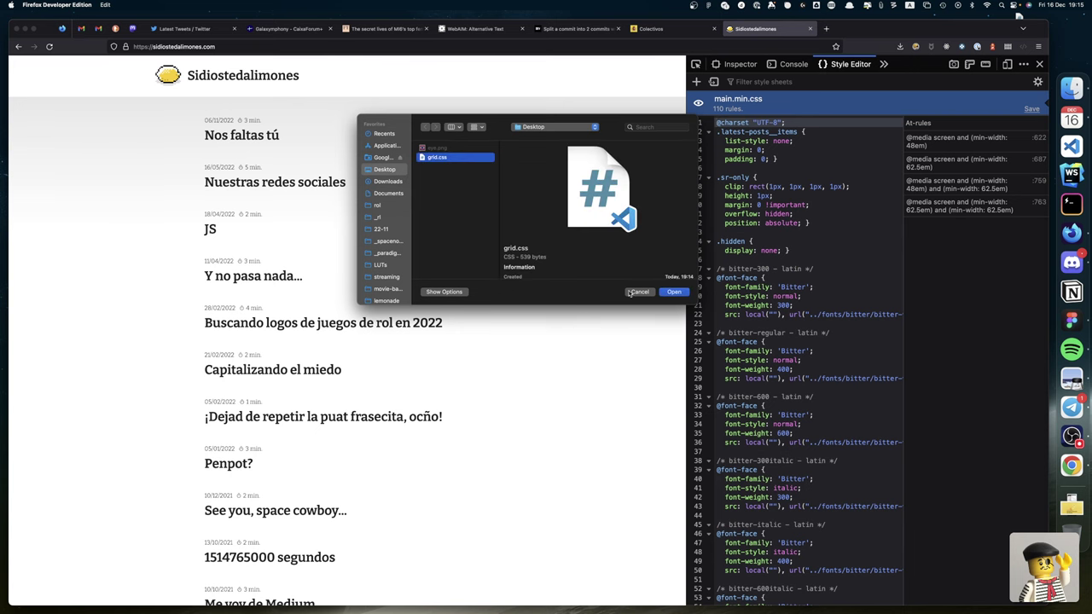
click(672, 292)
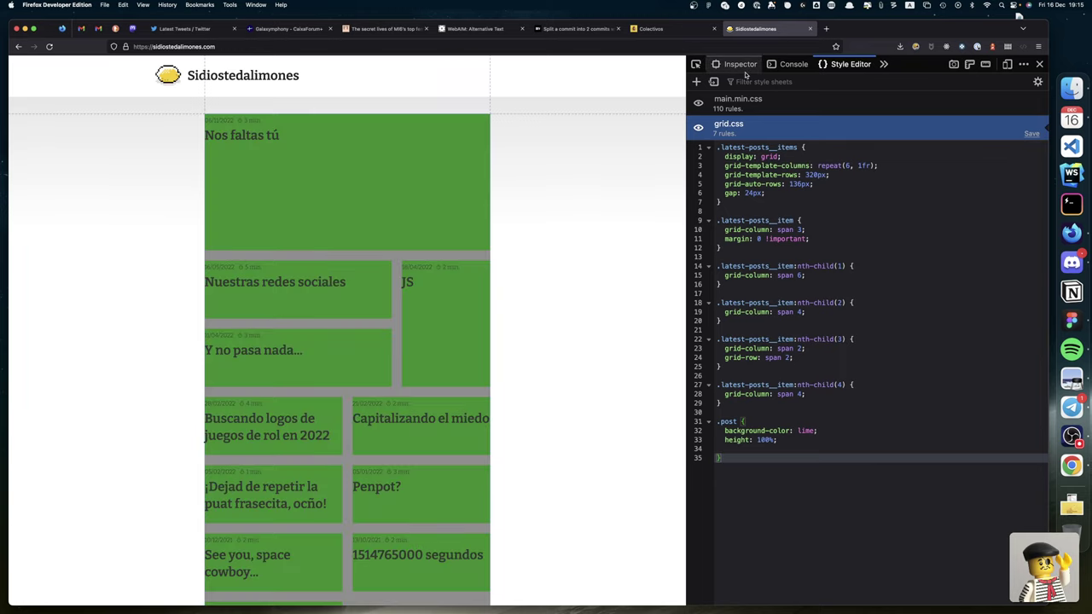
click(793, 67)
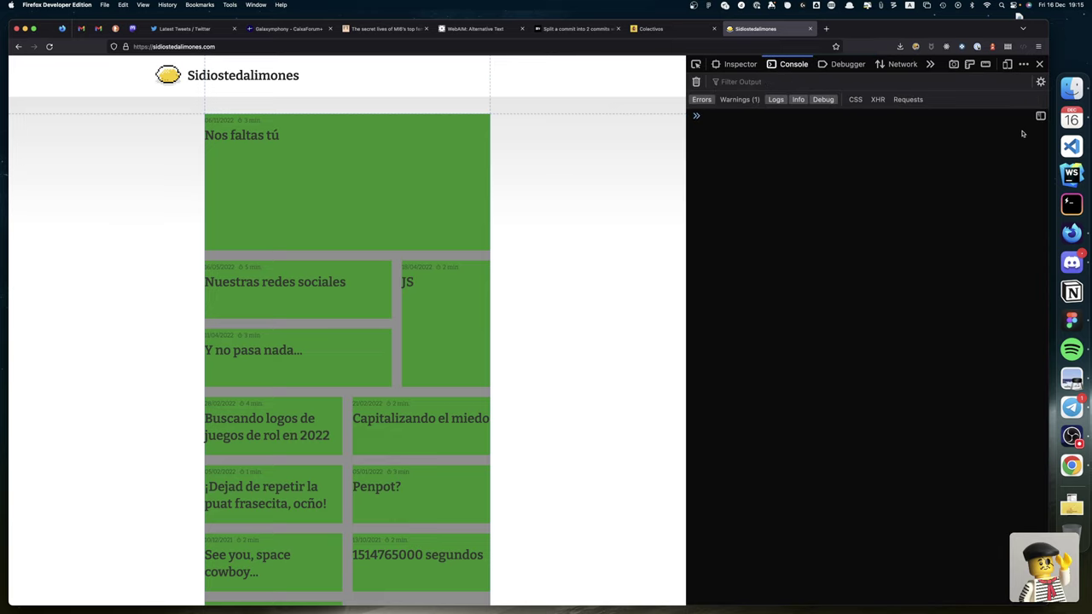
click(1040, 115)
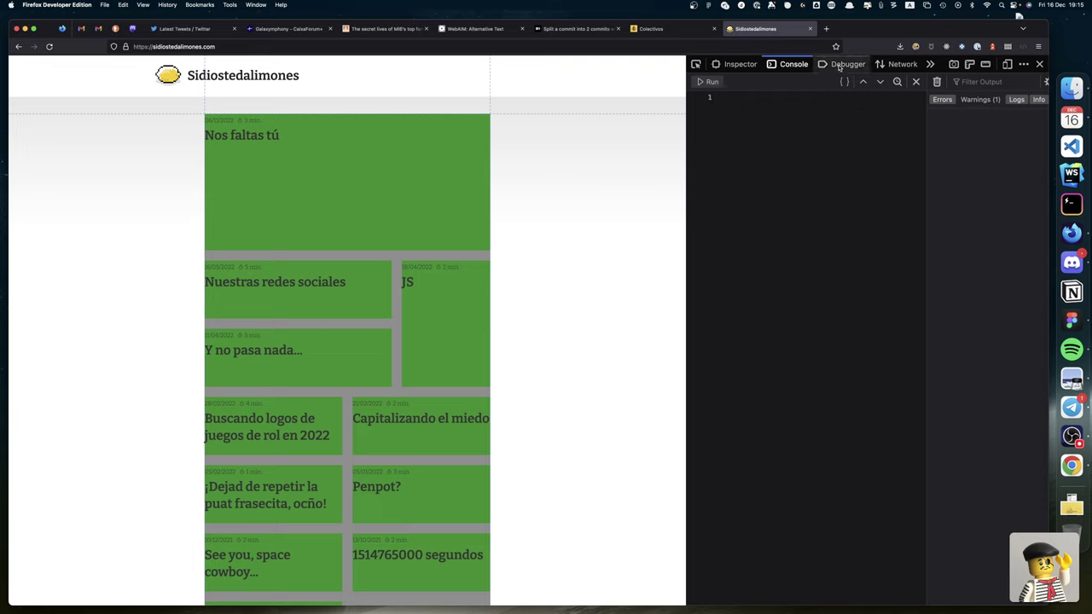
click(917, 81)
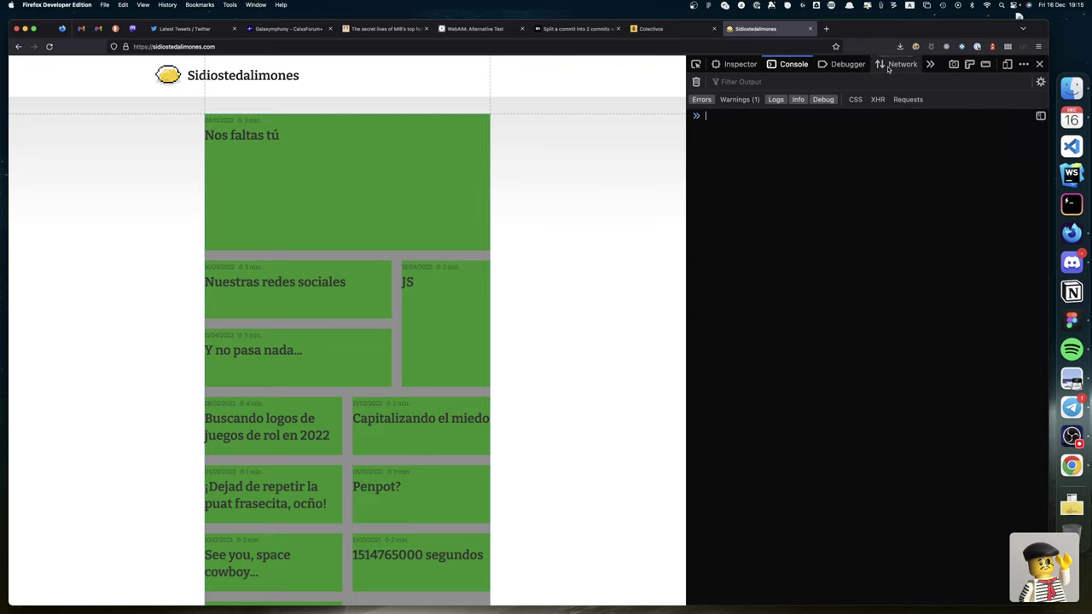
click(929, 64)
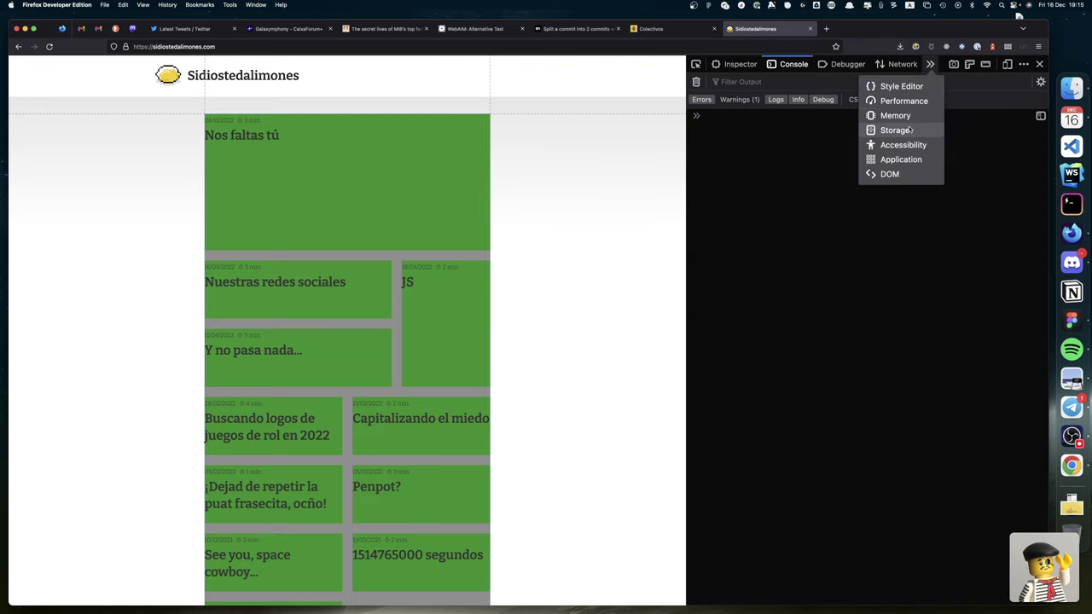
click(897, 87)
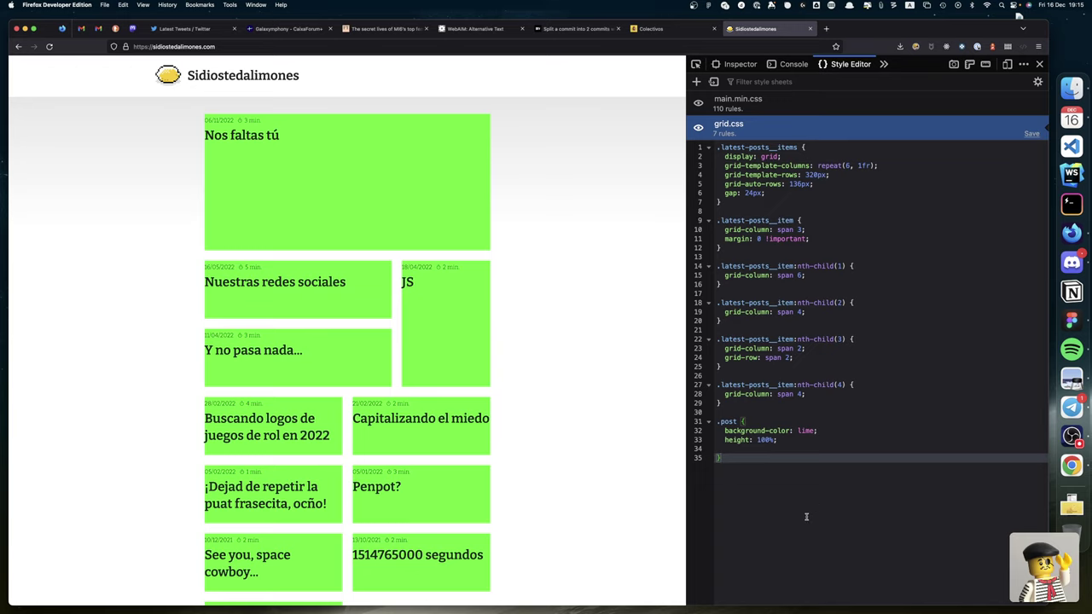
key(Return)
key(Return)
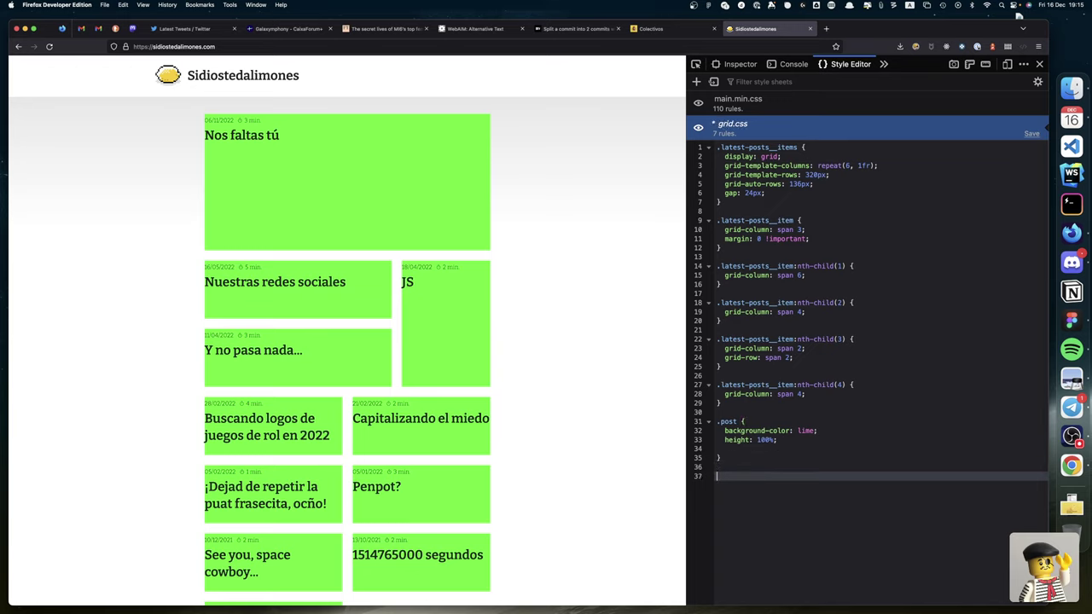
text(.)
text(media )
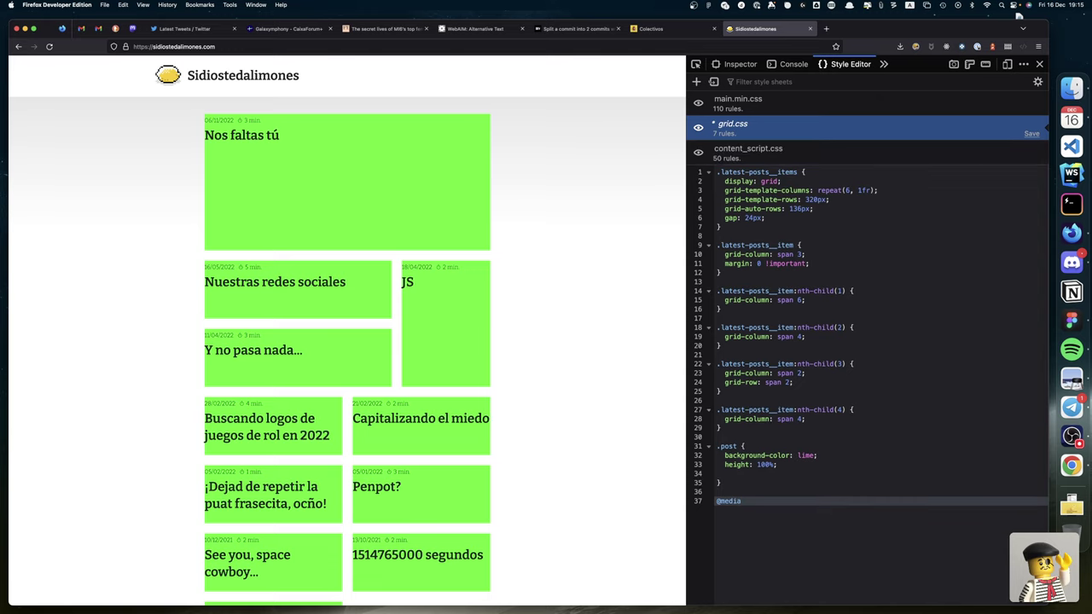
text(max-width)
key(shift+alt+Left)
key(shift+alt+Left)
key(shift+alt+Left)
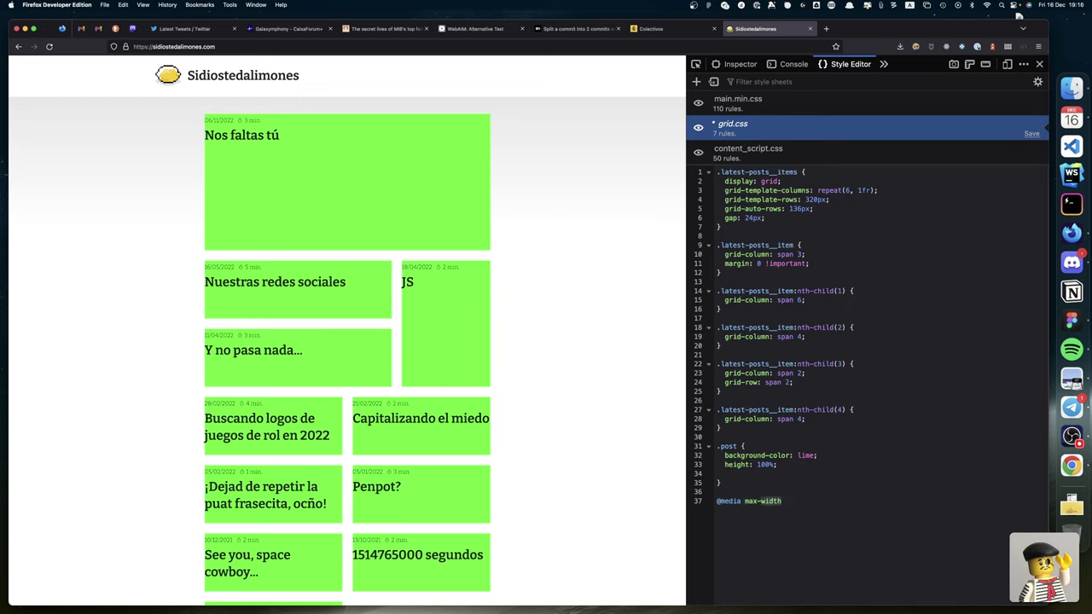
key(Left)
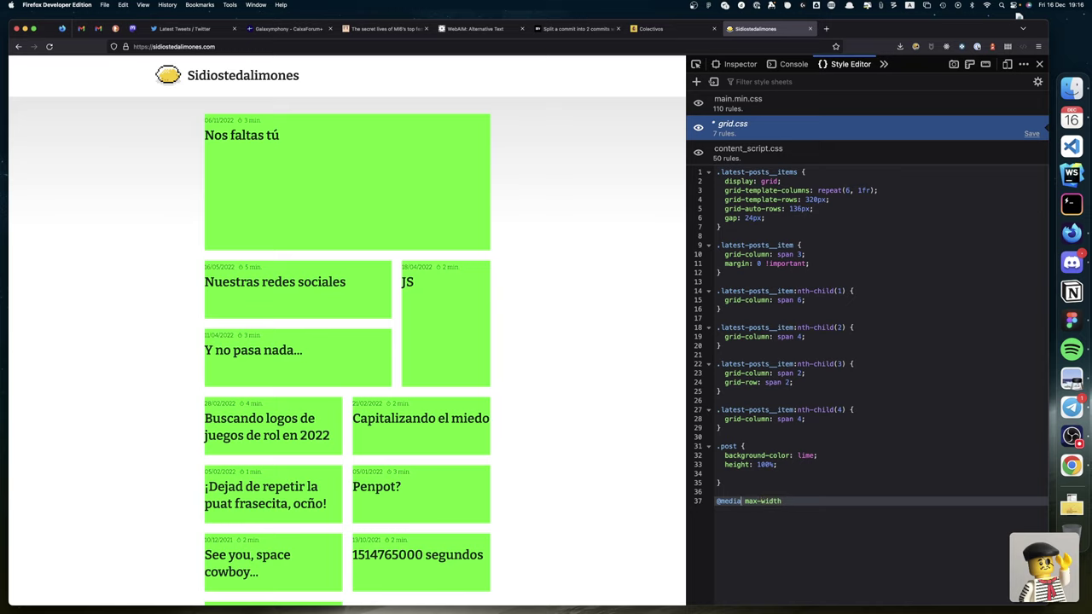
text(()
key(super+Right)
text(: )
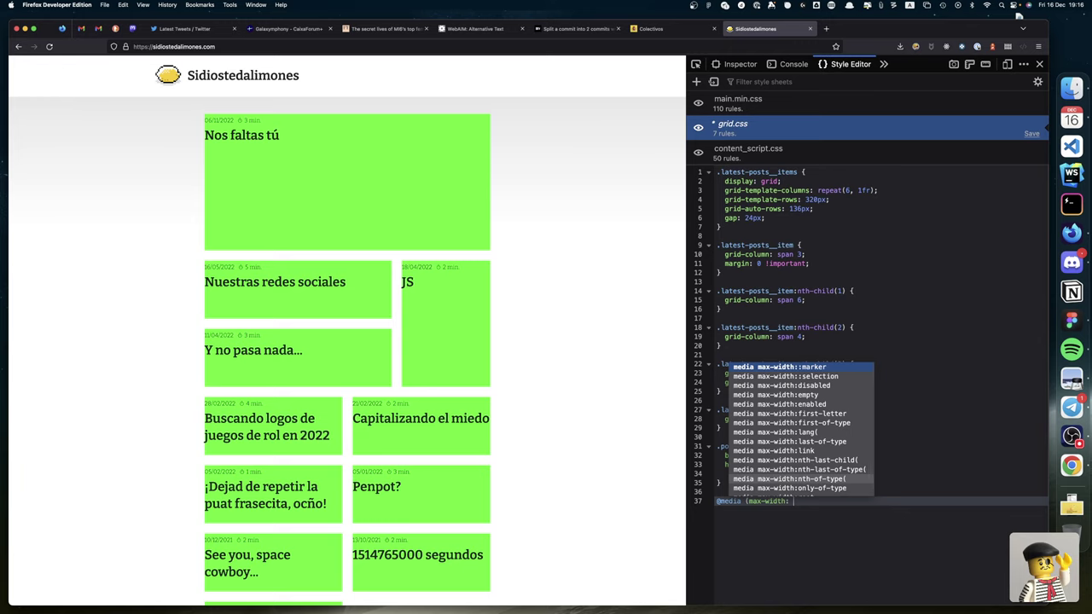
text(768)
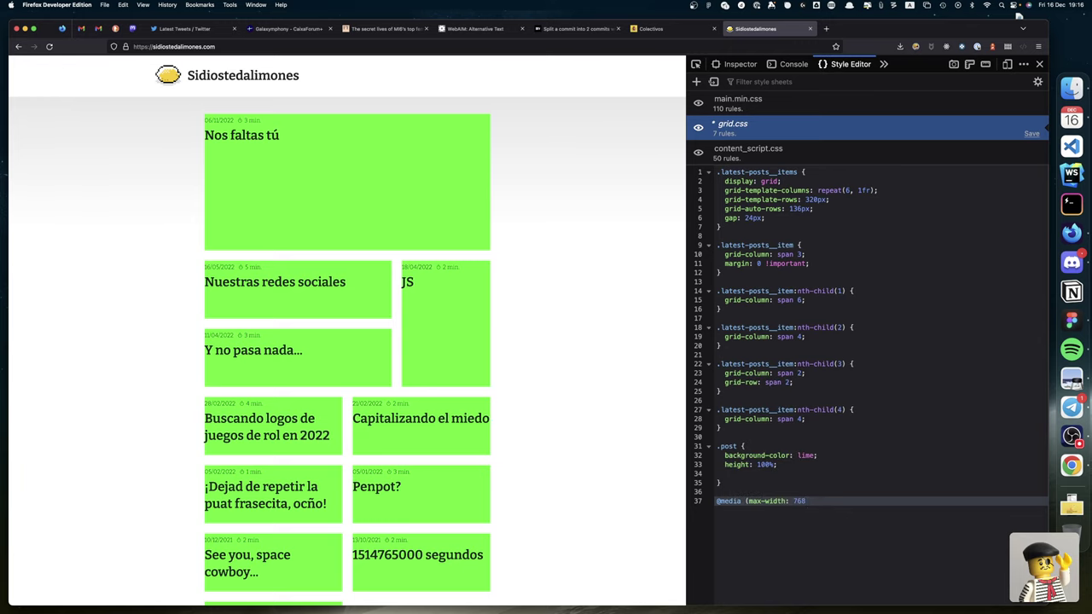
text(px) {)
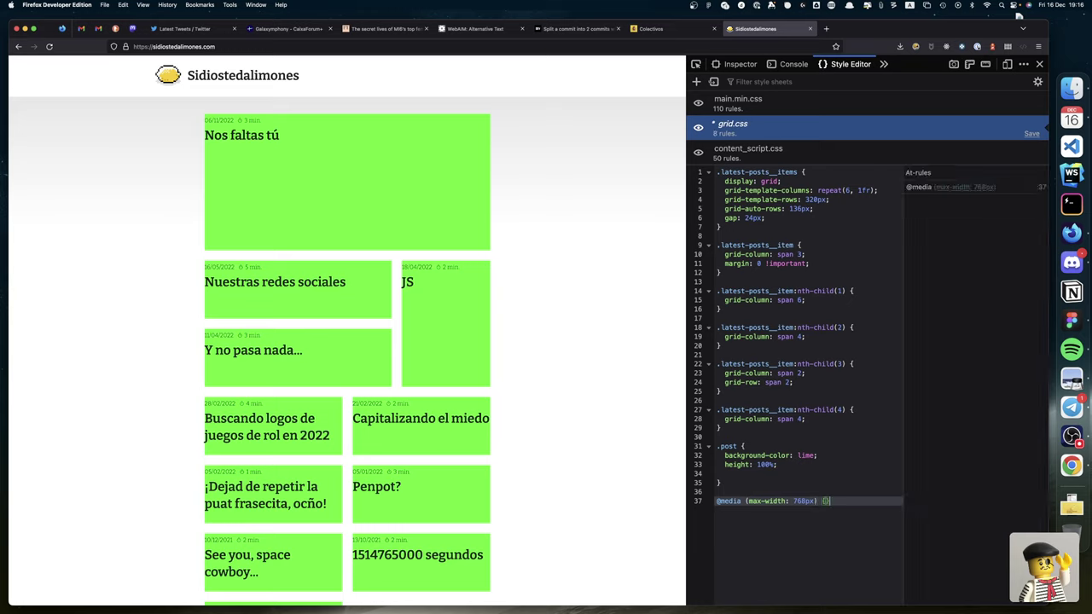
key(Return)
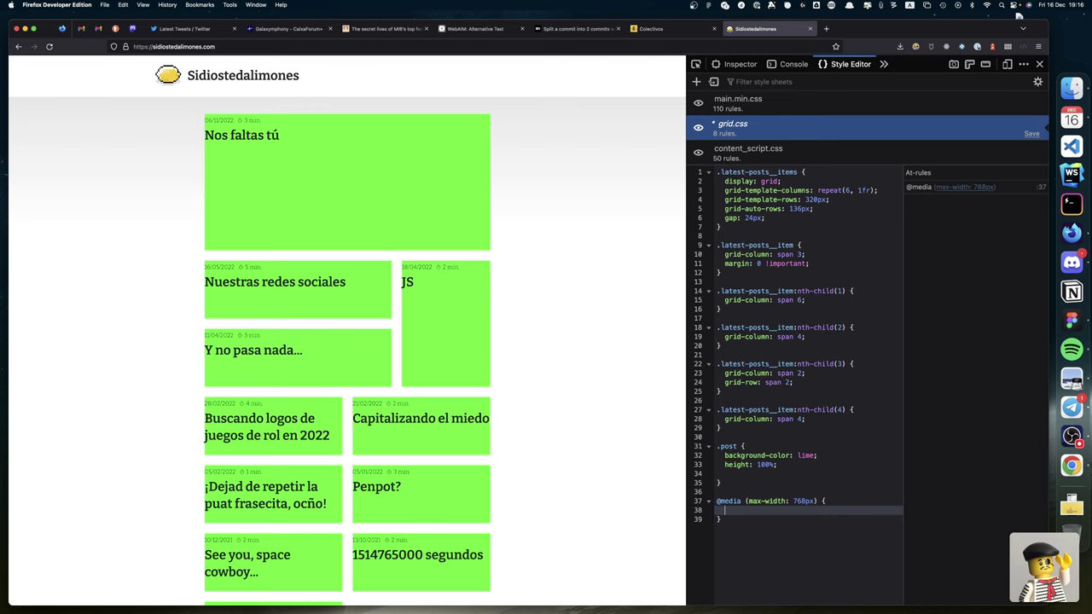
Step: Copy the .post selector into the 768px media query and create an empty rule for it
click(796, 172)
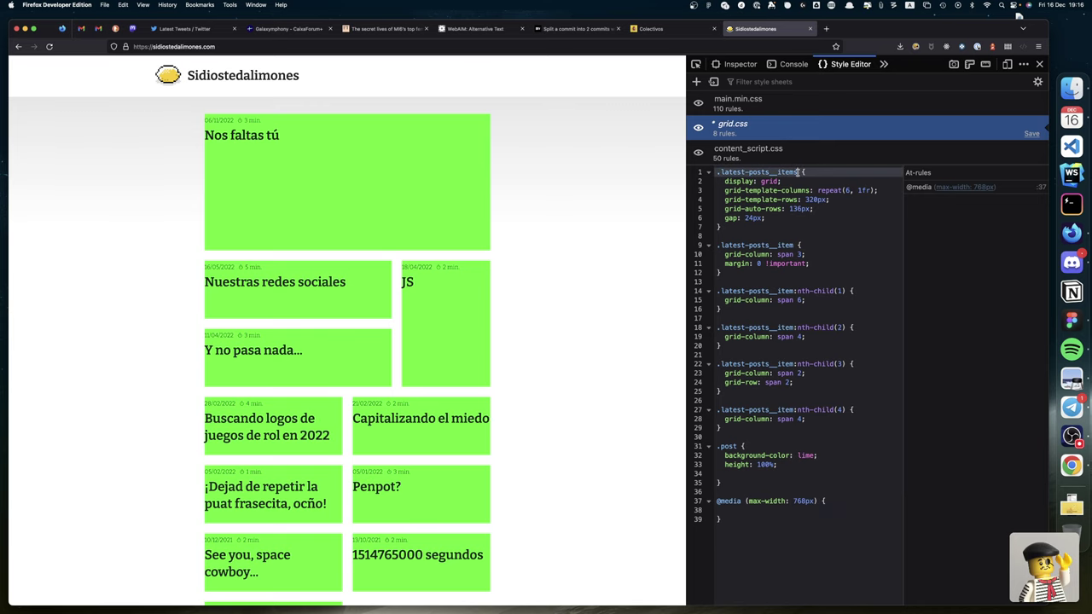
click(797, 191)
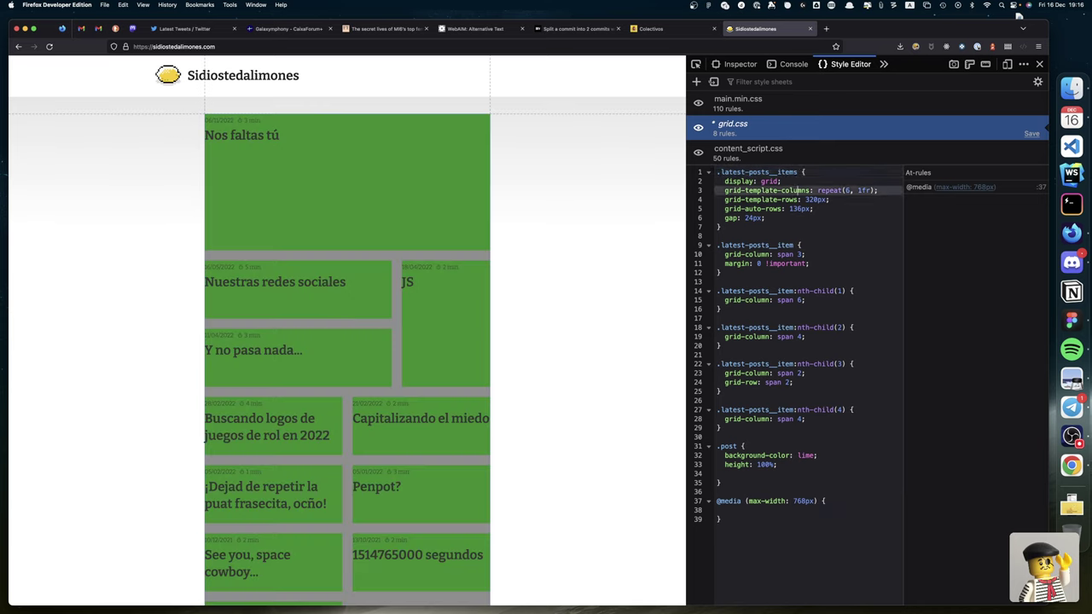
key(Down)
key(Down)
key(Down)
key(Down)
key(Down)
key(Down)
key(Down)
key(Down)
key(Down)
key(Down)
key(Down)
key(Down)
key(Down)
key(Down)
key(Down)
key(Down)
key(Down)
key(Down)
key(Down)
key(Down)
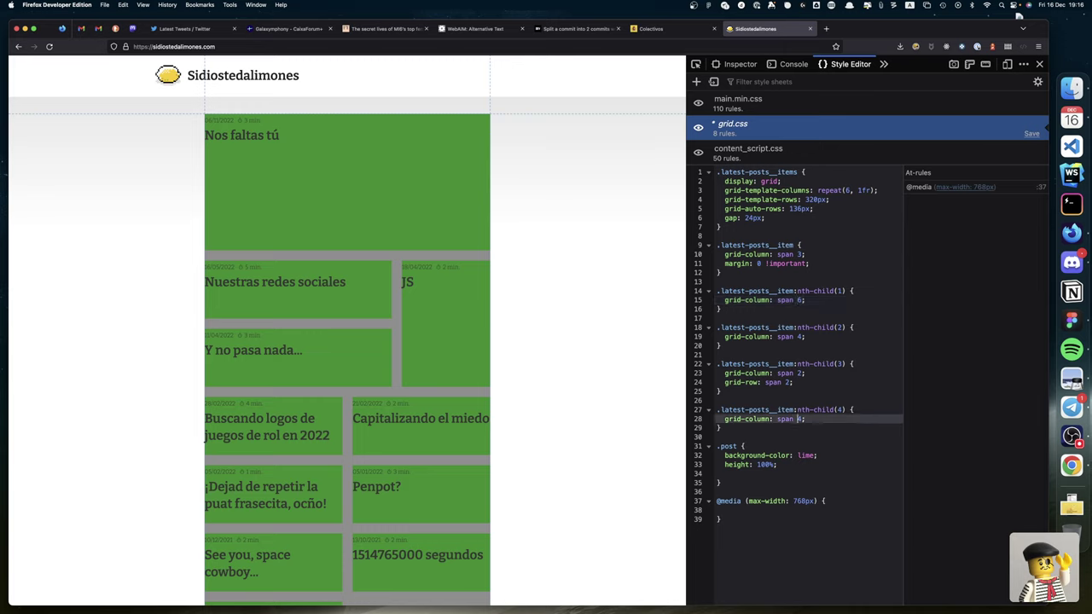
key(Down)
key(Down)
key(Down)
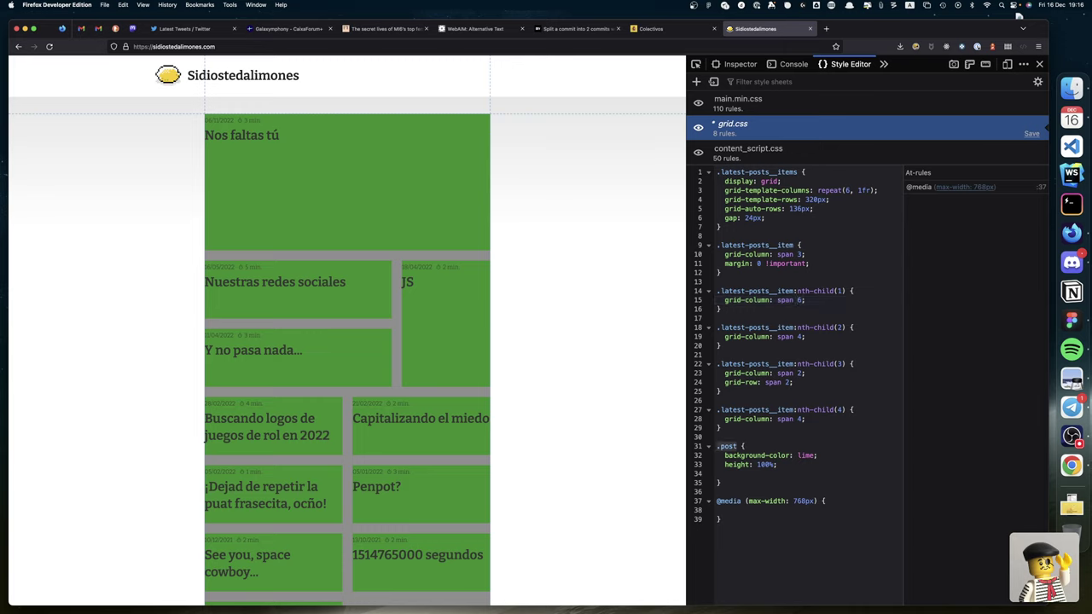
key(ctrl+c)
key(Down)
key(Down)
key(Down)
key(Down)
key(Down)
key(Down)
key(Down)
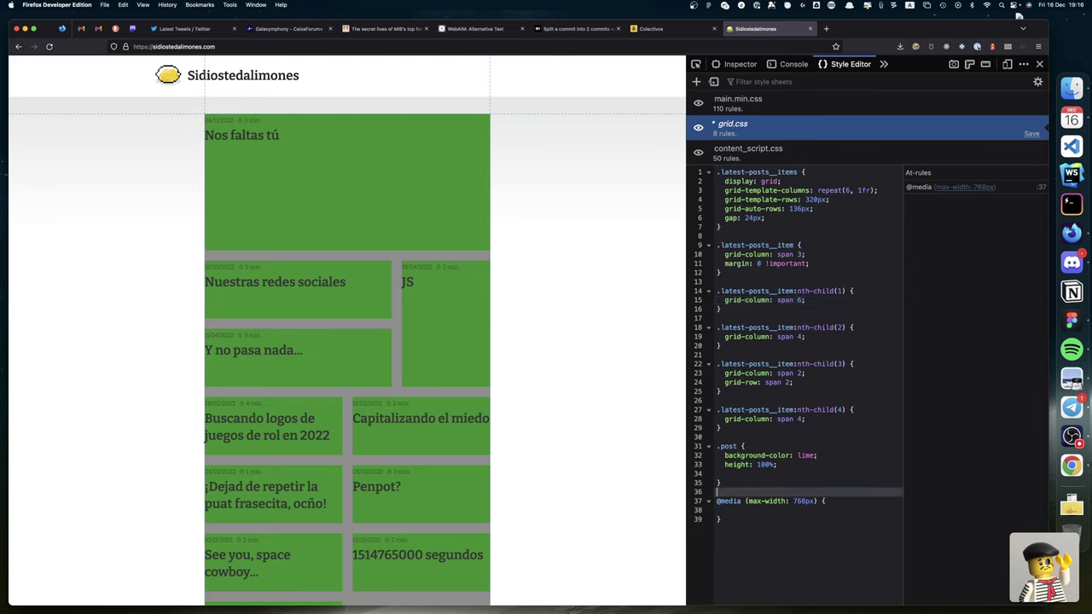
key(ctrl+v)
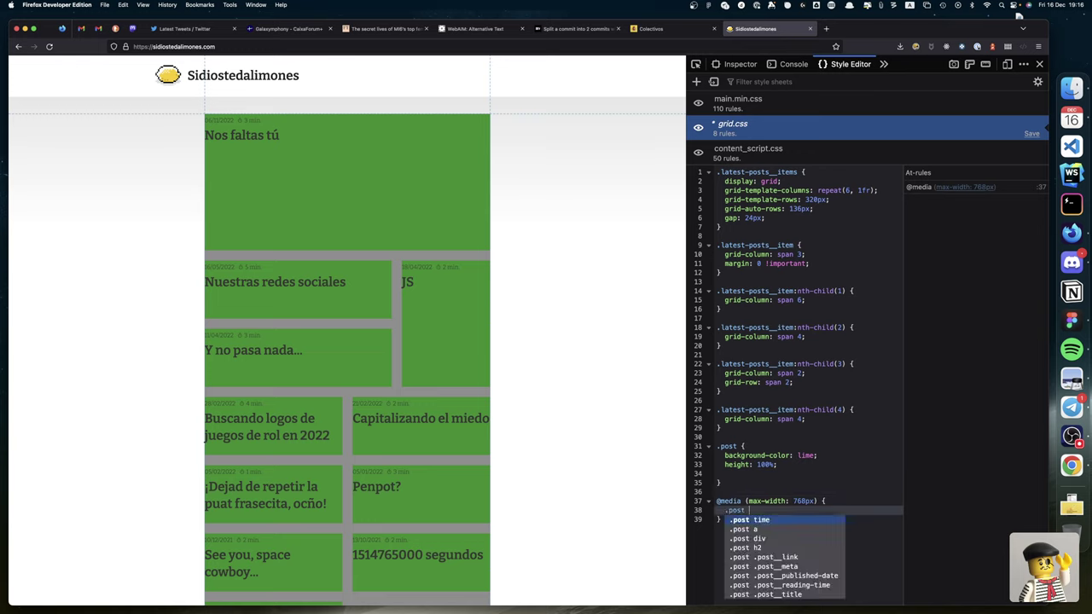
text({)
key(Return)
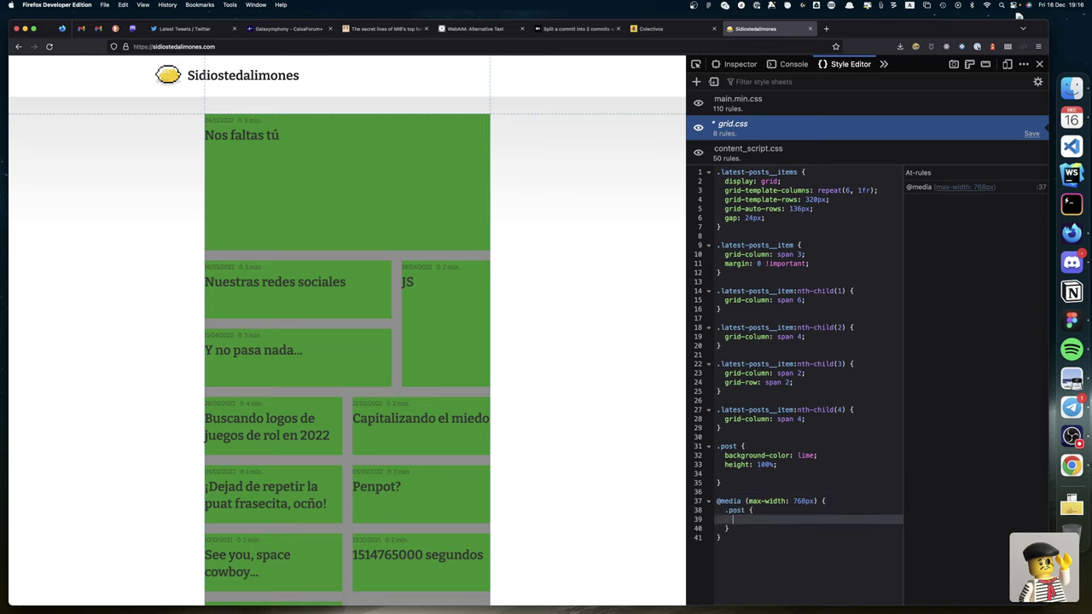
Step: Add a background-color of deepskyblue to the .post rule inside the media query
text(ba)
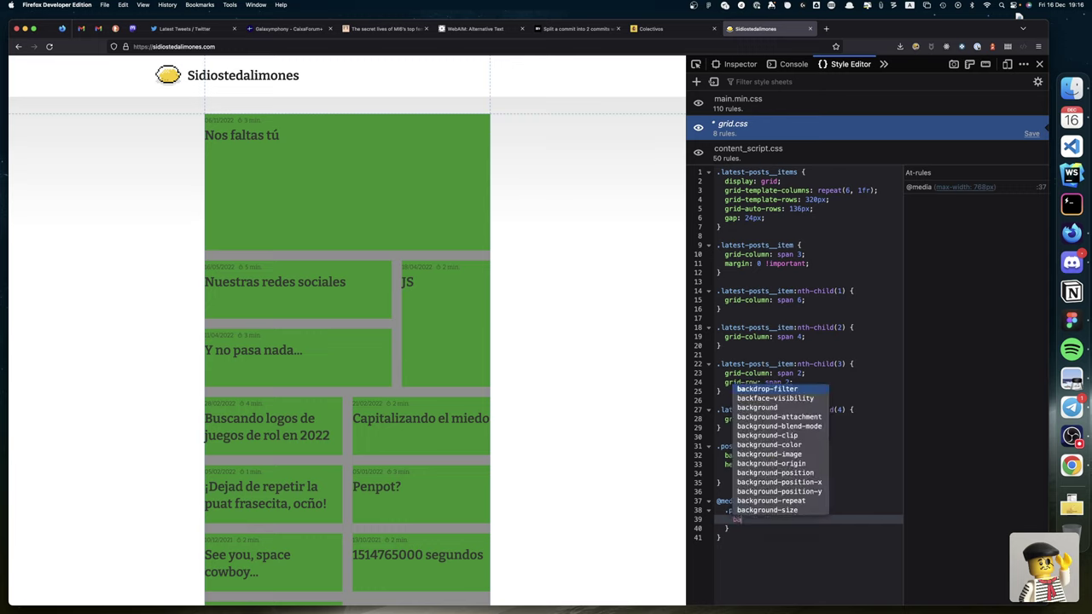
text(ckground-)
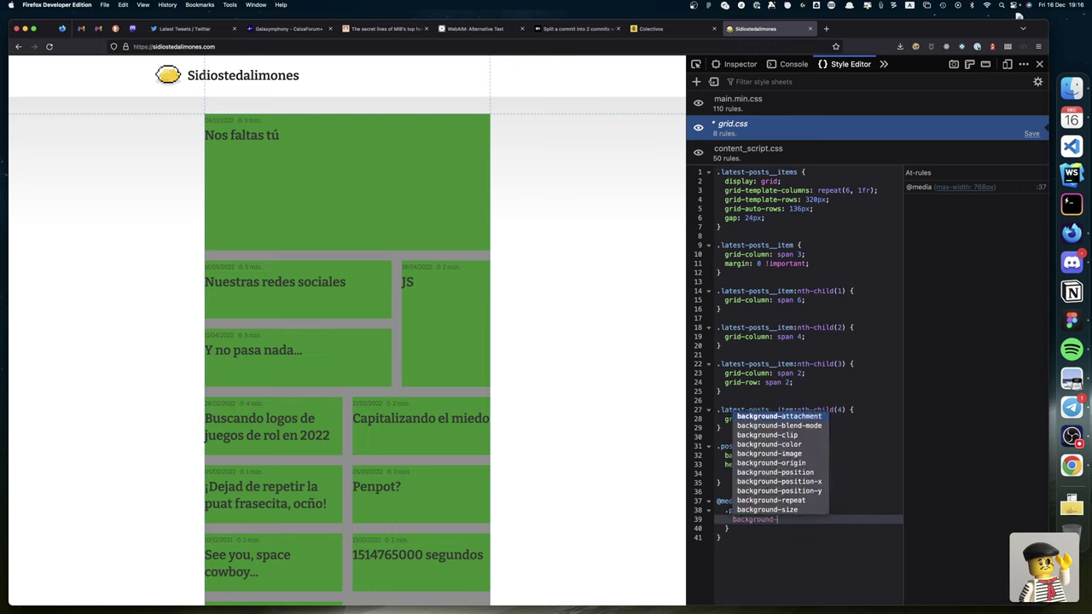
text(color: deep)
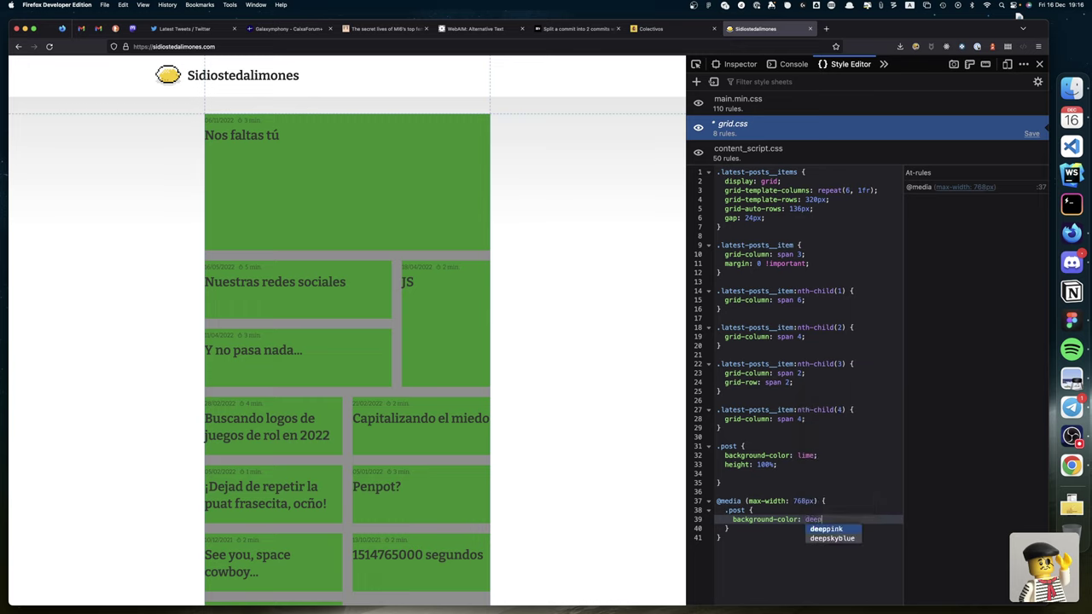
key(Return)
key(BackSpace)
key(BackSpace)
key(BackSpace)
key(BackSpace)
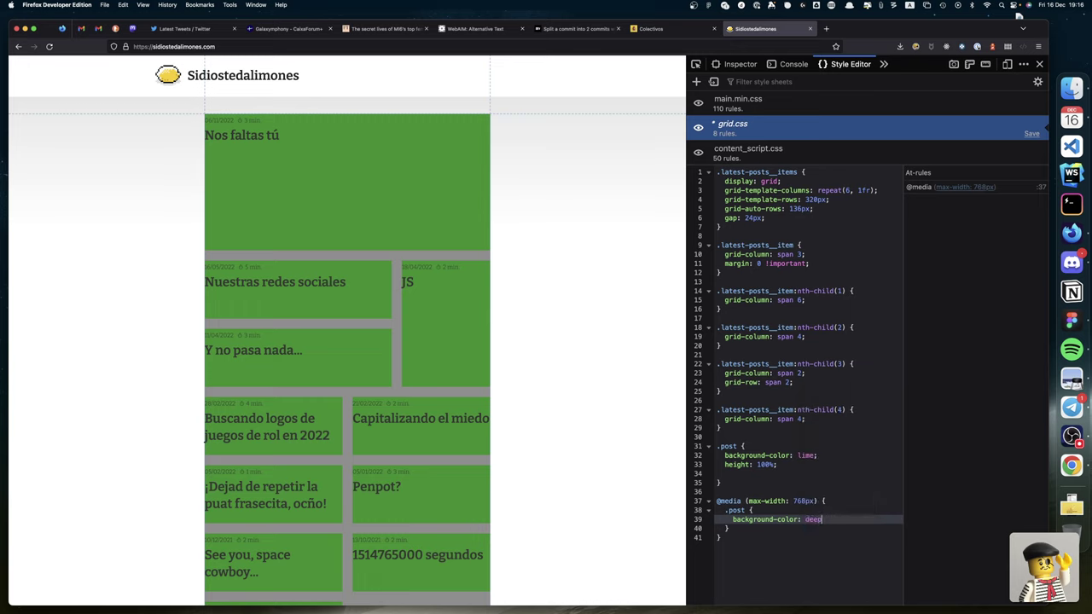
text(pink)
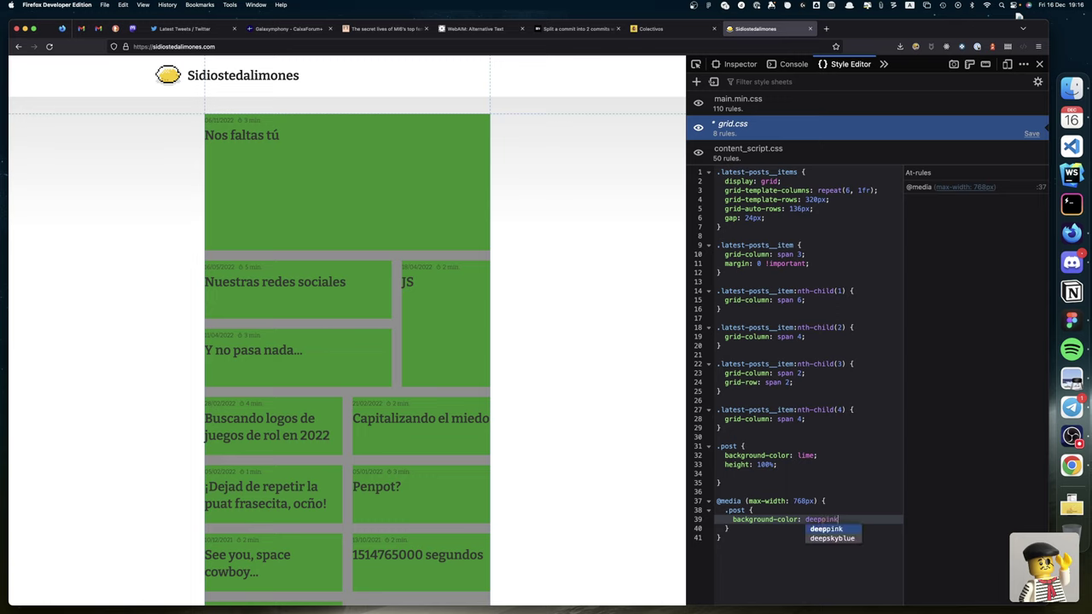
key(Down)
key(Return)
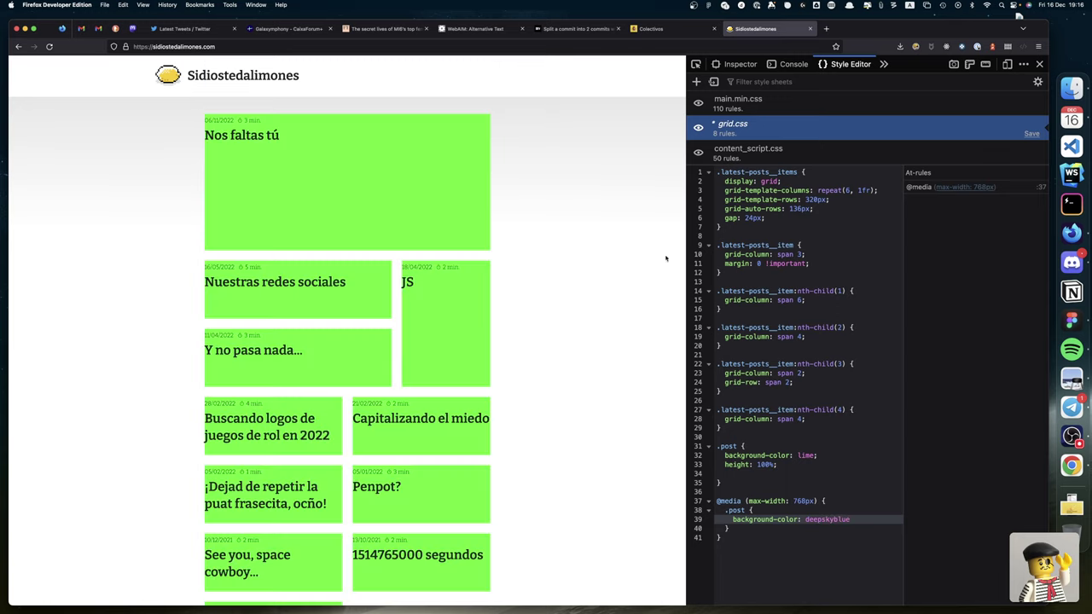
Step: Widen the developer tools until the page is narrow enough for the 768px media query to apply
drag(686, 375, 359, 336)
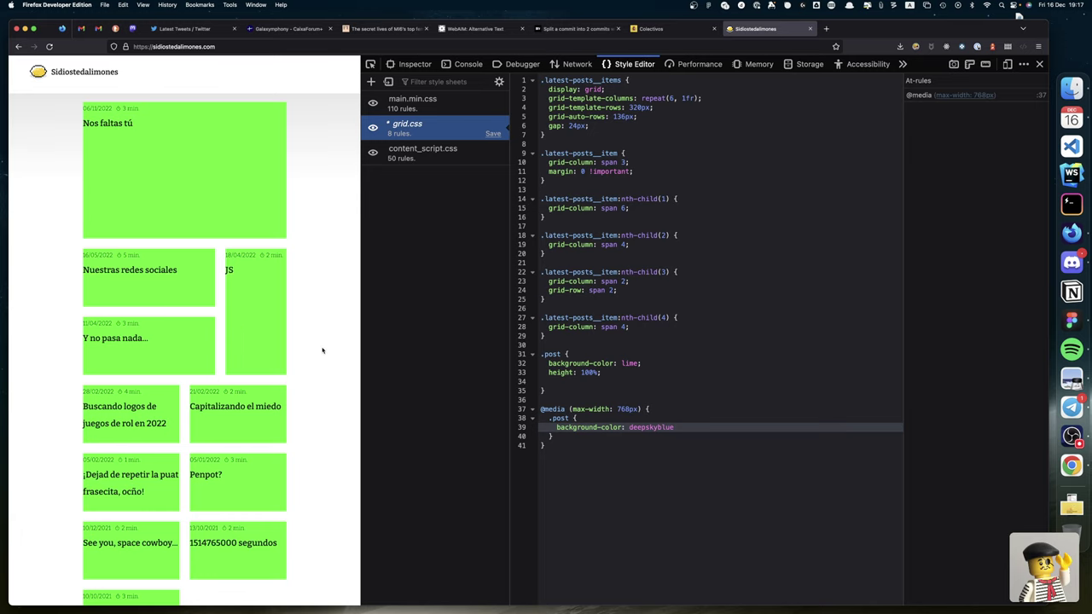
drag(361, 353, 325, 345)
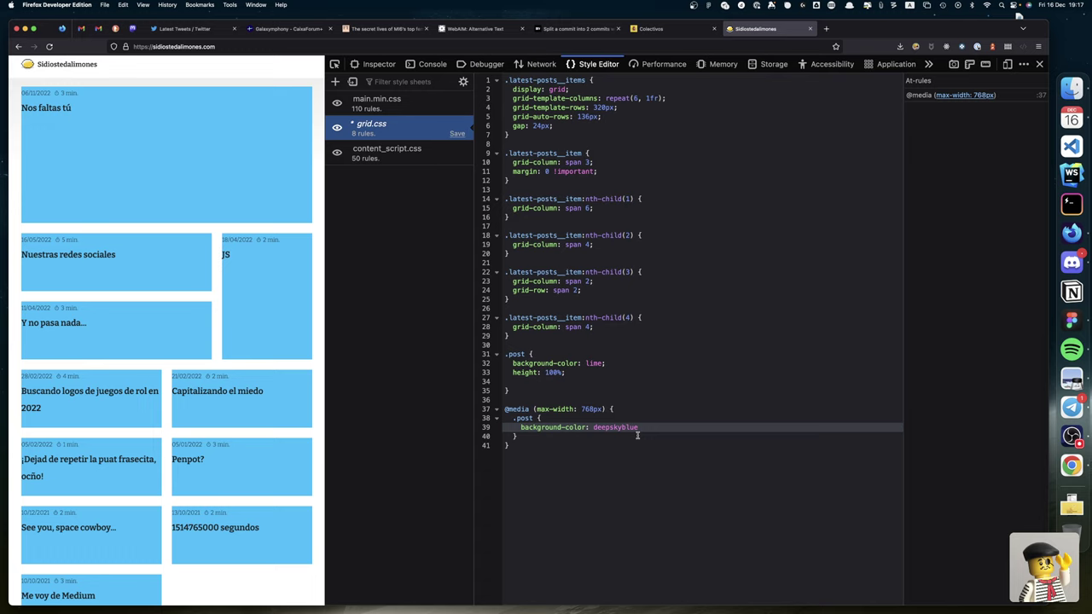
Step: Copy the whole .latest-posts__items rule into the 768px media query, below its .post rule
click(520, 134)
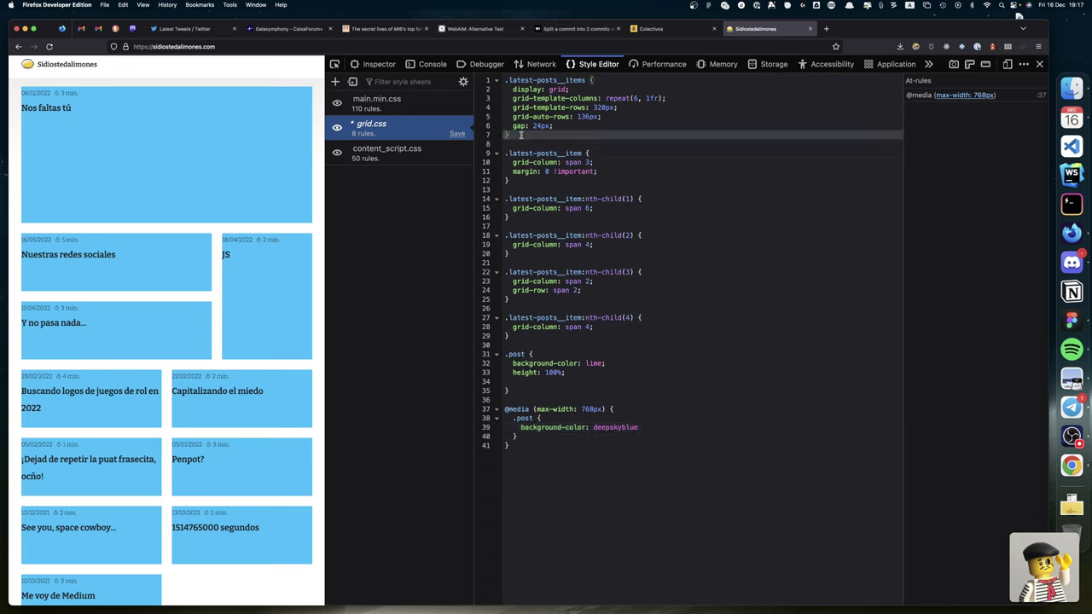
key(shift+Up)
key(shift+Up)
key(shift+Up)
key(shift+Up)
key(shift+Up)
key(shift+Up)
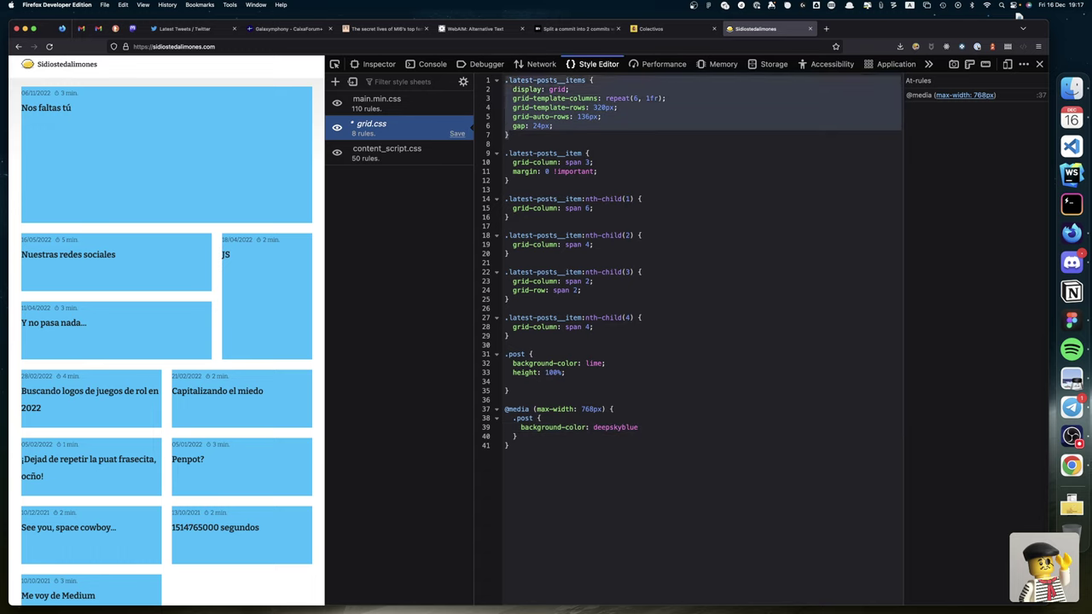
click(548, 442)
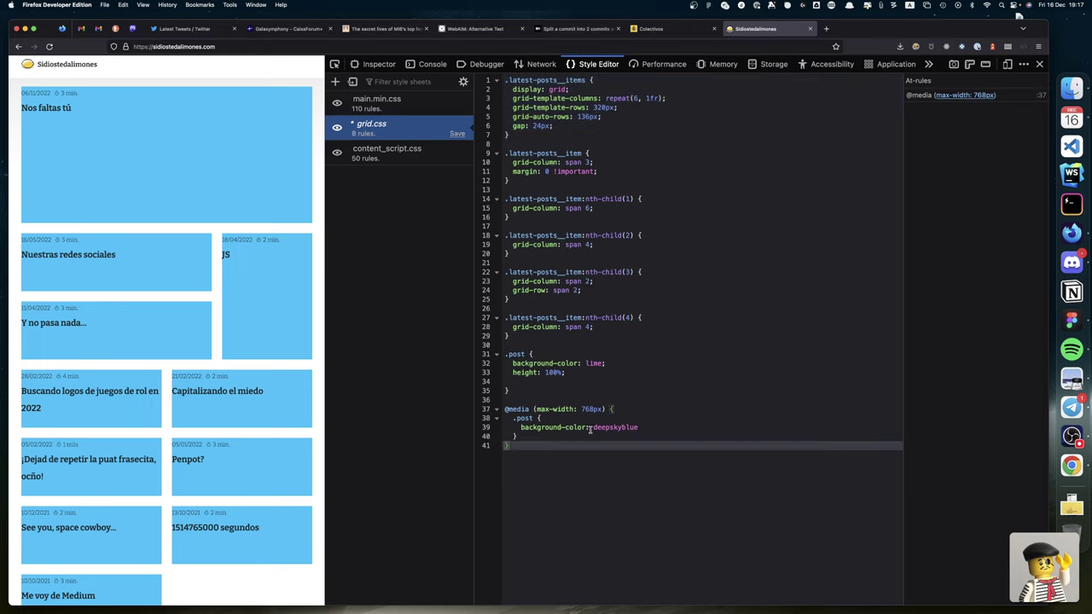
click(590, 432)
key(Return)
key(Return)
key(super+v)
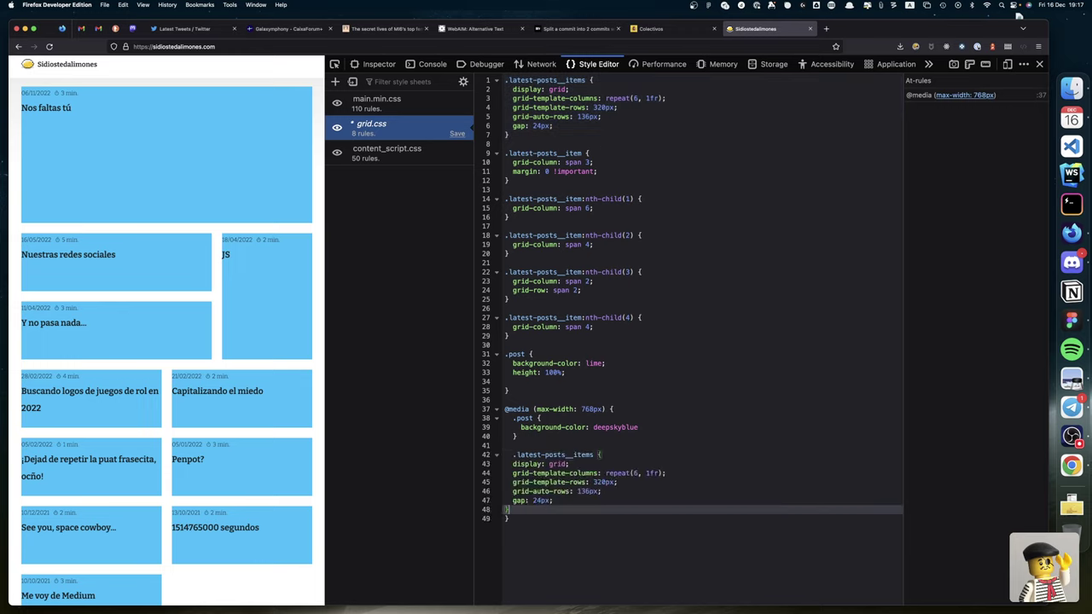
Step: Indent the declarations and closing brace of the copied .latest-posts__items rule to match the media query's nesting
key(Home)
key(Tab)
key(Up)
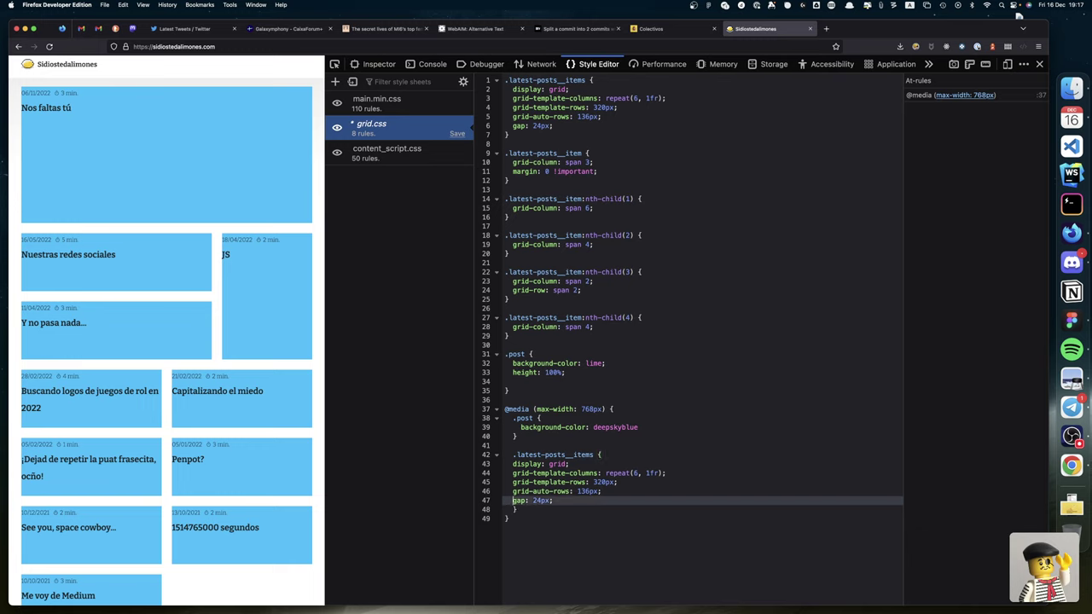
key(shift+Up)
key(shift+Up)
key(shift+Up)
key(shift+Up)
key(Tab)
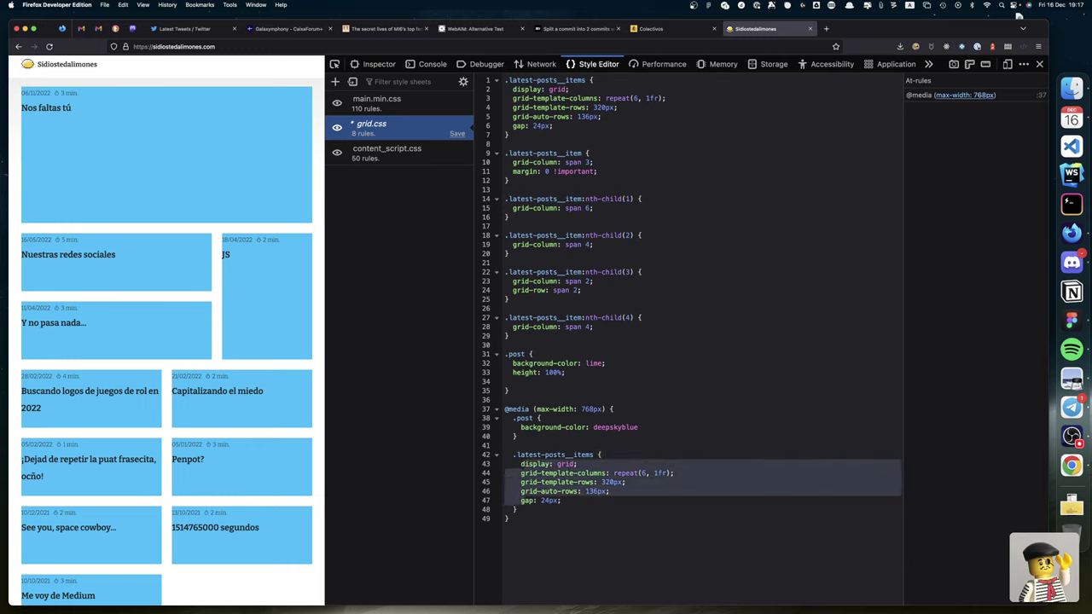
Step: Delete the display: grid declaration from the .latest-posts__items rule inside the media query
key(Left)
key(Up)
key(Down)
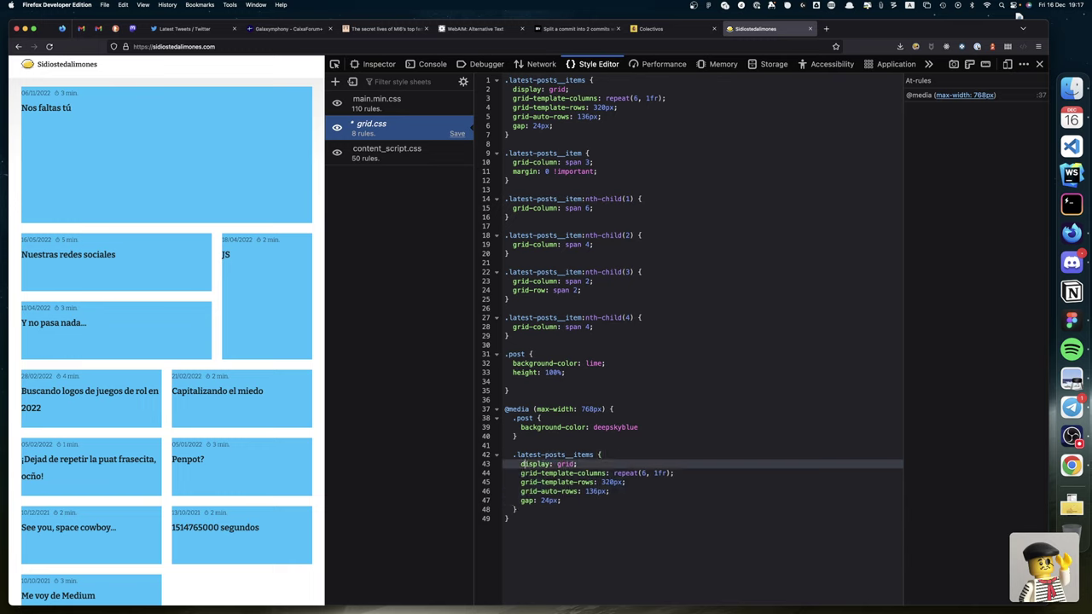
key(shift+End)
key(BackSpace)
Step: Set grid-template-columns to repeat(4, 1fr) in the media query's .latest-posts__items rule
key(Down)
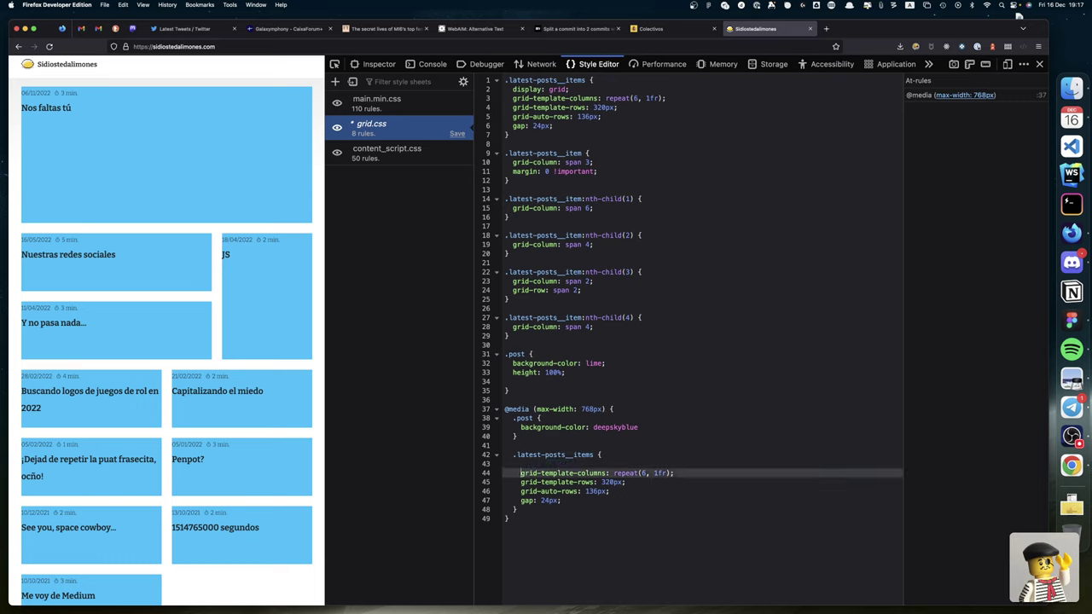
key(alt+Right)
key(alt+Right)
key(alt+Right)
key(alt+Right)
key(Right)
key(Right)
key(Right)
key(Right)
key(BackSpace)
text(4)
Step: Check the tablet post sizes in the Penpot design, and set grid-template-rows to 200px in the media query's .latest-posts__items rule
key(Down)
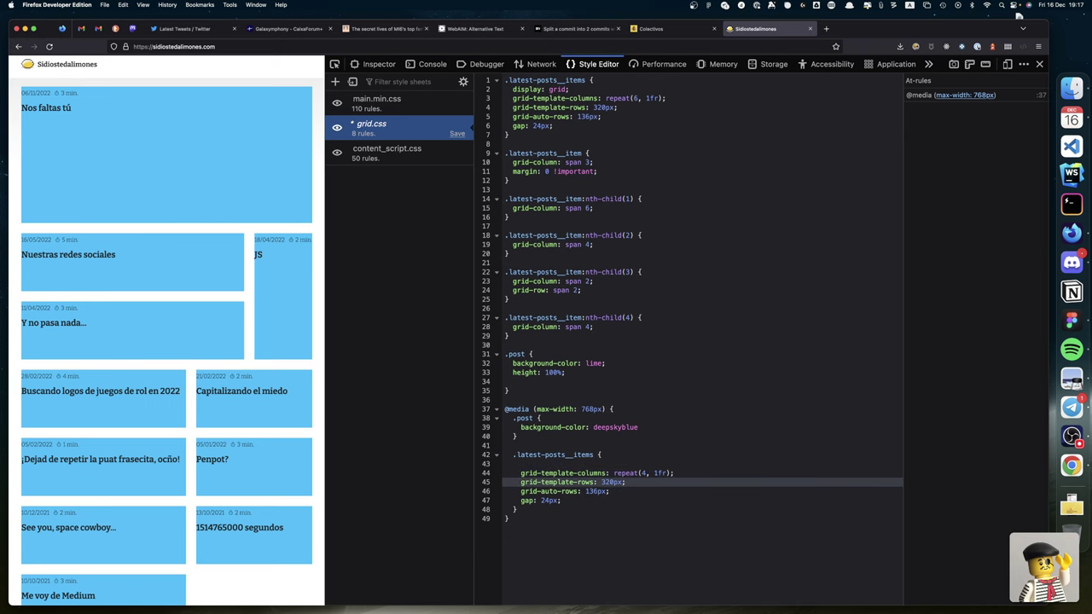
key(ctrl+Right)
key(ctrl+Right)
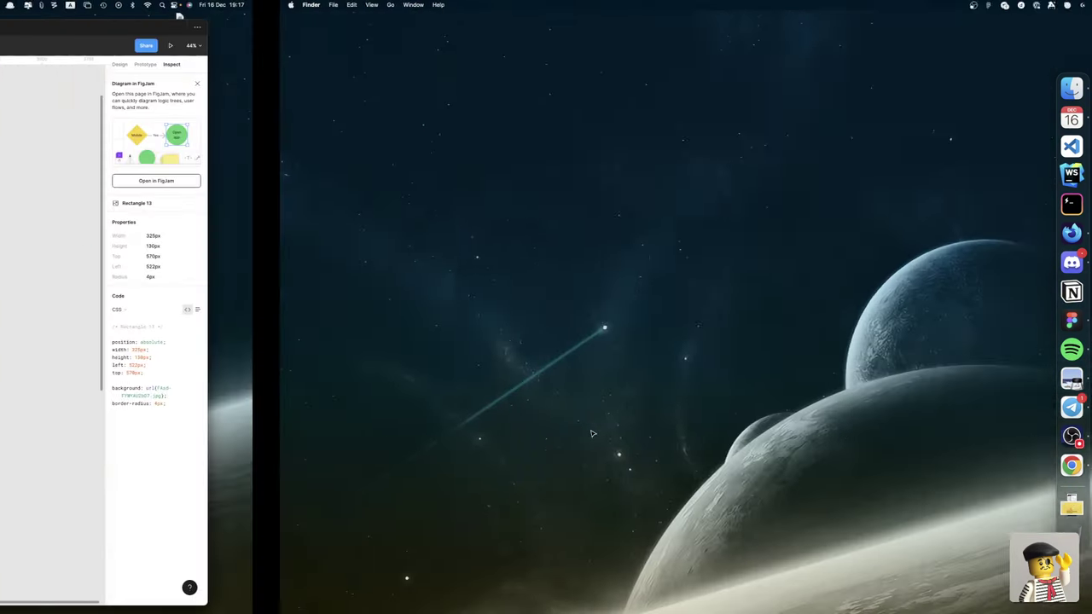
key(ctrl+Right)
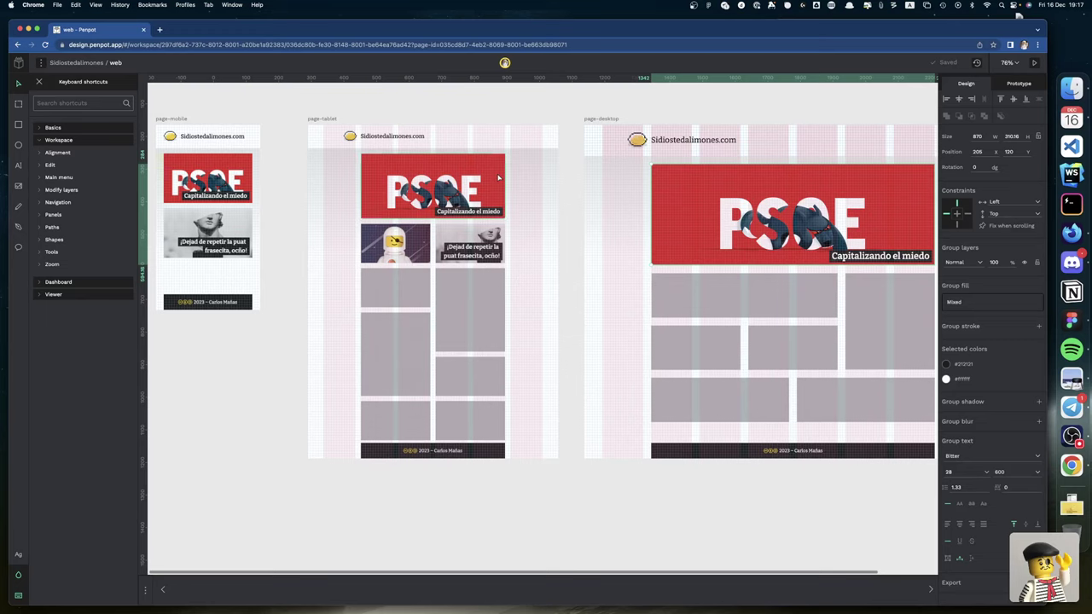
click(499, 178)
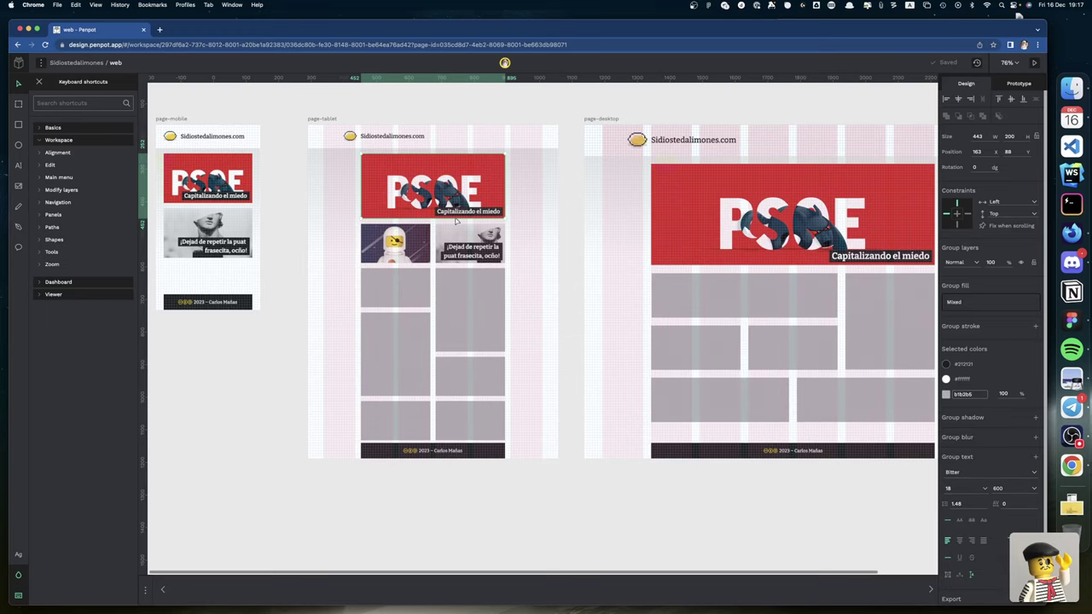
click(419, 235)
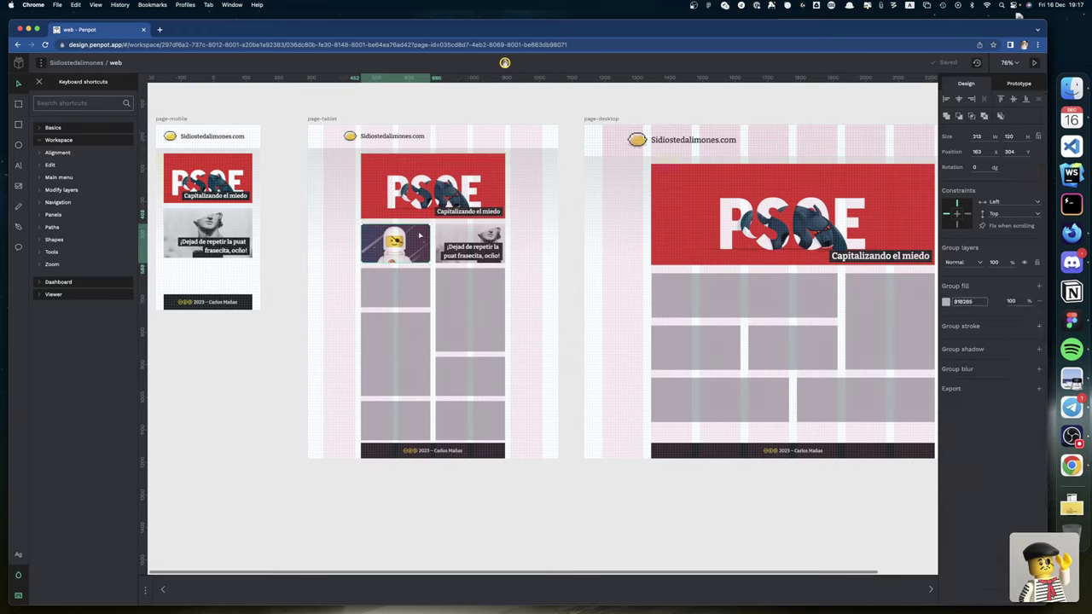
key(ctrl+Right)
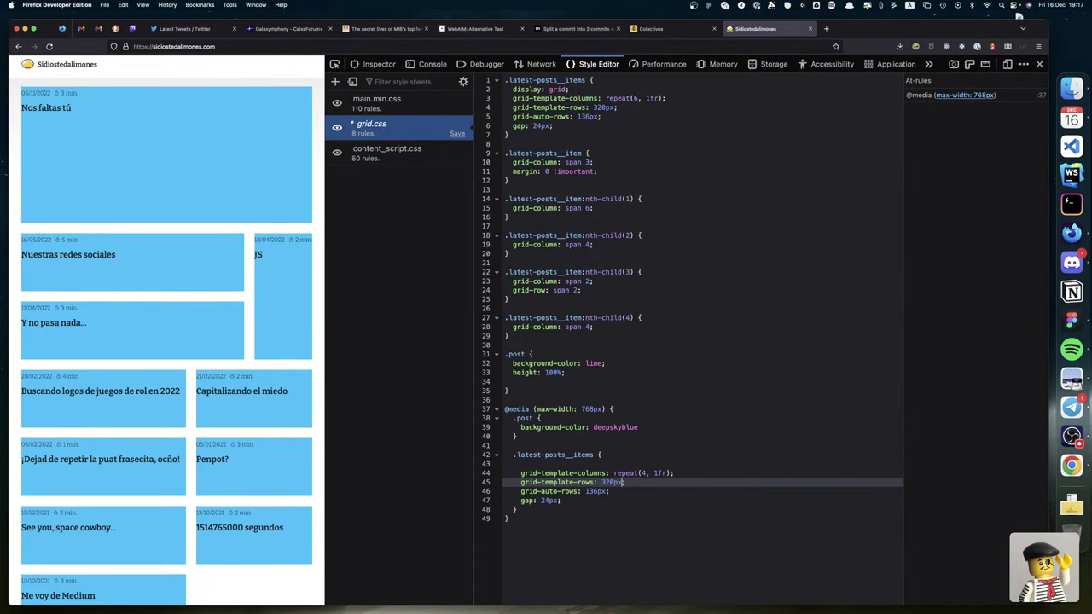
key(BackSpace)
key(BackSpace)
key(BackSpace)
text(200)
Step: Set grid-auto-rows to 120px and gap to 16px in the media query's .latest-posts__items rule
key(Down)
key(BackSpace)
key(BackSpace)
key(BackSpace)
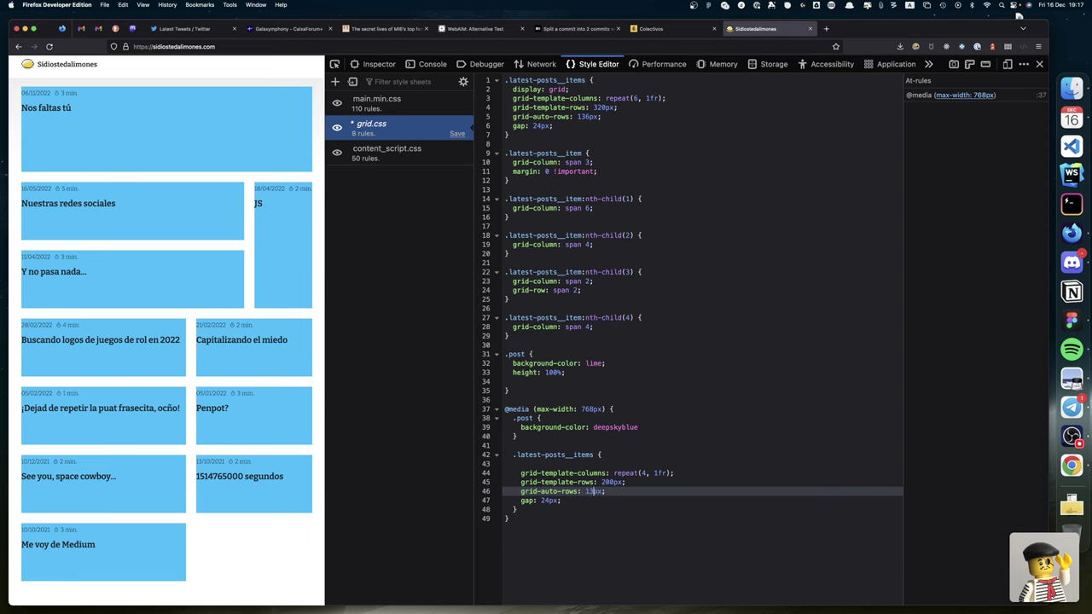
text(120)
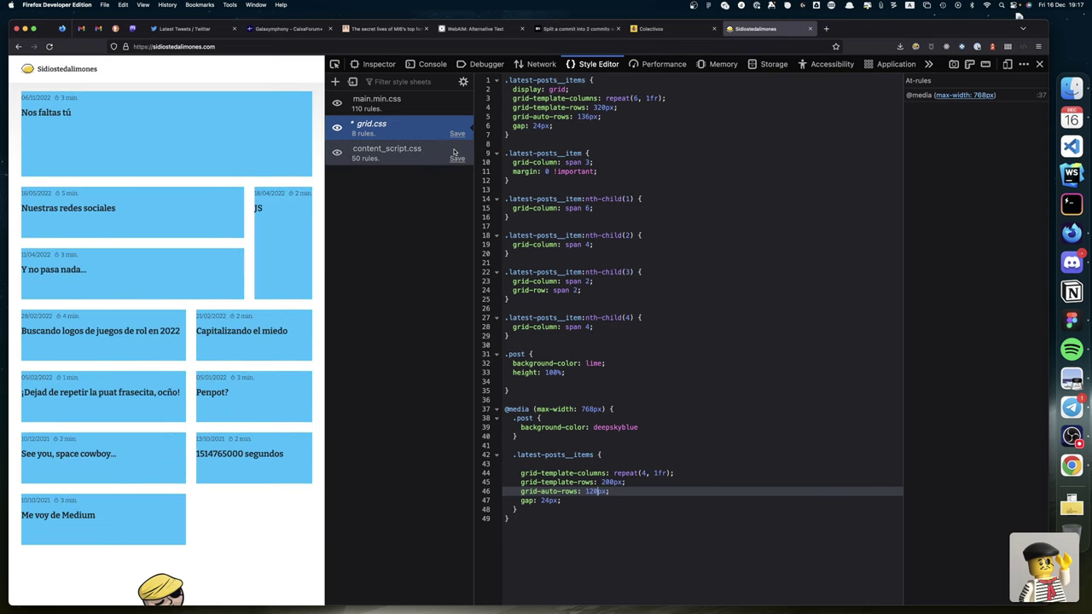
click(561, 500)
key(BackSpace)
key(BackSpace)
text(1)
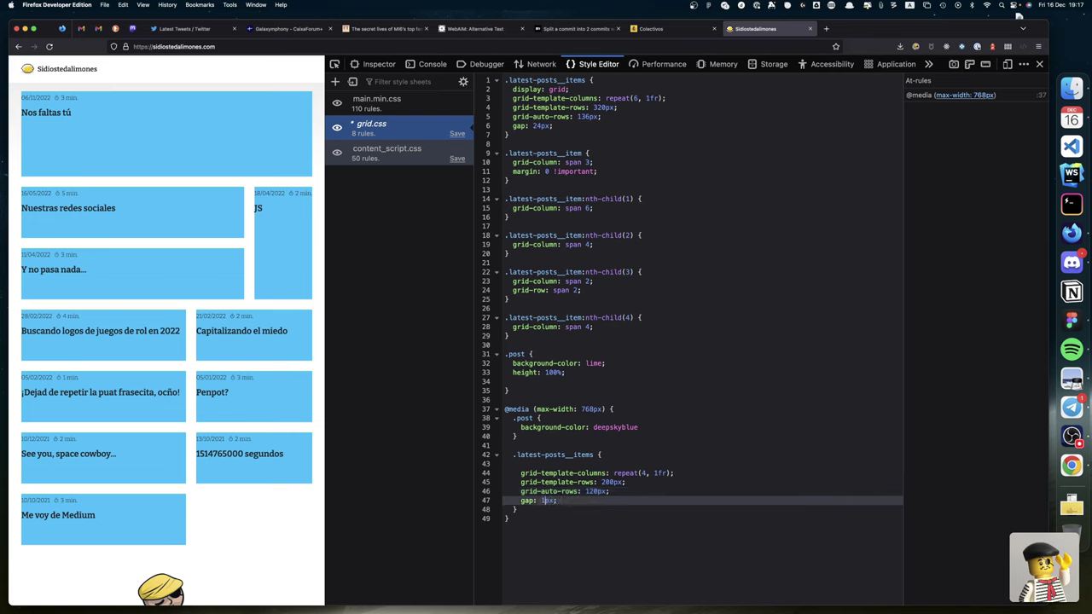
text(6)
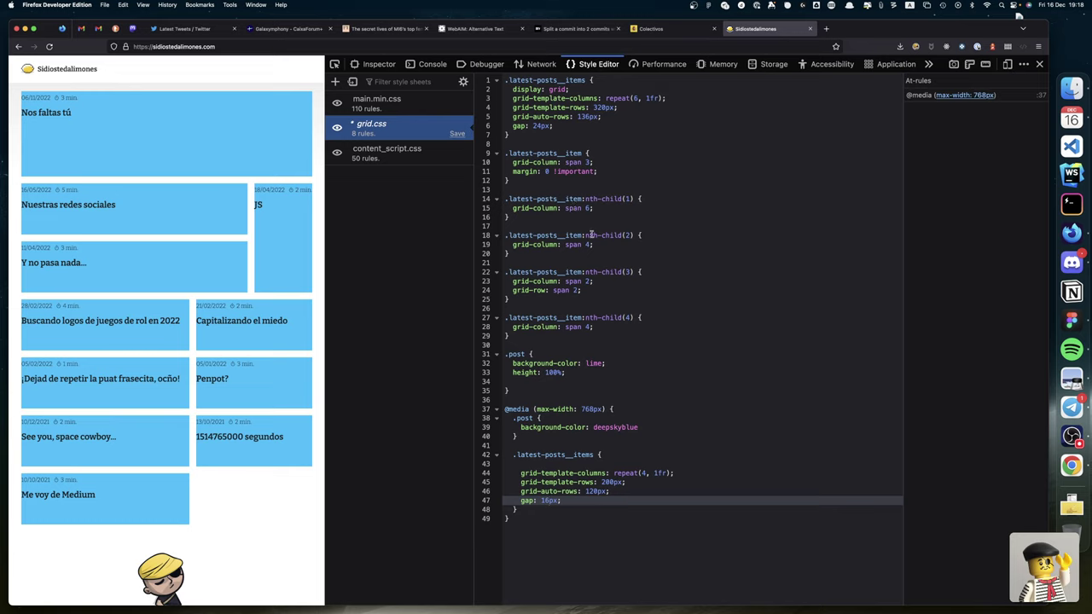
Step: Copy the .latest-posts__item:nth-child(2) rule with grid-column: span 4 to the end of the media query and indent it
click(533, 253)
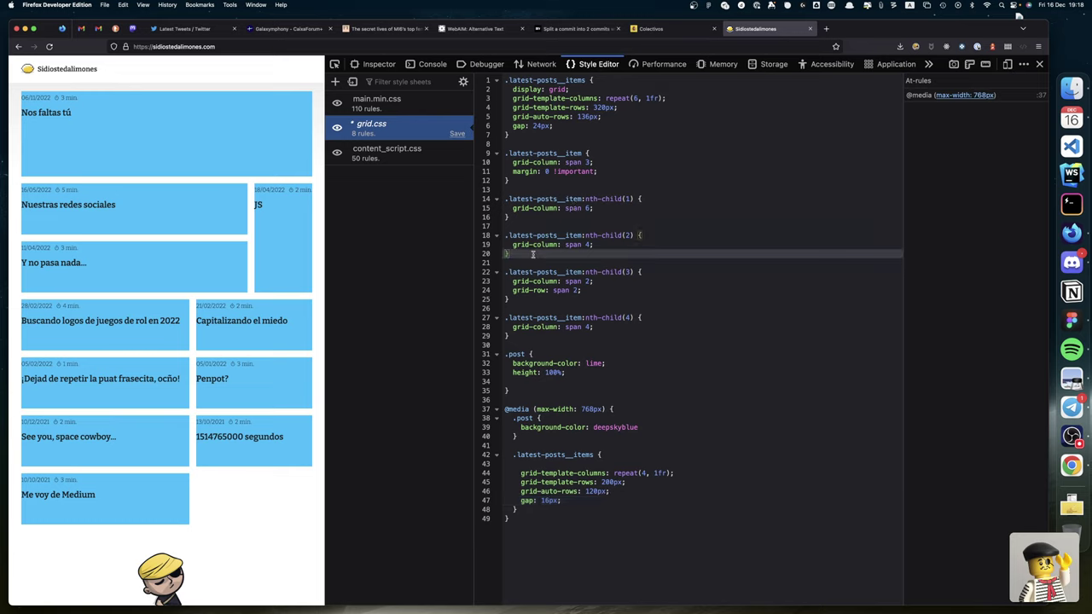
key(shift+Up)
key(shift+Up)
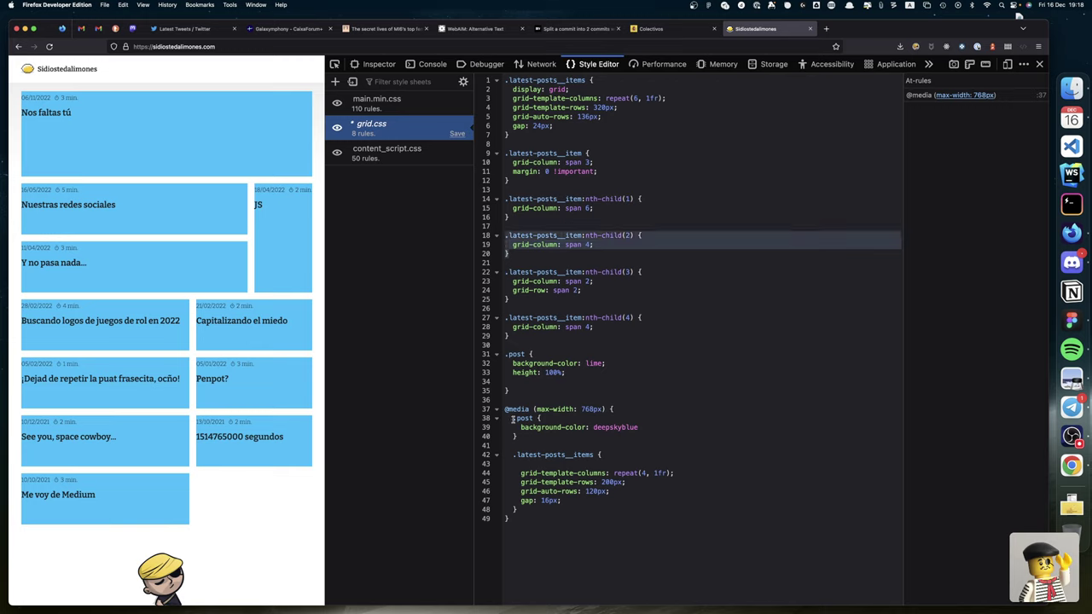
click(528, 510)
key(Return)
key(Return)
text(.latest-posts__item:nth-child(2) {   grid-column: span 4; })
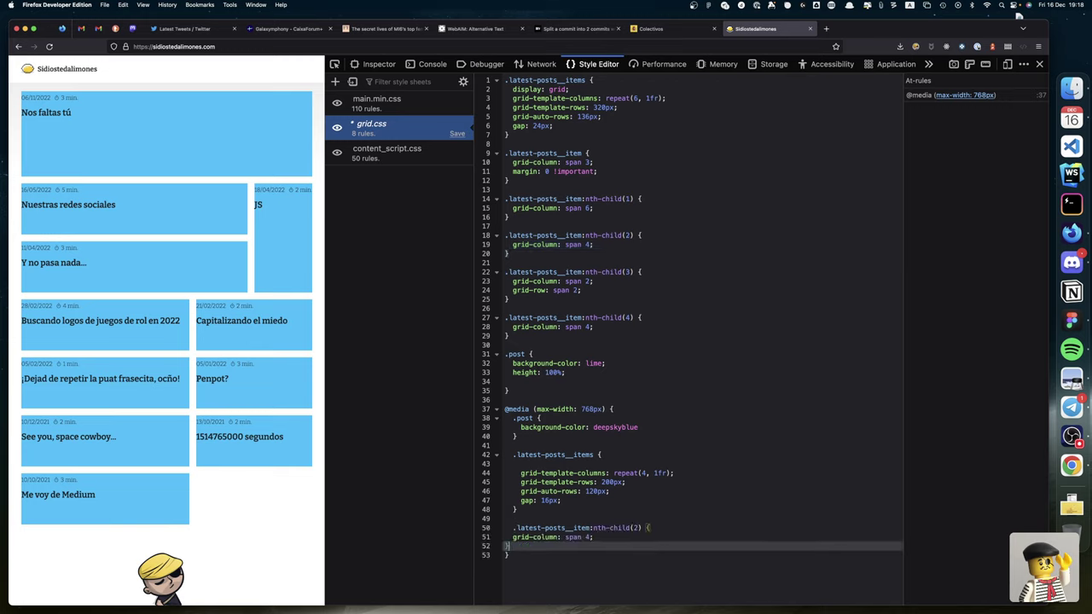
key(Up)
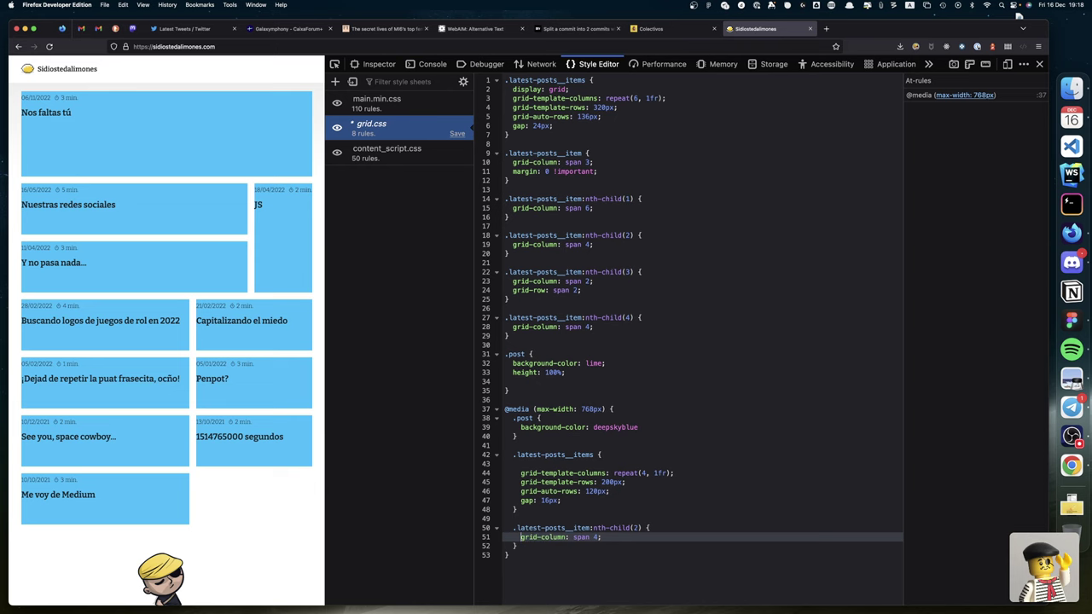
Step: Check the Penpot tablet layout, and copy the .latest-posts__item rule above nth-child(2) in the media query, removing the blank line inside .latest-posts__items
key(super+Tab)
key(super+Tab)
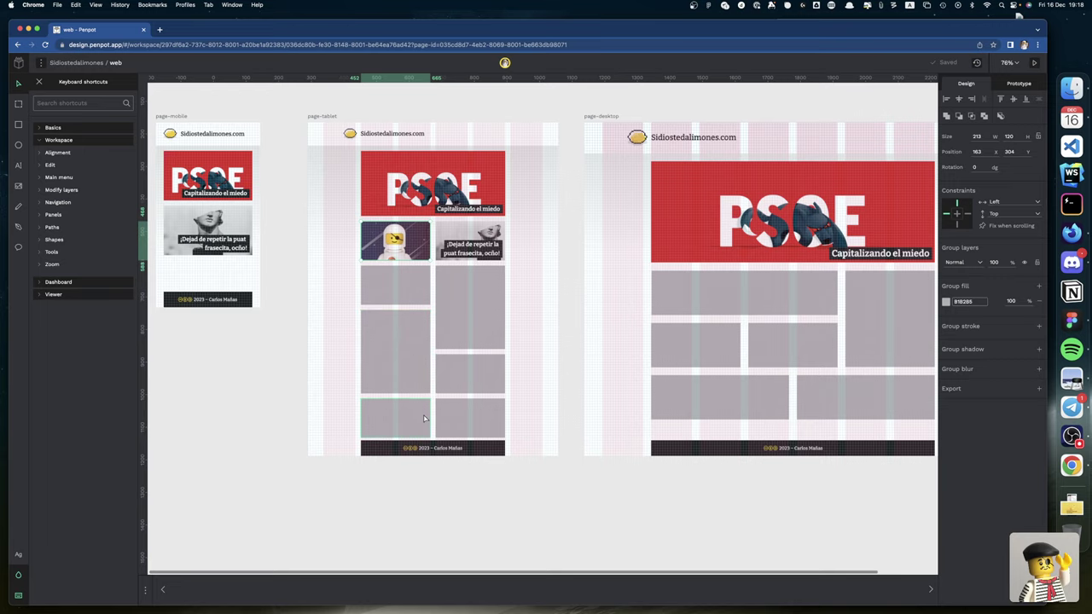
key(super+Tab)
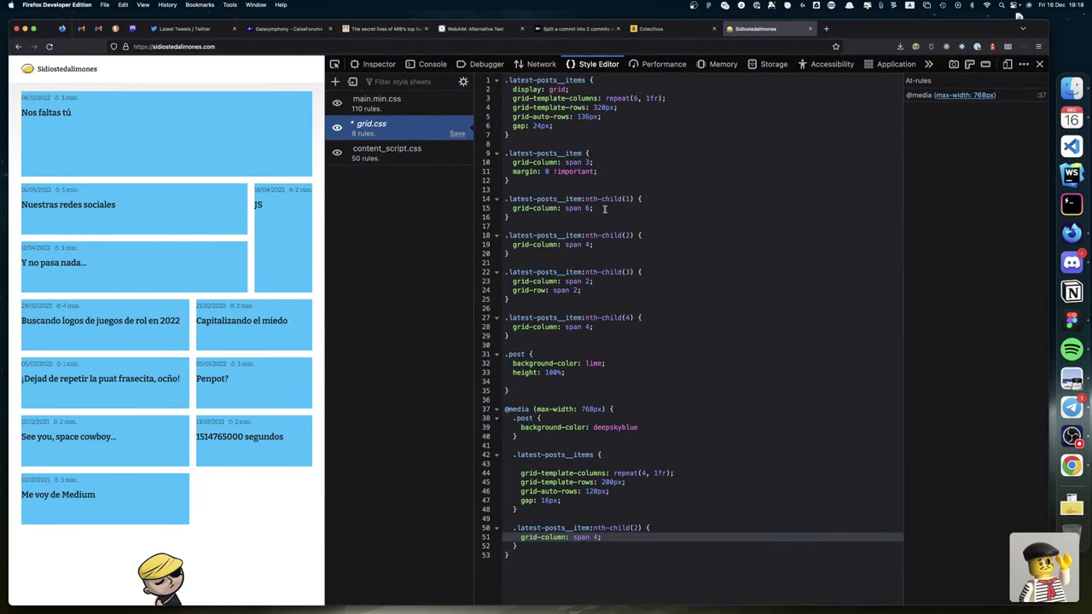
drag(518, 181, 504, 154)
key(super+c)
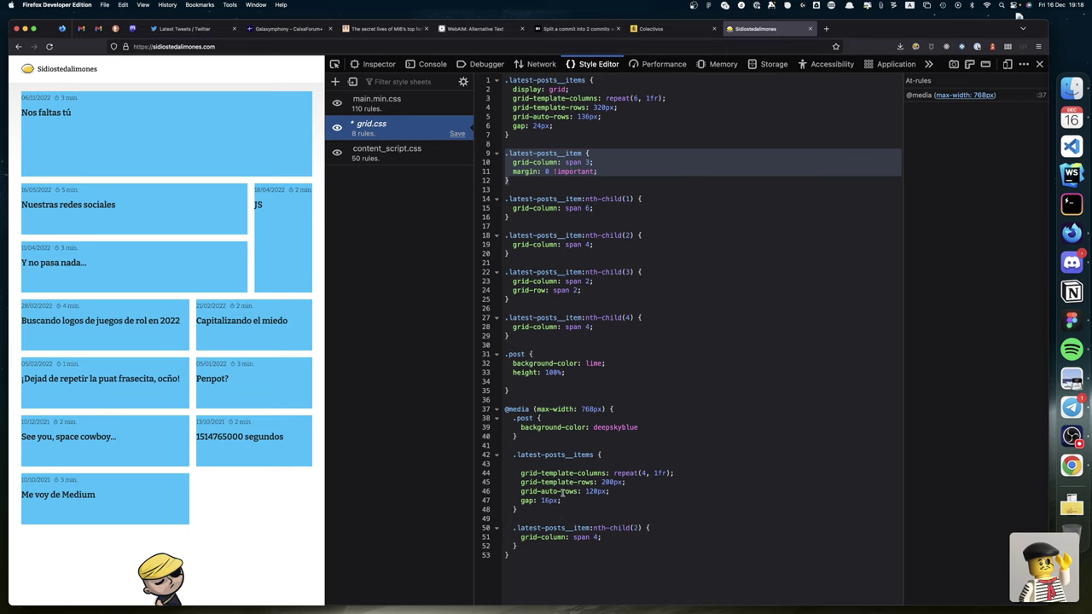
click(570, 465)
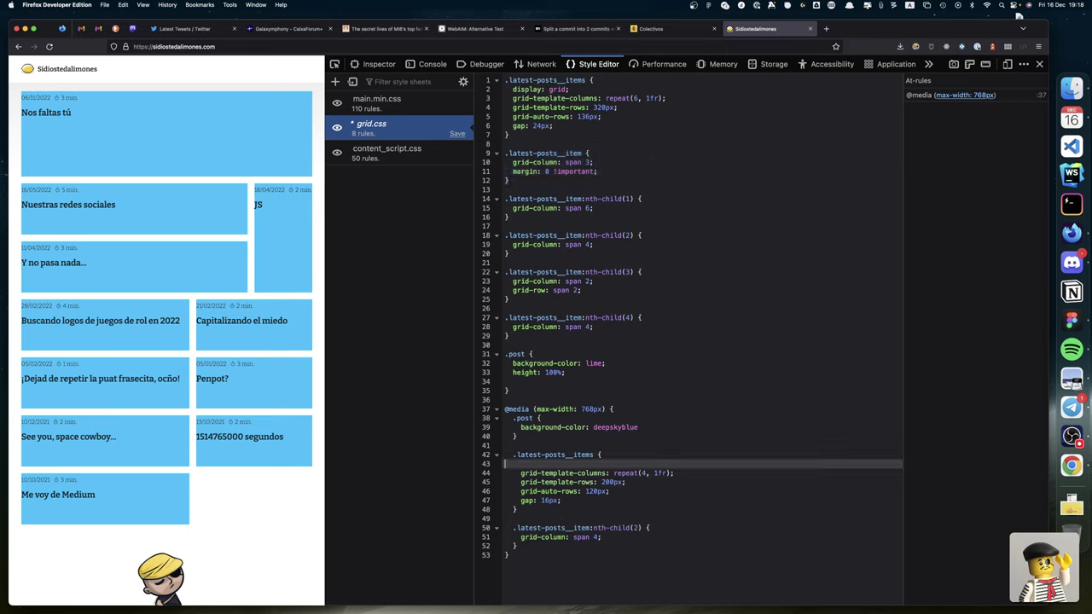
key(BackSpace)
key(Down)
key(Down)
key(super+v)
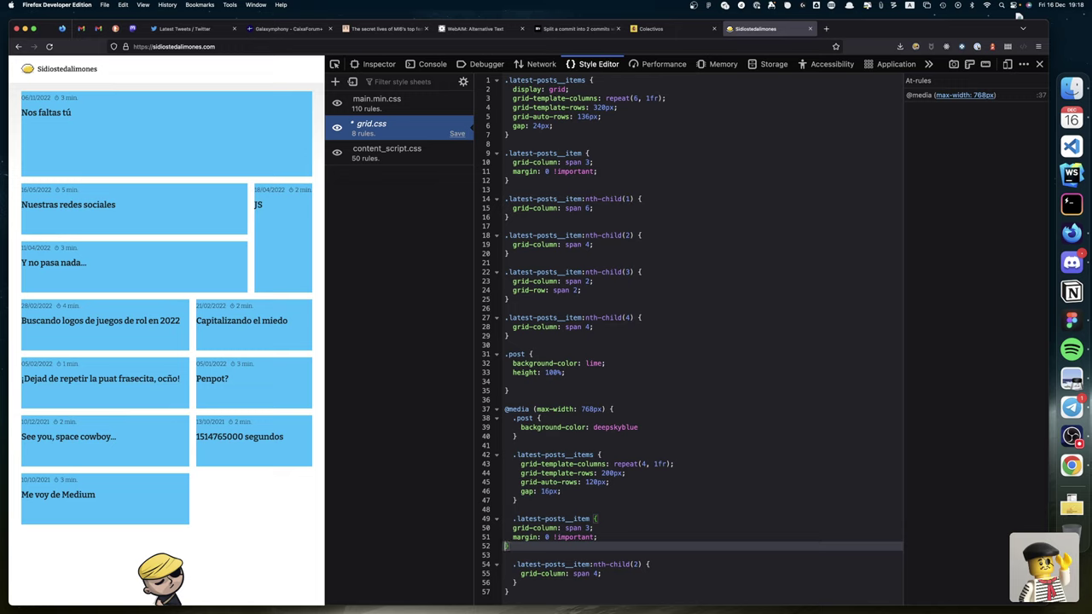
Step: Indent the copied .latest-posts__item rule in the media query and set its grid-column to span 2
key(Tab)
key(Up)
key(Tab)
key(Up)
key(Tab)
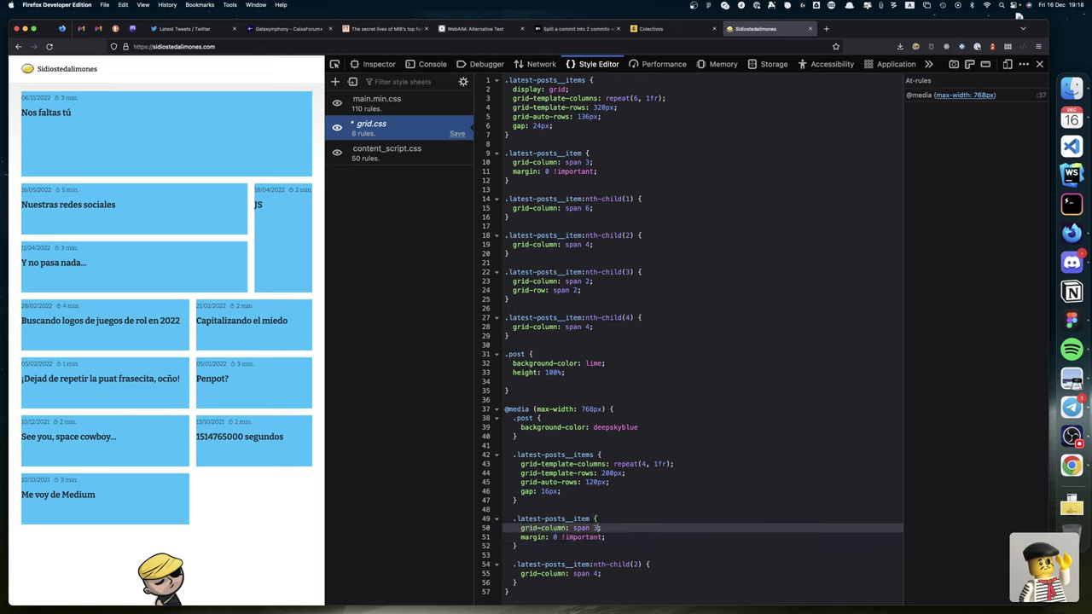
key(Delete)
text(2)
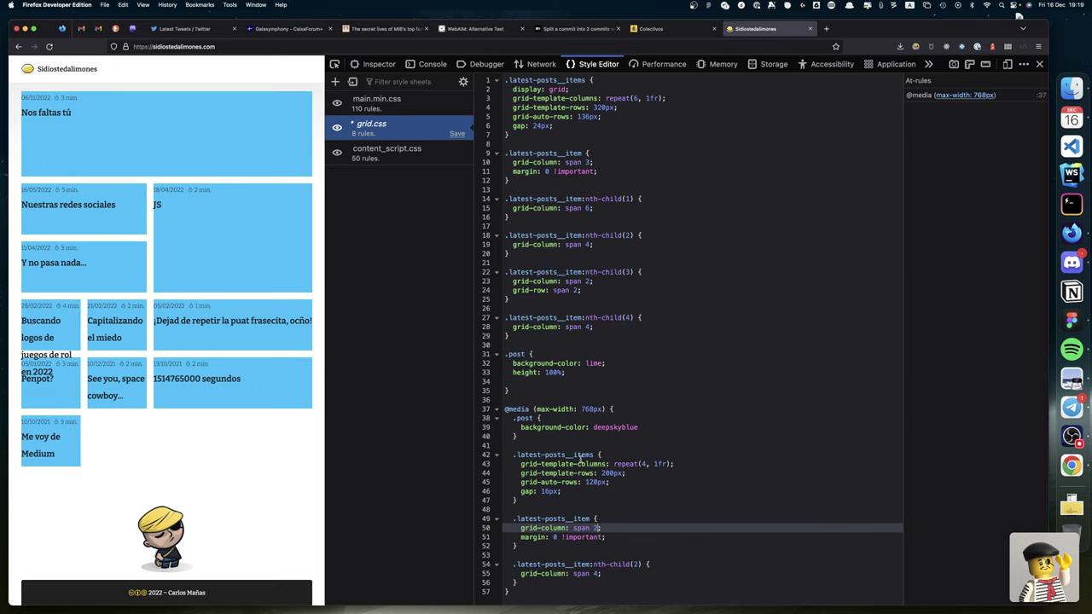
Step: Display the grid overlay of the ul.latest-posts__items element in the Inspector and examine its column lines
click(379, 63)
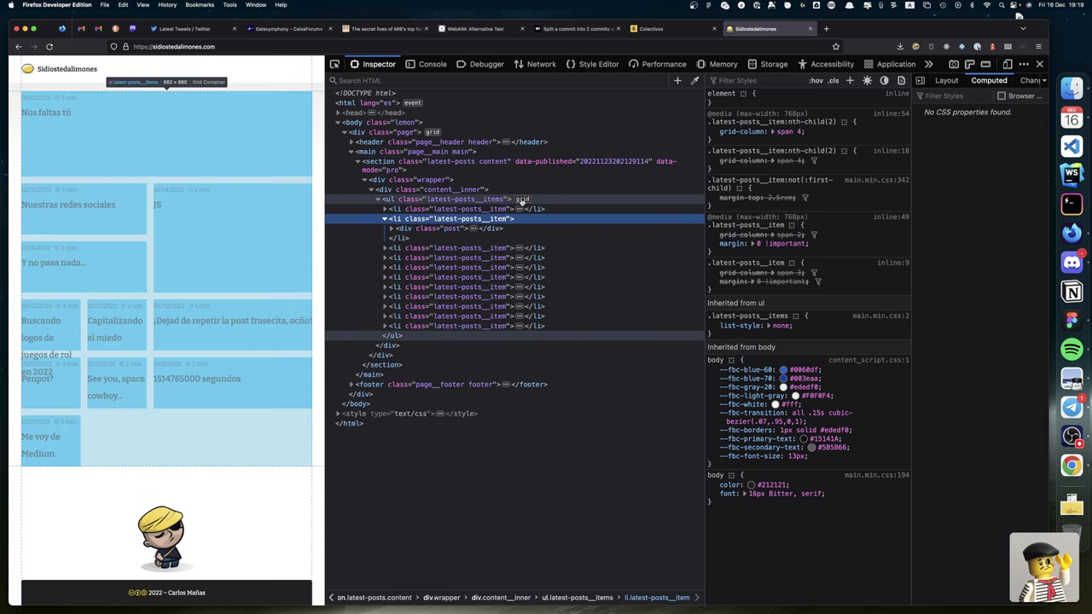
click(519, 201)
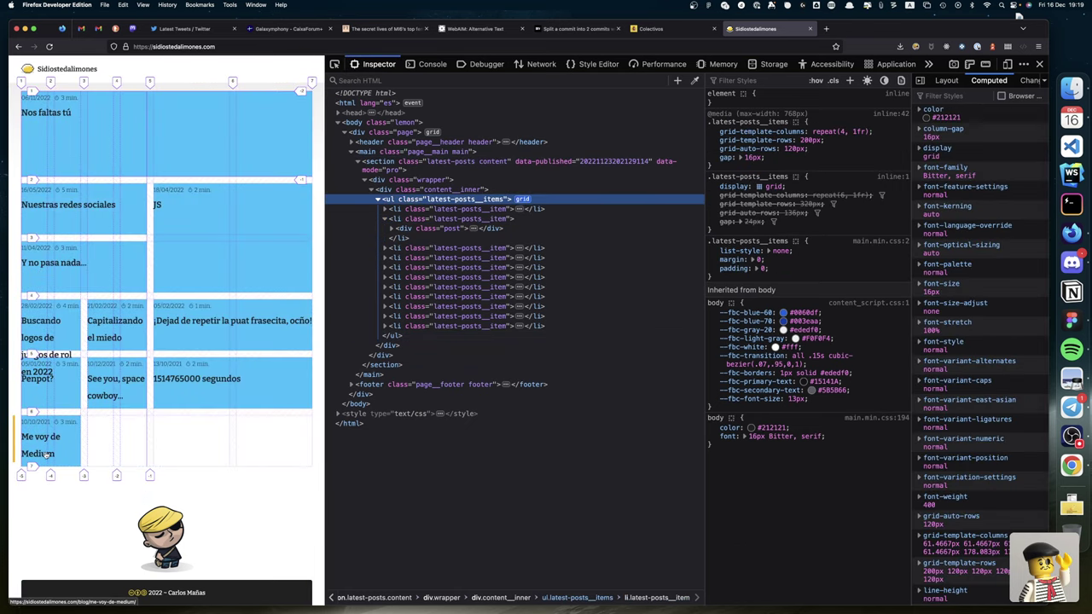
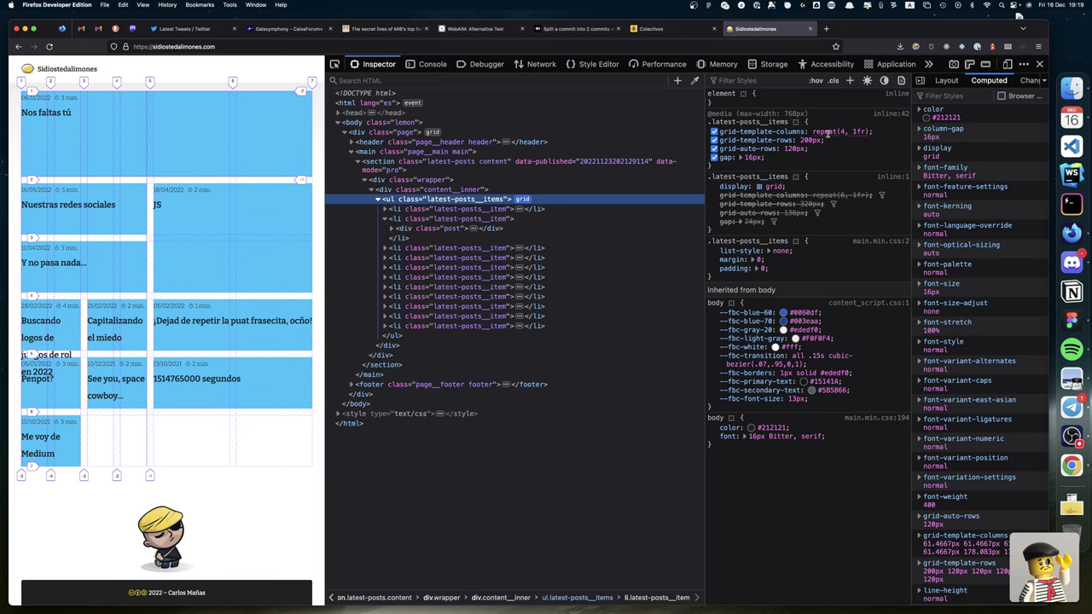
click(522, 199)
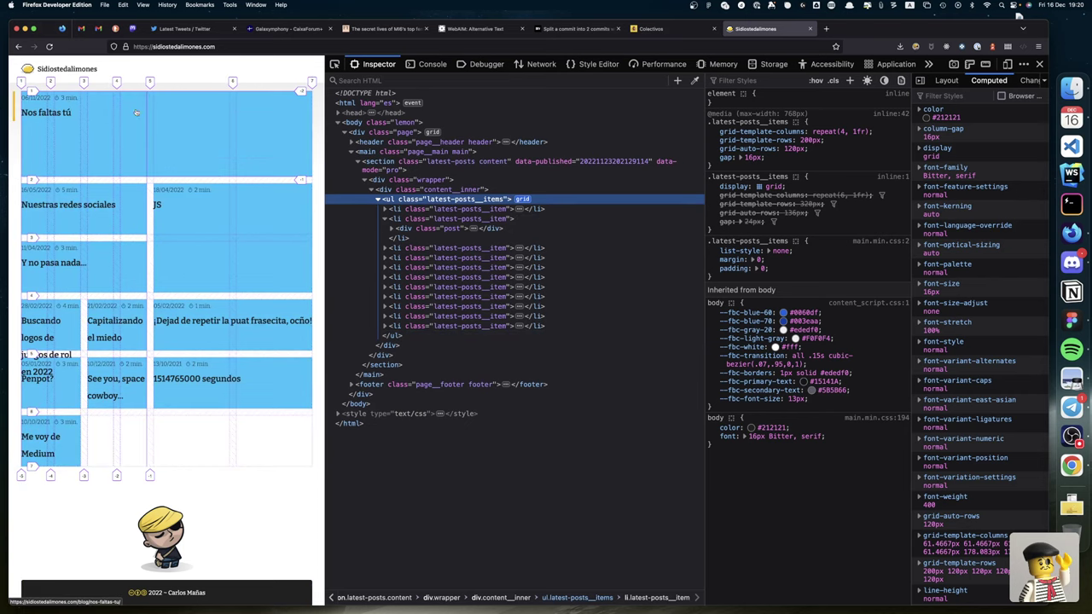
Step: Check the blog layout in the design files, and return to grid.css in Firefox Developer Edition
key(ctrl+Right)
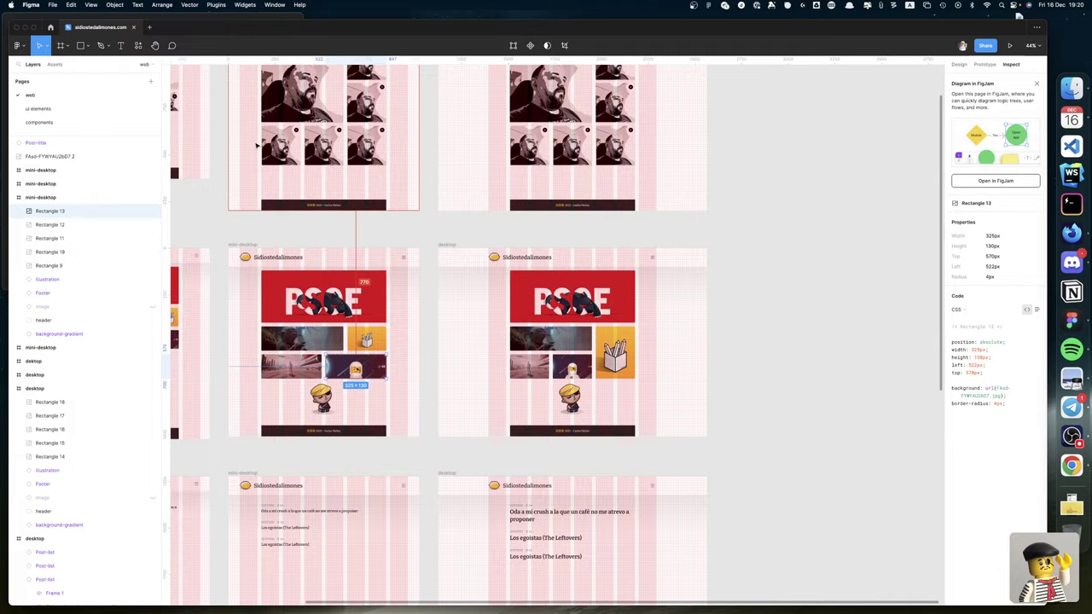
key(ctrl+Right)
key(ctrl+Left)
key(ctrl+Left)
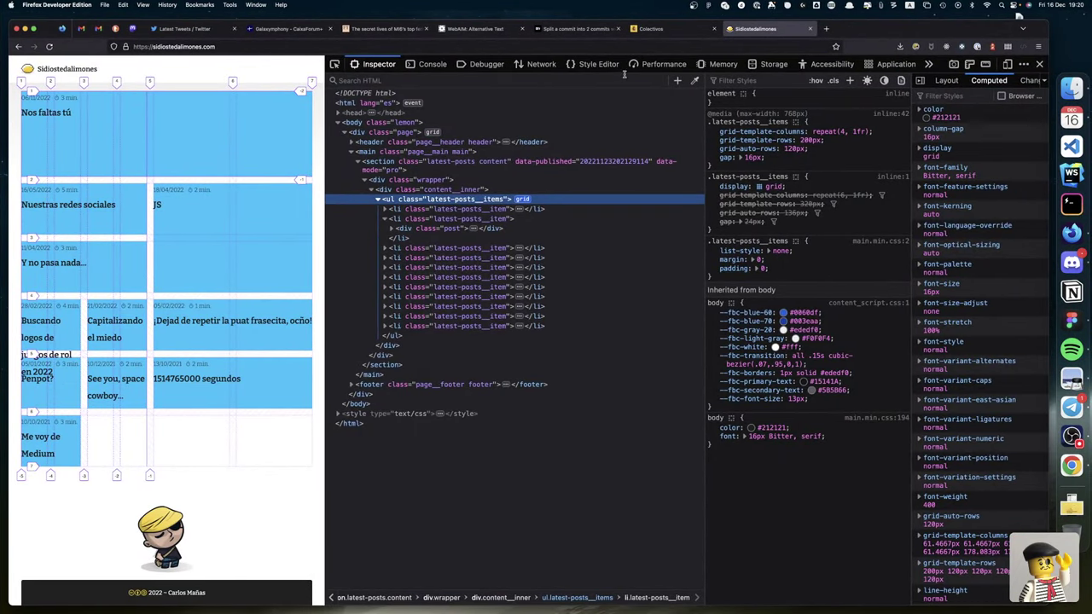
click(596, 66)
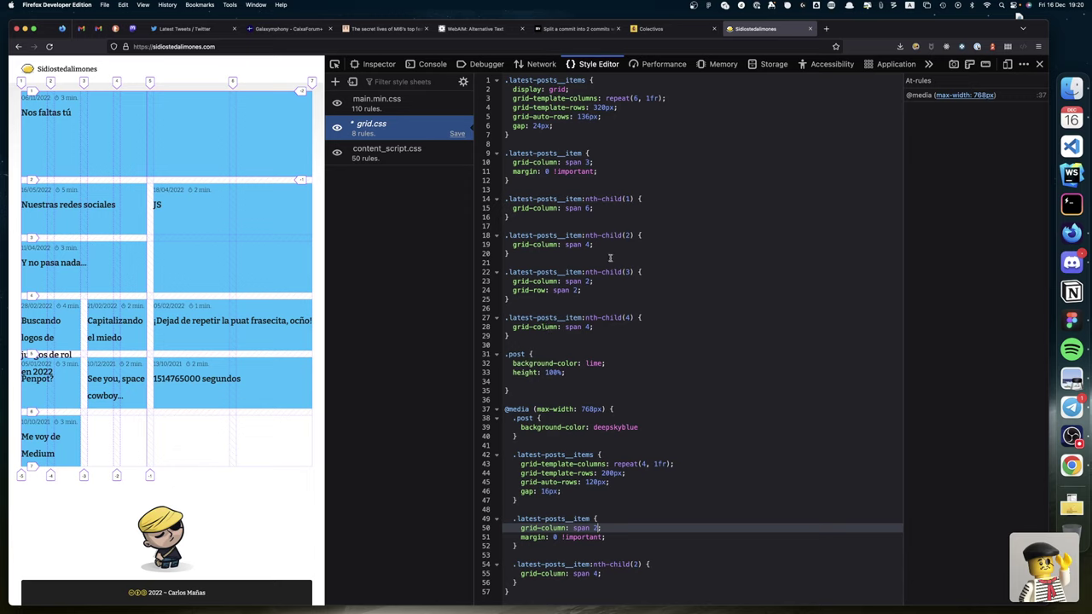
Step: Copy the .latest-posts__item:nth-child(1) rule above nth-child(2) in the media query, indent it, and set its grid-column to span 4
click(517, 217)
key(Up)
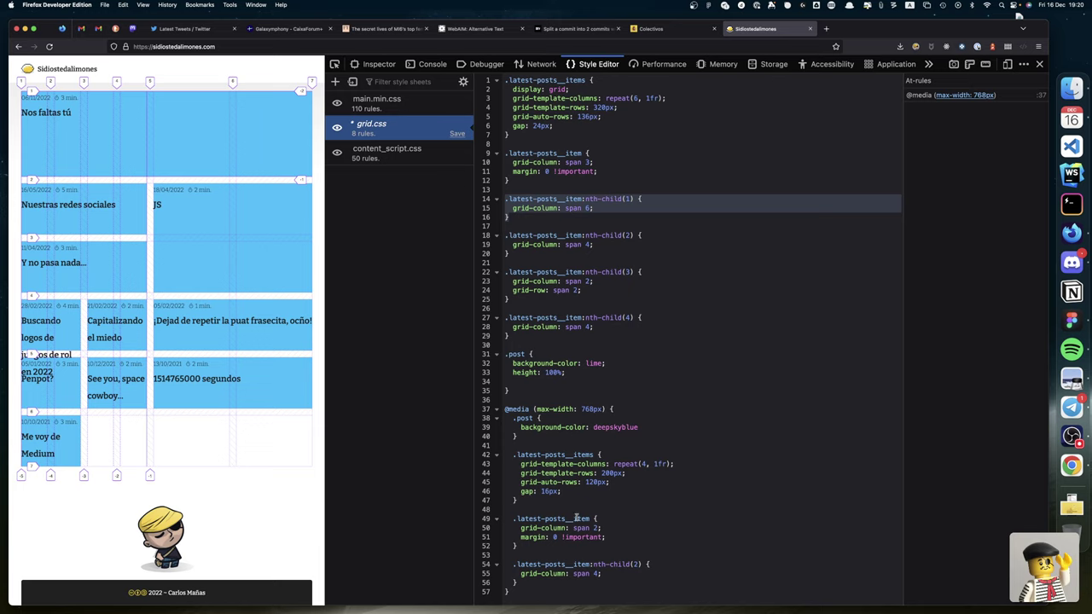
click(516, 546)
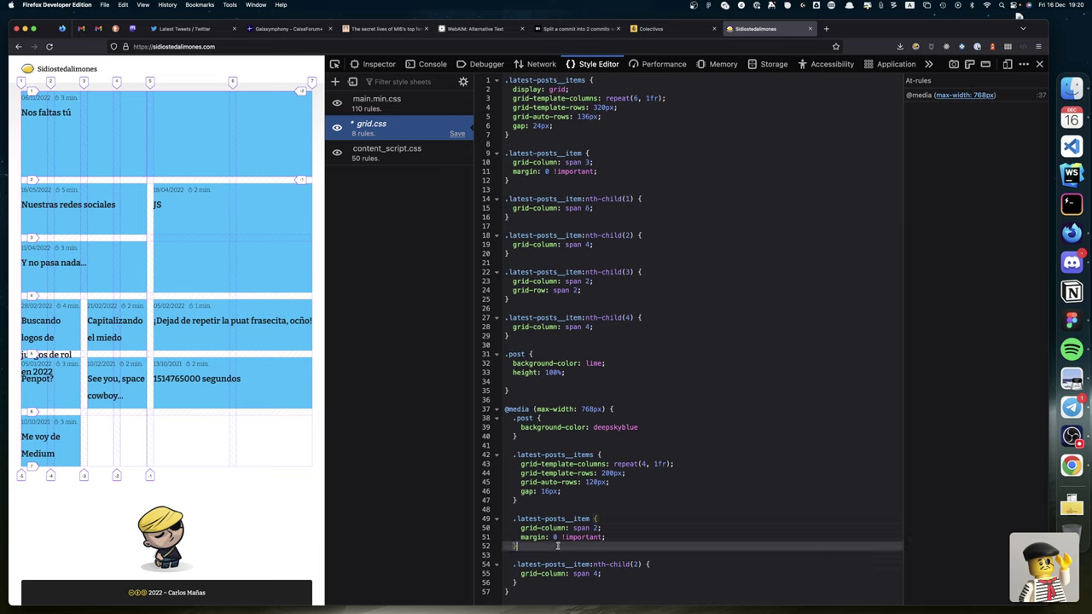
key(Return)
key(Return)
text(.latest-posts__item:nth-child(1) {   grid-column: span 6; })
key(shift+Up)
key(Tab)
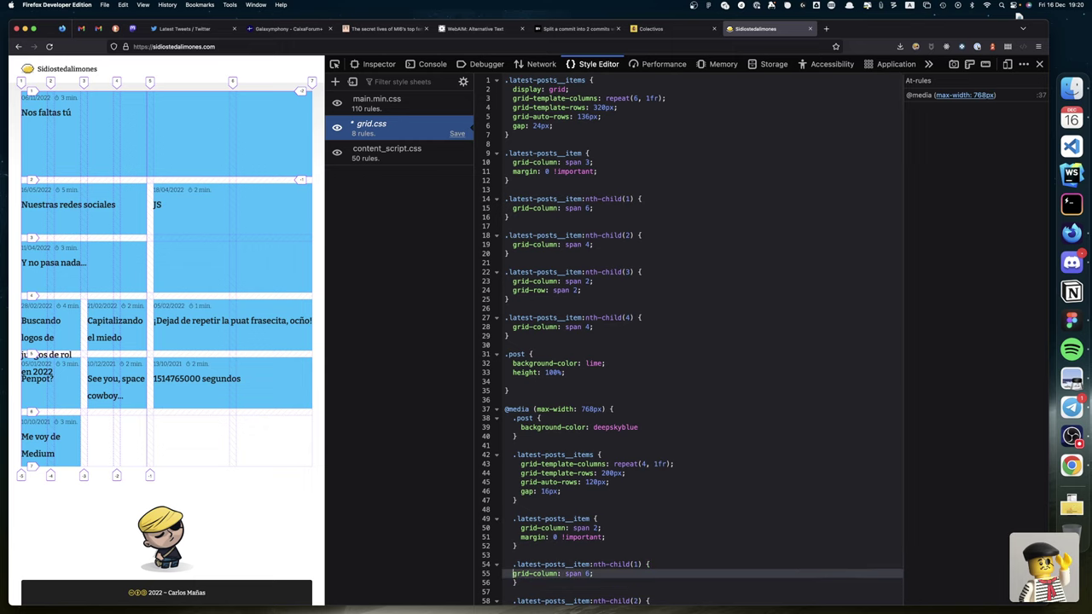
key(Left)
text(4)
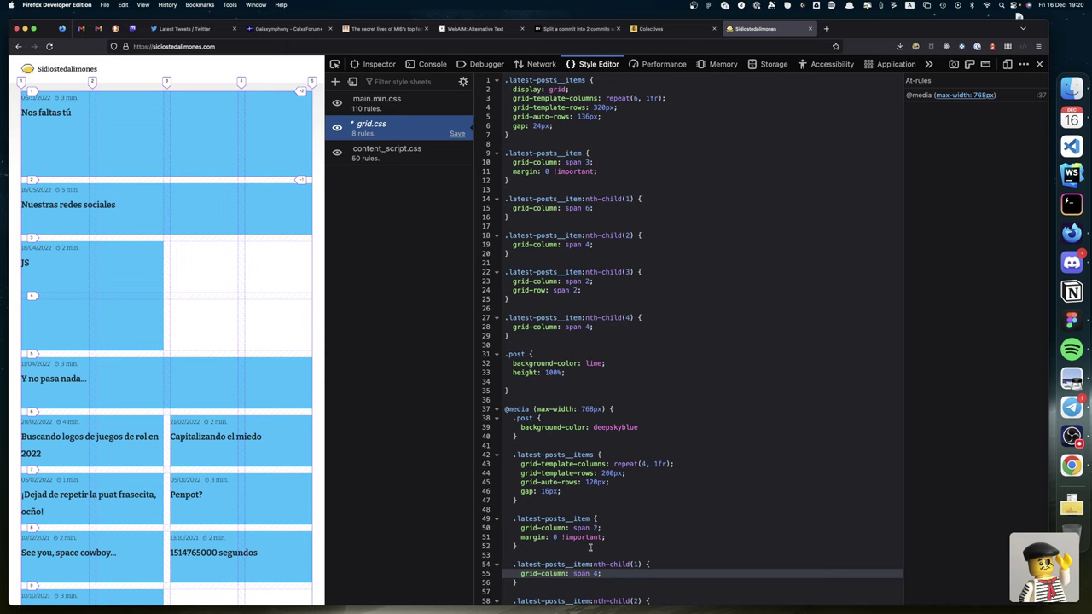
Step: Delete the grid-column declaration from the .latest-posts__item:nth-child(2) rule in the media query
scroll(590, 539, down, 2)
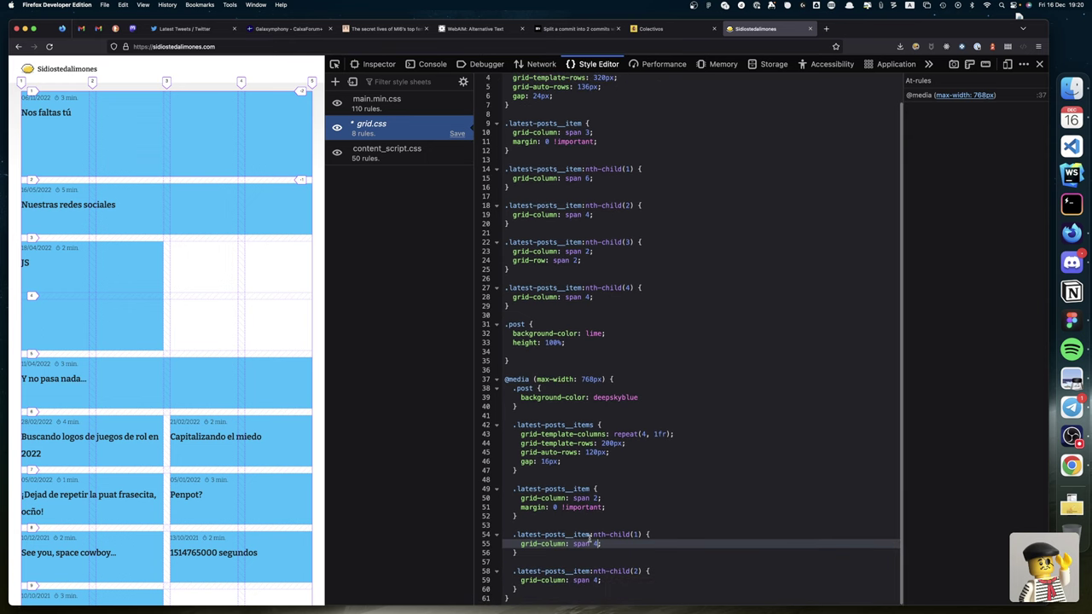
click(608, 581)
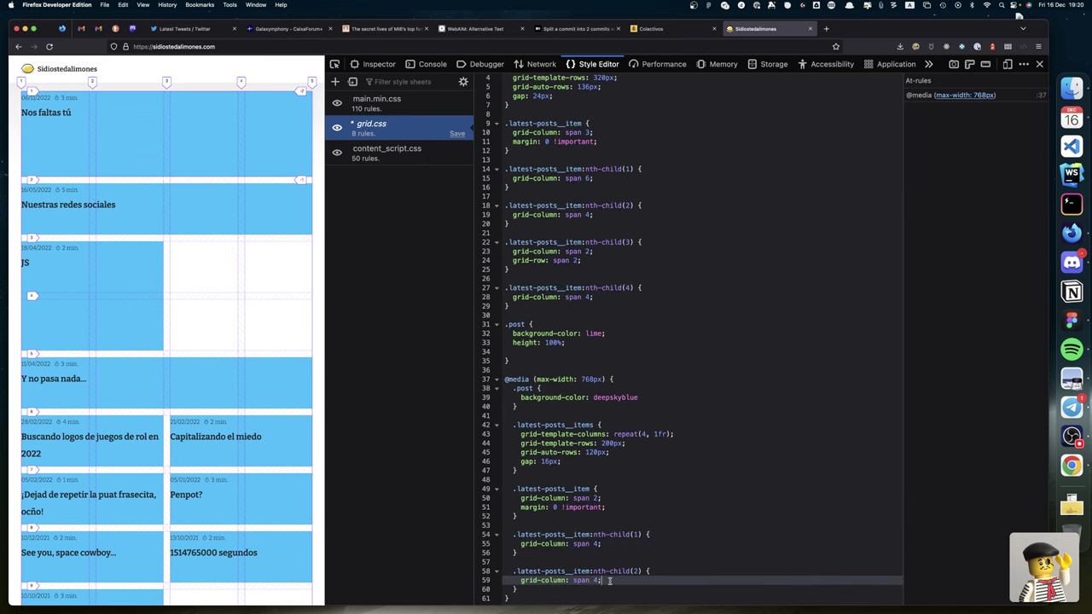
key(super+BackSpace)
key(super+s)
key(Tab)
Step: Copy the grid-column declaration from nth-child(1) into the media query's empty nth-child(2) rule and set it to span 2
click(609, 543)
key(super+shift+Left)
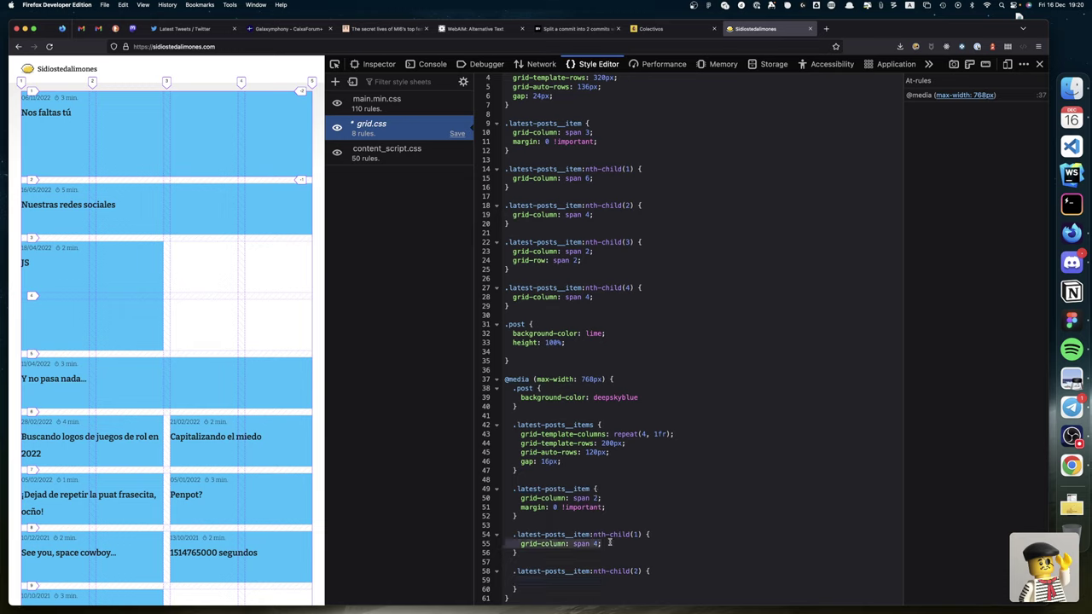
key(Right)
key(alt+shift+Left)
key(alt+shift+Left)
key(alt+shift+Left)
key(alt+shift+Left)
key(alt+shift+Left)
key(alt+shift+Left)
key(super+c)
key(Down)
key(Down)
key(Down)
key(Down)
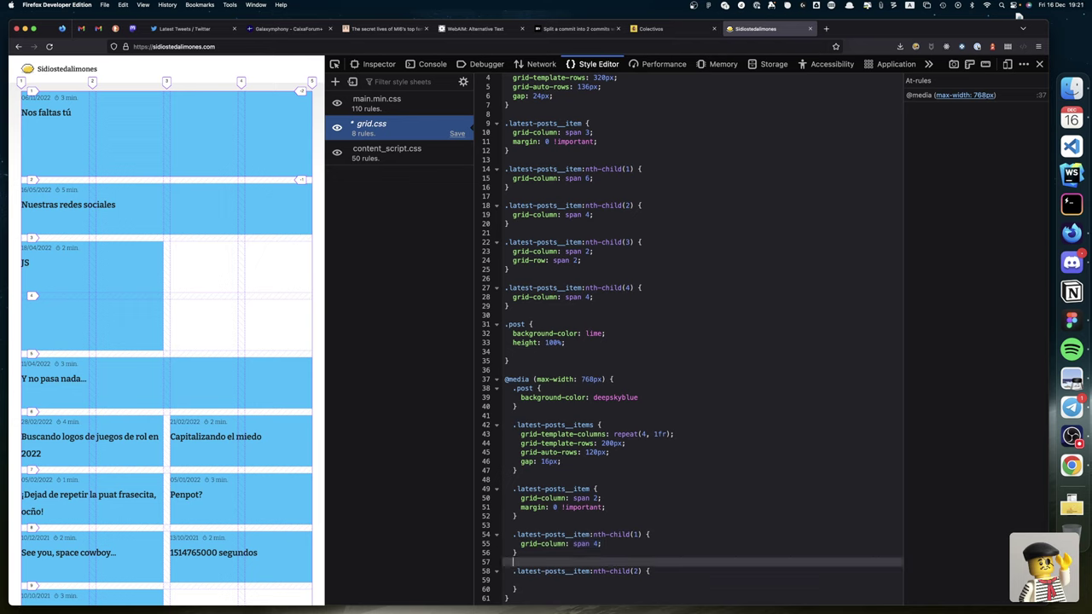
key(super+v)
key(Left)
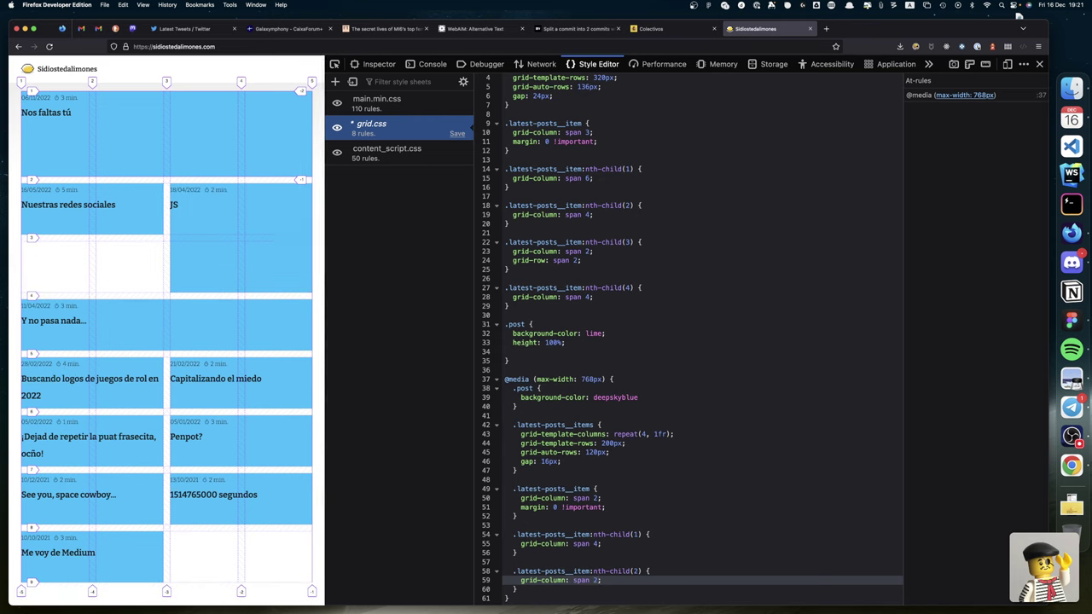
Step: Duplicate the media query's .latest-posts__item:nth-child(2) rule directly below itself, separated by a blank line
key(Down)
key(Home)
key(shift+Up)
key(shift+Up)
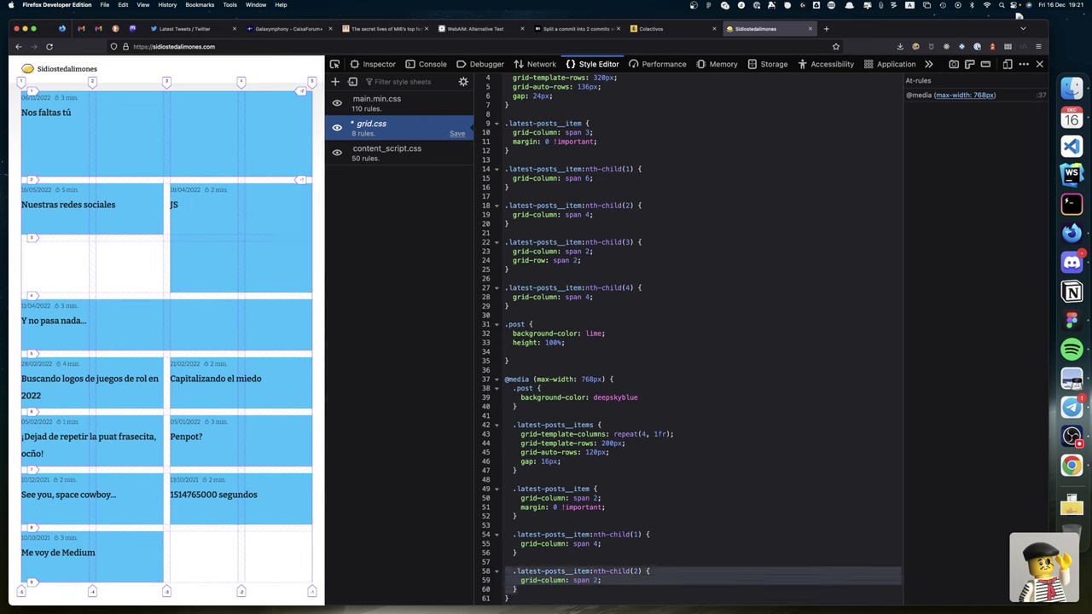
key(super+c)
key(Down)
key(End)
key(Return)
key(Return)
key(super+v)
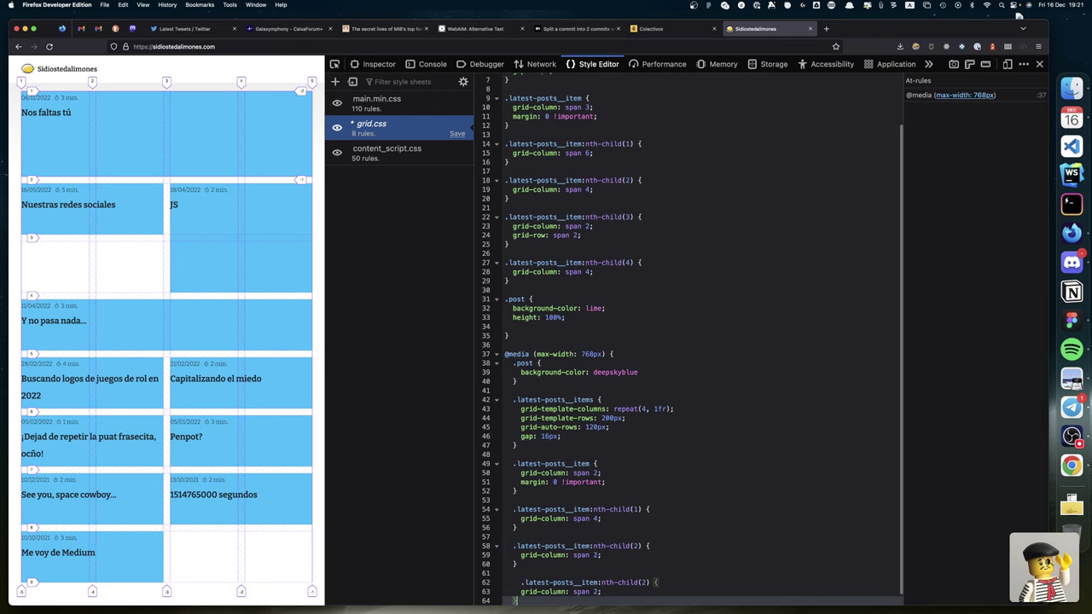
Step: Correct the duplicated rule's indentation and change its selector to .latest-posts__item:nth-child(3)
key(Up)
key(Home)
key(BackSpace)
key(BackSpace)
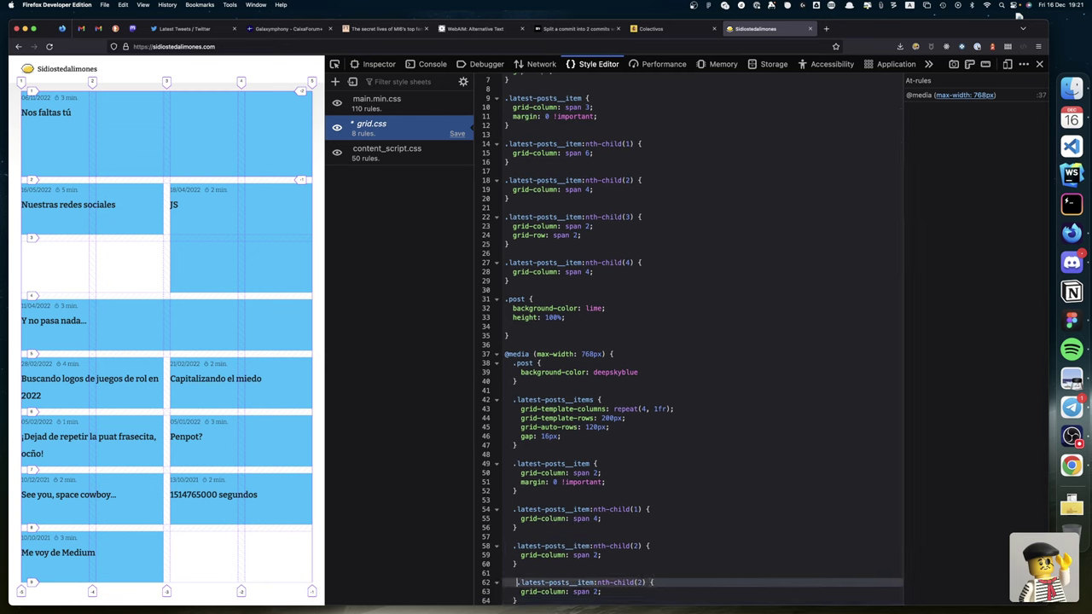
key(End)
key(Left)
key(Left)
key(Left)
Step: Paste another copy of the nth-child(2) rule below nth-child(3) in the media query and fix its indentation
key(Down)
key(Down)
key(End)
key(Return)
key(Return)
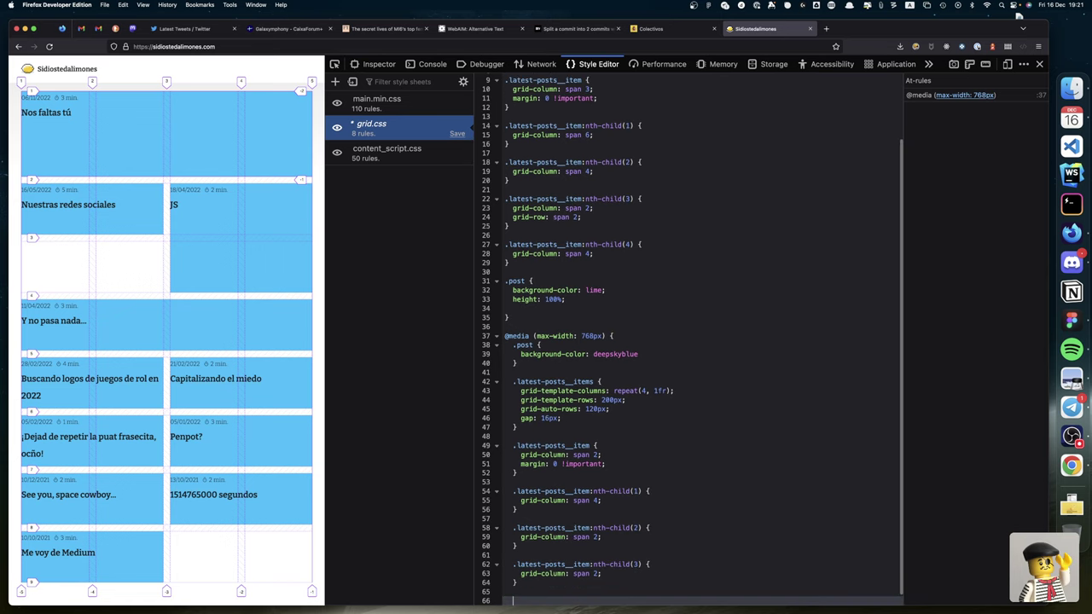
key(super+v)
key(Up)
key(Up)
key(Home)
key(BackSpace)
key(BackSpace)
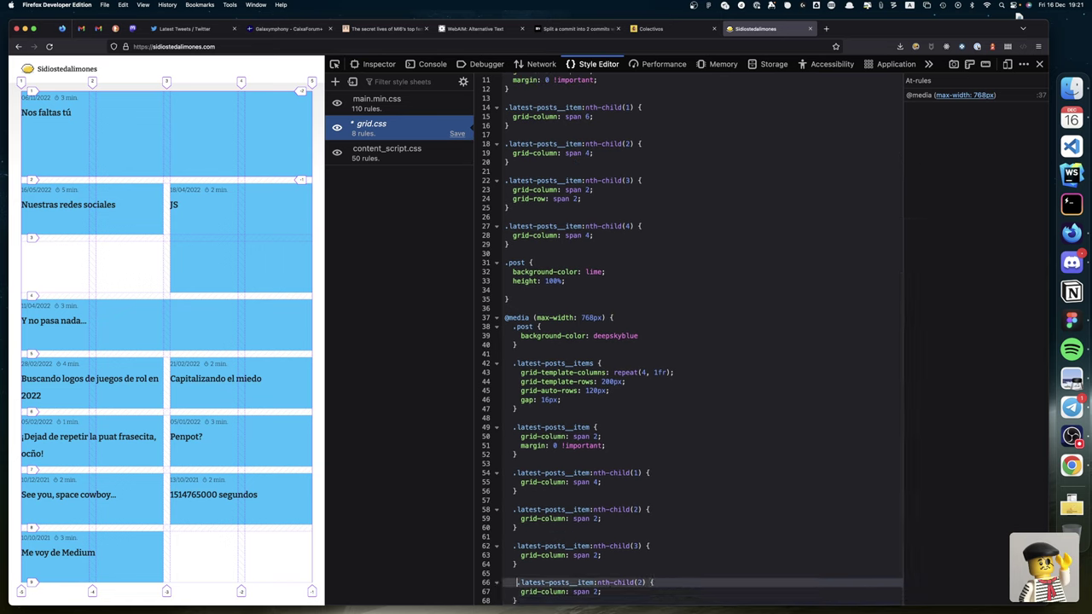
Step: Change the selector of the last pasted rule to .latest-posts__item:nth-child(4)
key(End)
key(Left)
key(Left)
key(Left)
key(BackSpace)
text(4)
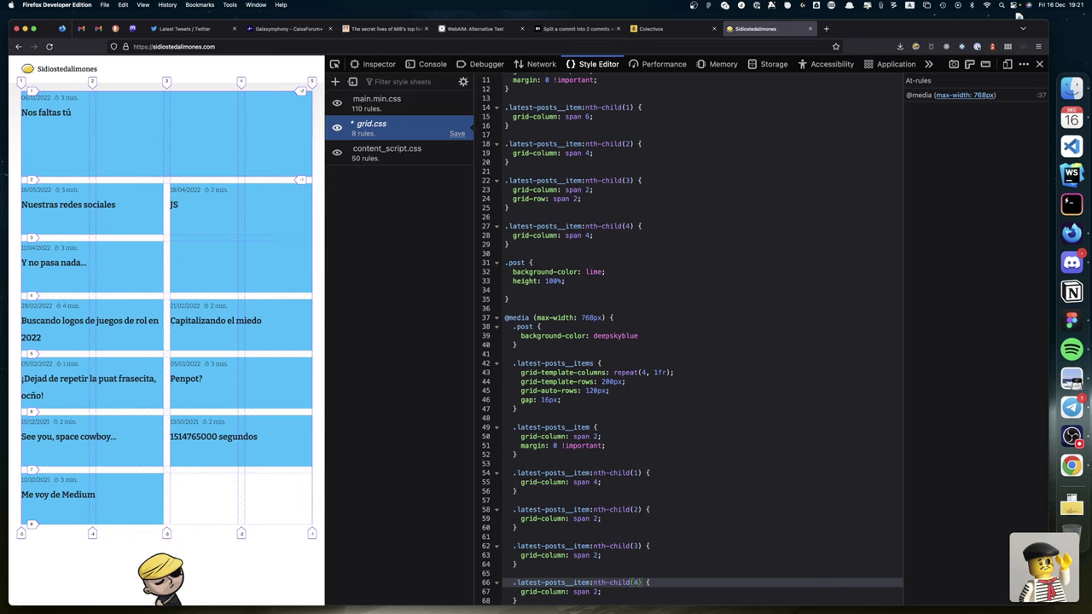
Step: Check the design layout, and paste copies of the nth-child(3) and nth-child(4) rules at the end of the media query
scroll(577, 580, down, 1)
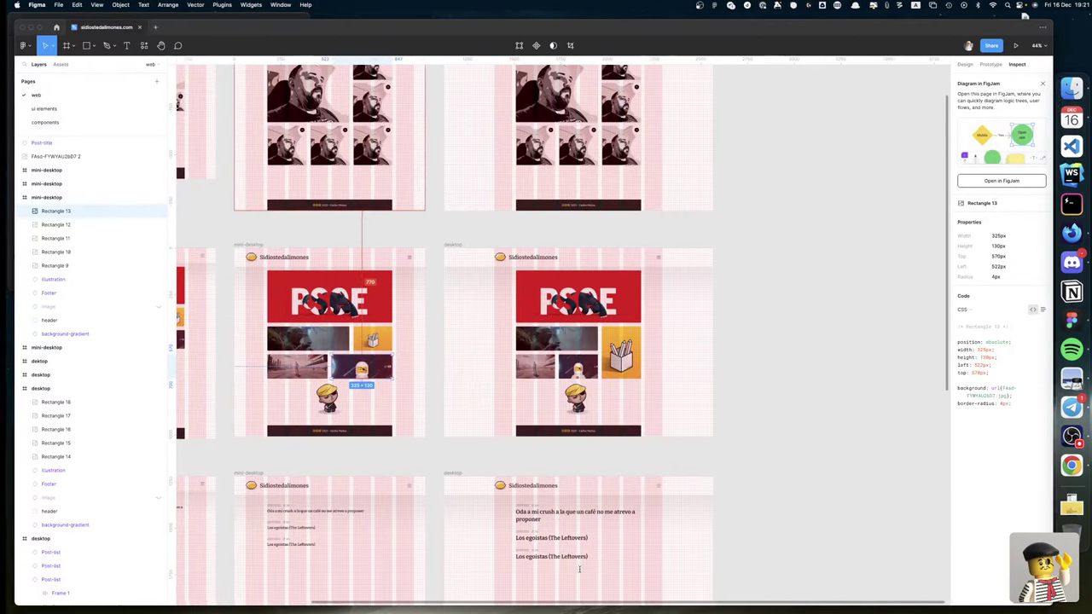
key(ctrl+Right)
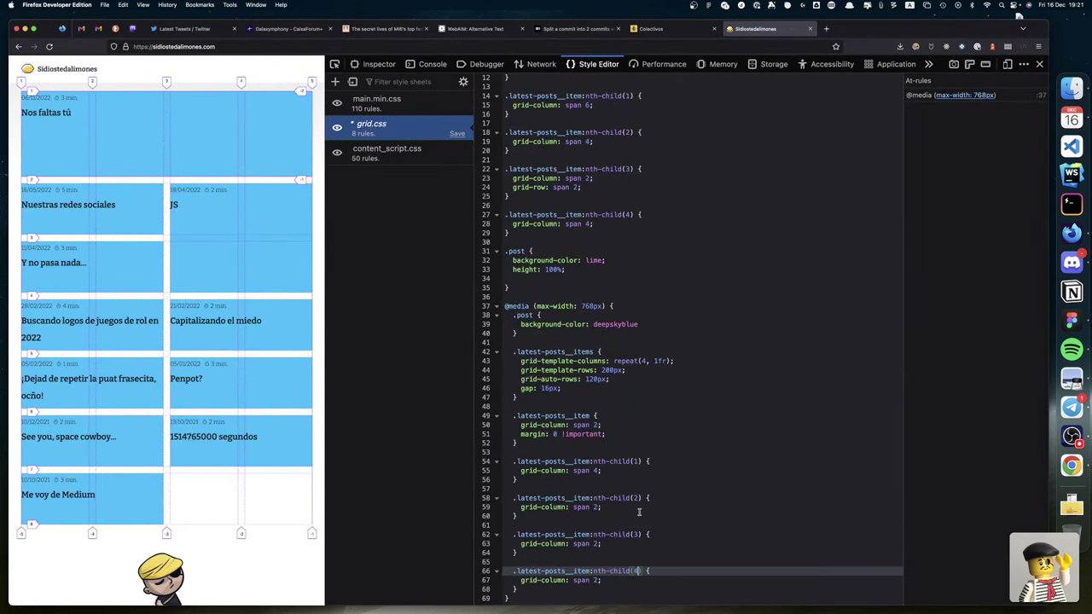
key(Down)
key(Down)
key(shift+Up)
key(shift+Up)
key(shift+Up)
key(shift+Up)
key(shift+Up)
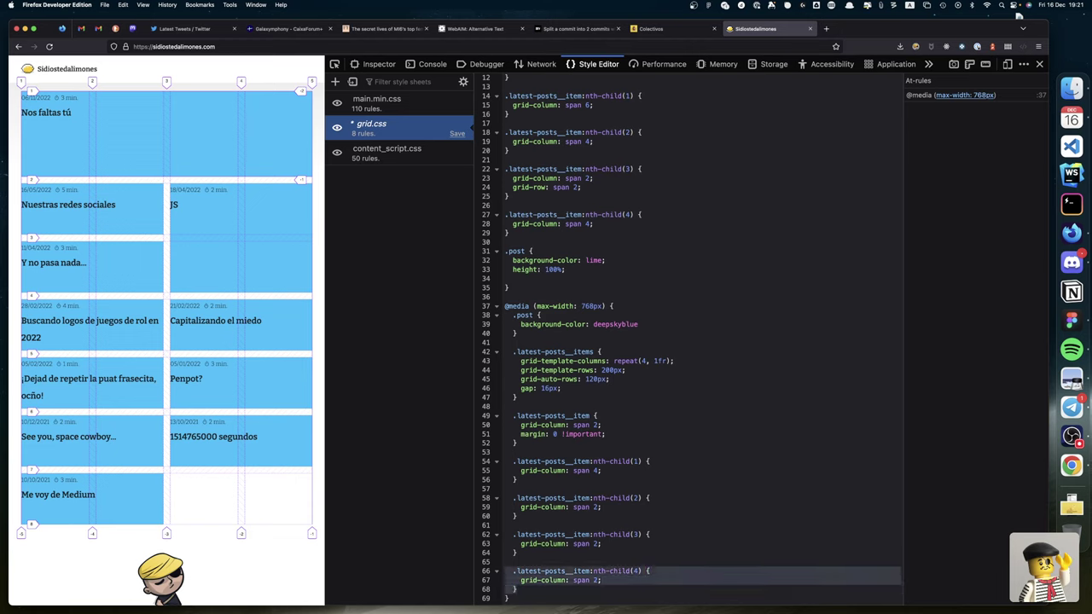
key(Down)
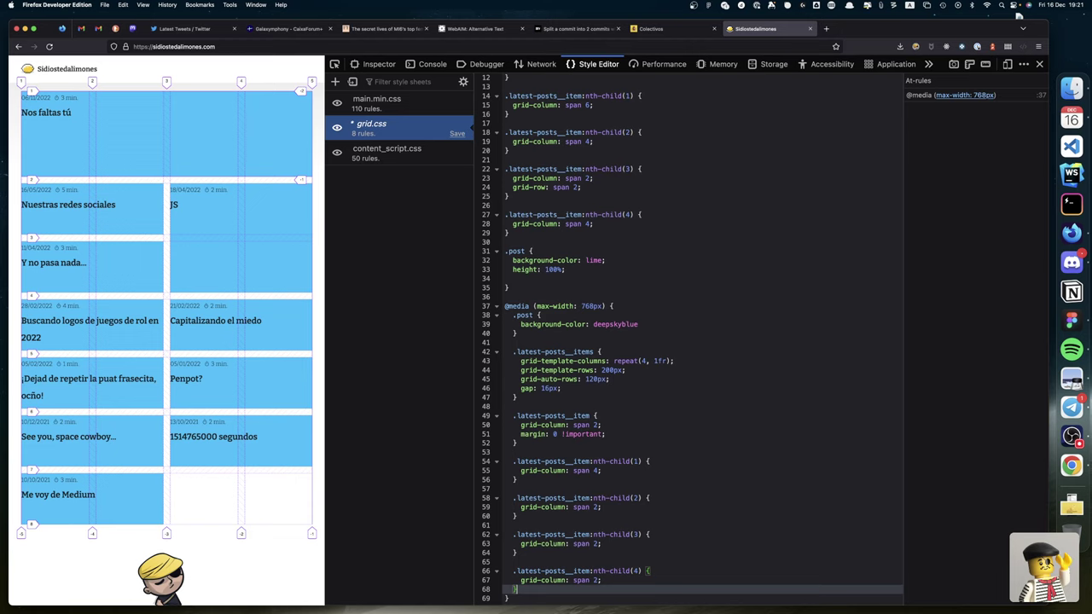
key(super+v)
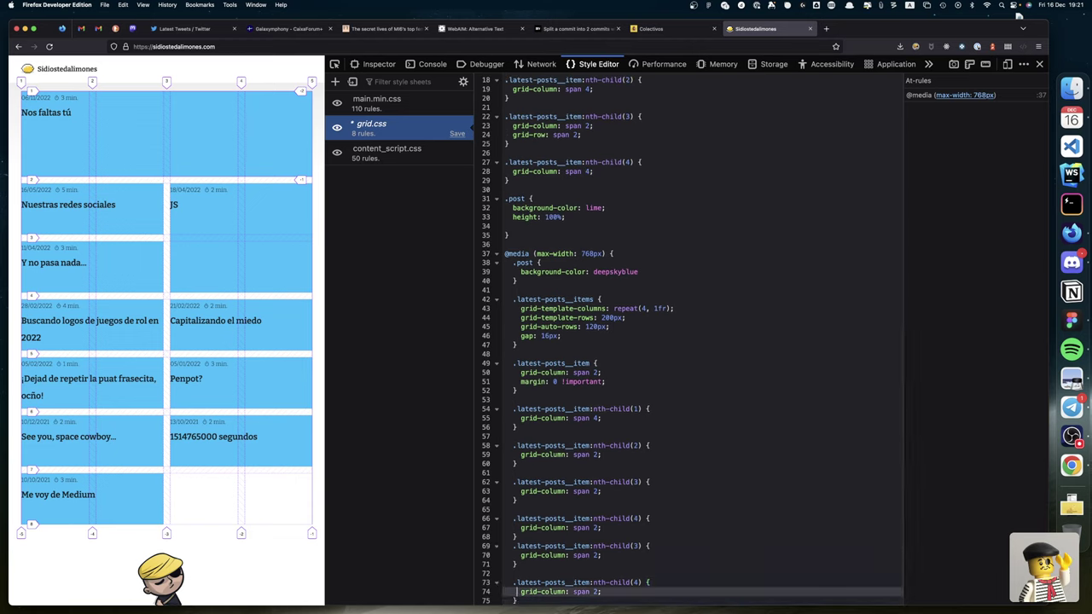
Step: Separate the pasted pair of rules from the nth-child(4) rule above with a blank line and align the indentation
key(Up)
key(Up)
key(Up)
key(Up)
key(Up)
key(Up)
key(Home)
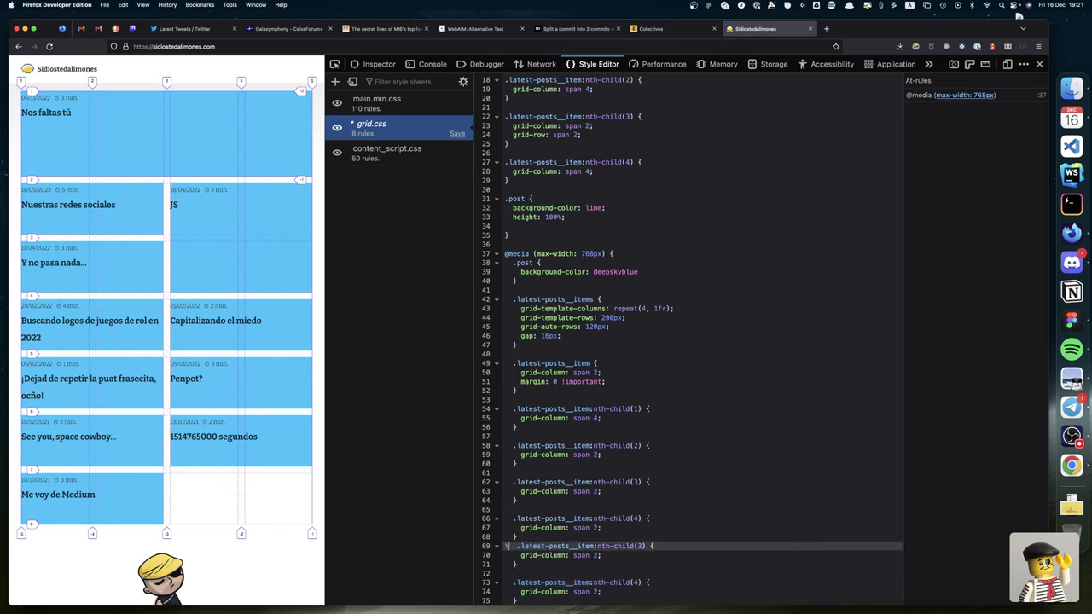
key(Return)
Step: Change the selectors of the two pasted rules to nth-child(5) and nth-child(6)
click(639, 555)
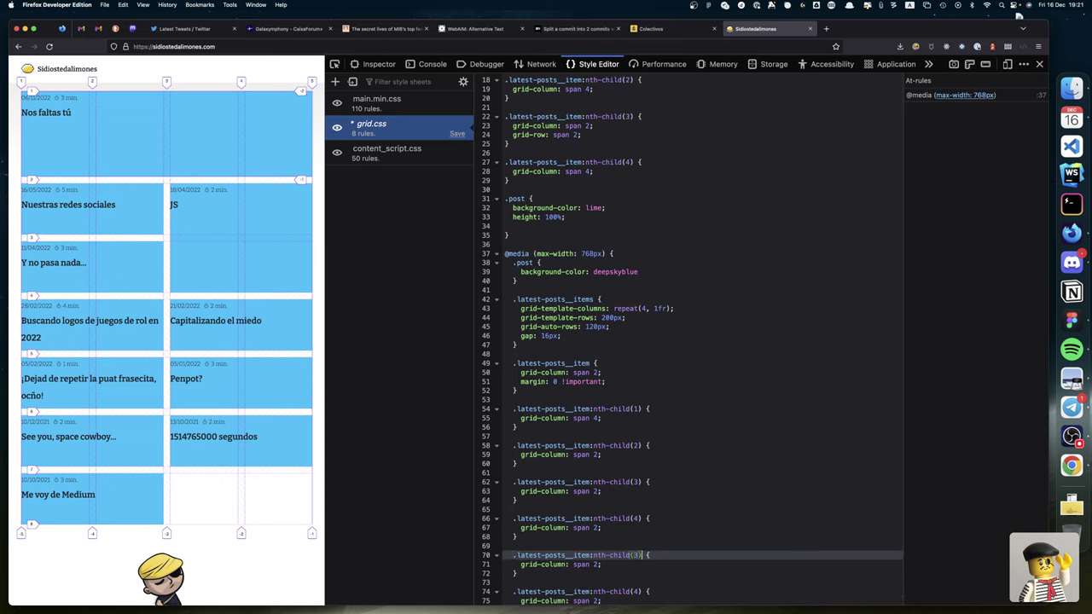
key(BackSpace)
text(5)
key(Down)
key(Down)
key(Down)
key(Down)
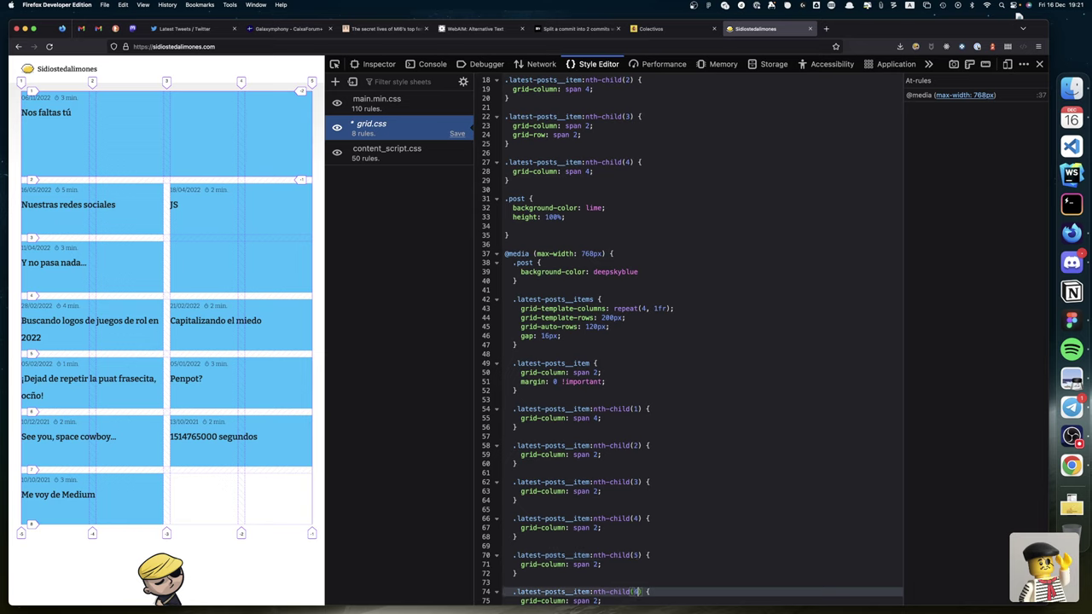
key(BackSpace)
text(6)
Step: Duplicate the grid-column: span 2 declaration inside the .latest-posts__item:nth-child(5) rule
key(Up)
key(Up)
key(Up)
key(shift+Home)
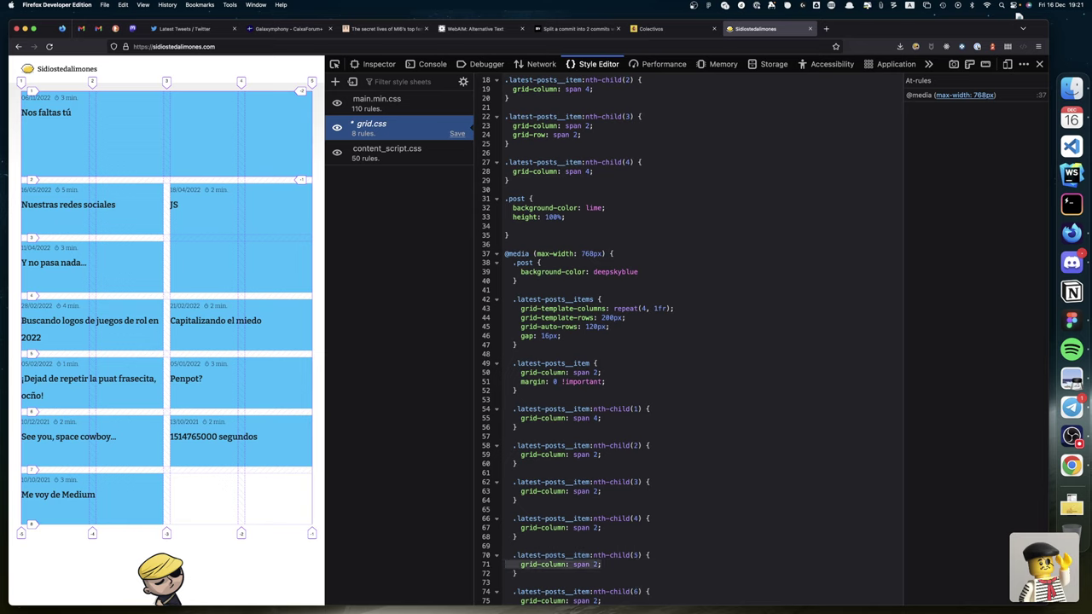
key(super+c)
key(End)
key(Return)
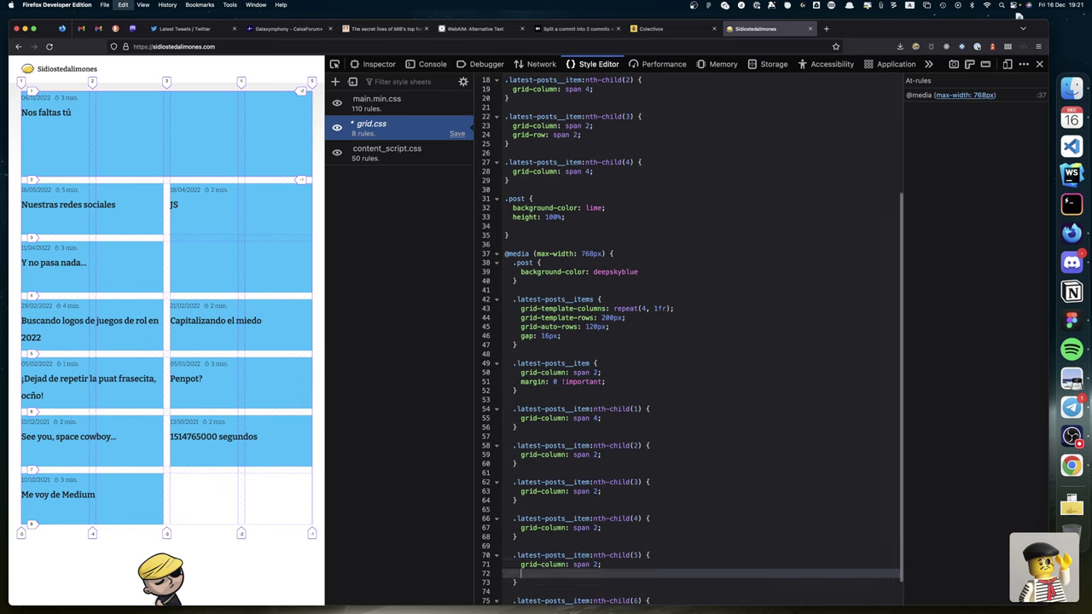
key(super+v)
Step: Change the duplicated declaration in the nth-child(5) rule to grid-row: span 2
click(569, 573)
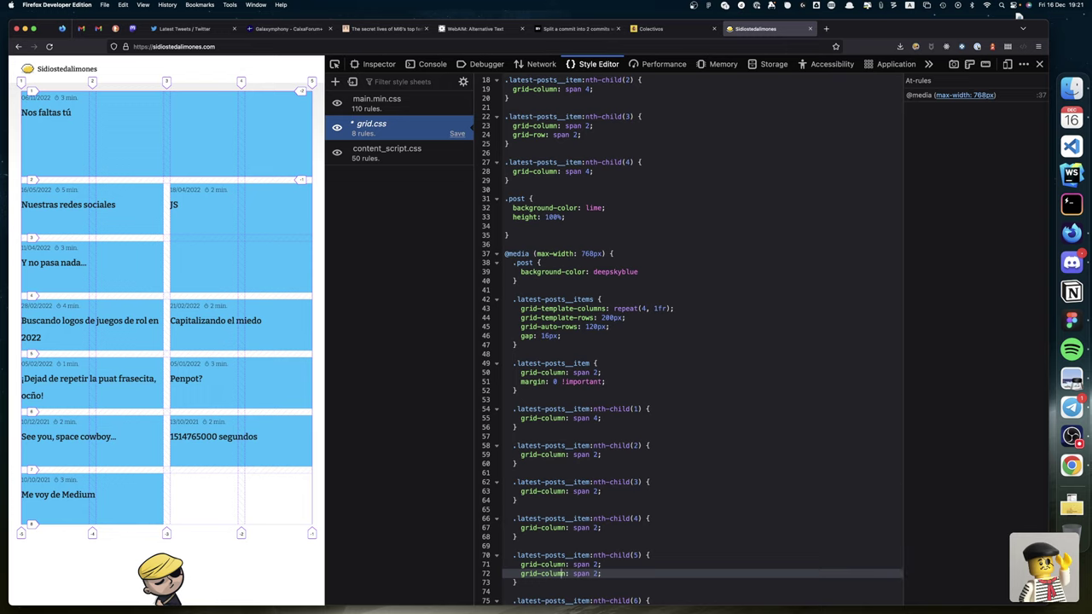
key(shift+Left)
key(shift+Left)
key(shift+Left)
key(shift+Left)
key(shift+Left)
key(shift+Left)
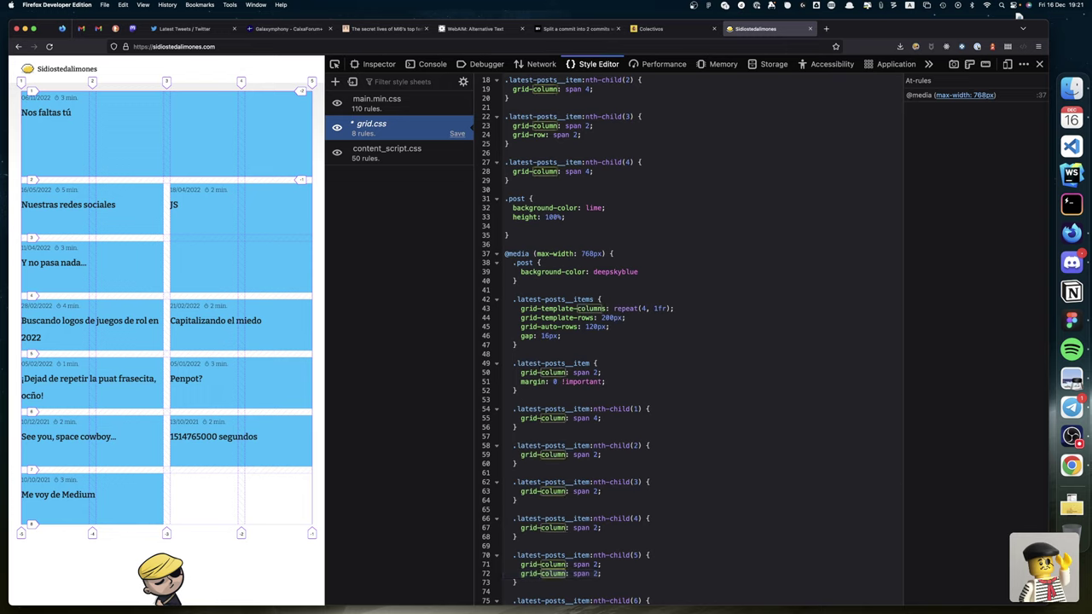
text(row)
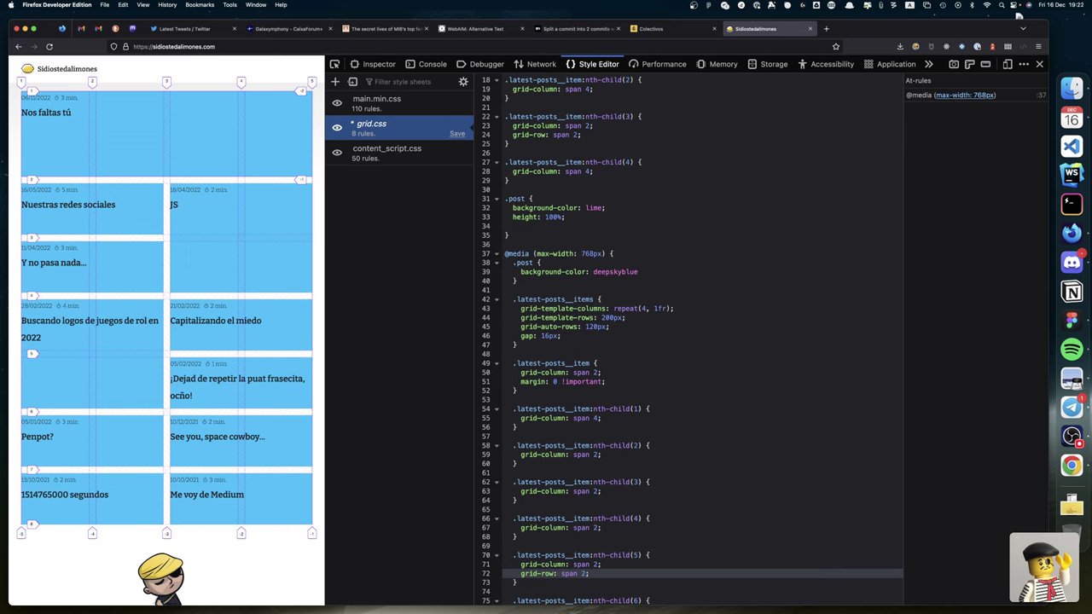
Step: Add grid-row: span 2 to the .latest-posts__item:nth-child(6) rule and save grid.css
scroll(691, 341, down, 1)
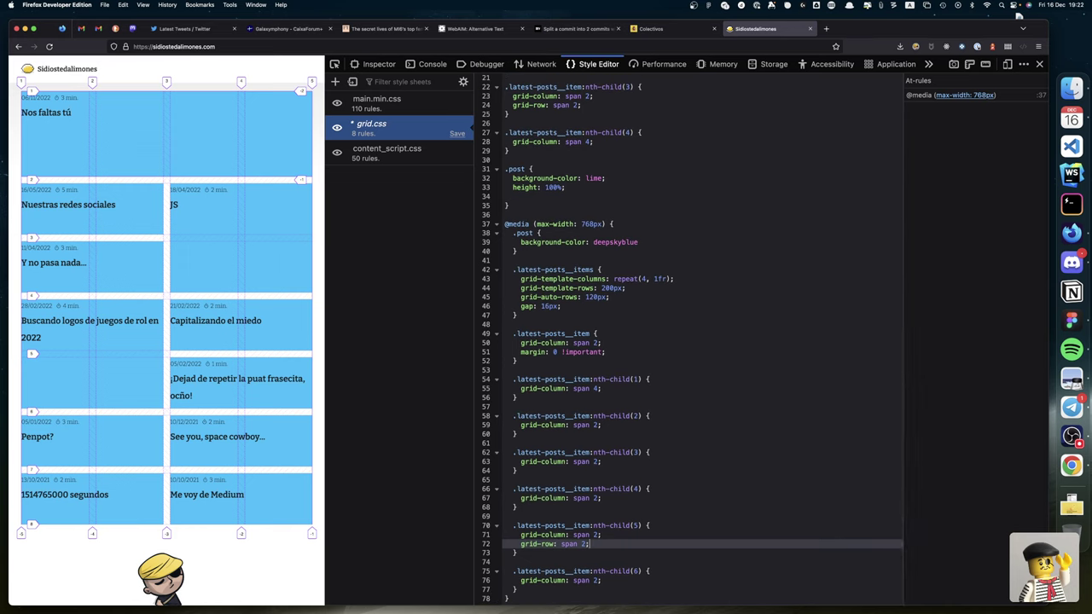
key(super+Right)
key(super+shift+Left)
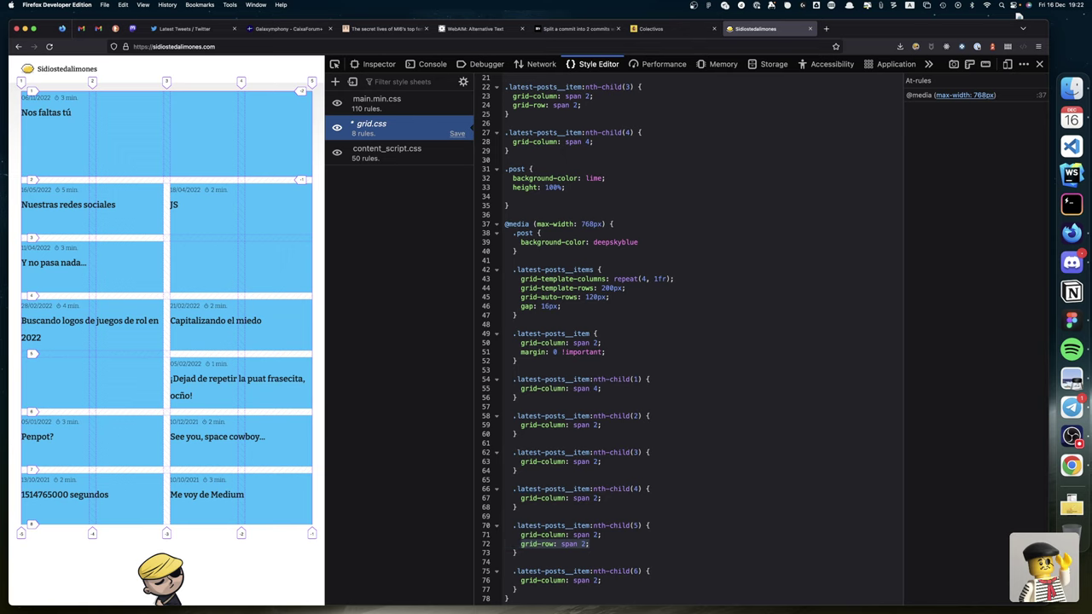
key(Down)
key(Down)
key(Down)
key(Down)
key(Return)
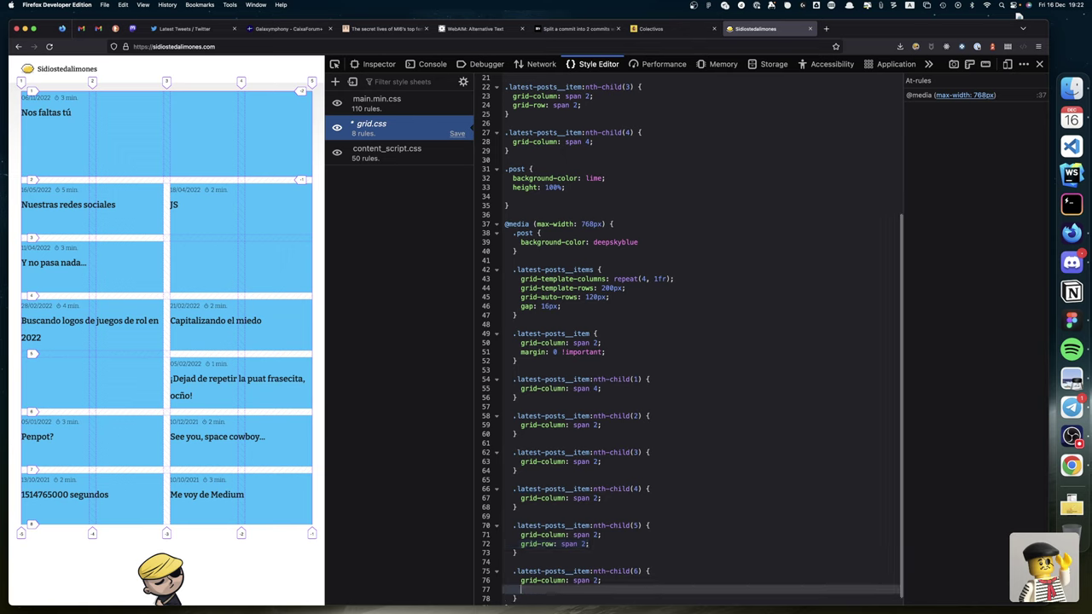
text(grid-row: span 2;)
key(super+s)
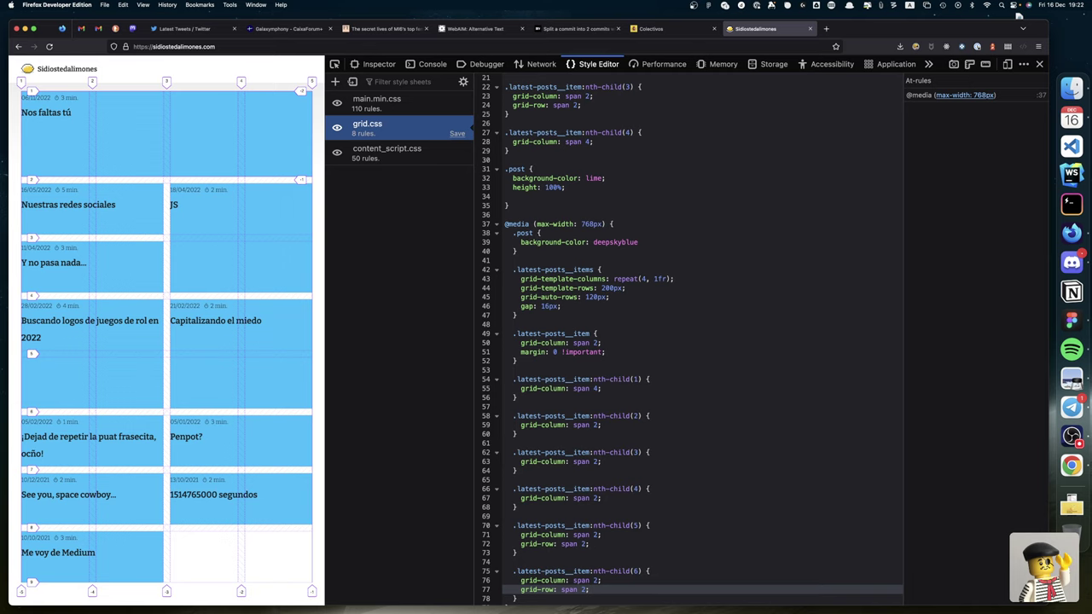
Step: Copy the grid-row: span 2 declaration from the base .latest-posts__item:nth-child(3) rule in grid.css
key(ctrl+Right)
key(ctrl+Left)
scroll(636, 218, up, 2)
click(588, 160)
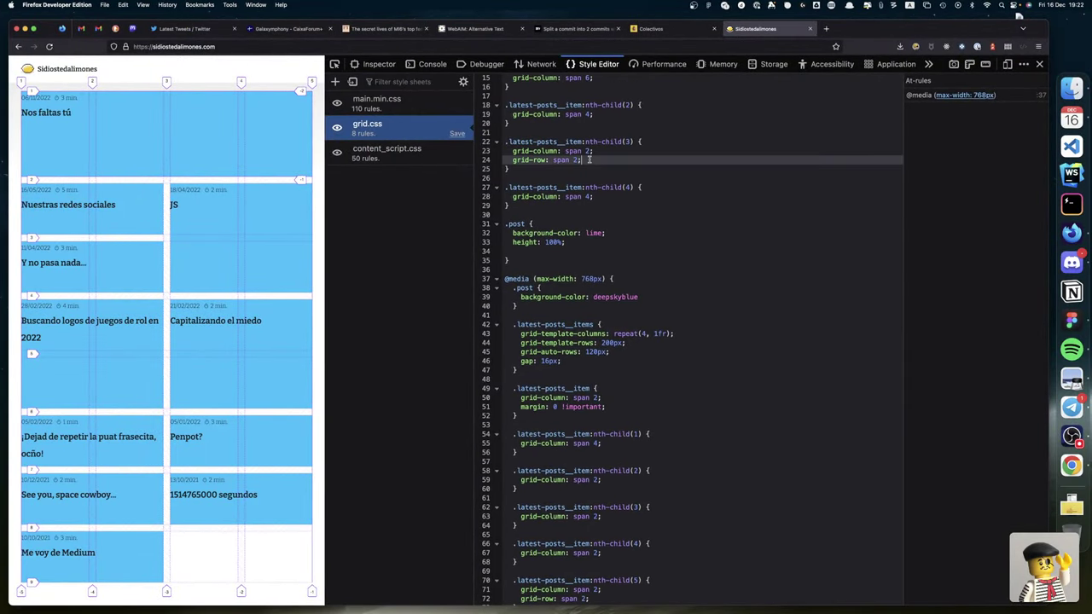
triple_click(589, 160)
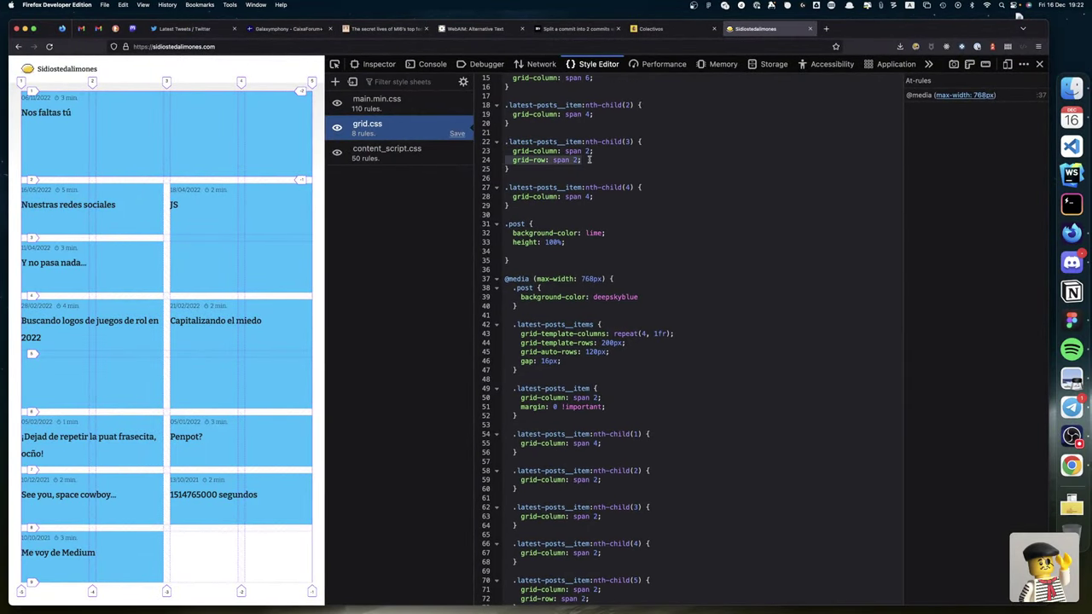
Step: Paste the declaration into the media query's .latest-posts__item:nth-child(3) rule, changed to grid-row: span 1 and aligned with the line above
click(614, 516)
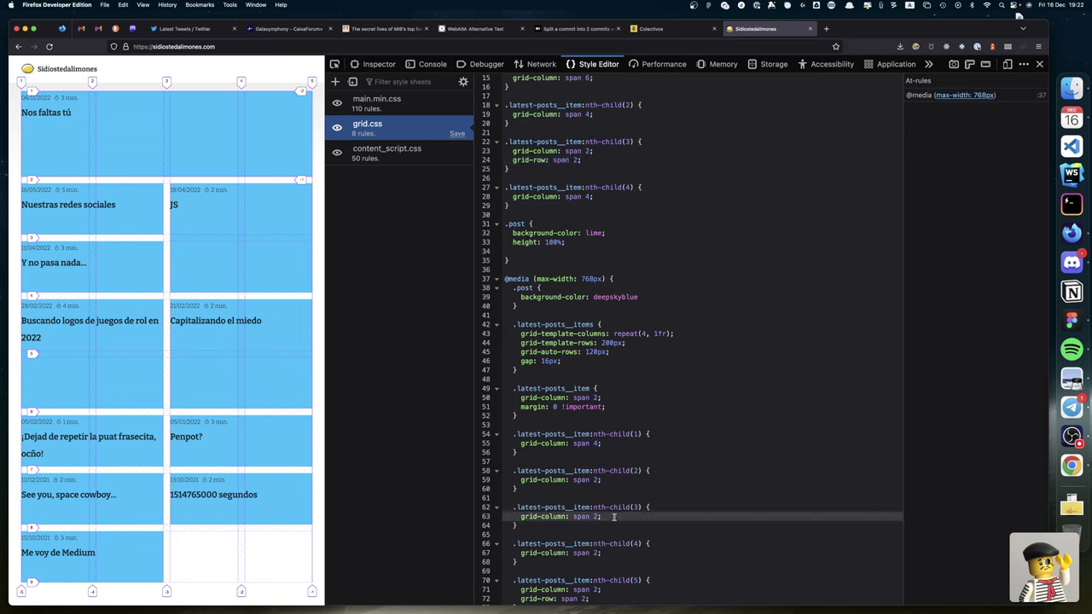
key(Return)
key(ctrl+v)
key(BackSpace)
key(BackSpace)
text(1;)
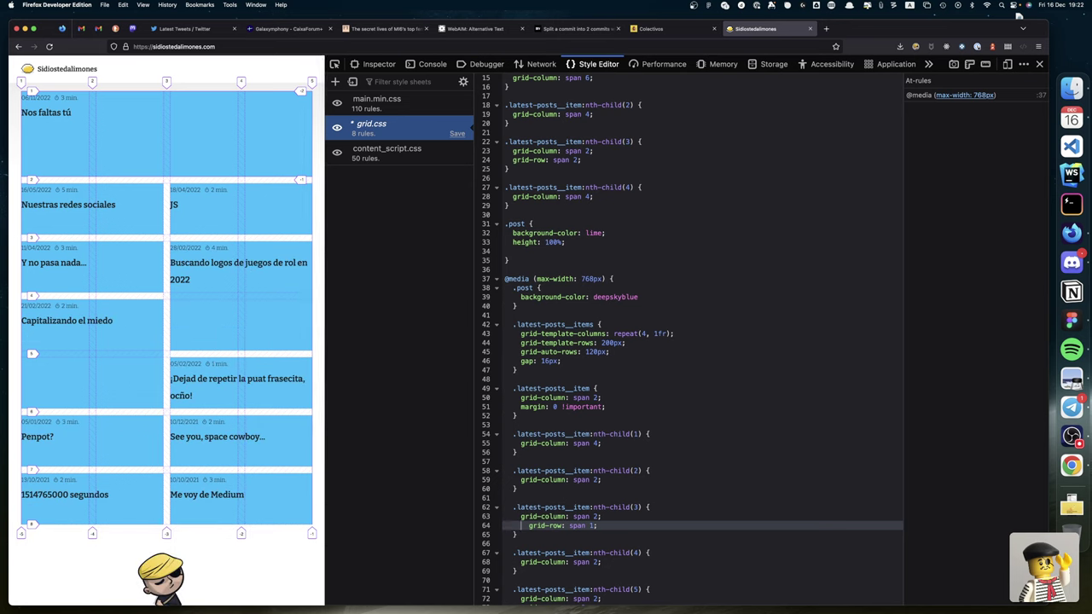
key(BackSpace)
key(BackSpace)
Step: Show the page rulers and widen the page area beside the developer tools to about 1447 px
drag(324, 426, 562, 467)
drag(634, 481, 336, 403)
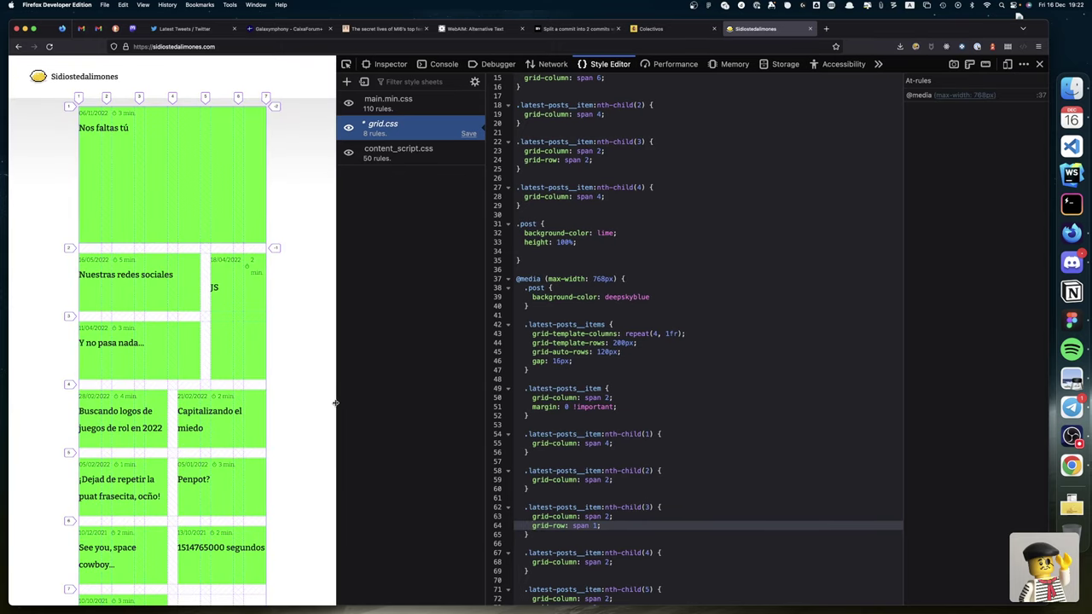
drag(335, 404, 398, 406)
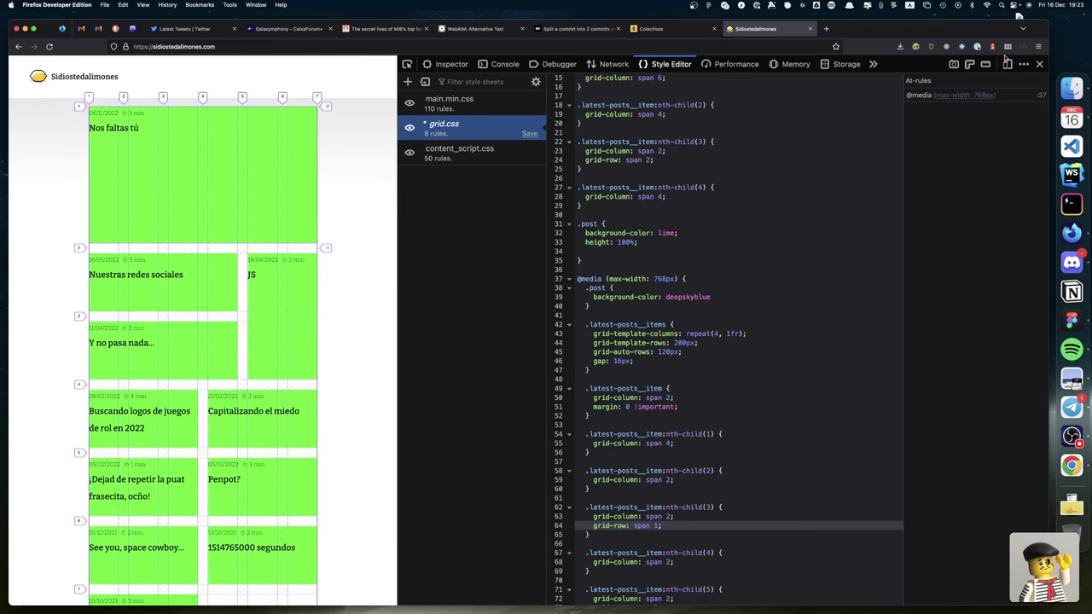
click(968, 64)
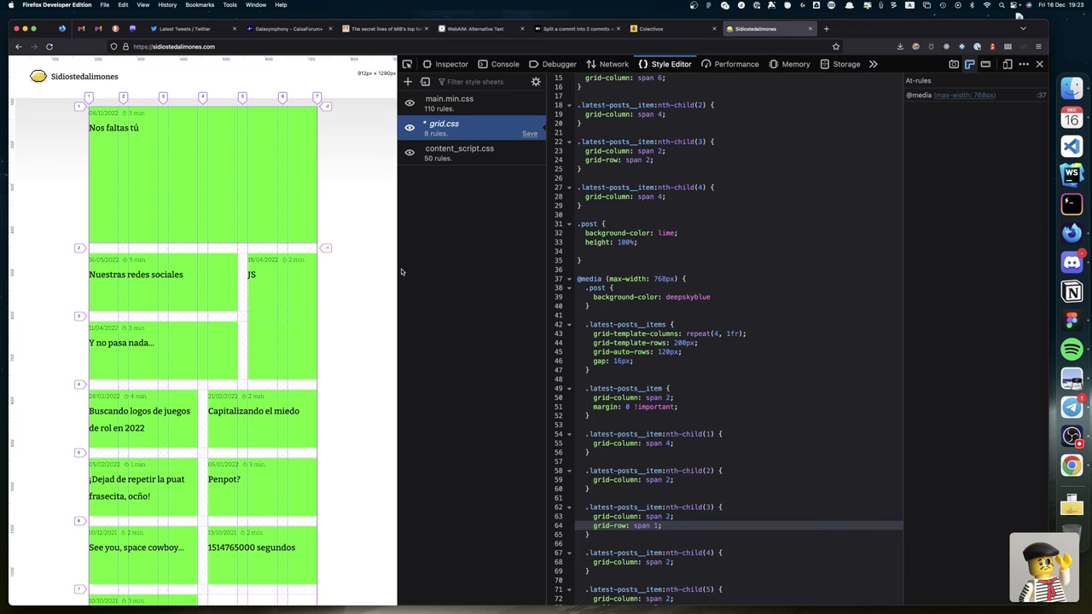
drag(398, 266, 625, 296)
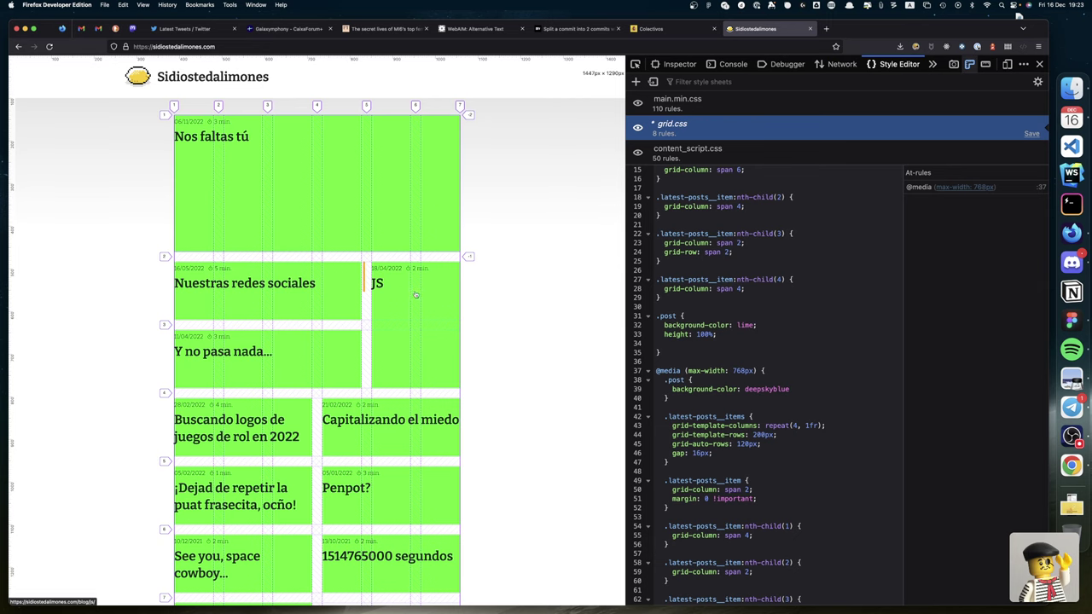
Step: Switch to Penpot to check the tablet and desktop mockups, and return to Firefox
key(ctrl+Right)
key(ctrl+Right)
key(ctrl+Right)
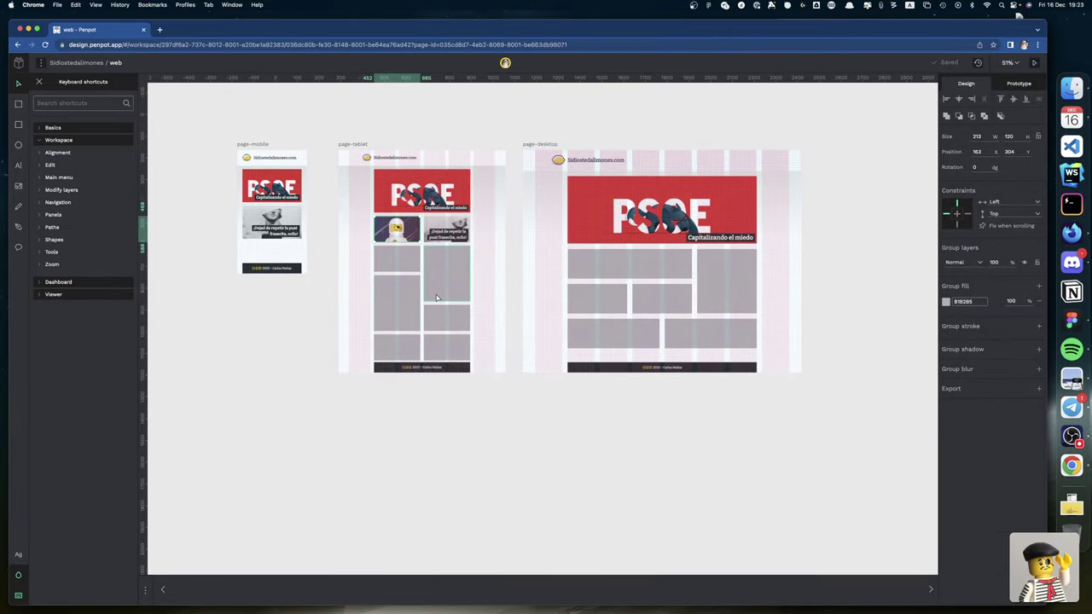
scroll(528, 298, up, 1)
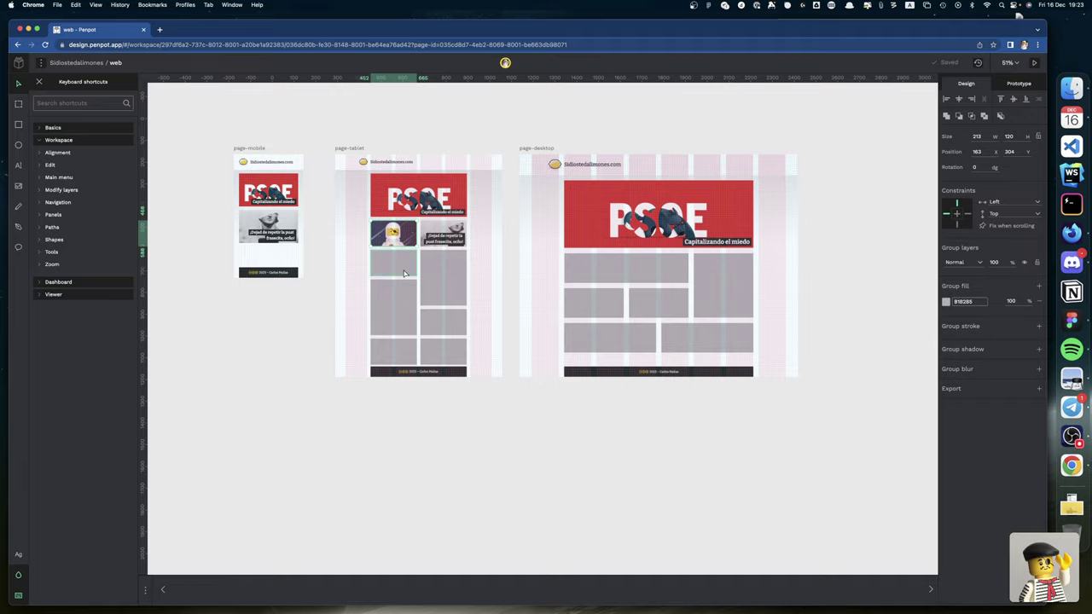
key(ctrl+Left)
key(ctrl+Left)
key(ctrl+Left)
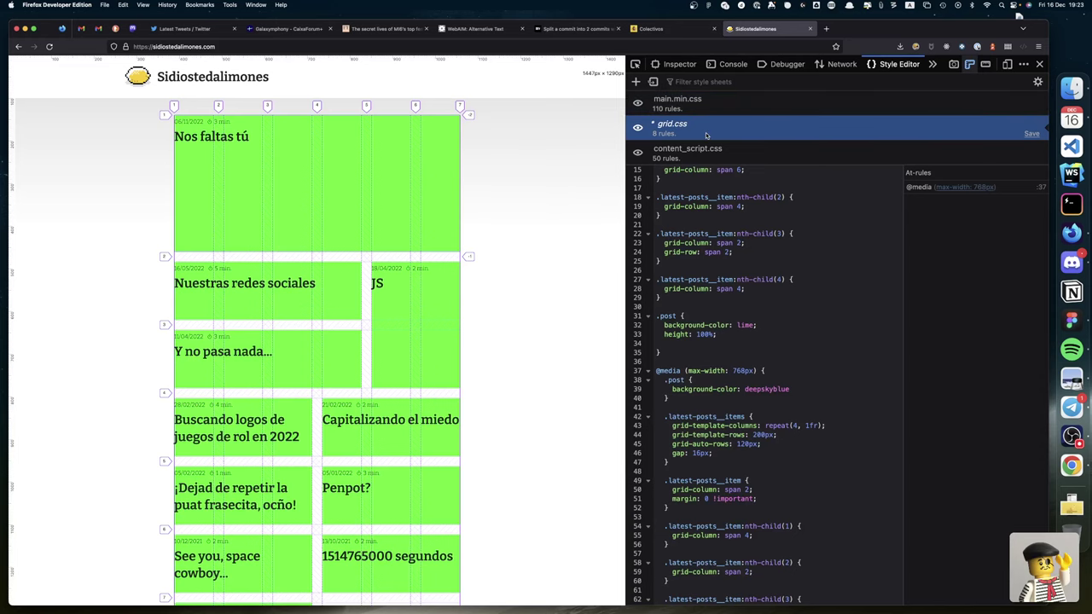
Step: Save grid.css, dismissing the dialog for saving the whole web page
key(super+s)
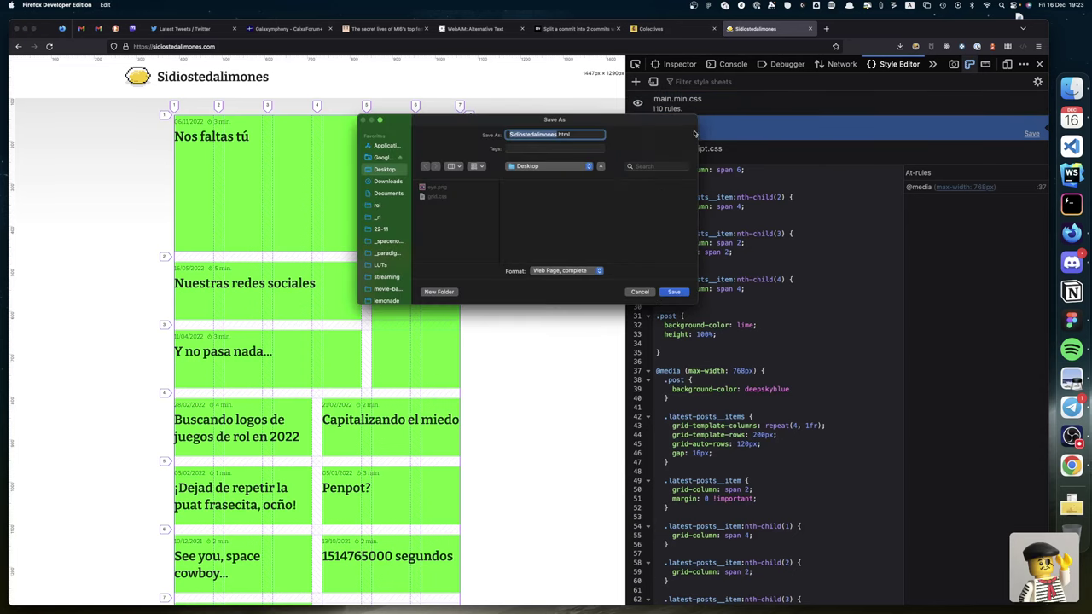
click(638, 292)
click(771, 314)
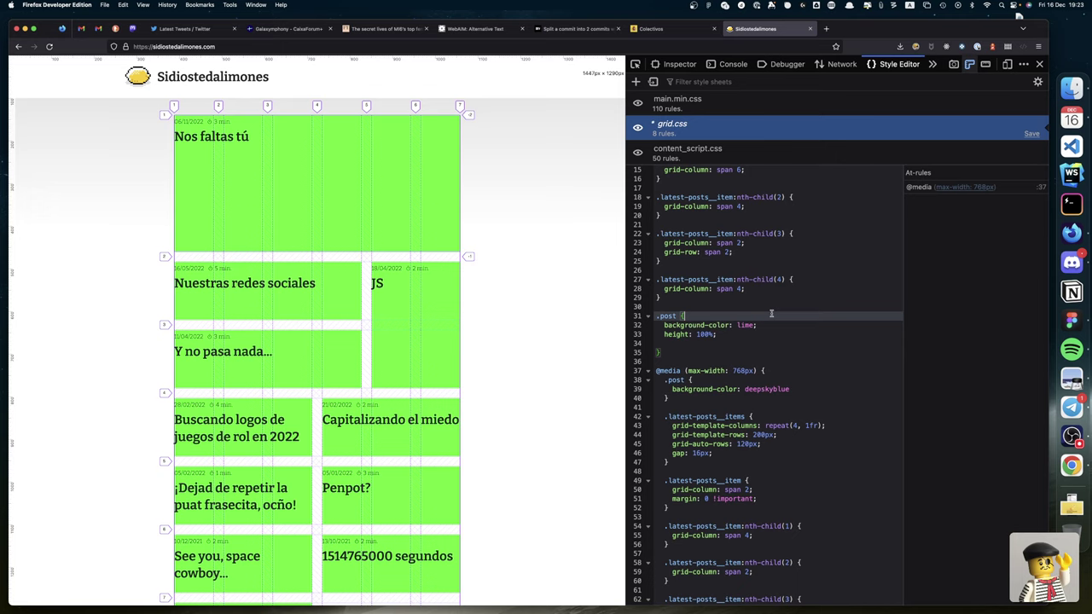
key(super+s)
Step: Try adding grid-row: span 2 to the base .latest-posts__item:nth-child(2) rule, and undo the addition
click(748, 252)
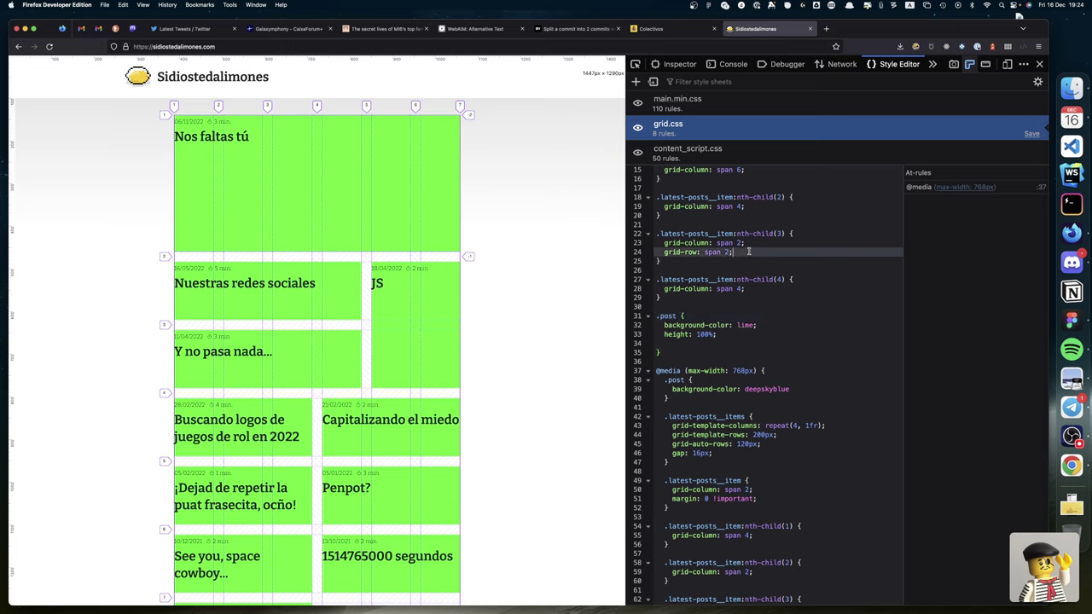
key(super+shift+Left)
key(super+c)
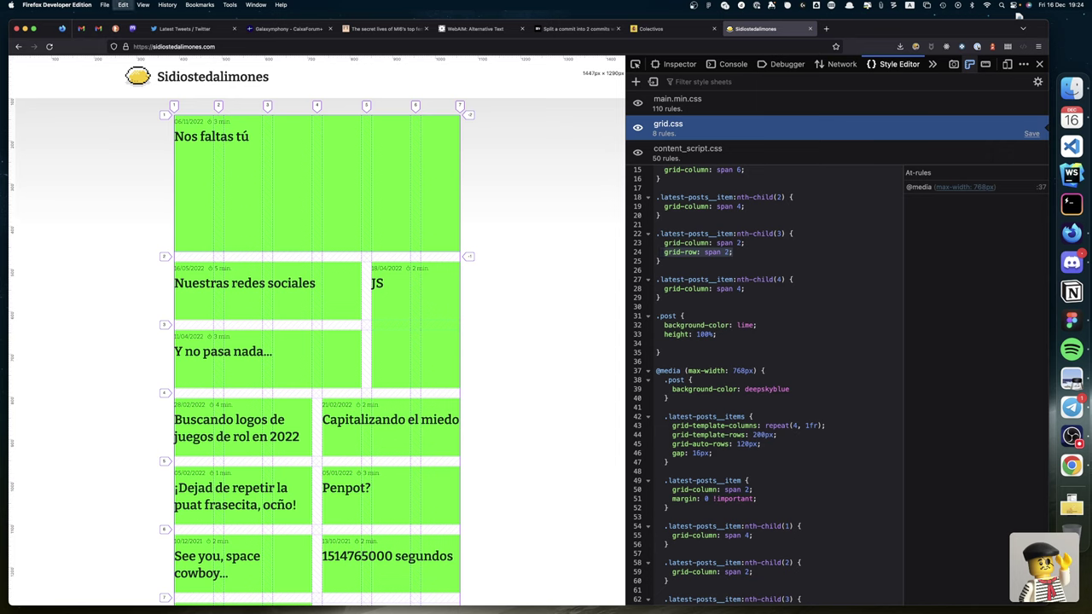
key(Up)
key(Up)
key(Up)
key(Up)
key(Return)
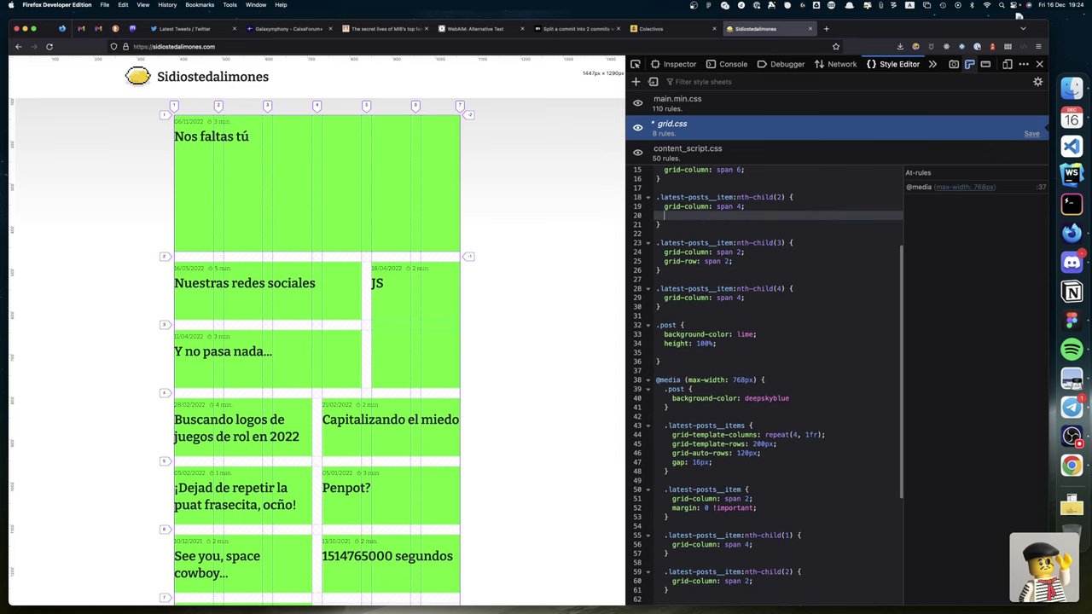
key(super+v)
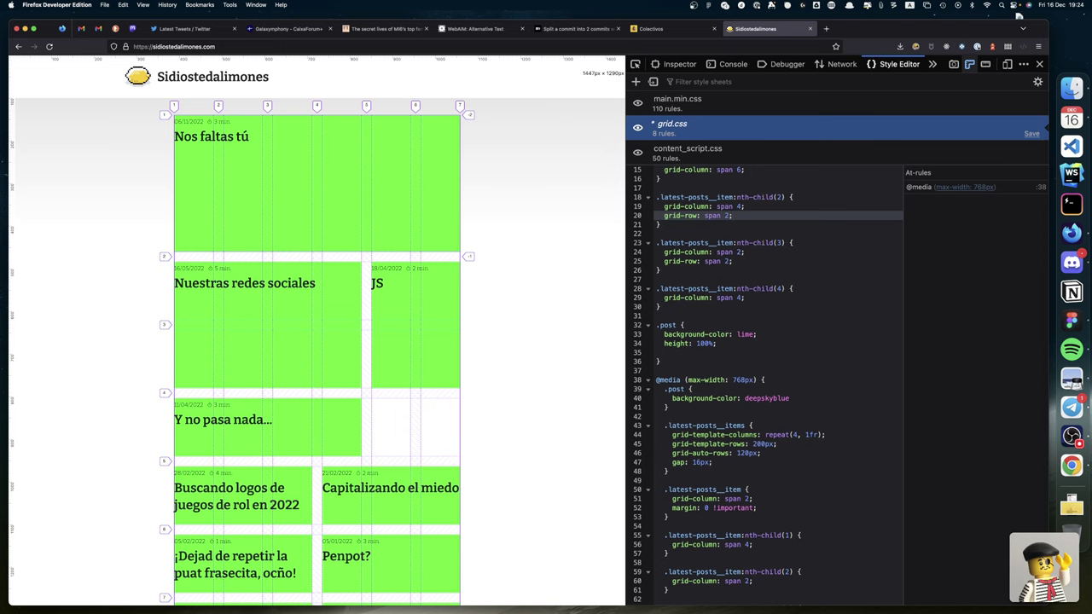
key(super+z)
key(super+z)
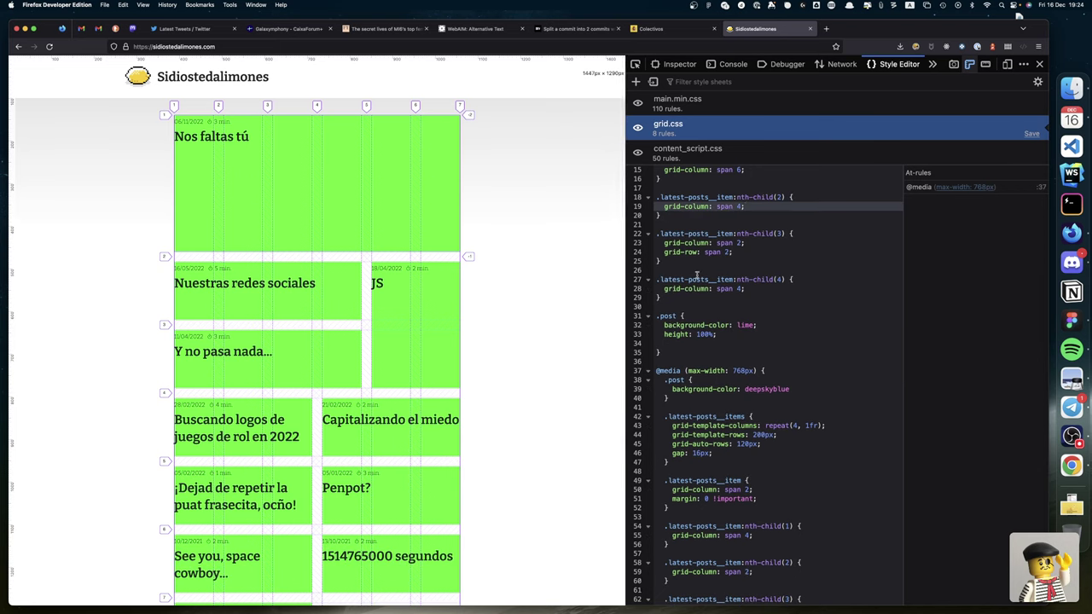
Step: Compare the desktop mockup in Penpot with the whole latest-posts grid on the page in Firefox
key(ctrl+Right)
key(ctrl+Right)
key(ctrl+Right)
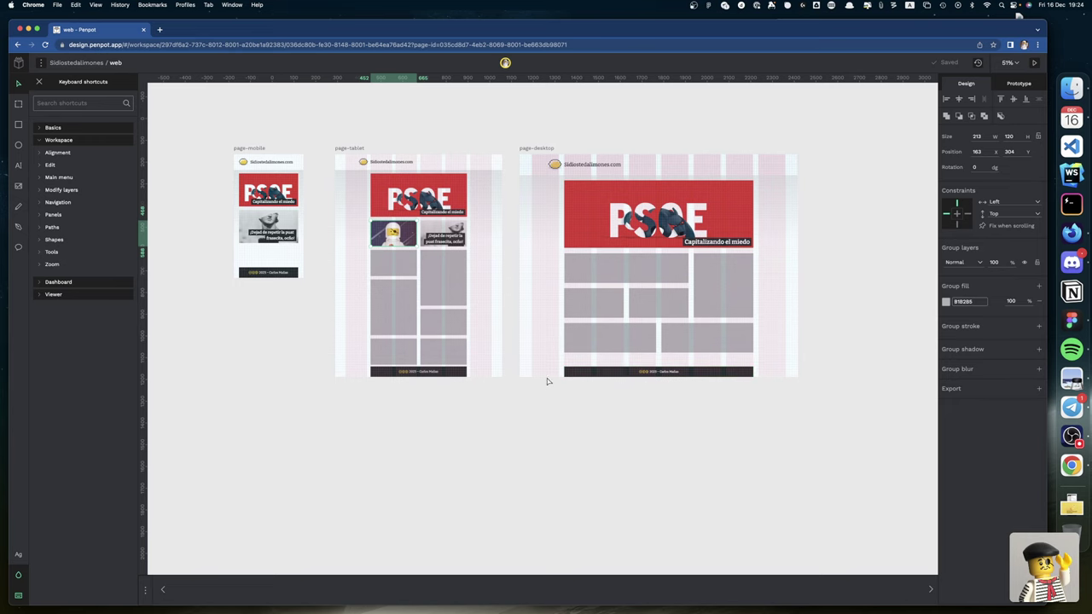
key(super+Tab)
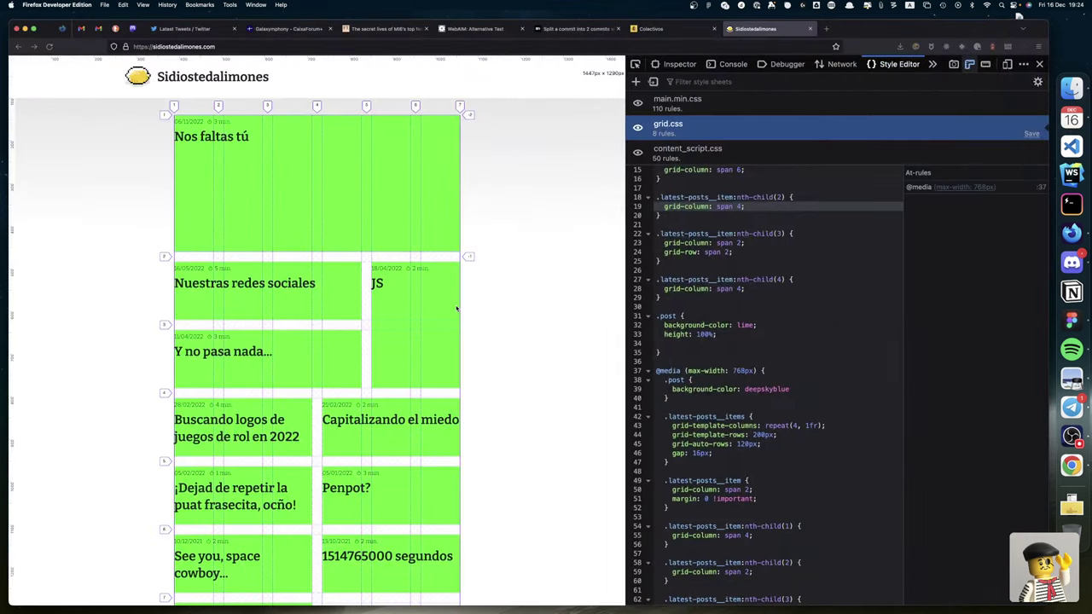
scroll(456, 310, down, 3)
scroll(456, 310, down, 1)
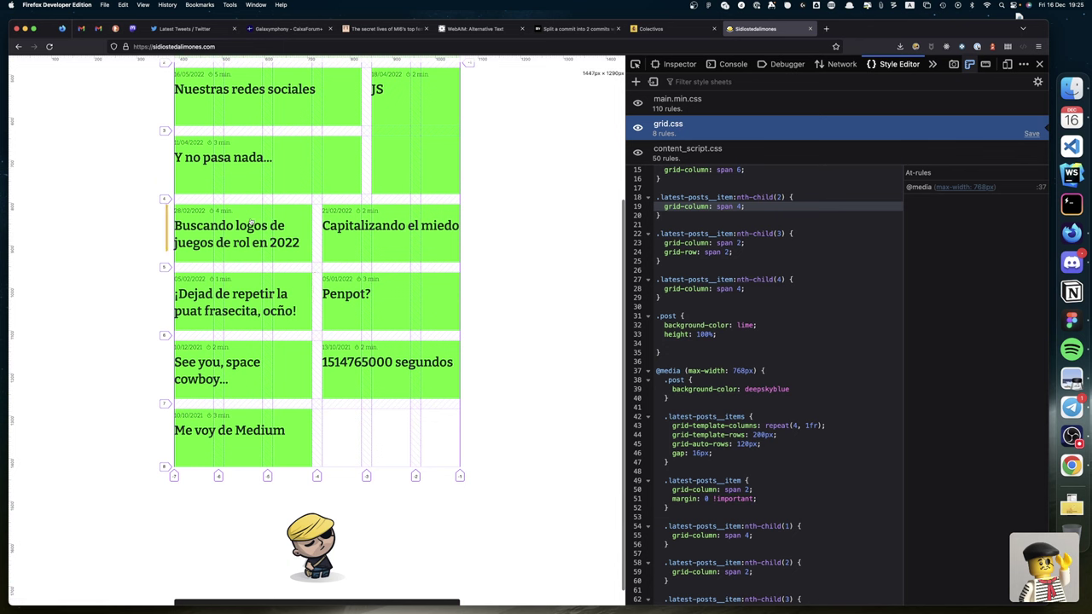
scroll(297, 239, up, 2)
scroll(297, 239, up, 4)
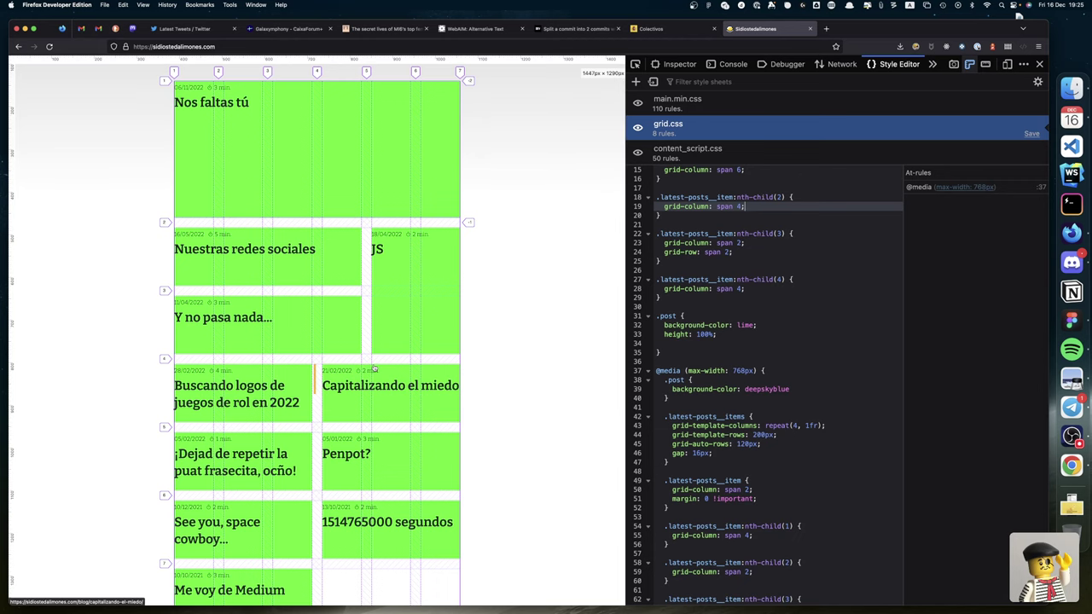
scroll(289, 435, down, 1)
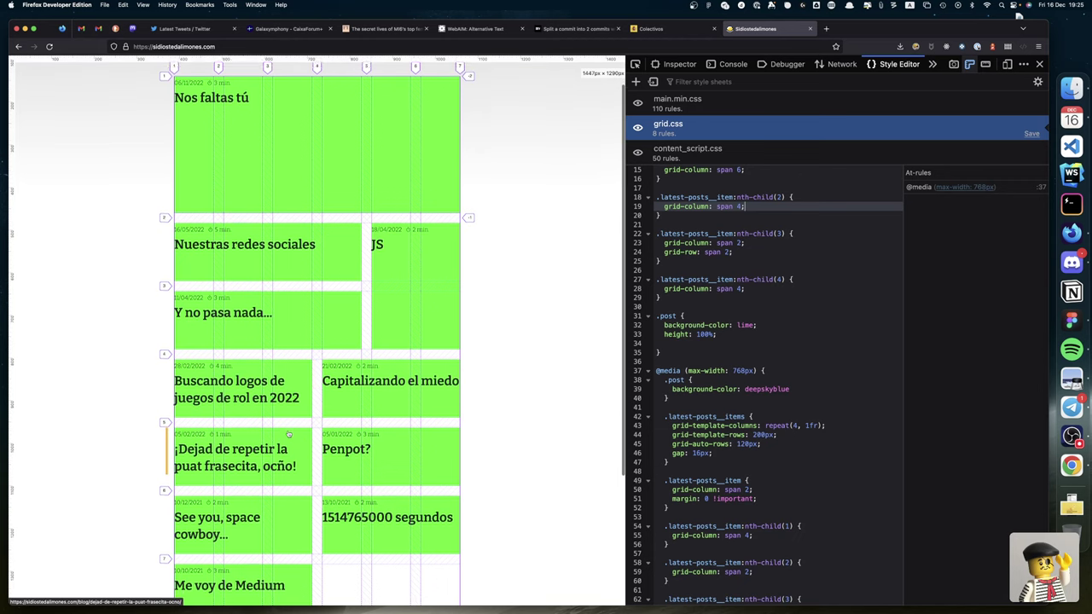
scroll(288, 435, down, 1)
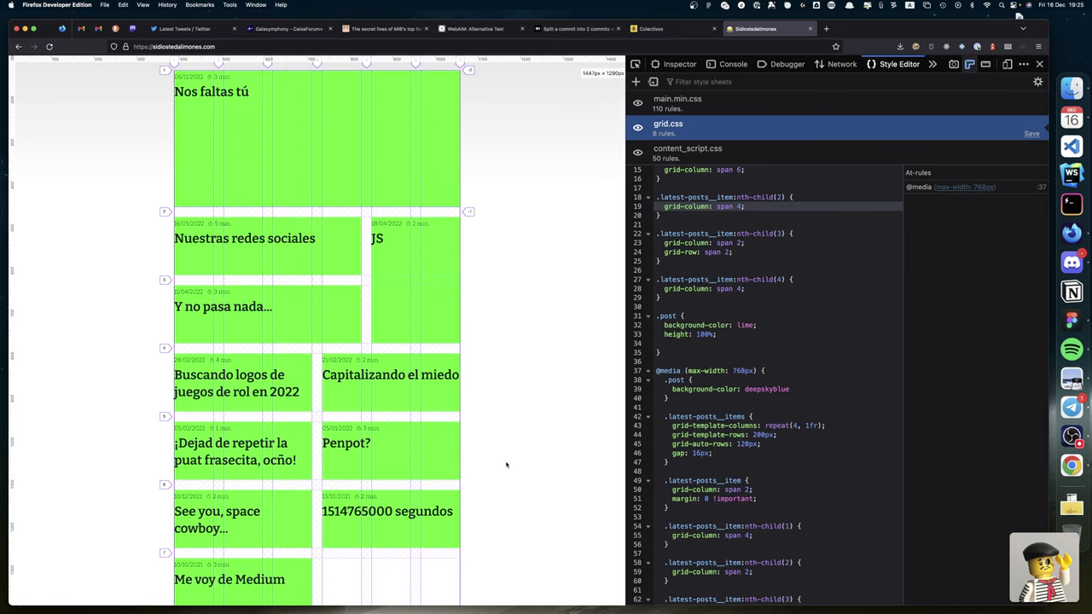
Step: Switch to Penpot and examine the post card arrangement in the mobile, tablet and desktop mockups
key(ctrl+Right)
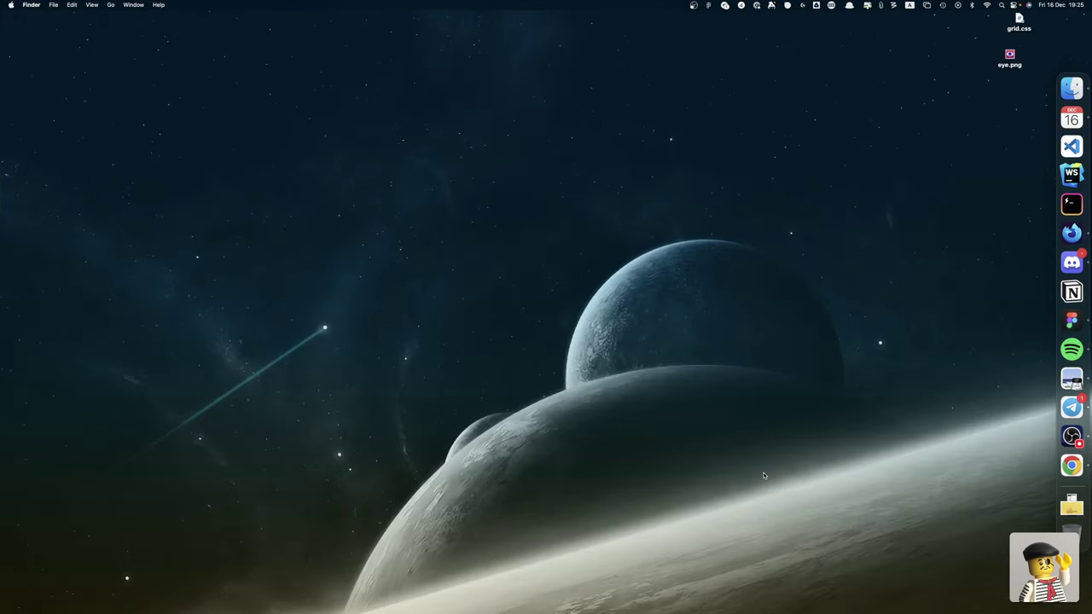
key(ctrl+Right)
scroll(765, 478, left, 5)
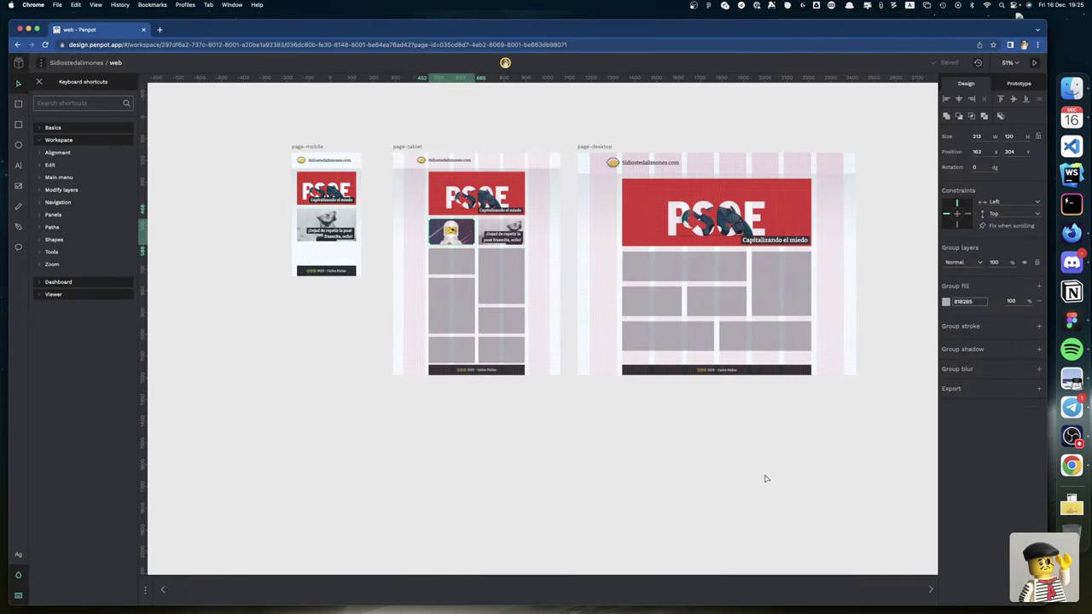
scroll(747, 466, up, 8)
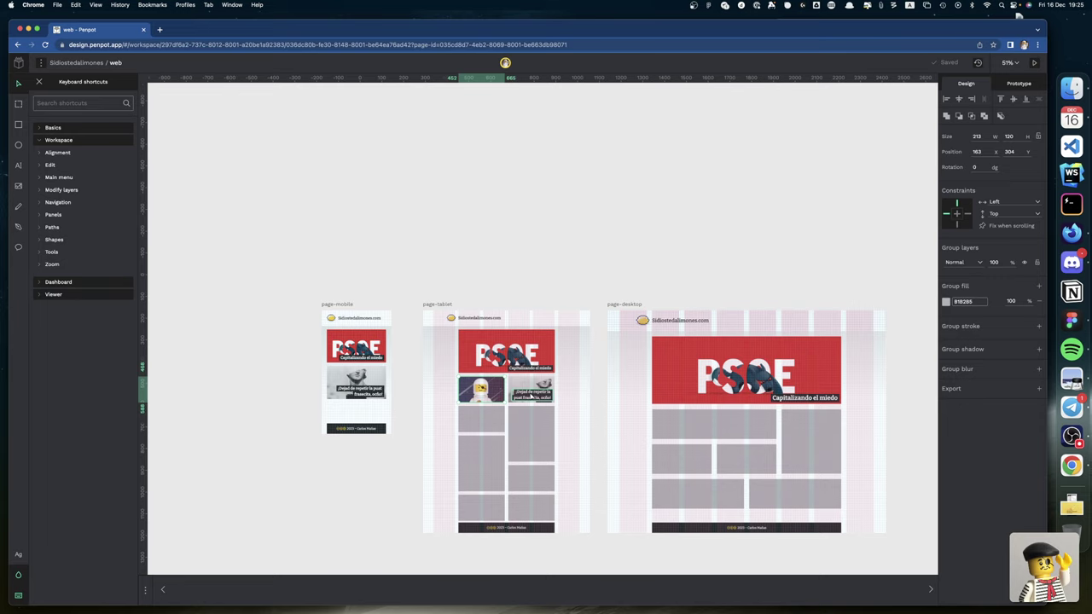
scroll(741, 475, down, 1)
scroll(741, 475, left, 1)
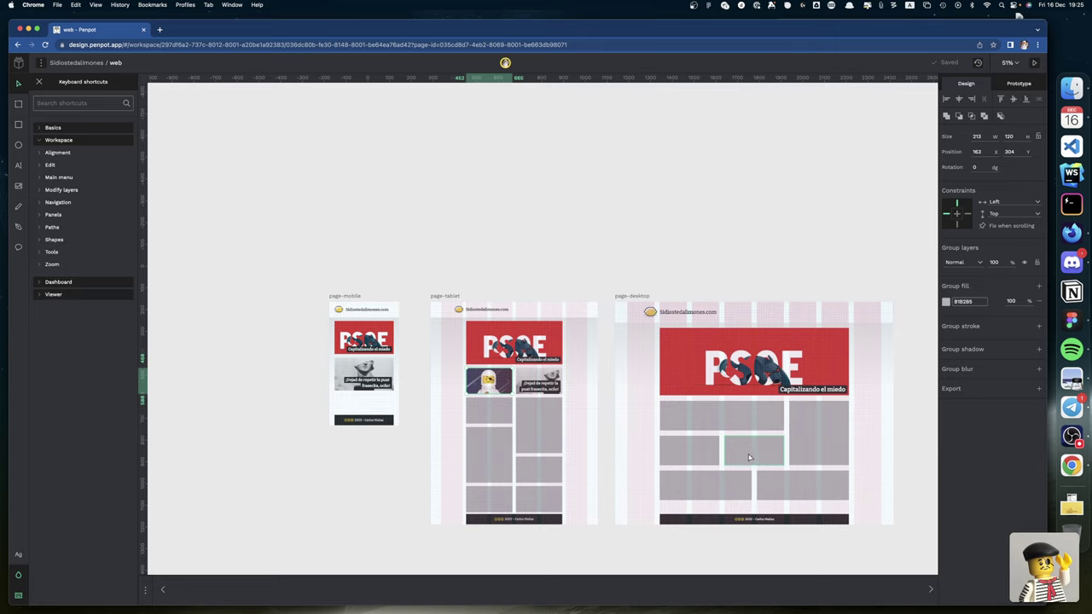
scroll(749, 458, right, 5)
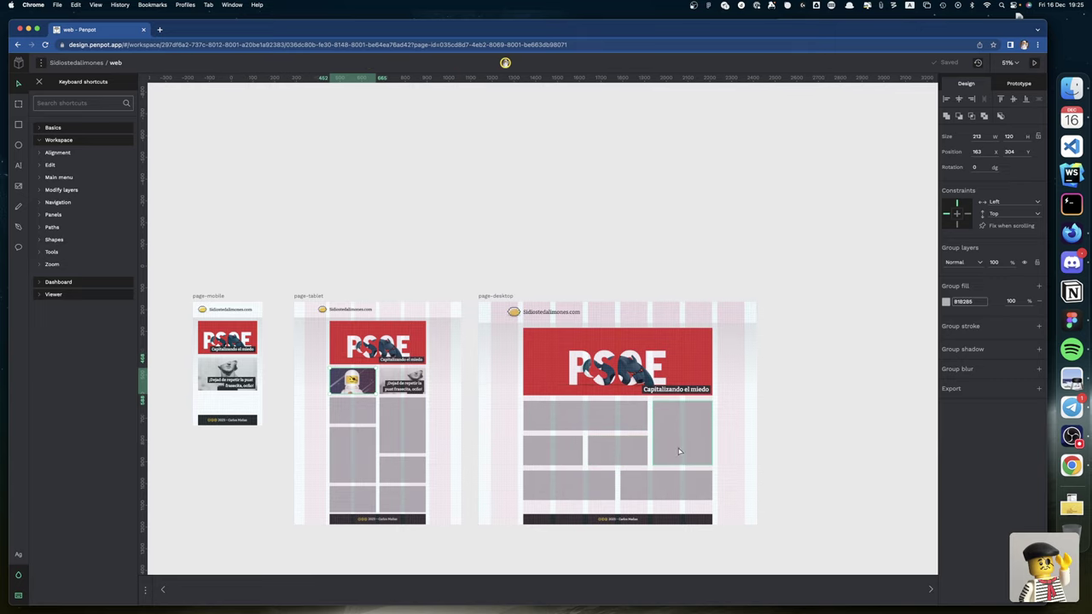
Step: Close the keyboard shortcuts list and identify the grey photo card's image in page-tablet by hiding and reshowing Group-5
click(405, 376)
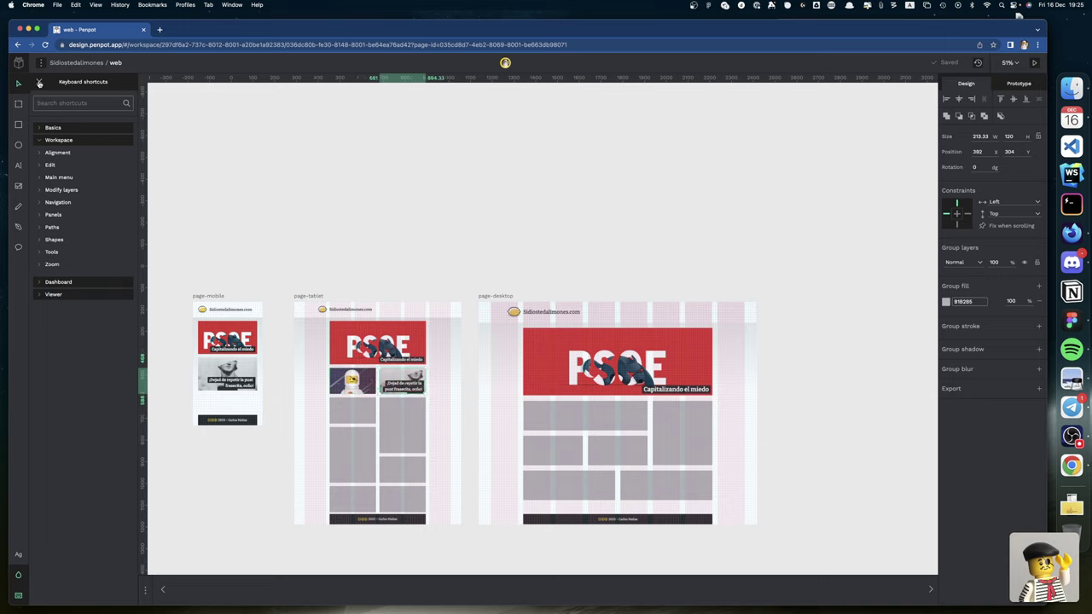
click(38, 82)
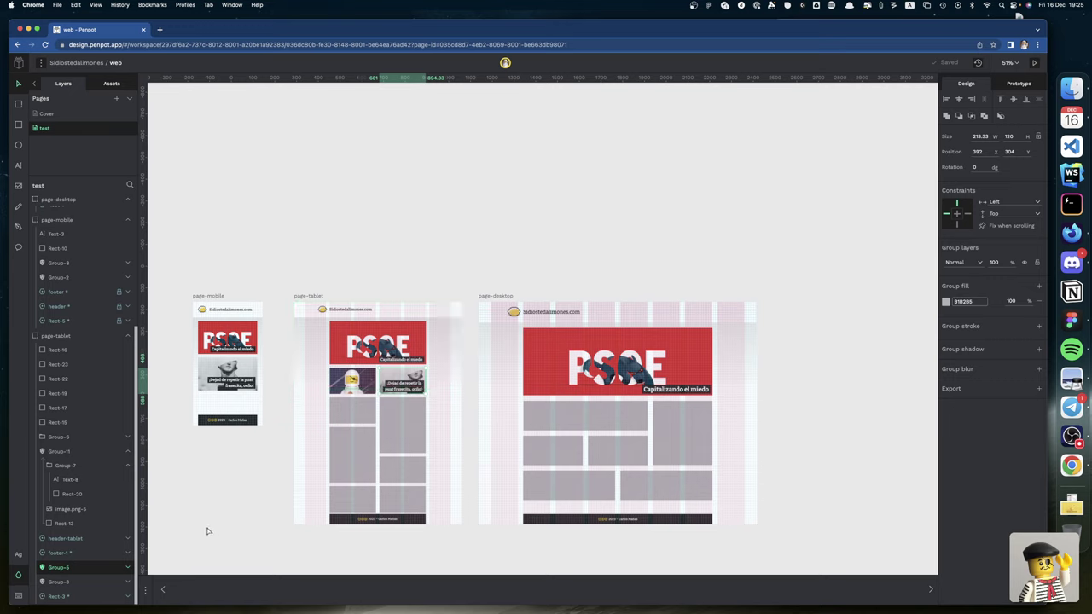
click(112, 568)
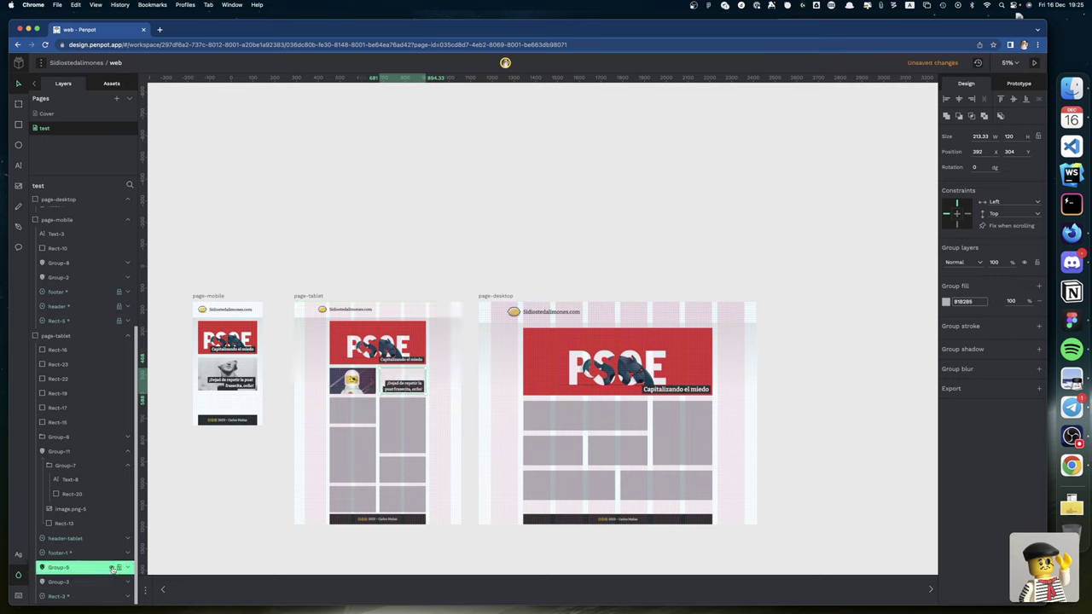
click(112, 568)
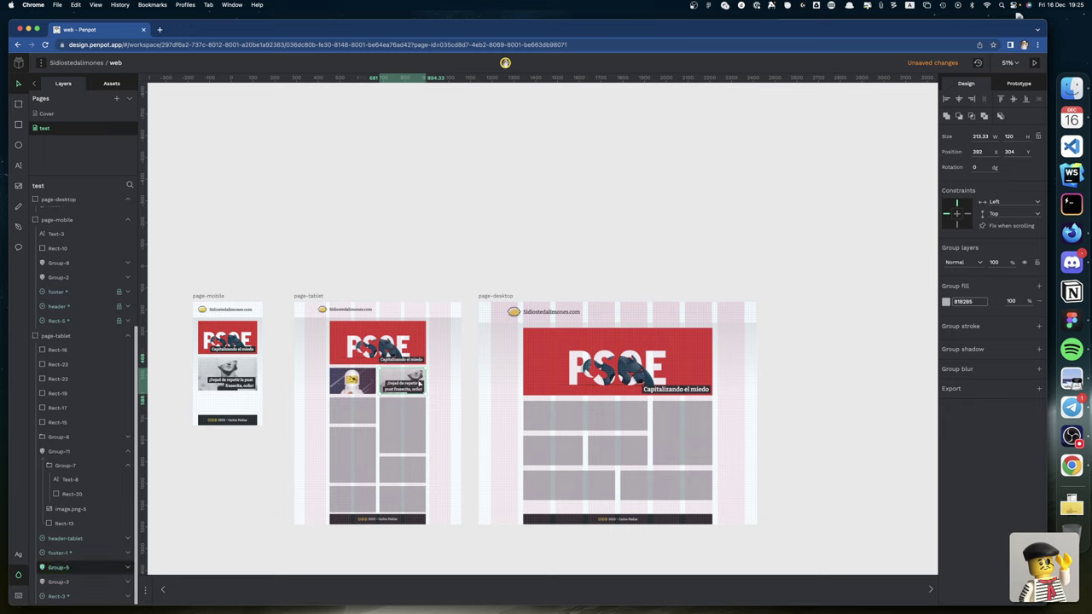
Step: Copy the grey photo card's image and caption from page-tablet onto the small middle card in the second row of page-desktop's placeholder cards
click(420, 384)
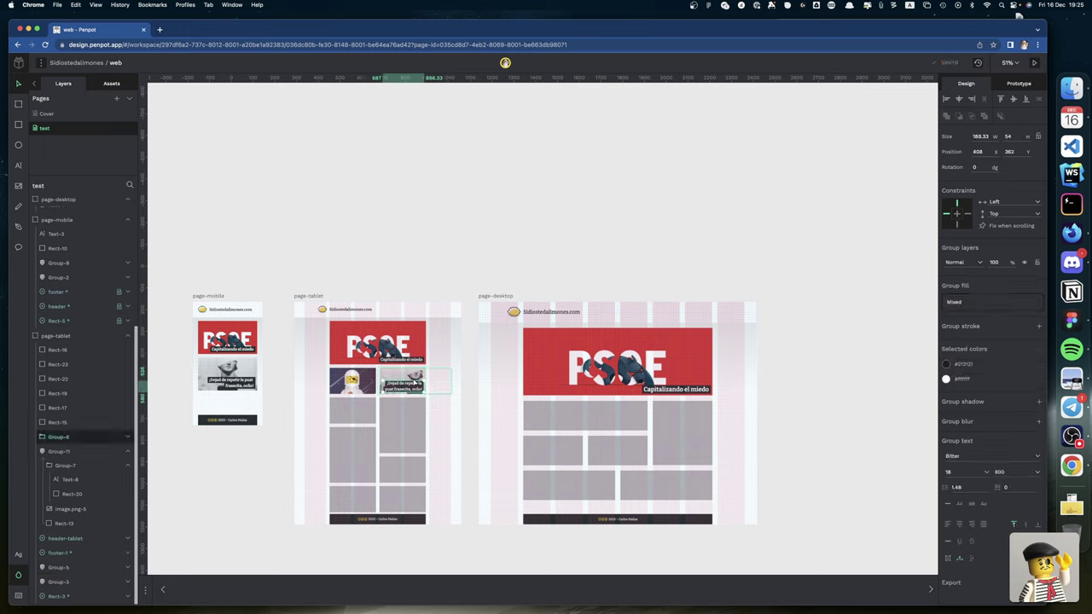
shift+click(413, 377)
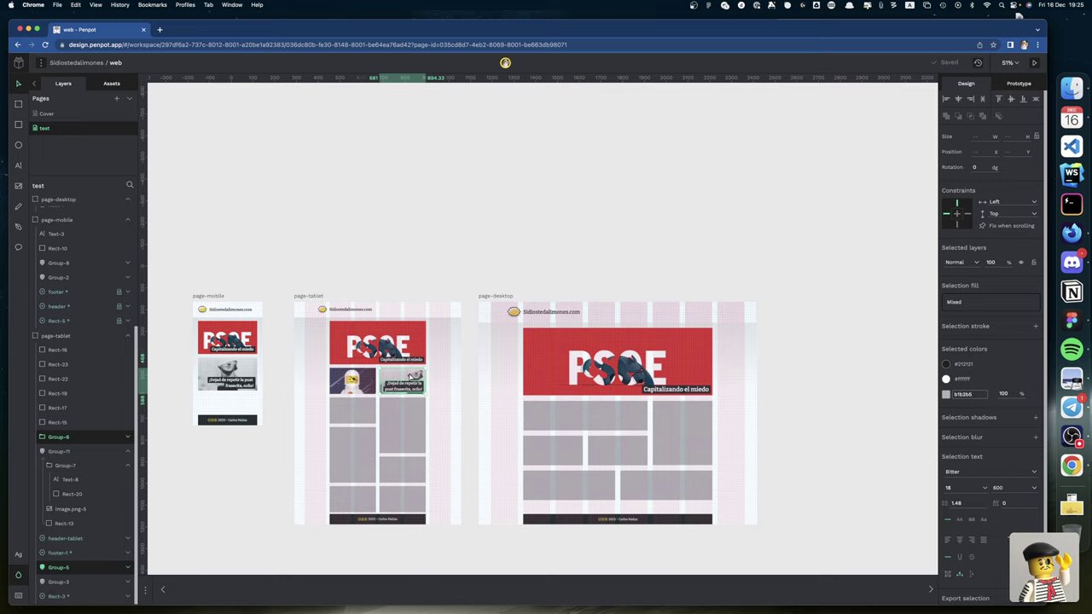
click(626, 457)
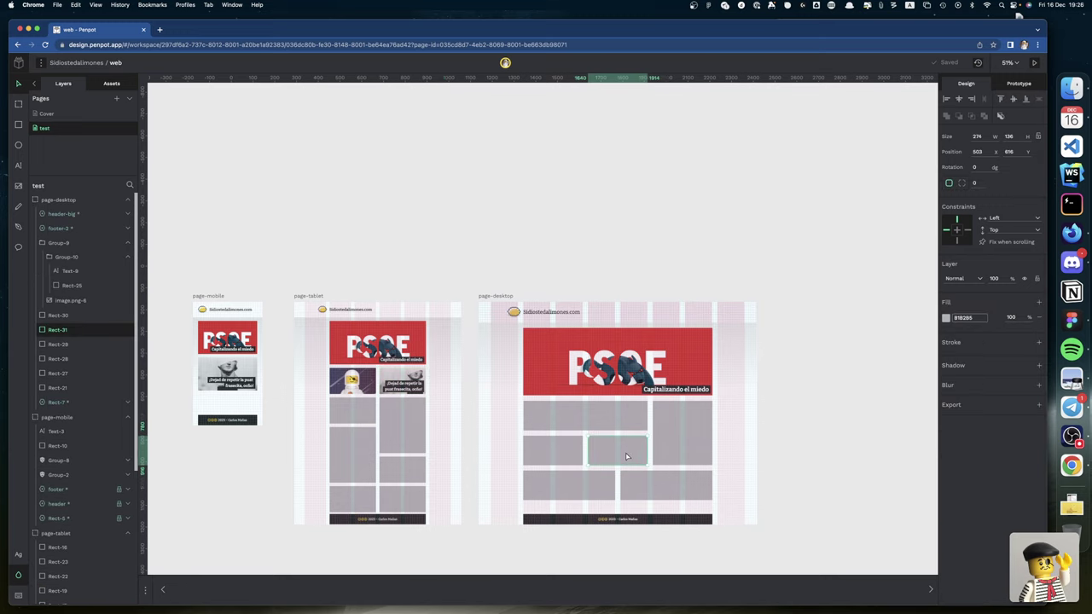
key(cmd+v)
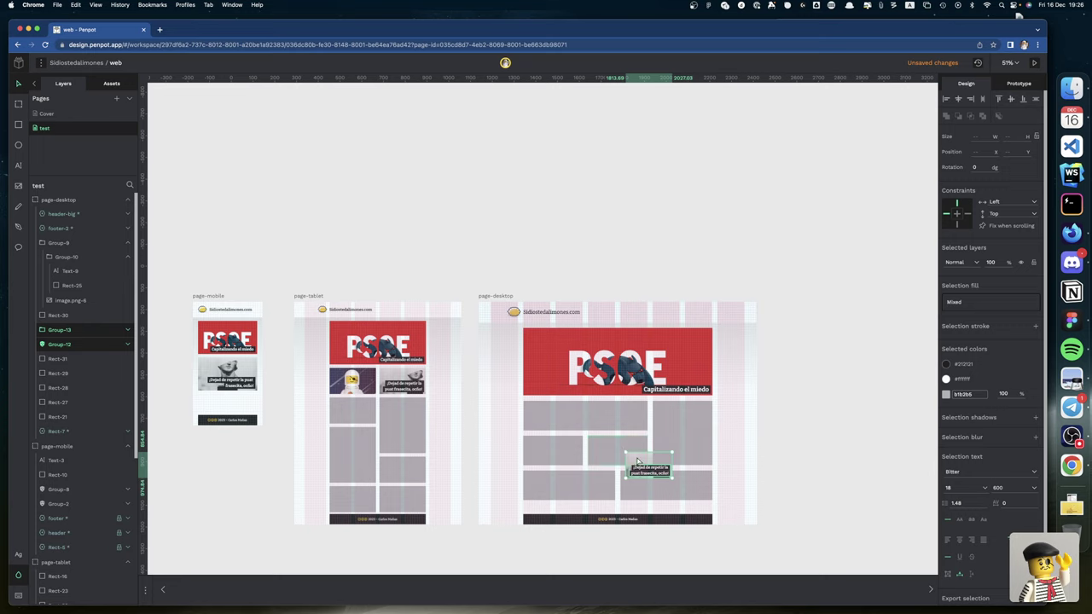
drag(637, 461, 603, 447)
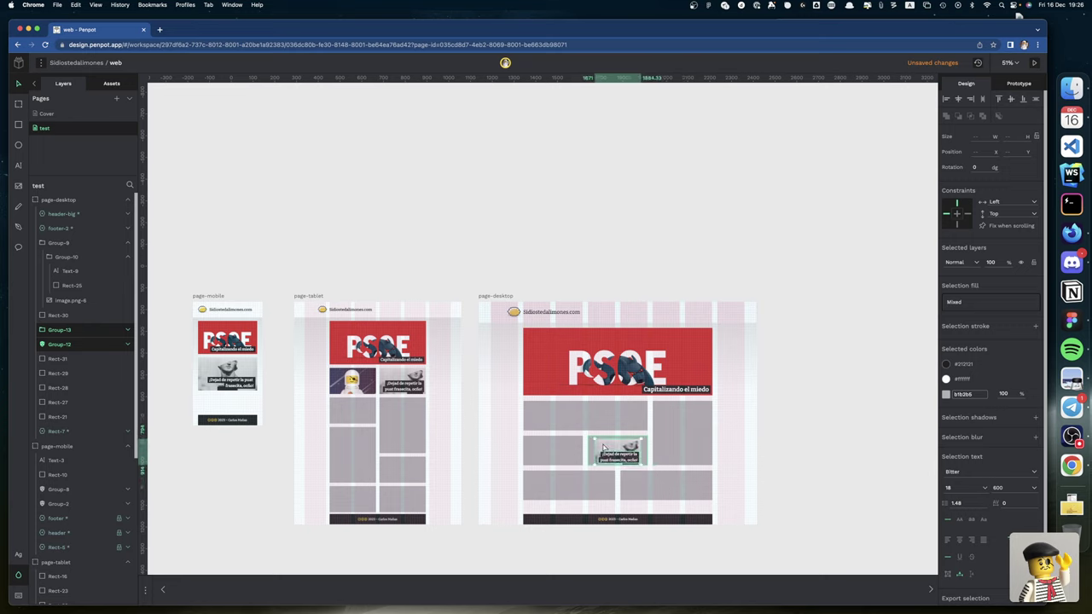
click(583, 428)
ctrl+scroll(584, 434, up, 10)
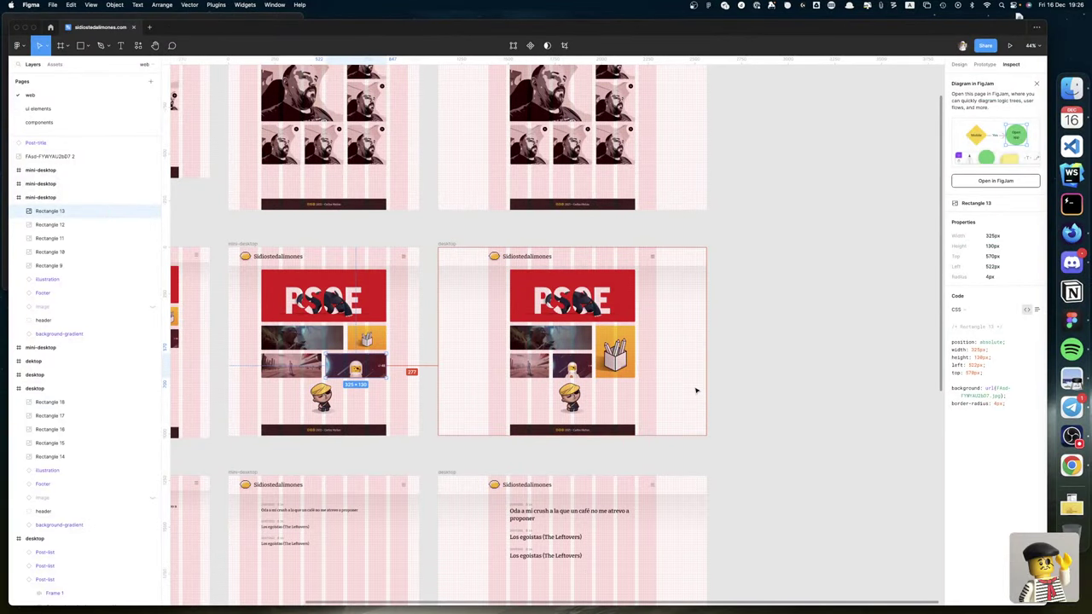
Step: Examine the post cards in the mini-desktop and desktop mockups in Figma, and return to Penpot
ctrl+scroll(613, 349, down, 5)
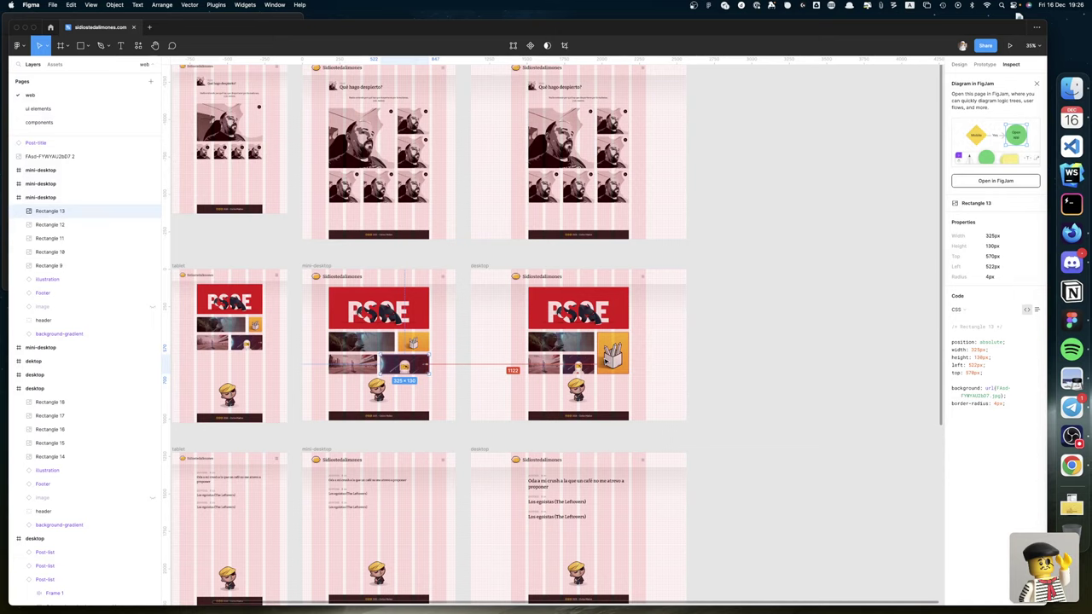
ctrl+scroll(605, 361, down, 5)
ctrl+scroll(606, 361, up, 7)
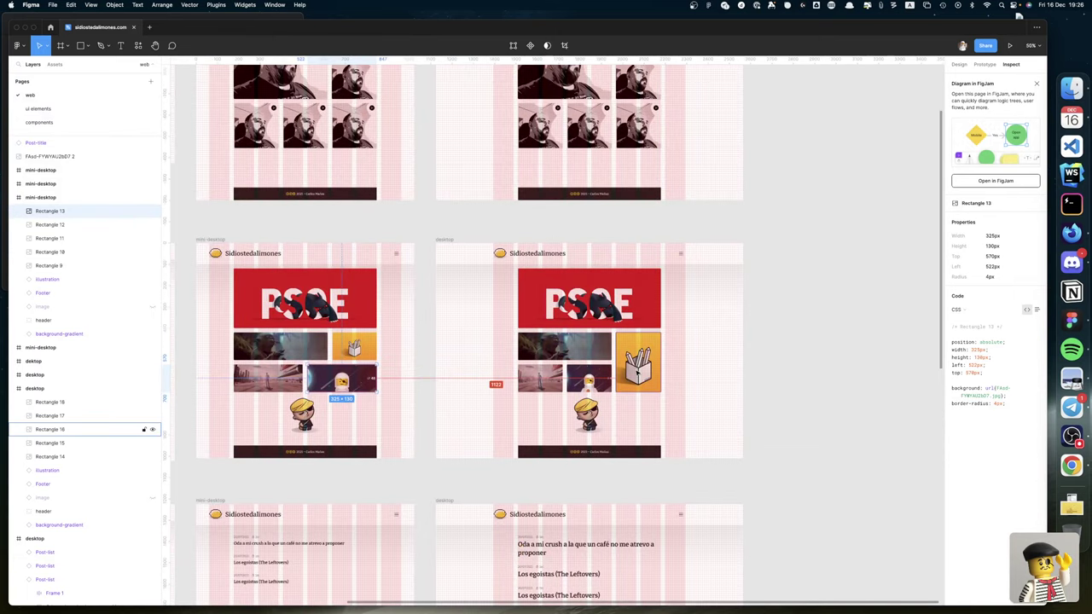
scroll(631, 350, down, 1)
drag(662, 320, 600, 393)
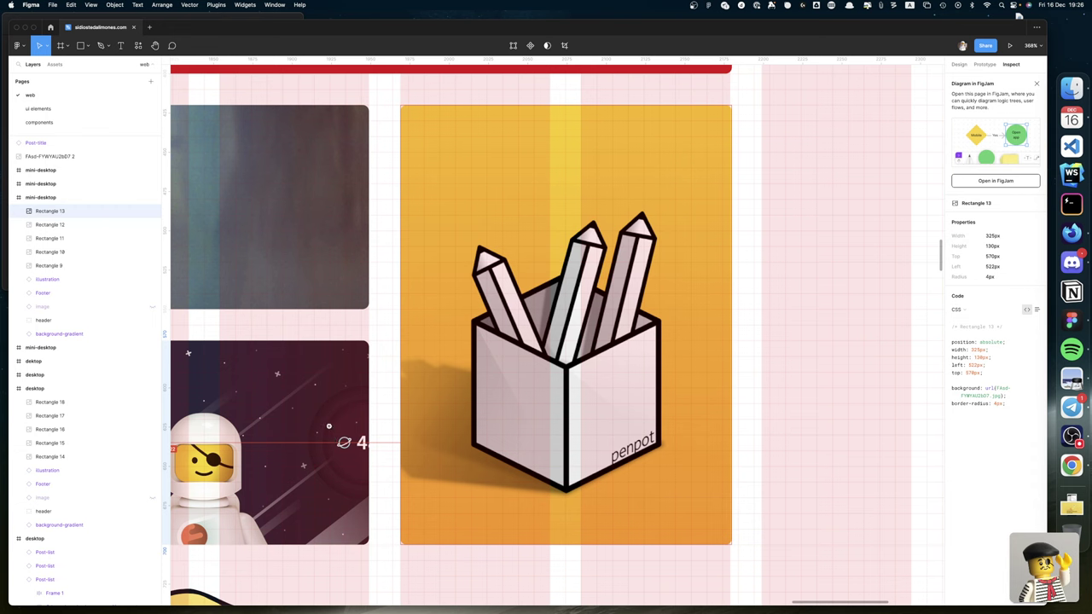
drag(329, 429, 381, 459)
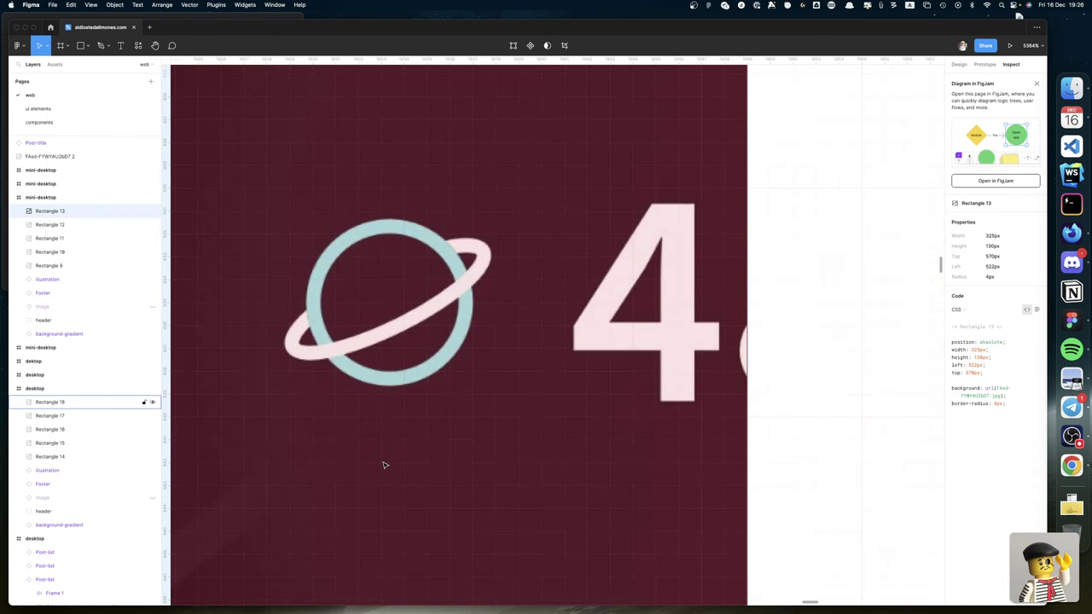
key(shift+0)
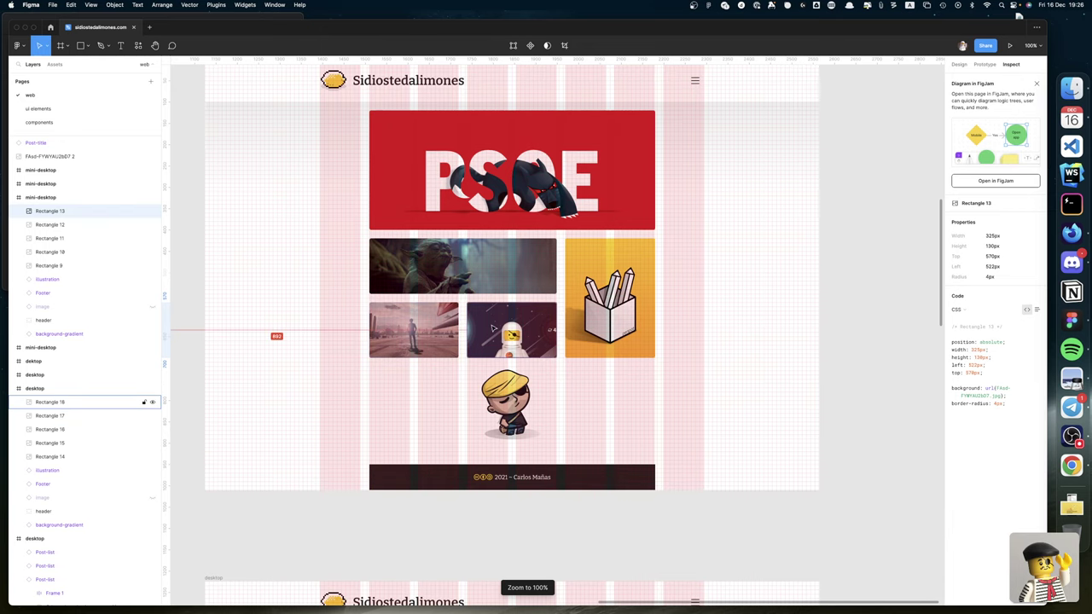
key(super+h)
key(ctrl+Right)
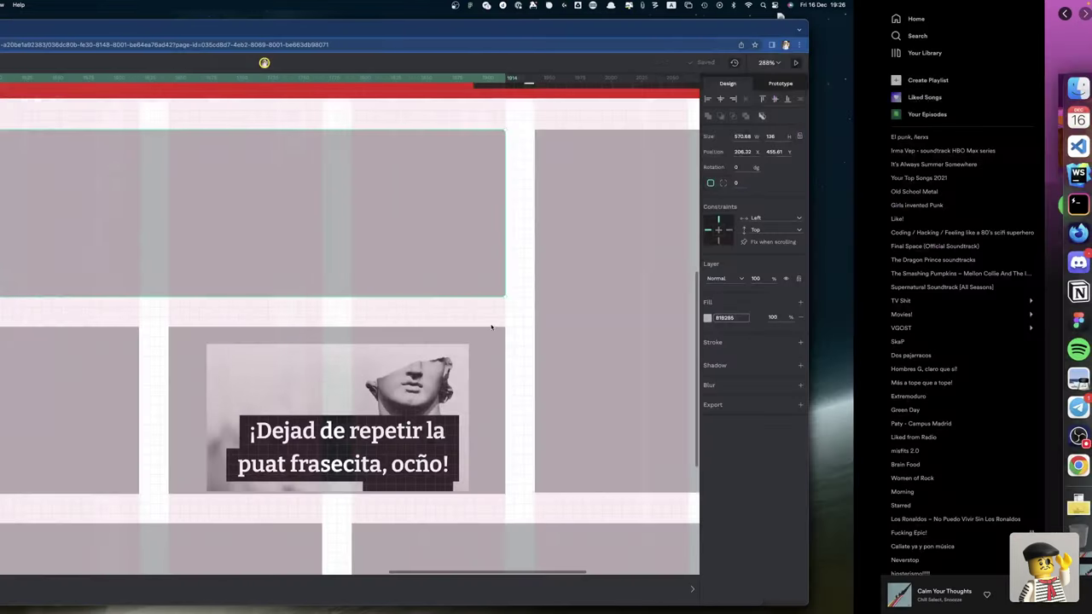
Step: Align the pasted caption to the card's bottom-right corner, and inset it slightly to X 580, Y 690
scroll(518, 305, right, 3)
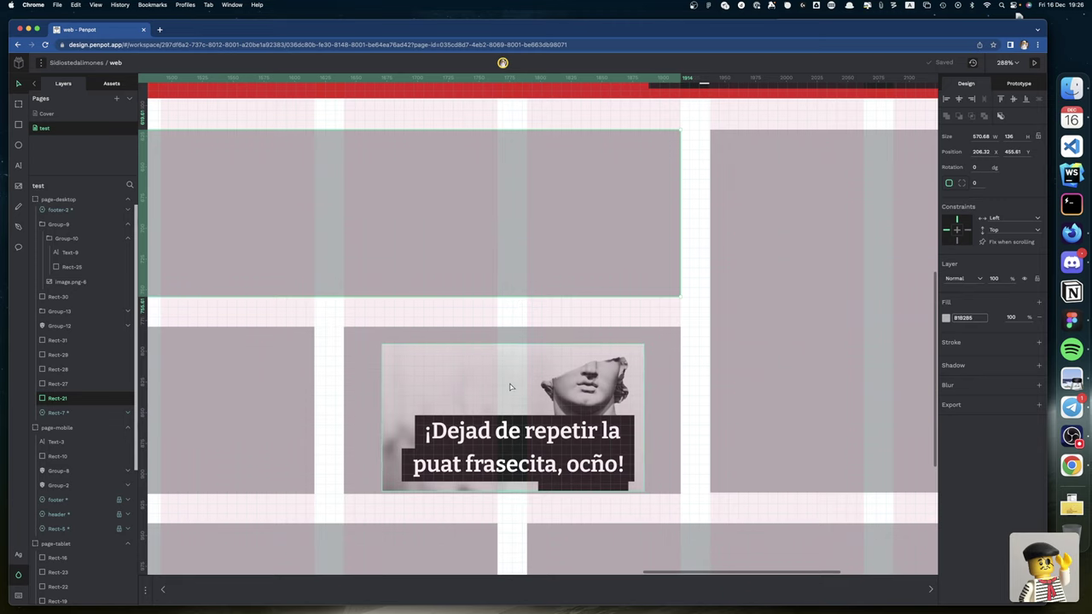
scroll(537, 390, up, 1)
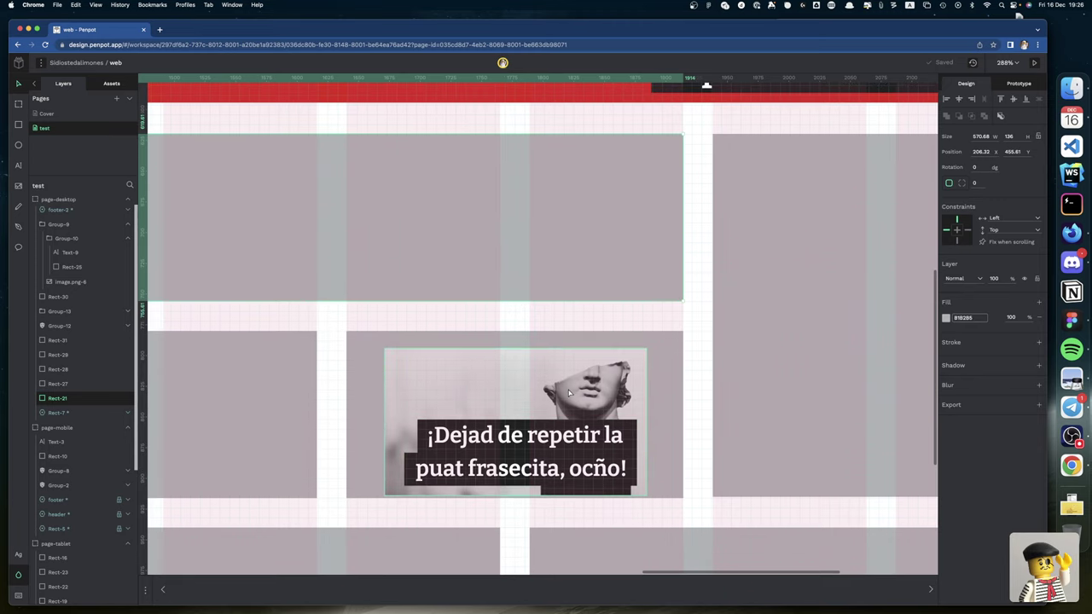
click(573, 439)
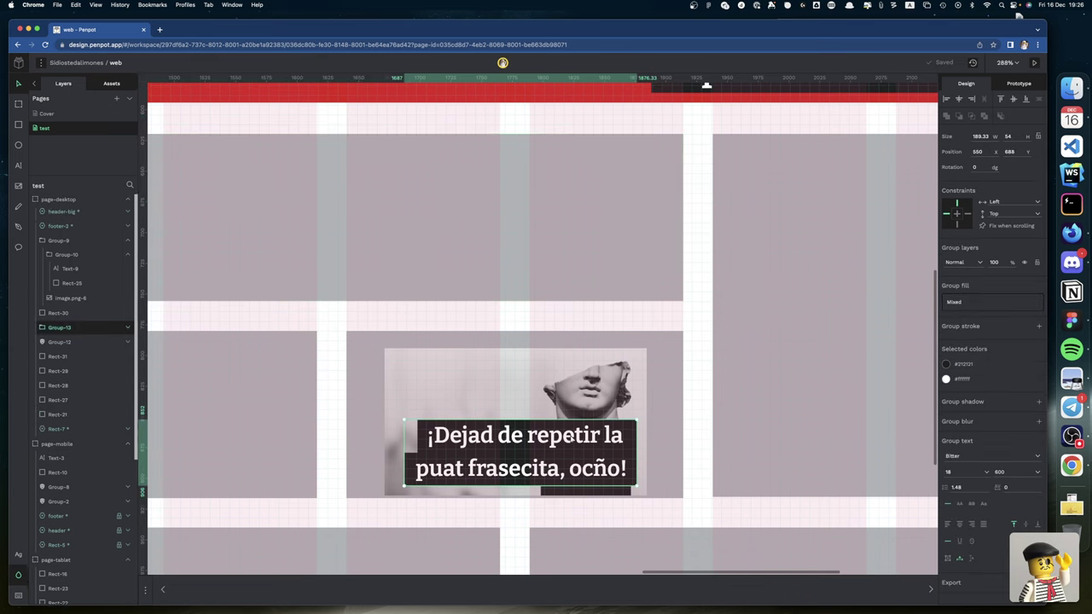
shift+click(659, 447)
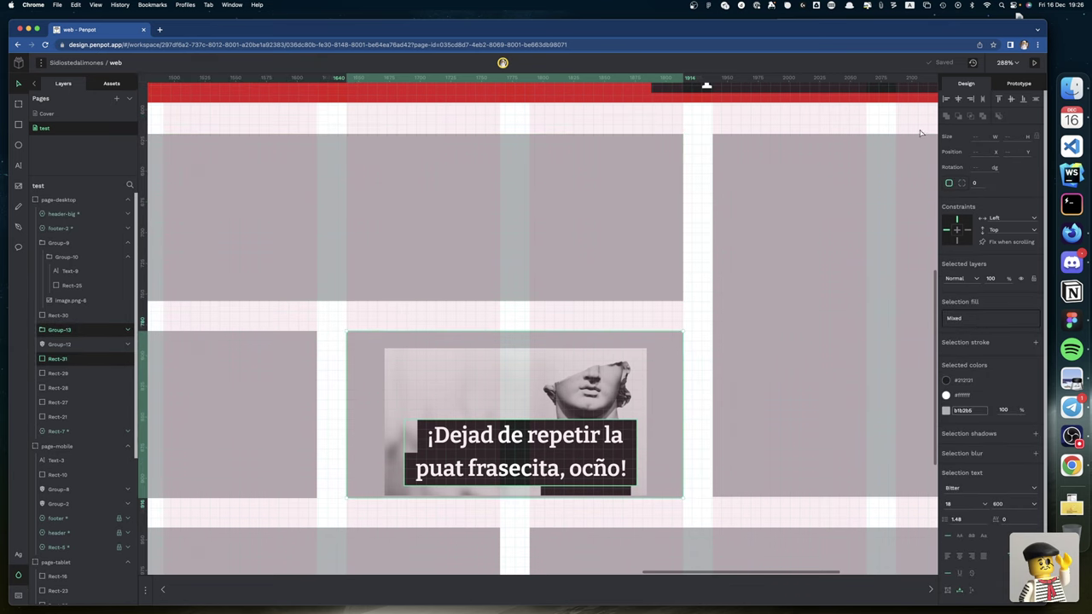
click(998, 98)
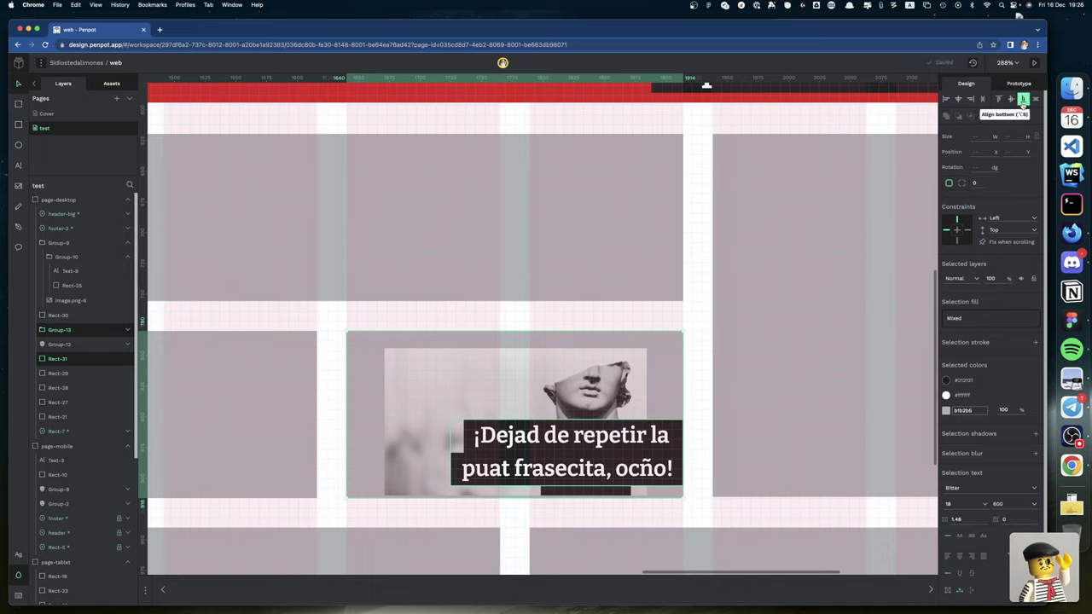
click(1022, 99)
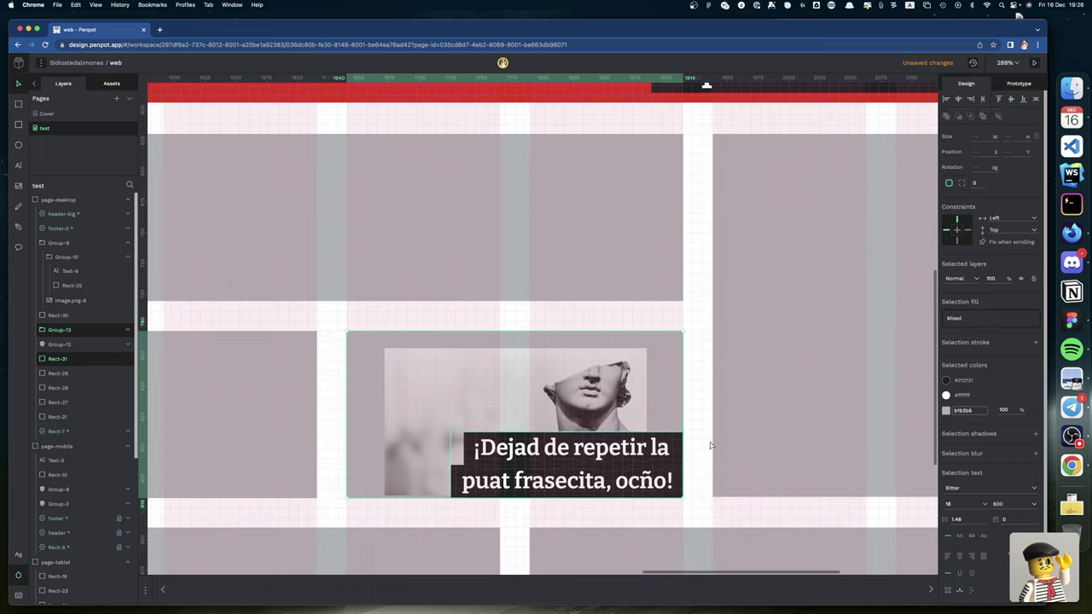
click(662, 450)
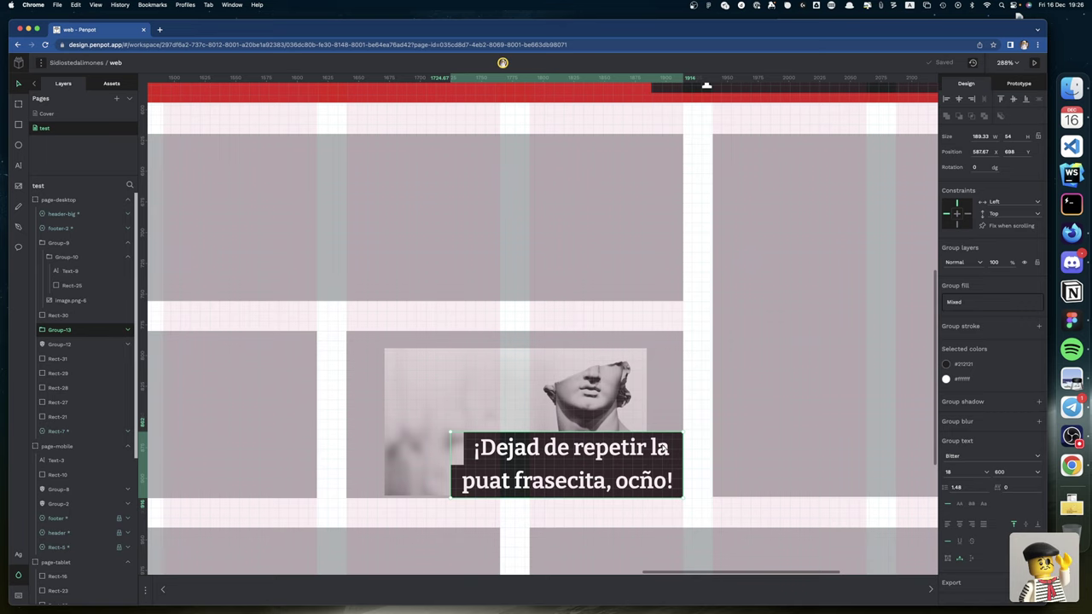
mouse_move(665, 449)
mouse_down()
mouse_move(663, 426)
mouse_move(664, 449)
mouse_up()
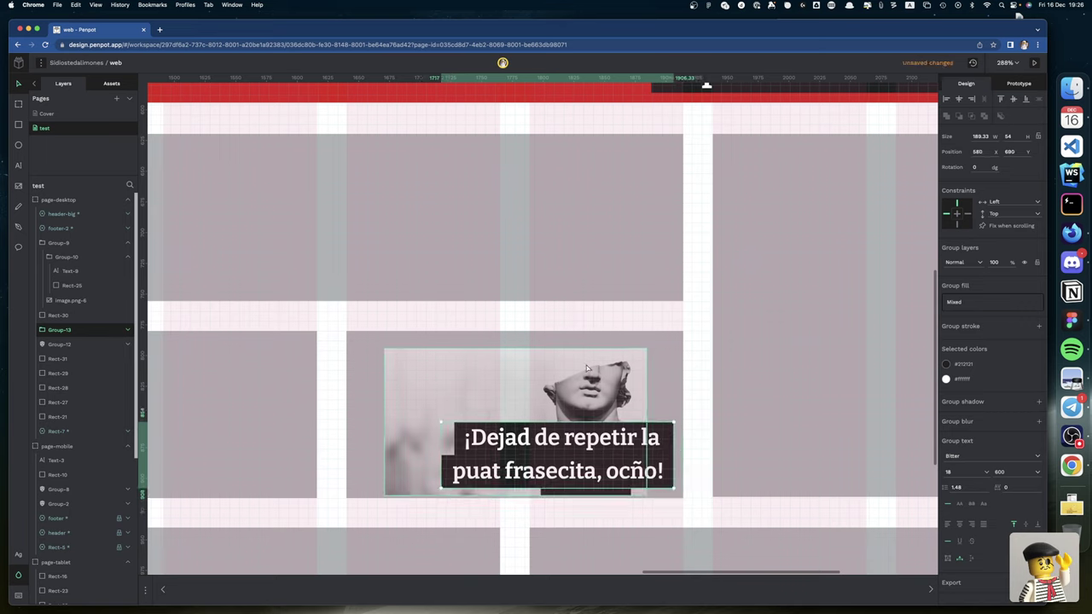
Step: Try stretching the masked photo group Group-12 to 274 by 136 over the whole card, and undo the resizing
click(614, 383)
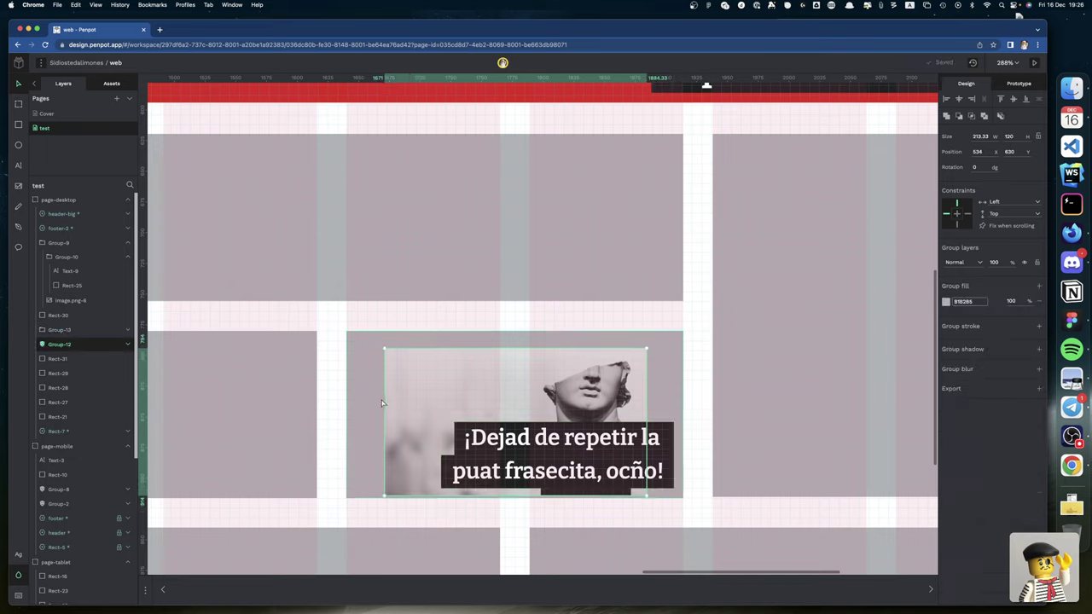
drag(384, 396, 346, 397)
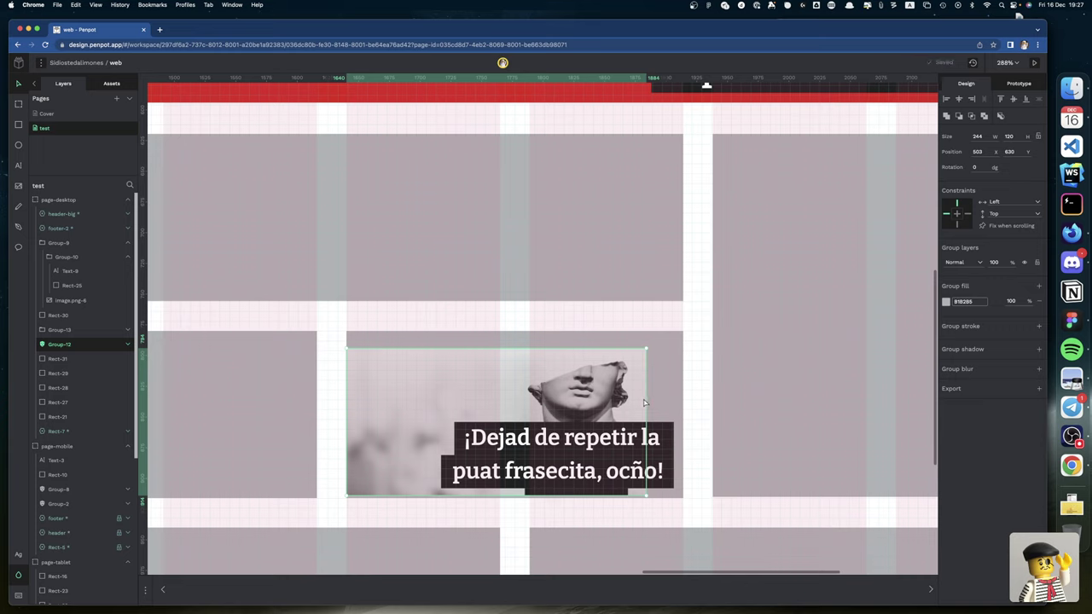
drag(644, 397, 682, 399)
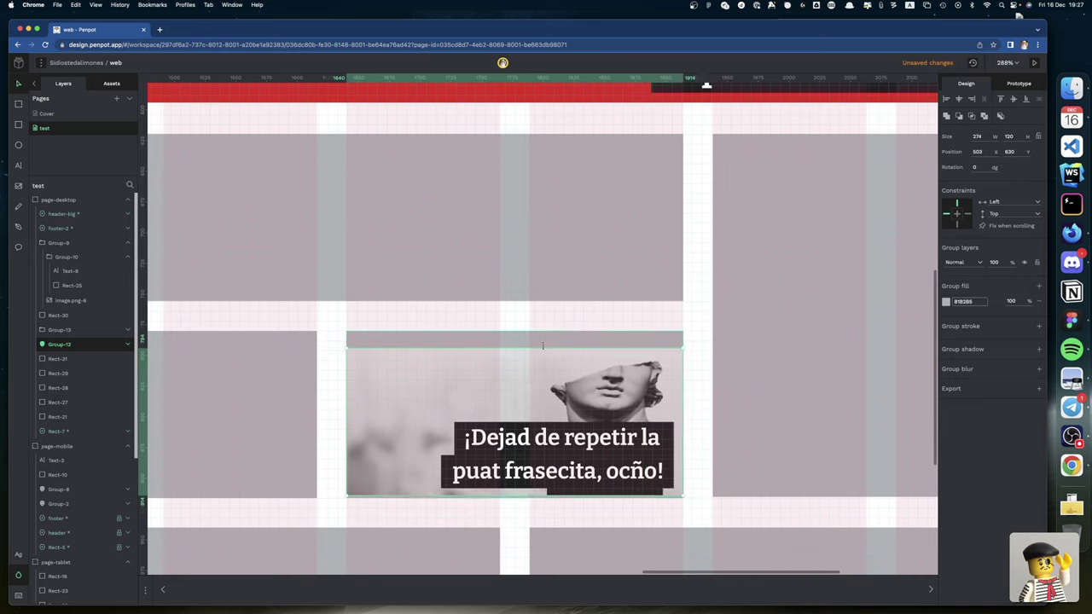
drag(542, 346, 541, 327)
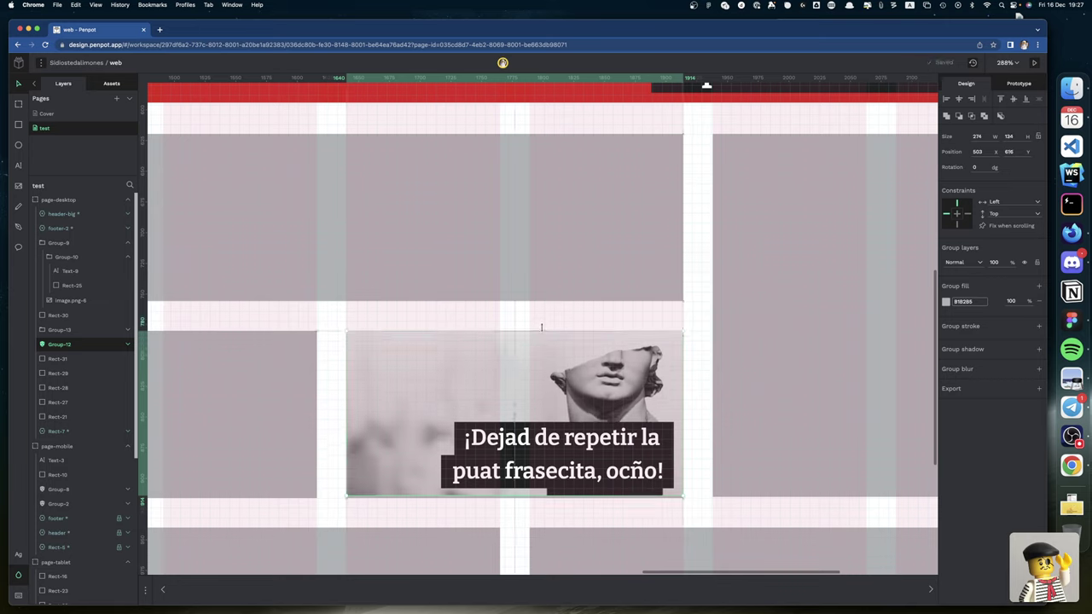
drag(395, 495, 393, 498)
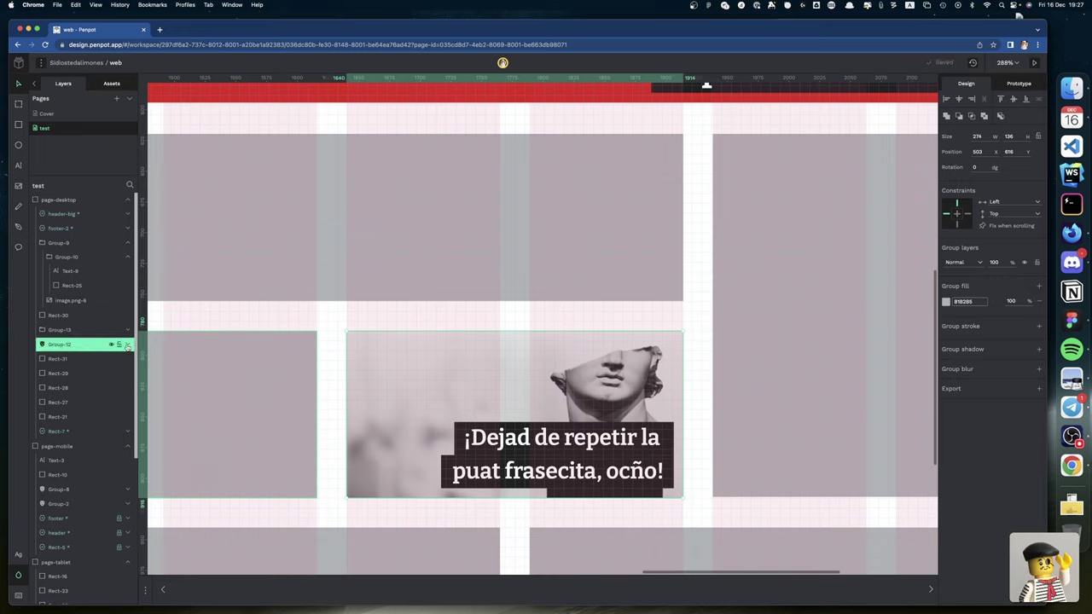
key(ctrl+z)
key(ctrl+z)
key(ctrl+z)
key(ctrl+z)
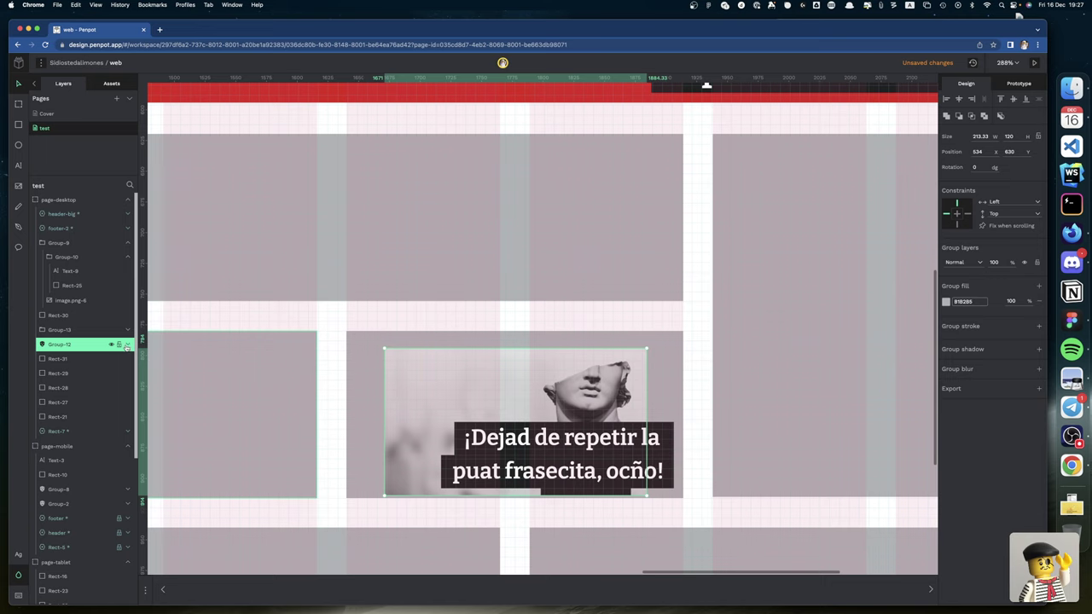
Step: Set both the horizontal and vertical constraints of image.png-7 inside Group-12 to Center
click(127, 345)
click(77, 359)
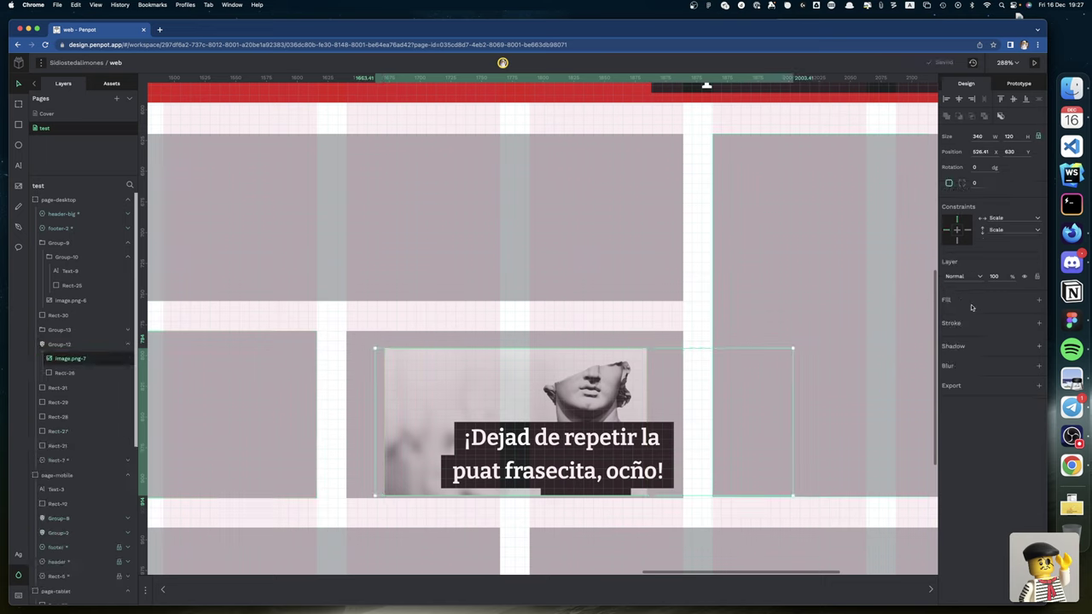
click(1000, 219)
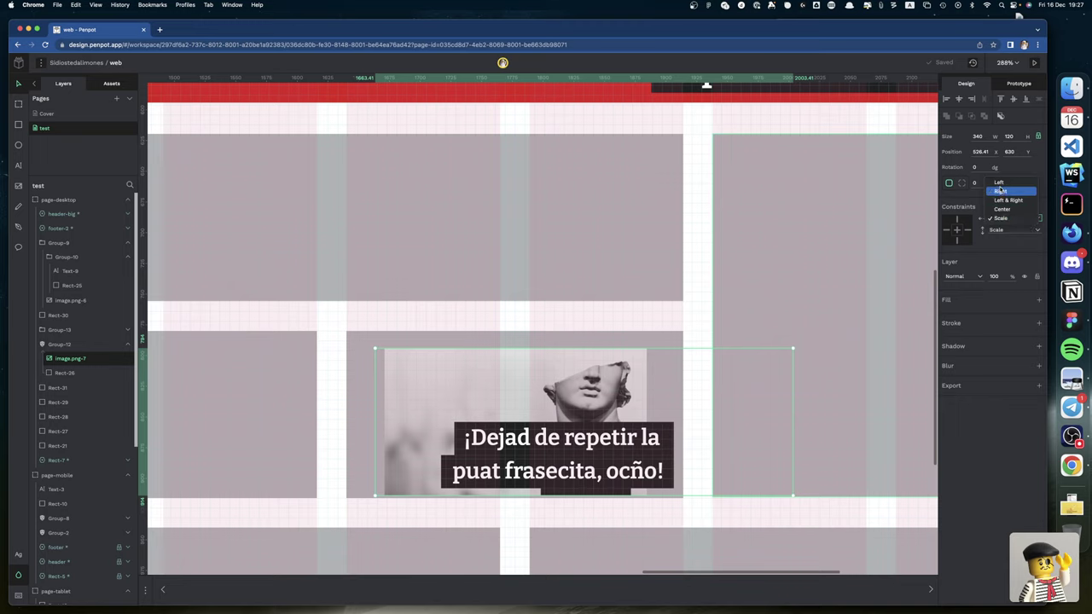
click(999, 190)
click(999, 230)
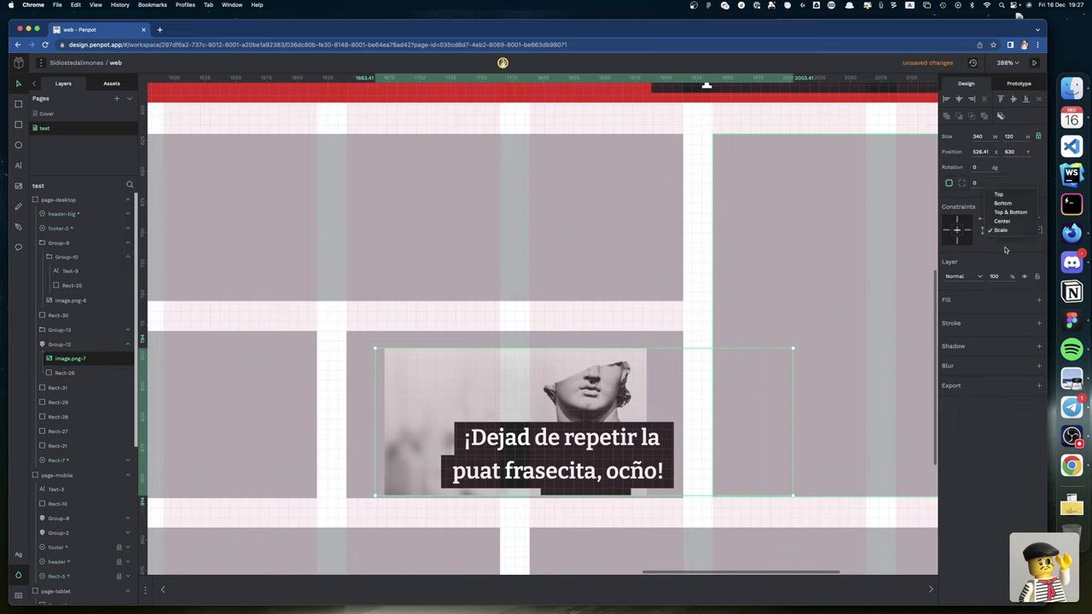
click(1001, 221)
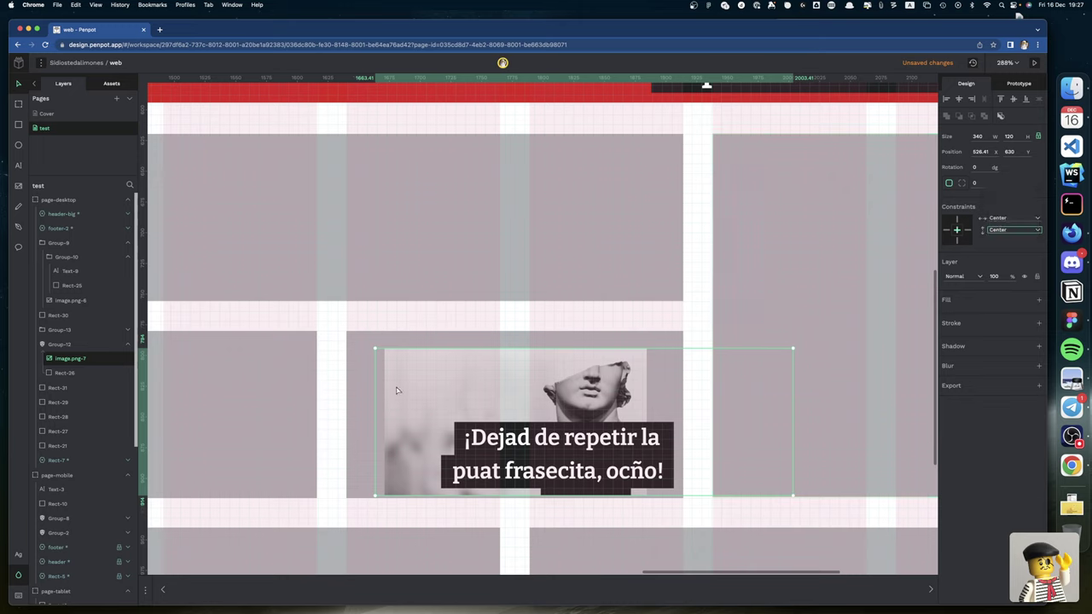
Step: Stretch Group-12 to 274 by 136 so it covers the whole card, and select the rectangle inside the group
click(73, 345)
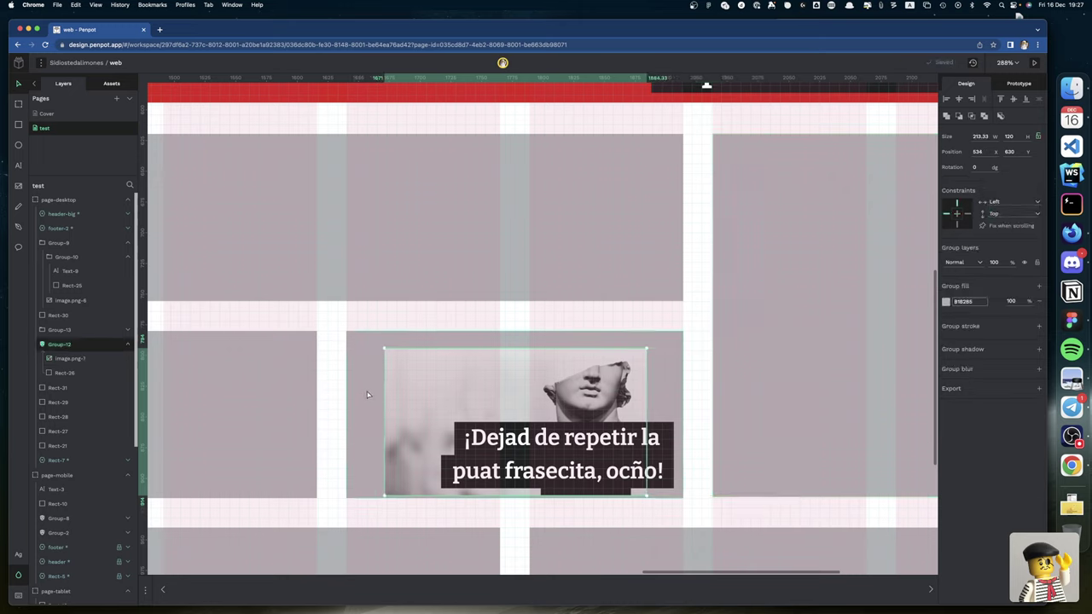
drag(384, 382, 344, 380)
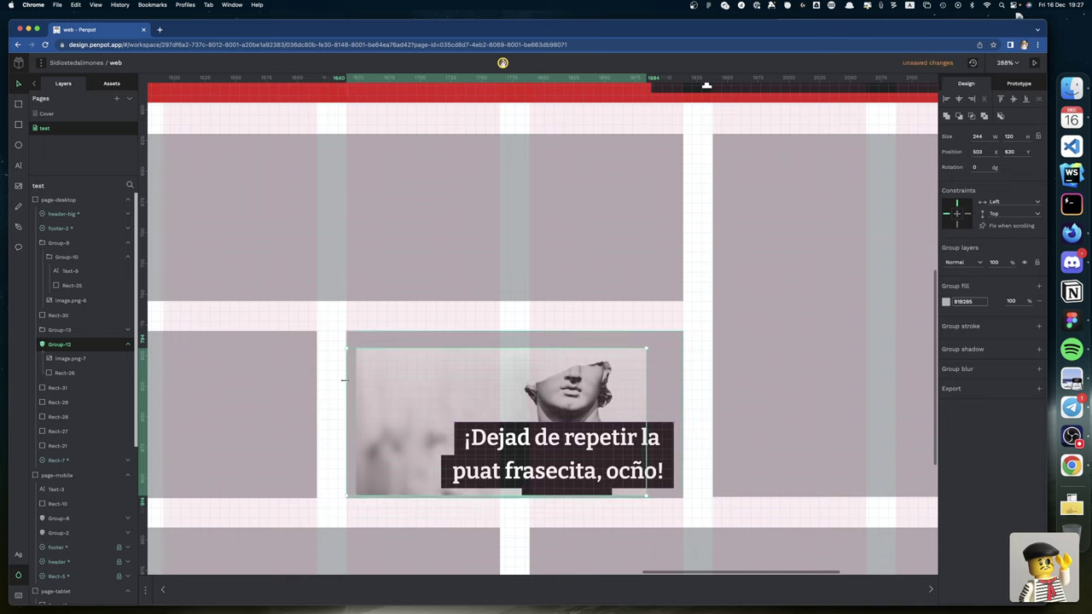
drag(377, 347, 379, 332)
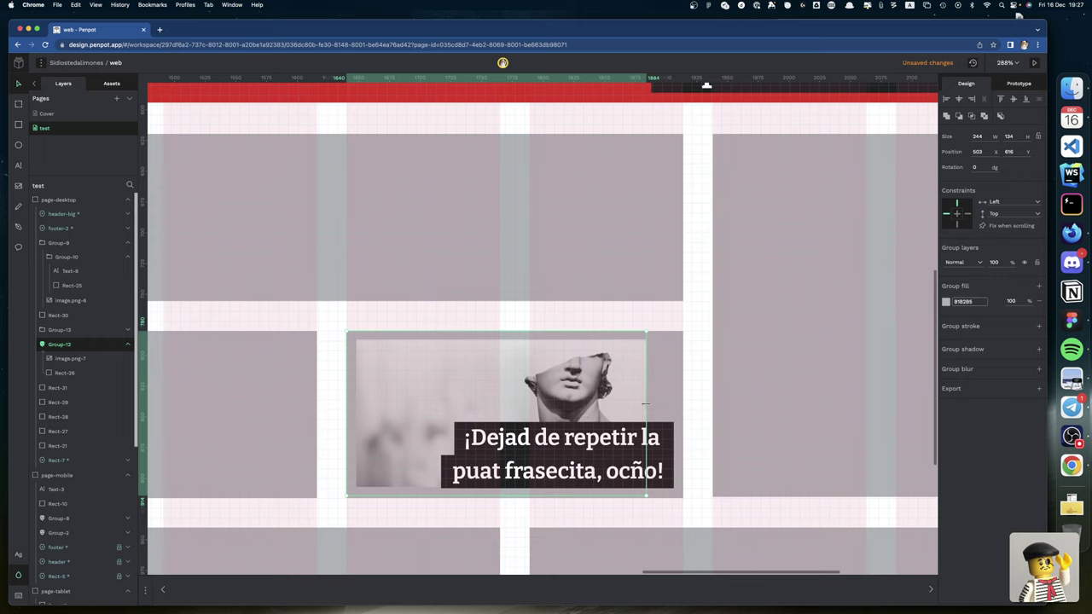
drag(648, 408, 682, 406)
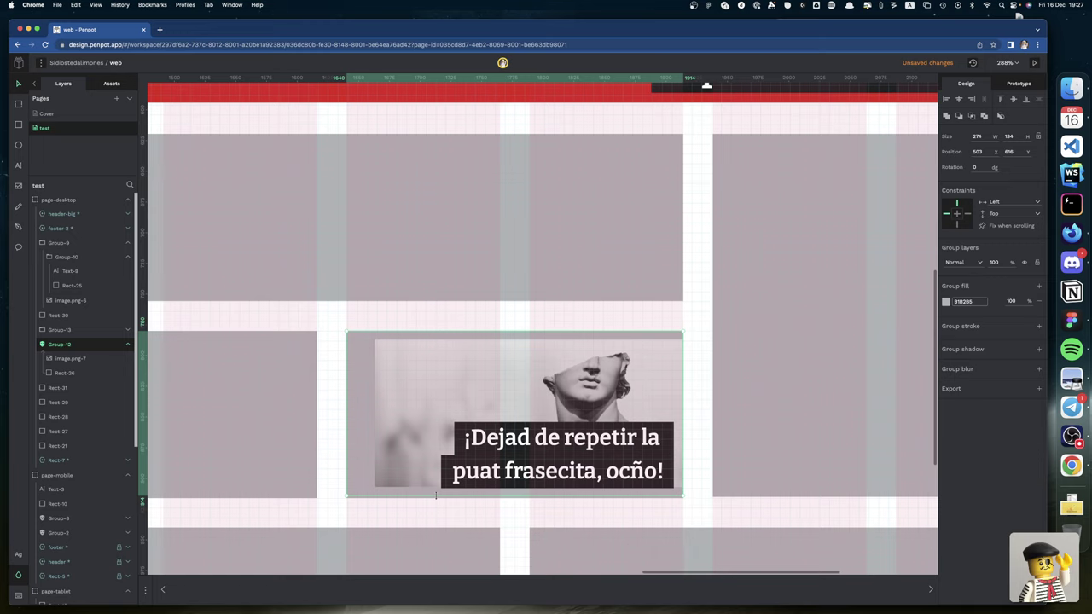
drag(436, 495, 436, 498)
click(52, 373)
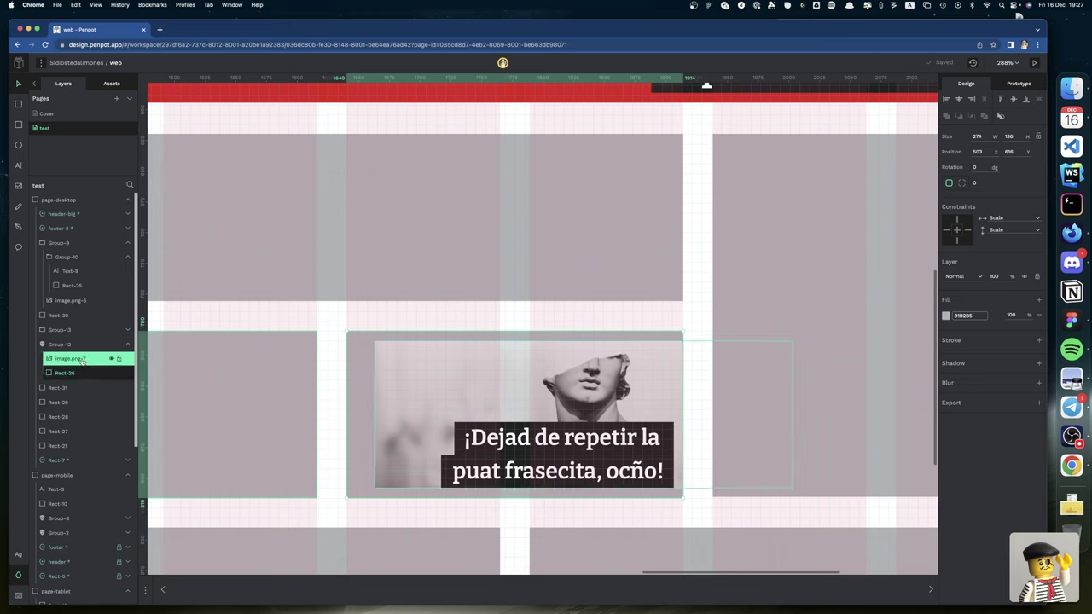
Step: Move image.png-7 inside Group-12 to the card's top-left corner and enlarge it to 386 by 136 to fill the card's height
click(81, 359)
drag(370, 347, 344, 328)
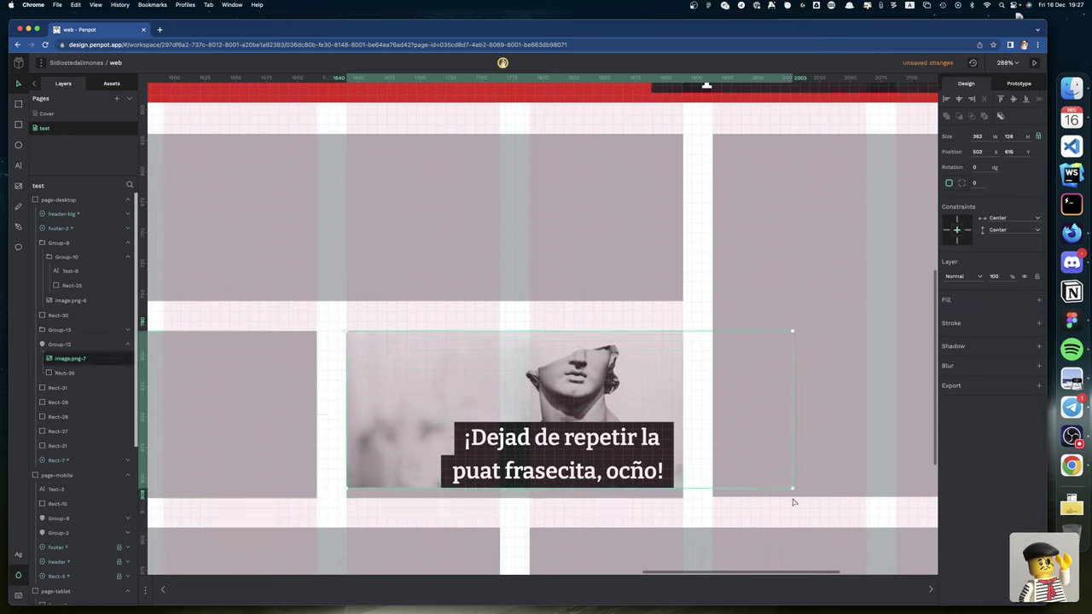
drag(791, 488, 810, 497)
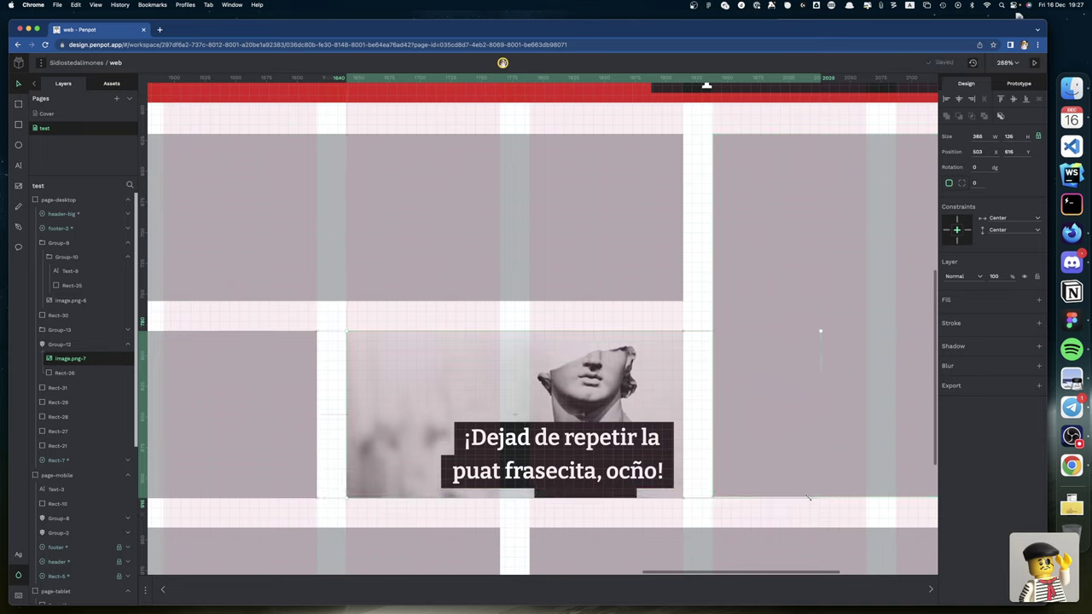
Step: Shift image.png-7 horizontally to X 440 so the statue's face sits centred in the card, and deselect it
key(shift+Left)
key(shift+Left)
key(shift+Left)
key(shift+Left)
key(shift+Left)
key(shift+Left)
key(shift+Left)
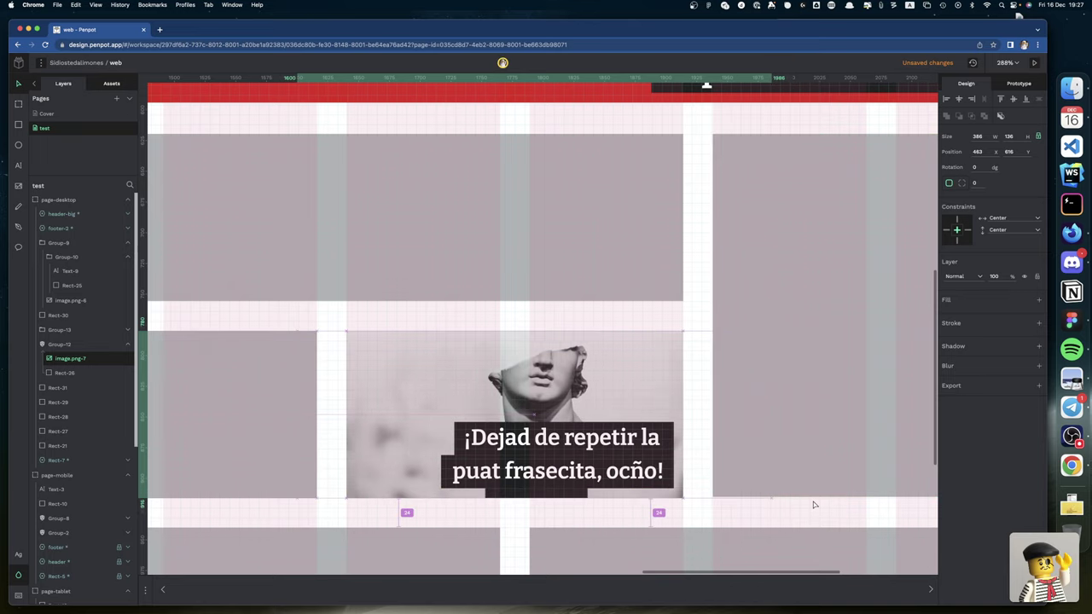
key(Right)
key(Right)
key(Right)
key(Right)
key(Right)
key(Right)
key(Right)
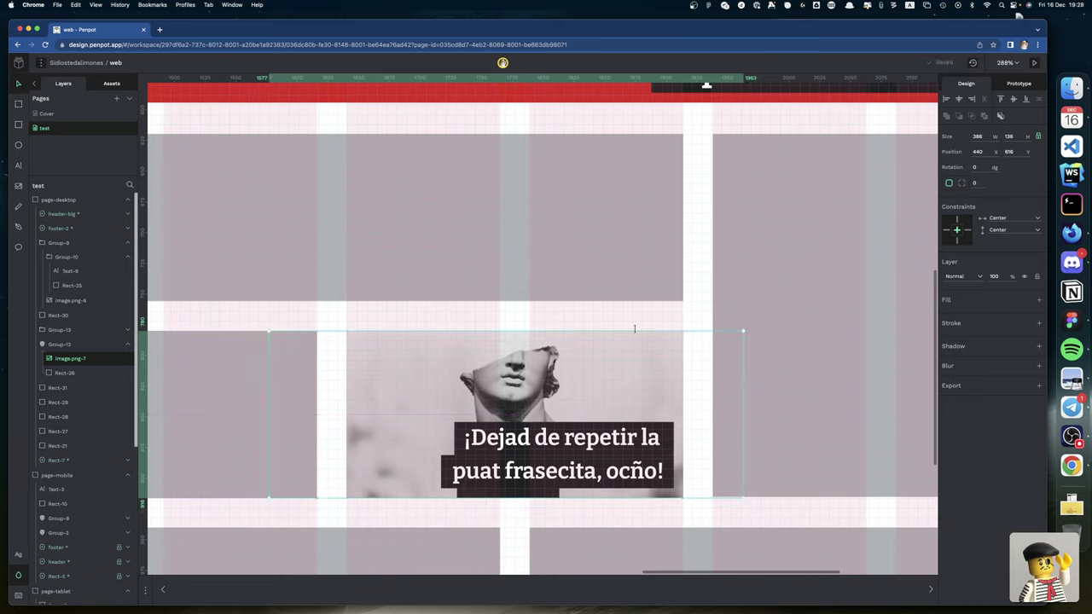
scroll(636, 315, right, 2)
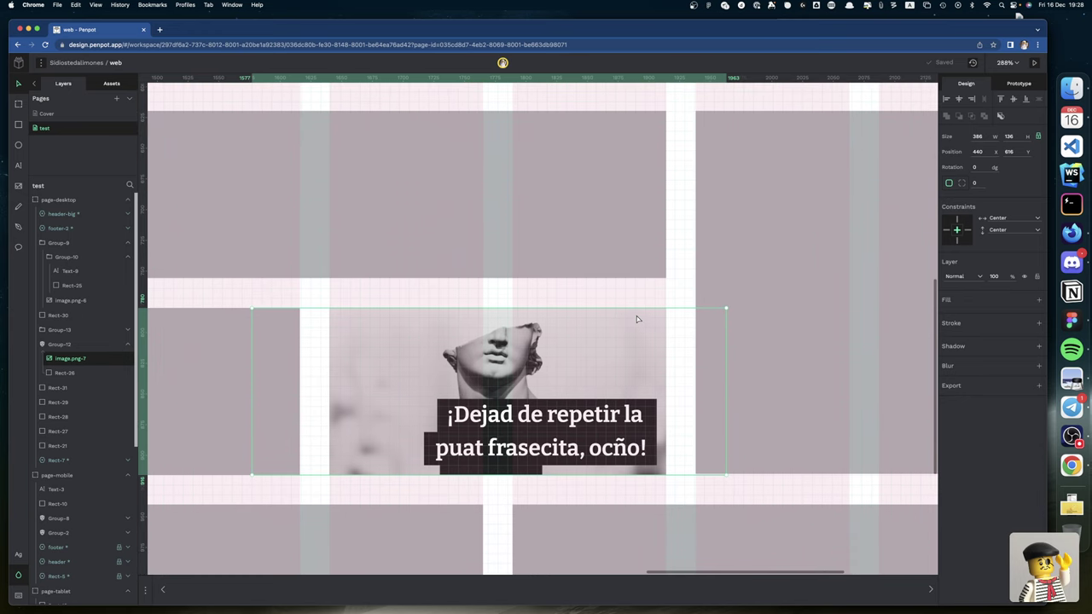
click(654, 307)
Step: Examine the featured post's caption and the lower cards in the desktop mockup for comparison with the statue card's caption
scroll(674, 367, up, 8)
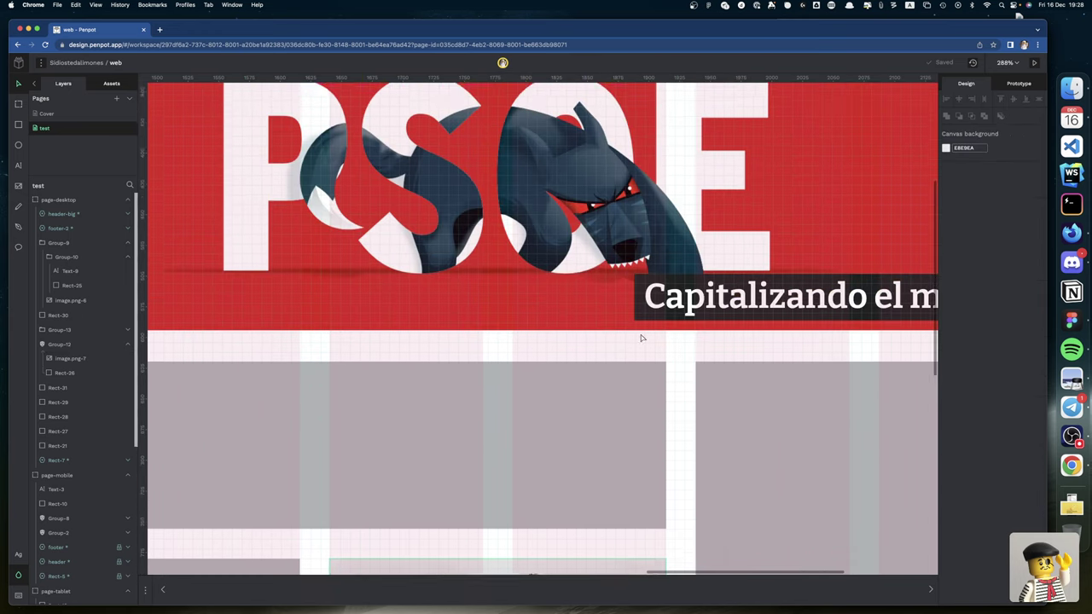
scroll(712, 397, right, 2)
scroll(712, 398, right, 10)
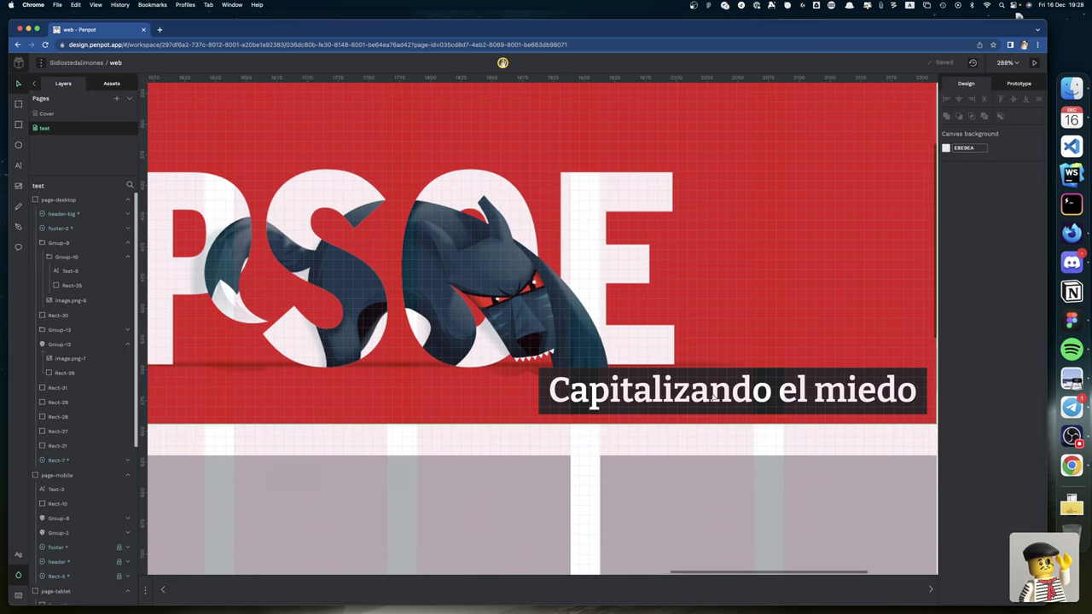
scroll(597, 386, down, 1)
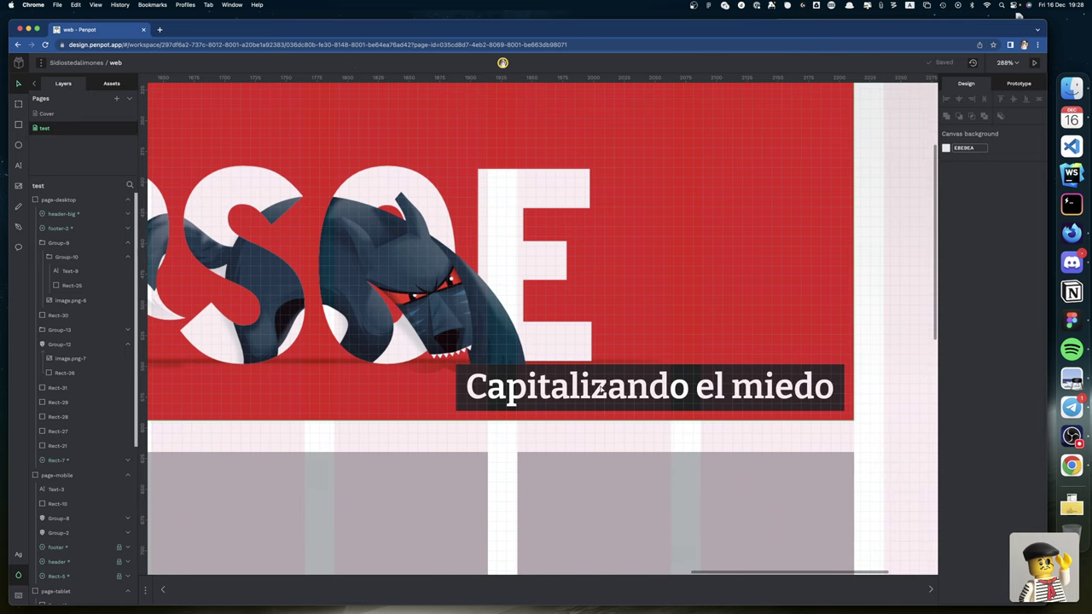
scroll(516, 390, down, 10)
scroll(516, 390, left, 3)
scroll(517, 388, up, 8)
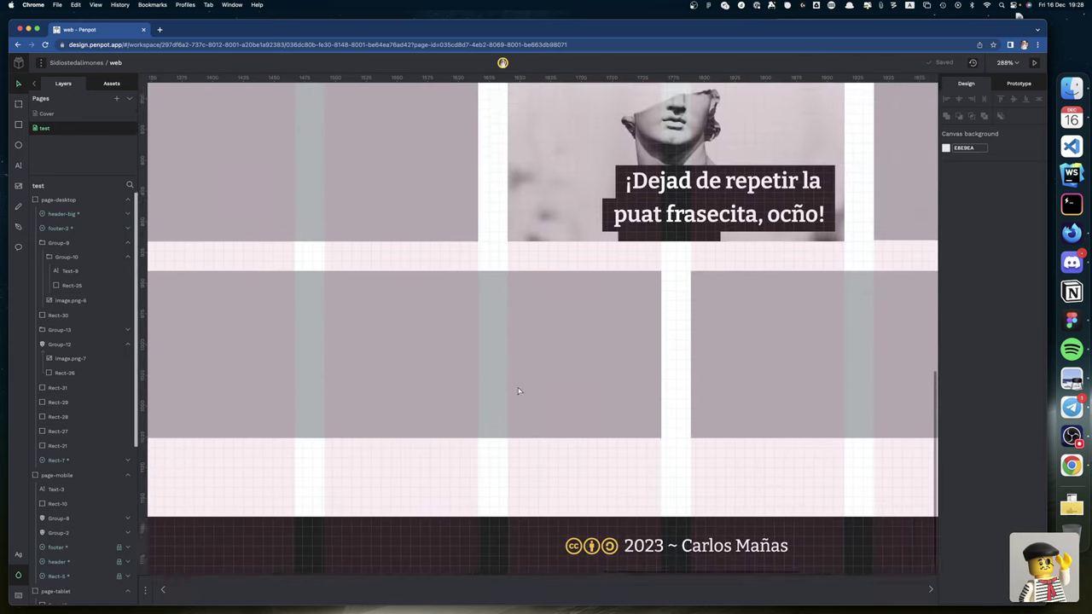
scroll(518, 388, up, 2)
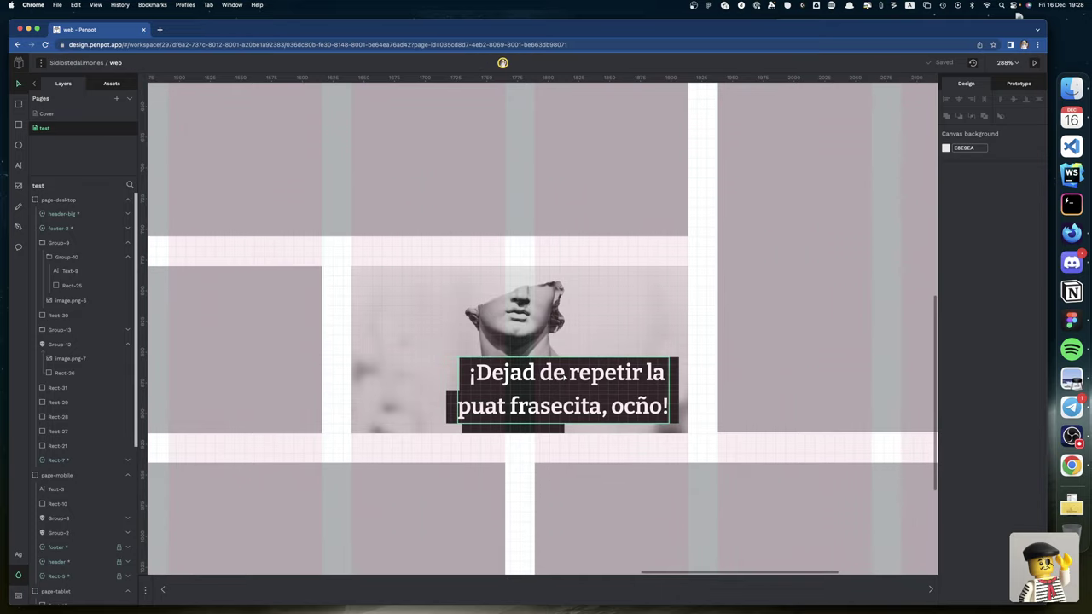
Step: Set the font size of the statue card's caption text to 28
click(570, 373)
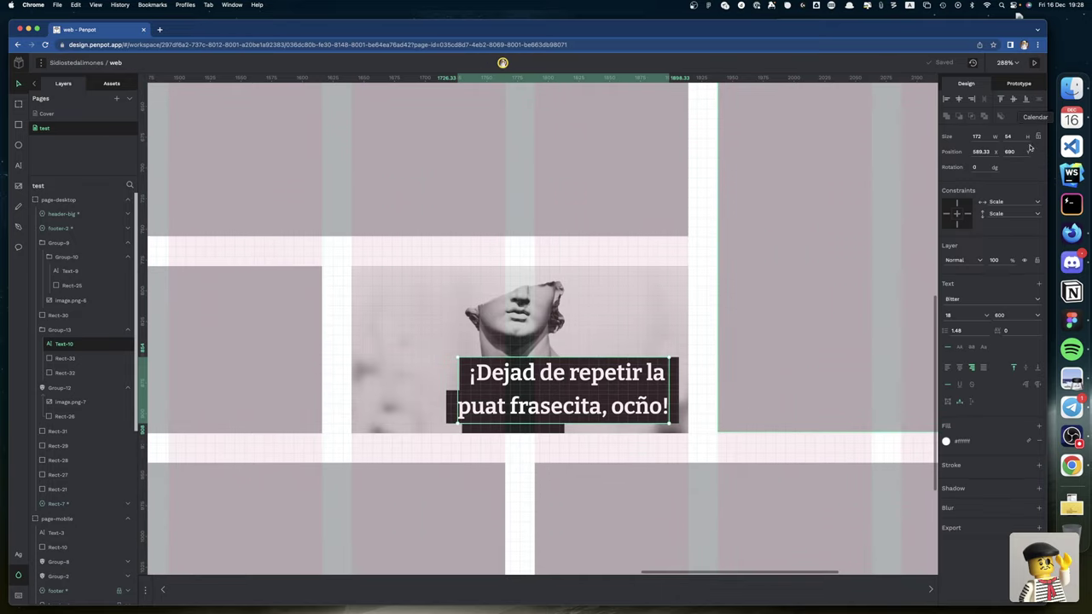
double_click(955, 315)
text(17)
key(Return)
text(28)
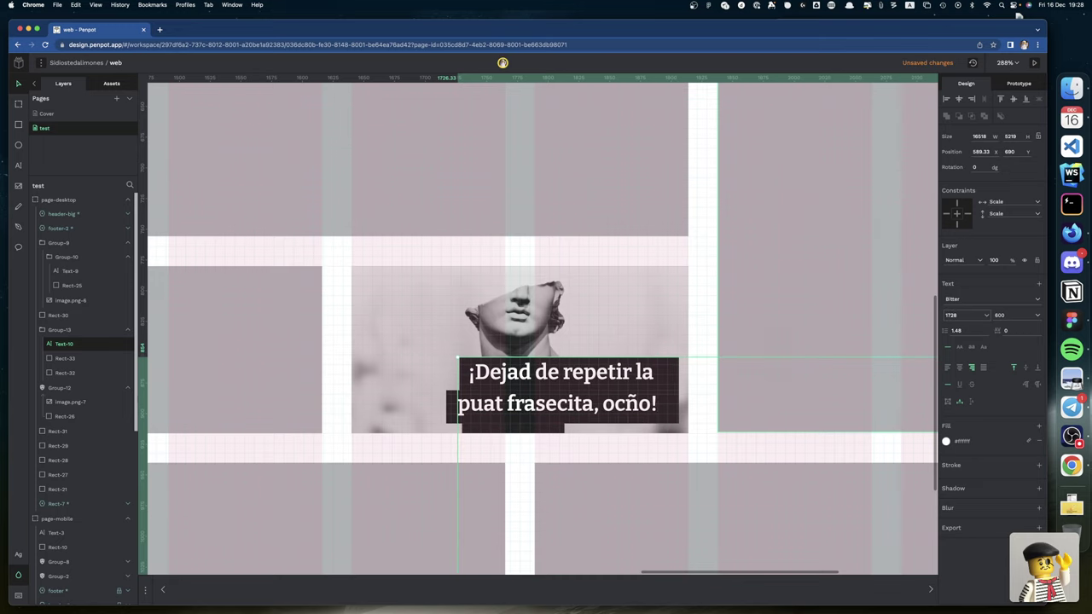
key(Return)
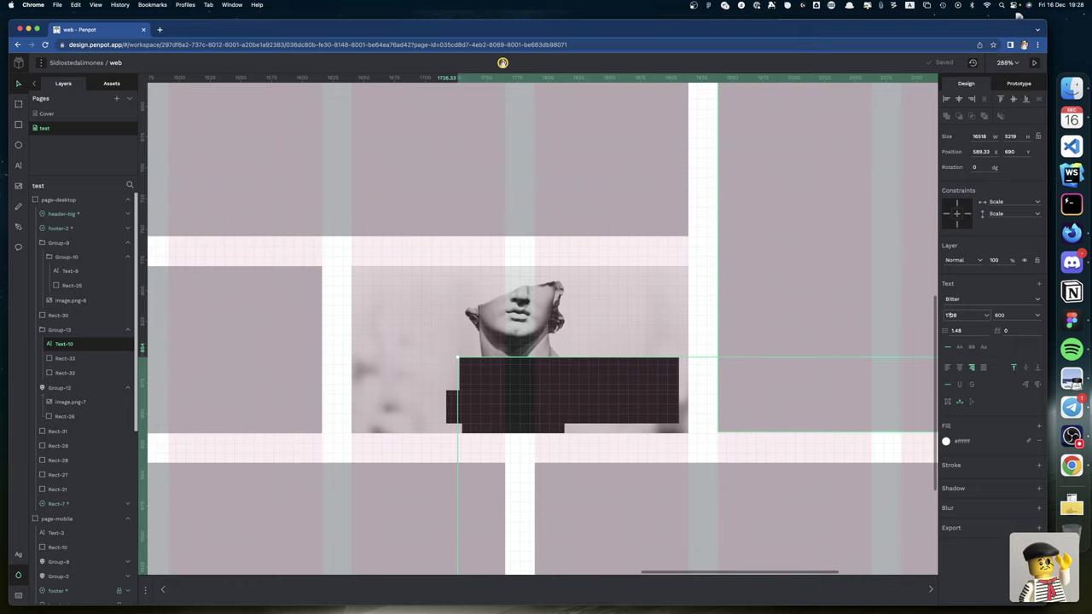
key(Return)
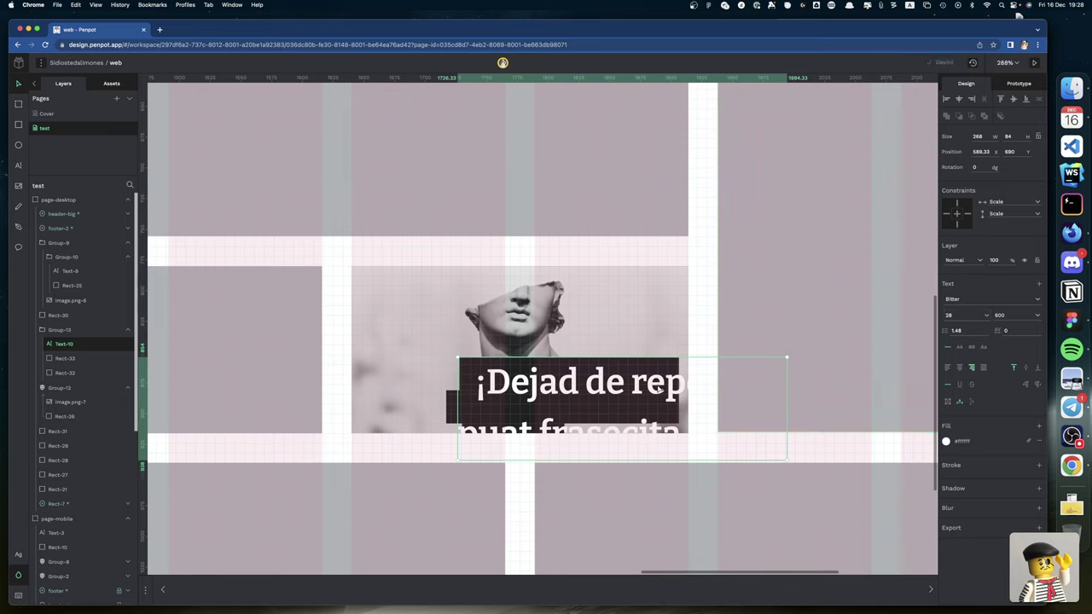
Step: Move the enlarged caption text back over the card and align it to the right edge of its black backing, at X 501.33, Y 660
drag(669, 393, 544, 345)
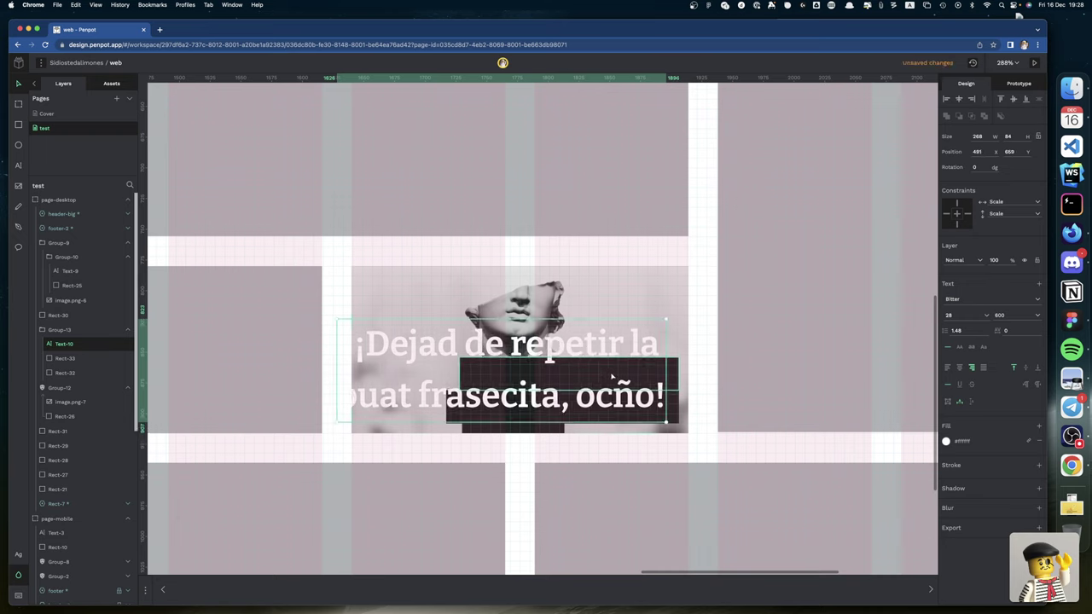
shift+click(671, 401)
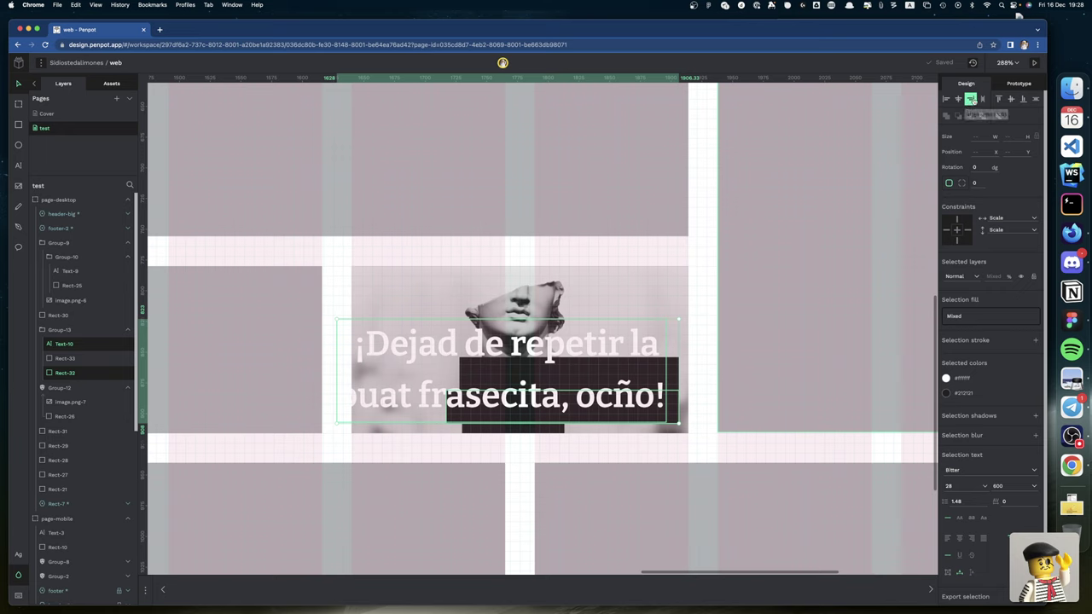
click(970, 99)
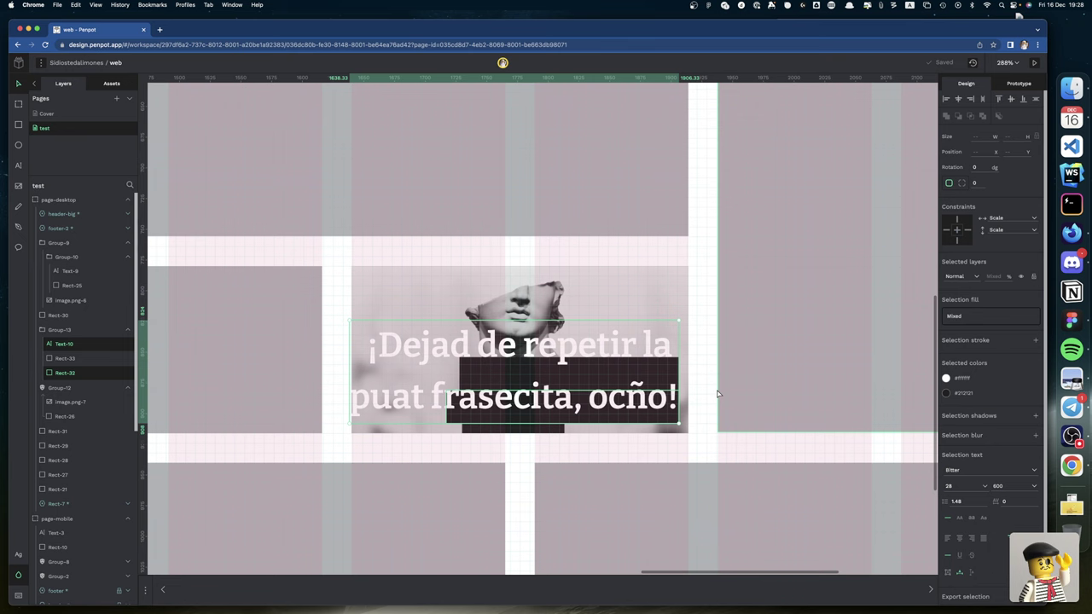
Step: Compare the captions and card layouts across the page-mobile, page-tablet and page-desktop mockups
scroll(717, 393, down, 5)
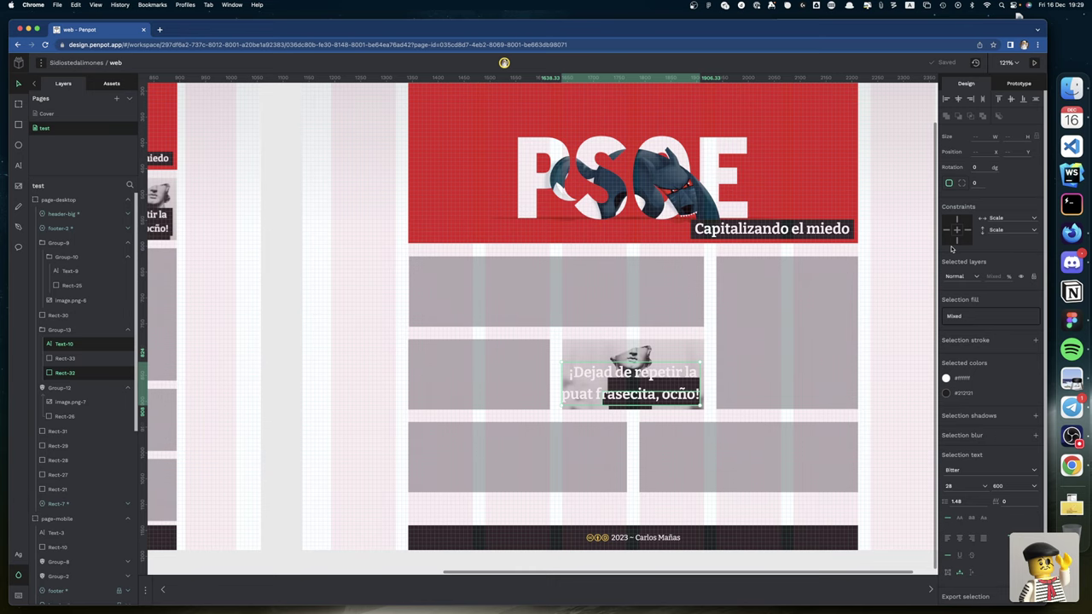
scroll(910, 266, down, 10)
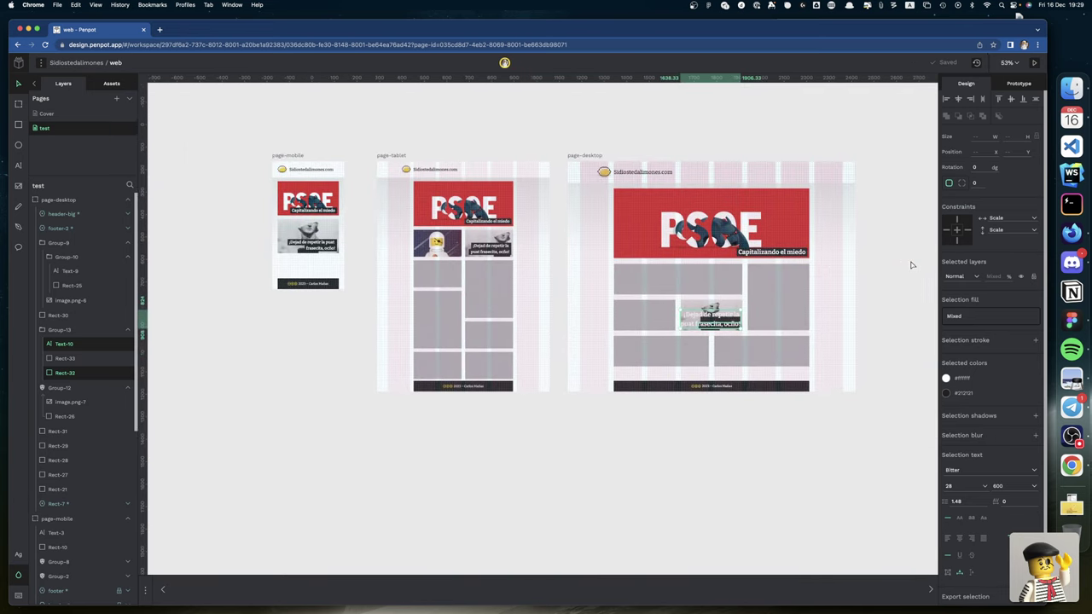
scroll(911, 265, right, 2)
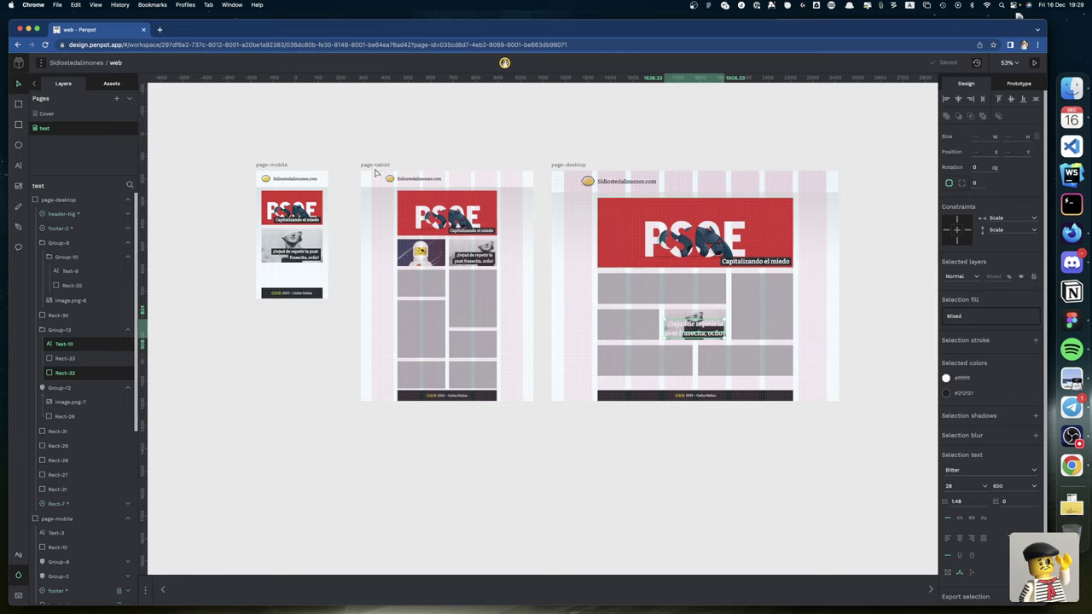
scroll(487, 165, left, 2)
click(581, 168)
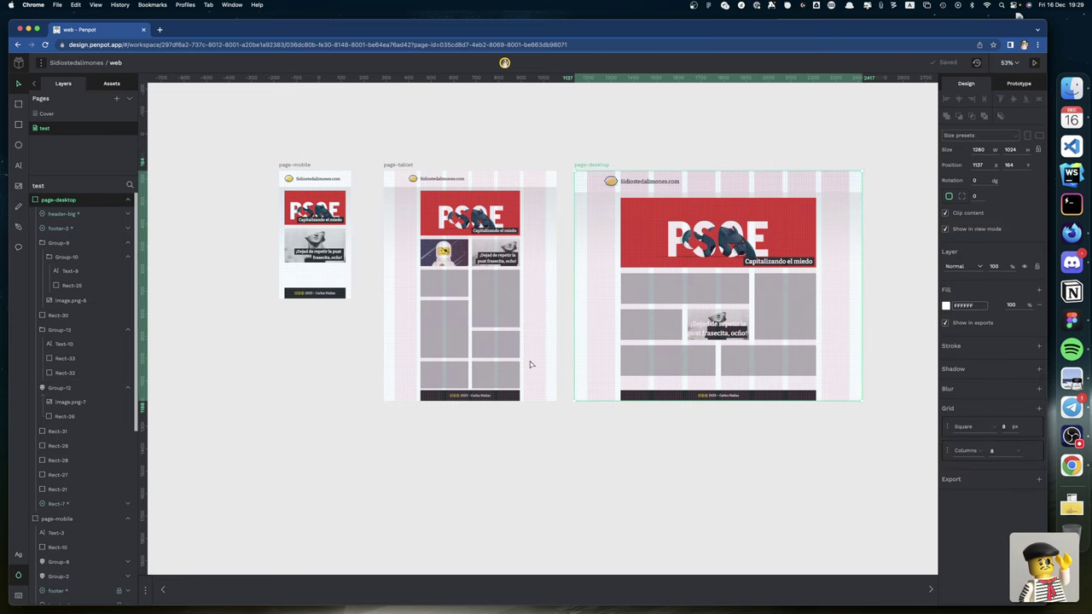
scroll(529, 364, down, 1)
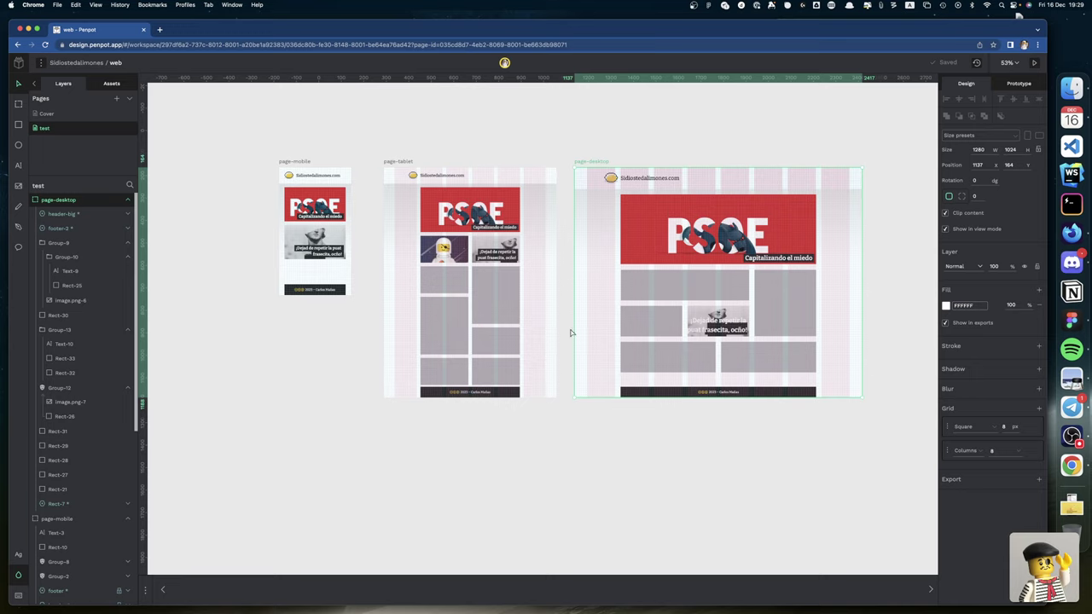
scroll(619, 327, up, 3)
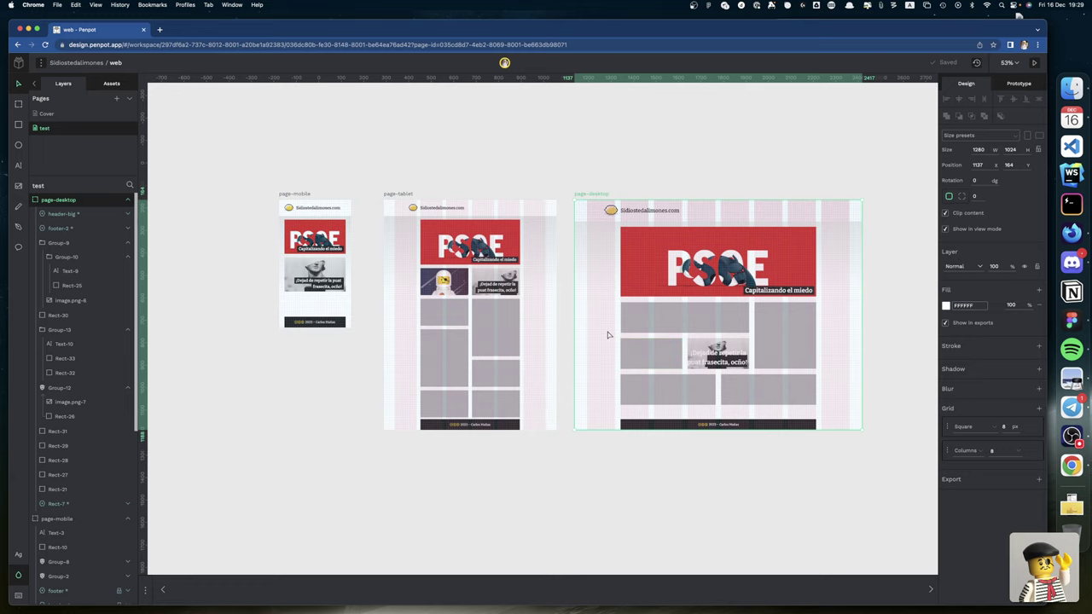
scroll(673, 322, right, 3)
scroll(673, 323, right, 6)
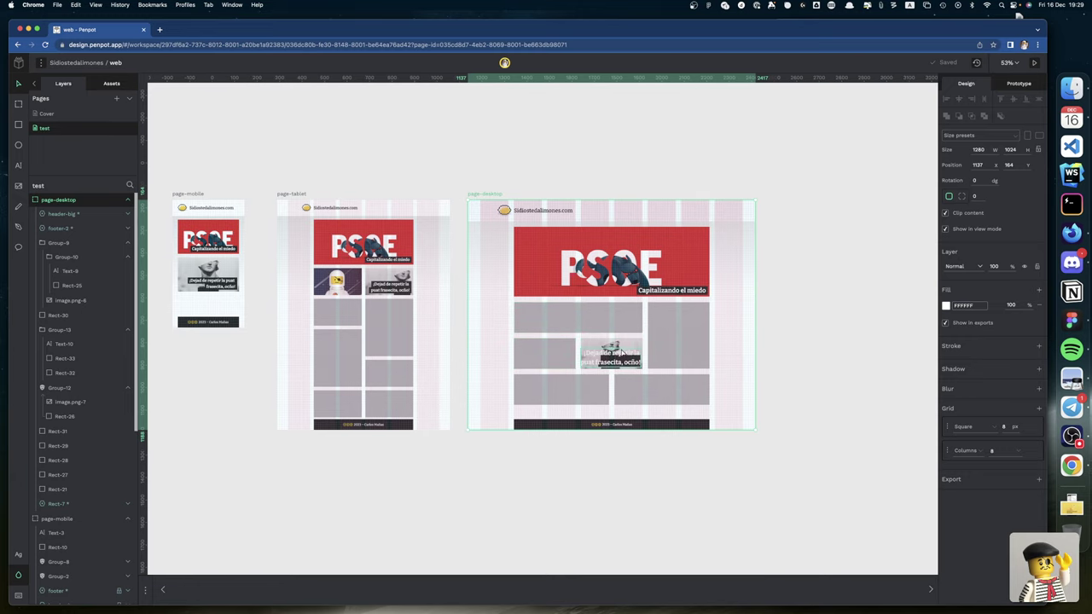
Step: Reduce the font size of caption group Group-13 to 26 and switch its text box sizing mode
click(622, 356)
key(shift+2)
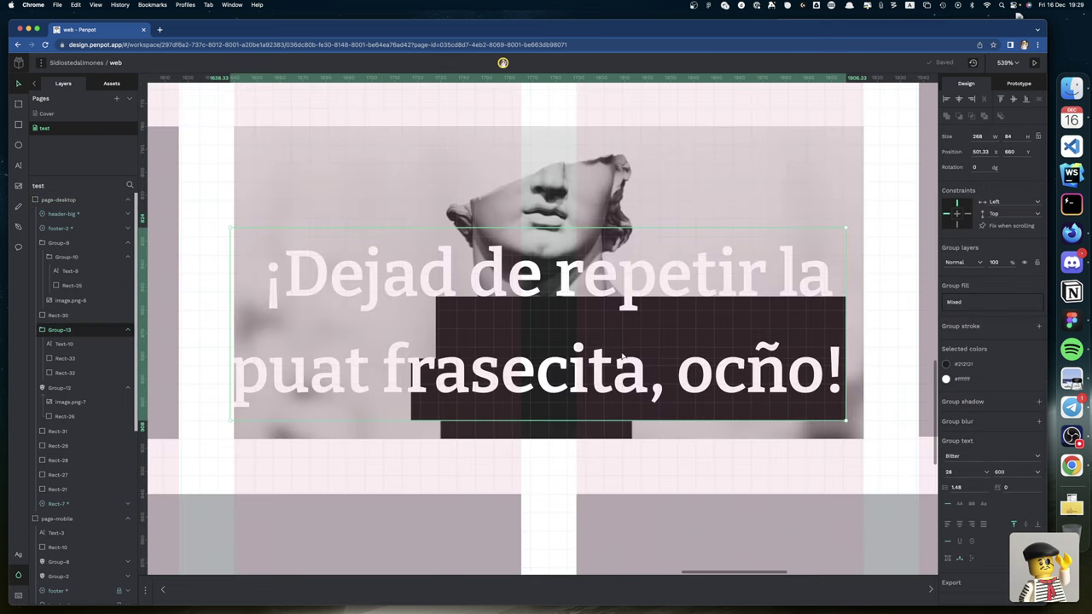
scroll(621, 356, down, 5)
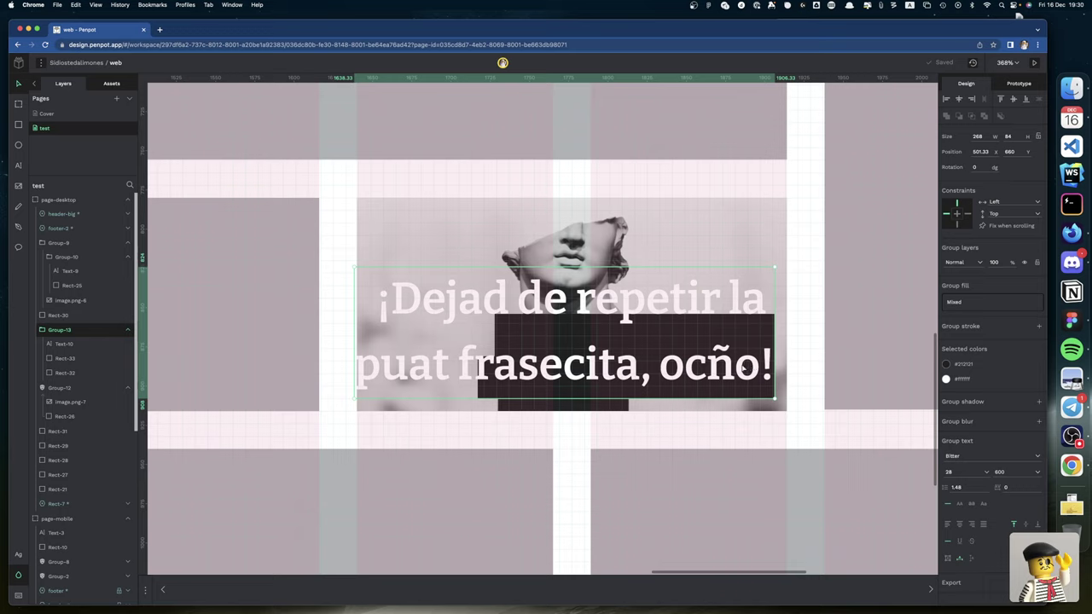
key(Escape)
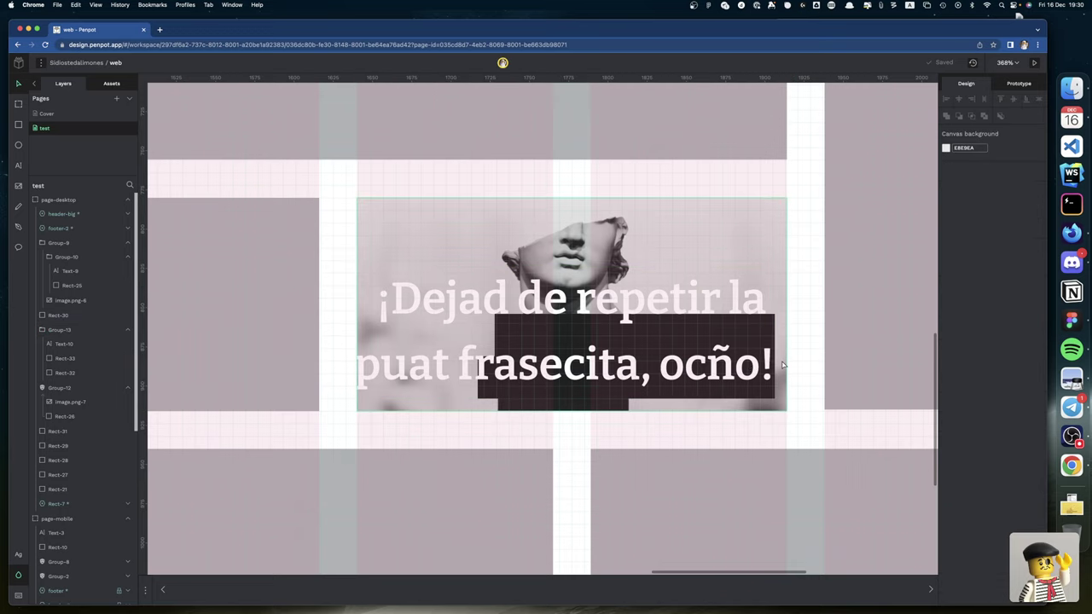
click(767, 362)
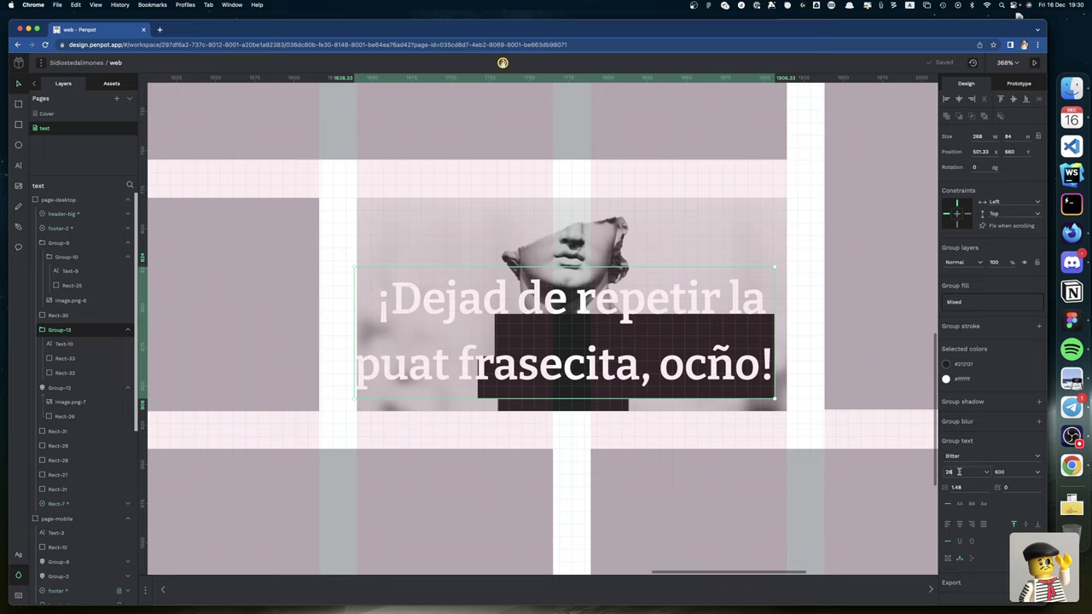
click(958, 471)
key(Down)
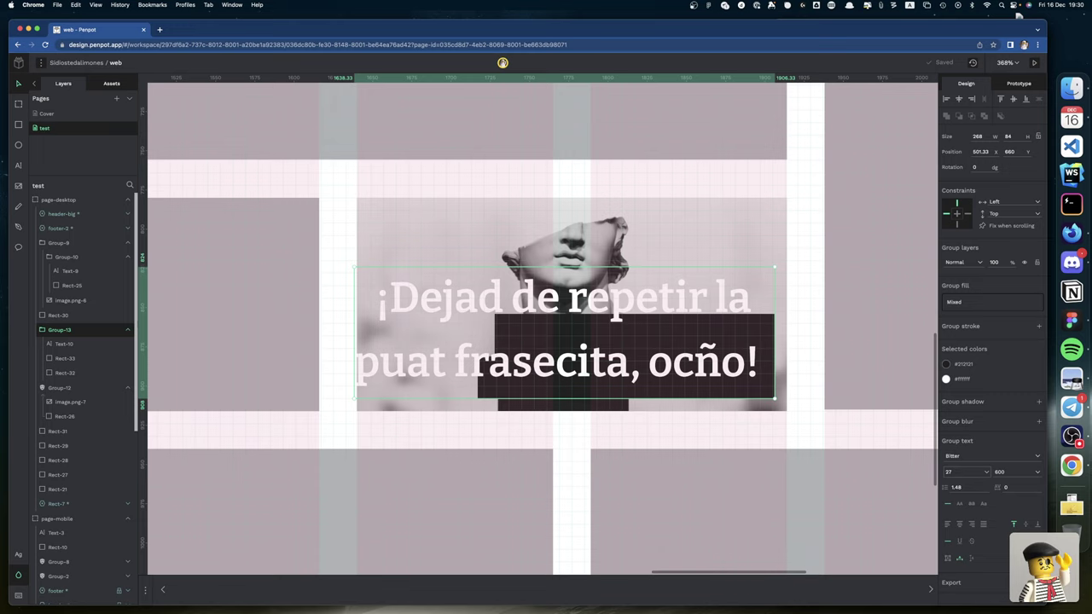
key(Down)
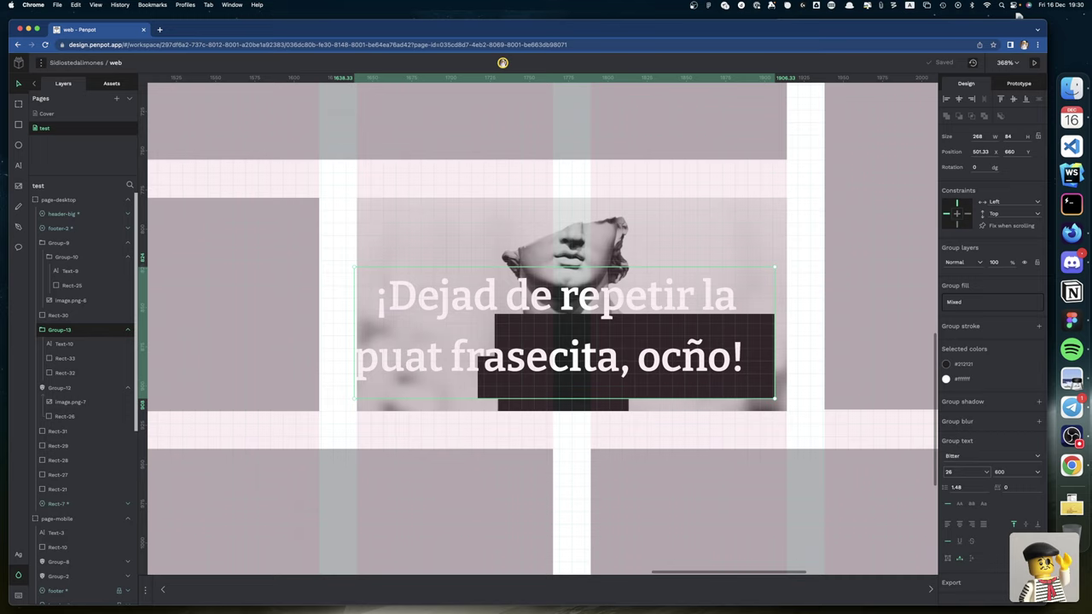
click(960, 558)
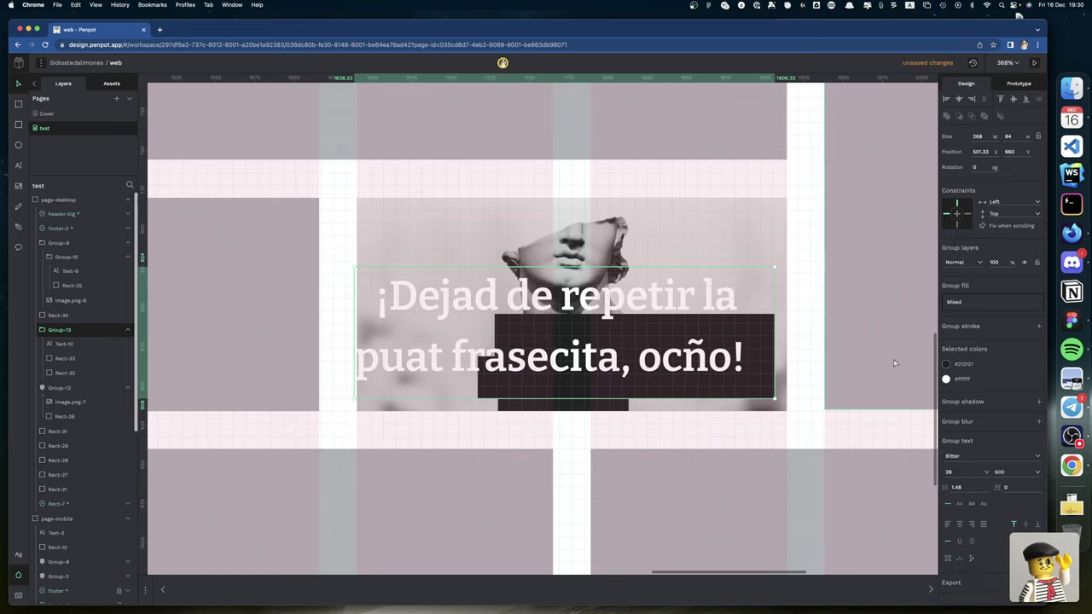
Step: Align the desktop statue card's caption text to the right edge and the bottom of its black backing rectangles
click(794, 350)
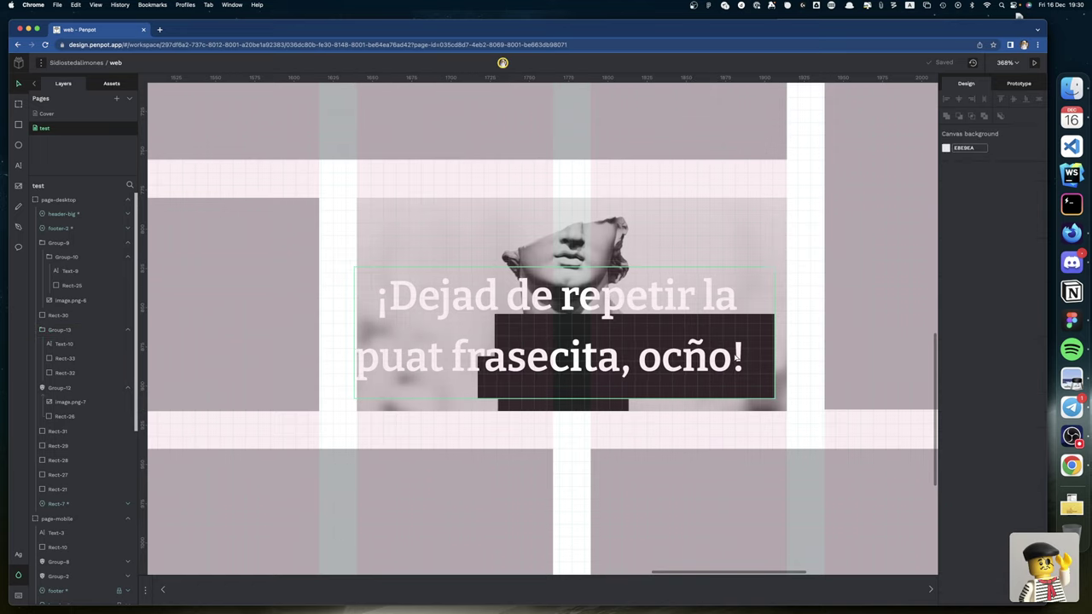
click(725, 360)
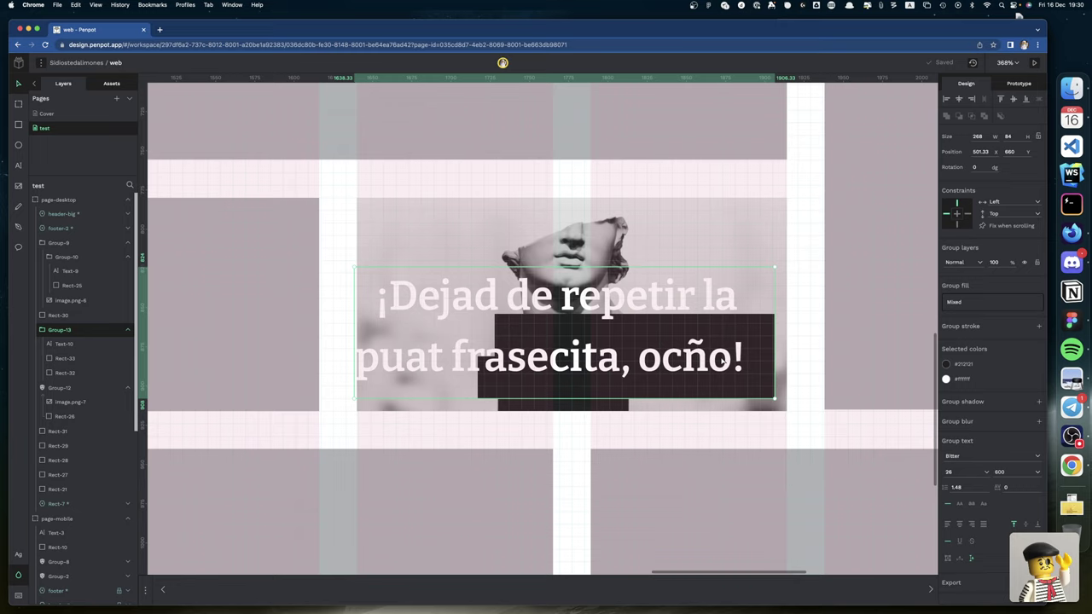
click(87, 343)
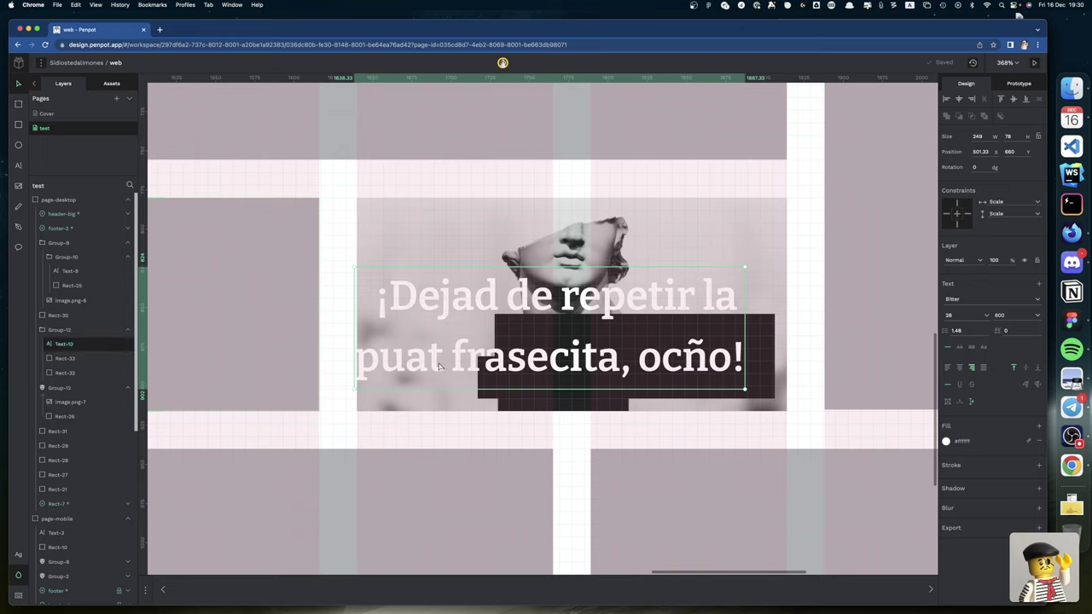
shift+click(772, 351)
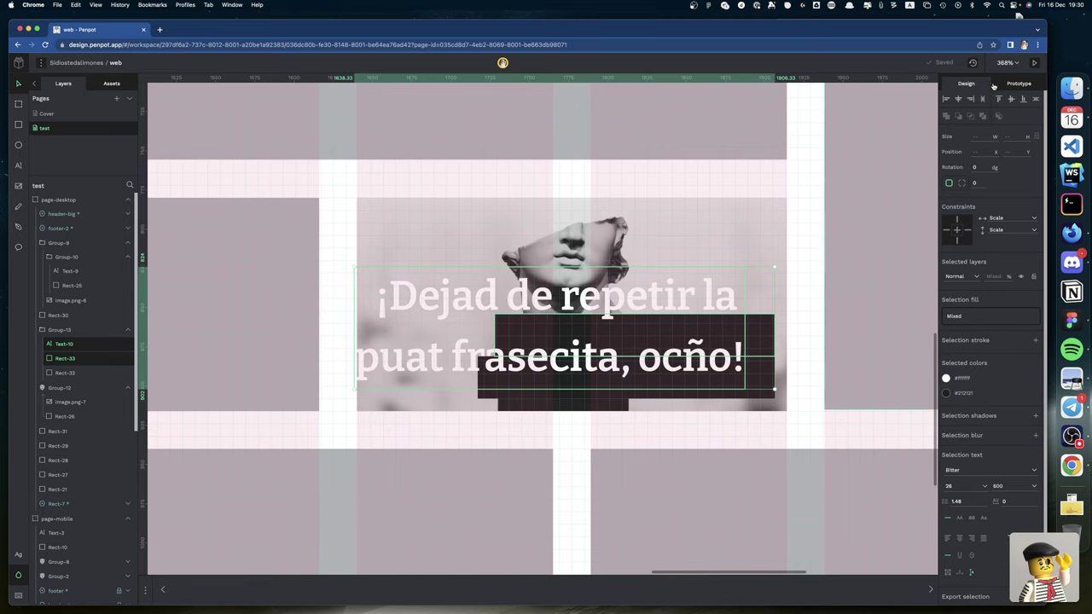
click(970, 99)
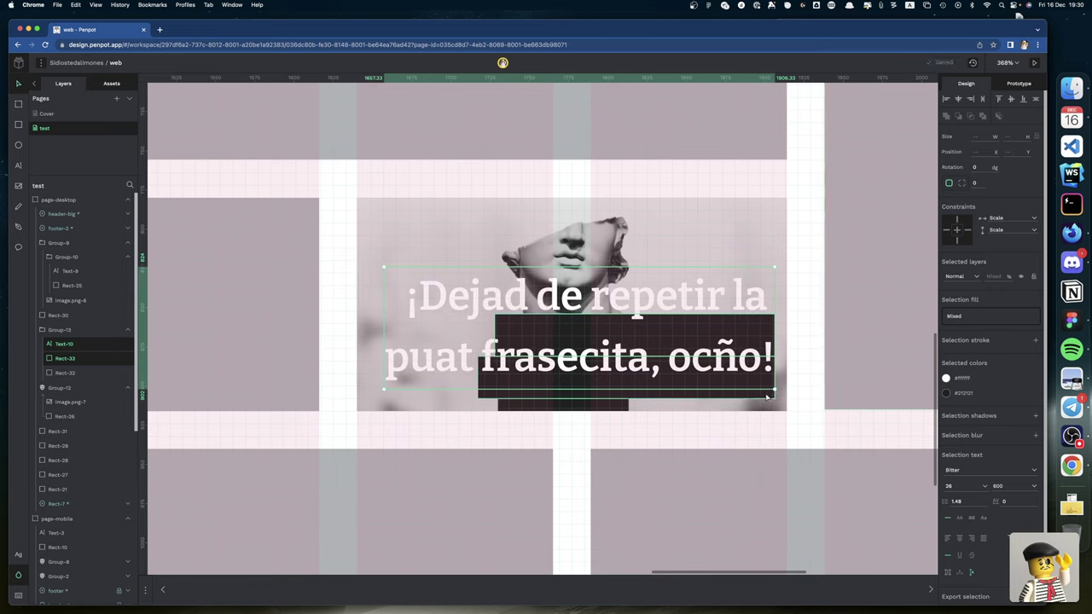
shift+click(756, 370)
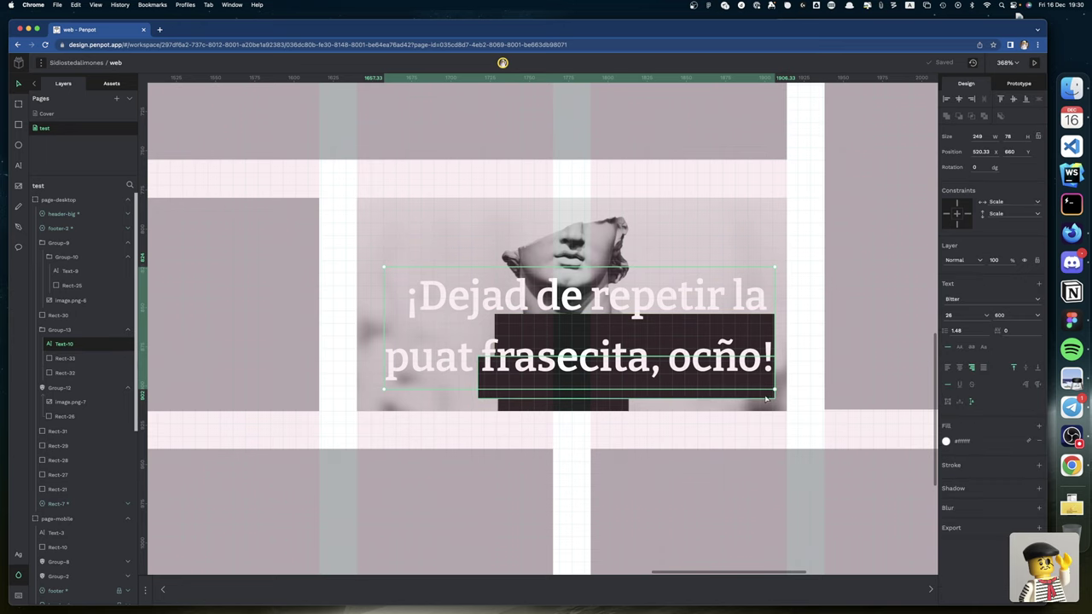
shift+click(768, 396)
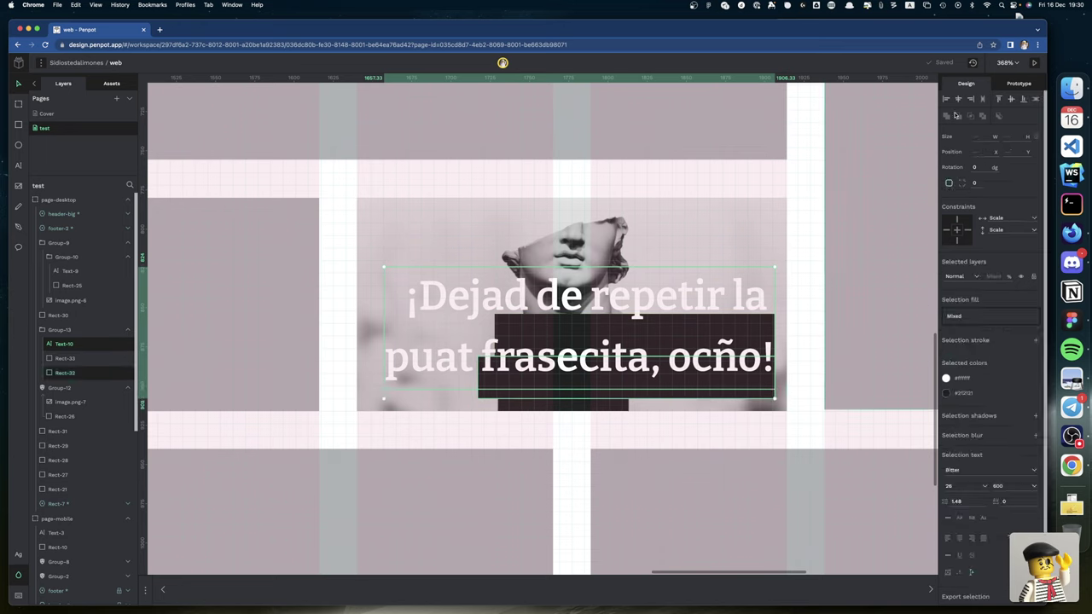
click(1022, 99)
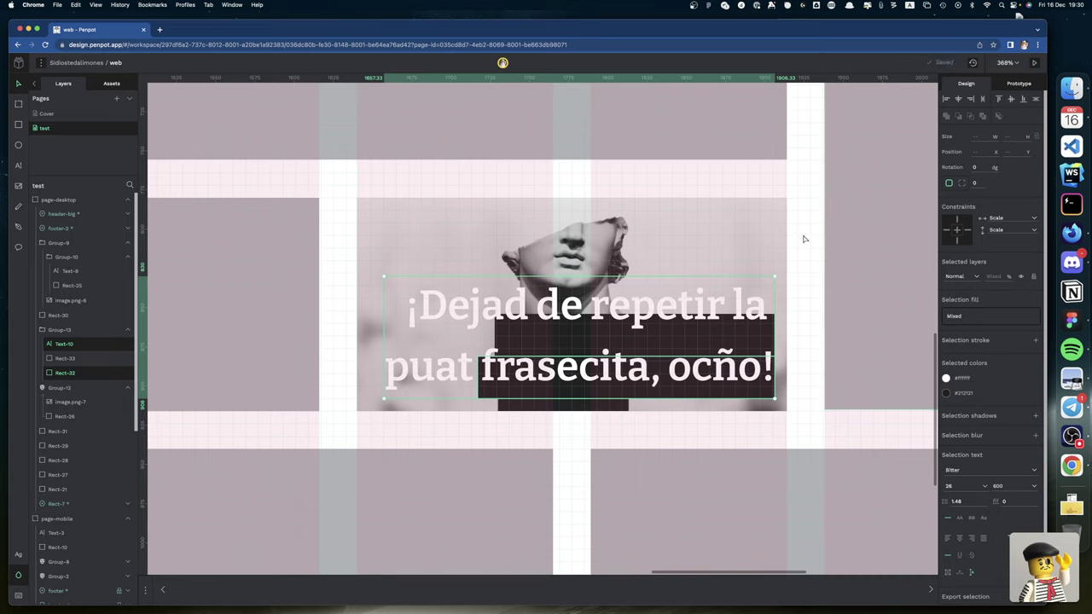
Step: Examine the tablet statue card's caption and its text settings for comparison with the desktop card
scroll(805, 239, up, 3)
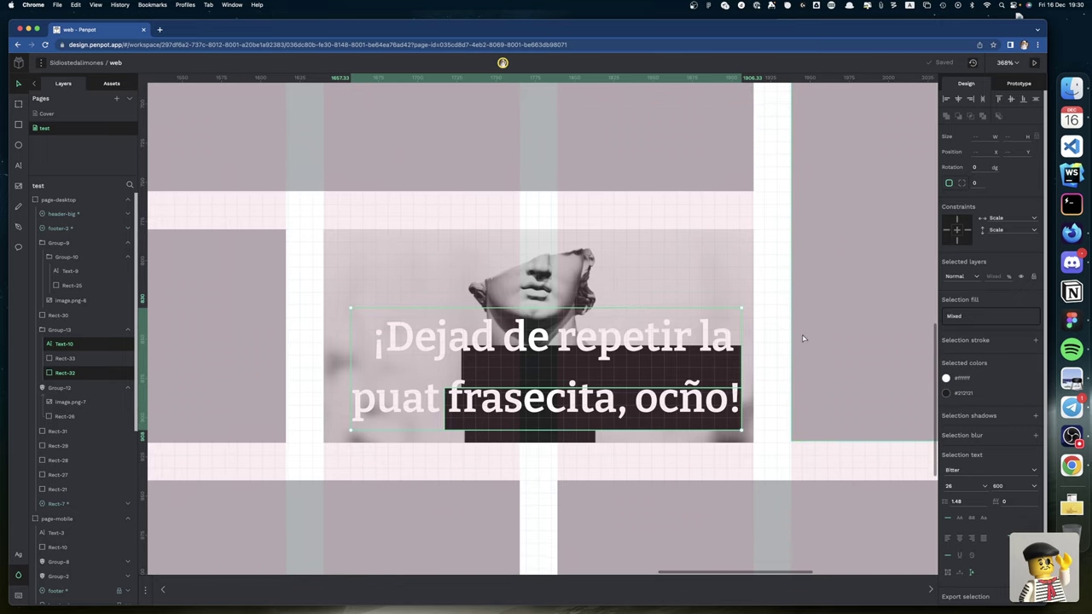
scroll(801, 339, down, 5)
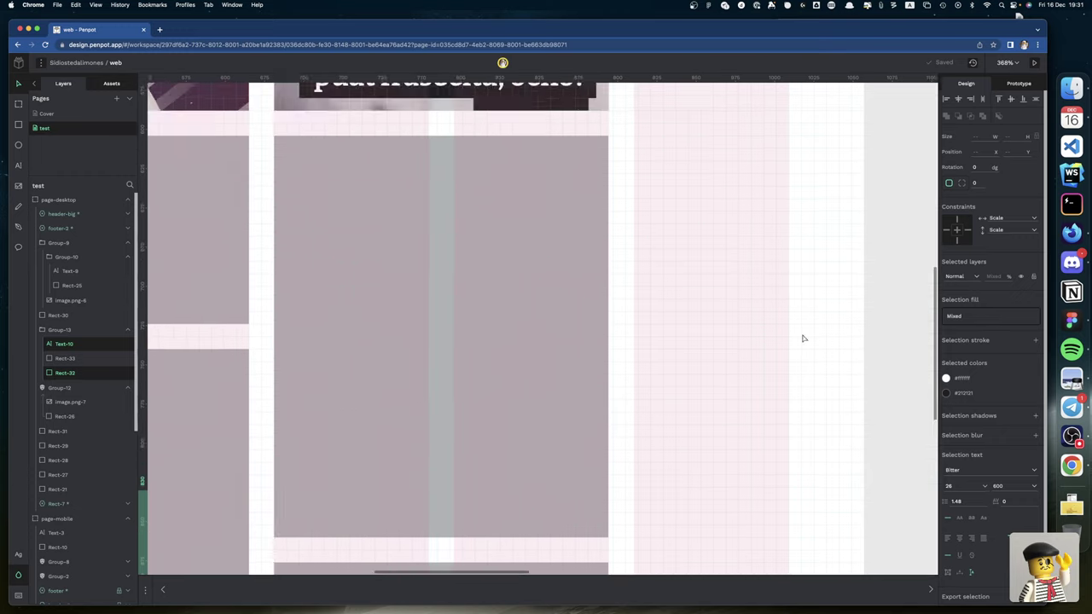
scroll(802, 338, up, 10)
scroll(802, 339, left, 5)
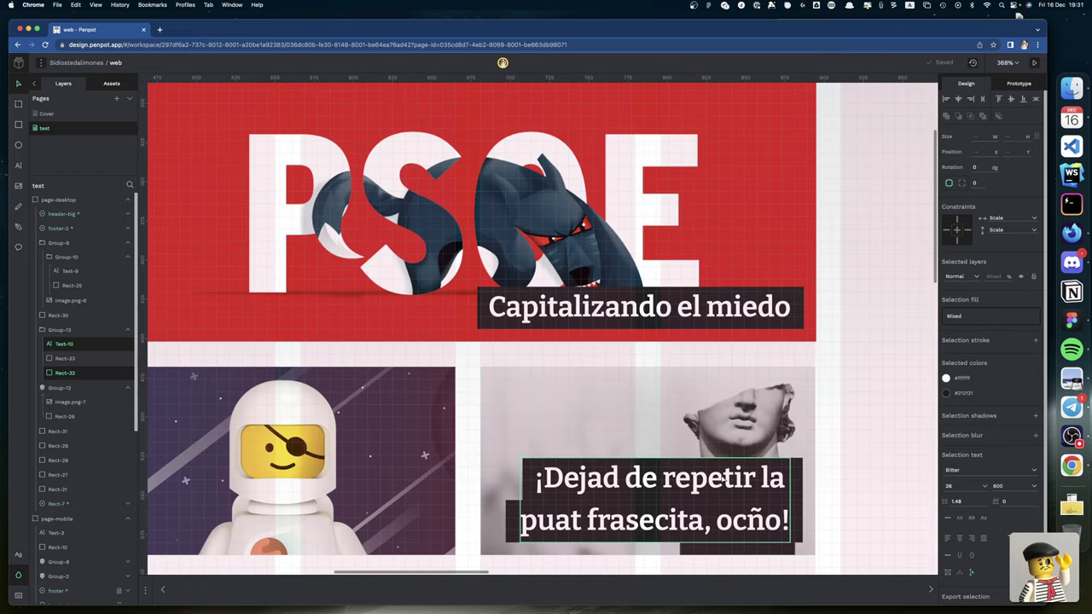
click(721, 479)
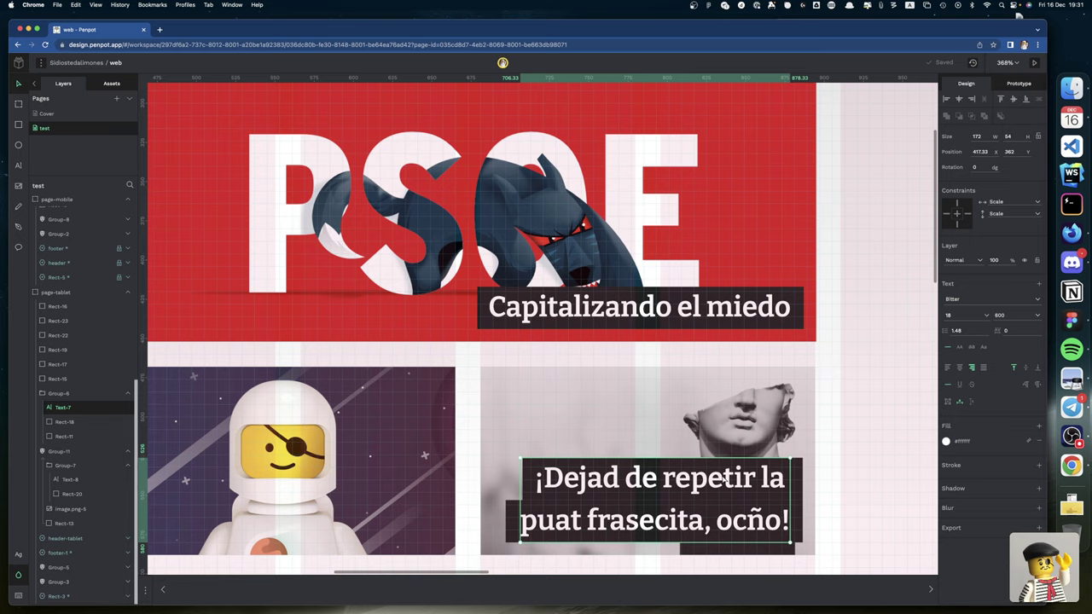
scroll(721, 479, right, 15)
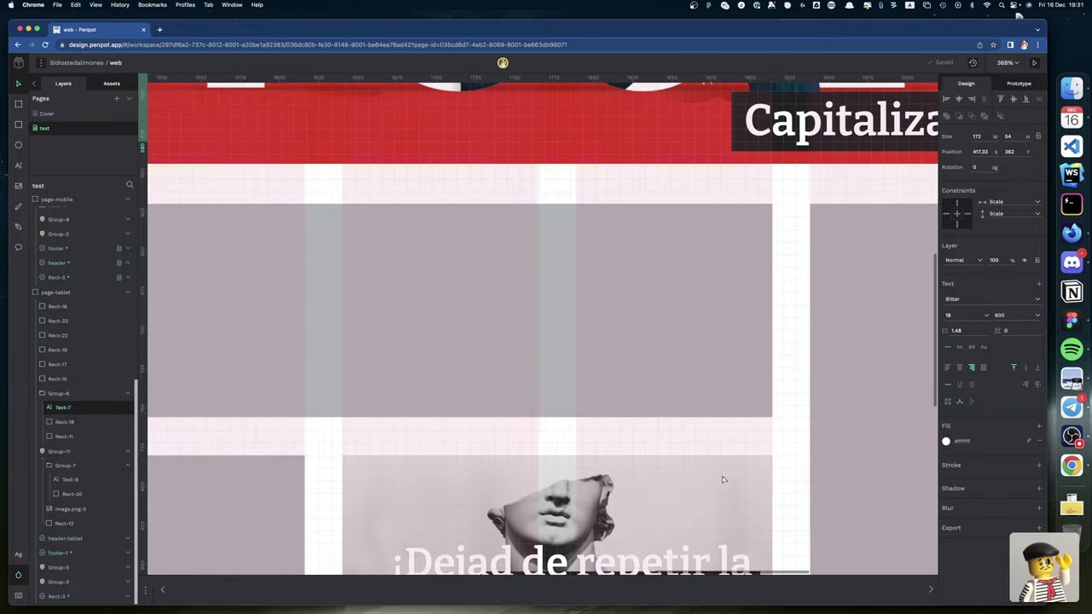
scroll(721, 480, down, 4)
scroll(722, 480, right, 7)
scroll(722, 480, left, 3)
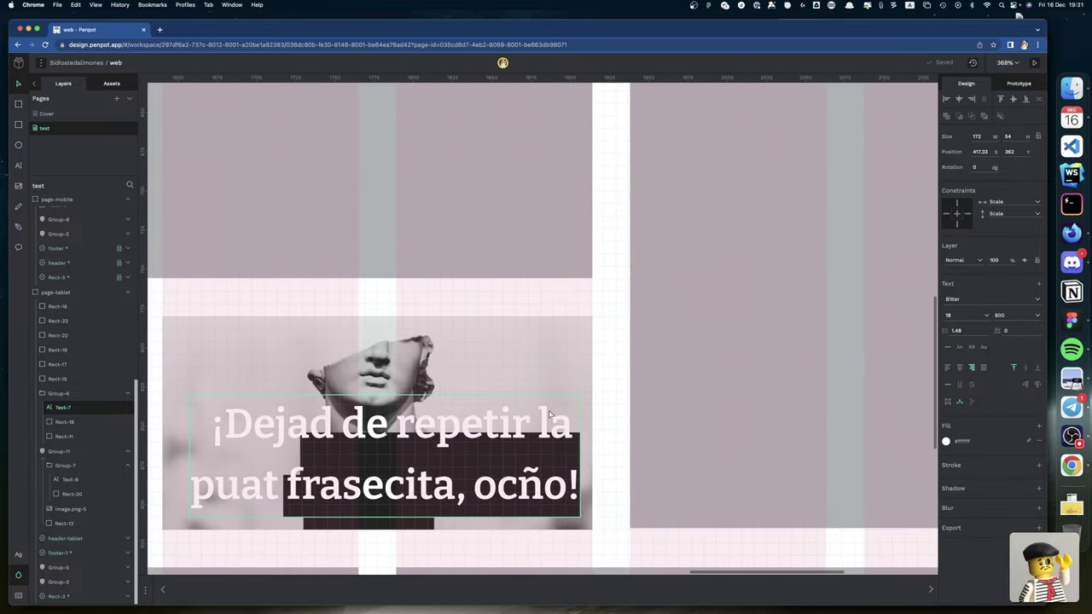
Step: Reduce the font size of the desktop statue card's caption to 24
click(549, 439)
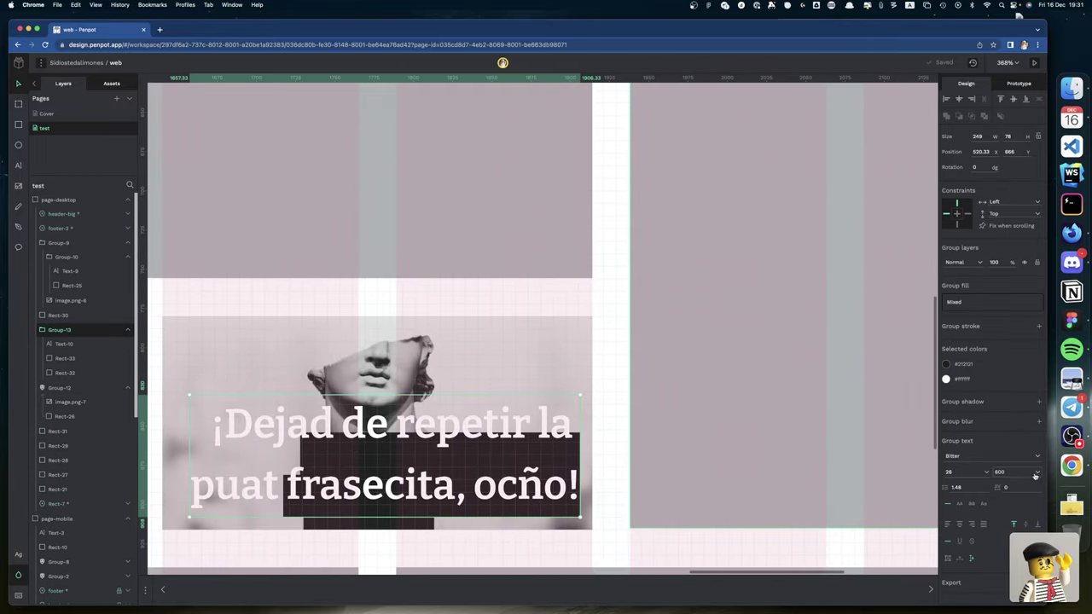
click(969, 472)
key(BackSpace)
key(Return)
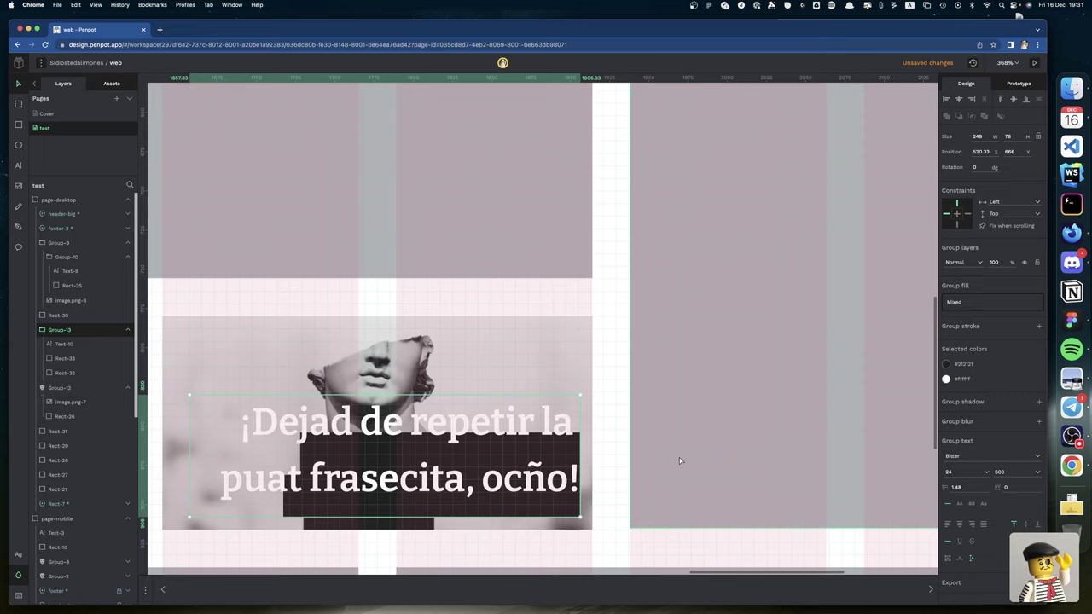
key(Escape)
Step: Align the resized caption text with the bottom of the lower black backing rectangle
scroll(609, 452, left, 5)
scroll(609, 453, down, 2)
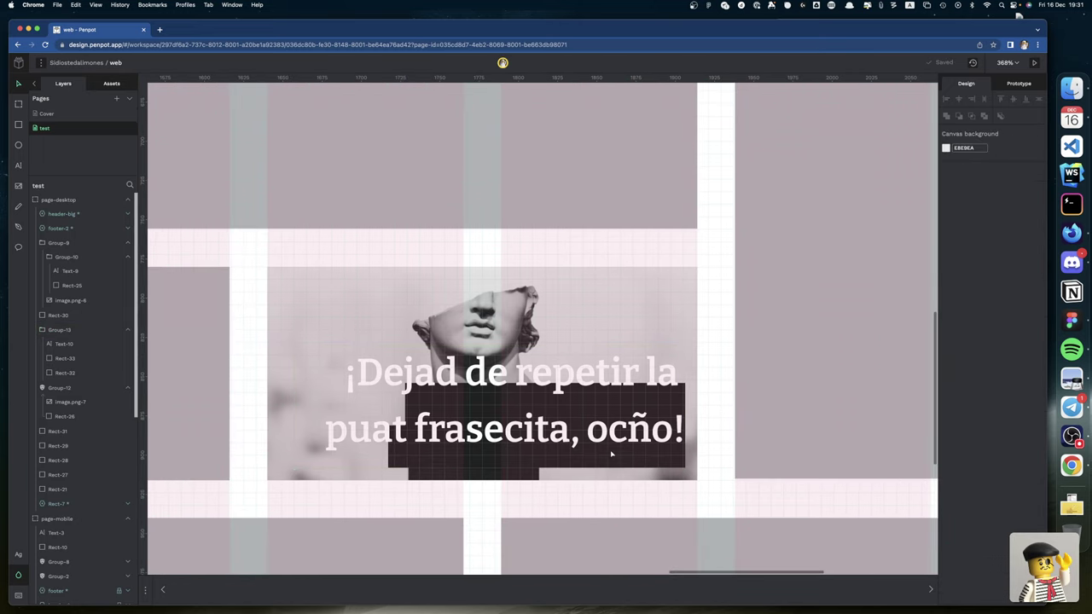
click(631, 441)
key(Escape)
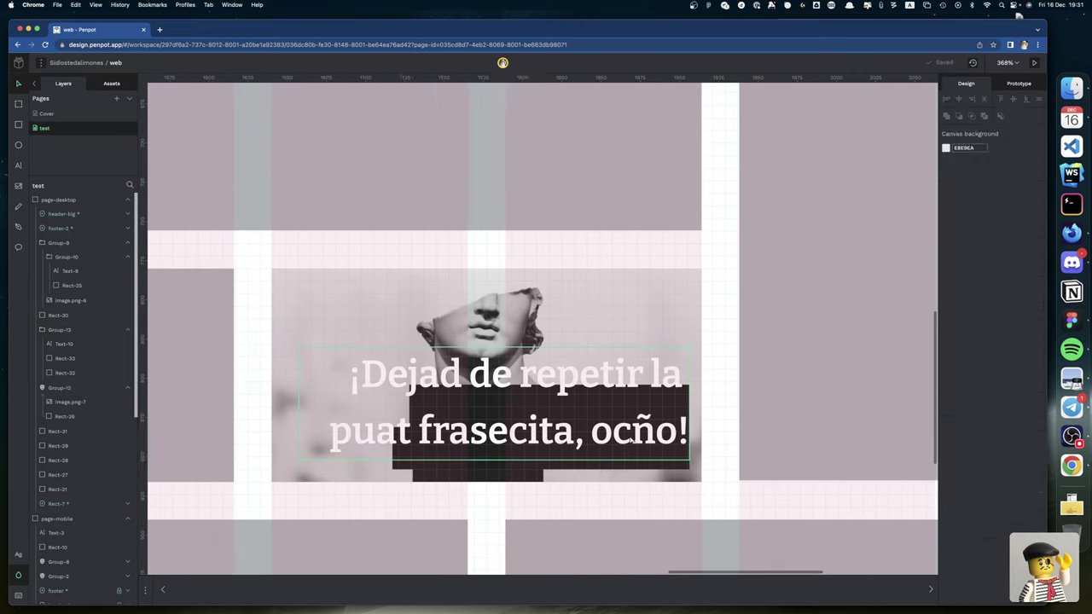
double_click(631, 442)
shift+click(650, 469)
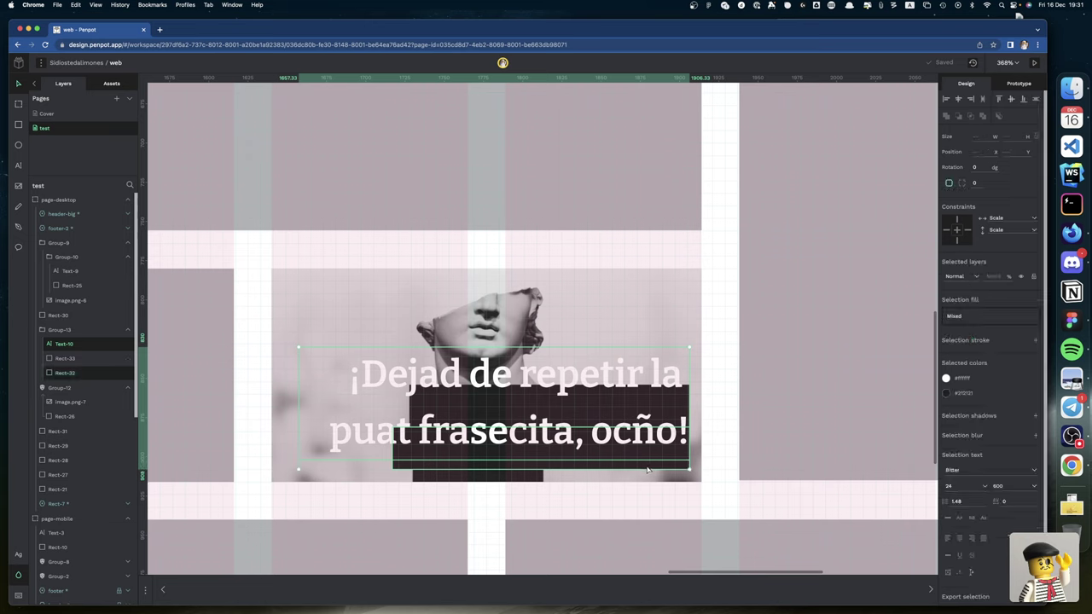
click(1011, 99)
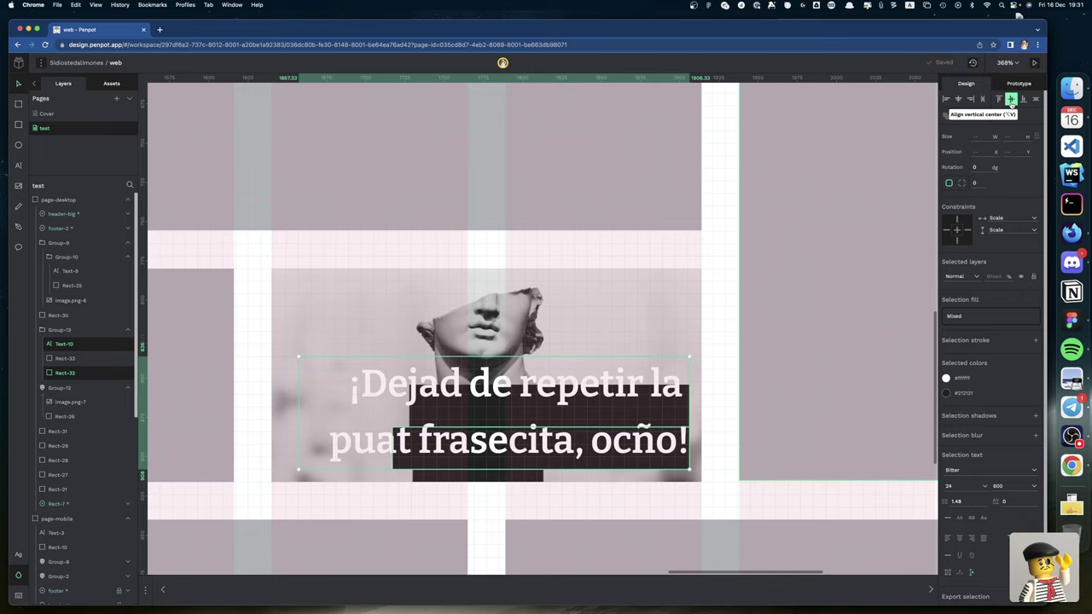
click(709, 415)
Step: Set the statue card's caption text box to auto width so it fits both lines
scroll(709, 415, right, 1)
click(665, 444)
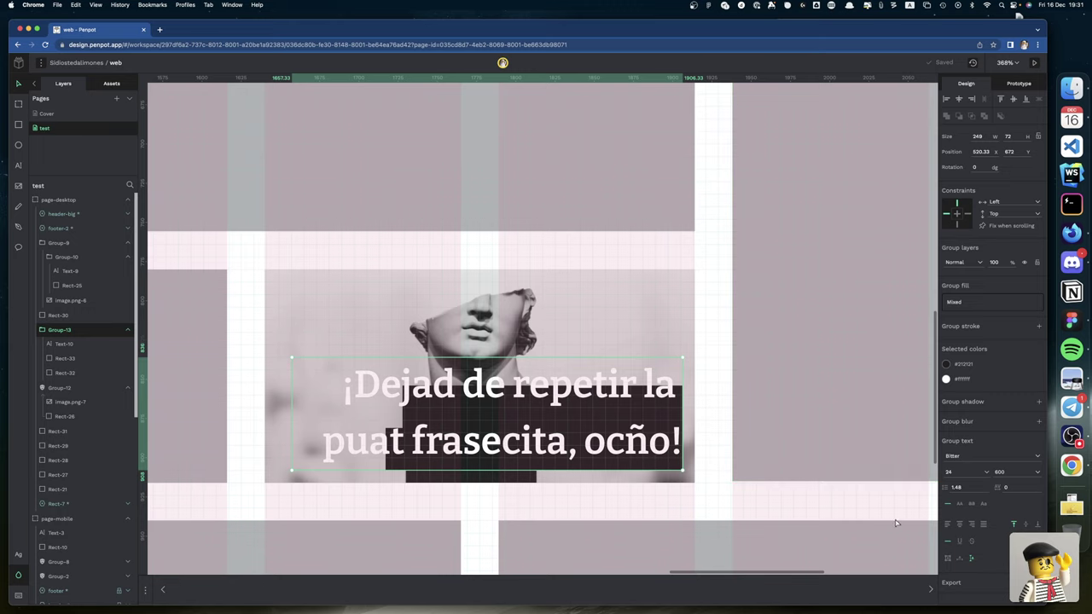
click(948, 558)
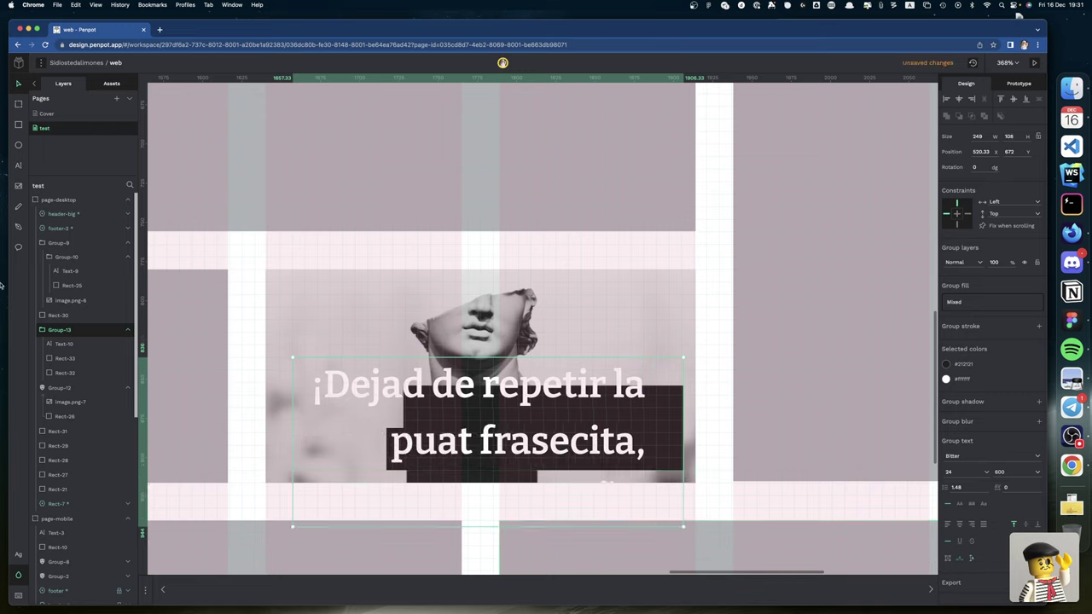
click(64, 344)
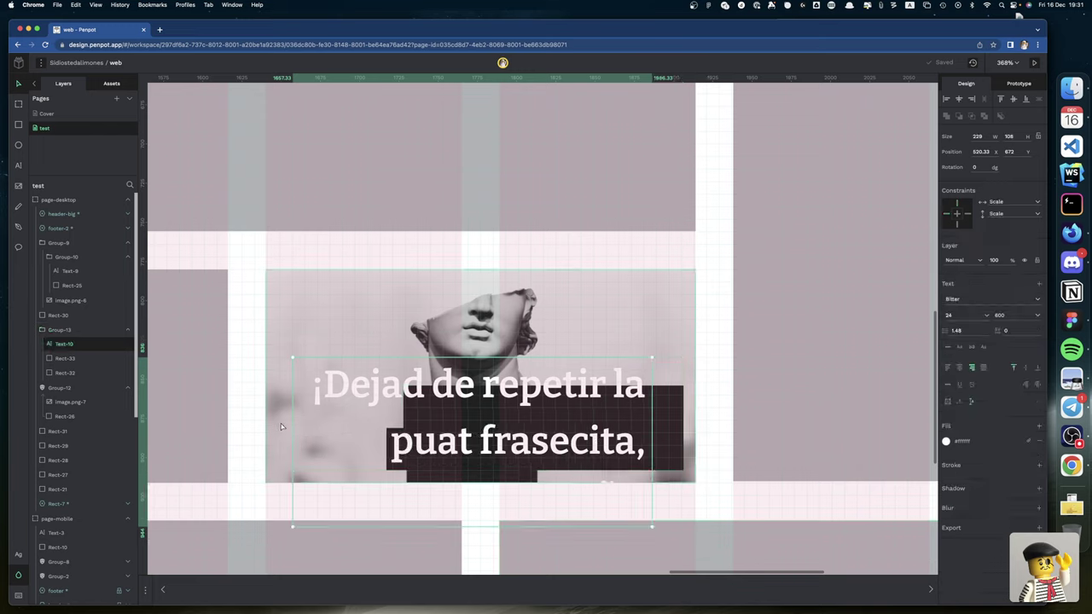
scroll(544, 500, left, 2)
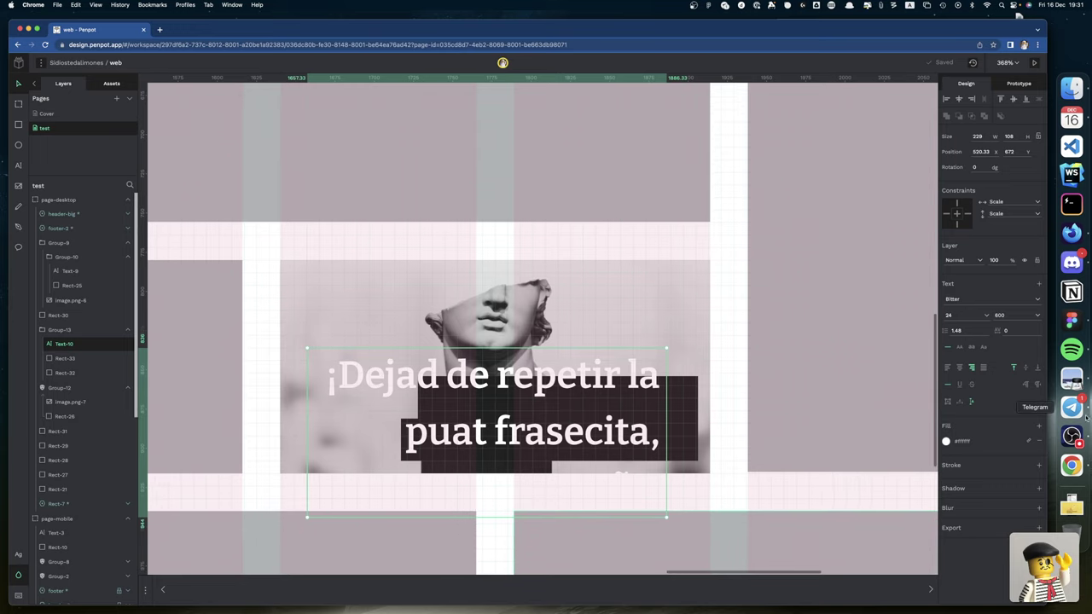
click(960, 403)
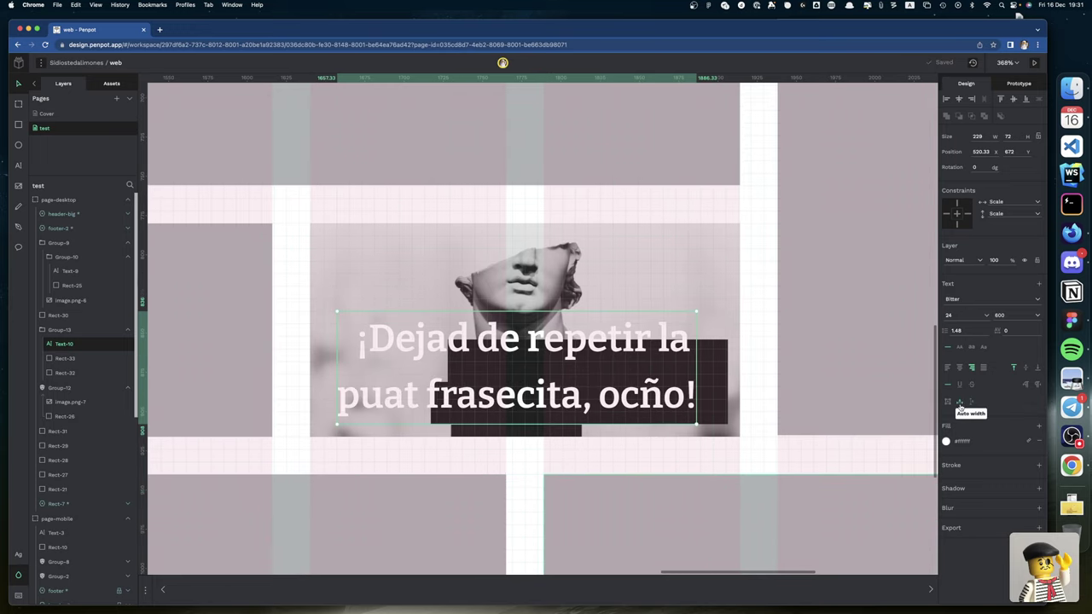
Step: Align the auto-width caption text with the right edge of the lower black backing
shift+click(718, 400)
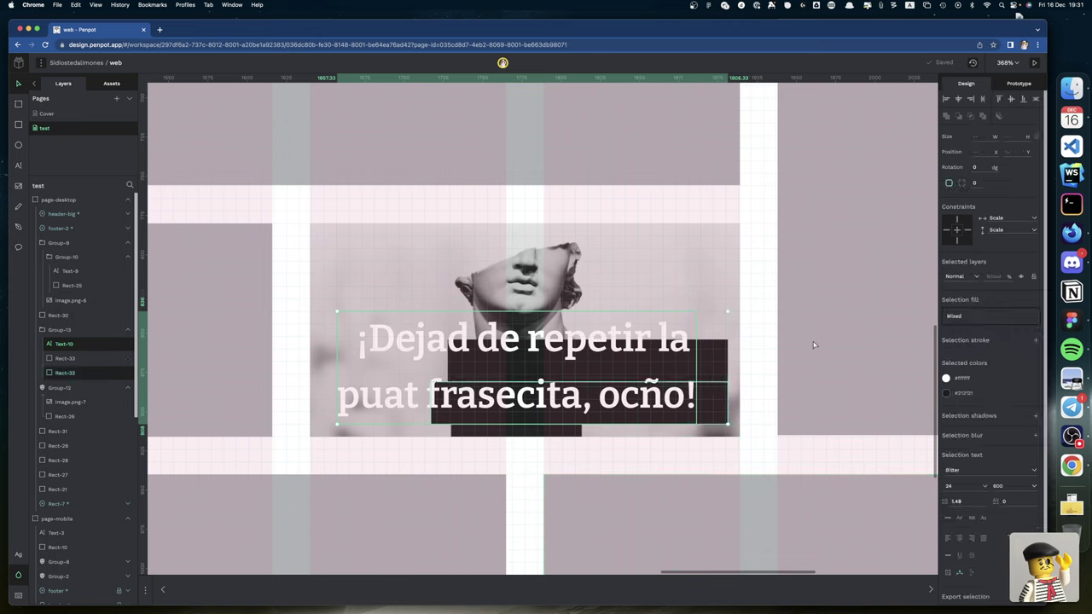
click(970, 99)
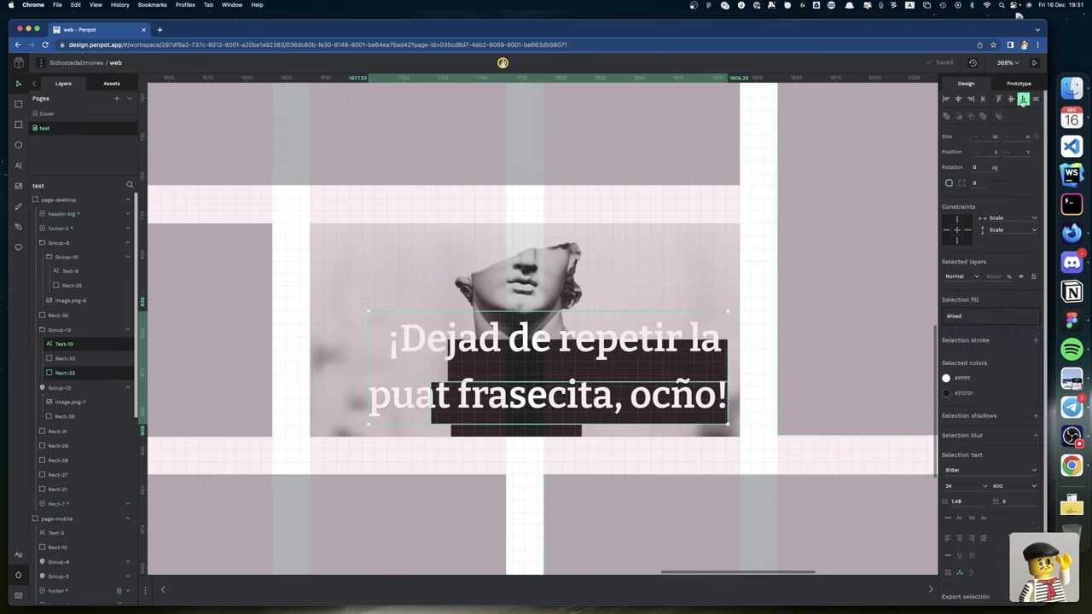
click(800, 392)
click(760, 394)
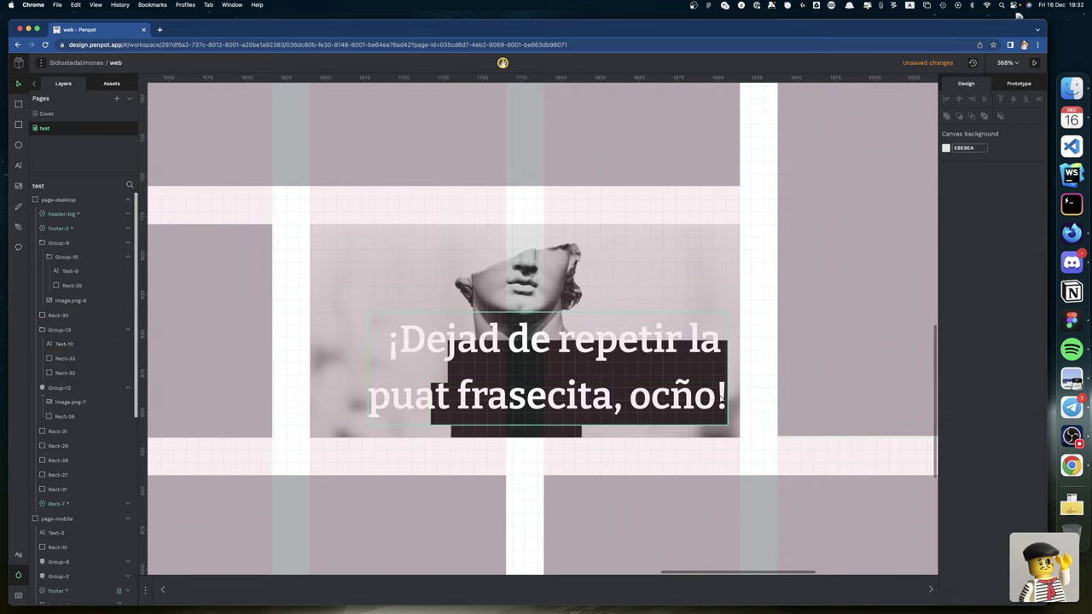
click(723, 397)
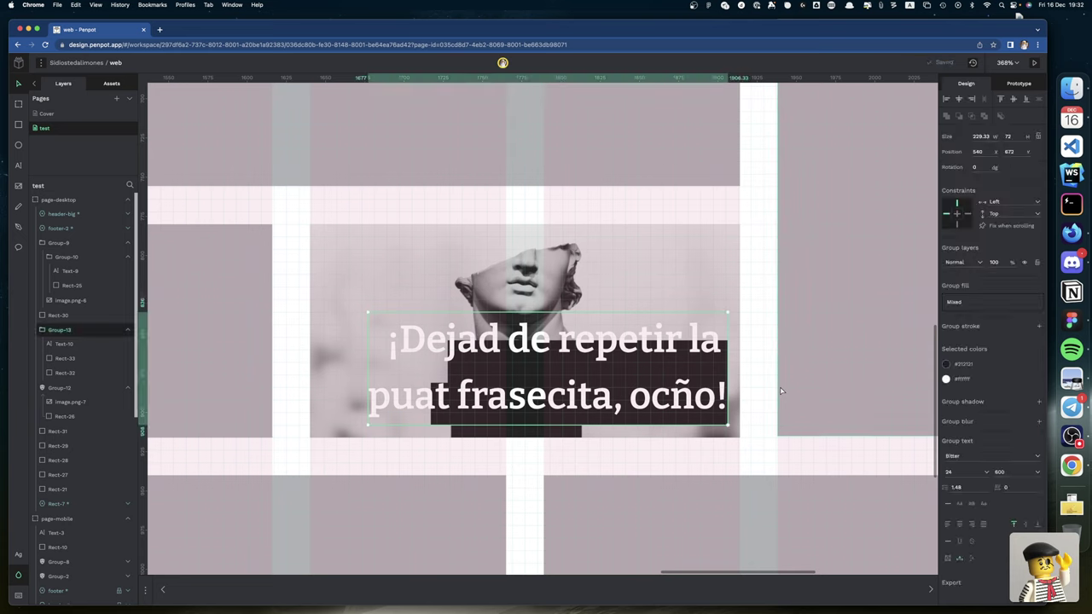
key(shift+Left)
key(shift+Right)
key(Escape)
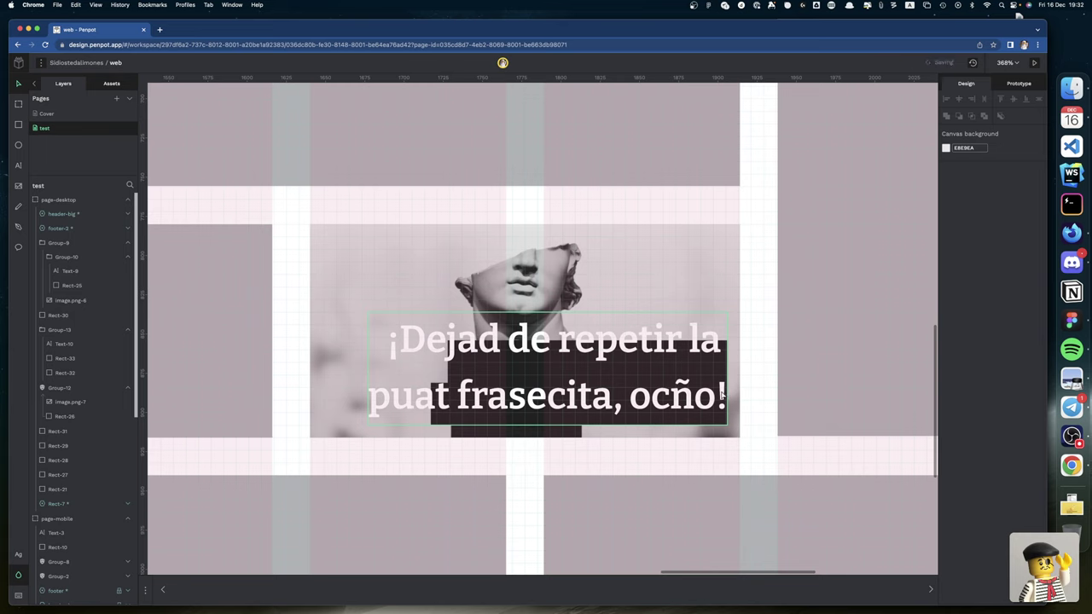
Step: Nudge only the caption text left, inside its backing, to X 524
click(724, 394)
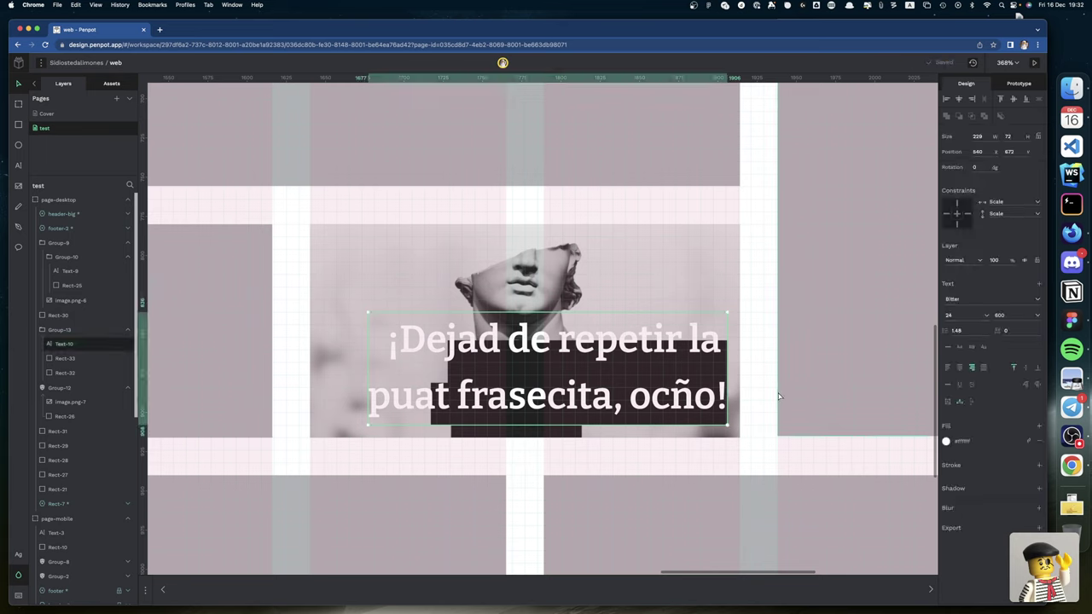
key(shift+Left)
key(Left)
key(Left)
key(Left)
key(Left)
key(Left)
key(Left)
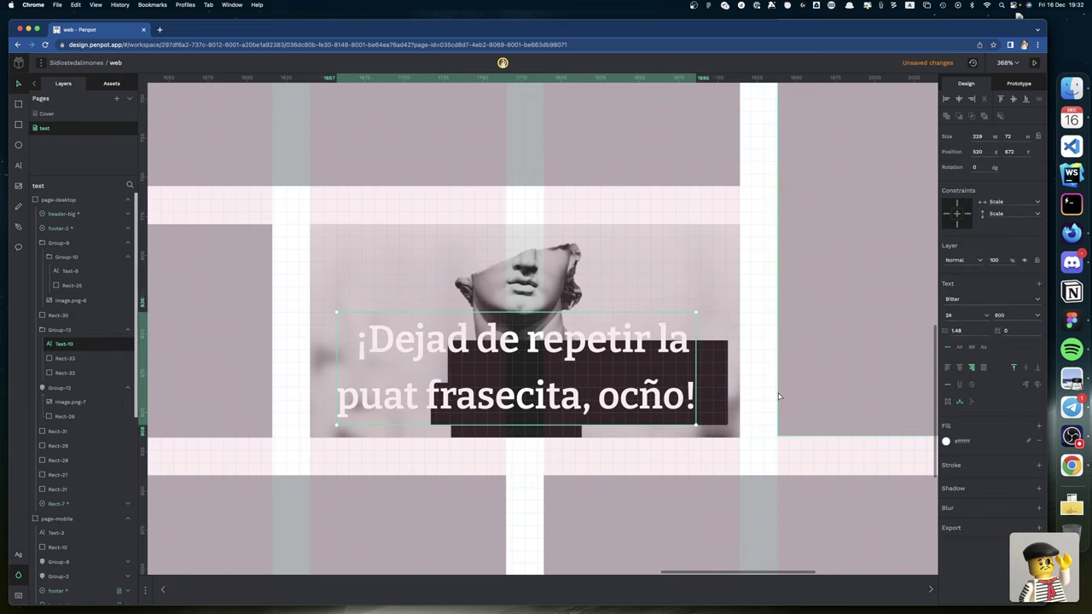
Step: Stretch the lower black backing leftwards behind the whole second caption line and shift the caption text right to about X 536
click(721, 410)
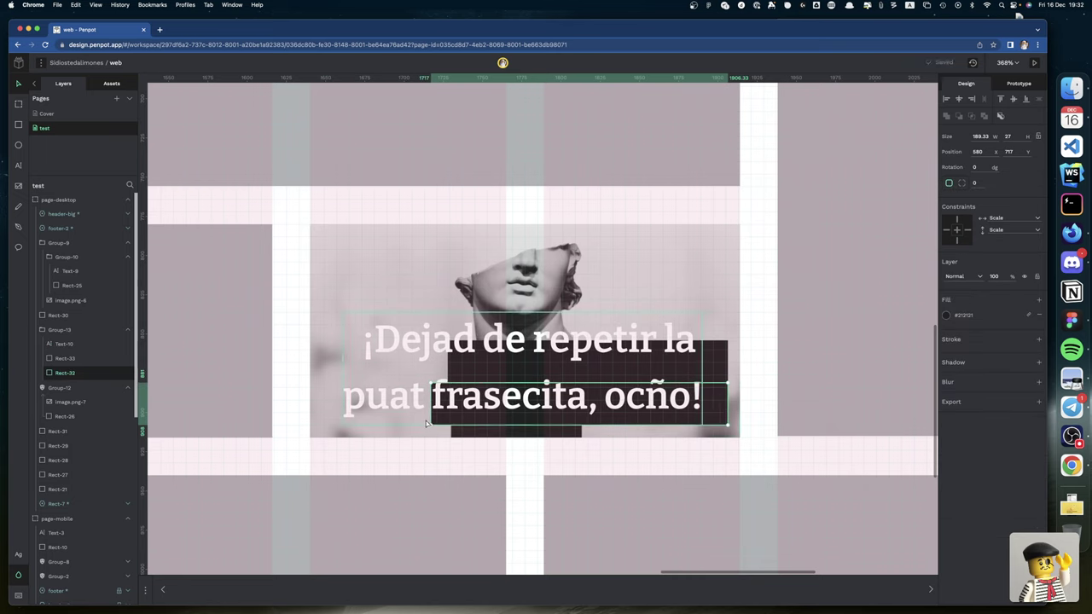
drag(431, 416, 332, 413)
scroll(333, 413, left, 1)
click(666, 404)
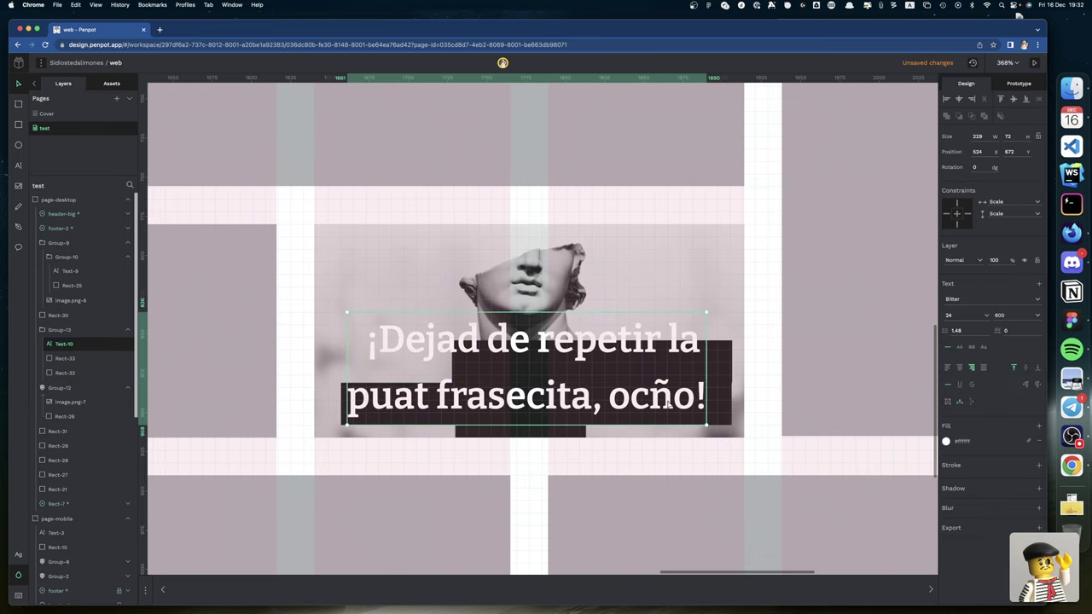
drag(666, 404, 673, 404)
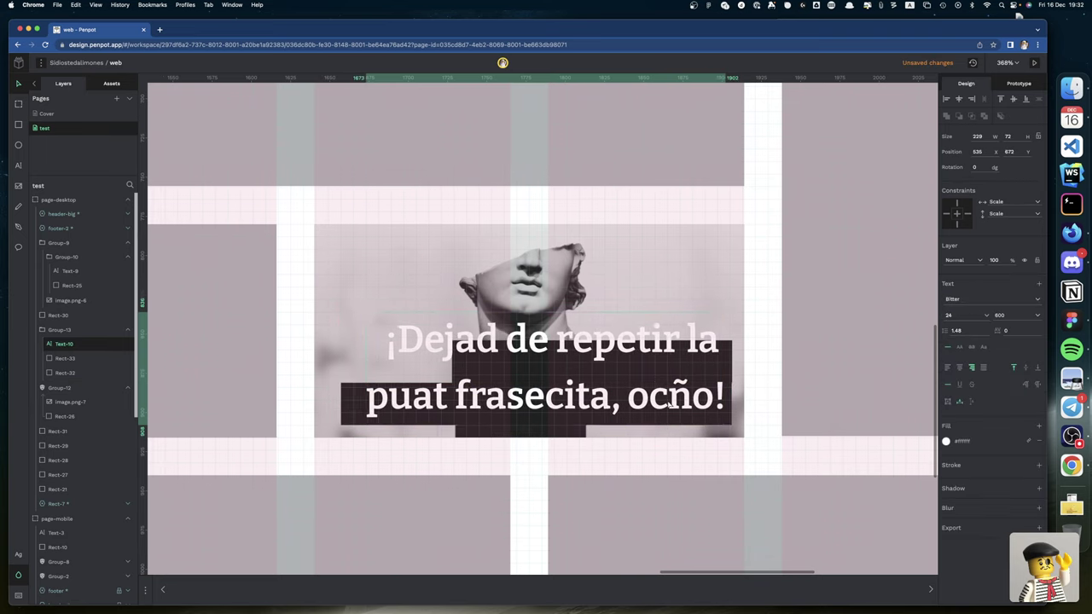
Step: Fine-tune the right edges of both black backings behind the desktop statue card's caption so they line up
scroll(648, 397, left, 5)
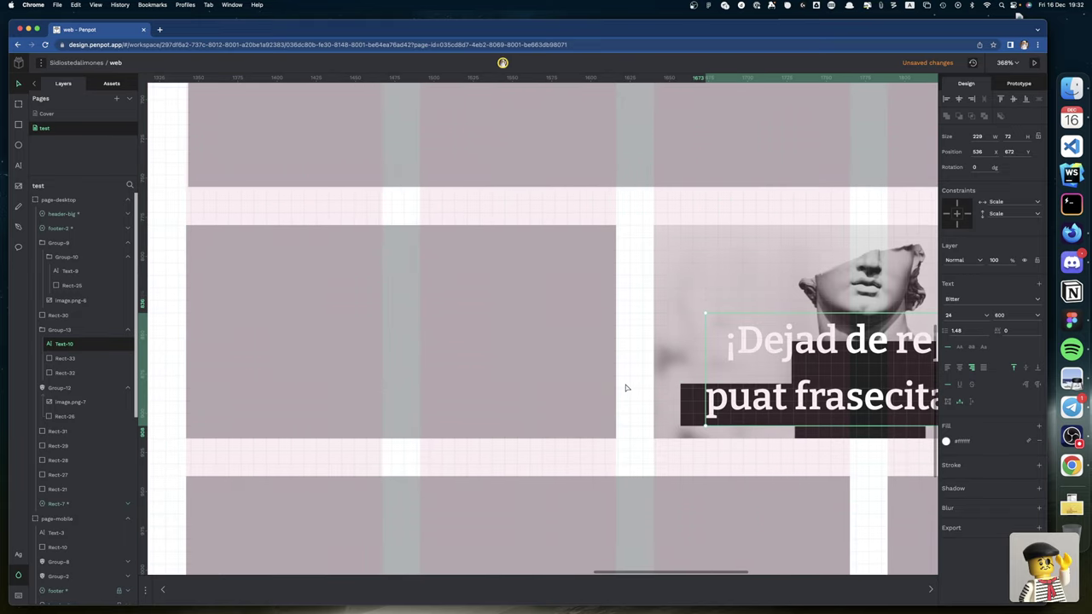
scroll(627, 386, right, 4)
scroll(600, 385, right, 1)
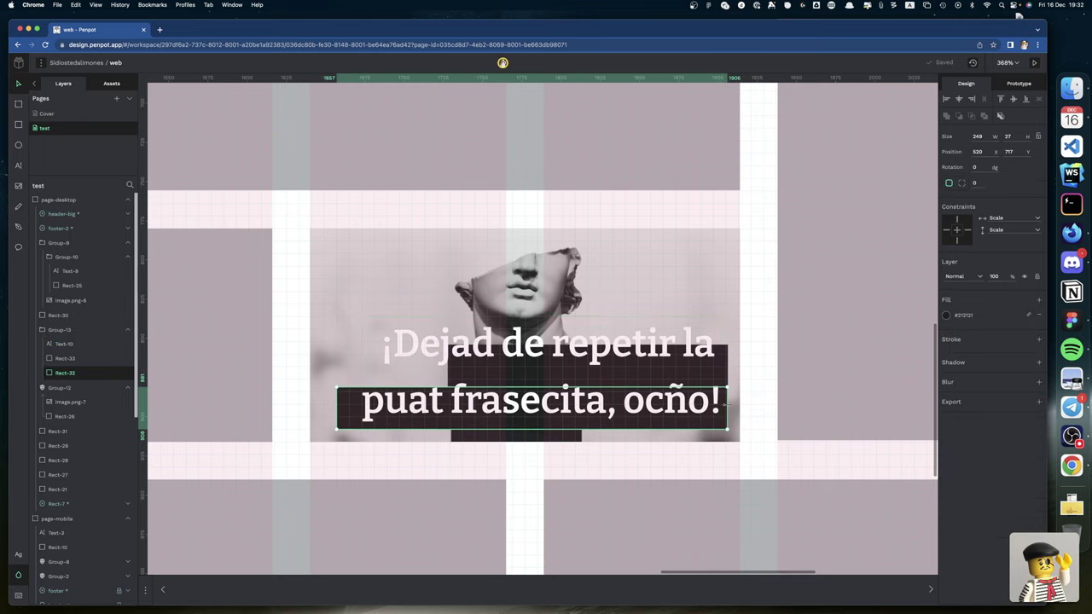
click(726, 411)
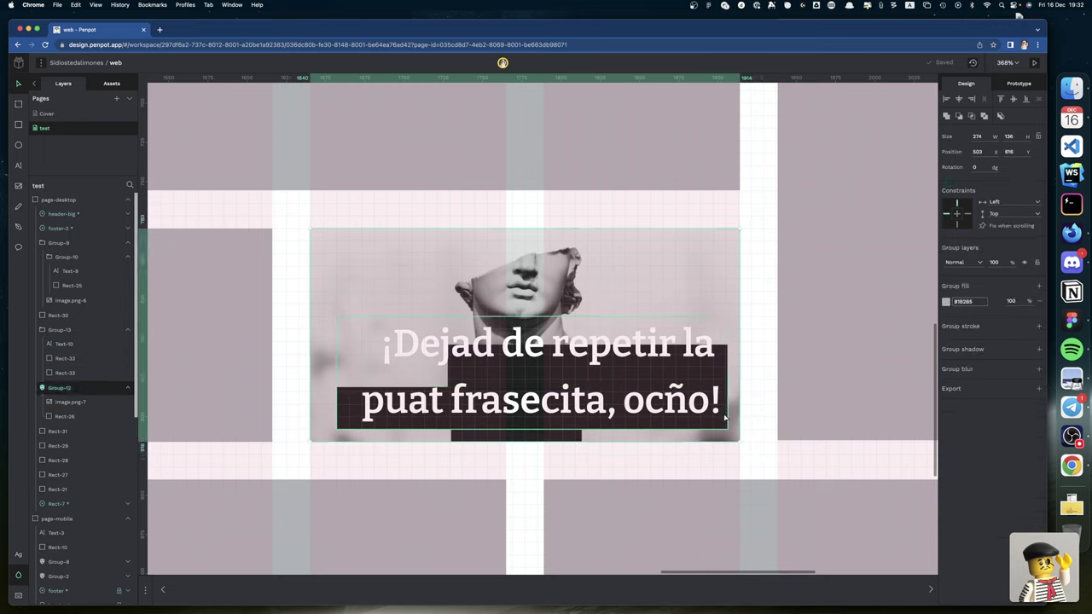
double_click(726, 411)
mouse_move(726, 411)
mouse_down()
mouse_move(711, 411)
mouse_move(731, 411)
mouse_up()
click(736, 433)
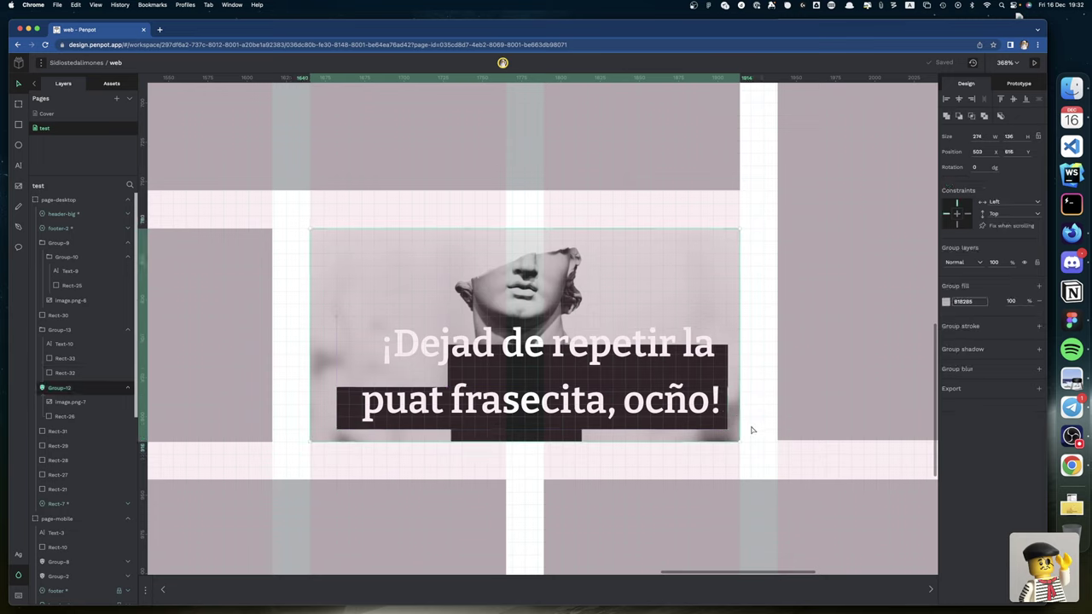
click(727, 367)
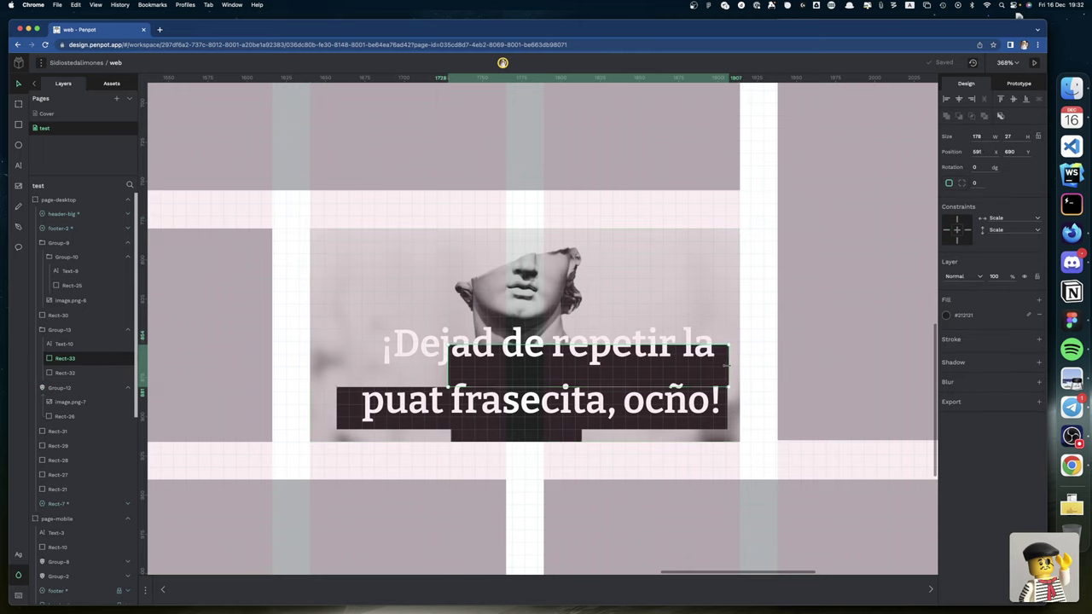
drag(725, 365, 723, 365)
click(763, 388)
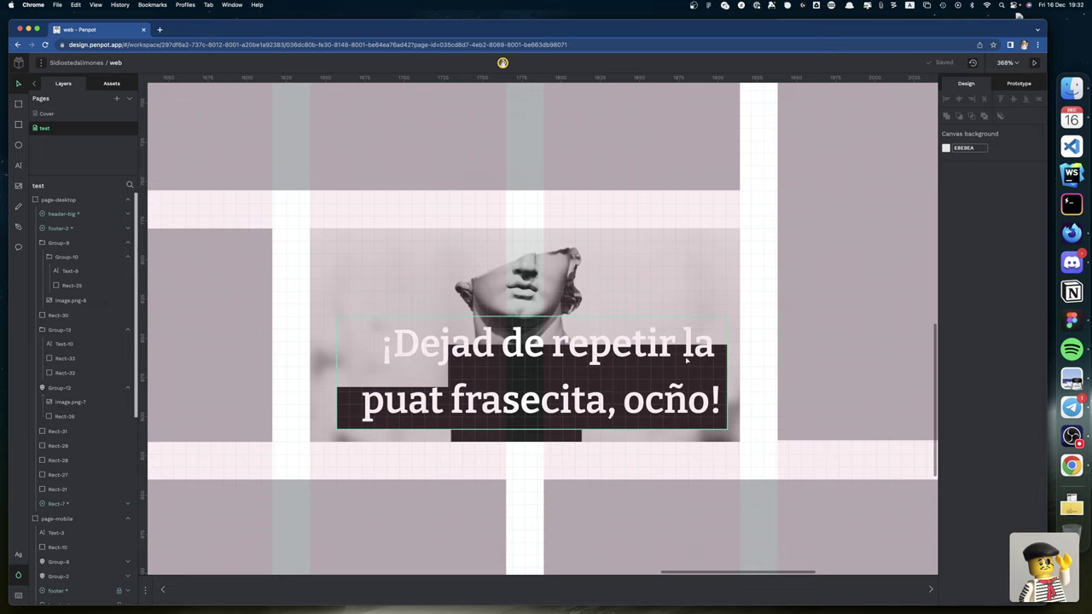
Step: Compare the desktop statue card's caption and black backings with the finished statue card in the tablet mockup
scroll(628, 356, up, 2)
scroll(628, 355, left, 15)
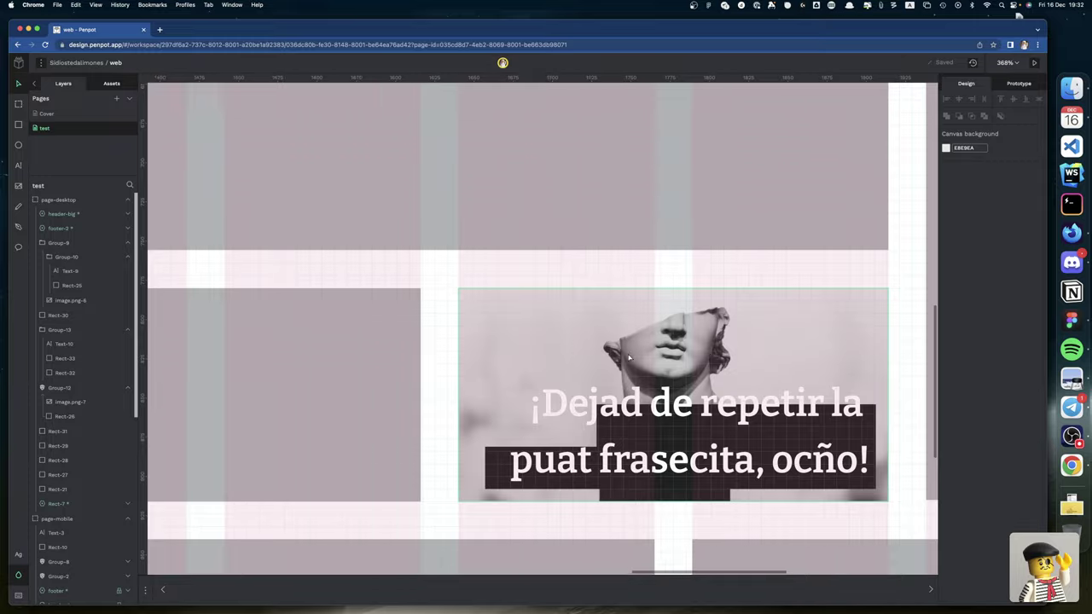
scroll(627, 357, left, 20)
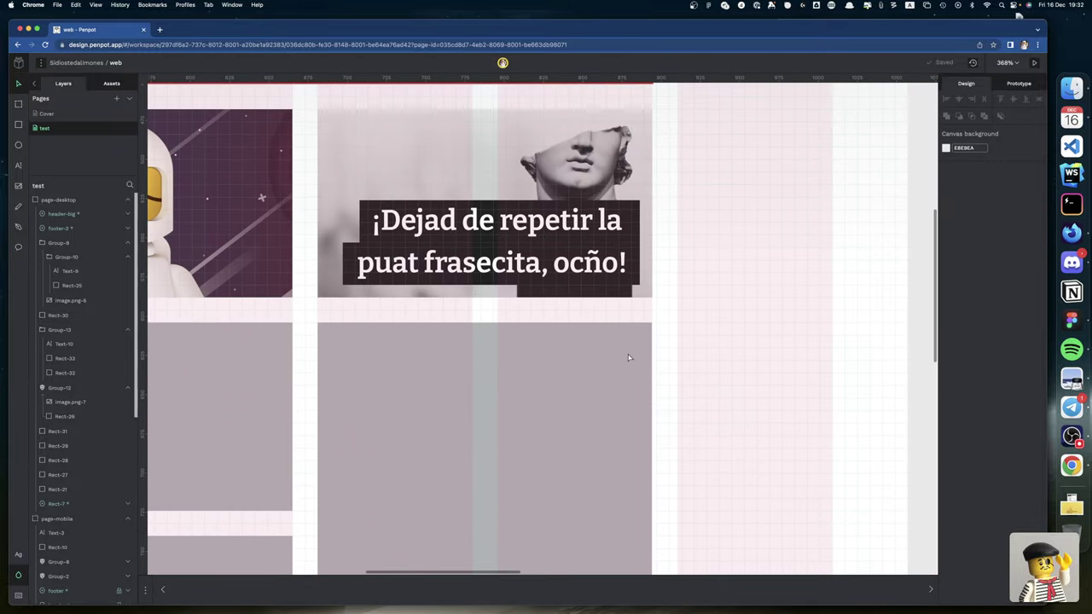
scroll(628, 356, down, 2)
scroll(628, 356, right, 20)
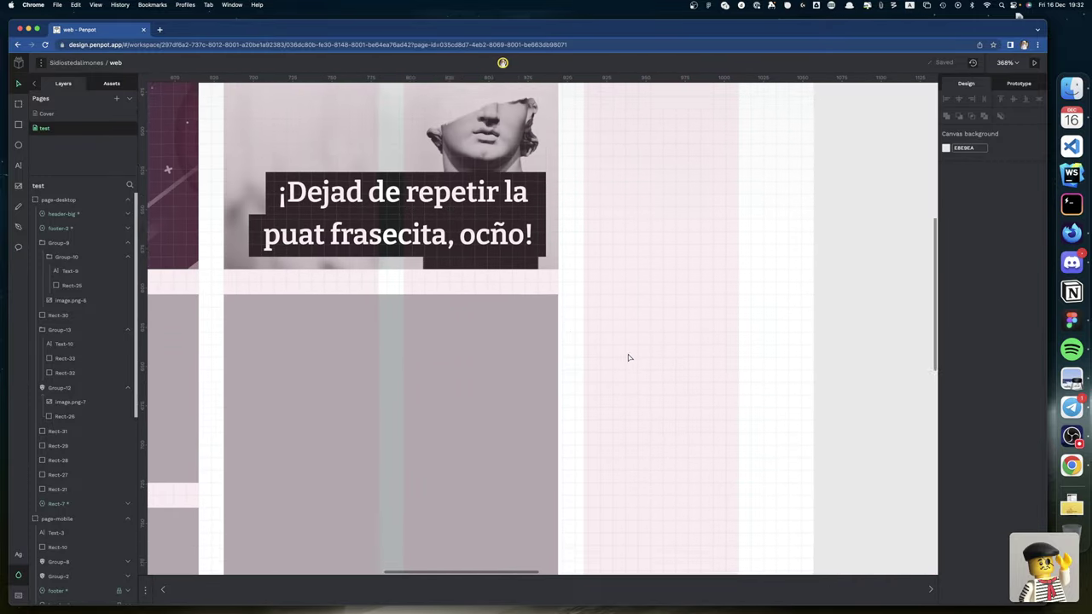
Step: Extend the upper dark rectangle behind "¡Dejad de repetir la" up to the text box's top edge, making it 45 high
scroll(628, 356, up, 2)
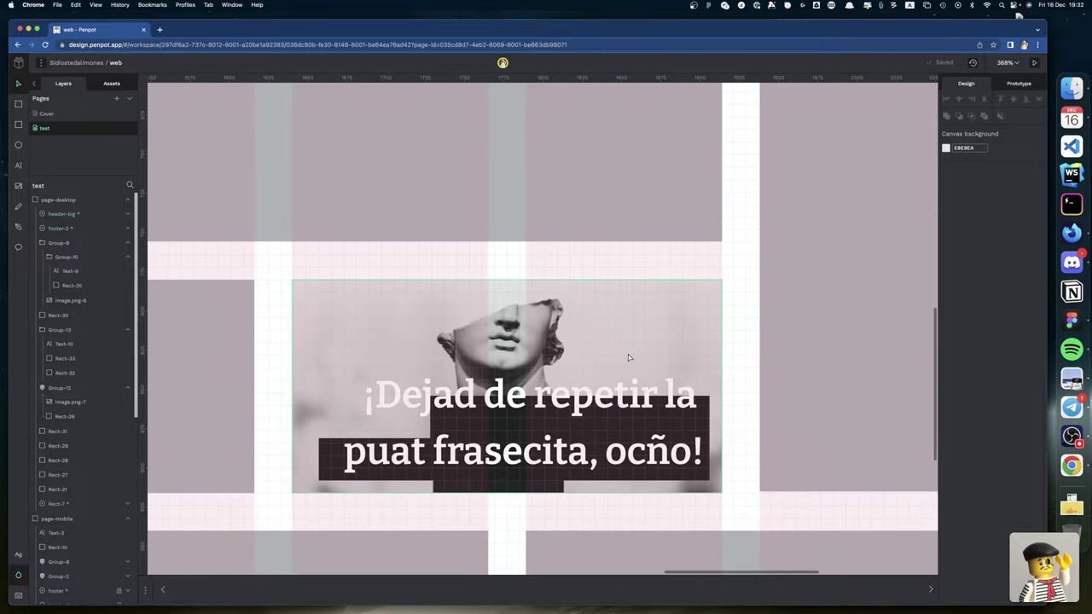
click(694, 407)
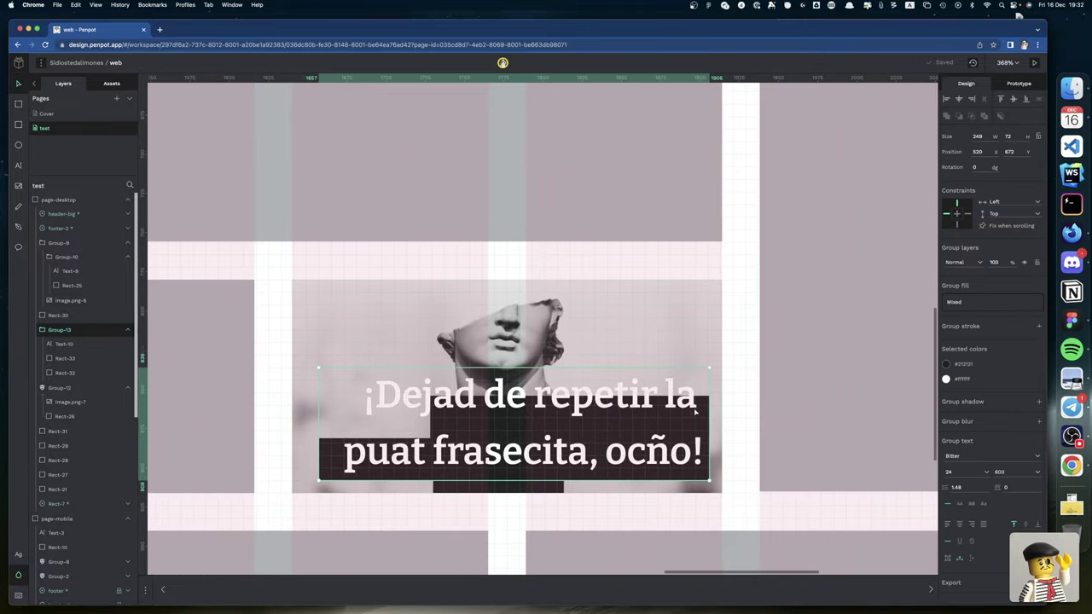
key(Escape)
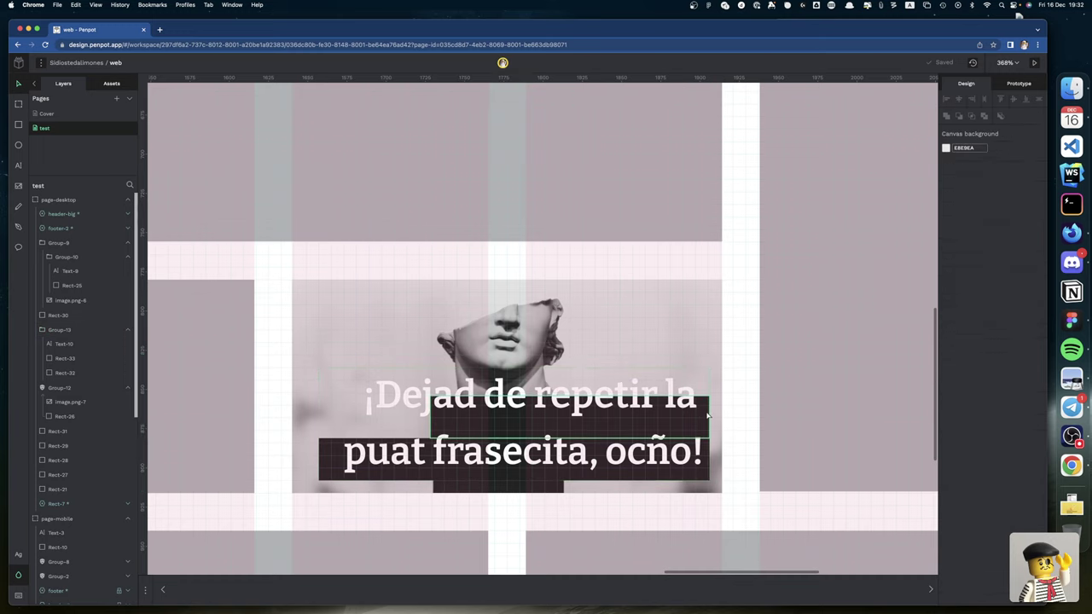
click(707, 415)
drag(706, 398, 700, 368)
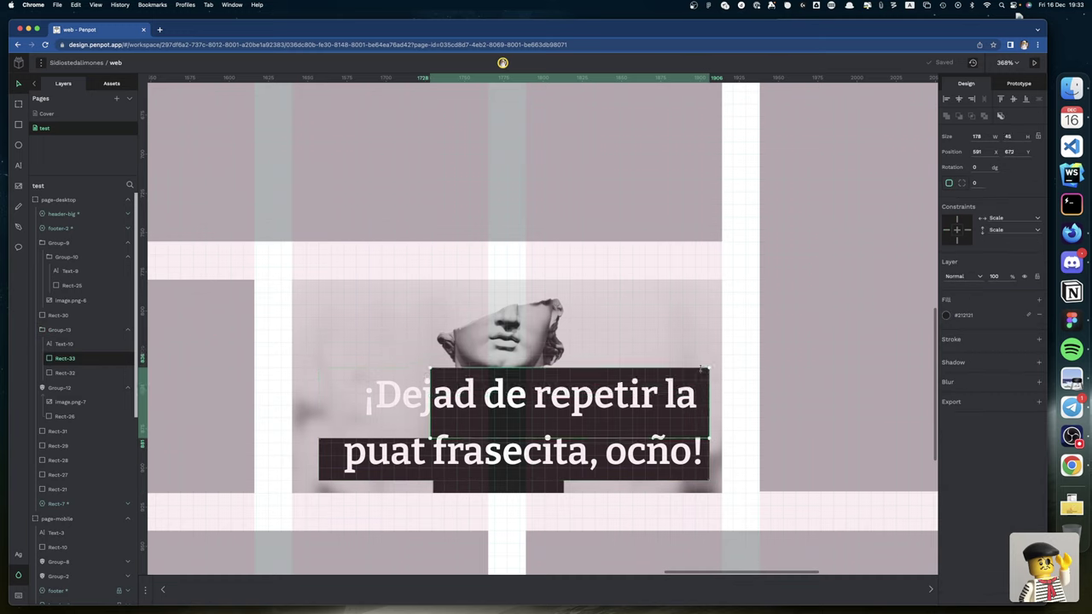
Step: Calculate 72/2 in the Alfred launcher to find the height of each text line's background
key(alt+space)
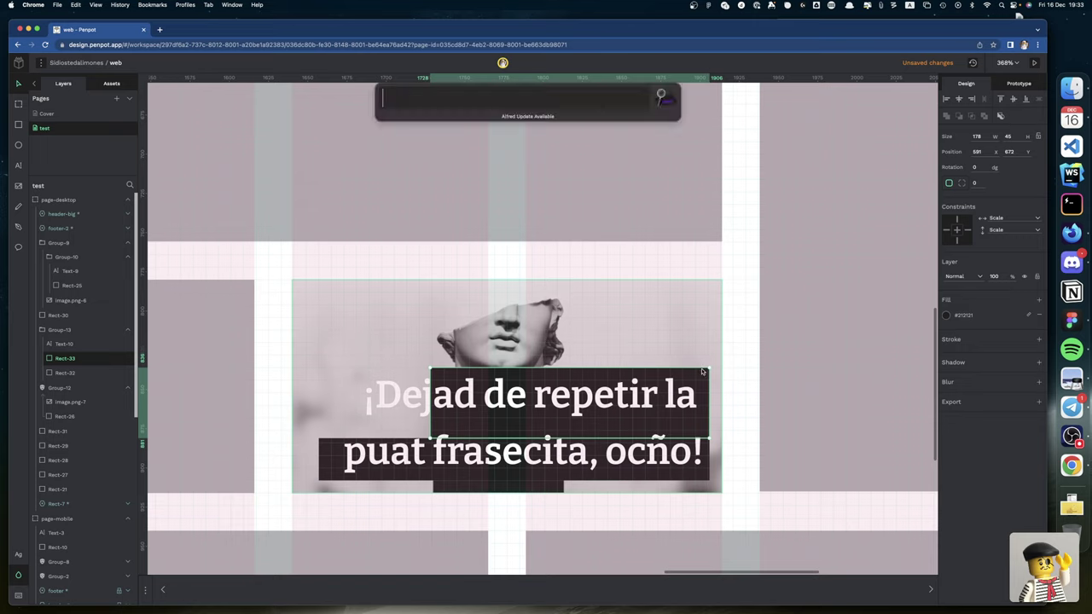
text(72)
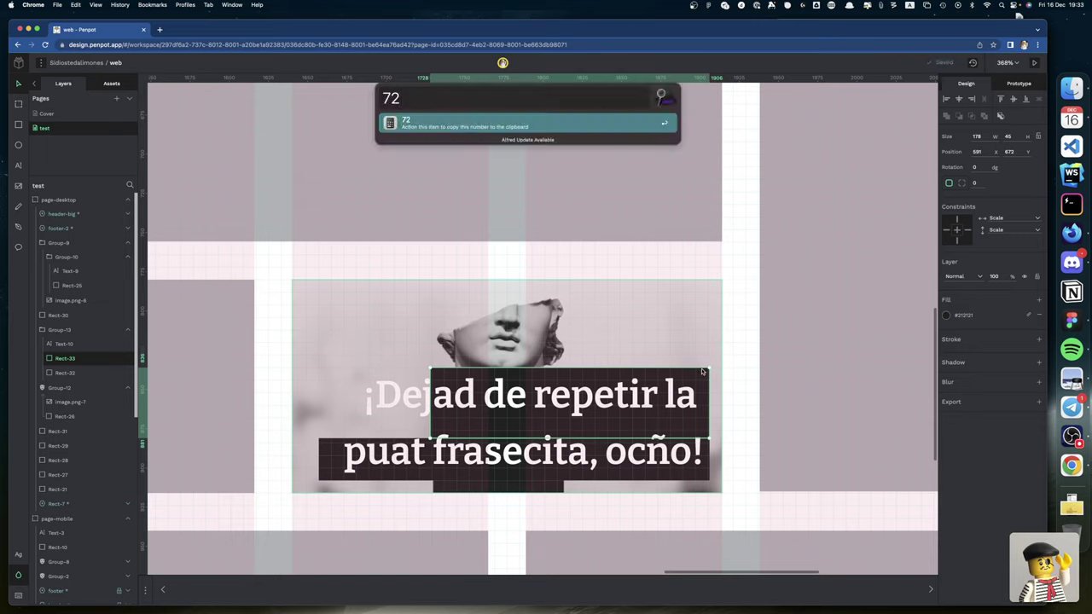
text(/2)
key(Return)
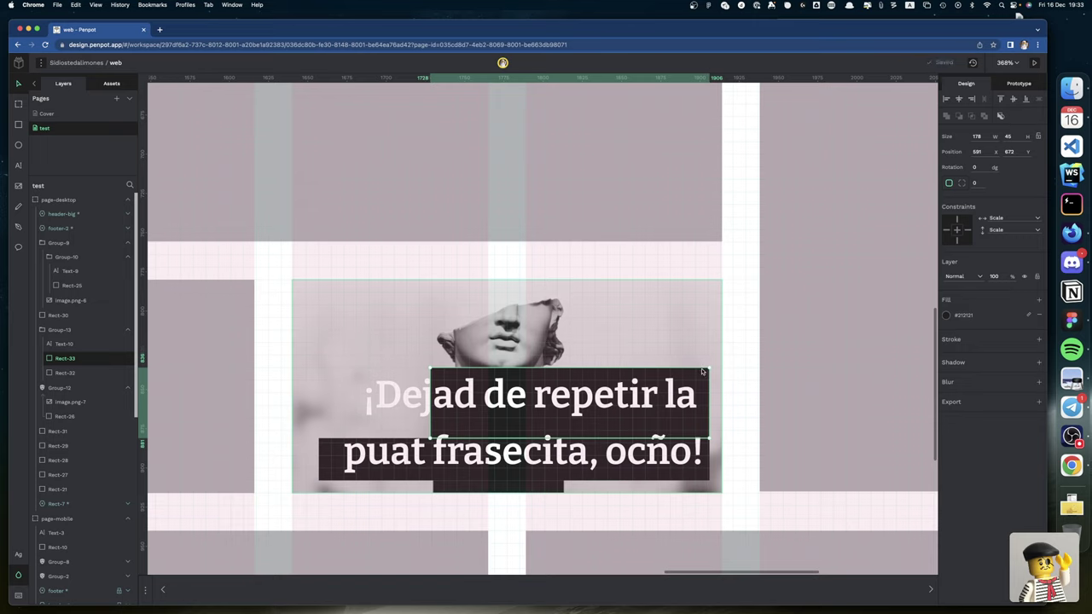
Step: Resize both dark rectangles behind the two-line statue card title to a height of 36 each, meeting edge to edge
scroll(695, 461, right, 1)
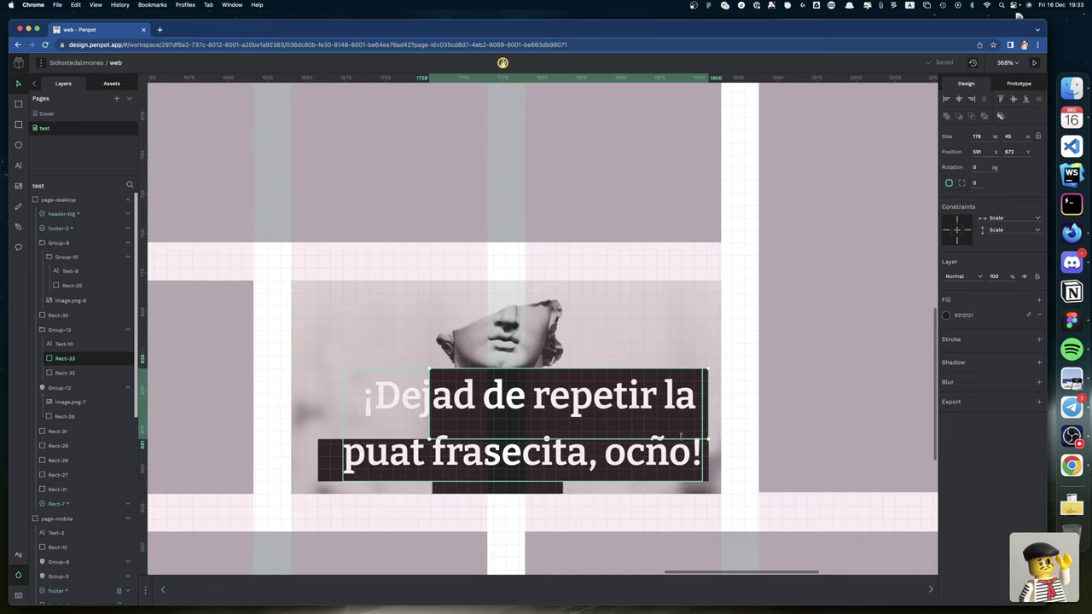
drag(680, 437, 682, 424)
scroll(704, 464, left, 1)
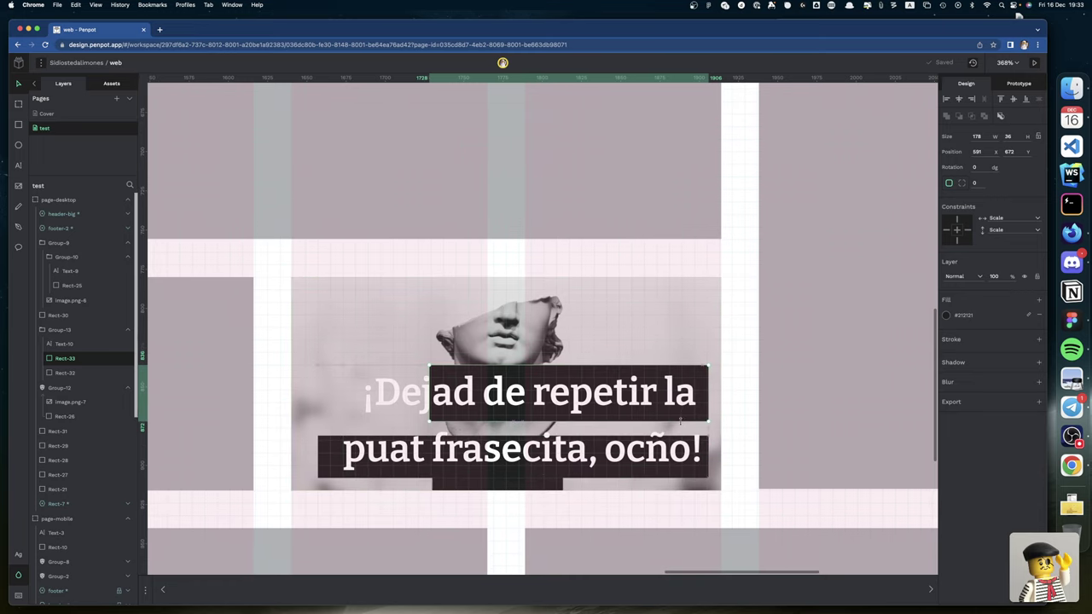
click(702, 460)
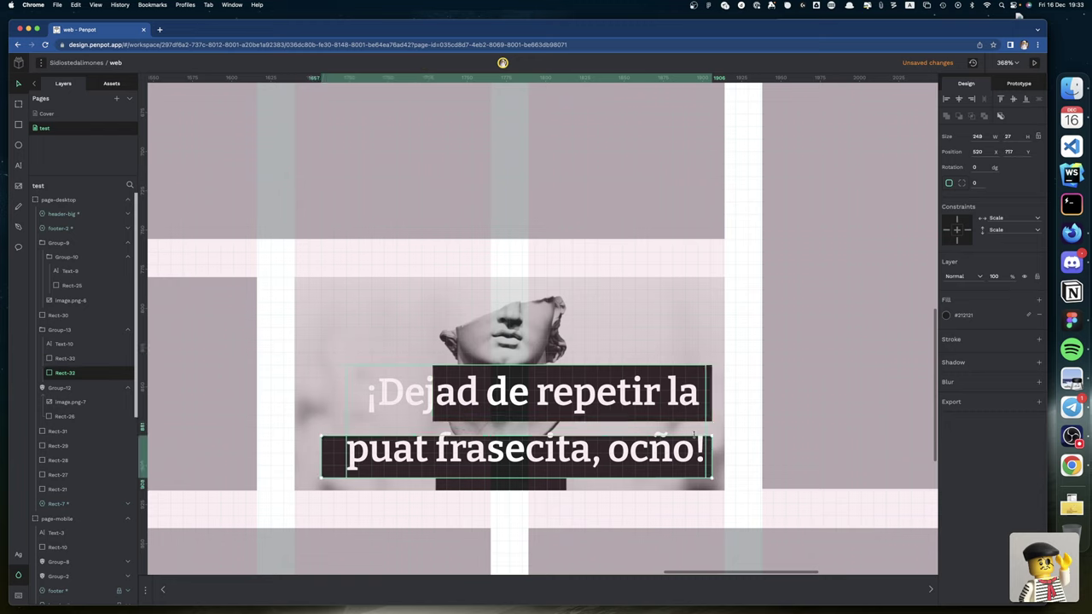
drag(695, 431, 692, 419)
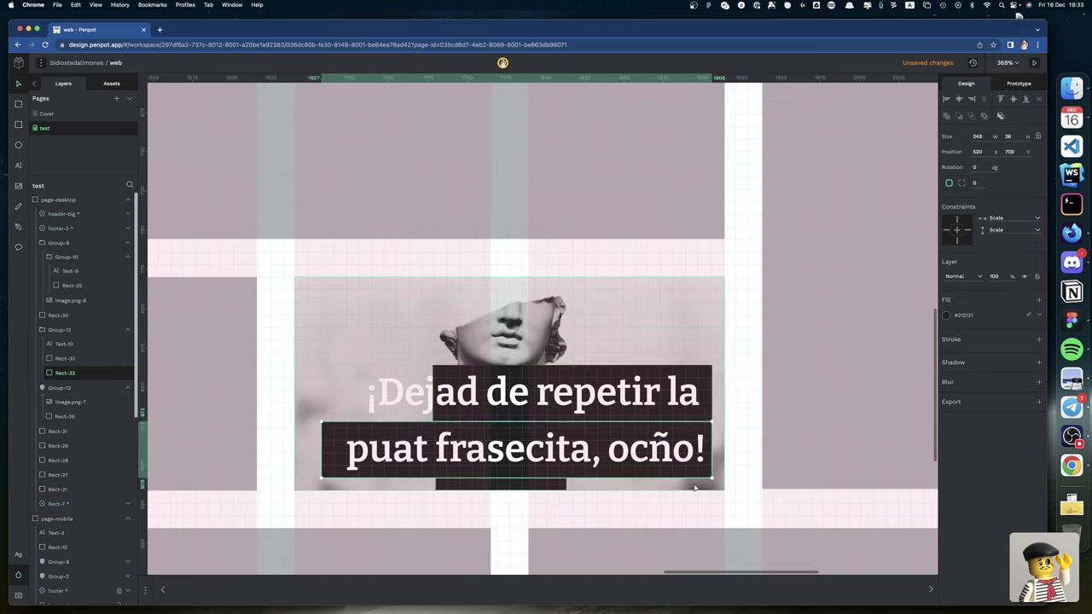
Step: Widen the upper title rectangle leftward to 225 and narrow the lower one from its left edge to 241
click(435, 372)
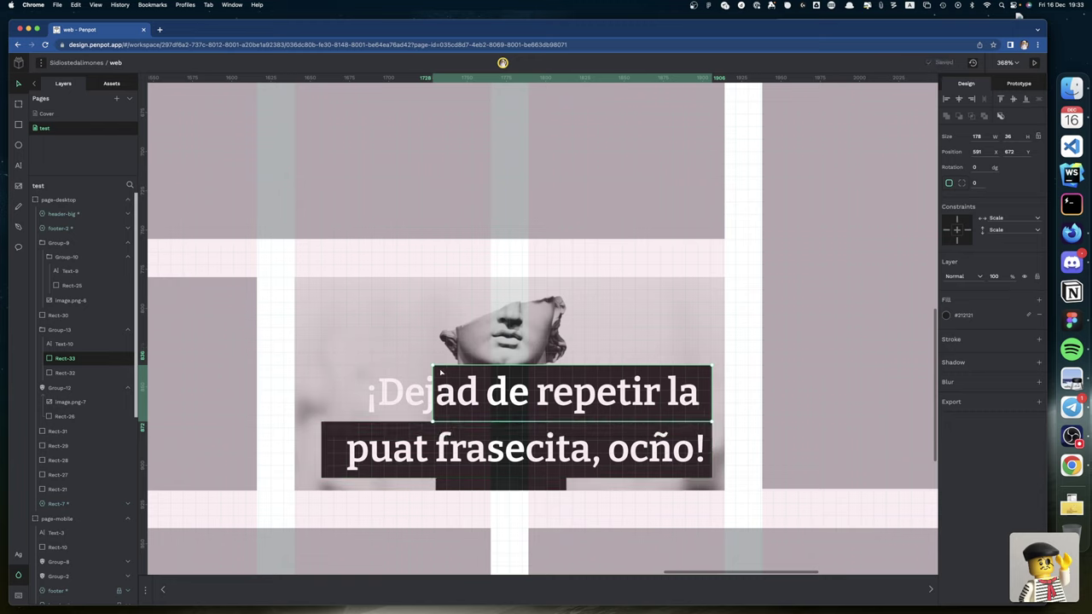
drag(433, 369, 354, 367)
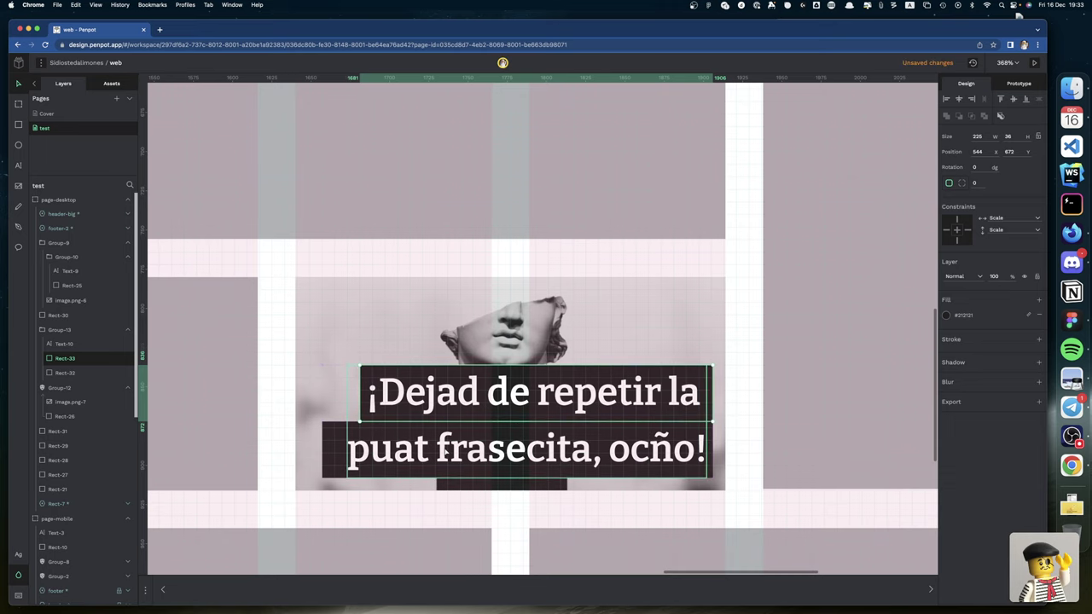
scroll(538, 483, right, 1)
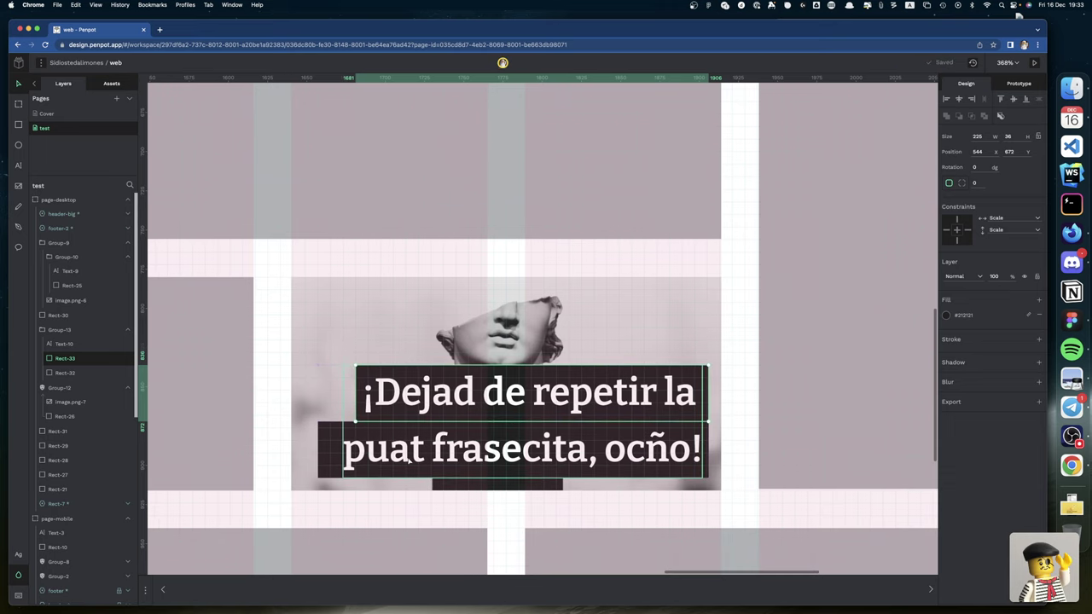
click(341, 452)
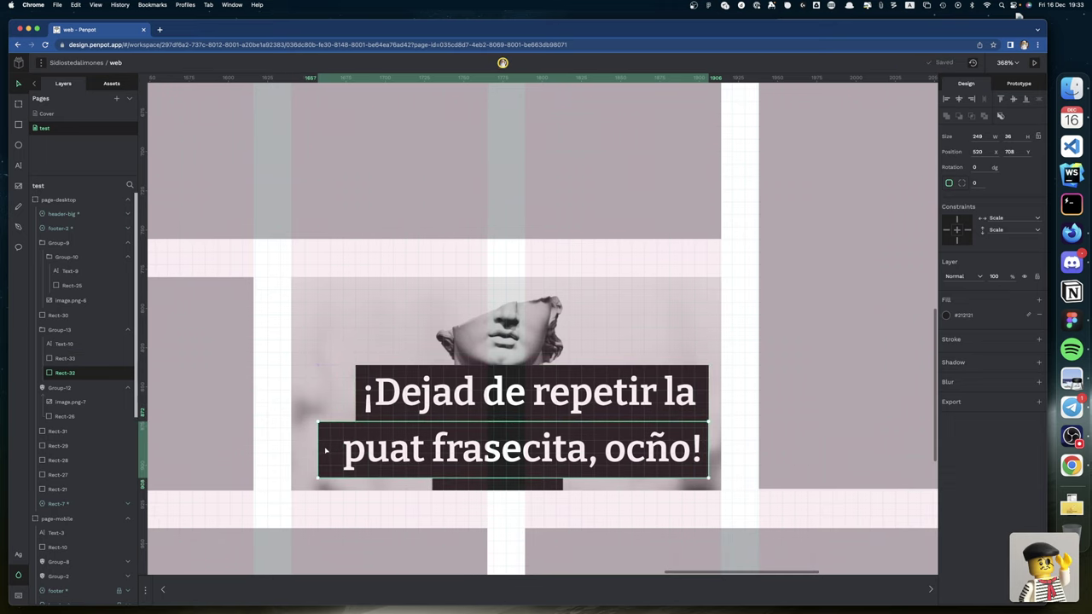
drag(316, 443, 330, 445)
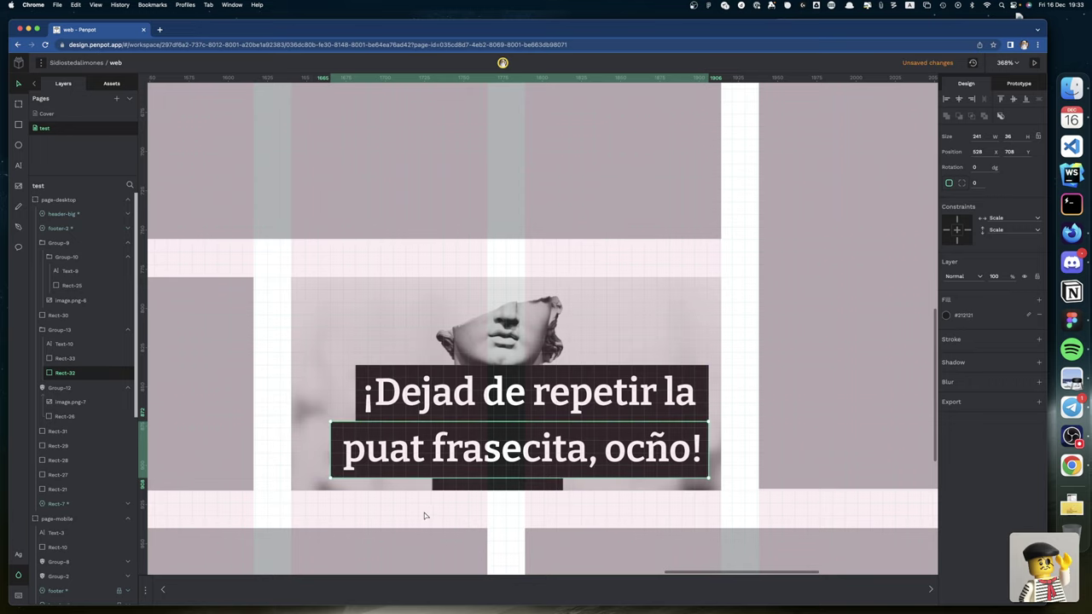
key(Escape)
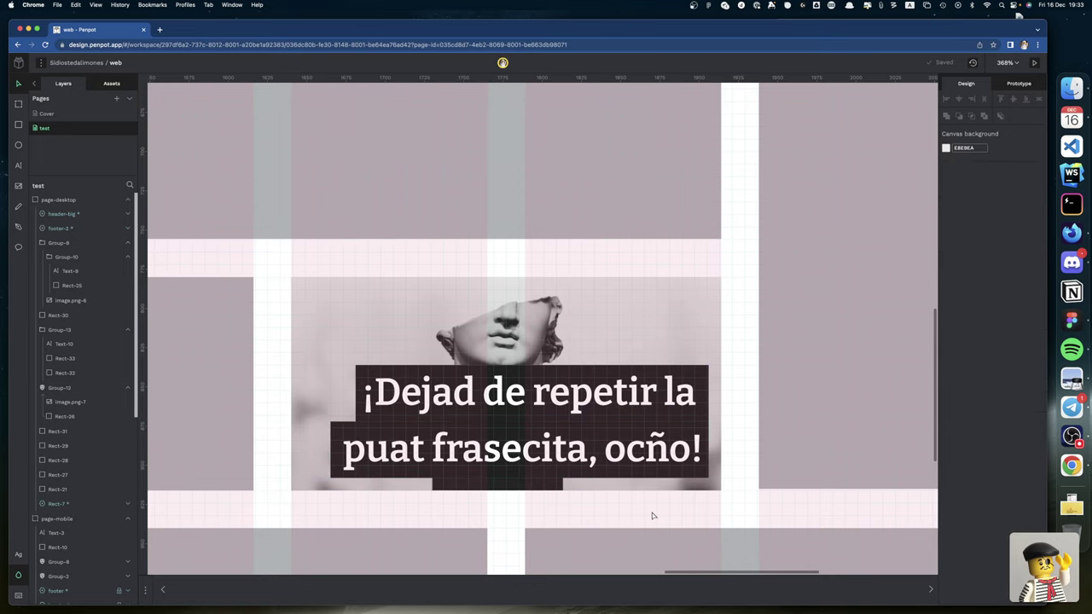
Step: Review the desktop layout alongside the page-mobile and page-tablet boards
scroll(519, 475, down, 8)
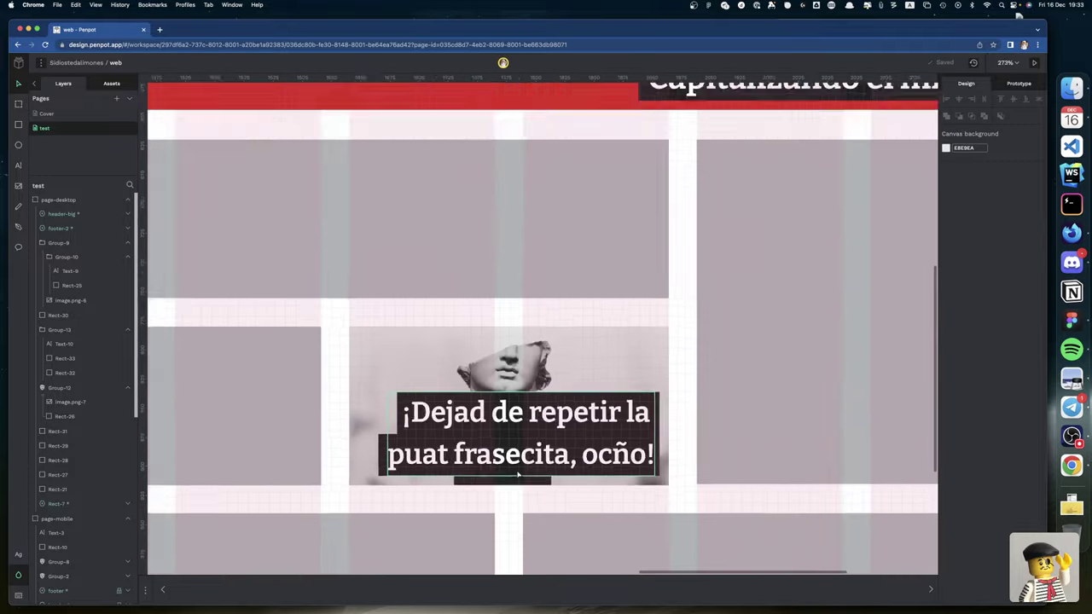
scroll(518, 475, right, 3)
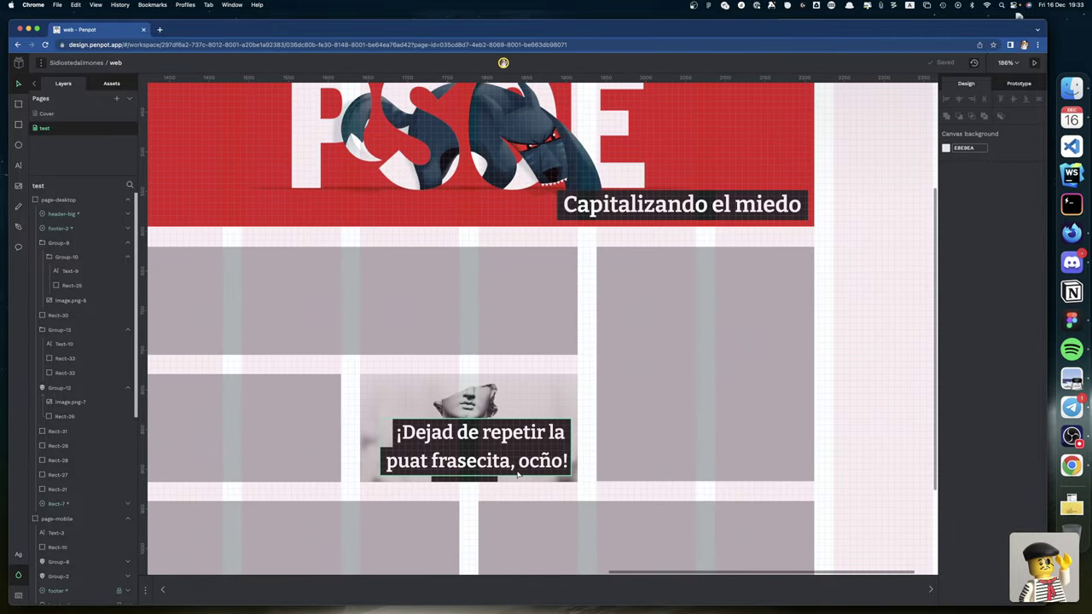
scroll(517, 475, down, 12)
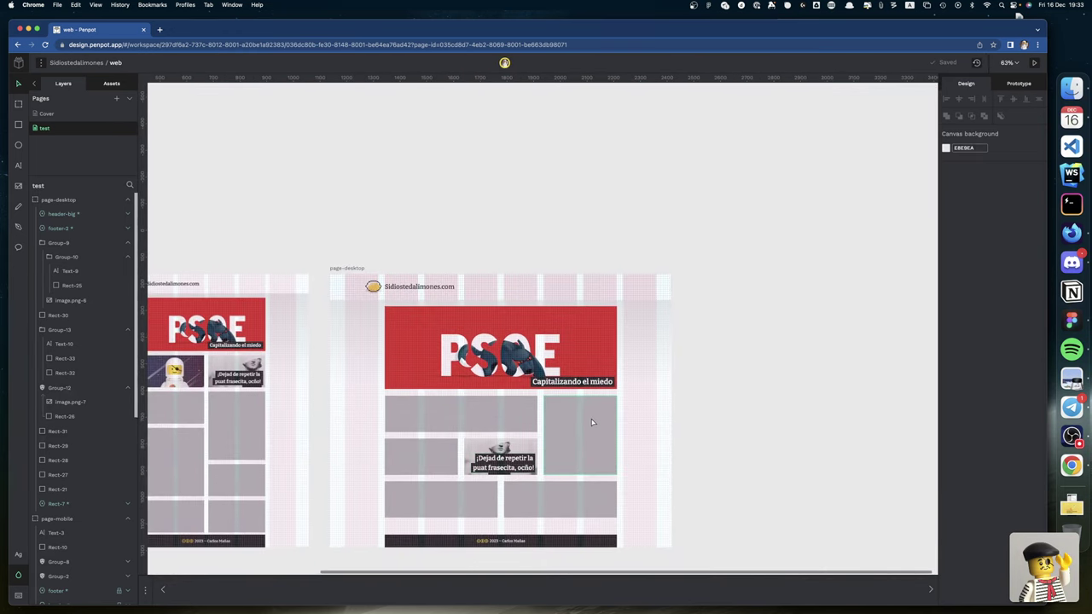
scroll(591, 418, down, 3)
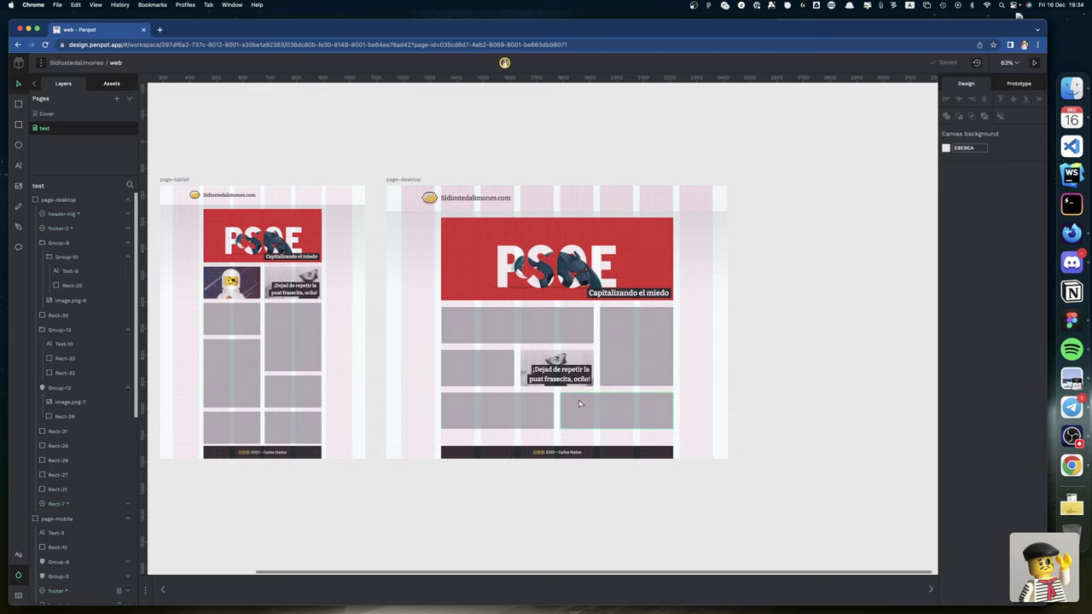
scroll(499, 442, left, 3)
scroll(499, 442, up, 2)
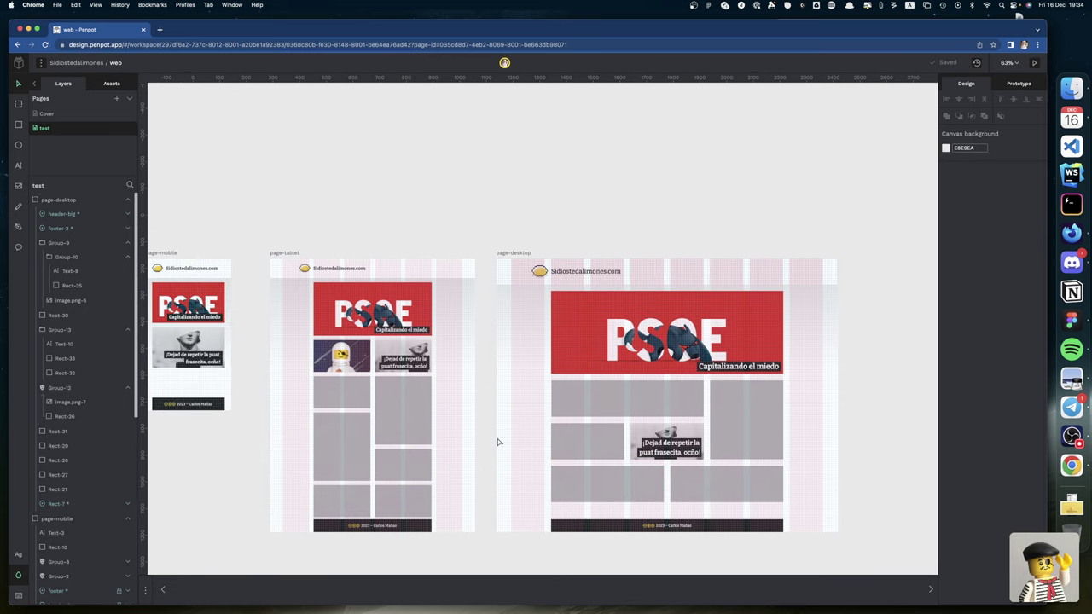
scroll(499, 442, left, 3)
scroll(474, 302, down, 2)
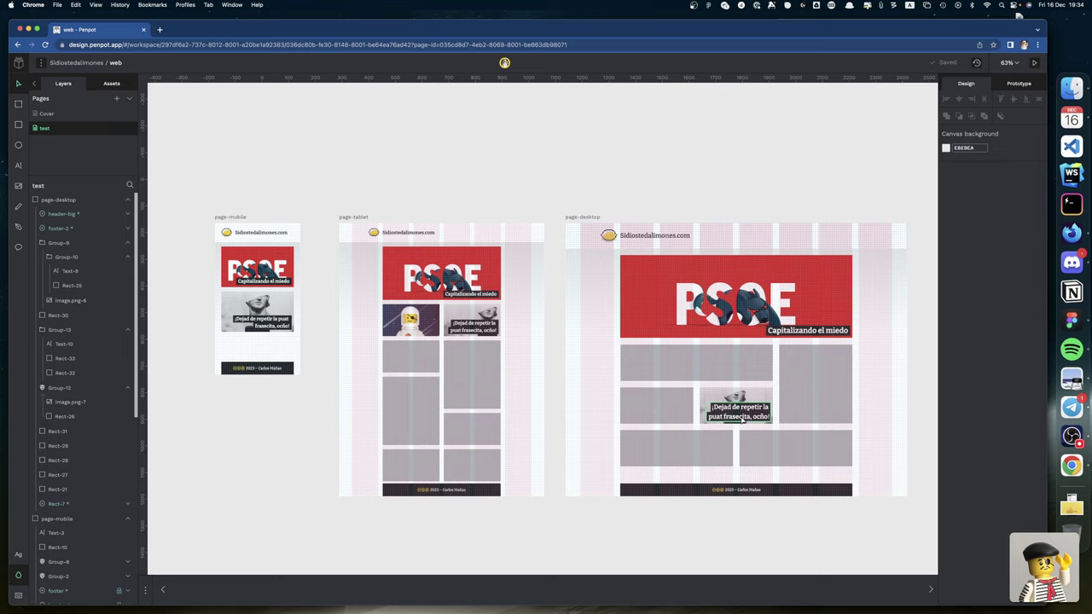
Step: Extend the dark rectangle behind "Capitalizando el miedo" upward in the page-desktop banner to a height of 46
click(809, 331)
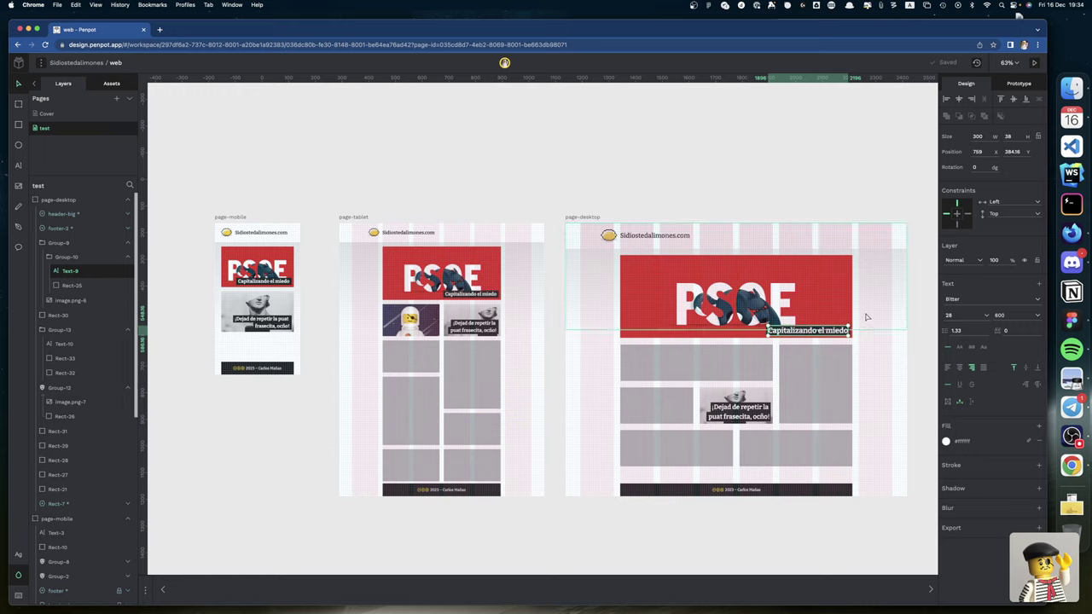
key(Escape)
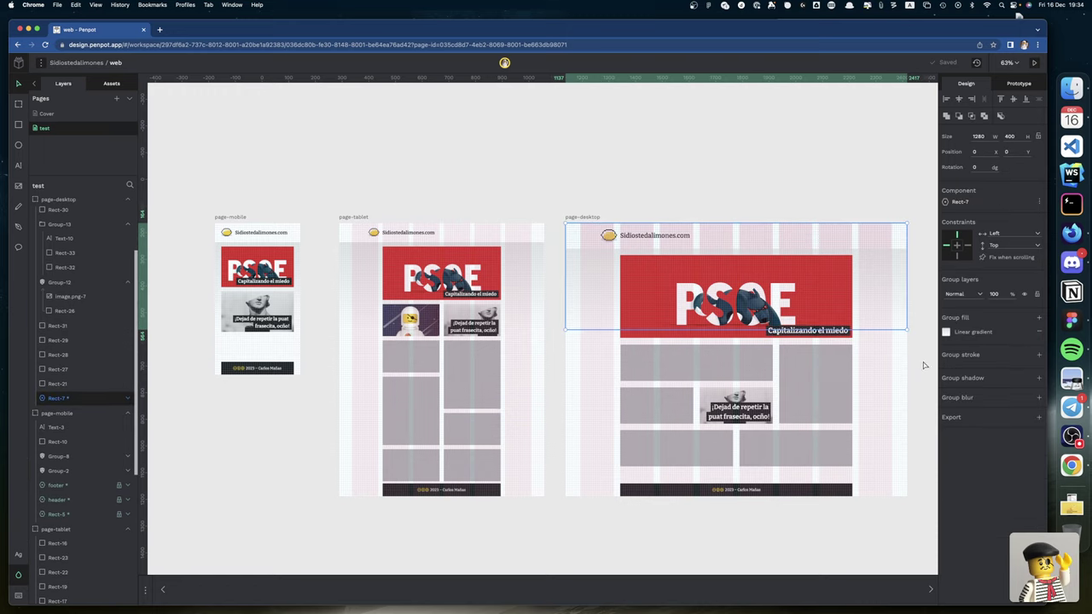
scroll(818, 332, up, 10)
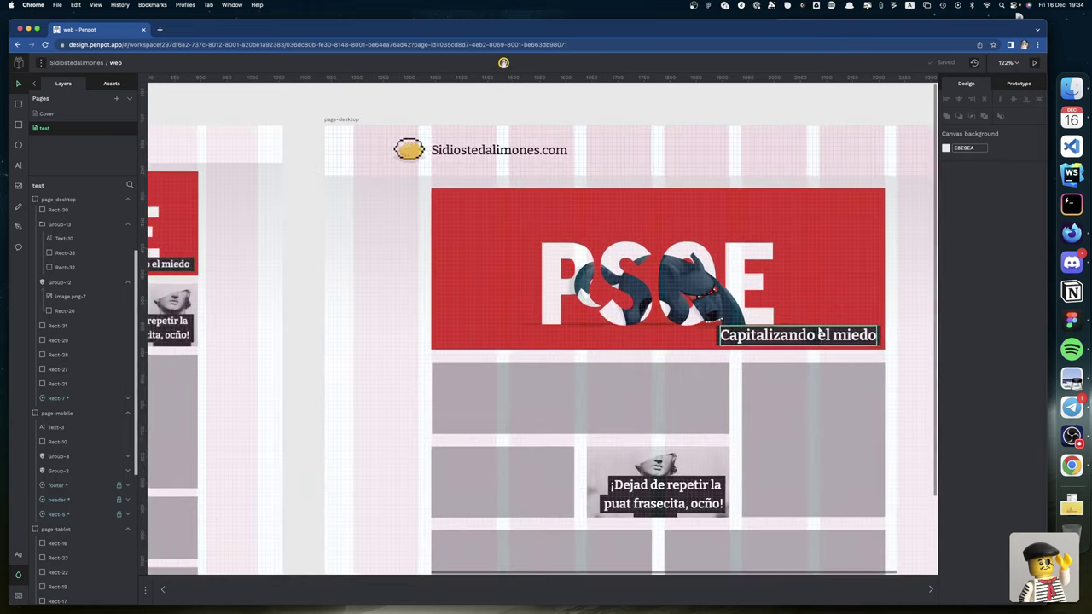
scroll(819, 332, up, 12)
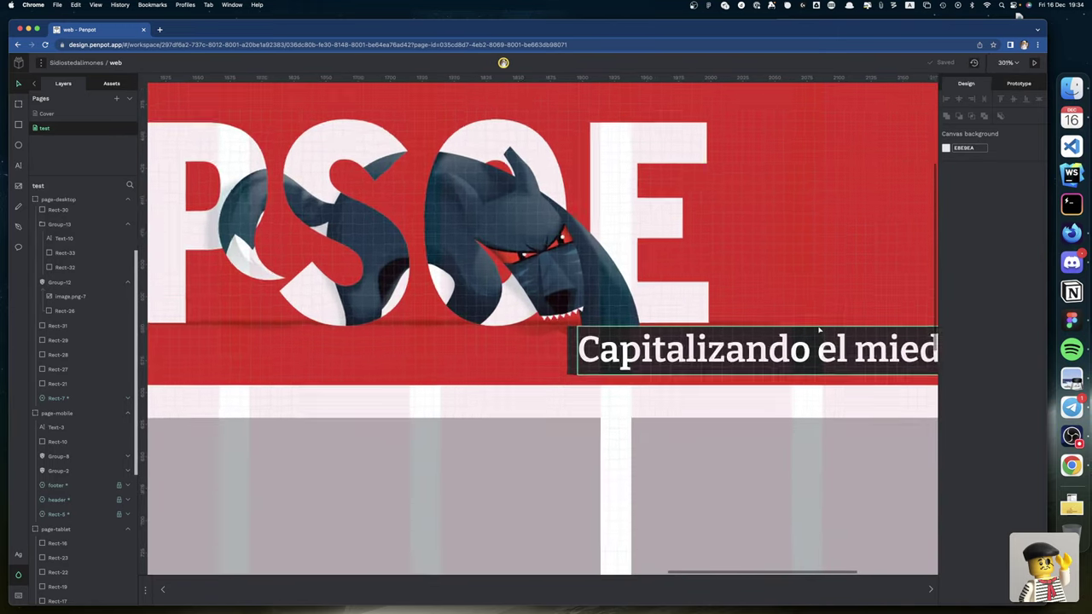
scroll(731, 335, up, 1)
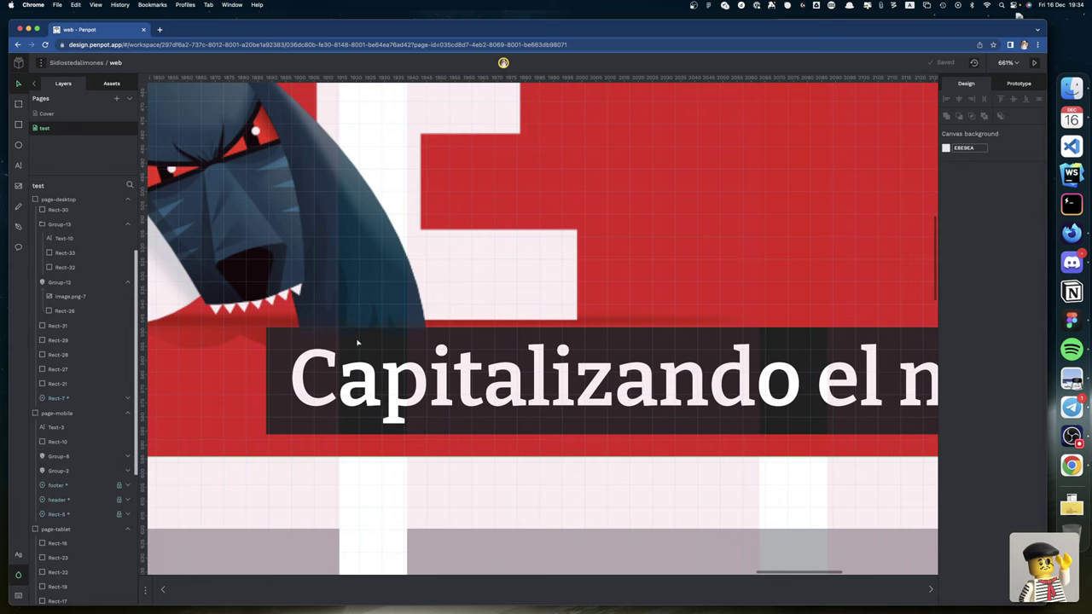
click(280, 342)
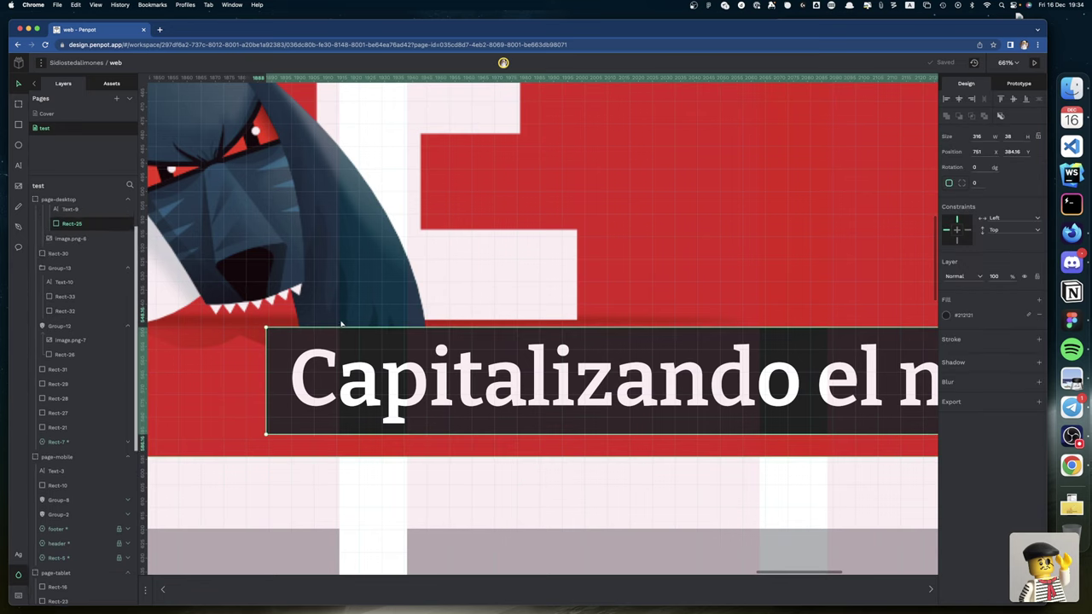
drag(331, 324, 331, 304)
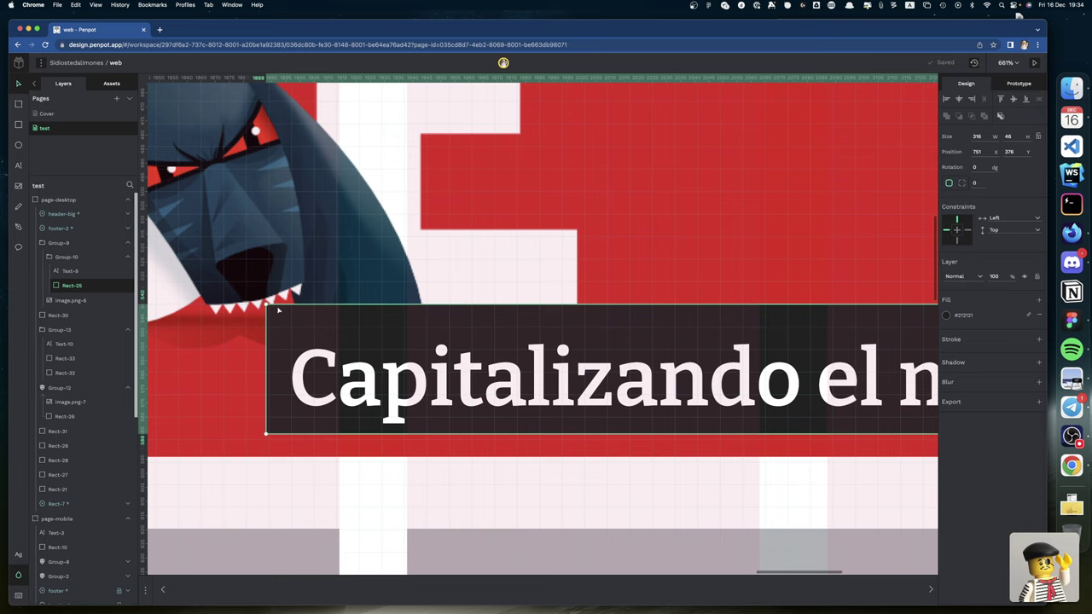
Step: Examine how the "Capitalizando el miedo" title text sits against its dark background rectangle in the desktop banner
scroll(313, 327, right, 10)
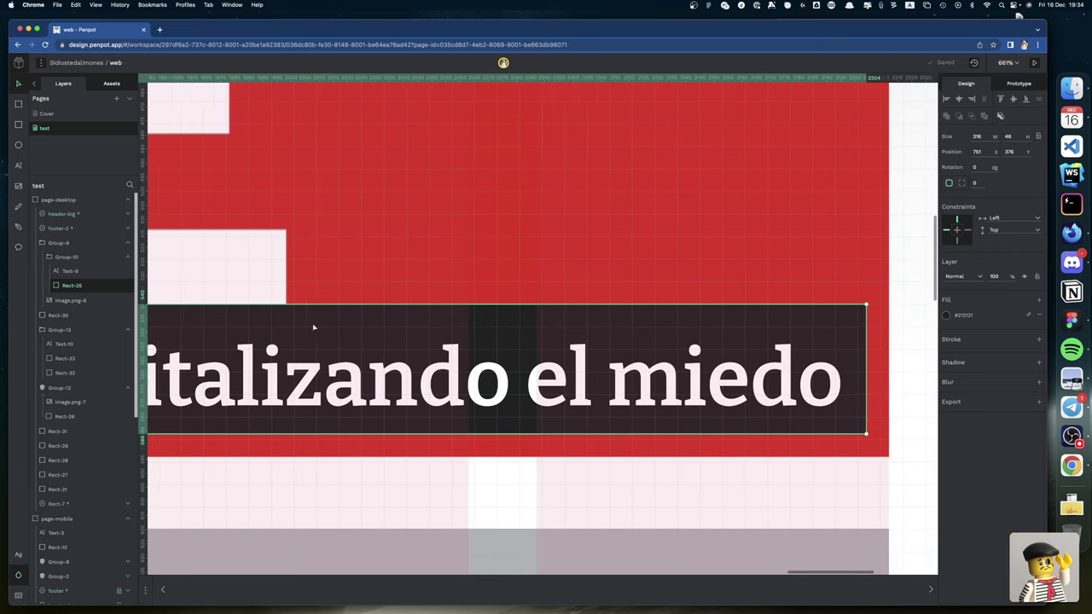
scroll(313, 327, left, 7)
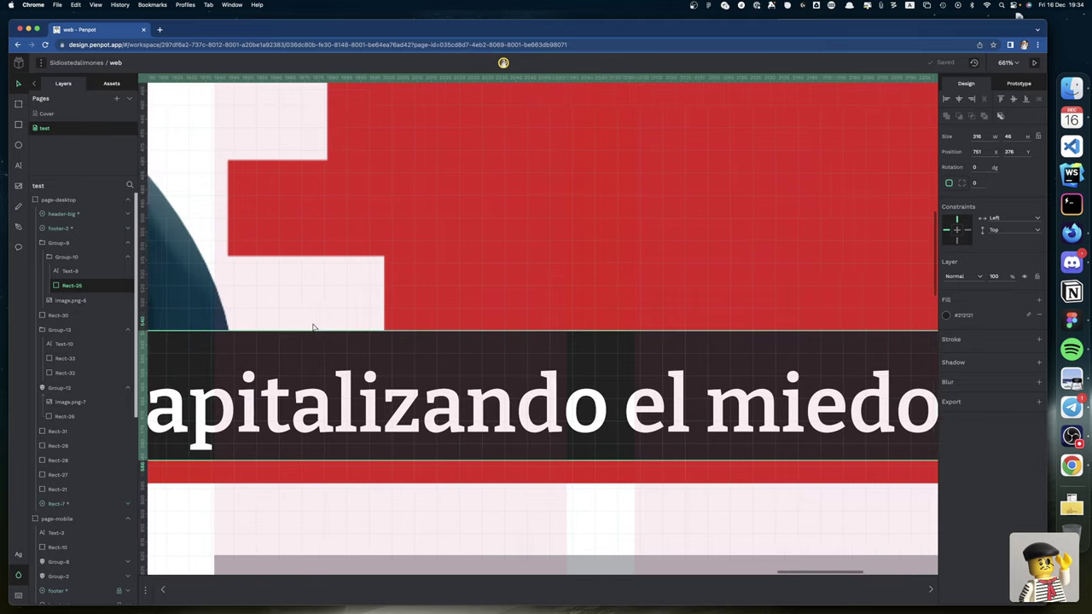
click(428, 415)
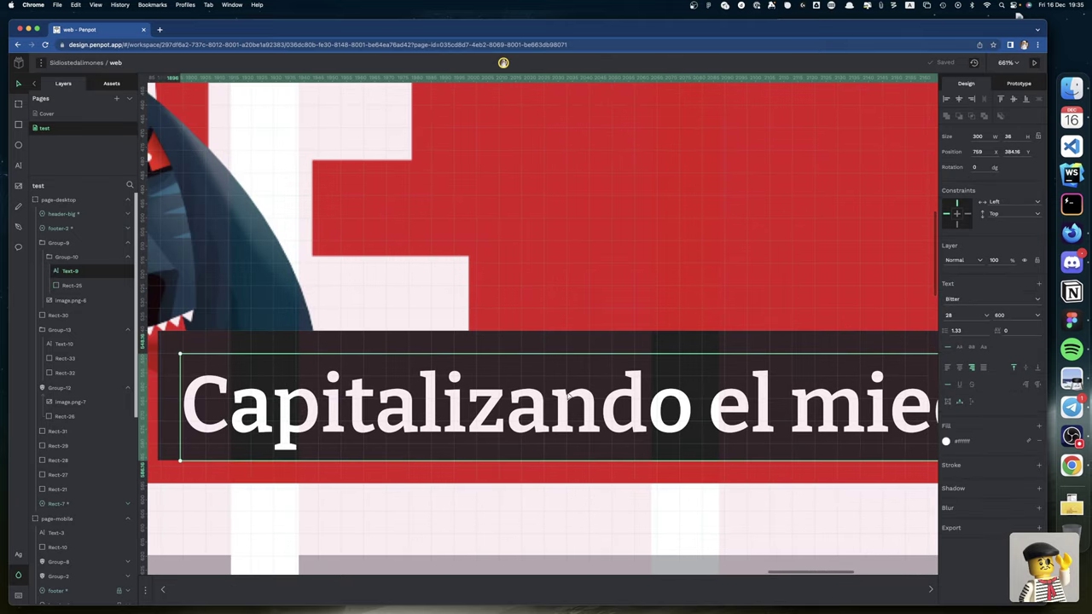
click(840, 345)
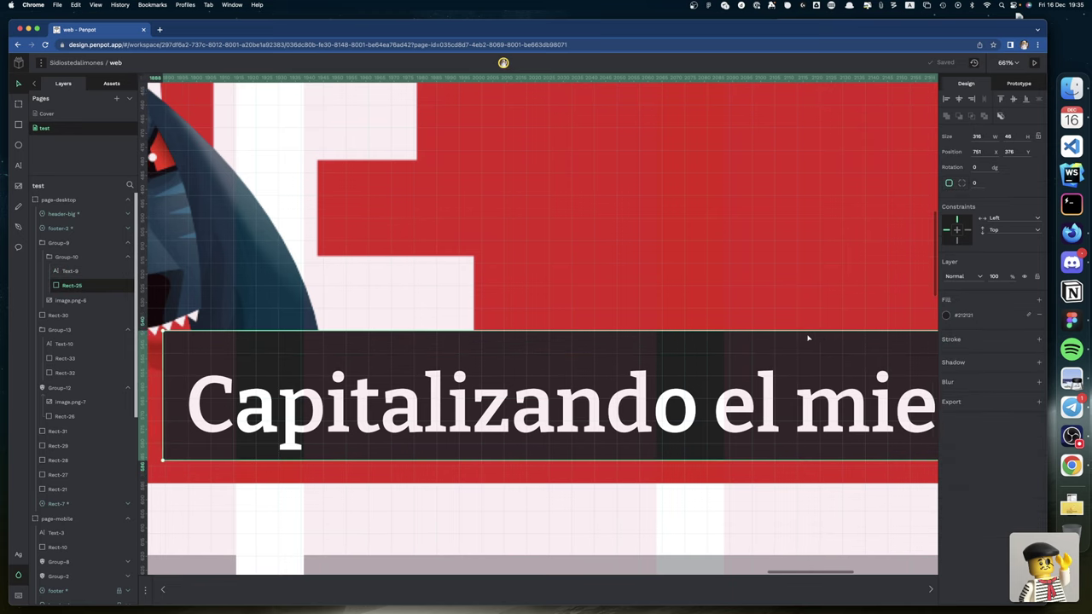
scroll(848, 381, left, 1)
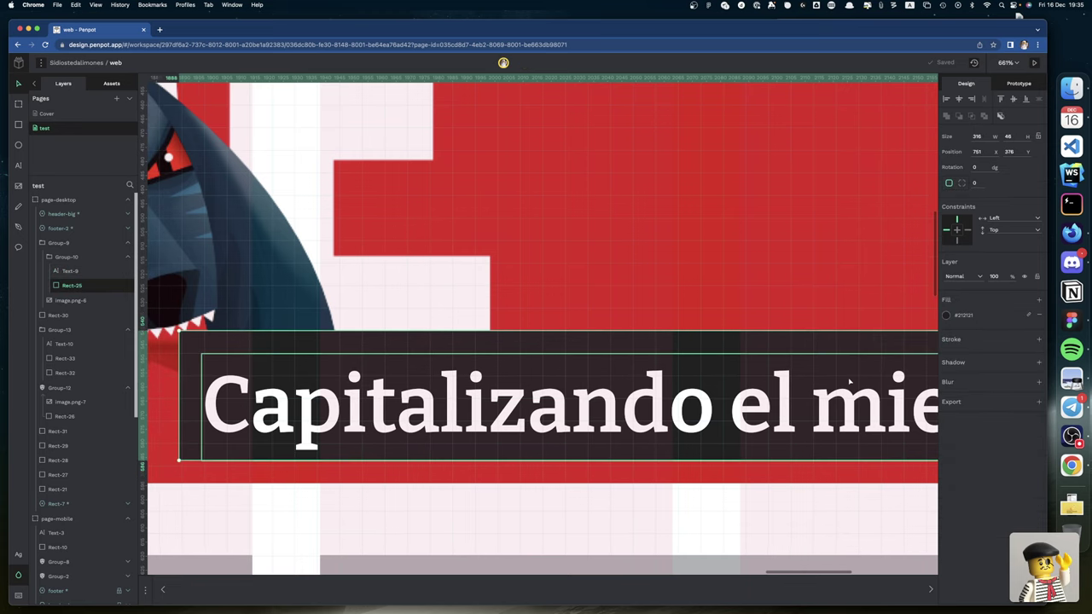
click(742, 409)
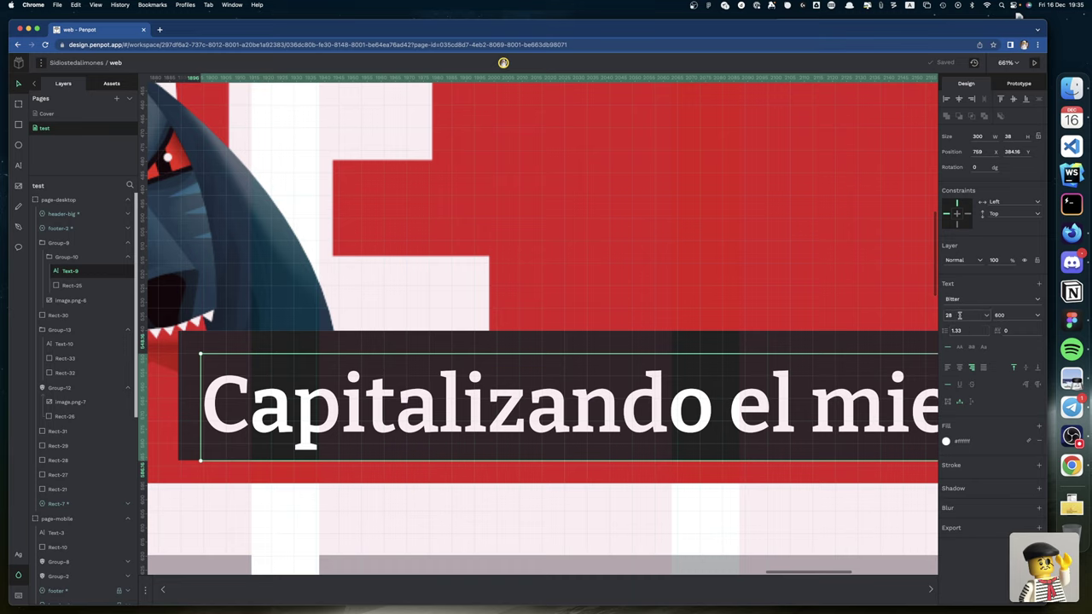
key(3)
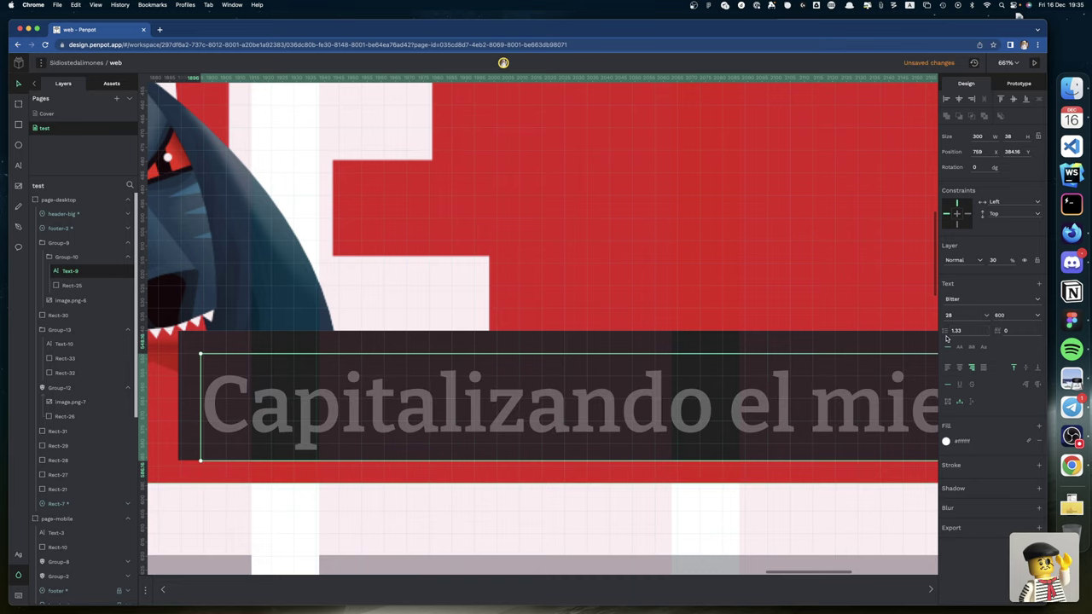
key(0)
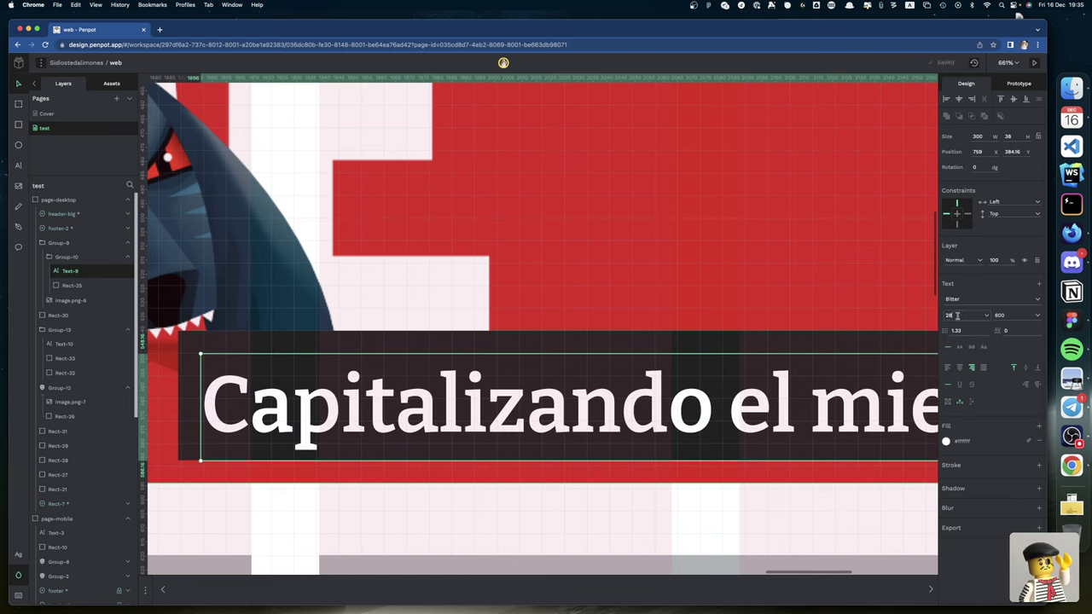
Step: Switch to Figma, inspect the desktop frame's header title and the size of its pencil-box card, and return to Penpot
click(1071, 319)
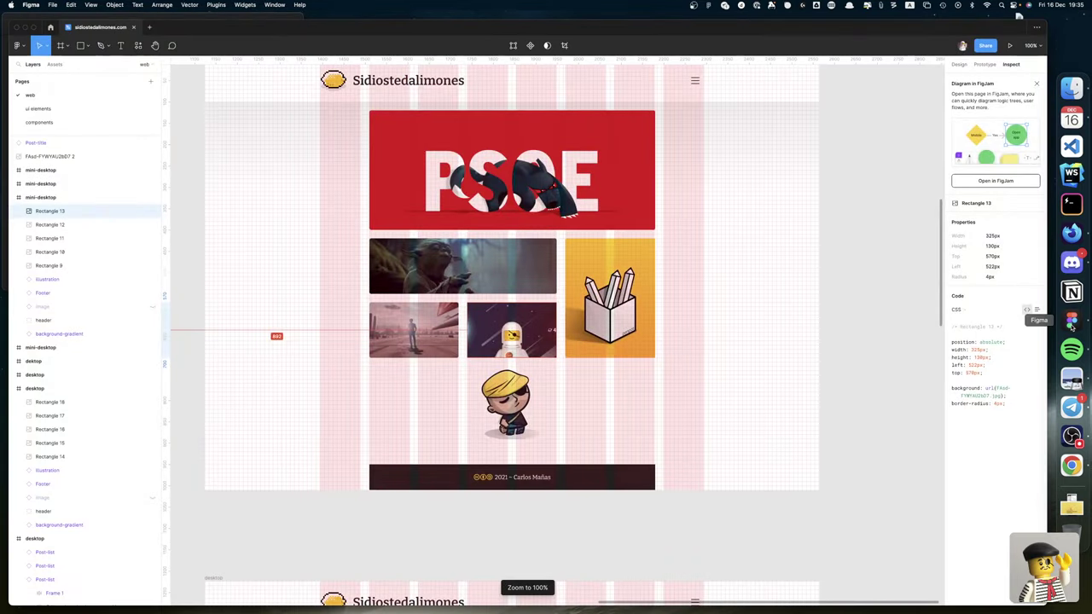
click(959, 64)
scroll(512, 255, down, 5)
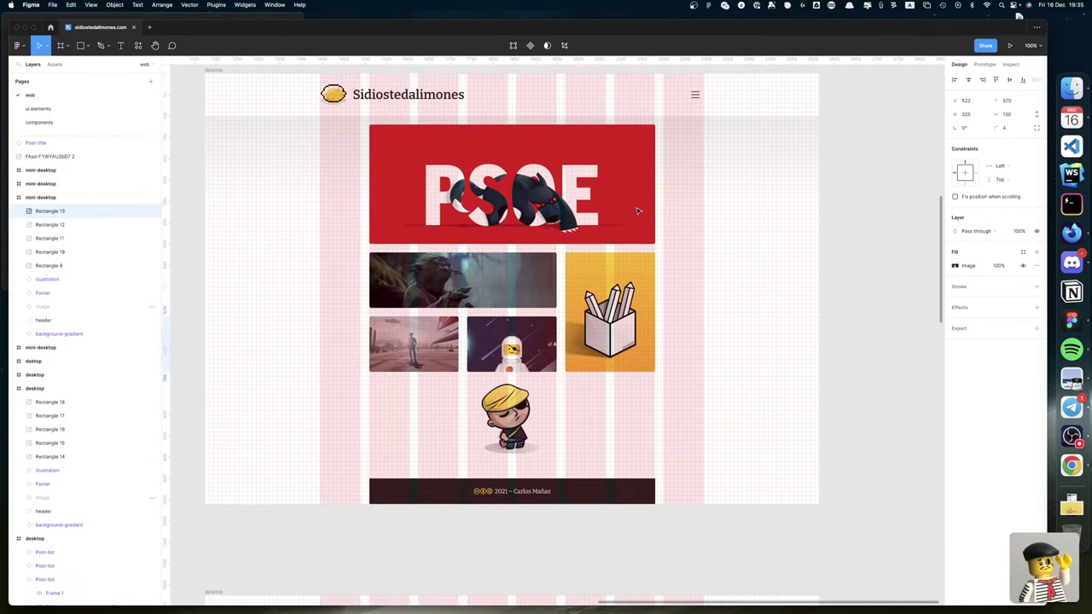
click(437, 195)
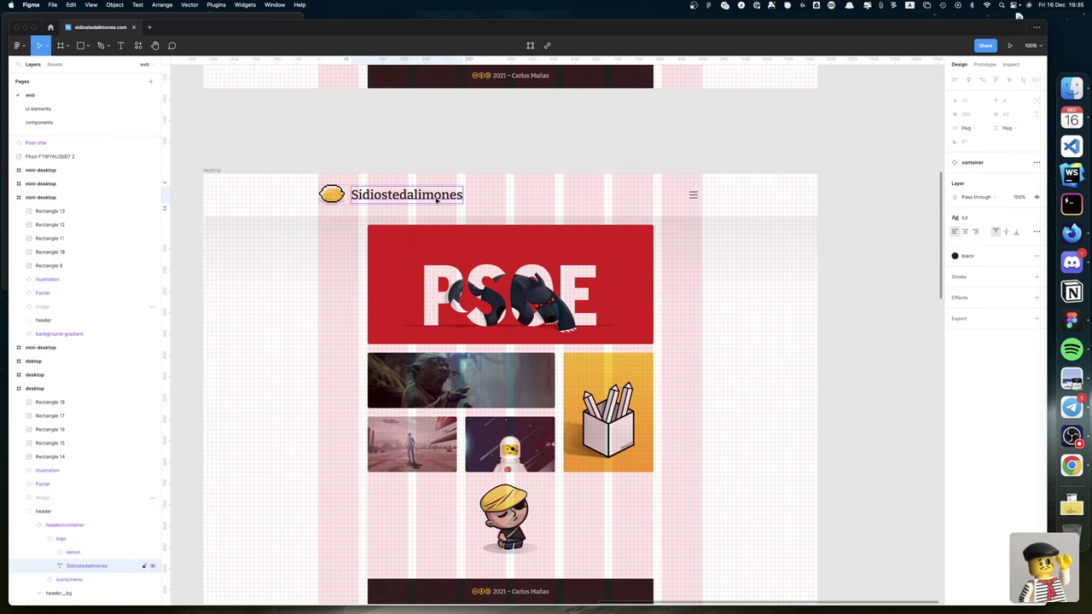
scroll(814, 271, right, 5)
scroll(814, 271, down, 3)
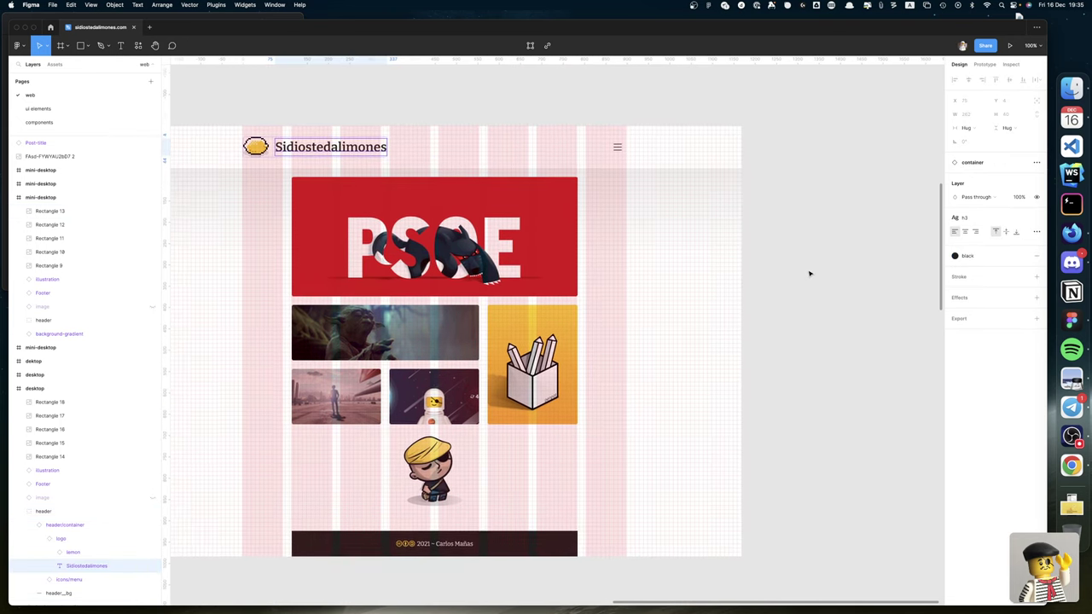
click(809, 270)
click(551, 325)
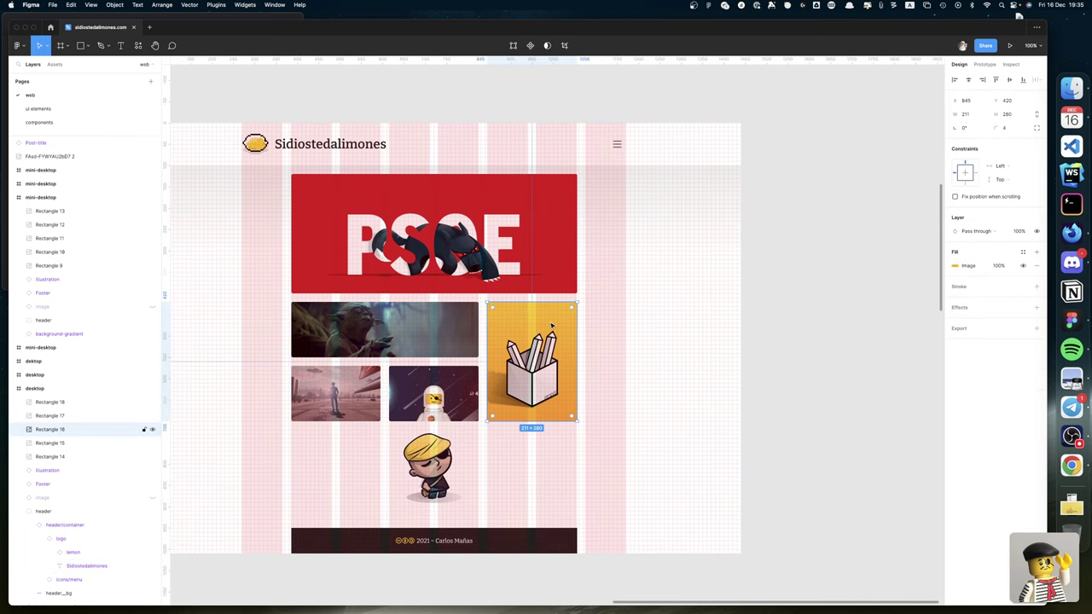
scroll(926, 239, left, 1)
scroll(926, 239, down, 1)
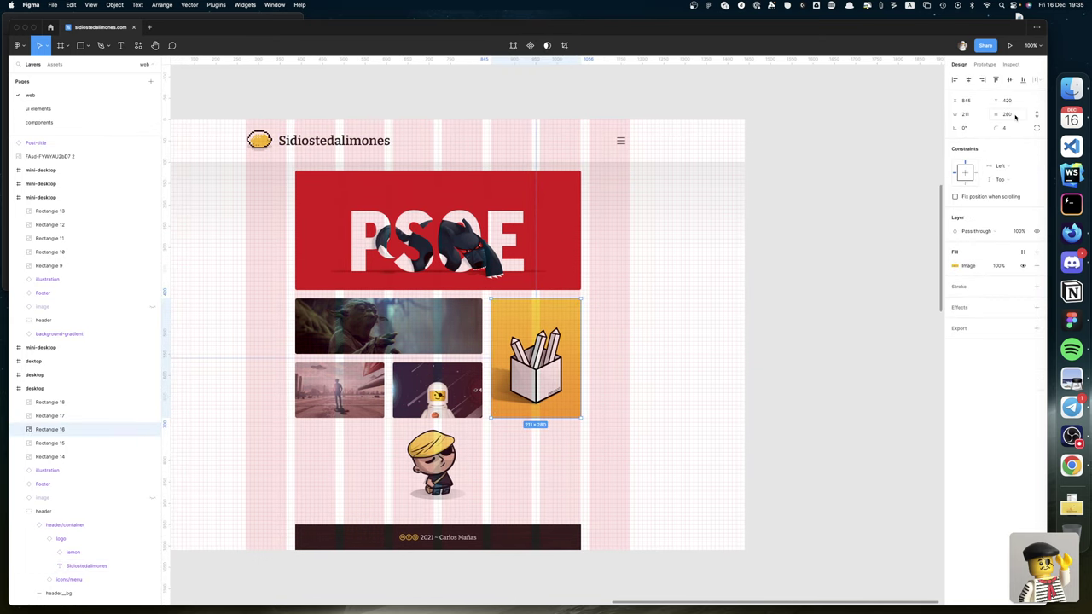
click(1010, 114)
click(971, 116)
click(1023, 117)
key(ctrl+Right)
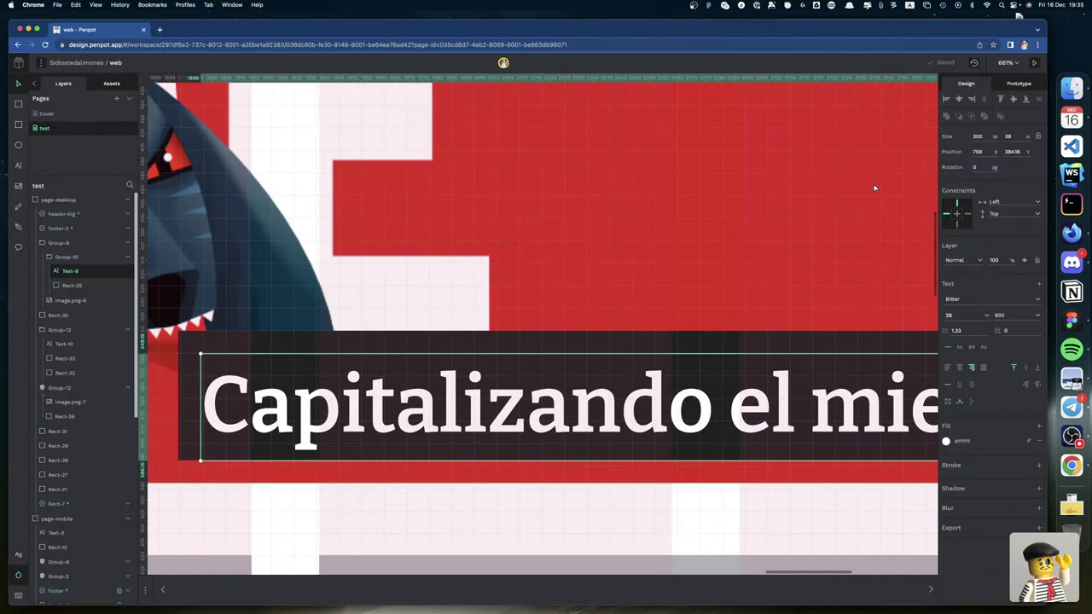
Step: Try font size 27 on the "Capitalizando el miedo" title and settle on size 32
scroll(803, 287, right, 5)
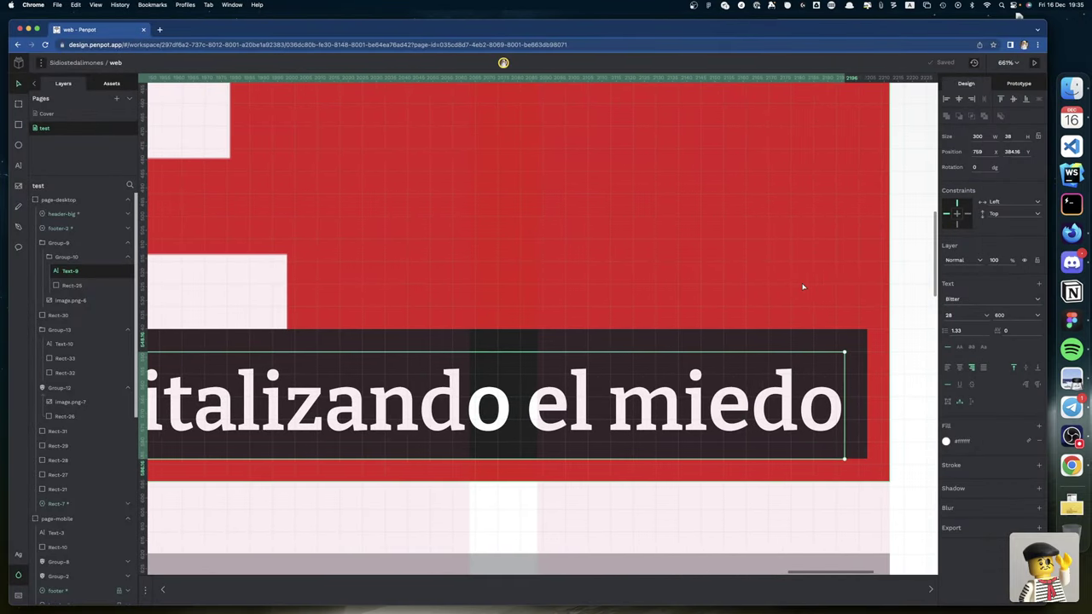
click(969, 315)
text(27)
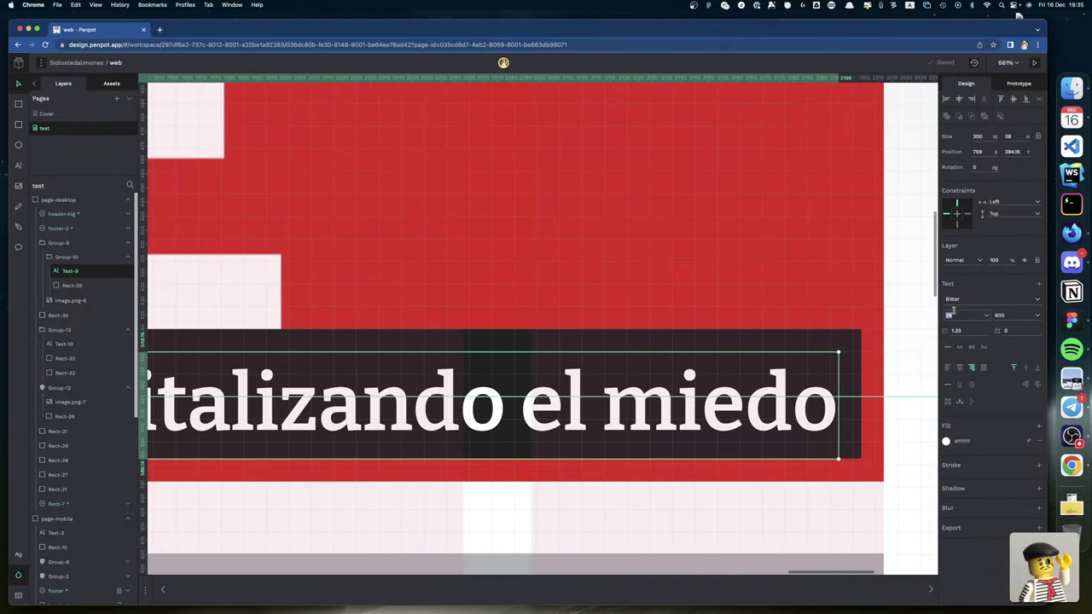
key(Return)
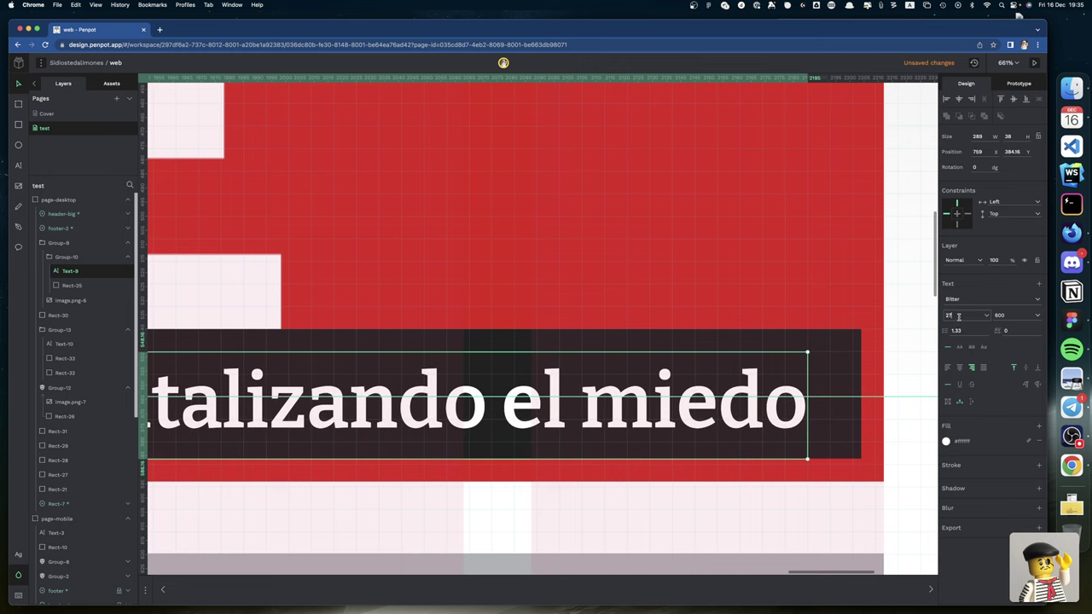
double_click(966, 315)
text(32)
key(Return)
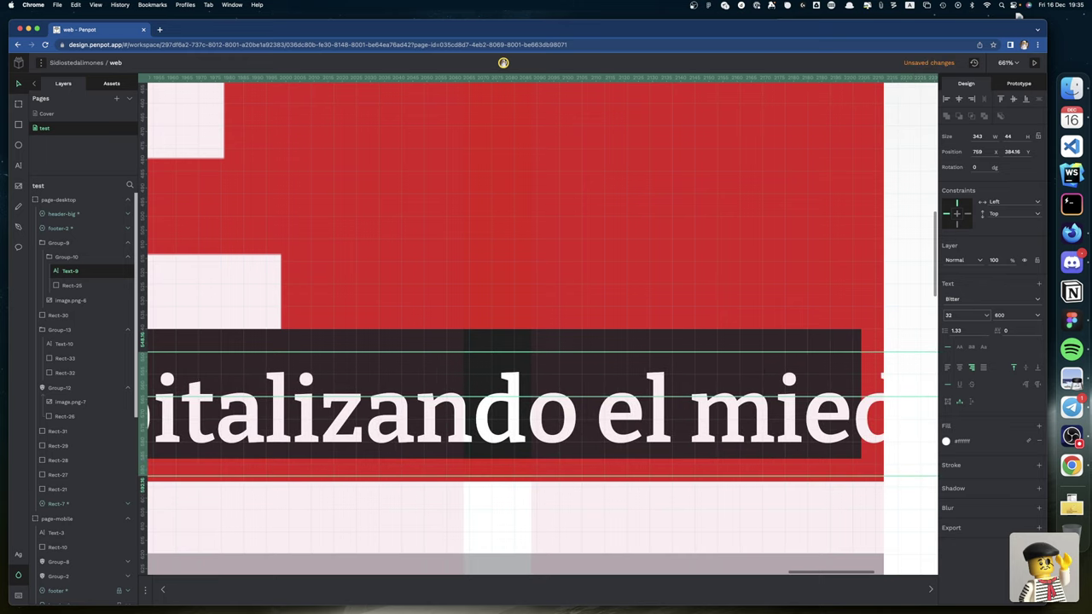
scroll(909, 320, left, 1)
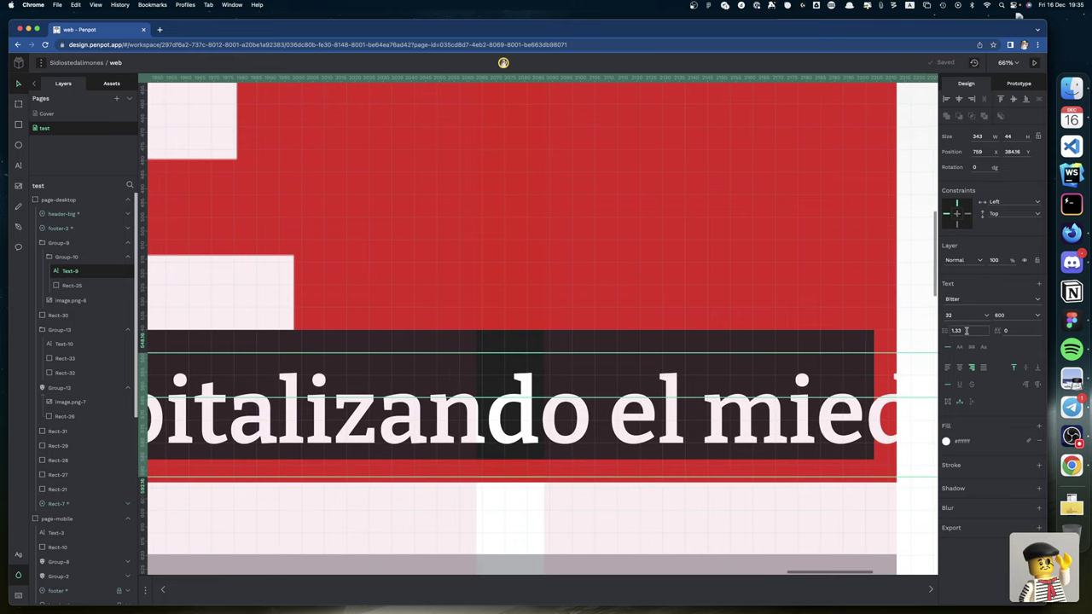
click(861, 338)
scroll(860, 339, left, 1)
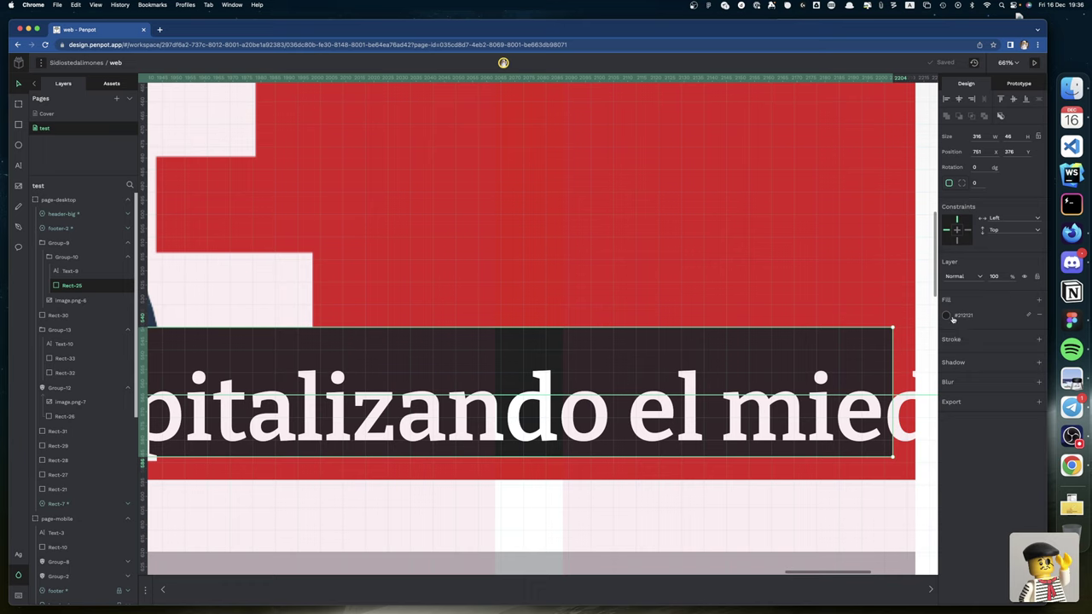
click(854, 405)
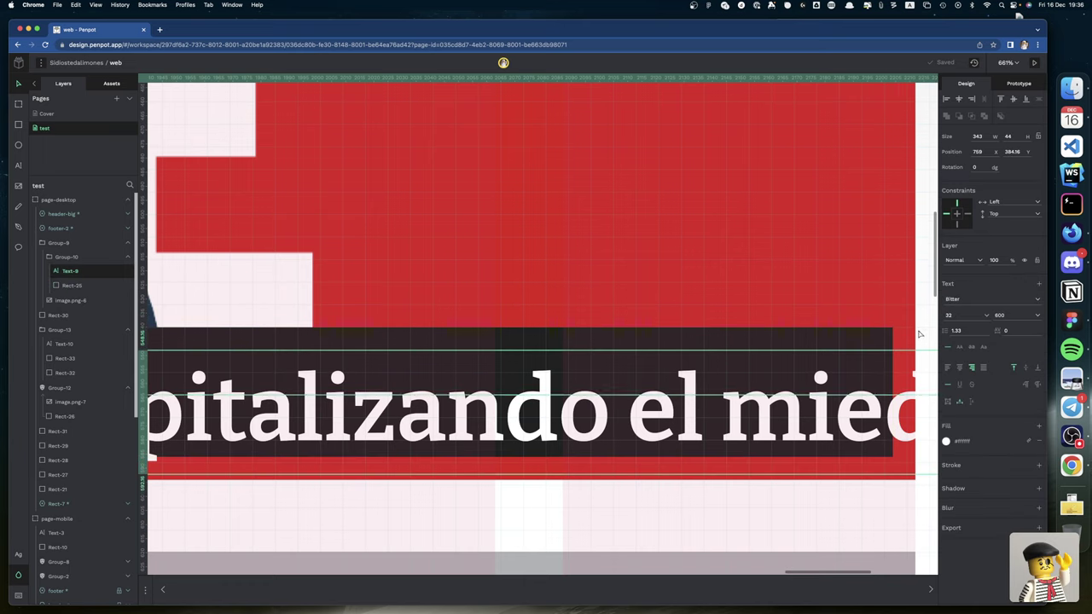
key(4)
key(6)
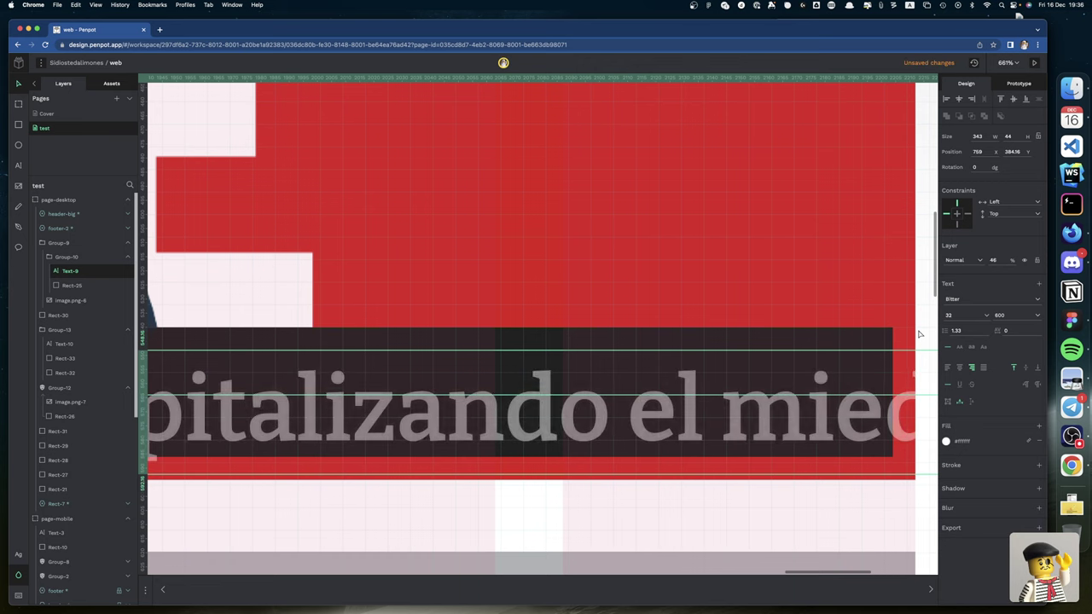
key(0)
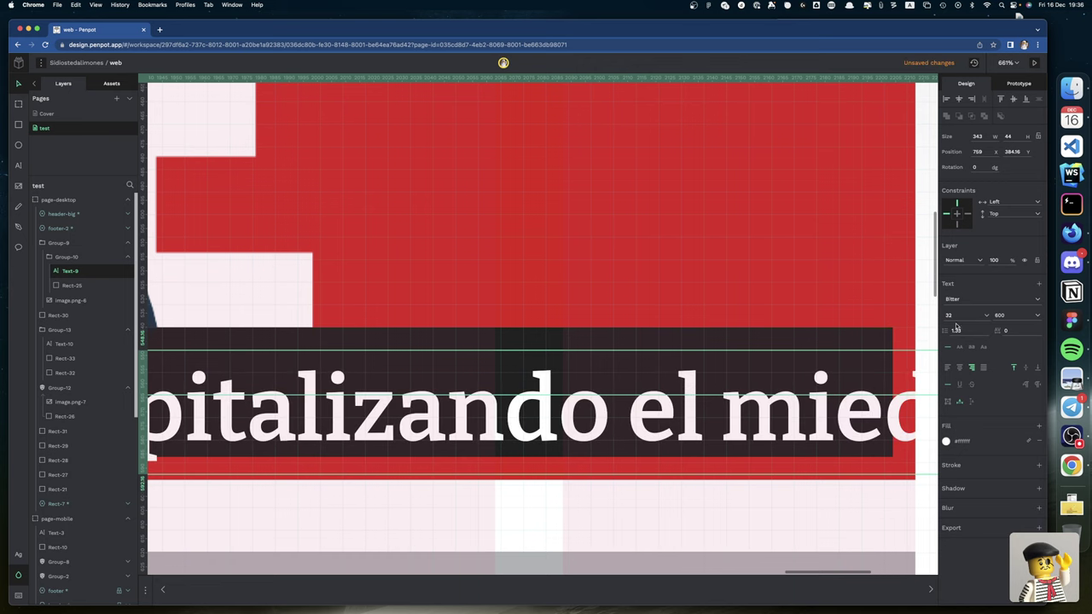
Step: Set the line height of the "Capitalizando el miedo" title to 1.44
click(962, 330)
key(BackSpace)
key(BackSpace)
key(BackSpace)
text(48)
key(Return)
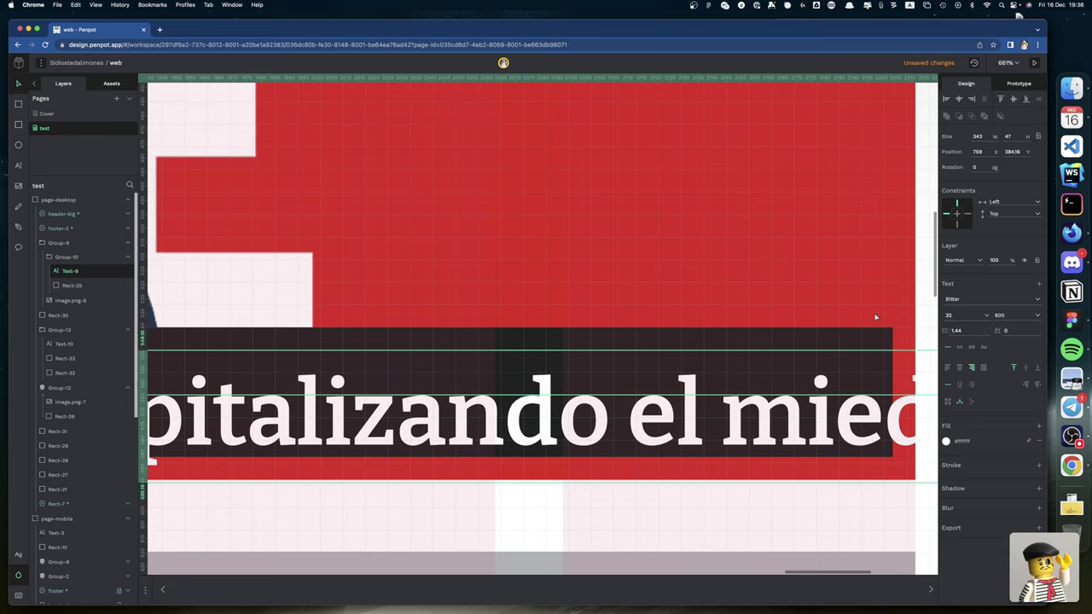
Step: Set the height of the "Capitalizando el miedo" text box to 42
click(1015, 136)
text(42)
key(Return)
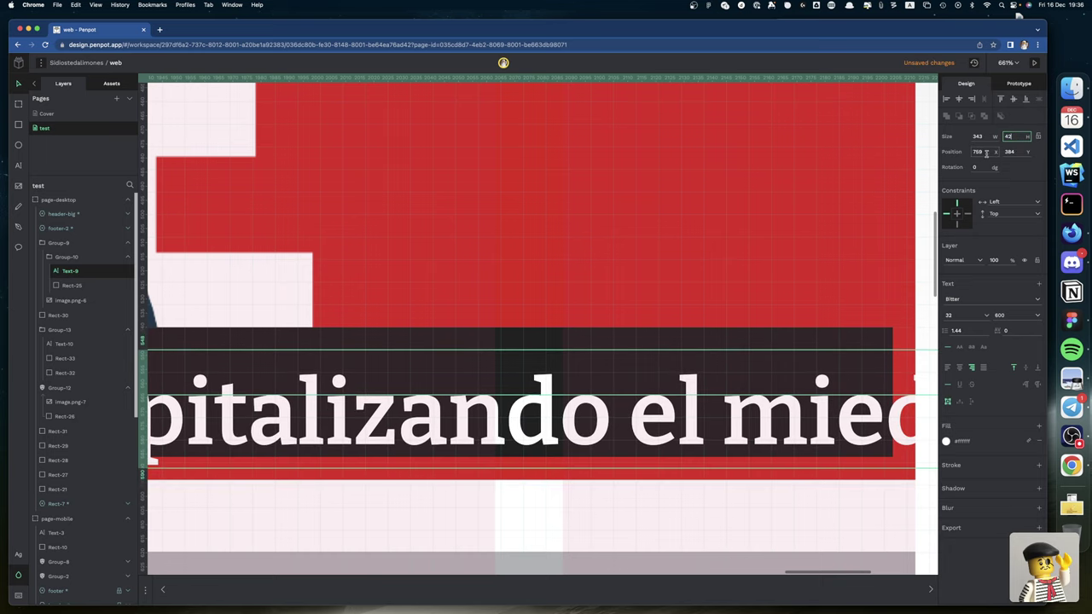
click(986, 136)
click(957, 315)
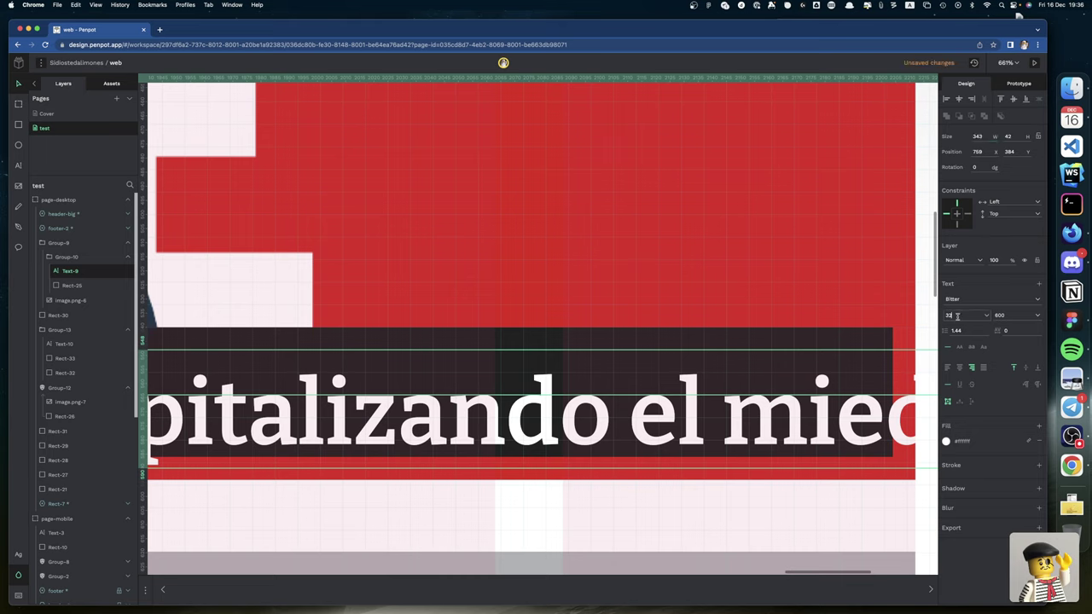
click(1009, 318)
click(1011, 317)
click(966, 330)
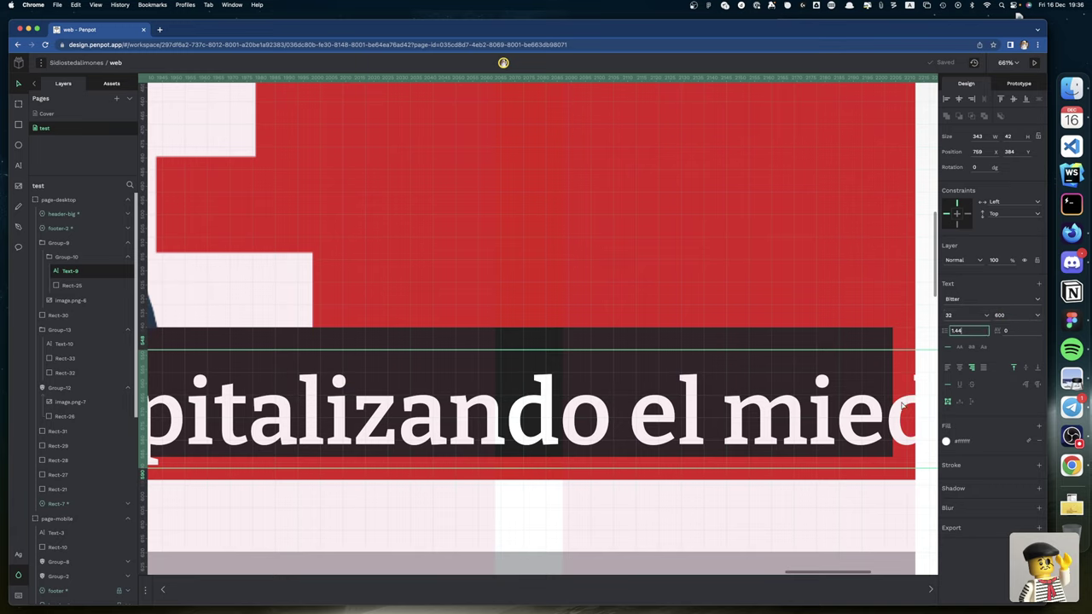
Step: Move the enlarged banner title over its dark rectangle and align both to their right and bottom edges
click(802, 401)
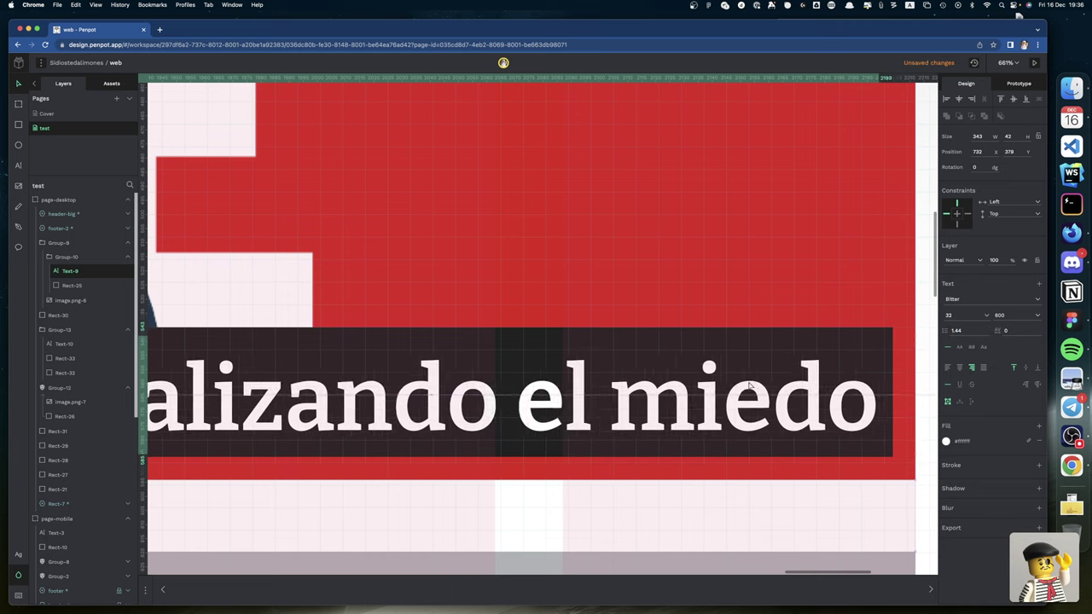
click(868, 442)
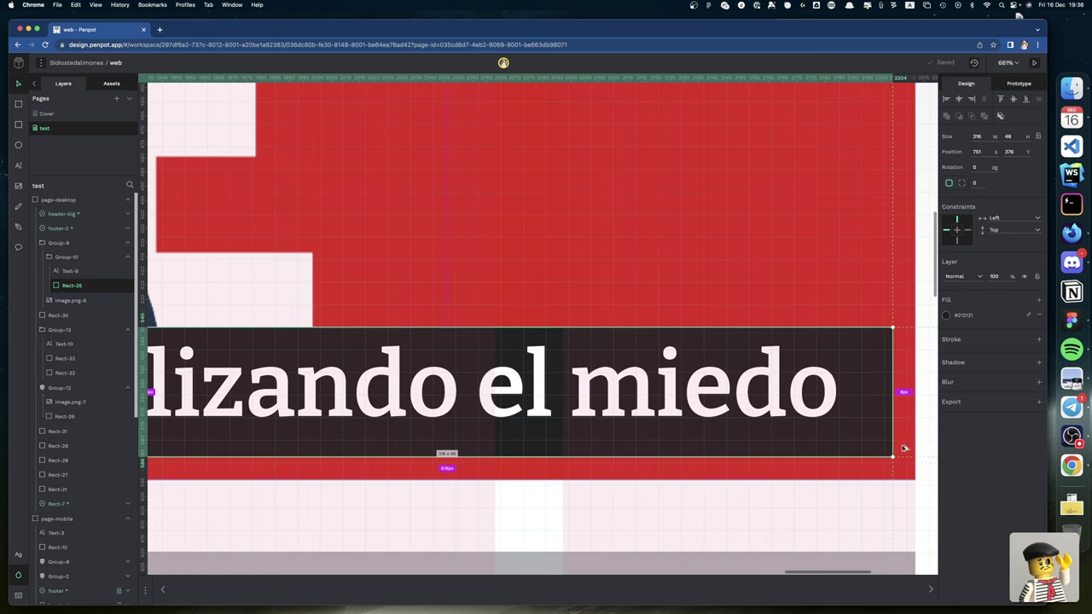
click(876, 433)
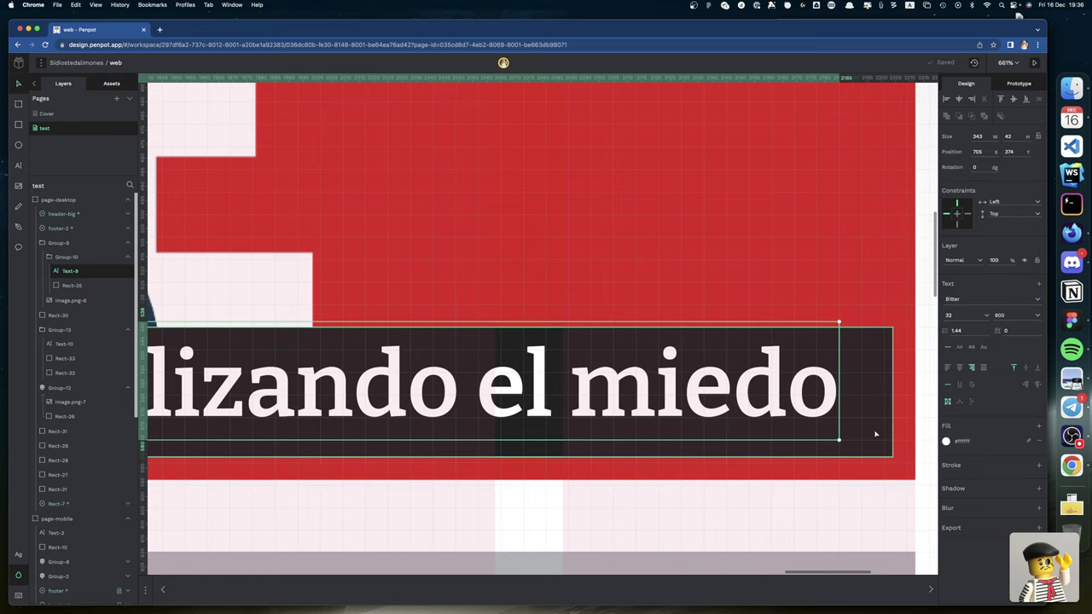
shift+click(874, 434)
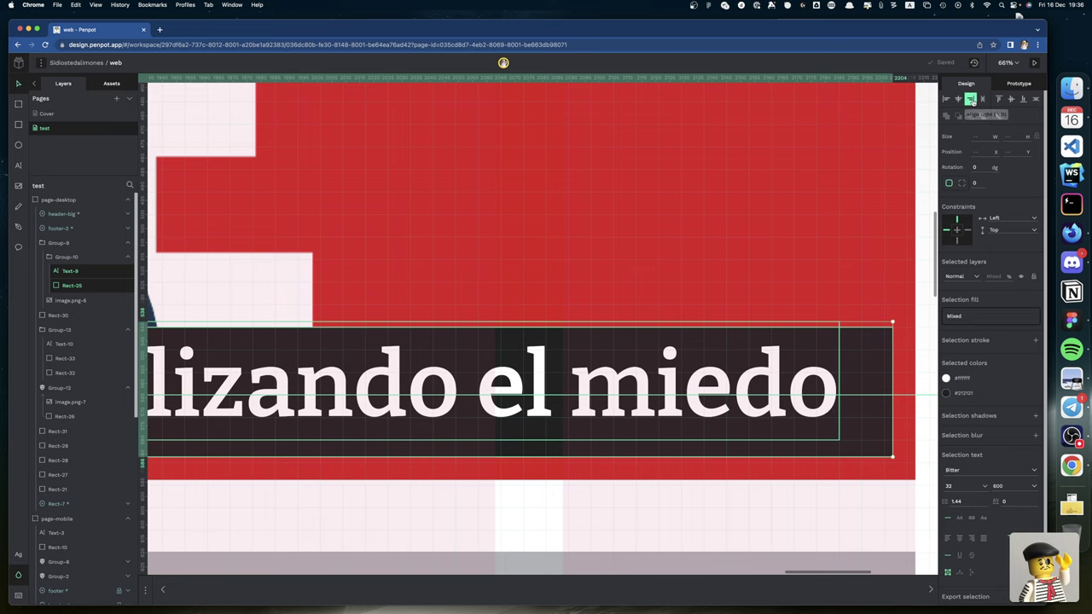
click(970, 99)
click(1023, 99)
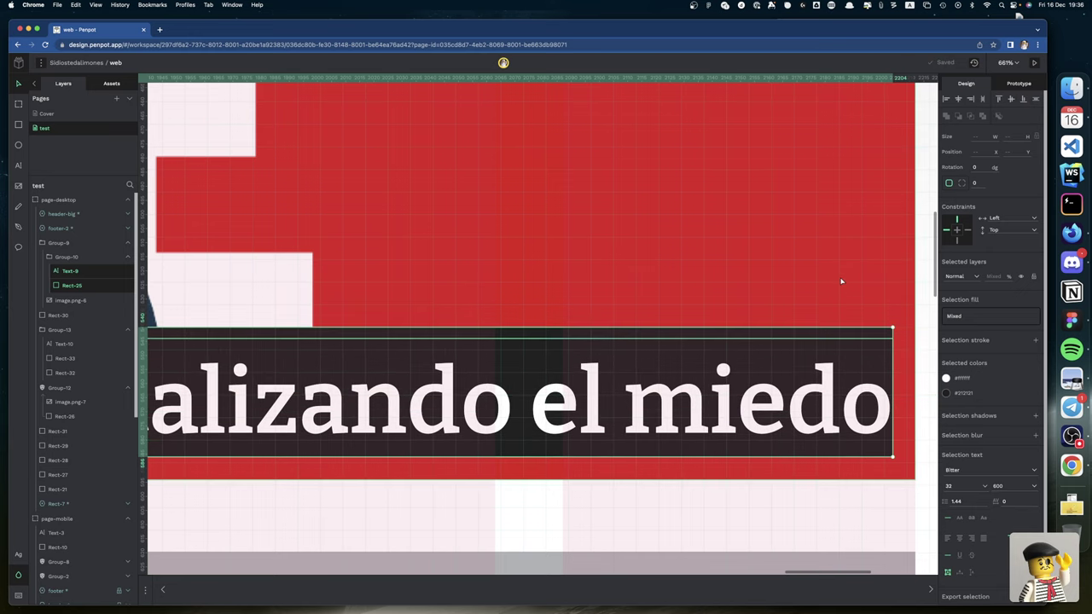
scroll(841, 281, left, 5)
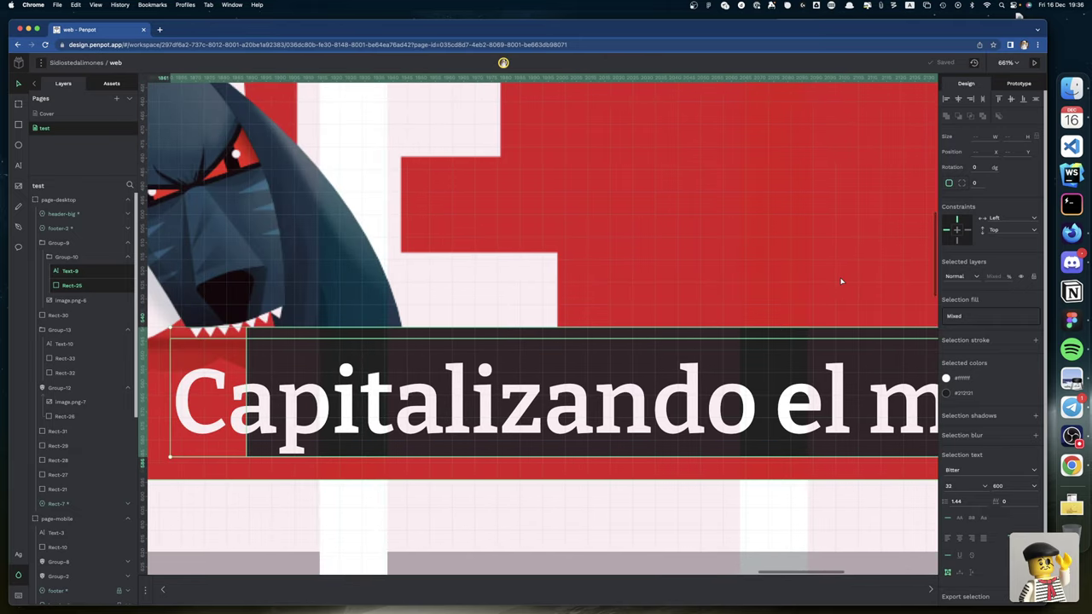
scroll(841, 281, left, 1)
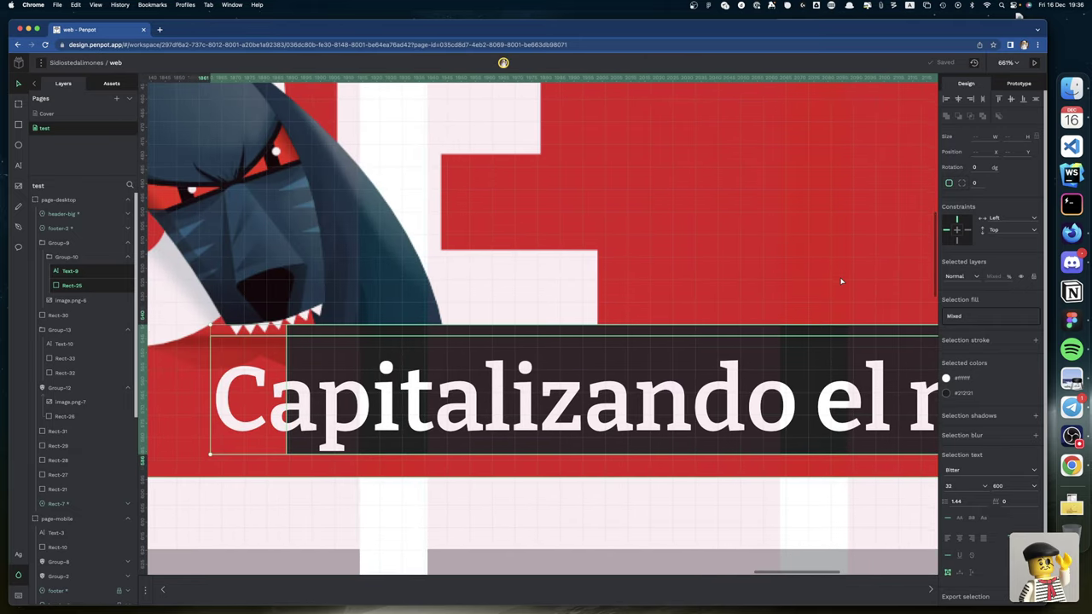
Step: Set the height of the "Capitalizando el miedo" text box to 46
scroll(821, 288, right, 6)
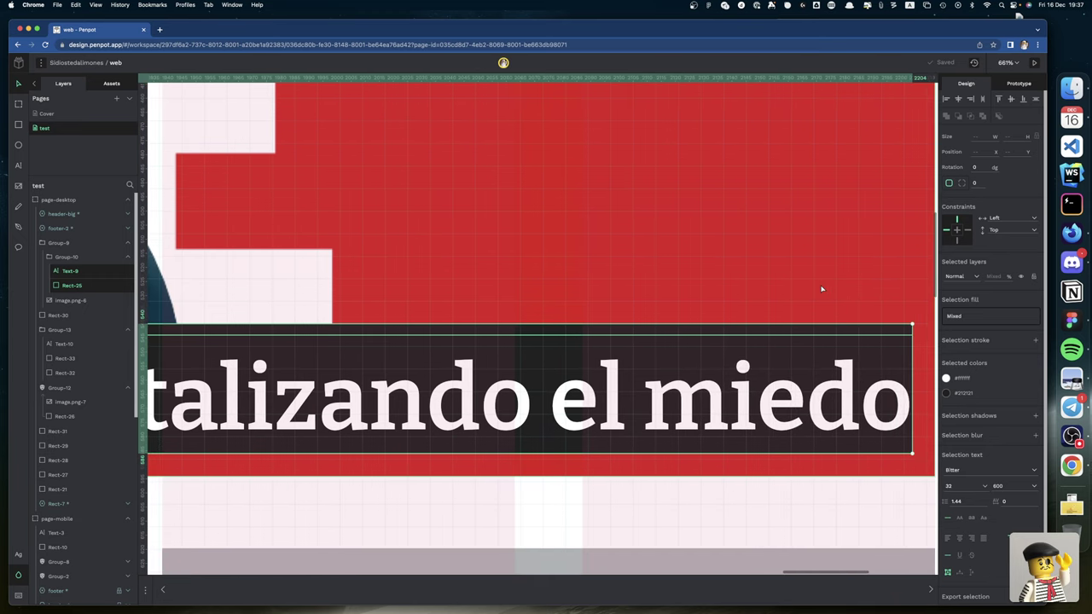
click(848, 369)
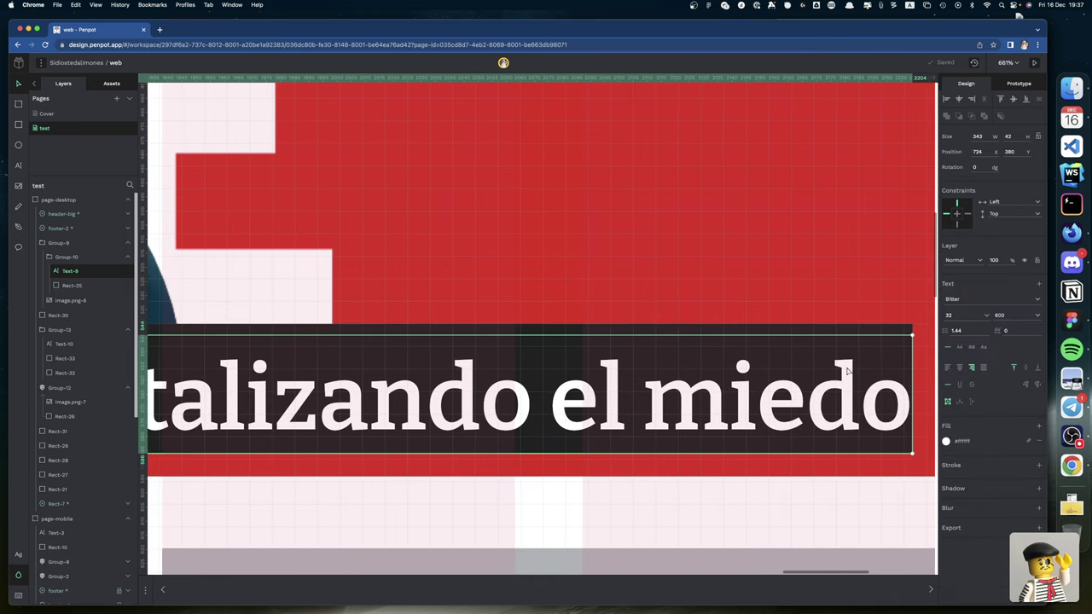
click(1016, 137)
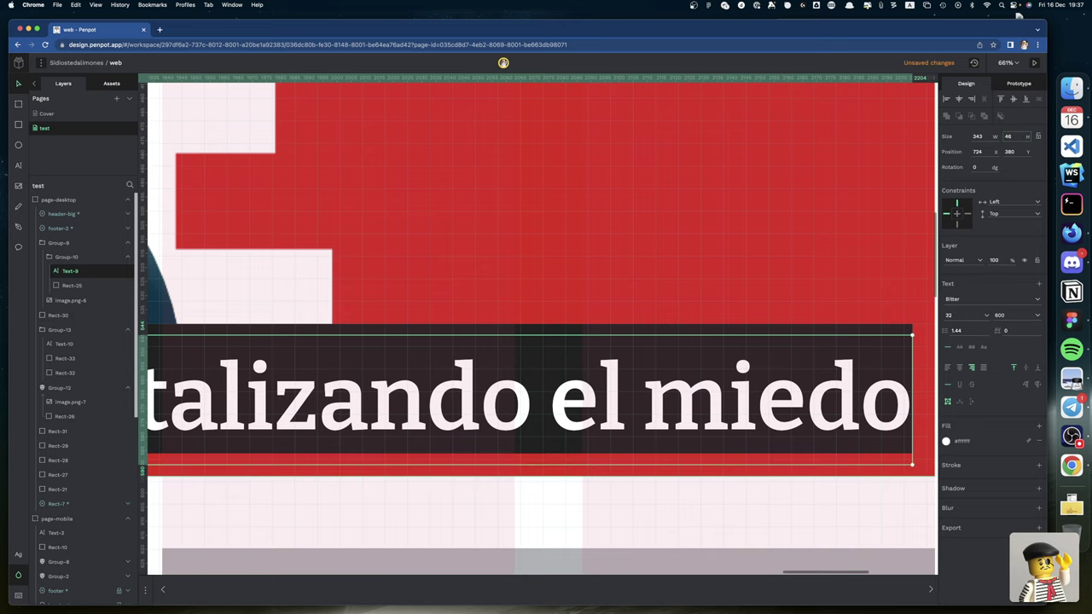
key(ctrl+Left)
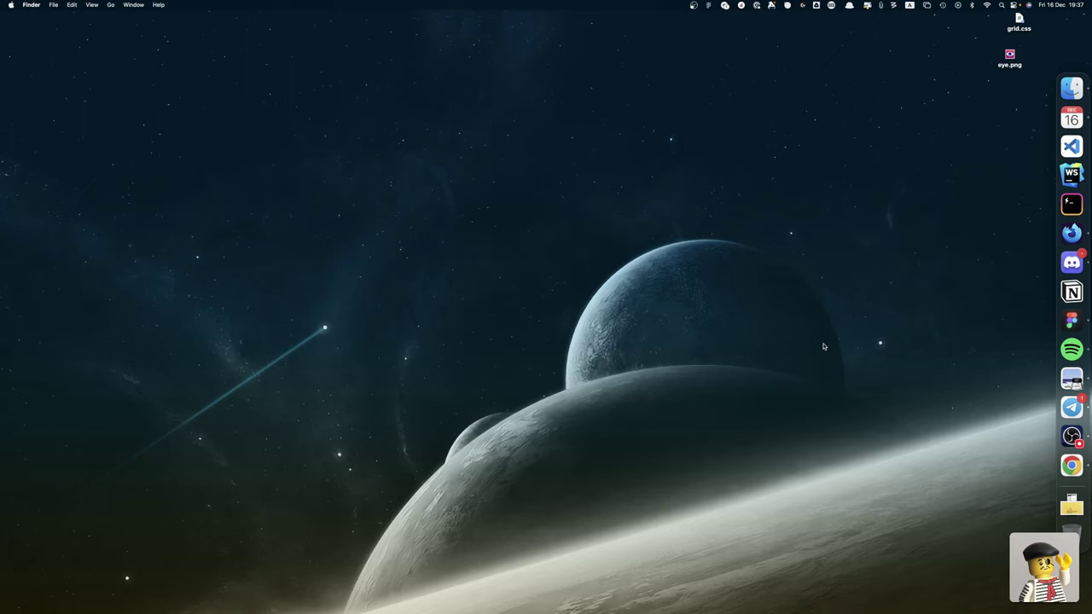
key(ctrl+Right)
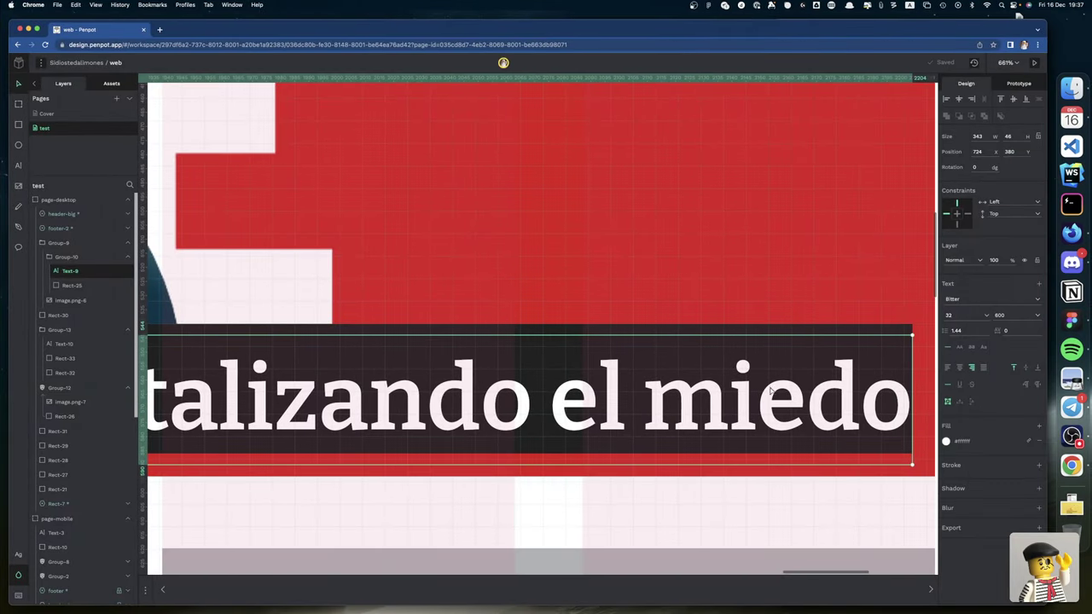
Step: Move the "Capitalizando el miedo" title up and align its vertical centre with the dark rectangle behind it
key(shift+Up)
key(shift+Up)
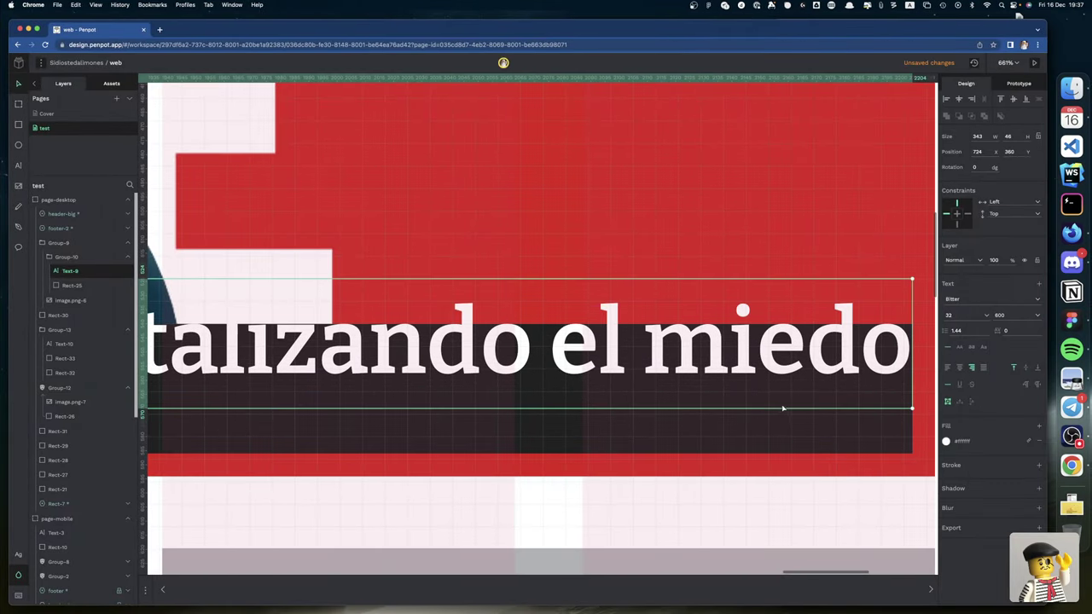
shift+click(790, 422)
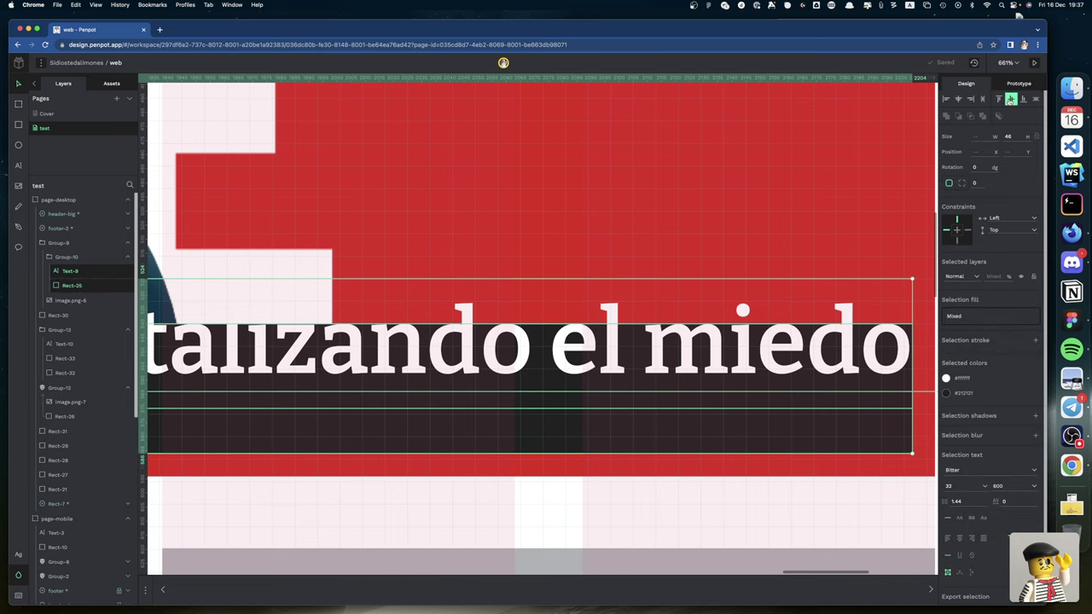
click(1010, 99)
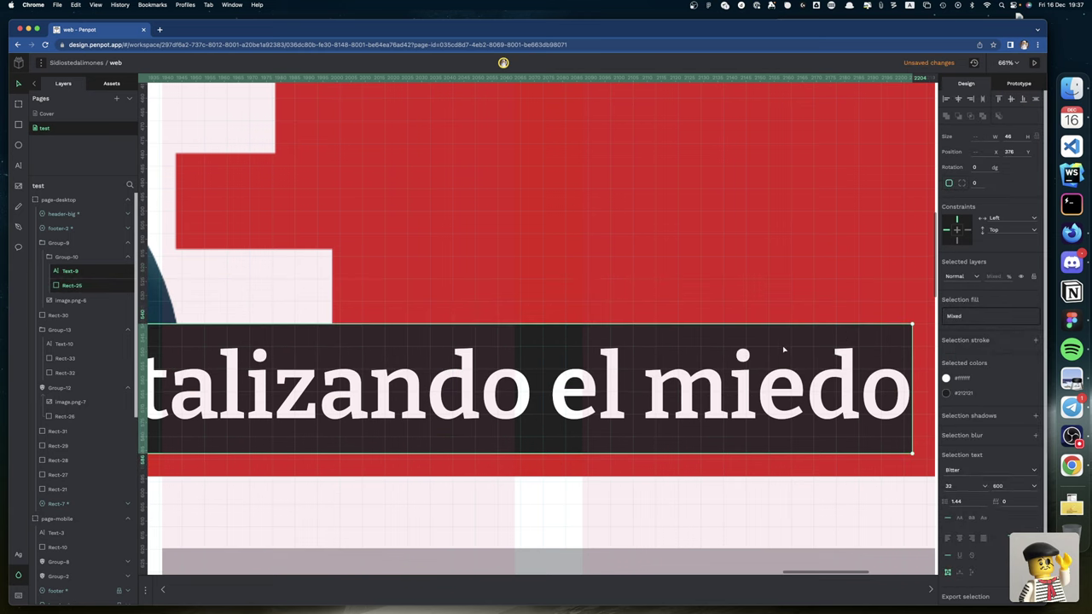
scroll(783, 349, left, 6)
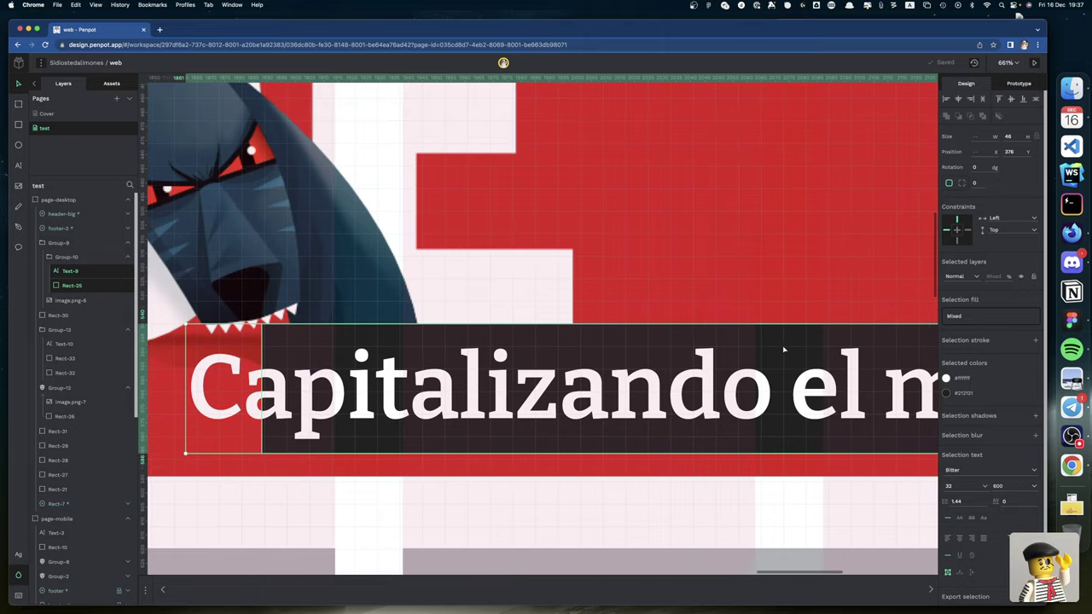
scroll(783, 349, left, 2)
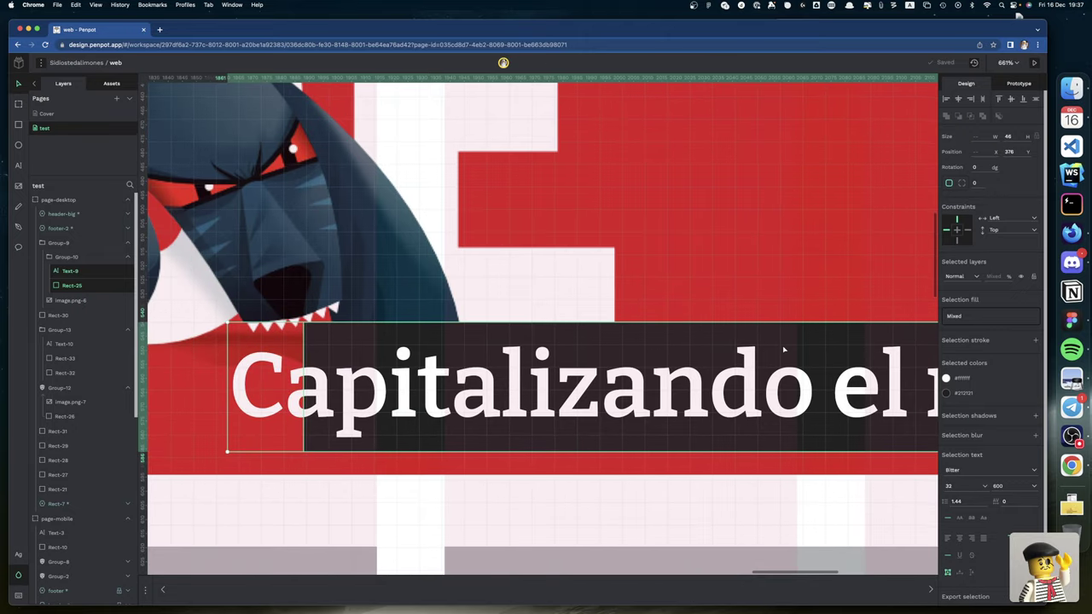
key(Left)
key(Left)
key(Left)
key(Left)
key(Left)
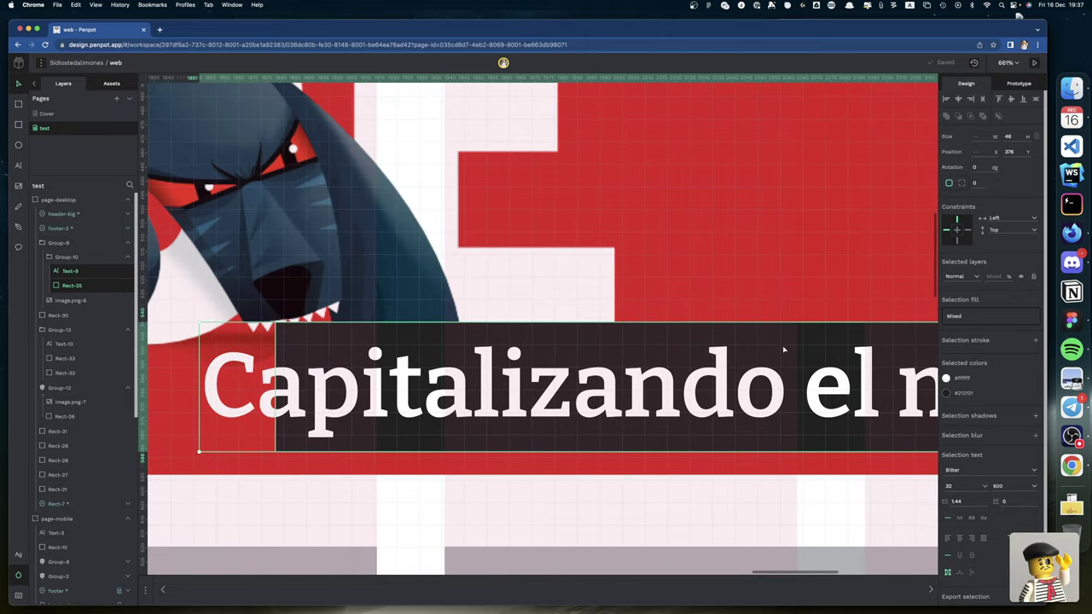
key(Right)
key(Right)
key(Right)
key(Right)
key(Right)
scroll(785, 358, up, 2)
key(Escape)
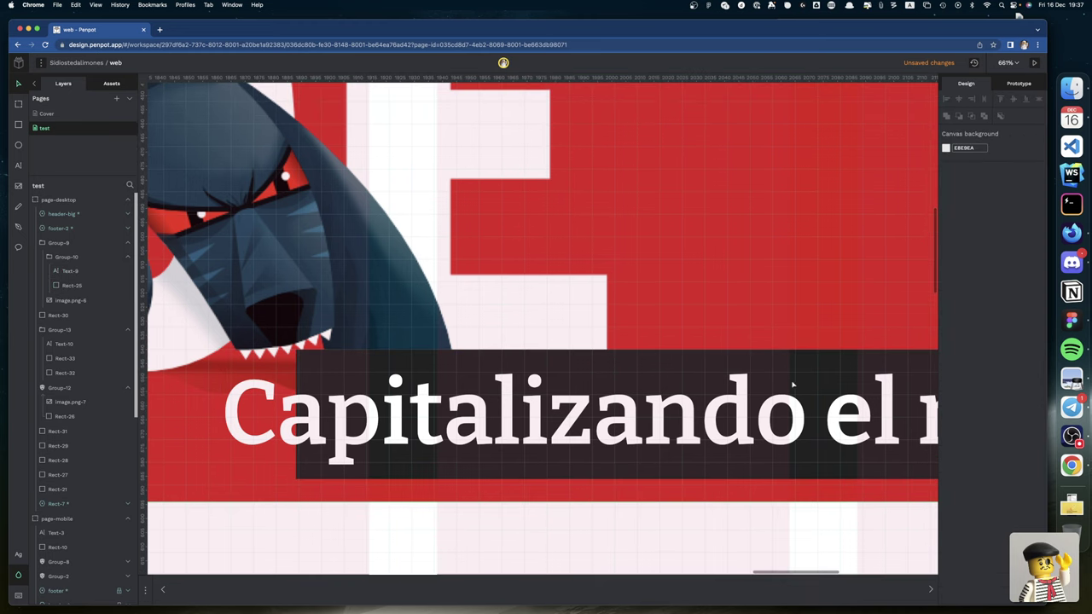
Step: Nudge only the "Capitalizando el miedo" title leftward to X 716, leaving a margin inside the dark rectangle's right edge
click(791, 394)
double_click(791, 399)
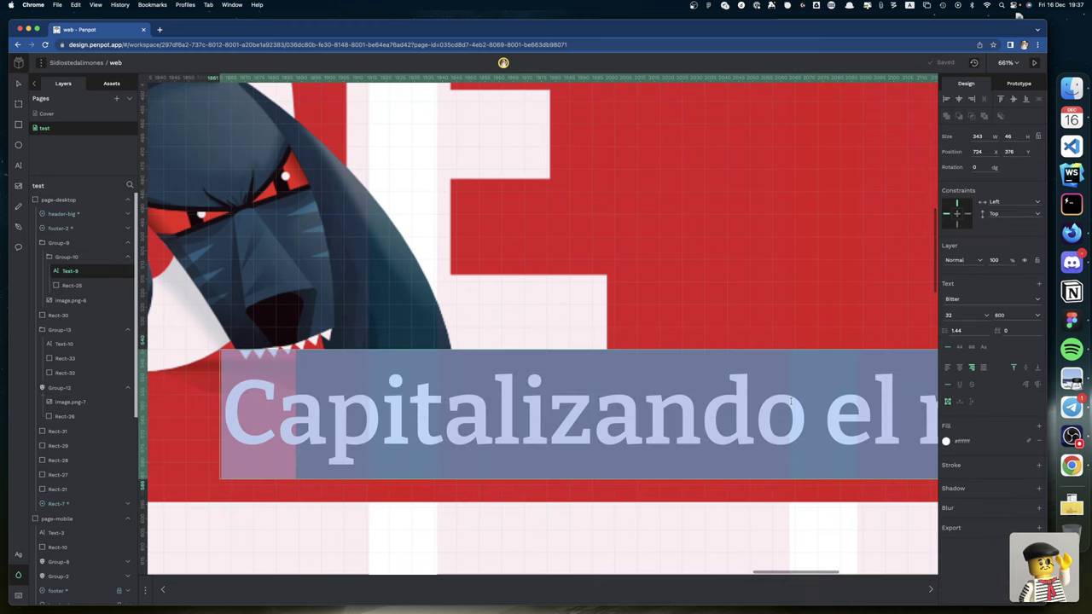
key(Escape)
key(Left)
key(Left)
key(Left)
key(Left)
key(Left)
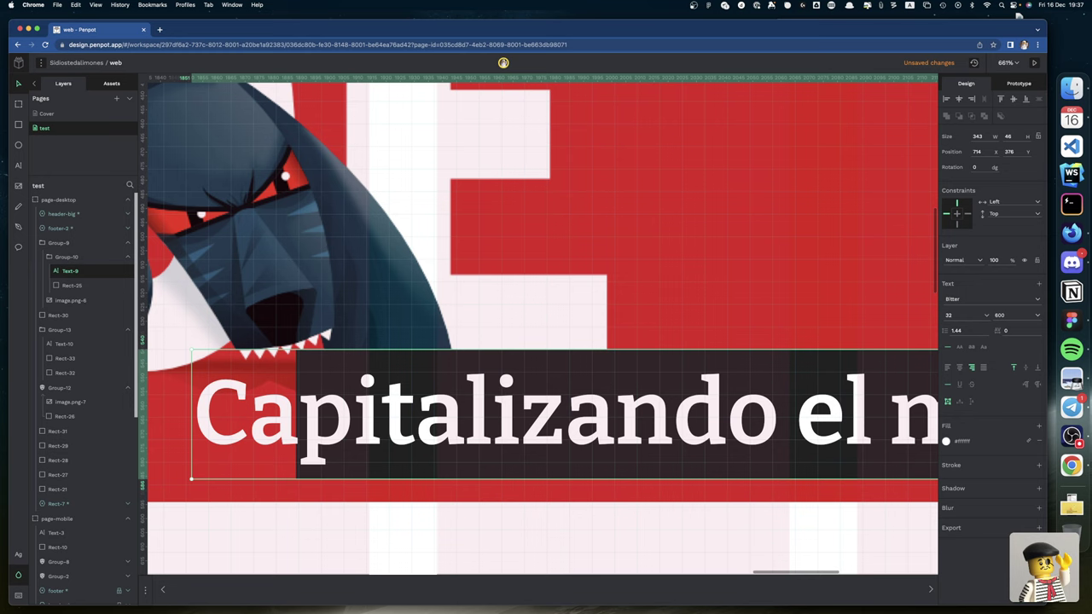
key(Right)
scroll(790, 369, down, 1)
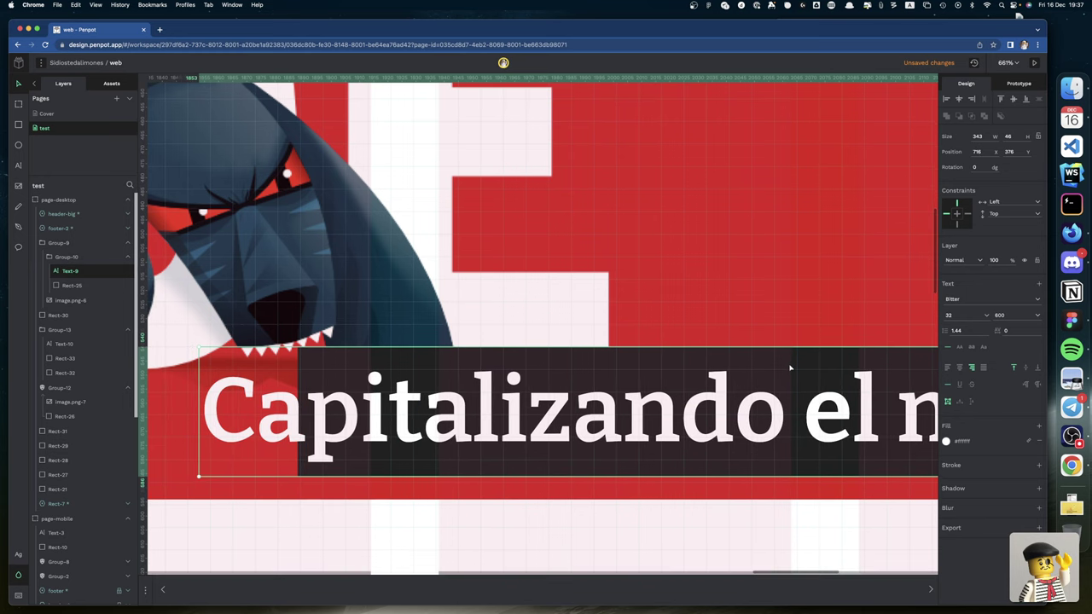
scroll(751, 367, right, 10)
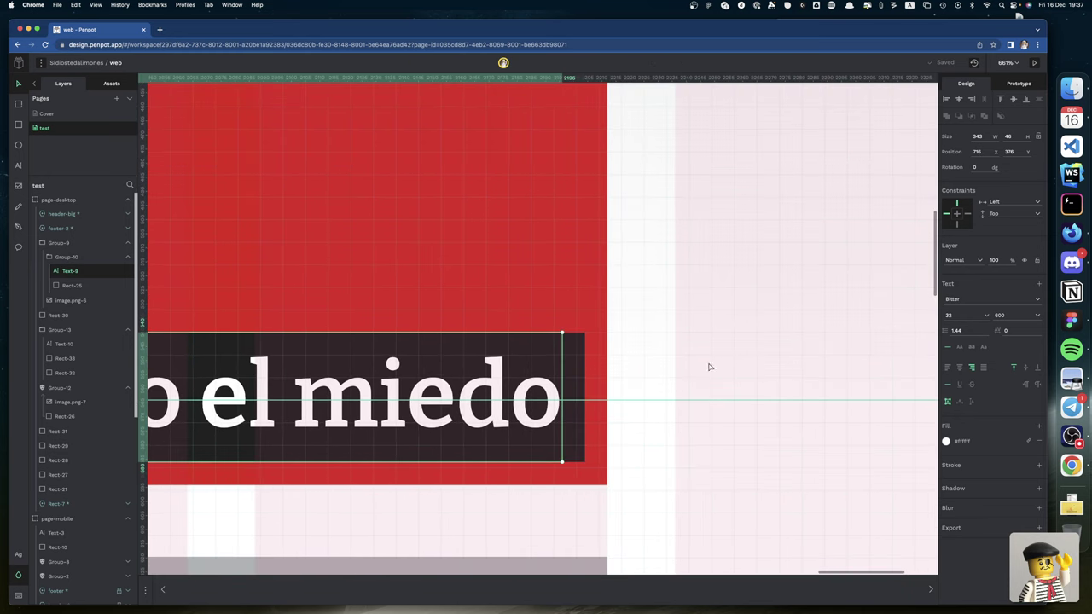
click(580, 361)
scroll(579, 362, left, 10)
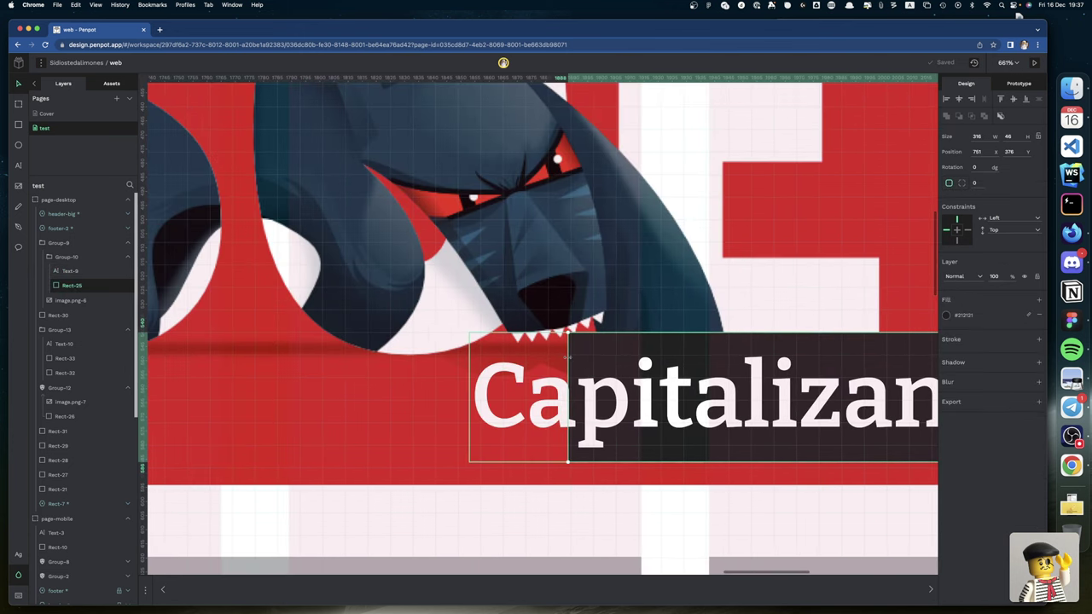
key(Escape)
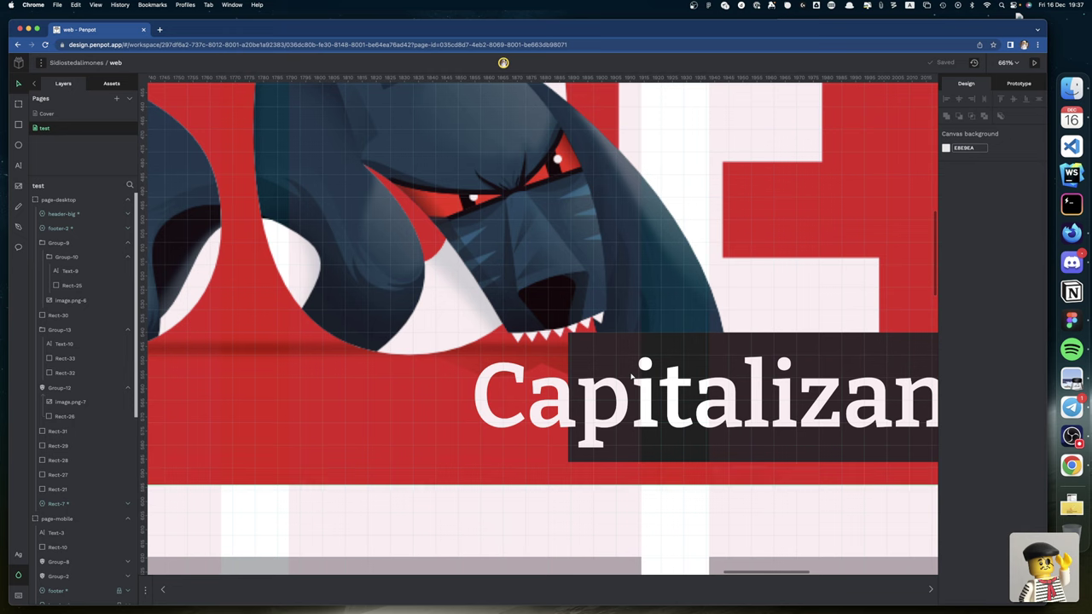
Step: Shift the "Capitalizando el miedo" title further left to X 708 to mark the rectangle's required left edge
scroll(625, 383, up, 1)
scroll(625, 383, left, 1)
scroll(625, 382, up, 1)
click(631, 375)
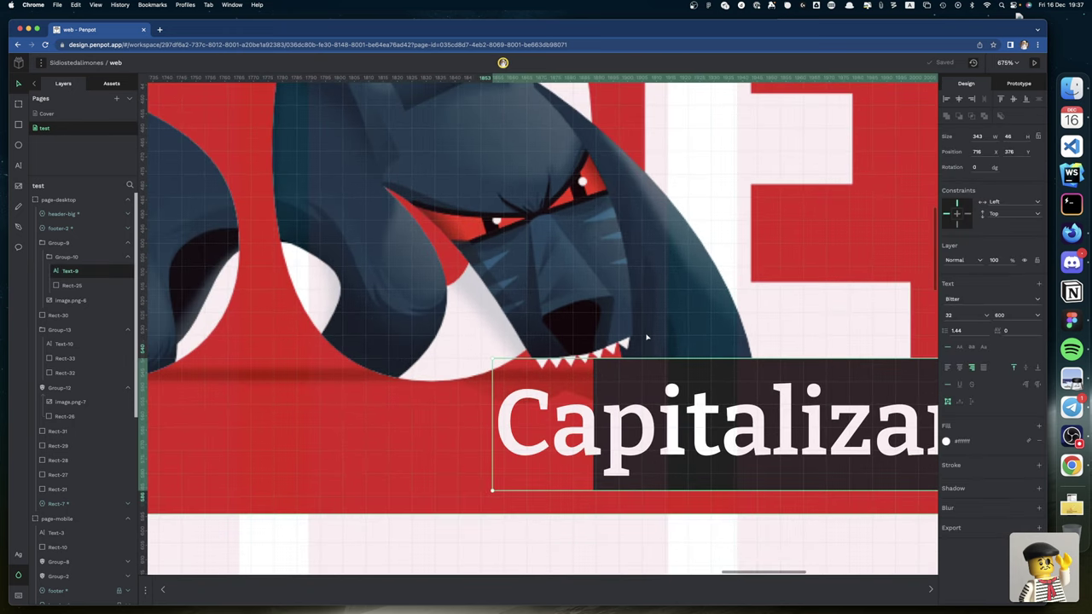
key(Right)
key(Right)
scroll(646, 337, right, 10)
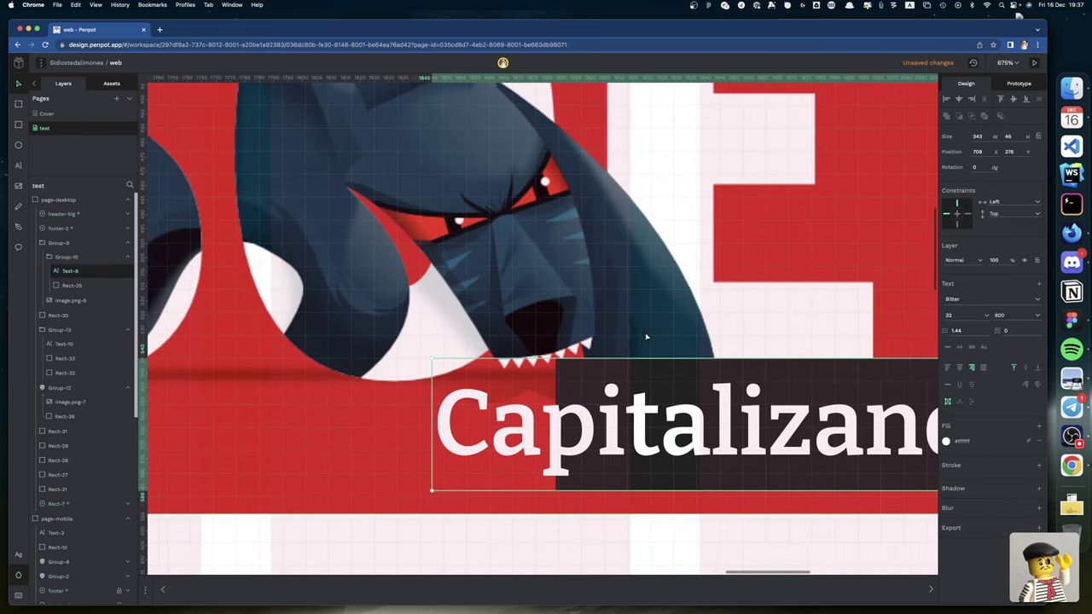
Step: Stretch the banner's dark rectangle leftward to the start of the title, at X 708 with a width of 359
scroll(645, 336, right, 5)
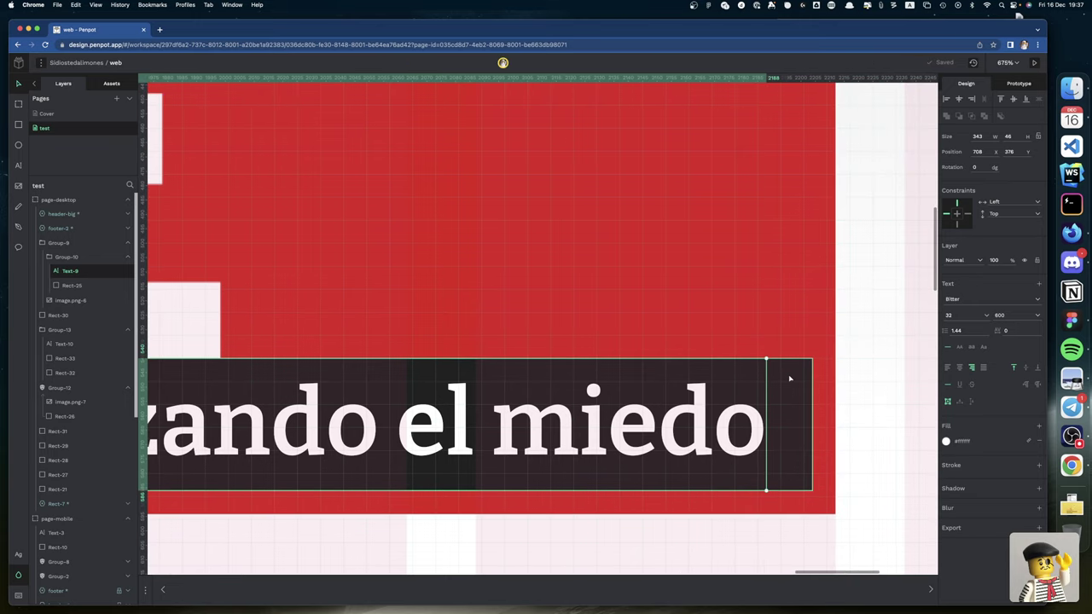
click(789, 377)
scroll(662, 357, left, 15)
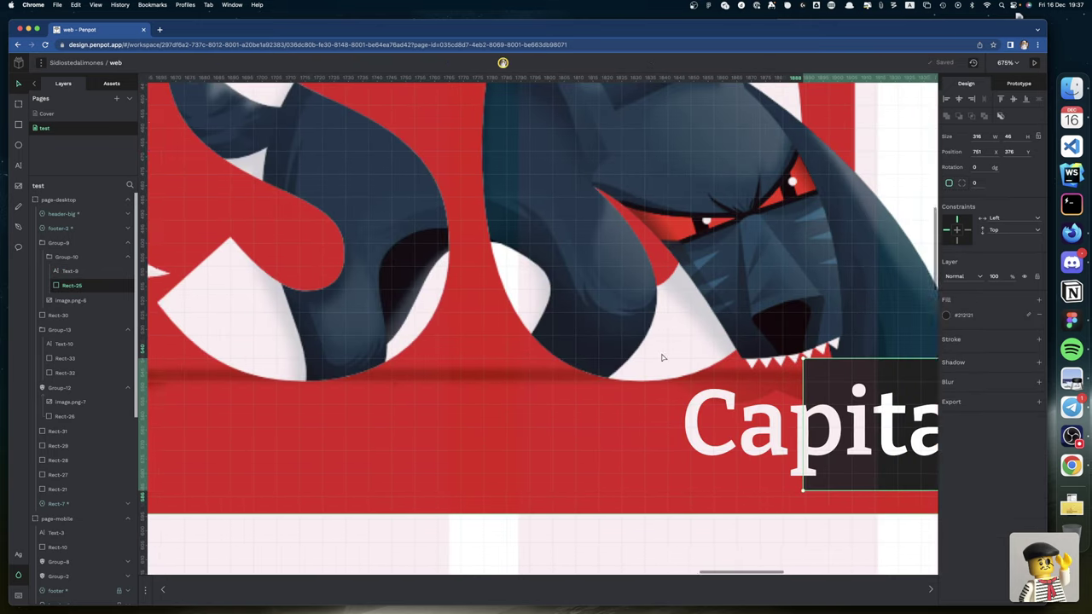
scroll(661, 357, right, 5)
drag(697, 368, 574, 370)
scroll(611, 372, right, 6)
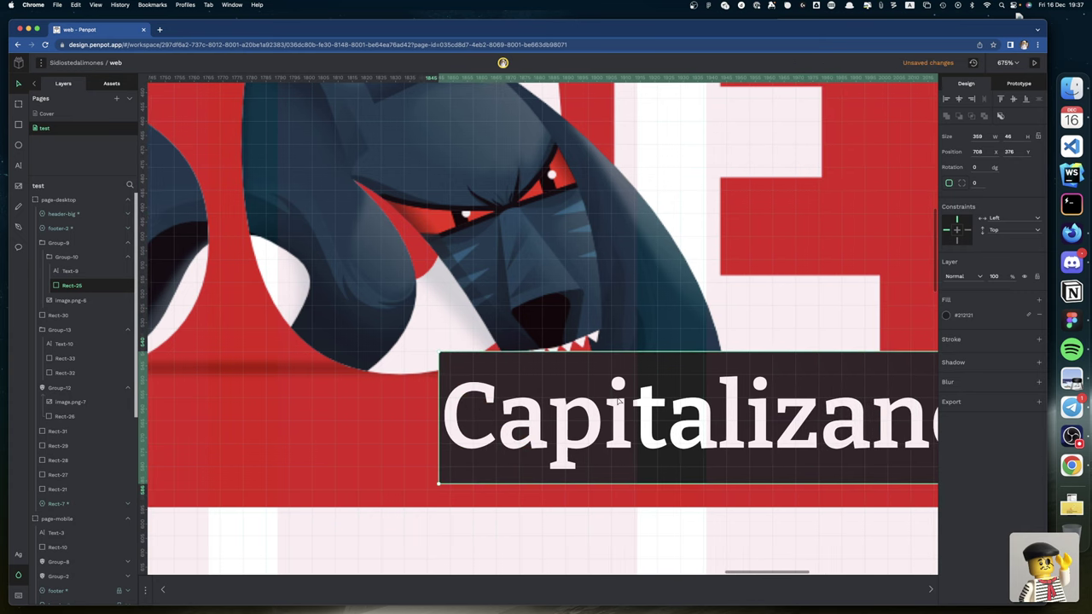
Step: Nudge the "Capitalizando el miedo" title rightward to X 716 so its side margins inside the dark rectangle are equal
key(Escape)
click(620, 401)
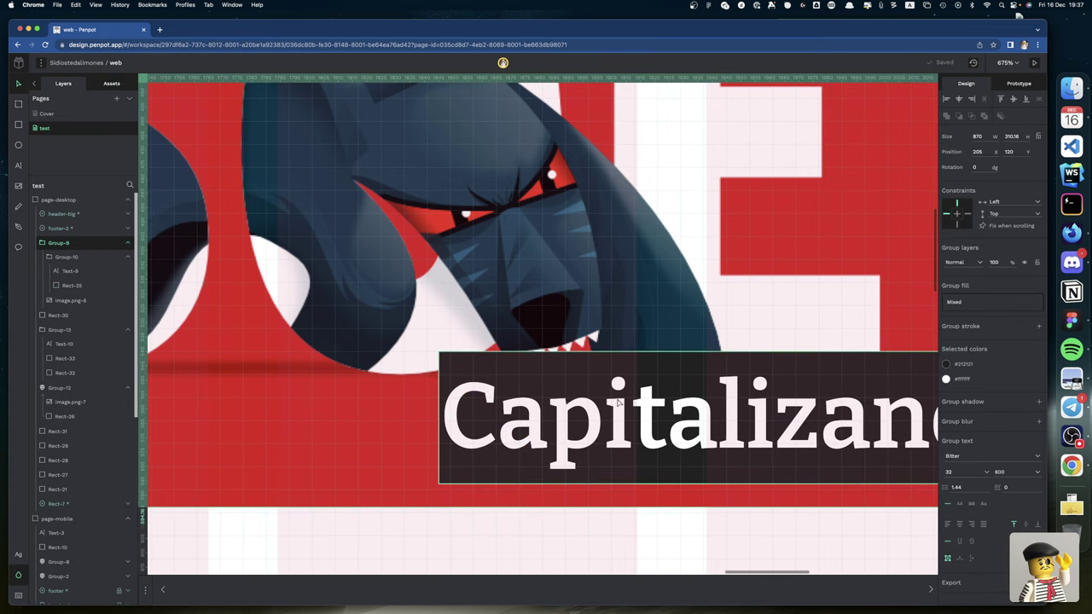
key(shift+Right)
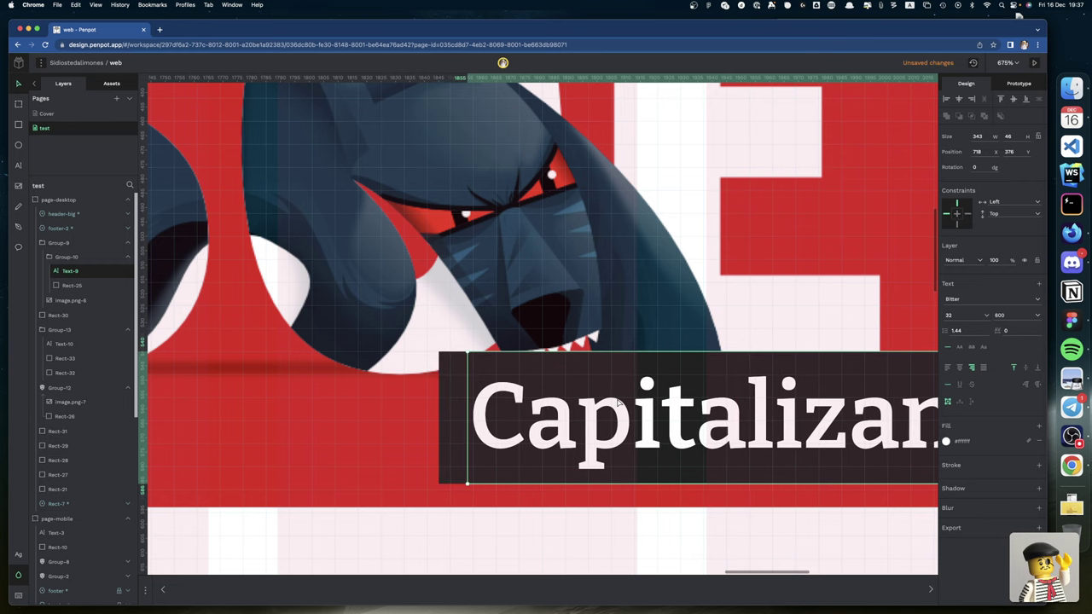
key(Right)
key(Right)
scroll(620, 401, right, 8)
scroll(620, 401, down, 1)
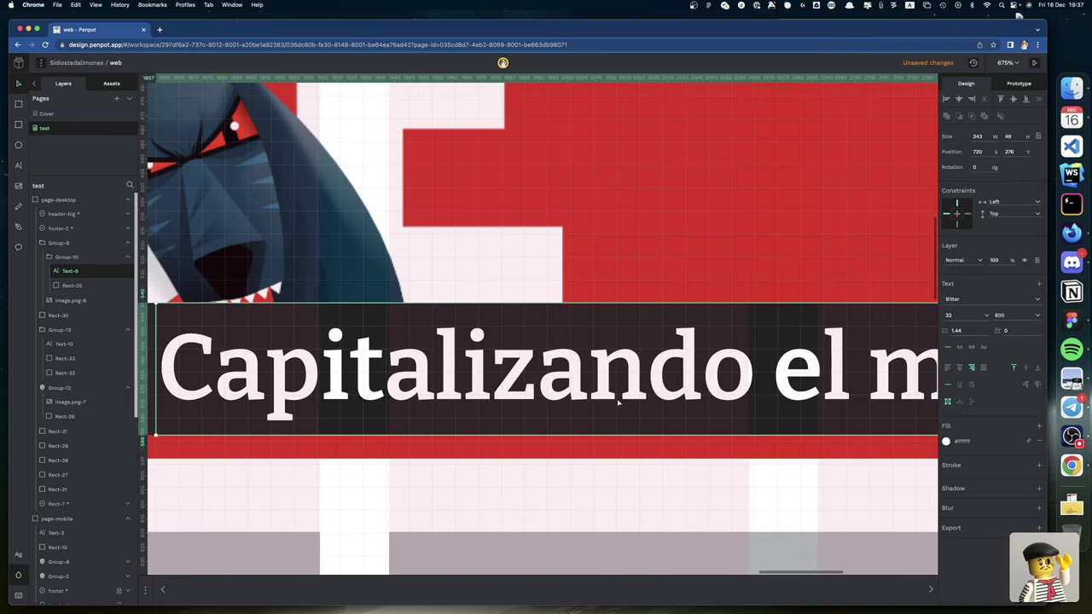
key(Left)
key(Left)
key(Left)
key(Left)
scroll(618, 402, down, 3)
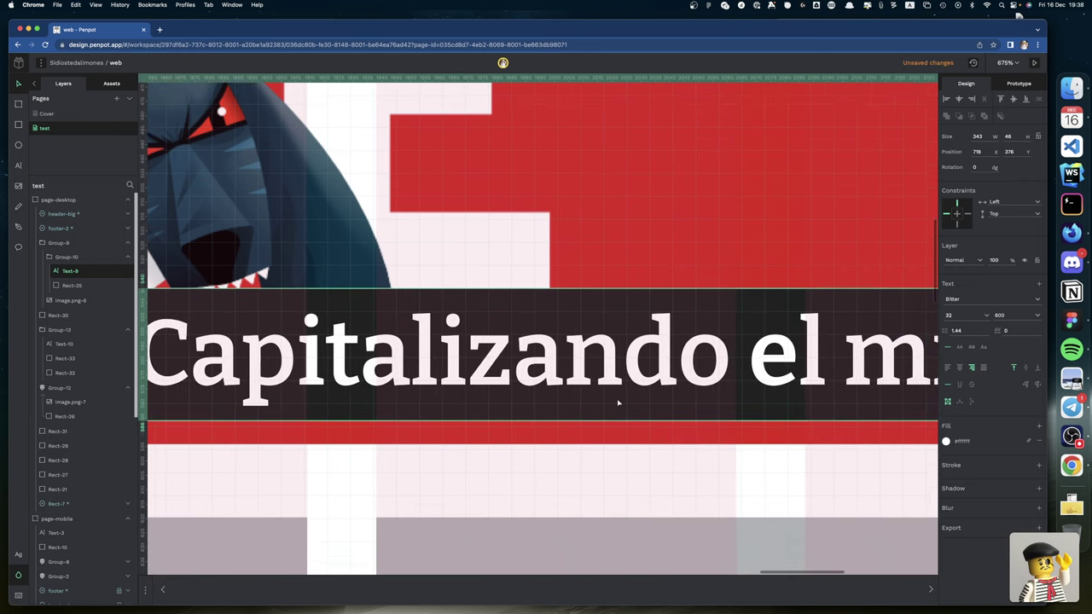
Step: Check the banner title's margins and compare the desktop layout with the tablet and mobile layouts
scroll(618, 403, right, 10)
scroll(618, 402, left, 6)
scroll(631, 400, up, 1)
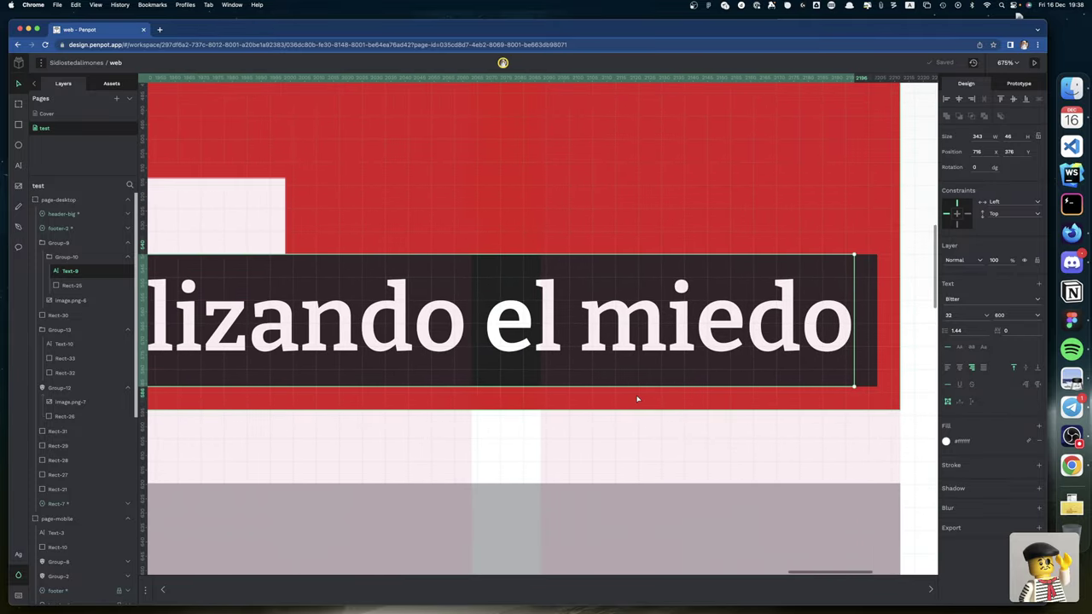
scroll(636, 398, down, 5)
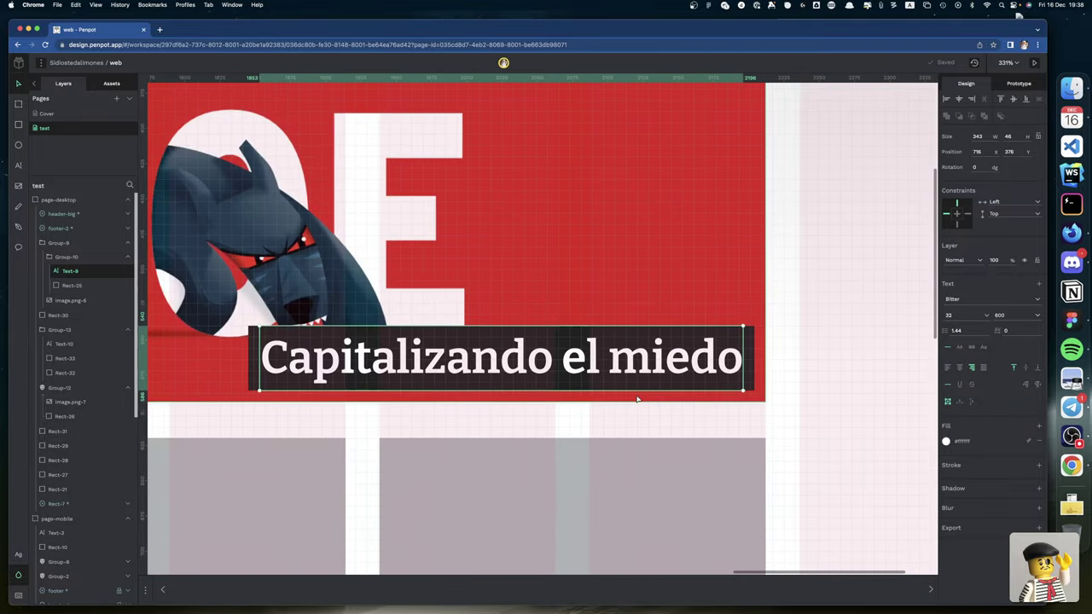
click(761, 370)
scroll(769, 373, down, 8)
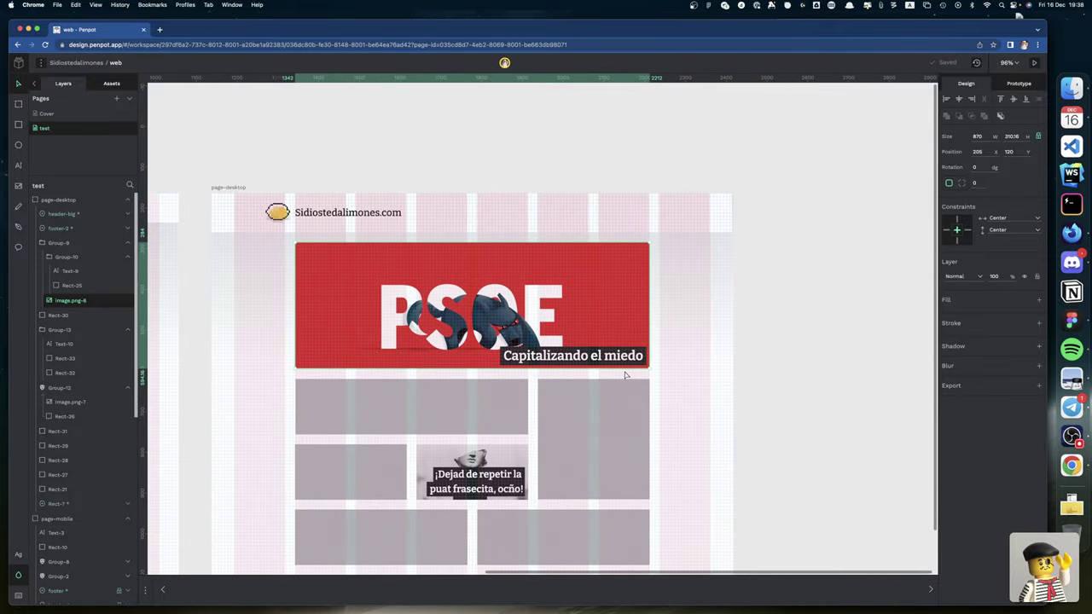
scroll(614, 358, left, 6)
scroll(598, 341, left, 10)
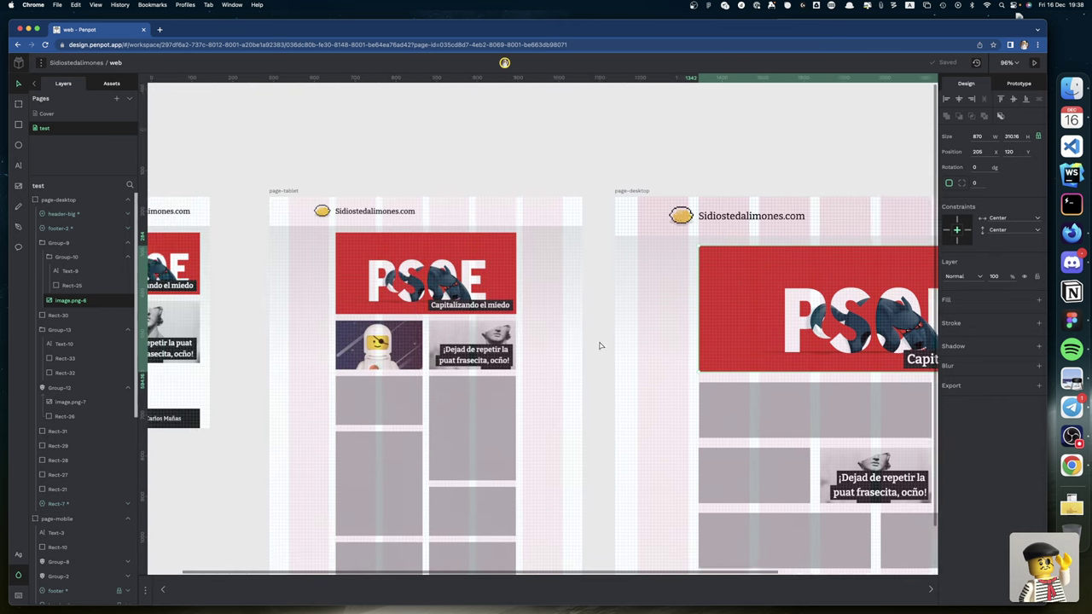
scroll(599, 341, up, 3)
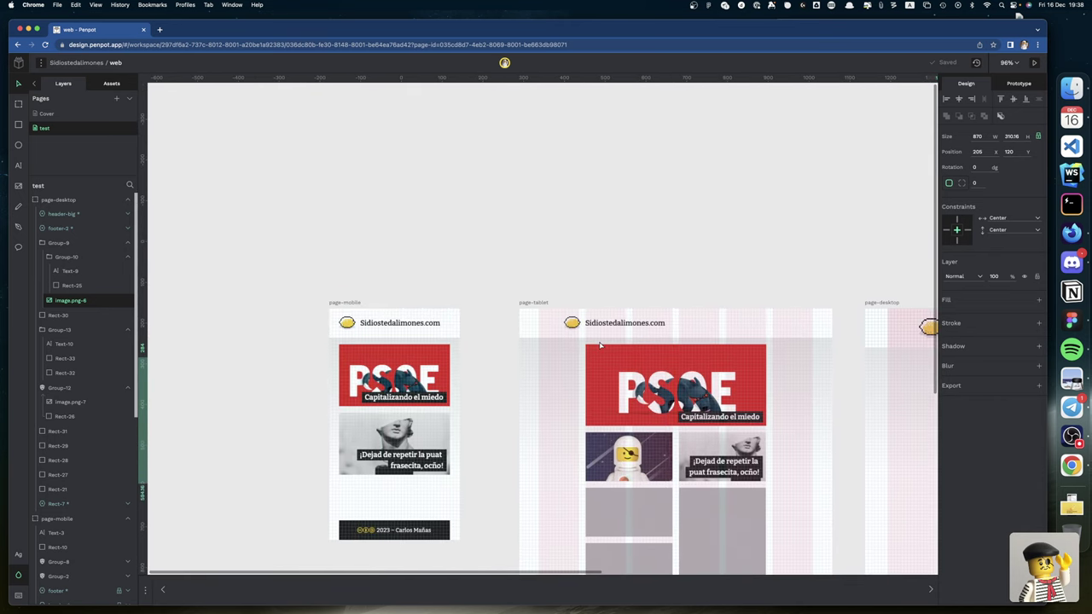
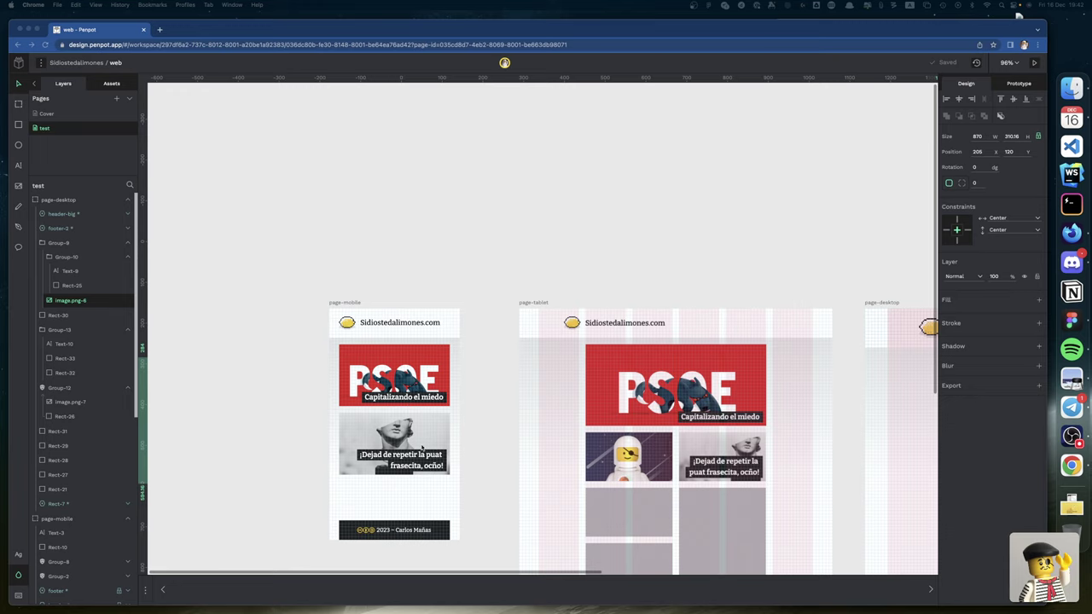
scroll(421, 448, right, 2)
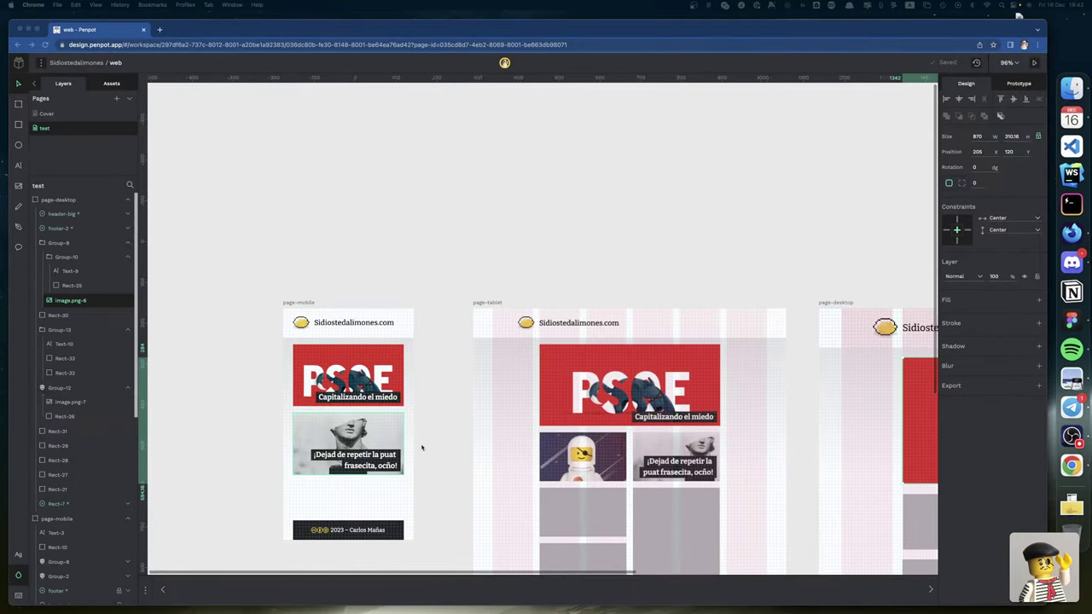
scroll(421, 448, up, 5)
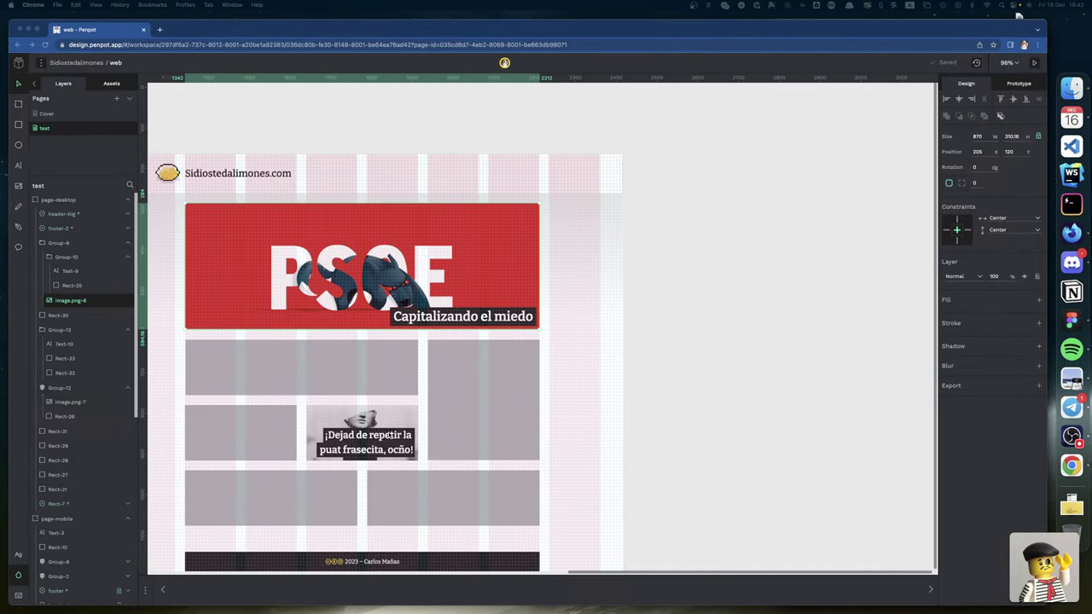
Step: Inspect the text settings of the banner title and the "¡Dejad de repetir la puat frasecita, ocño!" card title in the desktop layout
scroll(394, 439, left, 1)
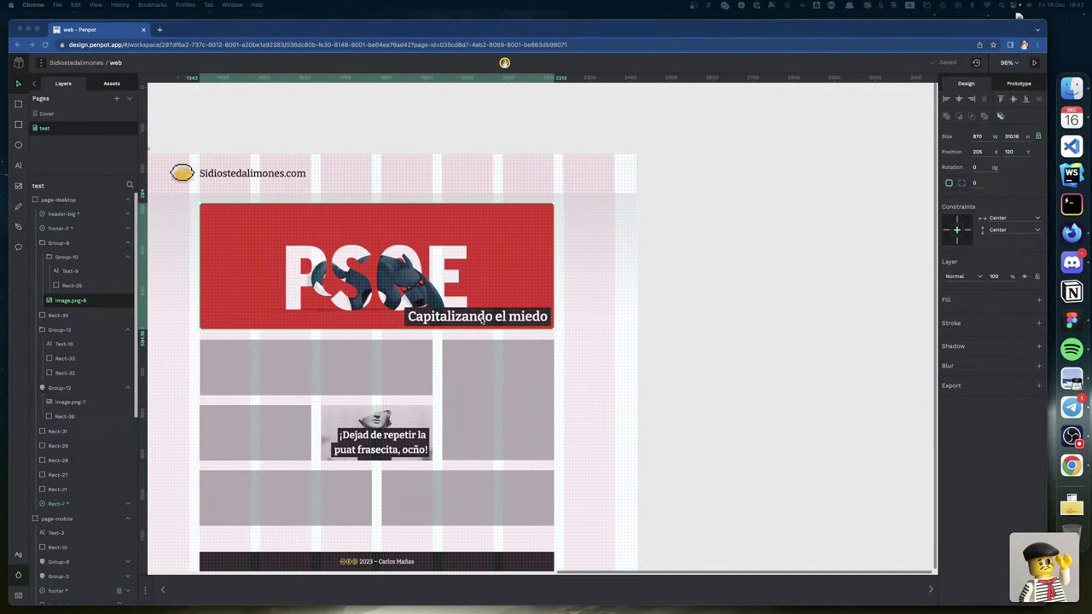
scroll(483, 319, down, 1)
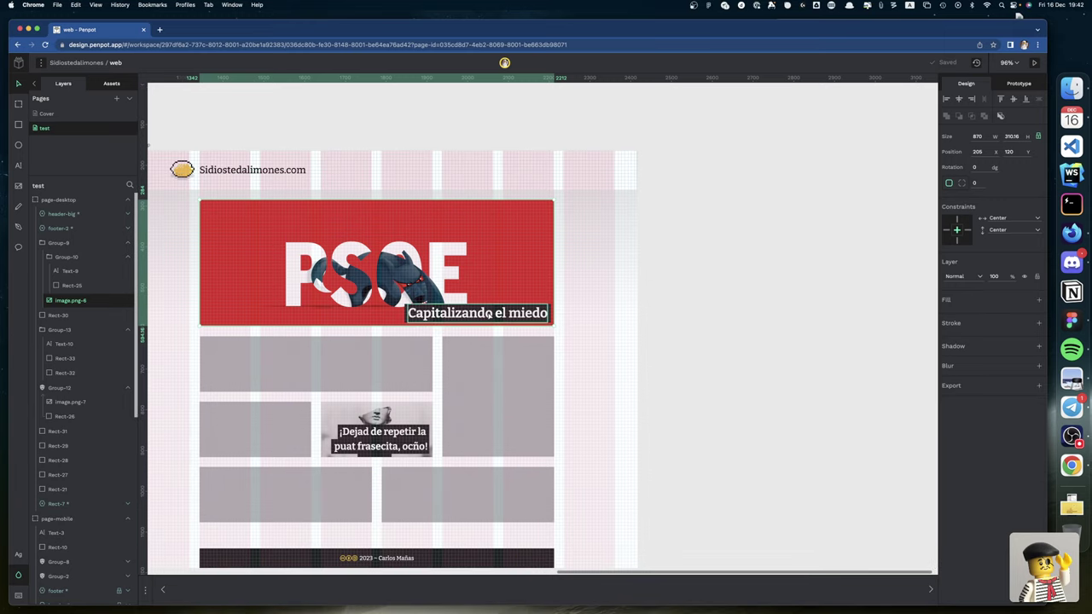
click(489, 315)
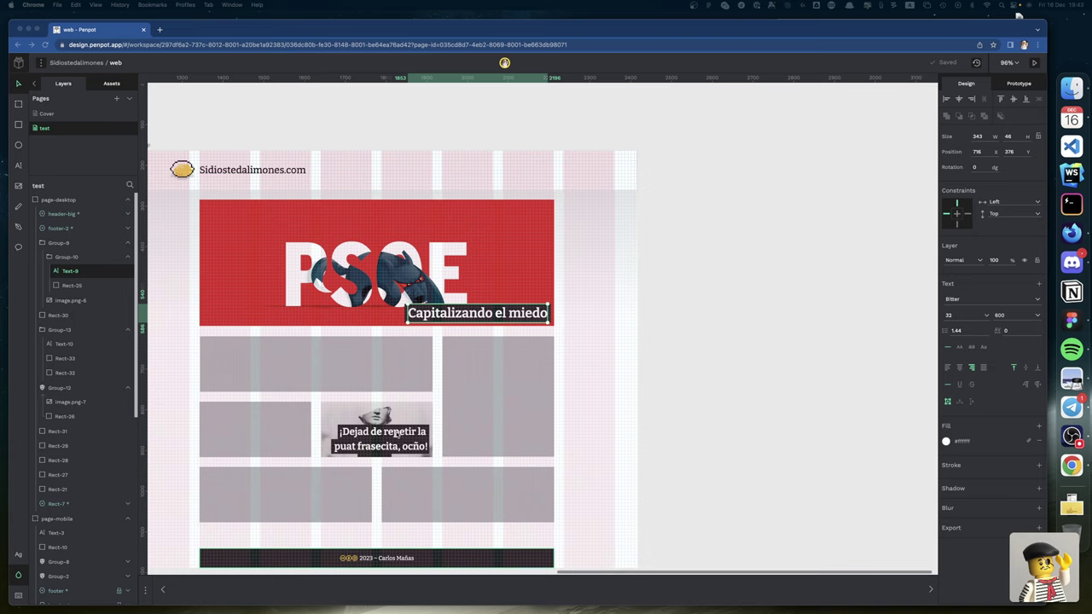
click(399, 436)
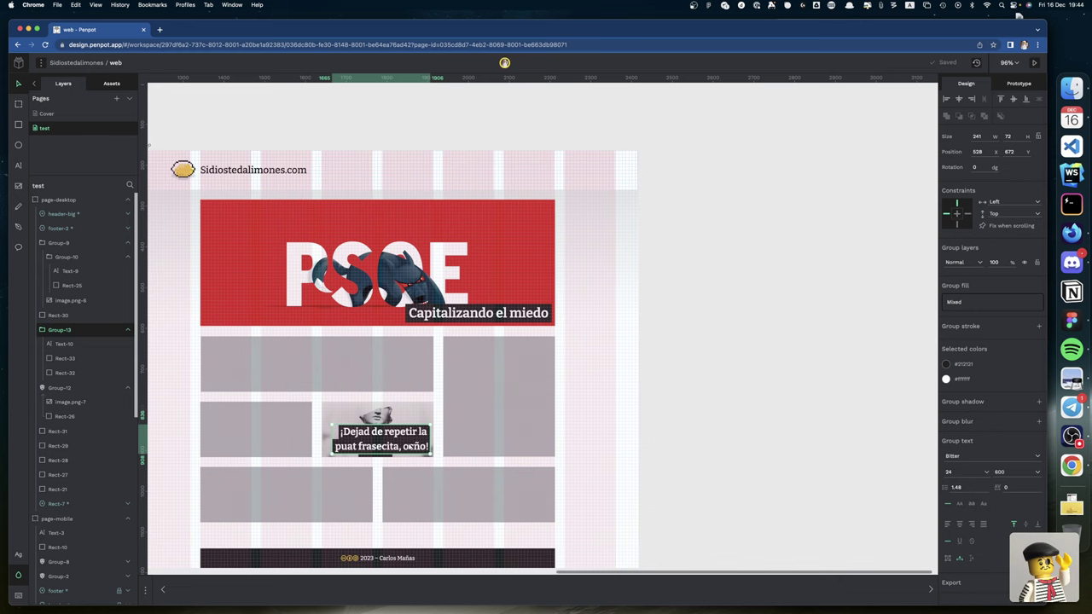
Step: Inspect the text settings of the banner and card titles in page-tablet and of the banner title in page-mobile
scroll(408, 443, left, 4)
scroll(409, 446, left, 8)
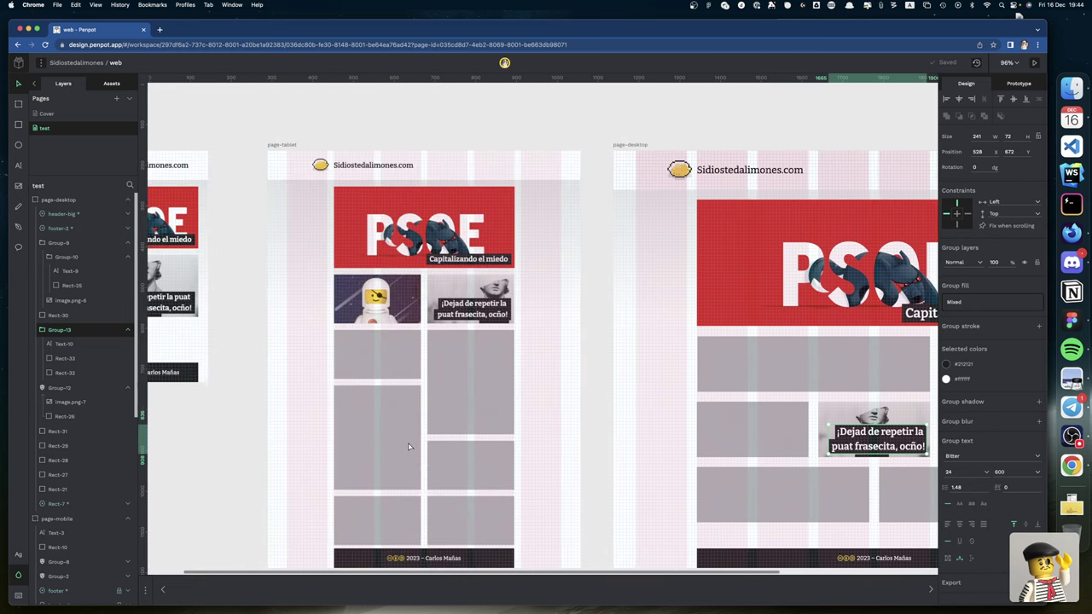
super+click(484, 259)
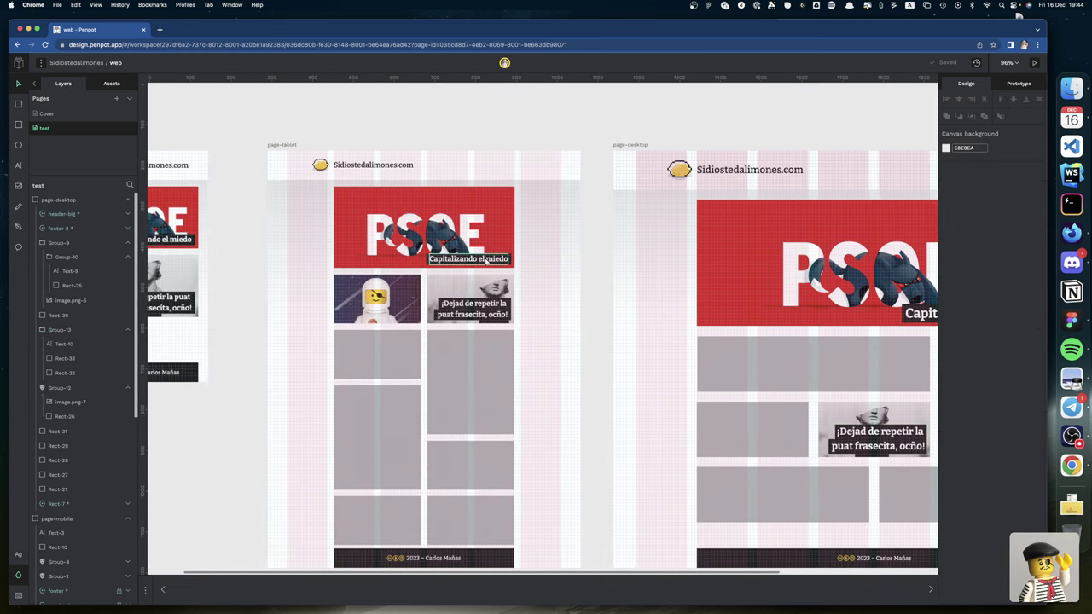
click(490, 304)
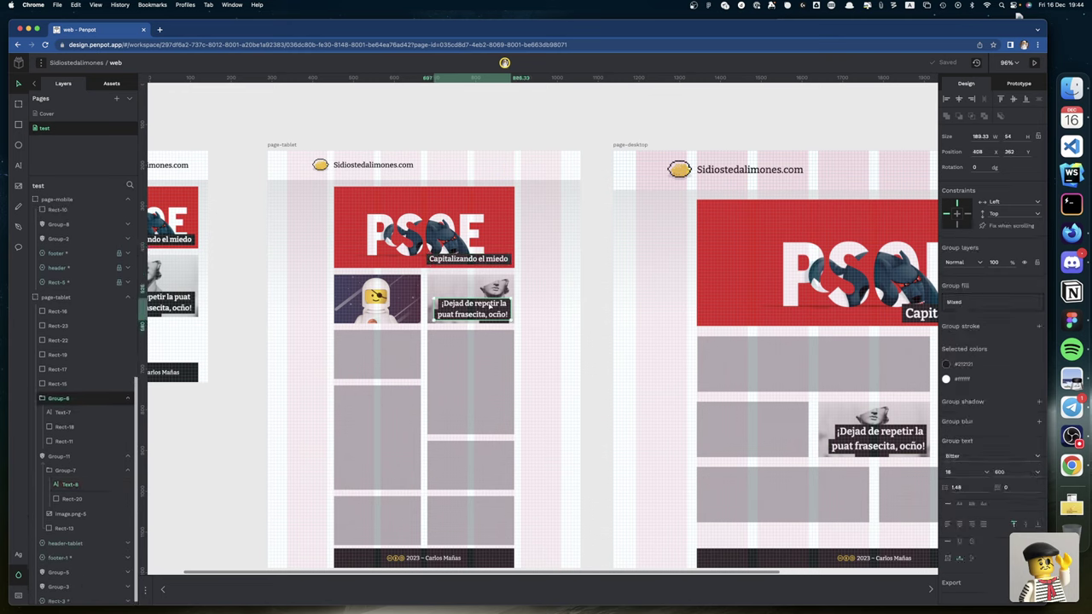
super+click(490, 260)
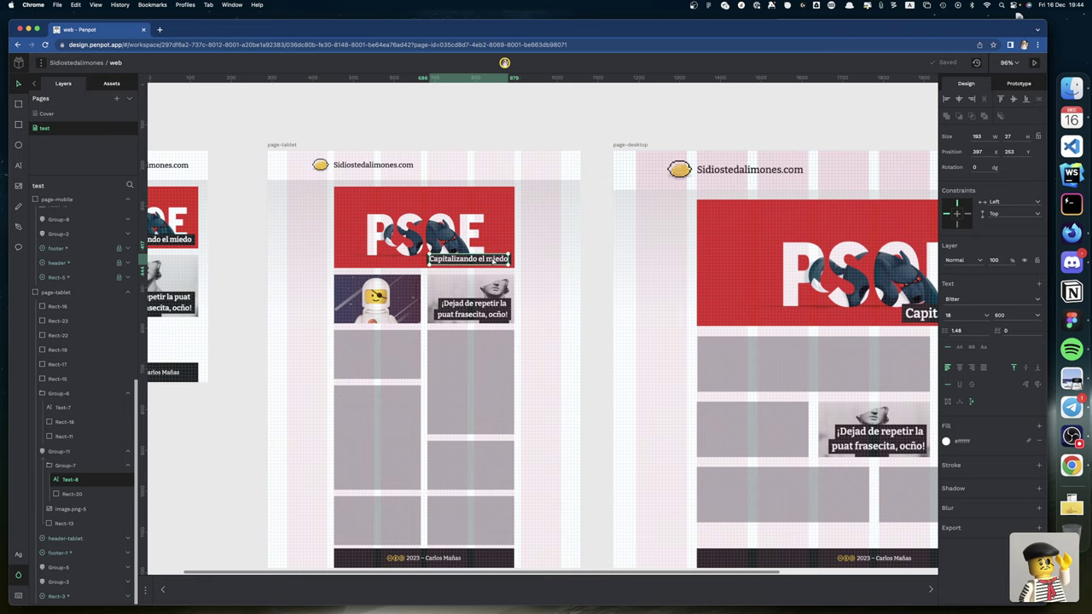
scroll(493, 260, left, 10)
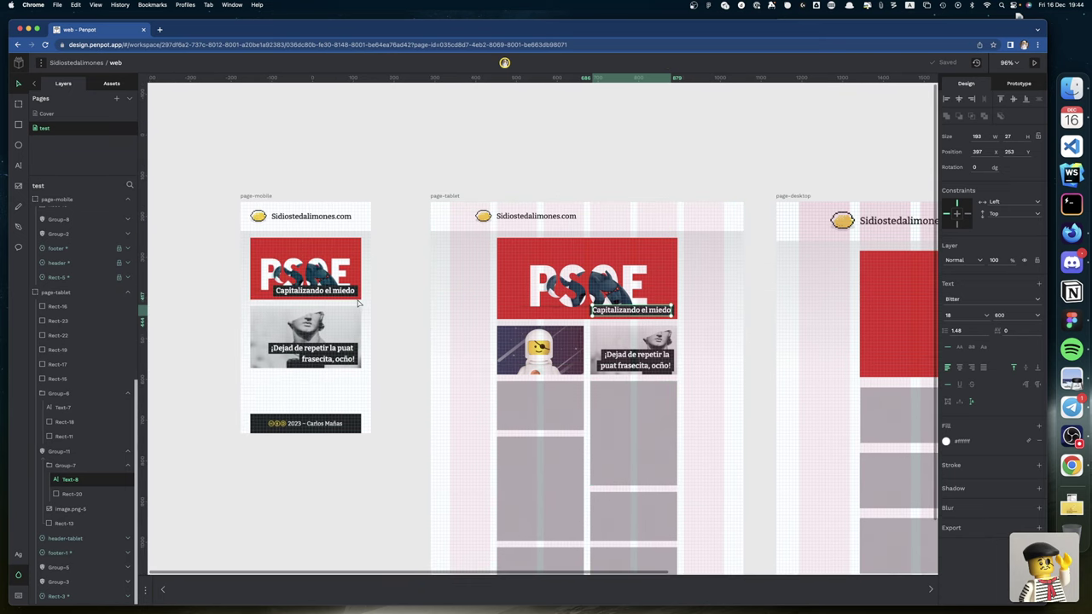
click(344, 293)
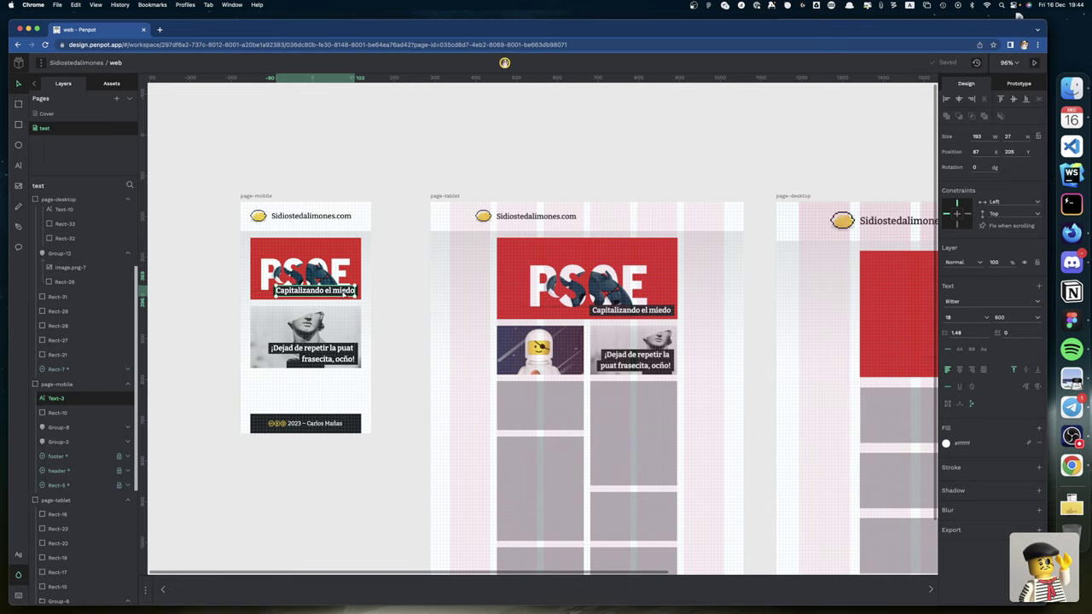
Step: Examine the tablet and desktop layouts down to their footers, and compare all three page layouts side by side
scroll(409, 461, right, 2)
scroll(408, 461, down, 1)
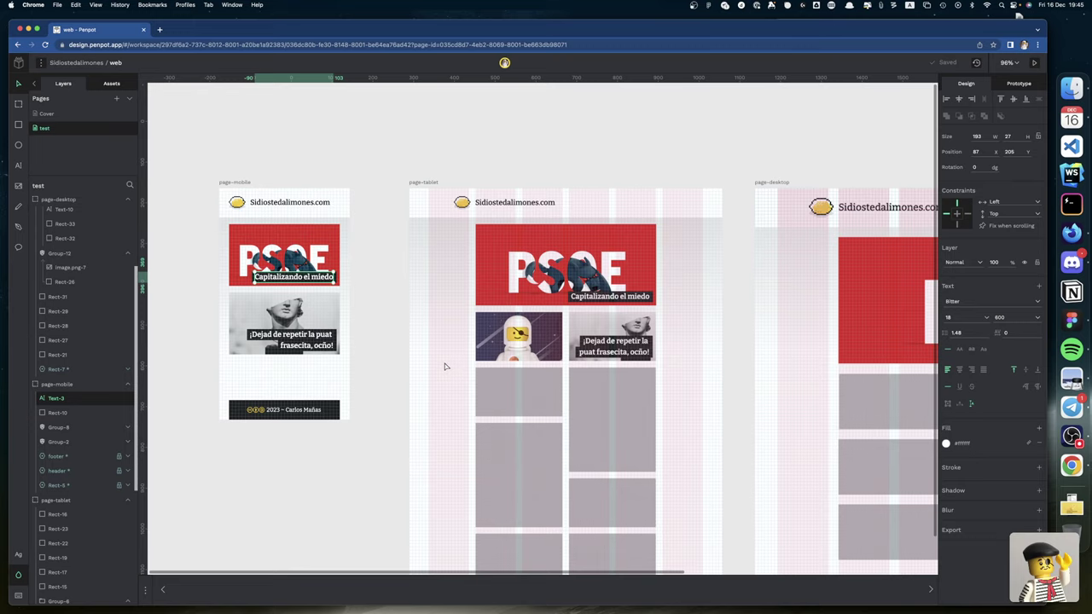
scroll(509, 402, right, 2)
scroll(508, 403, right, 10)
scroll(508, 402, down, 5)
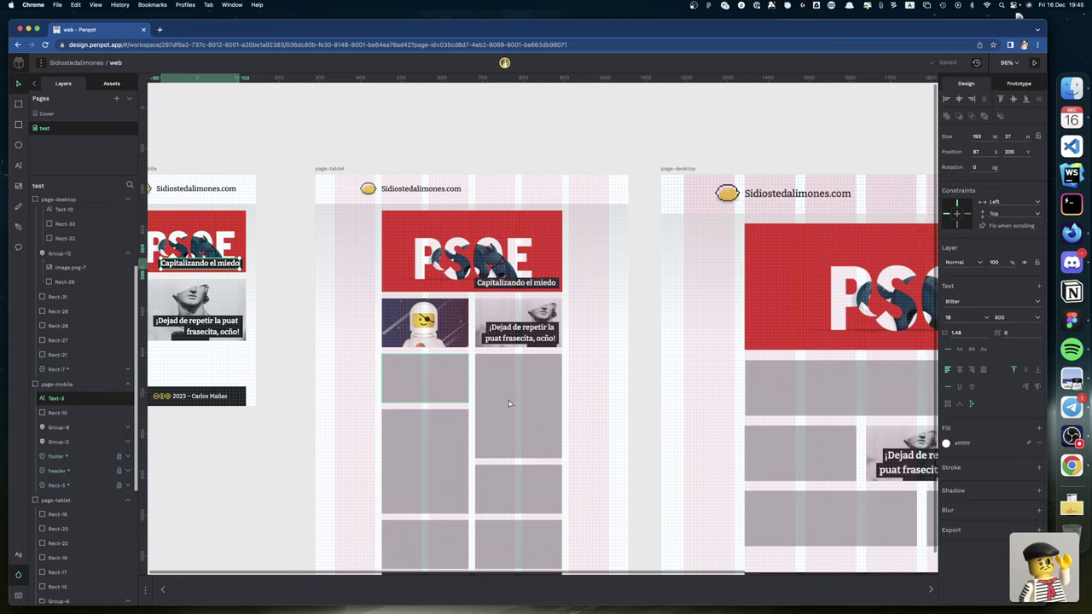
scroll(508, 402, right, 1)
scroll(508, 402, down, 1)
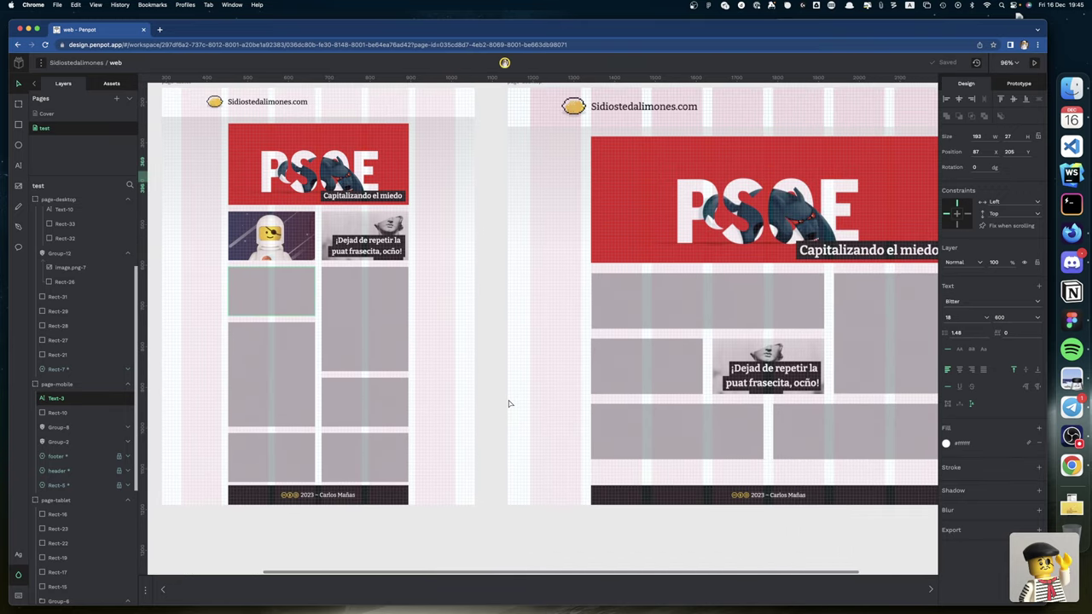
scroll(508, 403, right, 15)
scroll(508, 403, up, 4)
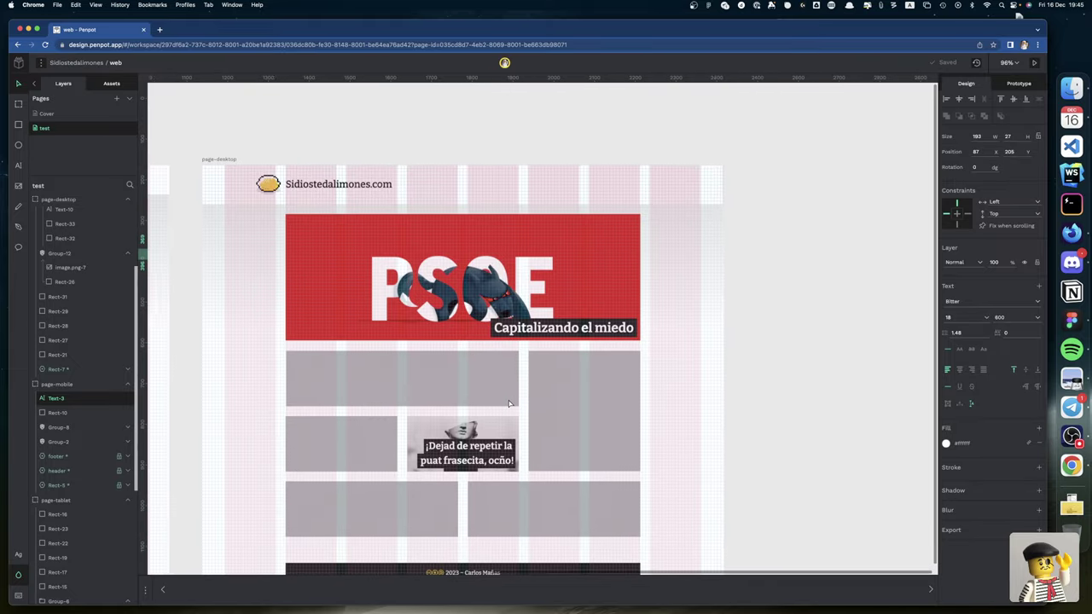
scroll(508, 402, left, 4)
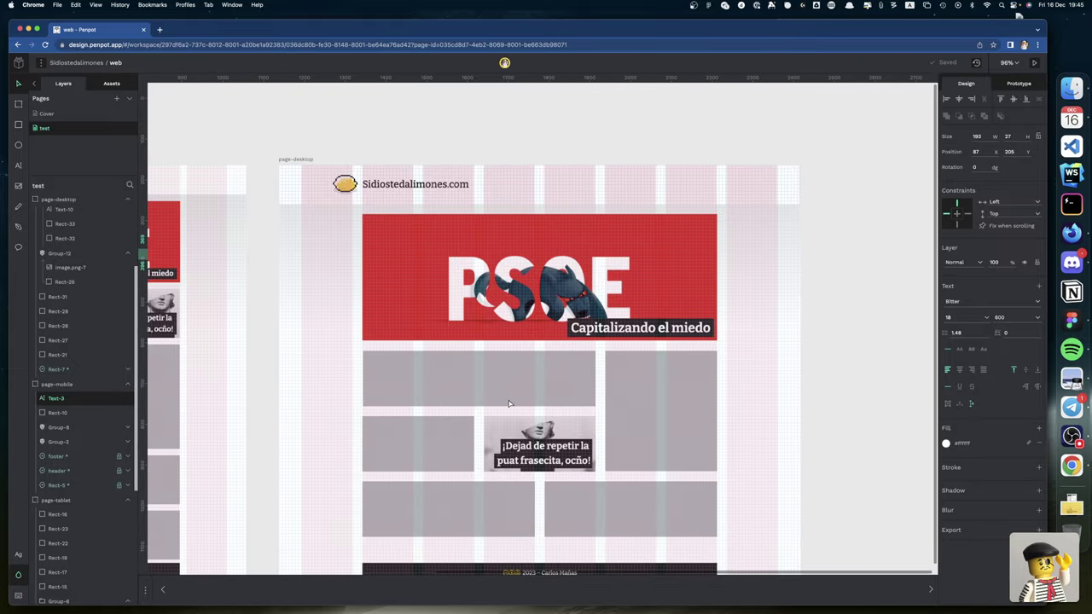
scroll(458, 349, down, 5)
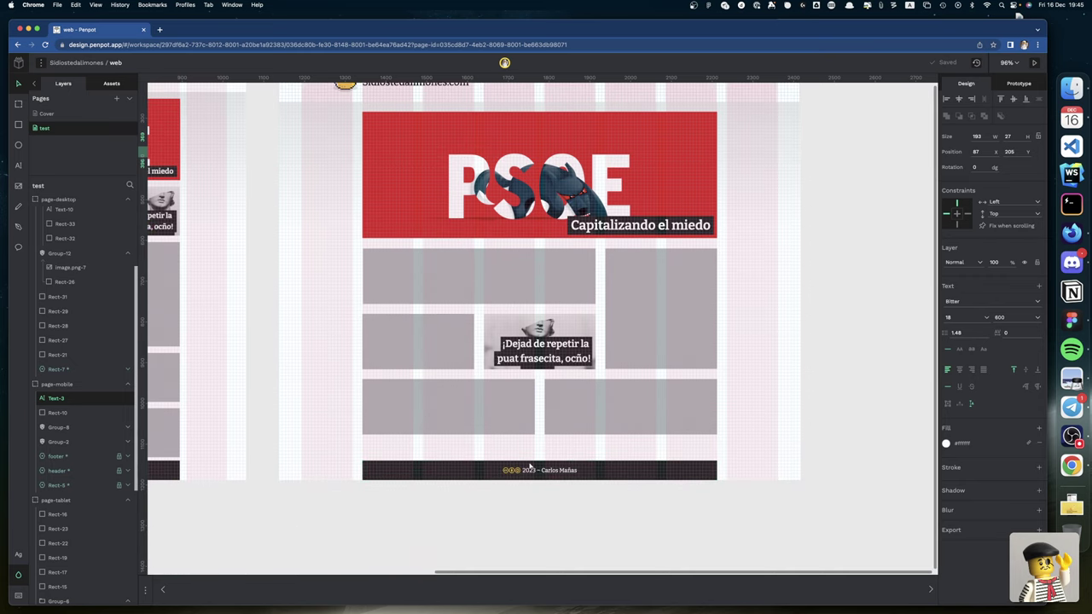
scroll(491, 442, down, 3)
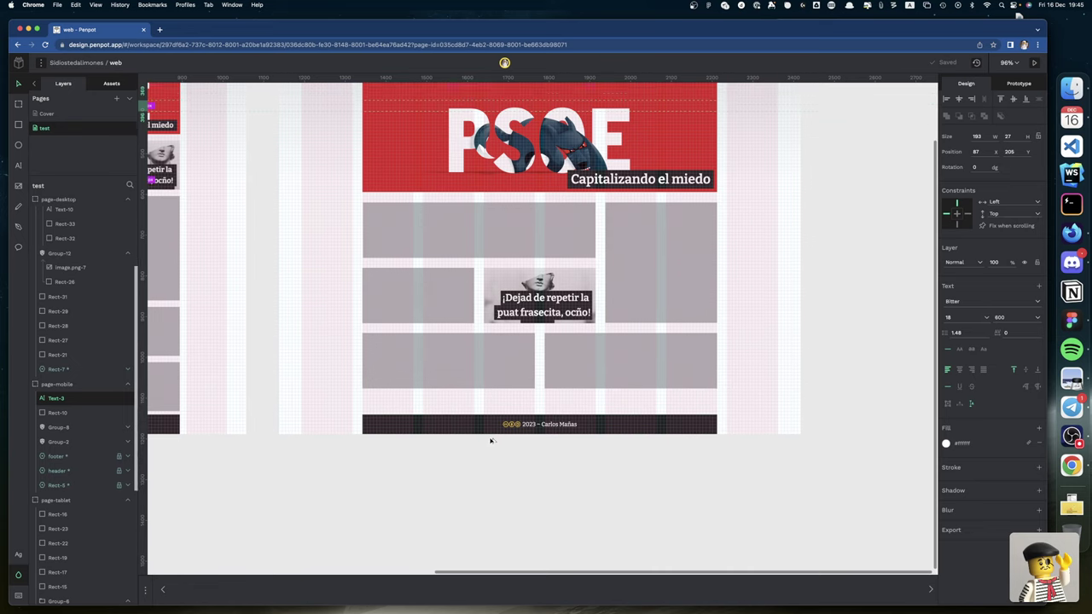
scroll(490, 441, down, 5)
scroll(490, 441, left, 5)
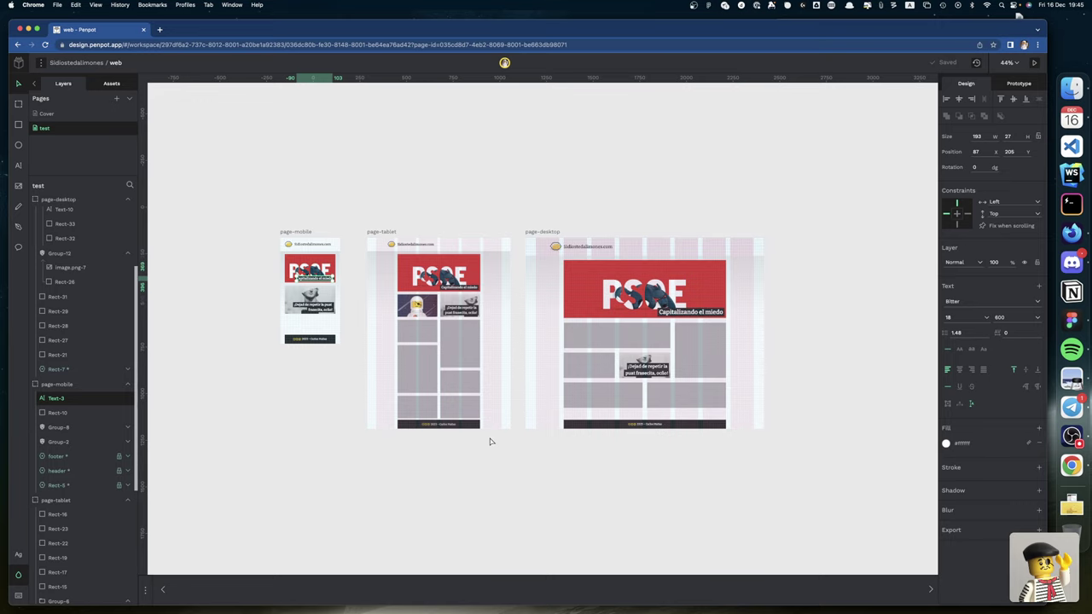
scroll(490, 441, down, 2)
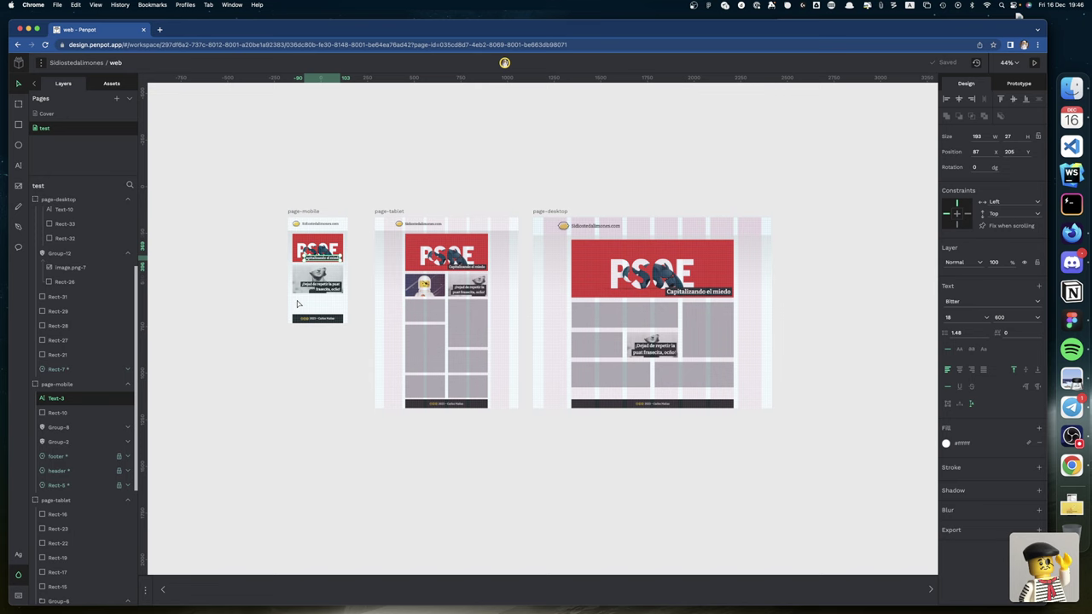
scroll(297, 304, up, 5)
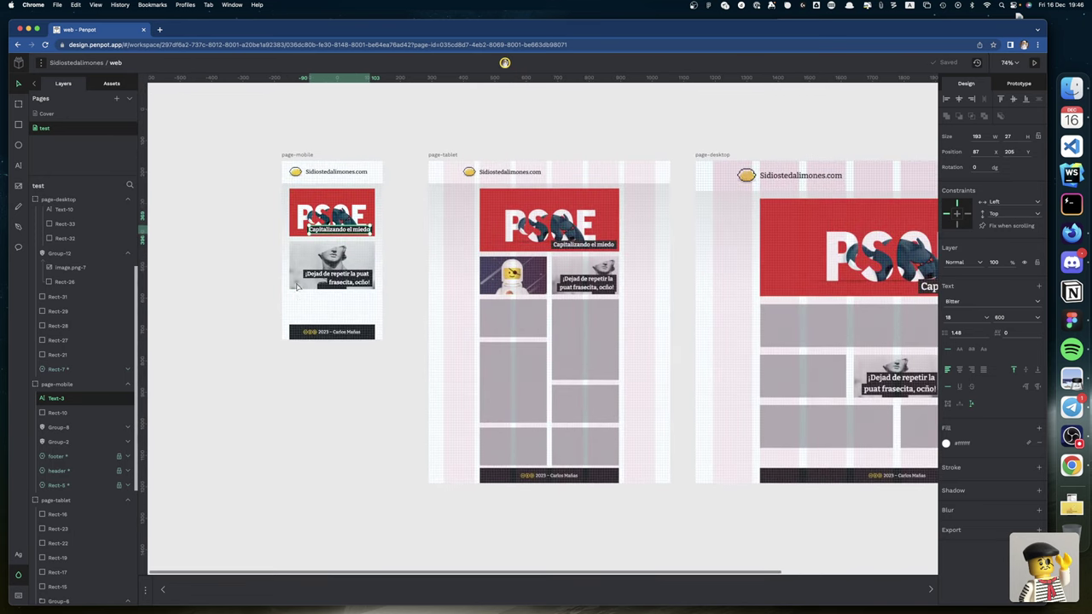
Step: Switch to Figma and view the earlier desktop mockups with the illustration above the footer
click(1071, 319)
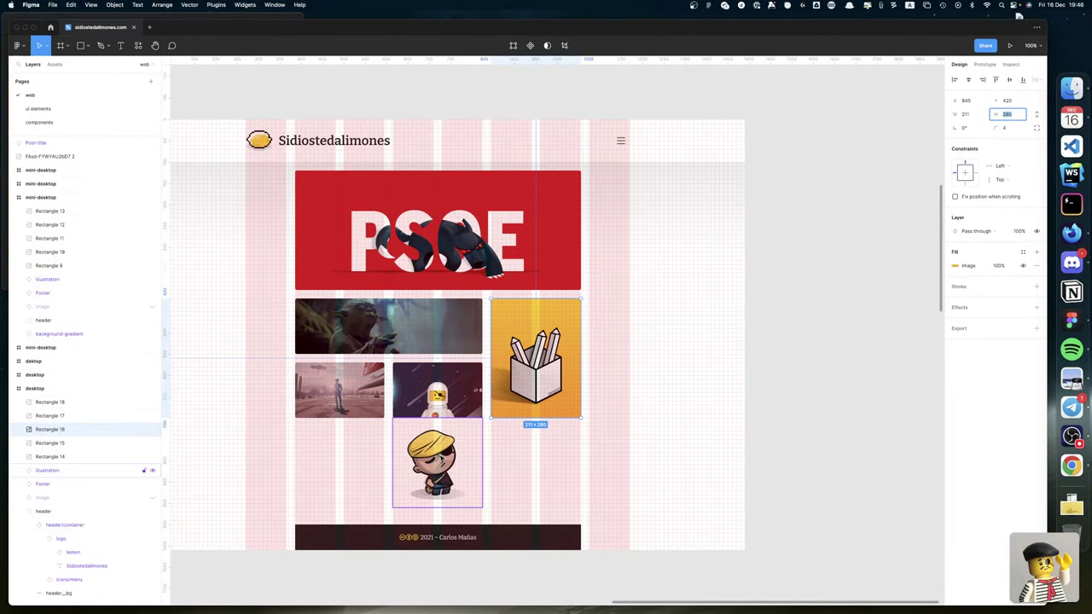
scroll(441, 459, left, 10)
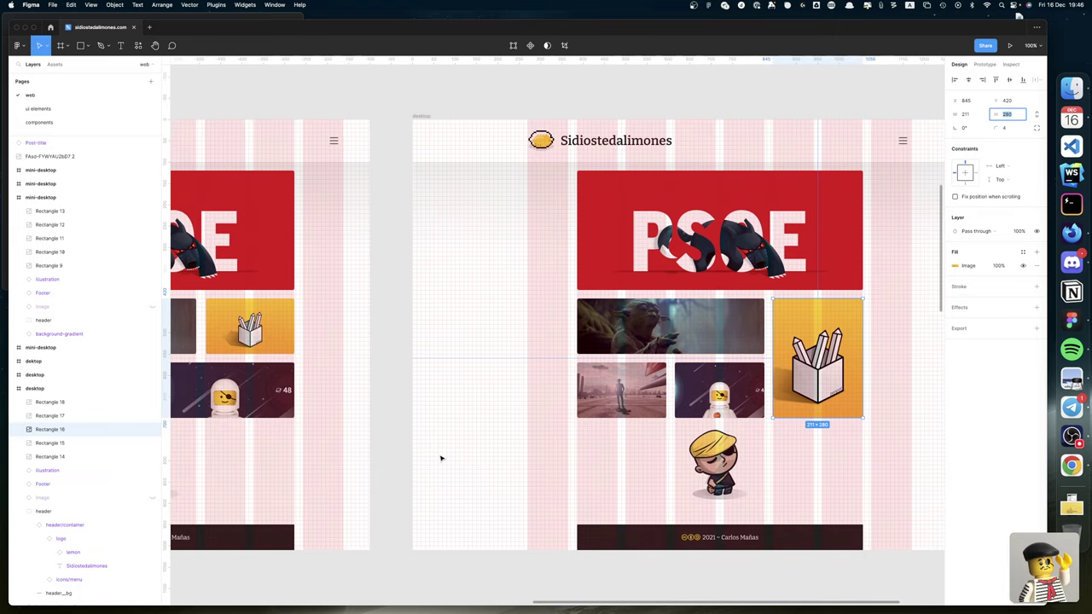
scroll(441, 459, left, 1)
Step: Switch to Firefox, reload sidiostedalimones.com without the grid style edits, and examine the post list and the illustration above the footer
key(super+Tab)
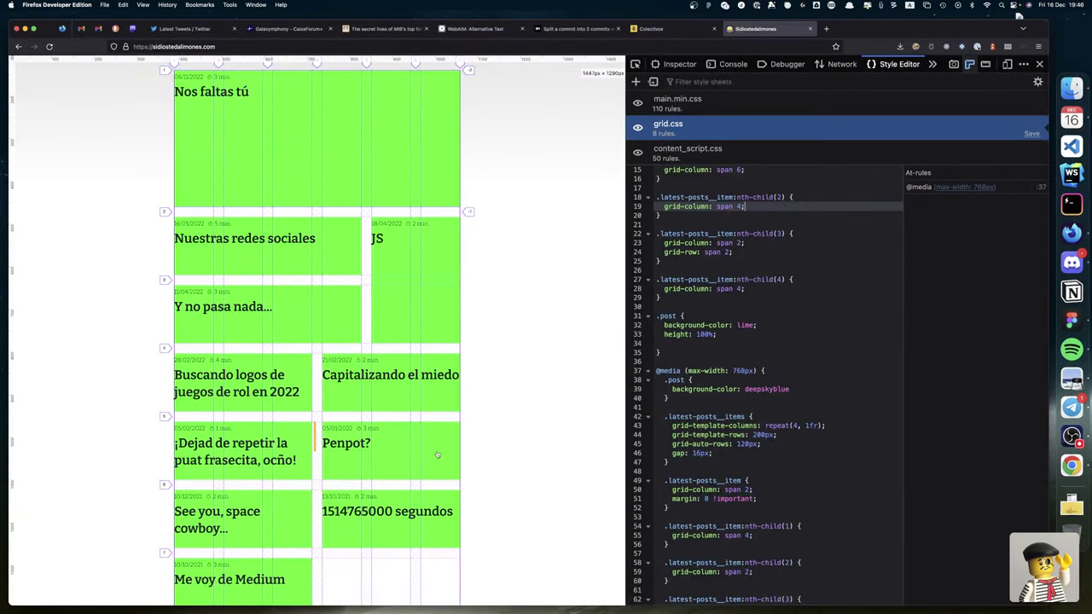
scroll(438, 454, down, 1)
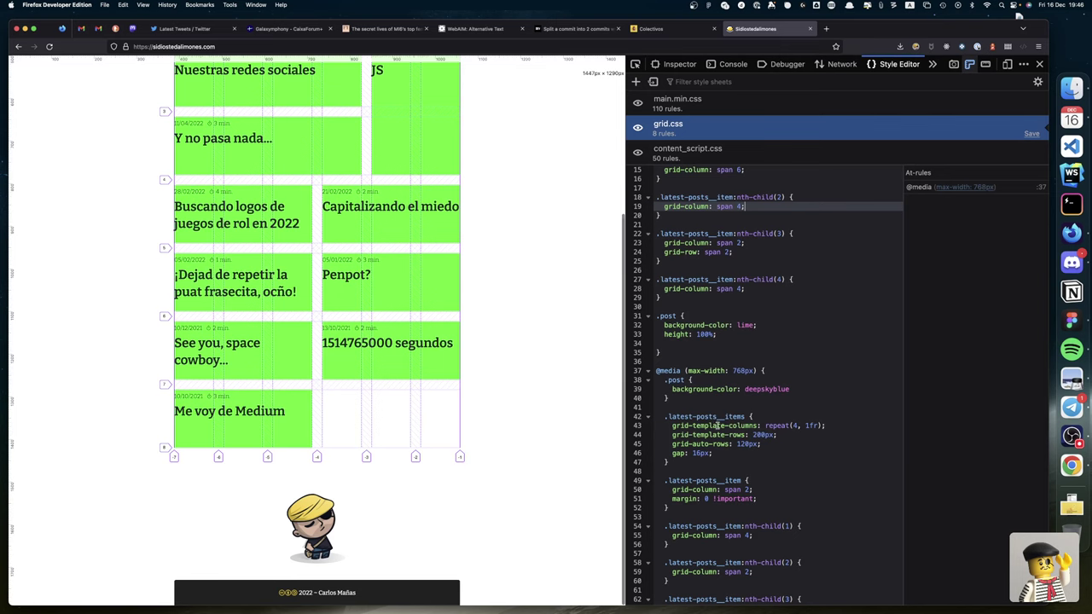
key(super+r)
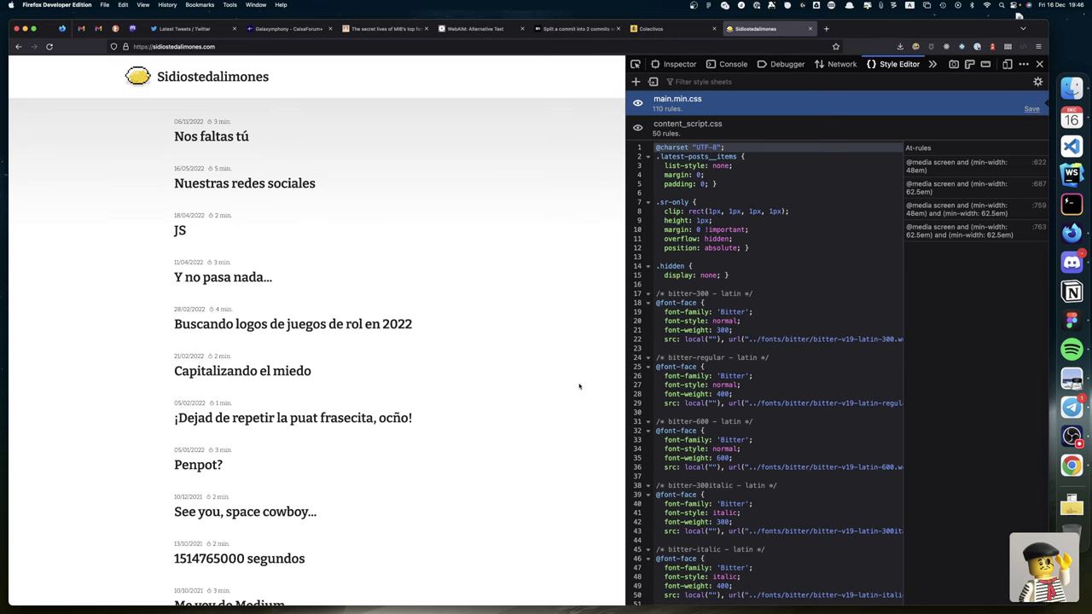
scroll(563, 393, down, 4)
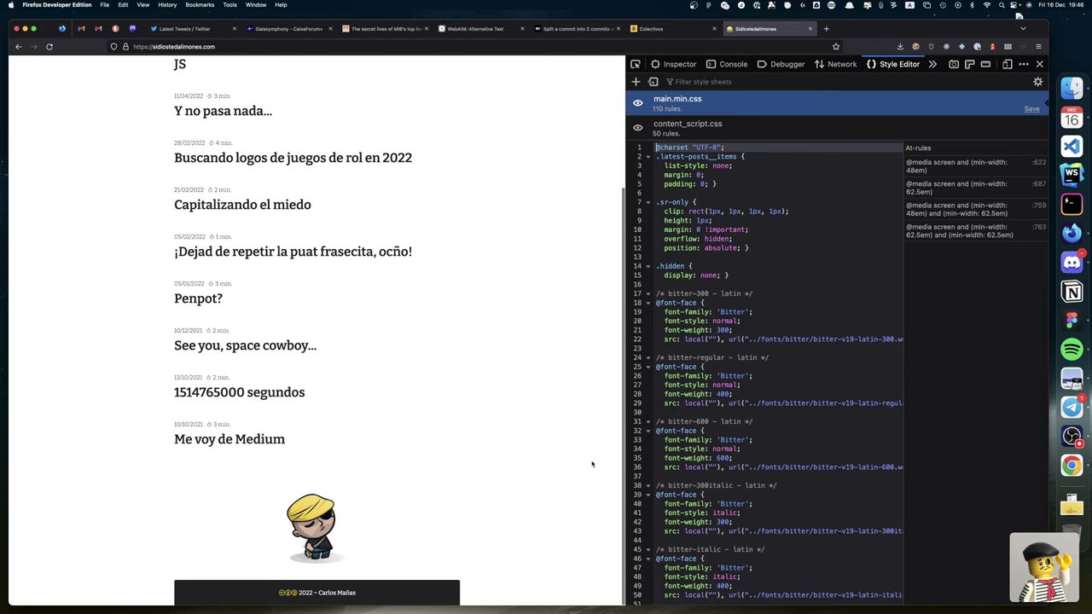
scroll(451, 444, up, 5)
scroll(452, 443, down, 4)
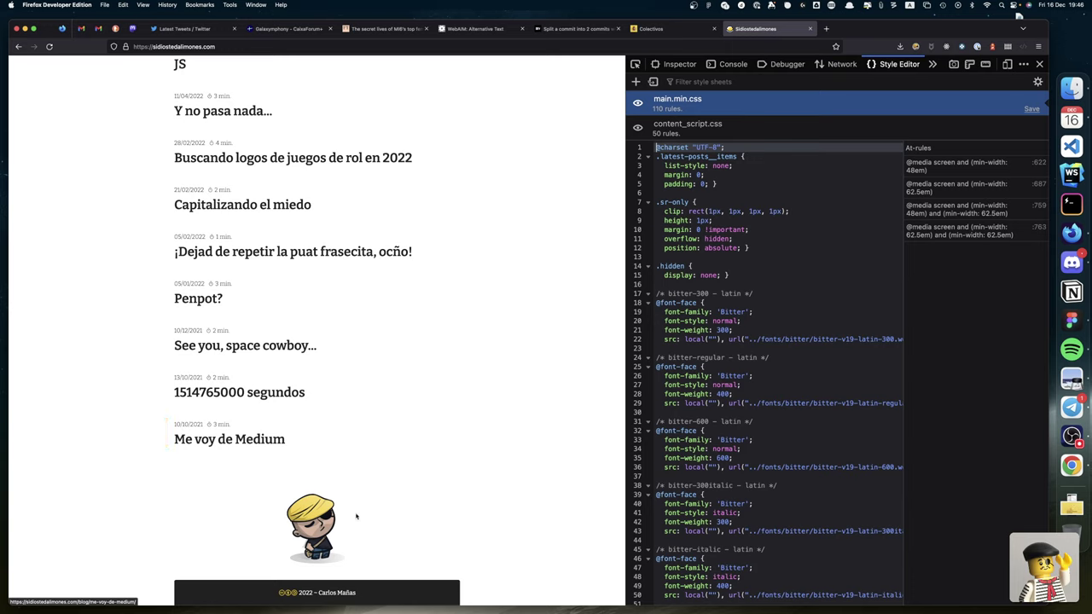
mouse_move(337, 539)
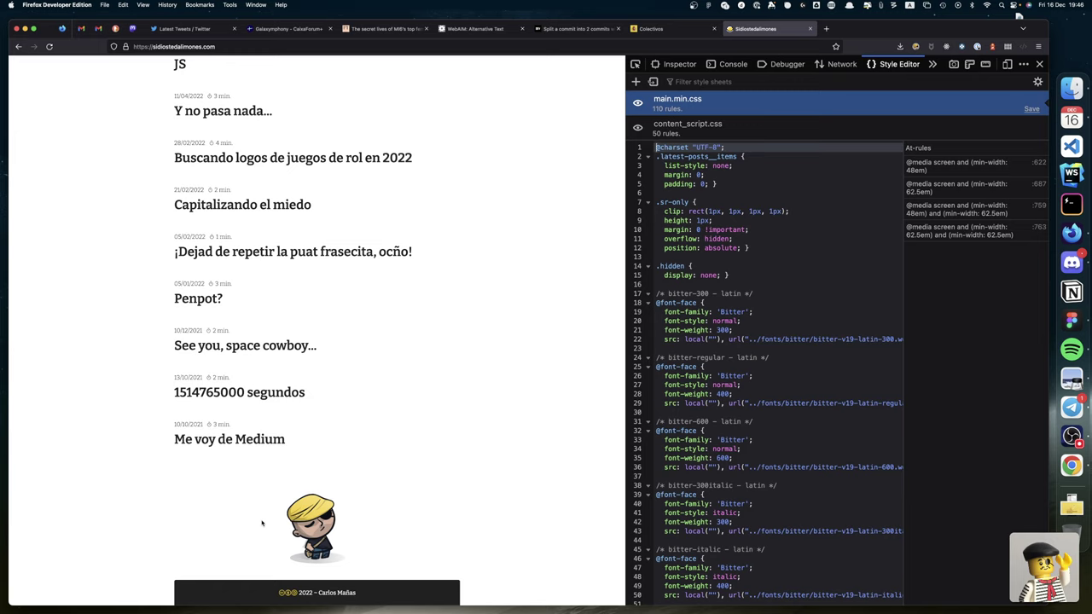
scroll(263, 494, up, 1)
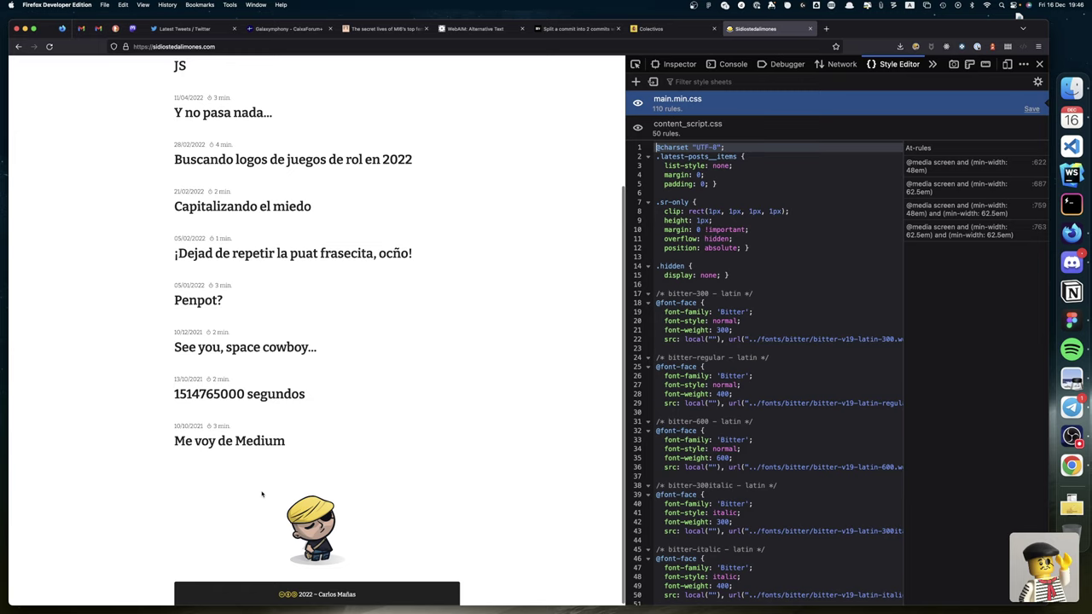
Step: Return to Figma, check the size of the illustration above the desktop mockup's footer, and go back to the Penpot design
key(ctrl+Left)
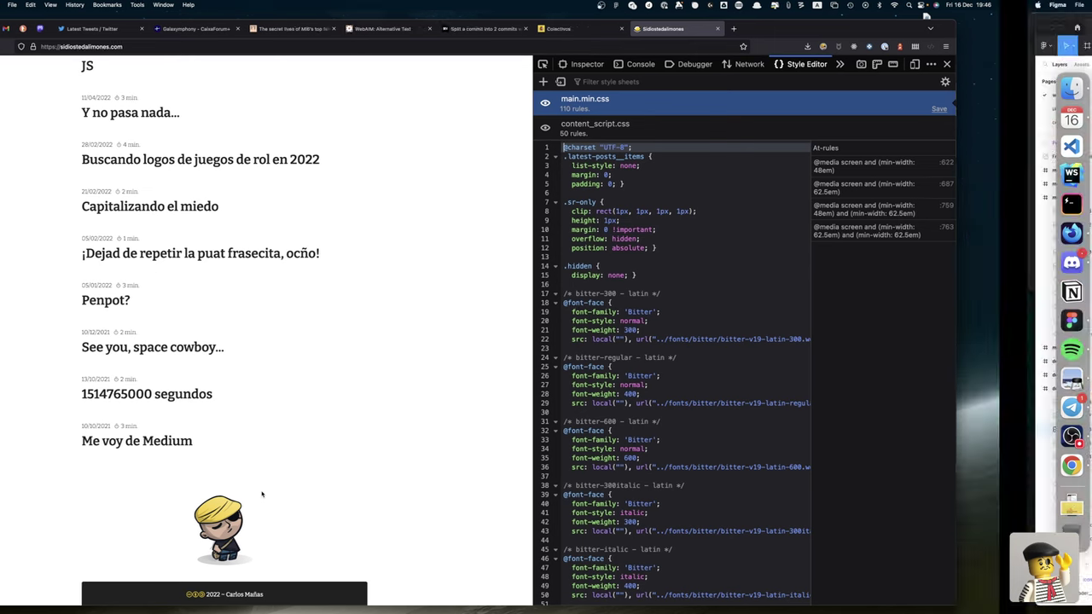
scroll(262, 495, right, 6)
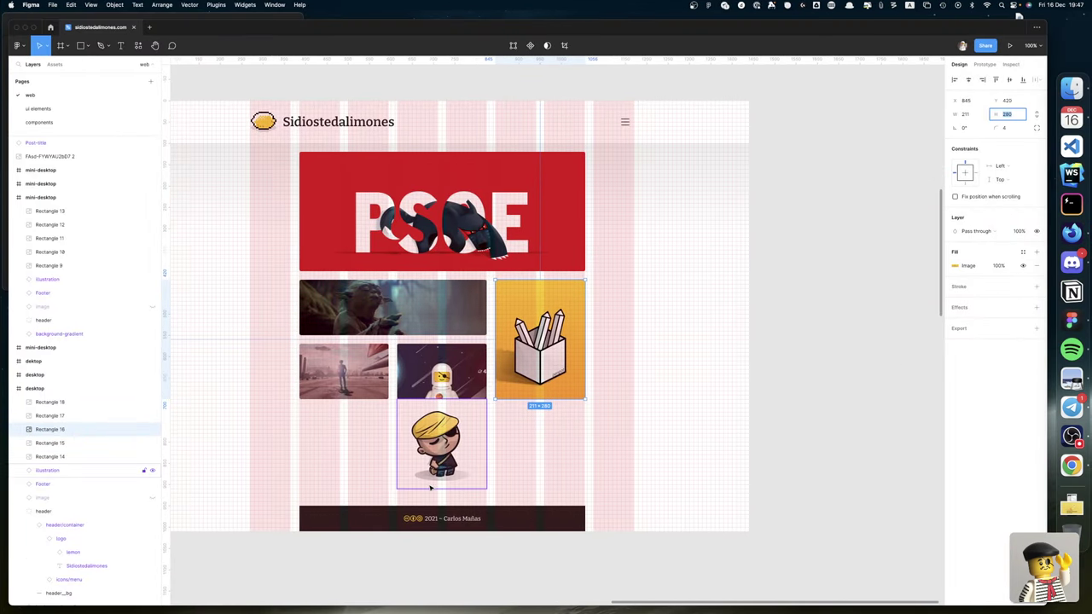
click(436, 479)
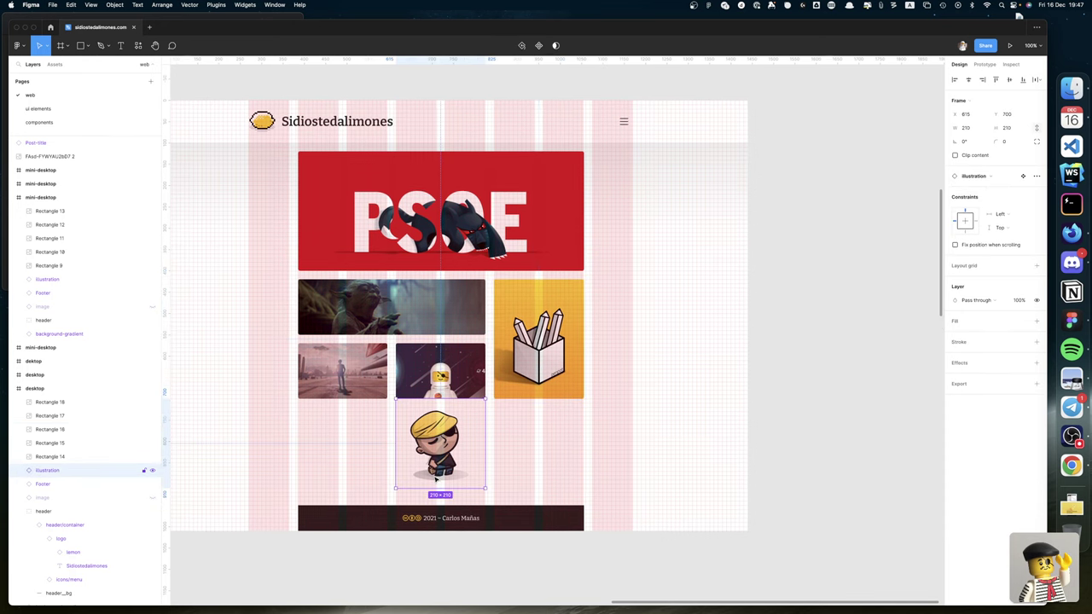
scroll(436, 479, right, 10)
key(ctrl+Right)
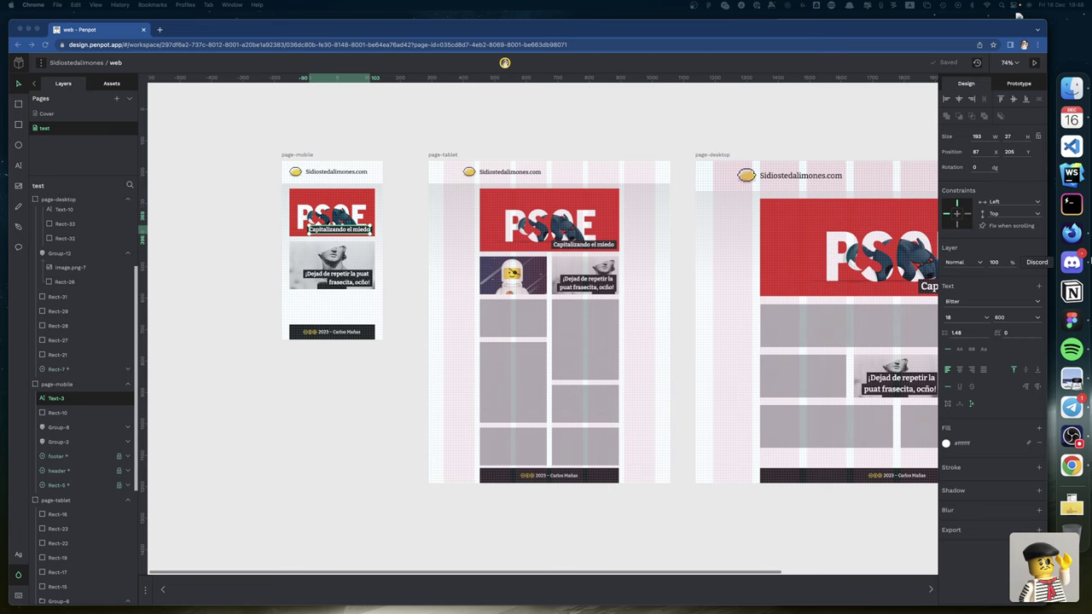
Step: Switch to Firefox, open a private window and load twitch.tv in it
click(1071, 232)
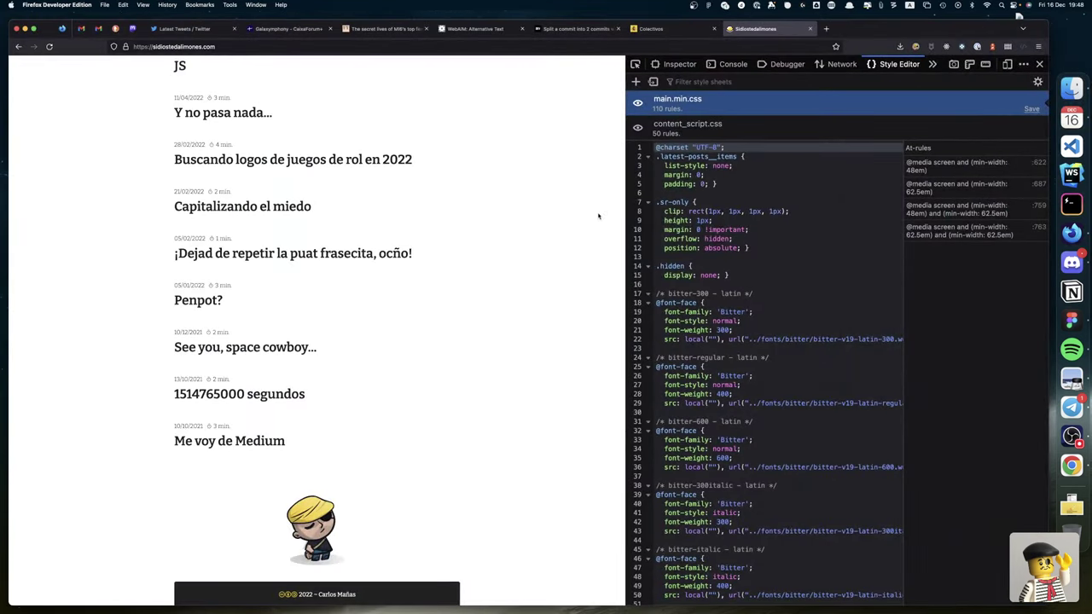
key(super+shift+p)
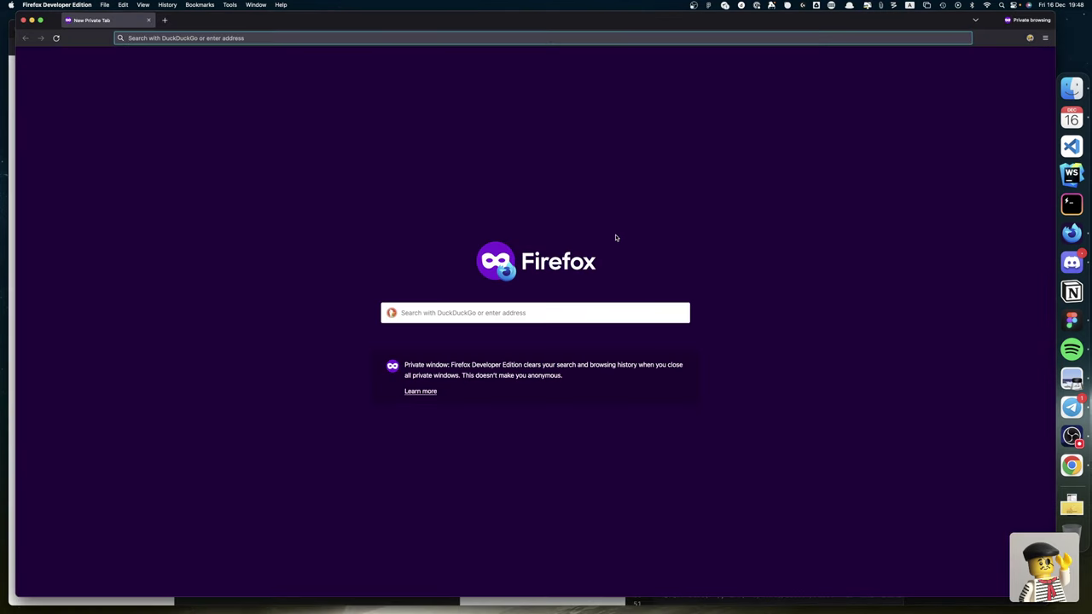
text(twitter.com/)
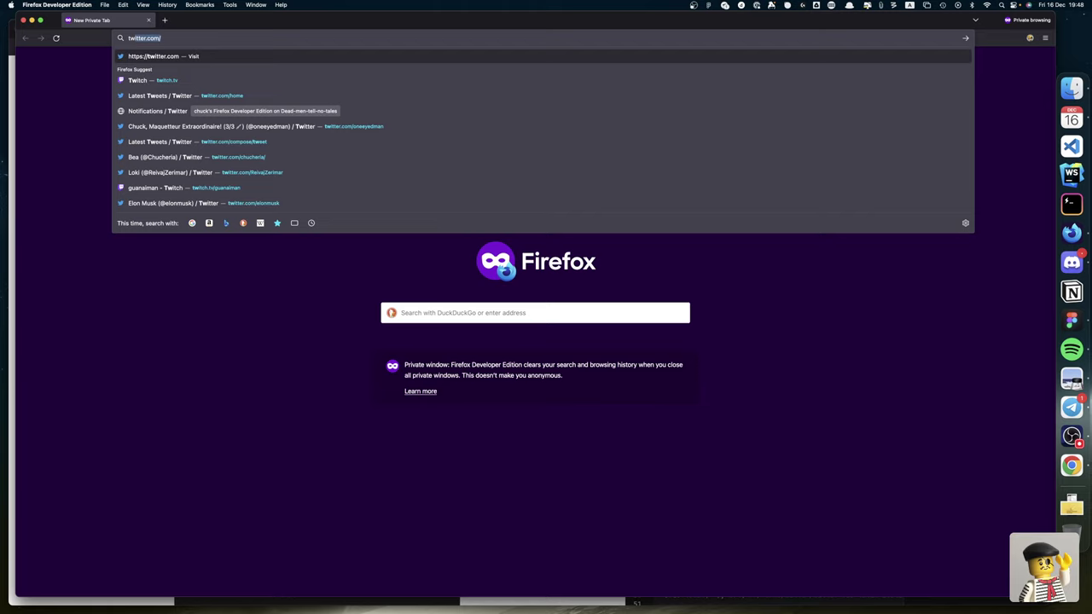
key(Down)
key(Down)
key(Up)
key(Return)
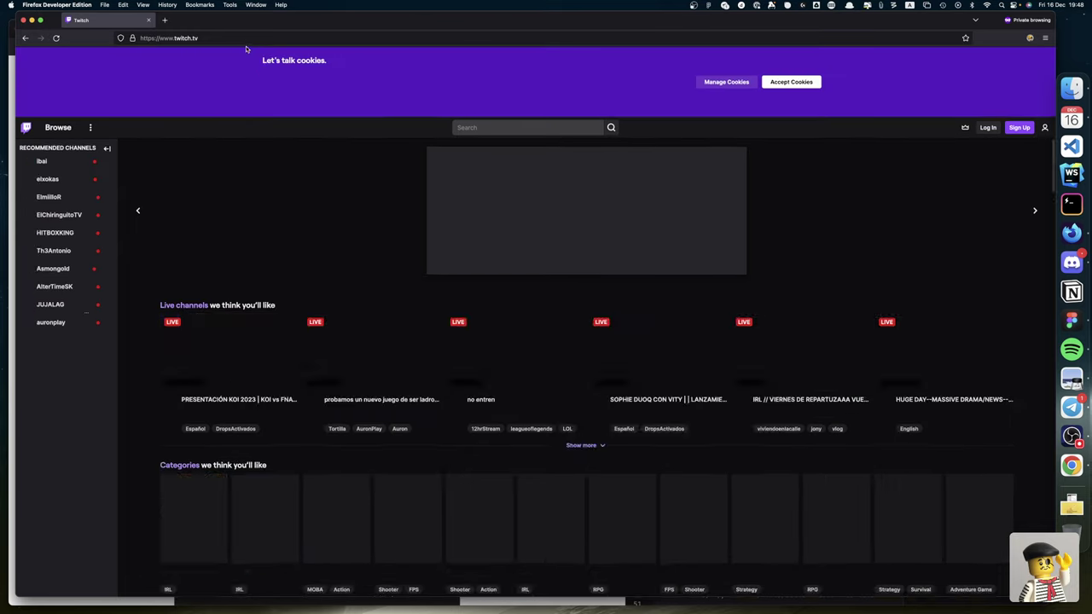
Step: Open the streamer's Twitch channel page, mute its browser tab, and move the private window out of view
click(245, 40)
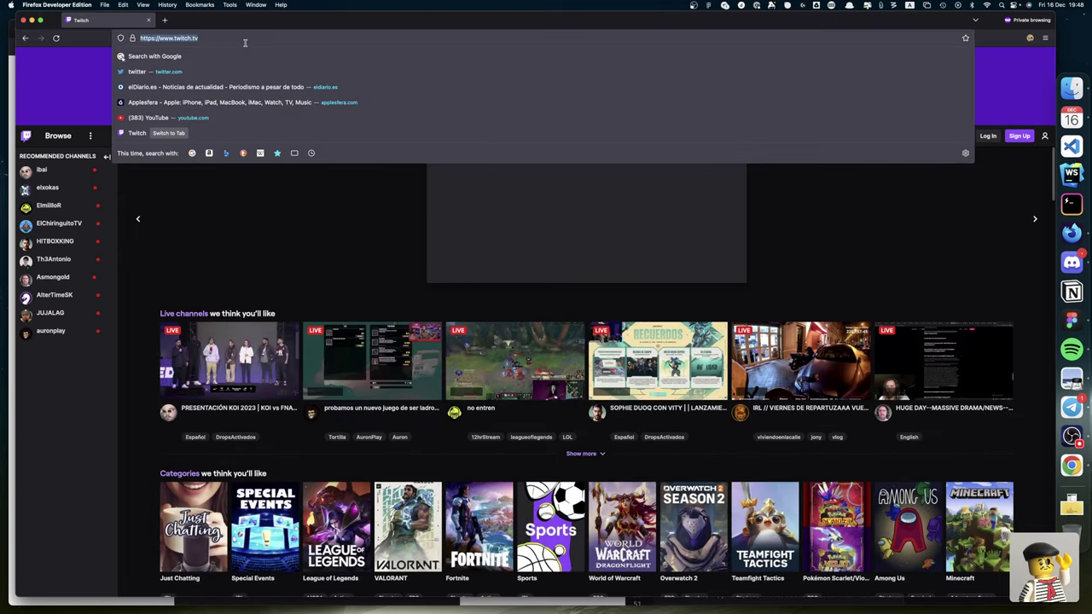
key(Right)
text(/)
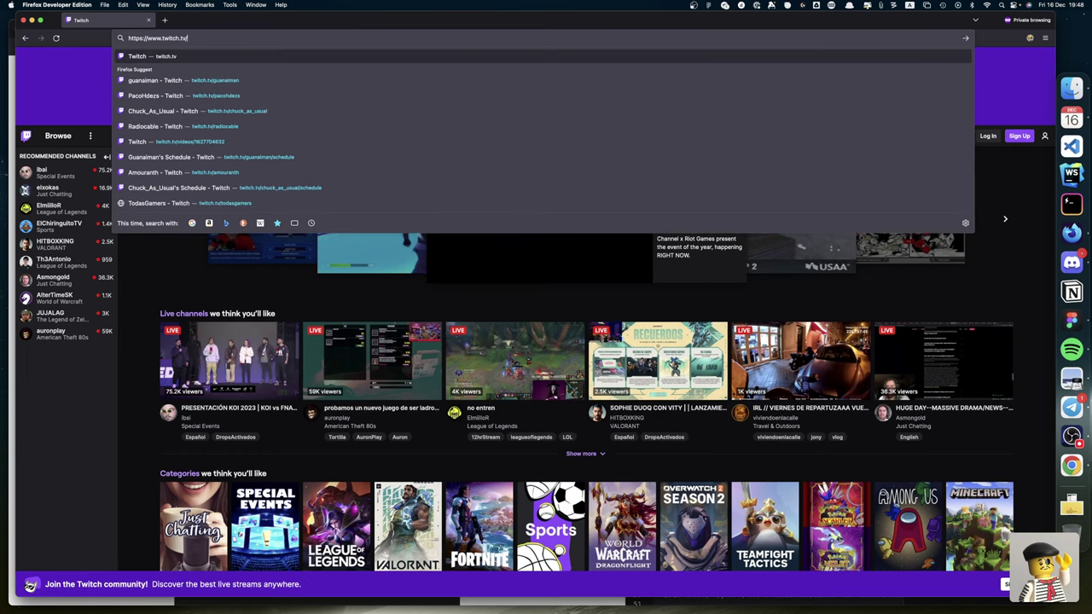
text(chuck)
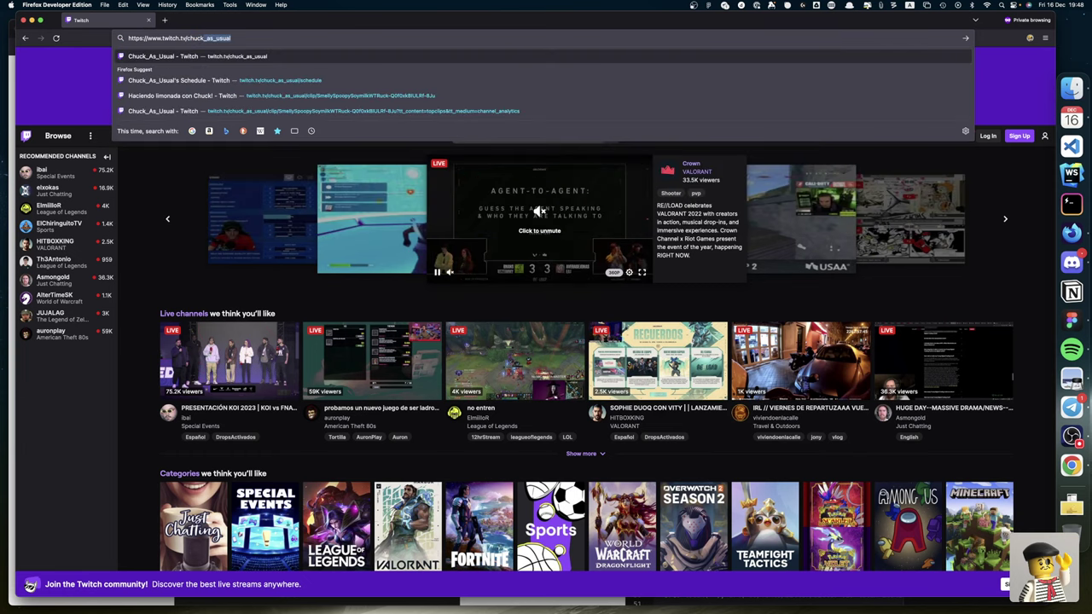
key(Return)
right_click(101, 20)
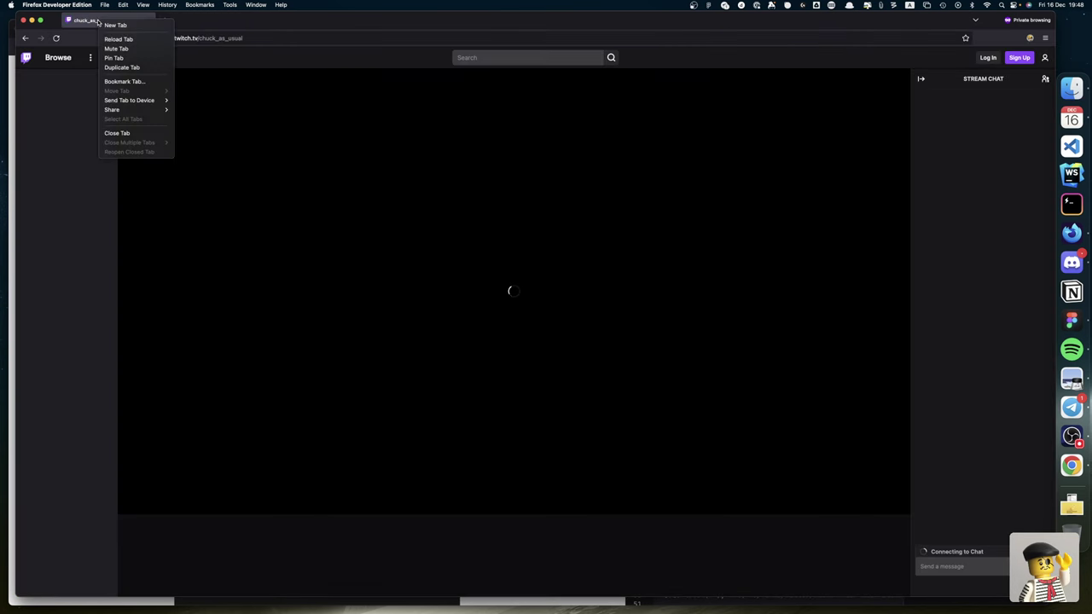
click(118, 49)
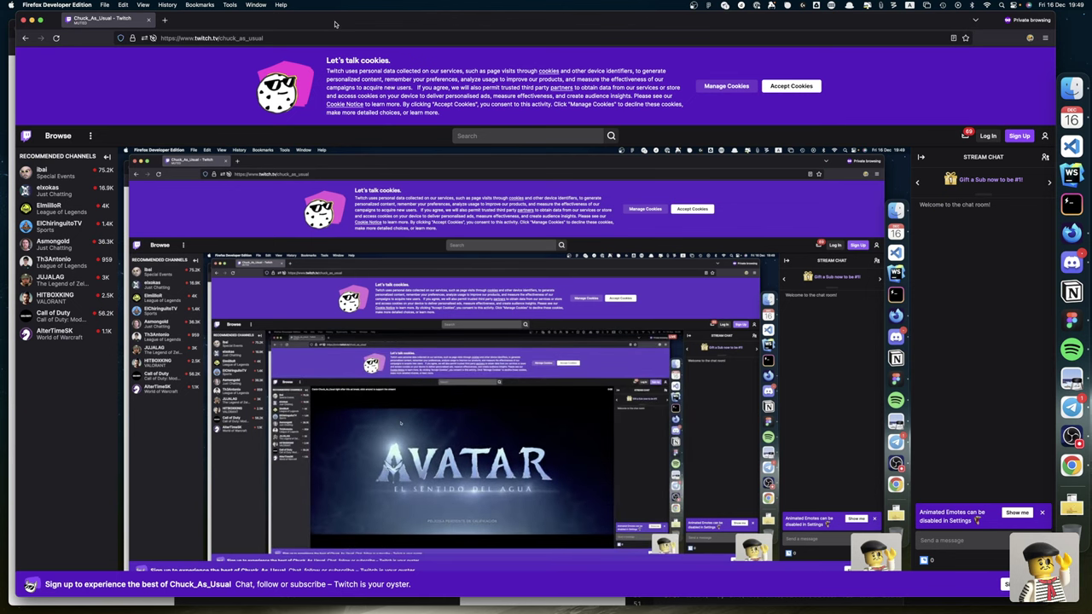
drag(336, 11, 369, 611)
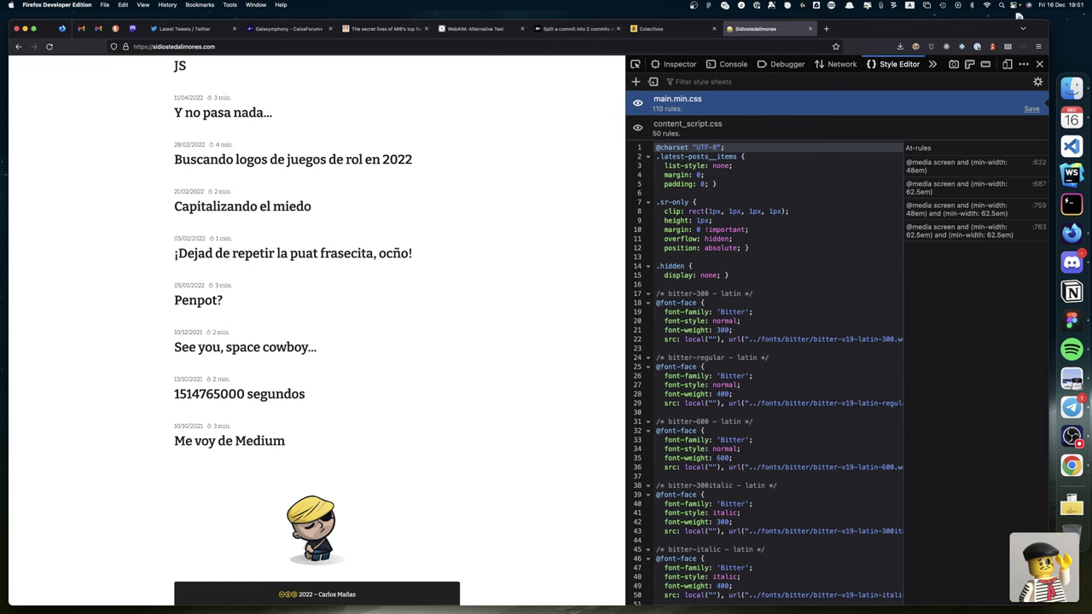
Step: Switch to Figma and look over the desktop, mini-desktop and tablet mockups with the footer illustration
key(super+Tab)
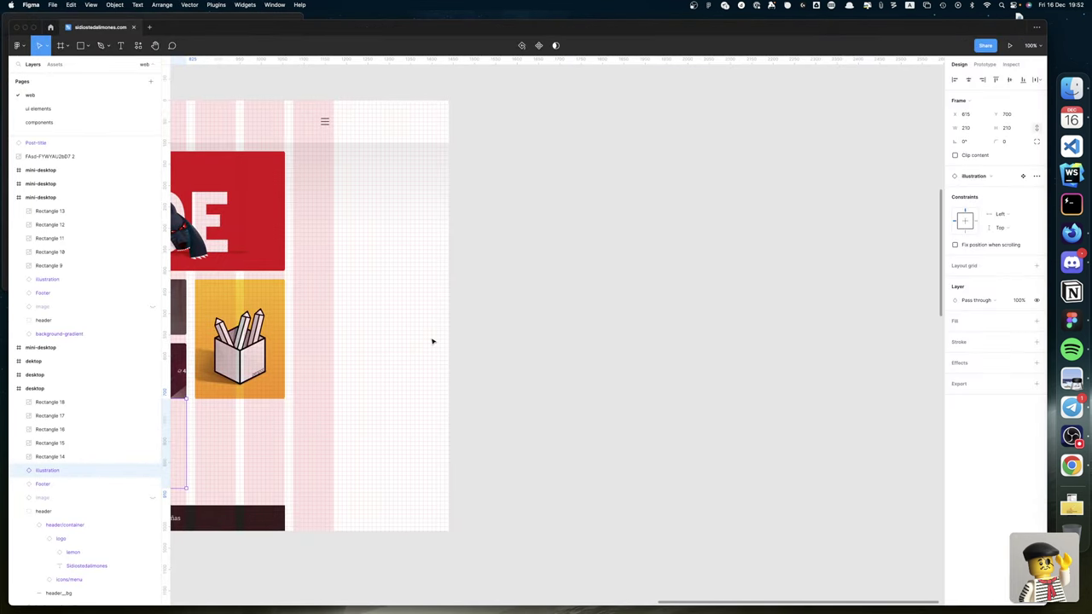
scroll(431, 341, left, 10)
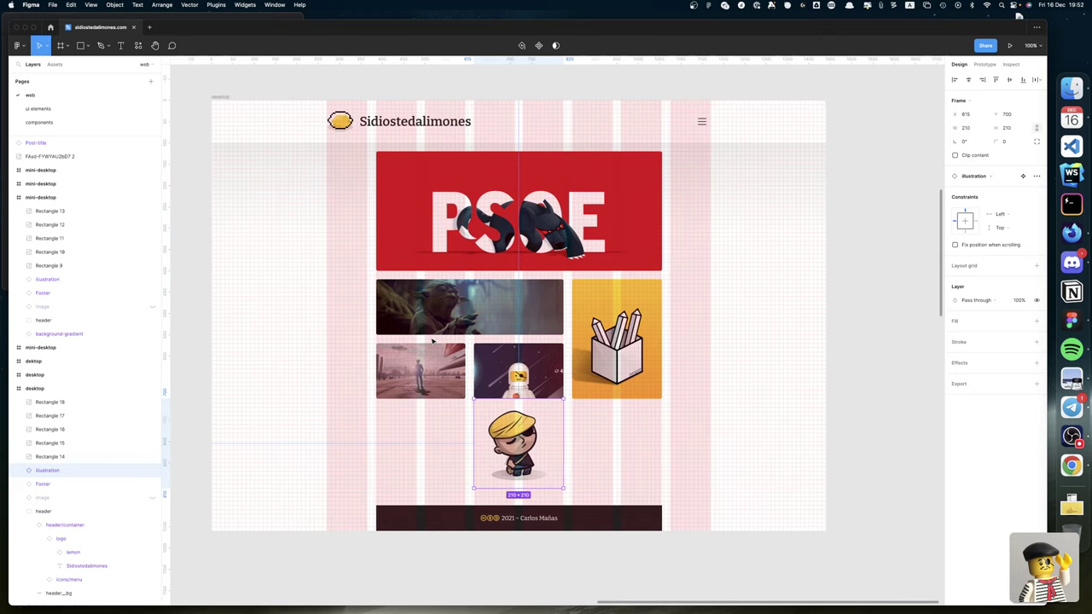
scroll(431, 341, left, 15)
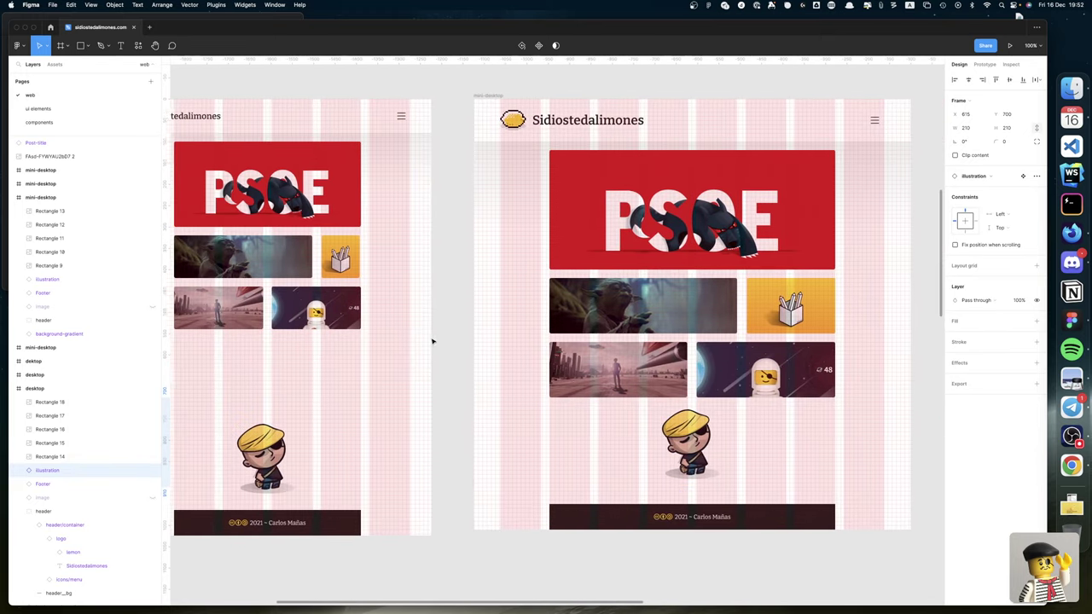
scroll(431, 341, left, 3)
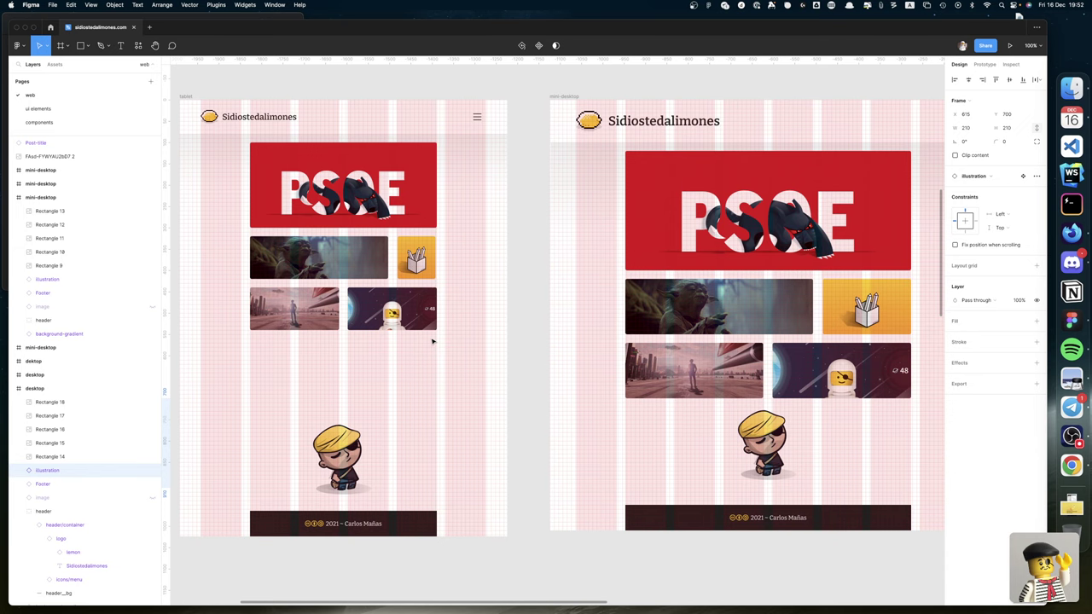
scroll(432, 341, left, 3)
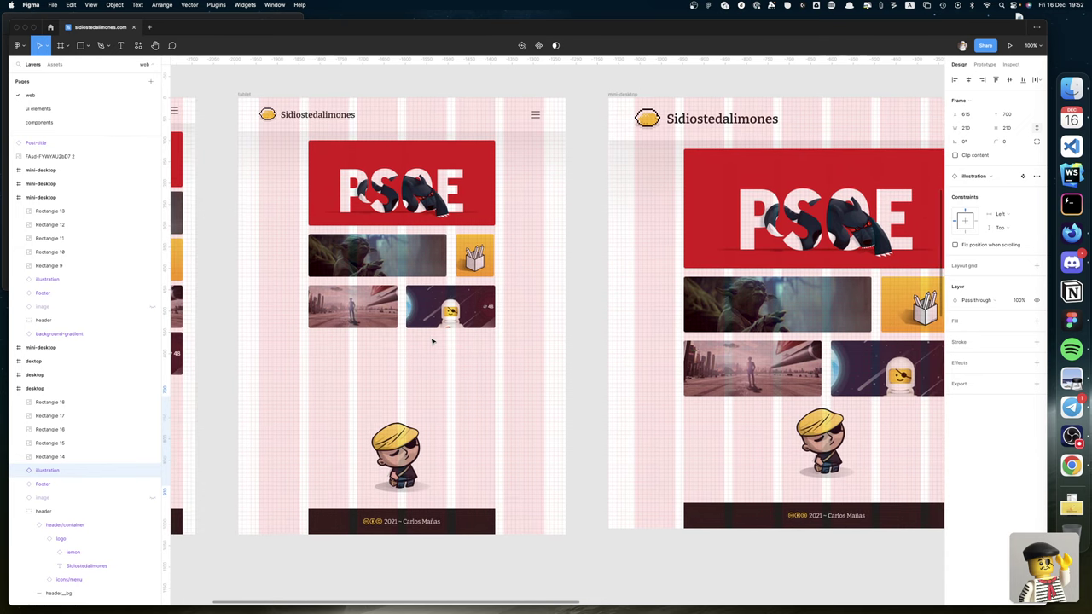
Step: Return to Penpot and compare the spacing between the page-mobile, page-tablet and page-desktop boards
key(ctrl+Right)
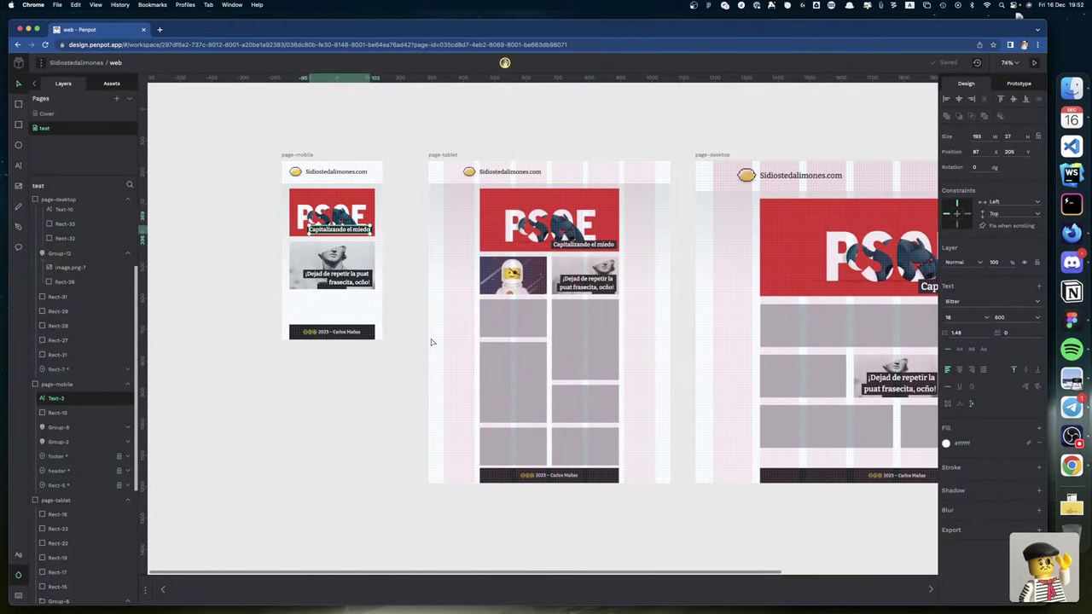
scroll(431, 341, right, 3)
scroll(431, 342, right, 5)
scroll(430, 342, left, 3)
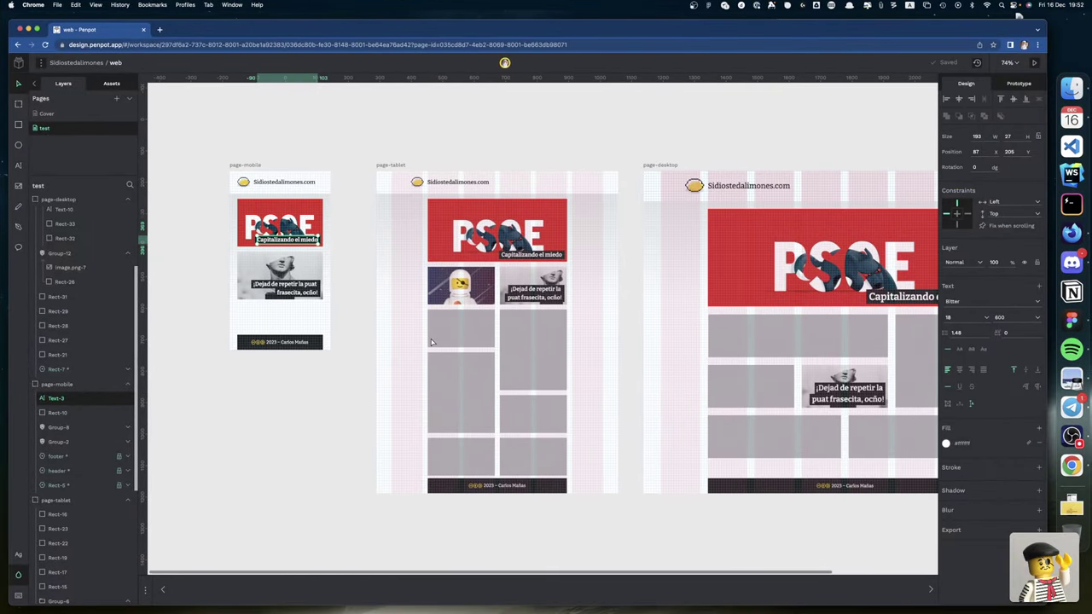
click(244, 165)
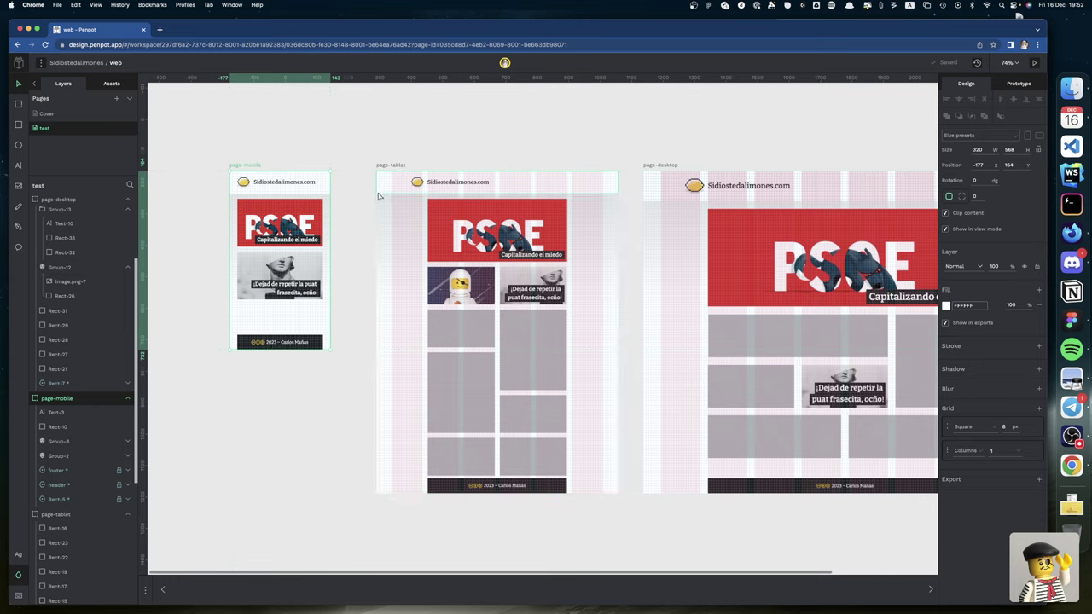
key(alt)
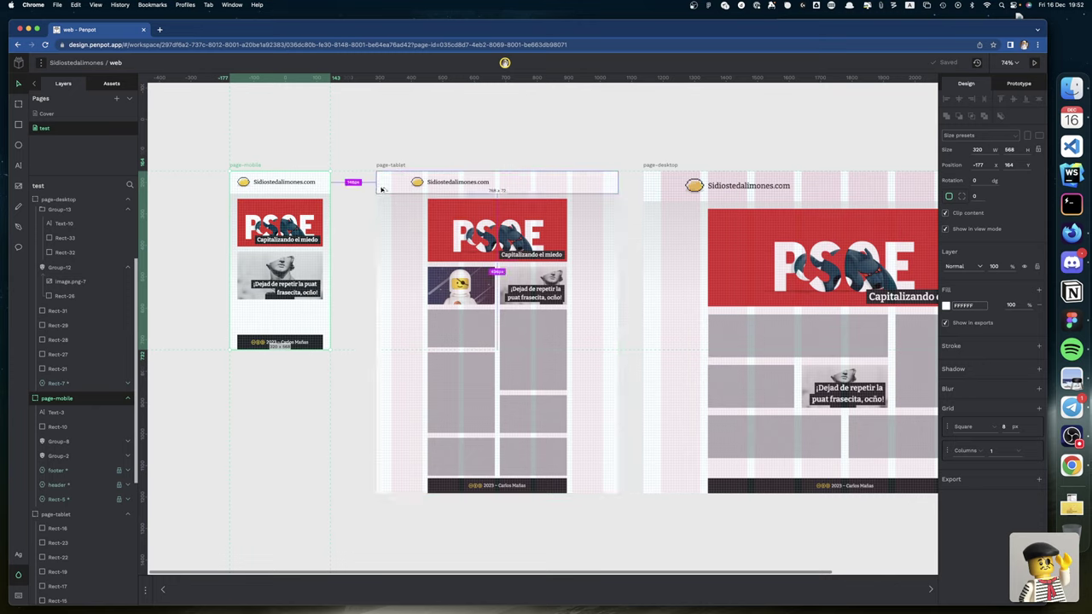
click(659, 164)
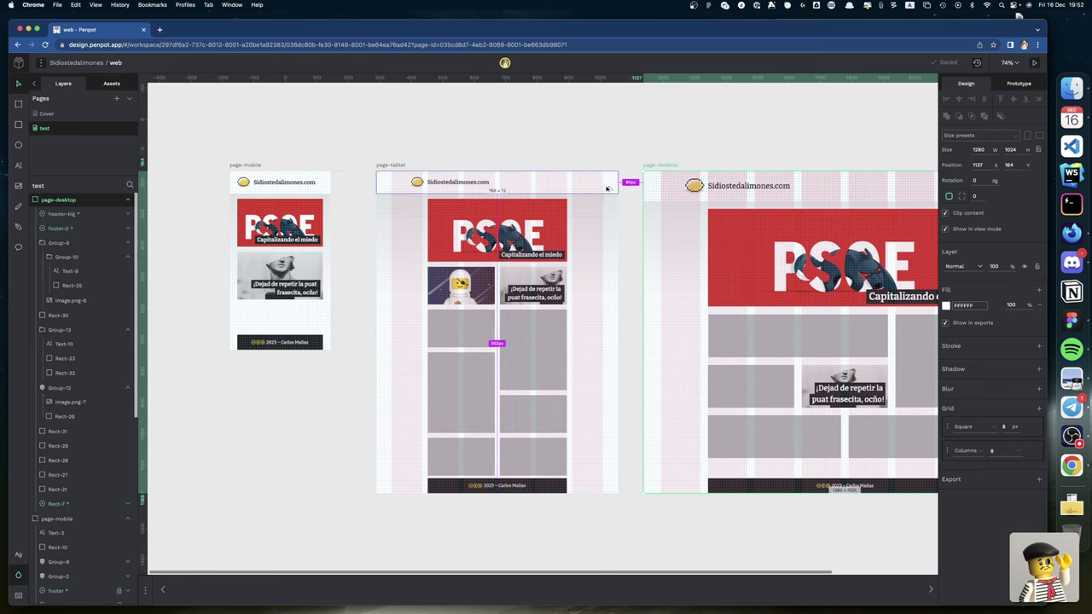
click(254, 165)
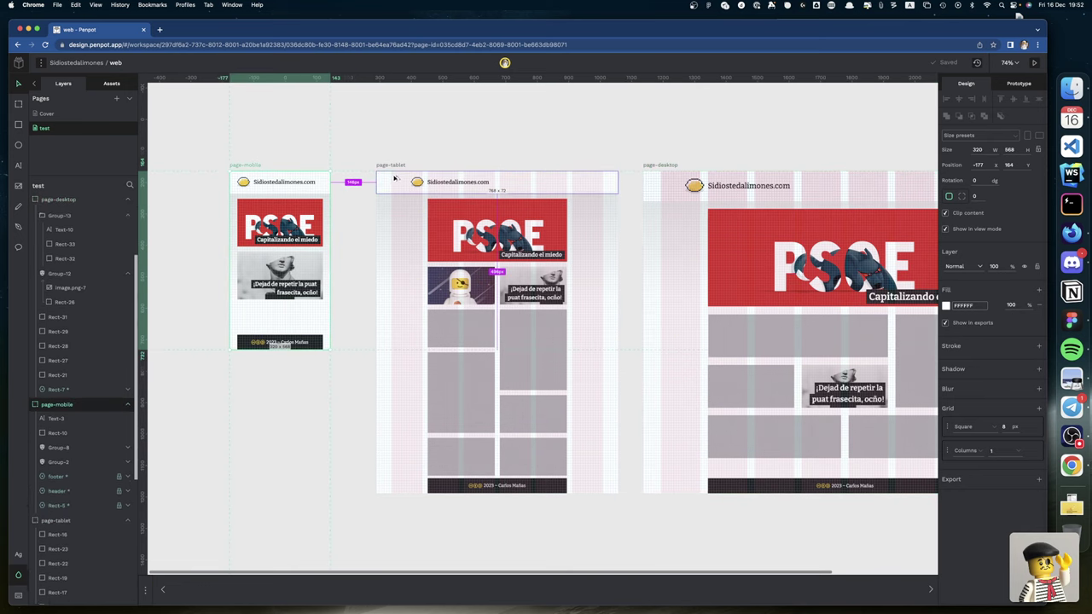
key(alt)
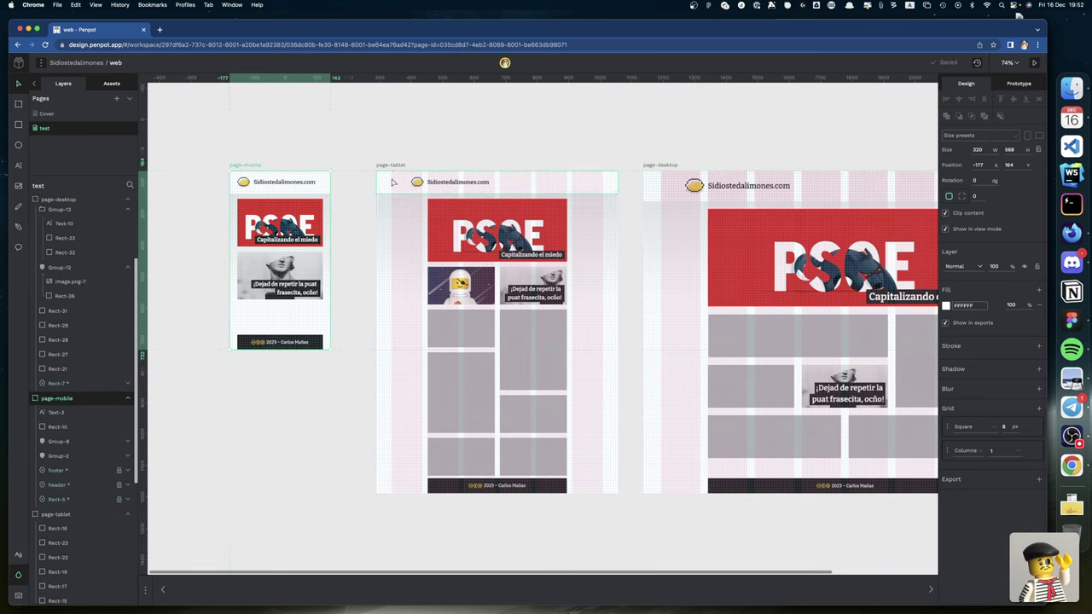
Step: Move the page-mobile board right to X -111, matching the gap between the tablet and desktop boards
key(Right)
key(Right)
key(Right)
key(Right)
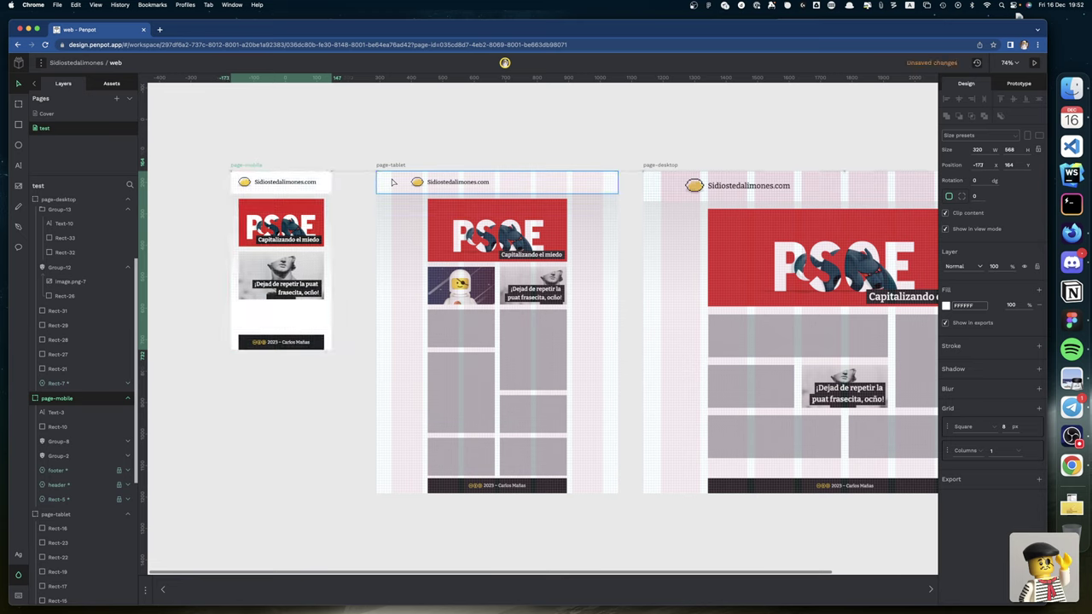
key(Right)
key(Right)
key(Right)
key(Right)
key(Right)
key(Right)
key(Right)
key(Right)
key(Right)
key(Right)
key(Right)
key(Right)
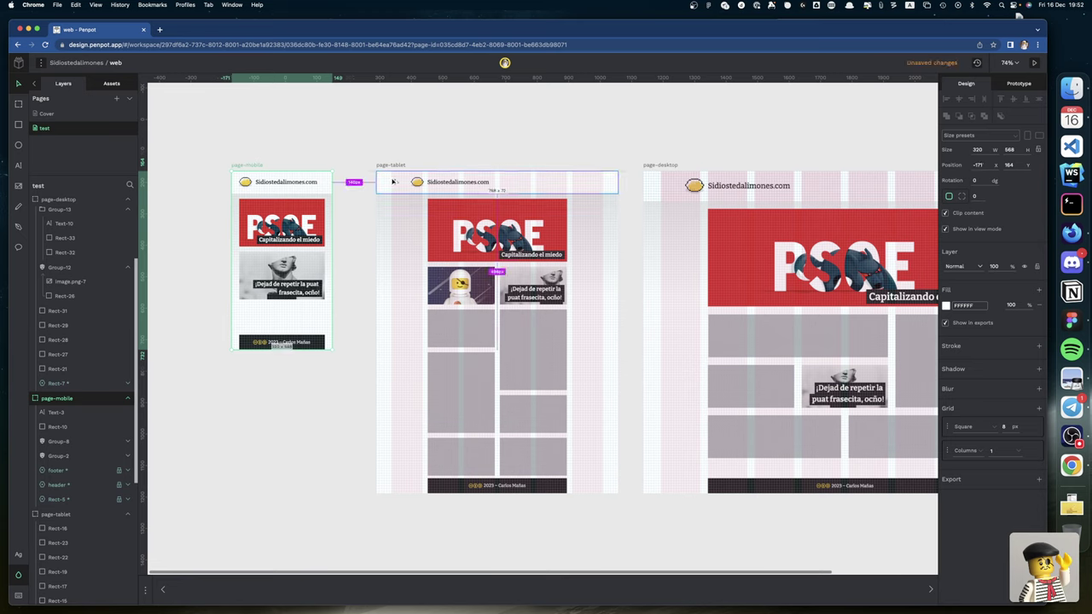
key(Right)
key(Right)
key(Right)
key(Right)
key(Right)
key(Right)
key(Right)
key(Right)
key(Right)
key(Right)
key(Right)
key(Right)
key(Right)
key(Right)
key(Right)
key(Right)
key(Right)
key(Right)
key(Right)
key(Right)
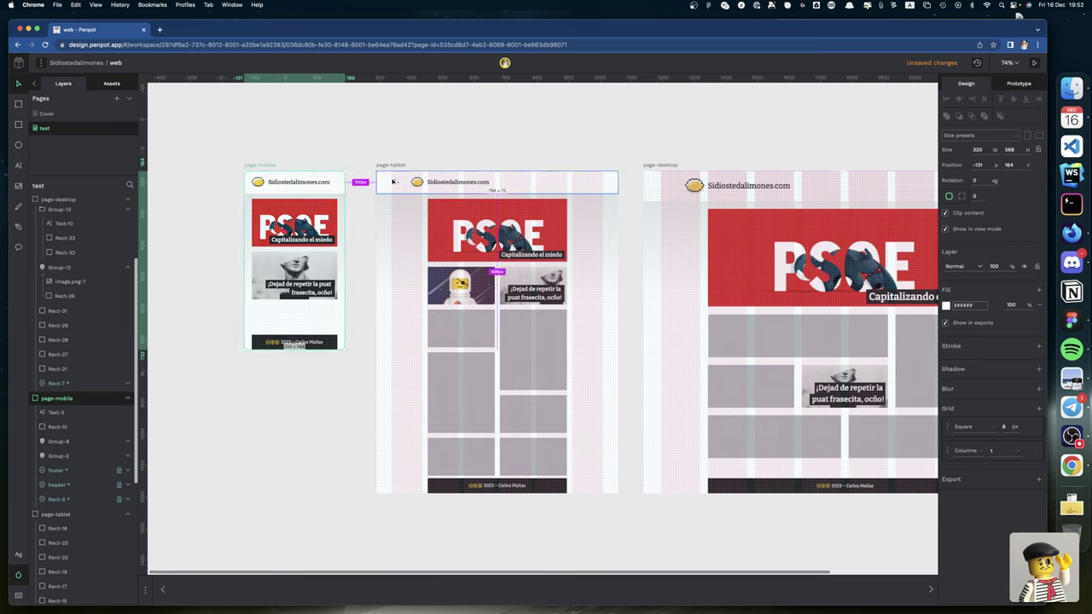
key(Right)
key(Right)
key(Right)
key(Right)
key(Right)
key(Right)
key(Right)
key(Right)
key(Right)
key(Right)
key(Right)
key(Right)
key(Right)
key(Right)
key(Right)
key(Right)
key(Right)
key(Right)
key(Right)
key(Right)
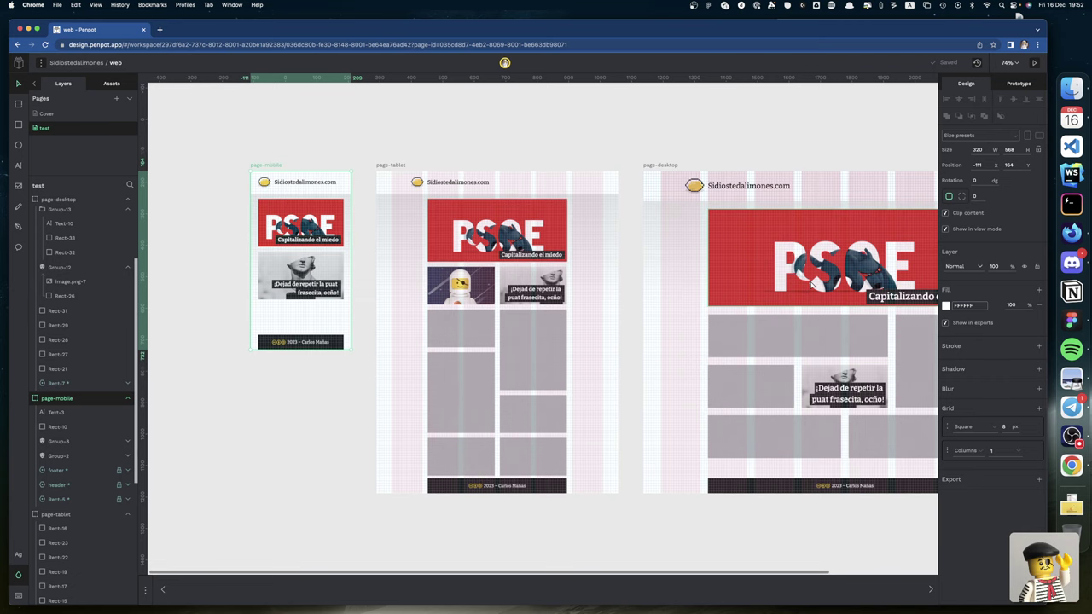
Step: Select the tall grey placeholder and the PSOE banner group in page-desktop, and identify the banner's layer by toggling its visibility
scroll(810, 284, right, 3)
scroll(812, 285, right, 1)
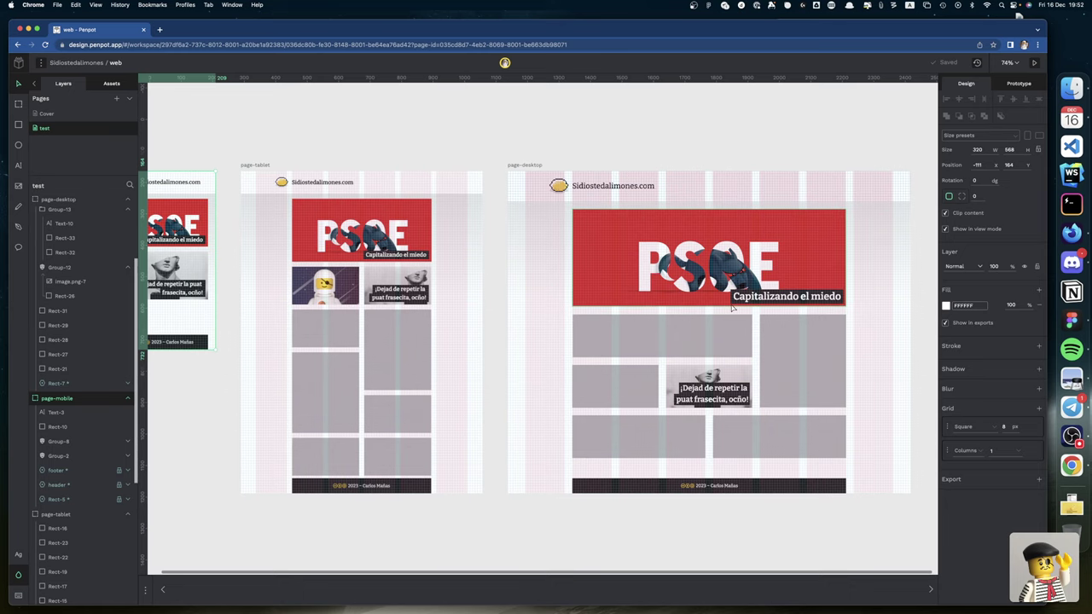
scroll(684, 268, left, 1)
scroll(685, 268, left, 1)
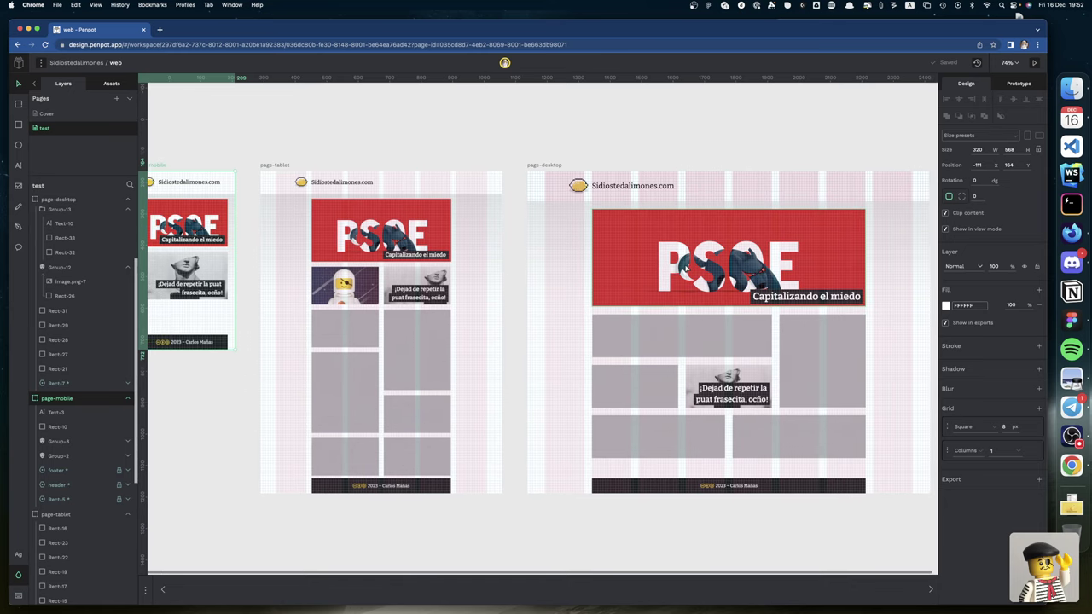
click(817, 353)
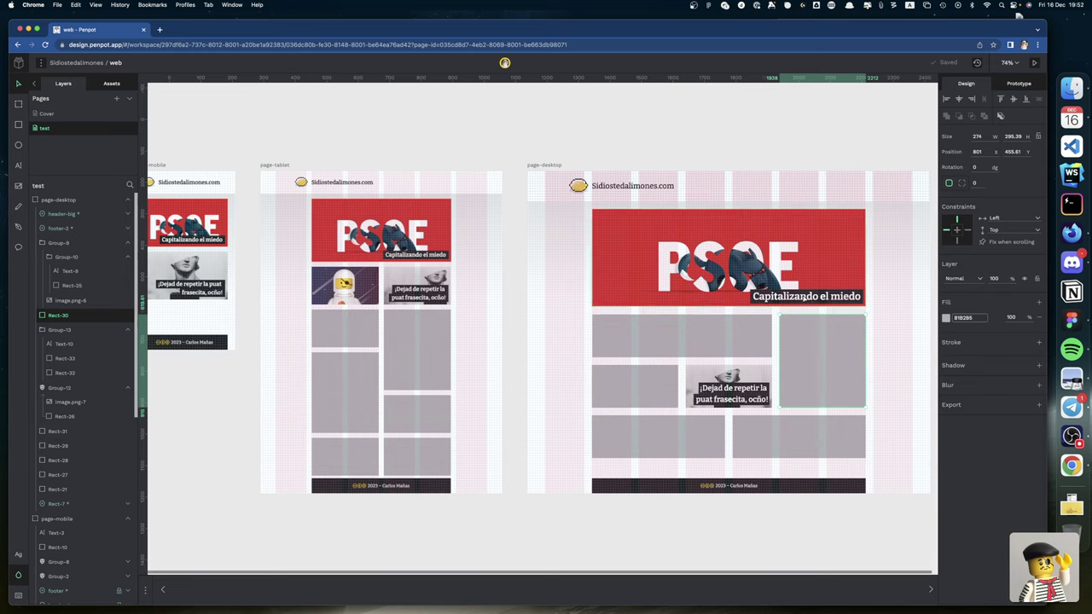
shift+click(804, 298)
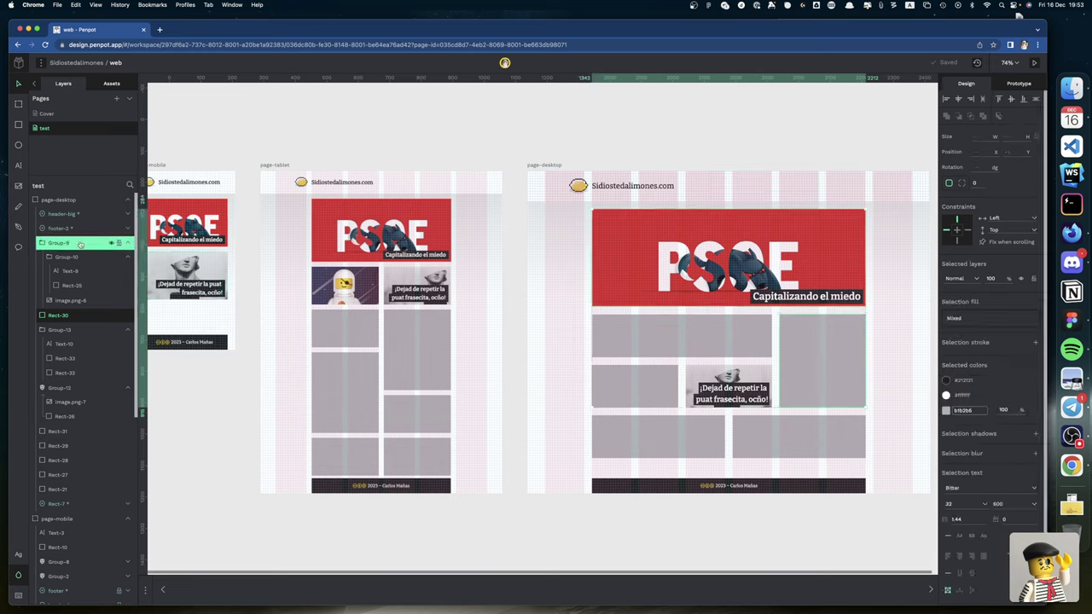
click(110, 244)
click(111, 244)
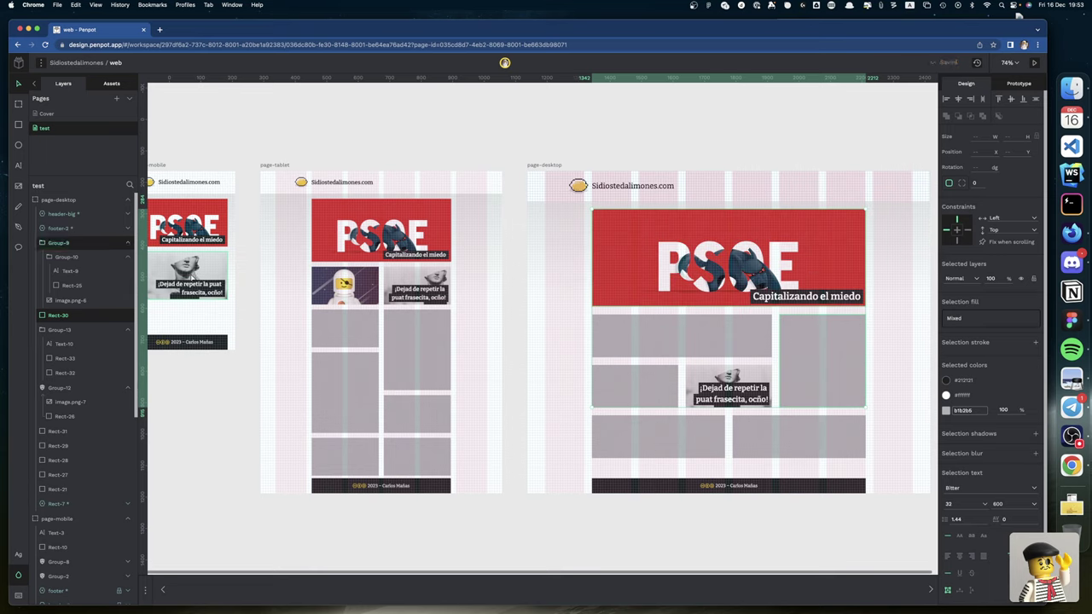
Step: Open the basket-of-components file of the Sidiostedalimones project in a new browser tab
click(159, 29)
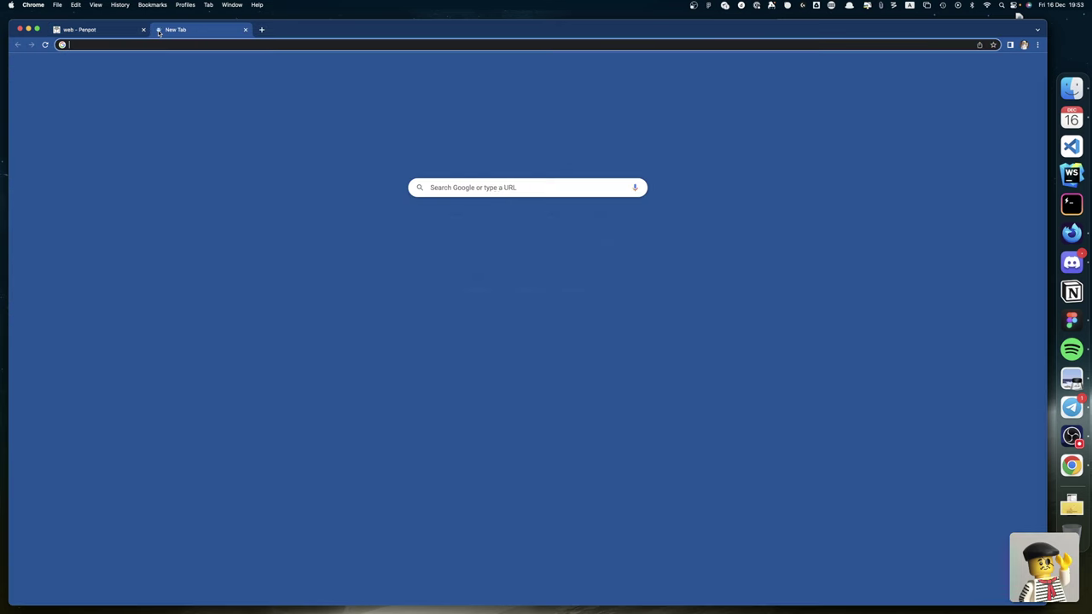
click(455, 223)
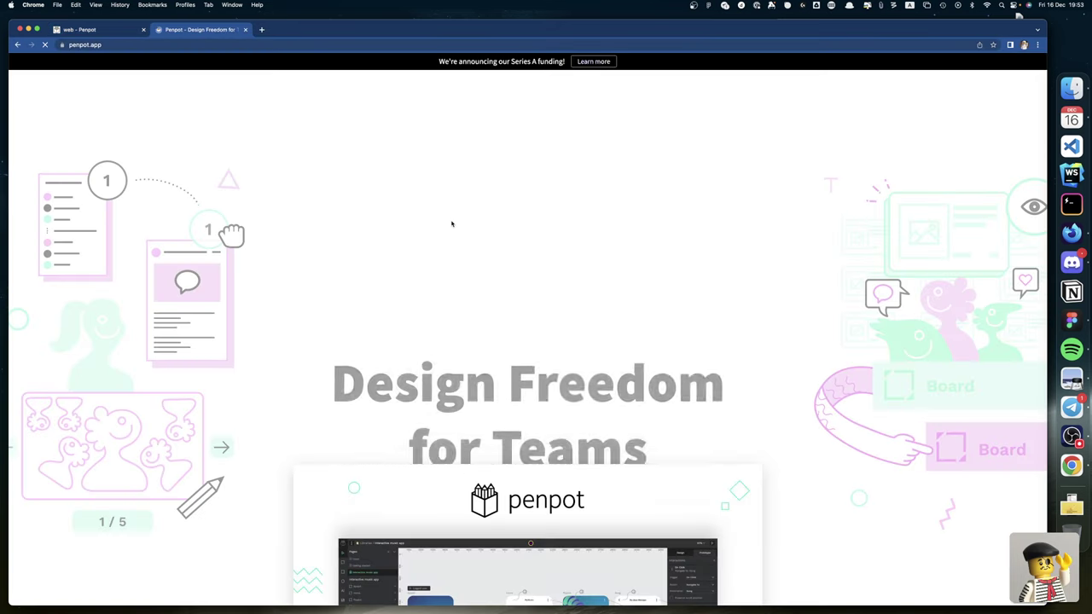
click(461, 404)
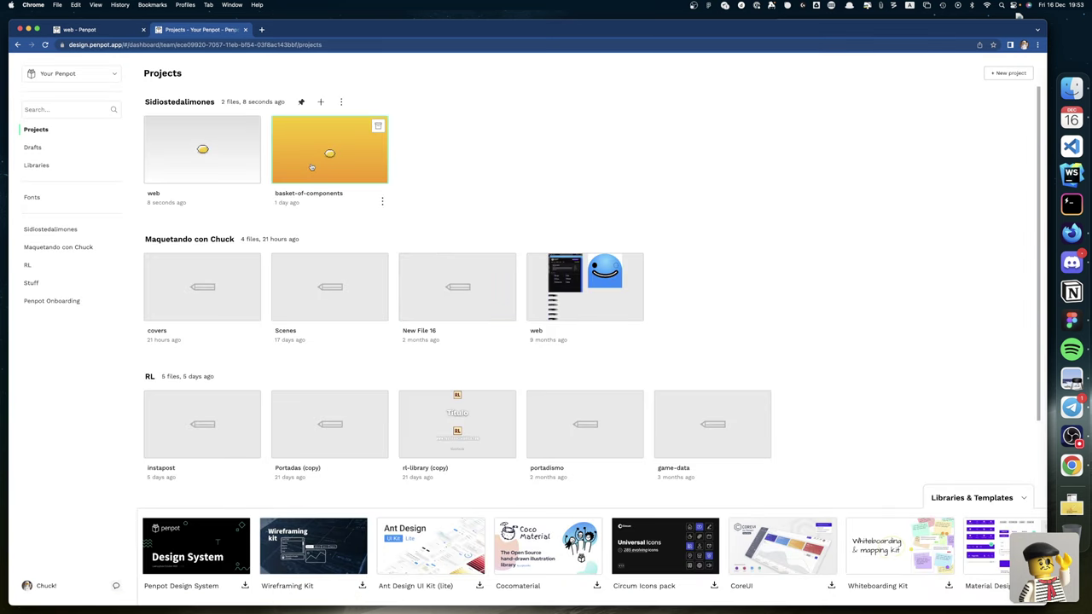
double_click(406, 347)
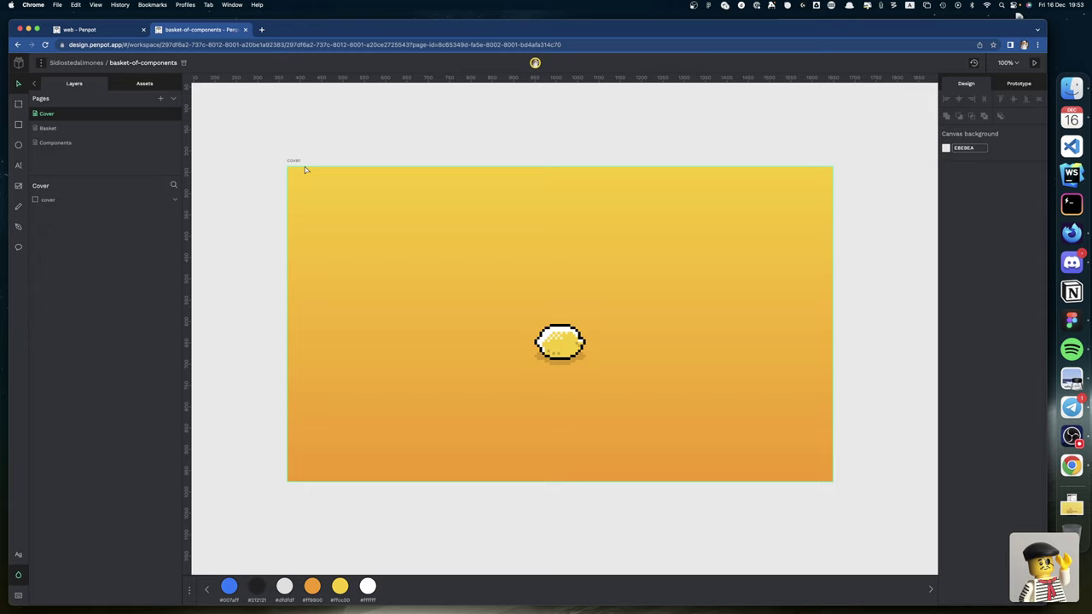
Step: Paste the copied PSOE banner group and grey placeholder into the Components page and move them into the empty area below the footer component
click(53, 129)
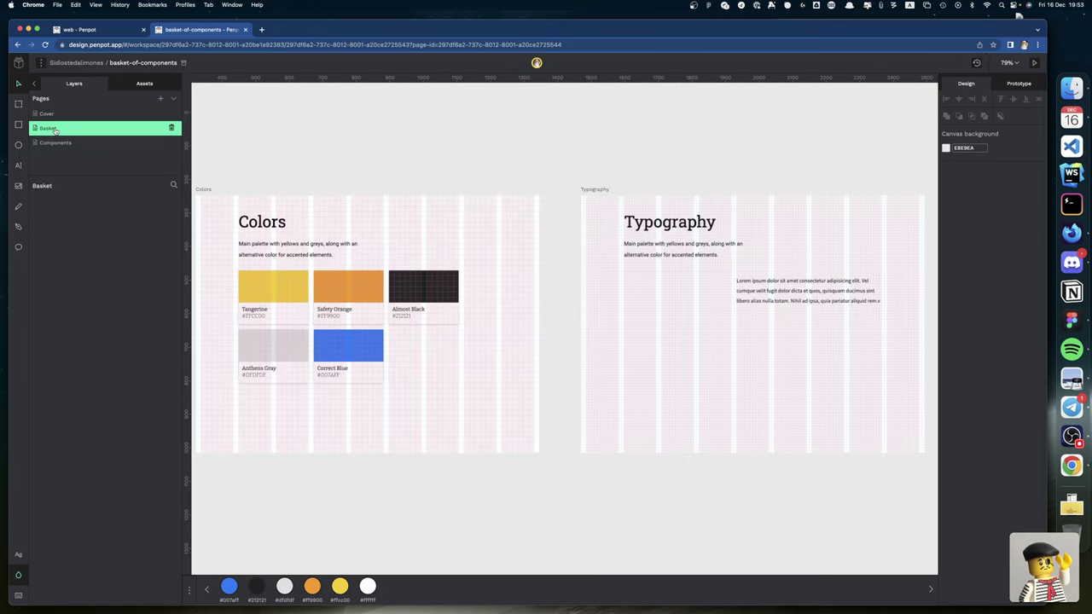
click(55, 142)
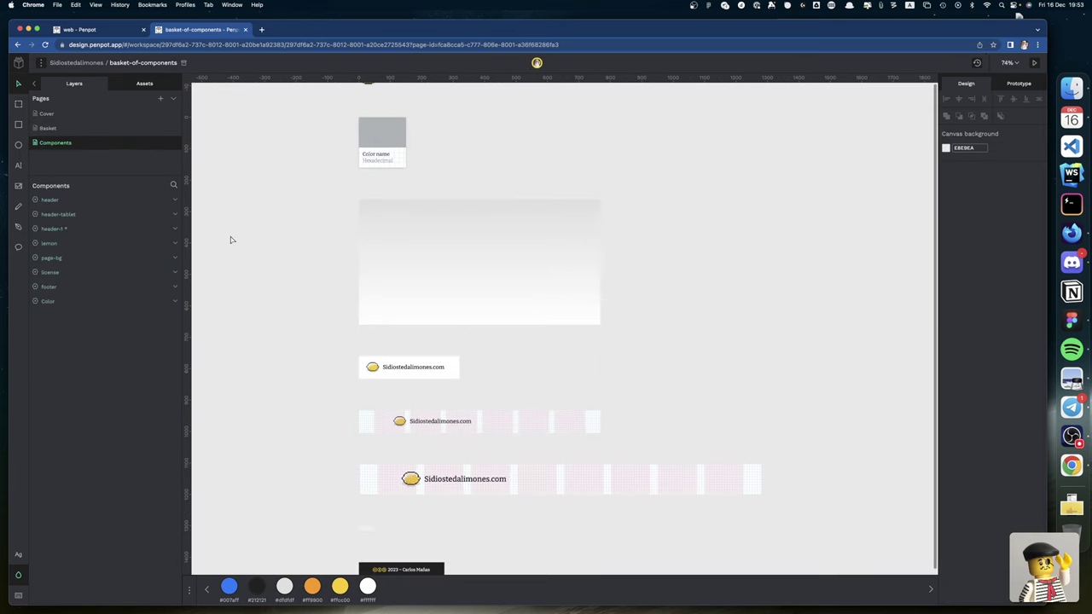
scroll(230, 240, down, 6)
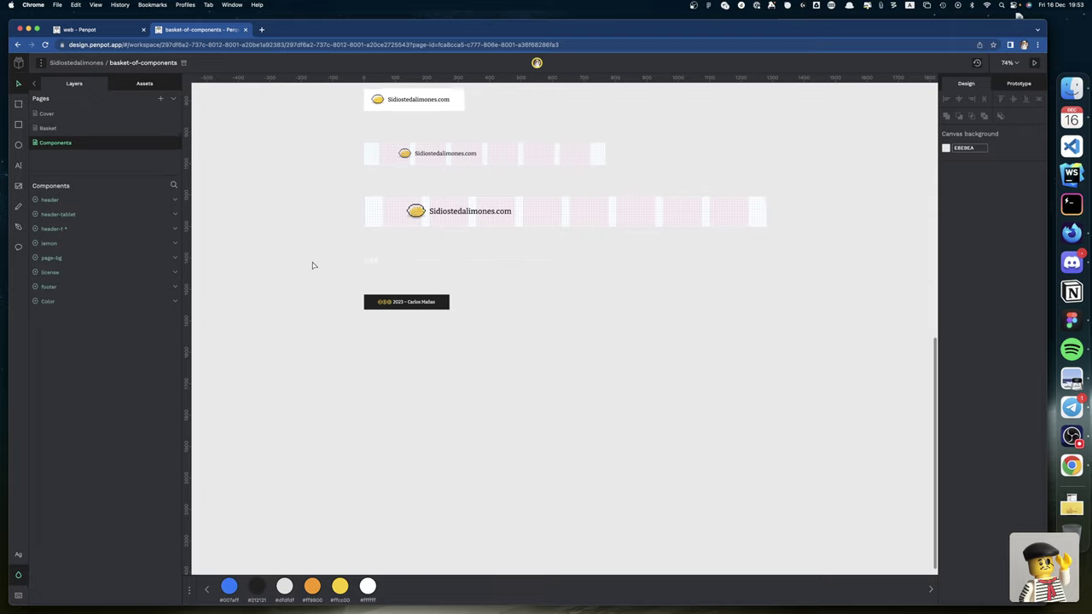
scroll(312, 265, down, 3)
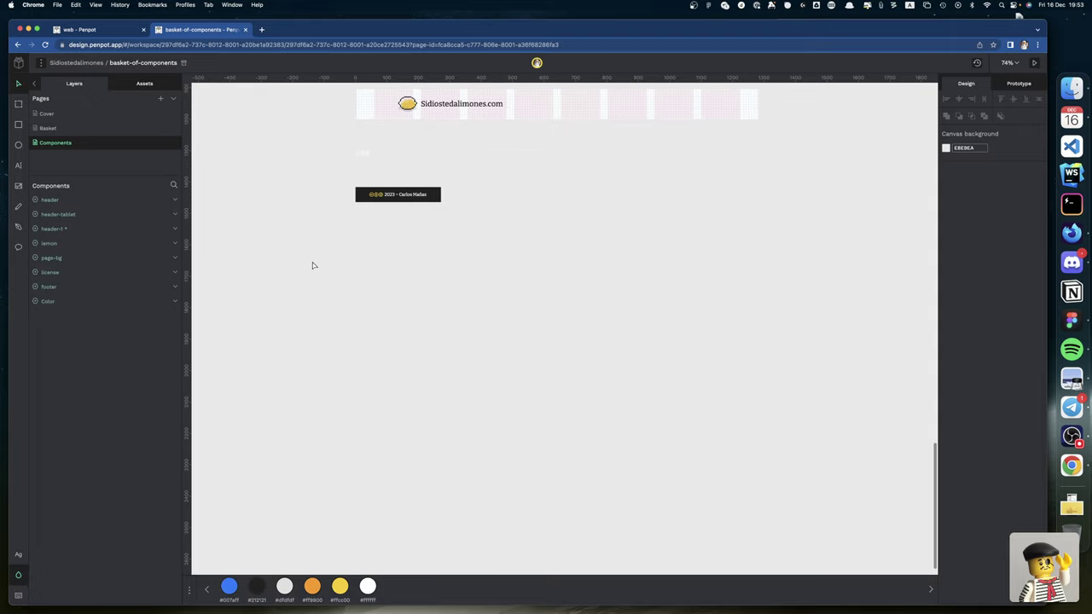
key(ctrl+v)
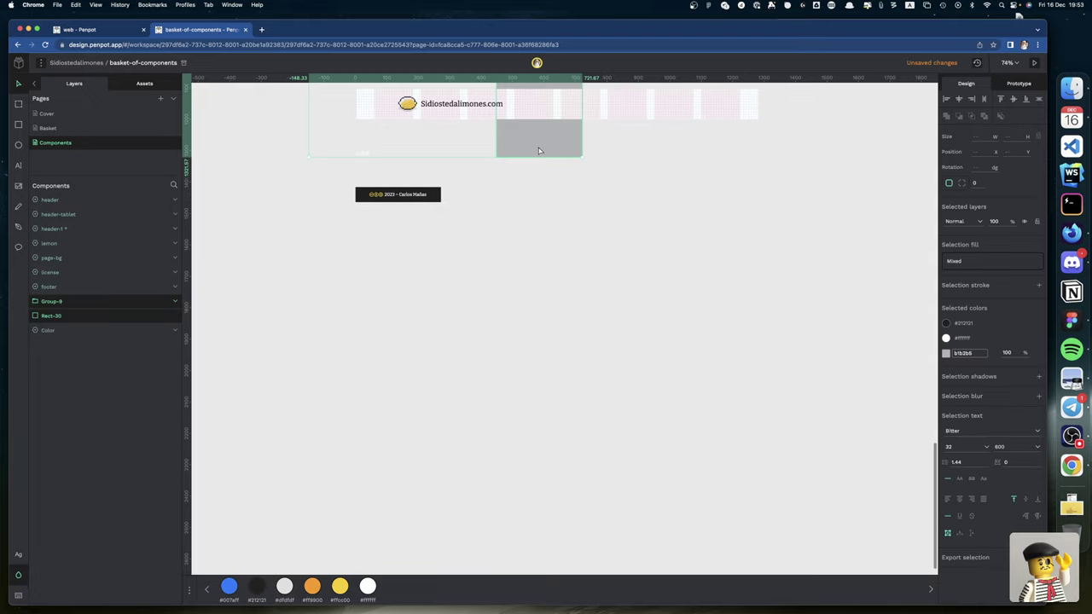
drag(538, 151, 566, 472)
click(636, 476)
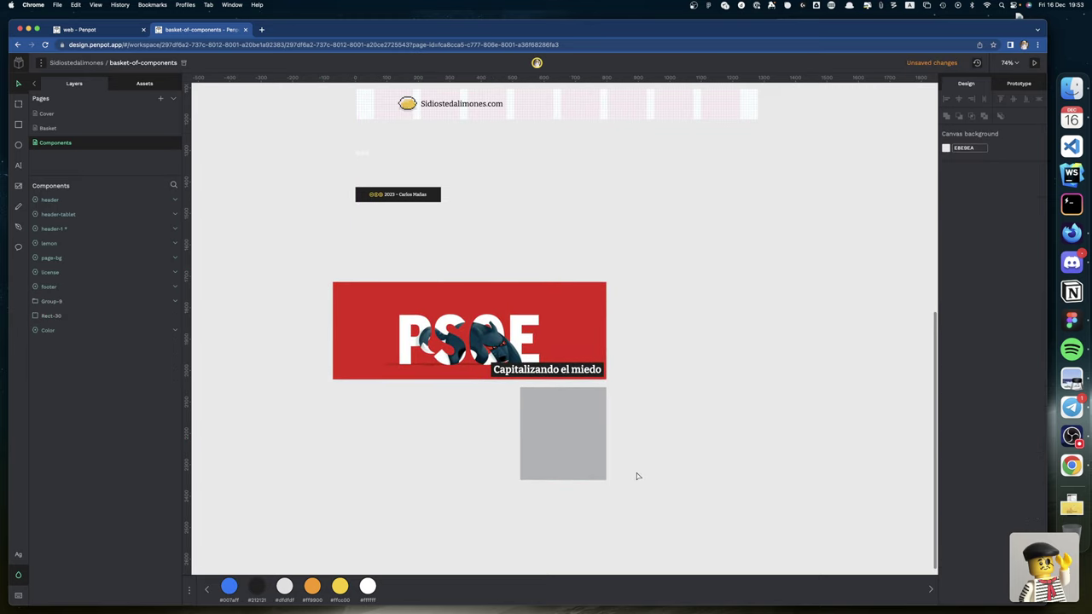
Step: Try the orange #ff9900 and light grey #dfdfdf fills on the pasted placeholder rectangle and settle on the library yellow #ffcc00
click(588, 435)
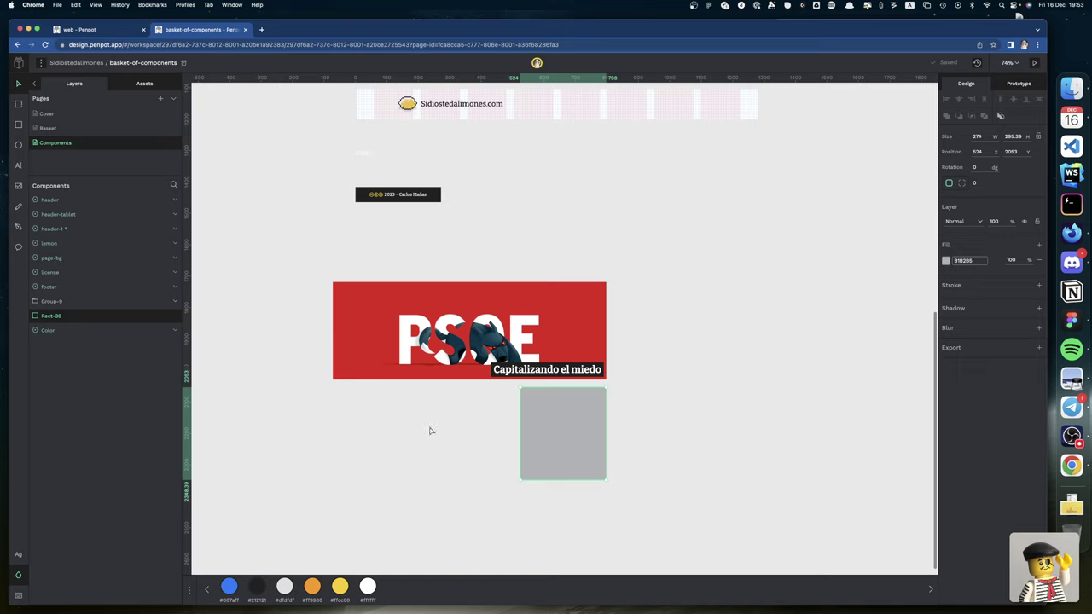
click(313, 587)
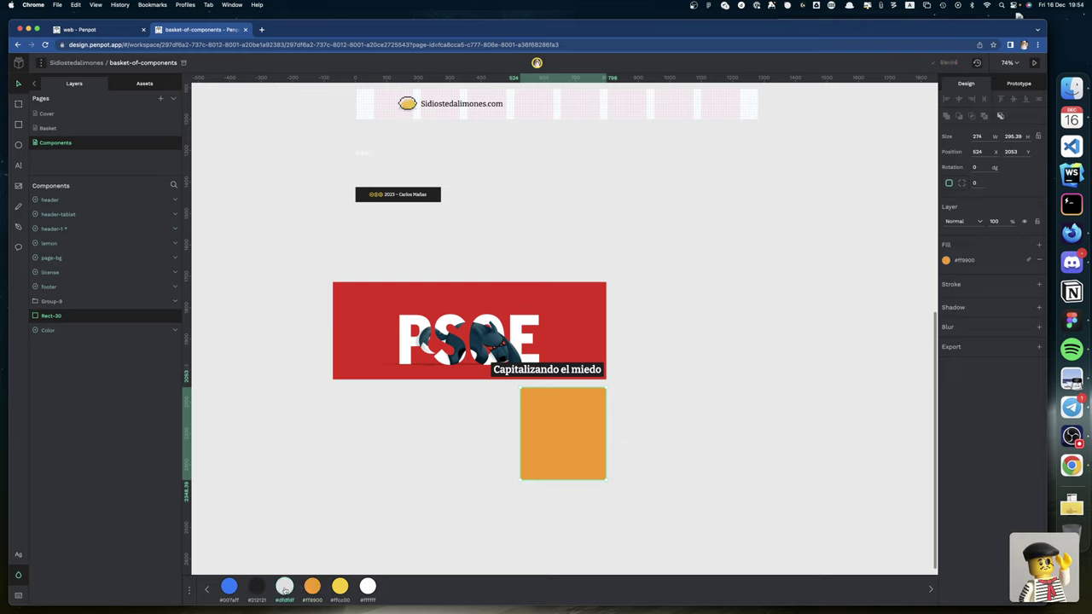
click(285, 586)
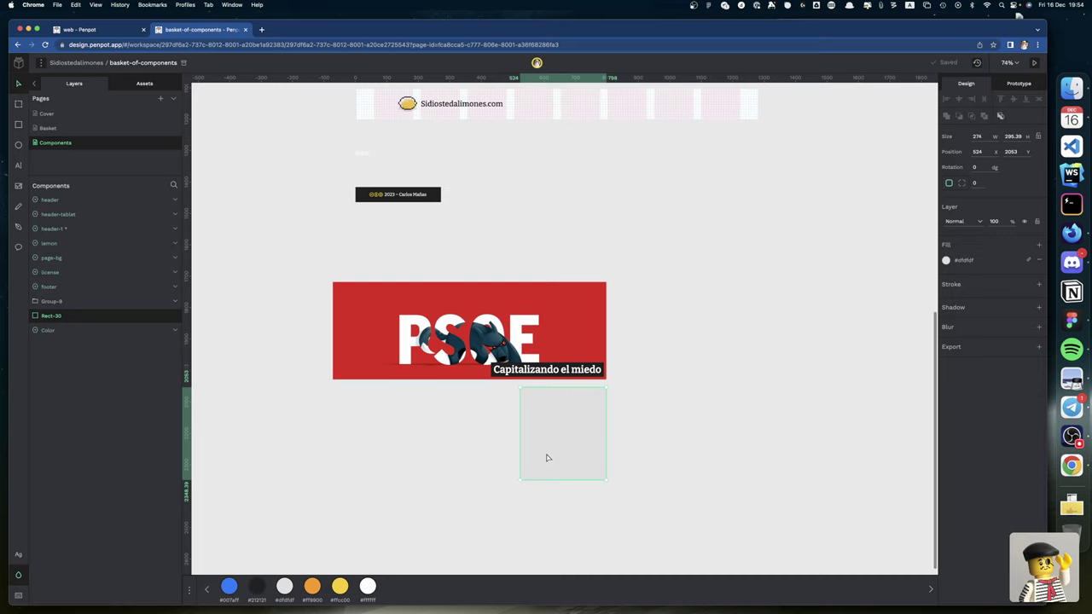
scroll(561, 463, left, 1)
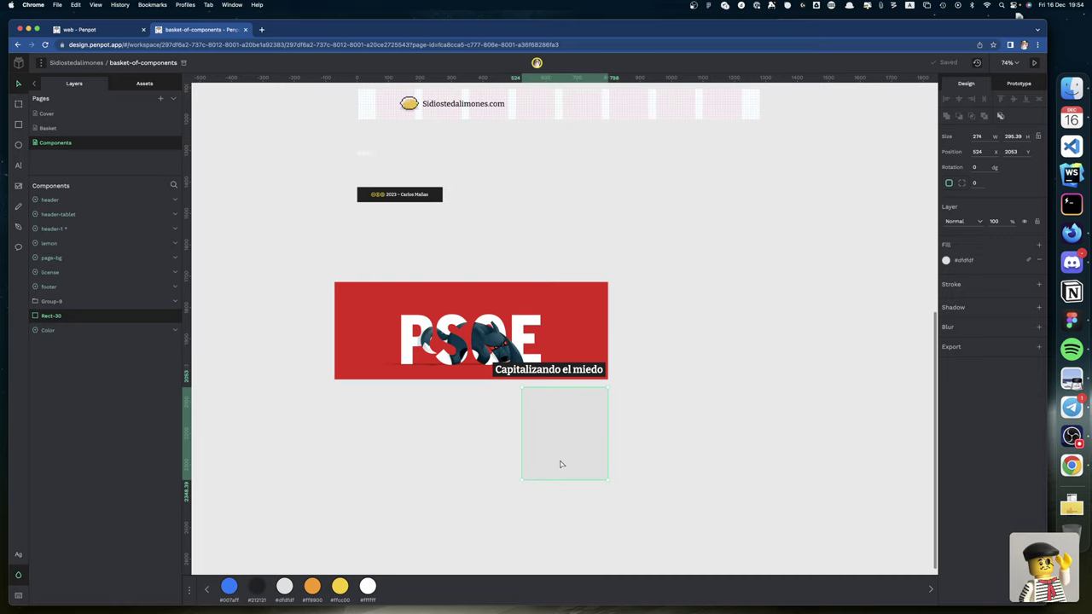
click(338, 588)
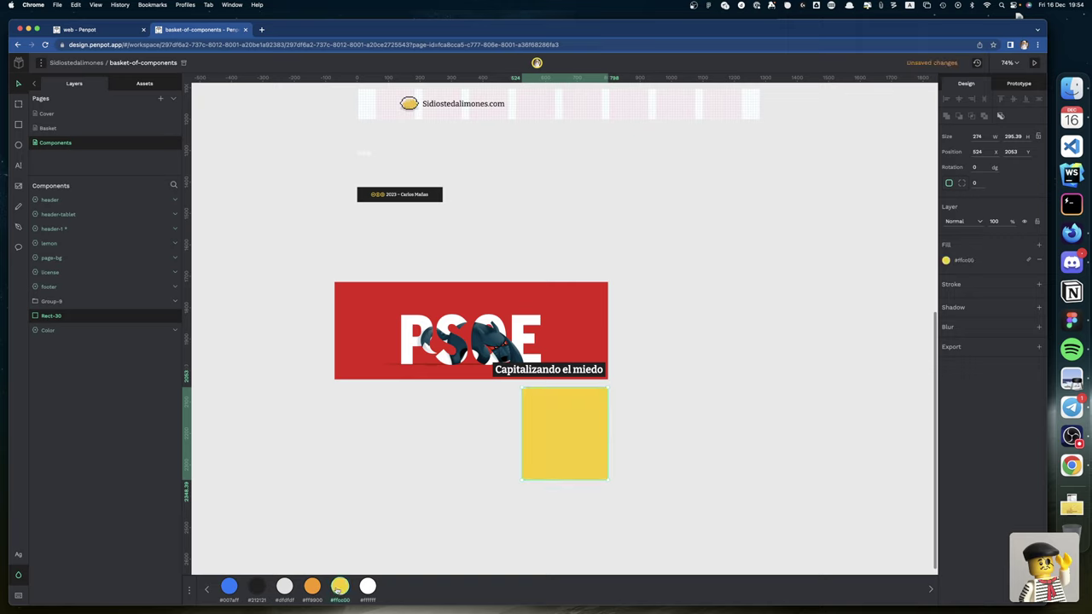
click(464, 476)
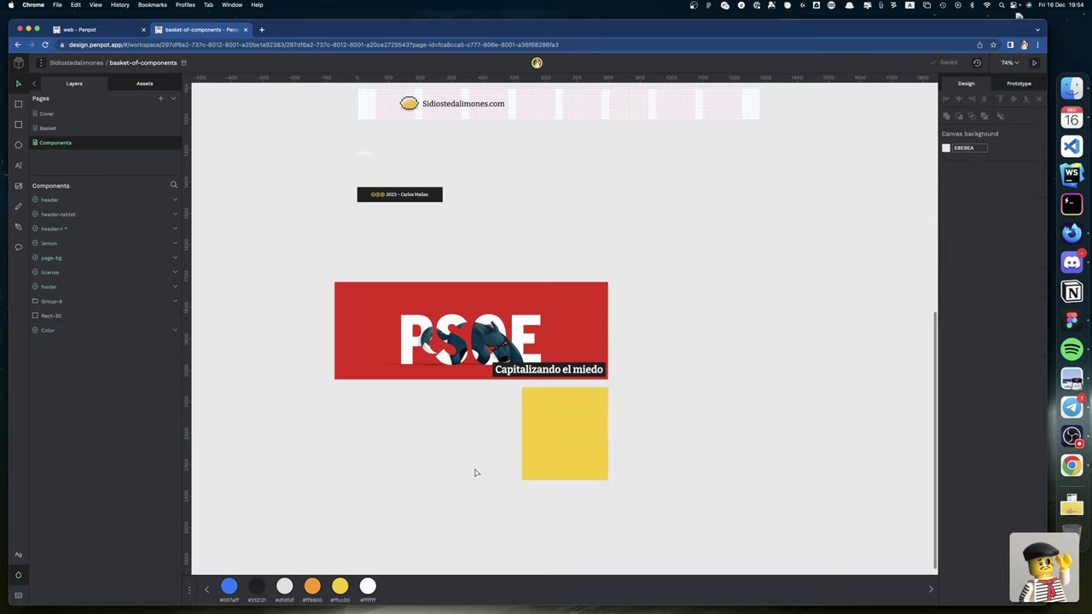
Step: Rename the yellow rectangle's layer to image-placeholder and create a component from it
click(580, 456)
click(653, 471)
click(577, 461)
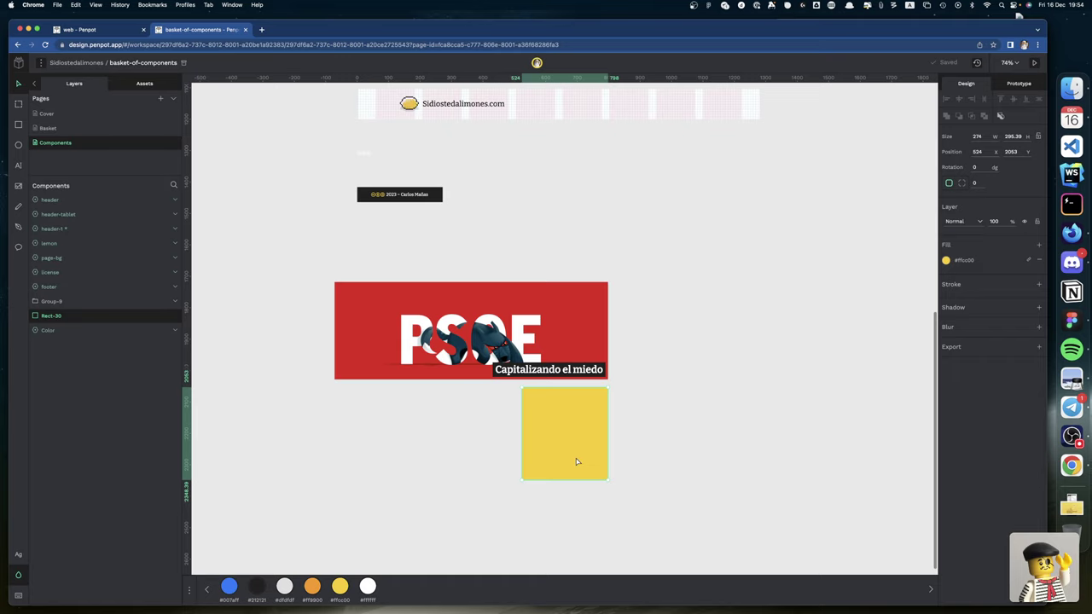
scroll(578, 462, right, 5)
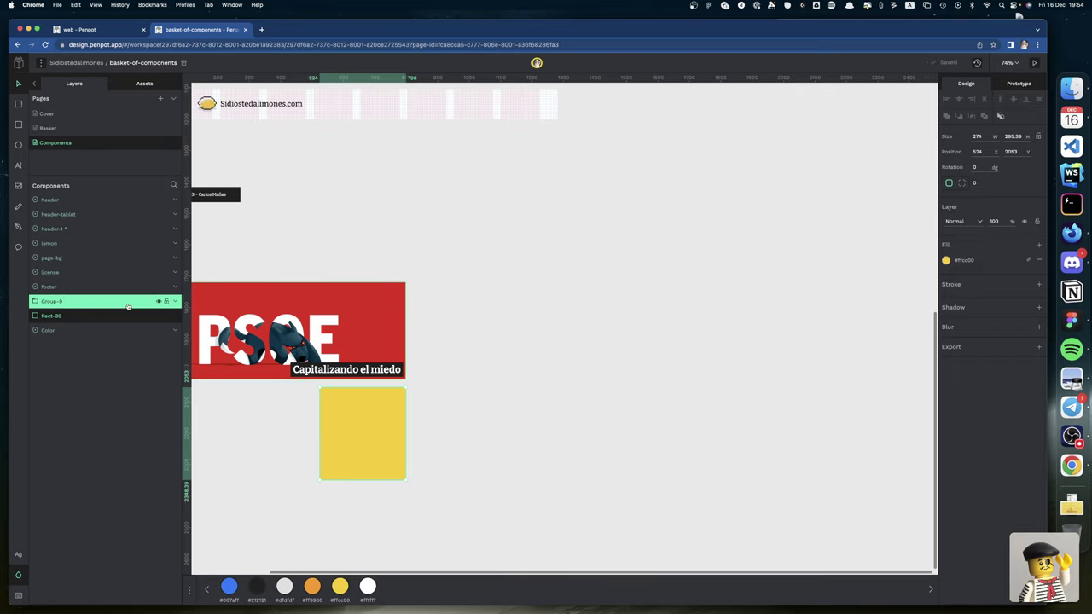
double_click(52, 316)
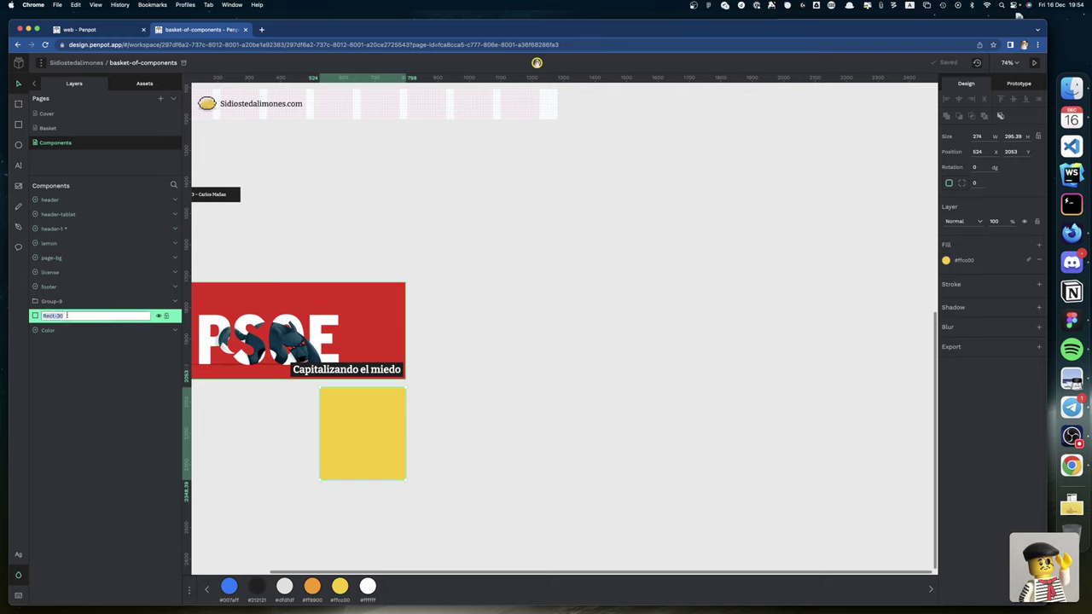
text(image-placeholder)
key(Return)
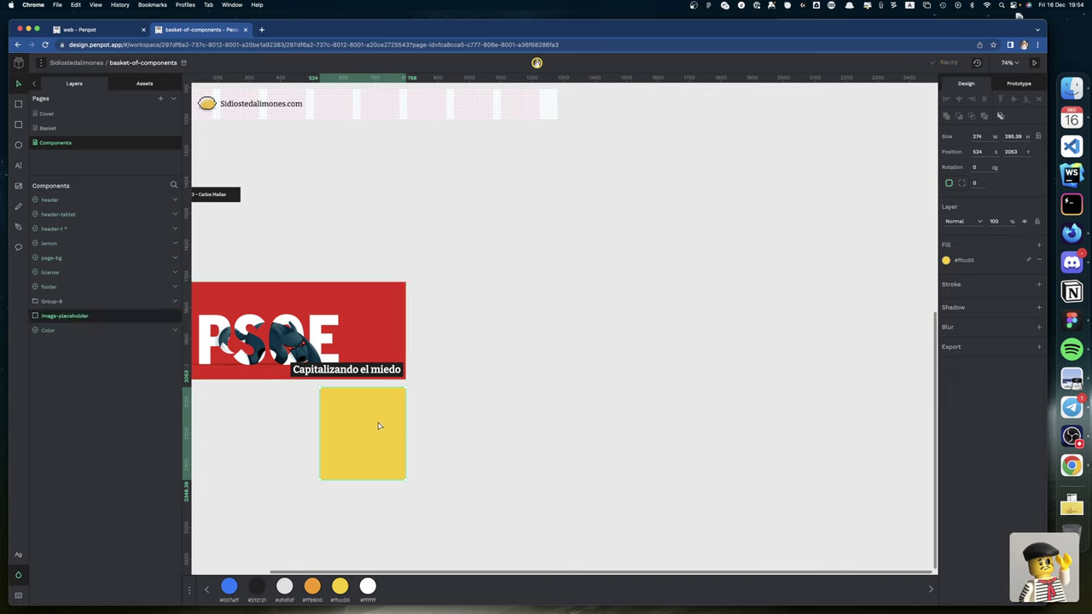
key(ctrl+k)
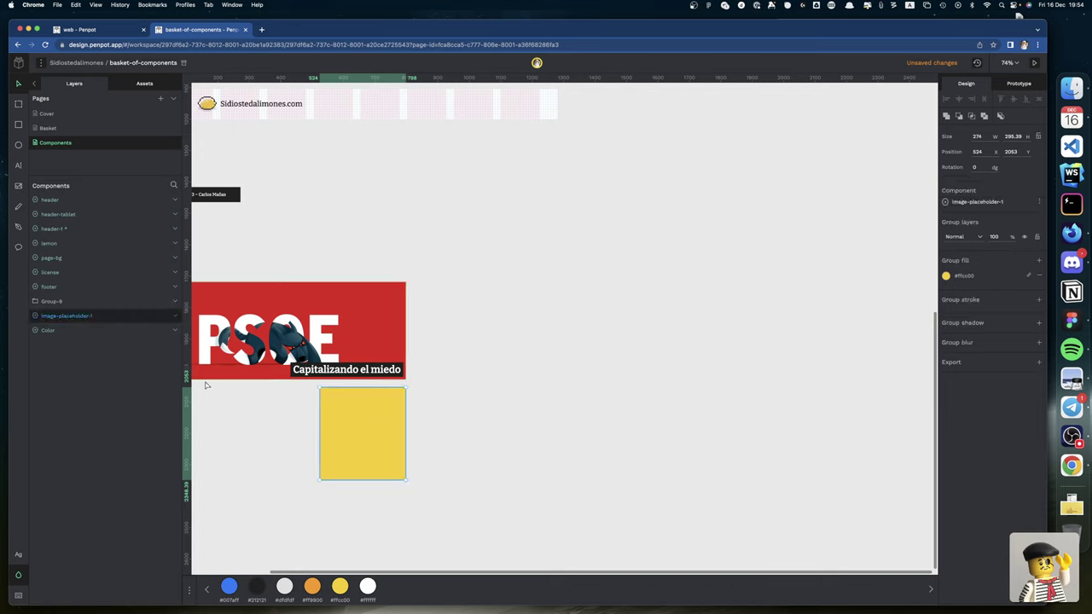
Step: Remove the -1 suffix from the new component's layer name so it reads image-placeholder
click(100, 317)
right_click(98, 316)
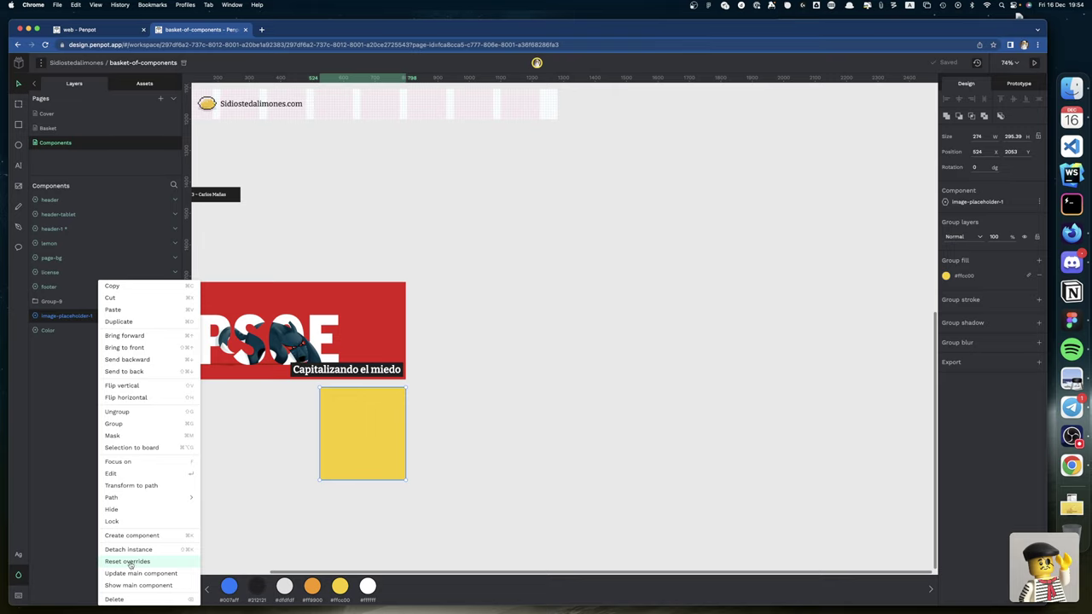
double_click(98, 315)
click(106, 316)
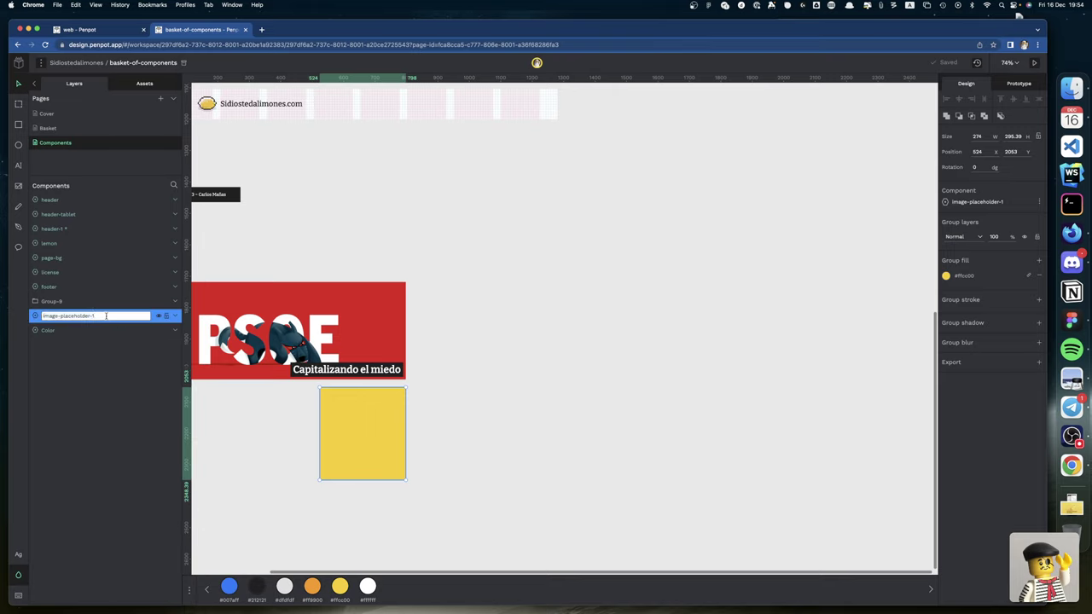
key(Return)
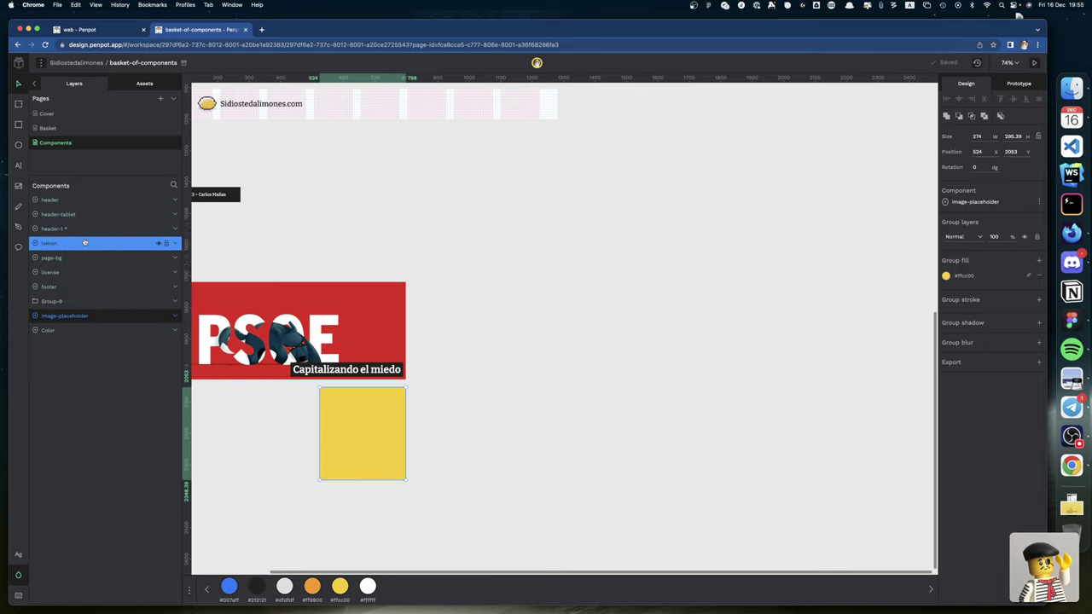
Step: Rename the yellow component in the local asset library to image-placeholder as well
click(143, 83)
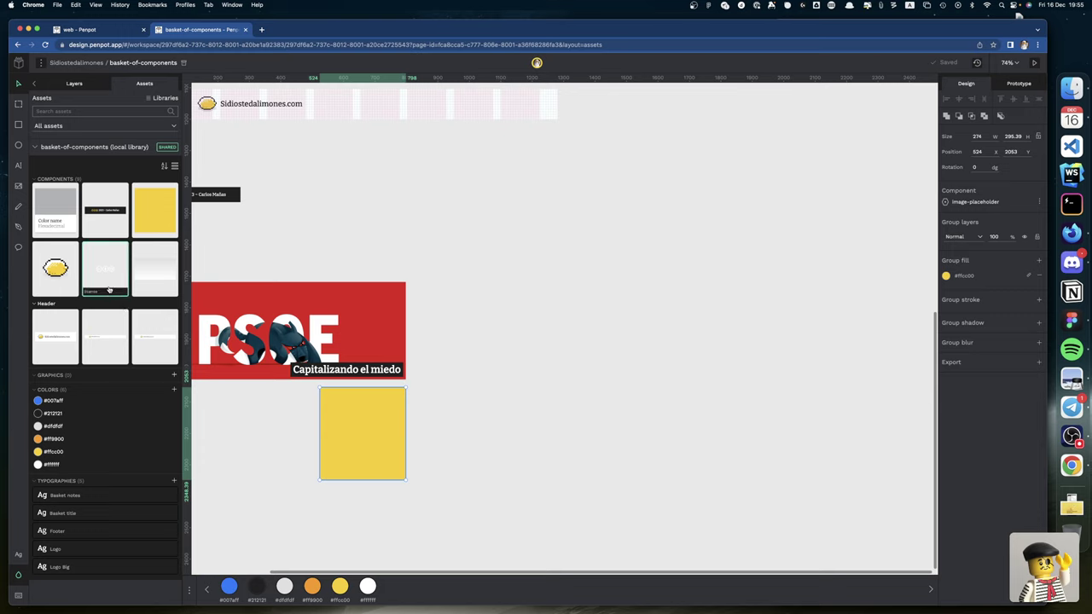
right_click(158, 238)
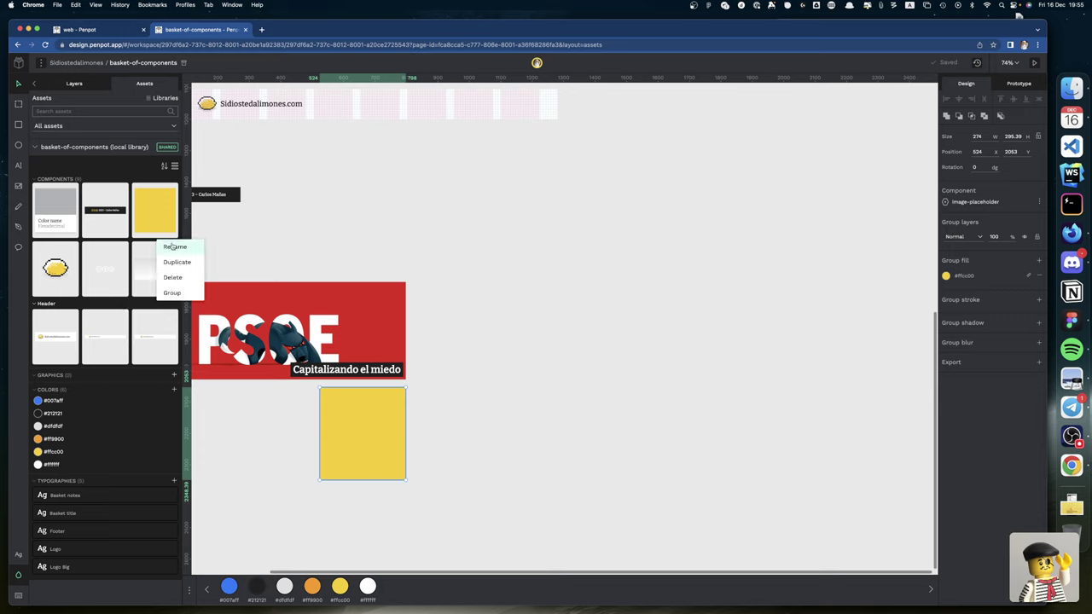
click(173, 247)
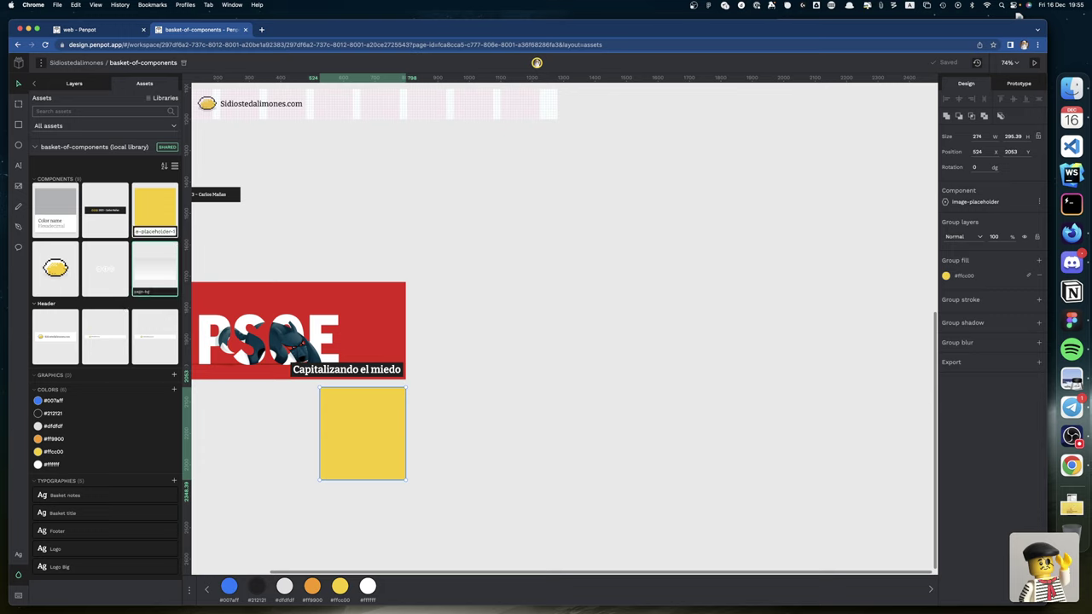
key(Return)
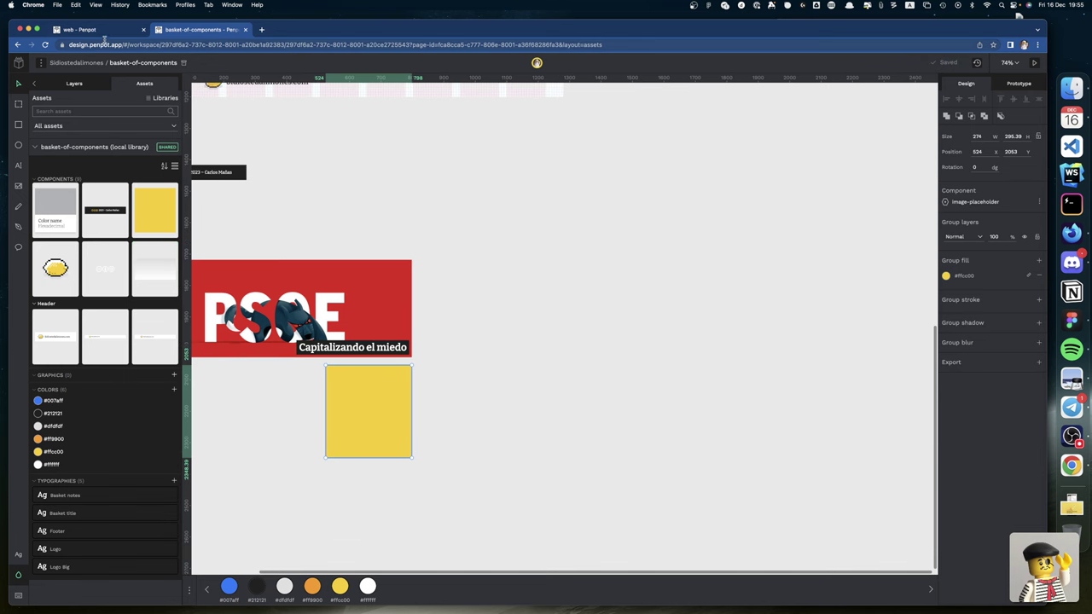
Step: Switch to the web file, apply the pending shared library updates, and bring all three page boards into view
click(105, 35)
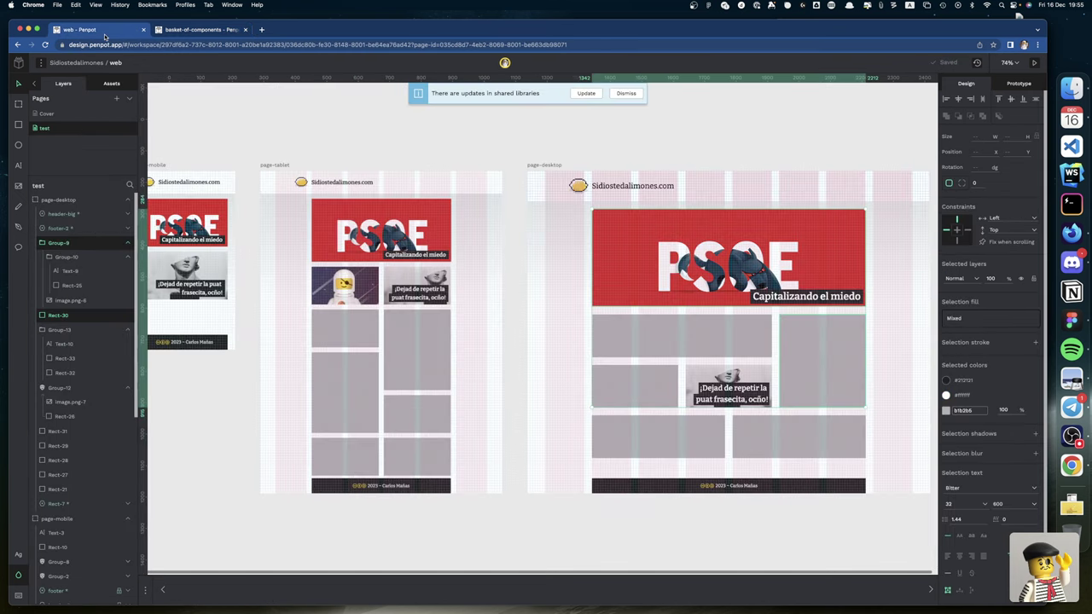
click(586, 93)
scroll(443, 368, left, 5)
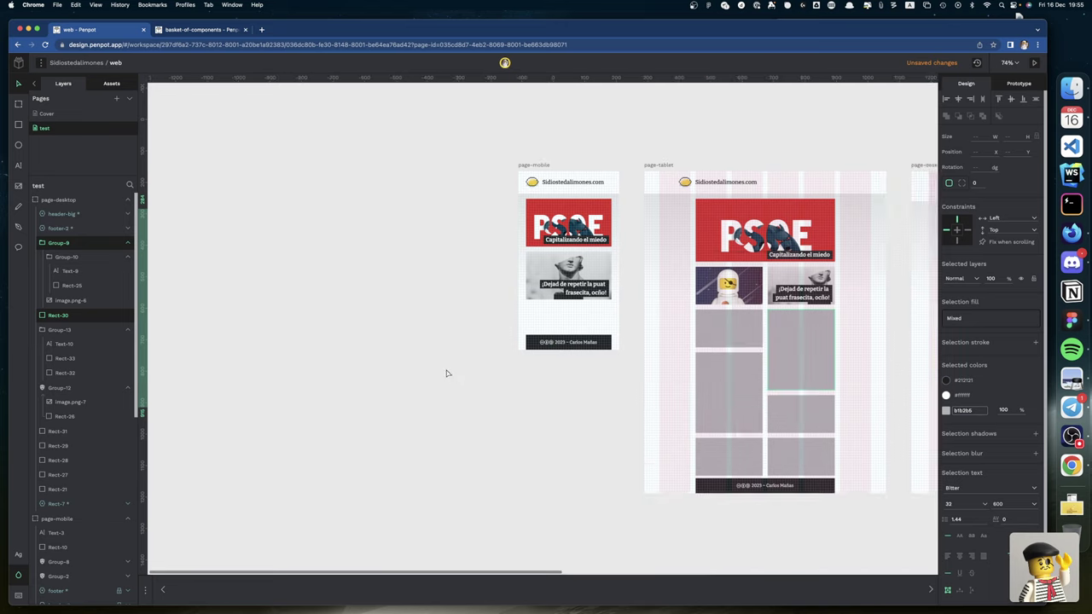
scroll(446, 372, up, 2)
scroll(445, 374, right, 3)
scroll(445, 373, down, 2)
scroll(444, 370, right, 3)
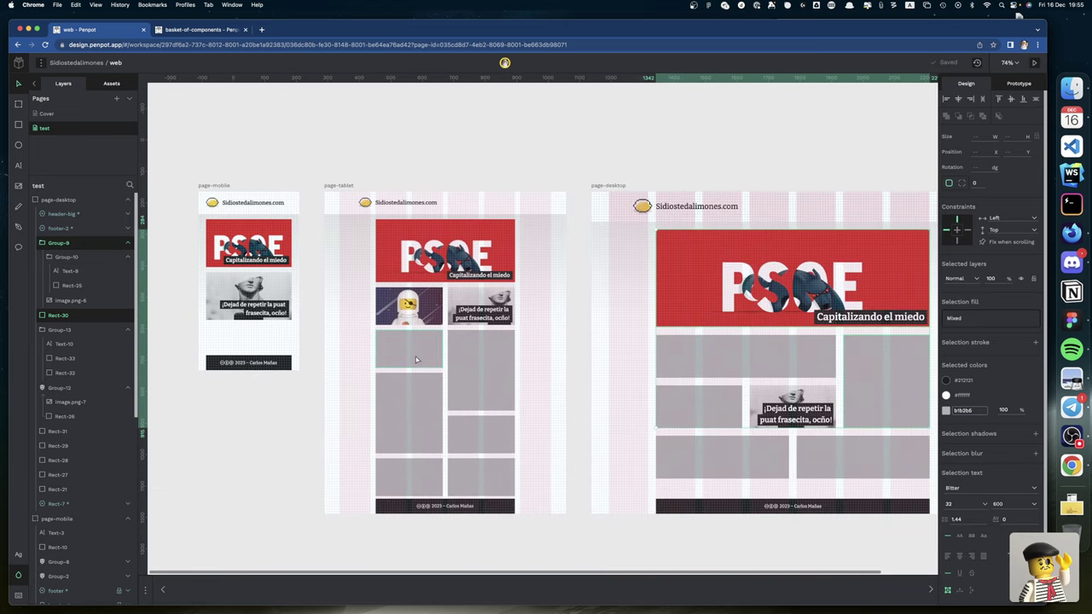
Step: Select the six grey placeholder rectangles in page-tablet and group them
click(415, 359)
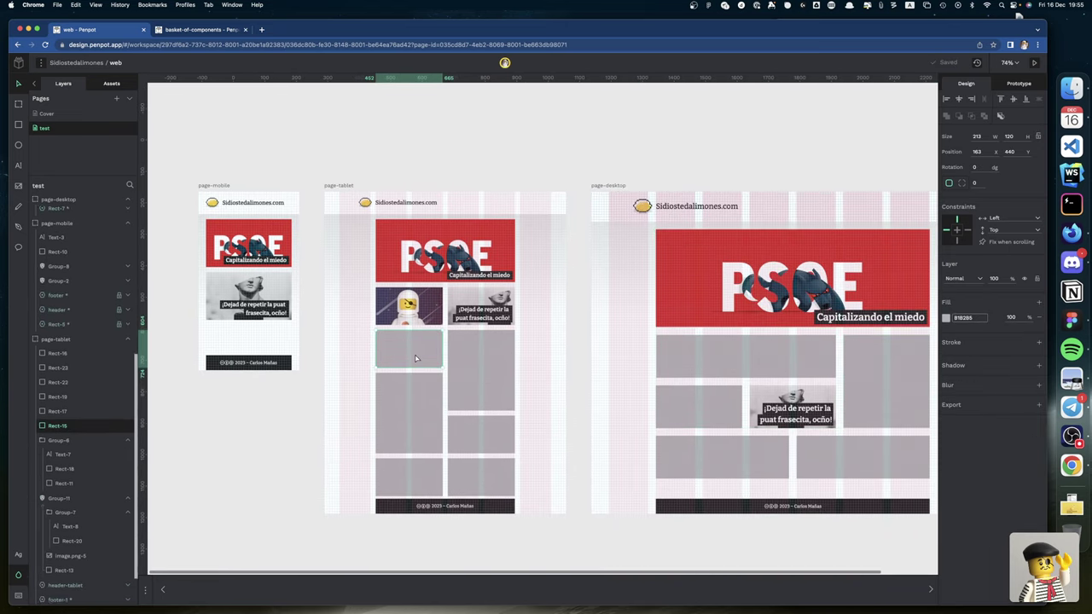
shift+click(485, 383)
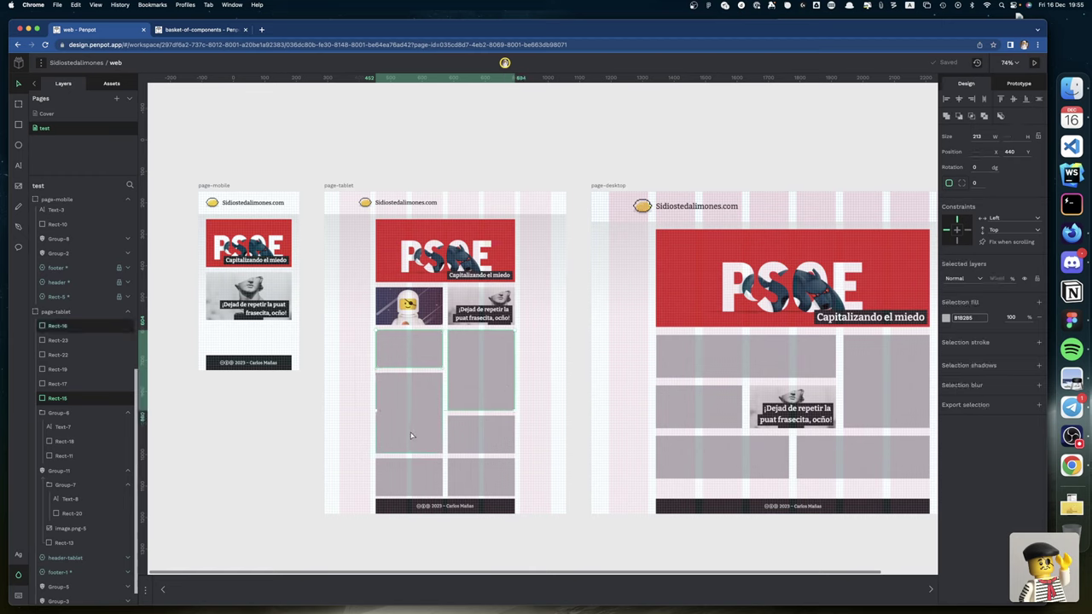
shift+click(413, 436)
shift+click(461, 443)
shift+click(437, 481)
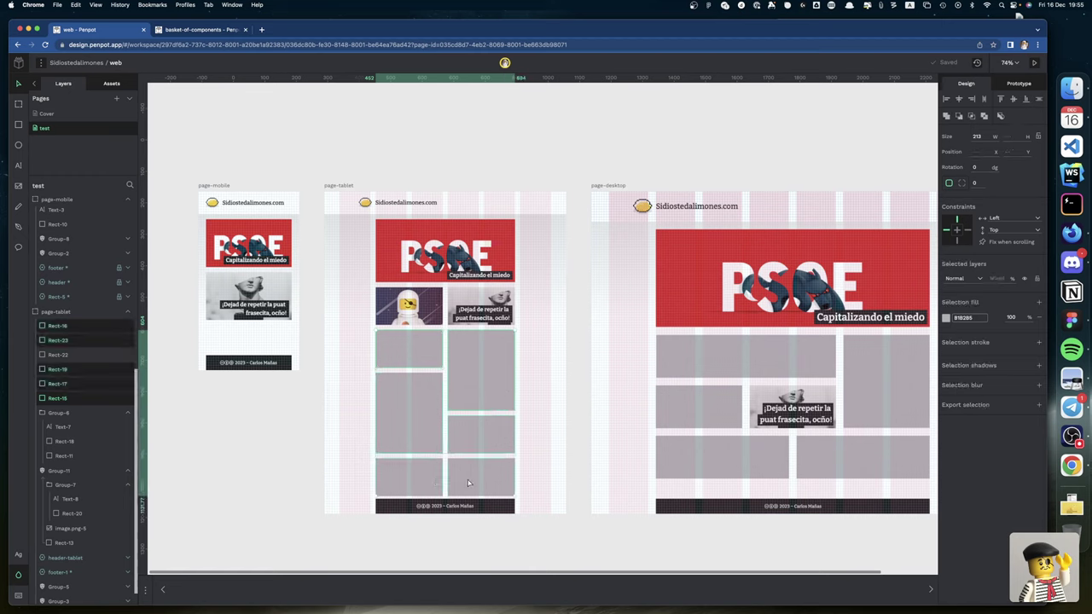
shift+click(467, 484)
key(ctrl+g)
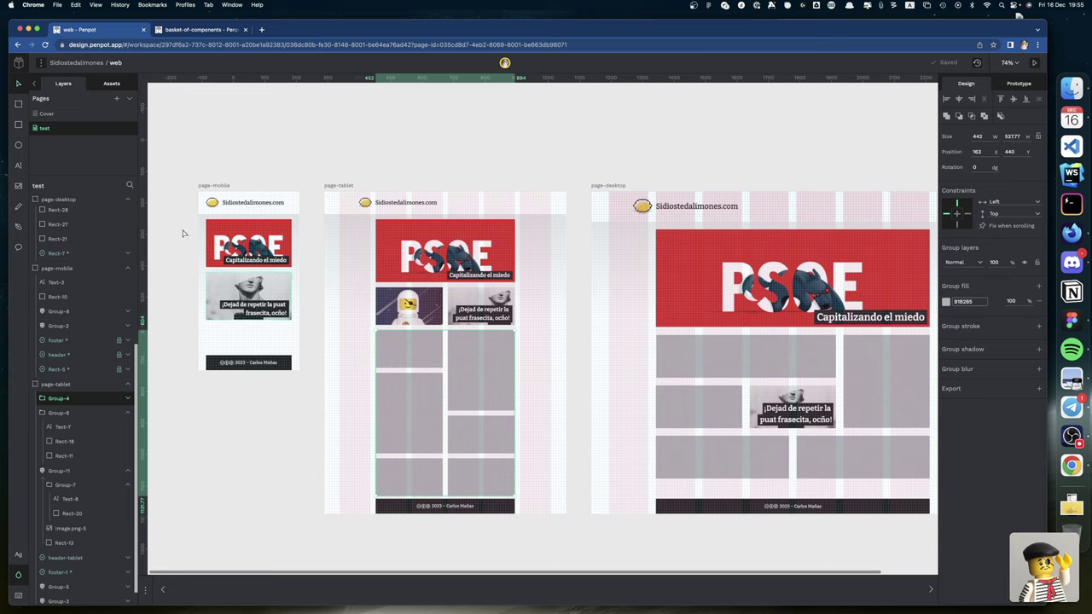
Step: Place an image-placeholder instance from the basket-of-components library over the page-tablet placeholders, at about X 272, Y 618
click(112, 84)
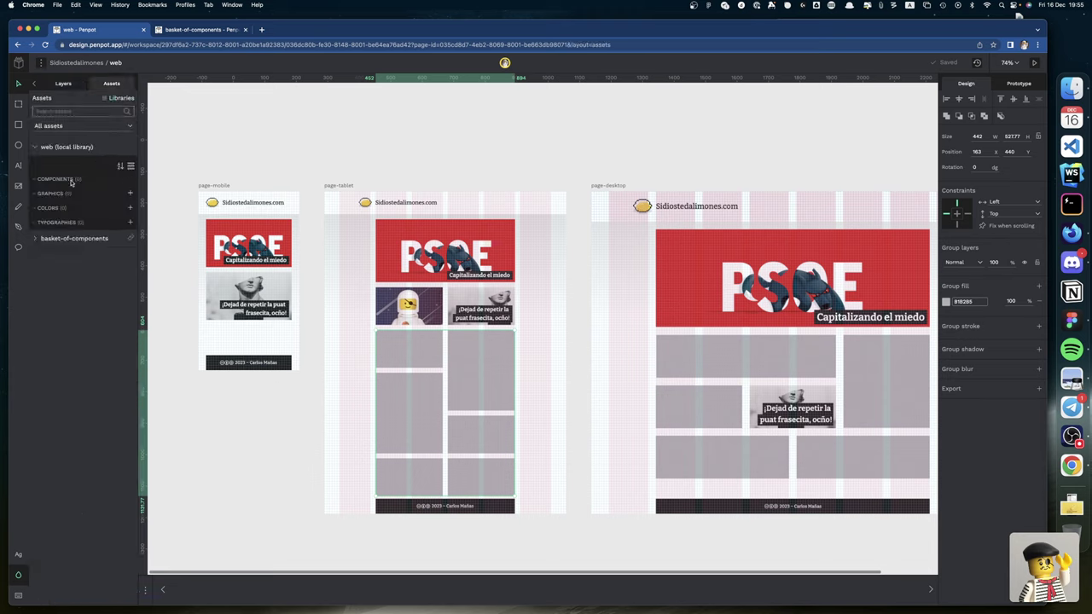
click(37, 240)
drag(70, 359, 359, 385)
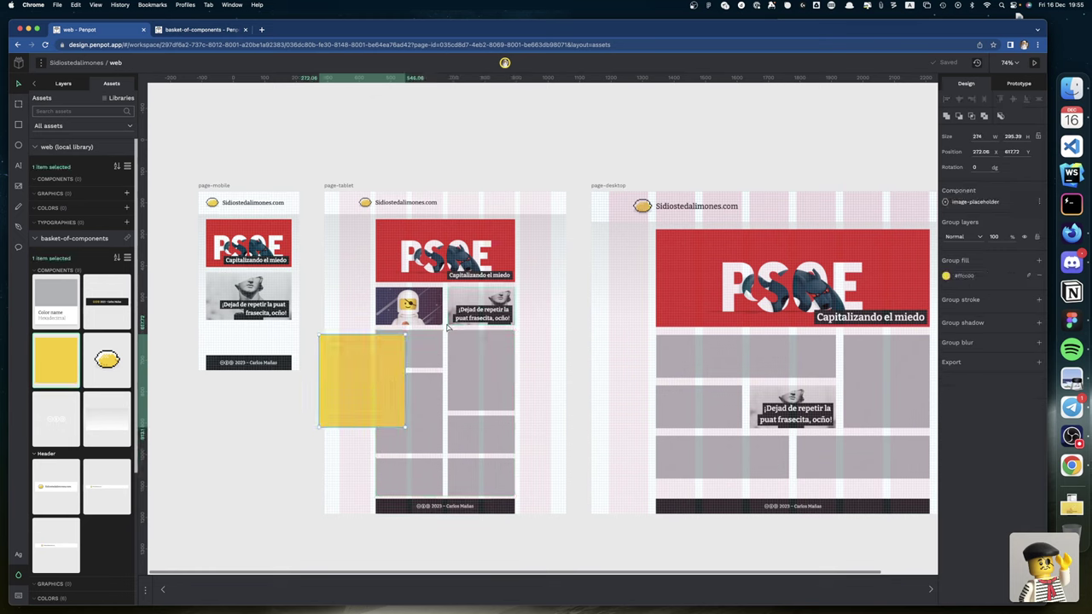
Step: Inspect the constraints of the rectangle inside the image-placeholder component in the basket-of-components file, and return to the web file
click(205, 30)
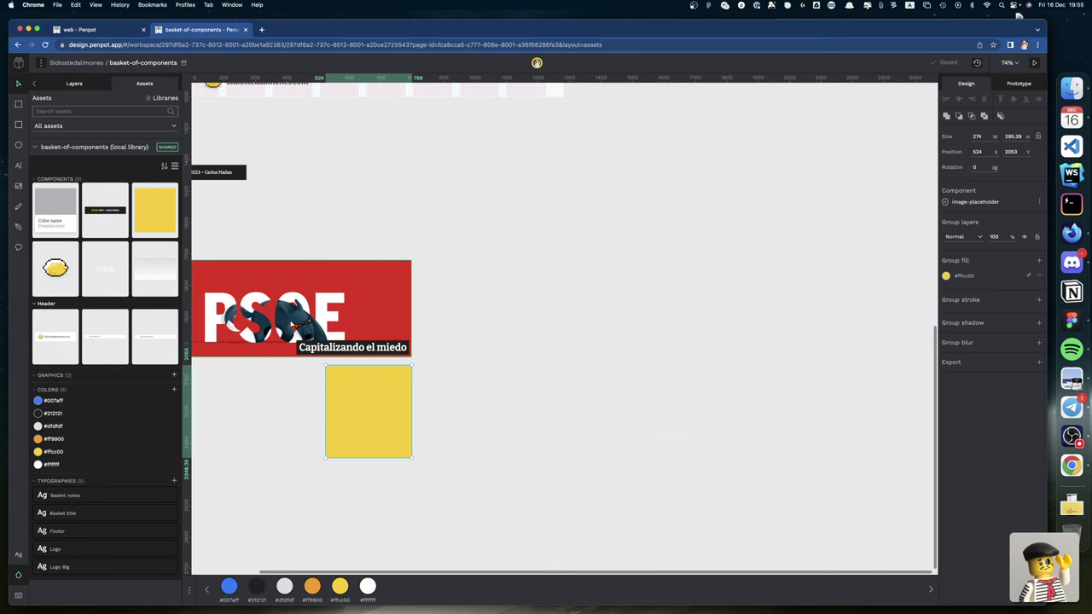
click(75, 83)
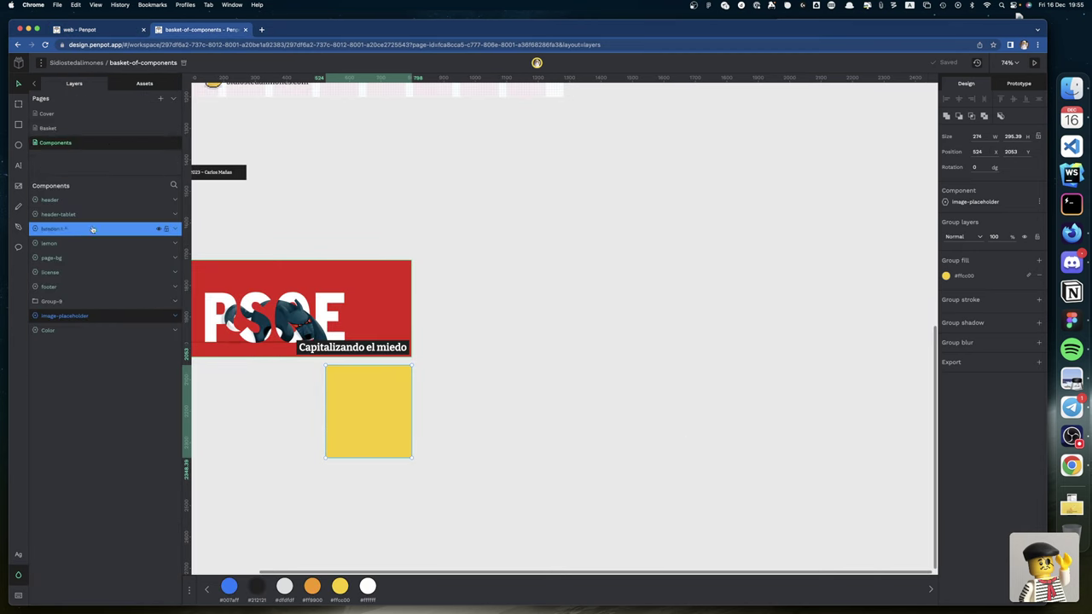
click(177, 316)
click(67, 330)
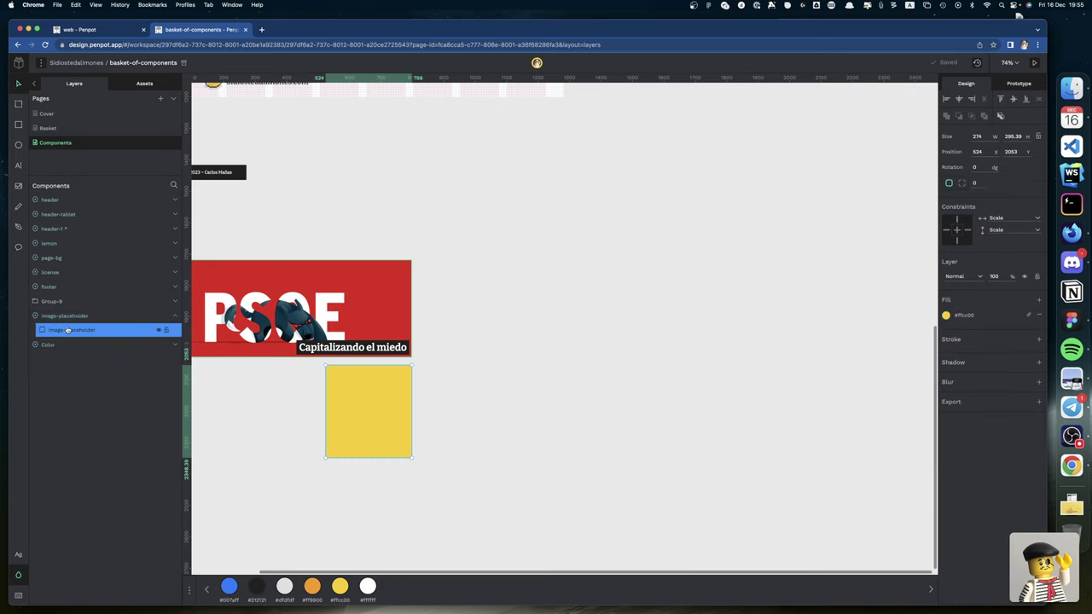
click(112, 30)
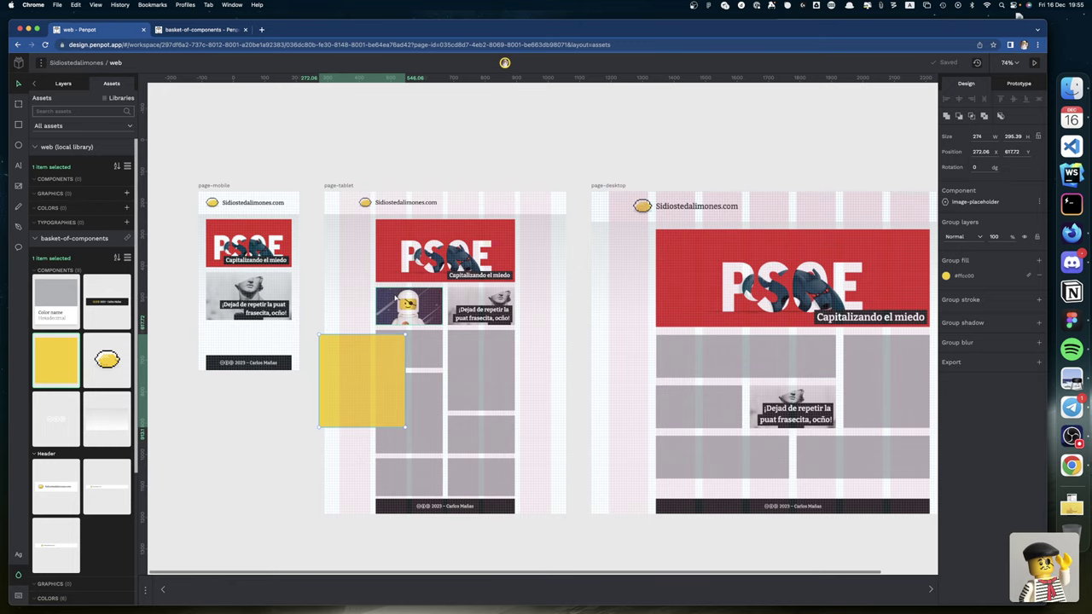
Step: Fit the image-placeholder instance over the grey rectangle below the astronaut image in page-tablet, at X 163, Y 440, sized 213 × 120
key(shift+2)
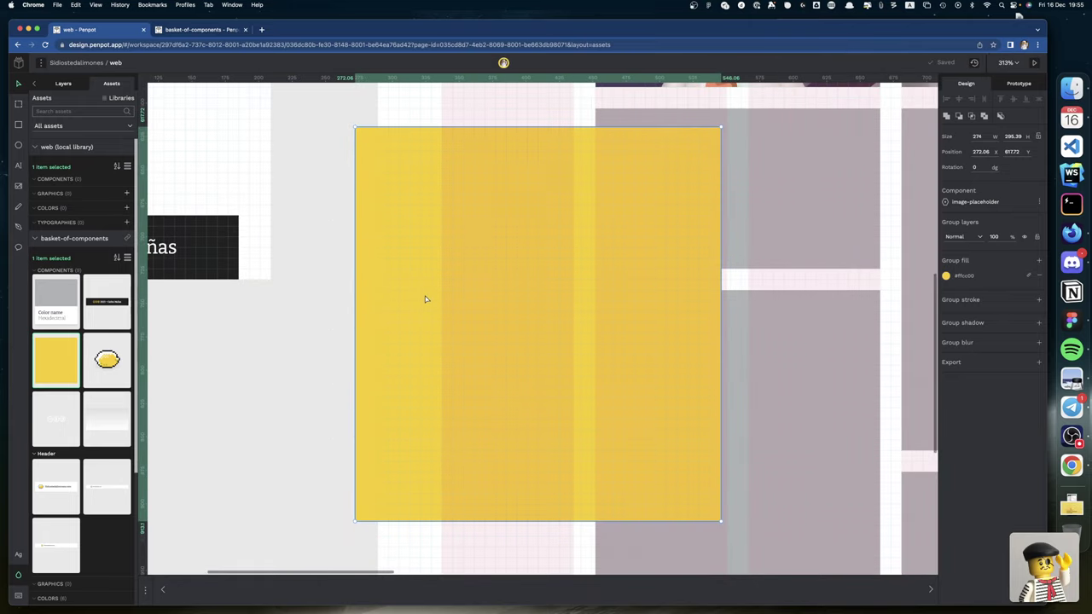
scroll(425, 298, right, 2)
scroll(427, 298, right, 3)
scroll(409, 302, up, 3)
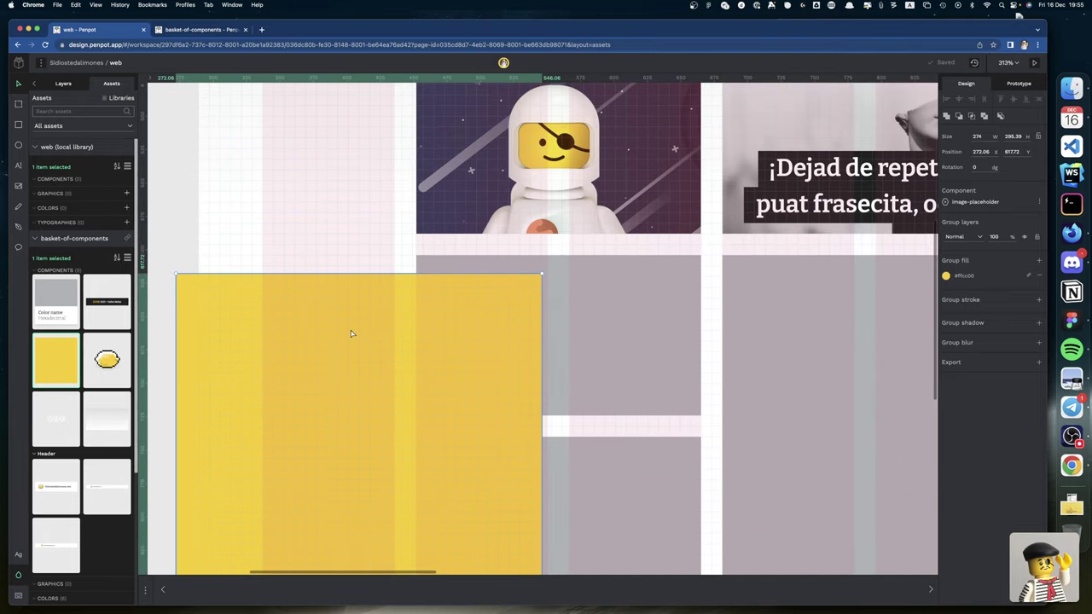
drag(353, 333, 591, 314)
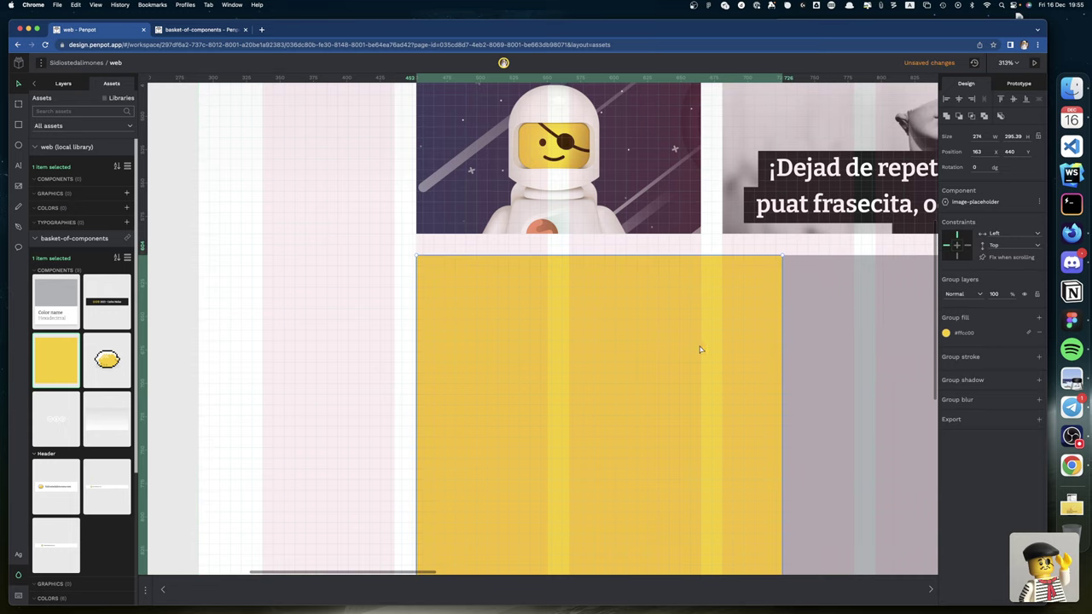
drag(779, 357, 699, 345)
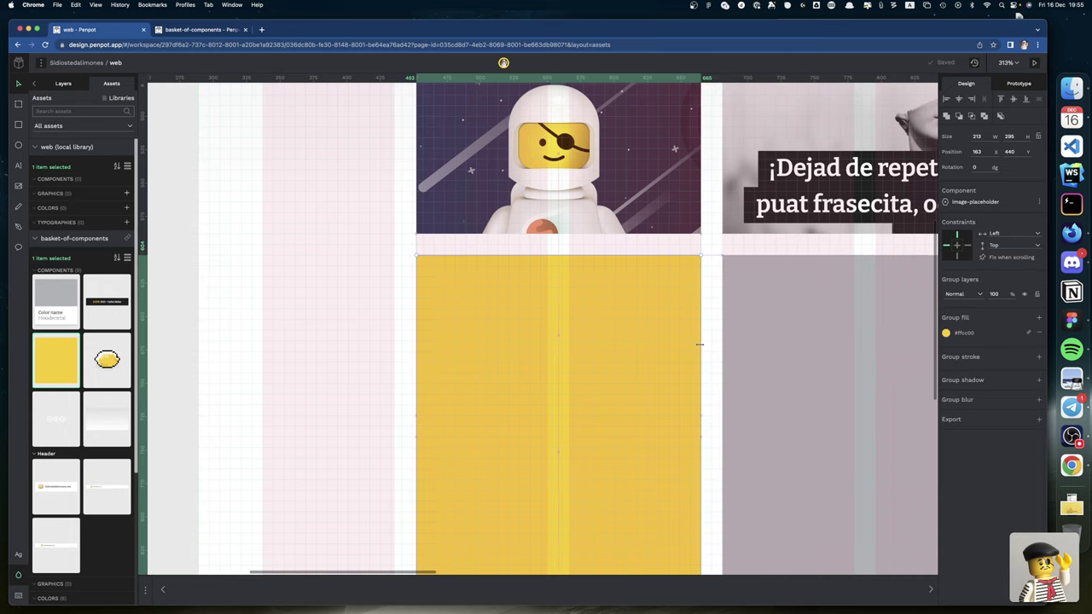
scroll(654, 368, down, 5)
scroll(629, 470, right, 2)
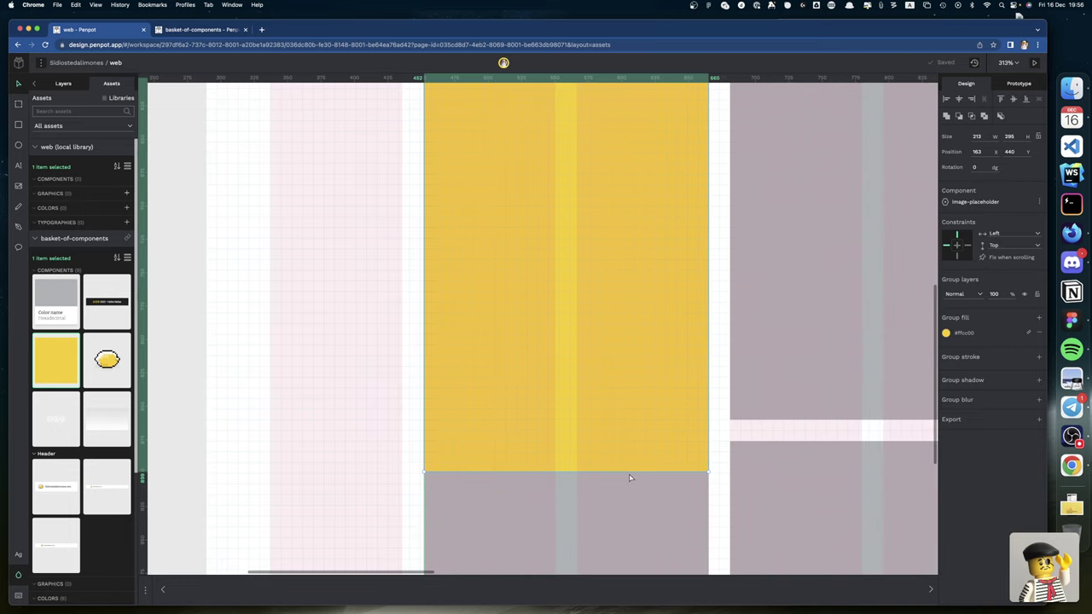
drag(626, 471, 637, 234)
Step: Duplicate the placeholder into the right column below the statue image and resize it to 213 × 256 at X 392, Y 440
scroll(605, 212, right, 5)
scroll(604, 212, up, 4)
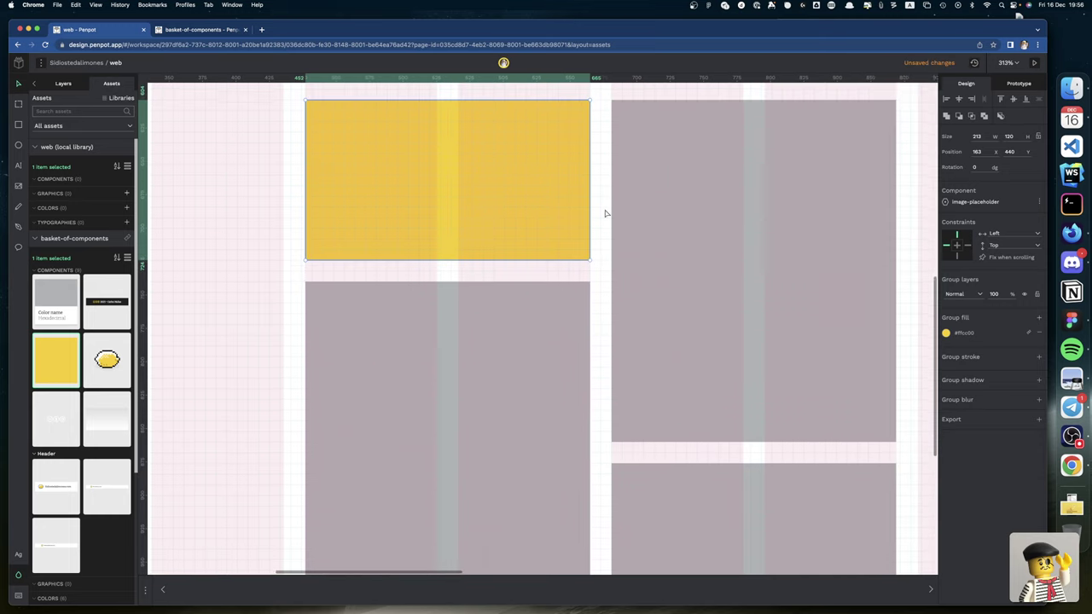
drag(444, 307, 798, 329)
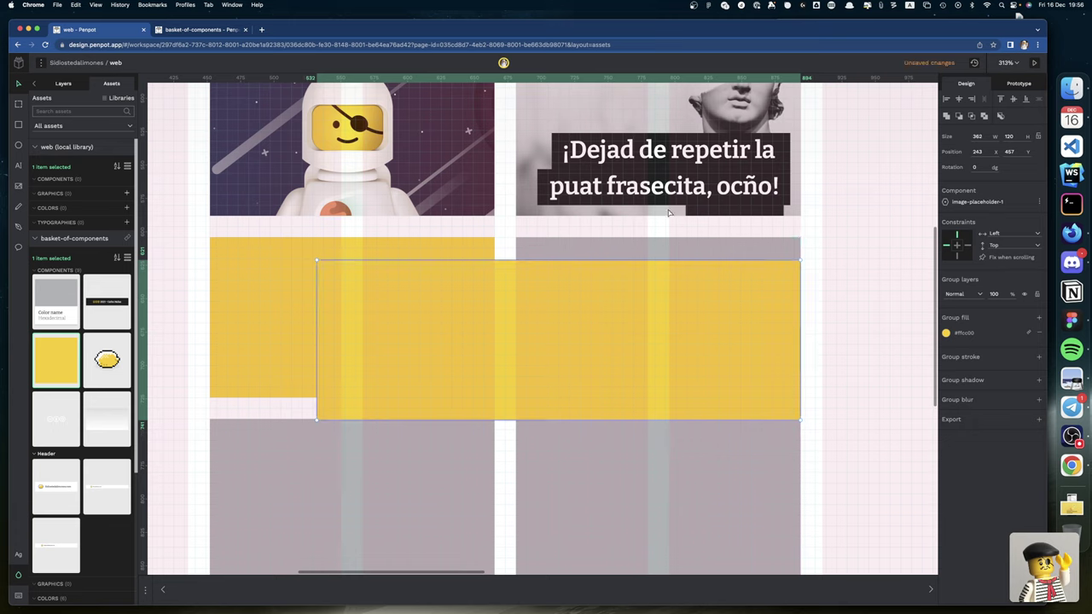
drag(664, 260, 659, 232)
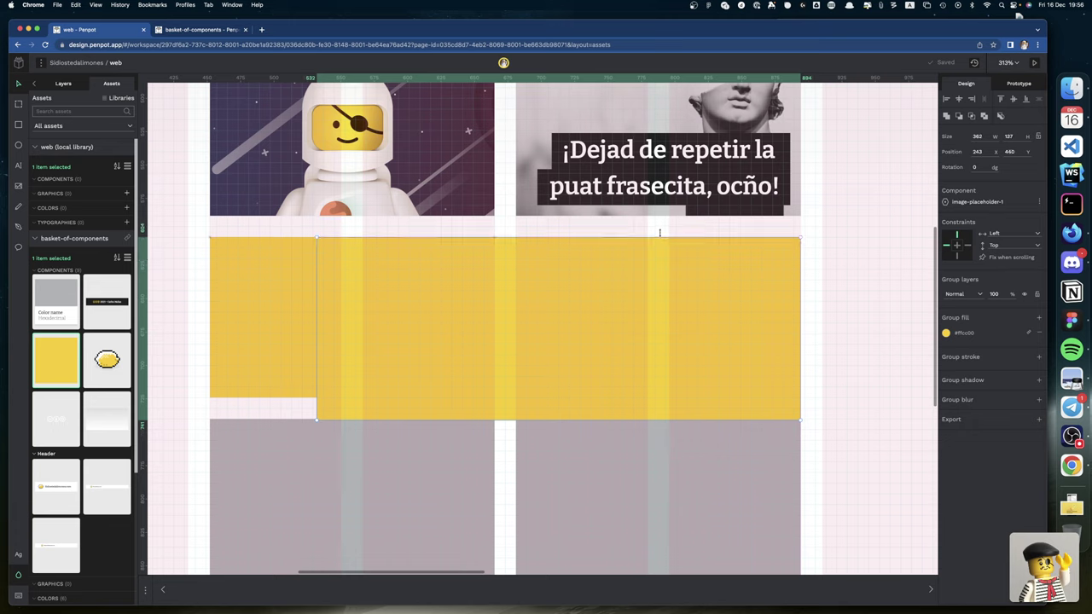
scroll(356, 418, down, 5)
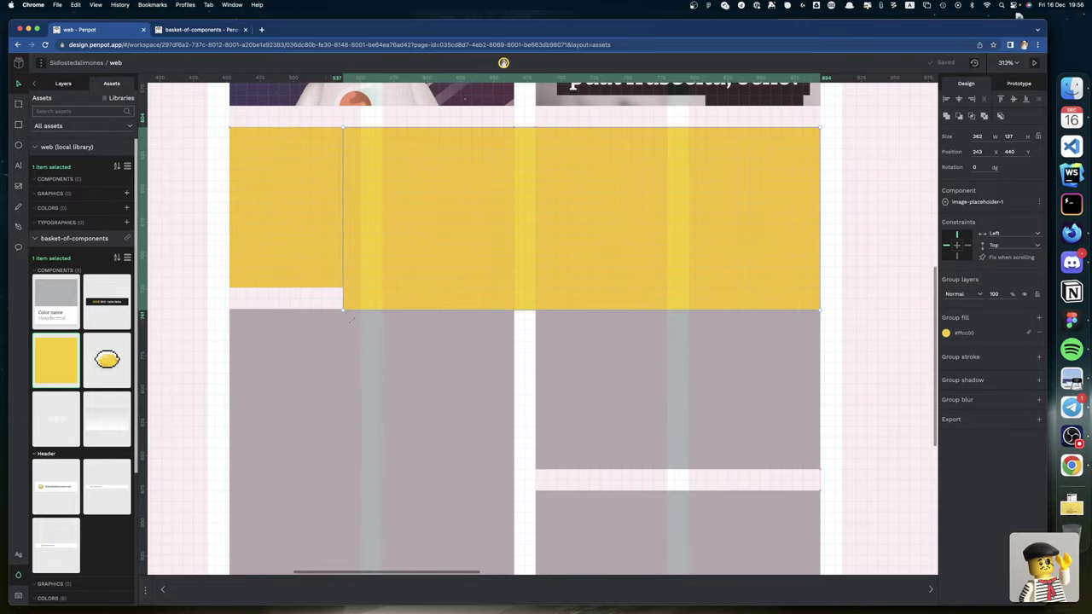
drag(337, 309, 534, 469)
Step: Duplicate the tall placeholder onto the tall grey rectangle in the left column, at X 163, Y 576
scroll(552, 359, down, 3)
scroll(553, 359, left, 1)
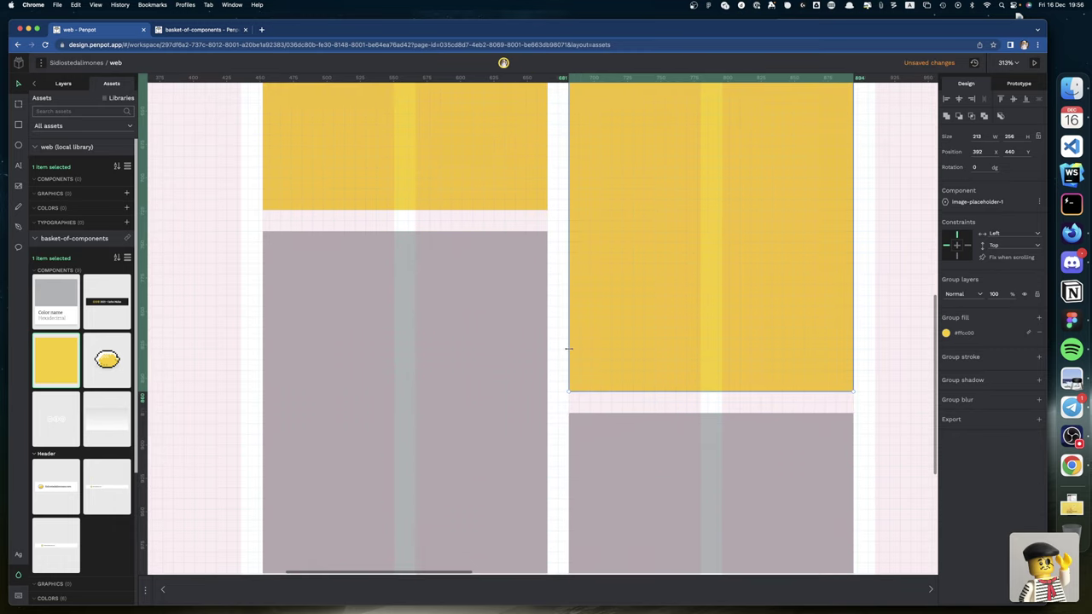
drag(592, 339, 510, 369)
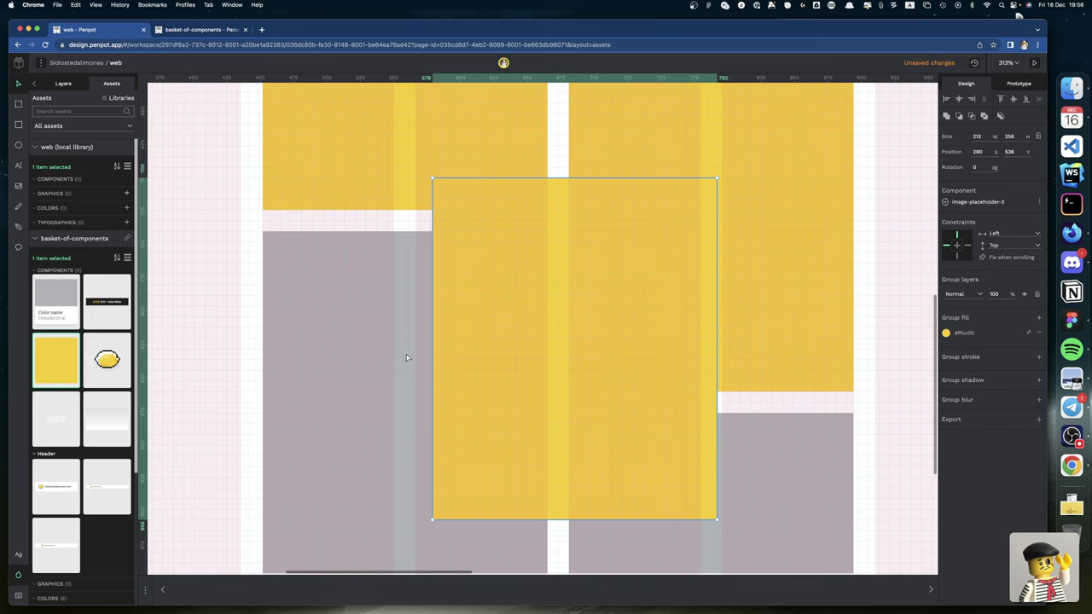
drag(520, 281, 348, 333)
Step: Duplicate the 213 × 120 placeholder beneath the tall one in the right column, aligned at X 392, Y 712
scroll(348, 333, right, 3)
scroll(347, 334, down, 1)
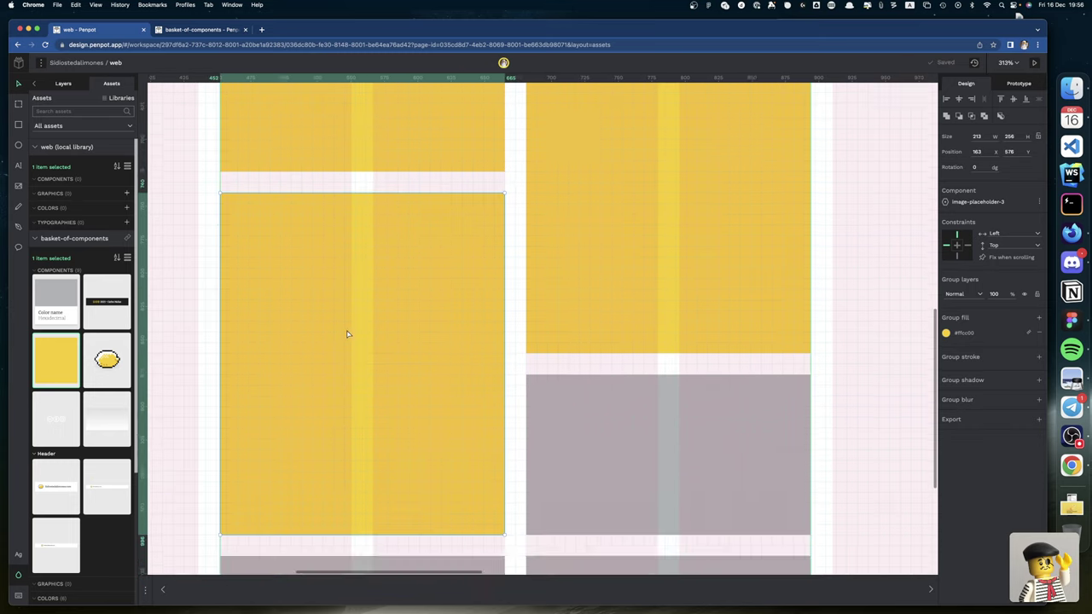
drag(341, 159, 619, 534)
drag(587, 487, 548, 463)
key(ctrl+z)
key(Up)
key(Up)
key(Up)
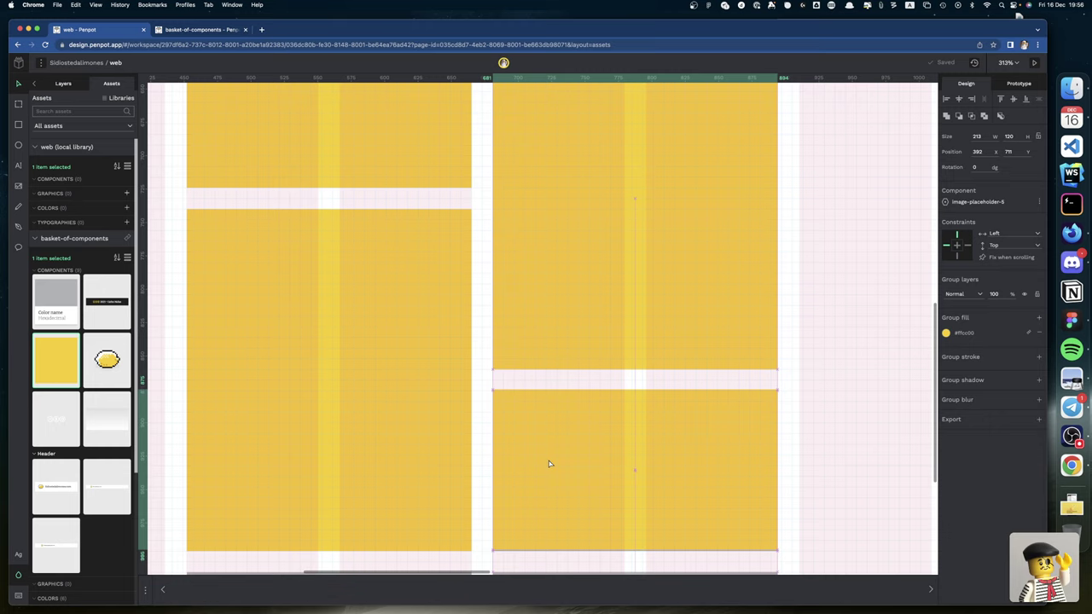
key(Down)
Step: Duplicate that placeholder onto the grey rectangle just above the footer in the right column, at X 392, Y 848
scroll(549, 464, down, 5)
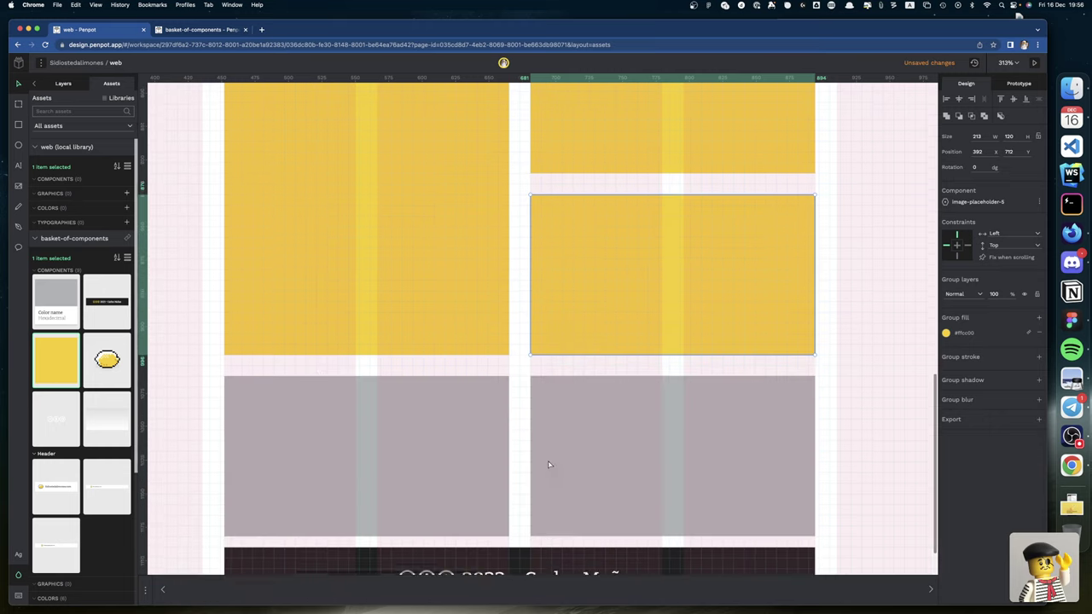
scroll(549, 463, down, 1)
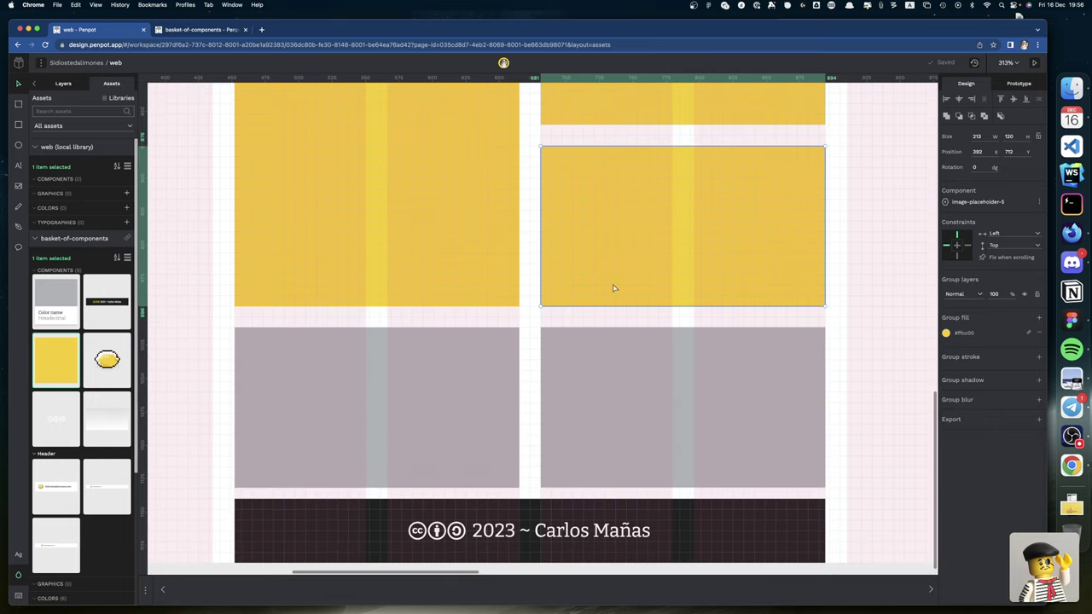
drag(616, 295, 608, 460)
key(Down)
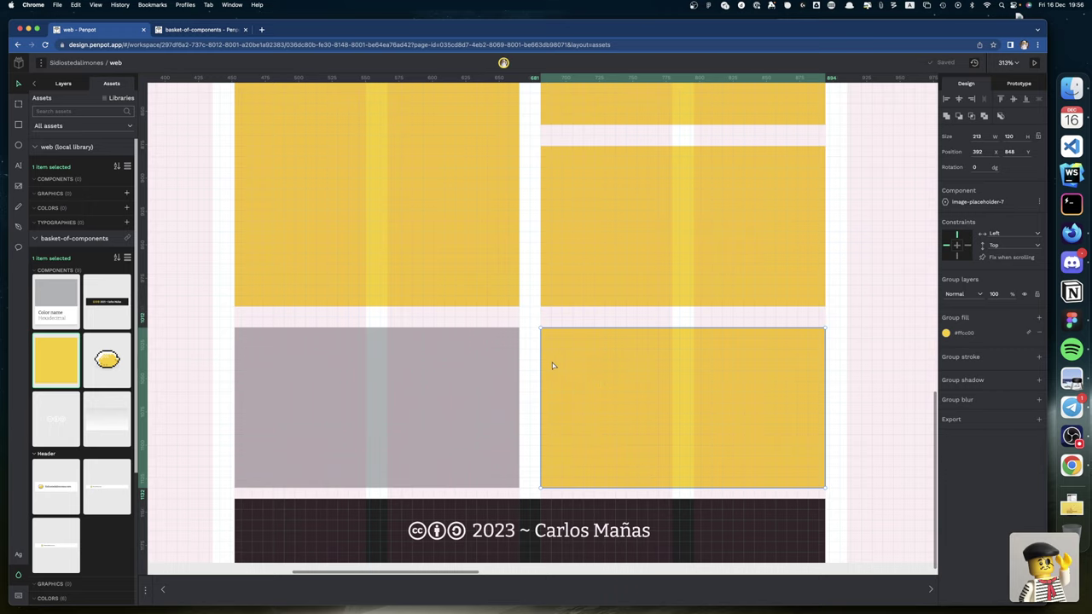
Step: Disable snap to pixel so that shapes can take fractional positions
scroll(559, 371, down, 3)
scroll(559, 371, up, 10)
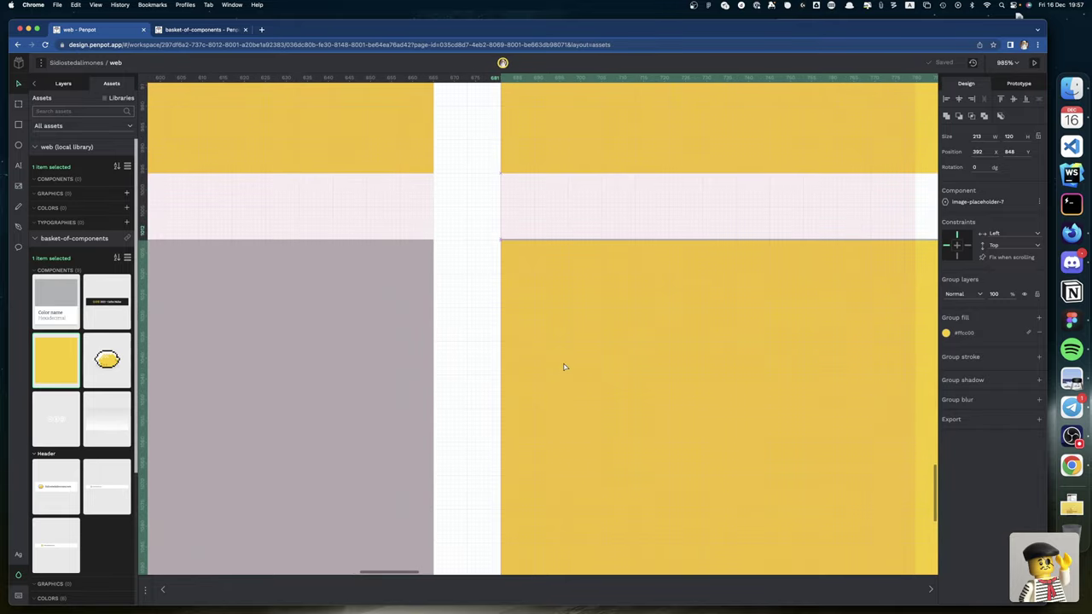
key(Up)
key(Down)
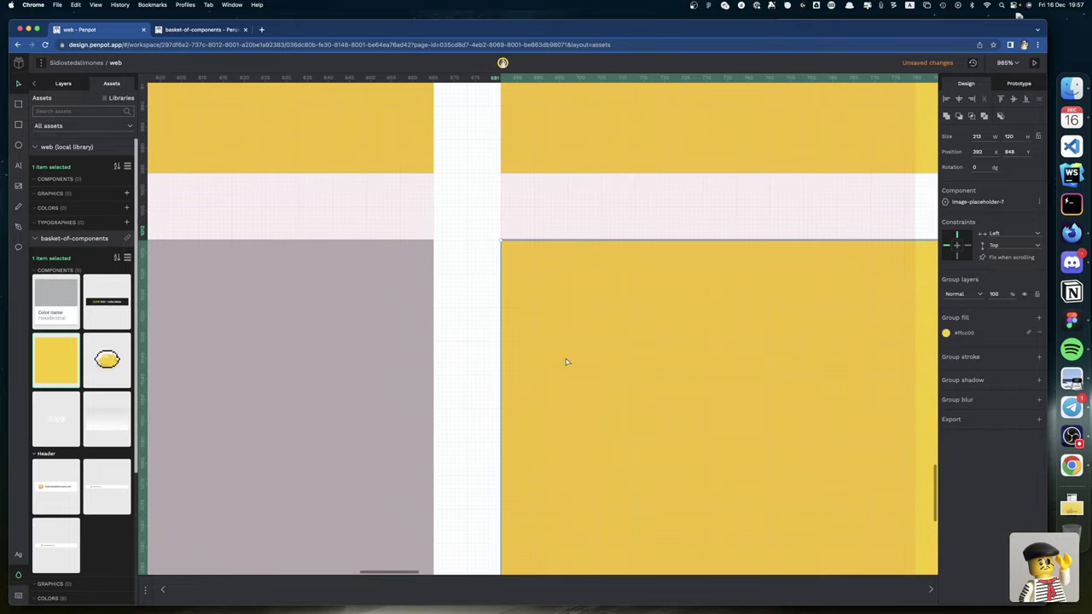
click(41, 64)
mouse_move(71, 127)
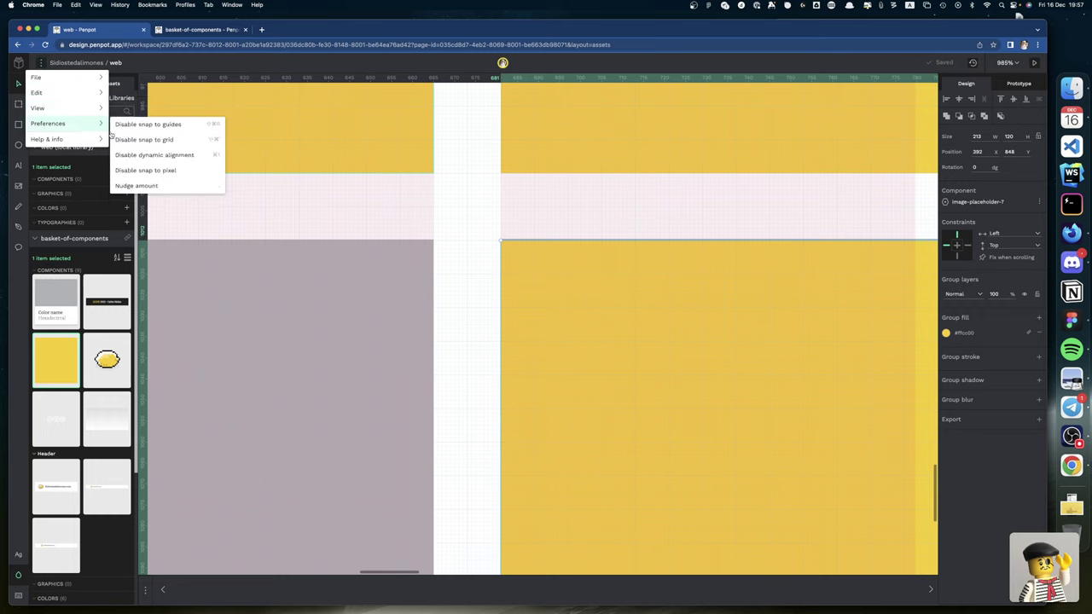
click(162, 171)
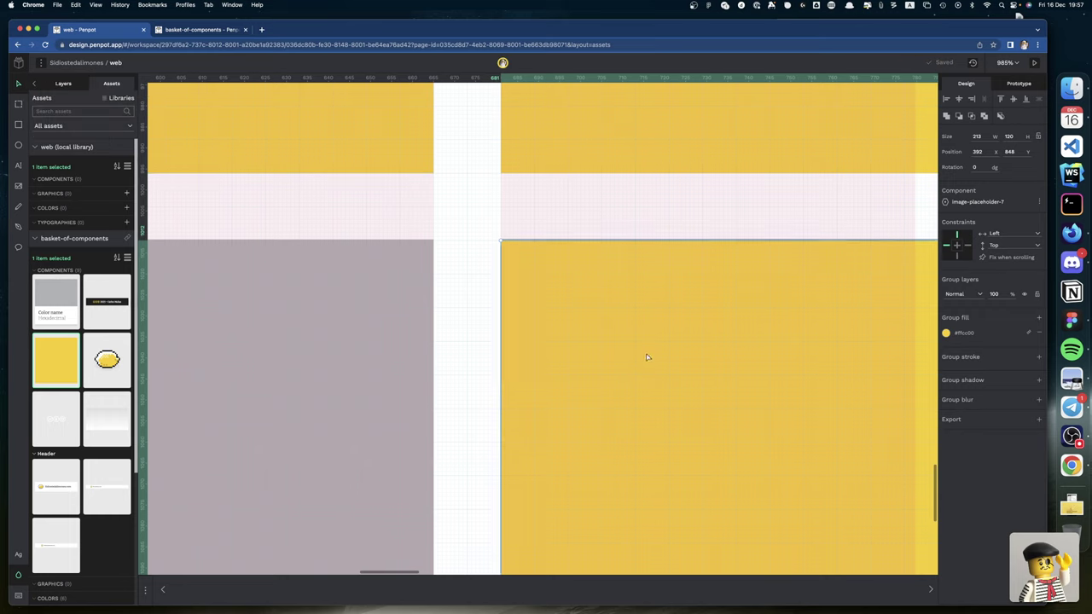
Step: Fine-tune the placeholder above the footer in the right column to Y 847.62, flush with the grey rectangle's upper edge
drag(647, 356, 646, 354)
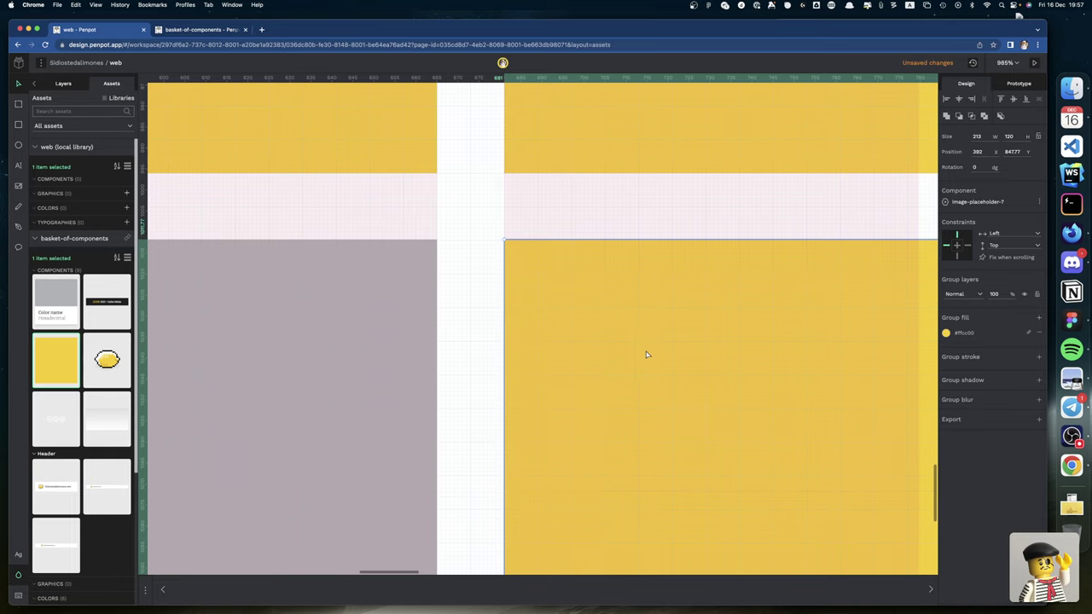
scroll(646, 355, left, 3)
scroll(647, 355, down, 1)
scroll(646, 355, up, 1)
scroll(639, 359, right, 1)
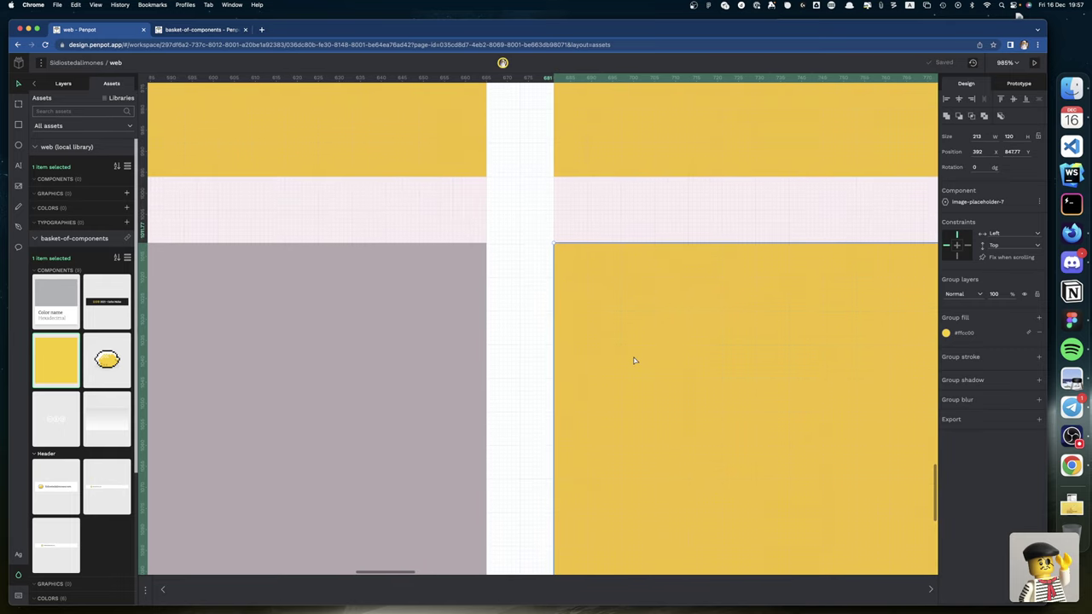
drag(634, 361, 633, 356)
key(Escape)
scroll(560, 270, right, 4)
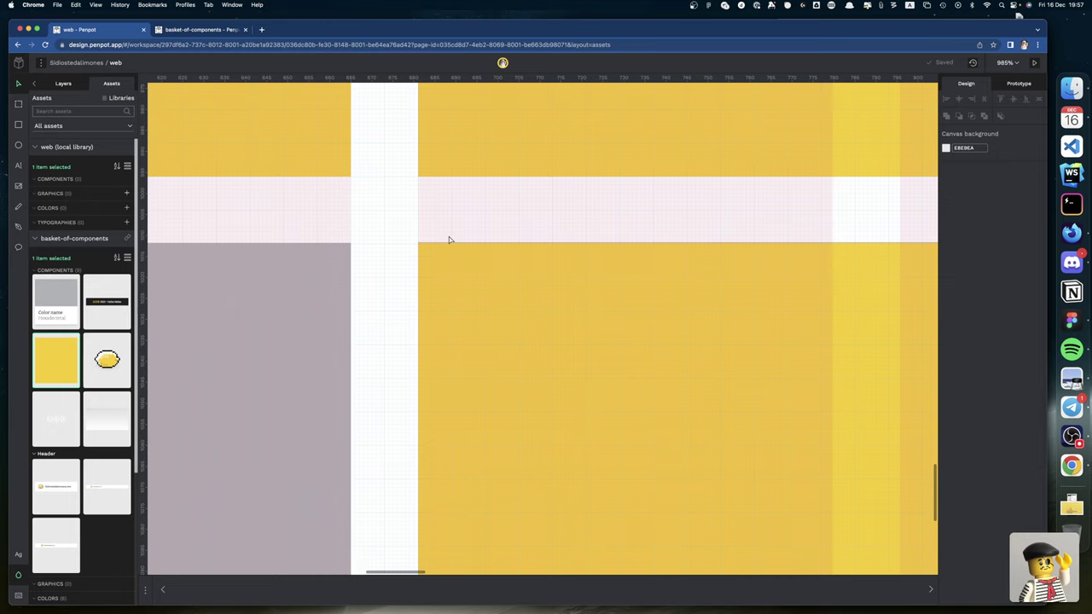
scroll(450, 239, up, 10)
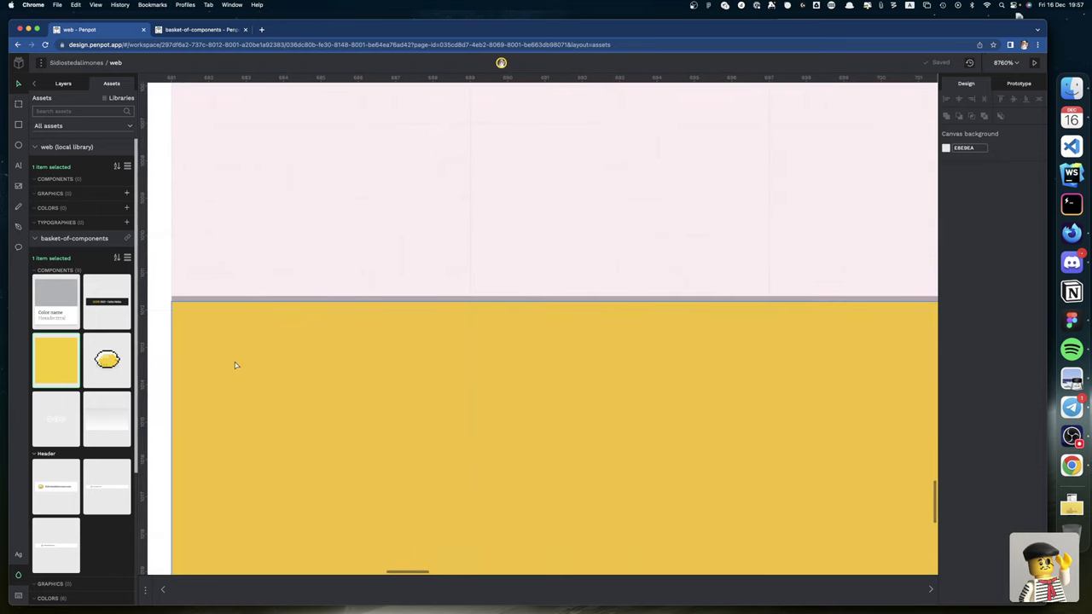
click(231, 358)
drag(228, 356, 228, 358)
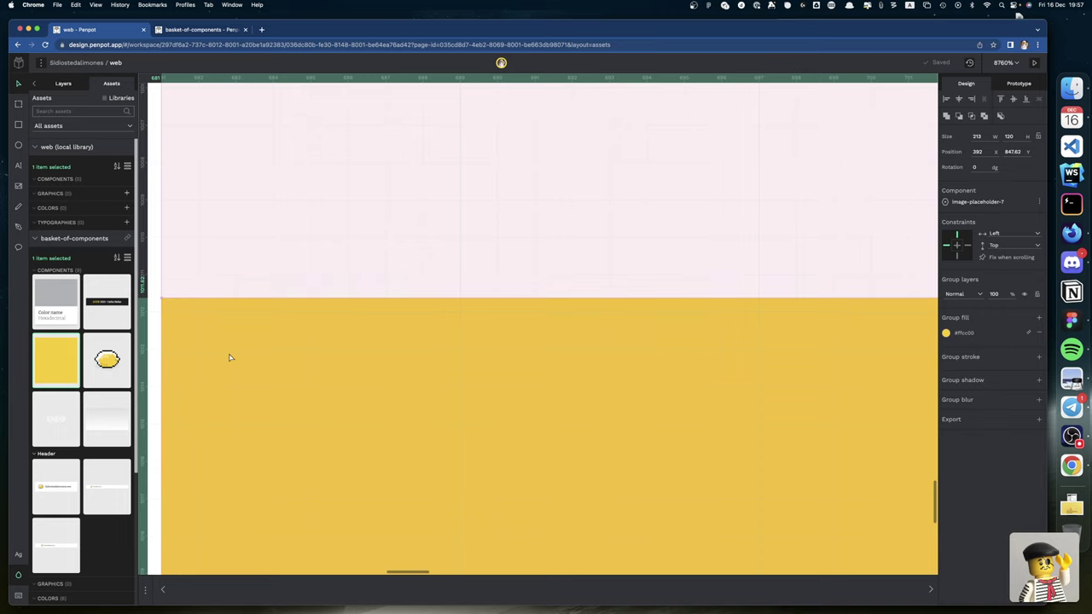
scroll(228, 358, left, 3)
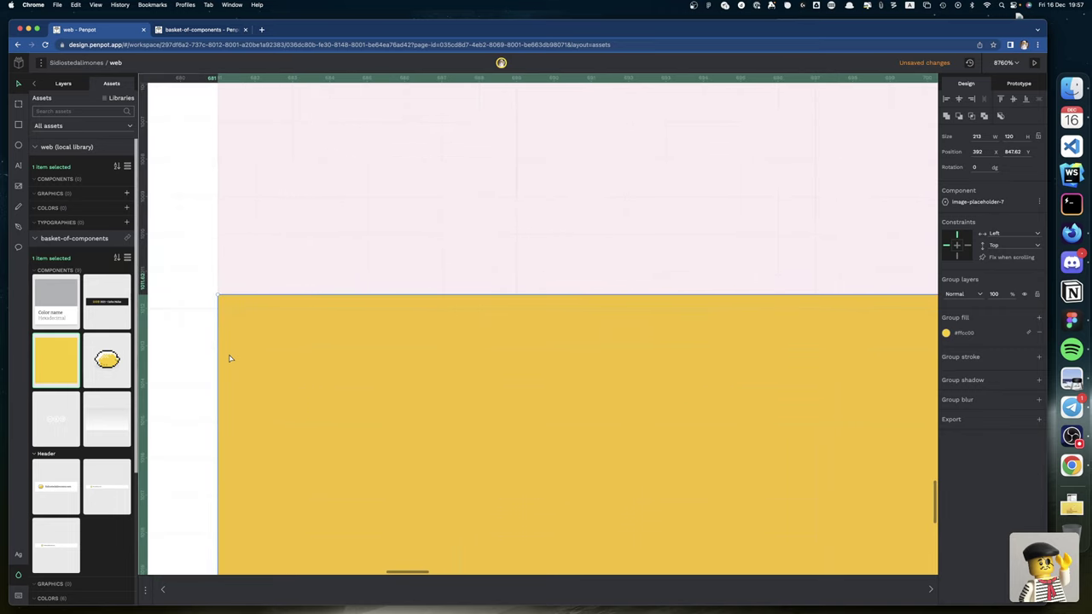
scroll(229, 358, down, 5)
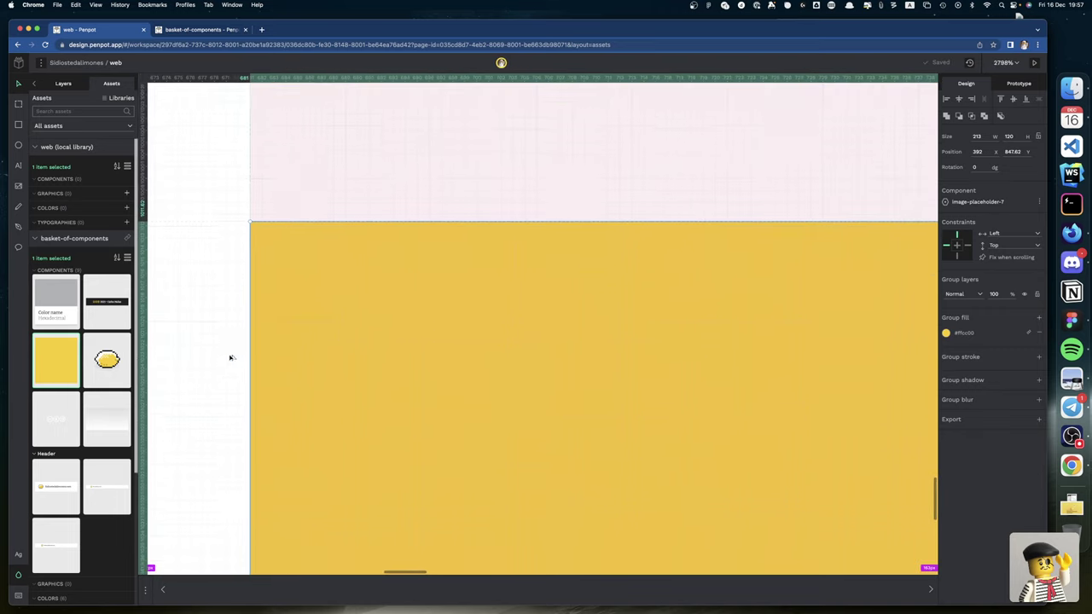
scroll(228, 358, down, 10)
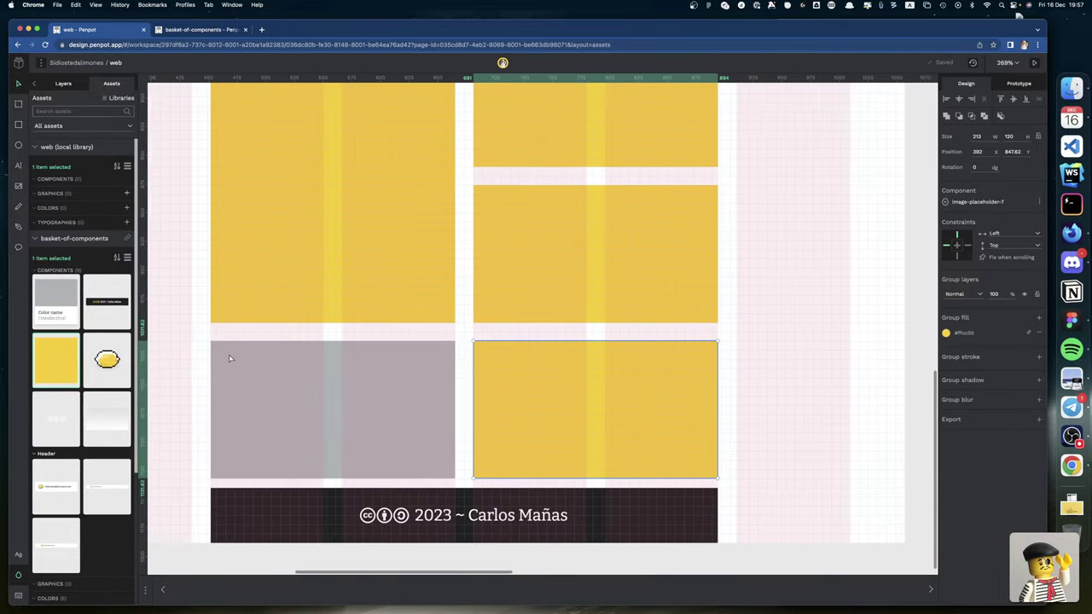
scroll(228, 359, left, 3)
scroll(229, 358, up, 1)
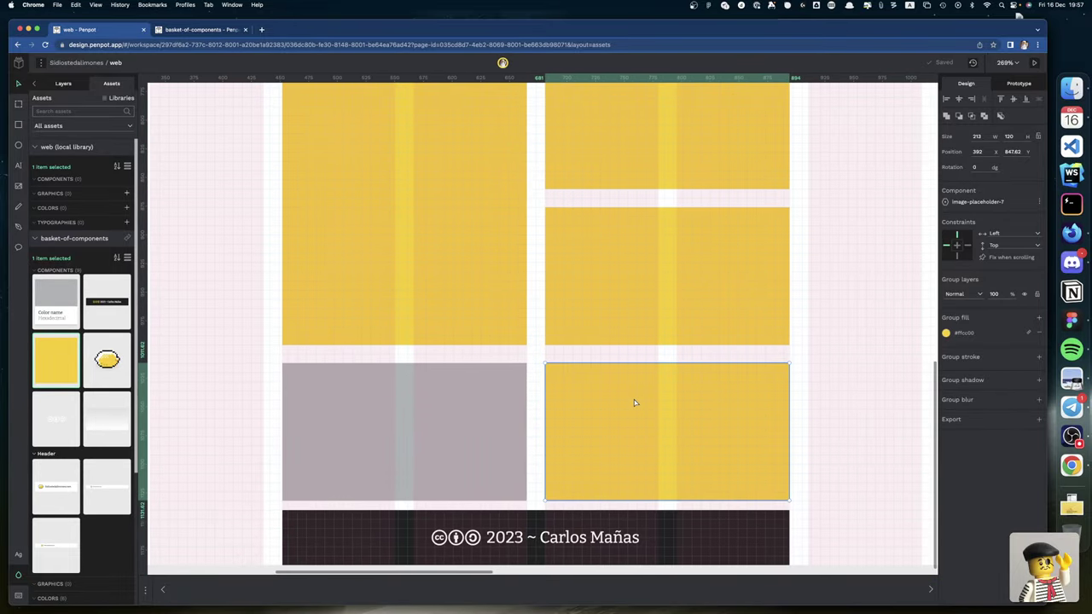
scroll(615, 402, right, 2)
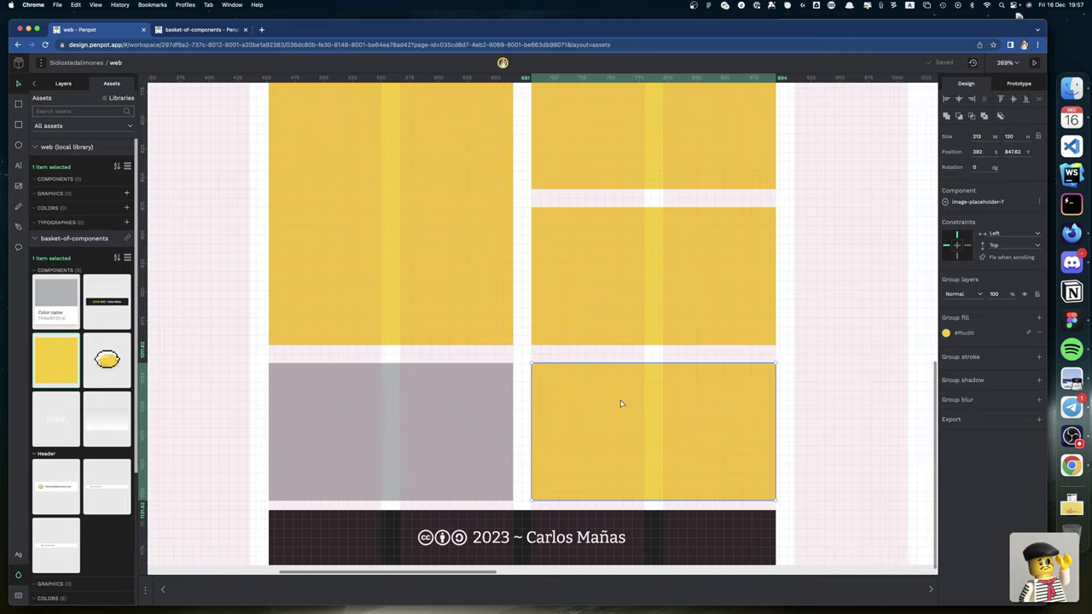
scroll(620, 400, right, 1)
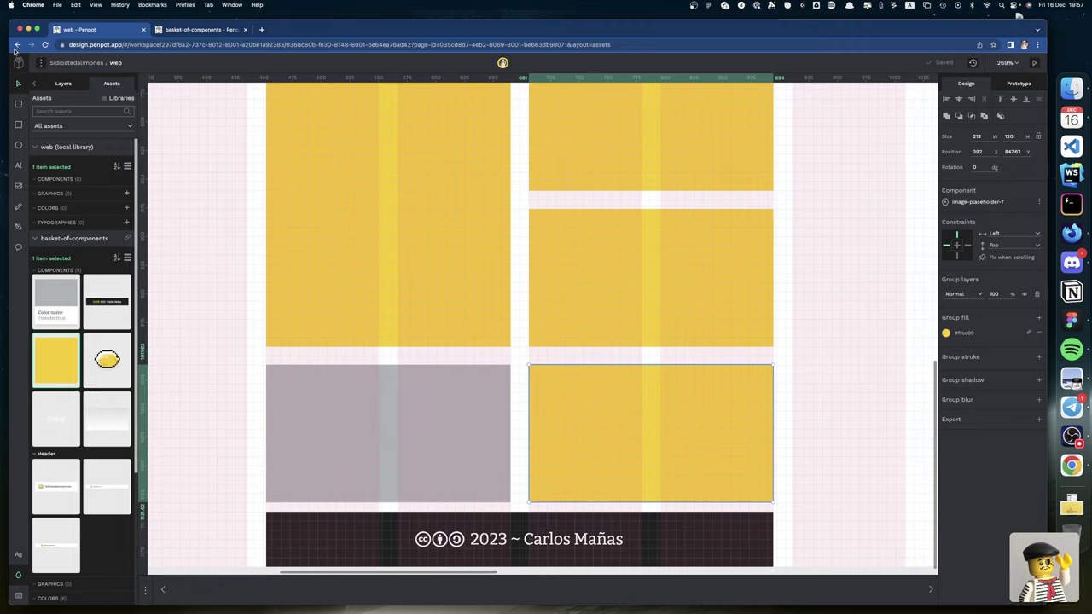
Step: Duplicate the lowest right-column placeholder of the tablet board and left-align the copy over the grey rectangle beside it at X 163
click(62, 84)
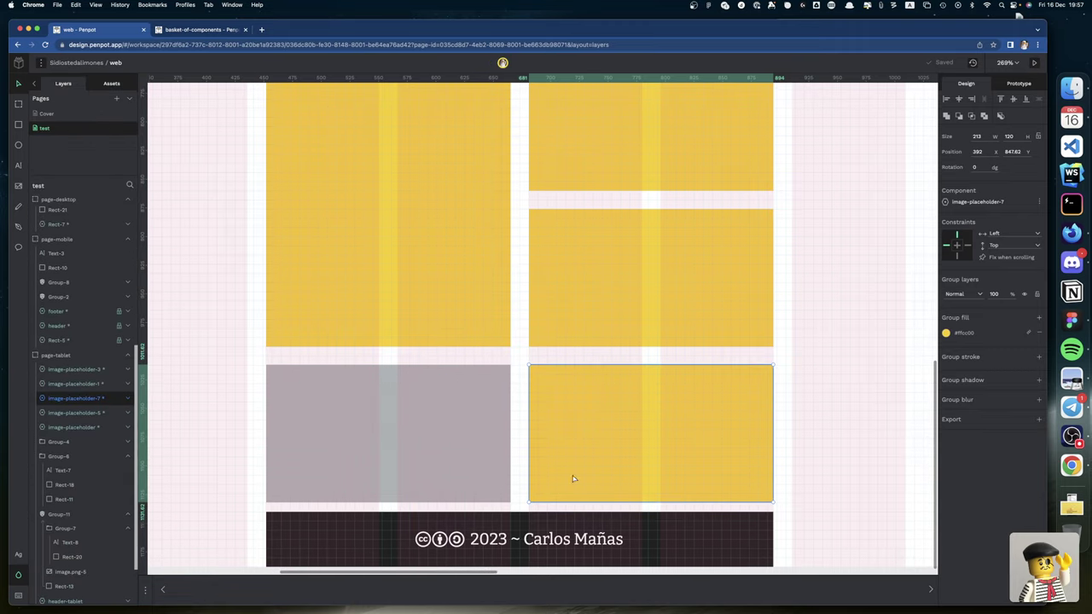
key(super+d)
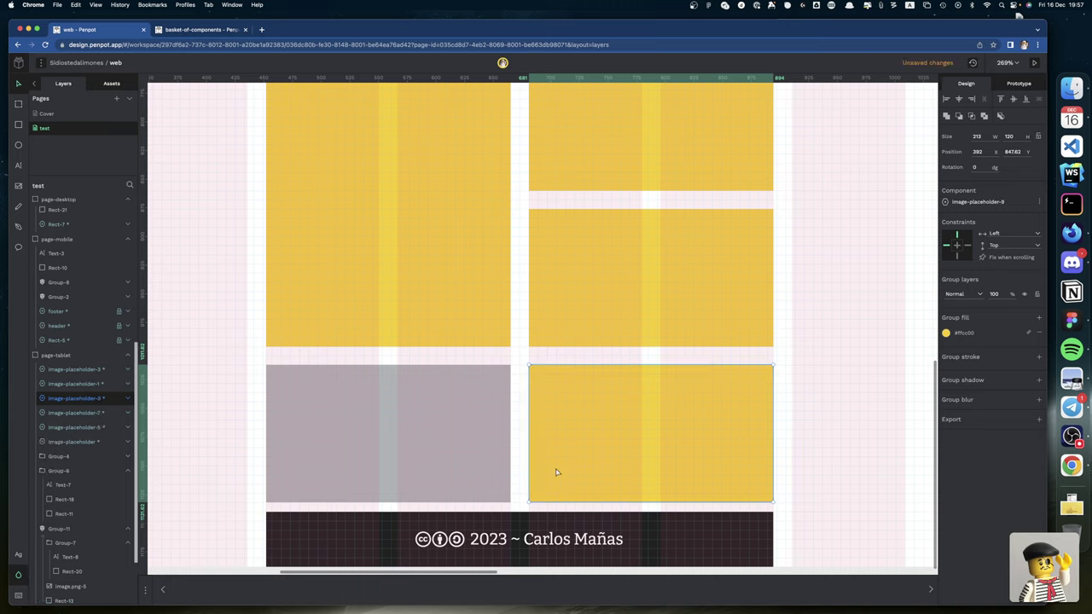
shift+click(440, 435)
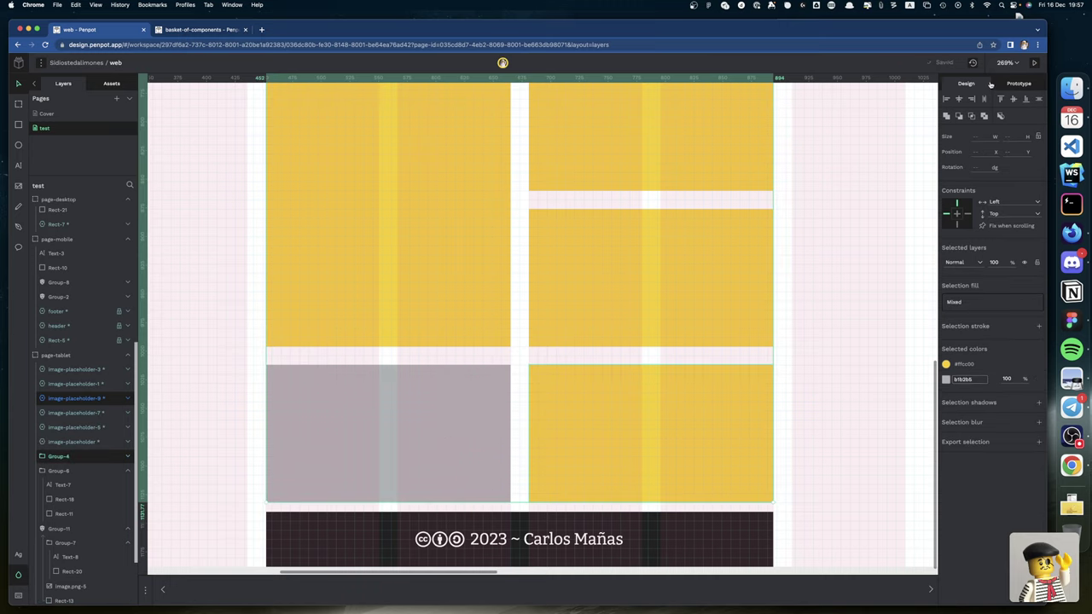
click(945, 100)
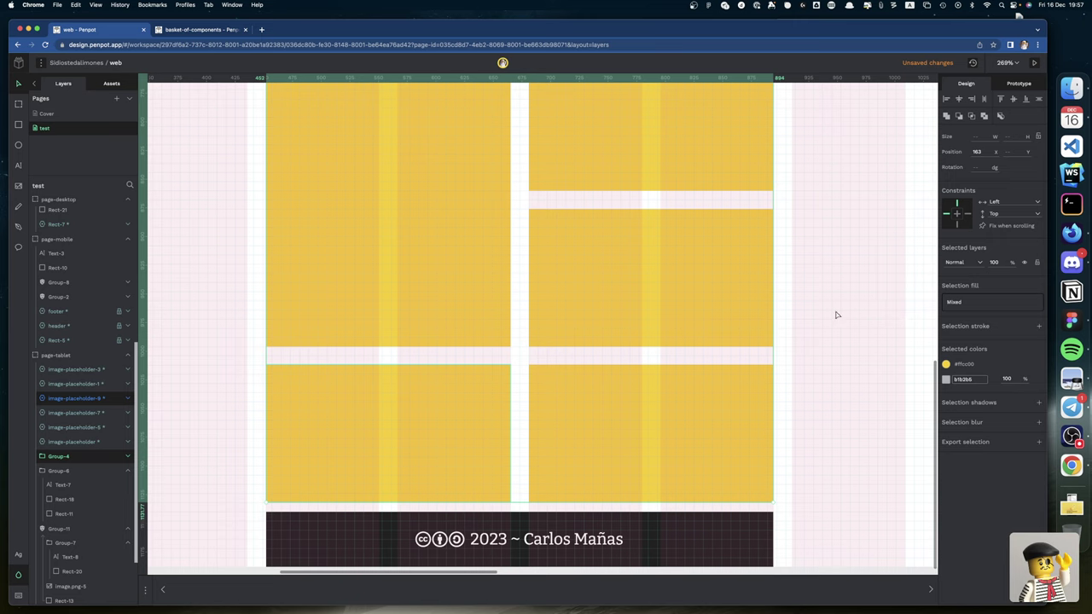
Step: Delete Group-4, the old grey rectangles beneath the placeholders, from the page-tablet board
scroll(811, 401, up, 5)
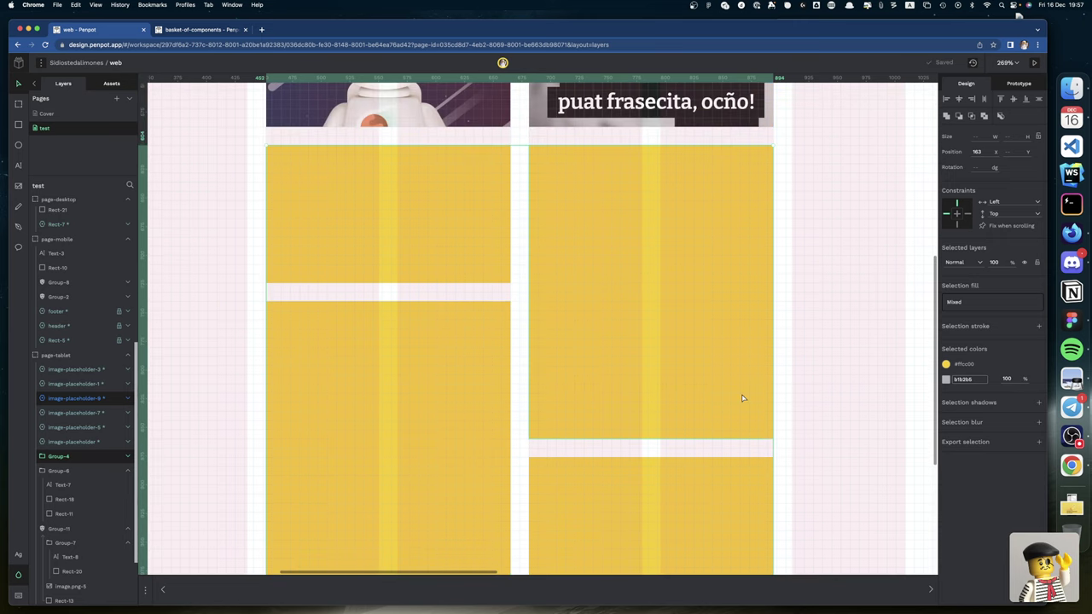
click(86, 458)
key(Delete)
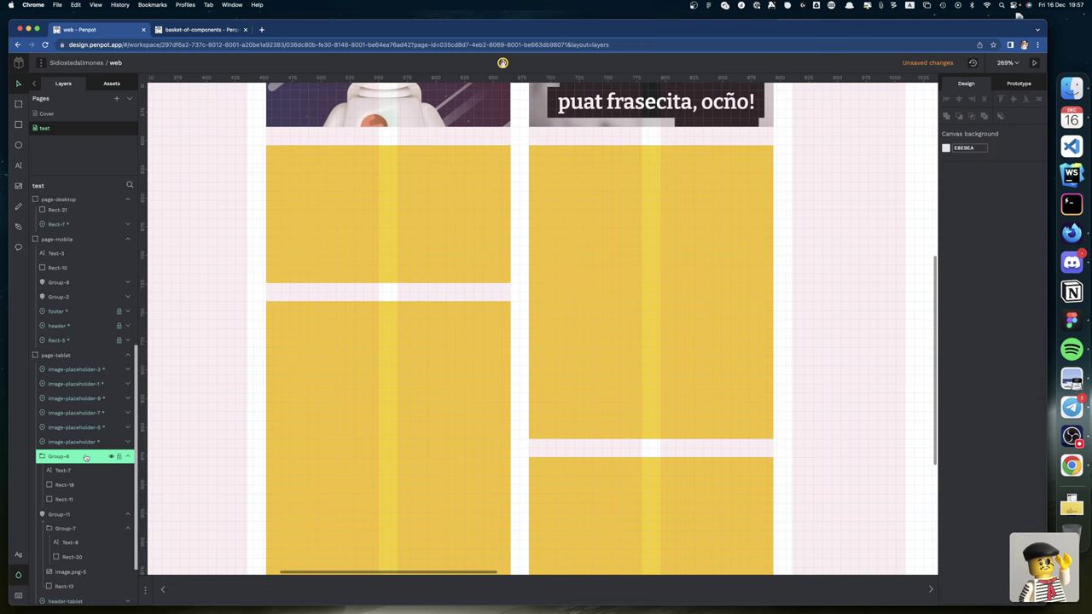
Step: Copy the tablet's 213 × 120 placeholder onto the wide grey rectangle under the desktop hero image, at about X 308.52, Y 460
scroll(167, 397, up, 3)
scroll(166, 397, right, 3)
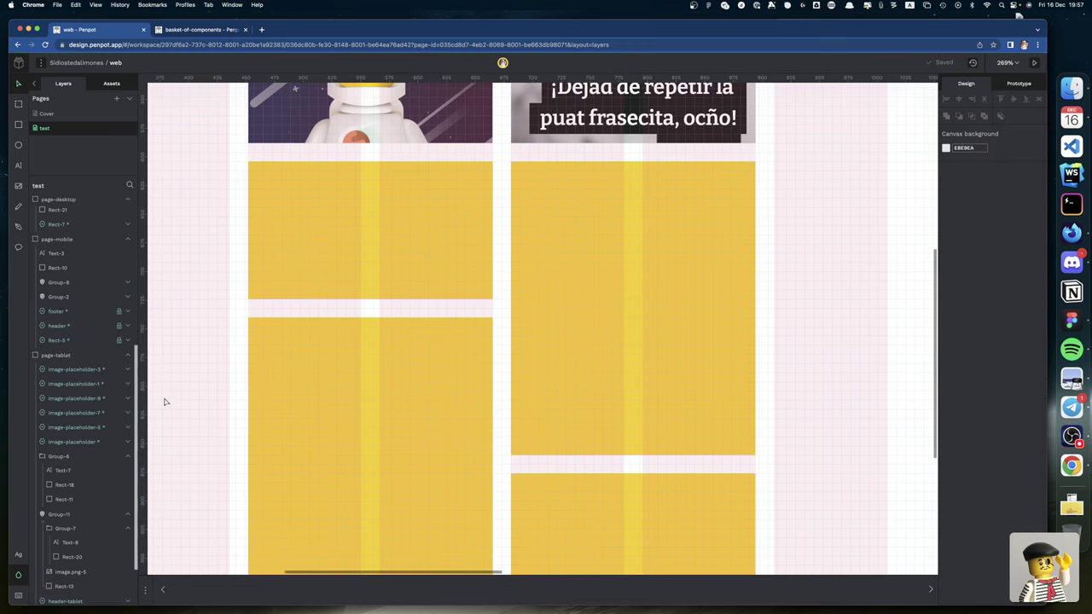
scroll(189, 403, down, 6)
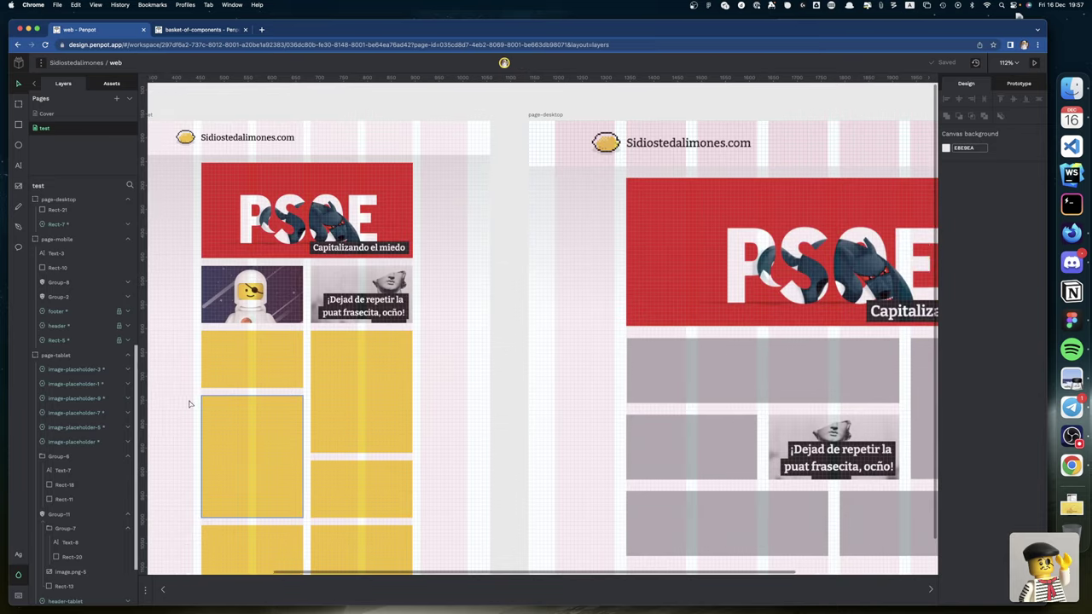
scroll(189, 404, down, 1)
scroll(189, 404, right, 3)
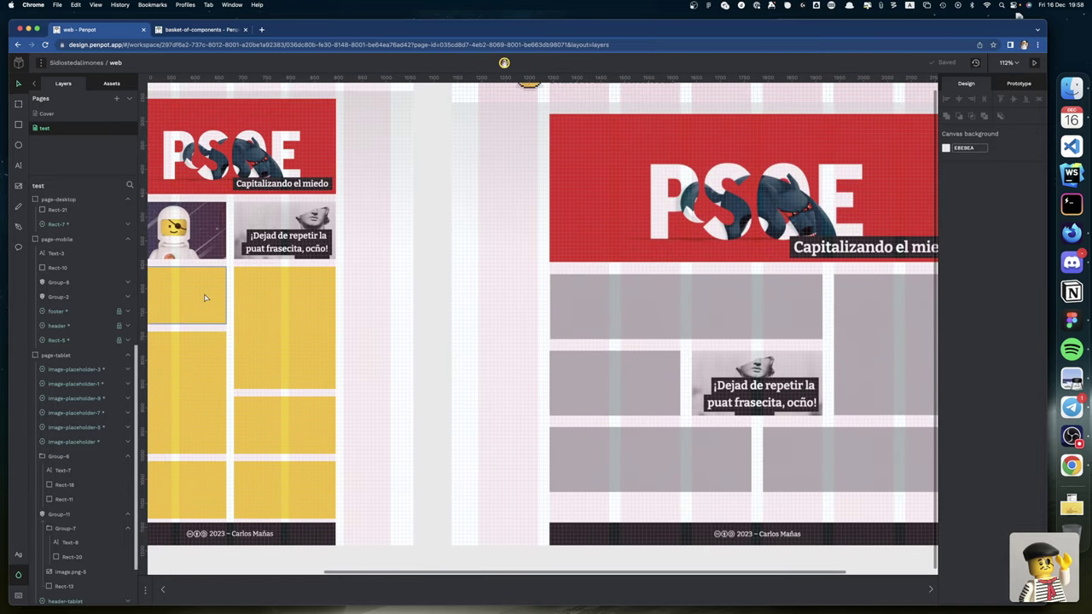
click(204, 297)
drag(208, 311, 675, 312)
scroll(665, 313, right, 3)
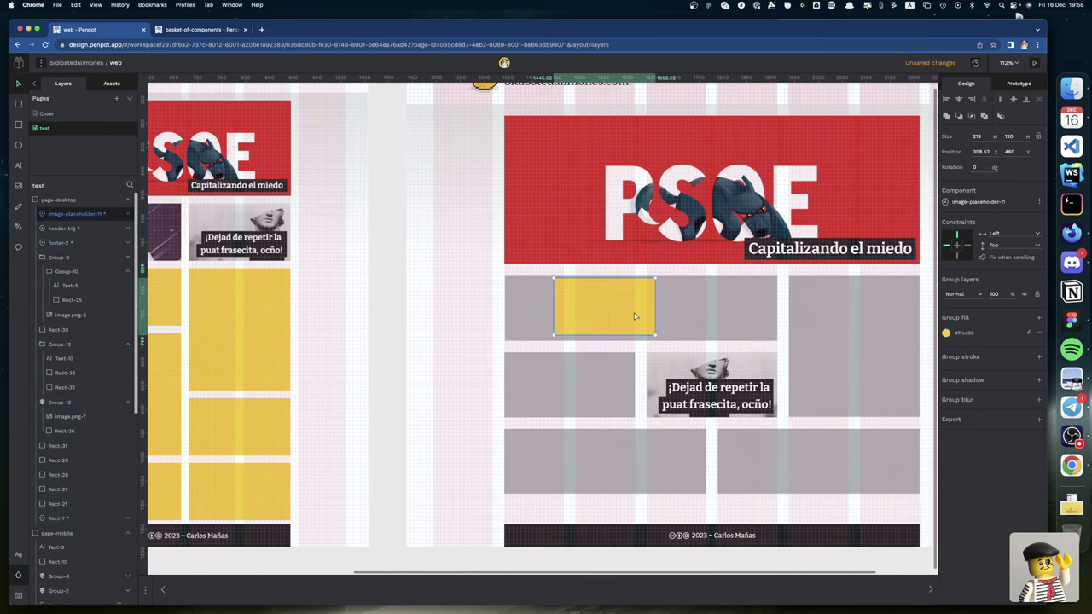
Step: Resize the desktop placeholder to 572 × 136 at X 205, Y 455.61 so it covers the wide grey rectangle below the hero
scroll(648, 316, up, 3)
scroll(635, 315, left, 2)
scroll(614, 337, right, 4)
scroll(597, 350, down, 2)
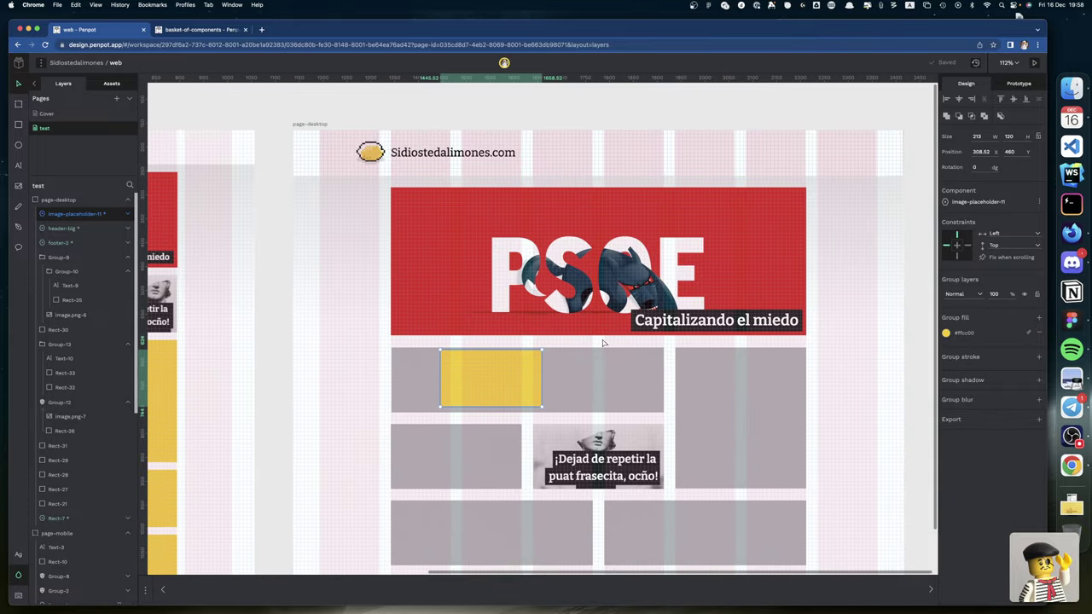
click(587, 359)
key(shift+2)
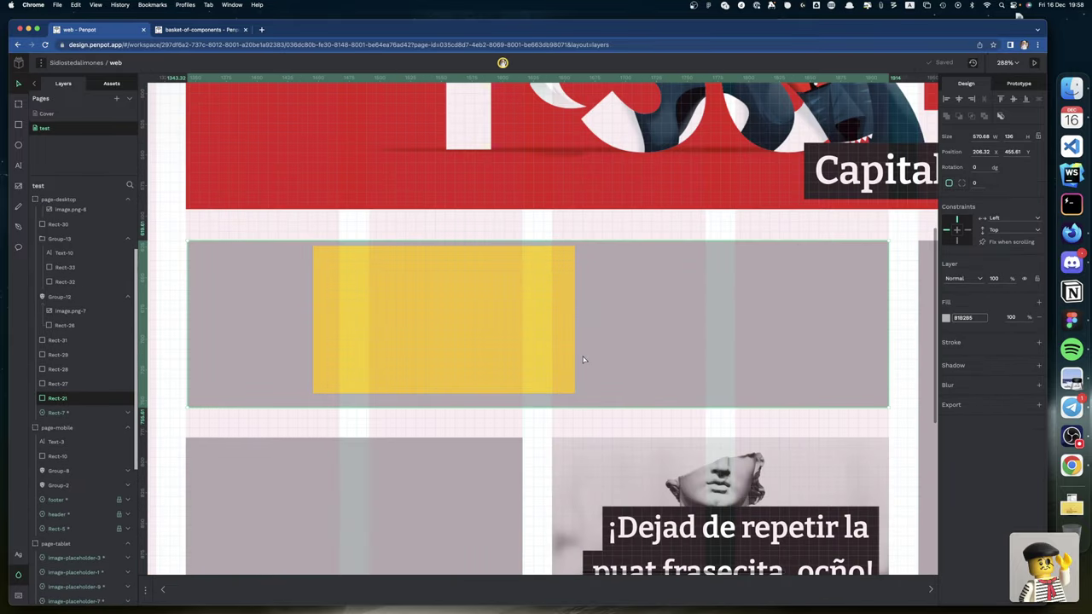
click(406, 286)
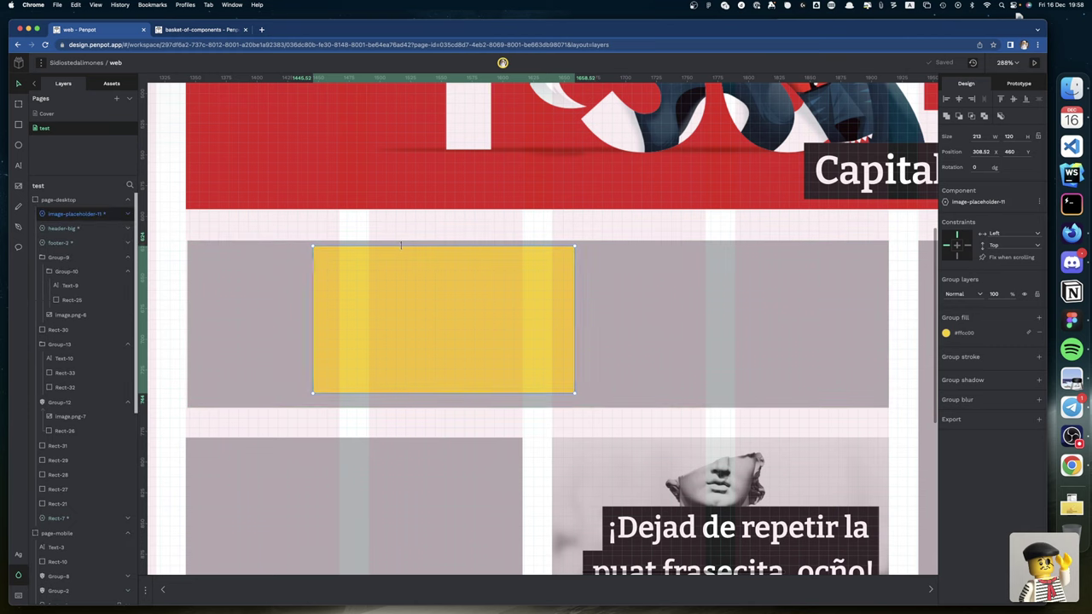
drag(400, 242, 400, 238)
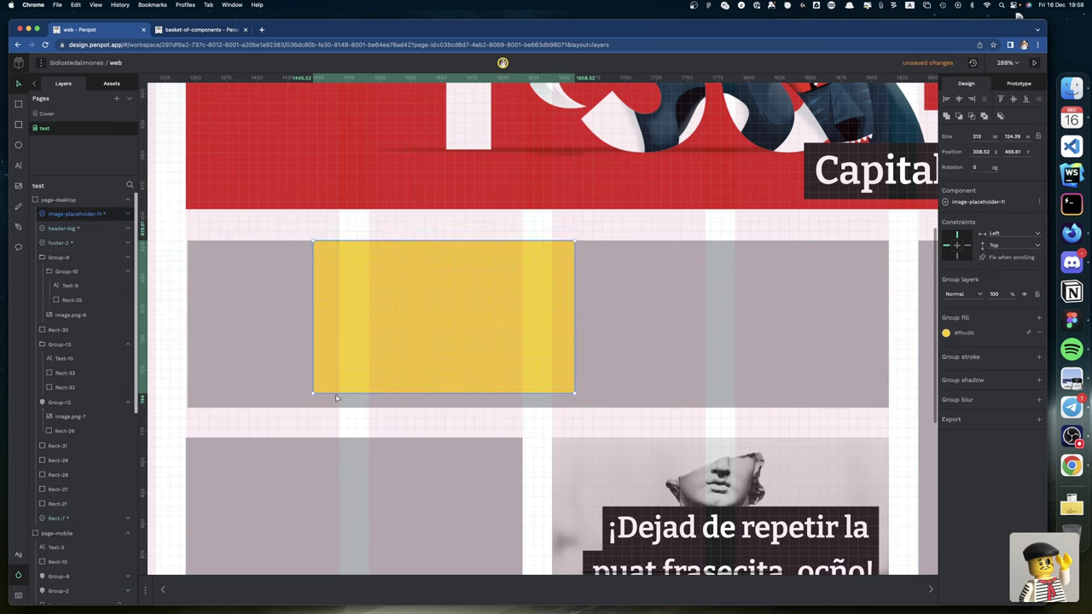
drag(313, 393, 184, 407)
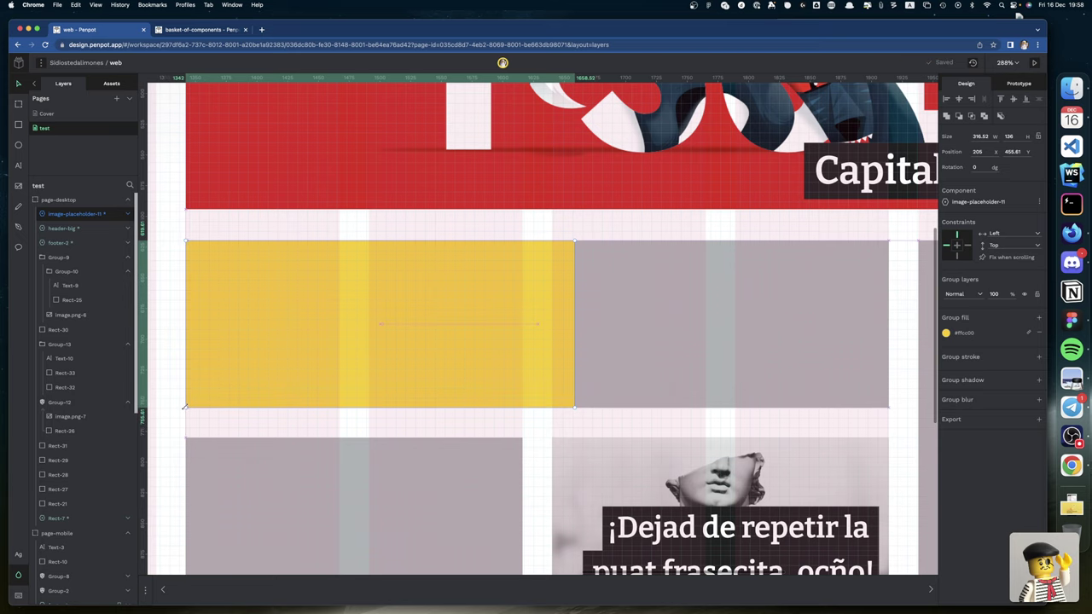
scroll(336, 361, right, 5)
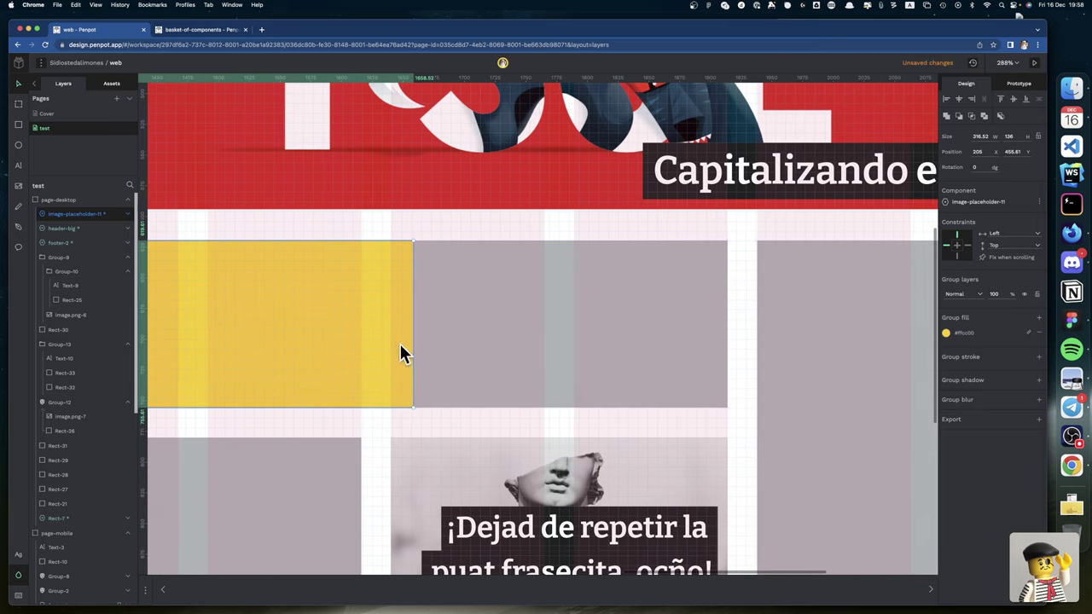
drag(412, 347, 724, 386)
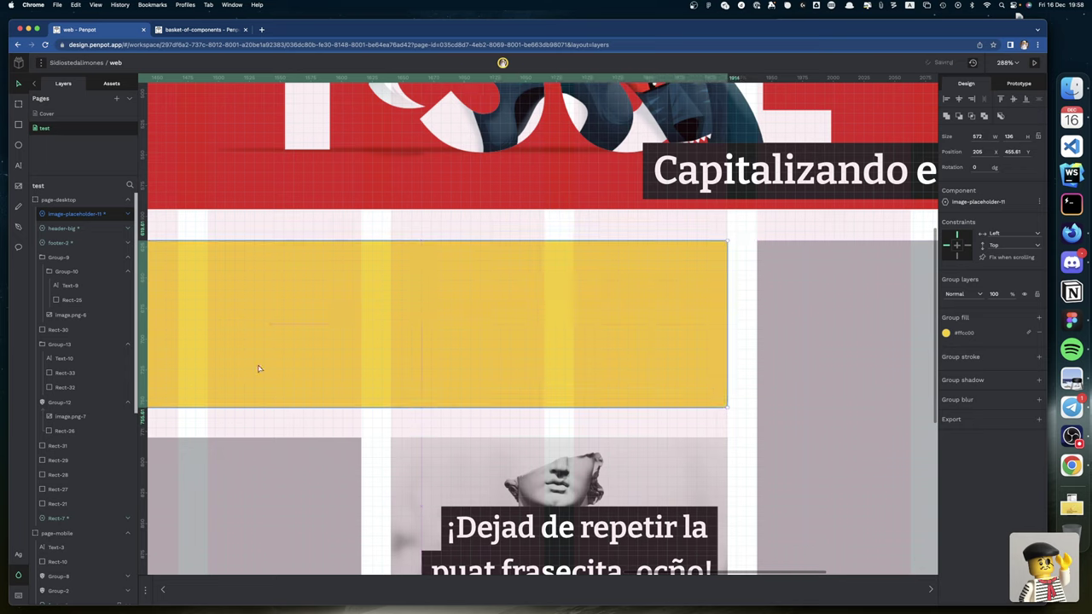
Step: Collapse Group-9, Group-13 and Group-12 in the page-desktop layer tree and select the tall grey rectangle Rect-30
scroll(227, 356, left, 3)
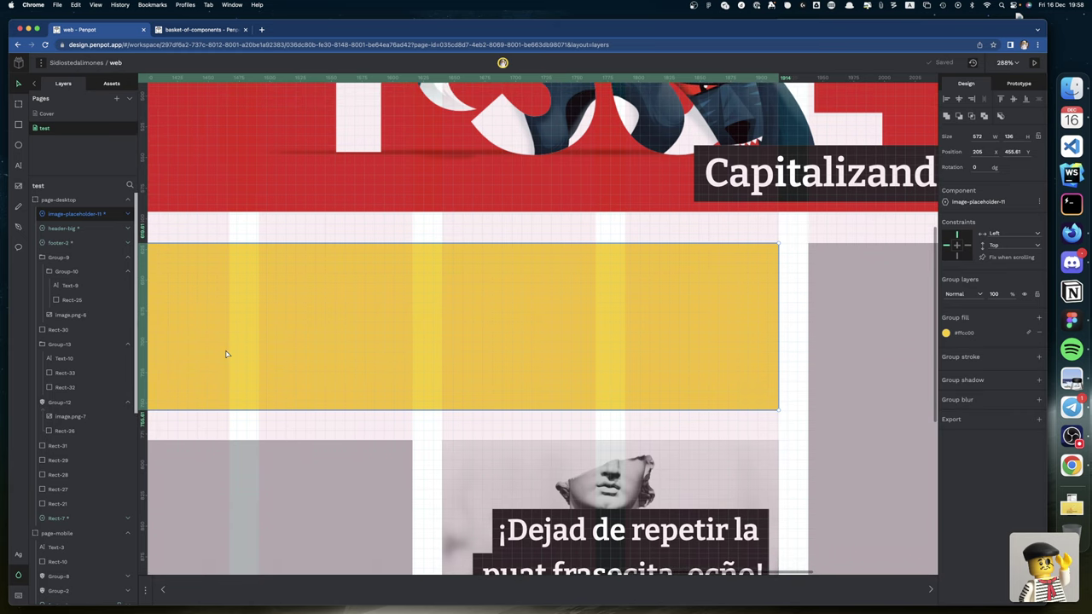
click(127, 258)
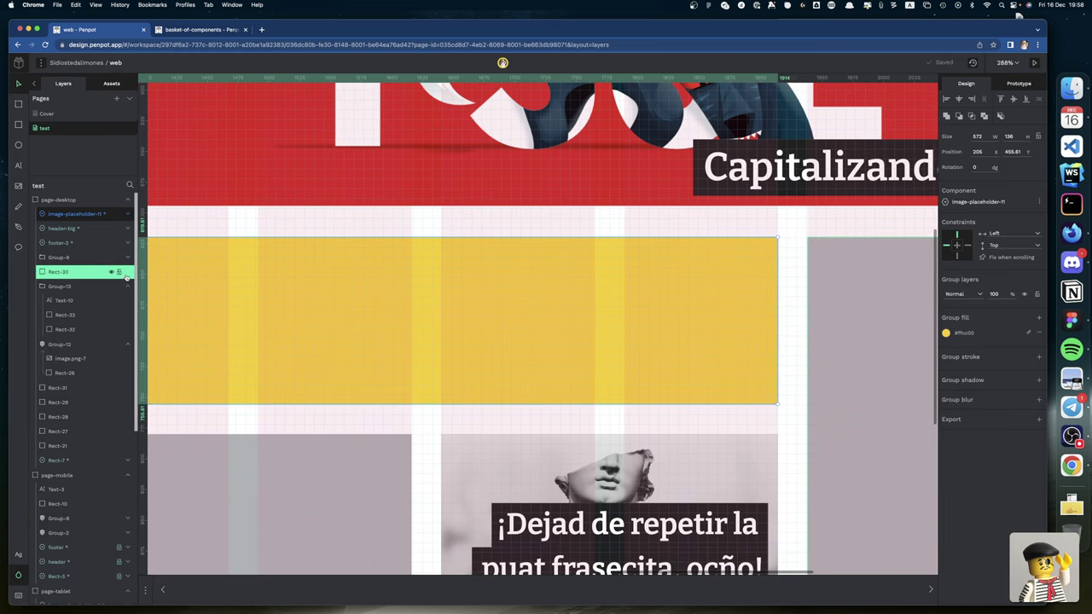
click(84, 272)
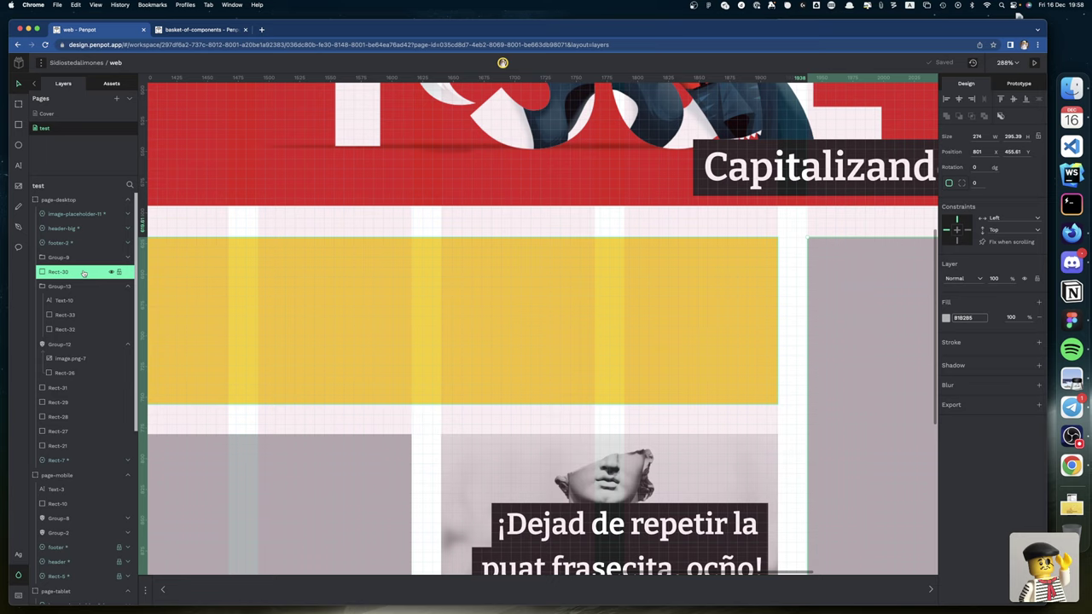
click(127, 287)
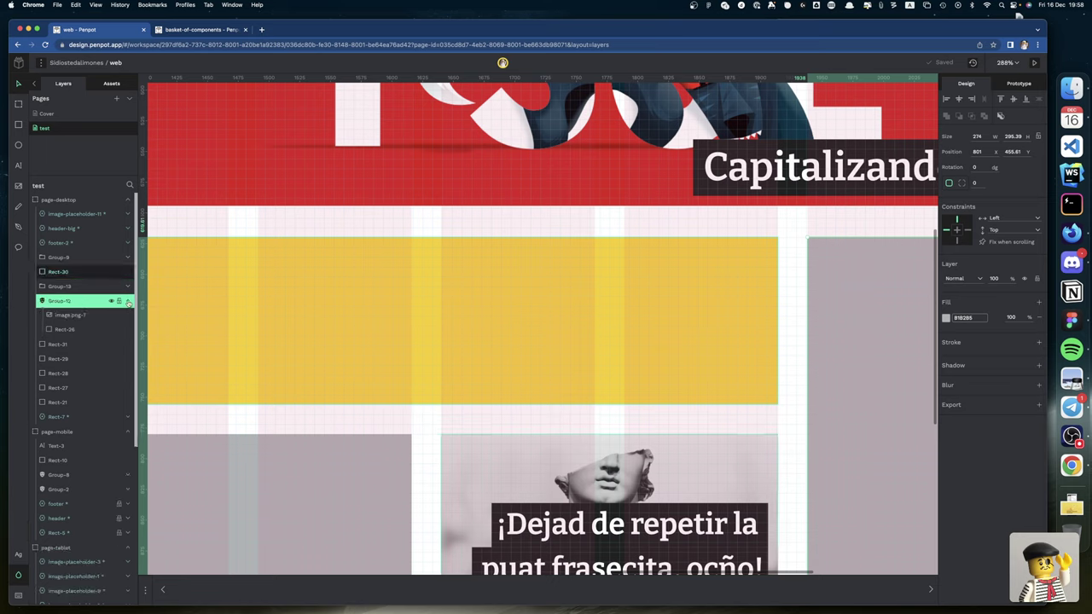
click(127, 302)
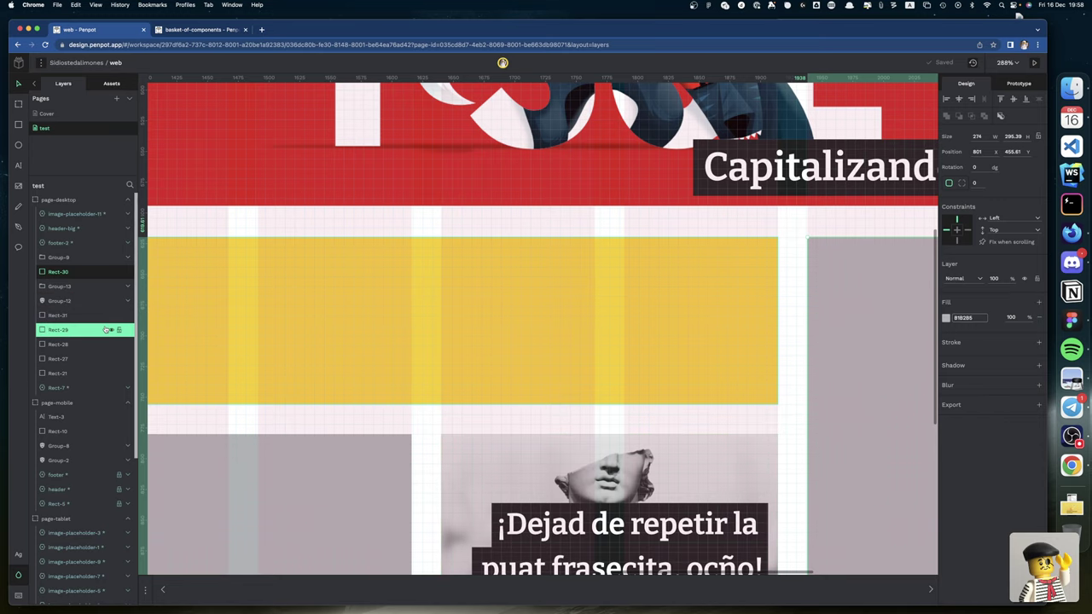
Step: Paste a copy of the wide placeholder and stretch its upper-right corner to that of the tall grey rectangle, making it about 731.46 × 160.87
scroll(217, 342, right, 8)
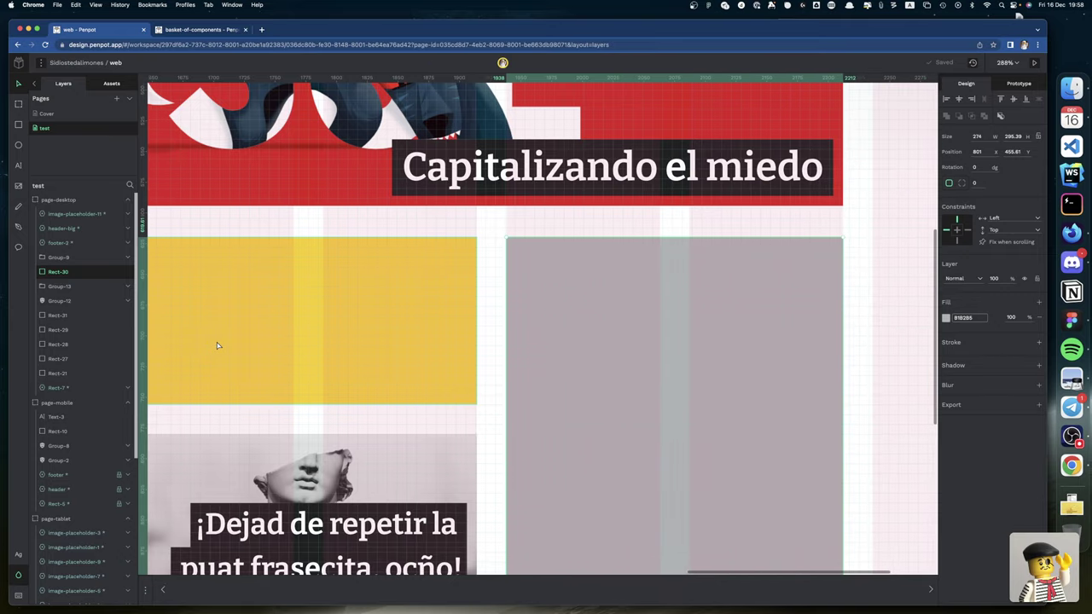
key(ctrl+v)
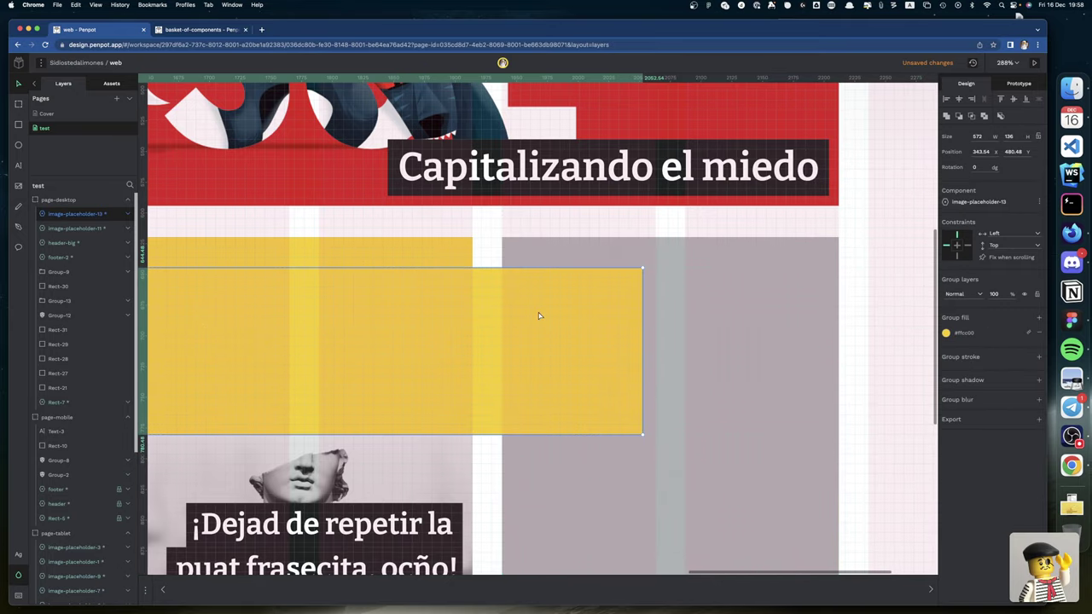
drag(641, 267, 837, 236)
scroll(602, 350, down, 3)
scroll(602, 350, left, 2)
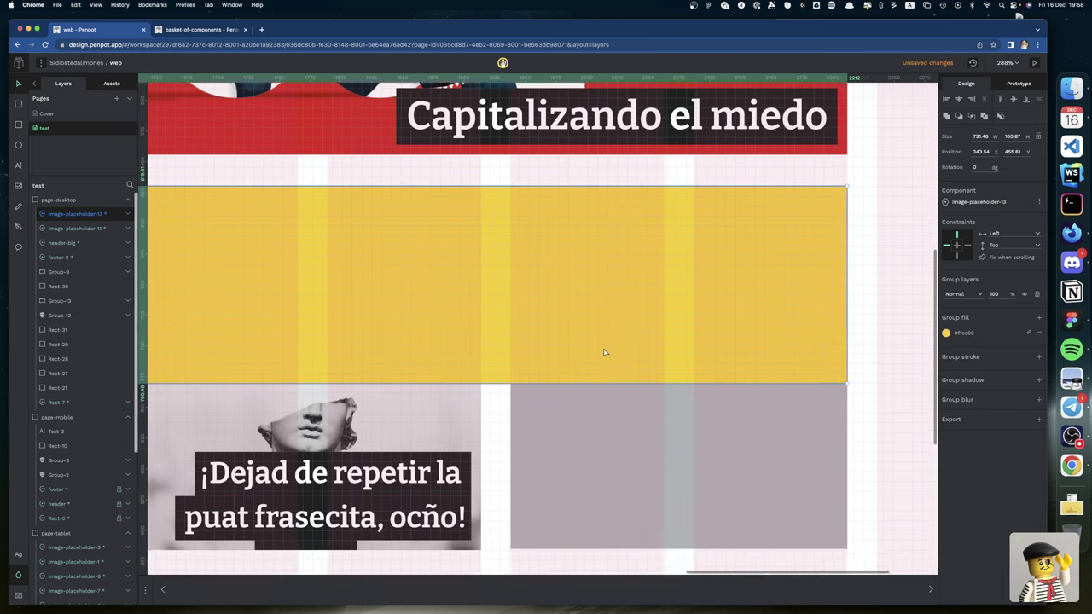
Step: Shrink the pasted placeholder's width and extend it downward to 274 × 296.39 at X 801, covering the tall grey rectangle
scroll(604, 353, left, 6)
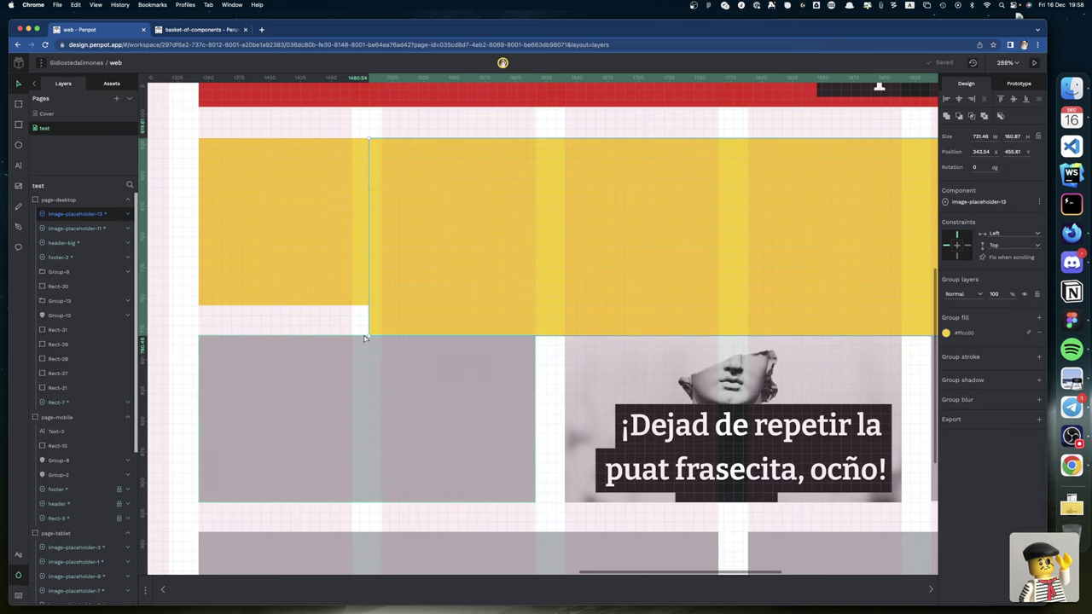
drag(552, 379, 774, 395)
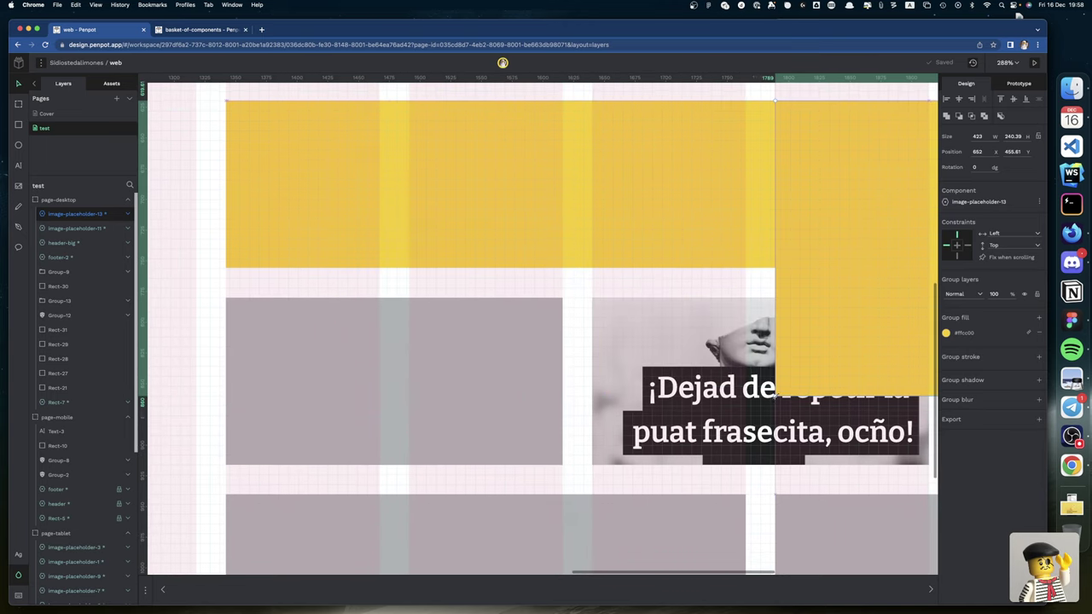
scroll(737, 393, right, 5)
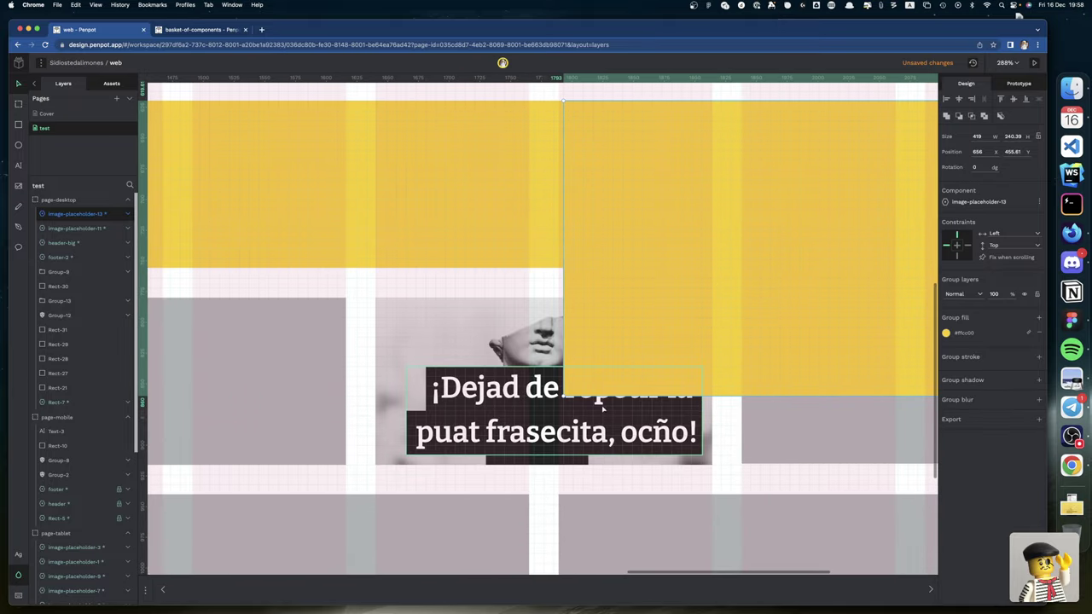
drag(563, 395, 741, 463)
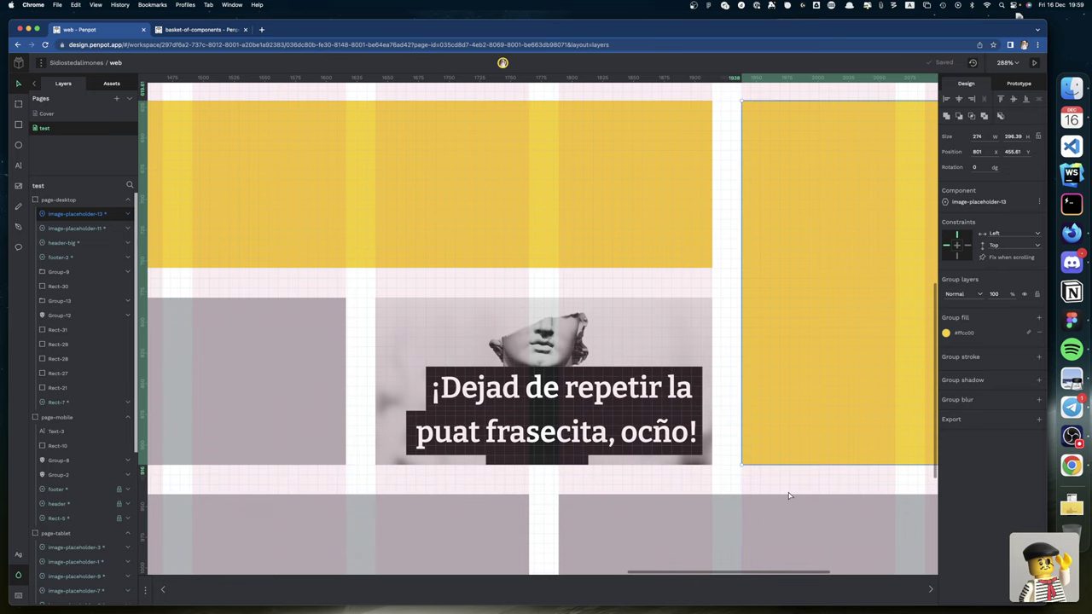
Step: Inspect the upper edges of the wide and tall desktop placeholders and the gap between them for alignment
scroll(788, 497, up, 1)
scroll(788, 496, right, 1)
scroll(788, 496, left, 2)
scroll(788, 496, down, 1)
scroll(788, 495, up, 8)
scroll(788, 494, right, 7)
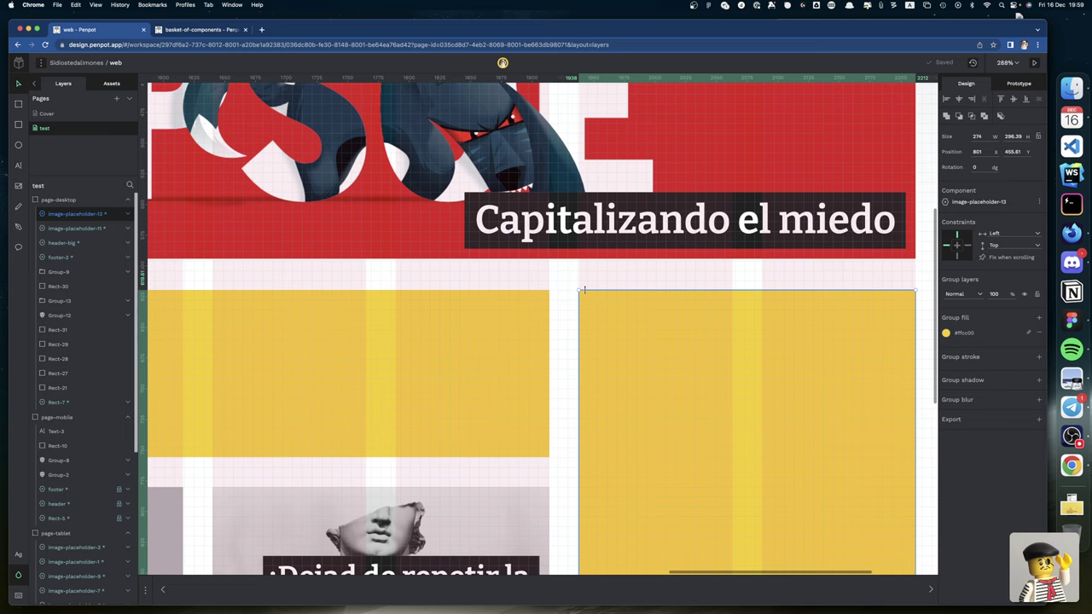
scroll(583, 290, down, 5)
scroll(583, 290, up, 10)
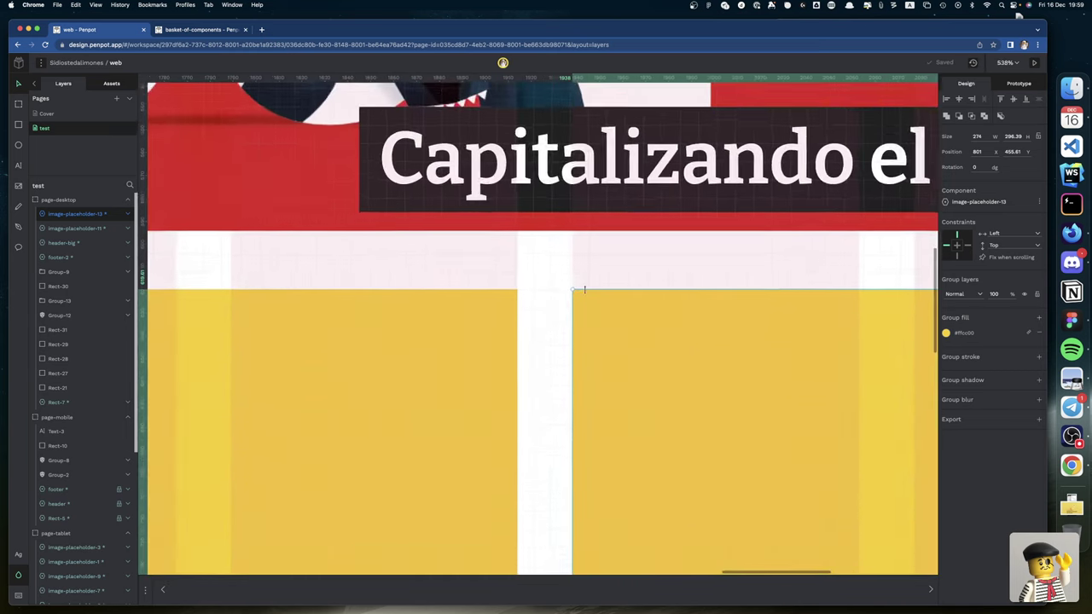
scroll(586, 291, up, 5)
key(Escape)
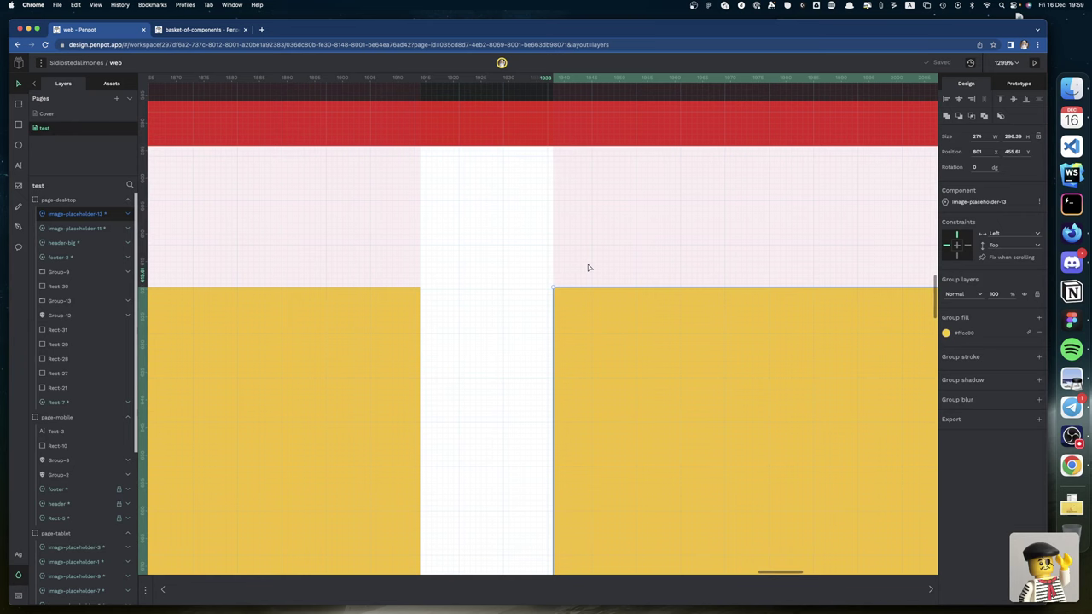
scroll(591, 290, down, 20)
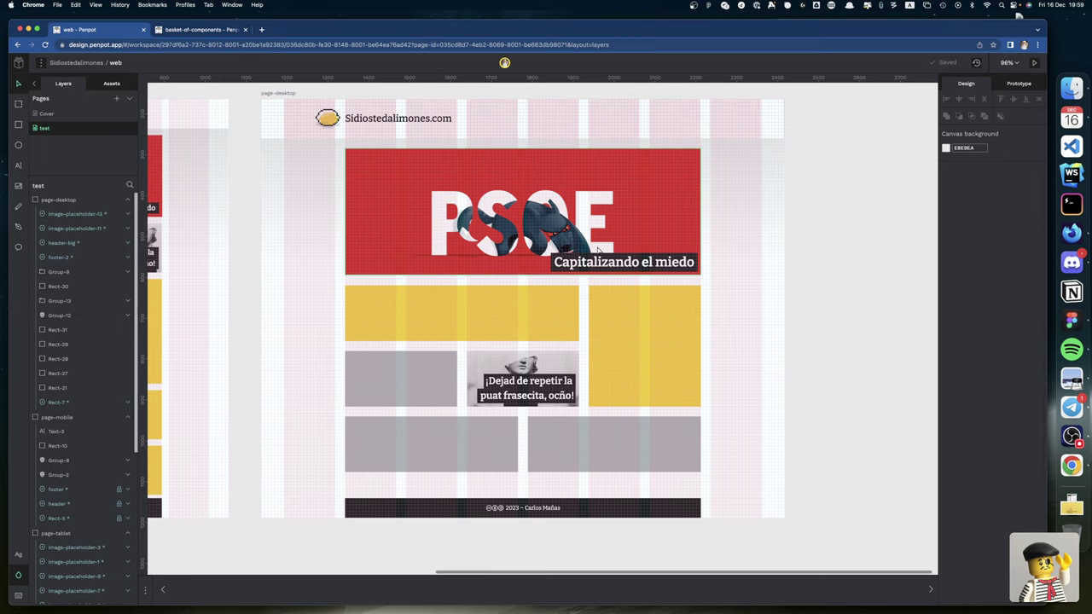
Step: Duplicate the wide placeholder onto the row below and narrow the copy to 274 × 136, covering the grey rectangle beside the statue image
click(636, 367)
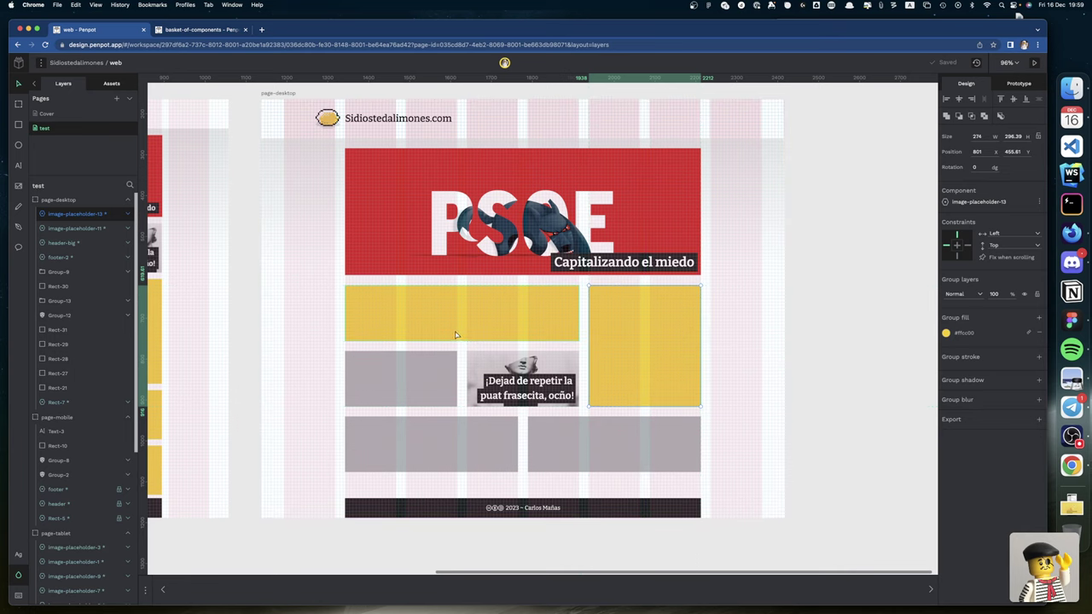
drag(441, 331, 439, 399)
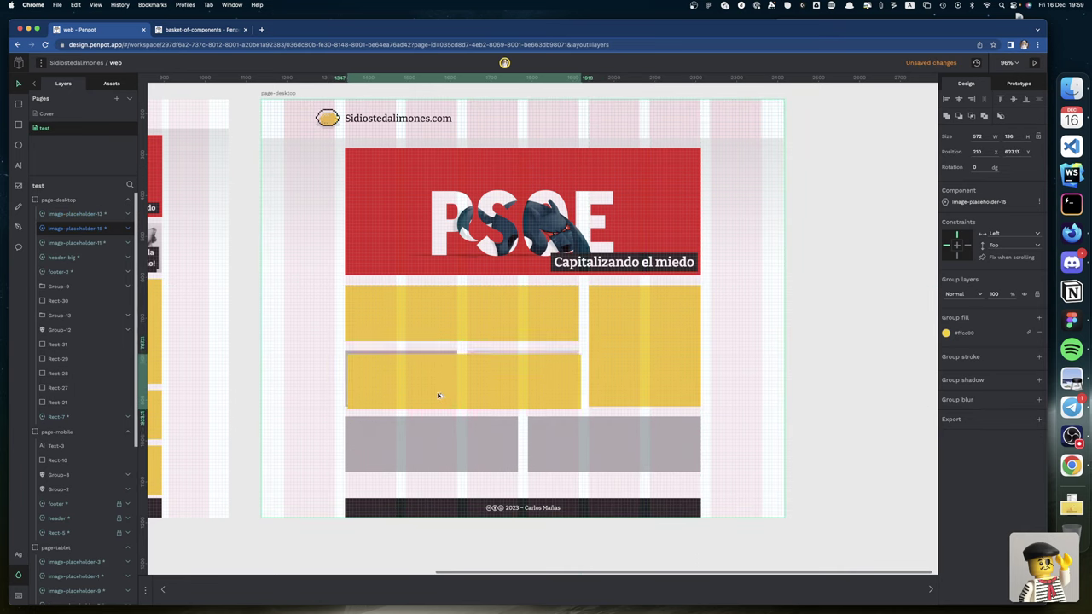
double_click(436, 394)
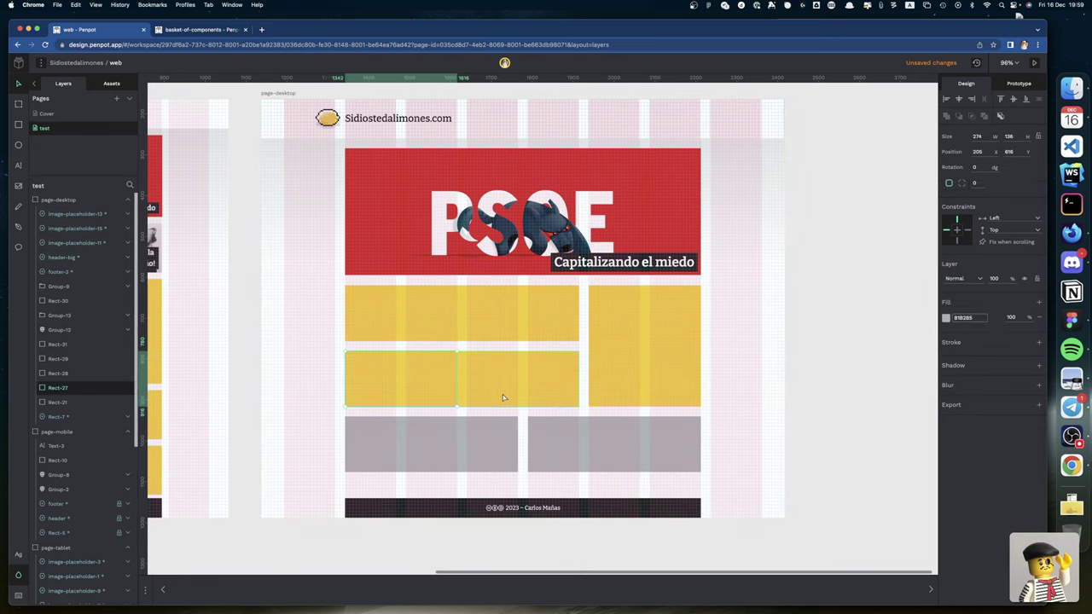
click(578, 391)
drag(577, 384, 455, 377)
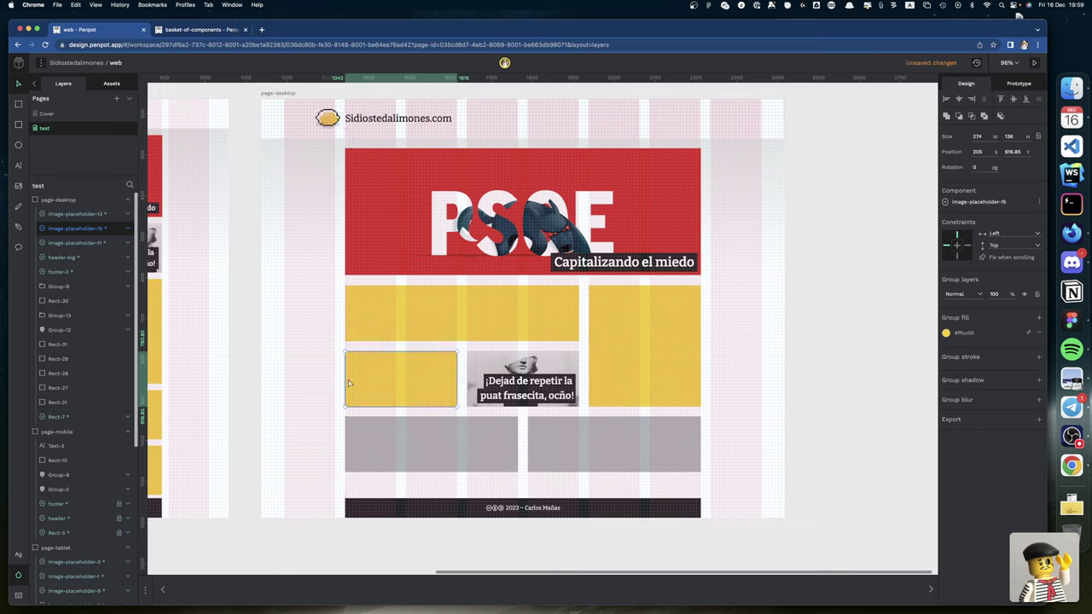
Step: Duplicate the small placeholder into the bottom row, remove the grey rectangle Rect-28 beneath it and widen the copy to 423 × 136
key(super+d)
drag(383, 383, 383, 448)
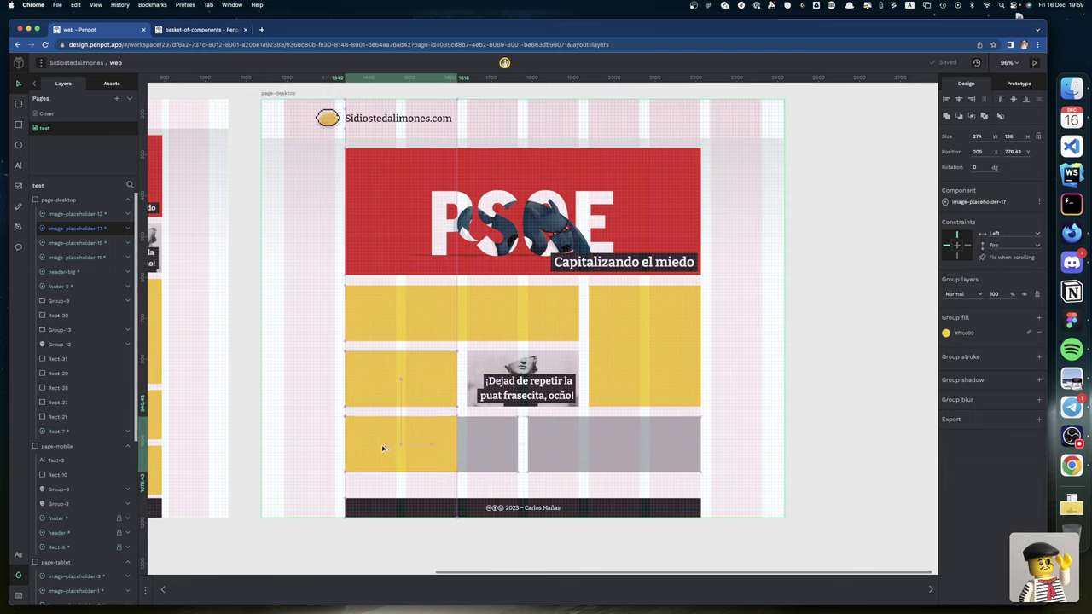
click(445, 450)
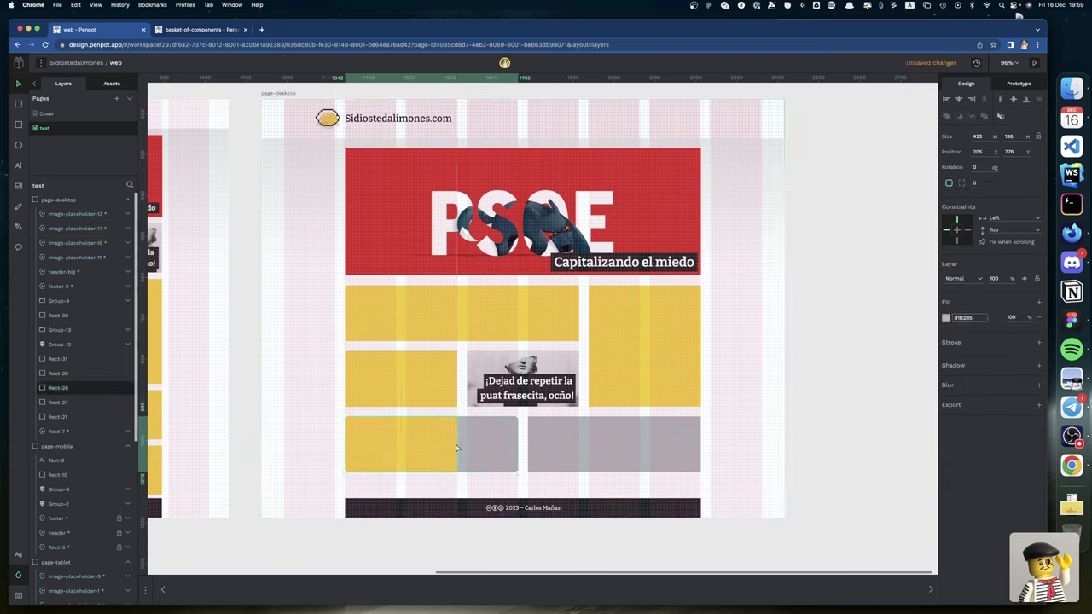
drag(456, 448, 486, 448)
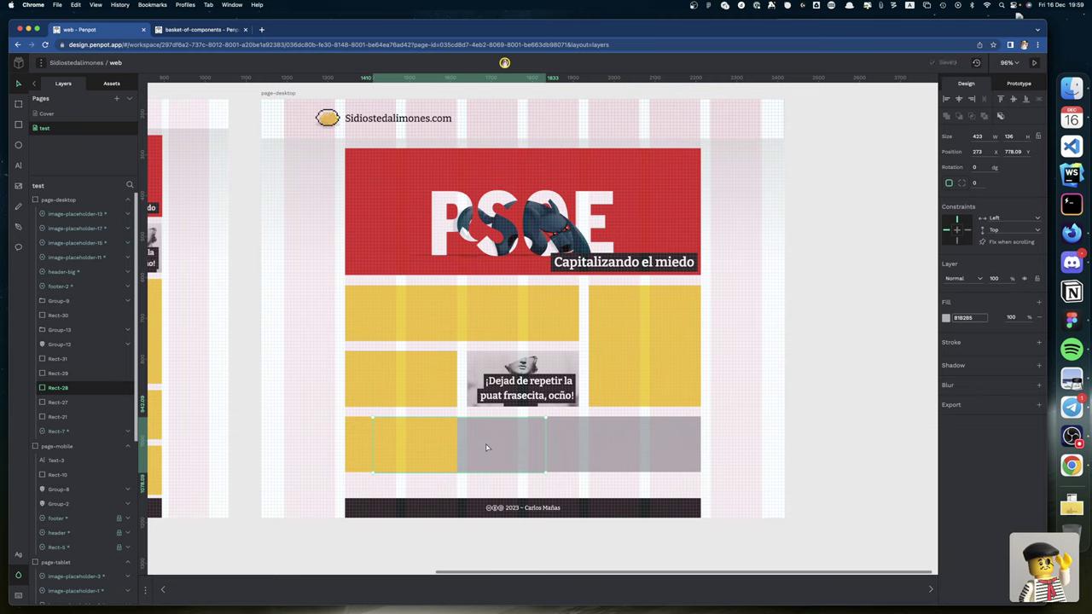
click(456, 443)
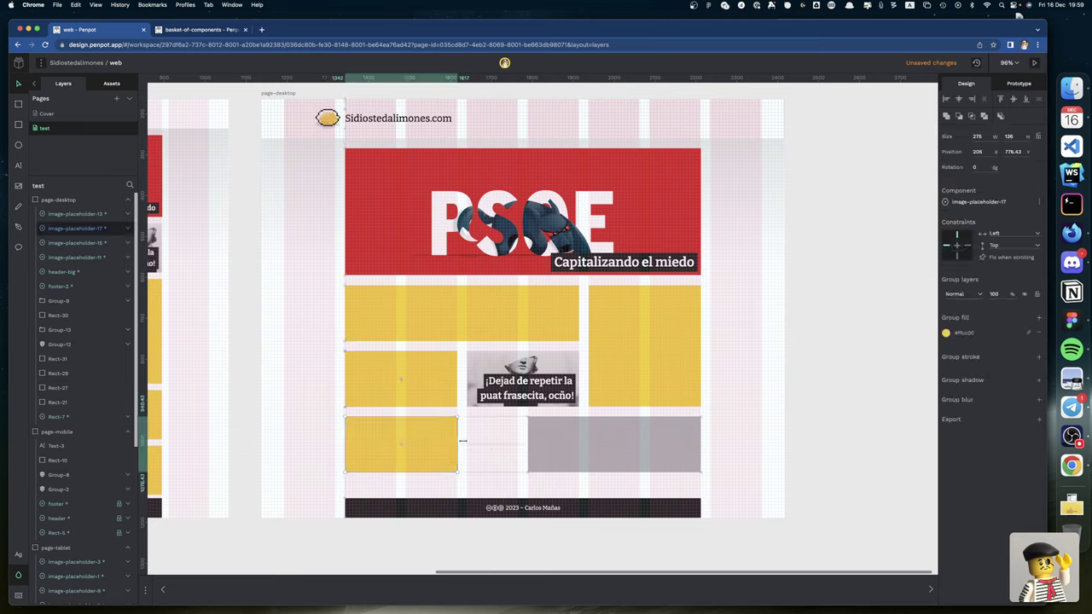
drag(461, 440, 515, 444)
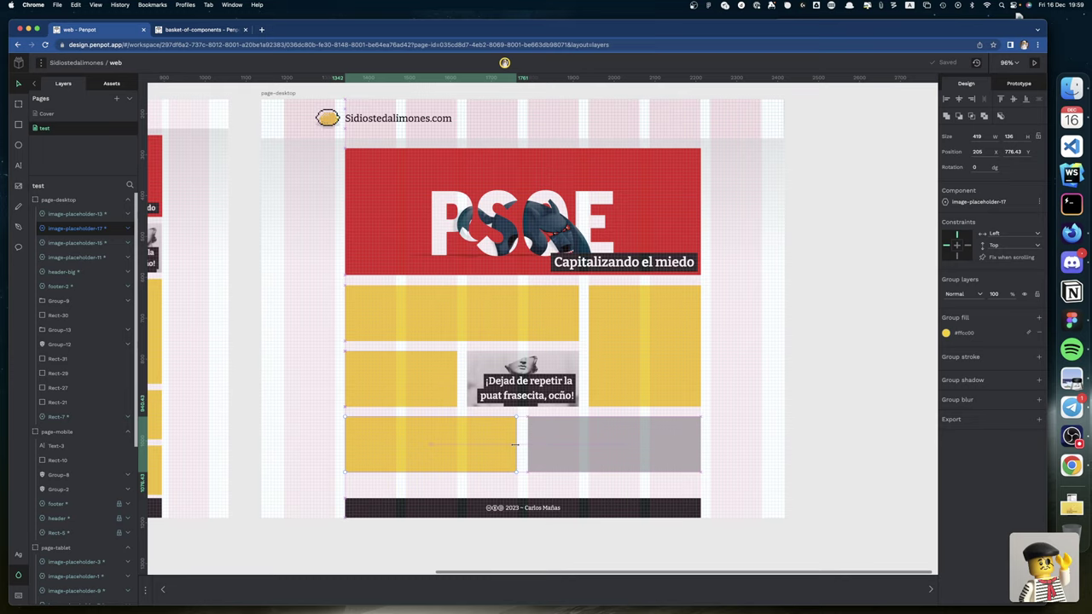
Step: Replace the bottom row's remaining grey rectangle with a duplicate of the 423-wide placeholder, right-aligned to the tall placeholder
click(559, 451)
key(Delete)
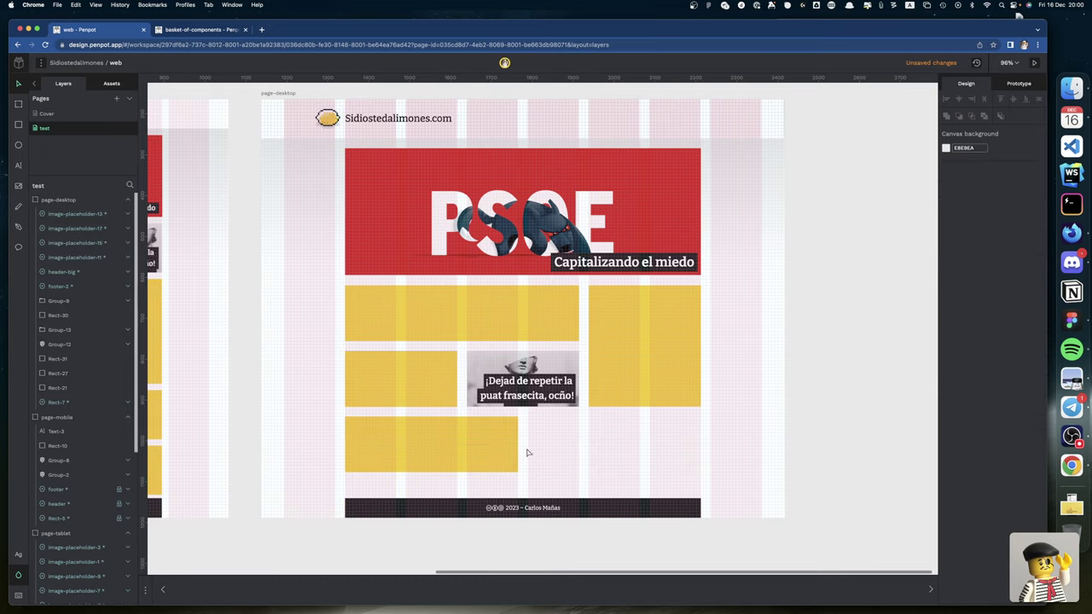
click(489, 448)
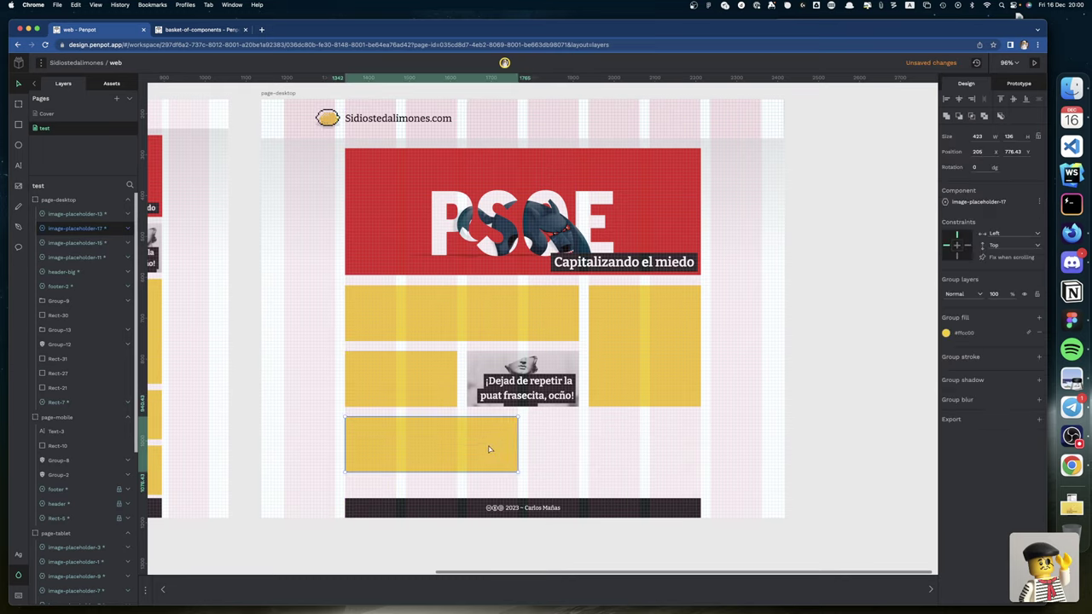
shift+click(647, 397)
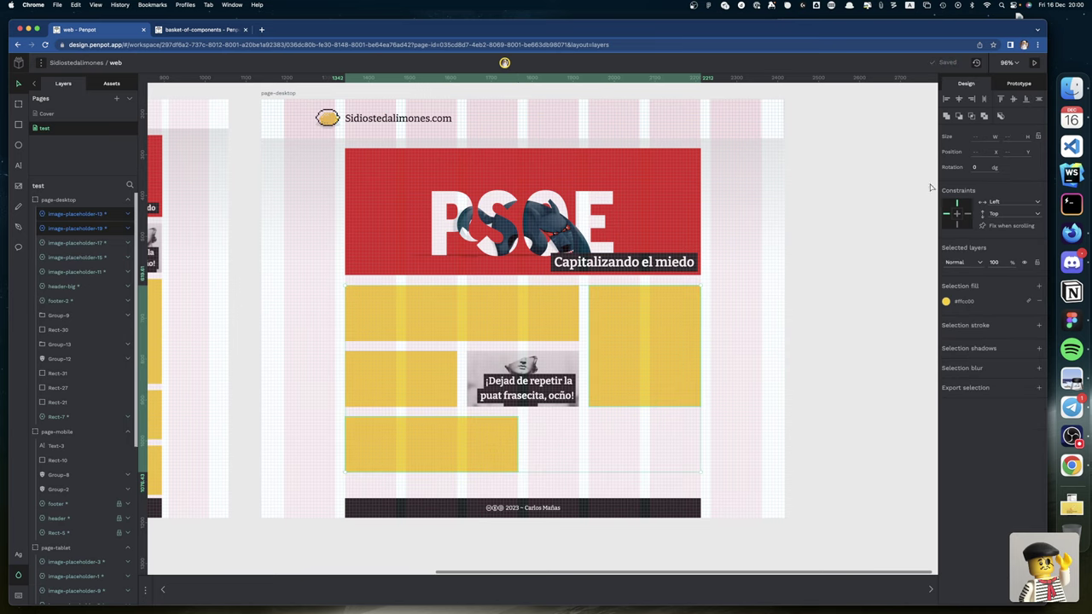
click(971, 100)
click(739, 396)
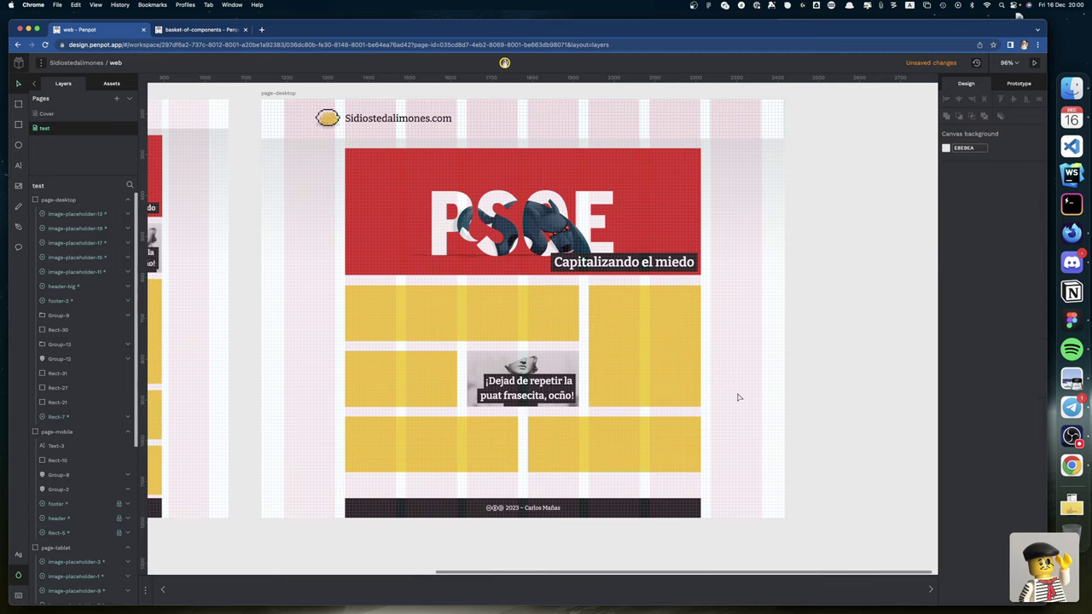
Step: Delete the leftover grey rectangles Rect-30, Rect-31, Rect-27 and Rect-21 hidden beneath the desktop board's placeholders
click(616, 389)
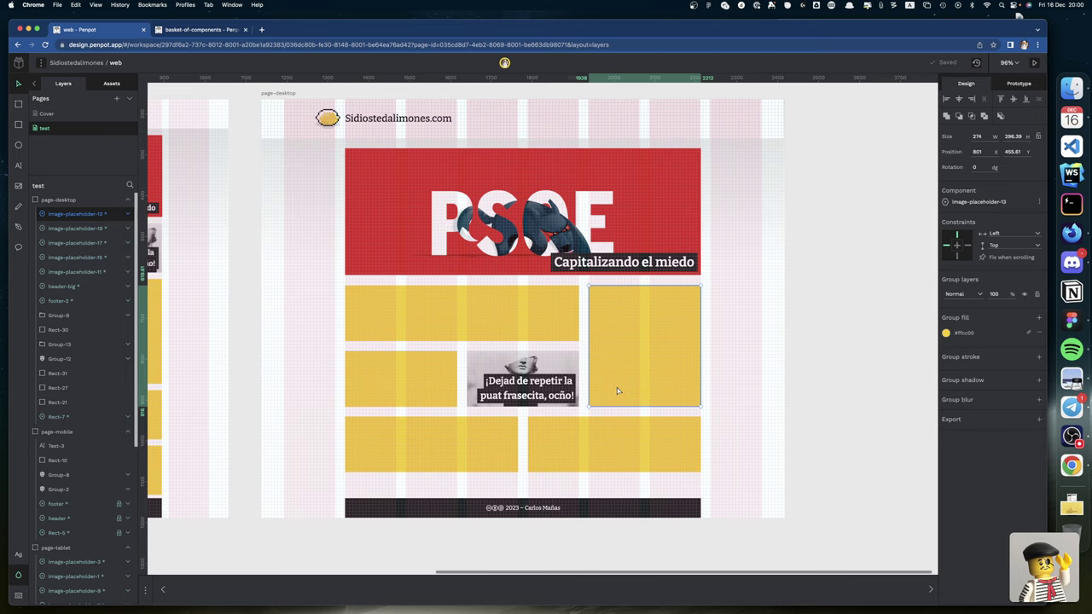
click(70, 329)
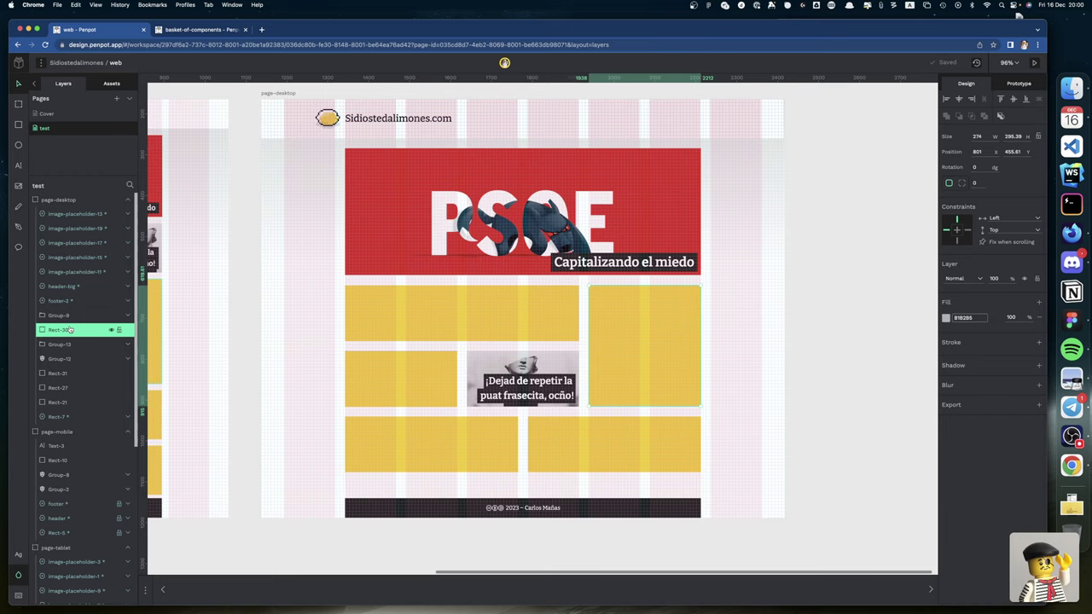
drag(70, 329, 60, 361)
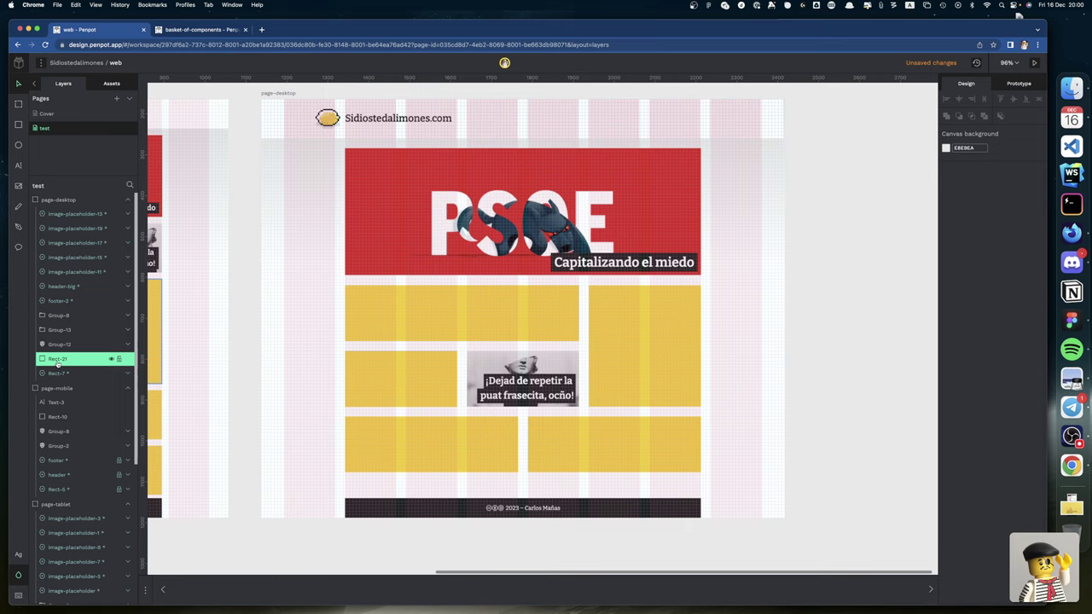
click(57, 363)
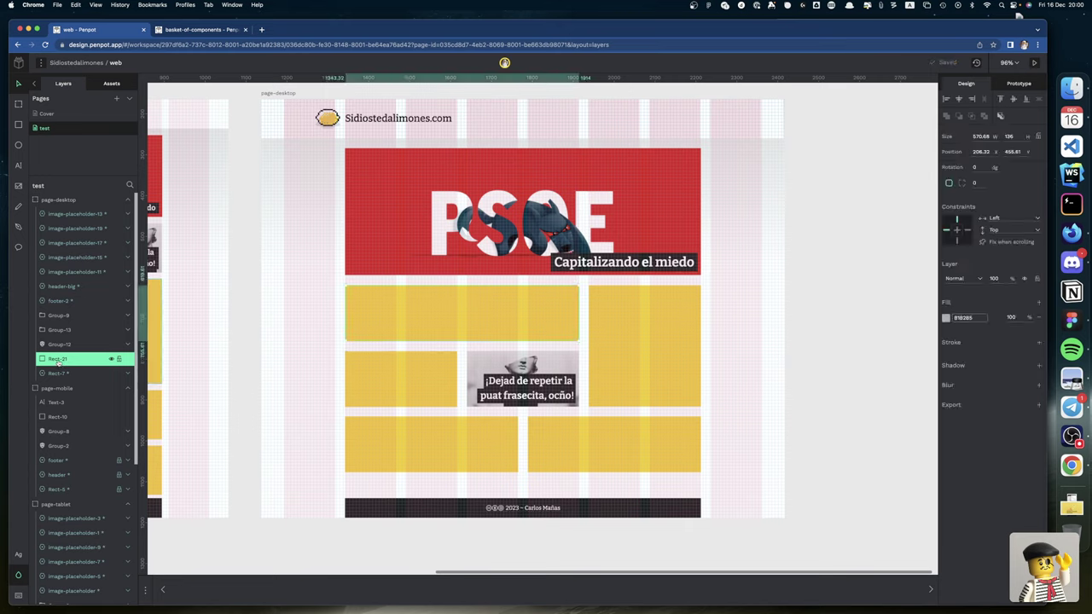
key(Delete)
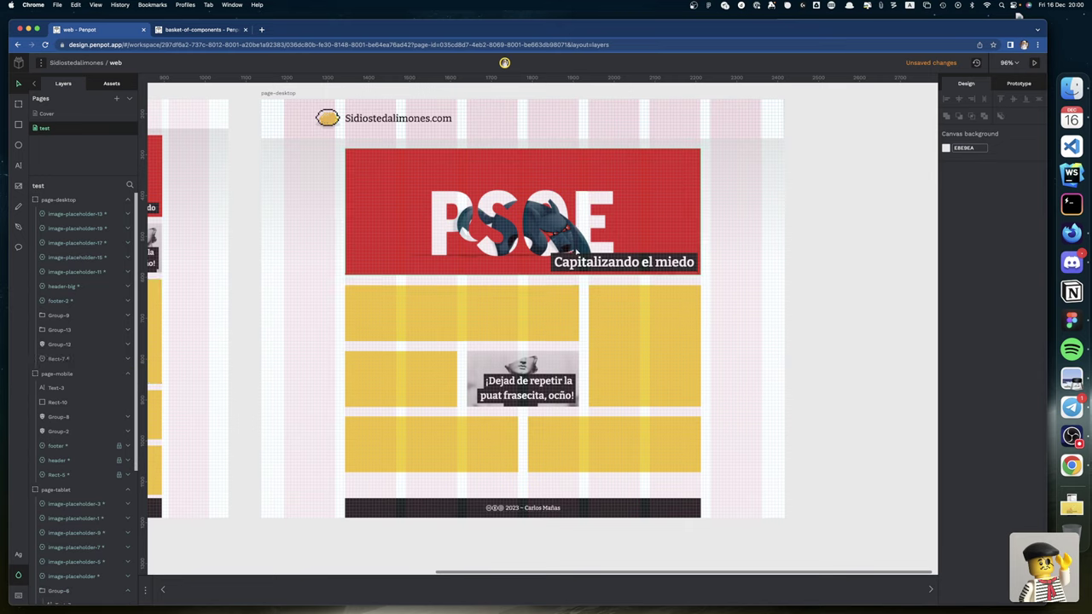
Step: Expand the hero banner's Group-9 and inspect its caption text, caption background and image.png-6
click(433, 209)
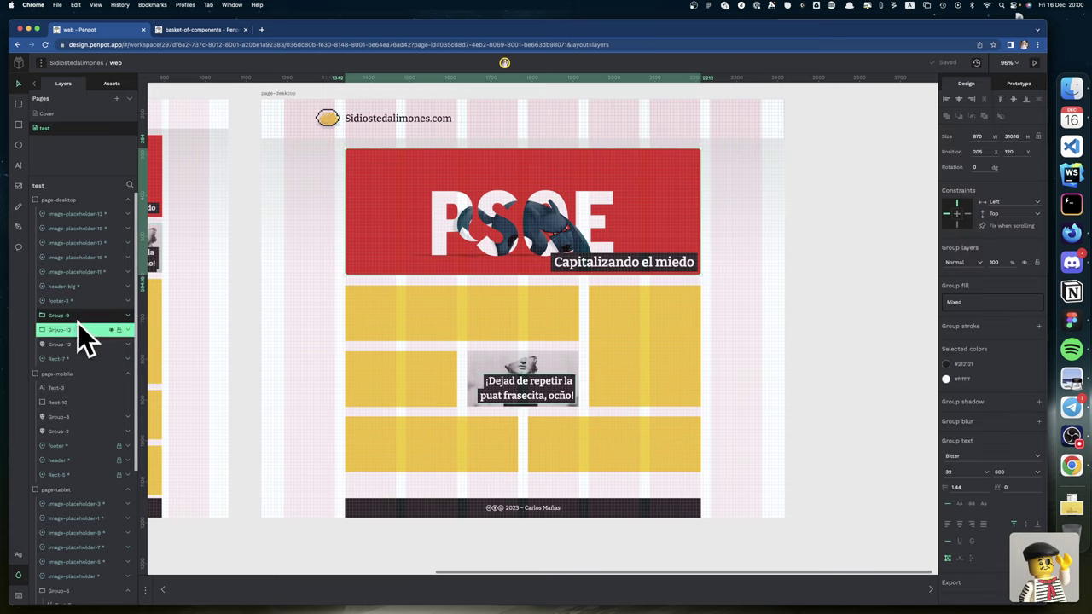
click(125, 316)
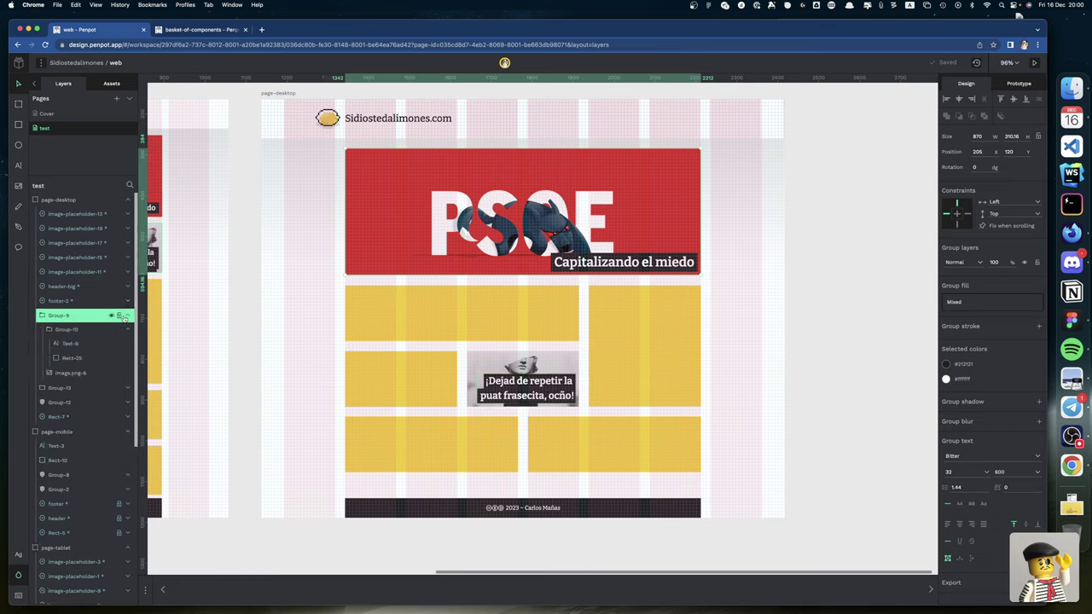
click(77, 344)
click(75, 358)
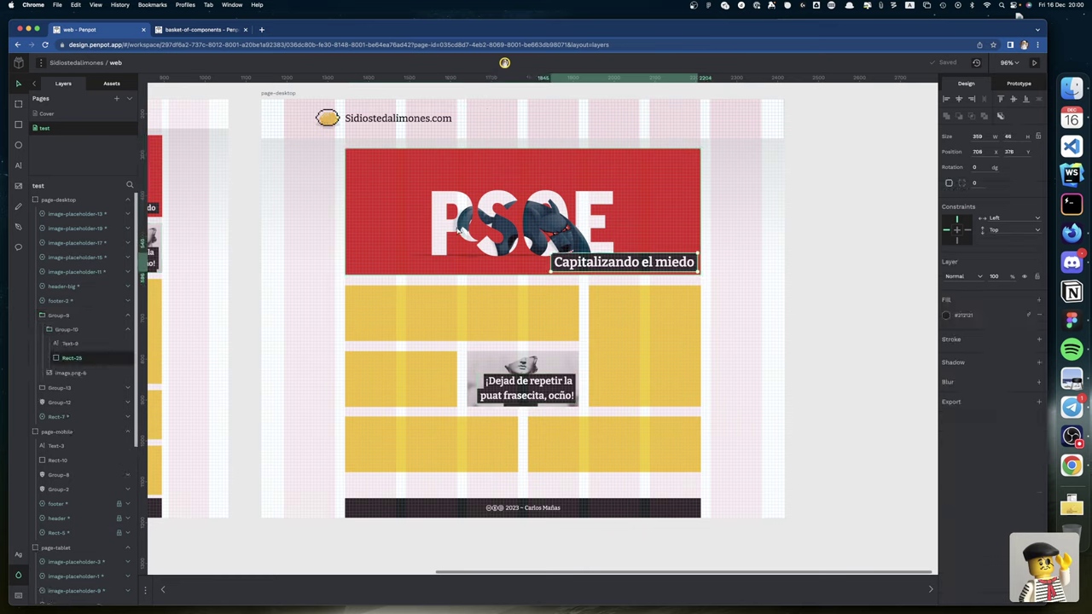
click(68, 374)
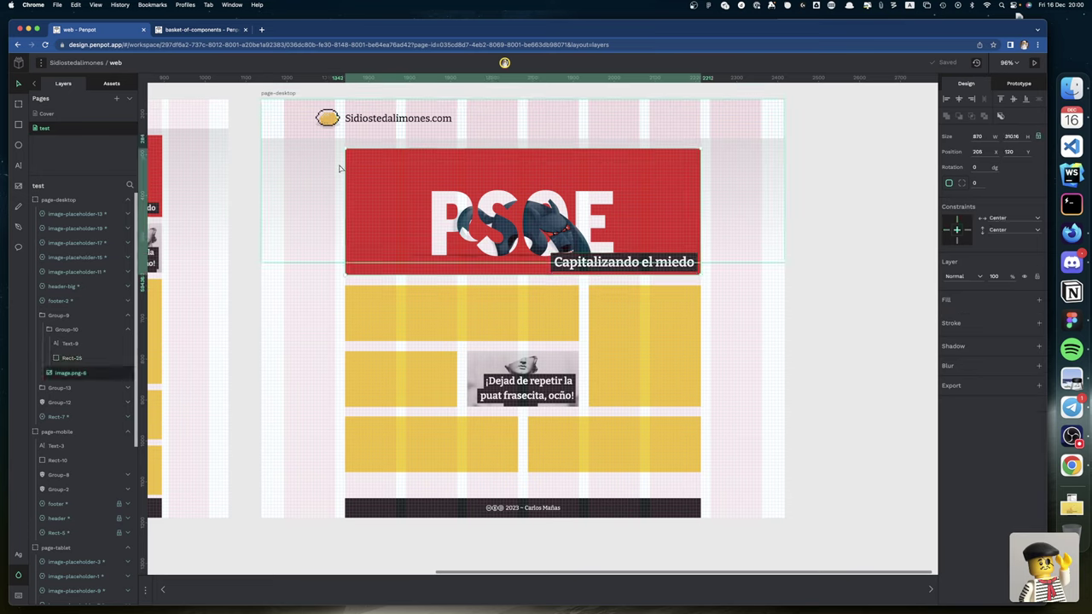
key(shift+2)
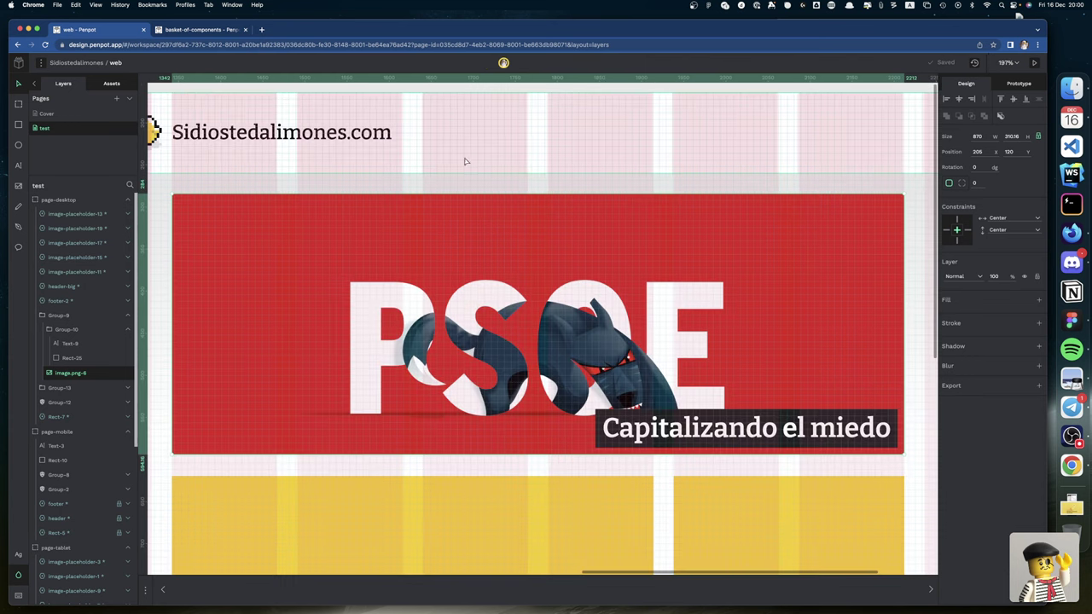
click(174, 188)
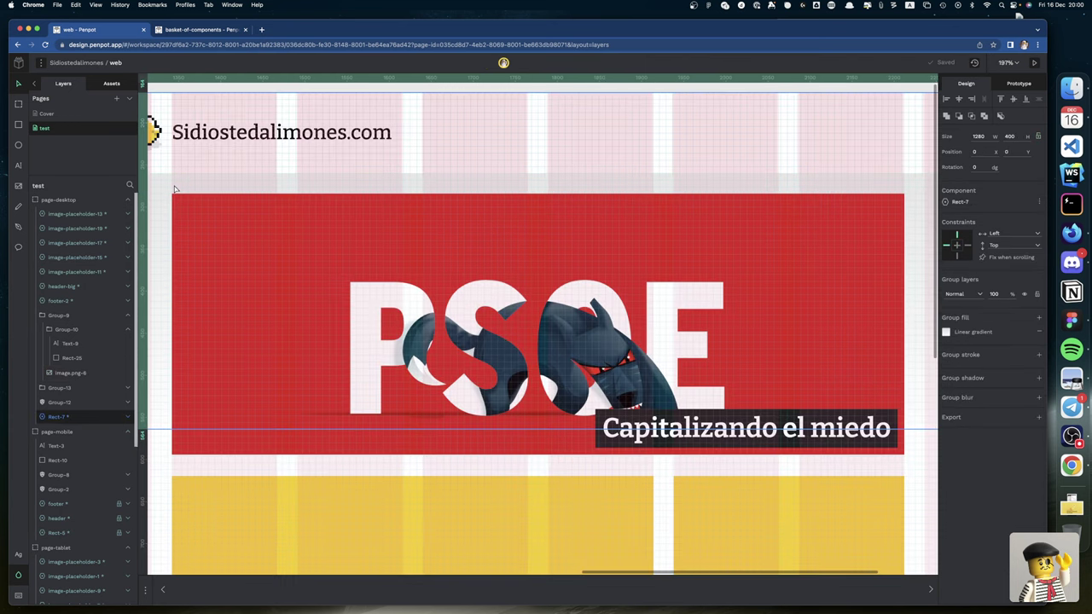
key(r)
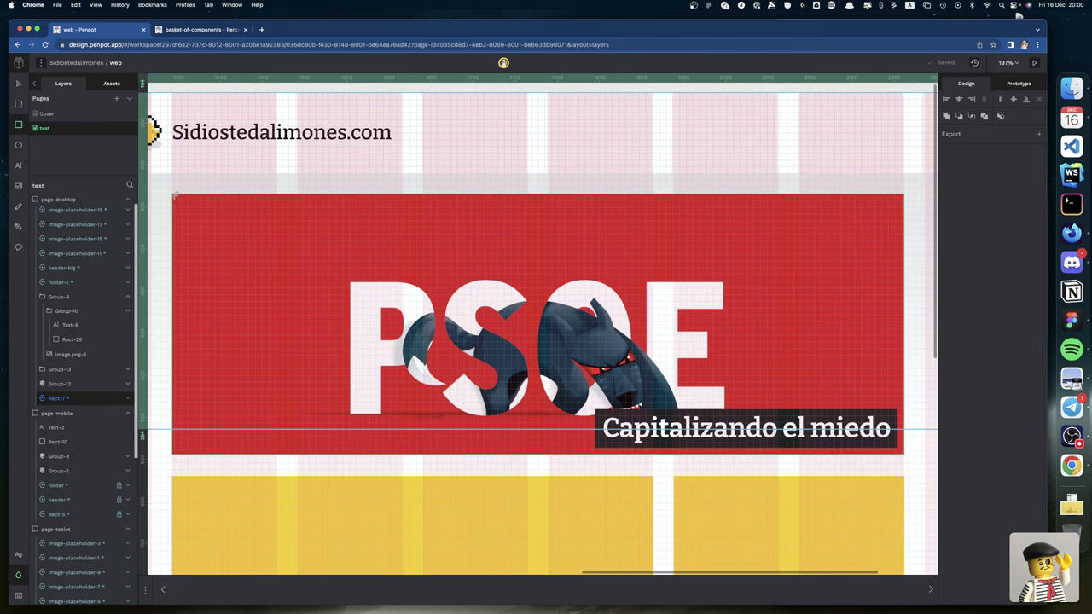
drag(174, 193, 222, 227)
key(Delete)
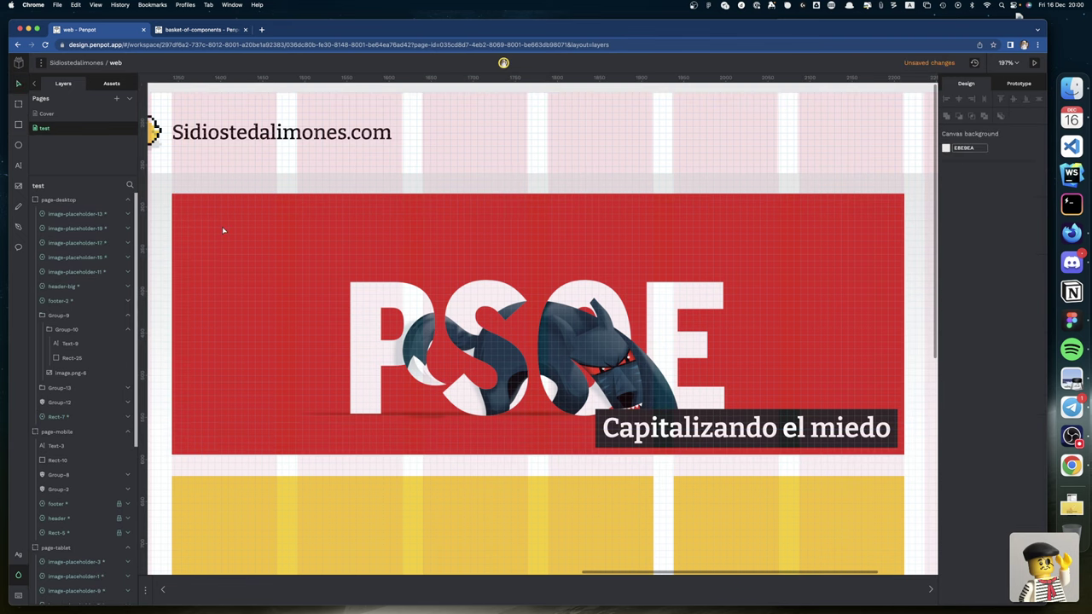
Step: Insert an image-placeholder component over the hero banner's upper-left corner at X 205 and extend it down to 274 × 311.83
click(111, 83)
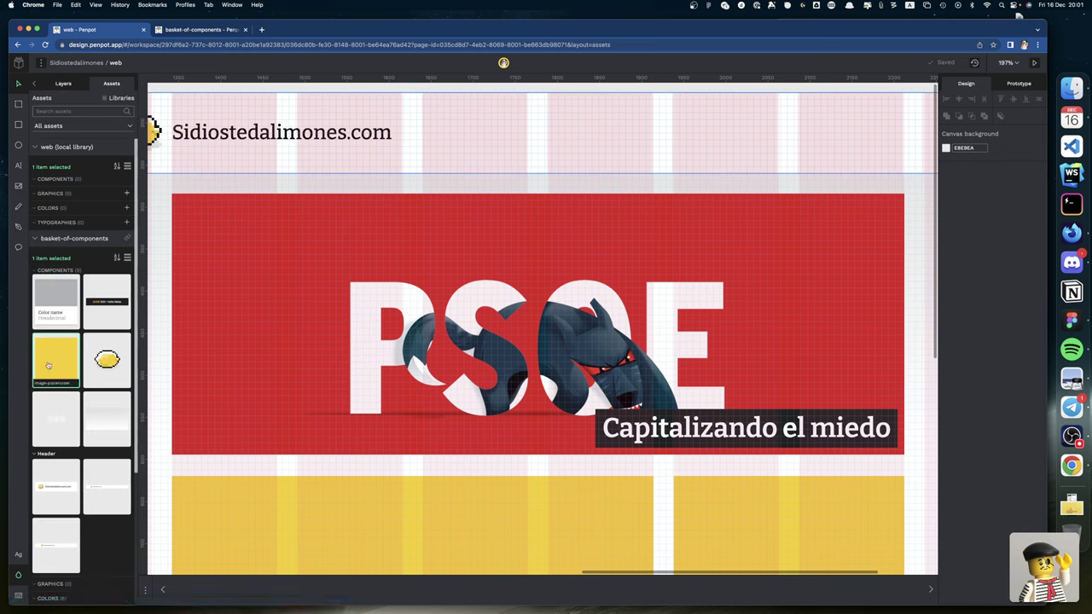
drag(47, 366, 216, 348)
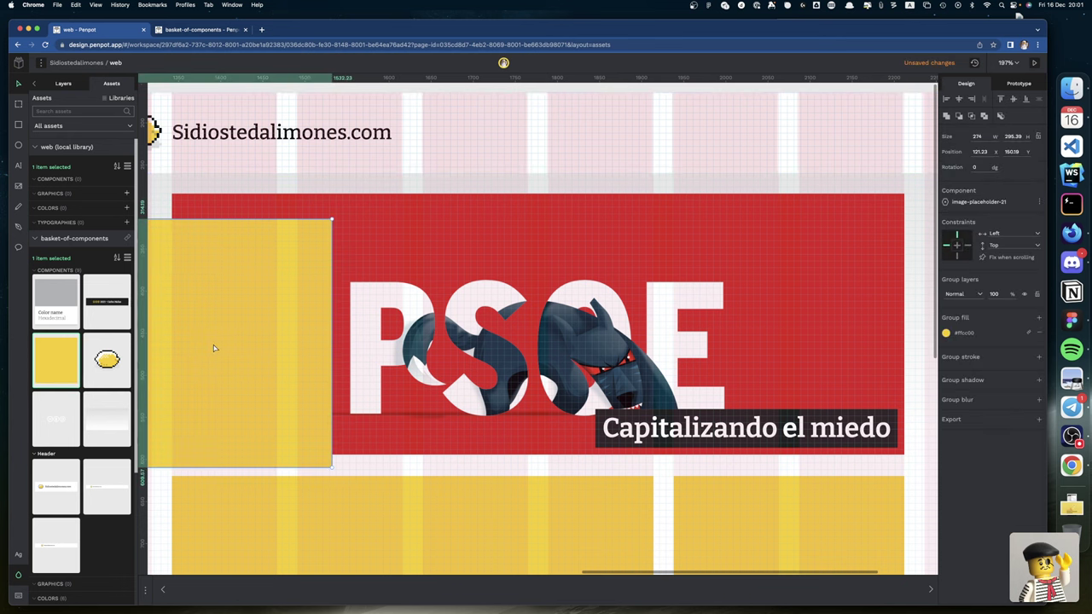
drag(227, 269, 285, 239)
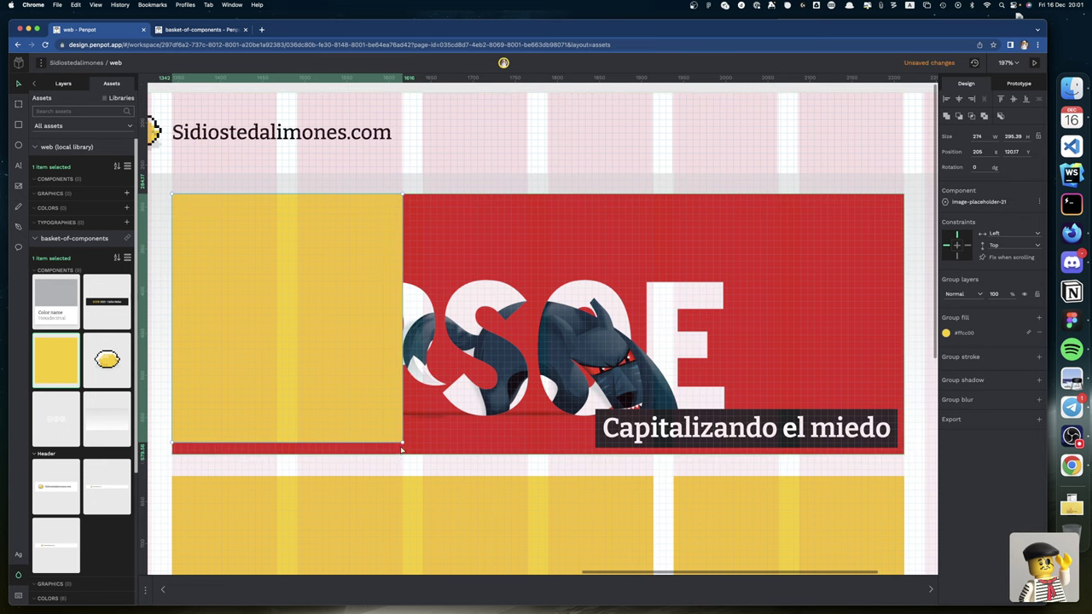
drag(379, 443, 380, 455)
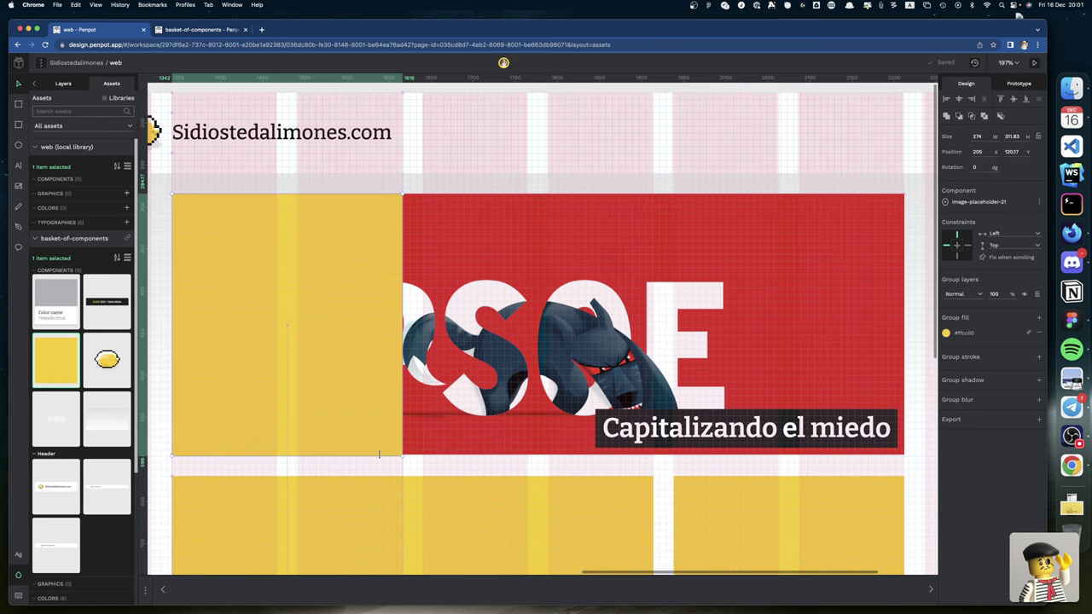
Step: Round the new hero placeholder's Y position to 120 and its height to 311
scroll(379, 454, down, 1)
scroll(379, 454, left, 1)
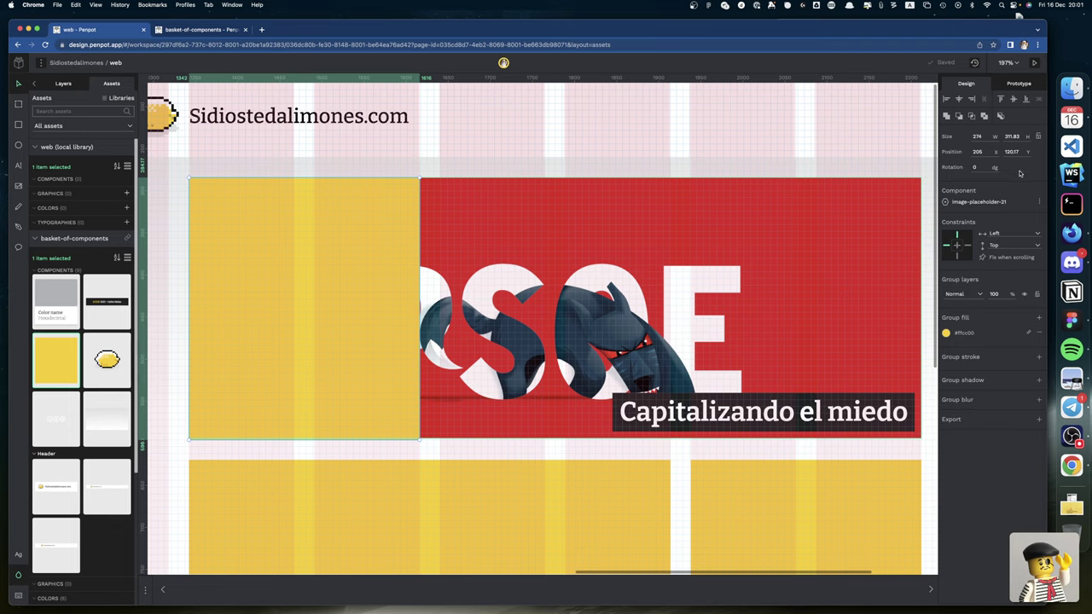
click(1019, 152)
key(Right)
key(Return)
click(1019, 137)
key(Right)
key(Return)
Step: Calculate 311/8 in the Alfred launcher and copy the result
key(alt+space)
text(311)
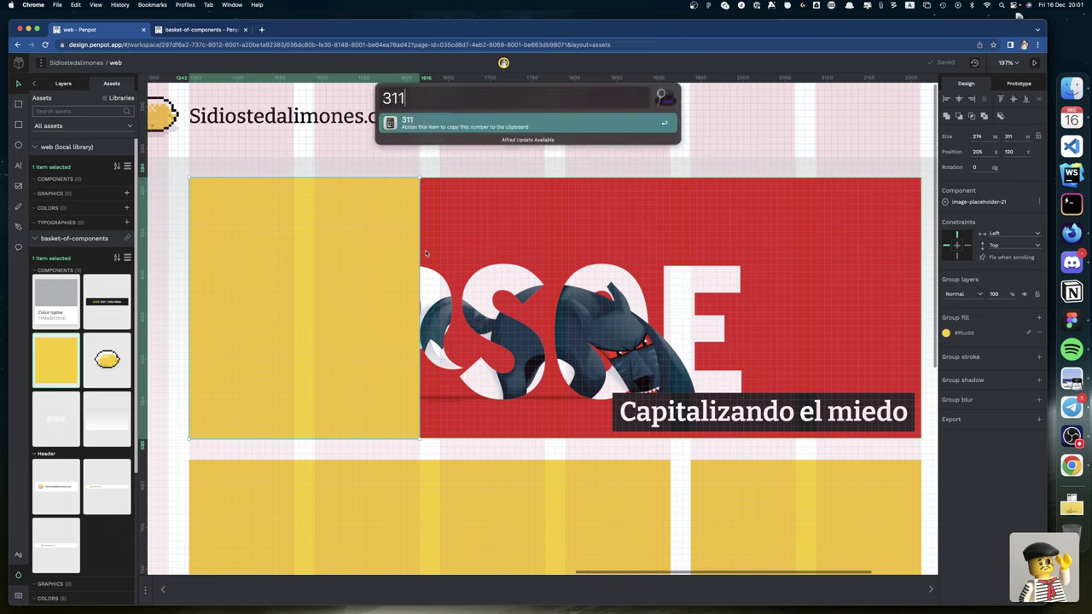
text(/8)
key(Return)
scroll(377, 261, down, 1)
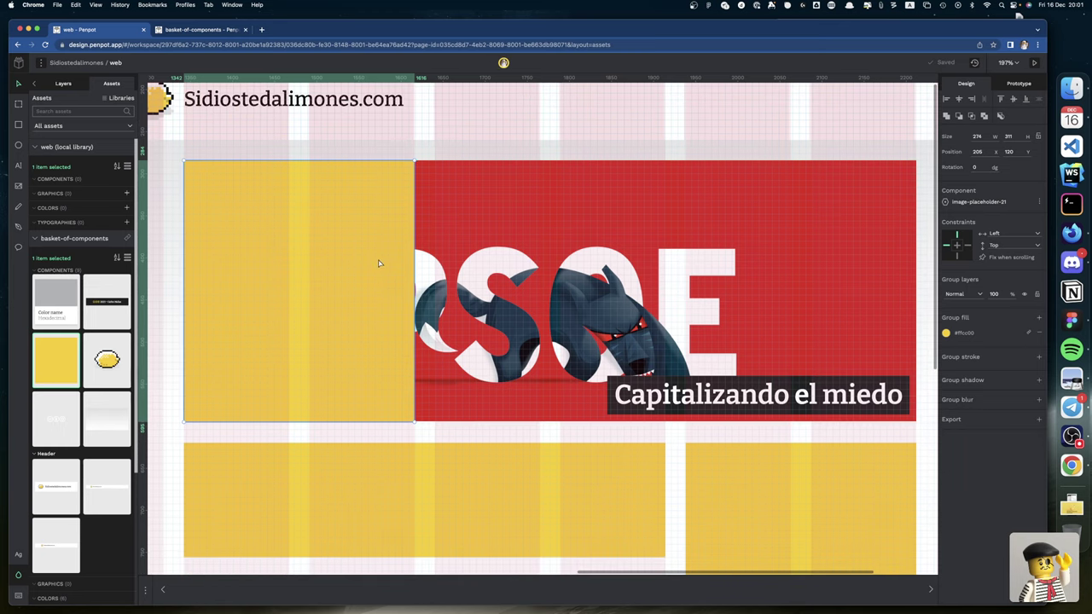
scroll(379, 266, up, 3)
scroll(379, 266, left, 2)
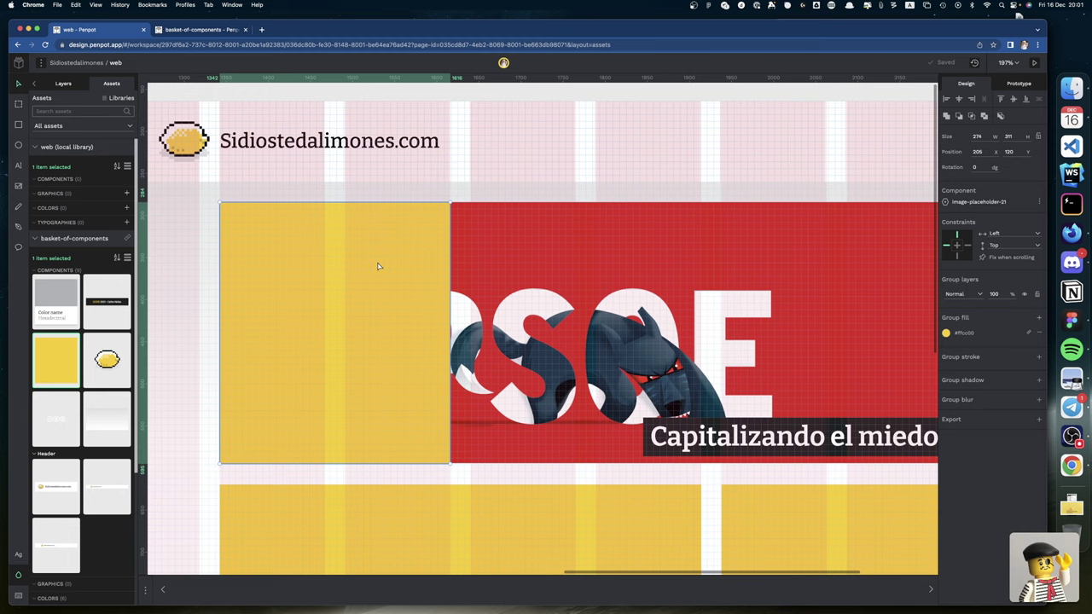
scroll(378, 263, up, 5)
scroll(378, 263, left, 1)
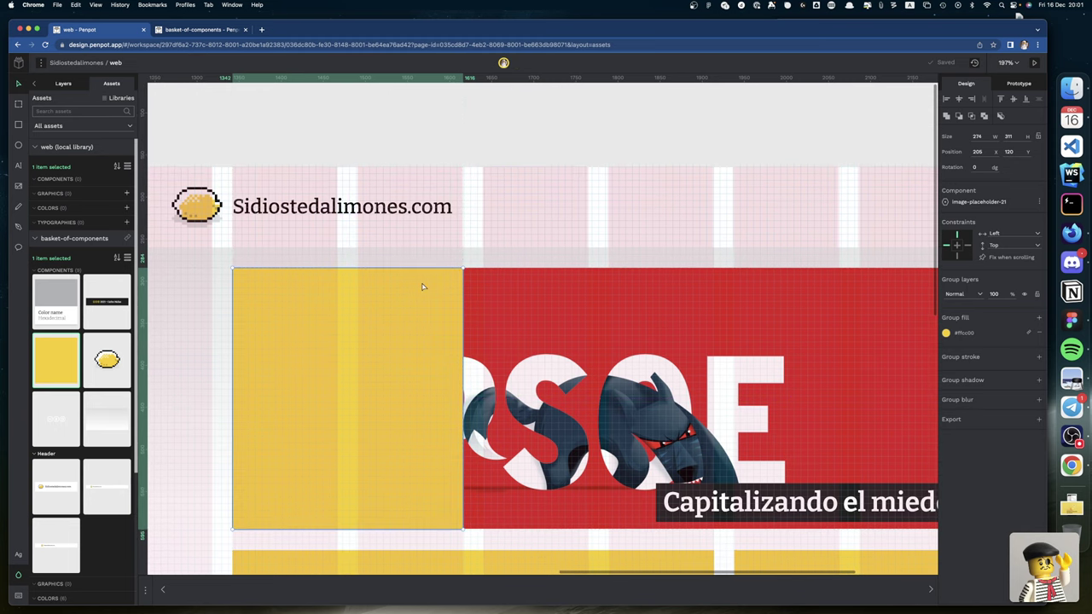
Step: Show the layer list and inspect the hero placeholder's upper corners against the grid columns at high zoom
scroll(427, 281, left, 1)
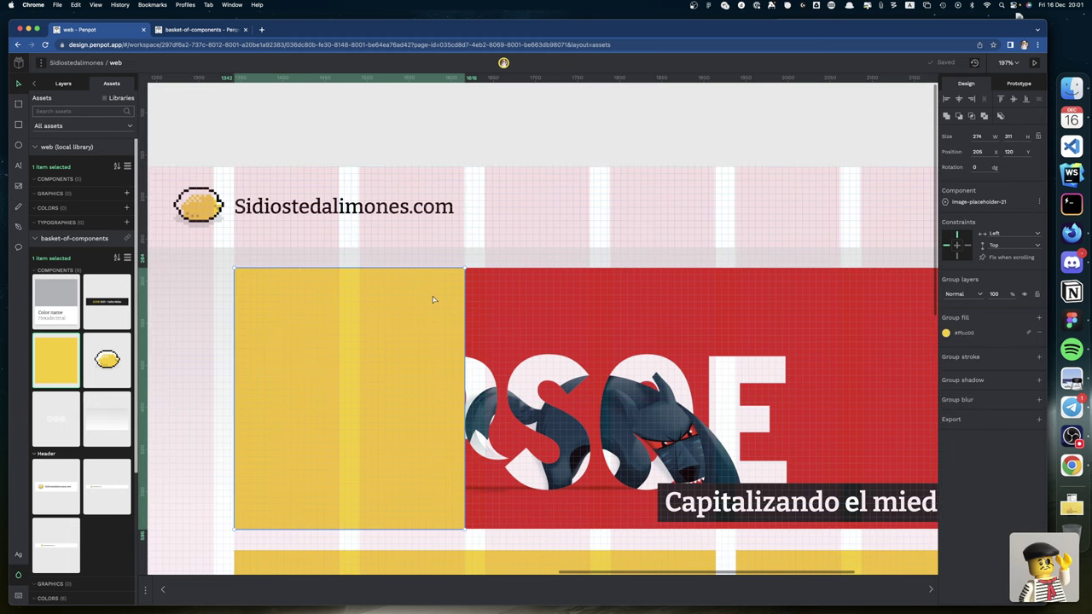
click(63, 84)
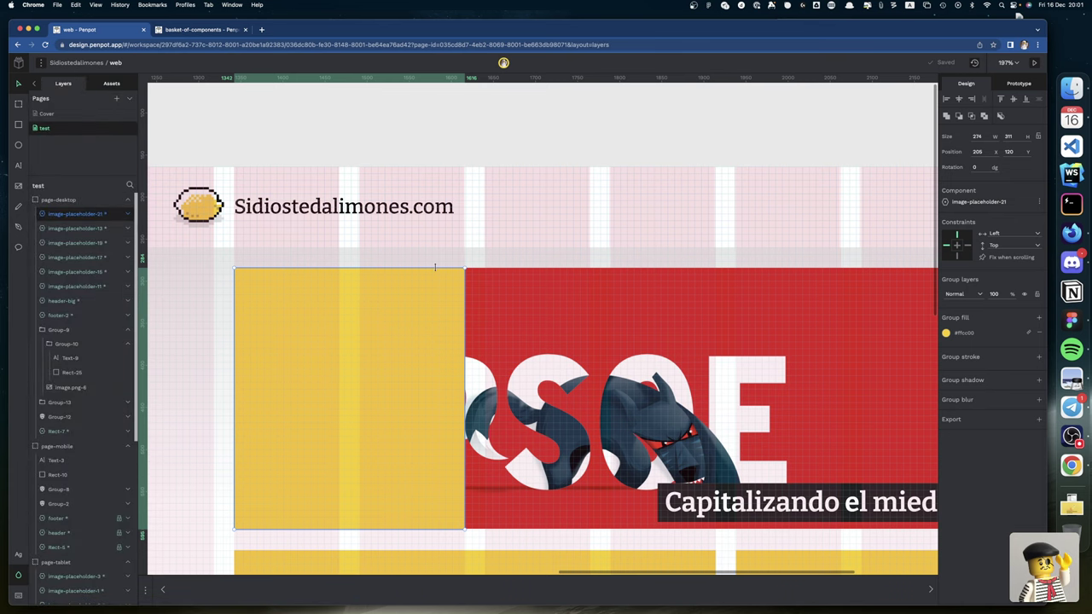
scroll(455, 265, up, 10)
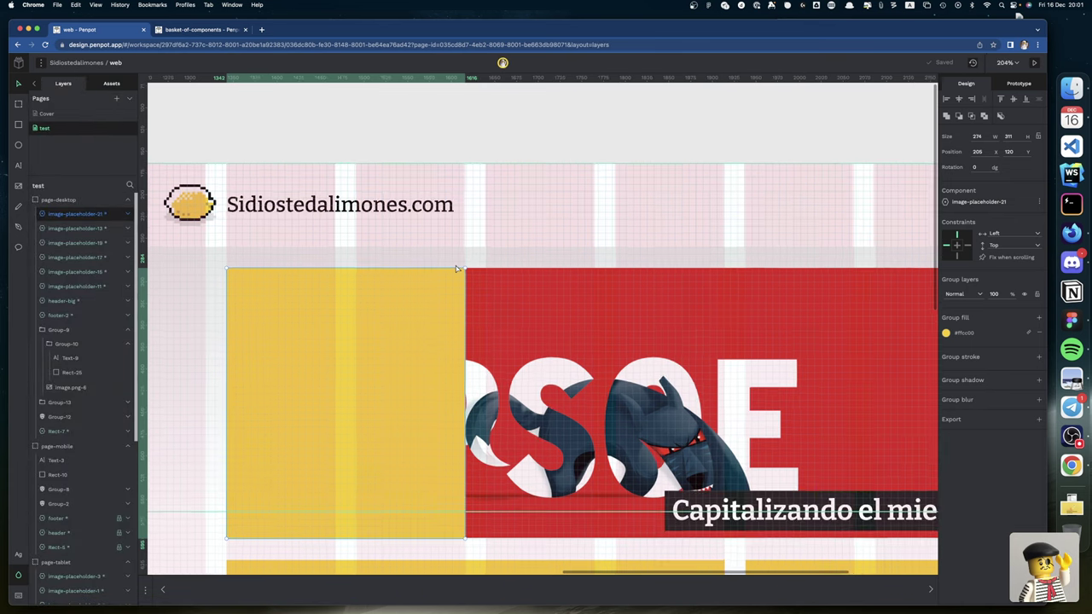
scroll(456, 269, down, 1)
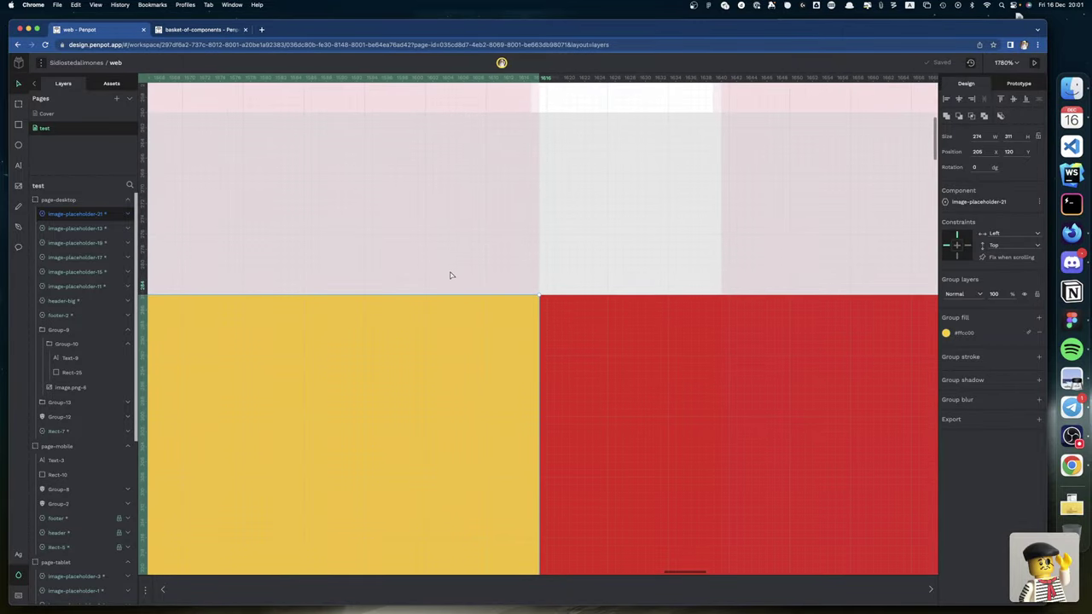
scroll(451, 273, left, 5)
scroll(451, 275, left, 20)
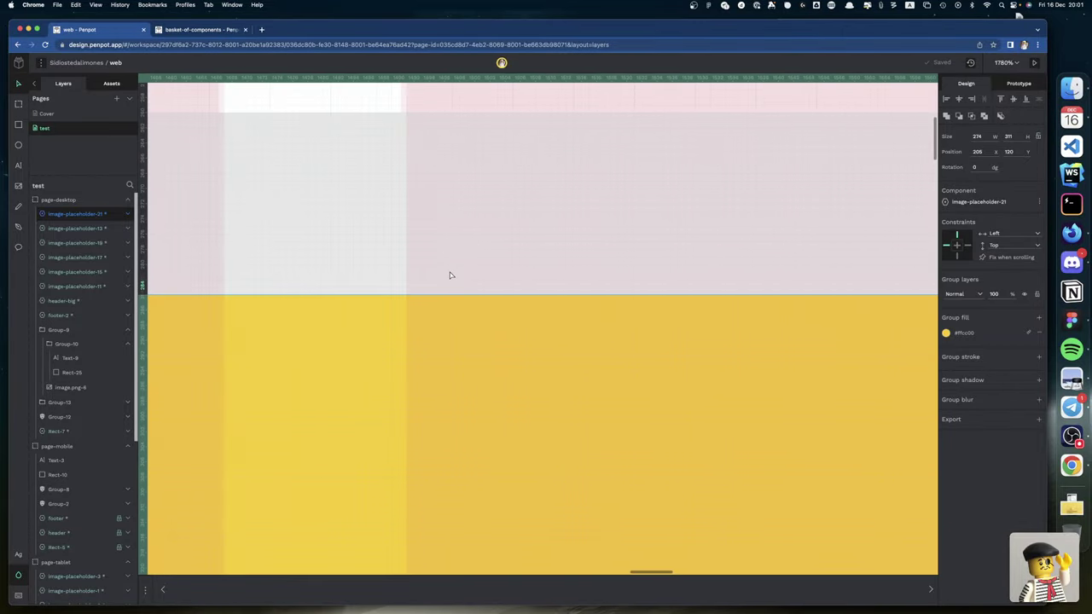
scroll(451, 274, left, 20)
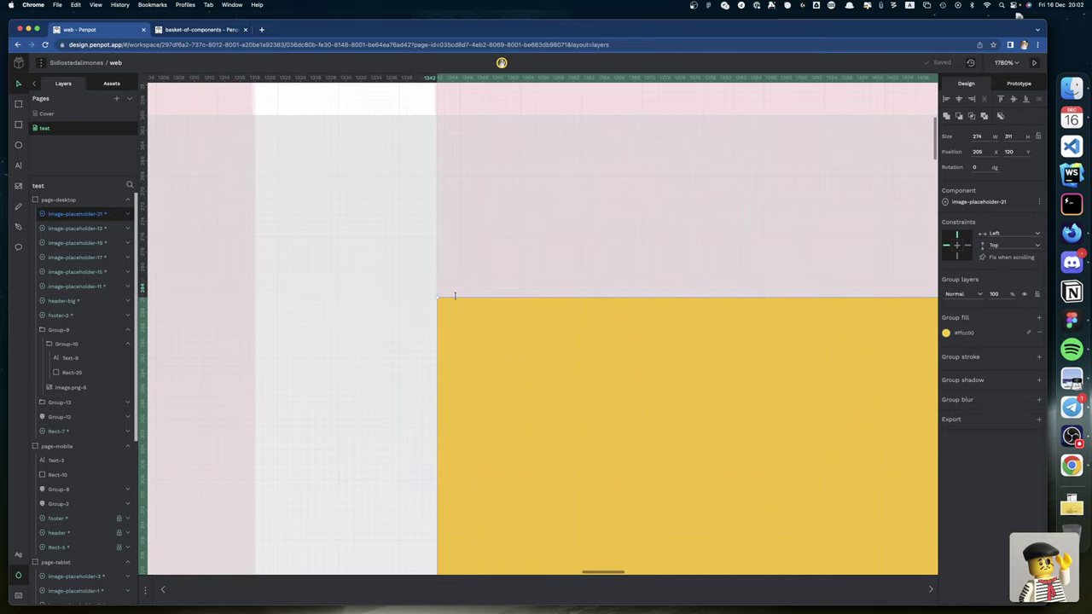
click(455, 295)
scroll(456, 299, up, 1)
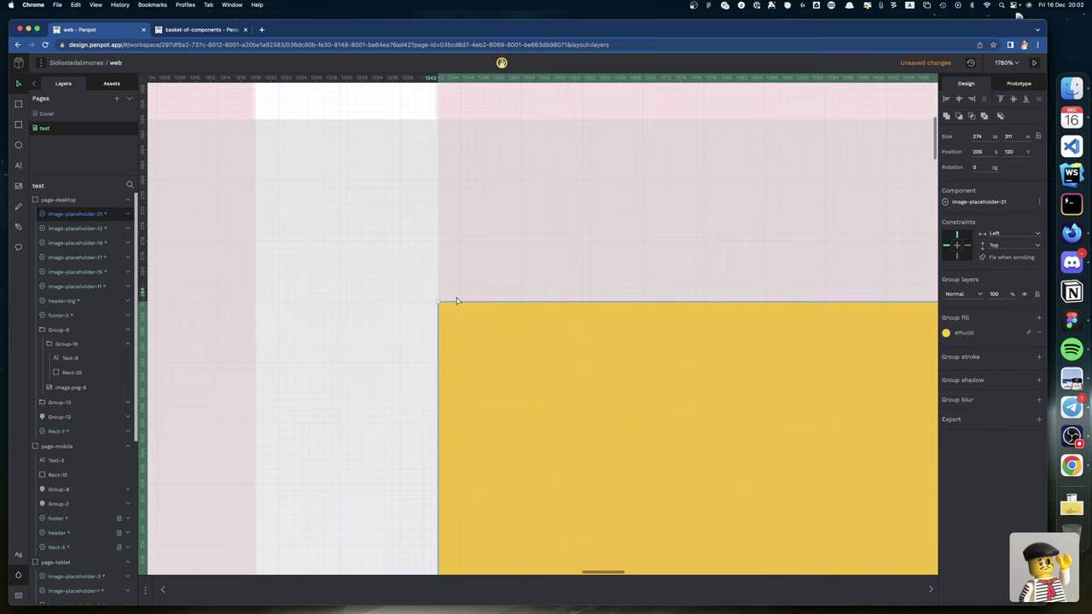
Step: Extend the hero placeholder's lower edge to the pixel grid, giving it a height of 312
scroll(457, 300, down, 5)
scroll(456, 300, right, 5)
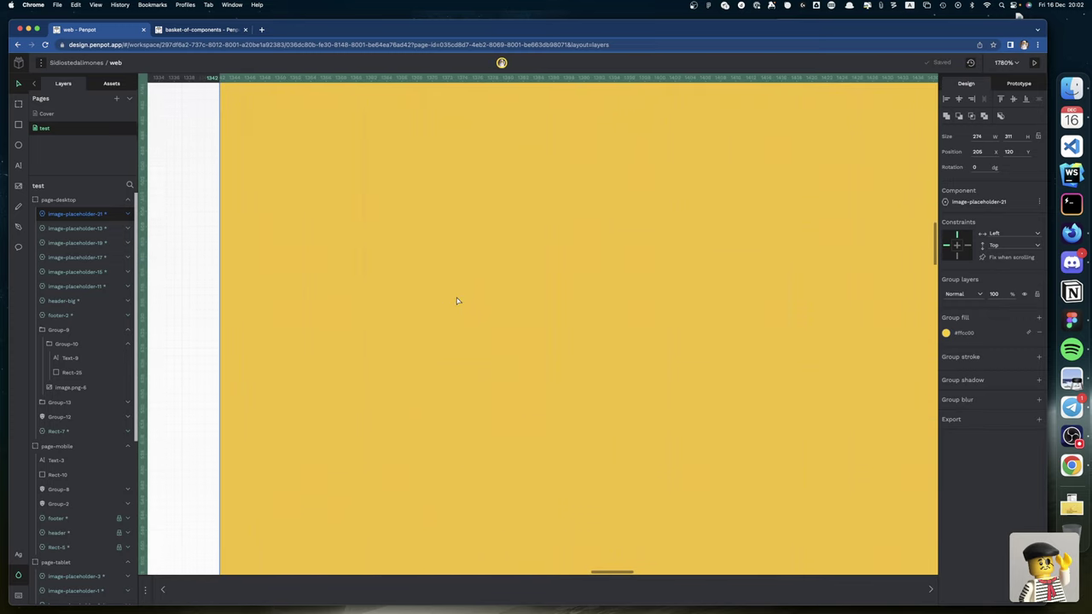
scroll(456, 300, right, 1)
scroll(456, 301, up, 10)
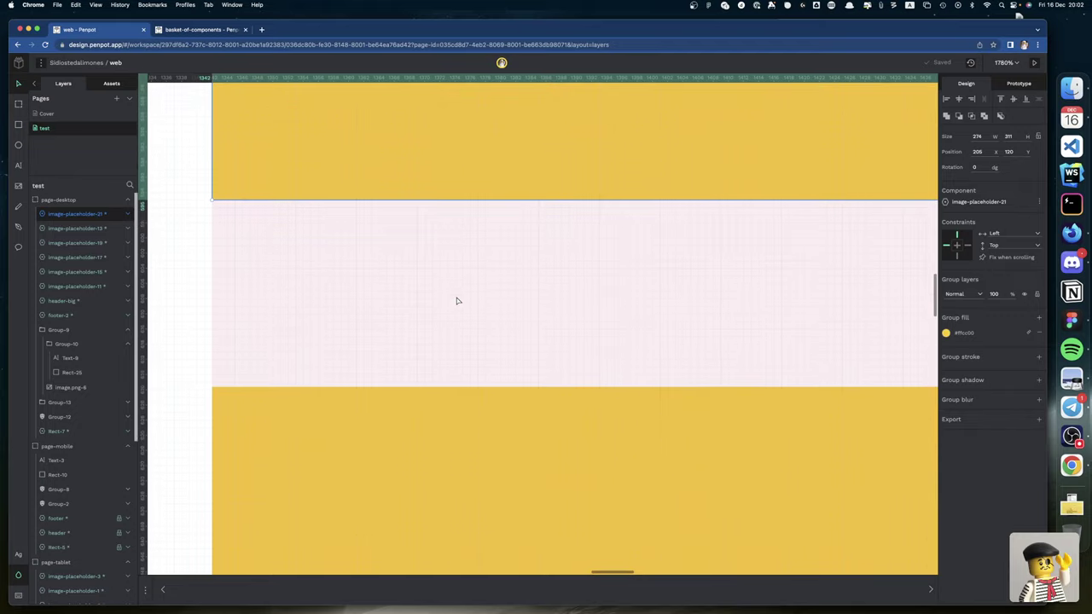
scroll(457, 300, up, 5)
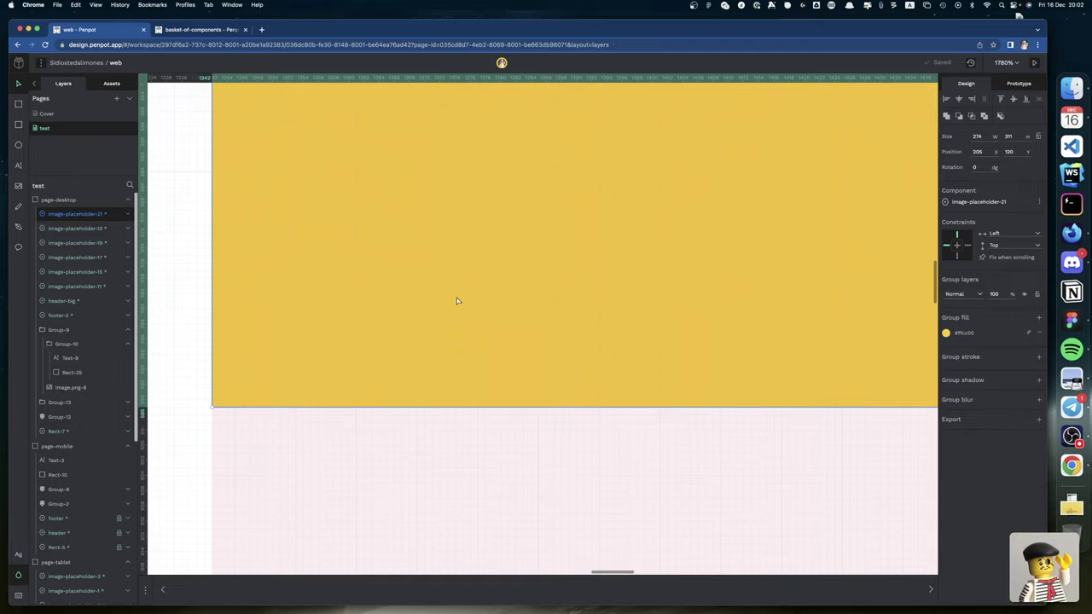
drag(368, 406, 367, 414)
click(366, 415)
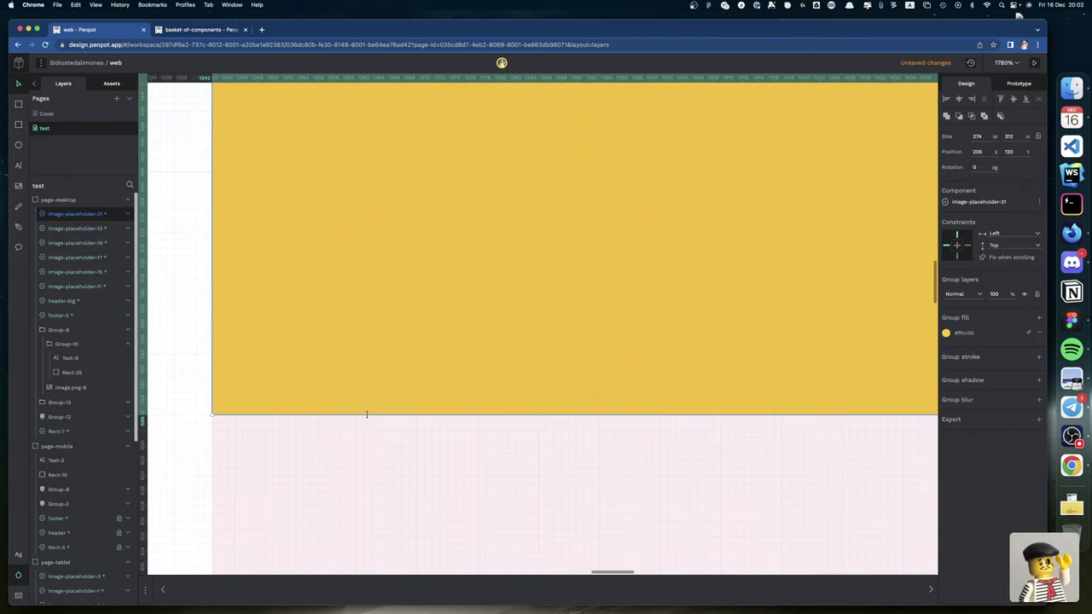
Step: Calculate 312/8 in the Alfred launcher and copy the result
key(alt+space)
text(3)
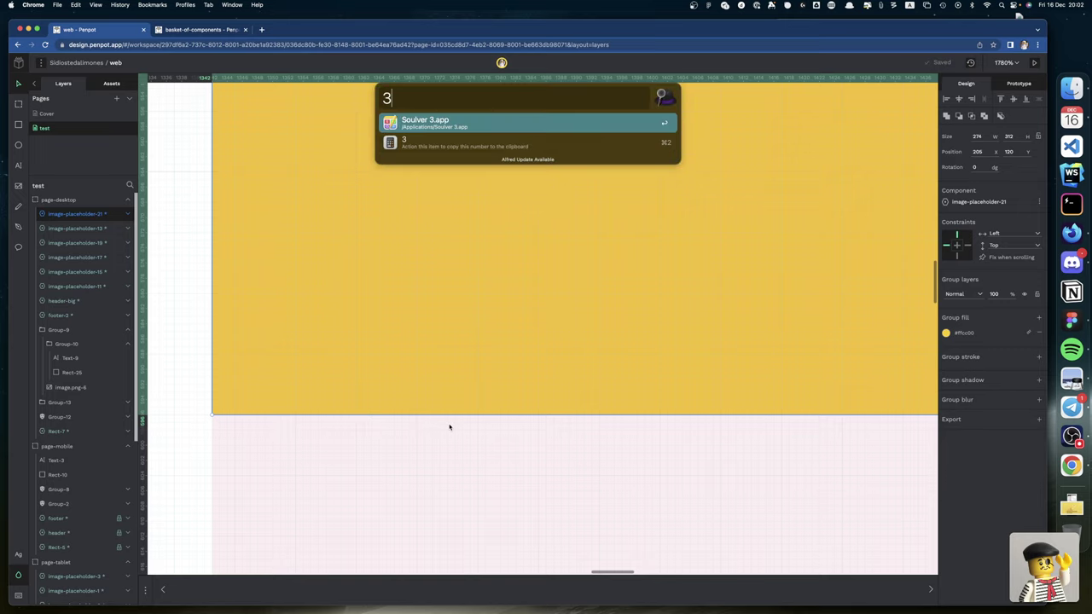
text(12/8)
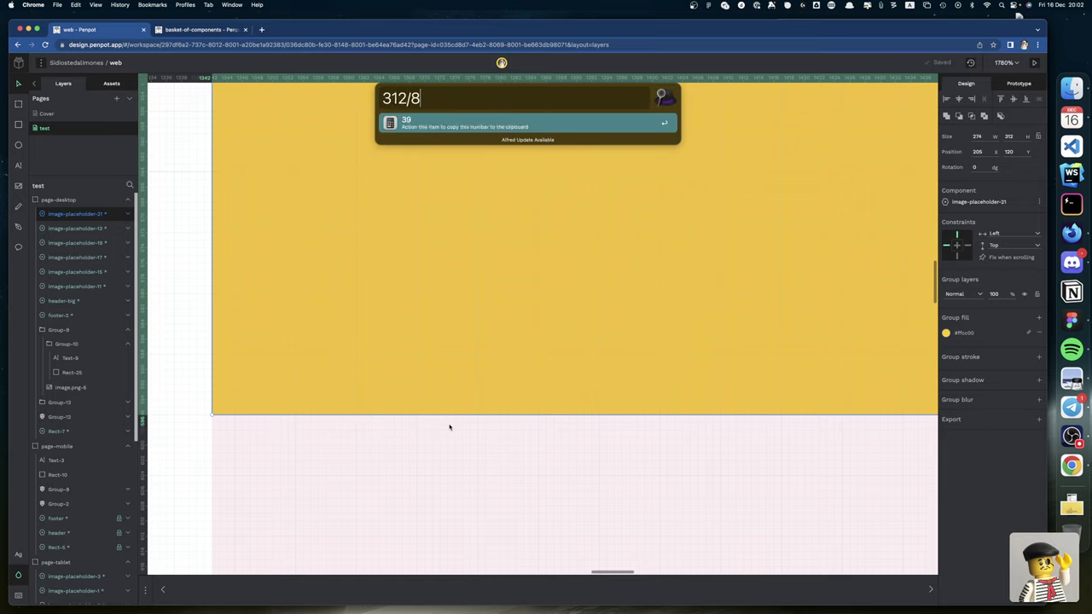
key(Return)
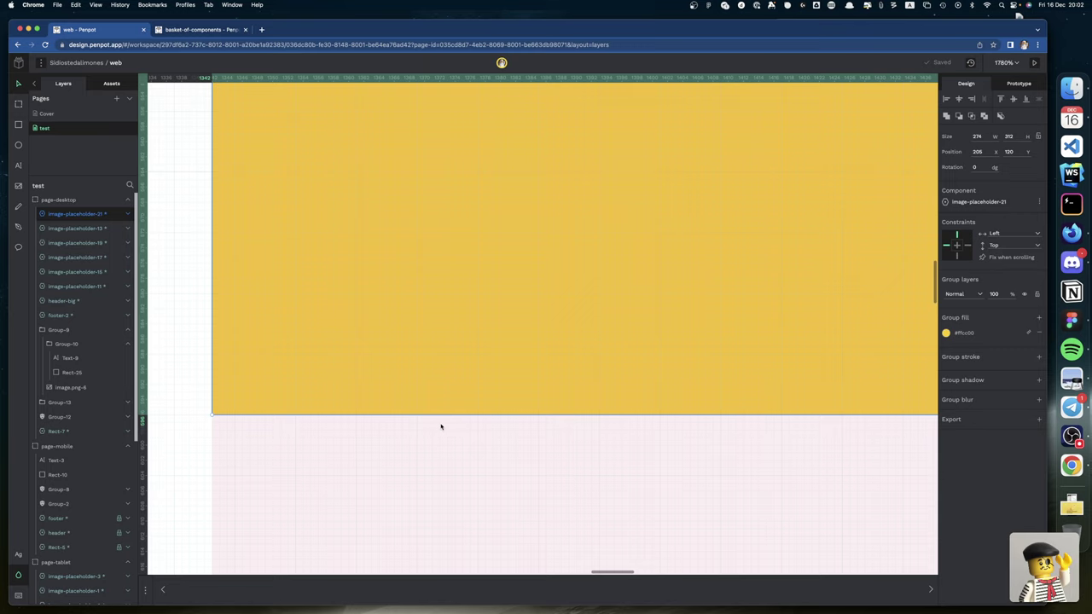
Step: Widen the hero placeholder to 870 so it reaches the hero banner's far edge
scroll(440, 427, up, 3)
scroll(440, 427, down, 5)
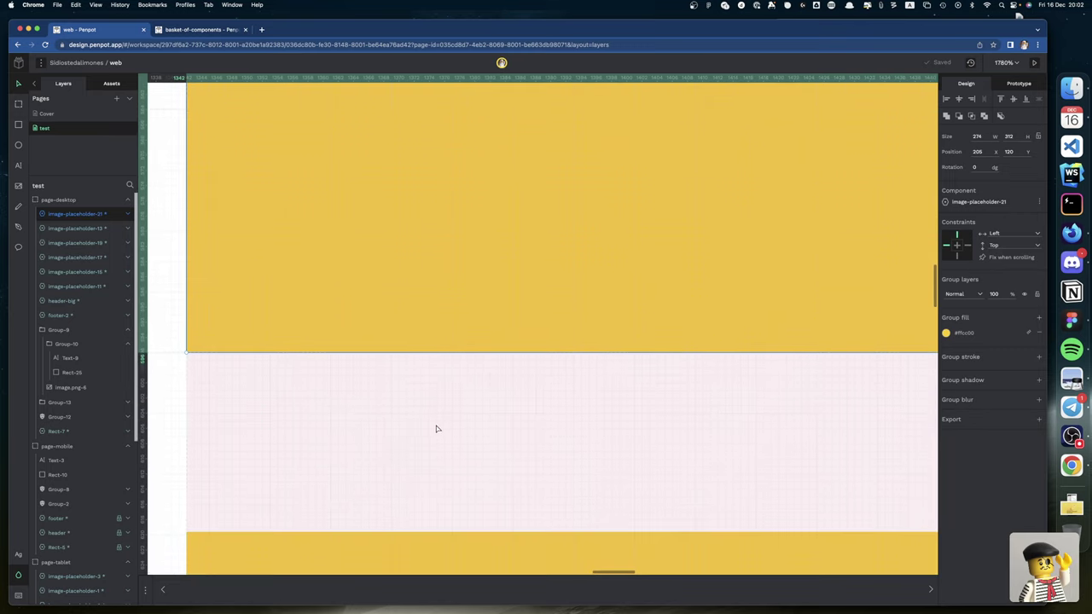
scroll(435, 428, down, 5)
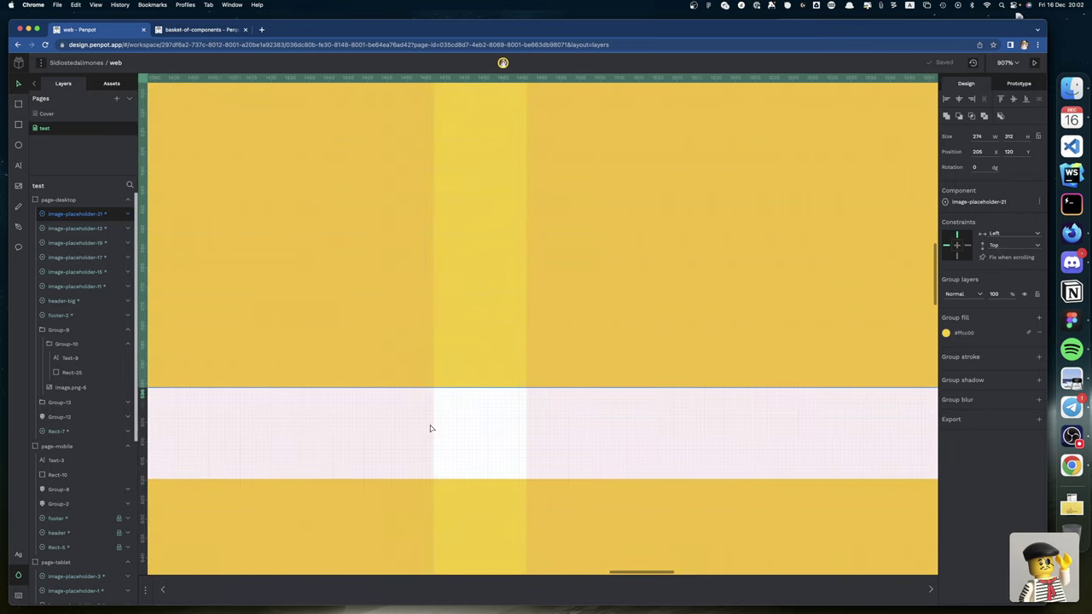
scroll(431, 427, down, 8)
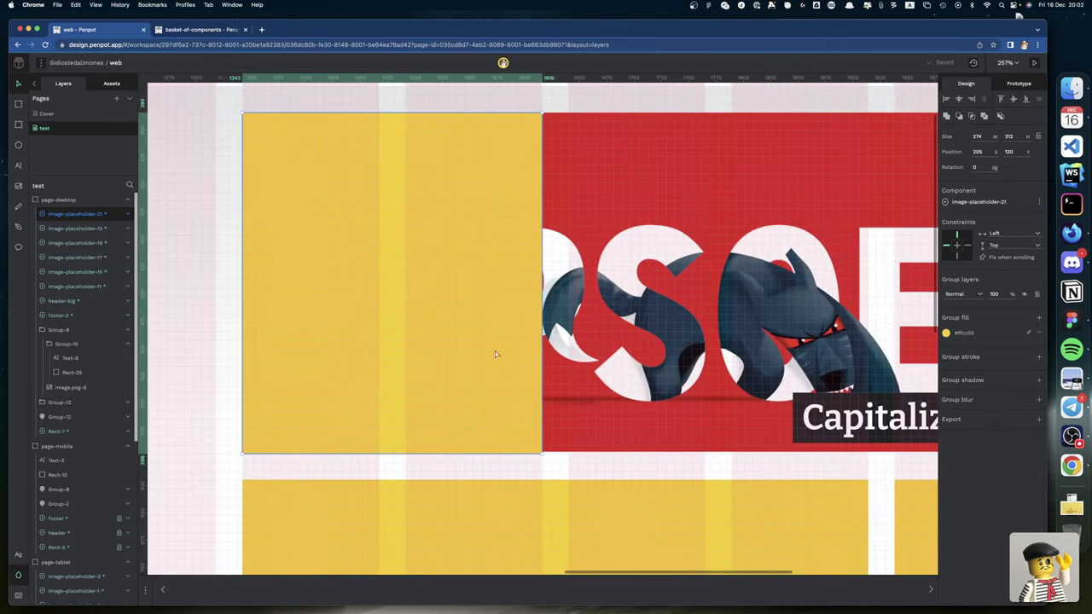
scroll(495, 353, down, 1)
drag(540, 341, 1065, 342)
scroll(850, 359, right, 10)
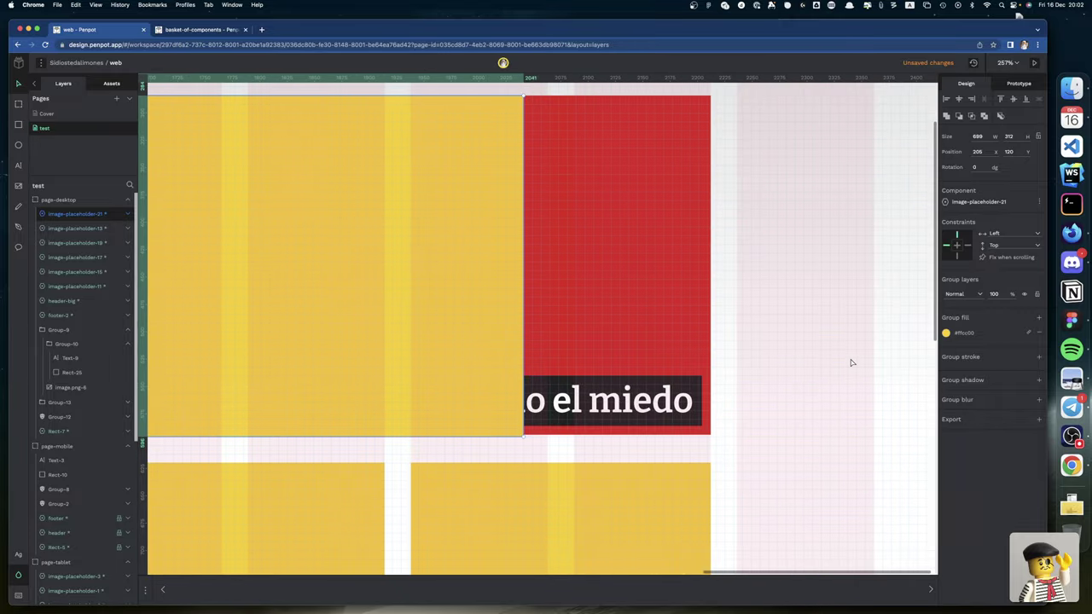
scroll(850, 363, right, 5)
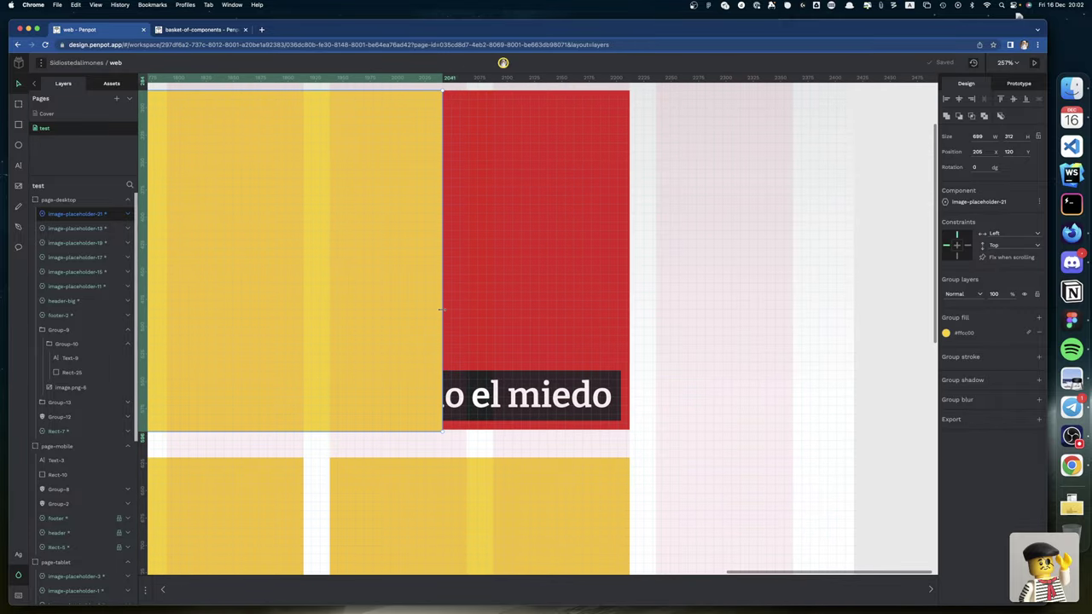
drag(441, 309, 629, 337)
Step: Move the image-placeholder-21 layer into Group-9, directly beneath image.png-6
scroll(629, 335, left, 1)
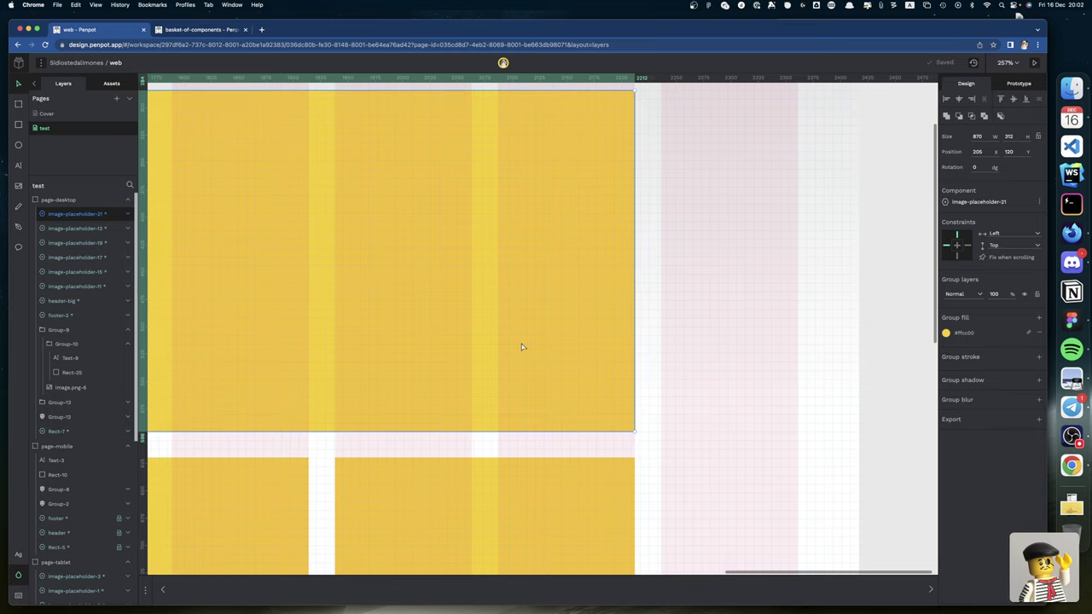
scroll(475, 342, left, 5)
scroll(475, 342, left, 15)
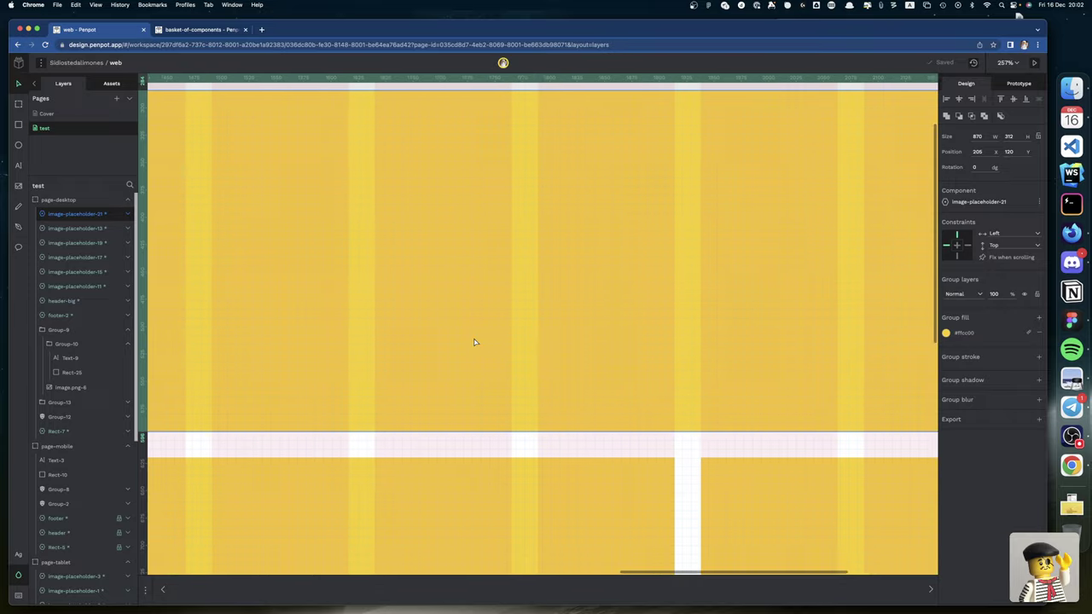
scroll(475, 342, left, 2)
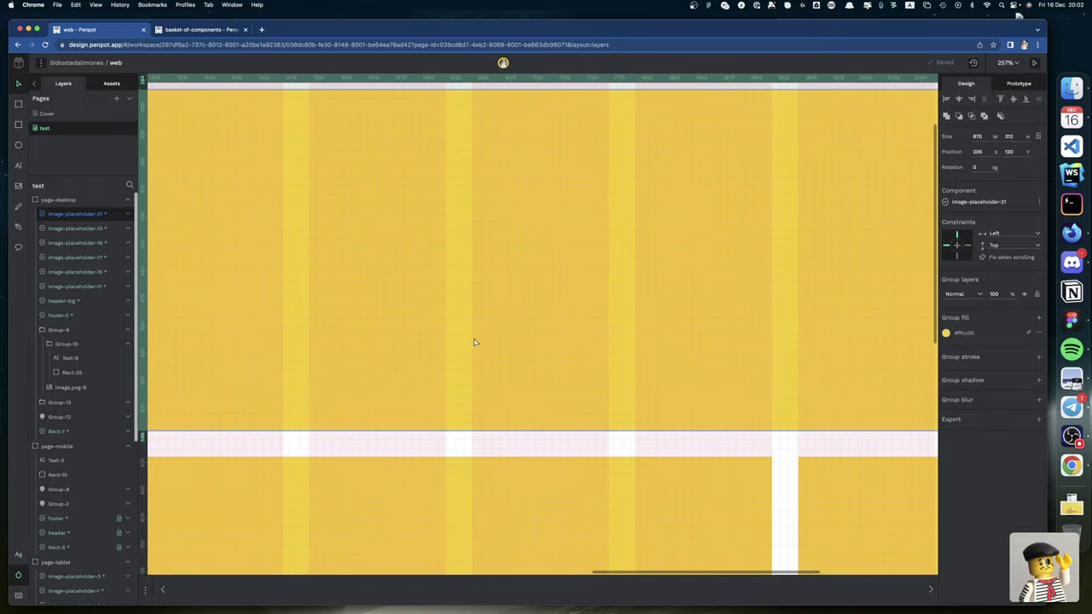
ctrl+scroll(475, 342, down, 2)
ctrl+scroll(470, 344, down, 1)
ctrl+scroll(469, 345, down, 3)
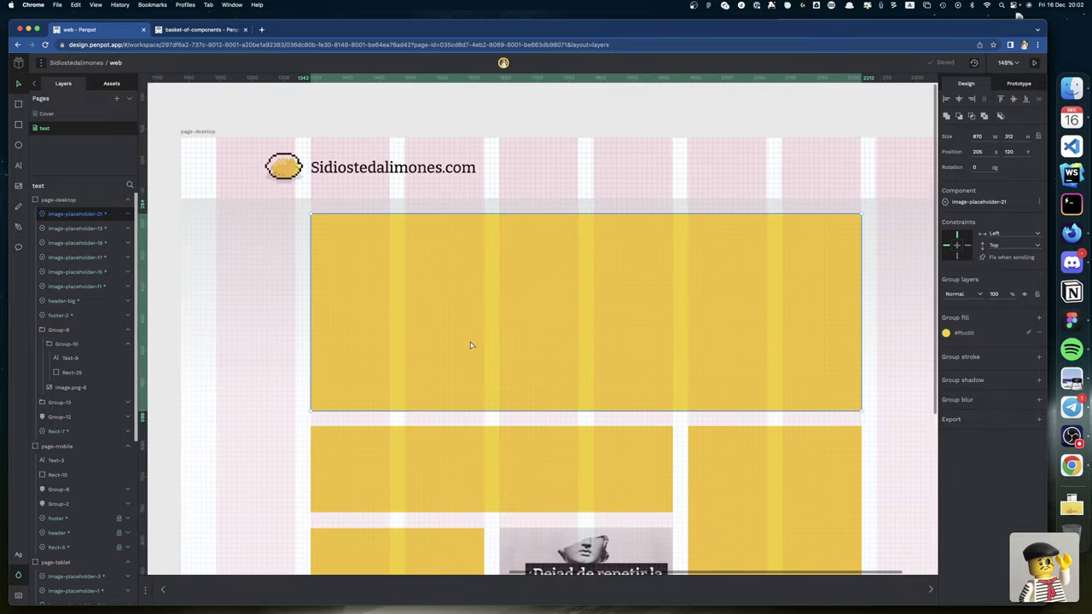
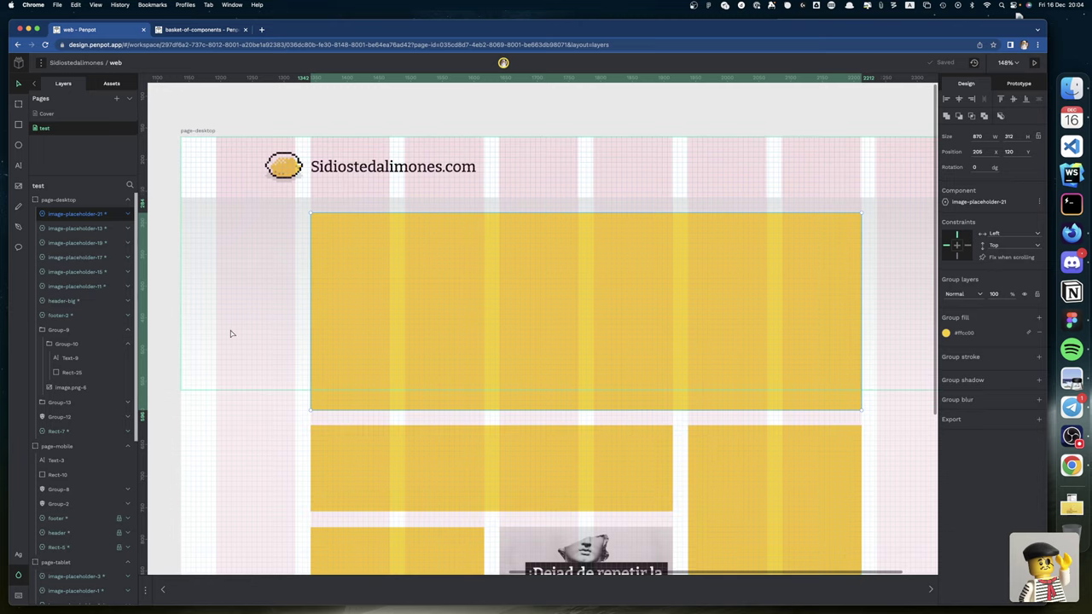
click(76, 214)
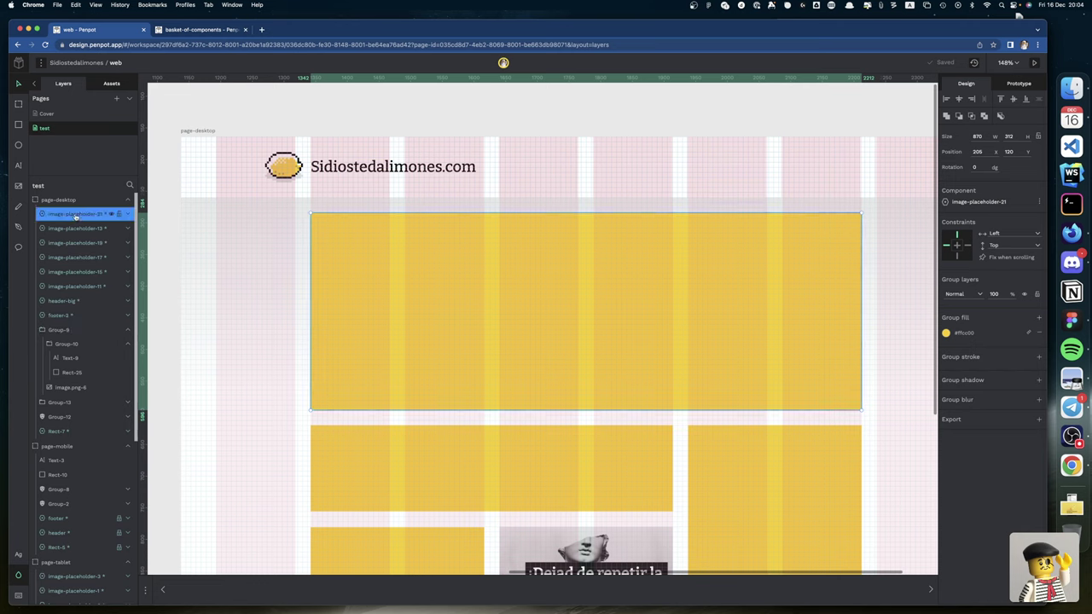
drag(74, 348, 56, 394)
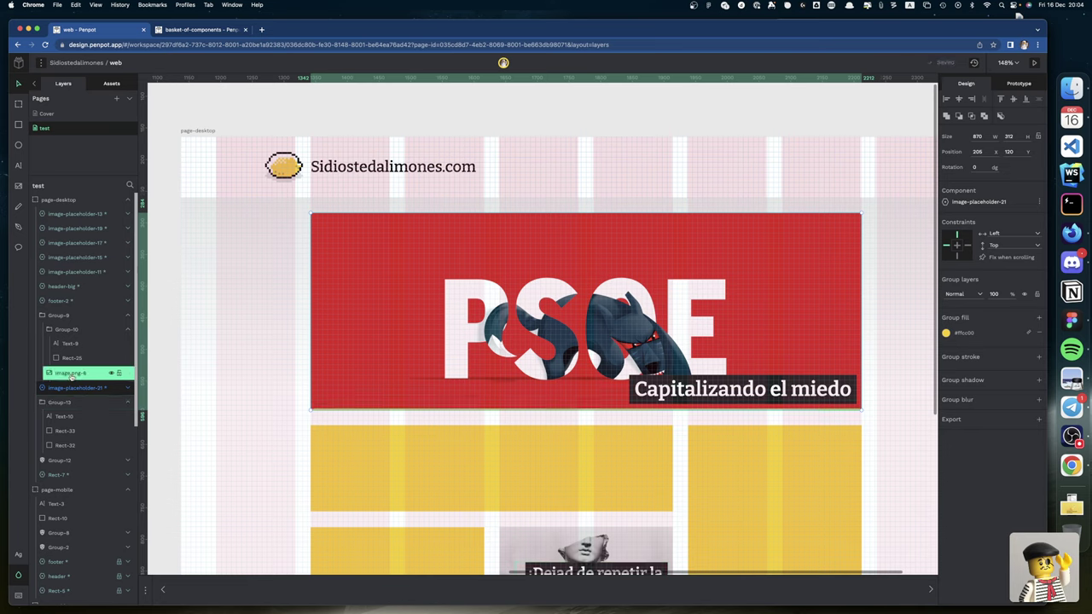
drag(71, 376, 69, 381)
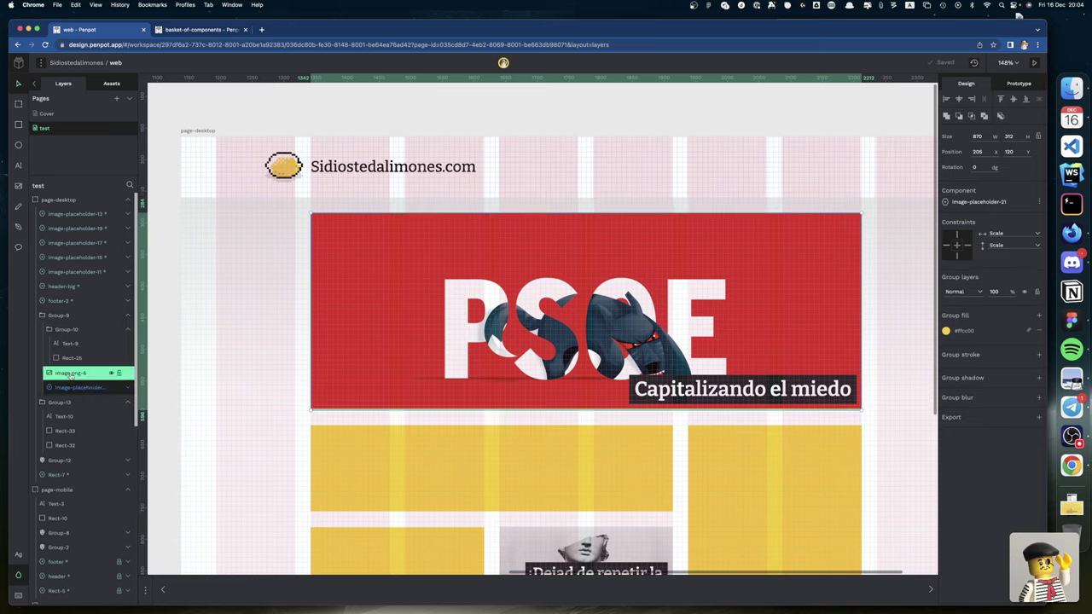
Step: Collapse Group-10 and enlarge image.png-6 from its lower corners to 880.16 × 313.78, overlapping the placeholder on both sides
click(128, 329)
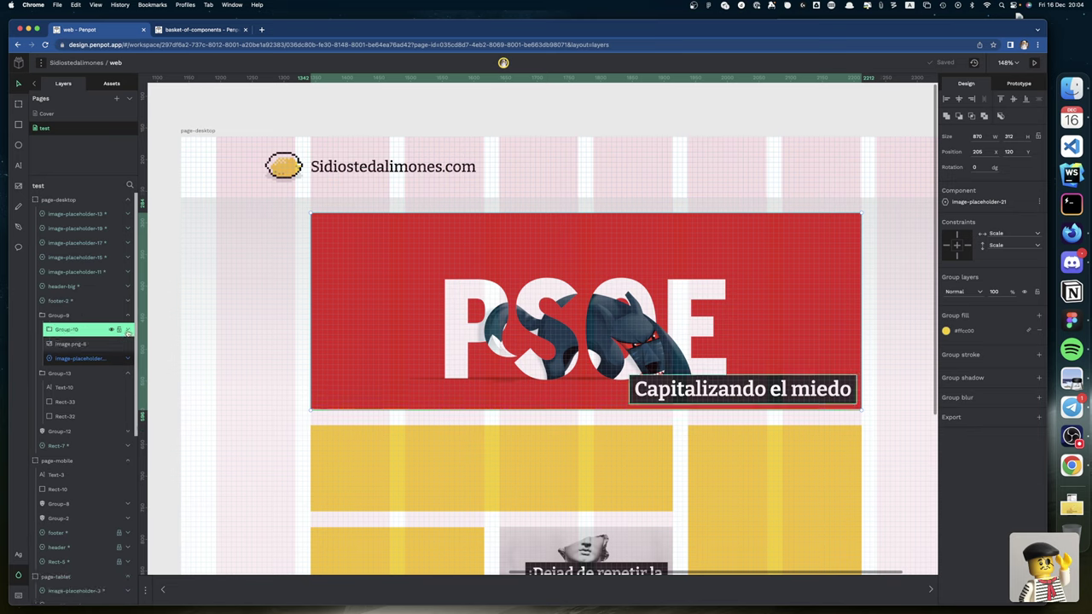
click(70, 344)
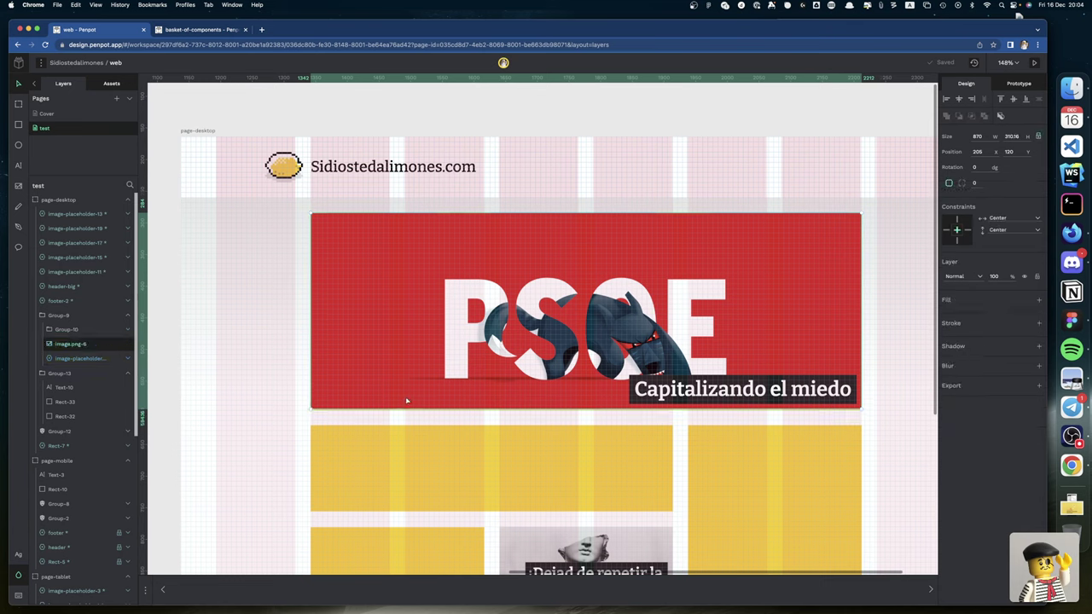
mouse_move(311, 408)
mouse_down()
mouse_move(294, 414)
mouse_move(309, 410)
mouse_up()
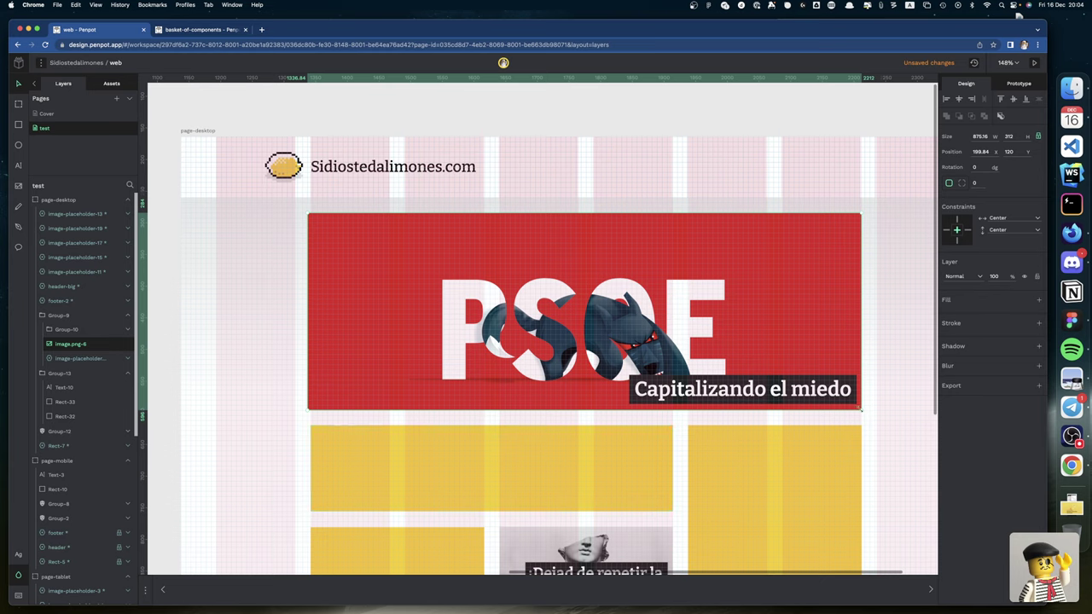
drag(860, 408, 864, 410)
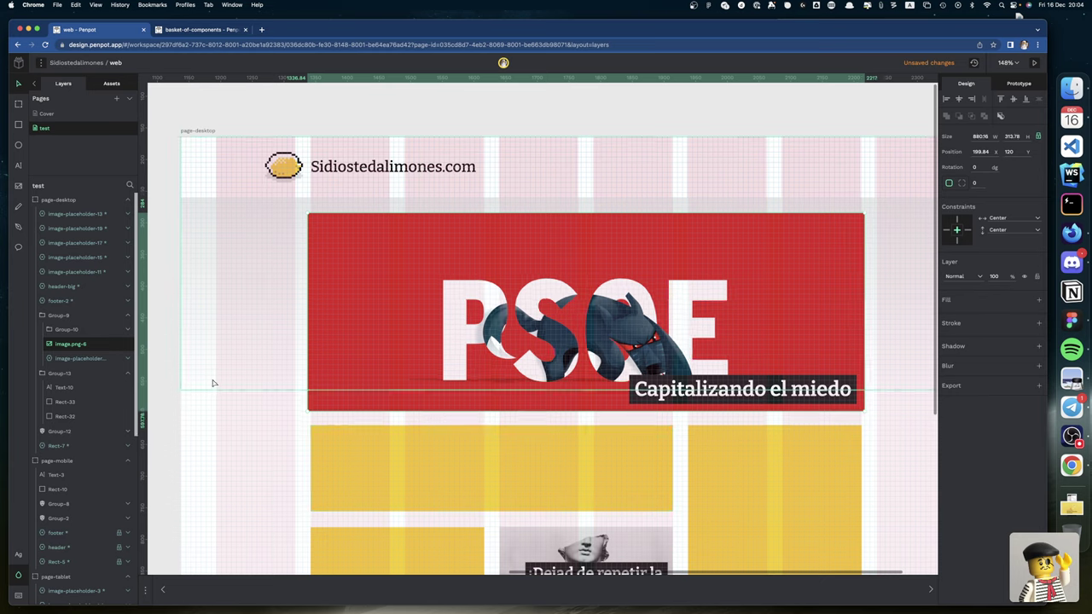
Step: Mask image.png-6 with the image-placeholder-21 component beneath it in Group-9
click(75, 358)
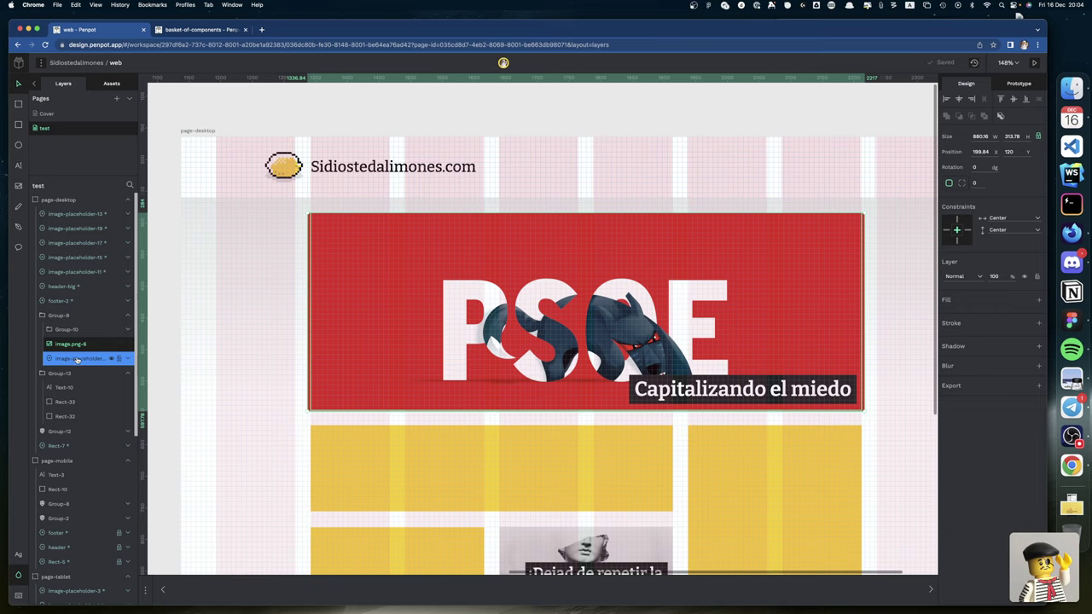
shift+click(76, 360)
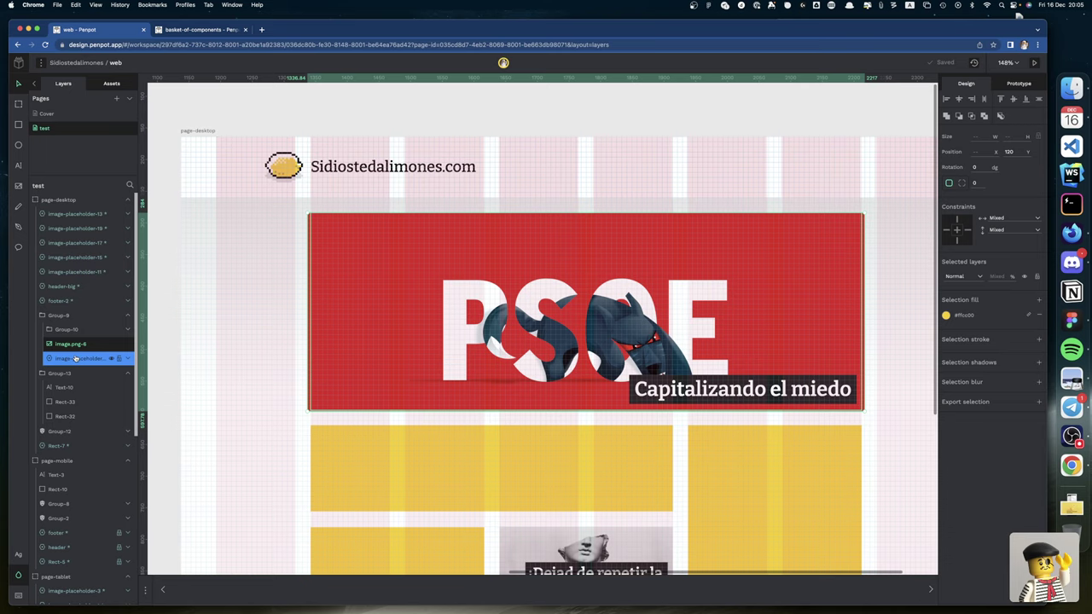
right_click(75, 359)
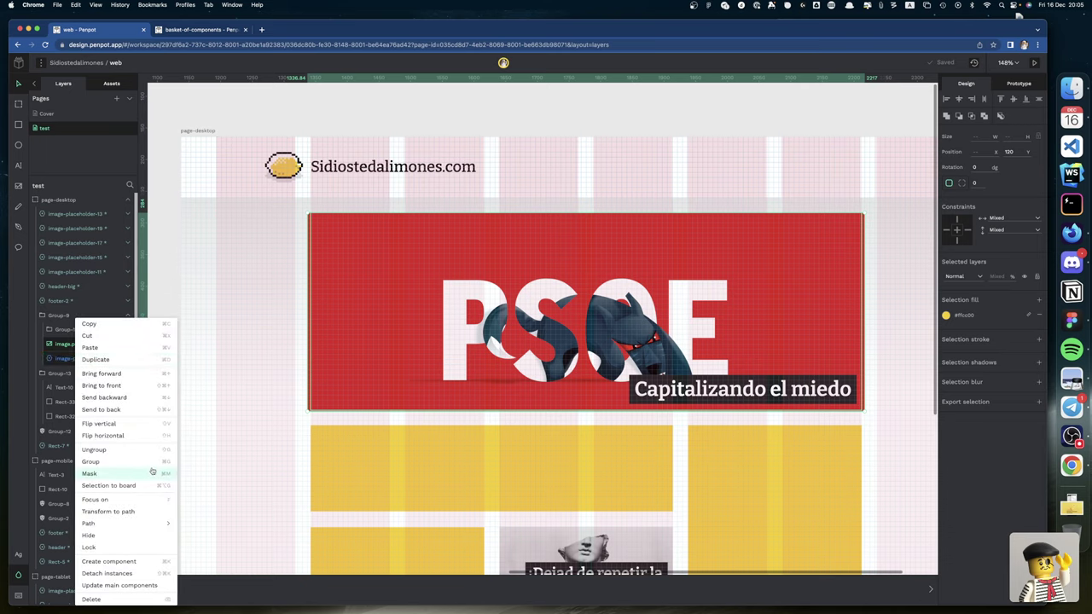
click(109, 474)
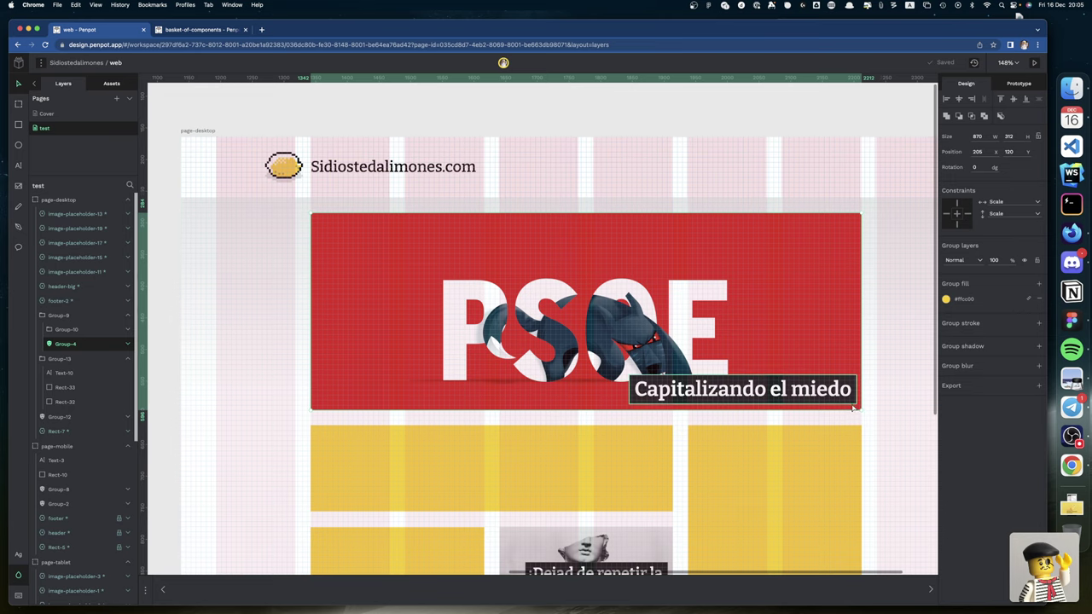
Step: Nudge the "Capitalizando el miedo" caption group in the hero banner down 2 px to Y 378
scroll(862, 399, up, 1)
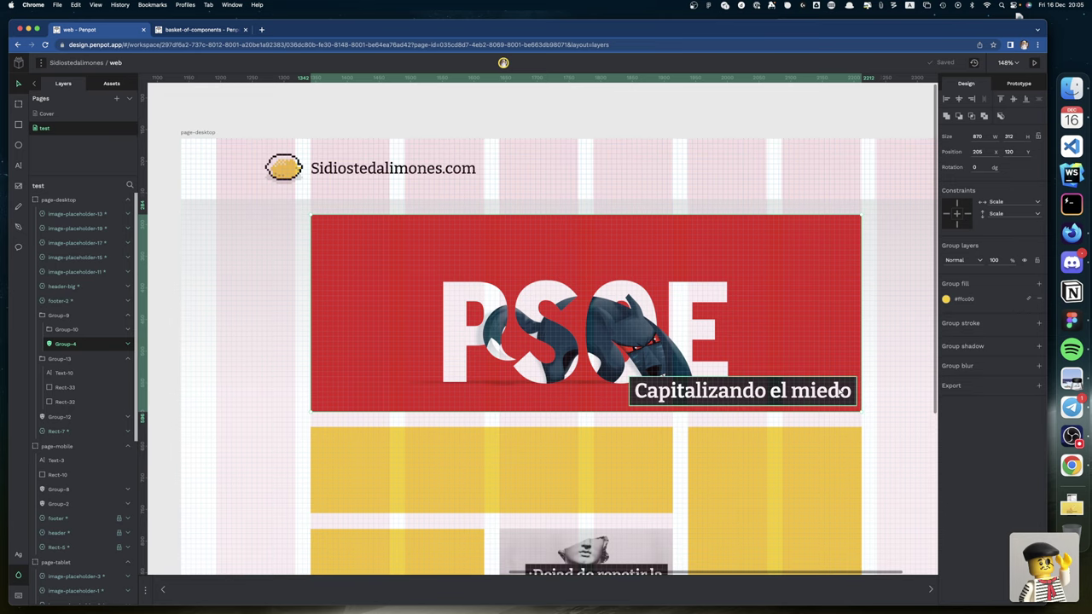
click(841, 391)
key(shift+2)
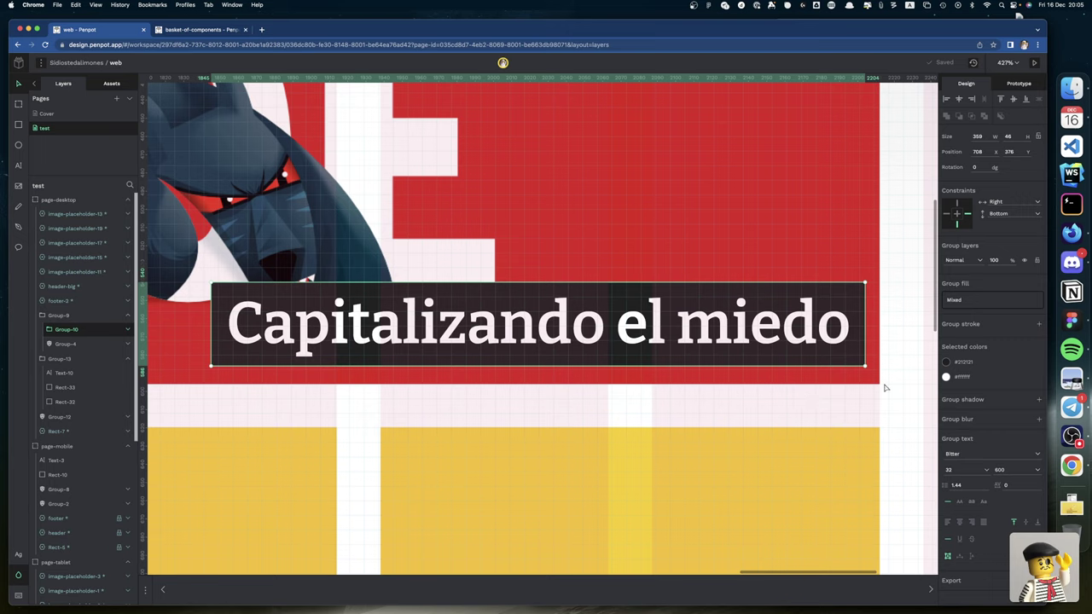
key(alt)
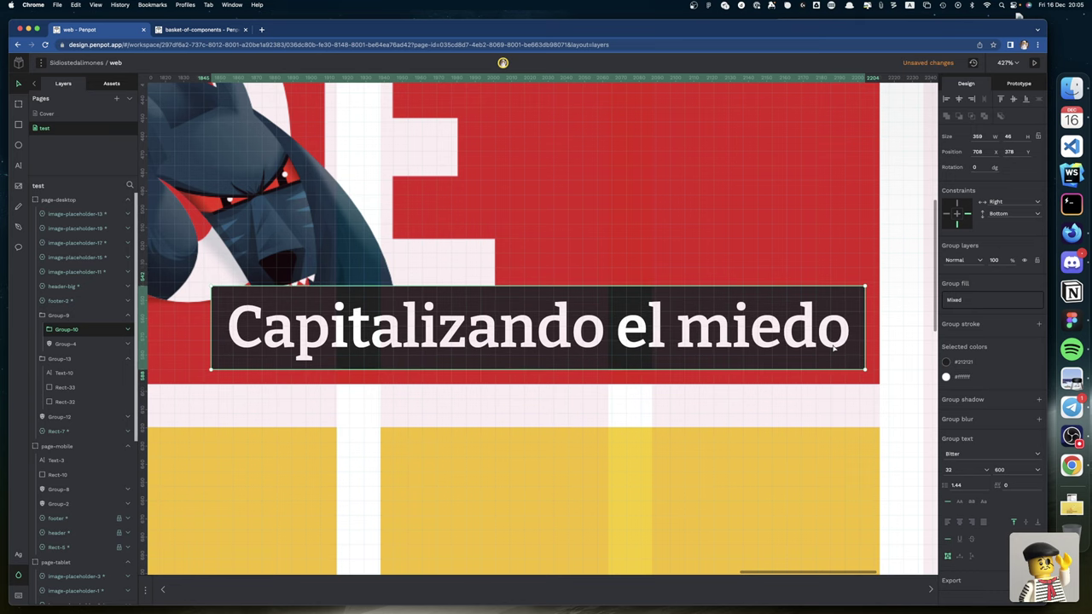
key(Down)
key(Down)
Step: Examine the hero banner with its caption and the placeholder grid beneath it
scroll(849, 377, left, 1)
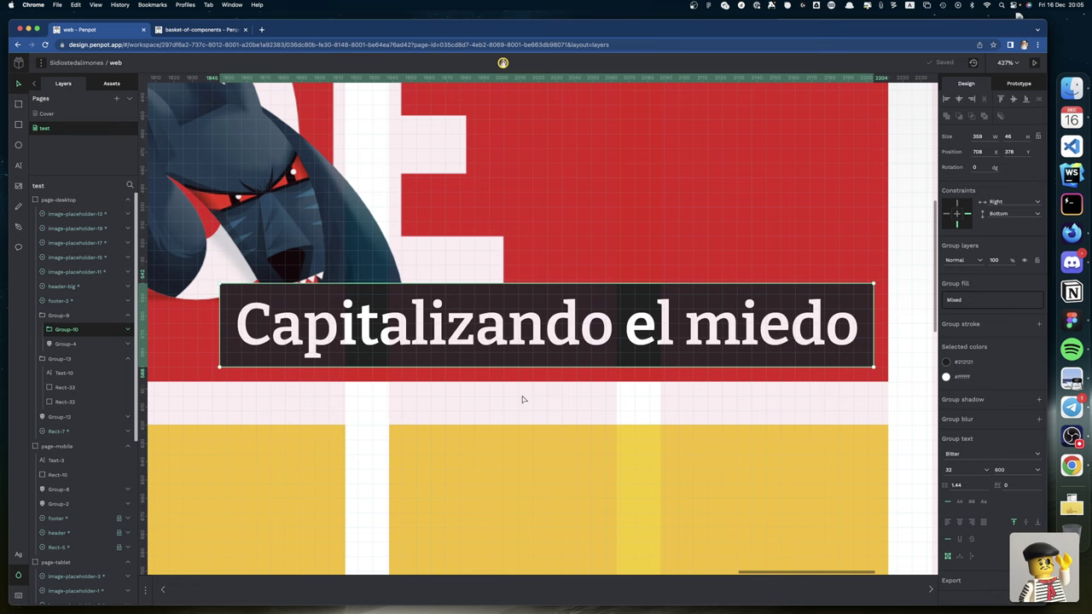
scroll(504, 348, up, 5)
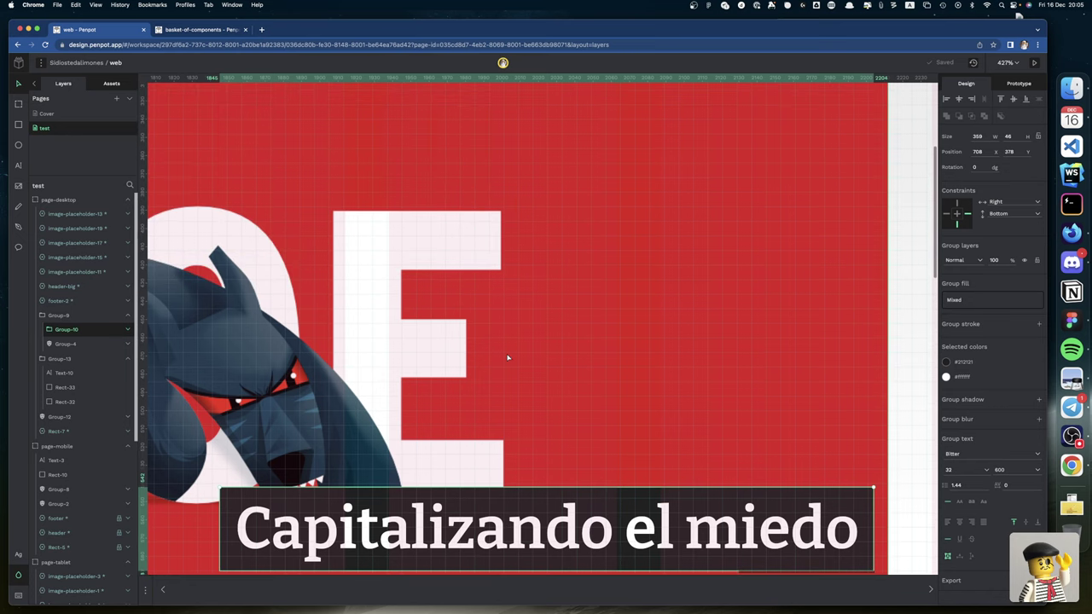
scroll(506, 357, down, 6)
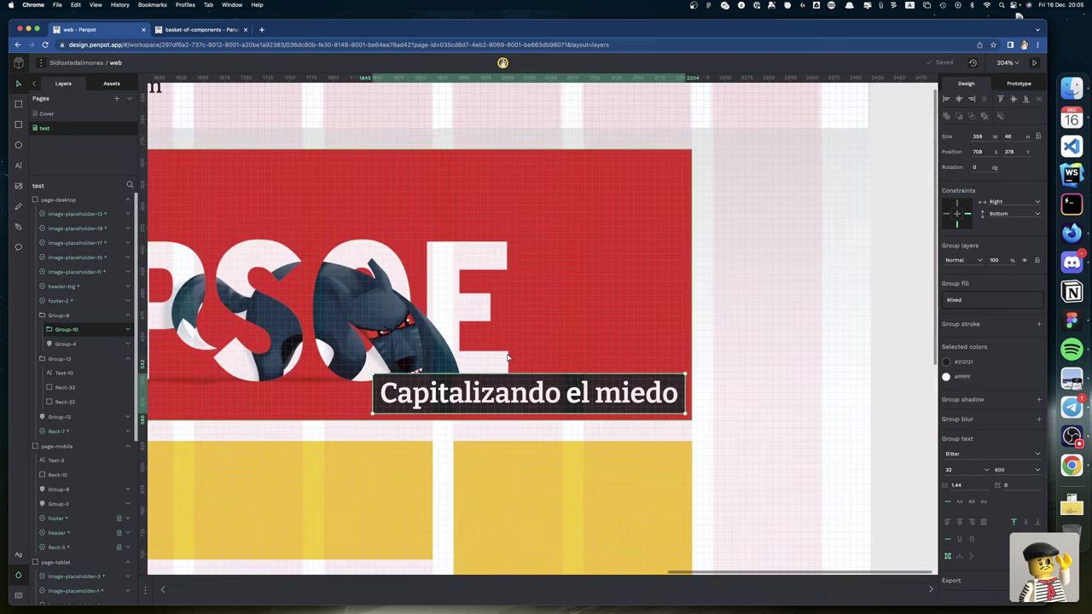
scroll(506, 357, down, 2)
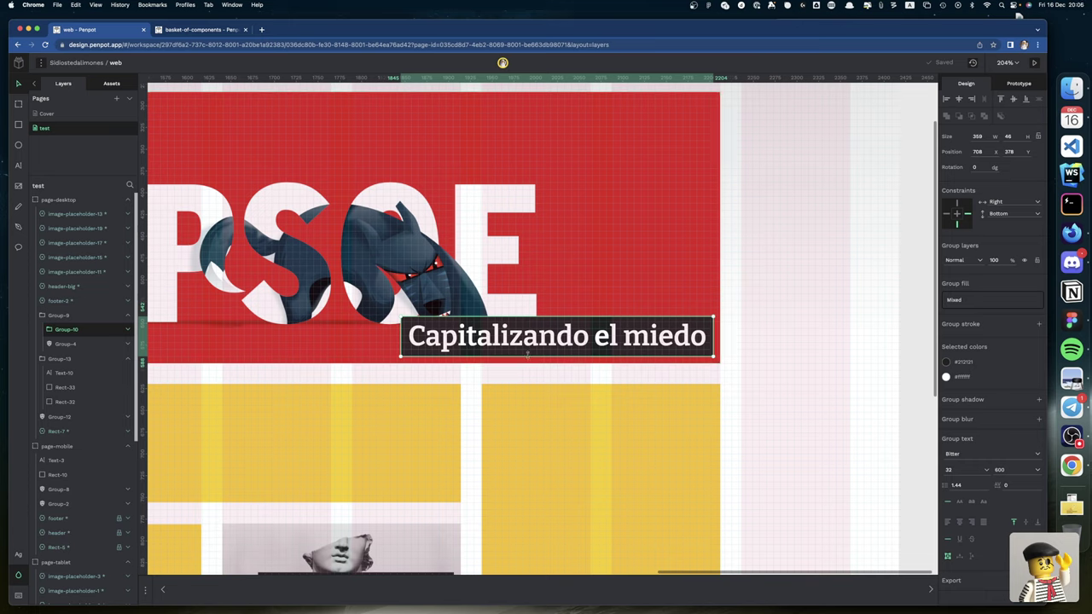
scroll(509, 343, left, 2)
scroll(510, 343, up, 2)
scroll(509, 343, left, 5)
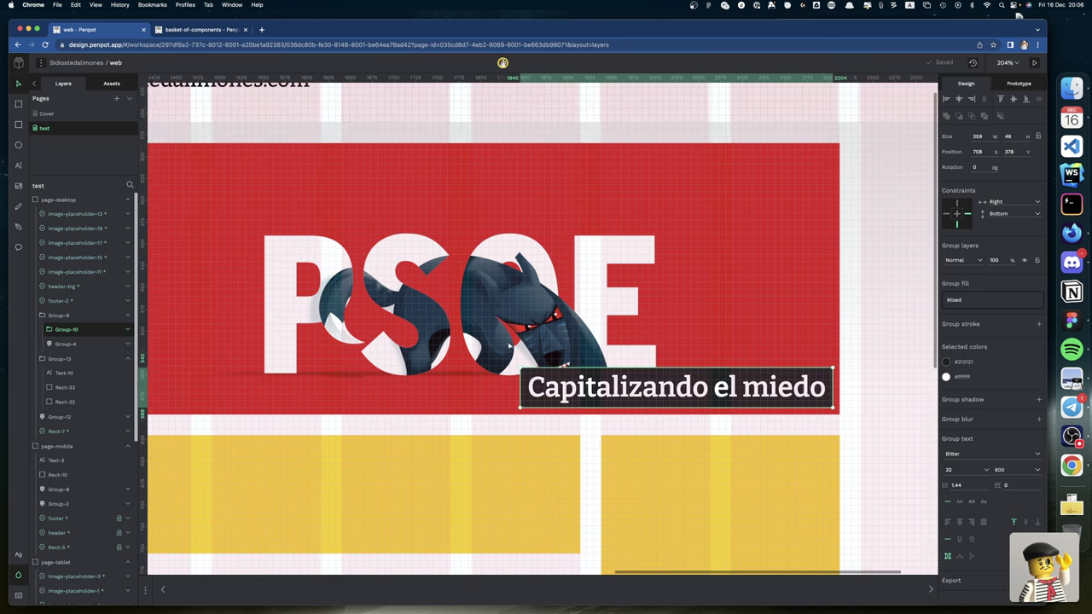
scroll(509, 342, down, 5)
scroll(508, 344, down, 1)
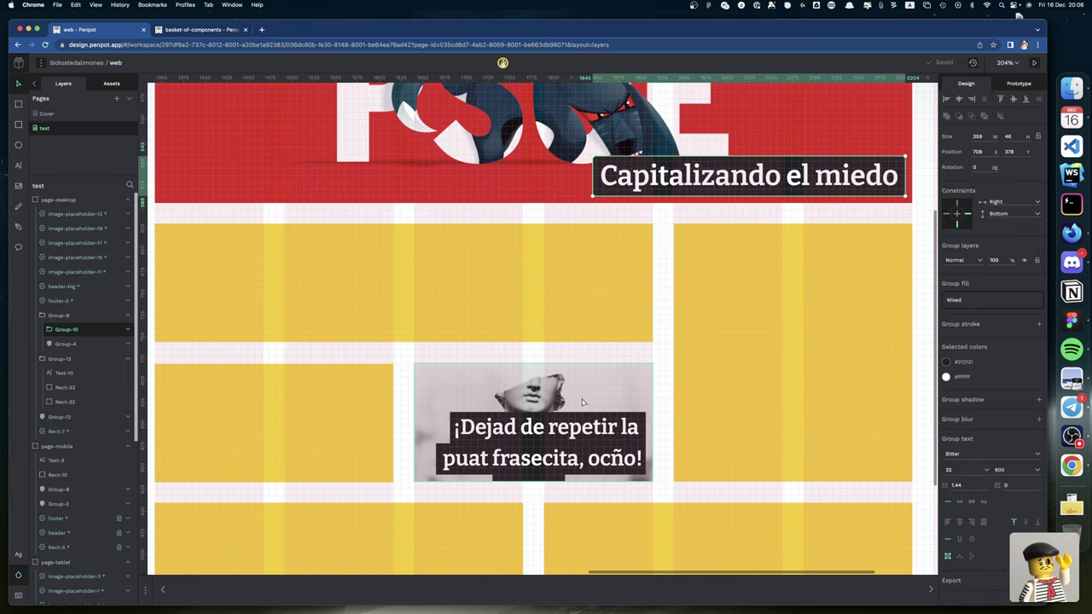
Step: Expand the statue card's masked group, Group-12, and select its Rect-26 mask shape
click(499, 388)
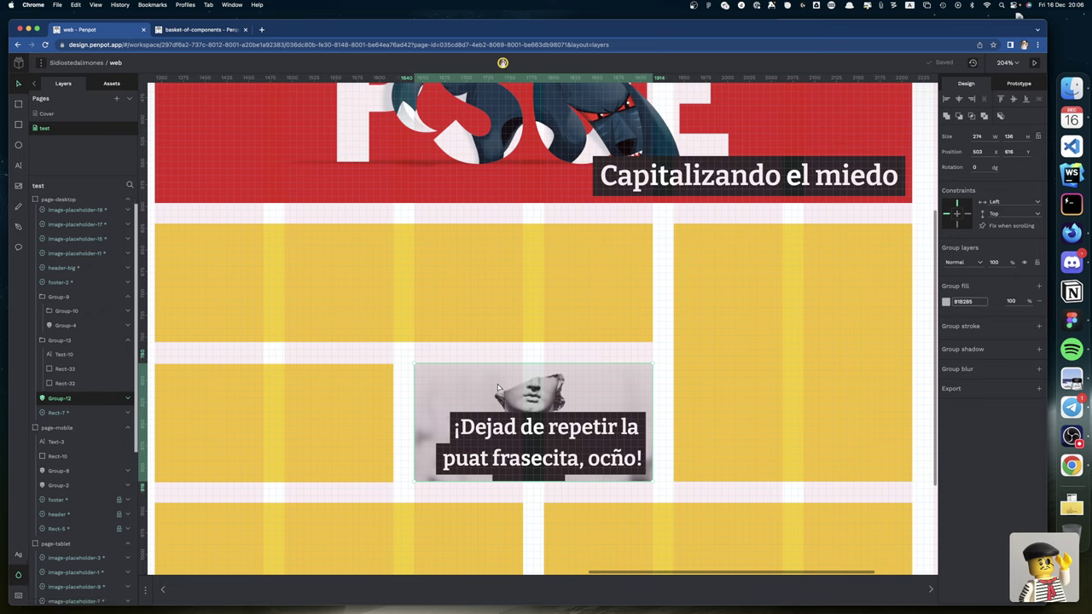
click(128, 400)
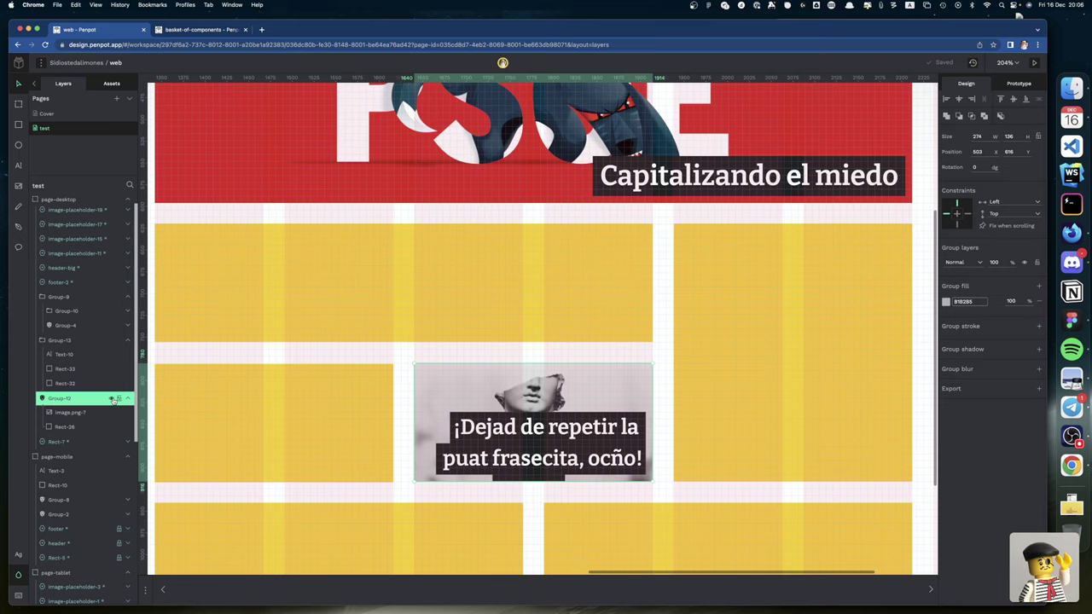
scroll(212, 388, left, 3)
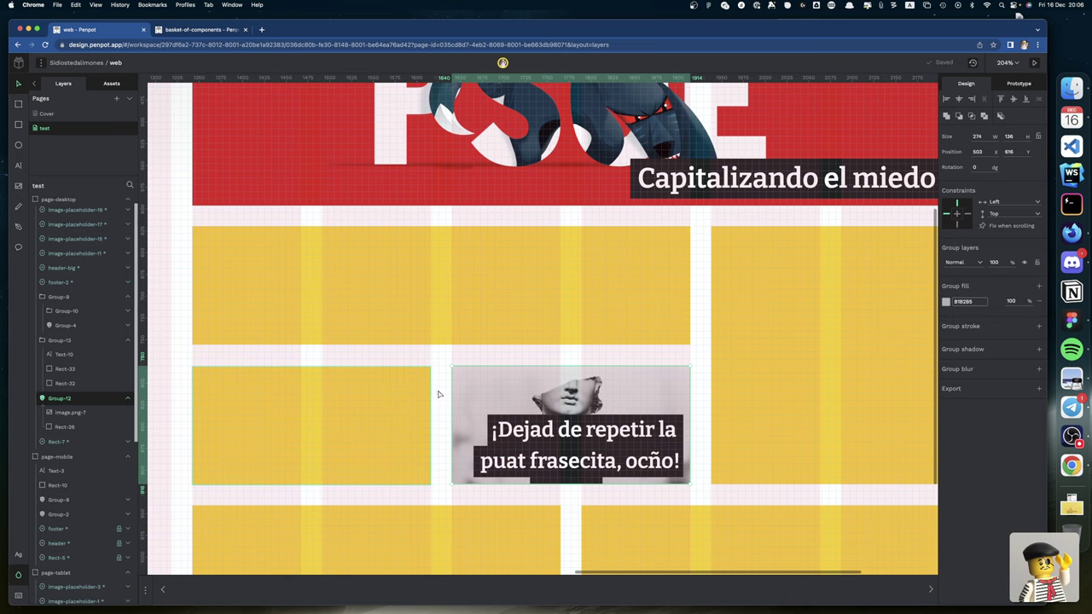
key(shift+2)
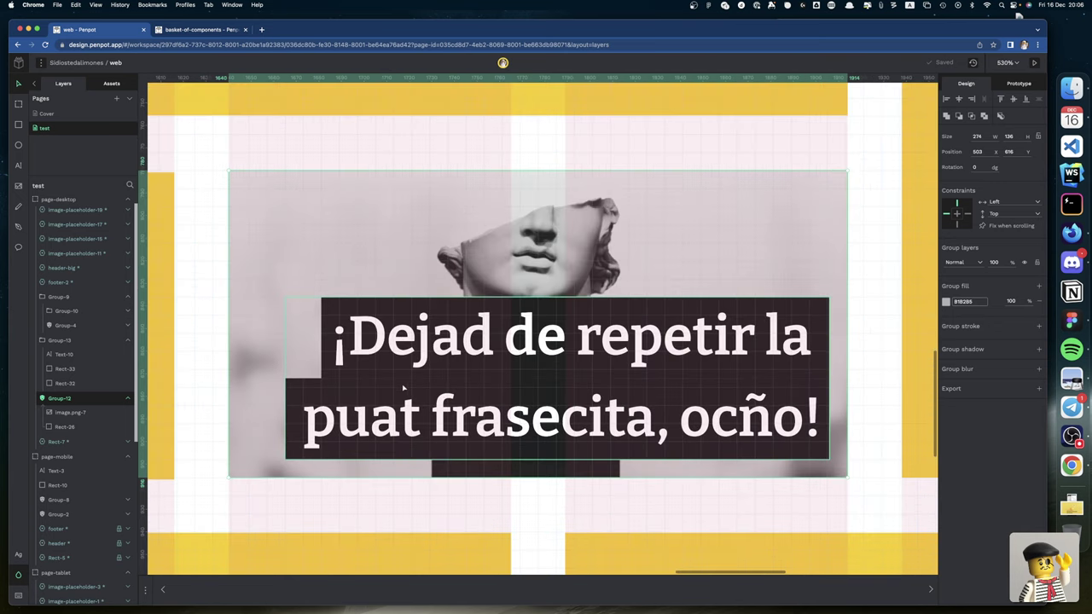
click(85, 429)
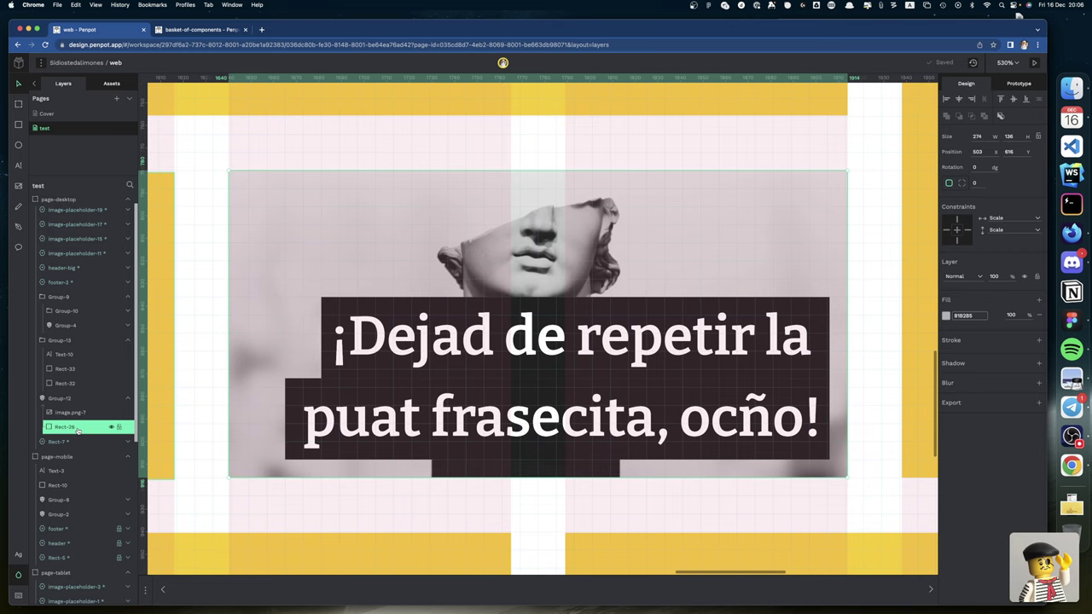
Step: Place an image-placeholder instance from the basket-of-components library over the statue card
click(111, 84)
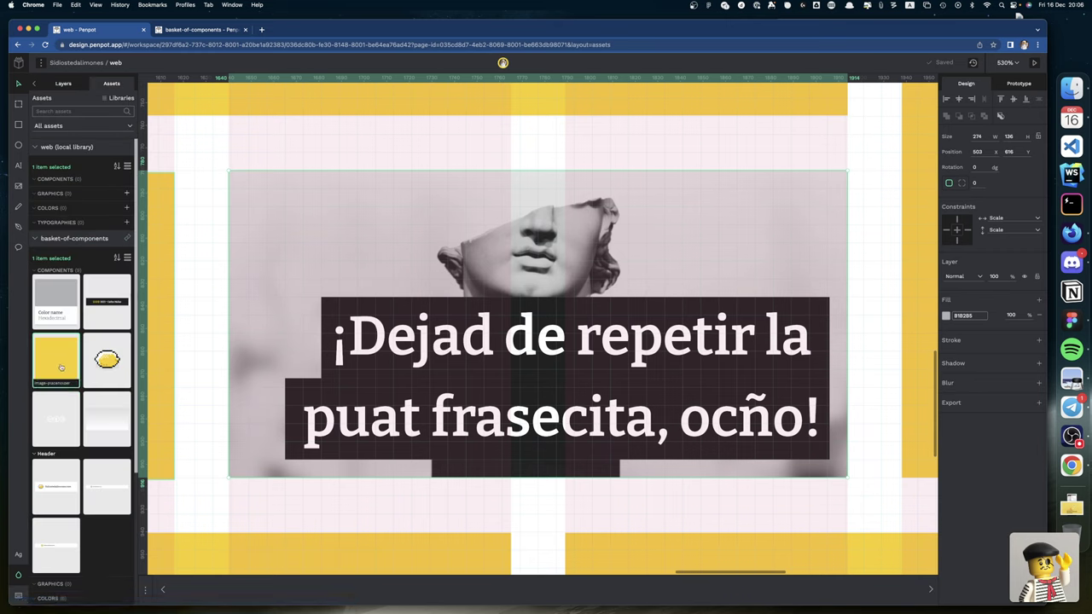
drag(58, 368, 328, 252)
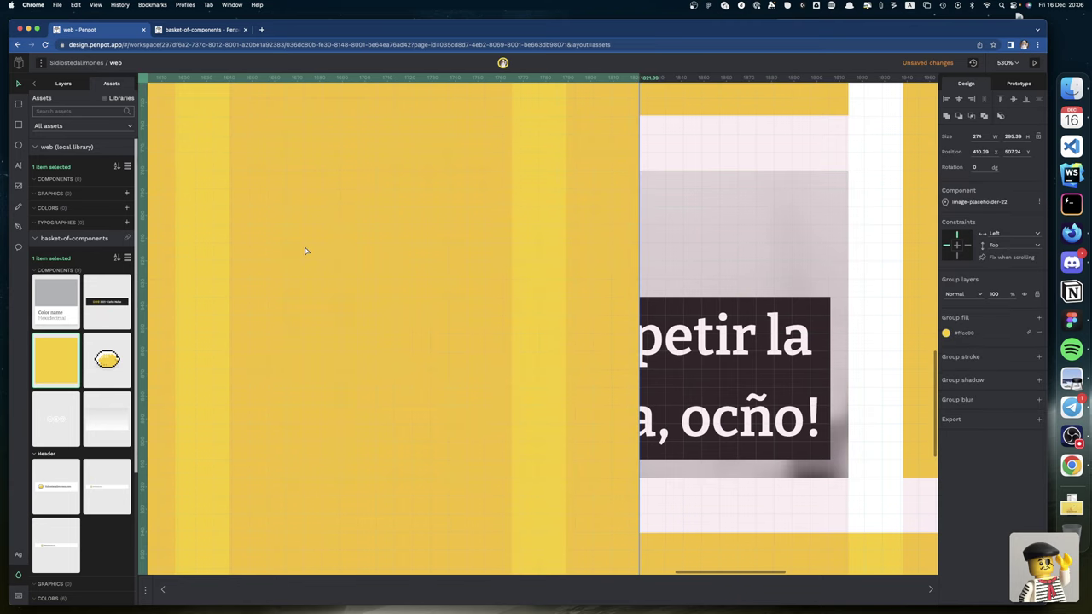
ctrl+scroll(305, 251, up, 5)
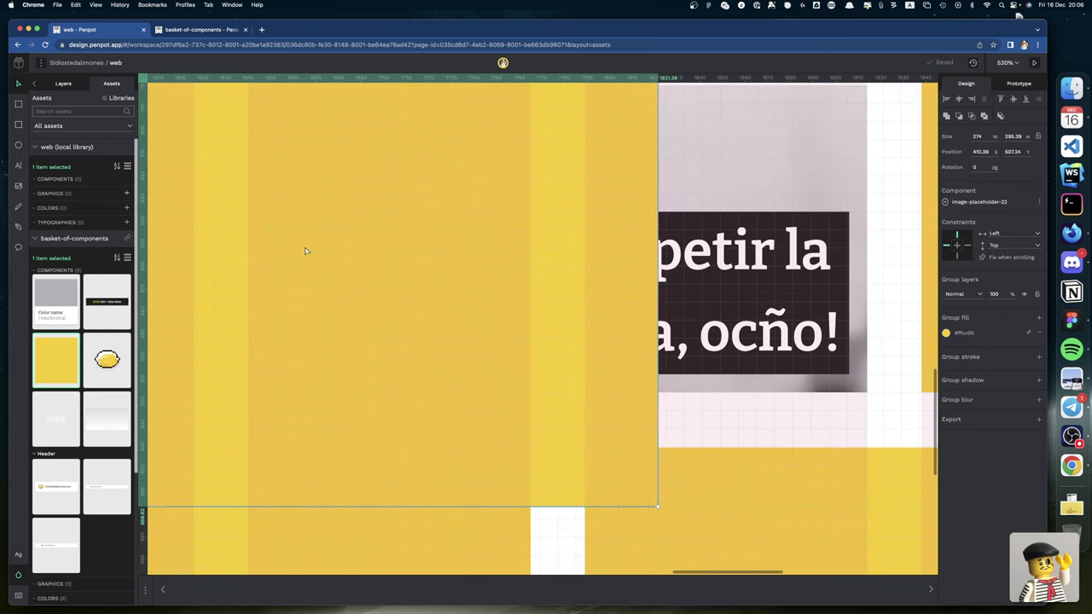
ctrl+scroll(305, 250, down, 10)
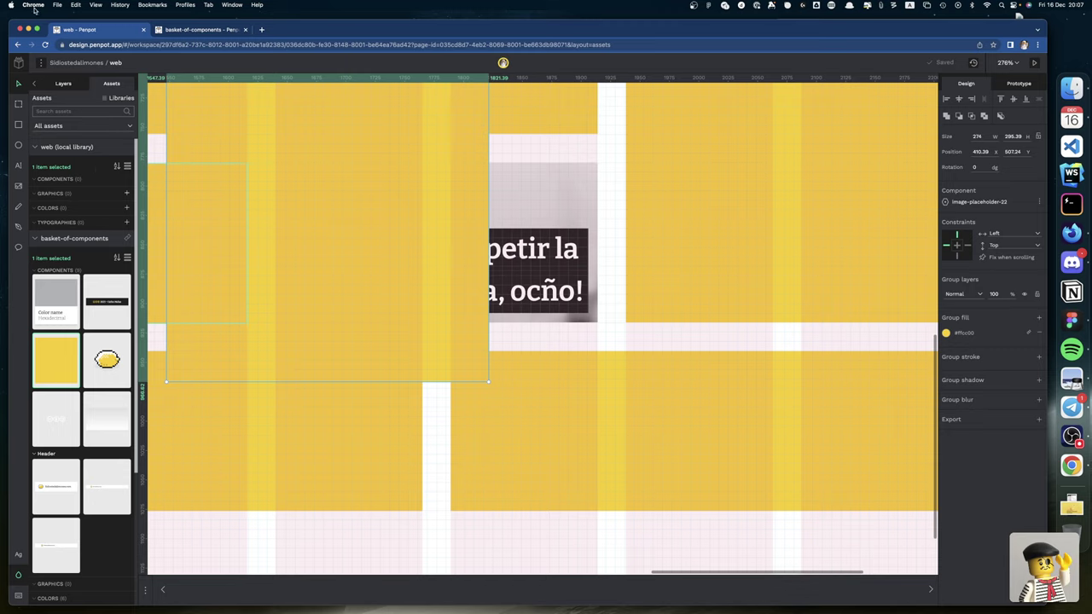
Step: Resize the new placeholder from two opposite corners to about 273 × 135 so it roughly covers the statue card
drag(488, 381, 597, 323)
scroll(549, 326, left, 2)
scroll(550, 326, up, 3)
scroll(550, 325, left, 3)
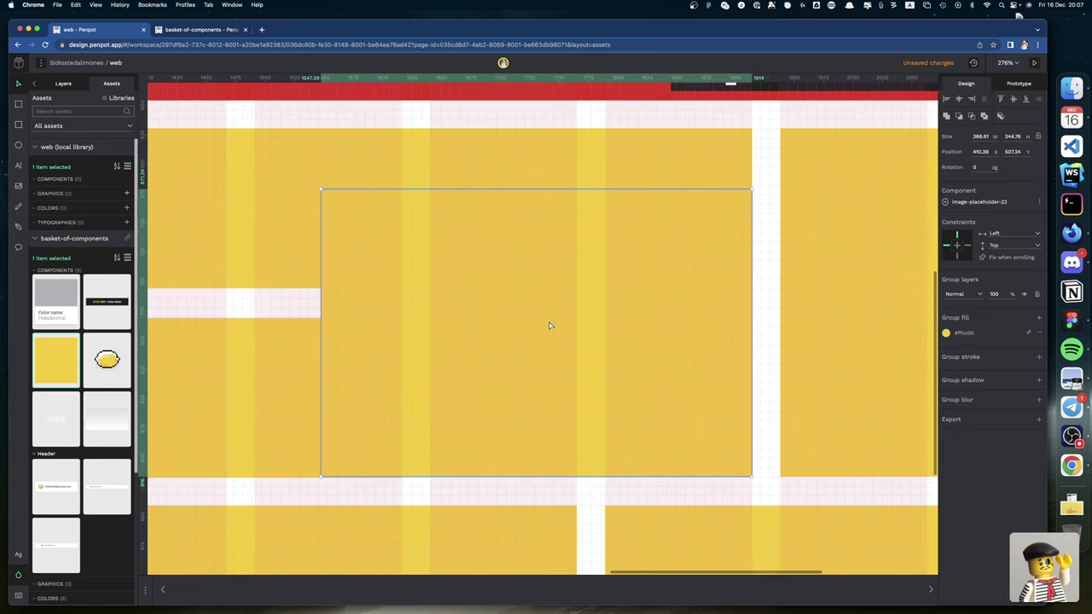
drag(317, 194, 427, 323)
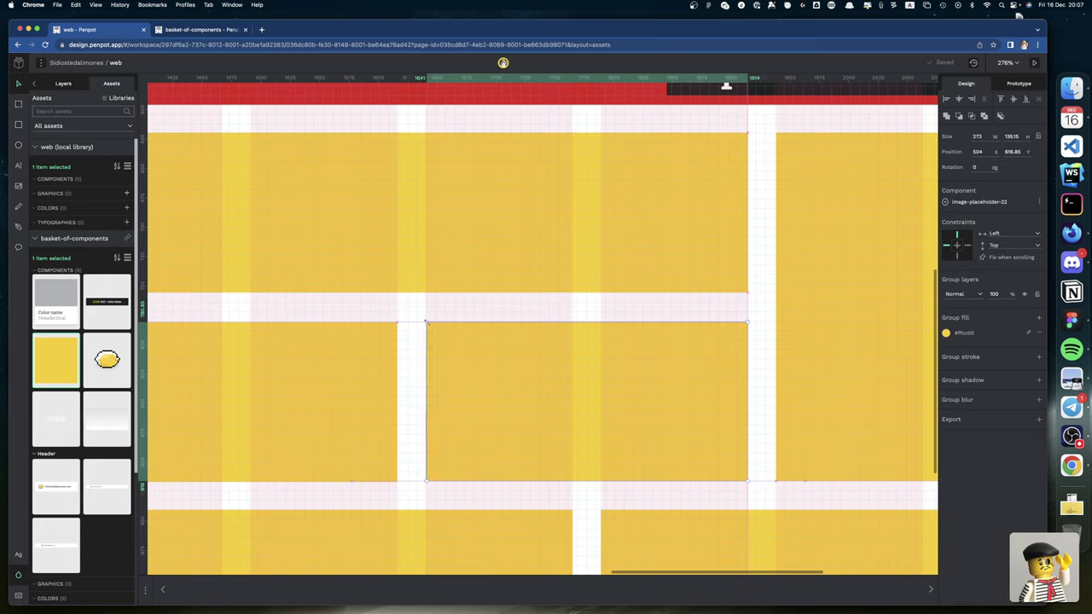
drag(427, 323, 427, 323)
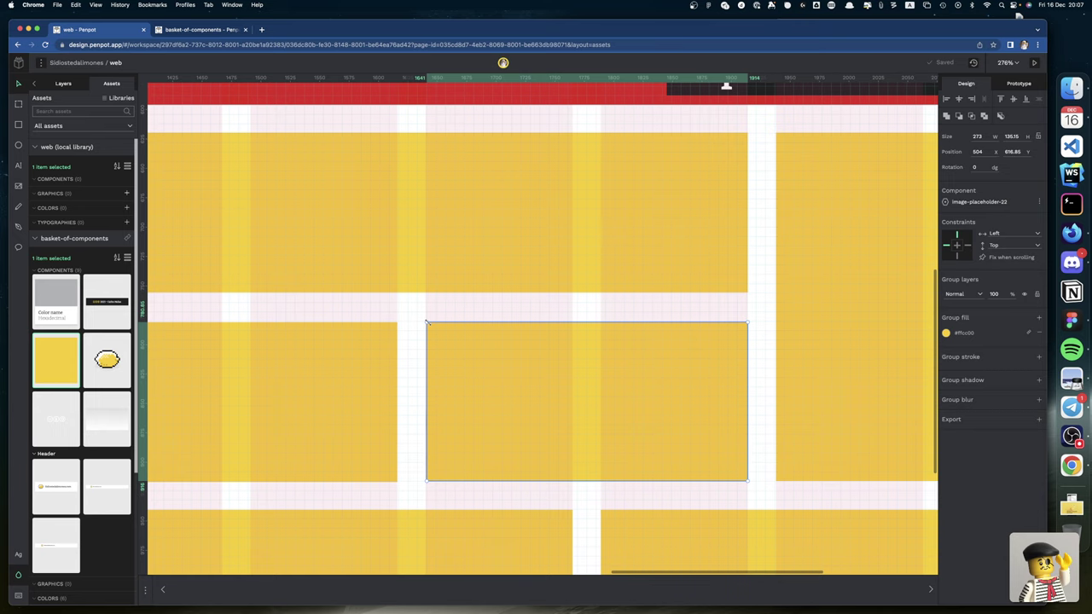
Step: Refine the placeholder's upper-left corner to X 503, Y 616, giving it a size of 274 × 136
scroll(426, 323, down, 5)
scroll(428, 325, up, 10)
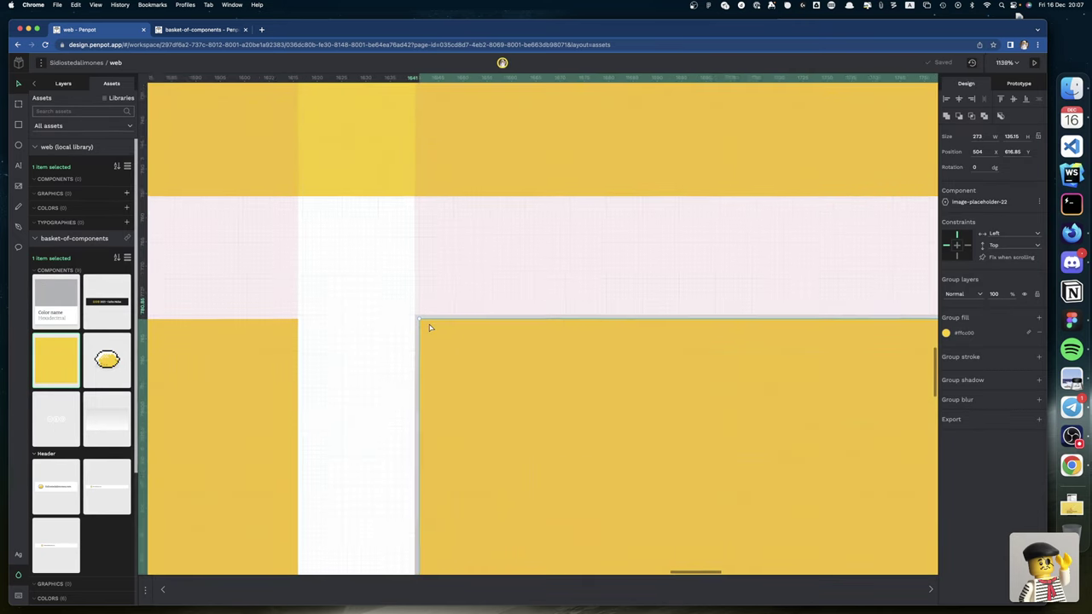
scroll(429, 328, up, 4)
drag(410, 313, 401, 310)
scroll(435, 321, down, 5)
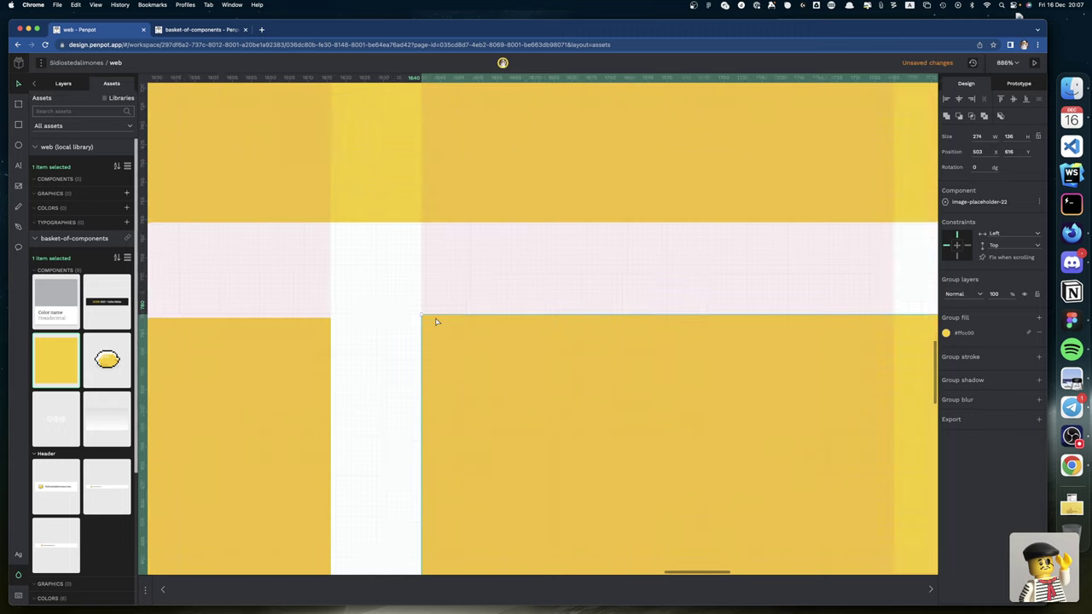
scroll(435, 322, down, 5)
scroll(436, 319, down, 3)
scroll(436, 319, right, 3)
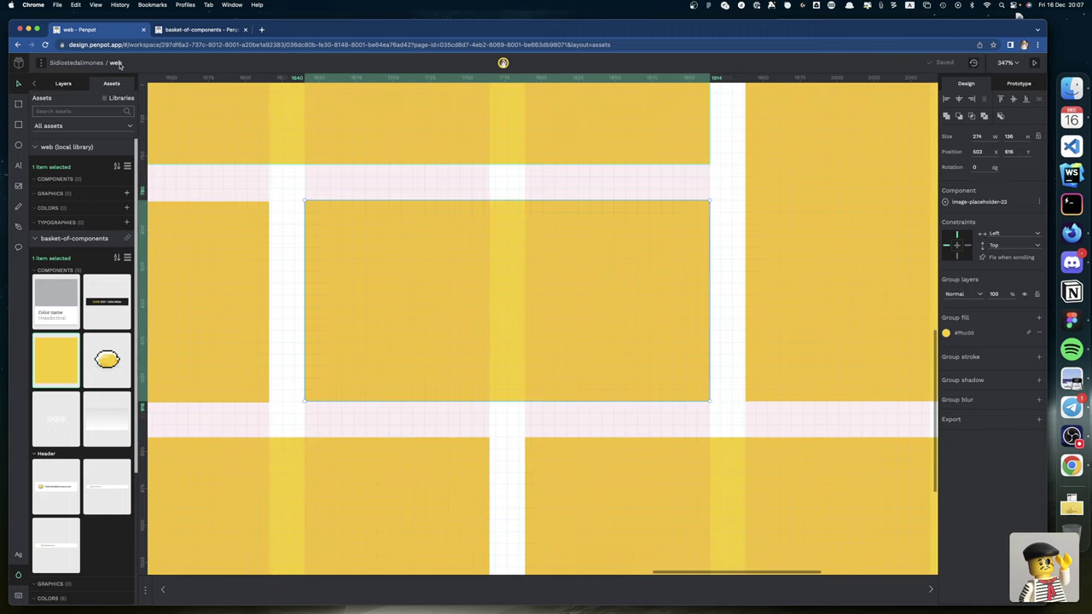
Step: Move the image-placeholder-22 layer into Group-12, between image.png-7 and Rect-26
click(64, 83)
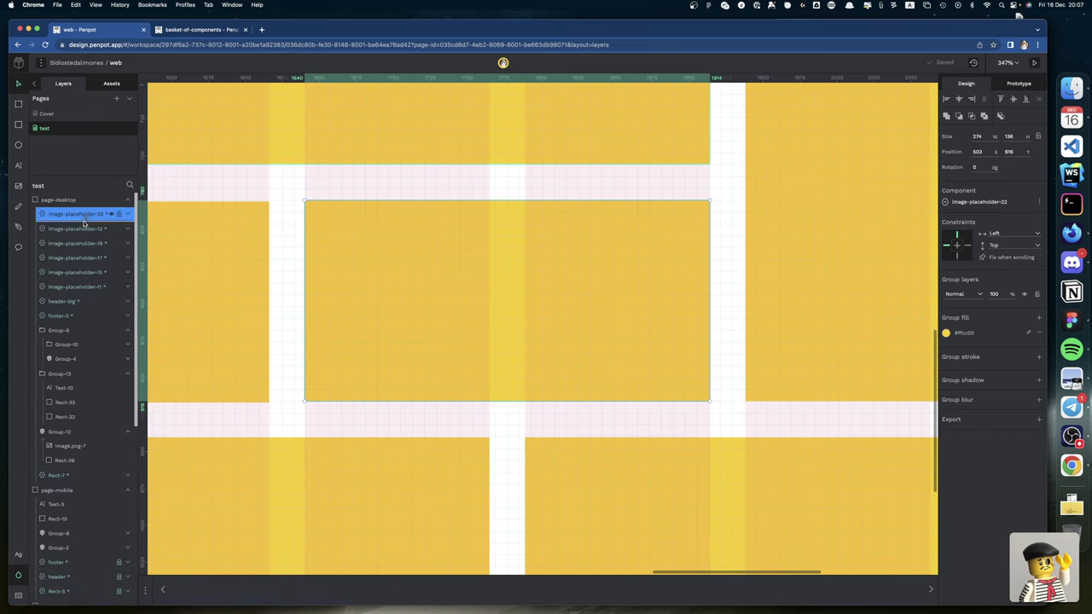
drag(84, 222, 71, 456)
scroll(70, 435, down, 2)
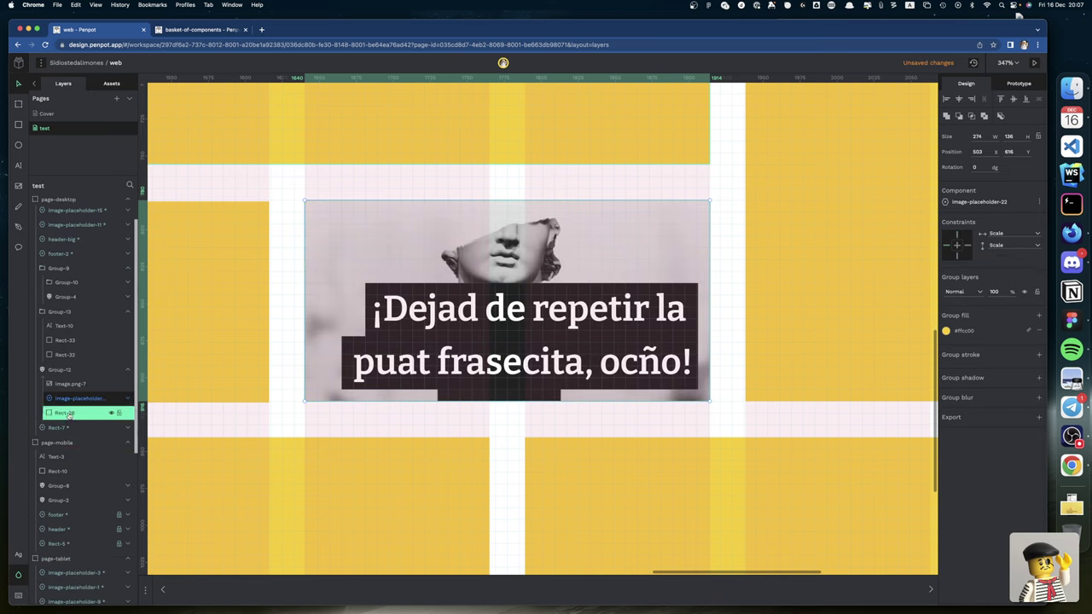
Step: Unmask Group-12 and delete its old Rect-26 mask shape
right_click(65, 412)
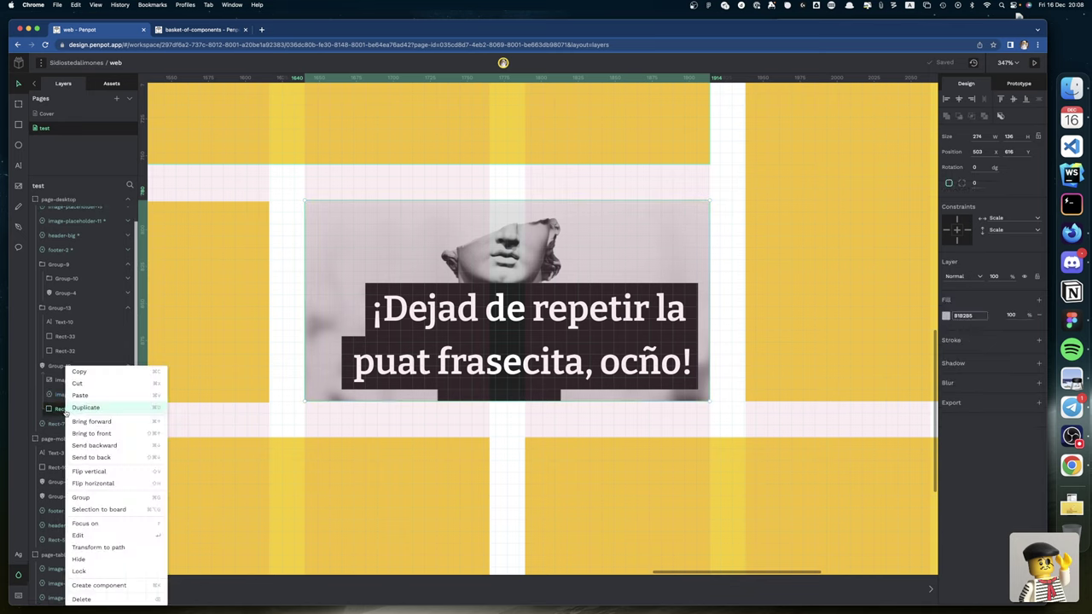
click(61, 357)
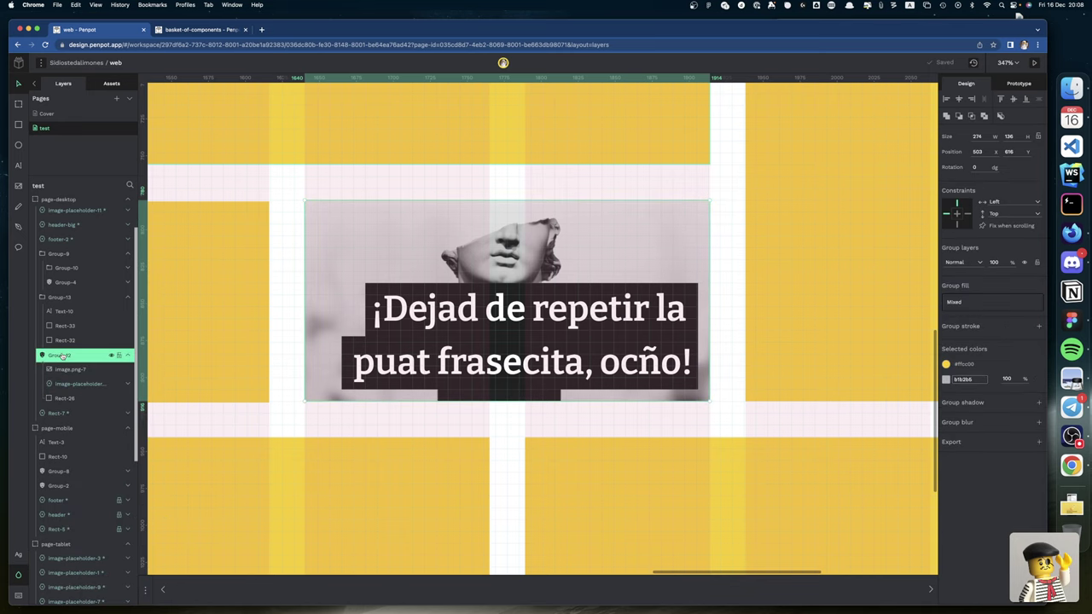
right_click(62, 356)
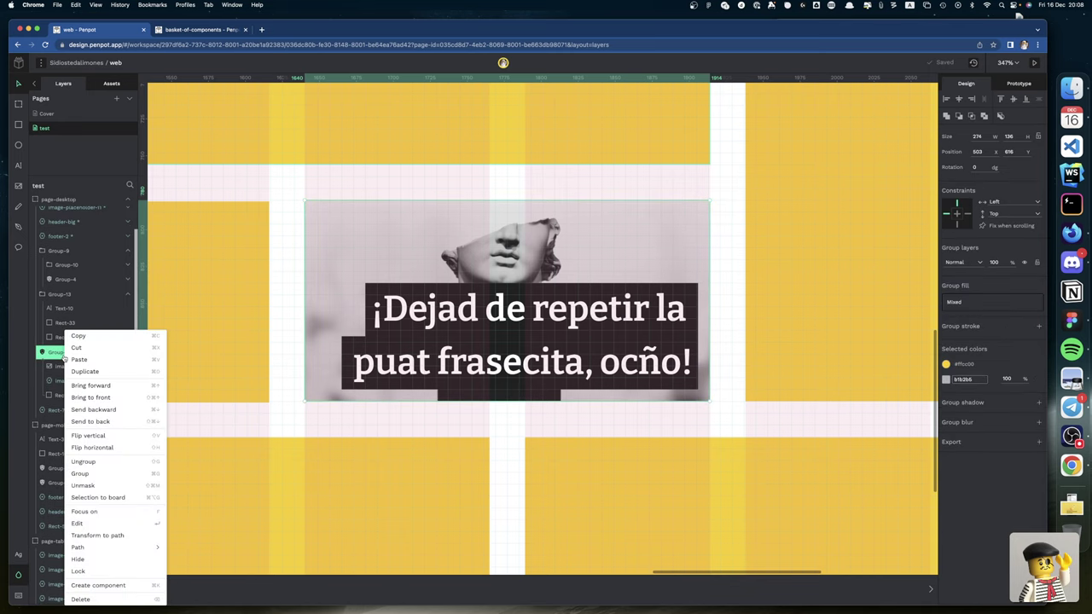
click(83, 485)
click(66, 396)
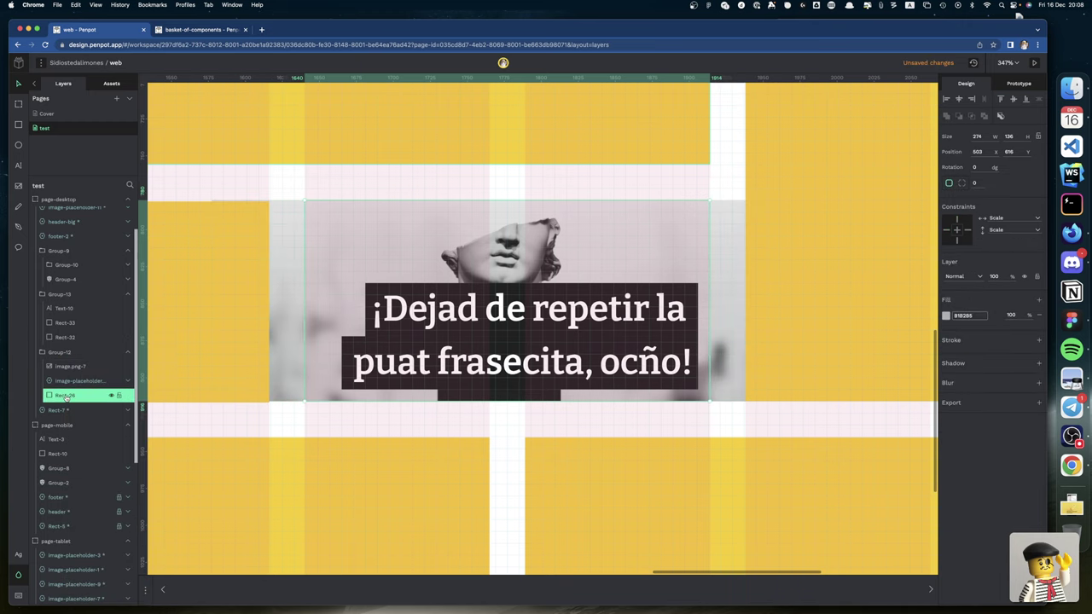
key(Delete)
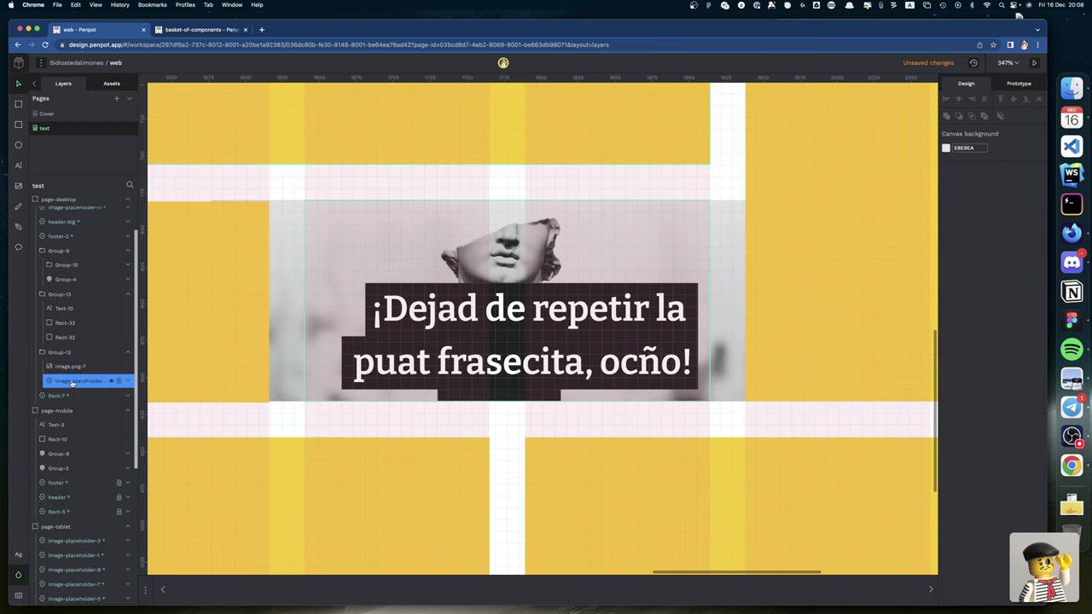
Step: Check what the Rect-7 component below Group-12 contains, and leave it collapsed and selected
click(63, 397)
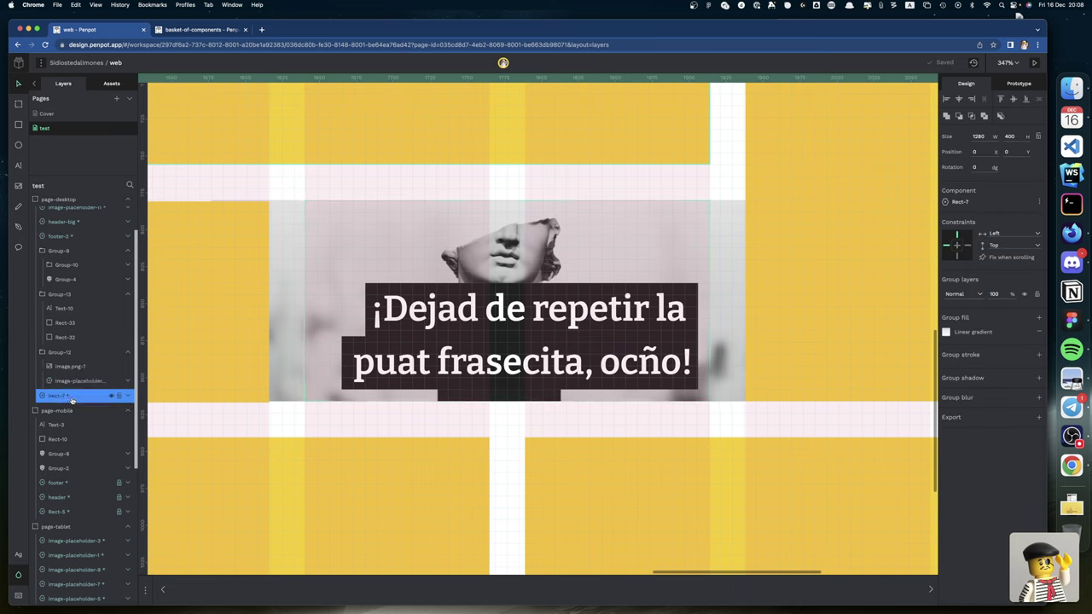
click(128, 398)
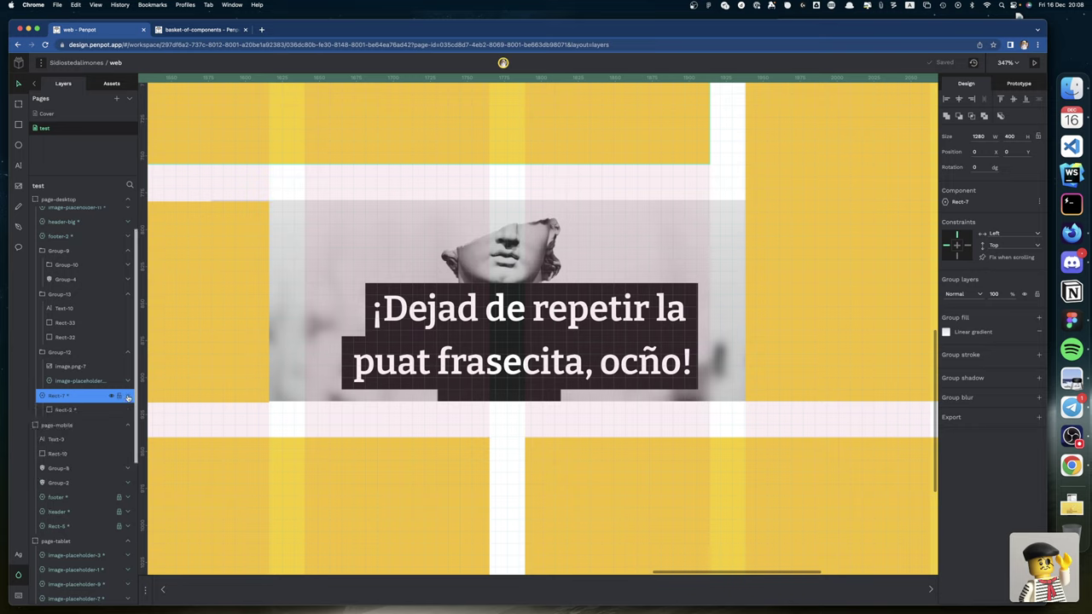
click(128, 397)
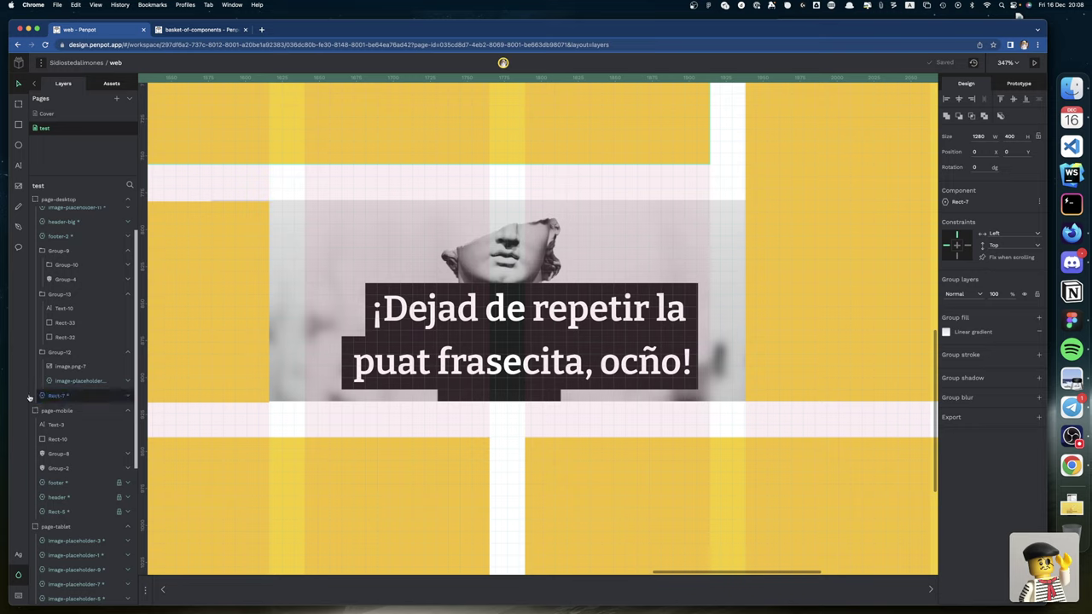
click(39, 398)
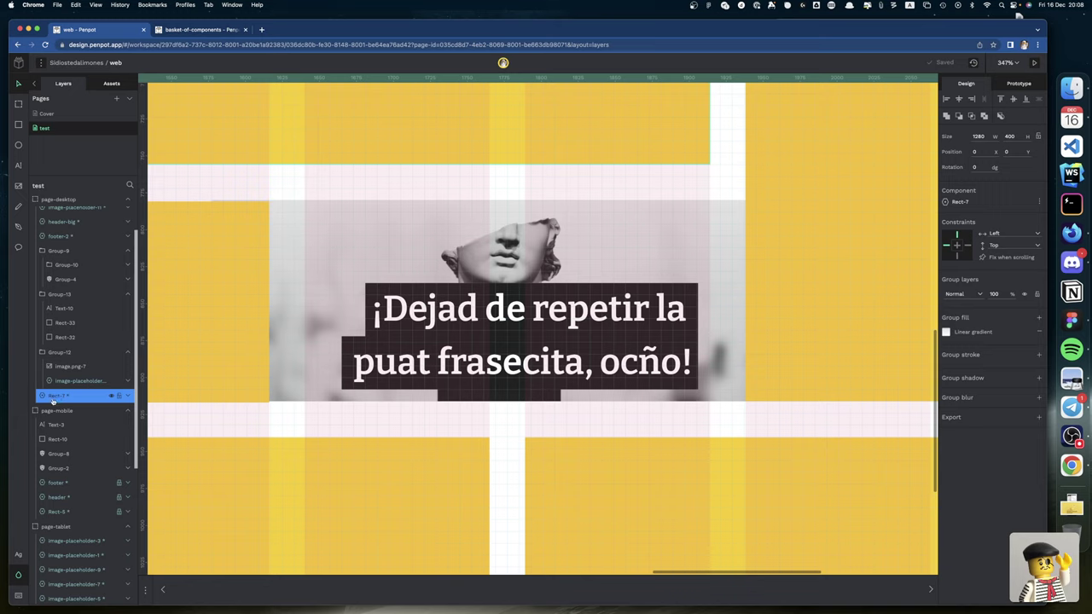
Step: Mask image.png-7 in Group-12 with the image-placeholder-22 instance so the statue picture is cropped to the placeholder
click(68, 382)
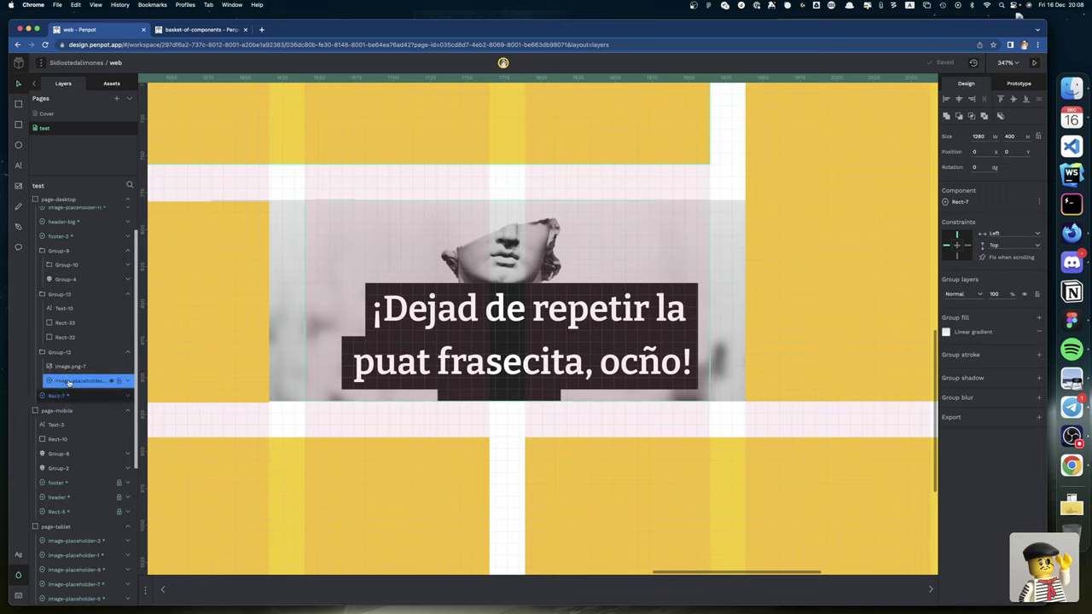
click(61, 394)
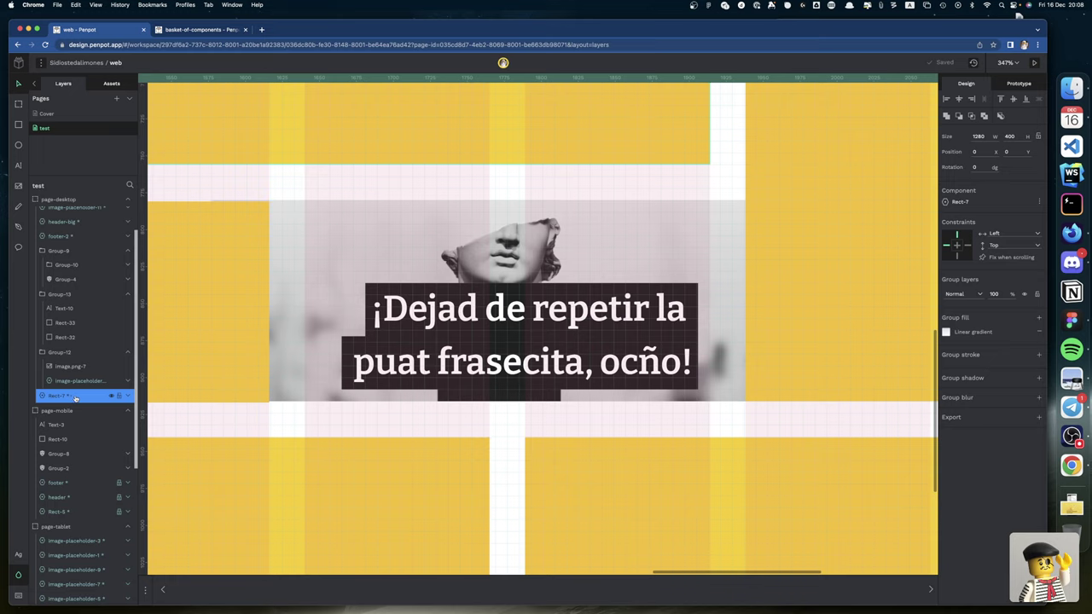
click(74, 381)
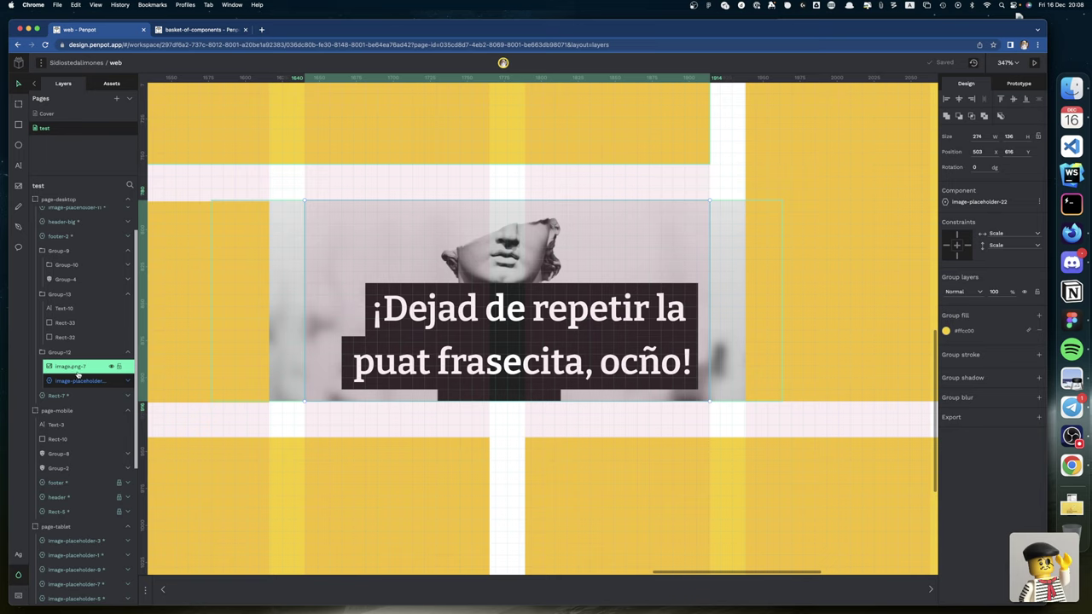
shift+click(72, 367)
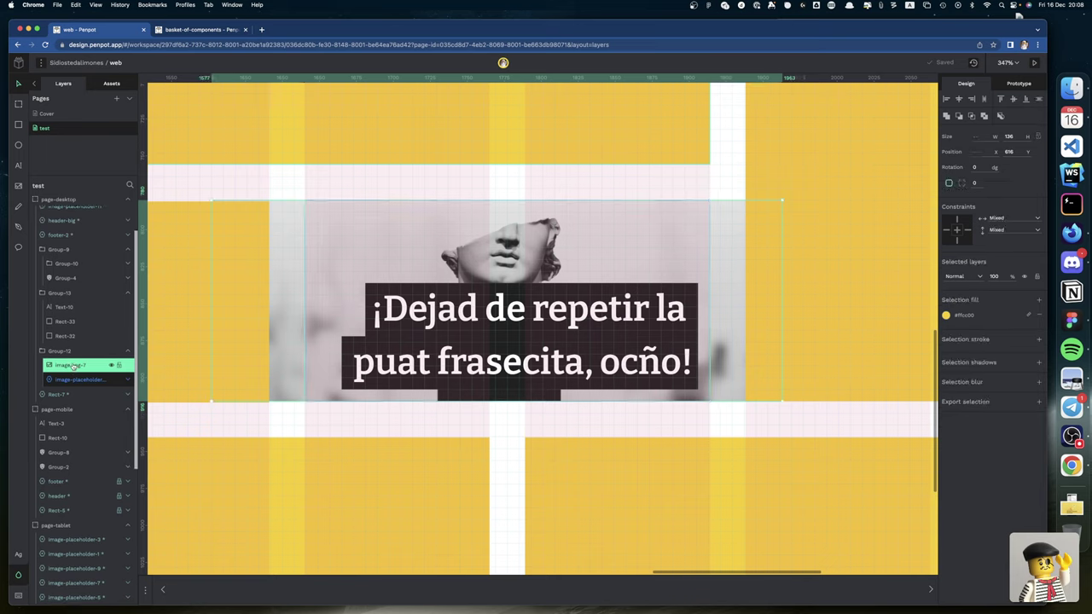
right_click(73, 366)
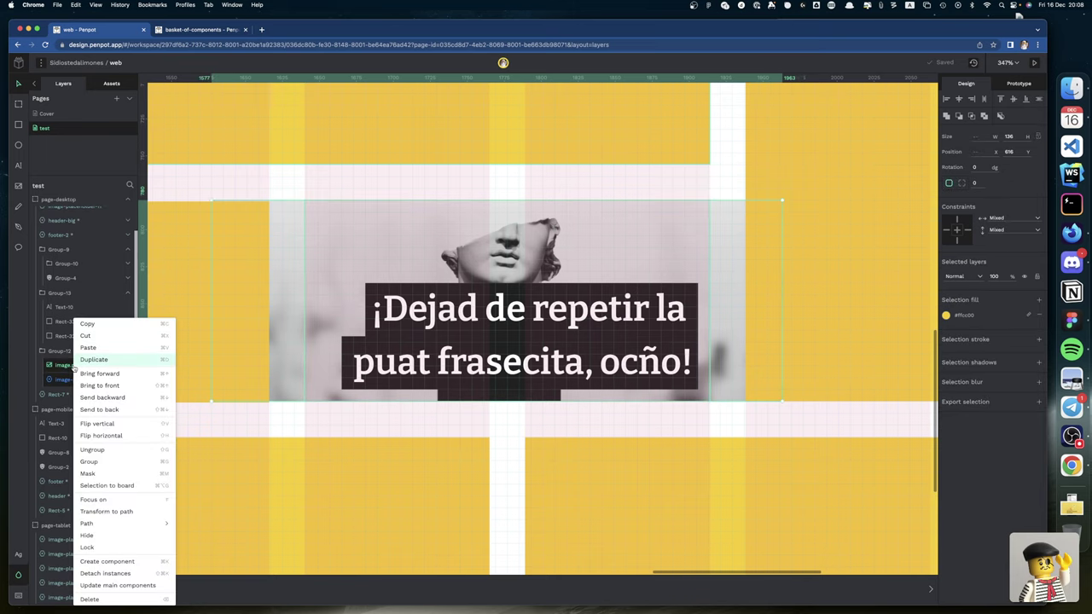
click(89, 474)
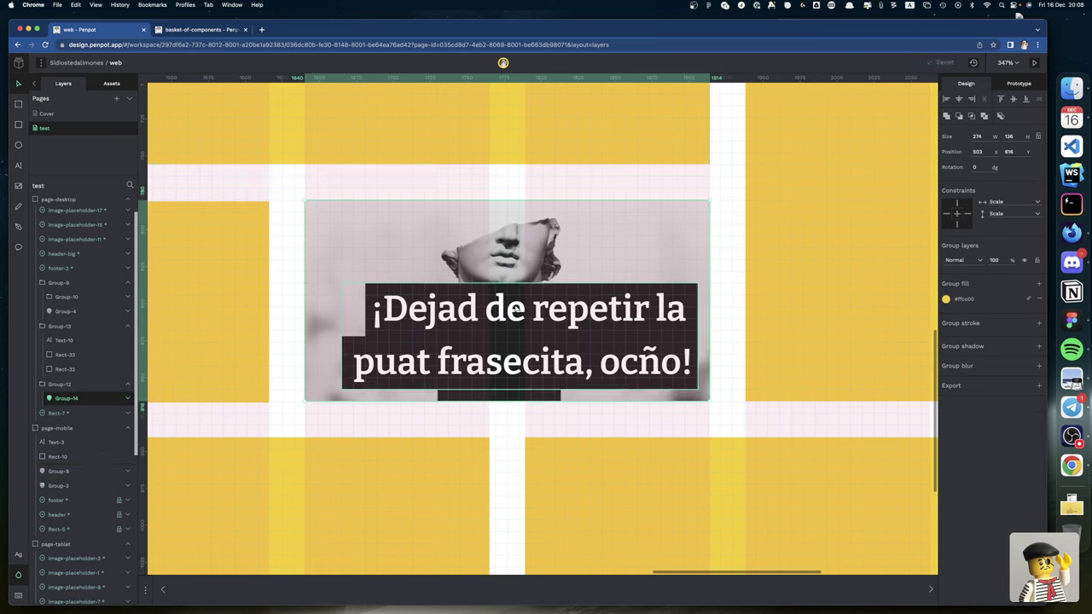
Step: Move the Group-13 caption group into Group-12, above the masked Group-14, and leave the Rect-7 component selected
click(56, 360)
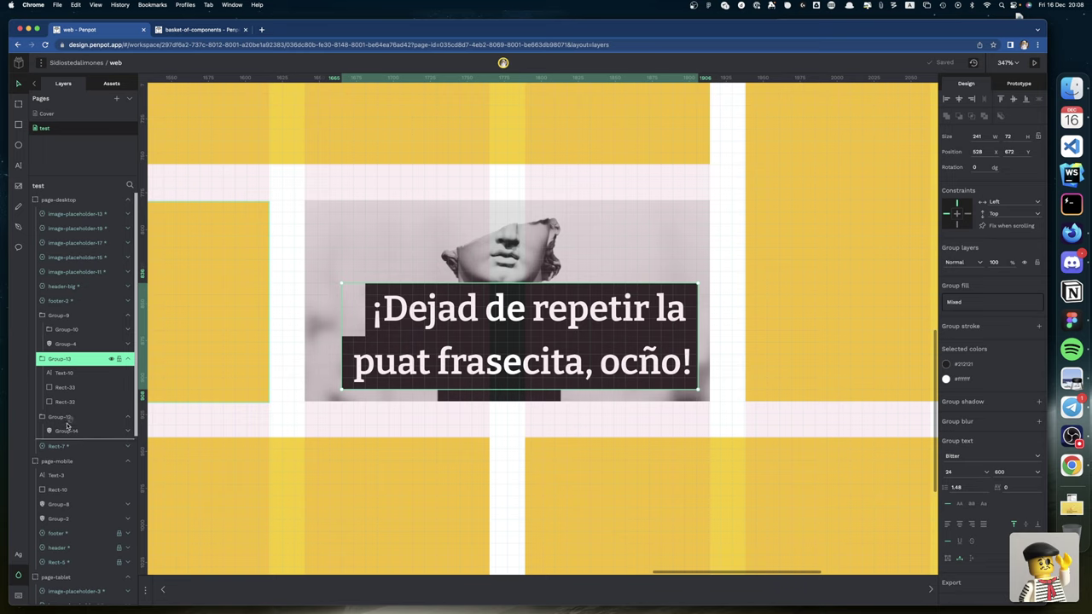
drag(67, 424, 68, 421)
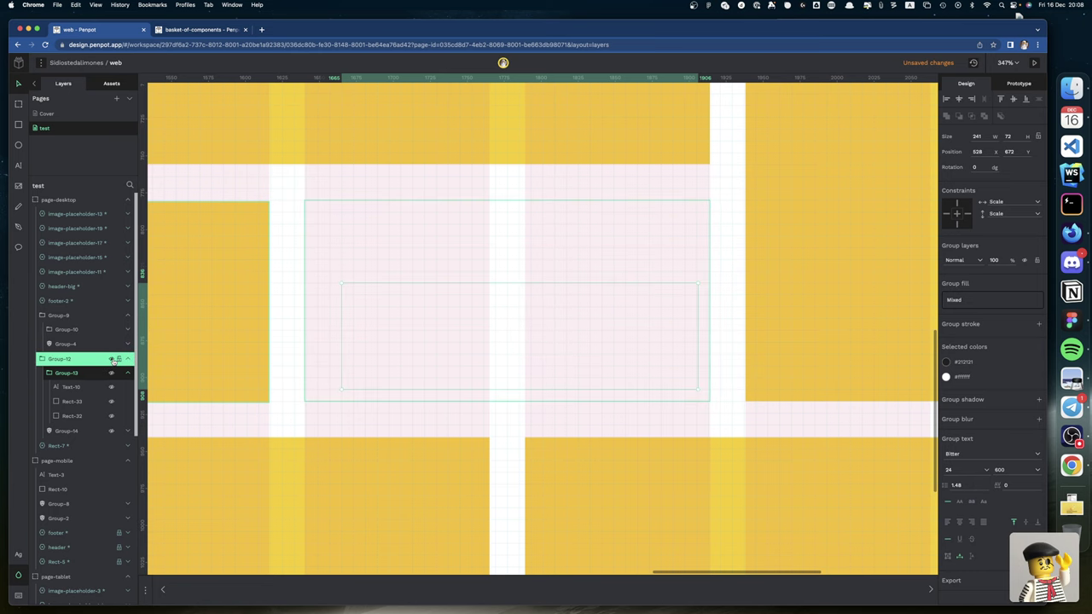
drag(68, 387, 66, 447)
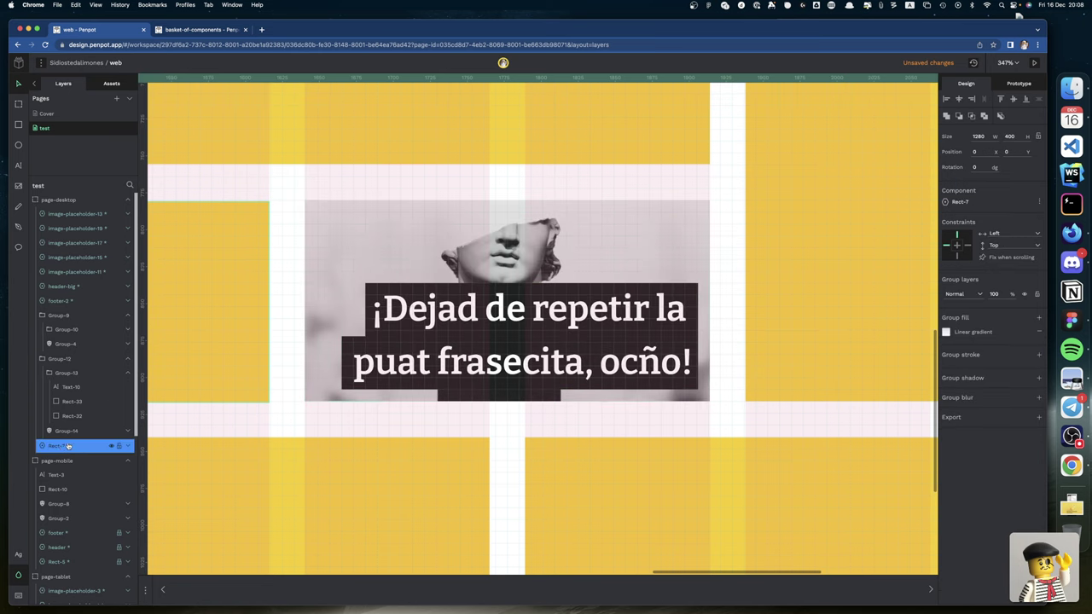
scroll(230, 471, down, 5)
scroll(230, 470, down, 10)
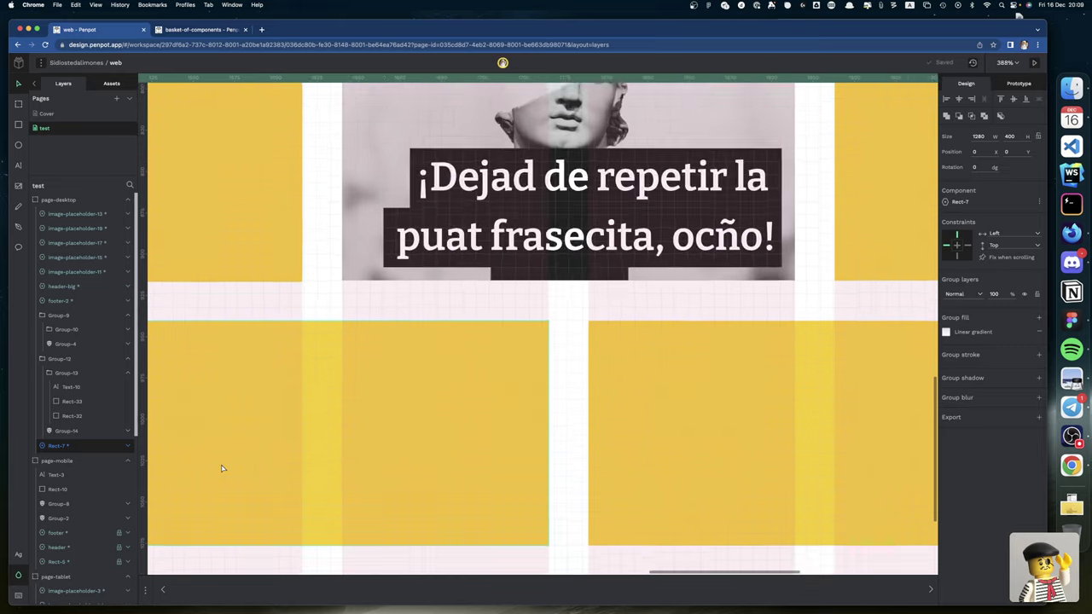
Step: Open the main component file for the gradient background instance Rect-3 in the page-tablet board
scroll(221, 467, down, 3)
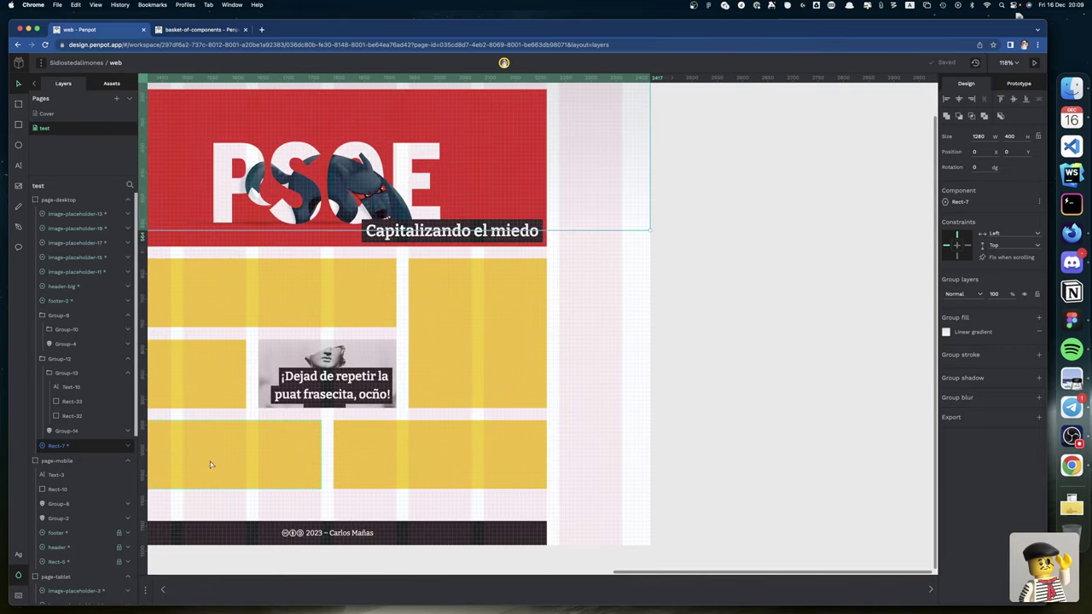
scroll(187, 451, left, 3)
scroll(187, 455, up, 3)
scroll(187, 454, left, 3)
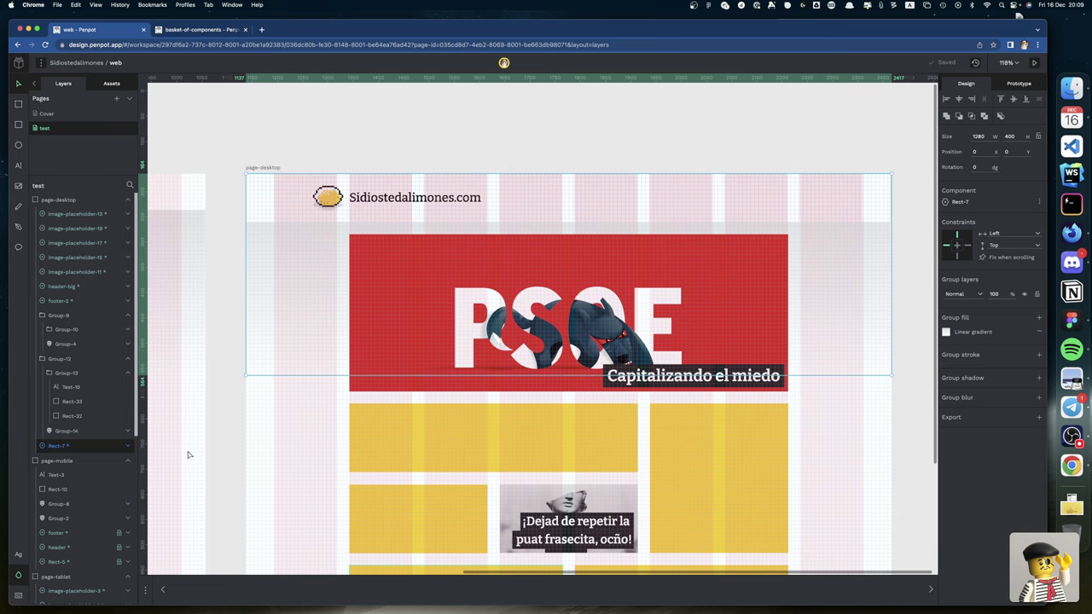
scroll(196, 427, left, 2)
click(218, 298)
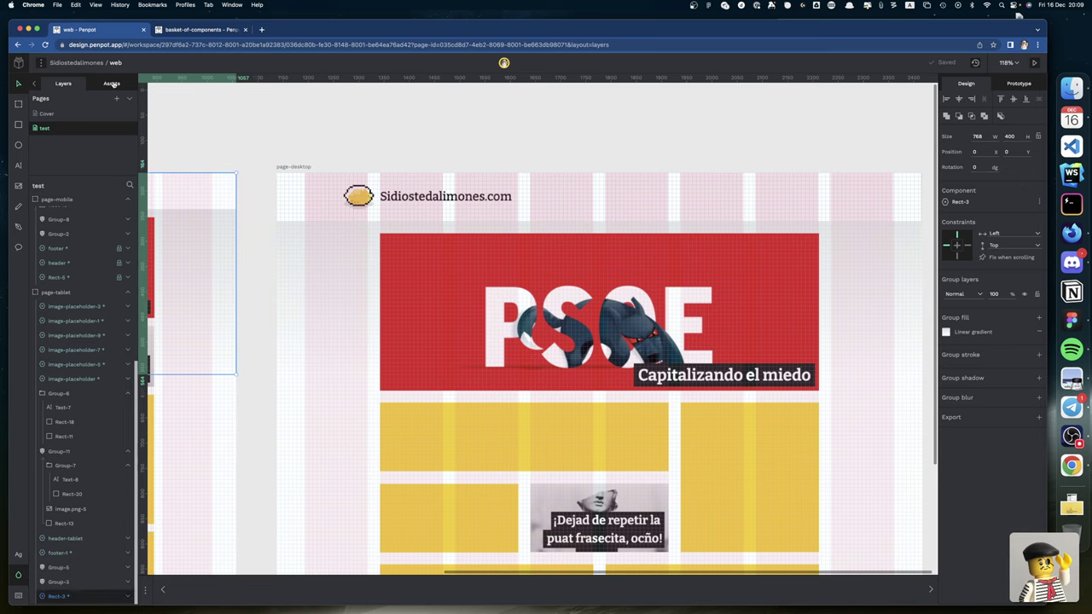
click(111, 82)
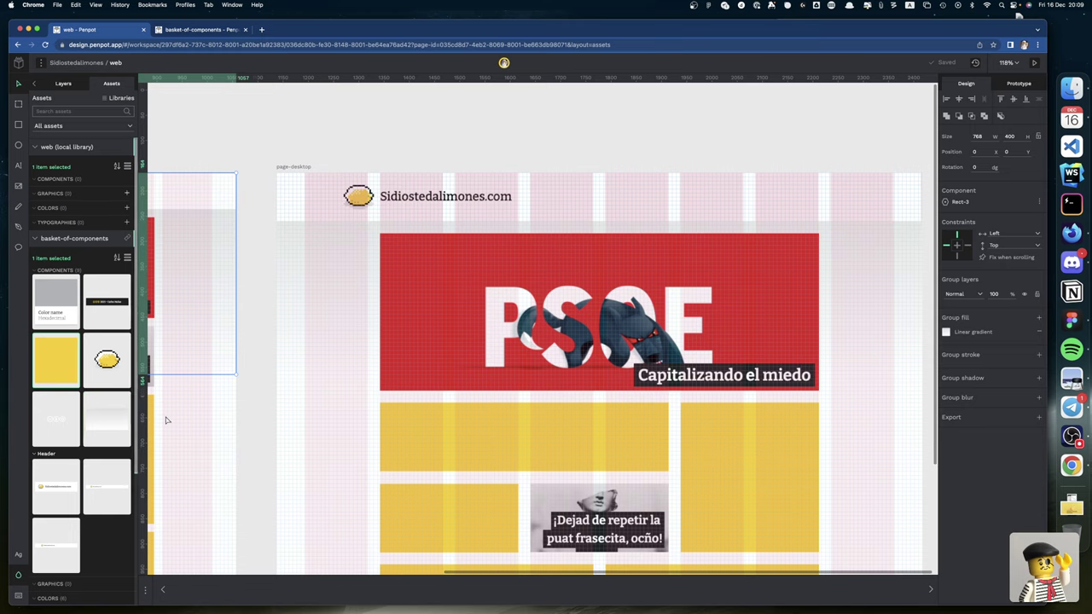
scroll(214, 313, left, 5)
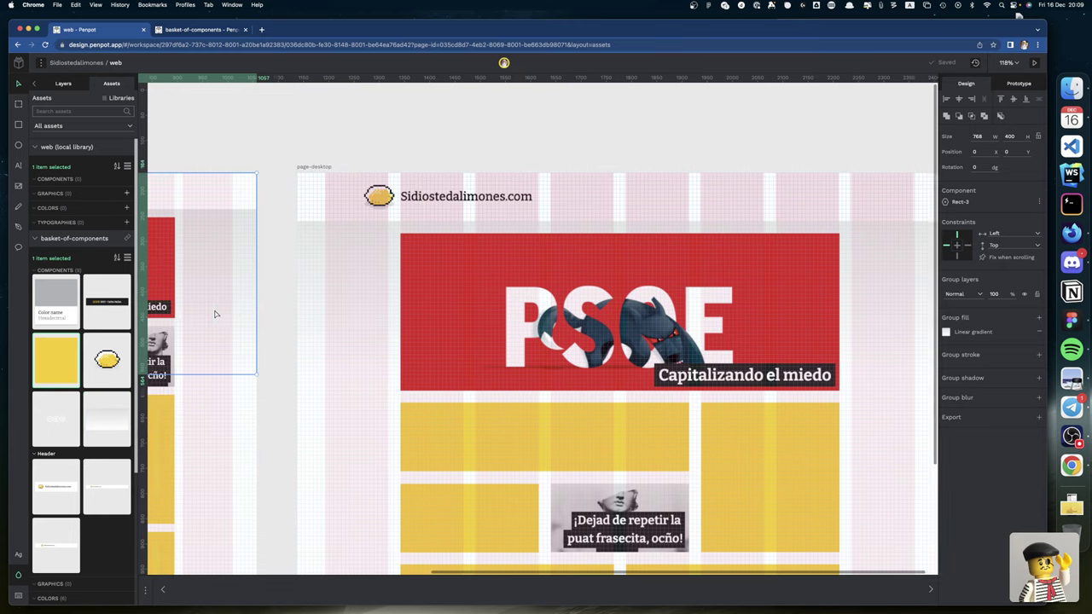
scroll(215, 312, right, 5)
right_click(214, 302)
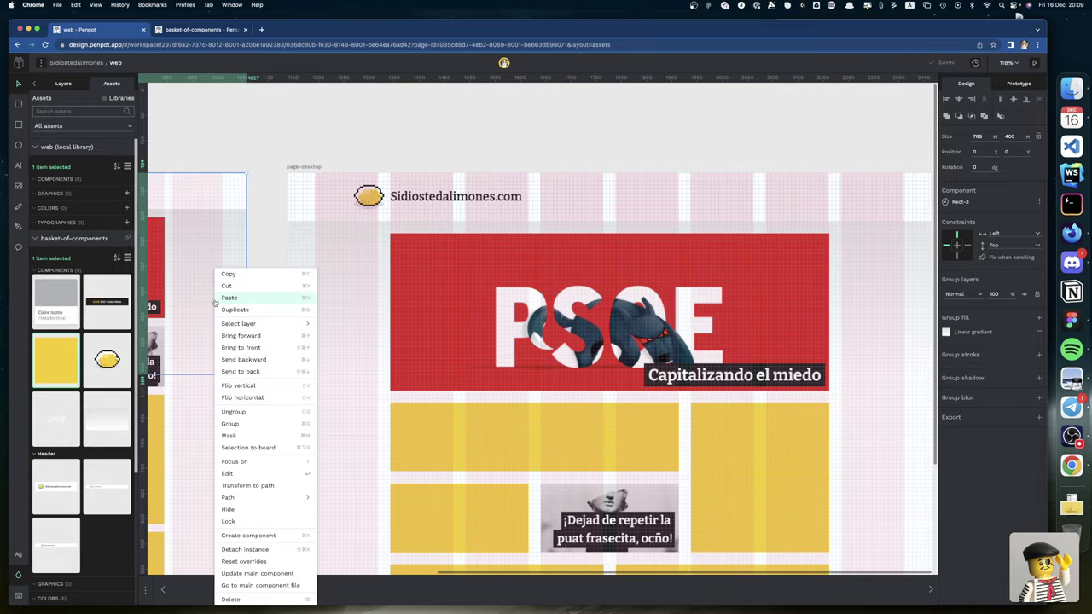
click(265, 586)
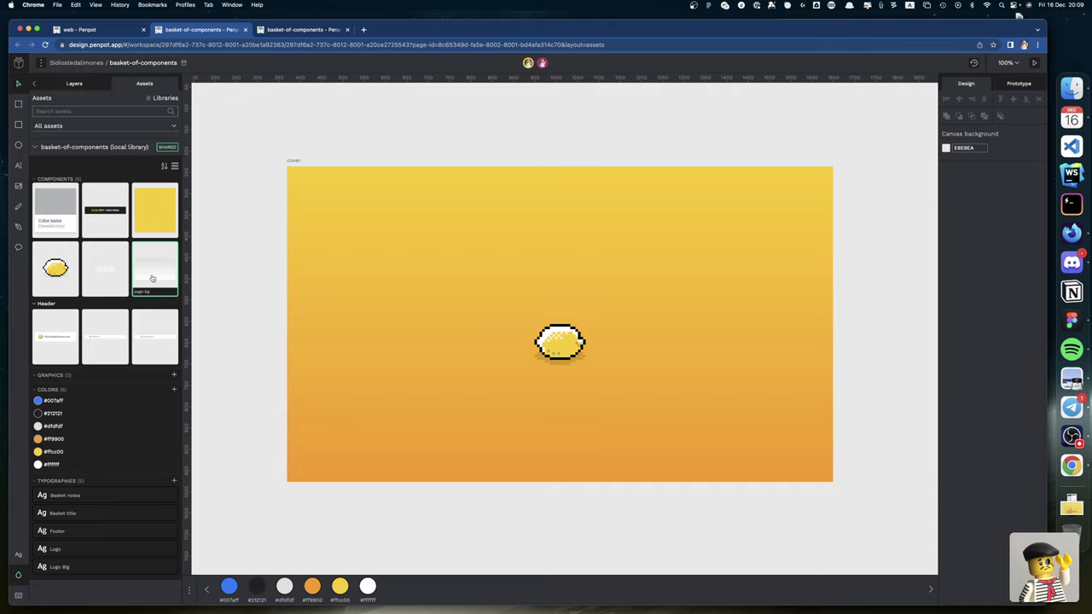
Step: Inspect the page-bg component and its contents on the Components page, close the duplicate basket-of-components tab and return to the web file
click(76, 85)
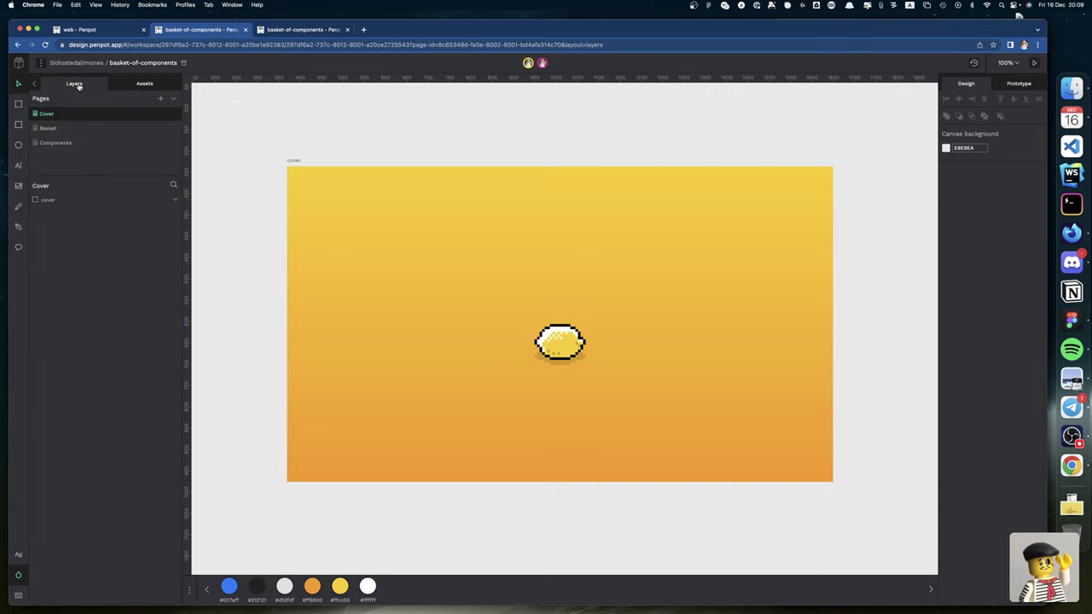
click(55, 142)
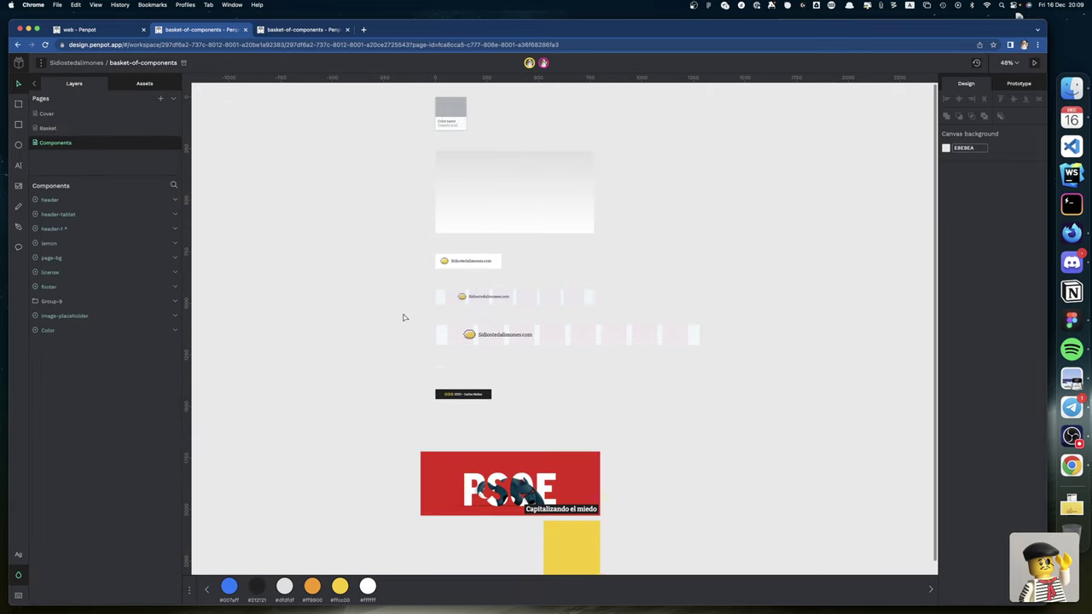
click(528, 221)
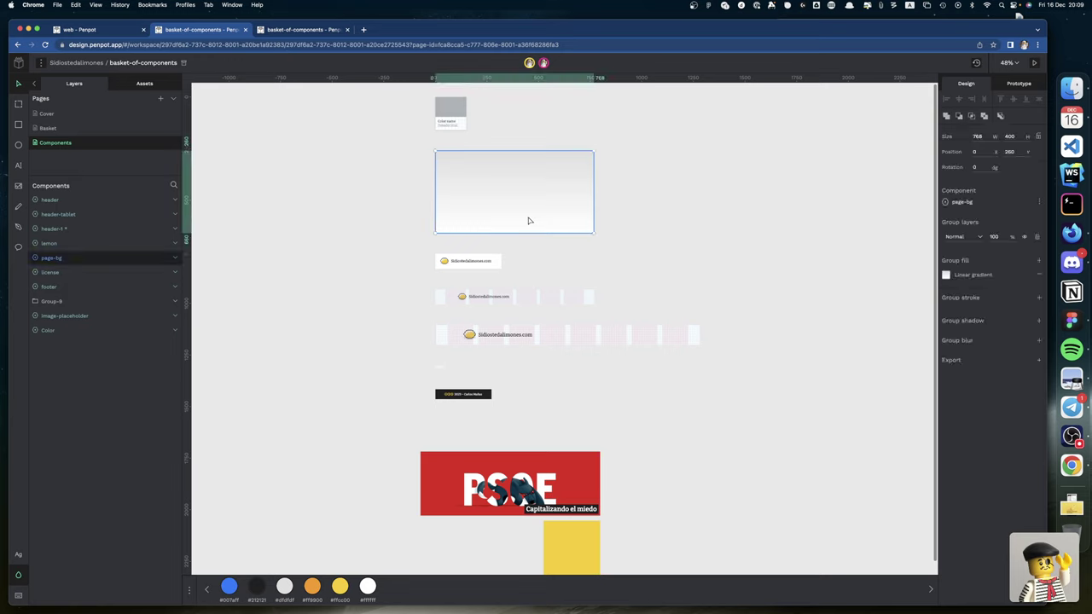
click(175, 258)
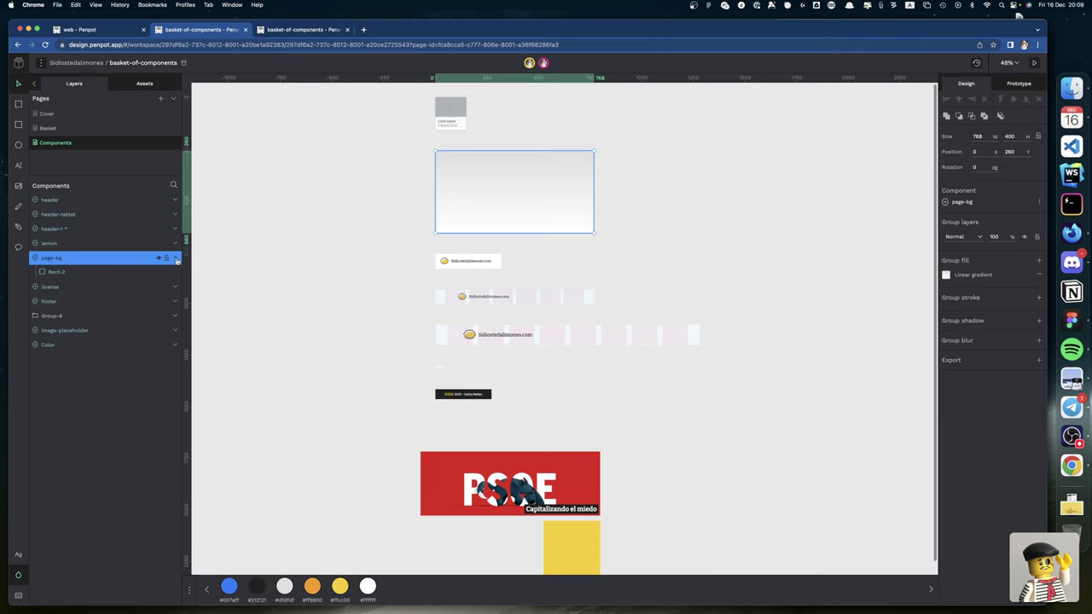
click(176, 259)
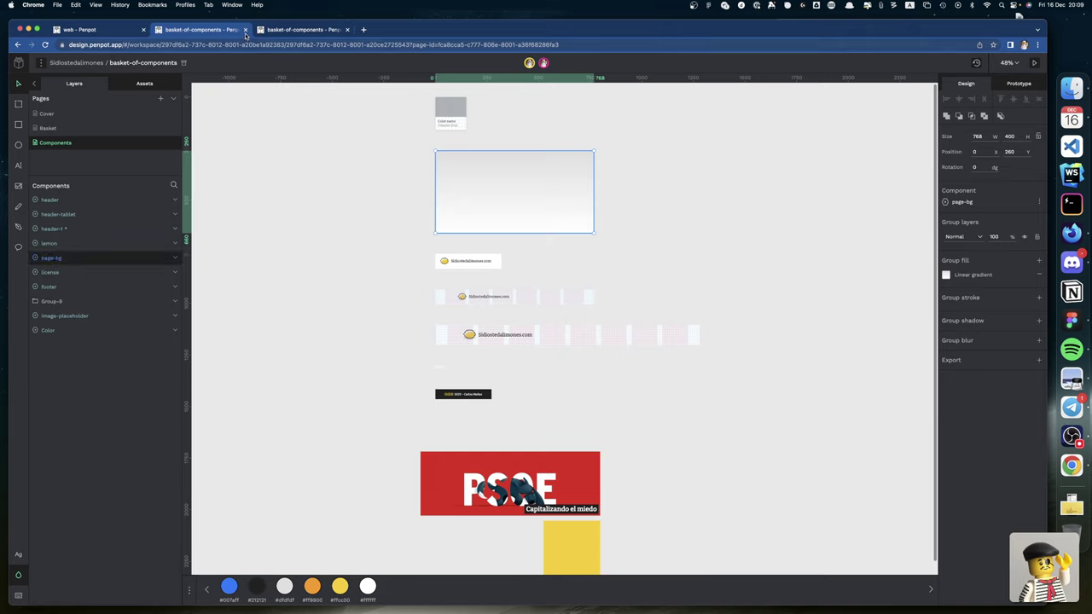
click(245, 29)
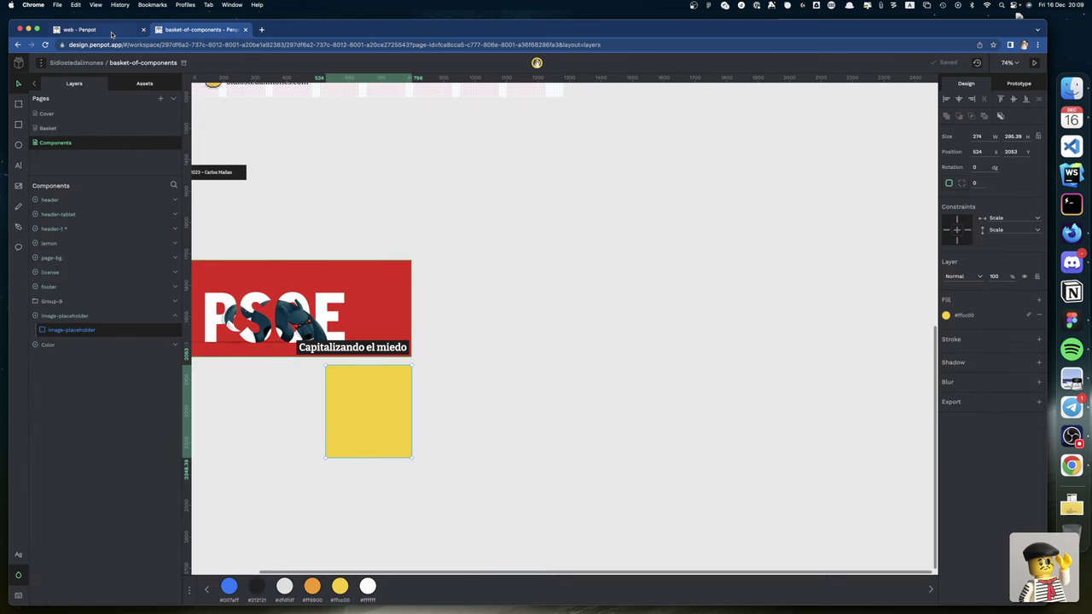
click(111, 31)
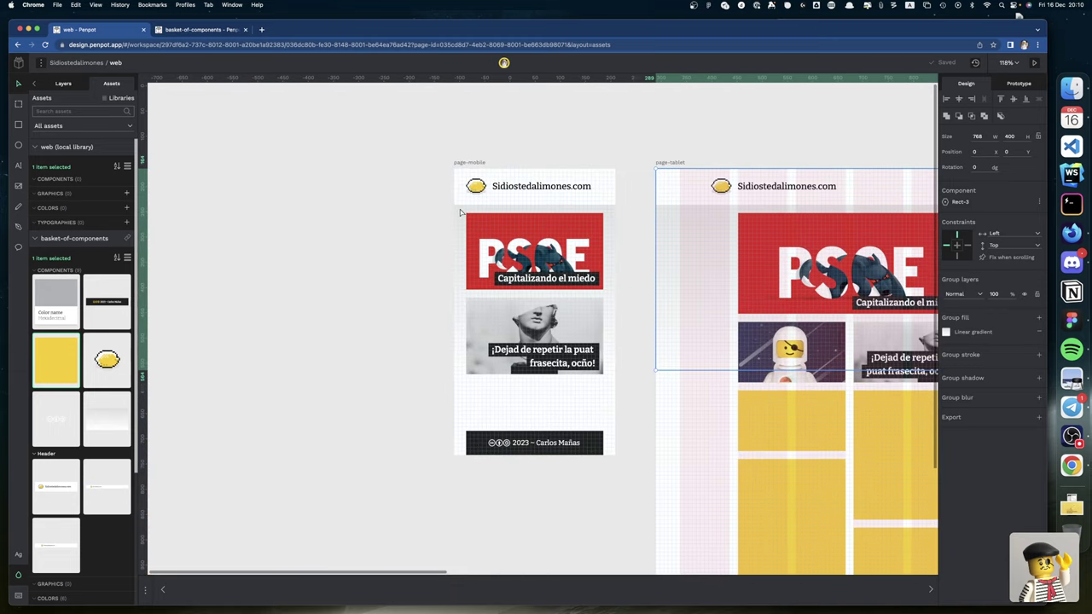
Step: Reset the overrides of the Rect-5 background instance in page-mobile and delete that instance
key(Escape)
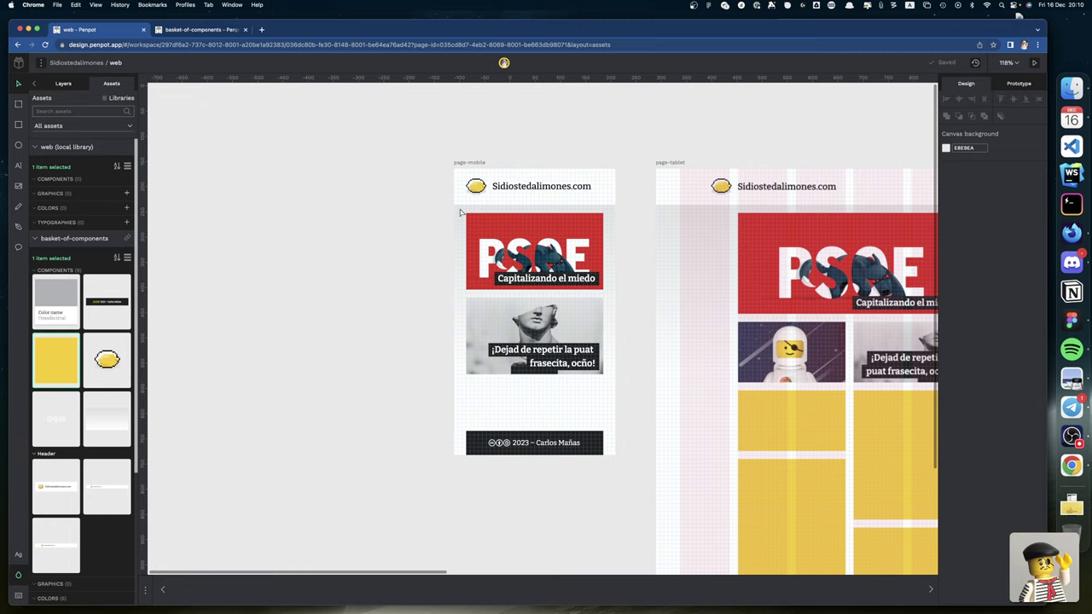
scroll(460, 213, right, 1)
click(64, 85)
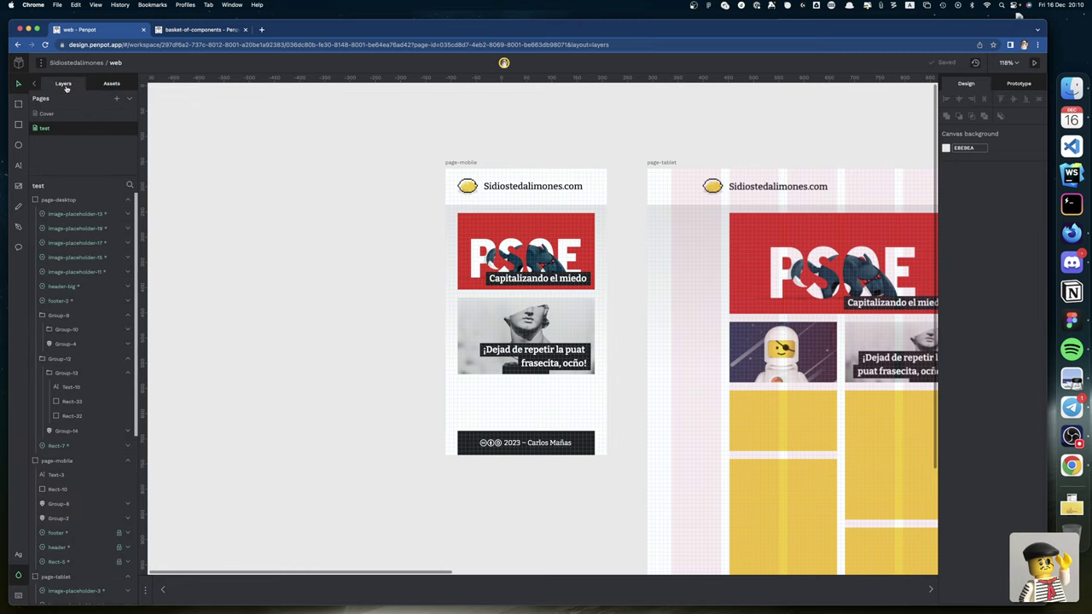
click(483, 220)
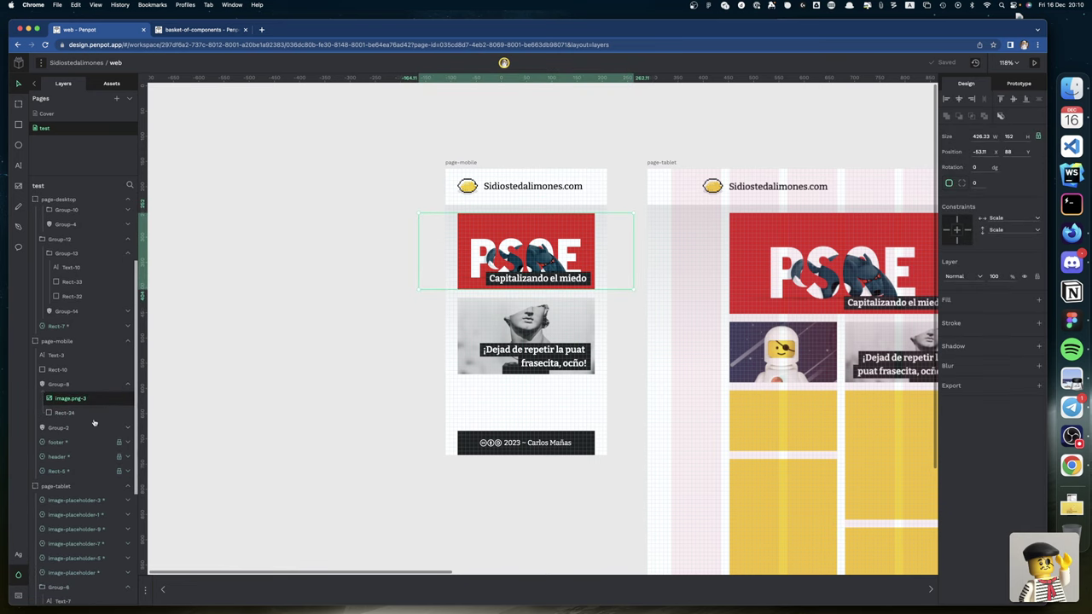
click(74, 473)
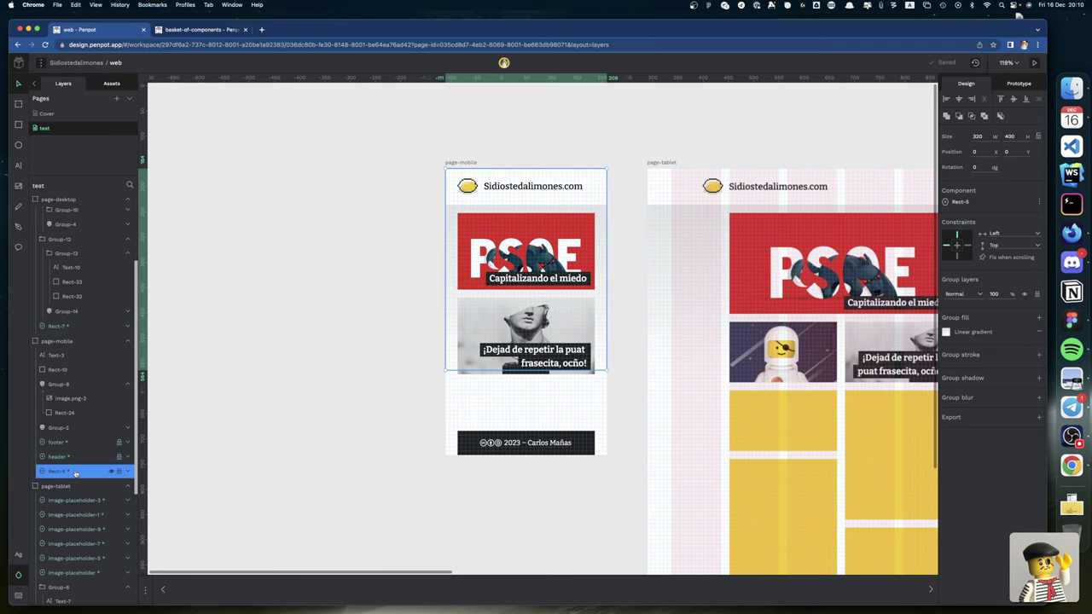
right_click(75, 472)
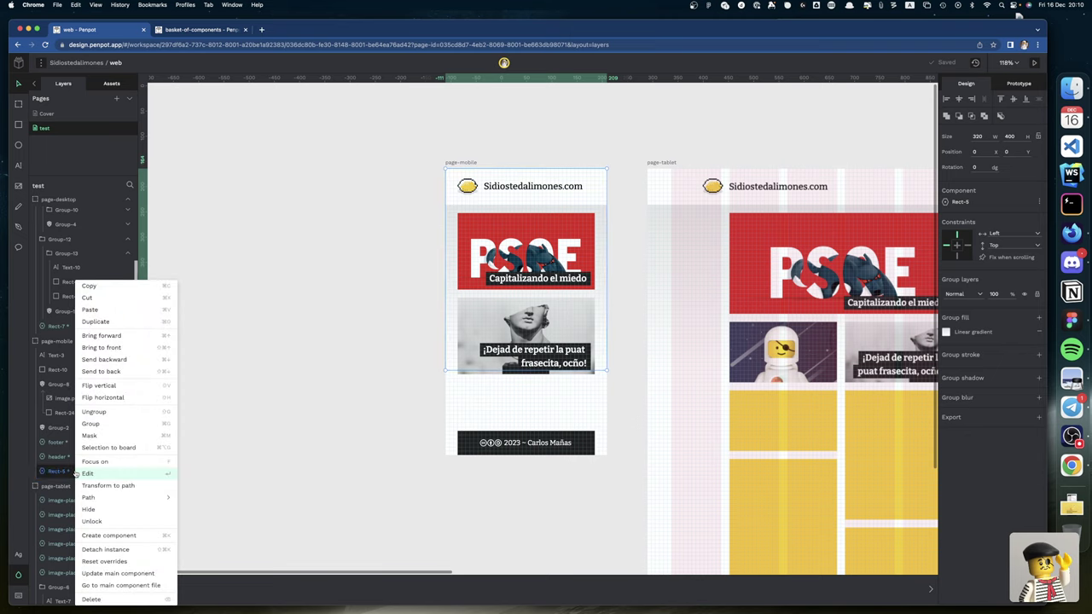
click(110, 562)
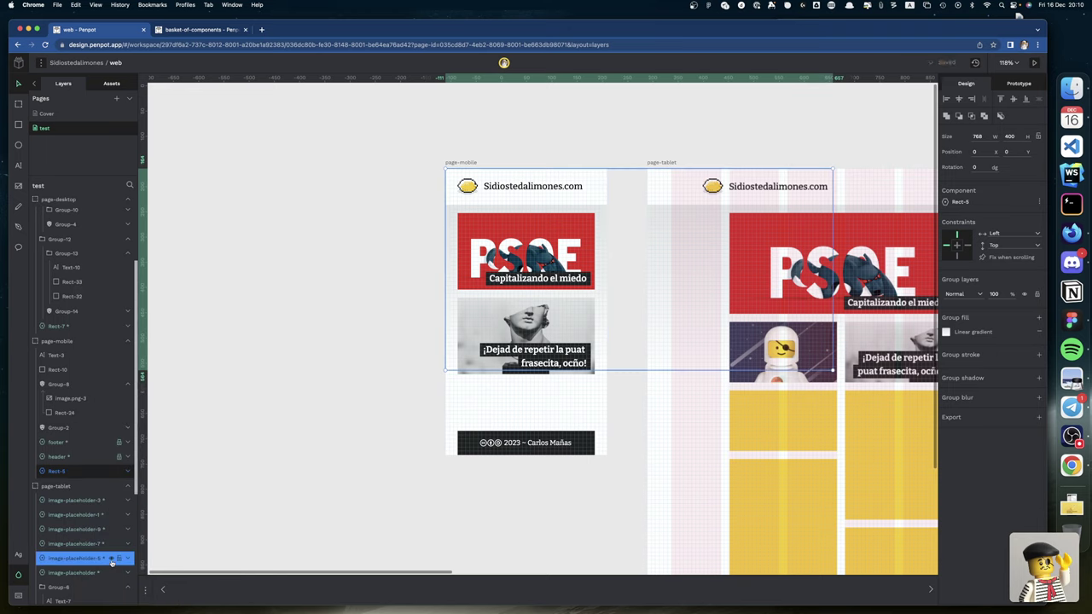
key(Escape)
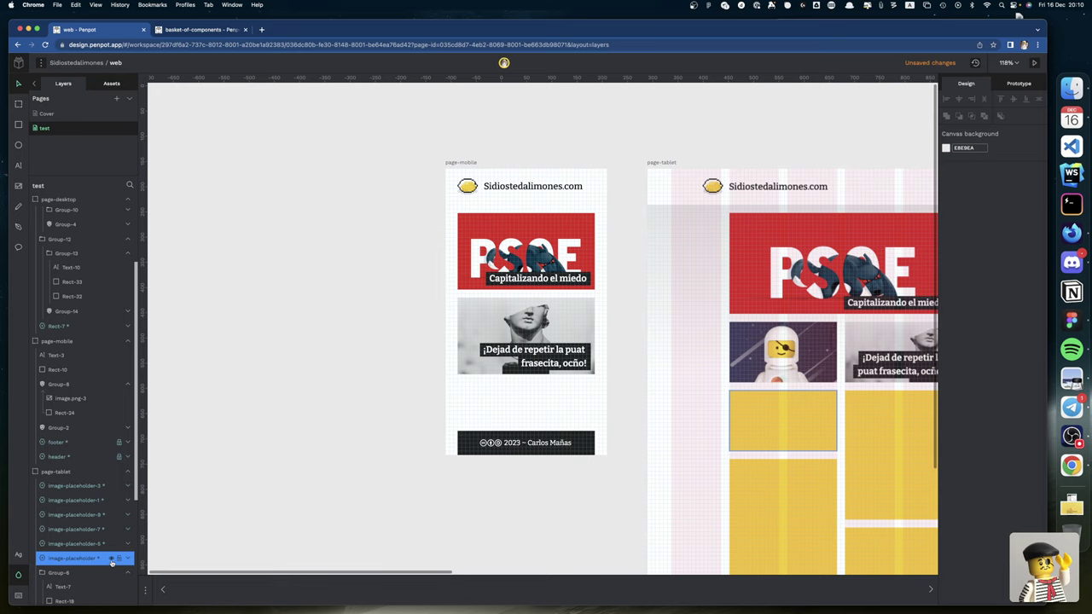
Step: Place a page-bg instance from the basket-of-components library over page-mobile, fitted to the board's upper edge and width at 320 by 400
click(109, 84)
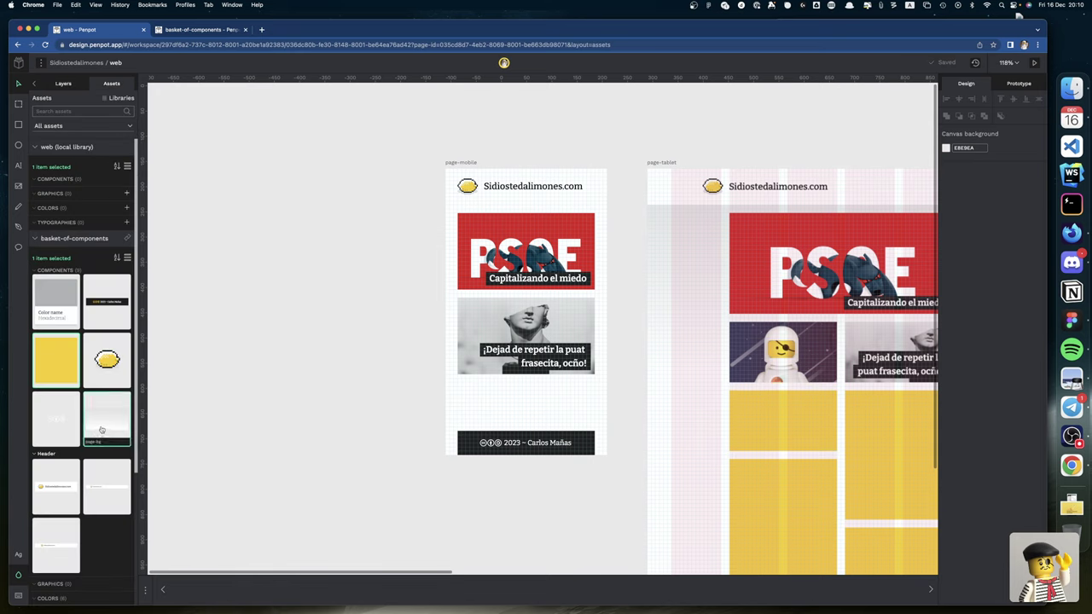
drag(97, 432, 394, 298)
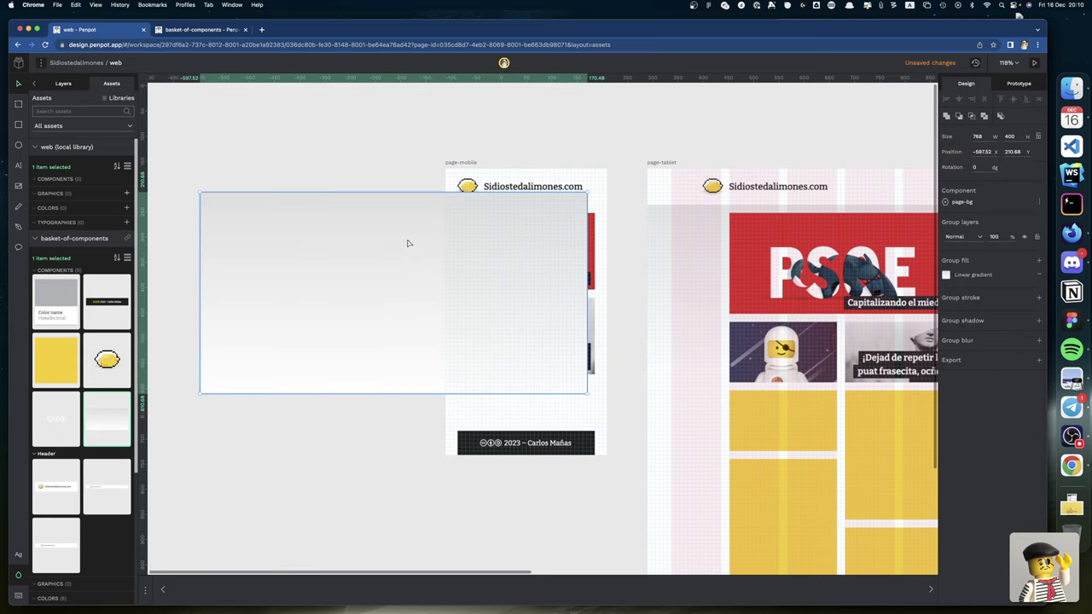
click(63, 83)
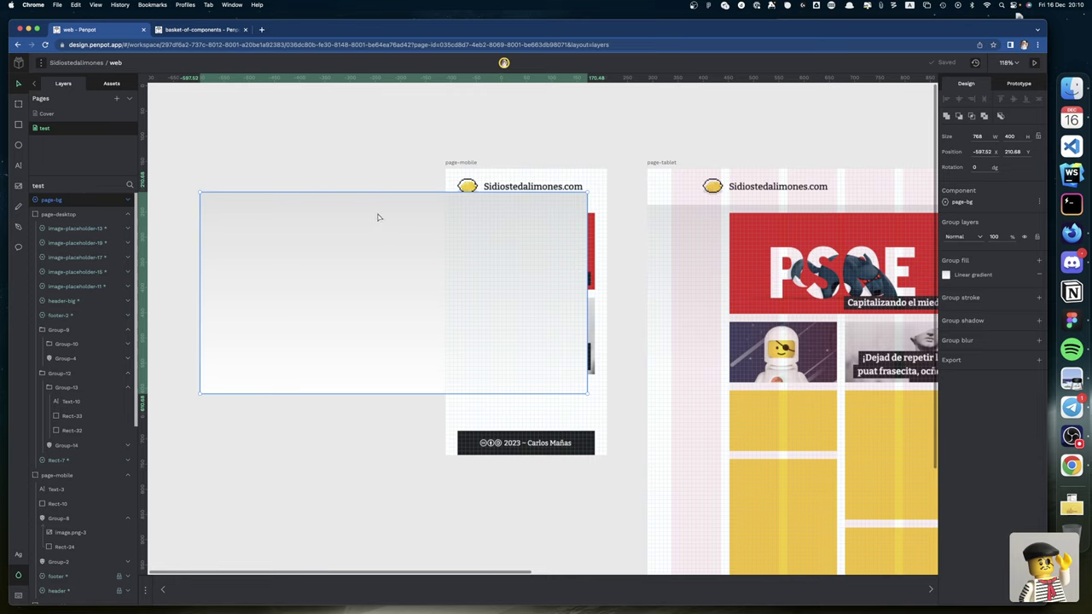
drag(354, 222, 370, 200)
drag(217, 255, 444, 267)
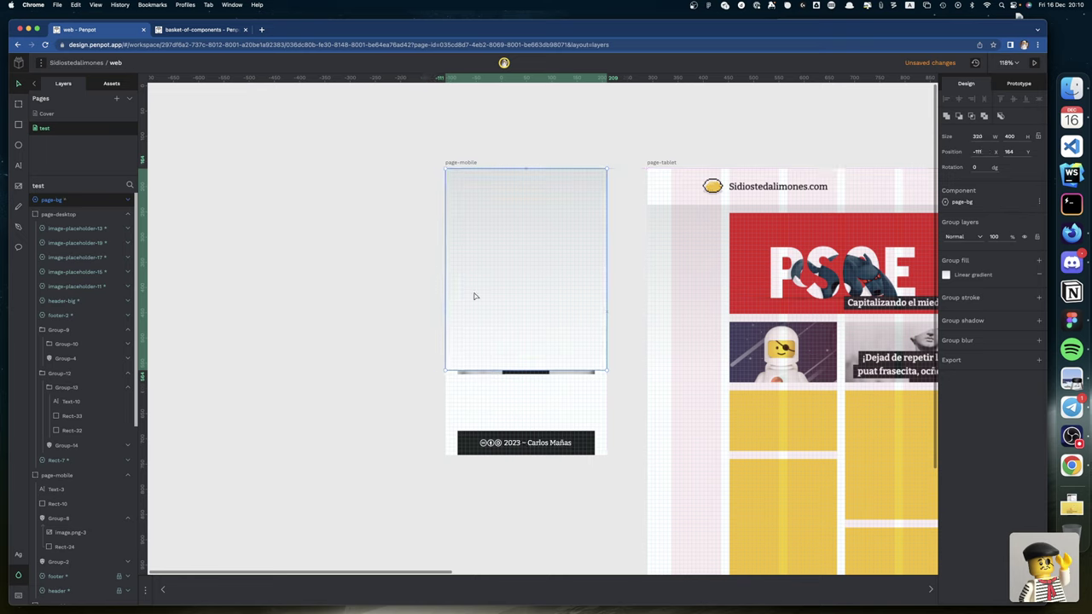
Step: Send the new page-bg instance to the back, and cut and paste it into the page-mobile board
right_click(469, 270)
click(503, 373)
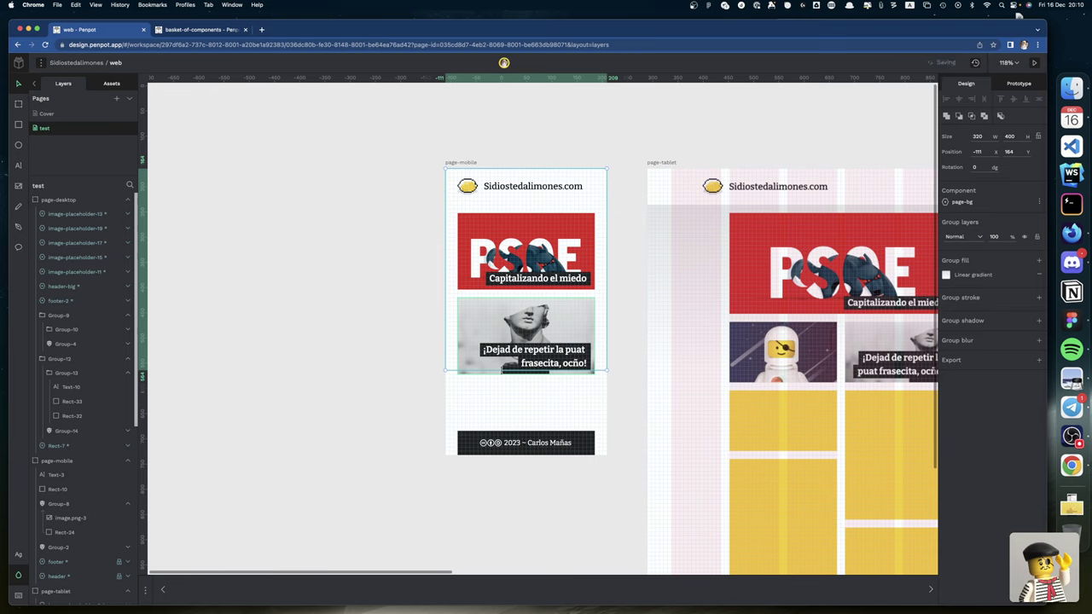
scroll(103, 435, down, 5)
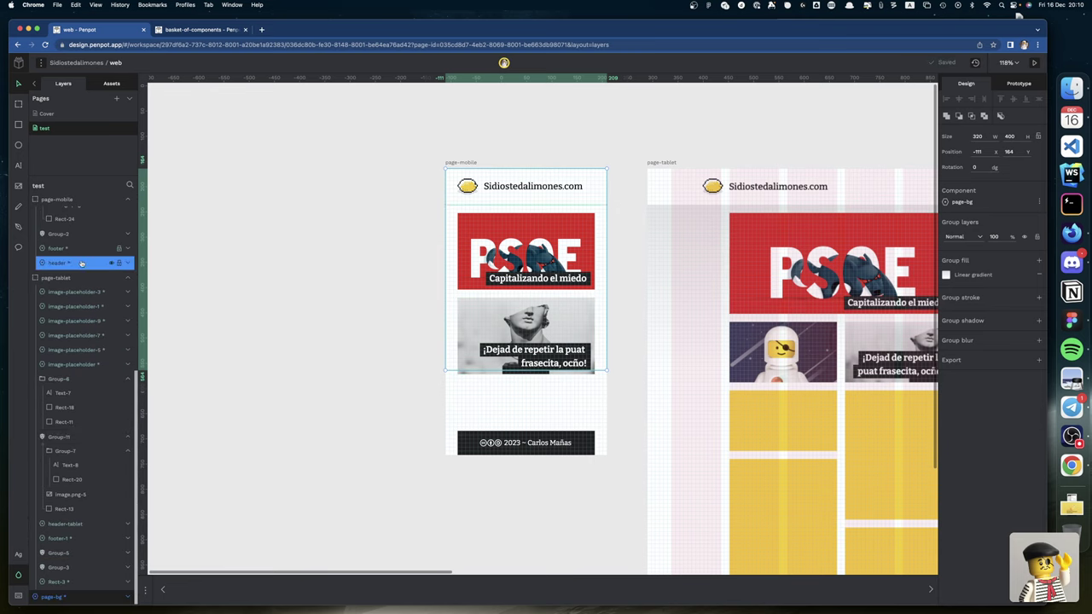
scroll(81, 287, up, 2)
scroll(80, 281, down, 2)
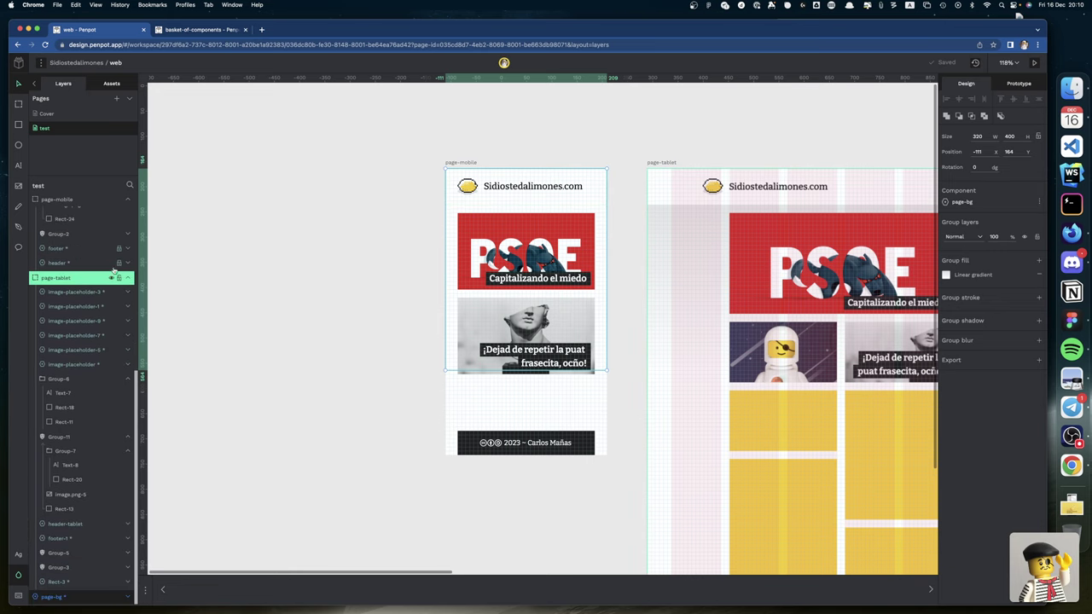
key(Delete)
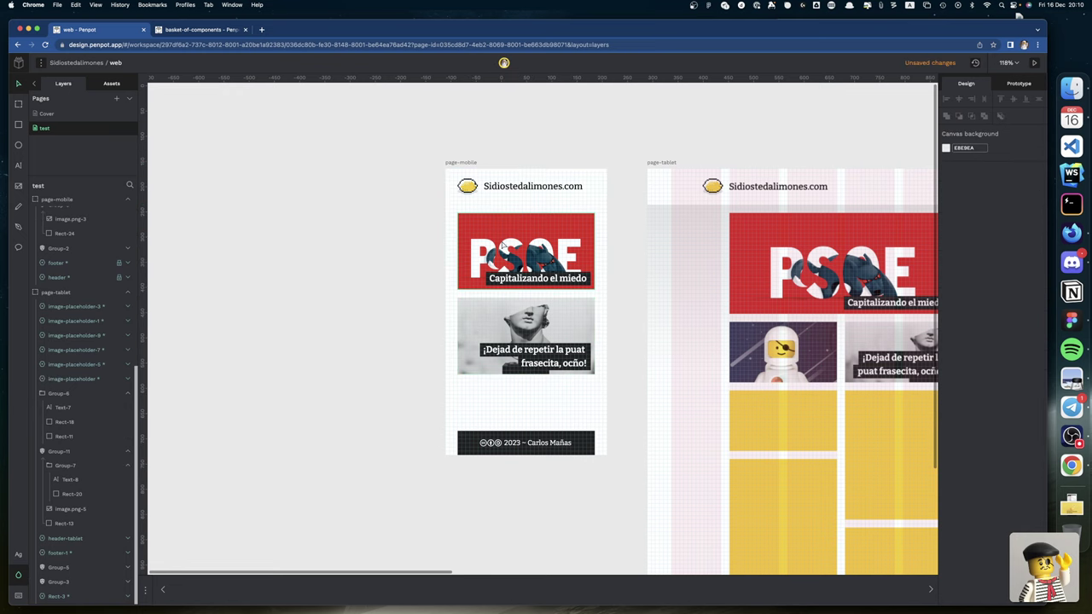
key(super+z)
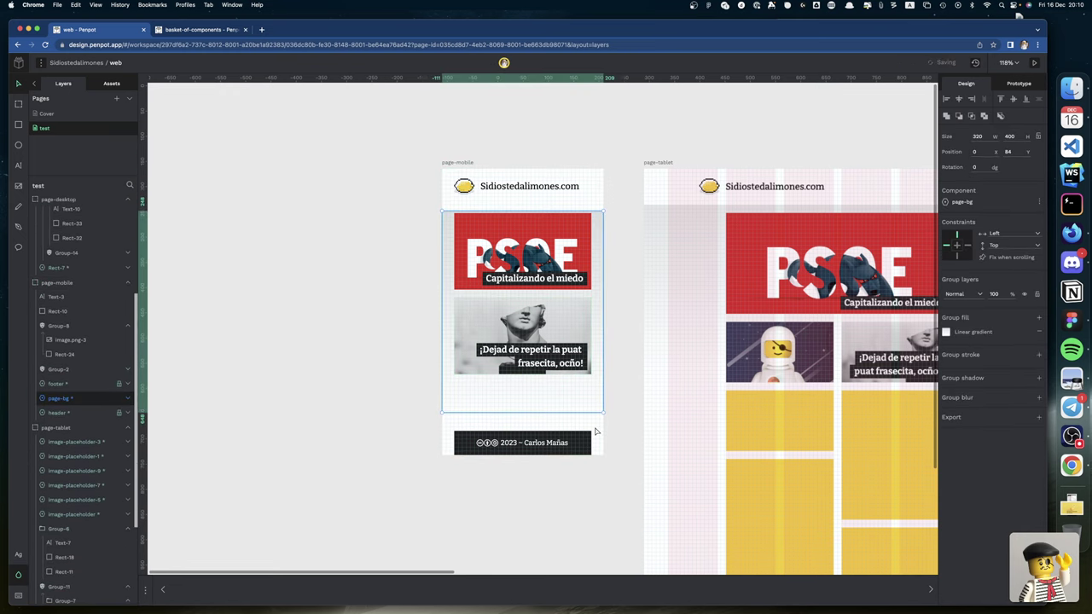
Step: Align page-bg to the top of the page-mobile board and send it to the back, behind the header
scroll(527, 402, right, 3)
scroll(527, 402, right, 10)
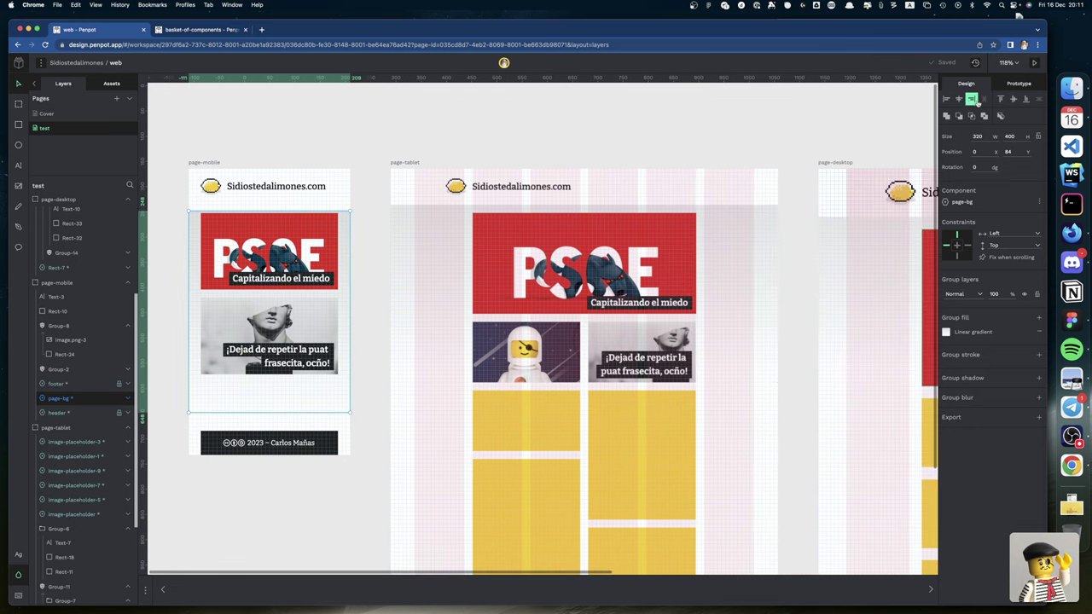
click(1000, 99)
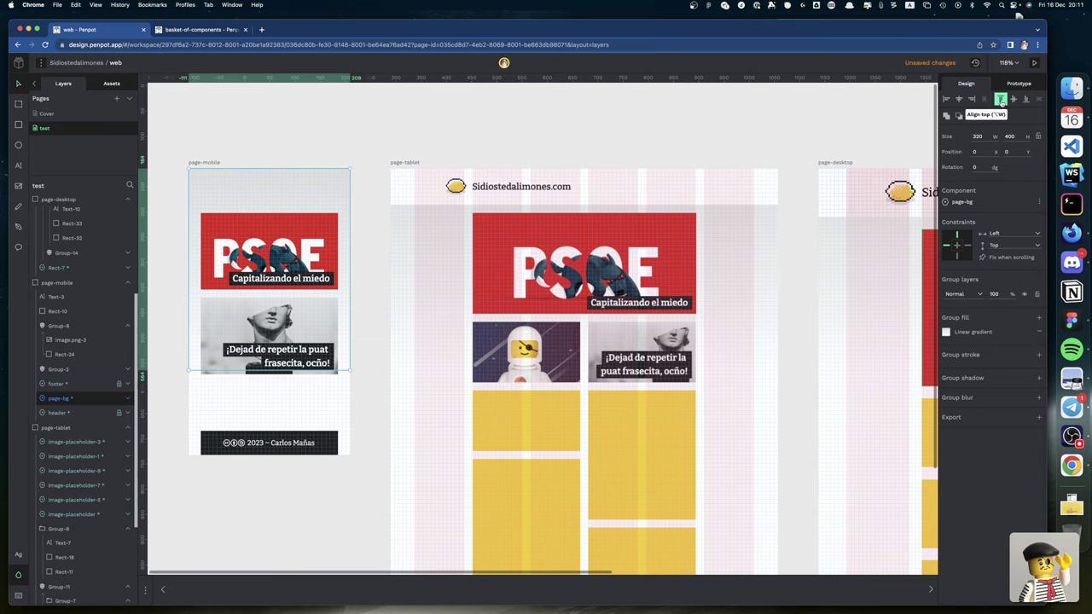
right_click(312, 183)
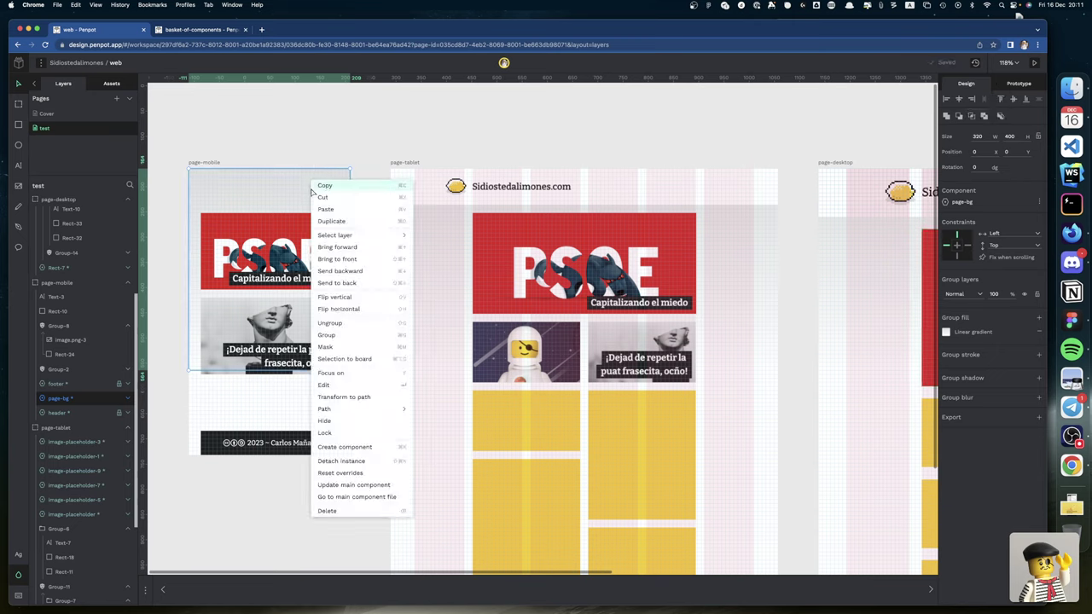
click(371, 283)
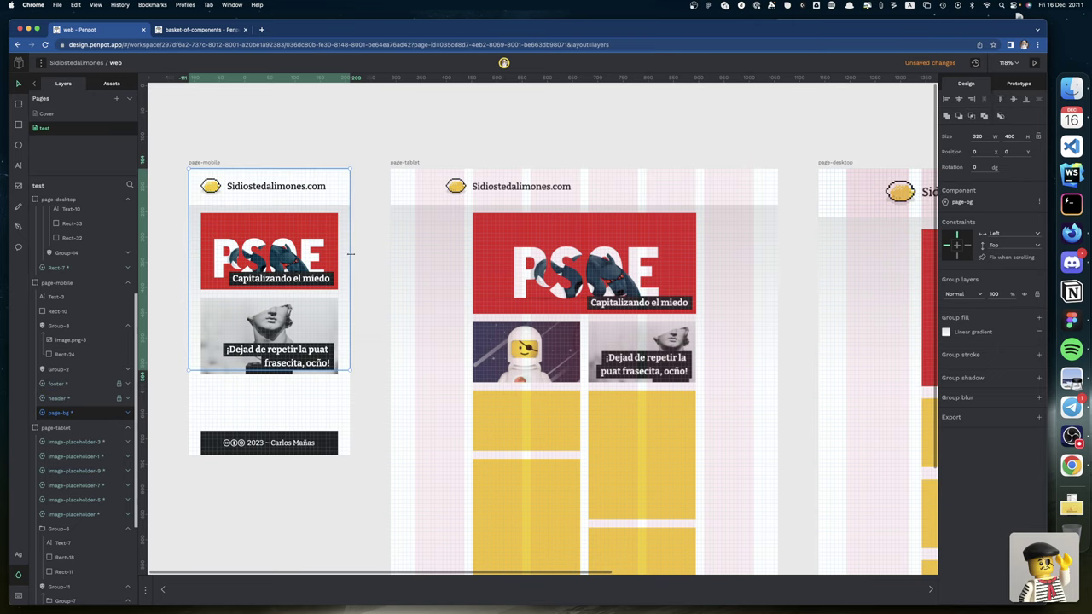
click(431, 276)
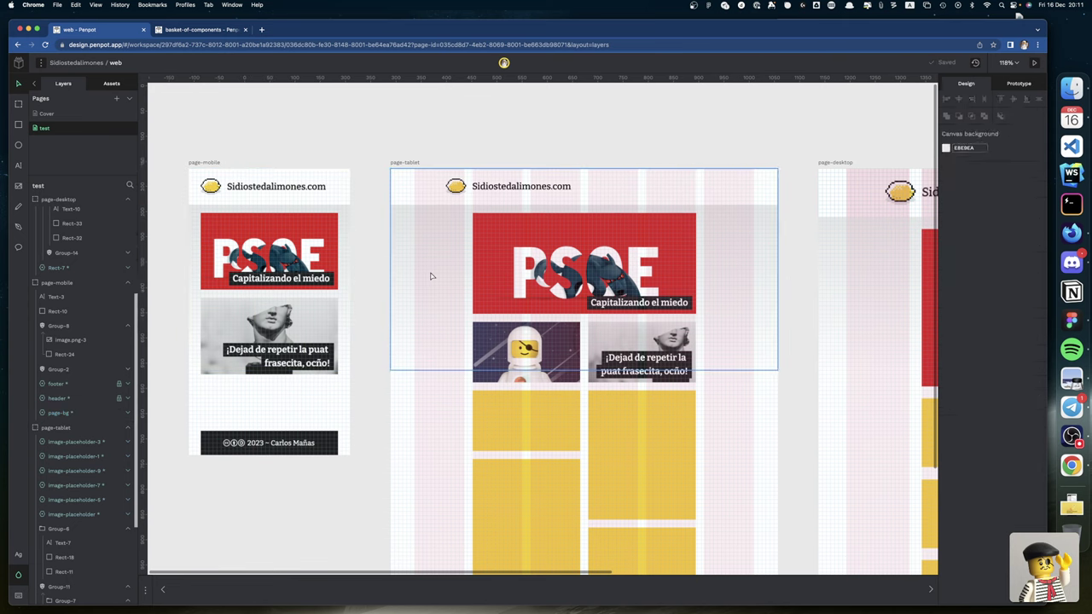
Step: Replace page-tablet's old gradient background with a pasted page-bg instance placed at the back of the board
key(Escape)
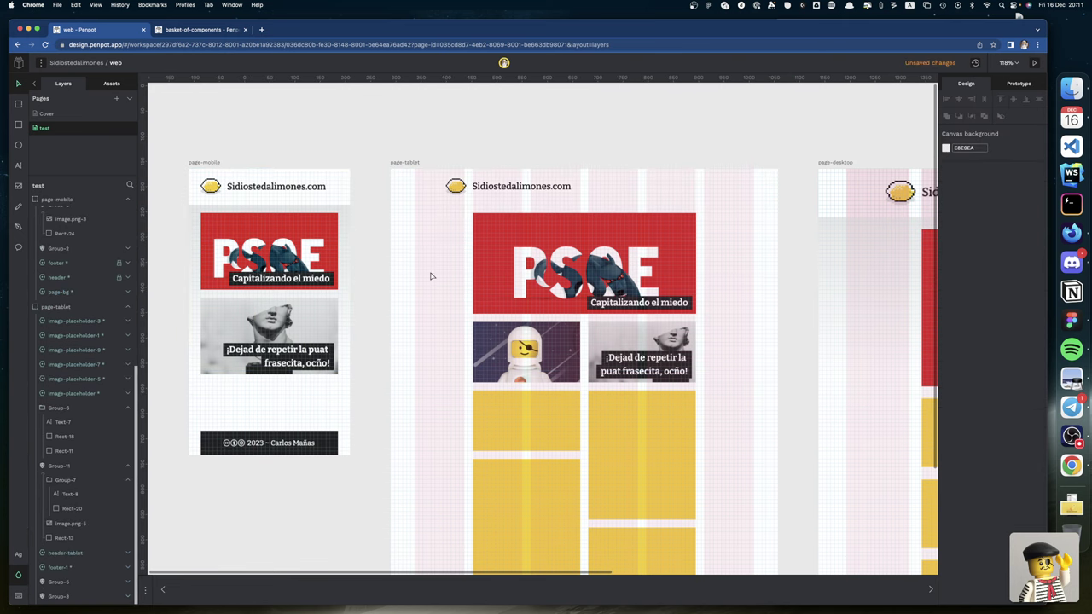
key(ctrl+v)
scroll(429, 272, right, 5)
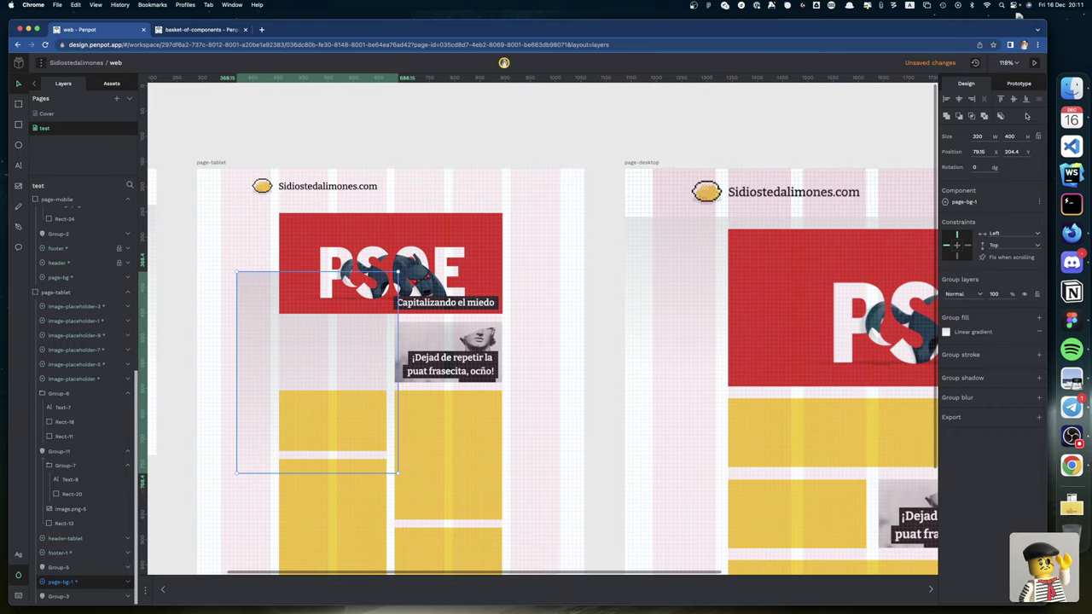
right_click(254, 358)
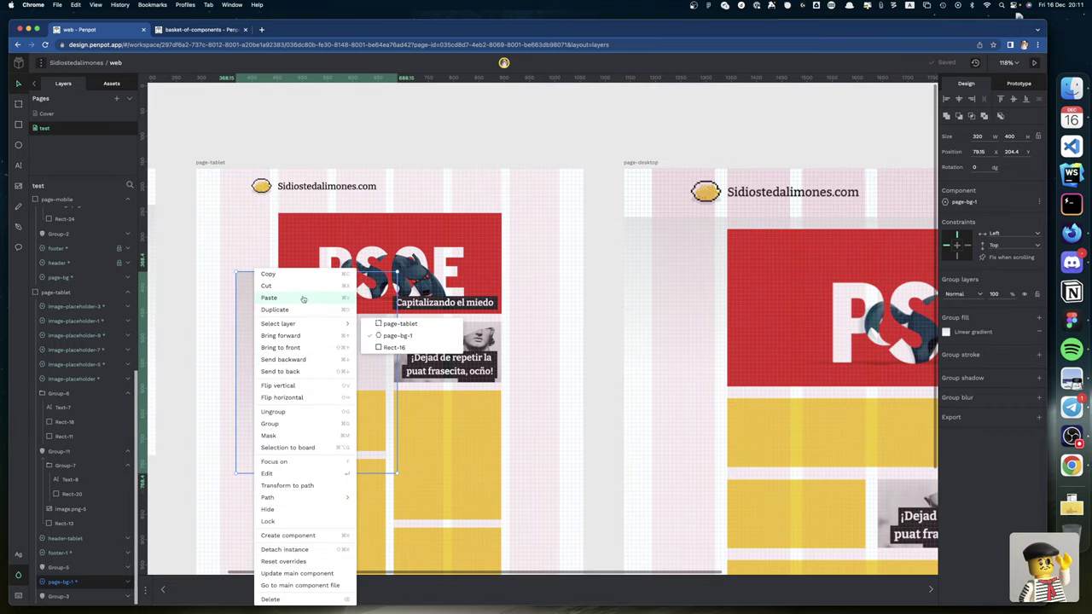
click(311, 371)
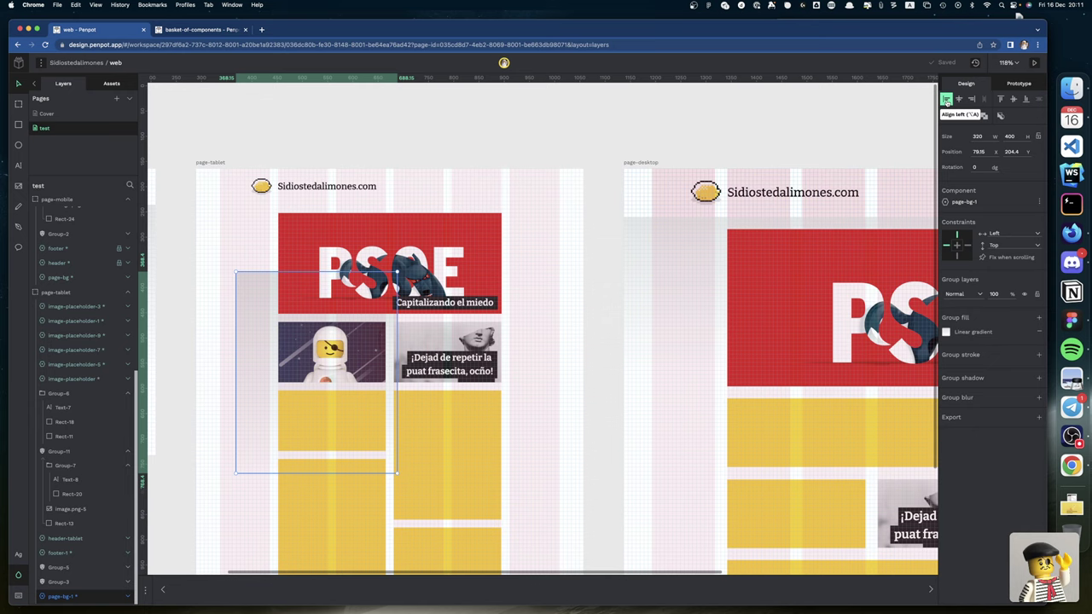
Step: Align the new background to the left and top of page-tablet and widen it to 768
click(946, 99)
click(1000, 100)
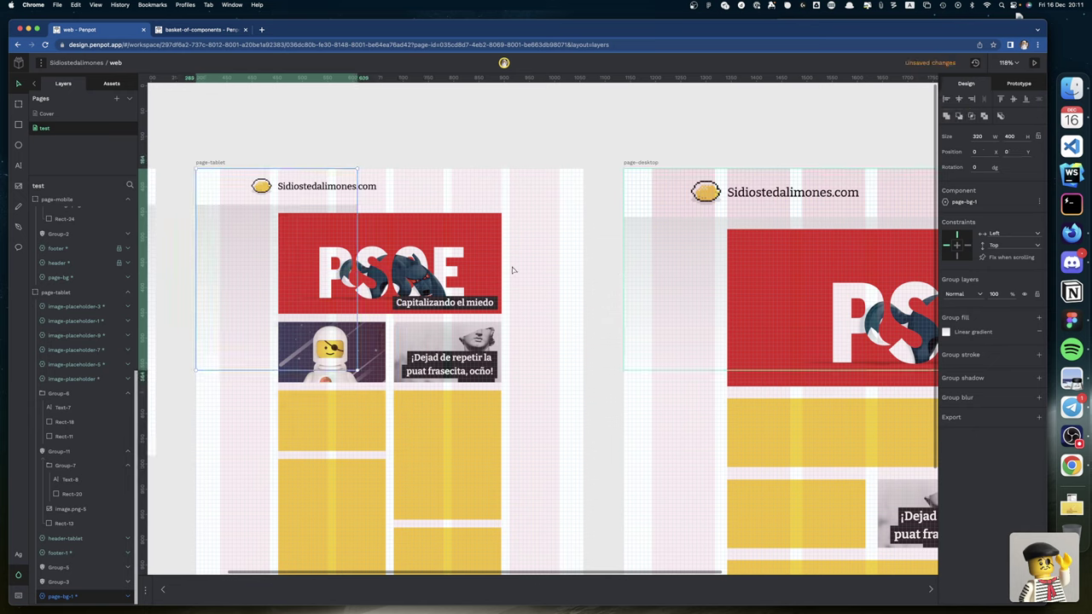
drag(359, 304, 581, 313)
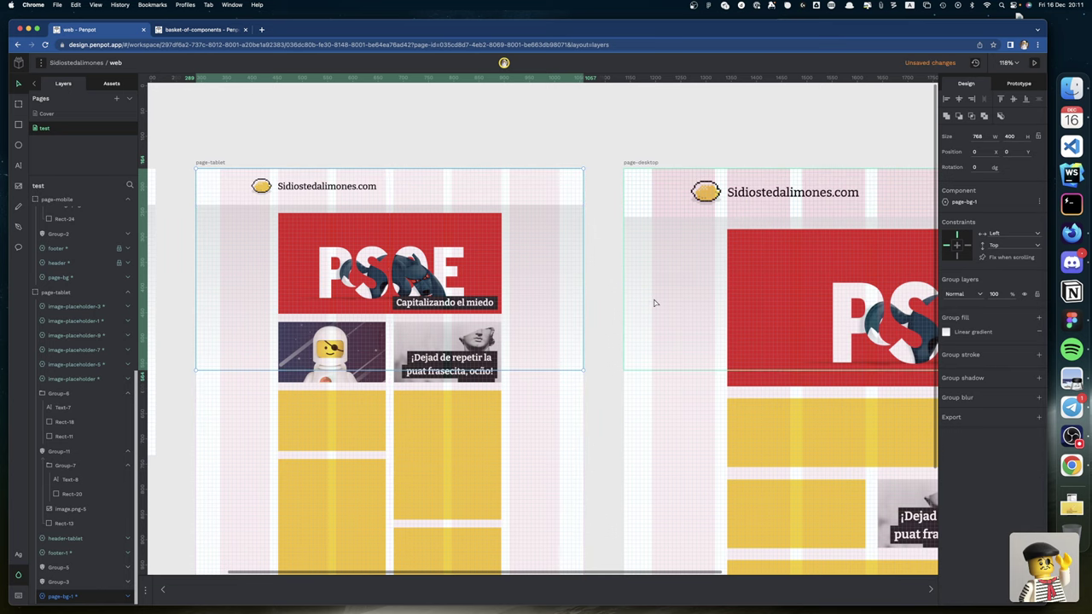
Step: Replace page-desktop's old gradient background with a pasted page-bg instance placed at the back of the board
key(Escape)
scroll(654, 303, right, 2)
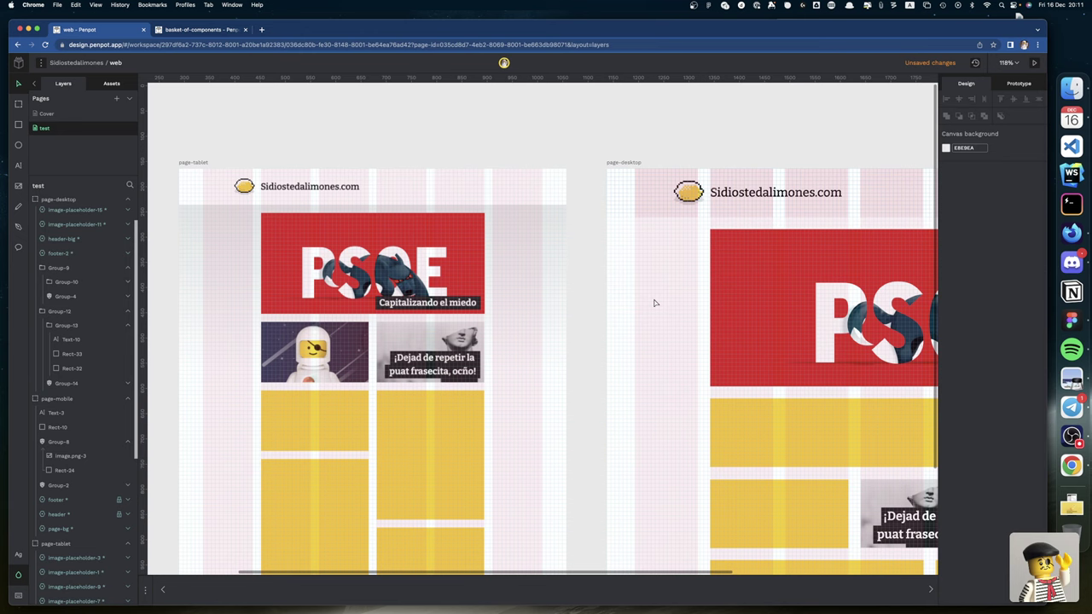
key(super+v)
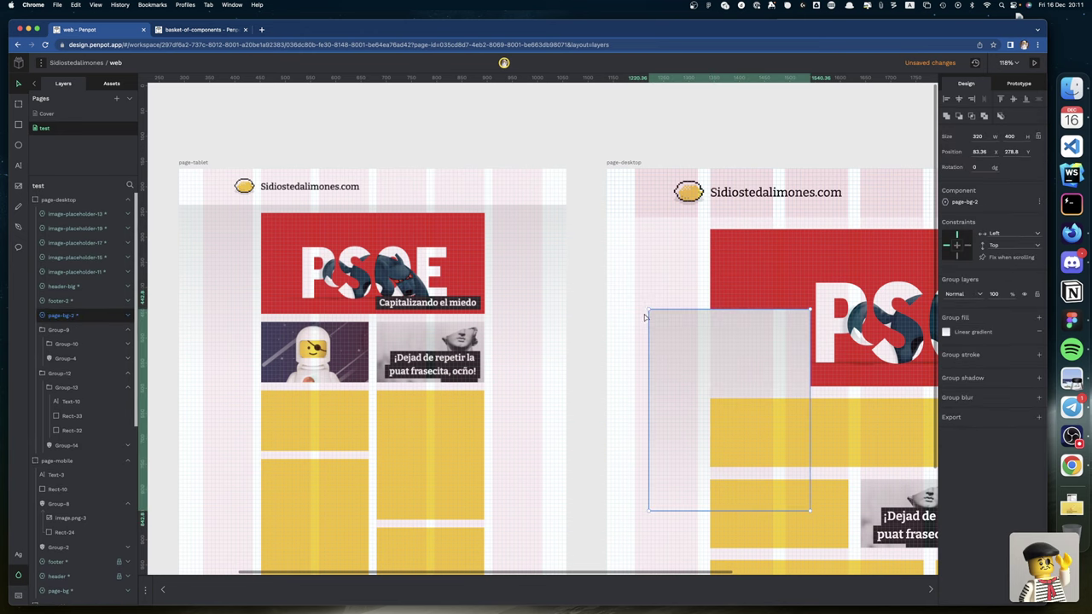
right_click(690, 319)
click(721, 373)
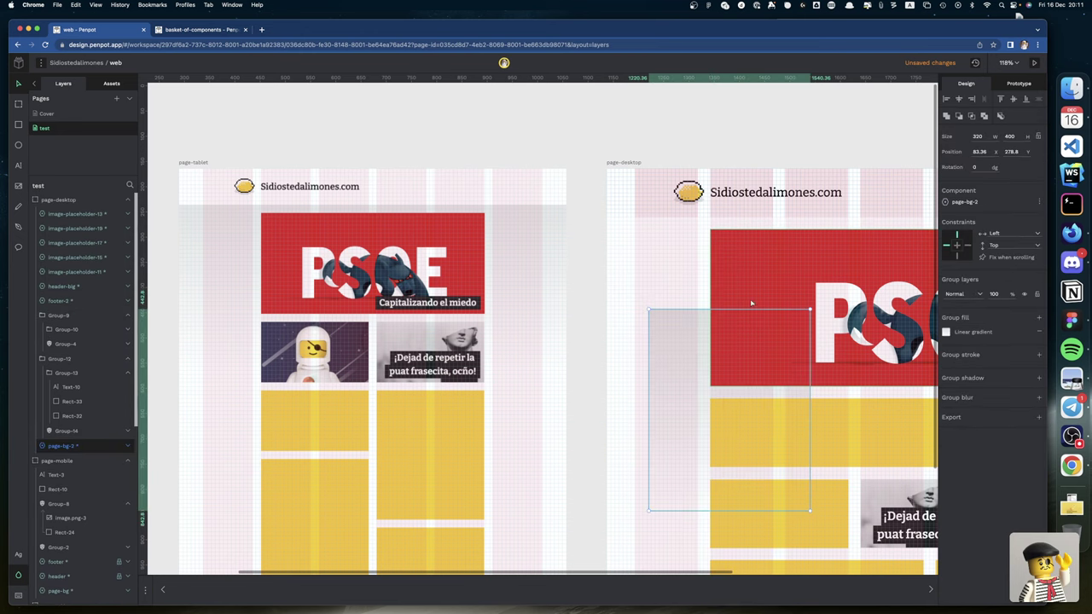
Step: Align the new background to the left and top of page-desktop and widen it to 1280
click(945, 99)
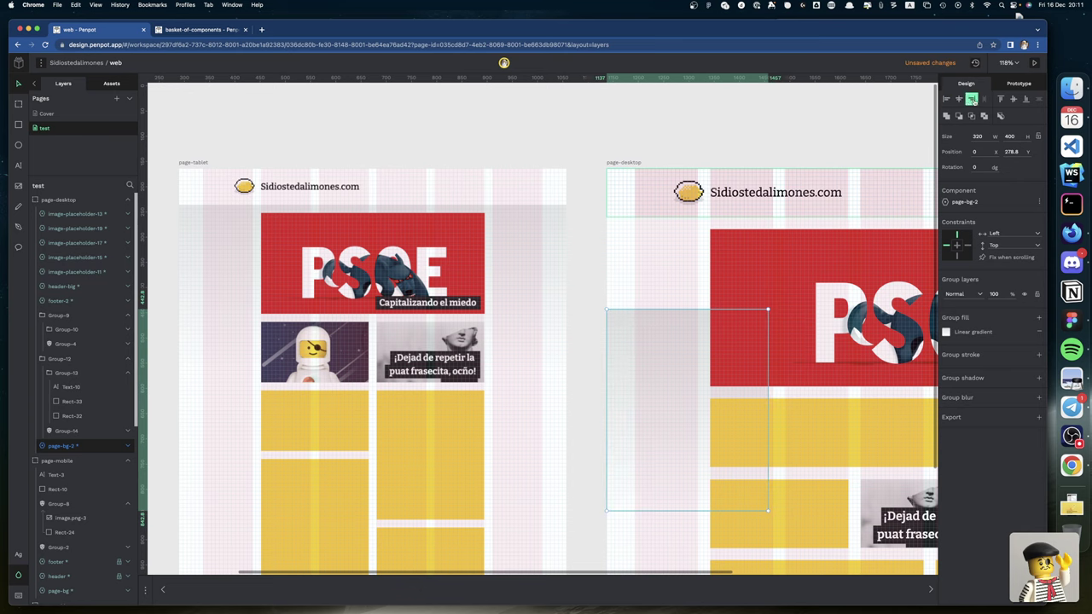
click(1000, 99)
scroll(789, 181, right, 5)
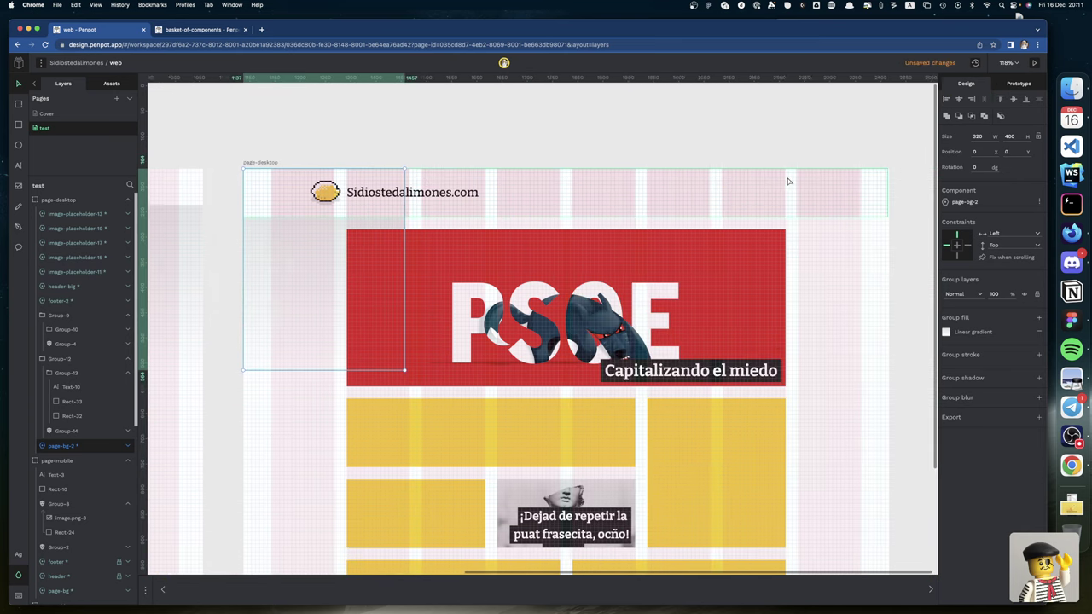
scroll(789, 181, right, 2)
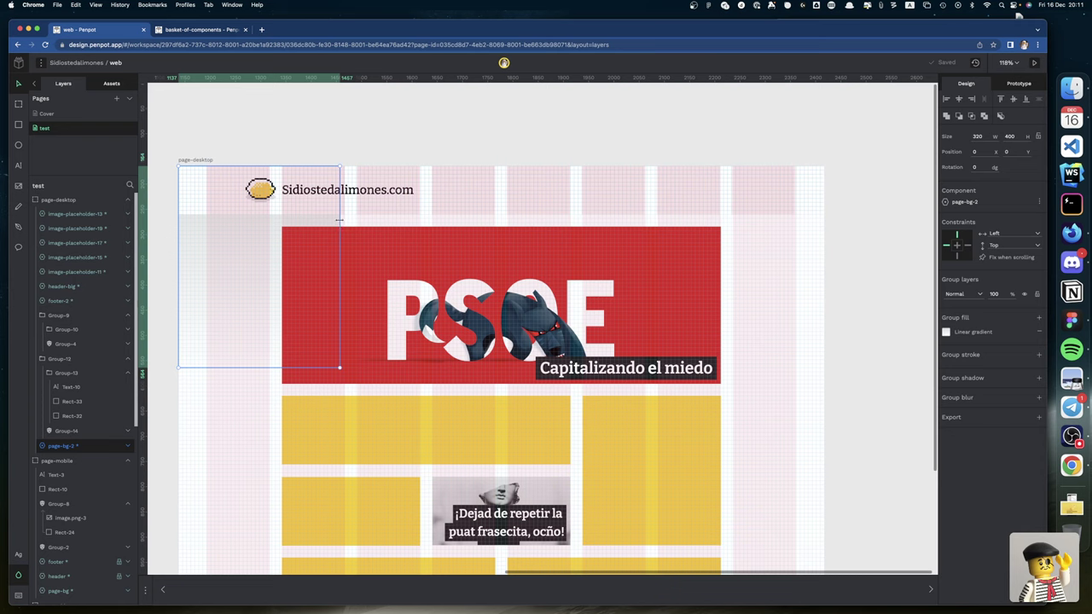
drag(340, 220, 824, 254)
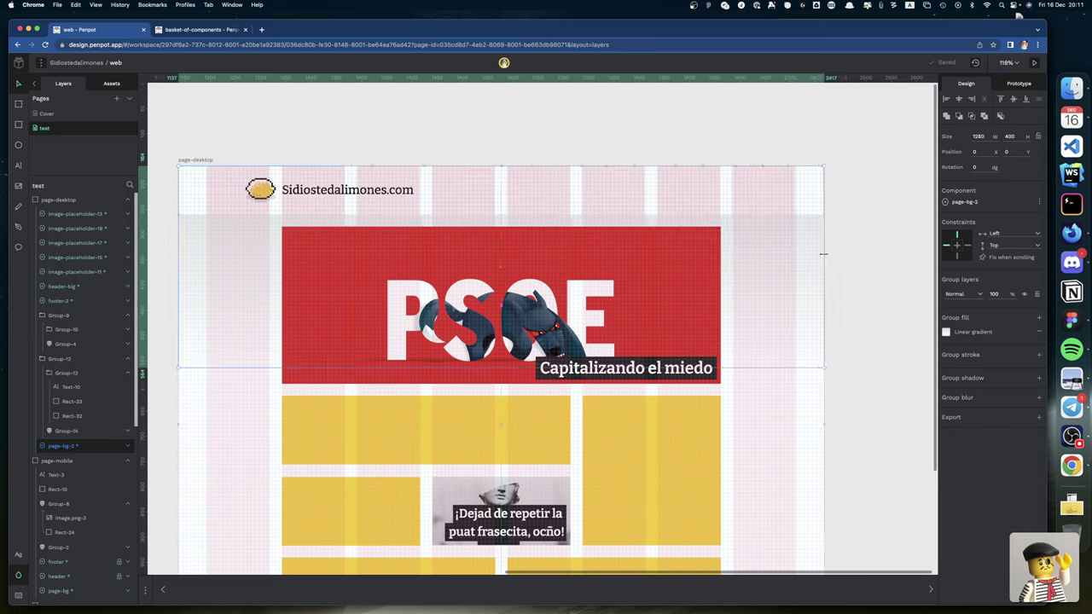
click(842, 270)
Step: Examine the page-desktop board from header to footer and review its placeholders and the boards' layers
scroll(560, 275, down, 1)
scroll(560, 275, left, 1)
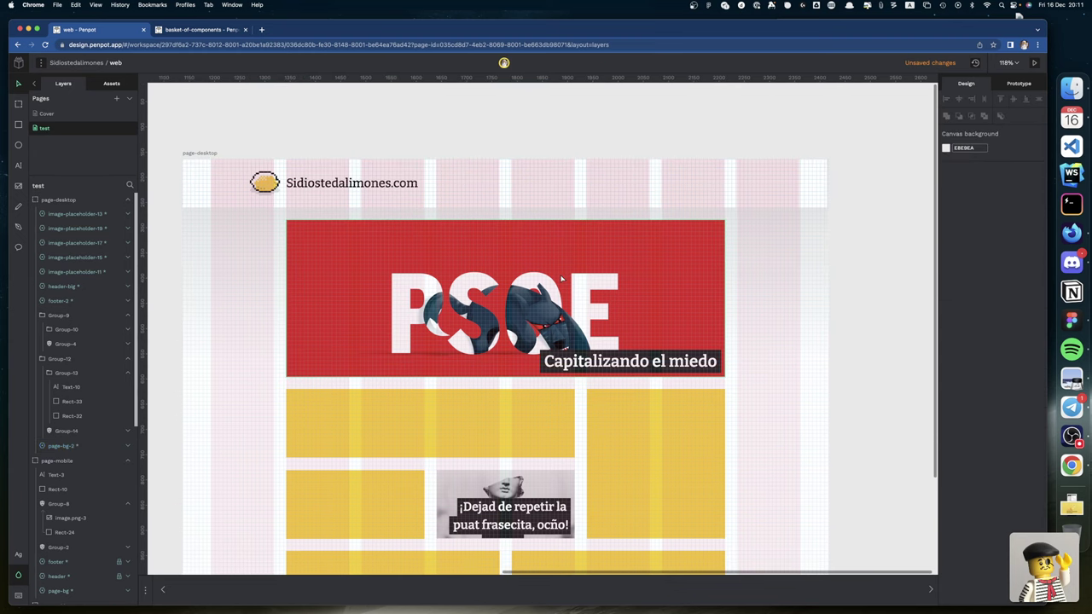
scroll(558, 275, down, 2)
scroll(559, 276, right, 3)
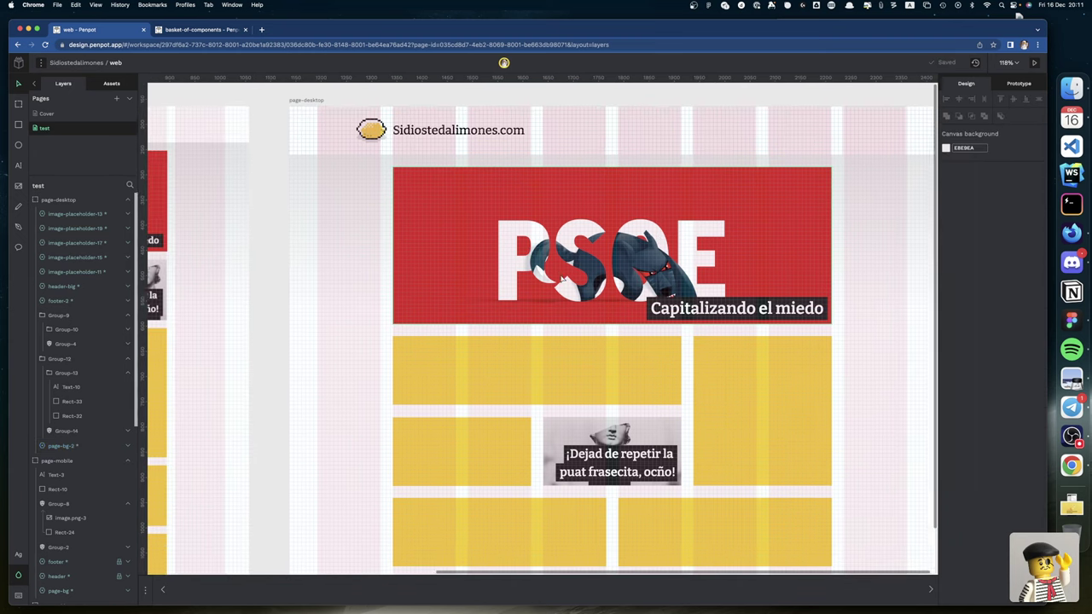
scroll(561, 278, down, 5)
scroll(561, 278, left, 2)
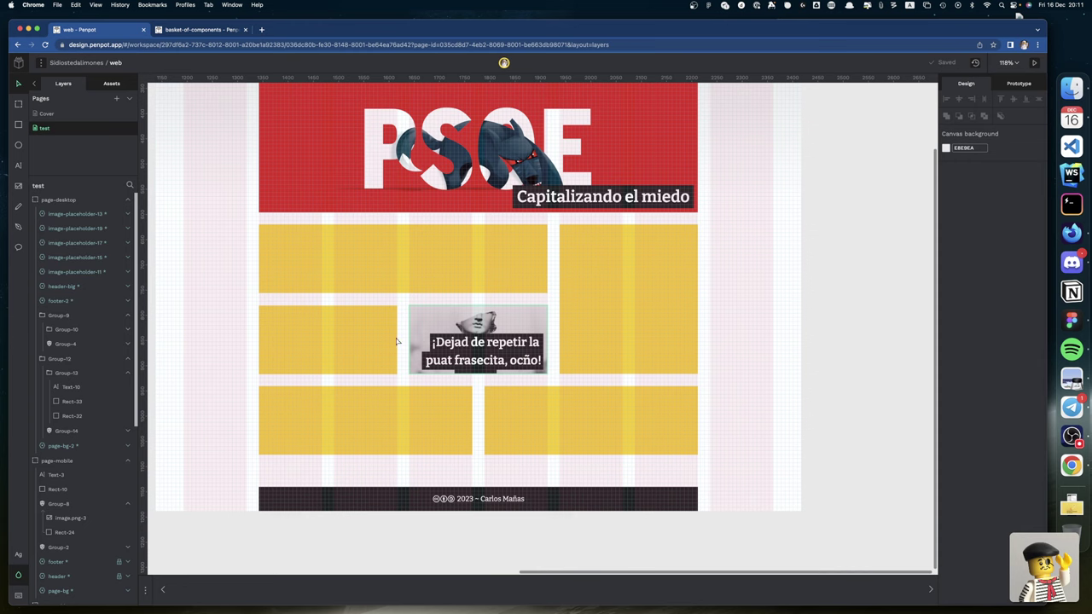
click(351, 342)
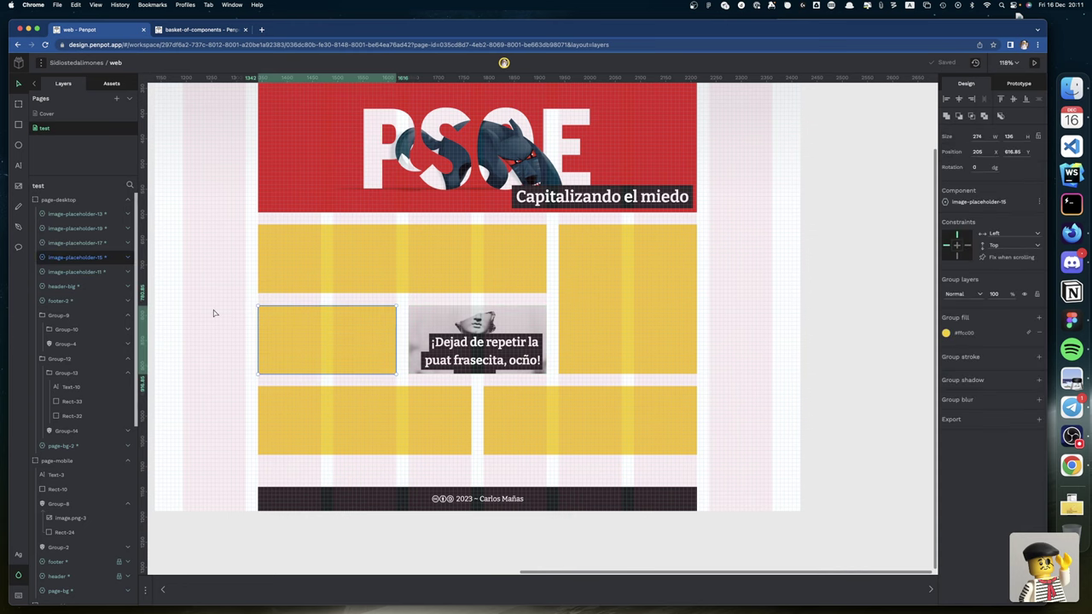
scroll(77, 337, down, 1)
scroll(76, 337, down, 6)
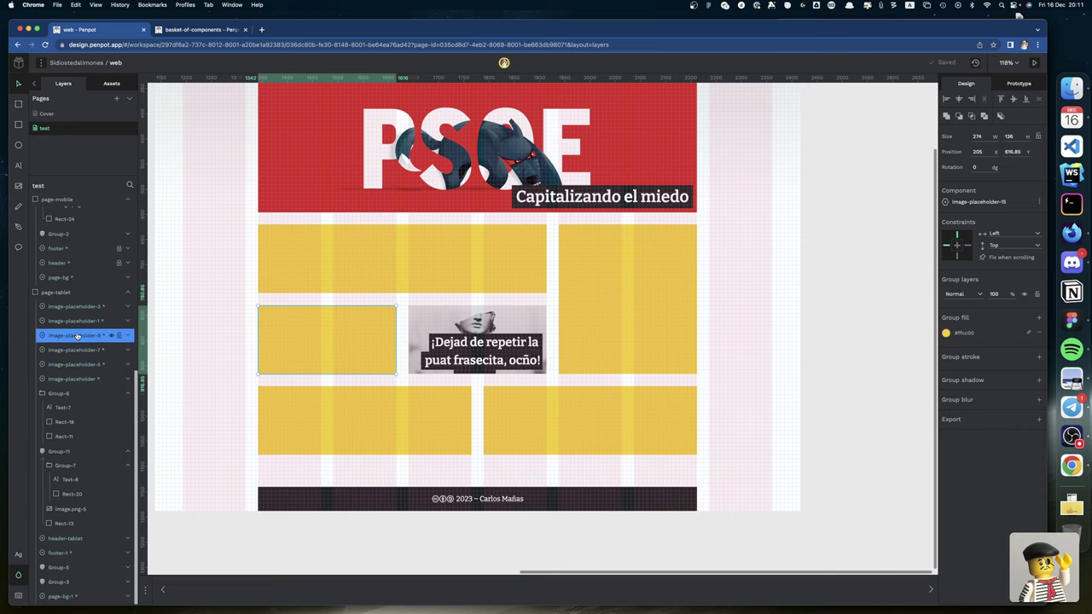
scroll(75, 332, up, 8)
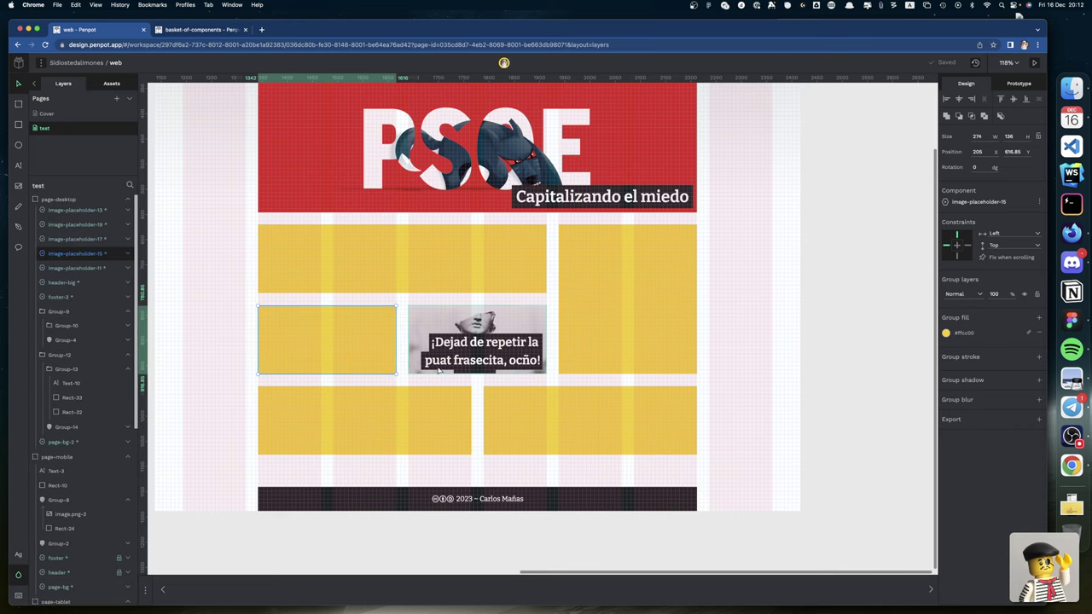
scroll(530, 243, up, 5)
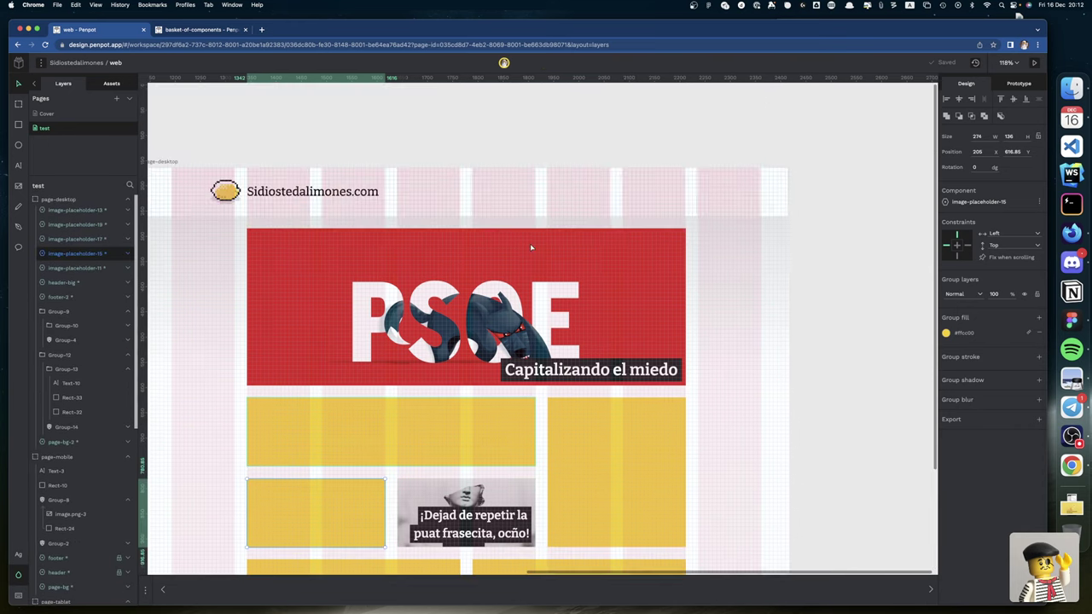
scroll(531, 248, right, 2)
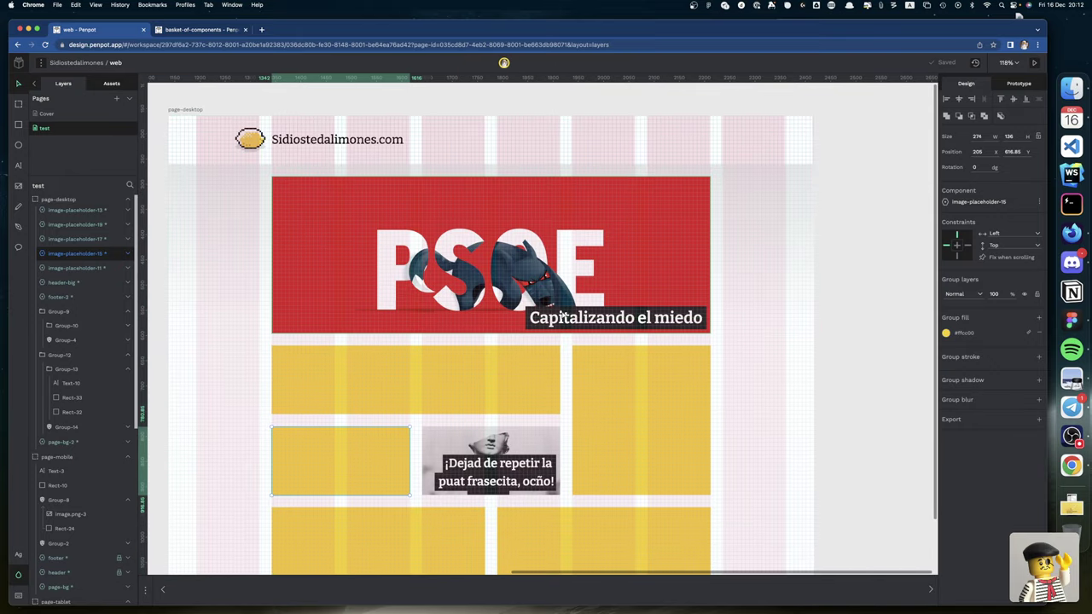
Step: Select the "Capitalizando el miedo" and "¡Dejad de repetir la puat frasecita, ocño!" card groups in page-desktop, and switch to the basket-of-components file
click(324, 228)
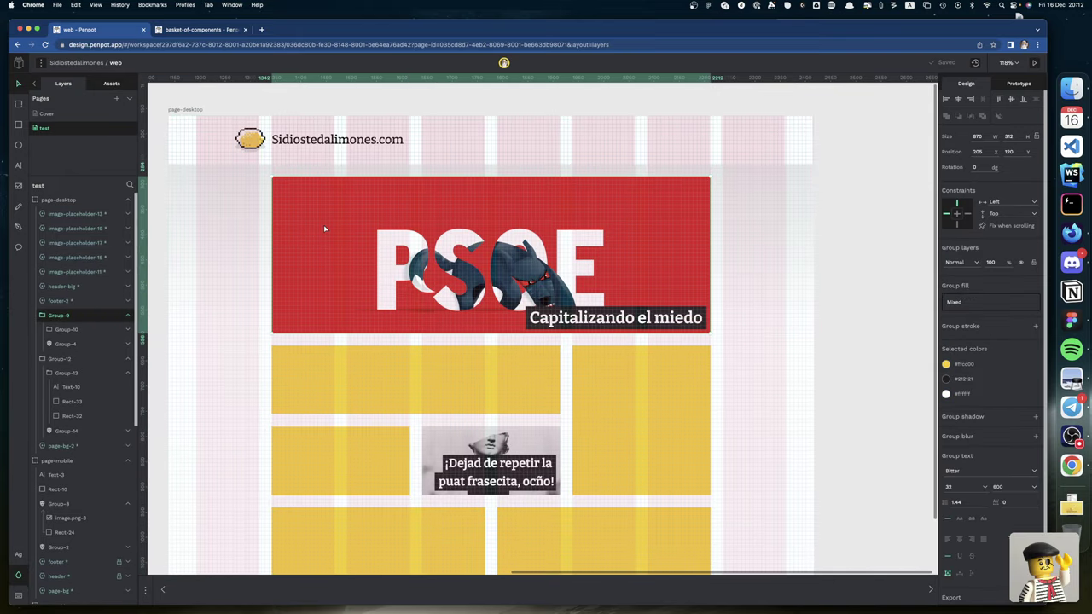
shift+click(446, 444)
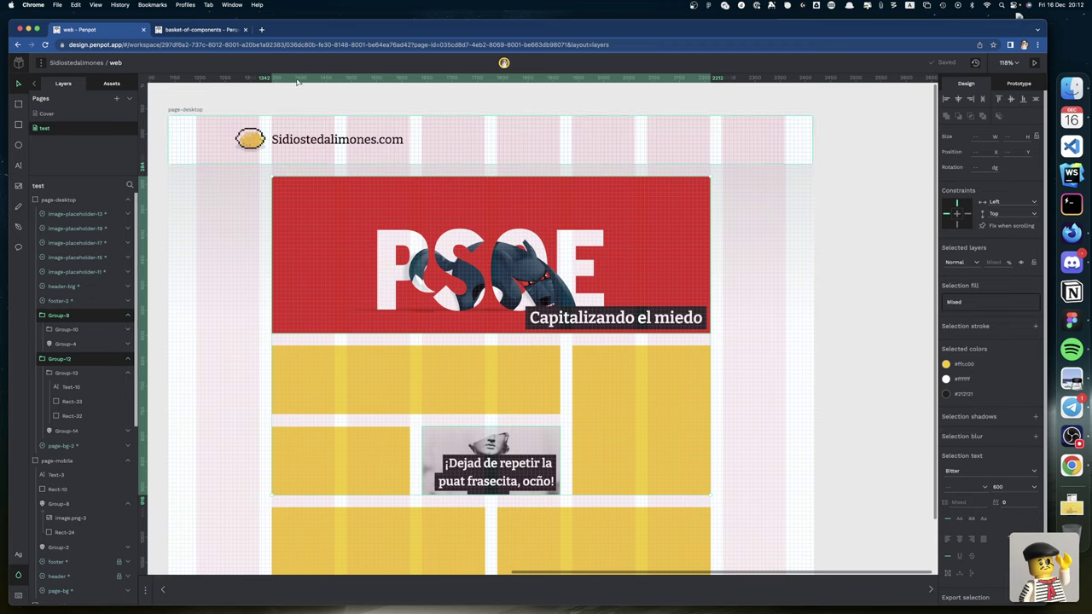
click(193, 29)
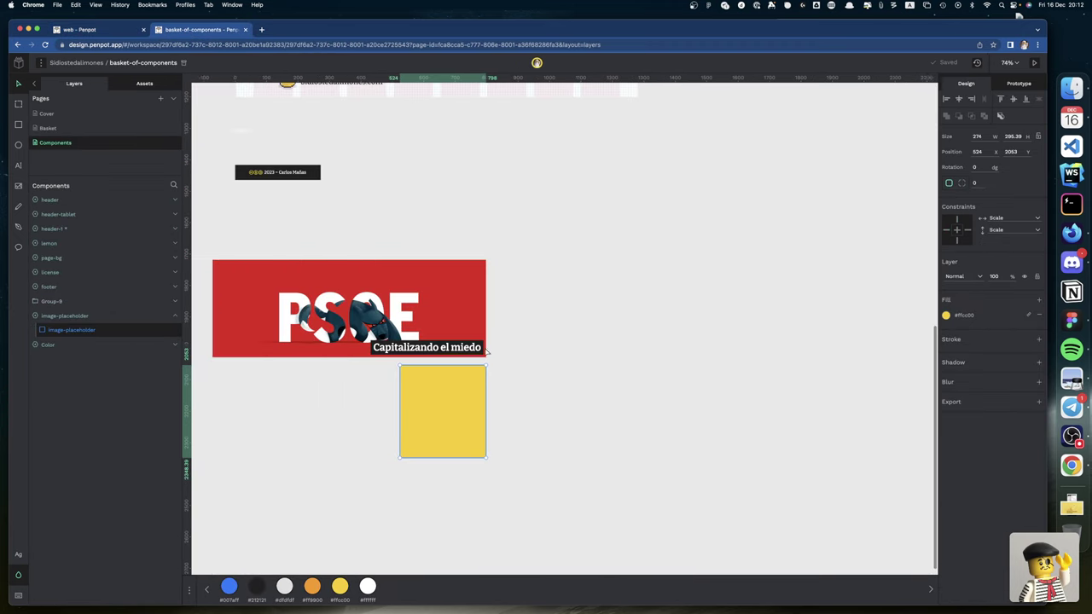
Step: Delete the old PSOE card group from the Components page and move image-placeholder to 100 px below the footer component
scroll(487, 352, left, 3)
click(487, 352)
key(Delete)
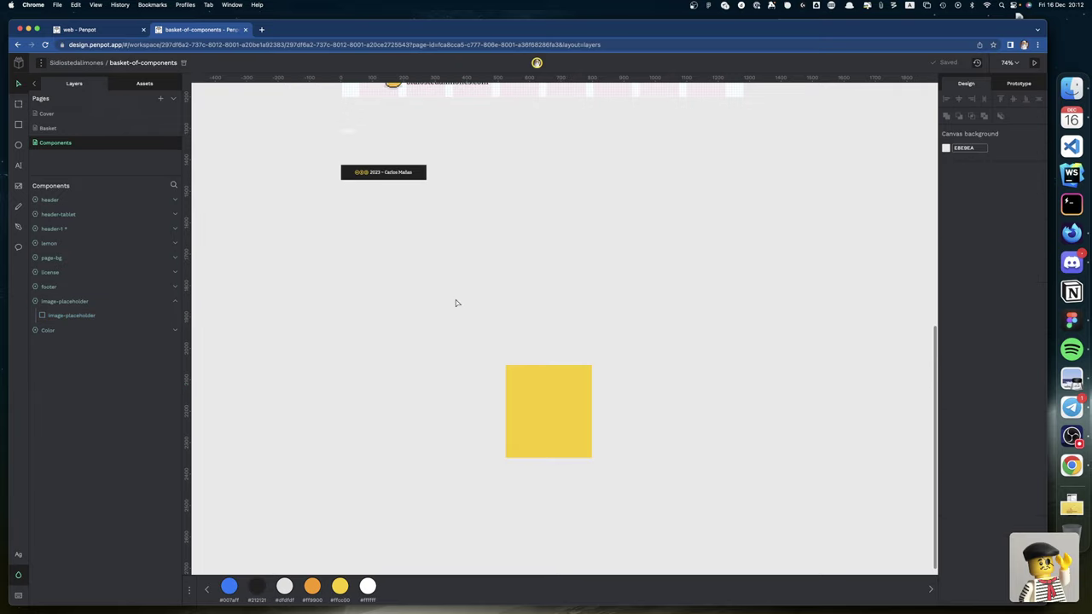
drag(559, 386, 388, 240)
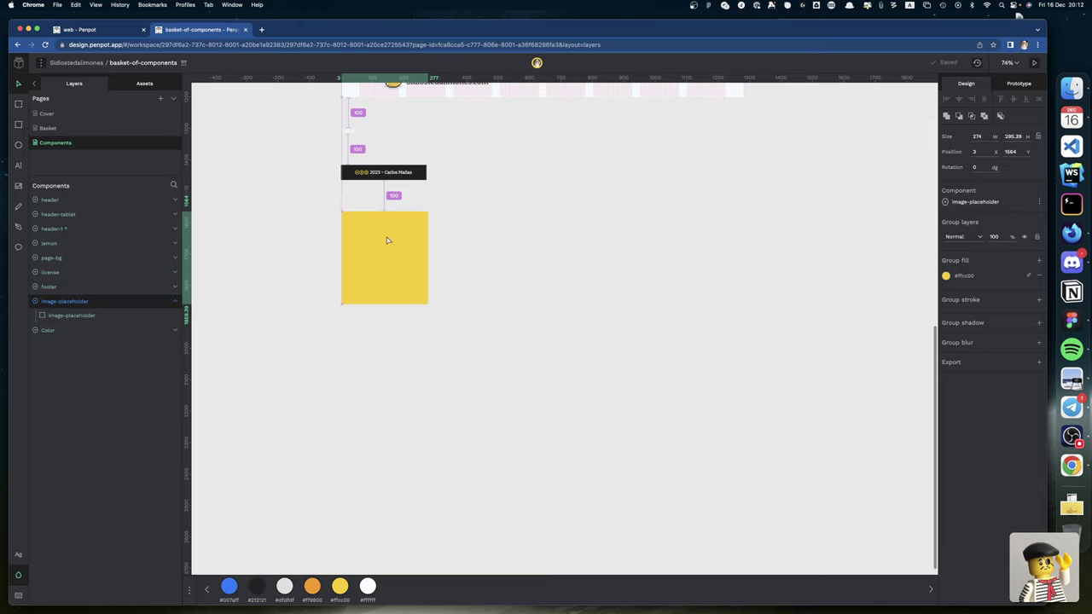
drag(386, 241, 386, 239)
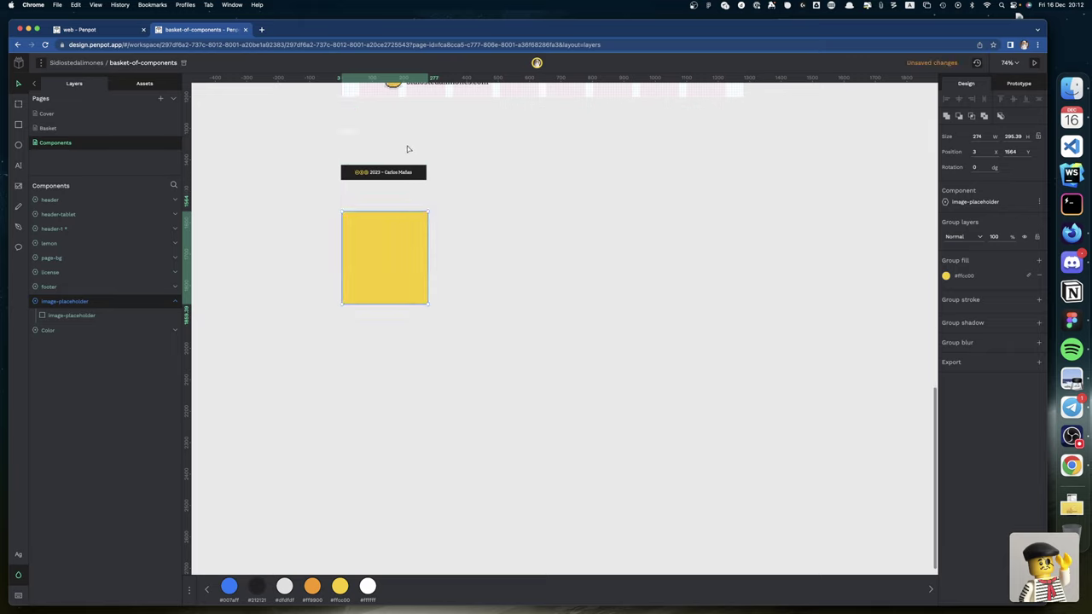
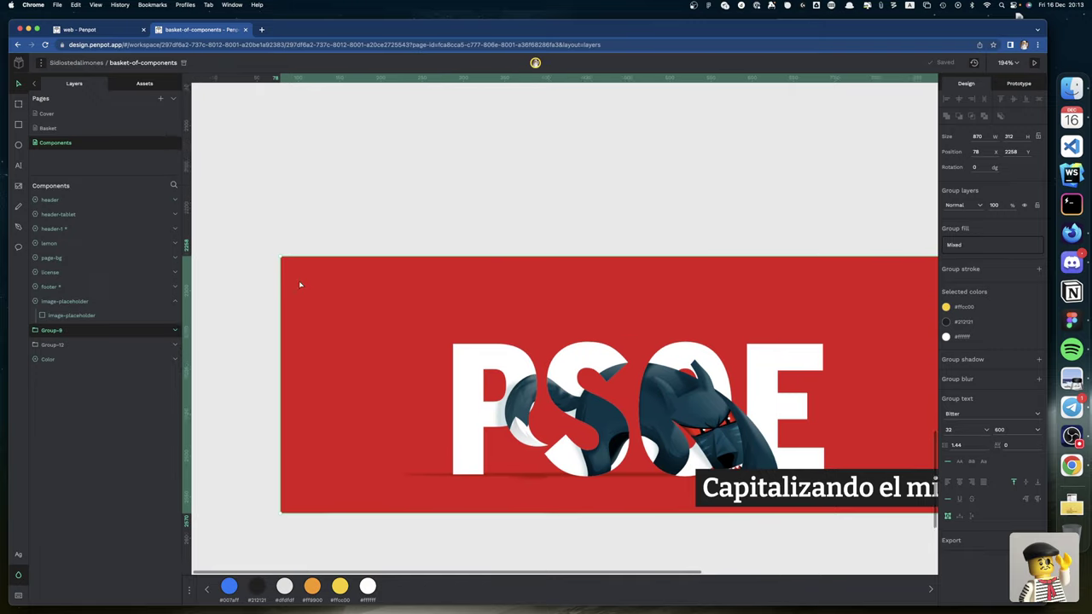
Step: Move the large PSOE card group up to X 53, Y 1879, about 20 px below image-placeholder
scroll(299, 284, down, 2)
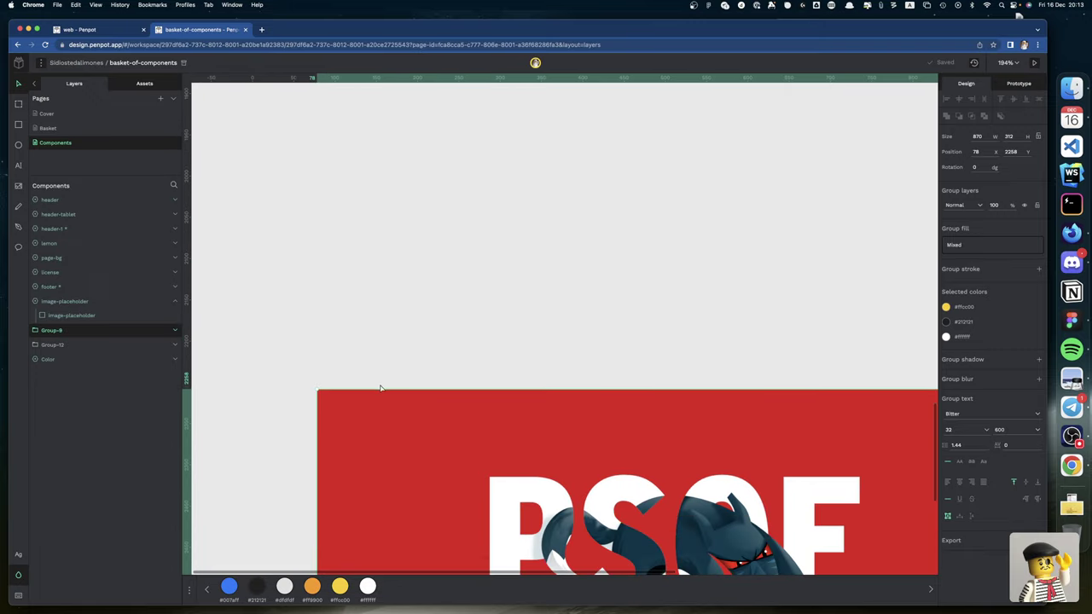
drag(389, 428, 360, 202)
scroll(361, 202, up, 5)
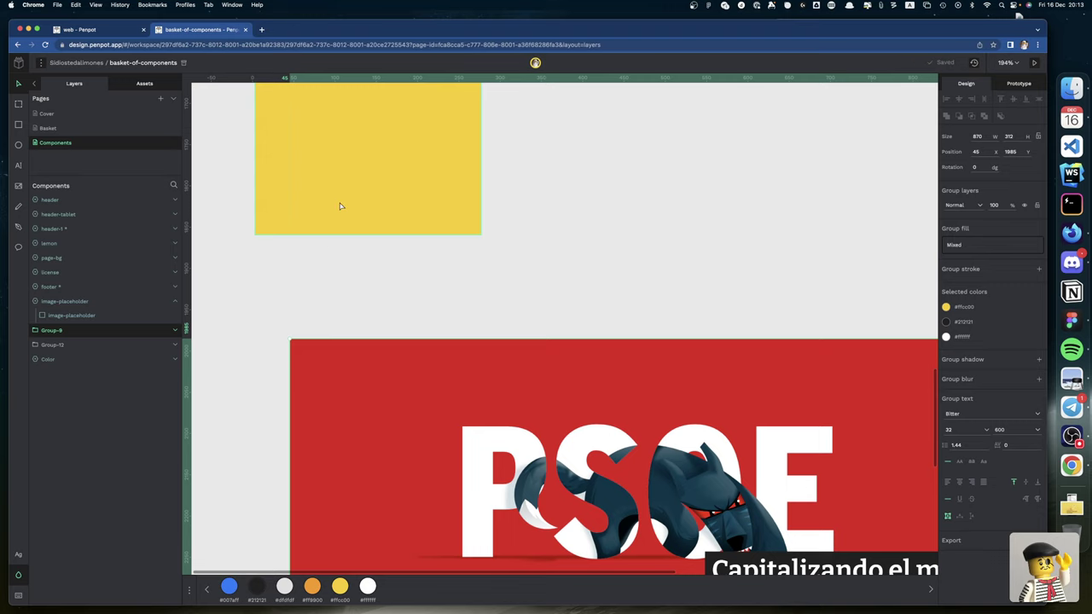
drag(360, 376, 366, 275)
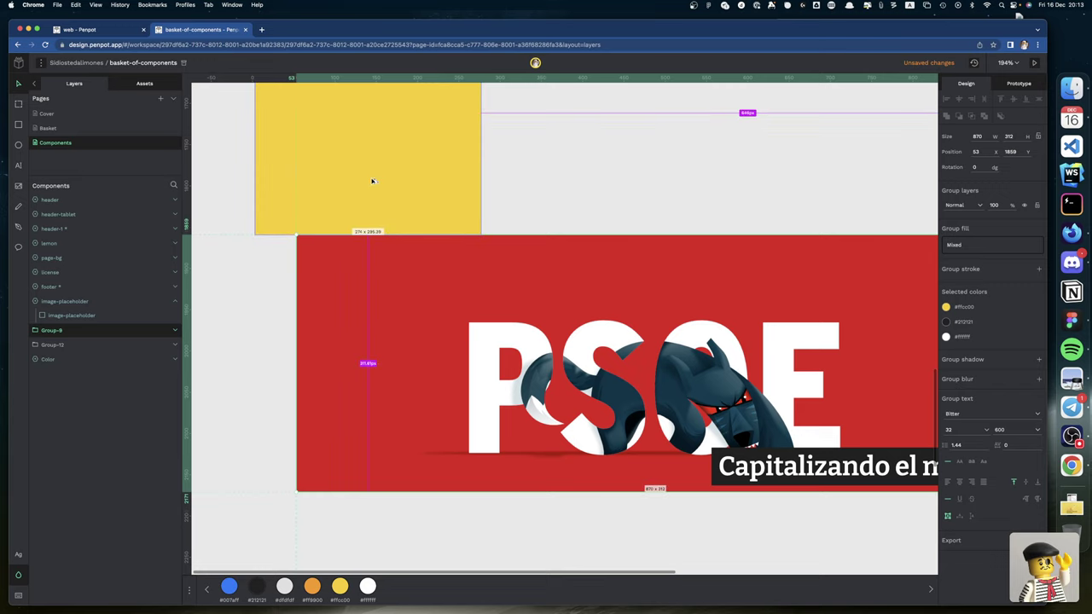
key(shift+Down)
key(shift+Down)
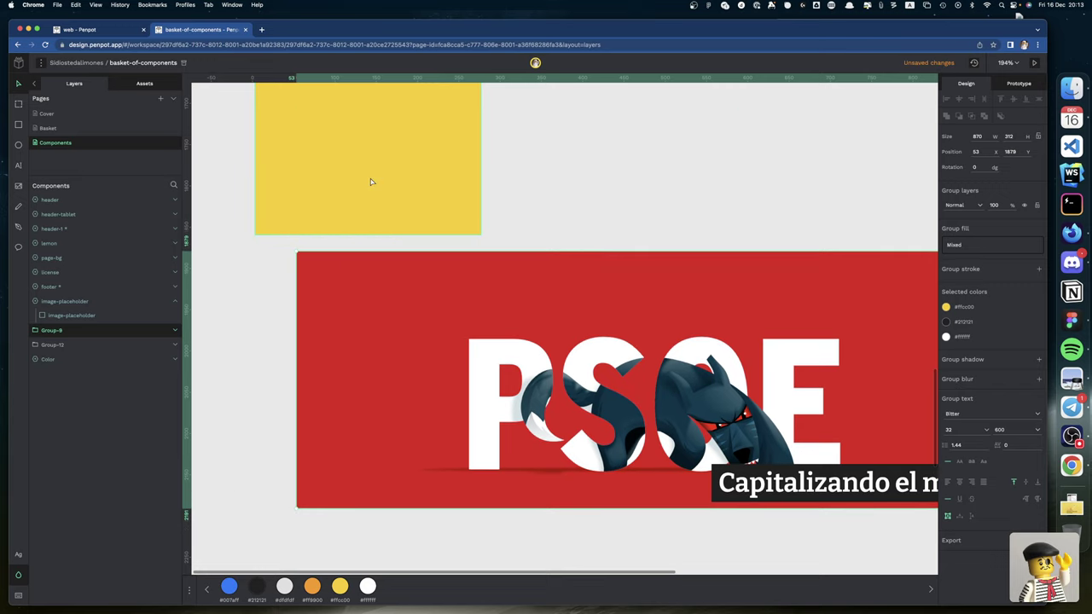
scroll(370, 183, left, 2)
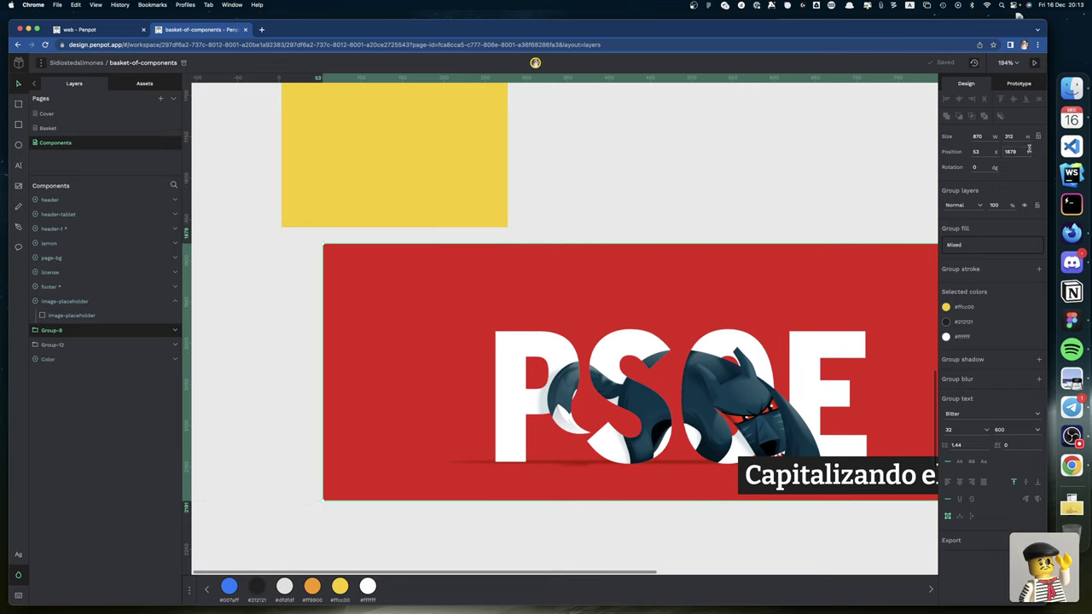
Step: Set the image-placeholder component's height to 295
click(490, 202)
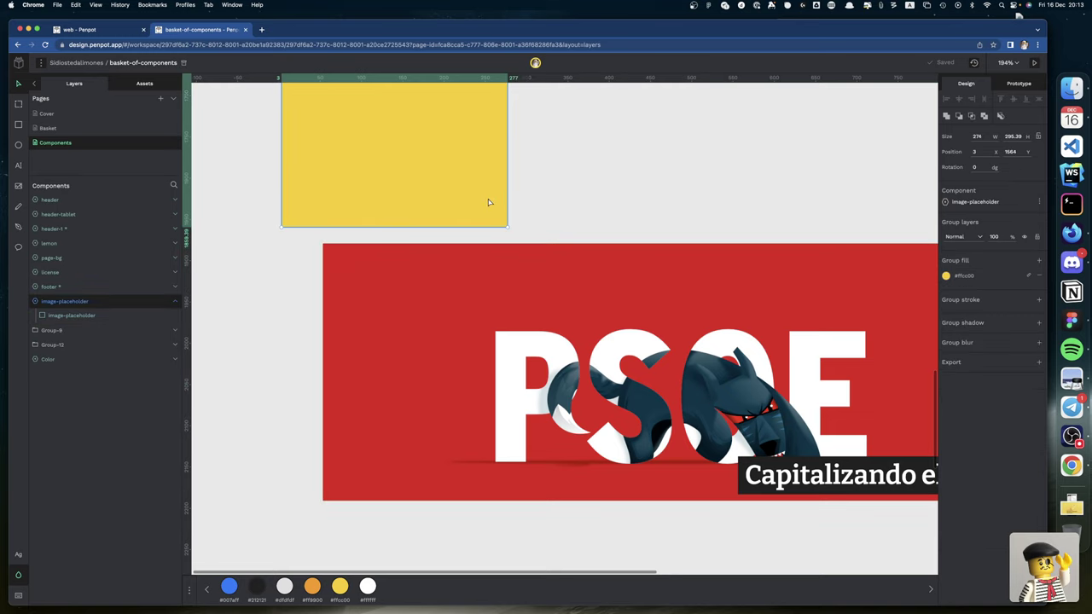
click(1023, 136)
key(Right)
key(Return)
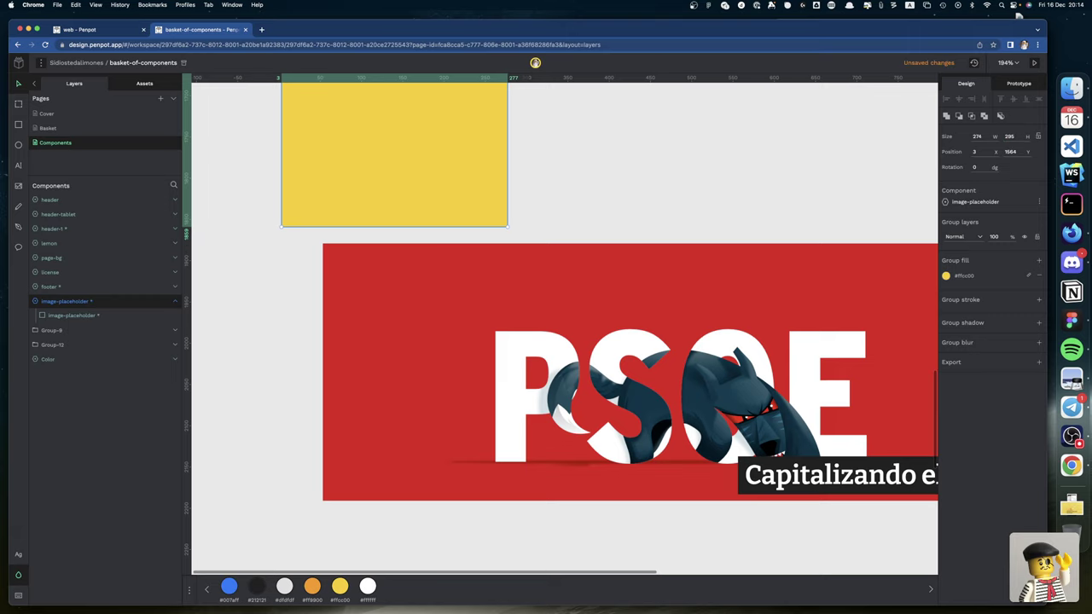
Step: Move the PSOE card group to X 3, Y 1859, flush with image-placeholder's left and bottom edges
click(693, 187)
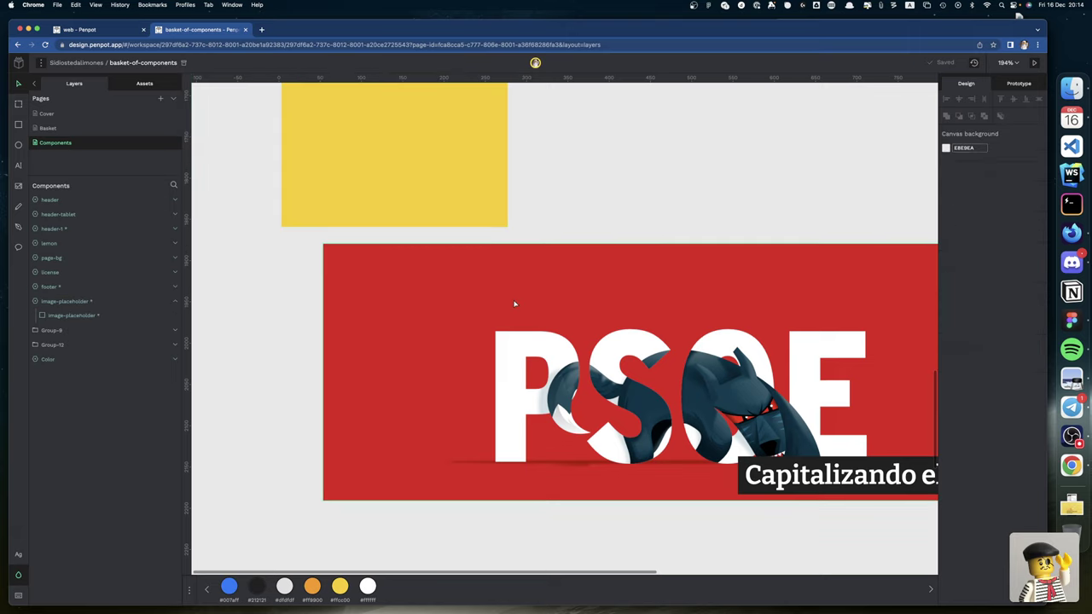
click(543, 269)
drag(528, 276, 487, 264)
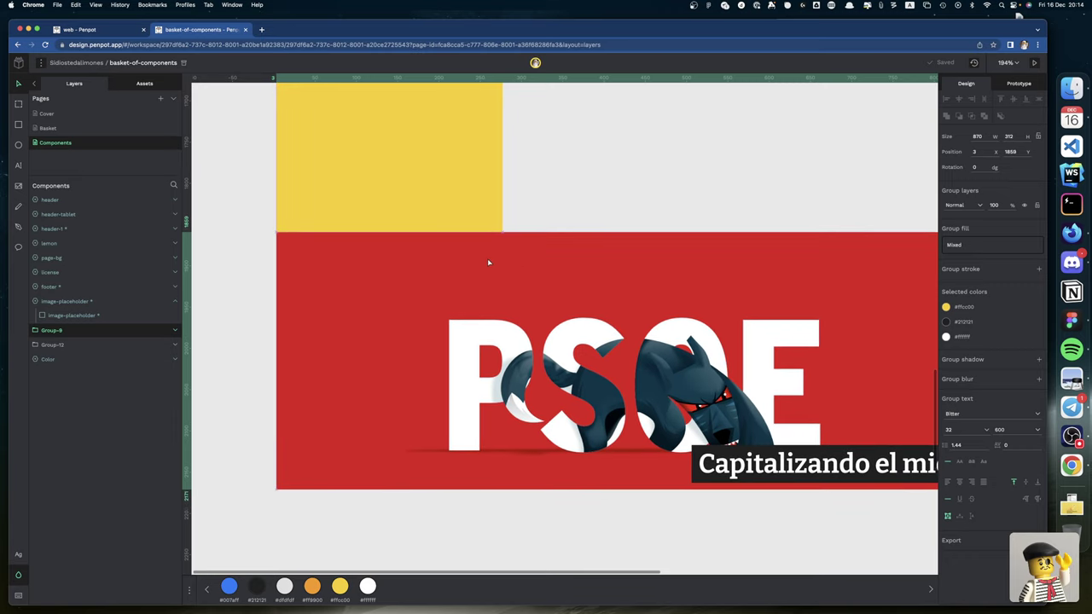
scroll(503, 263, left, 2)
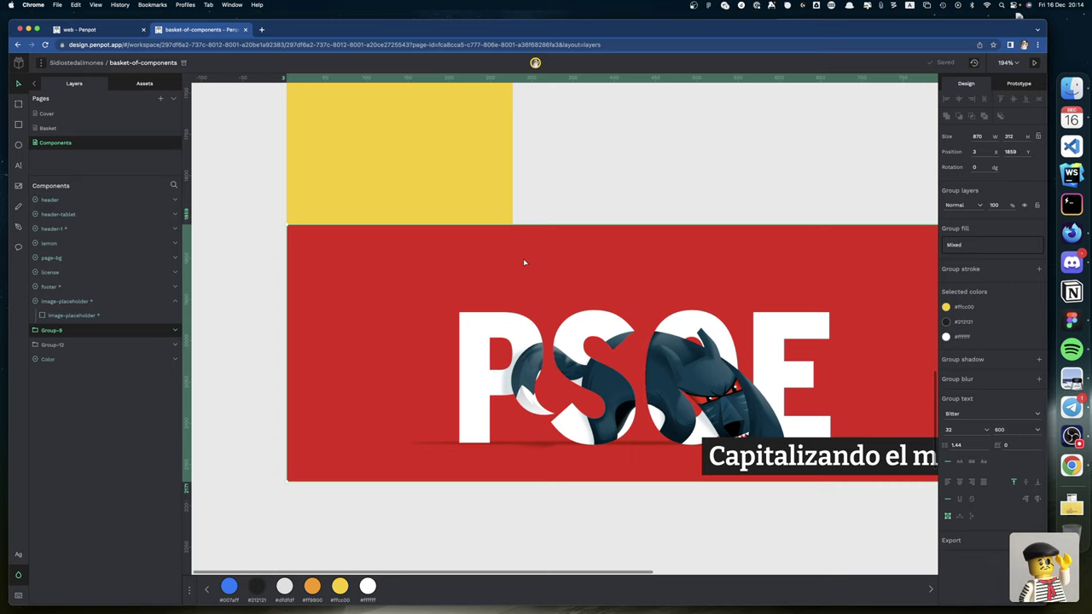
Step: Shift the PSOE card group 100 px down to Y 1959, leaving a gap below image-placeholder
key(shift+Down)
key(shift+Down)
key(shift+Down)
key(shift+Down)
key(shift+Down)
key(shift+Down)
key(shift+Down)
key(shift+Down)
key(shift+Down)
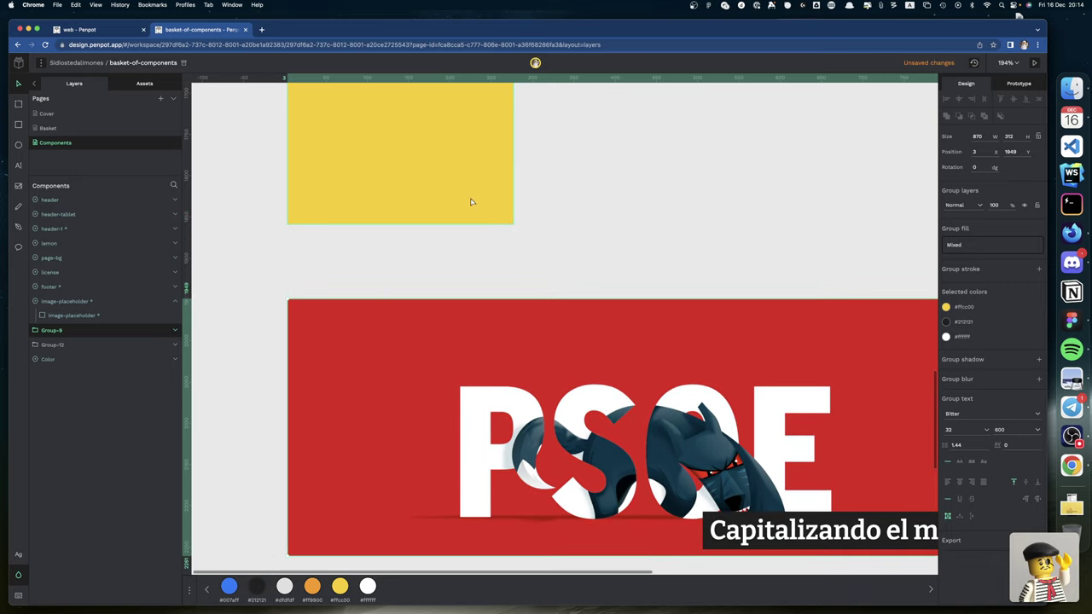
key(shift+Down)
Step: Examine the constraints of the PSOE card's nested layers: the image, its placeholder, the title group and the title text
scroll(551, 297, down, 4)
scroll(551, 297, right, 2)
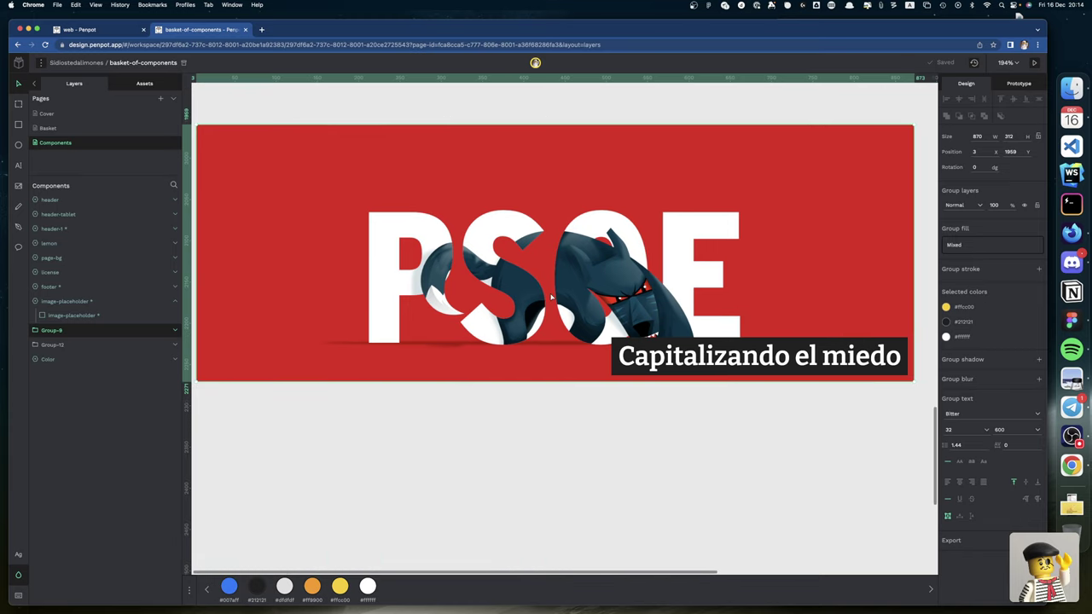
scroll(551, 298, up, 1)
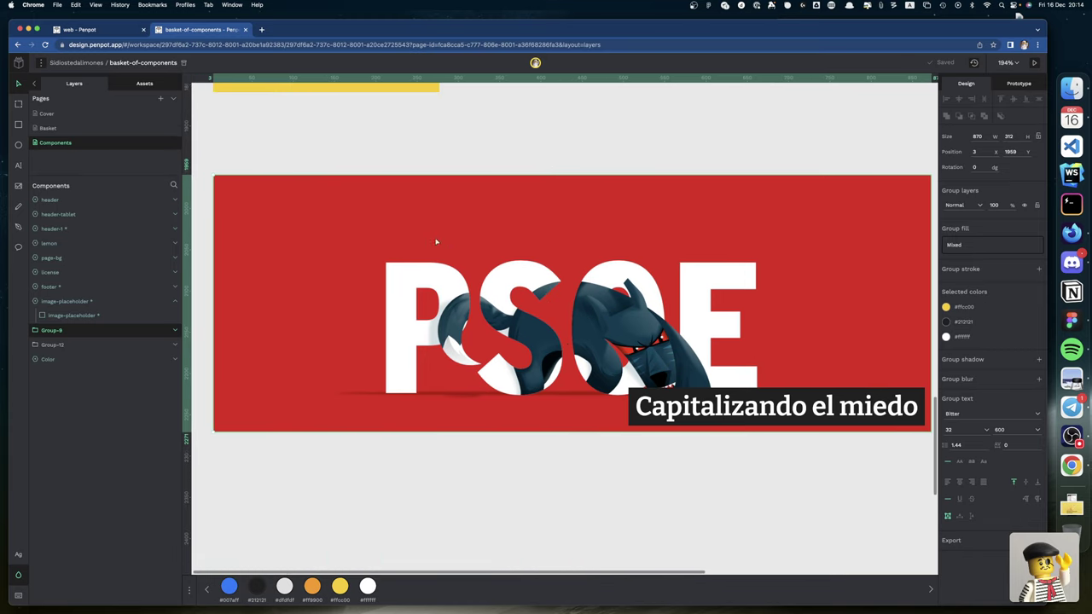
scroll(335, 323, right, 1)
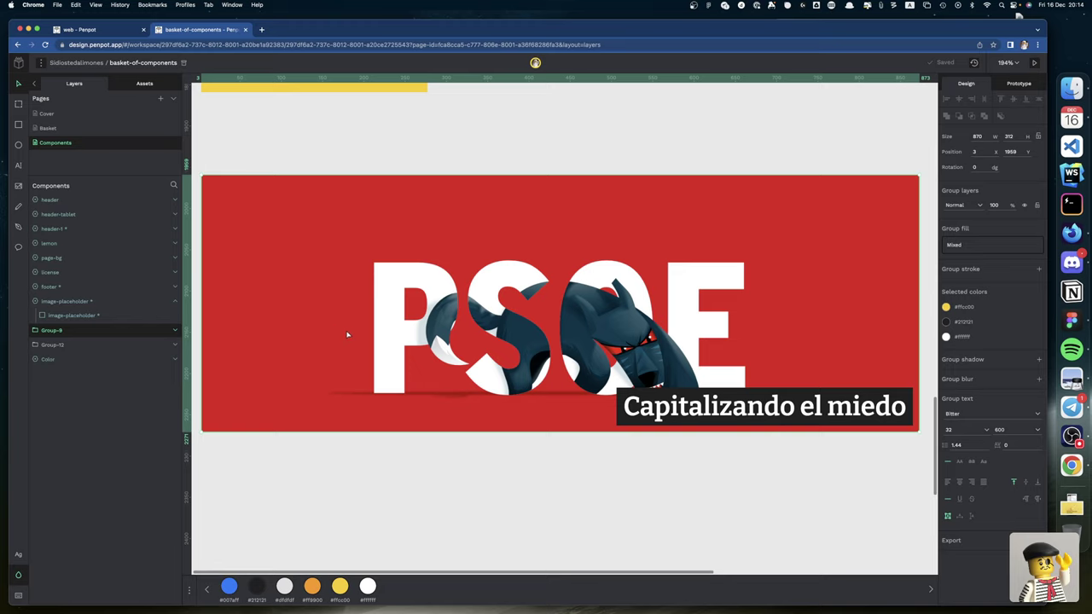
key(minus)
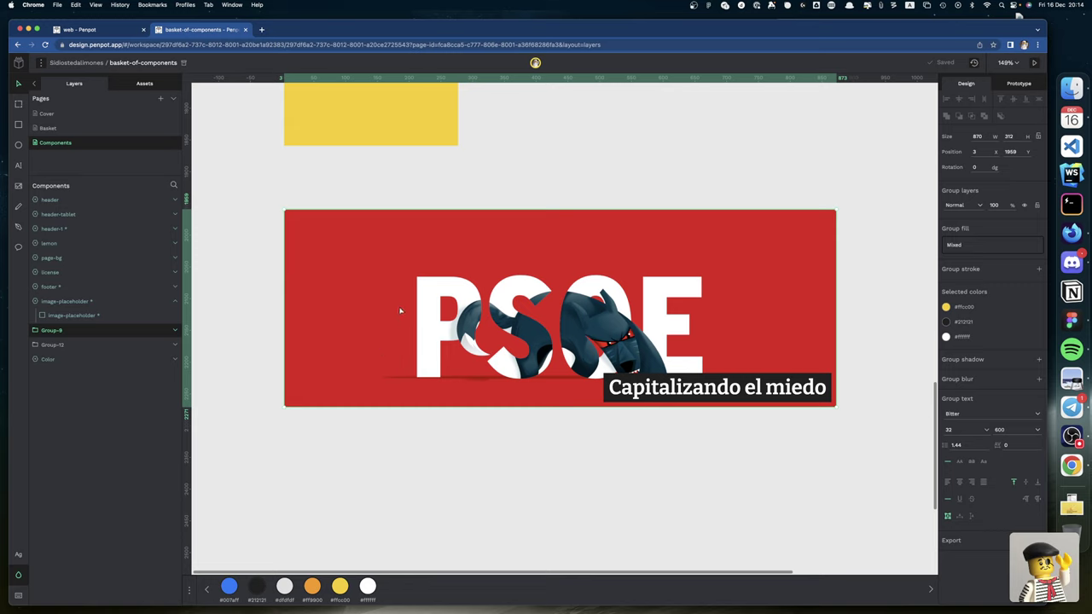
click(176, 332)
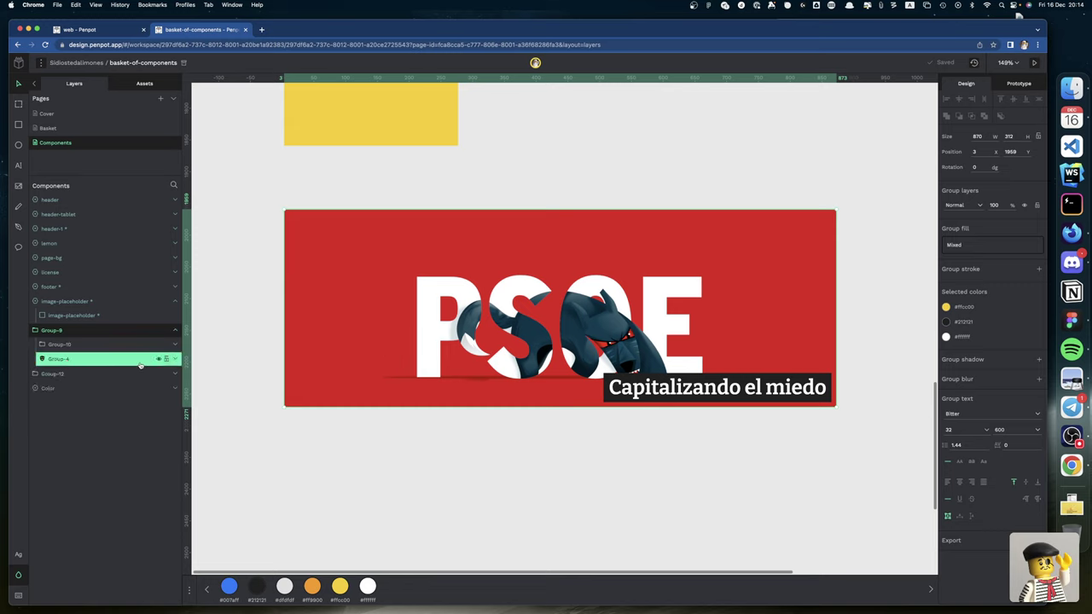
click(176, 359)
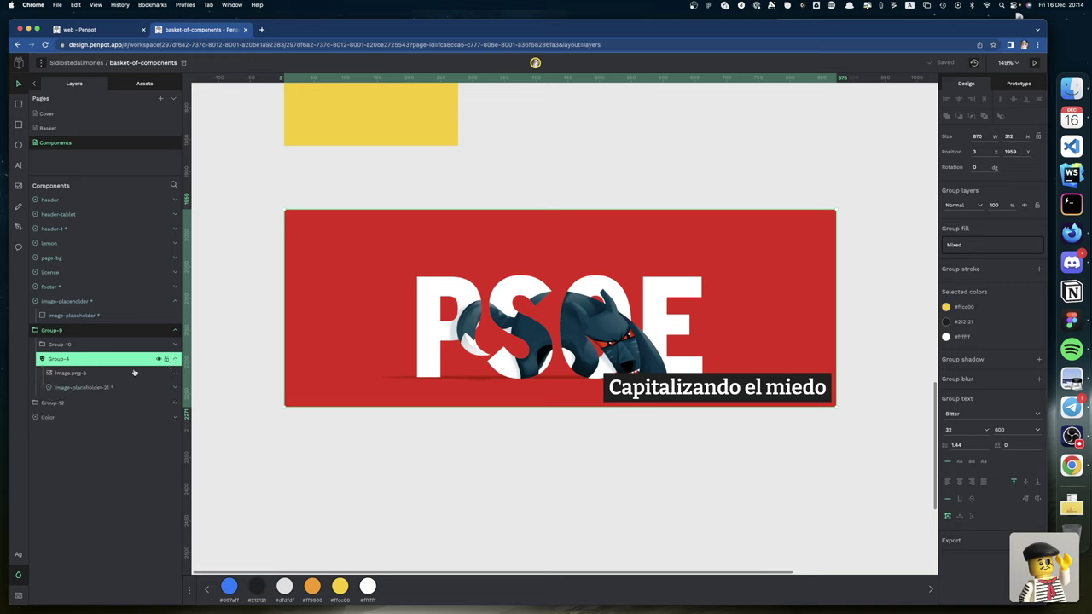
click(65, 388)
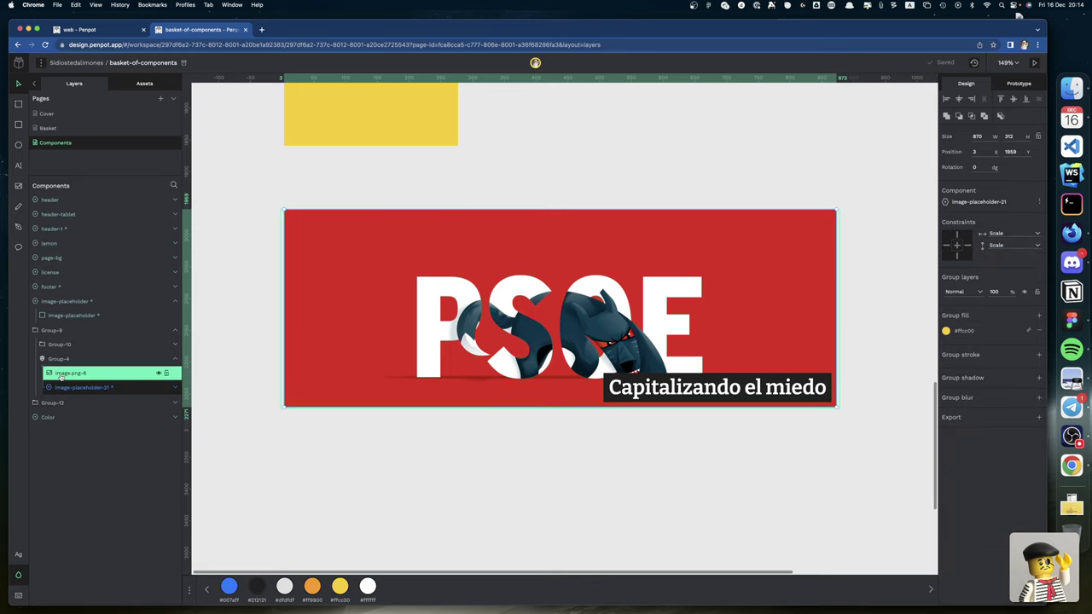
click(62, 361)
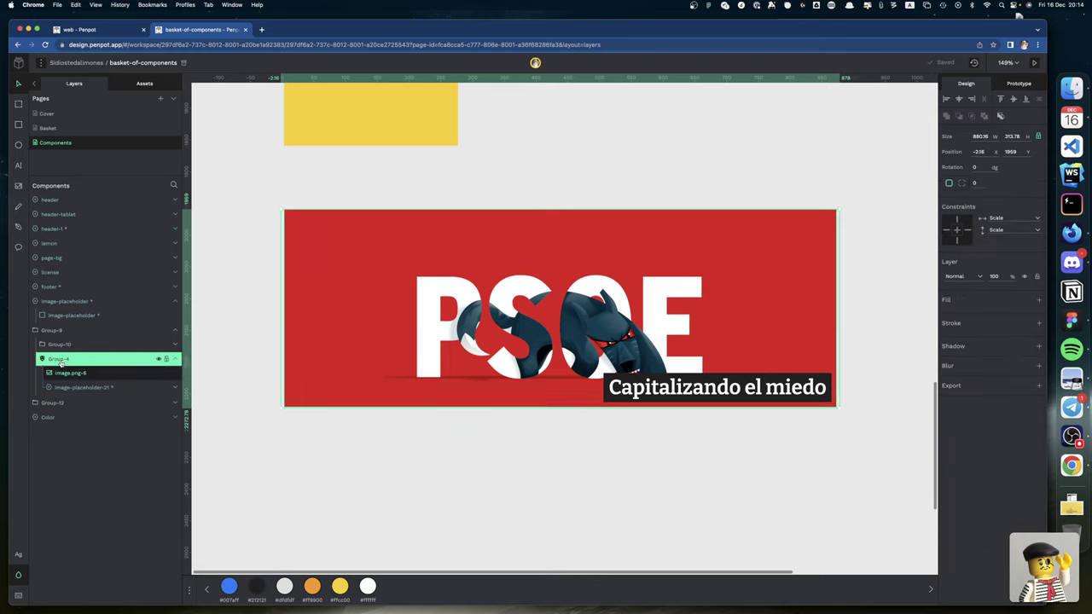
click(60, 346)
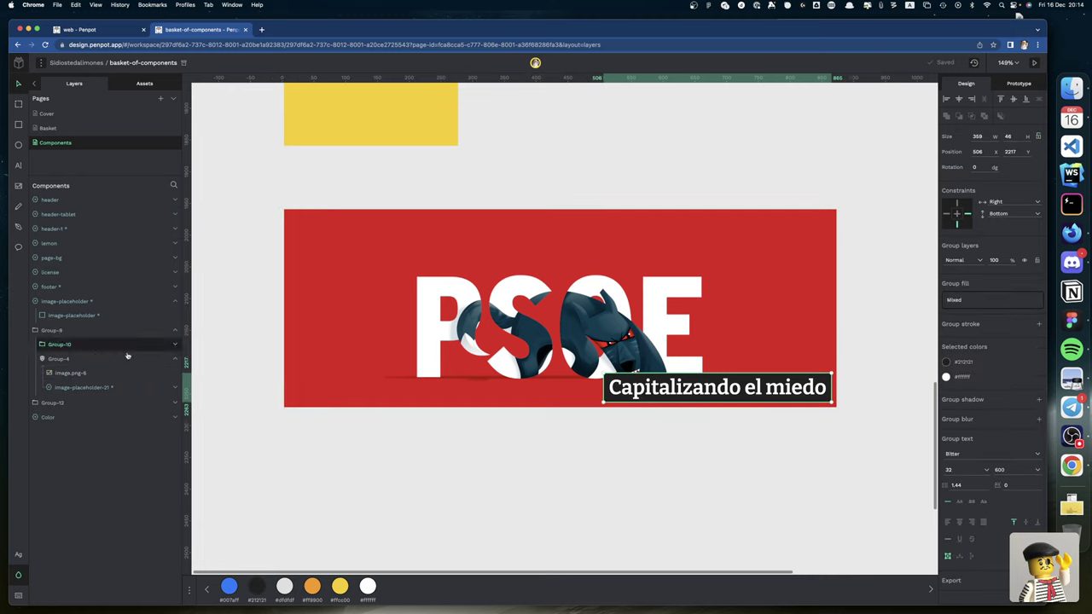
key(Return)
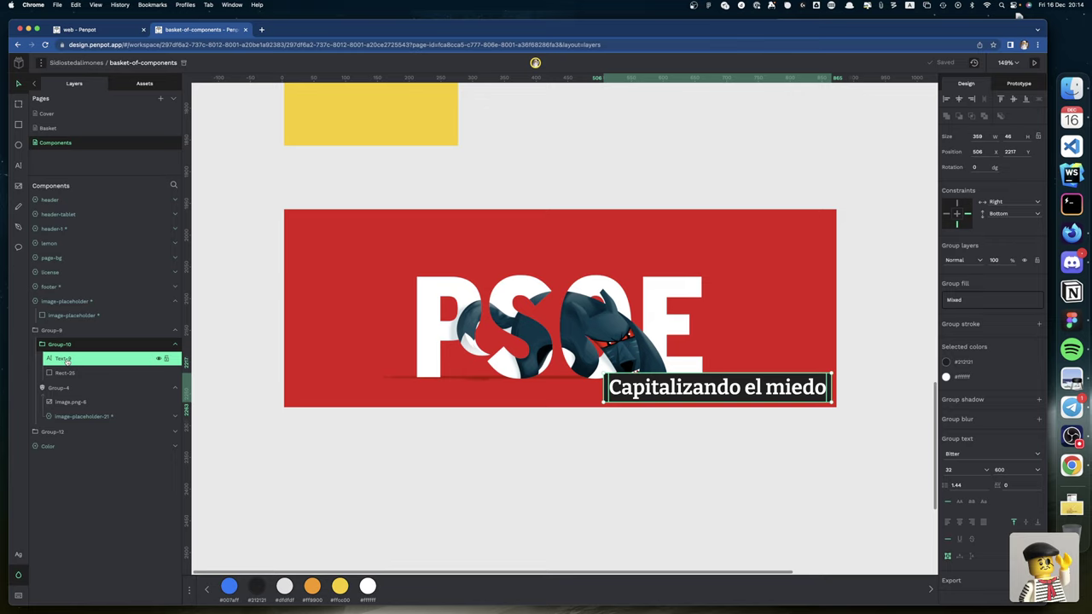
click(67, 360)
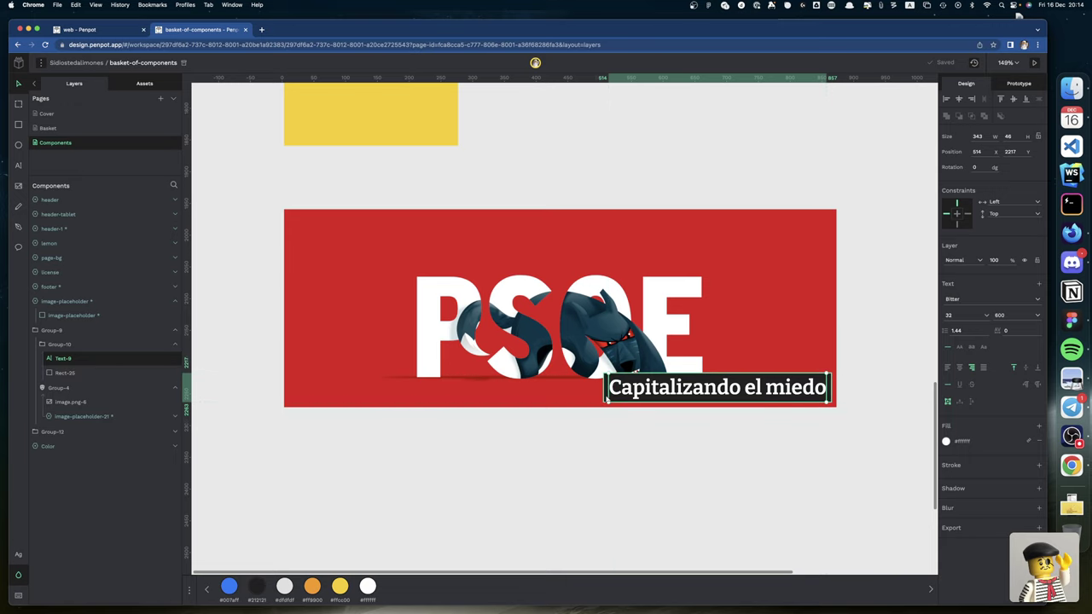
scroll(605, 492, right, 4)
scroll(606, 492, right, 1)
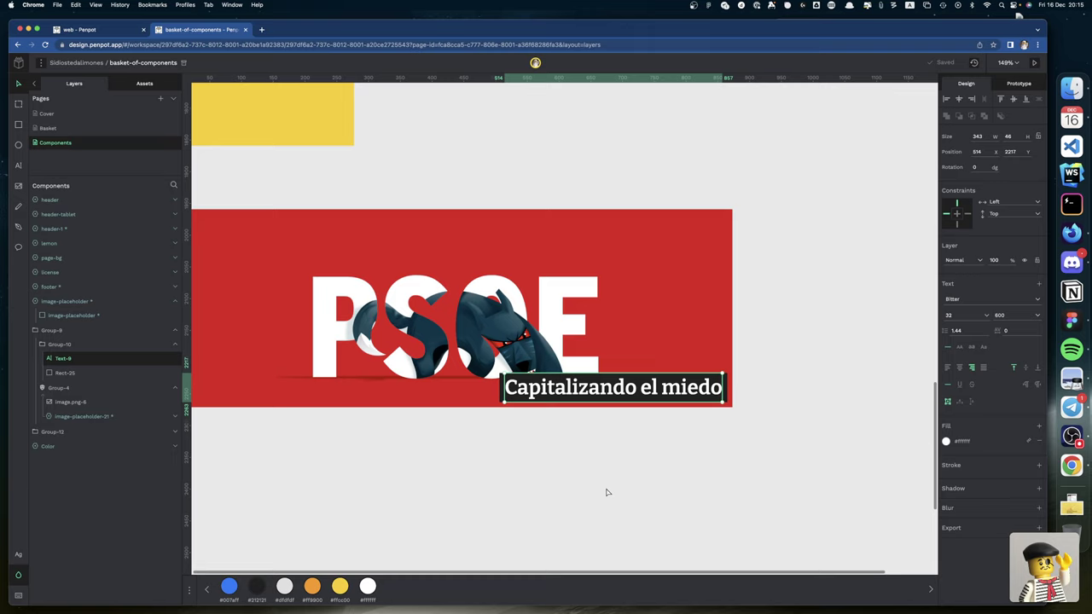
click(59, 345)
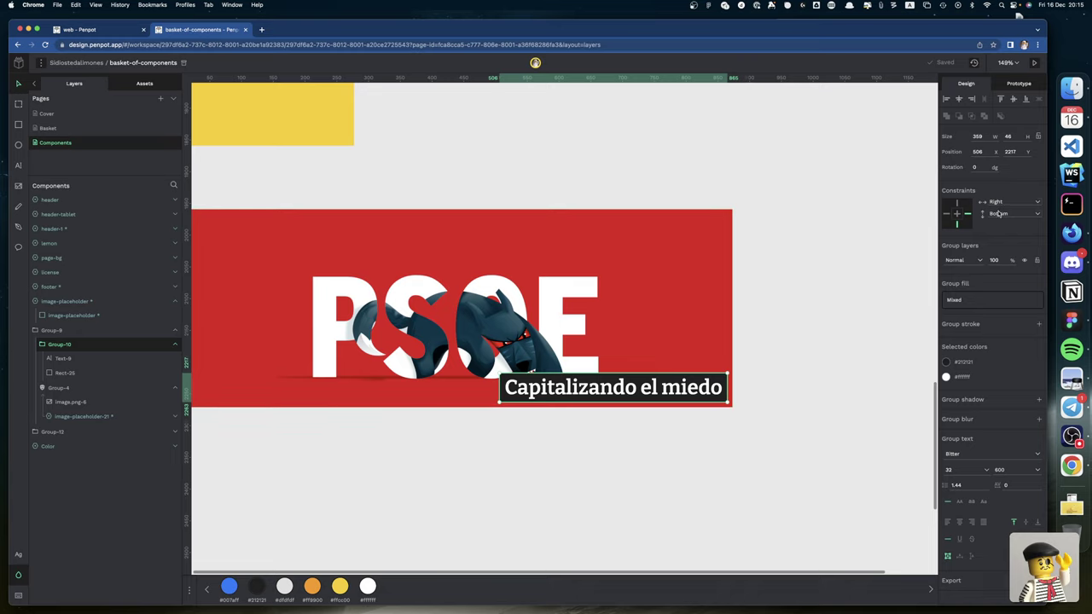
Step: Try widening the whole PSOE card group to 1042 px, and undo the resize
click(51, 330)
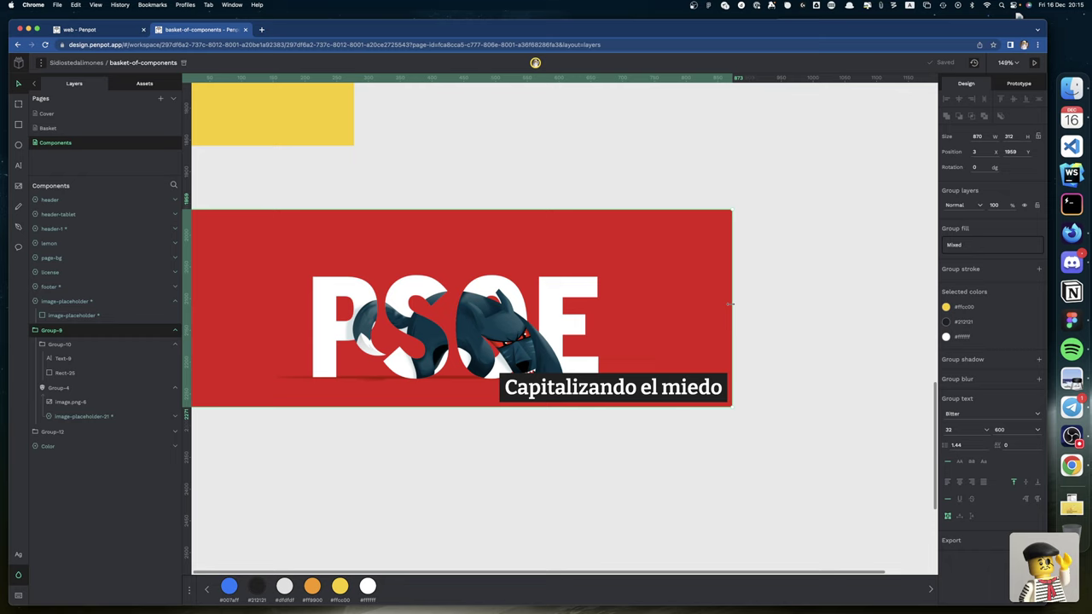
drag(730, 304, 840, 307)
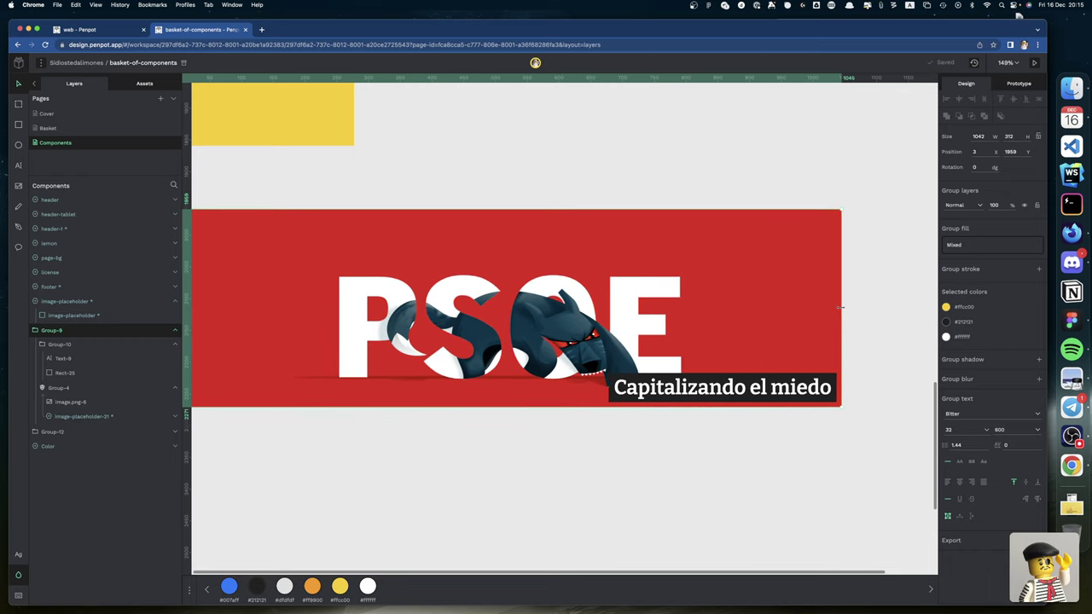
key(super+z)
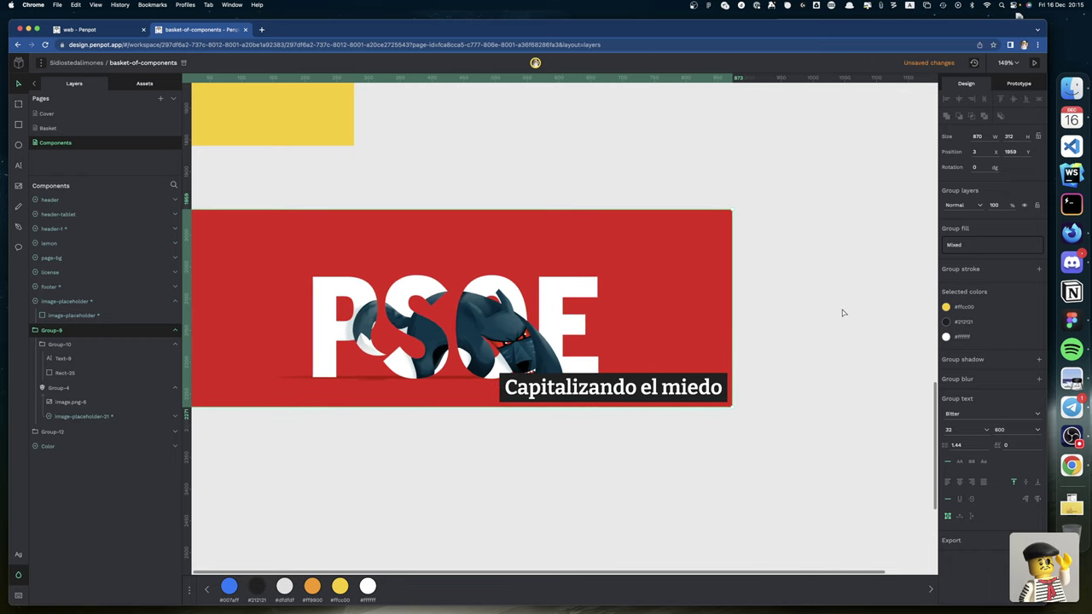
Step: Set the horizontal and vertical constraints of the PSOE card's image.png-6 layer to Center
click(67, 358)
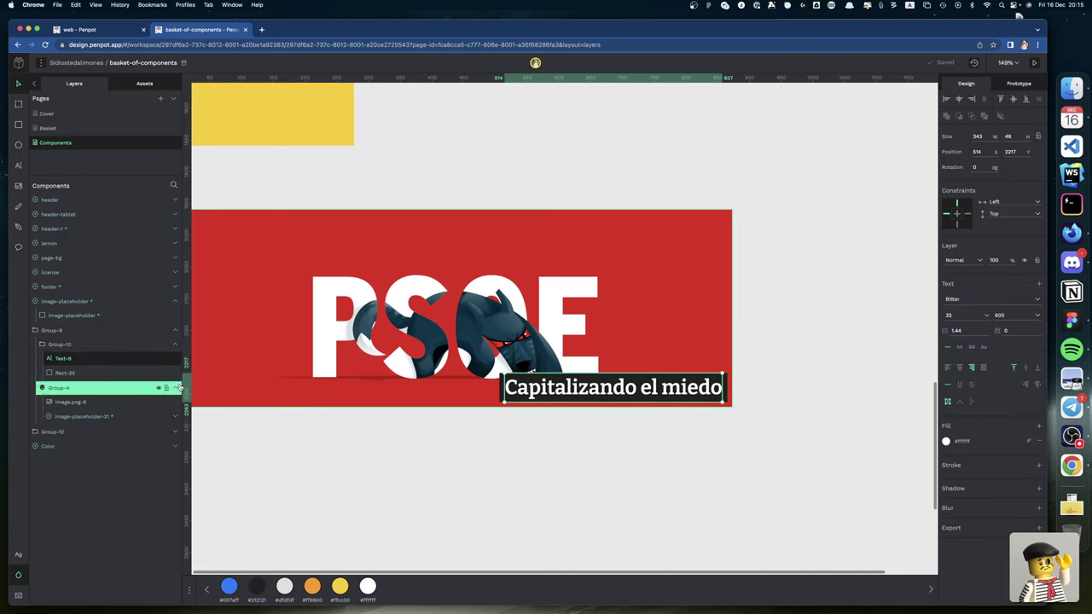
click(73, 402)
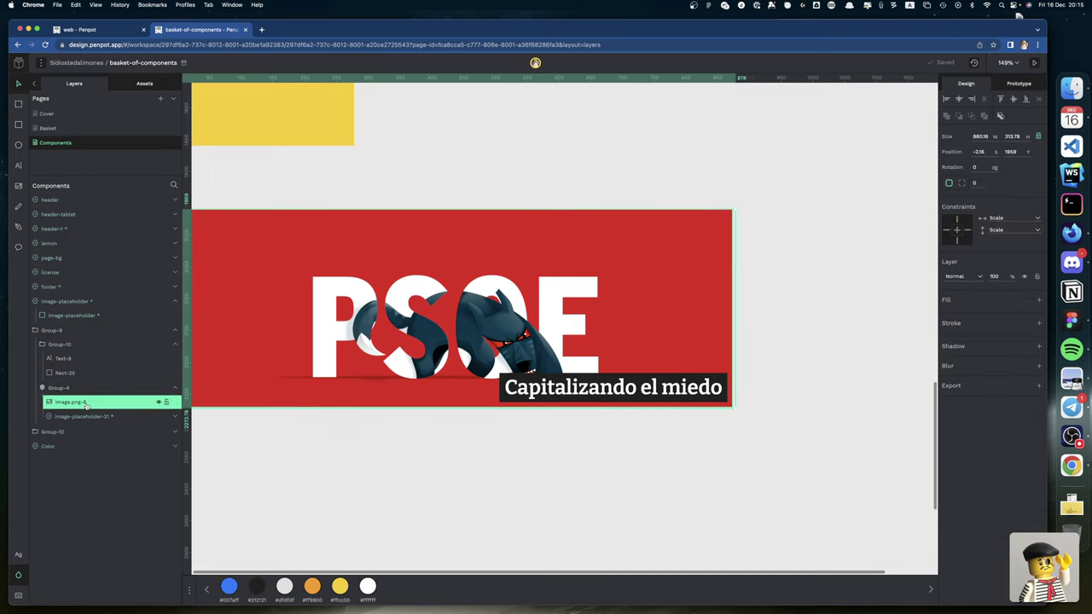
click(999, 219)
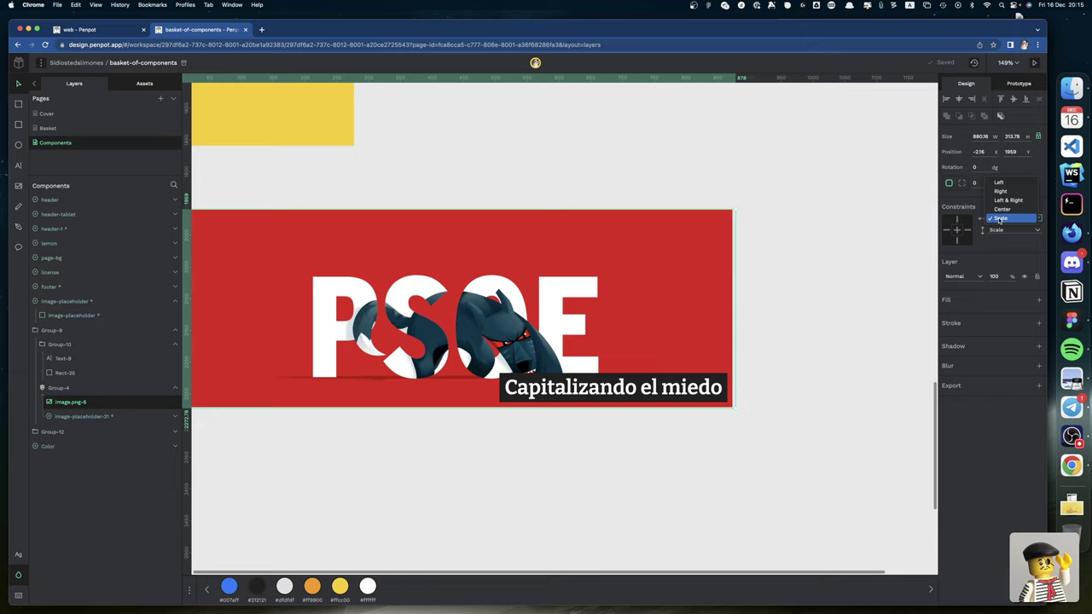
click(999, 219)
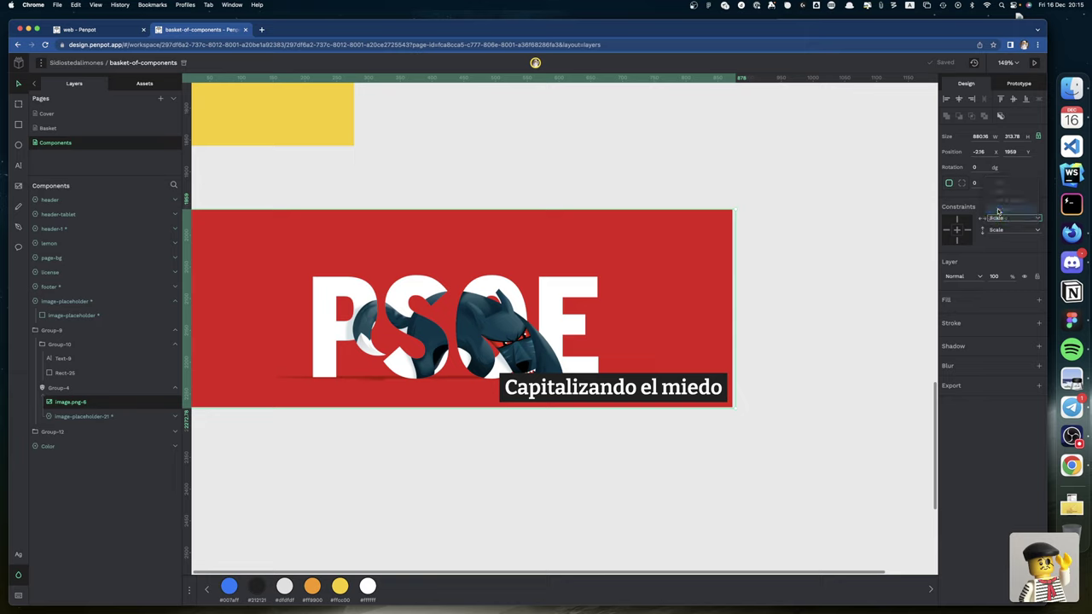
click(1000, 231)
click(1002, 221)
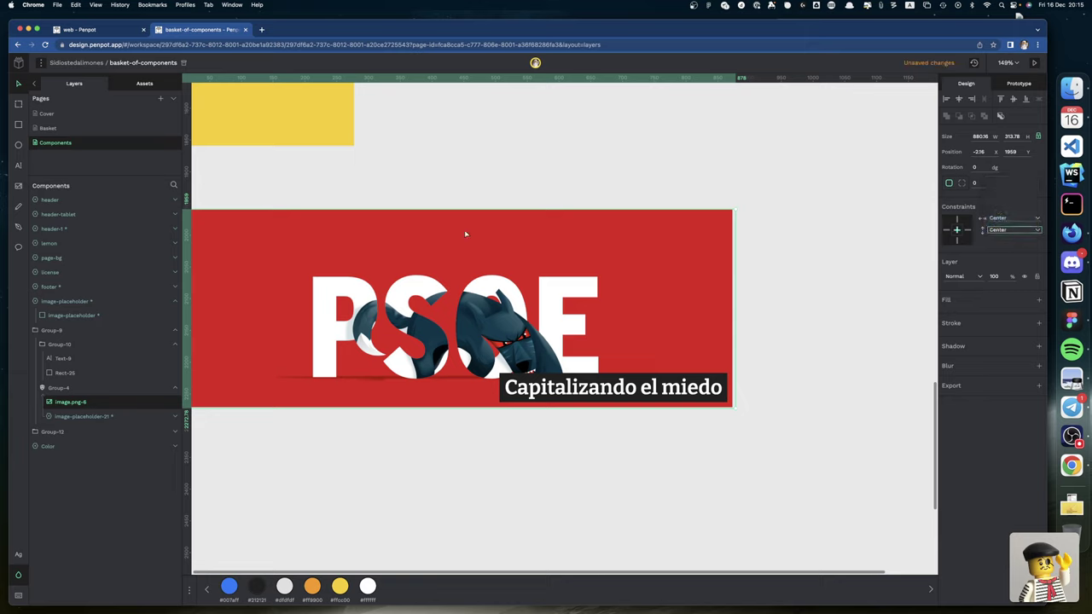
Step: Widen the whole PSOE card group to 1159 px by extending its right edge
click(53, 330)
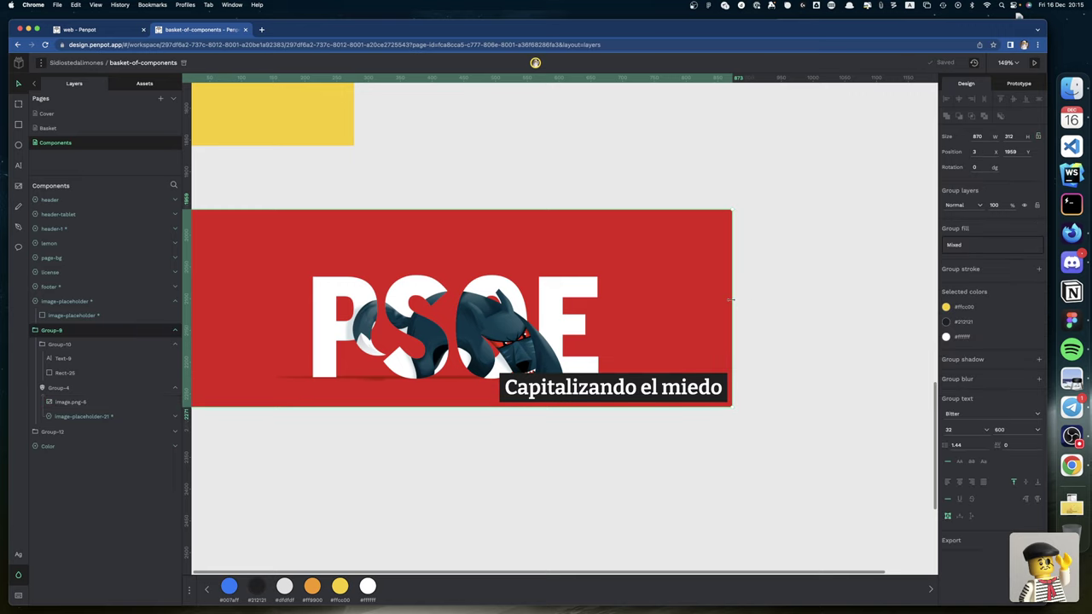
drag(732, 308, 915, 311)
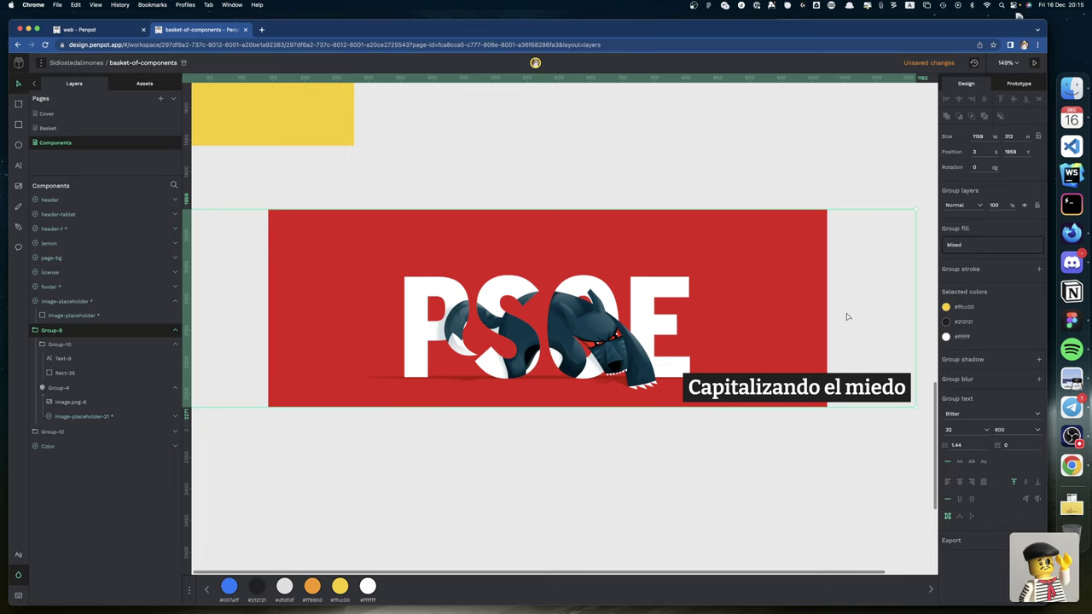
click(93, 417)
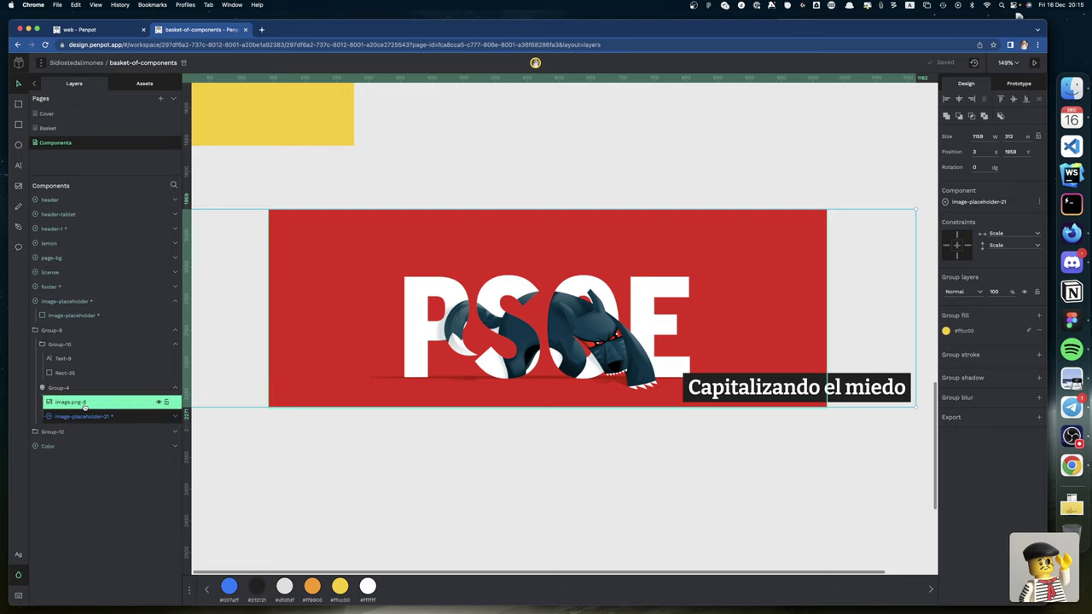
Step: Enlarge image.png-6 to 1159 × 413 at X 3, Y 1909 so it spans the widened card's full width
click(95, 402)
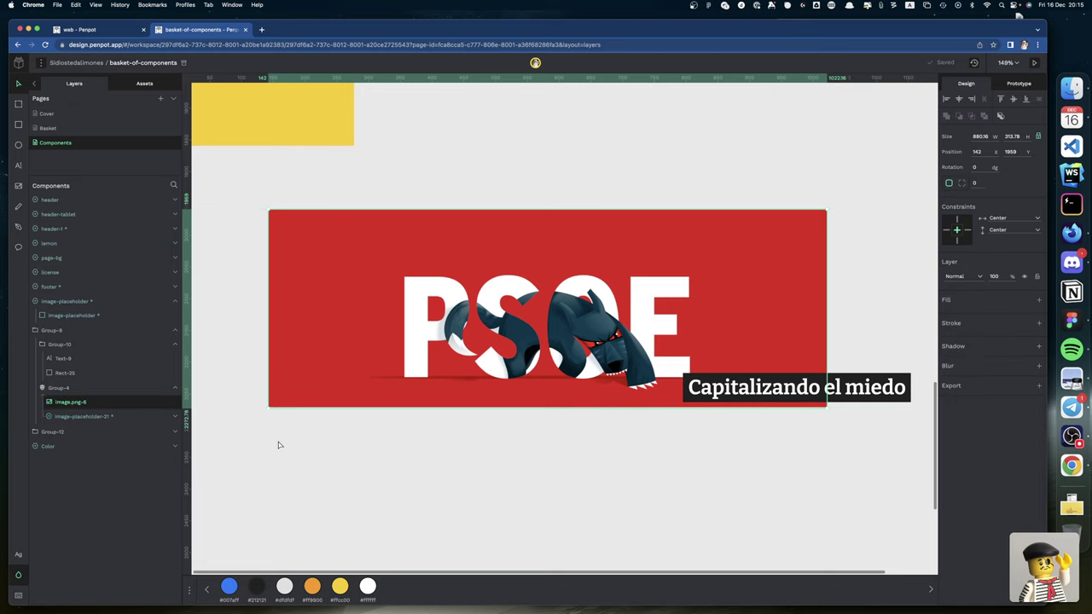
scroll(274, 443, up, 2)
scroll(274, 443, down, 2)
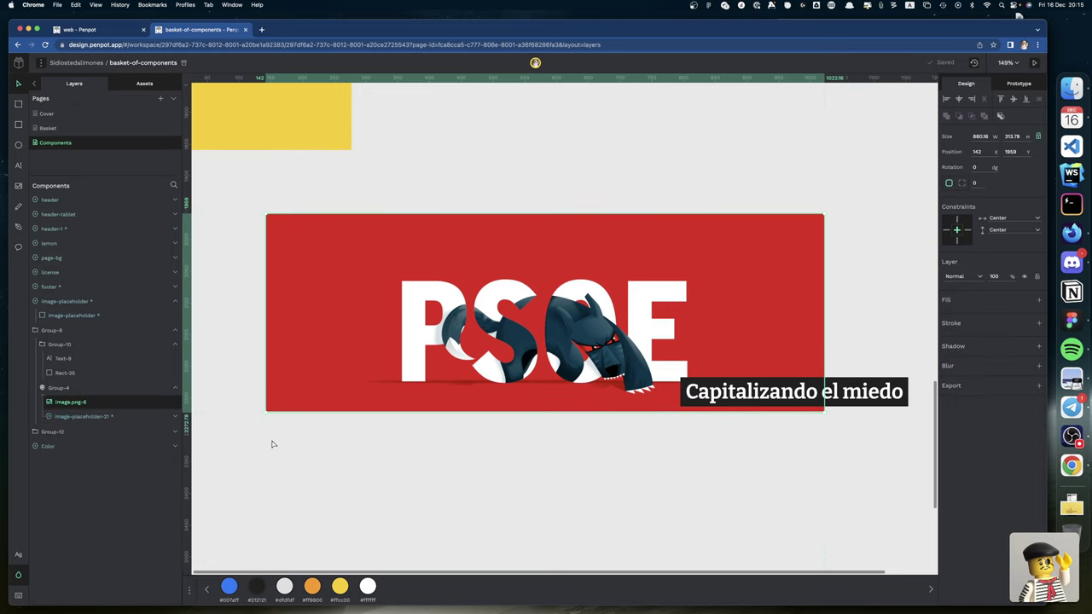
scroll(273, 444, down, 5)
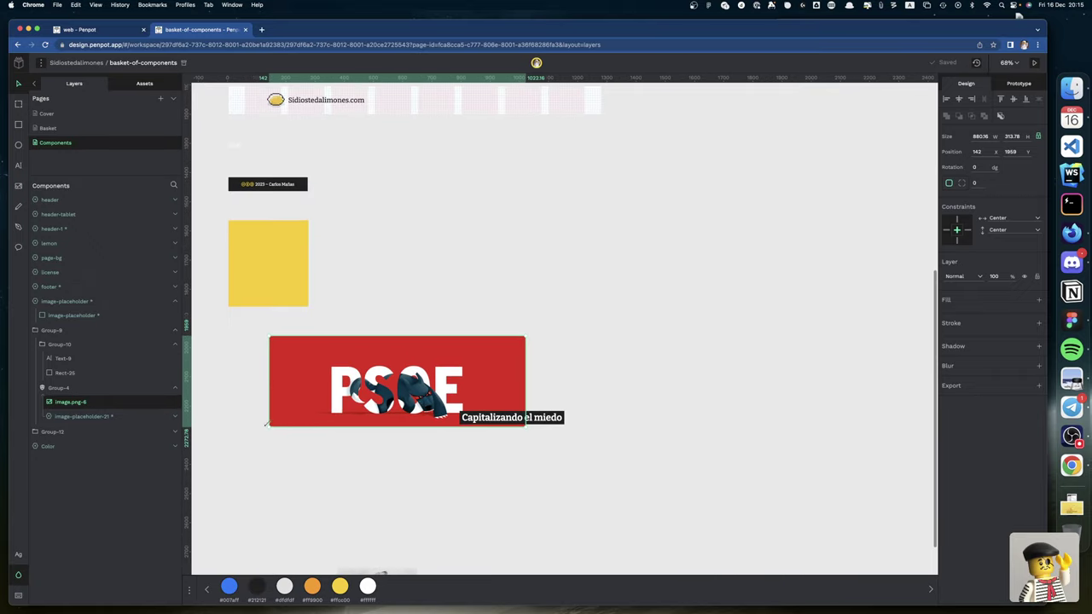
drag(267, 427, 232, 454)
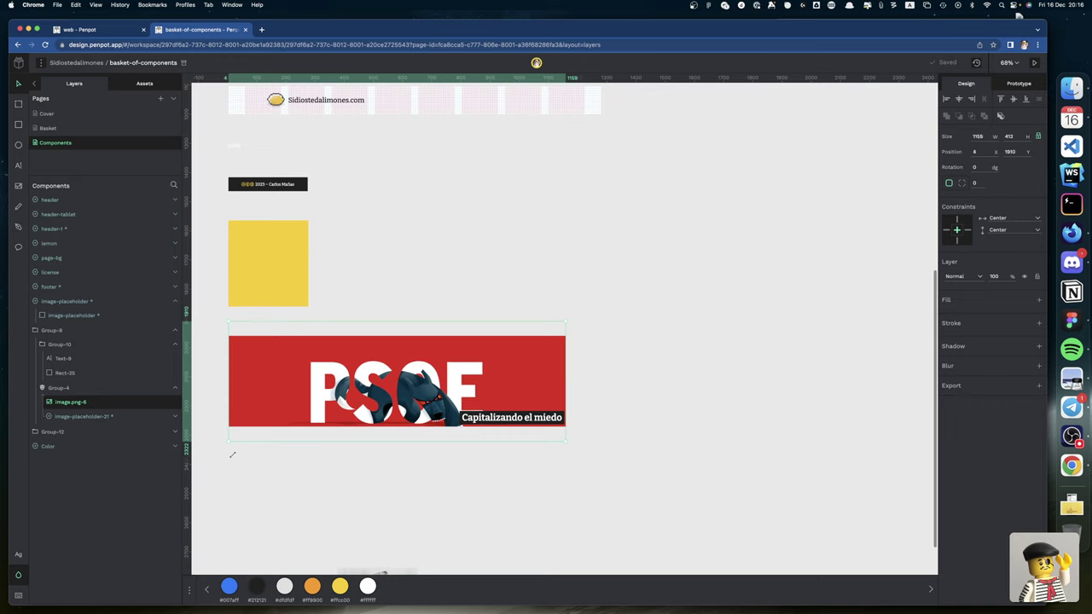
click(227, 397)
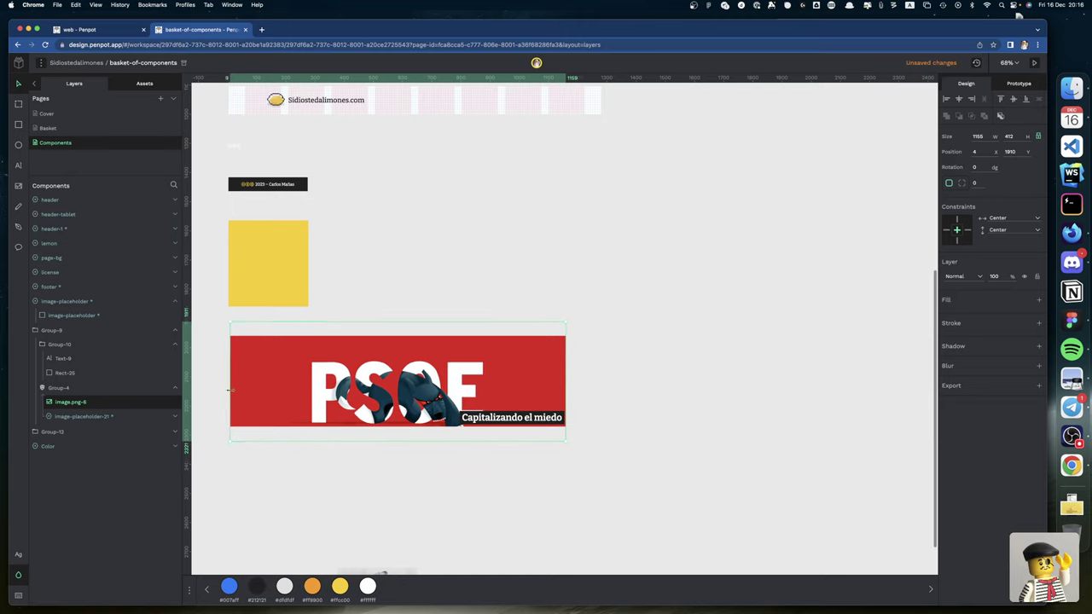
mouse_move(229, 392)
mouse_down()
mouse_move(265, 391)
mouse_move(227, 390)
mouse_up()
drag(566, 359, 566, 358)
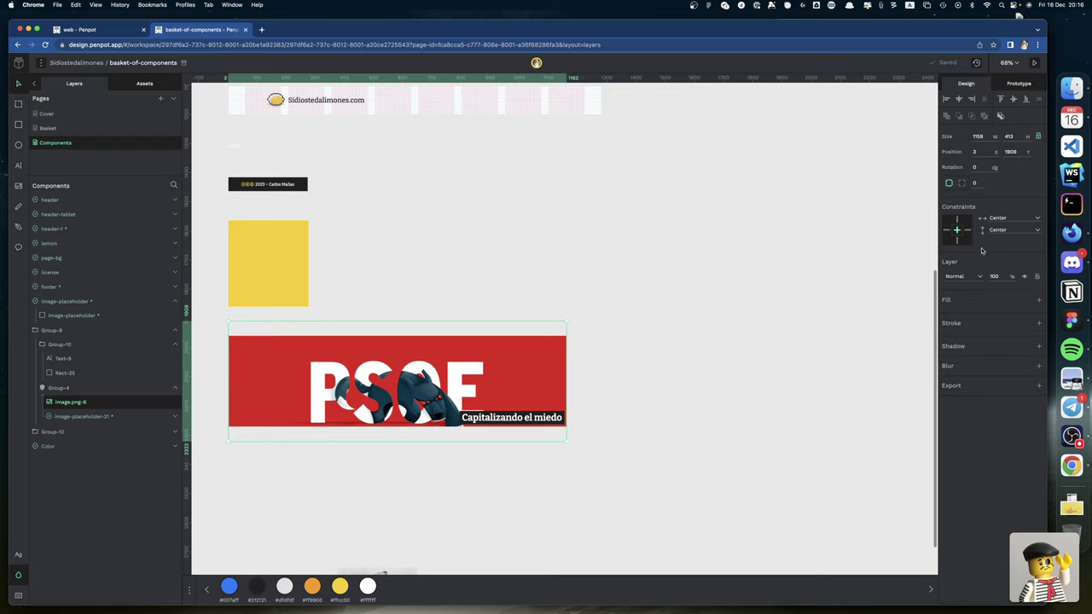
scroll(885, 264, right, 3)
scroll(885, 264, up, 2)
scroll(404, 290, up, 1)
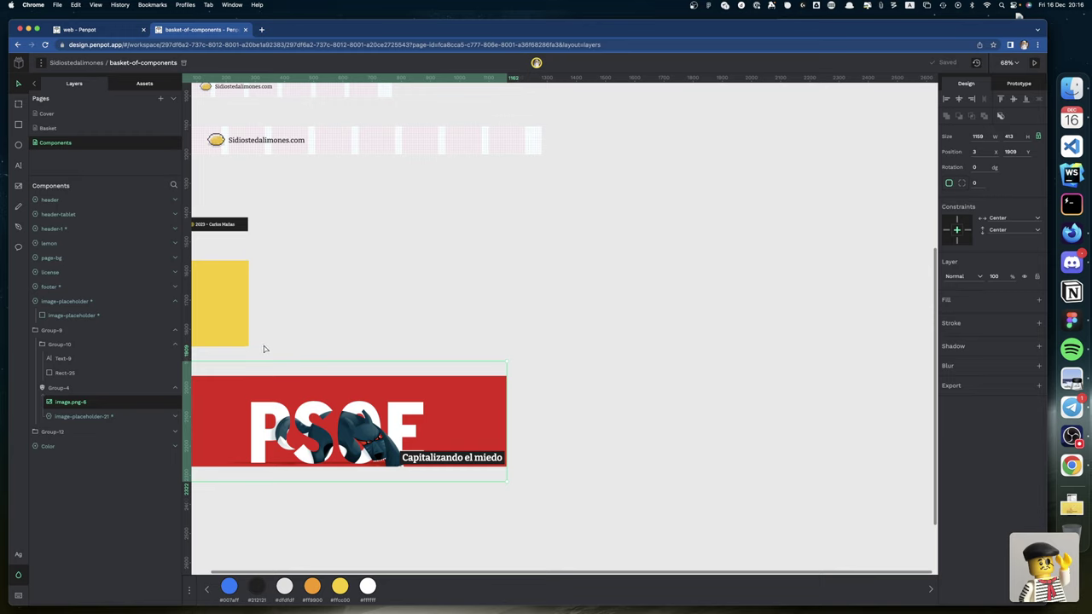
Step: Set the horizontal constraint of the PSOE card's image.png-6 layer to Left & Right
click(93, 389)
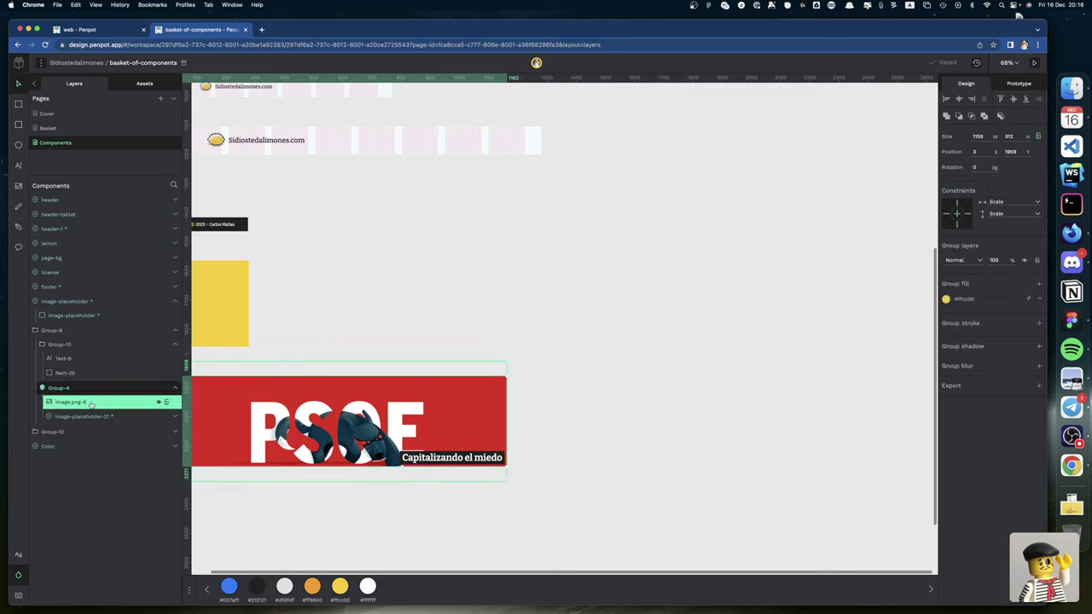
click(92, 403)
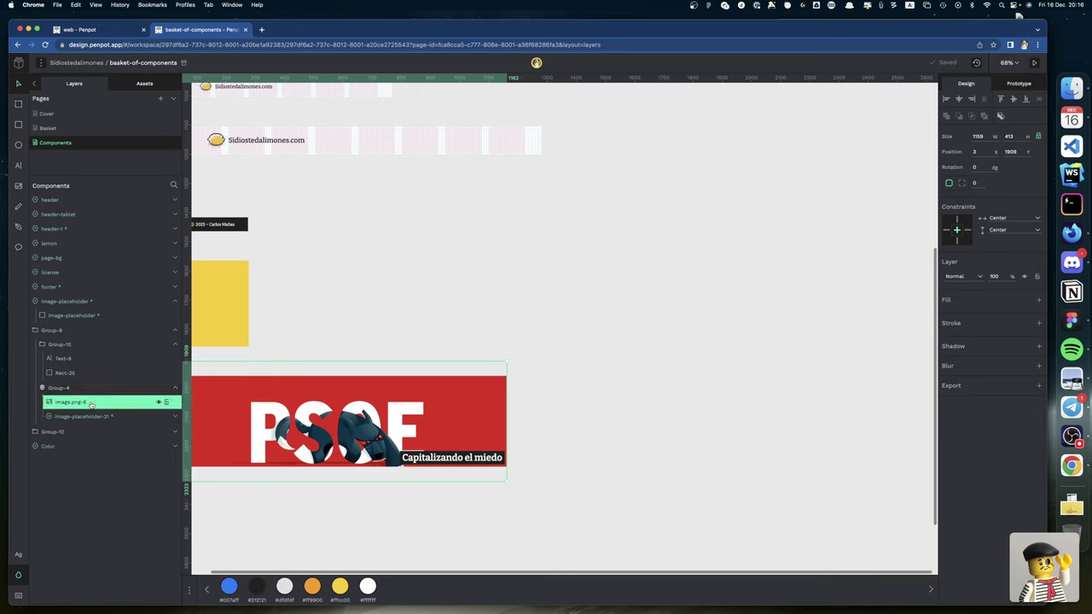
click(995, 220)
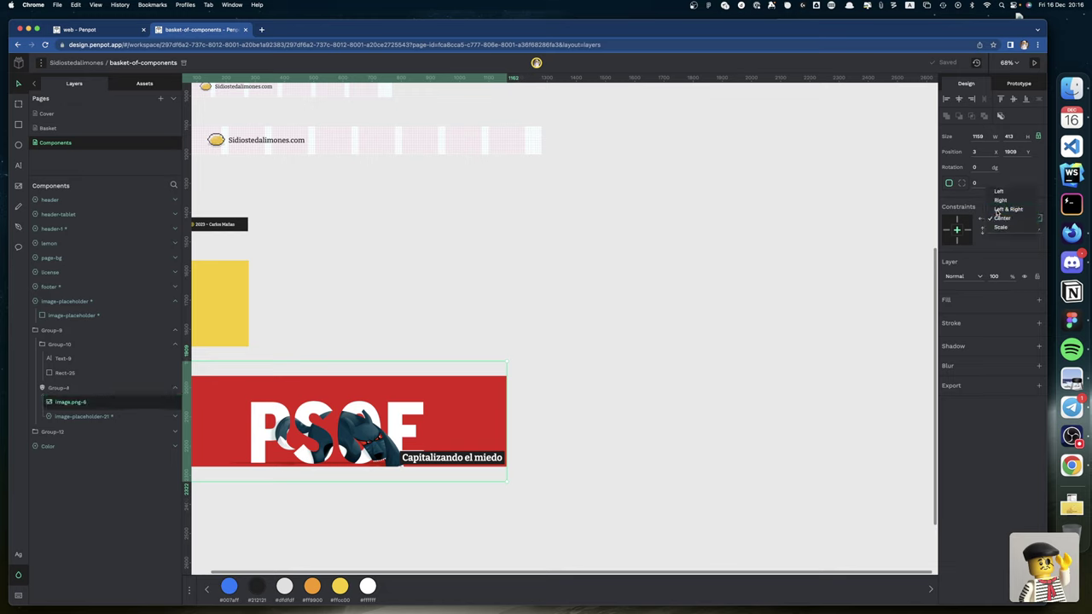
click(997, 210)
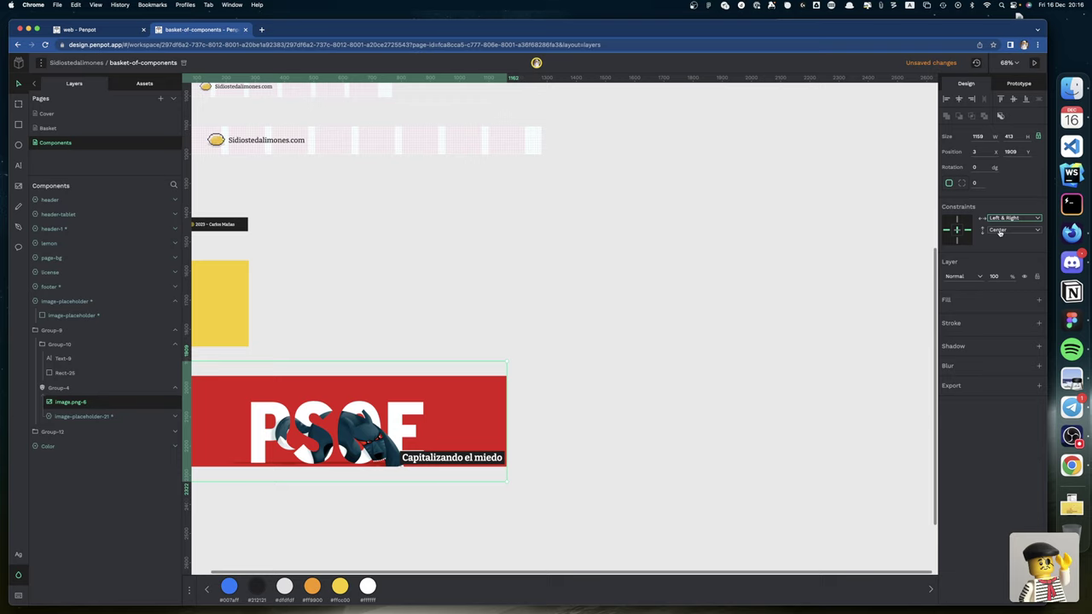
Step: Try widening the whole PSOE card group to 1565 px by extending its right edge, and undo the resize
click(576, 459)
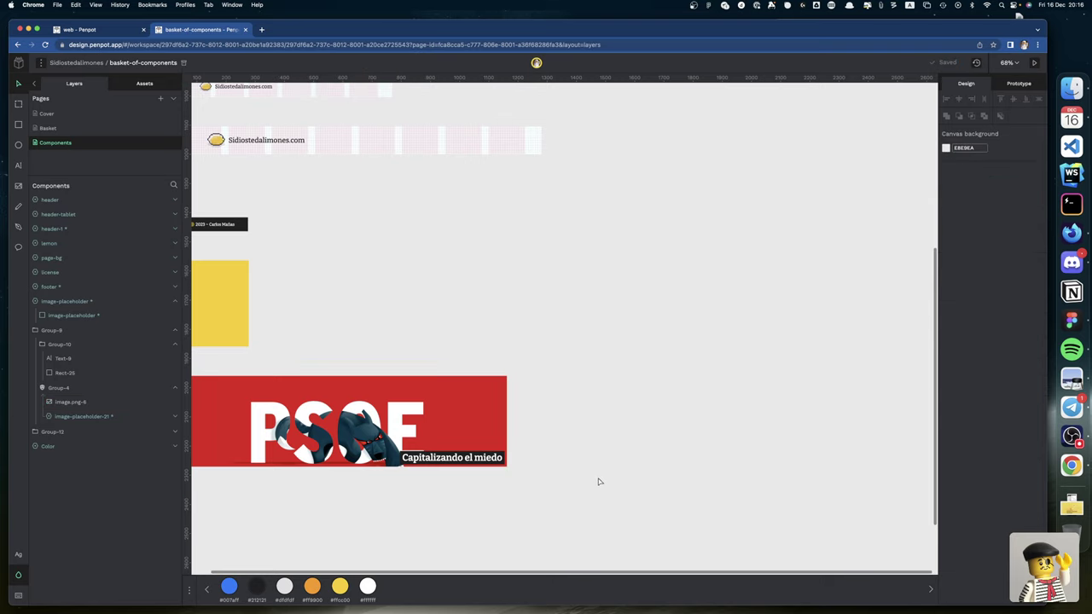
scroll(512, 460, down, 2)
scroll(512, 461, left, 2)
scroll(475, 448, left, 1)
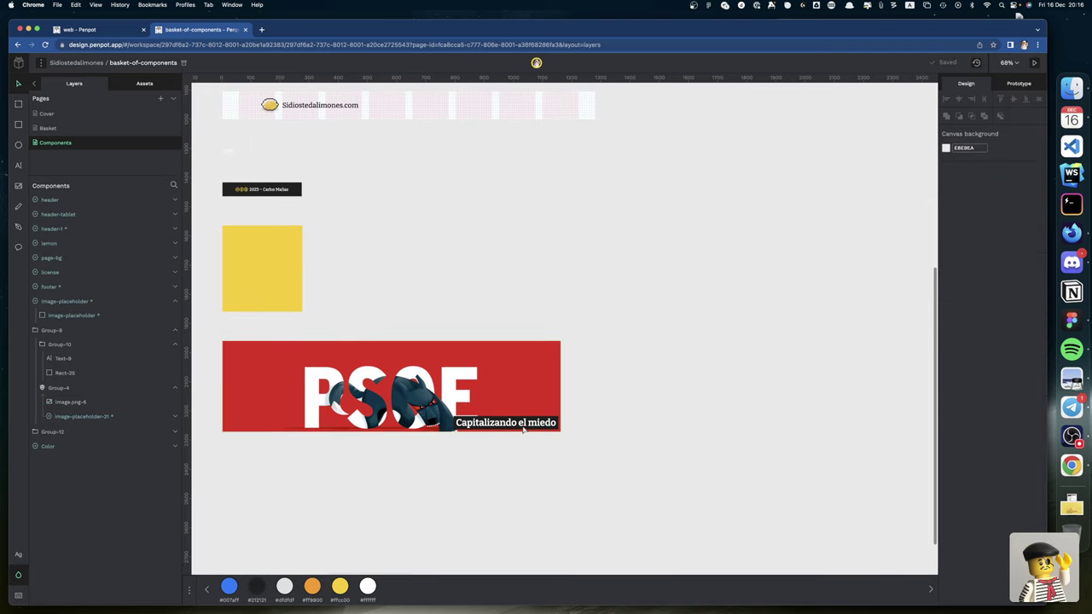
click(556, 385)
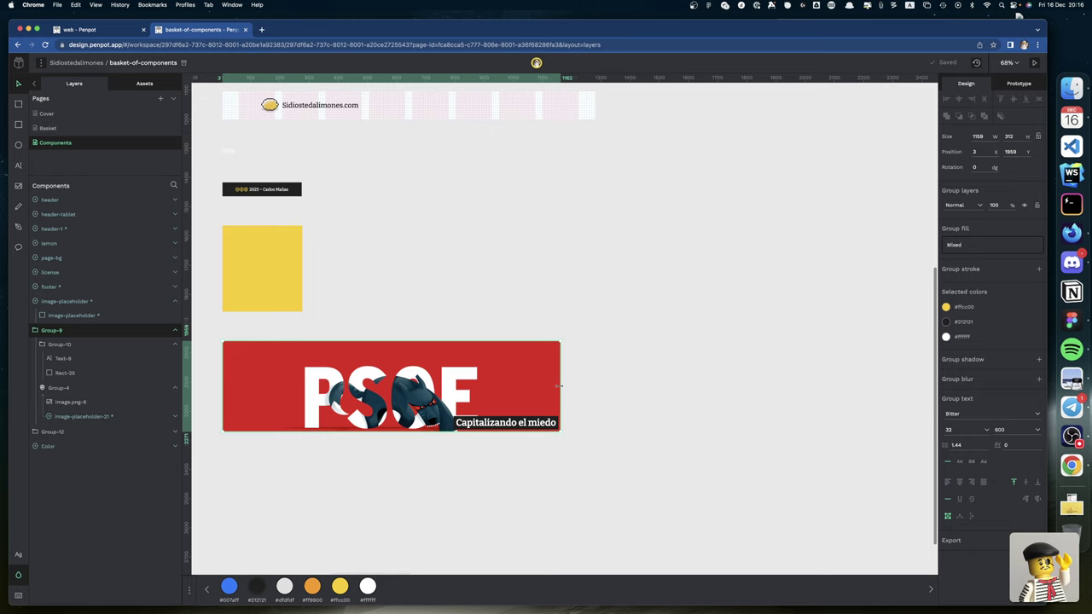
drag(558, 386, 678, 395)
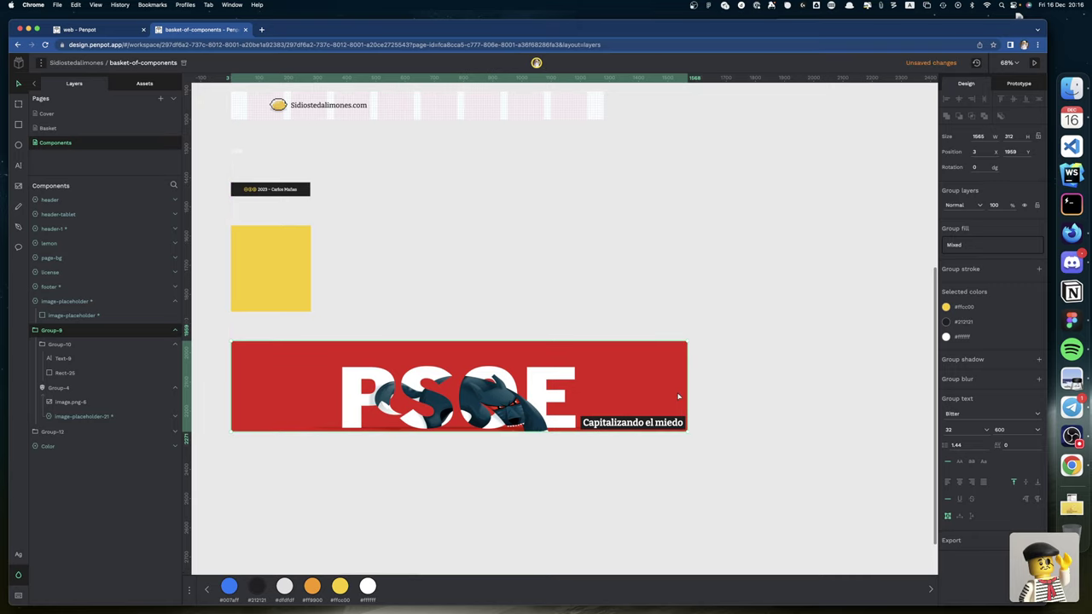
key(super+z)
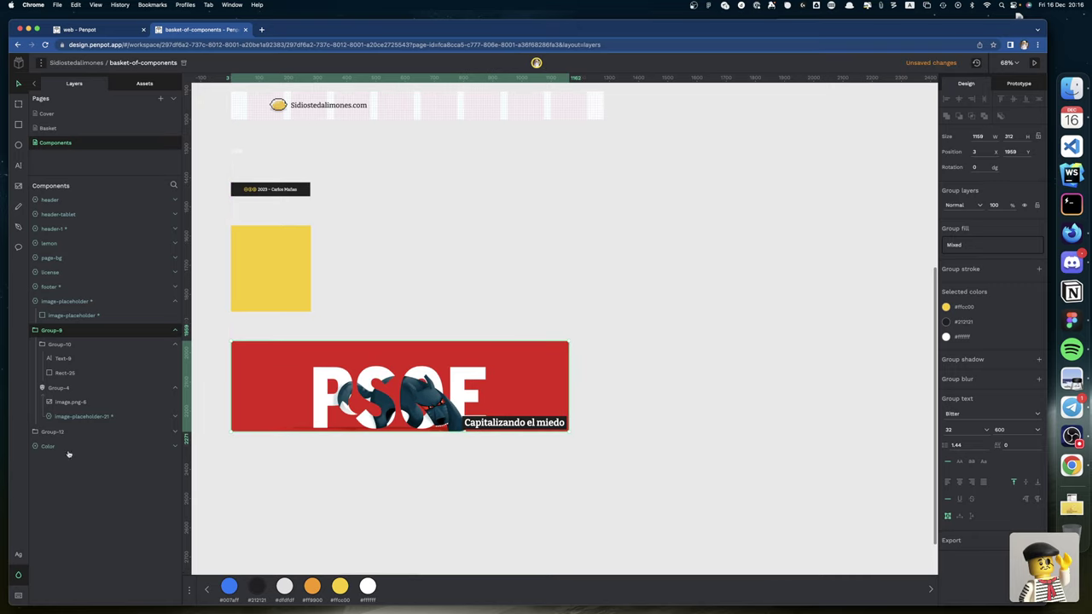
Step: Set the PSOE card's Group-4 mask constraints to Left & Right horizontally and Top & Bottom vertically
click(58, 390)
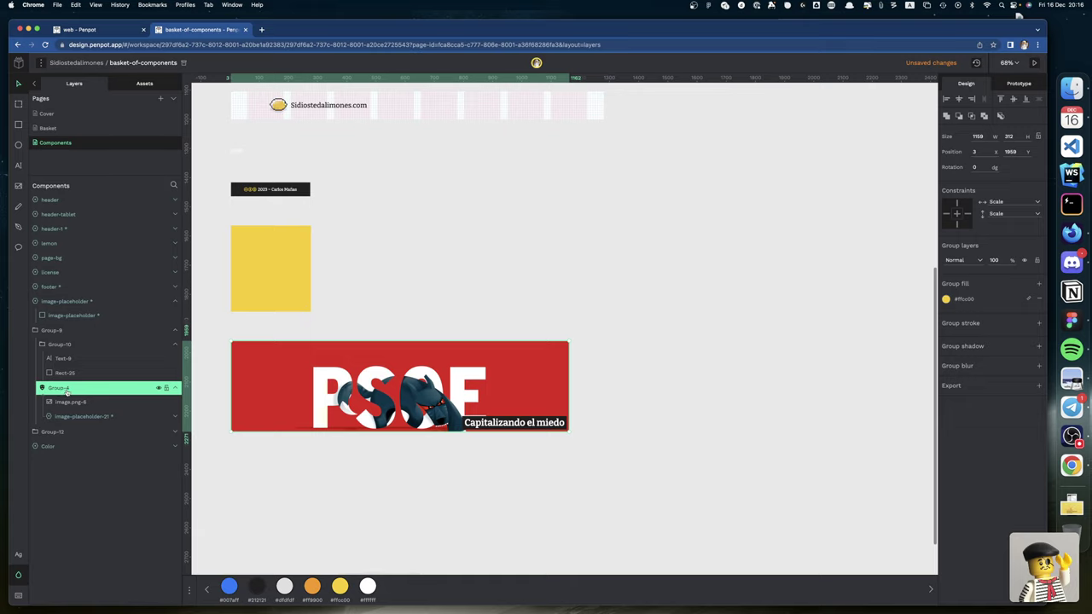
click(996, 202)
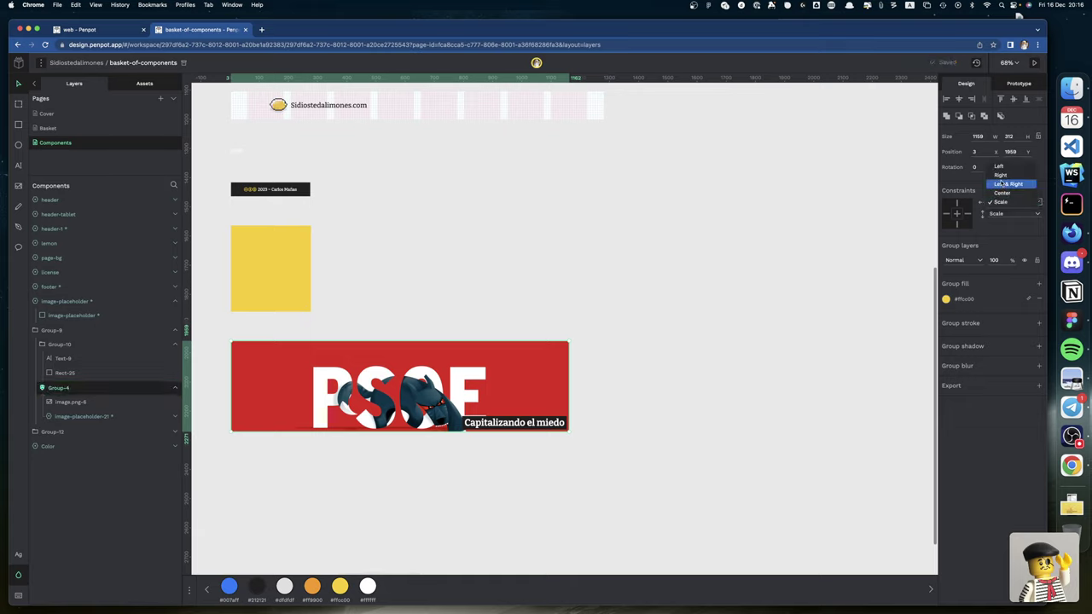
click(1006, 184)
click(995, 218)
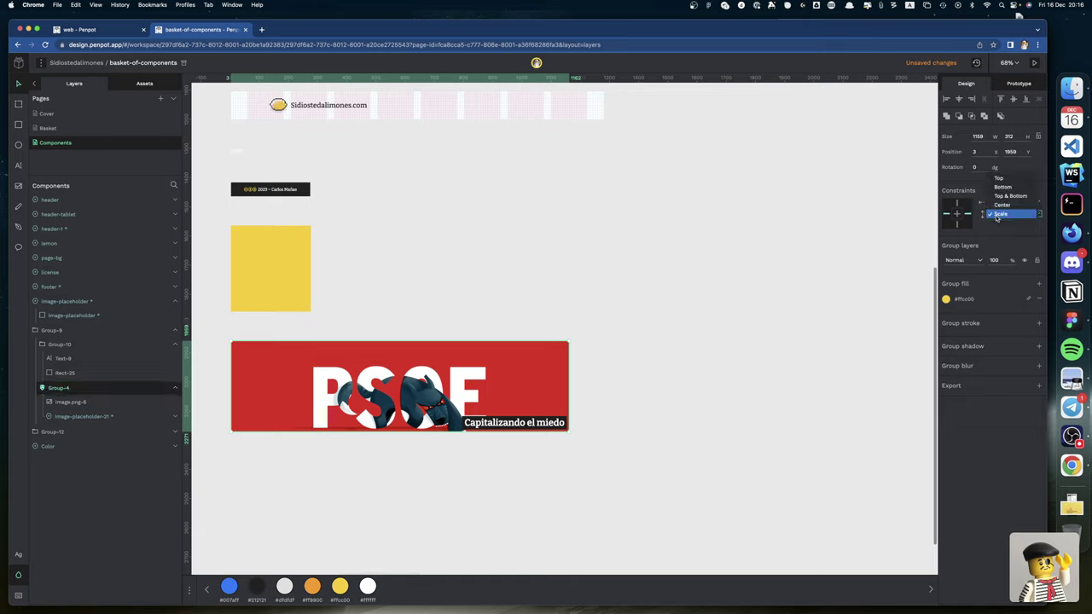
click(1005, 196)
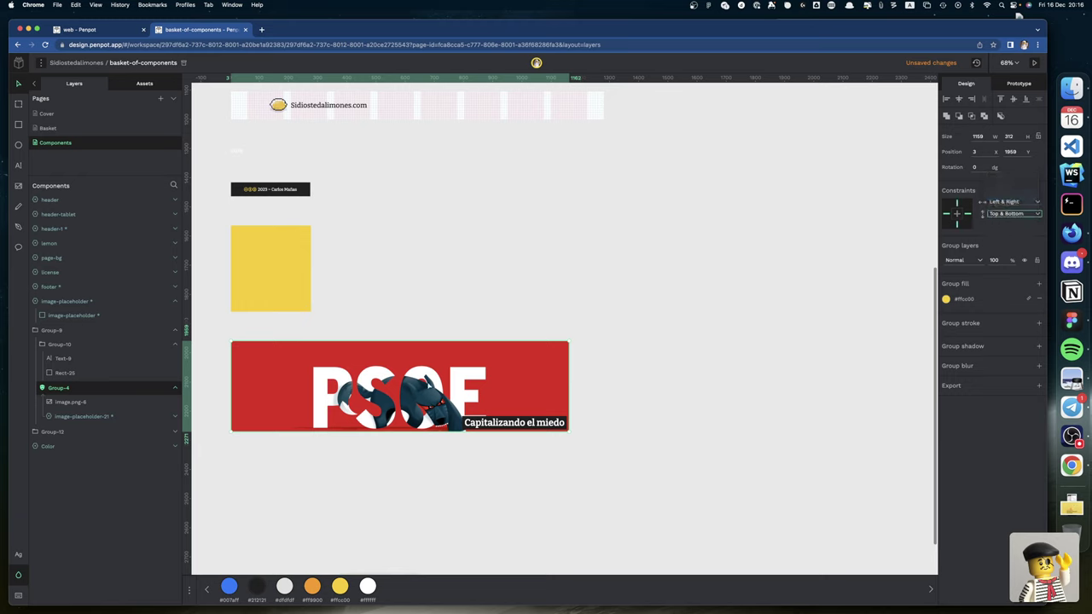
Step: Try widening the whole PSOE card group to about 1467 px, and bring its width back to 1159 px
click(106, 335)
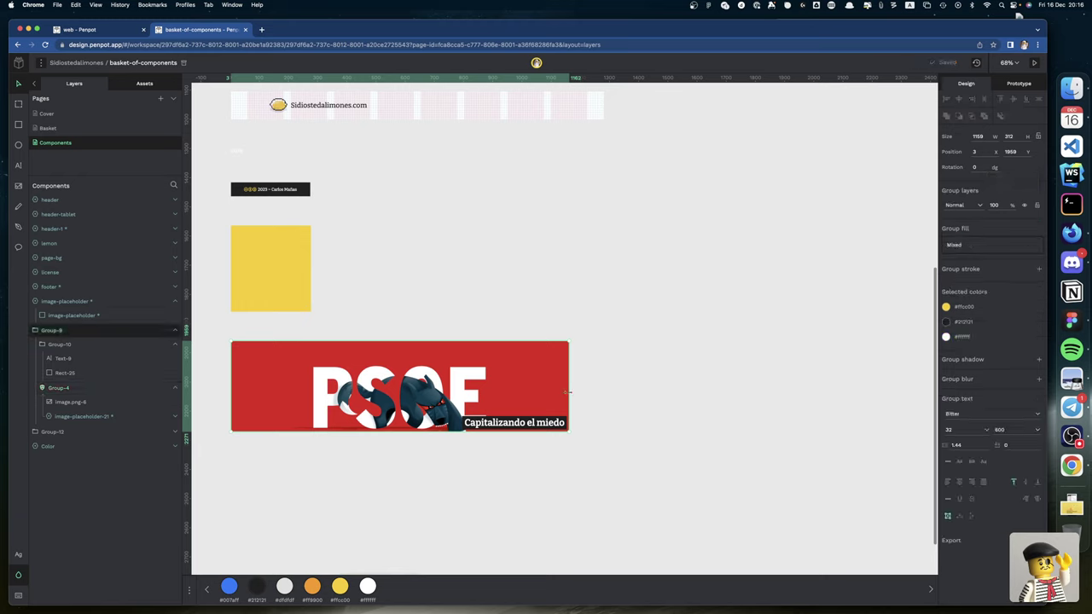
drag(568, 392, 655, 394)
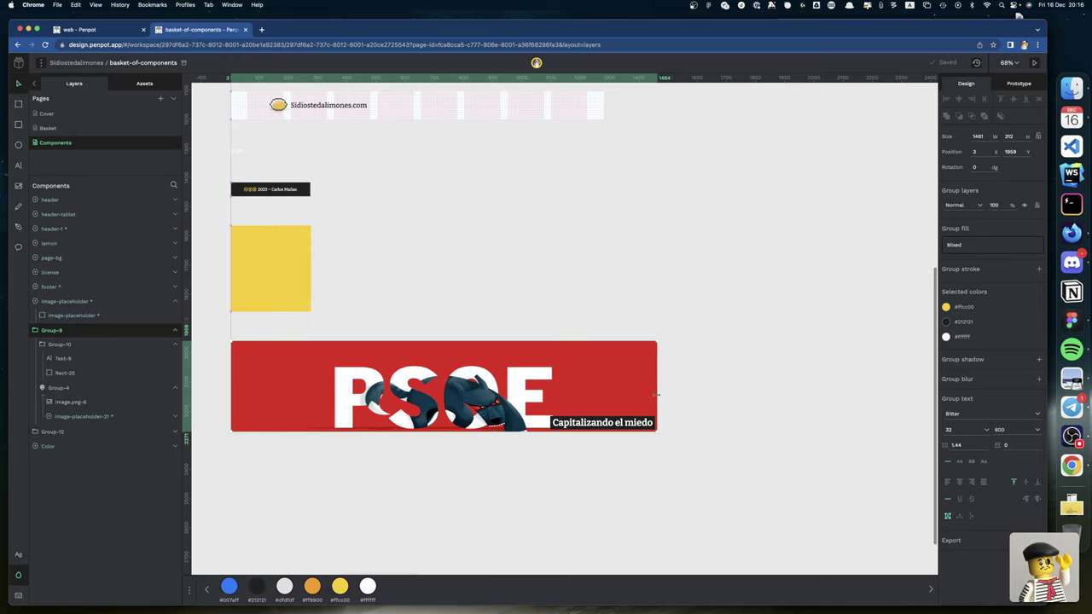
scroll(655, 394, up, 1)
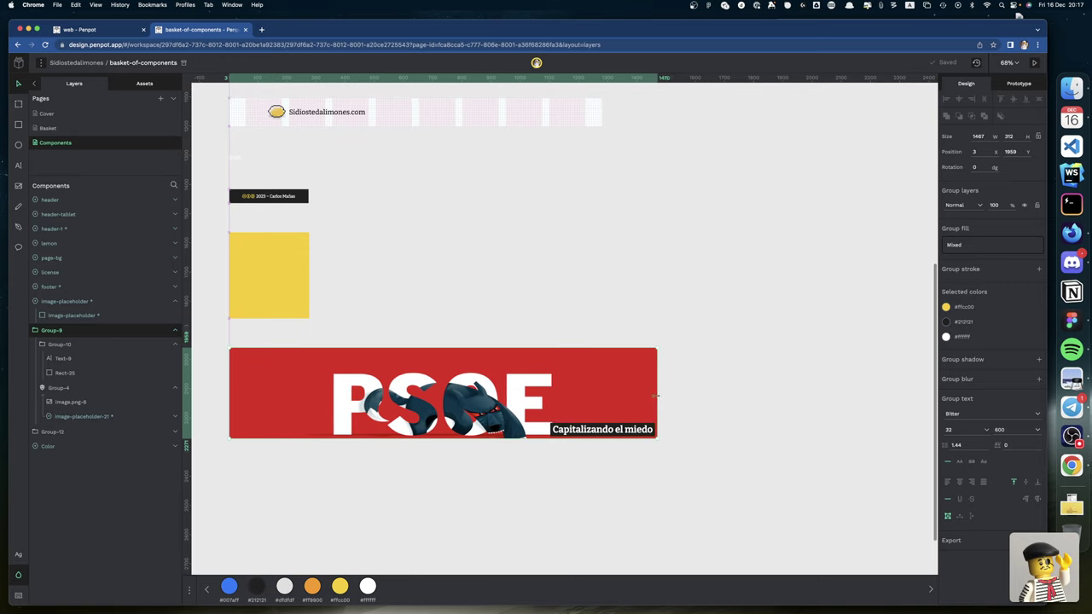
drag(656, 394, 585, 391)
scroll(548, 388, left, 2)
Step: Set image-placeholder-21's constraints to Left & Right and Top & Bottom, and try resizing the whole PSOE card group
click(73, 416)
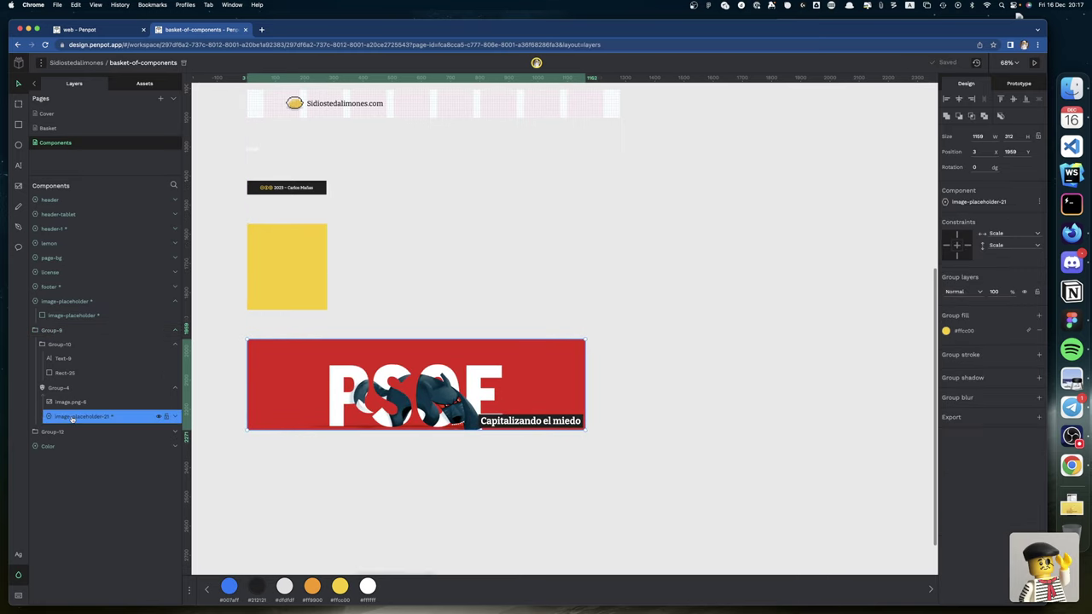
click(999, 233)
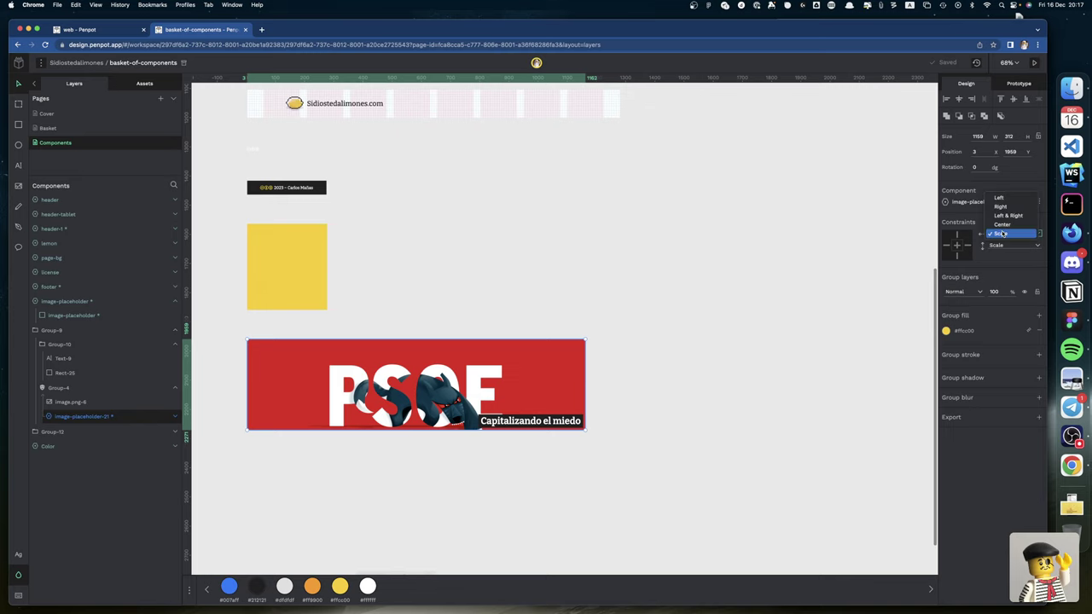
click(1008, 215)
click(998, 245)
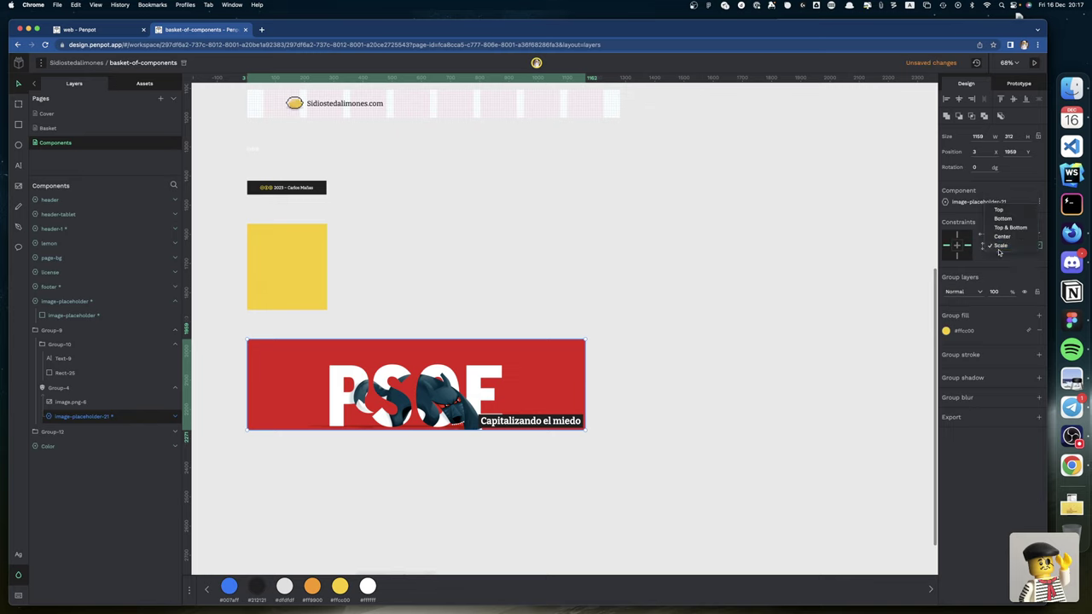
click(1006, 228)
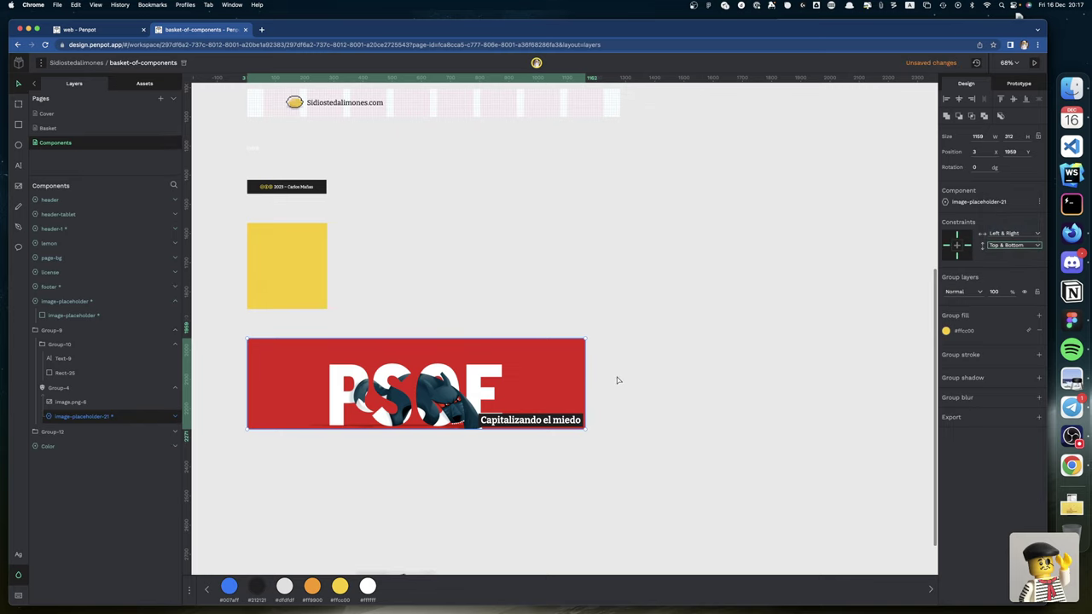
click(270, 347)
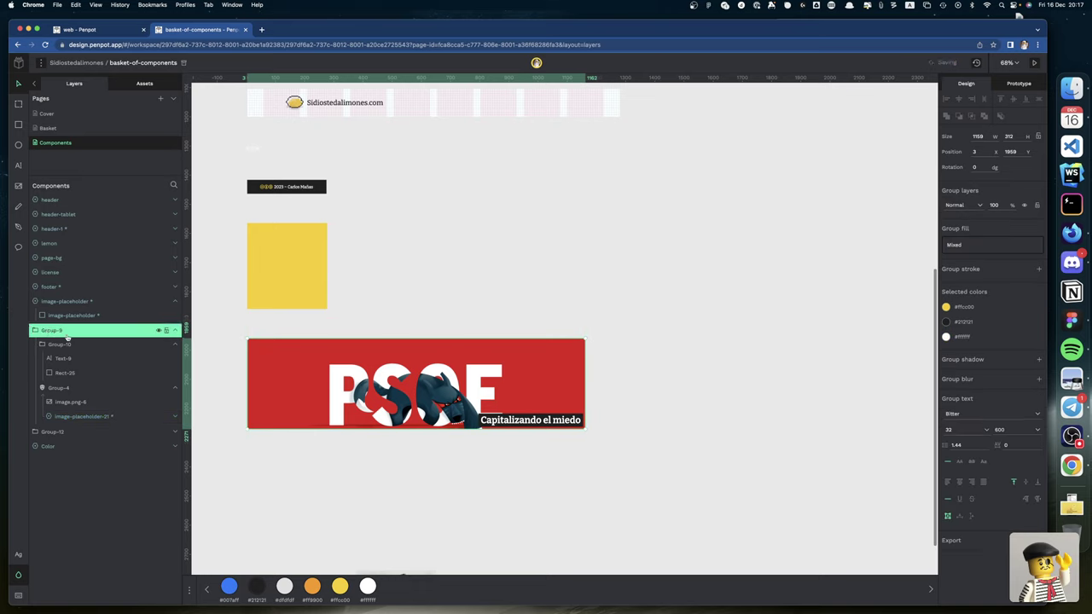
drag(583, 398, 558, 405)
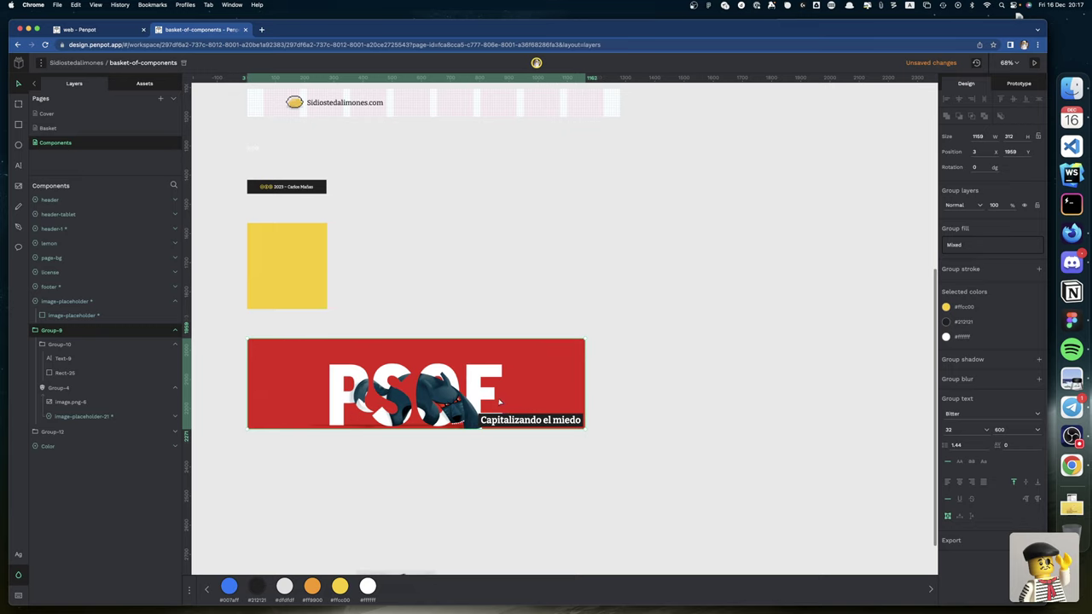
Step: Shift the image.png-6 layer vertically within the PSOE card's mask to Y 1876
click(75, 403)
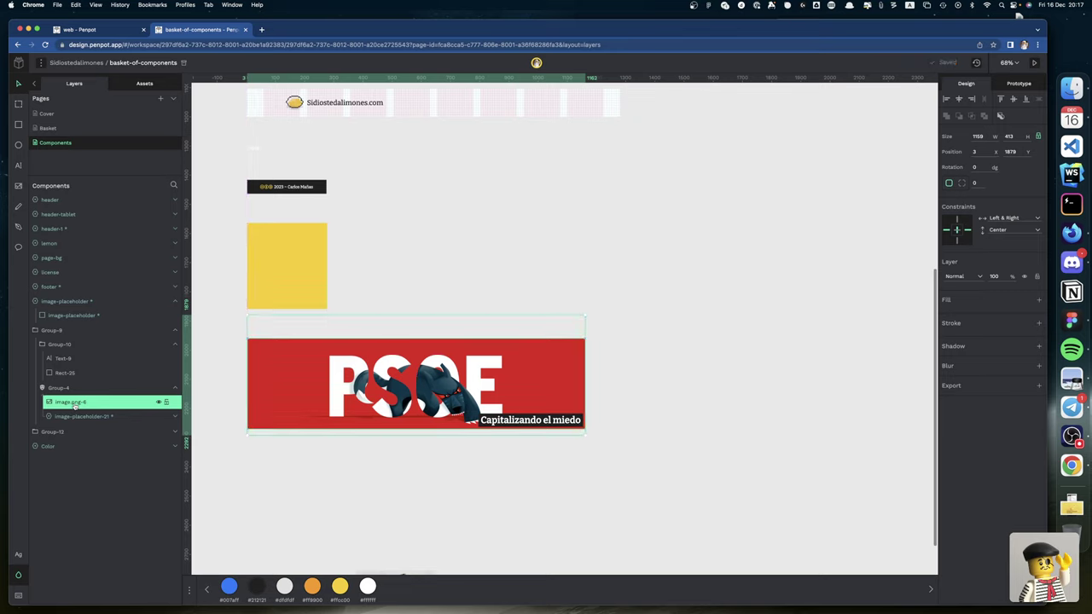
key(shift+Down)
key(shift+Down)
key(shift+Down)
key(shift+Down)
key(shift+Up)
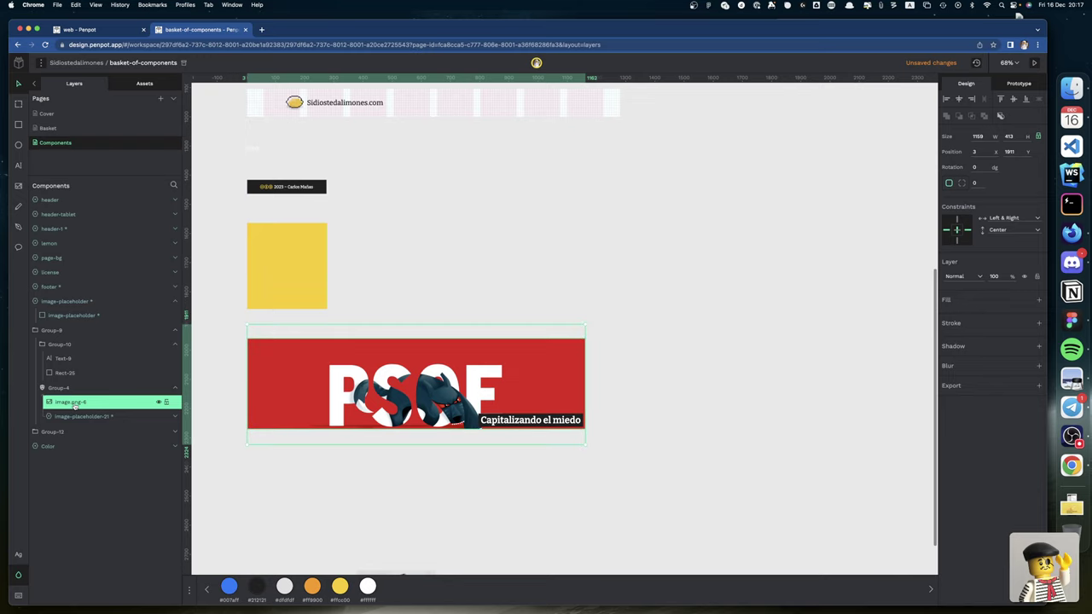
key(shift+Down)
key(shift+Up)
key(shift+Up)
key(shift+Up)
key(shift+Up)
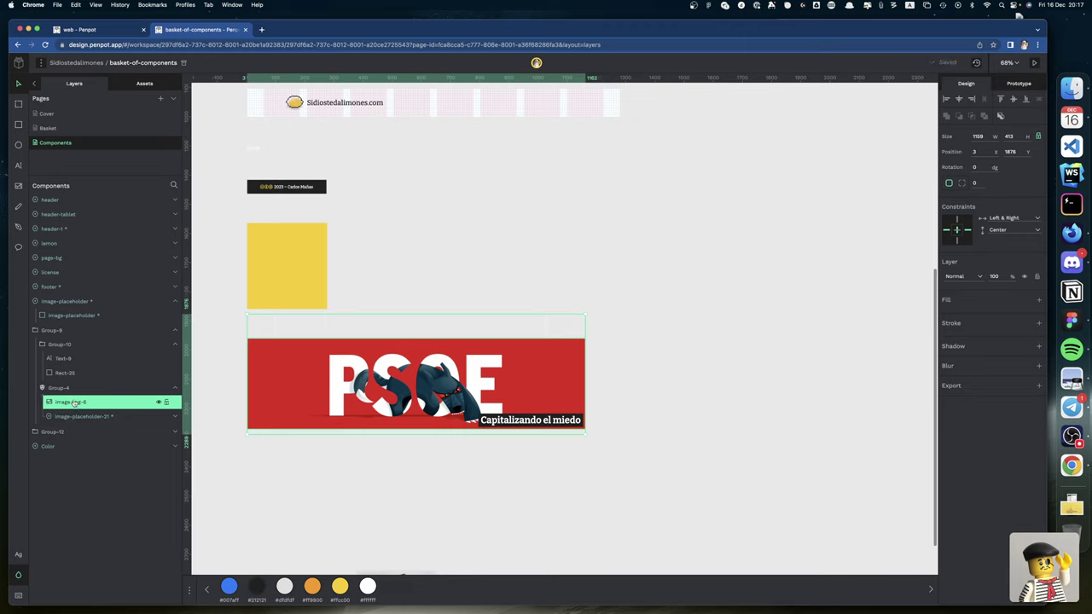
click(129, 390)
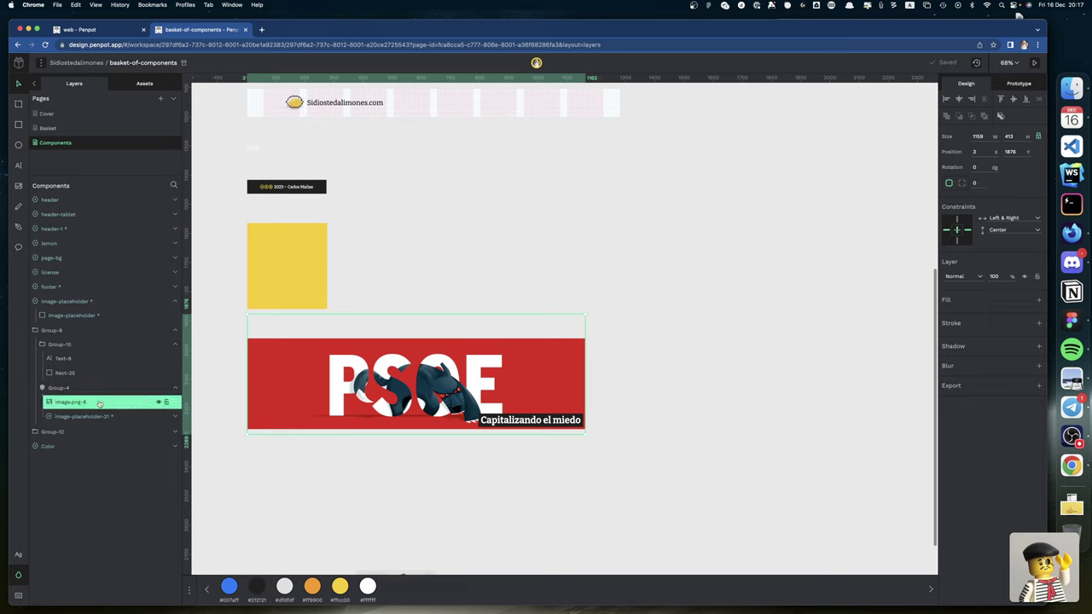
click(65, 373)
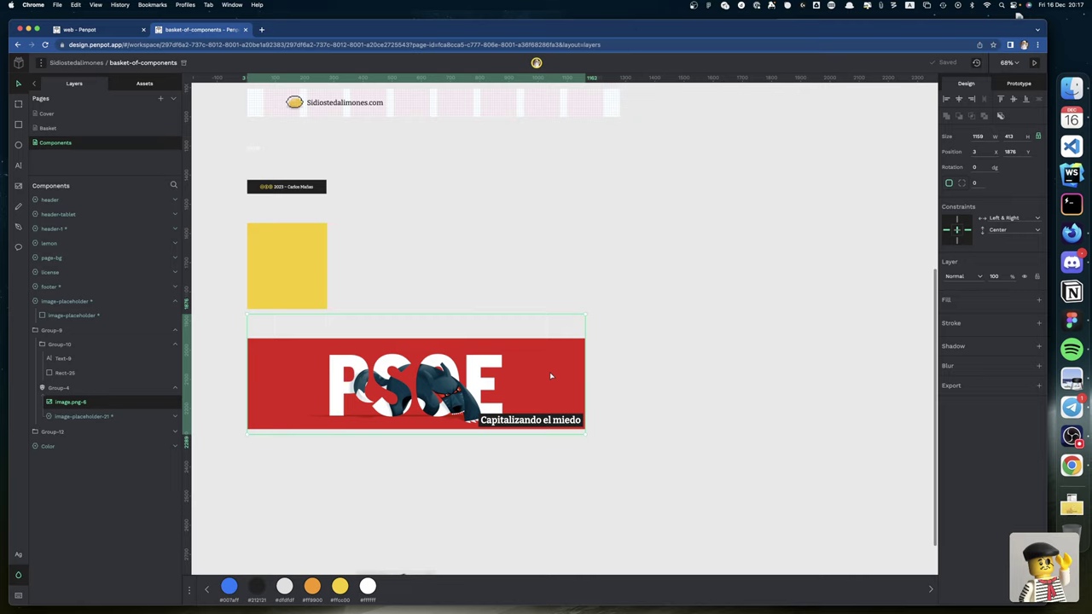
Step: Compare the PSOE card group in the basket-of-components file with the PSOE card on the web file's page-desktop board
scroll(550, 377, left, 1)
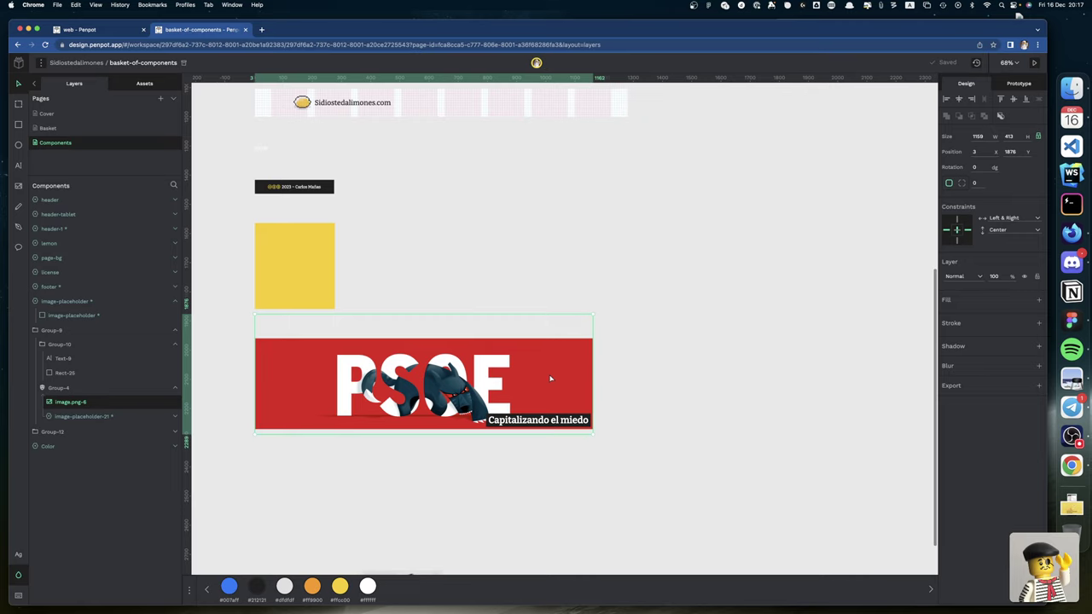
click(658, 378)
click(586, 364)
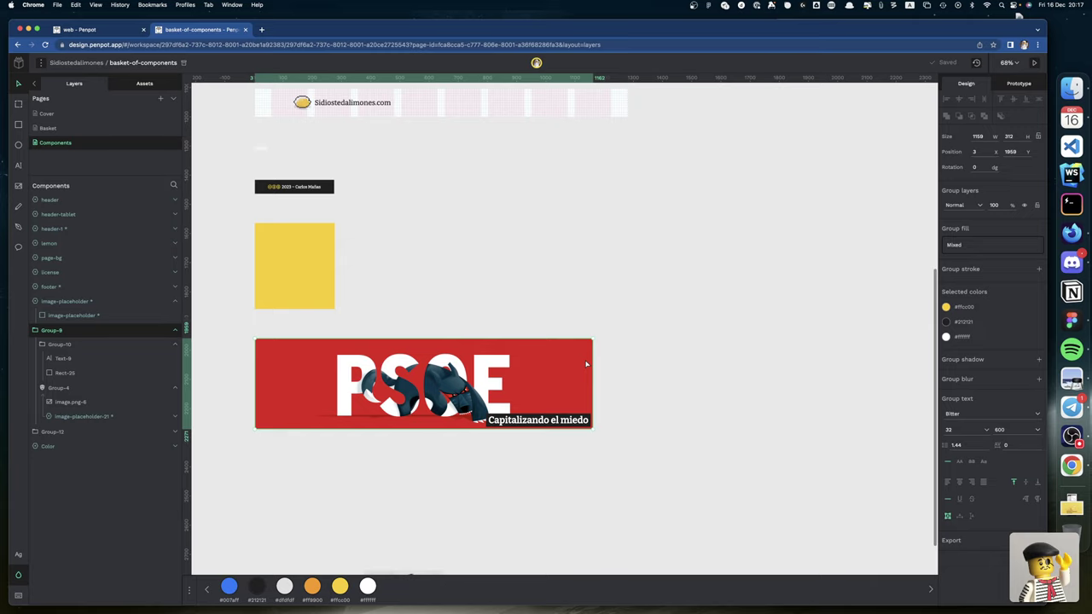
click(86, 31)
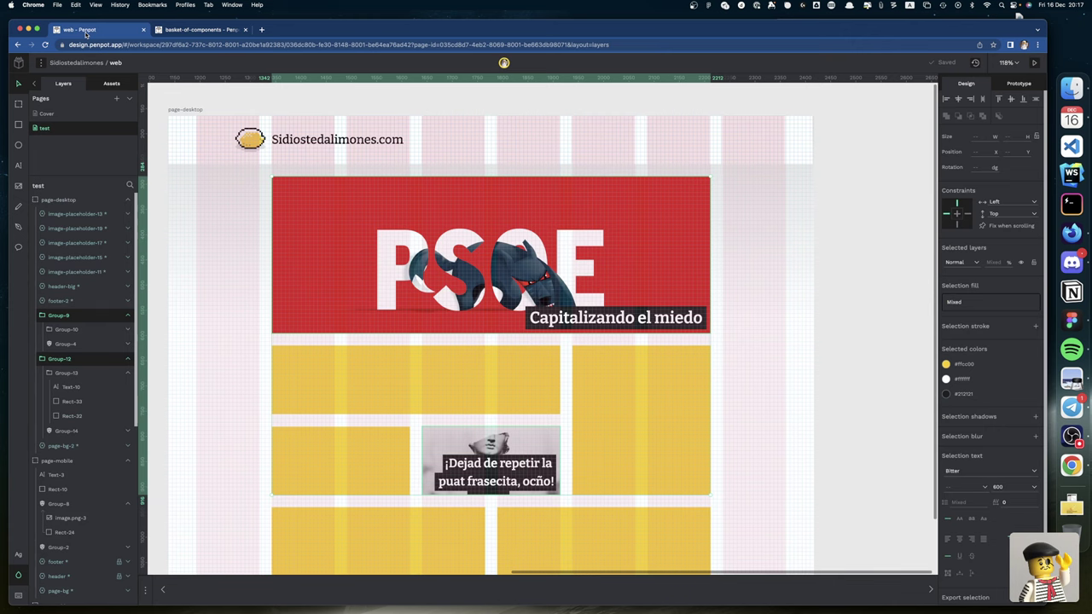
scroll(657, 244, left, 3)
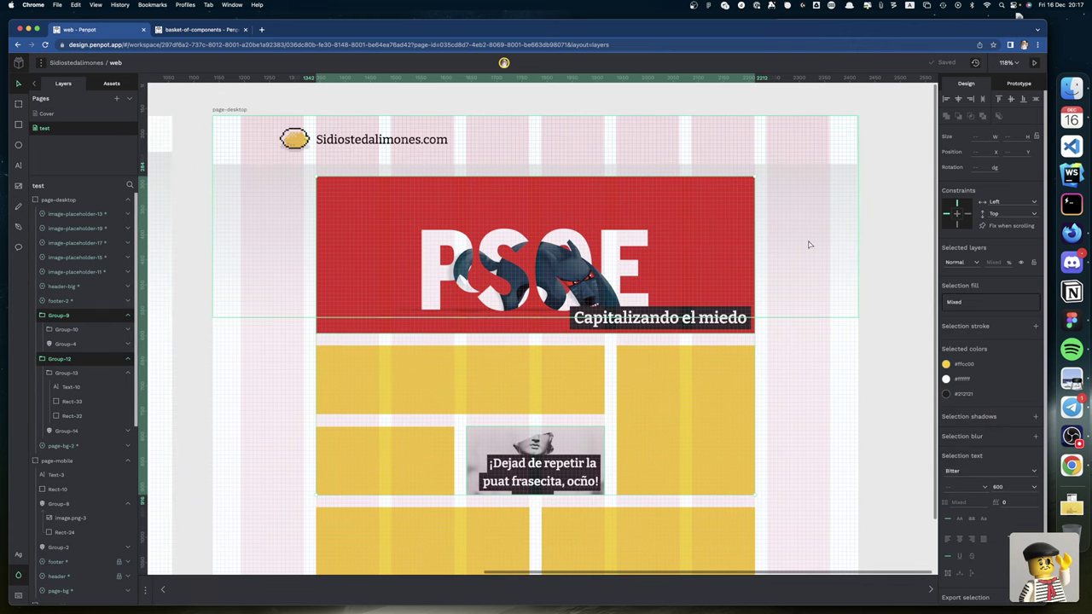
click(729, 245)
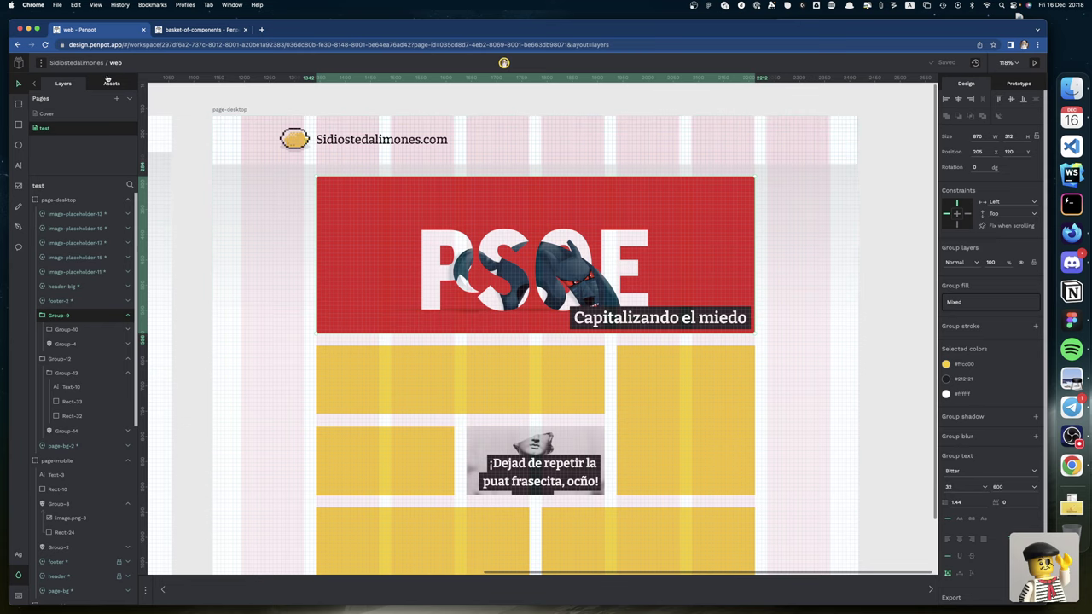
click(191, 30)
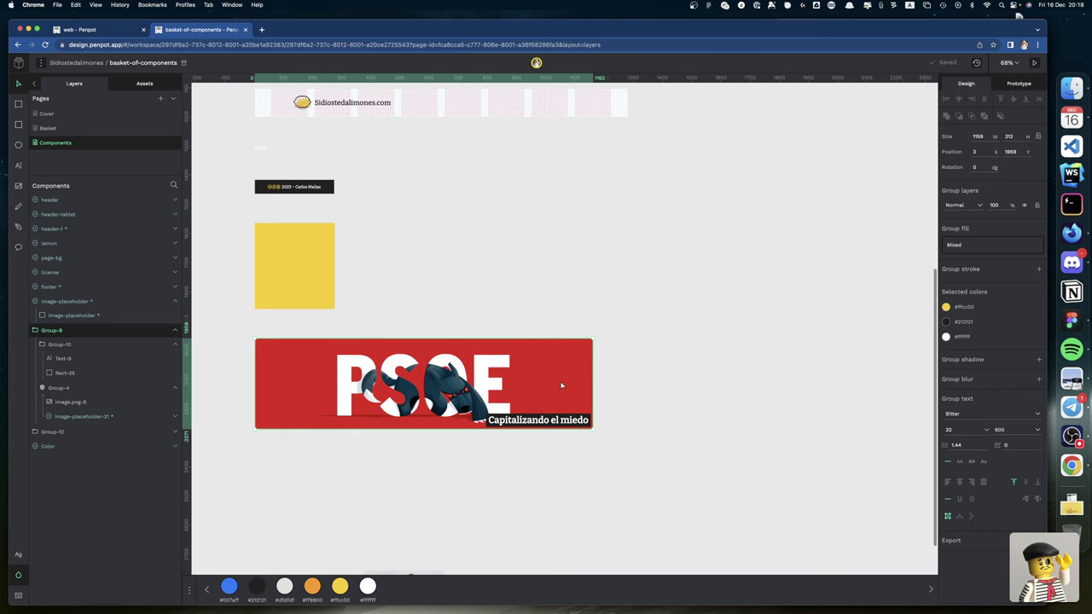
click(119, 31)
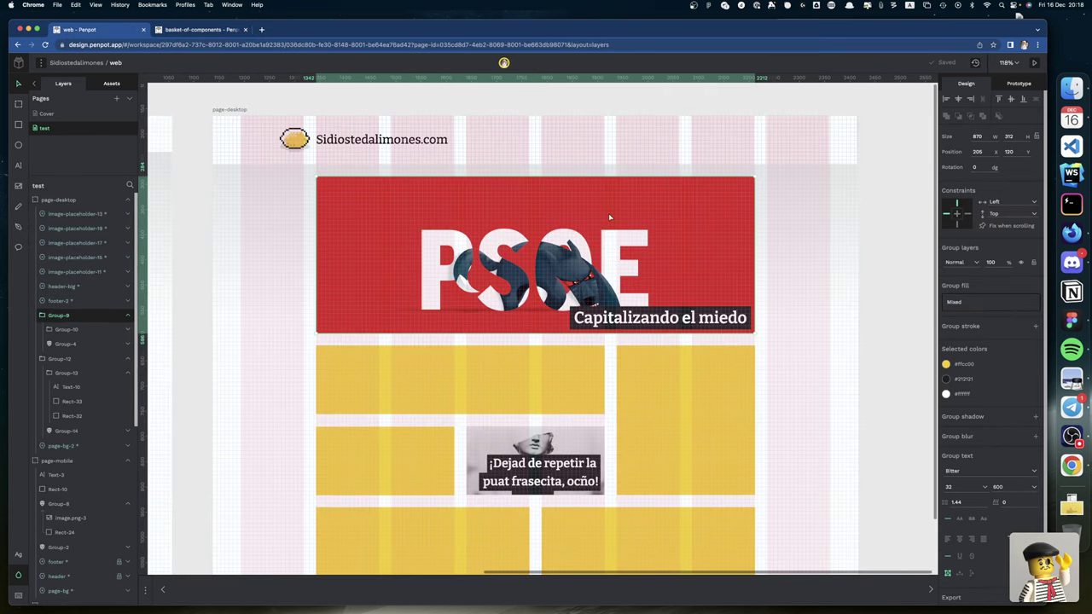
click(196, 32)
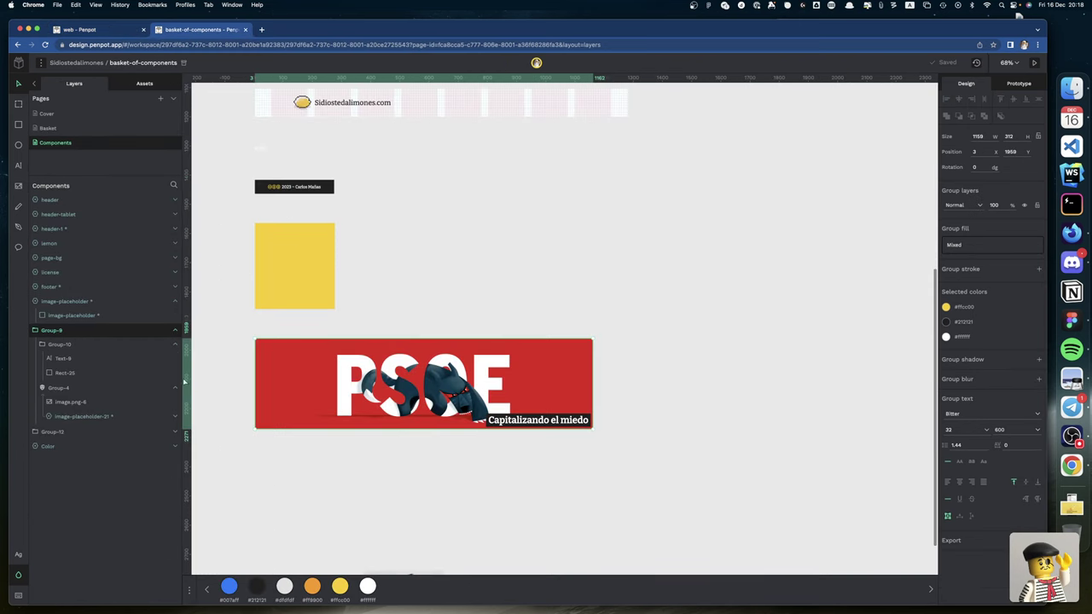
Step: Set the horizontal constraint of the image.png-6 layer in the PSOE card to Center
click(107, 401)
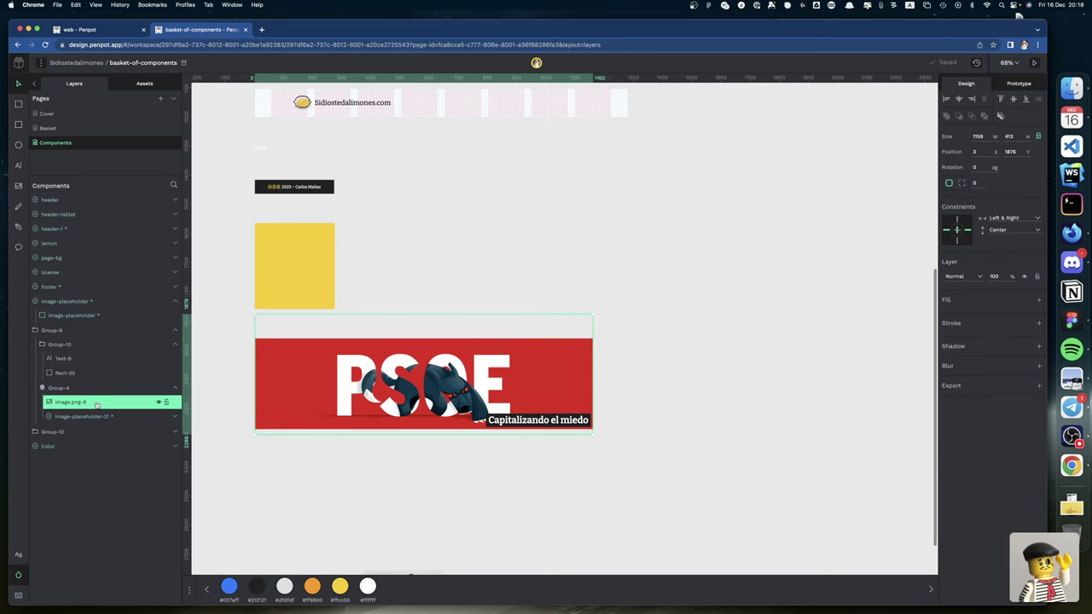
click(1004, 218)
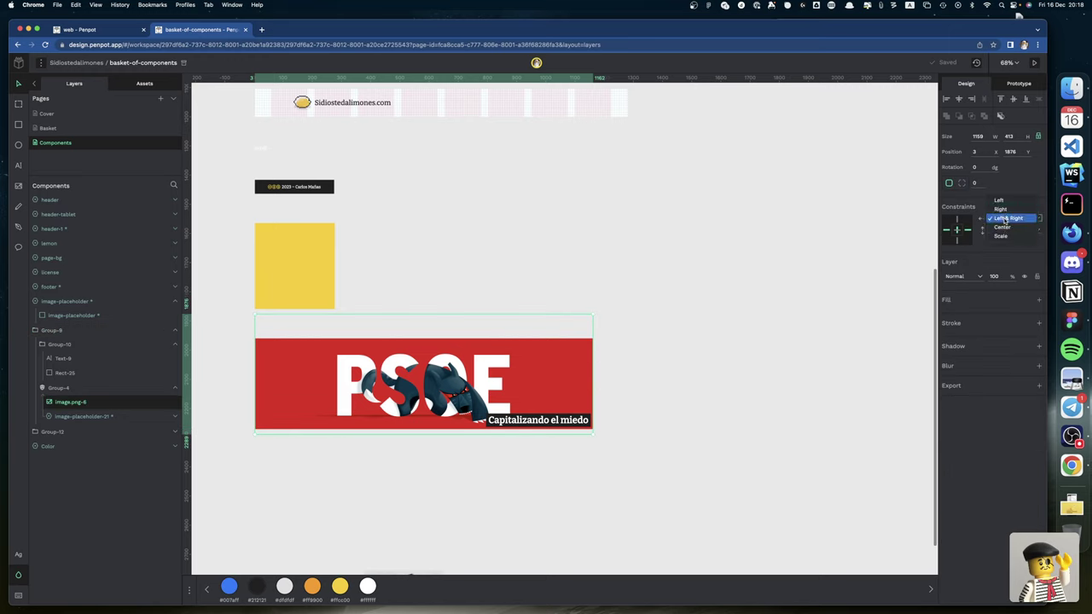
click(1003, 227)
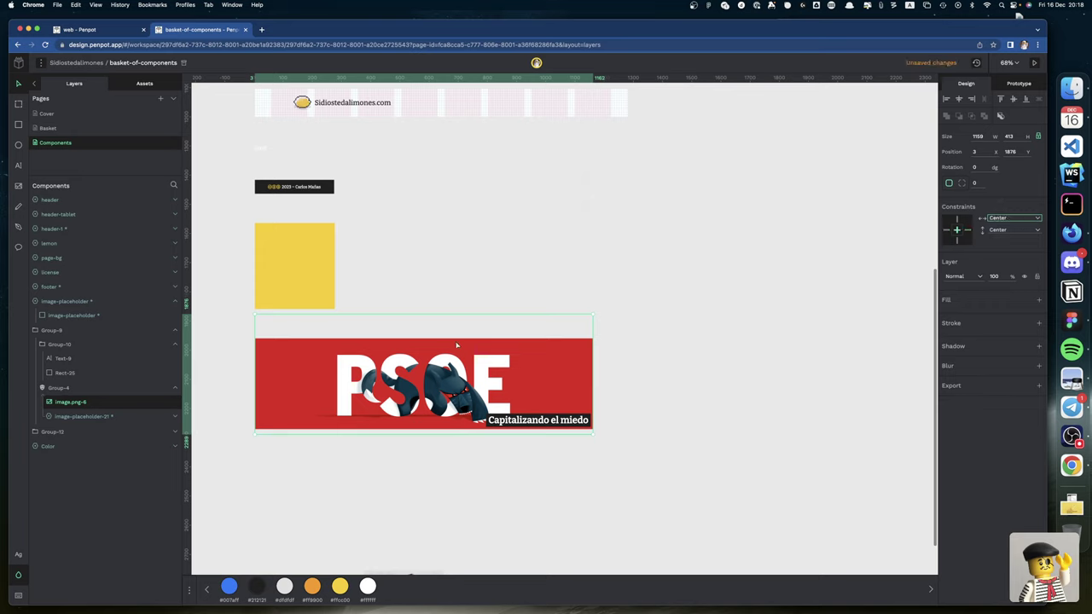
Step: Try narrowing the whole PSOE card group freehand to about 765 px, and set its width to 870 px
click(529, 384)
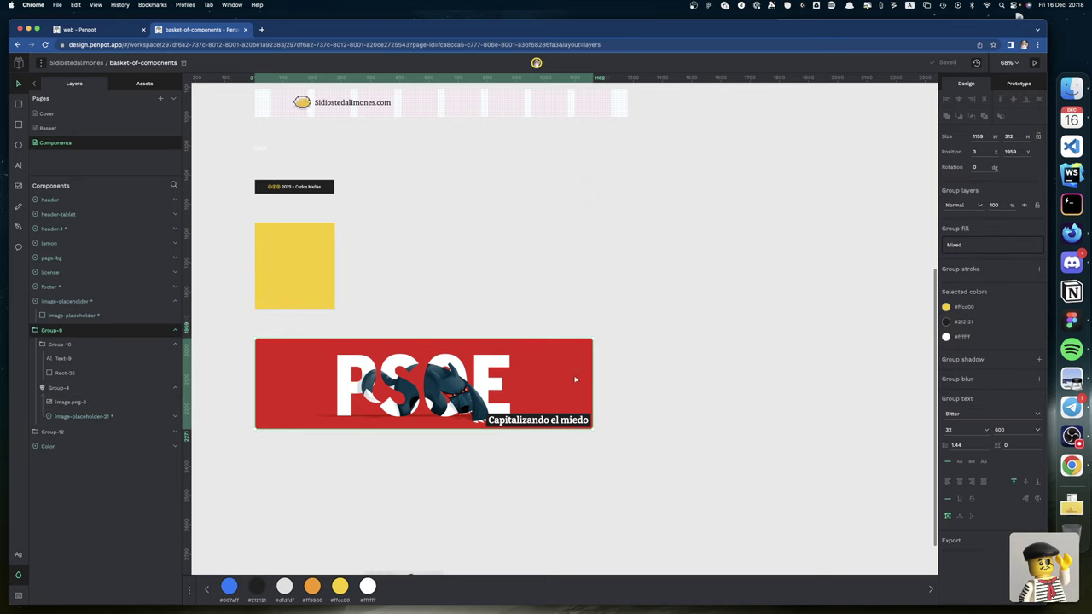
drag(592, 379, 479, 376)
click(978, 136)
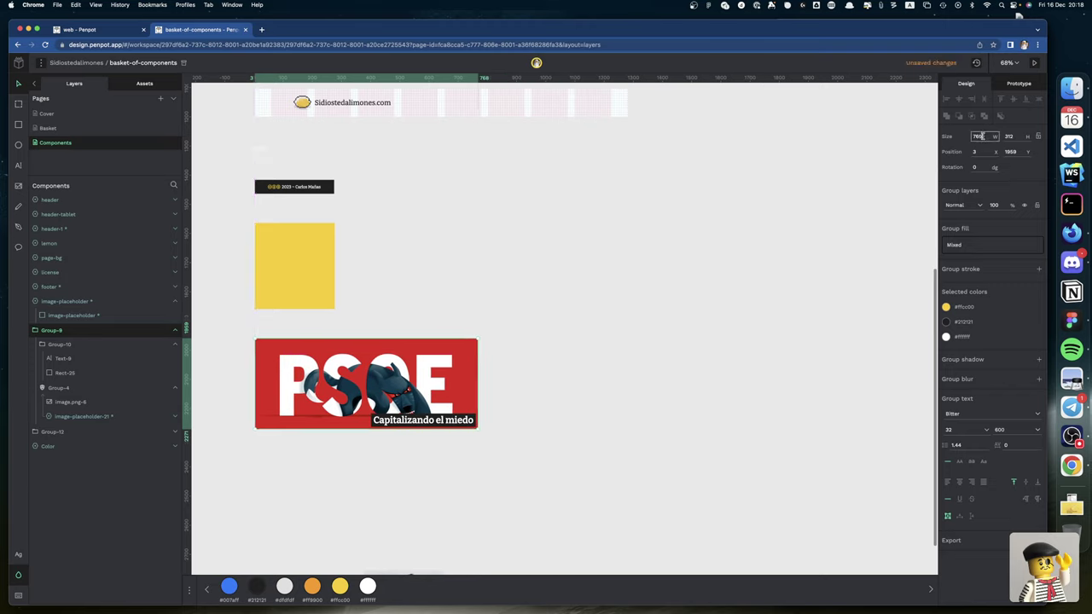
text(8790)
key(Return)
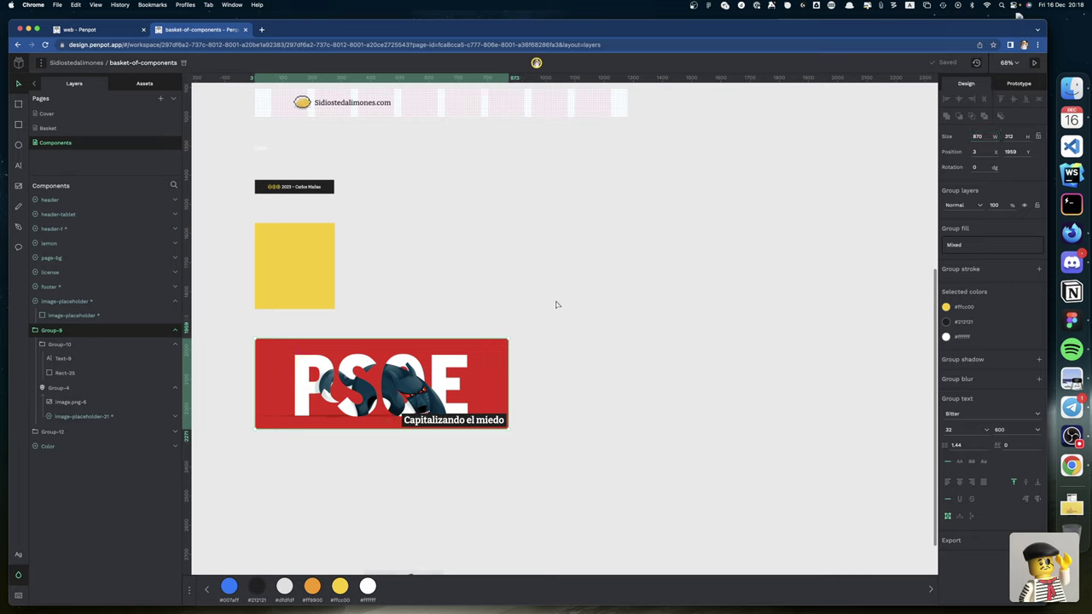
Step: Rename the dark rectangle behind the title in the PSOE card's Group-10 as bg
click(61, 345)
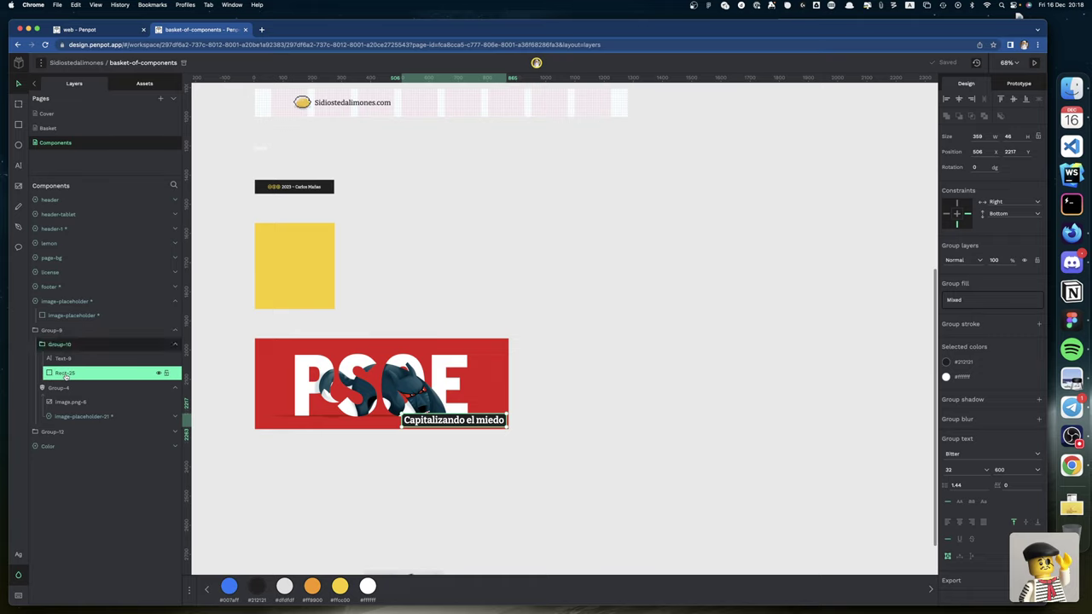
click(66, 375)
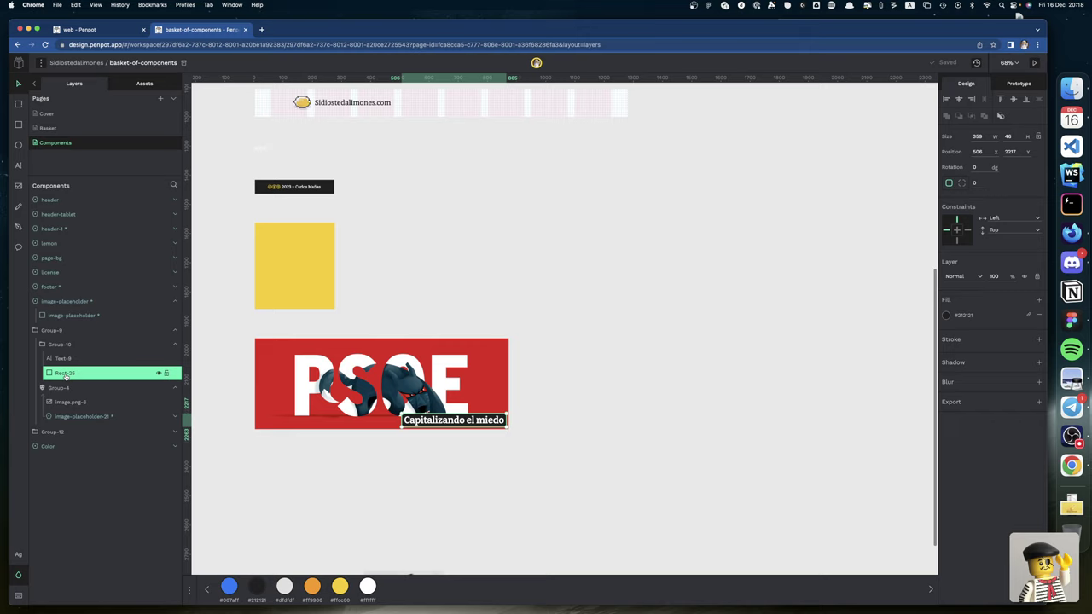
double_click(66, 374)
text(bg)
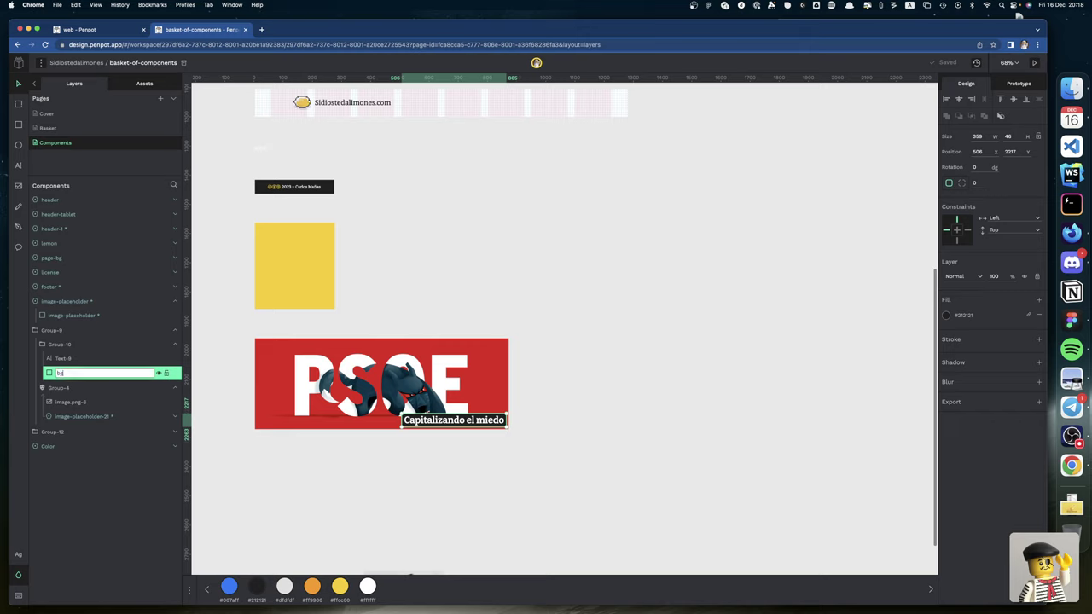
key(Return)
Step: Save the PSOE card title's text style as a library typography and name it "Post title main - desktop"
click(63, 358)
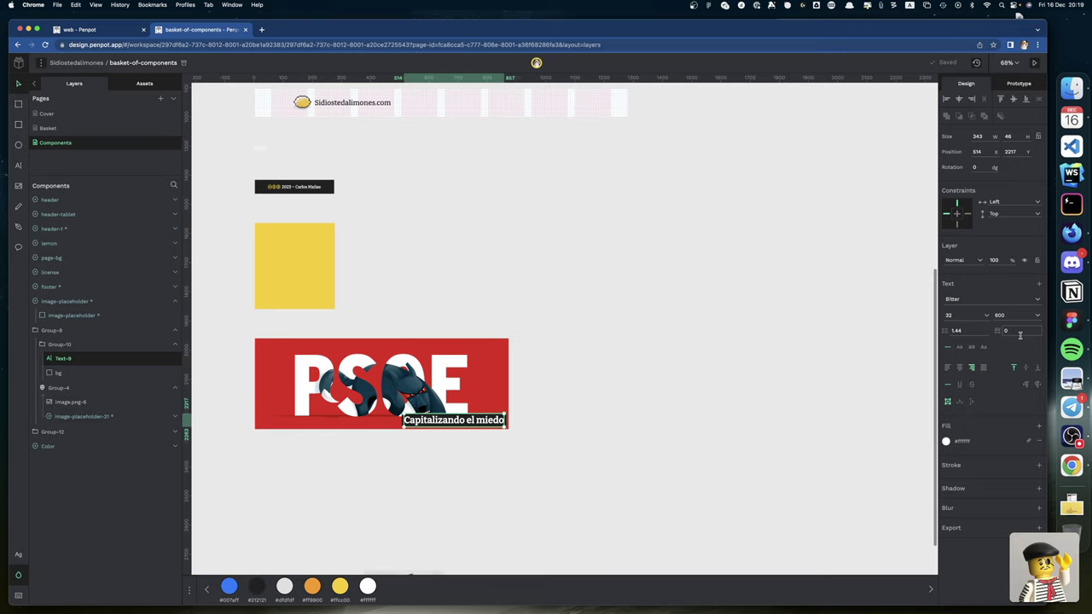
click(1038, 284)
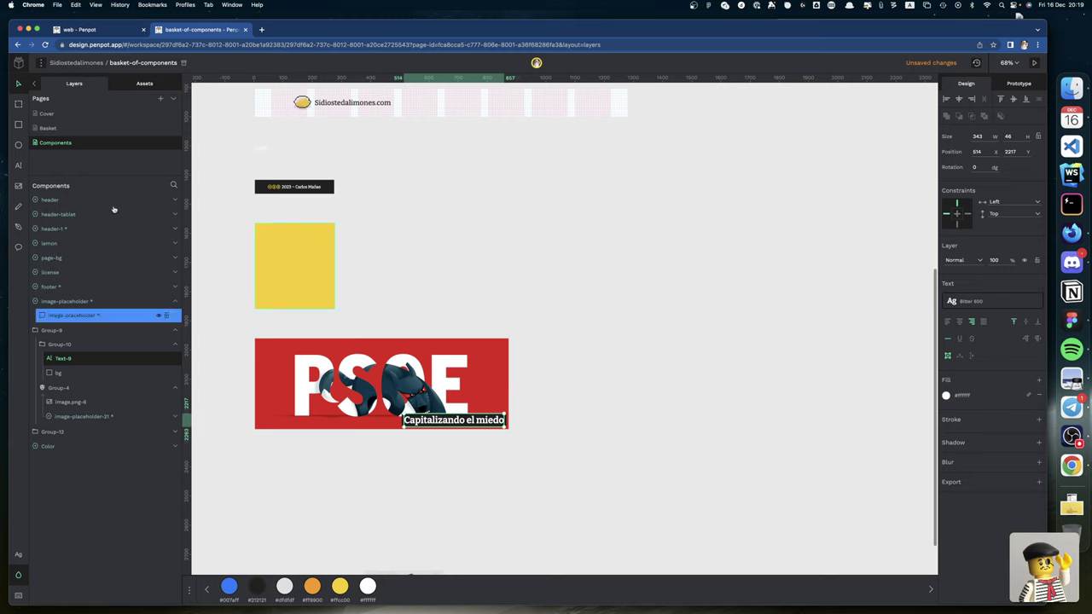
click(144, 82)
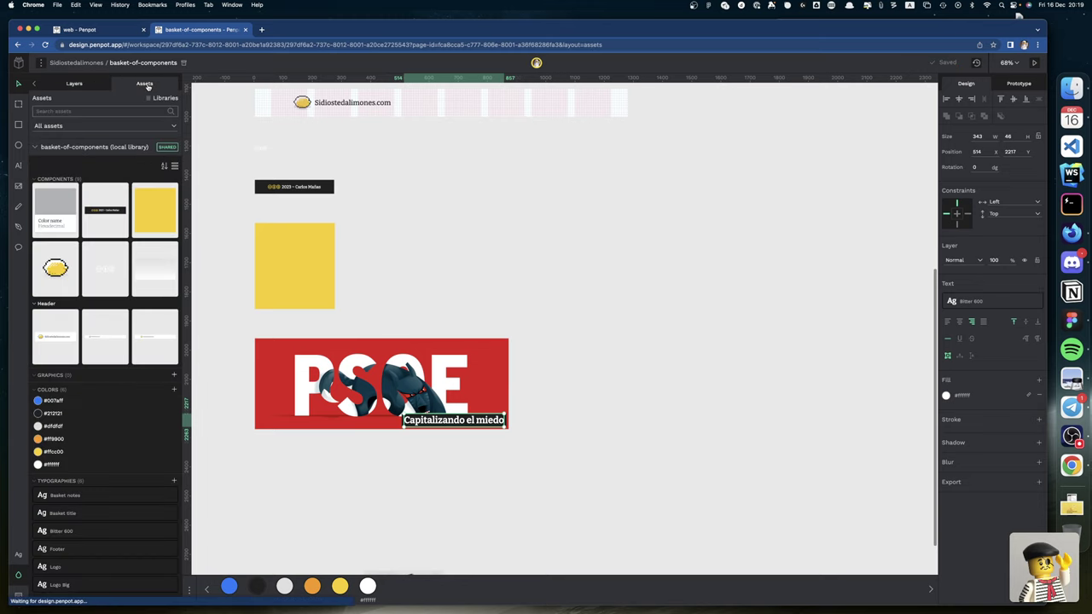
click(83, 532)
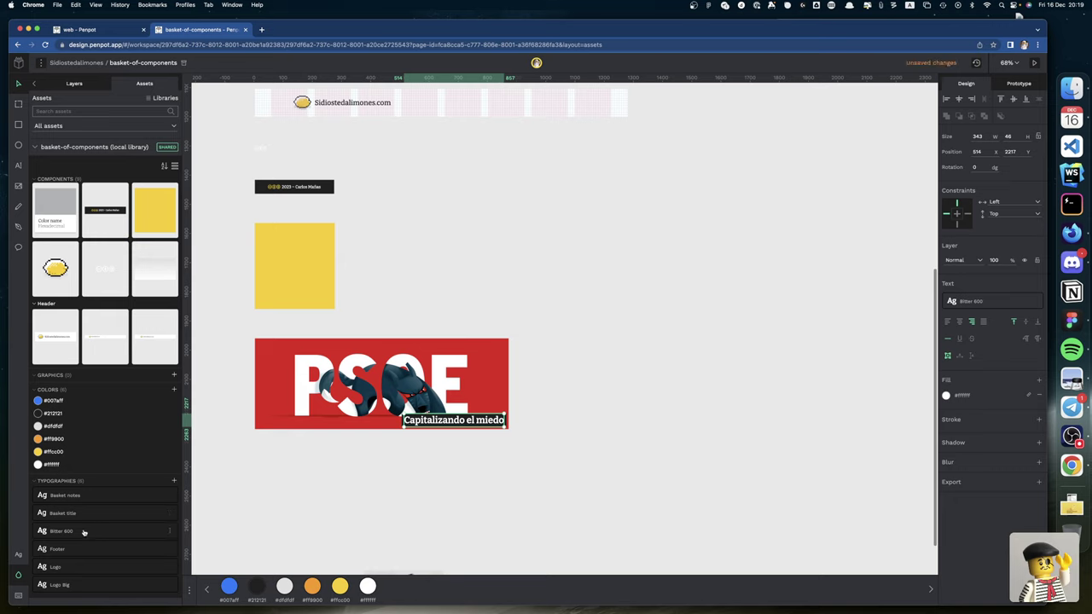
right_click(84, 533)
click(97, 543)
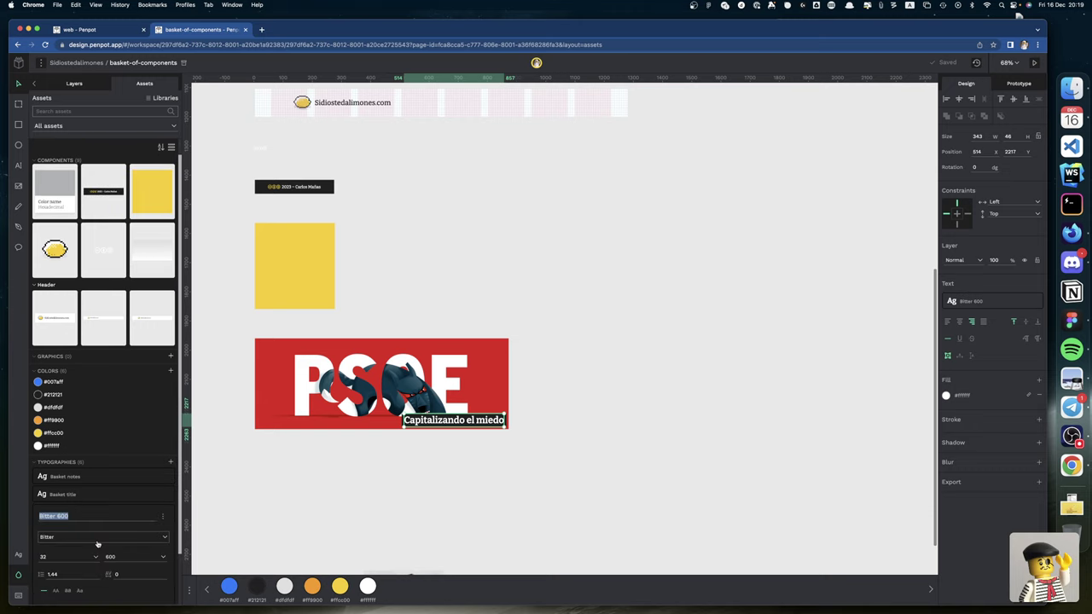
text(Post title main)
text(- desktop)
click(319, 520)
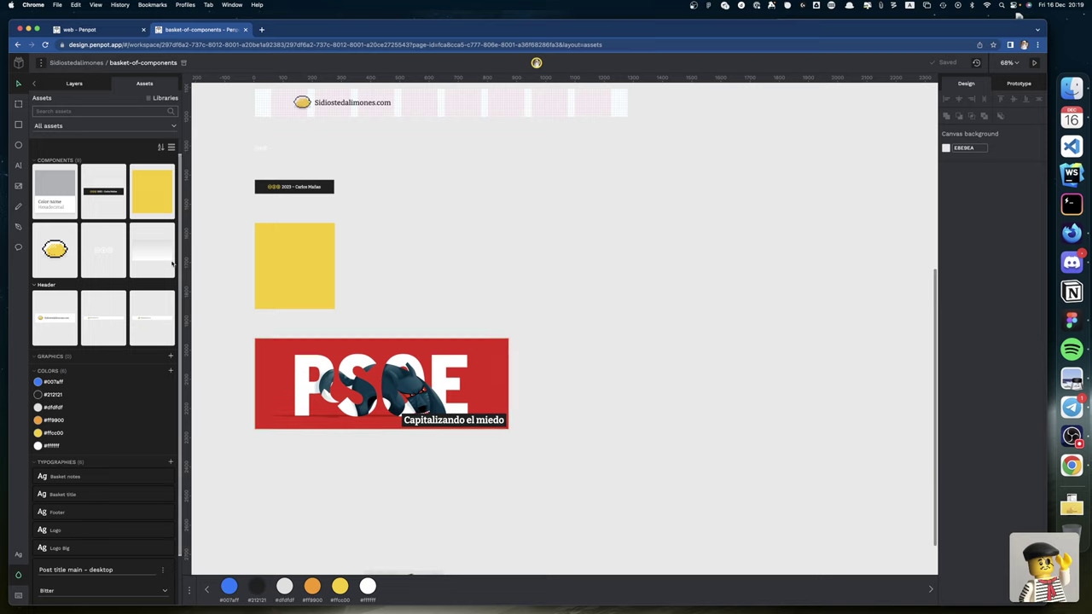
click(92, 87)
click(144, 86)
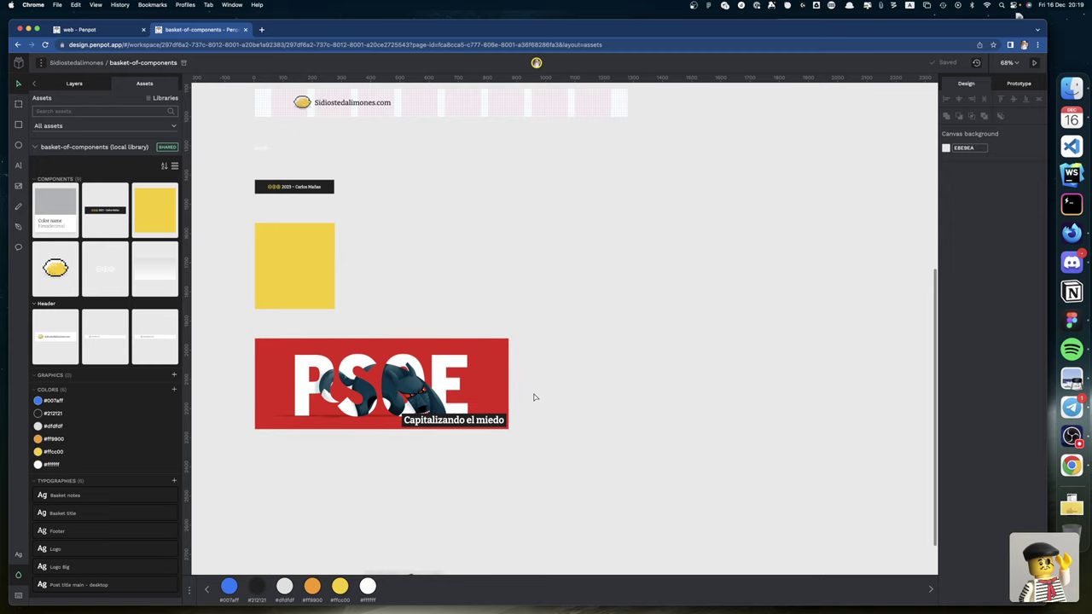
Step: Move the "¡Dejad de repetir la puat frasecita, ocño!" card group to Y 2371, 100 px below the PSOE card near its left edge
scroll(535, 397, left, 2)
scroll(534, 397, left, 2)
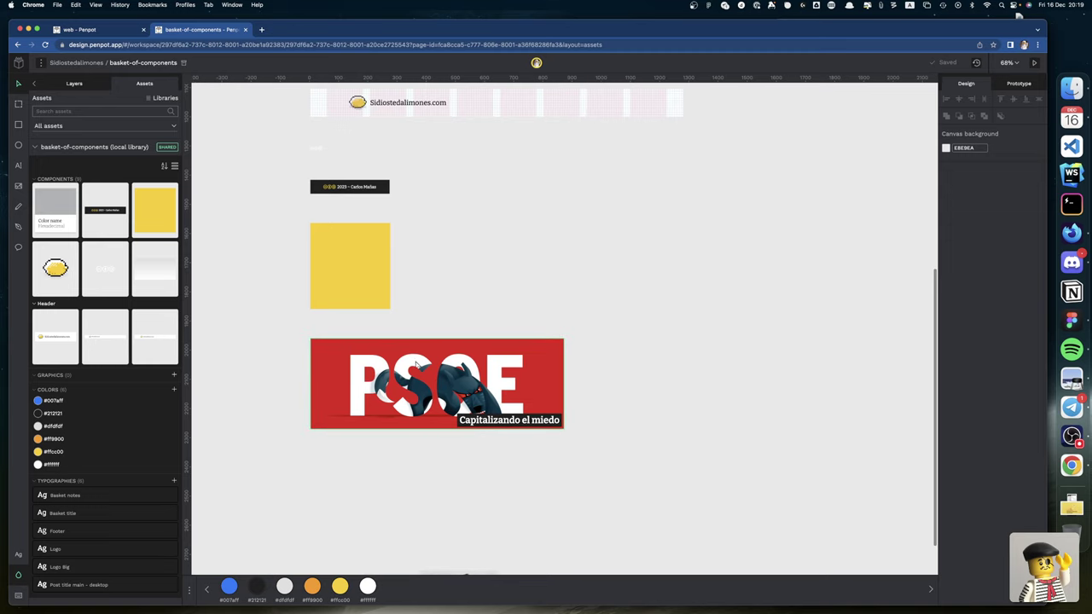
click(371, 347)
scroll(376, 349, down, 5)
scroll(375, 349, right, 4)
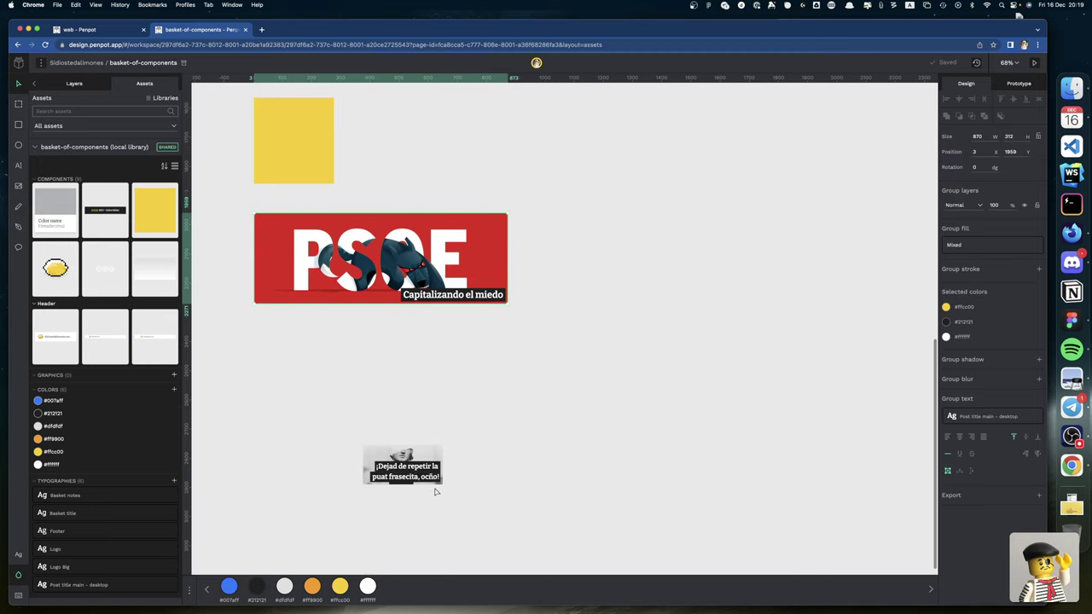
click(404, 455)
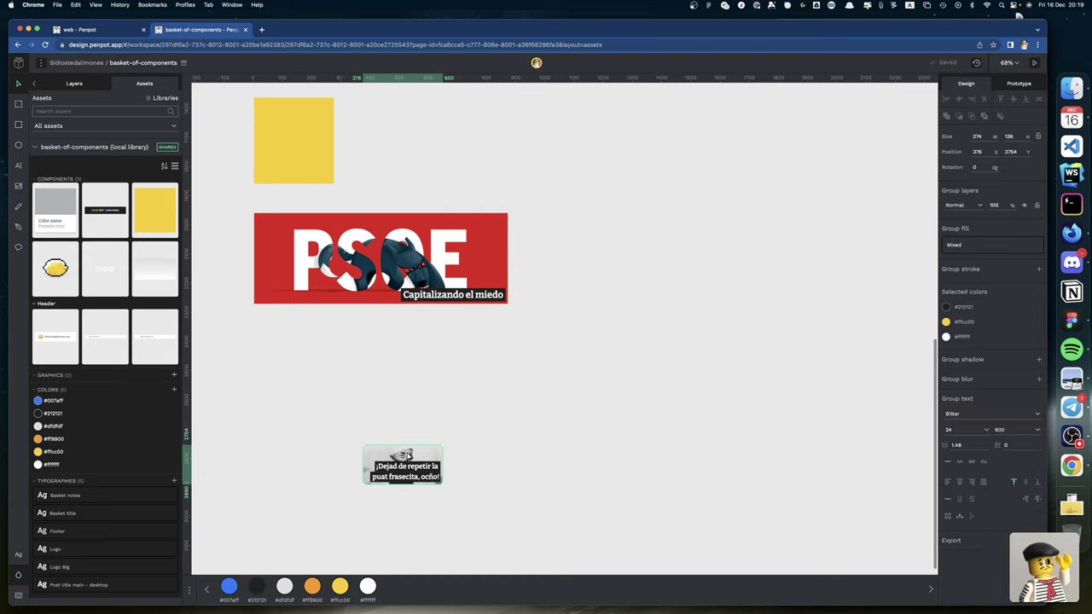
drag(404, 455, 282, 298)
drag(290, 341, 300, 344)
Step: Align the left edges of all components and both card groups on the Components page, from the lemon down to the small card
scroll(307, 323, up, 6)
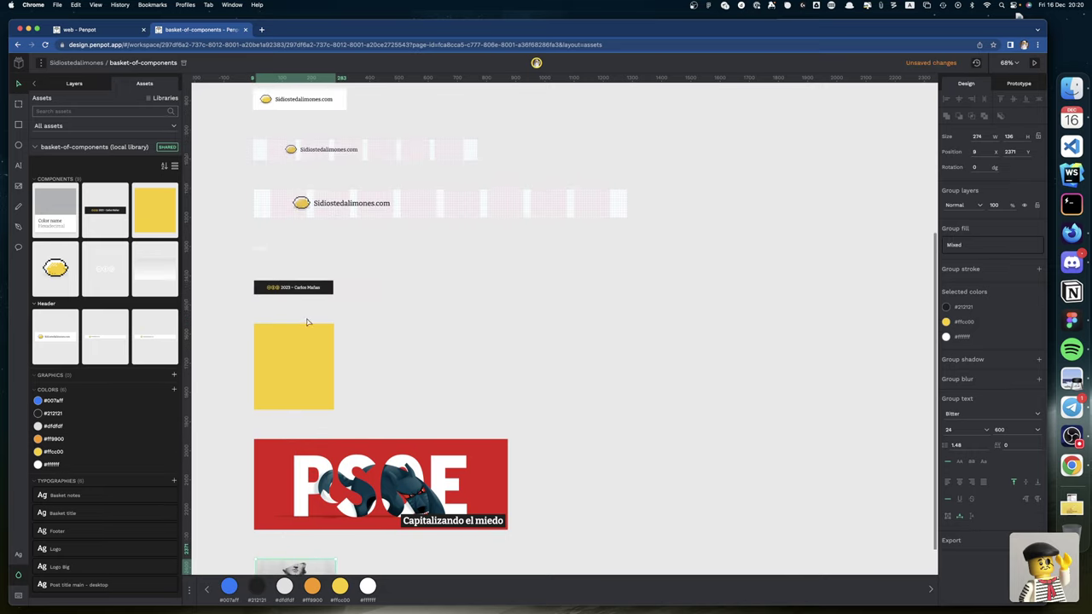
scroll(308, 322, up, 8)
scroll(308, 317, left, 3)
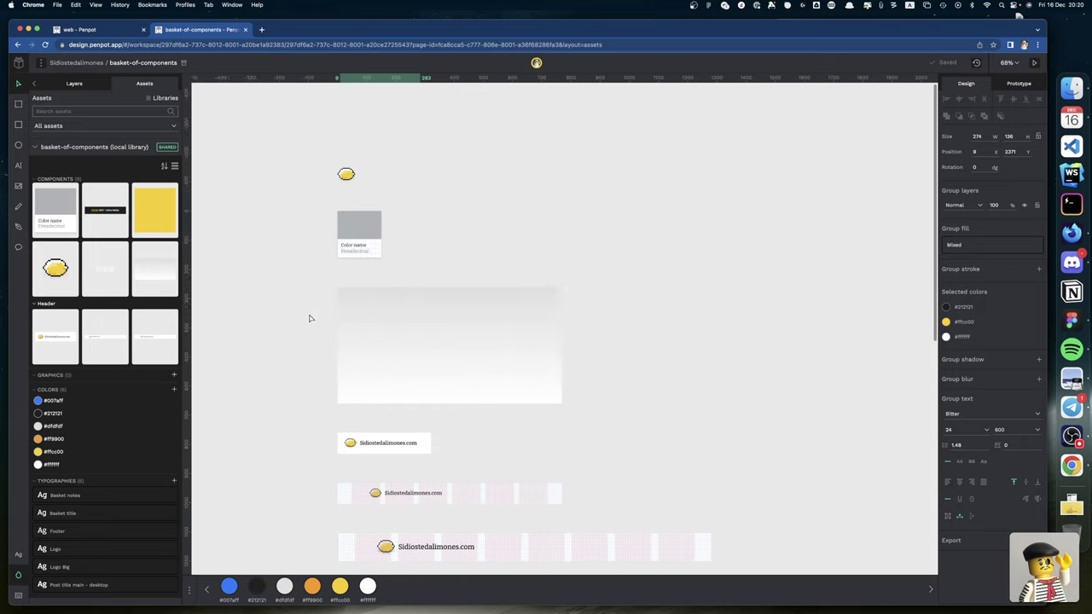
click(351, 179)
shift+click(362, 251)
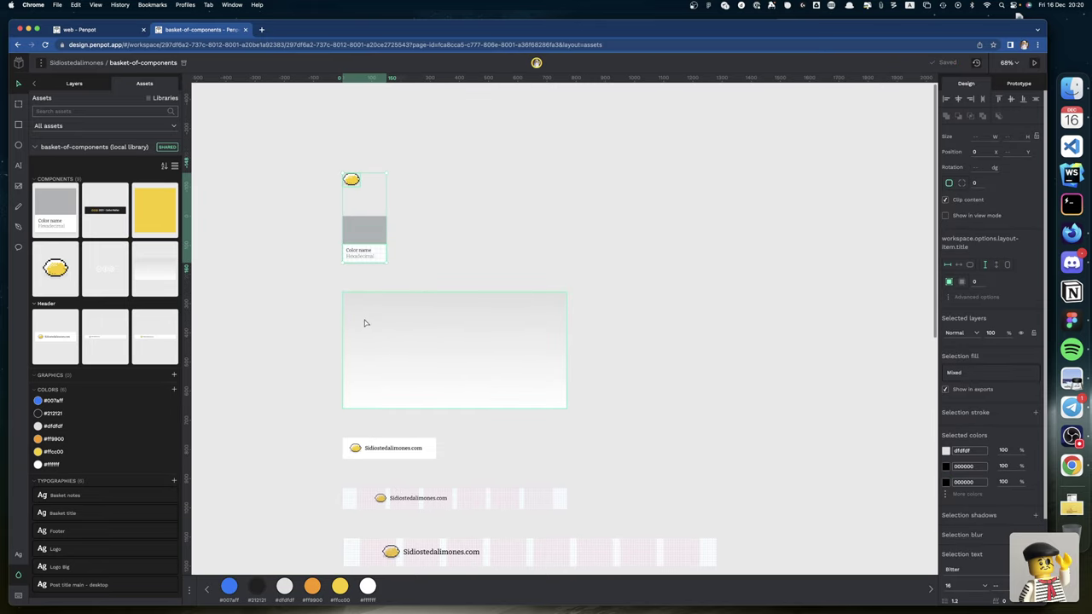
shift+click(364, 406)
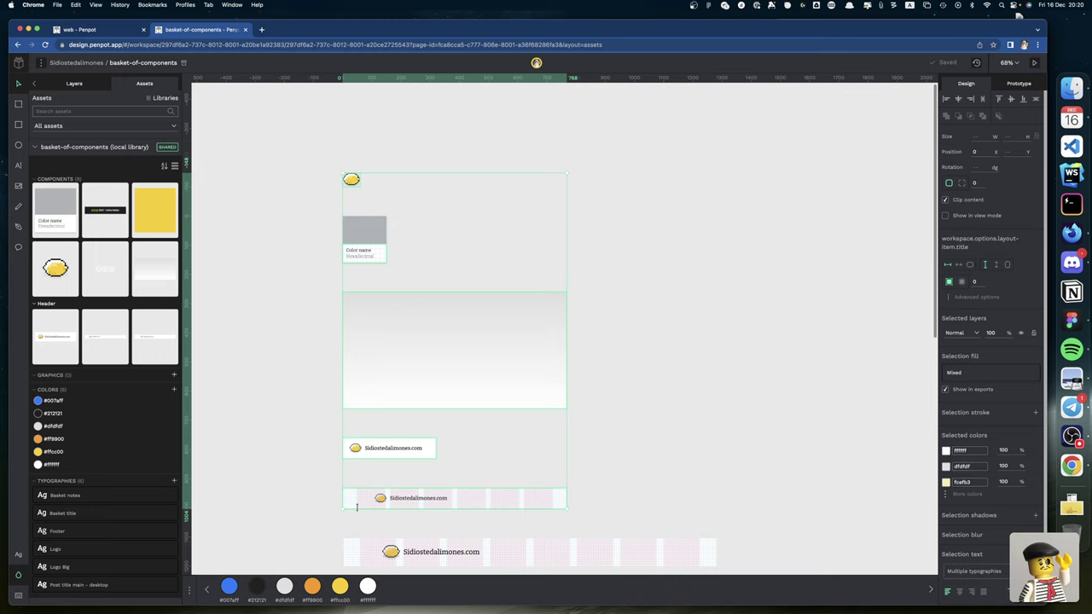
scroll(369, 461, down, 5)
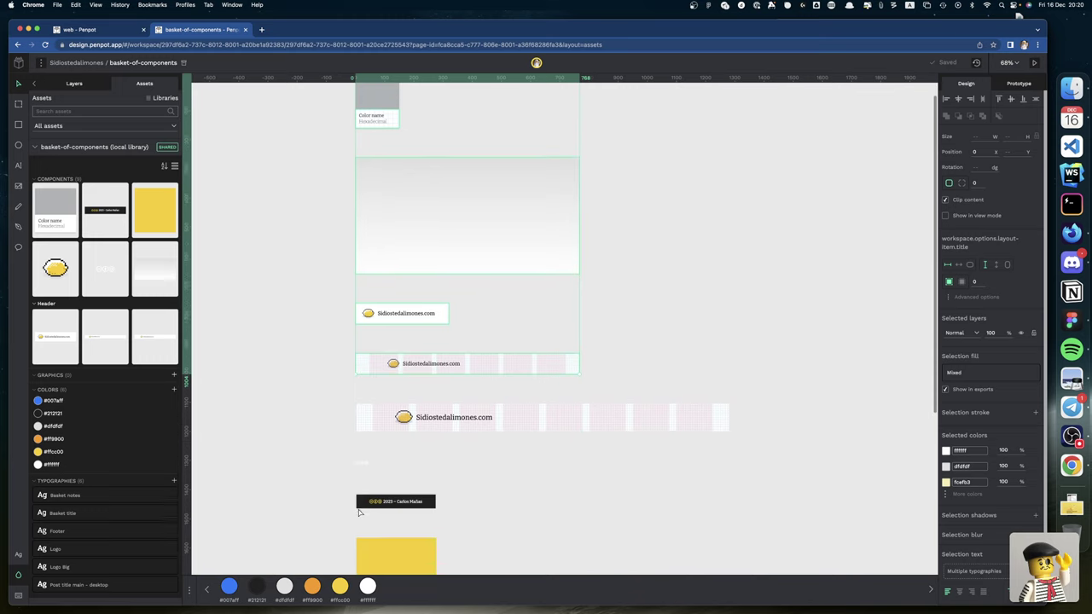
click(375, 421)
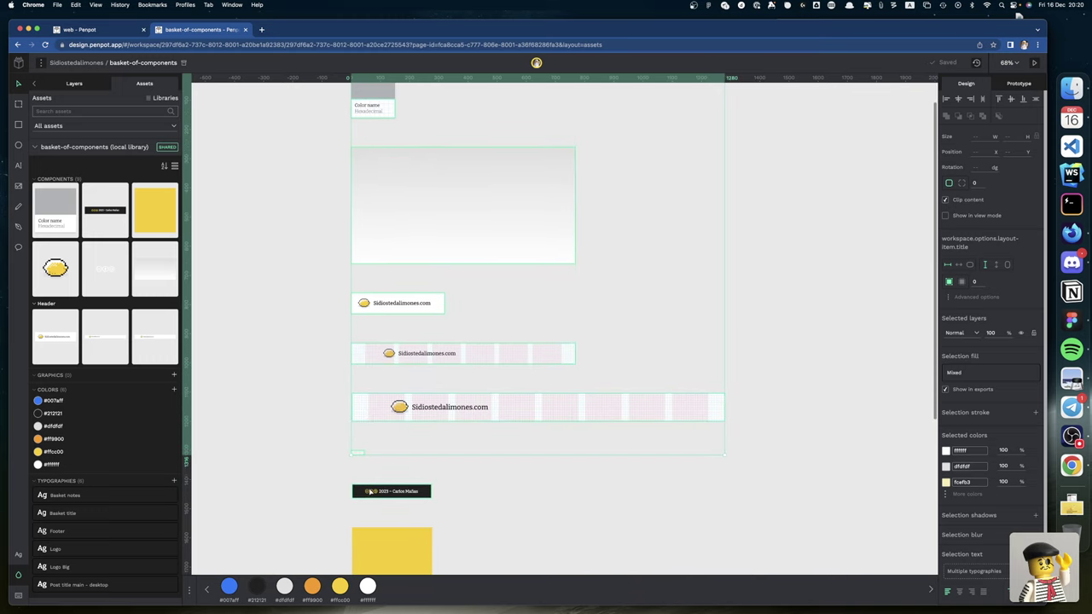
click(369, 491)
scroll(367, 486, down, 1)
scroll(367, 480, down, 10)
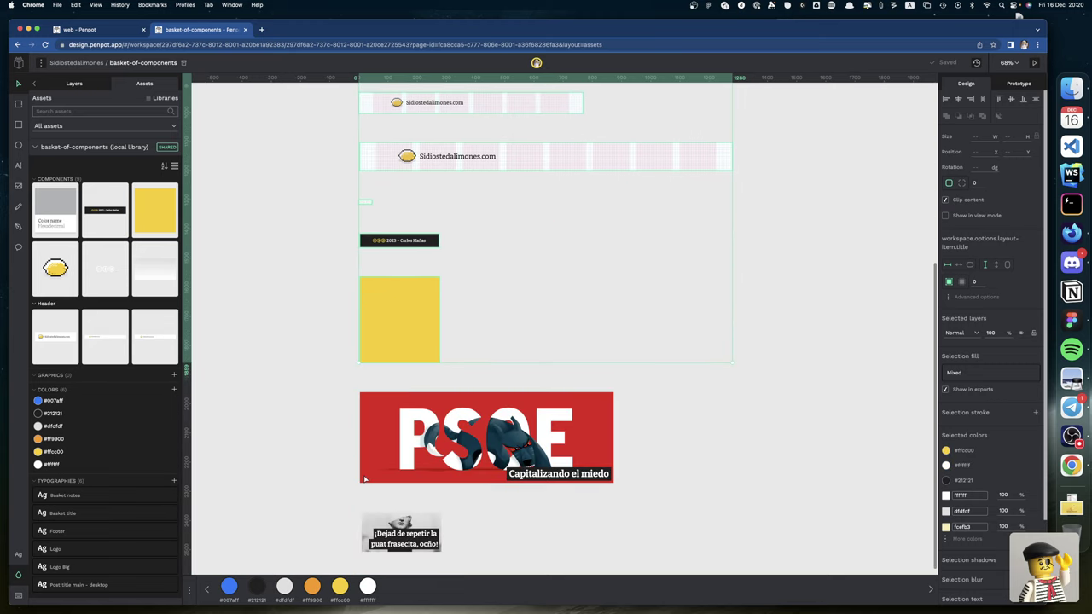
click(388, 481)
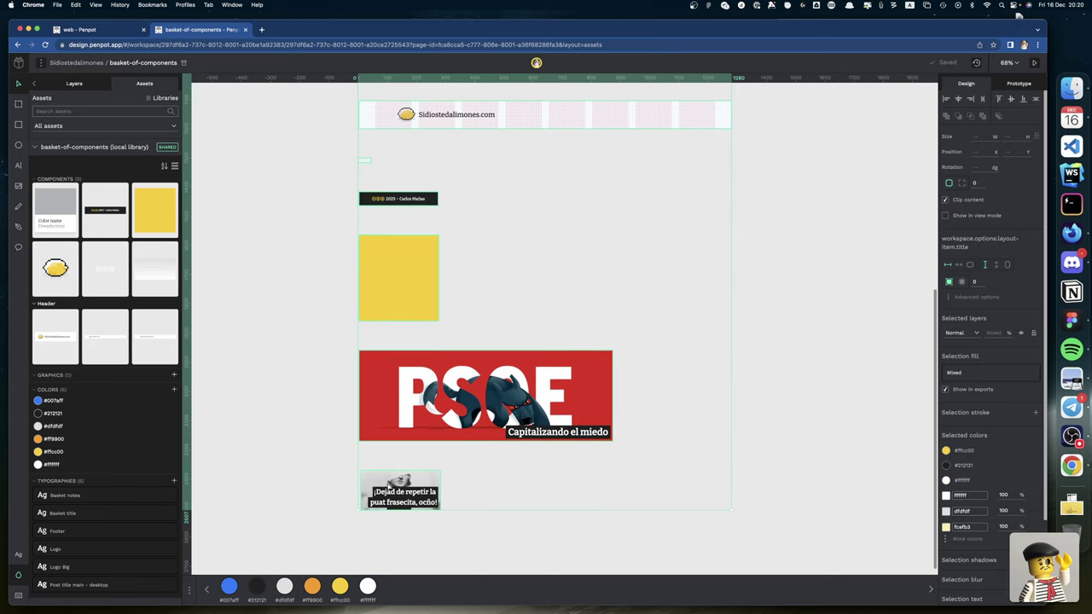
click(946, 99)
click(321, 371)
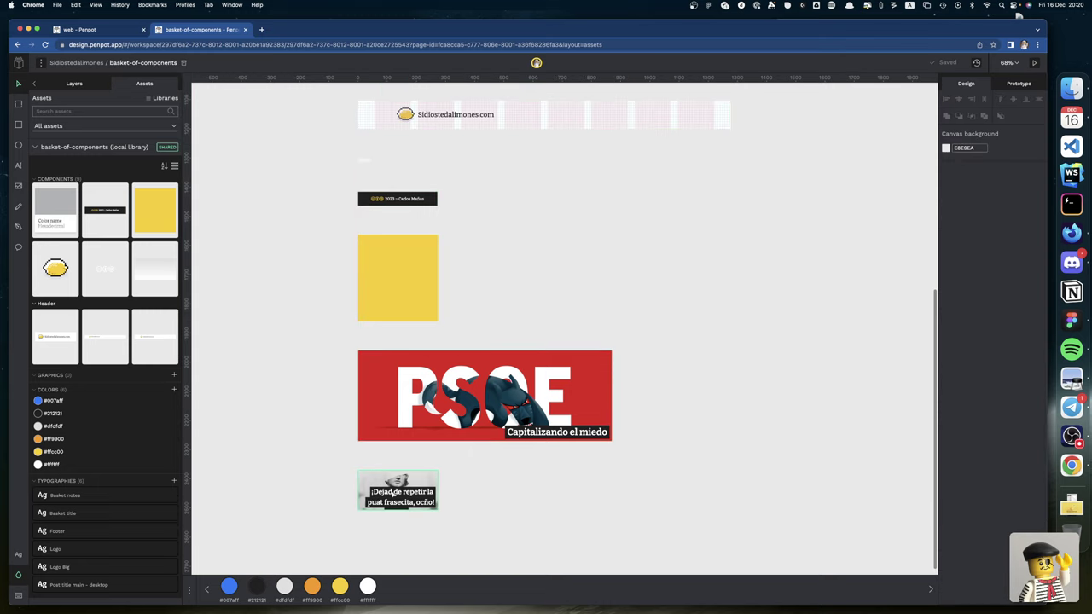
Step: Expand the layers of the "¡Dejad de repetir la puat frasecita, ocño!" card group down to the contents of its masked image, Group-14
click(383, 480)
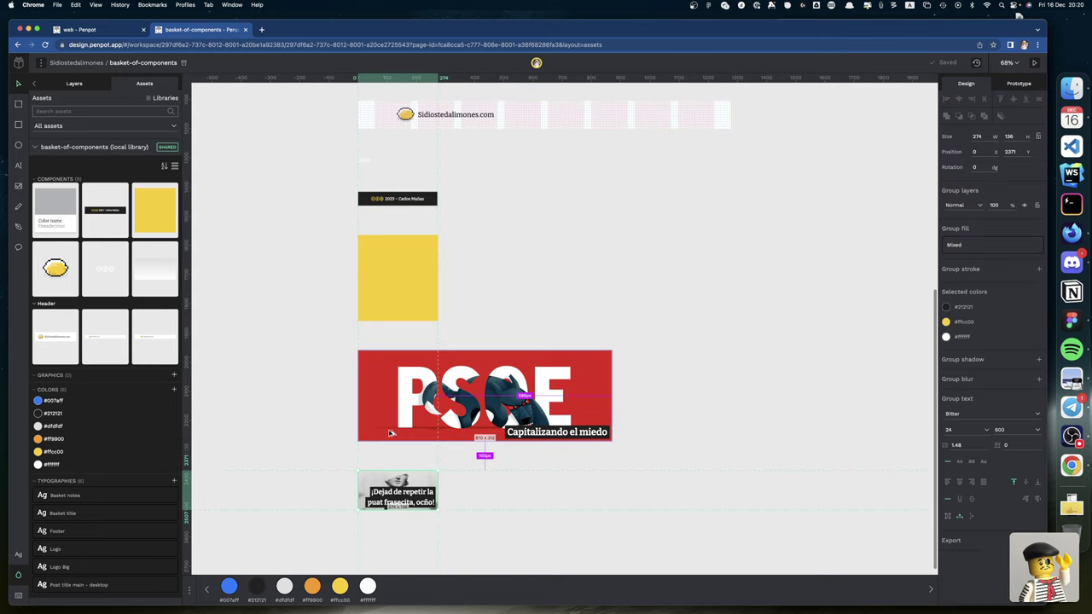
scroll(389, 434, left, 1)
scroll(424, 459, left, 1)
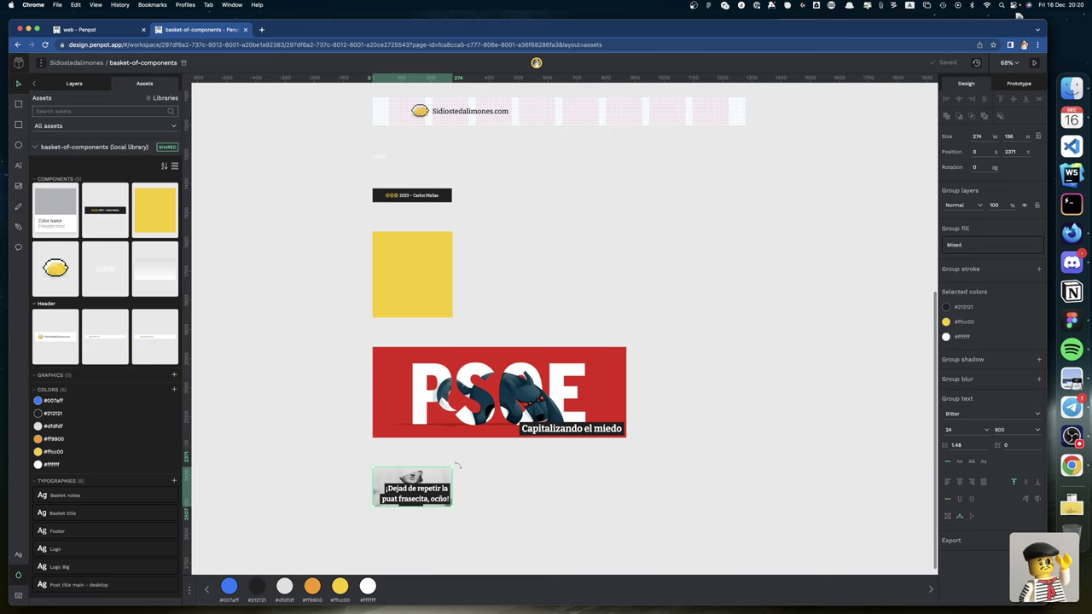
key(shift+2)
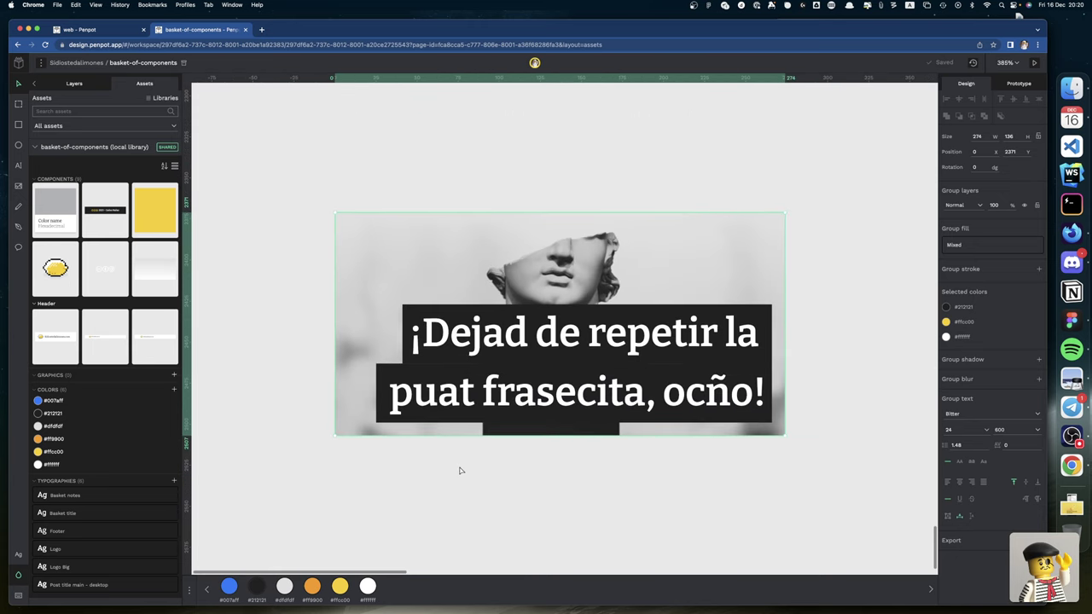
scroll(389, 358, down, 3)
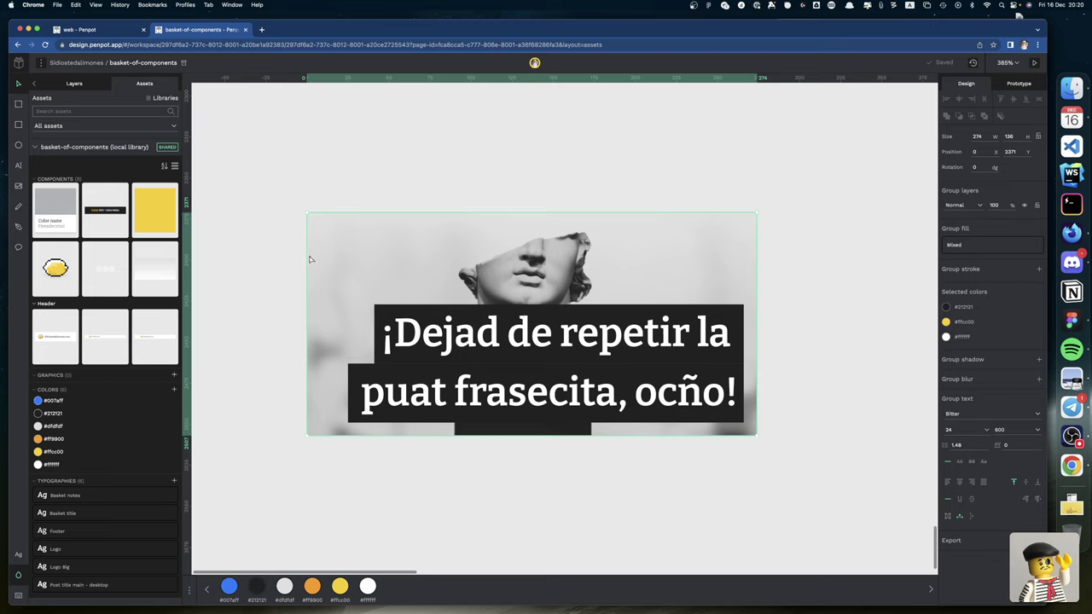
click(77, 83)
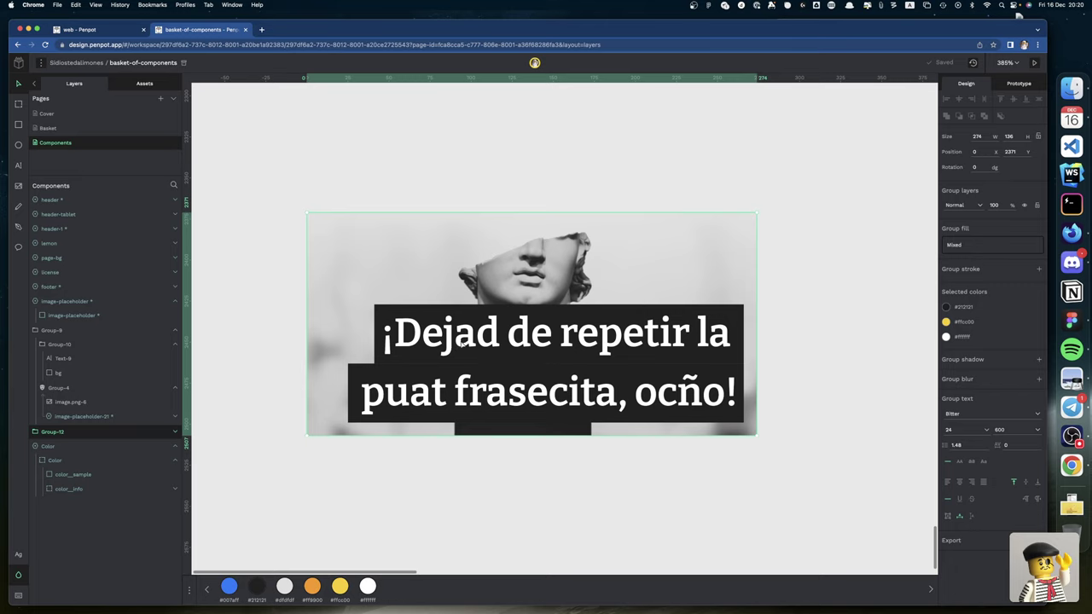
scroll(463, 345, left, 1)
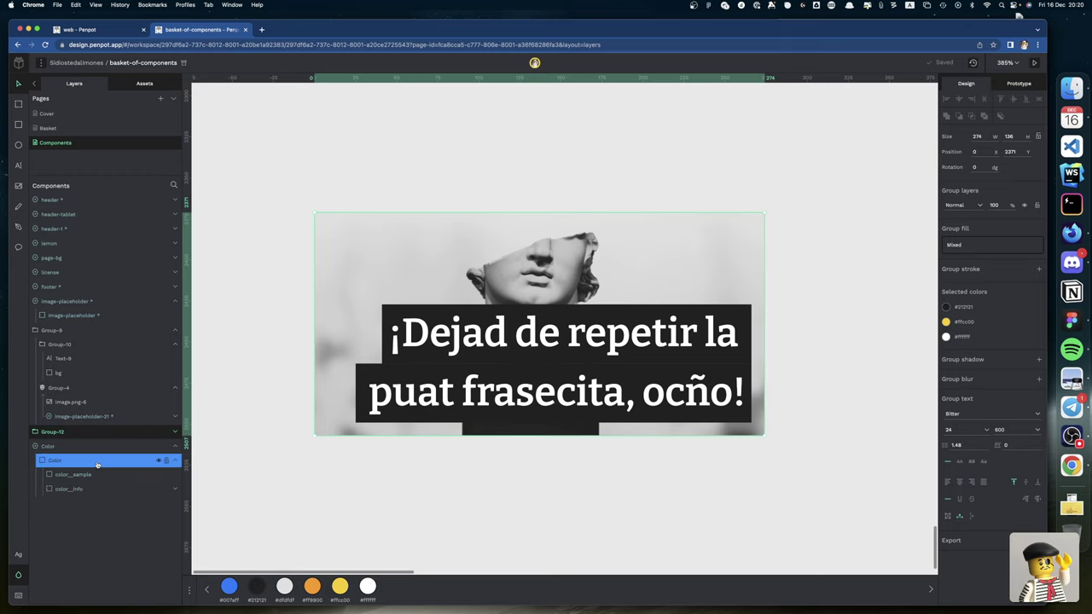
click(176, 490)
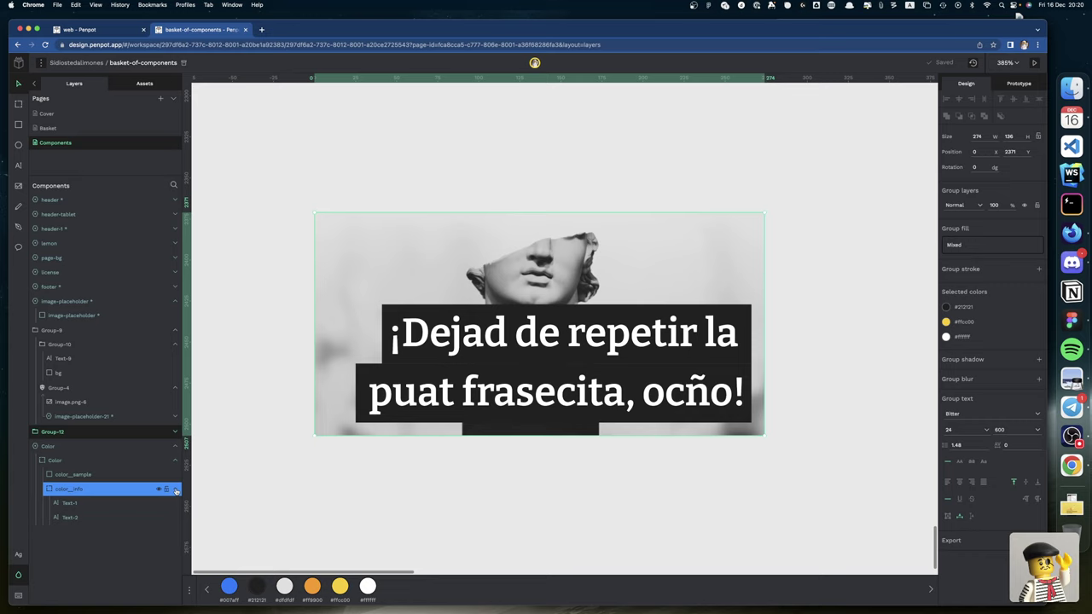
click(176, 490)
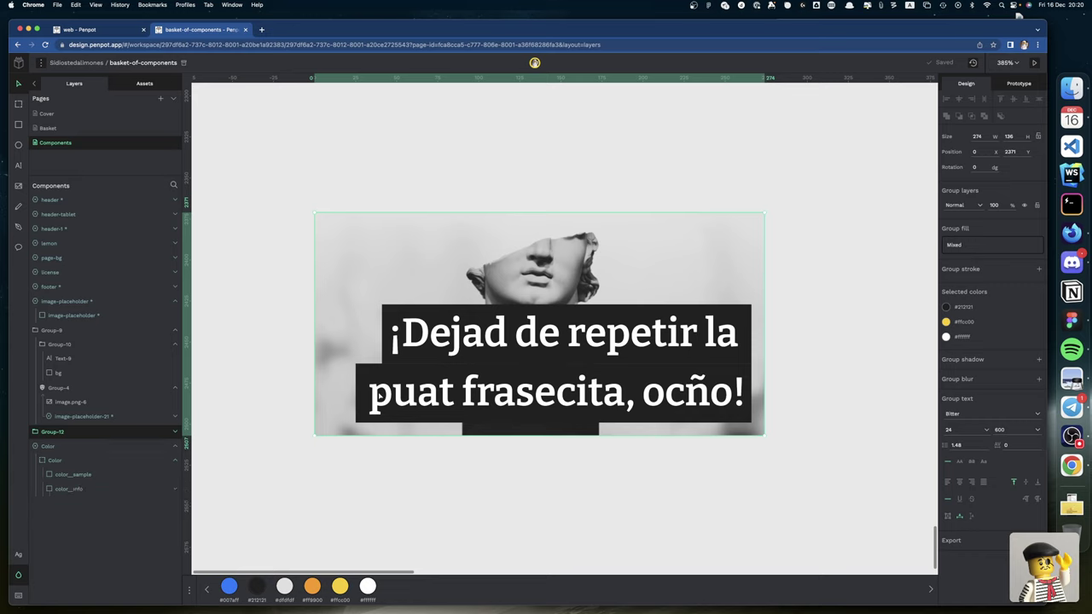
click(175, 432)
click(175, 433)
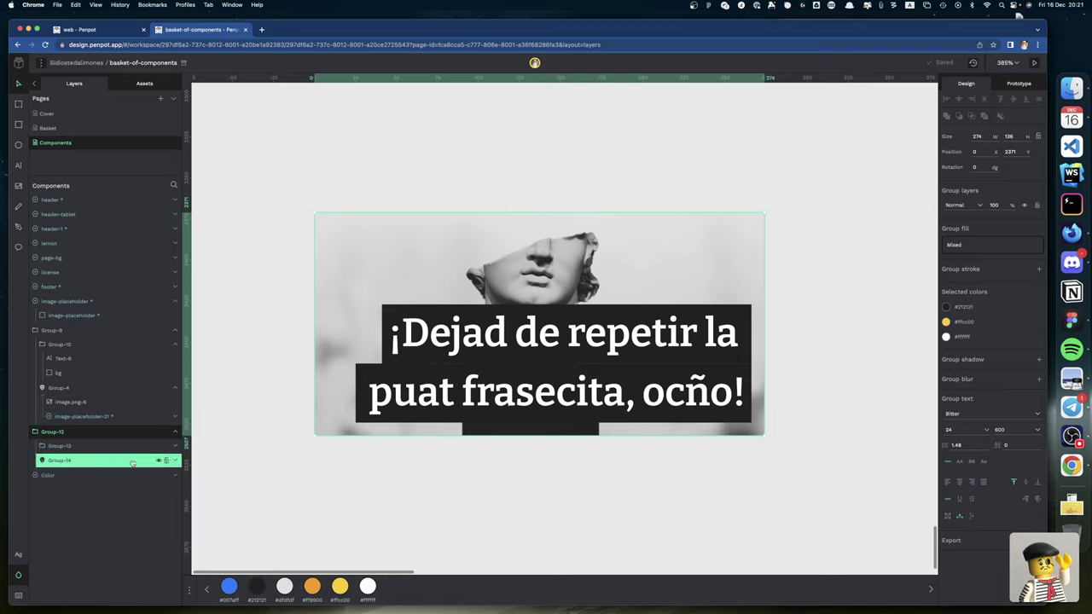
click(175, 461)
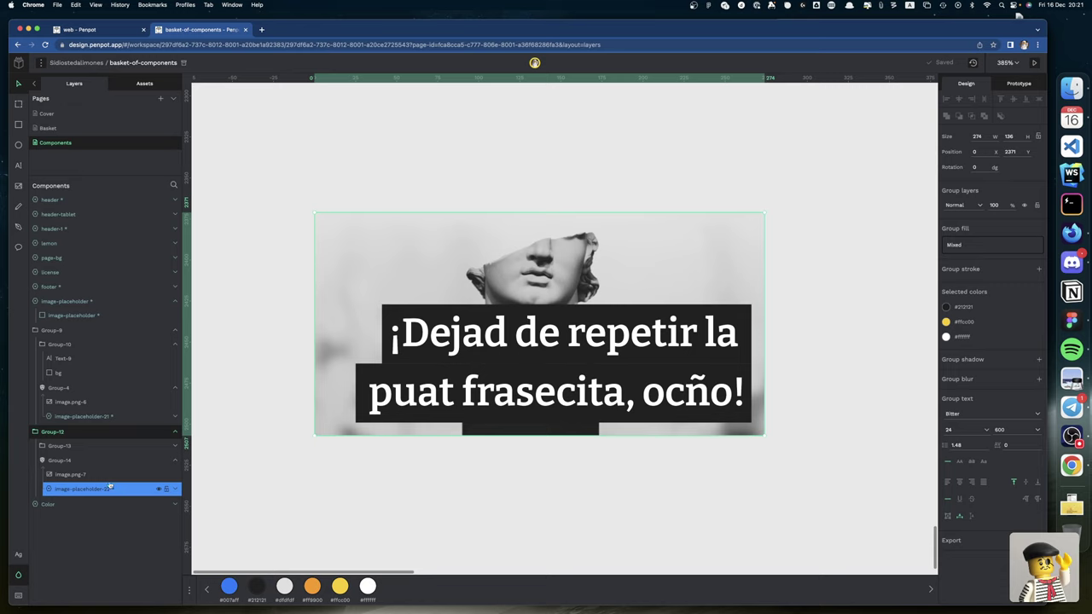
Step: Set the horizontal constraint of the statue image image.png-7 to Center, keeping Scale as its vertical constraint
click(91, 475)
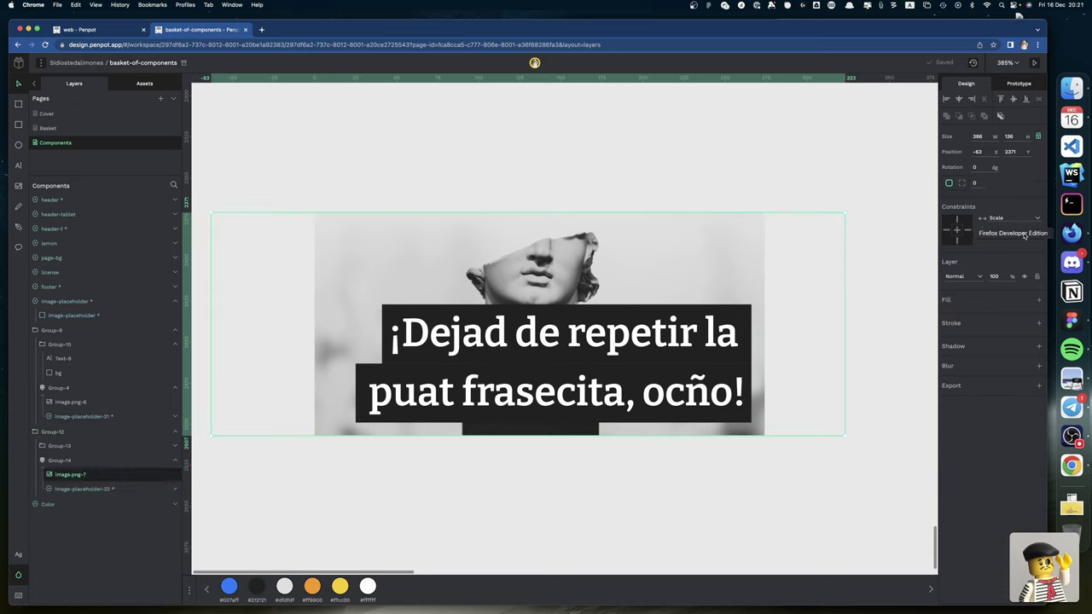
click(994, 220)
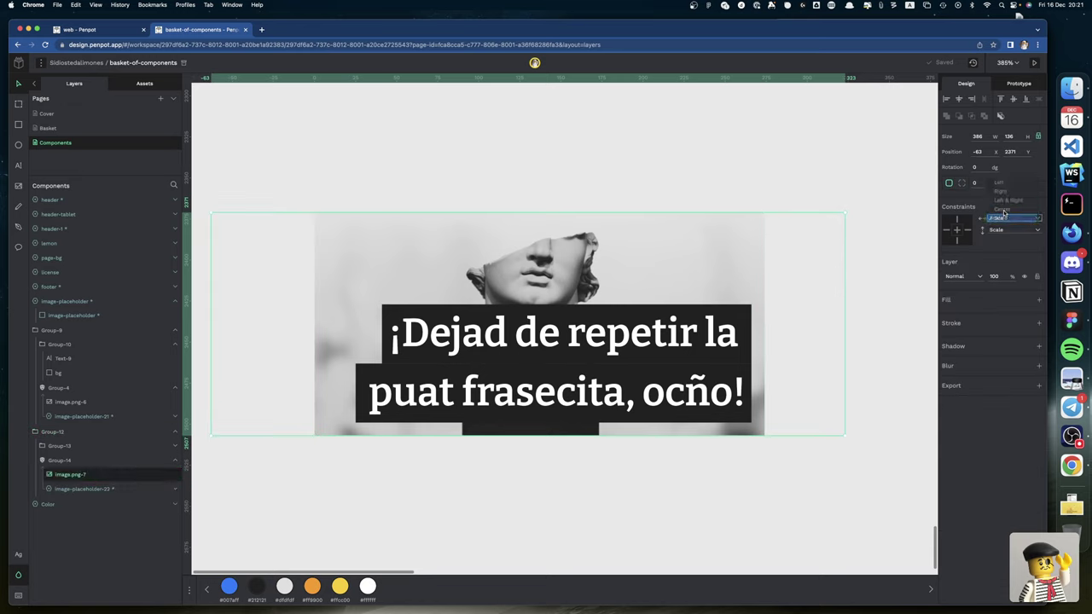
click(1003, 220)
click(1002, 221)
click(1002, 210)
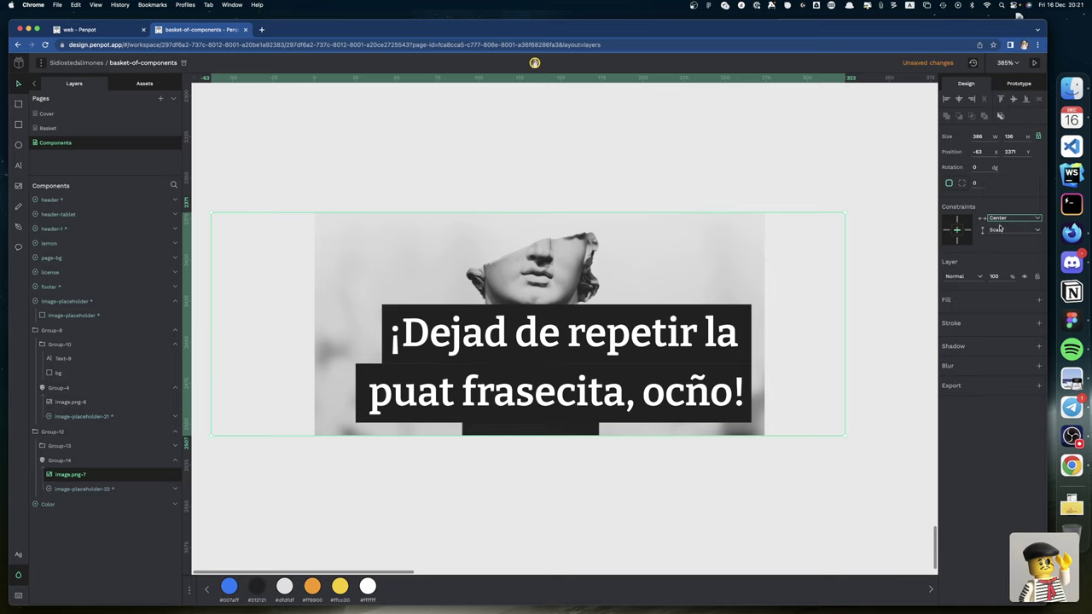
click(1002, 231)
click(1003, 222)
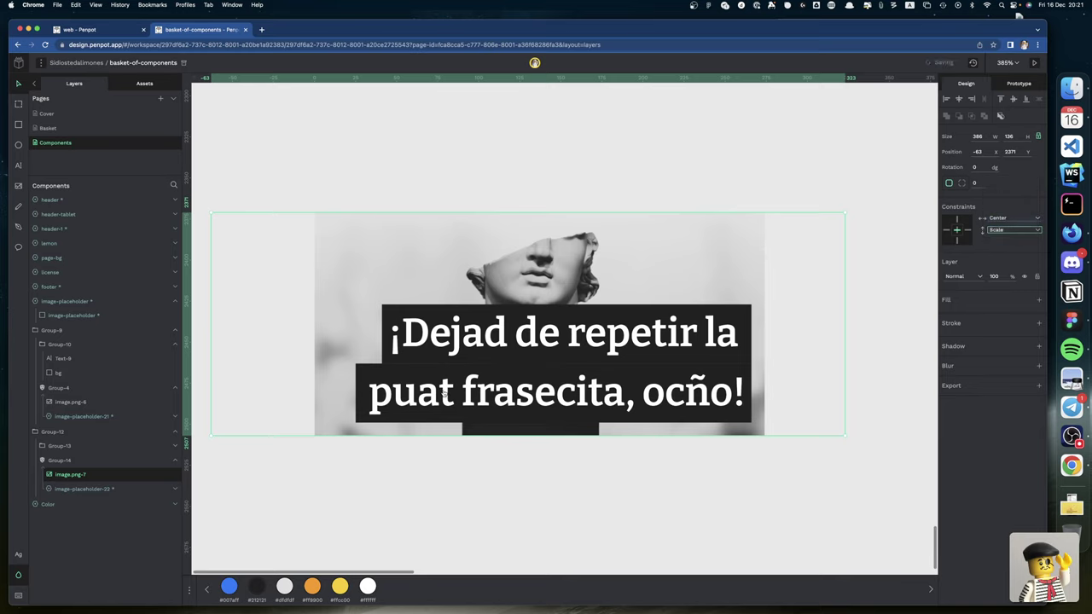
Step: Check the constraints of the statue card's masked image group, Group-14, keeping its horizontal constraint at Scale
click(58, 461)
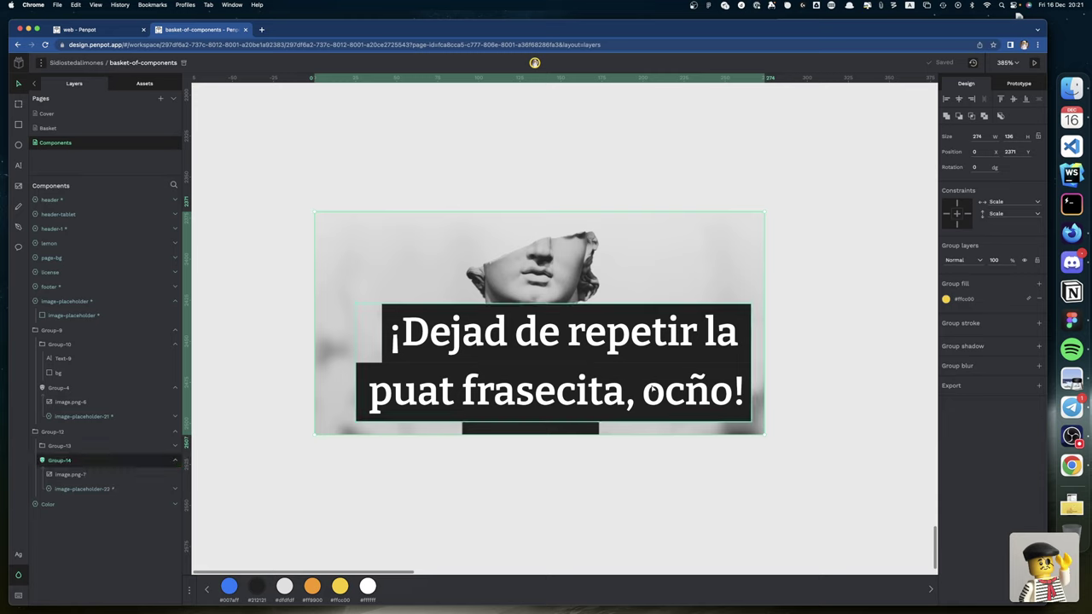
click(1008, 202)
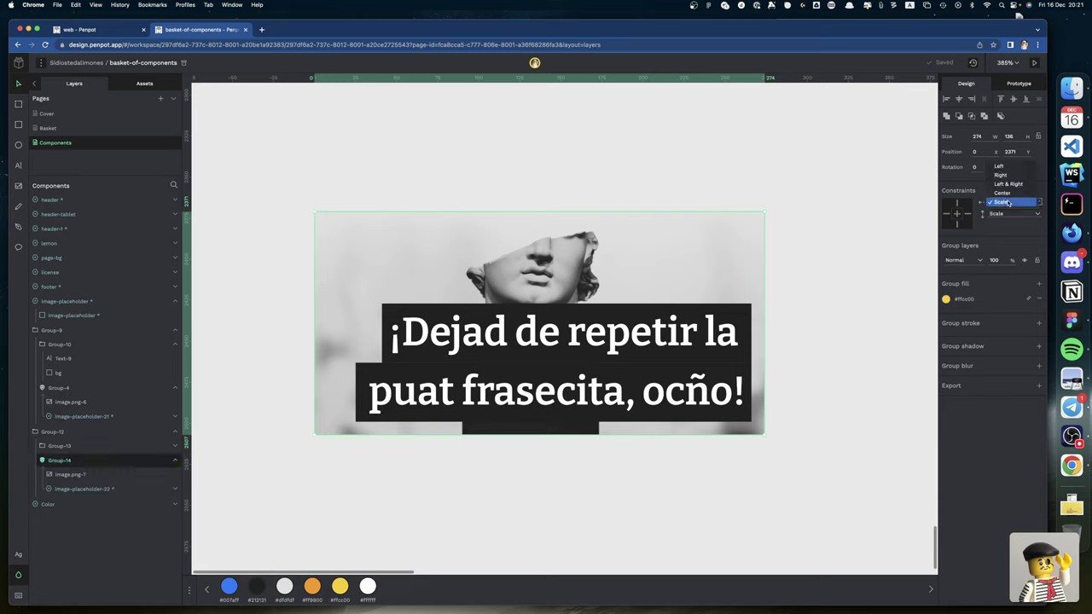
click(1008, 202)
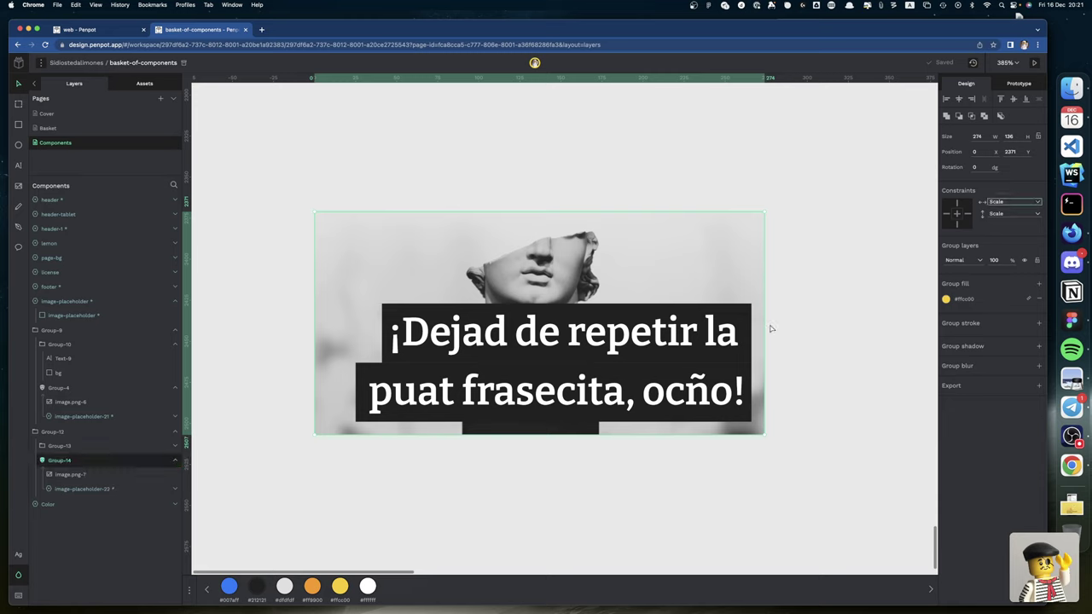
click(60, 446)
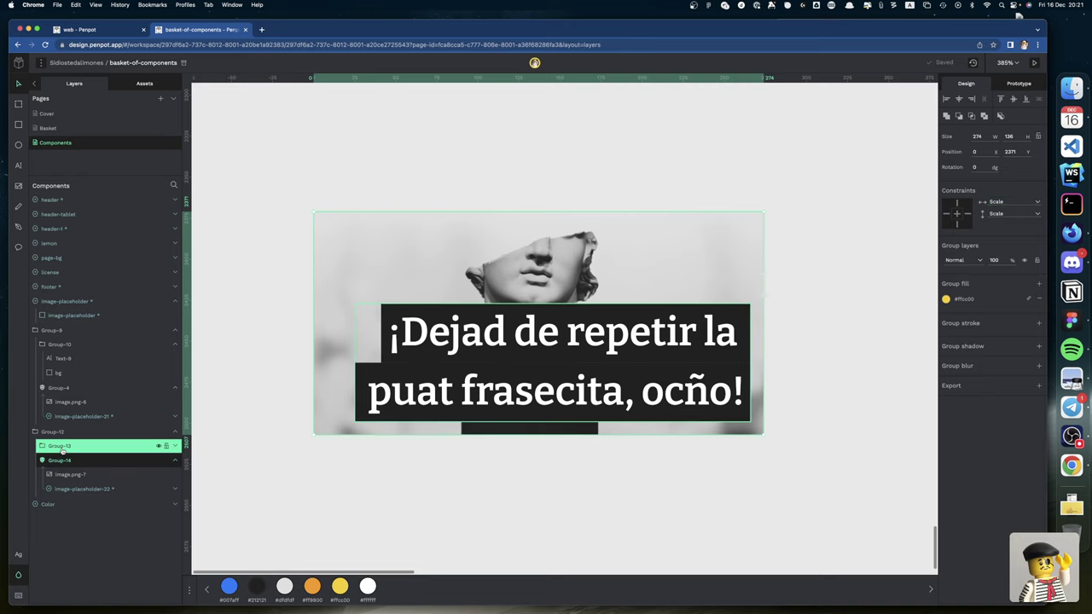
click(55, 433)
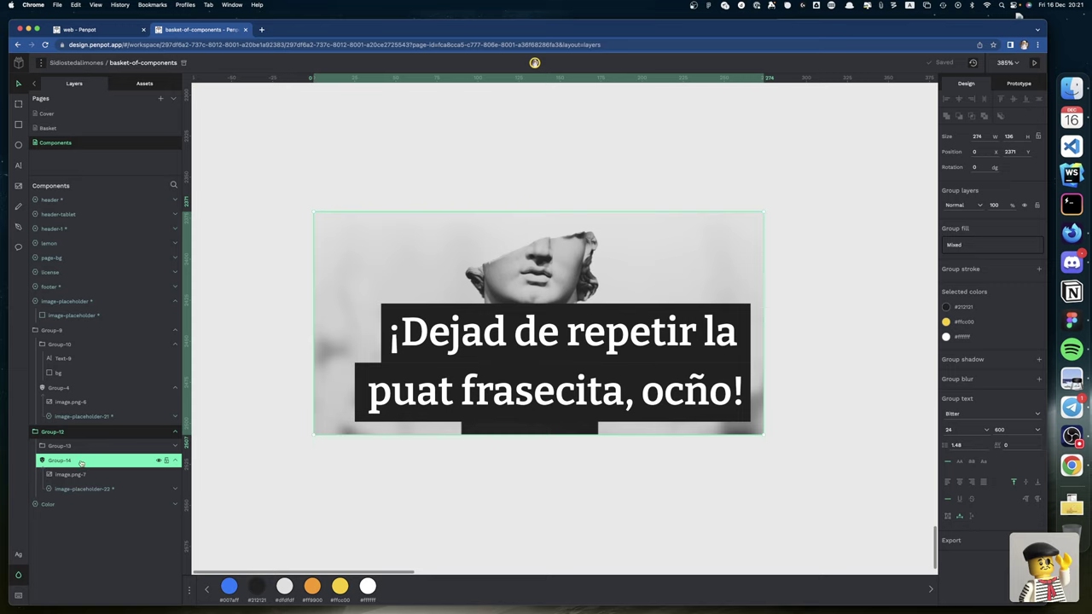
Step: Constrain the statue card's title group, Group-13, to Right horizontally and Bottom vertically
click(76, 452)
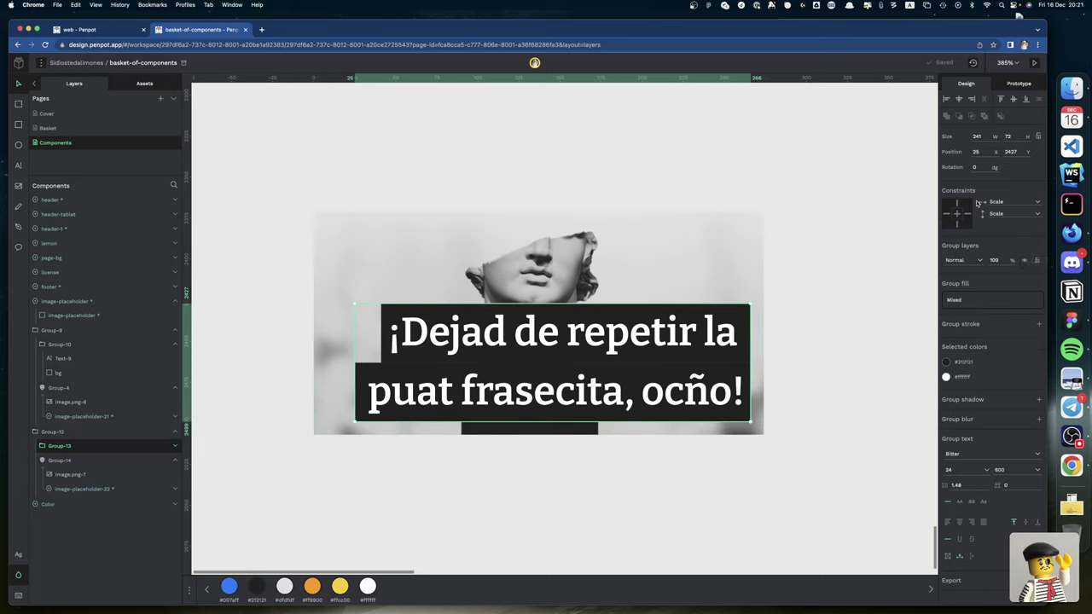
click(1006, 203)
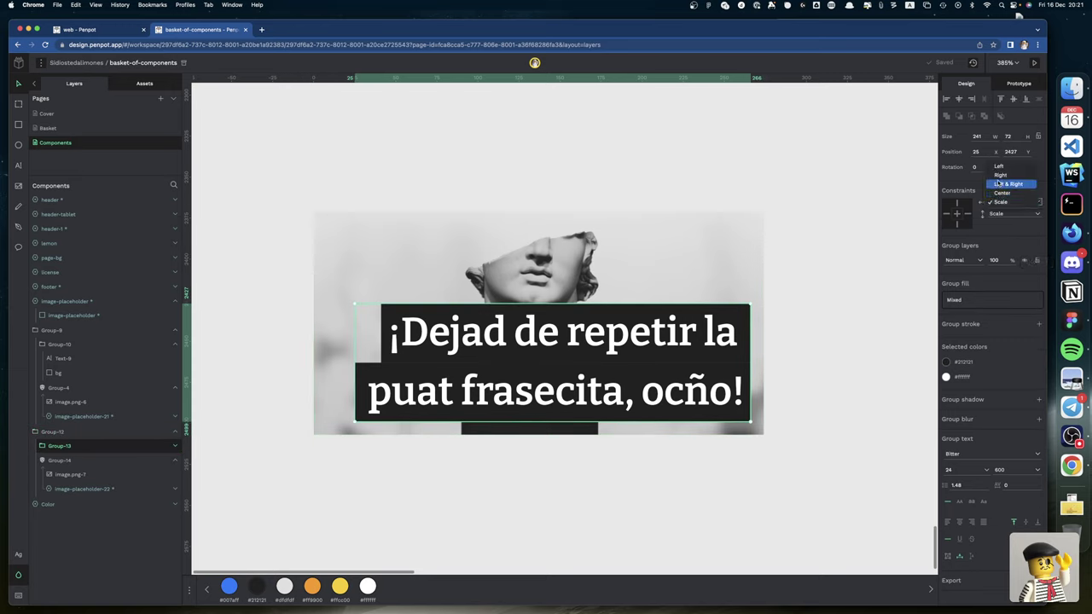
click(1001, 175)
click(1003, 214)
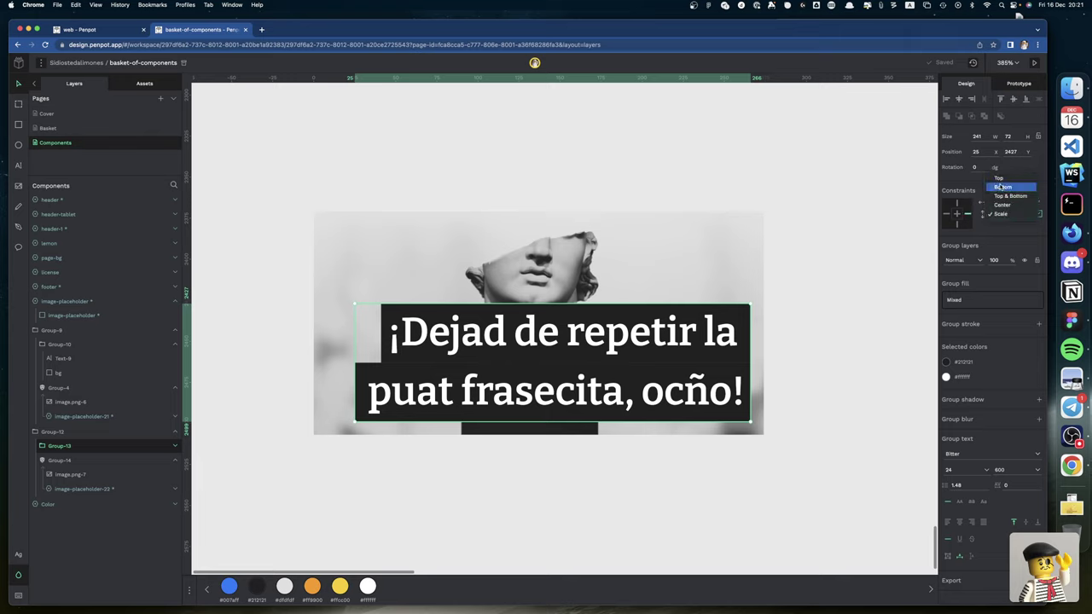
click(1002, 187)
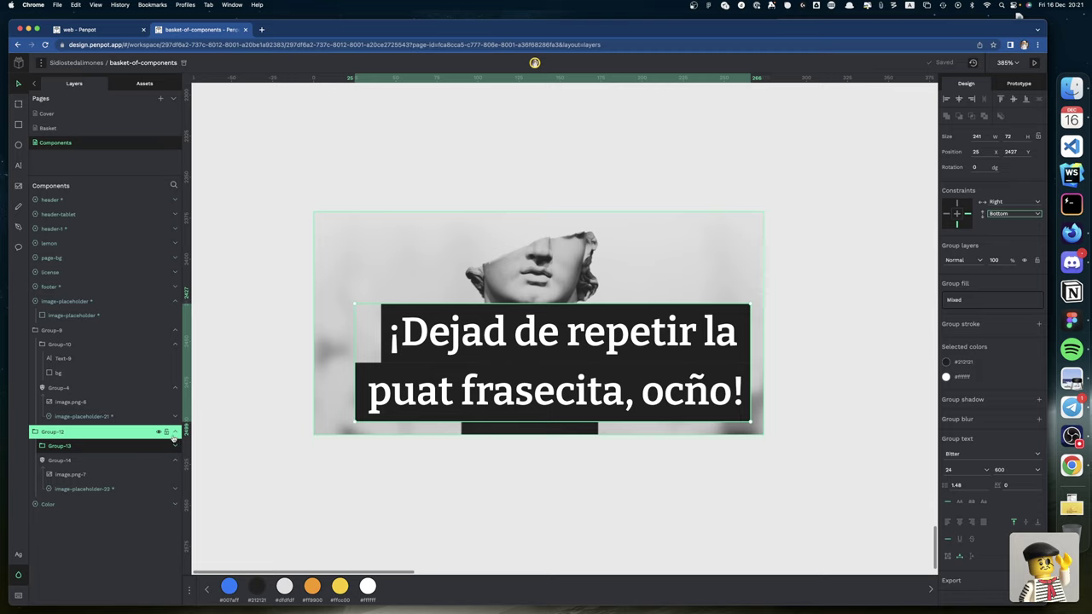
Step: Test the statue card's resizing by widening the whole group to about 372 px, and undo the resize
click(405, 247)
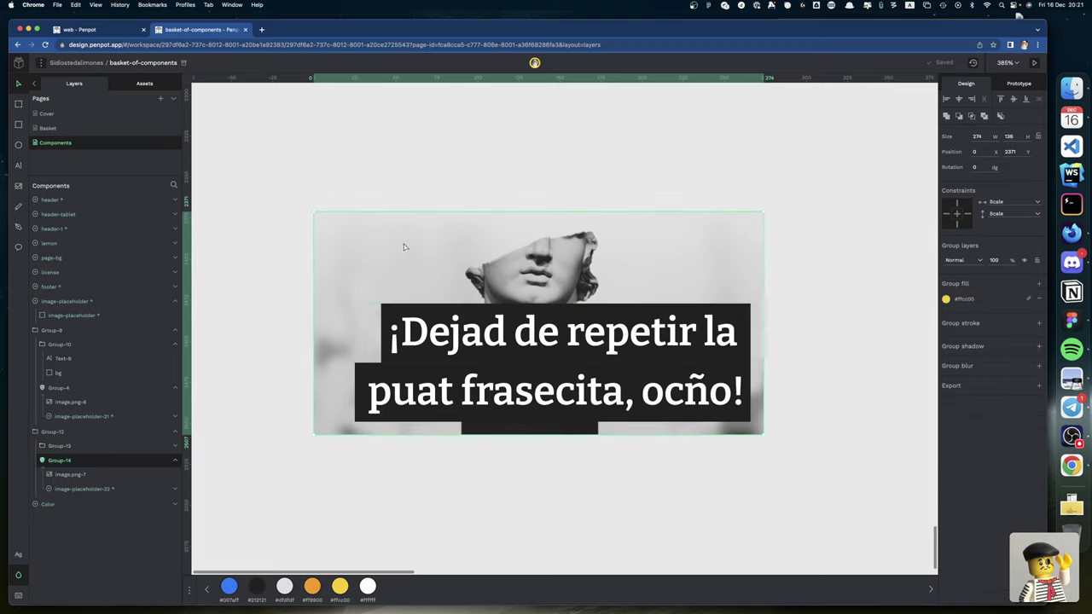
click(357, 196)
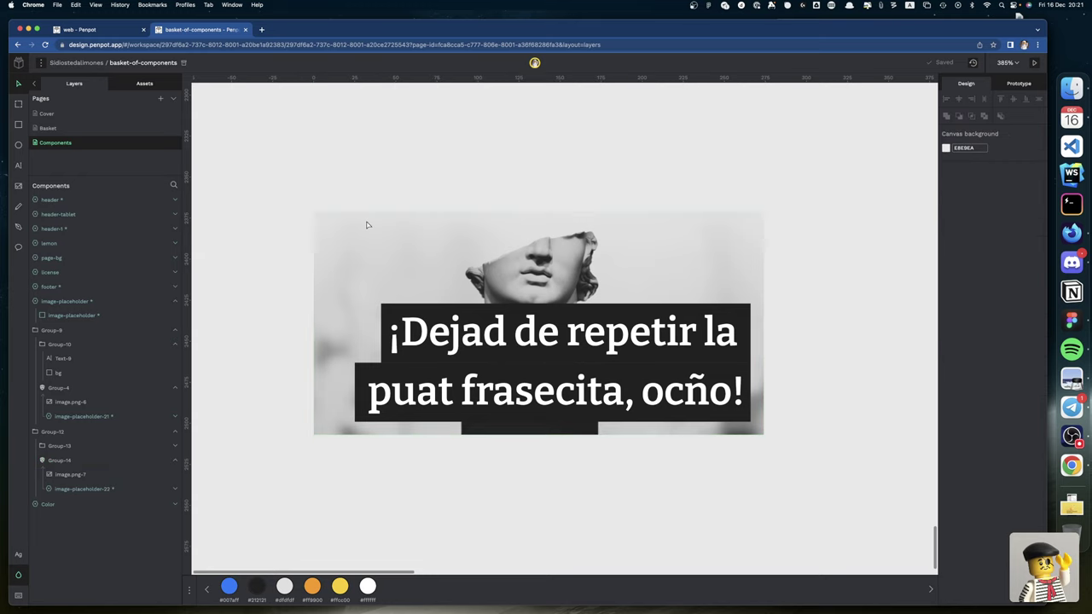
click(373, 243)
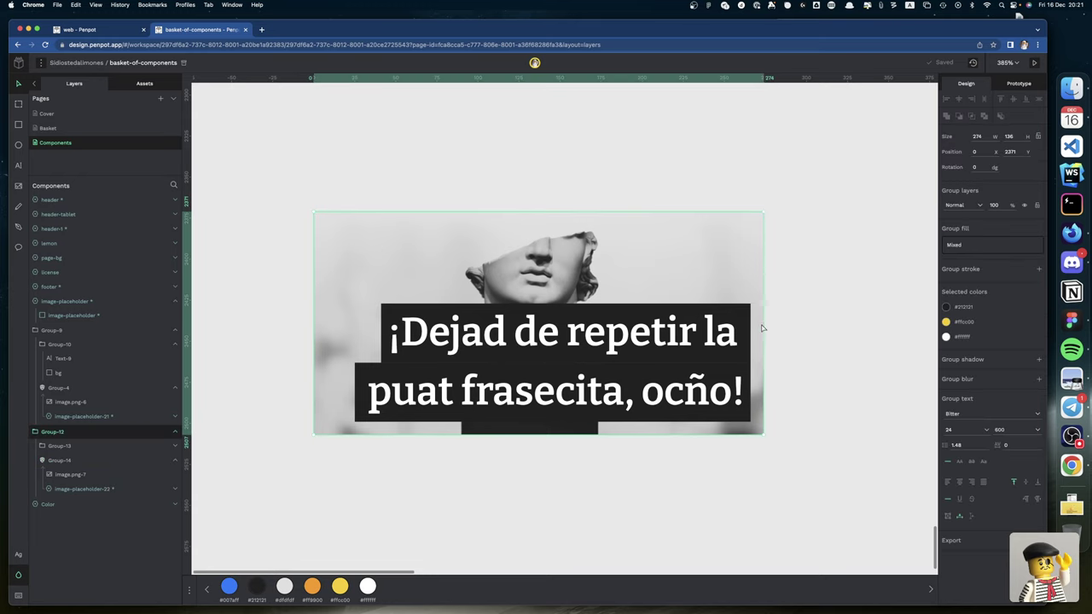
drag(762, 323, 922, 332)
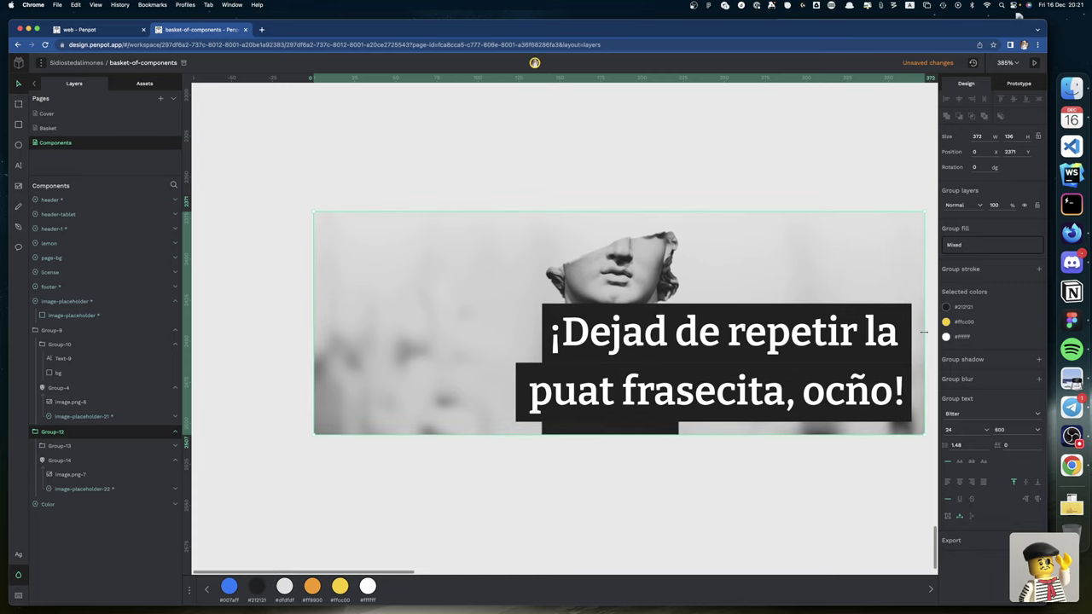
key(super+z)
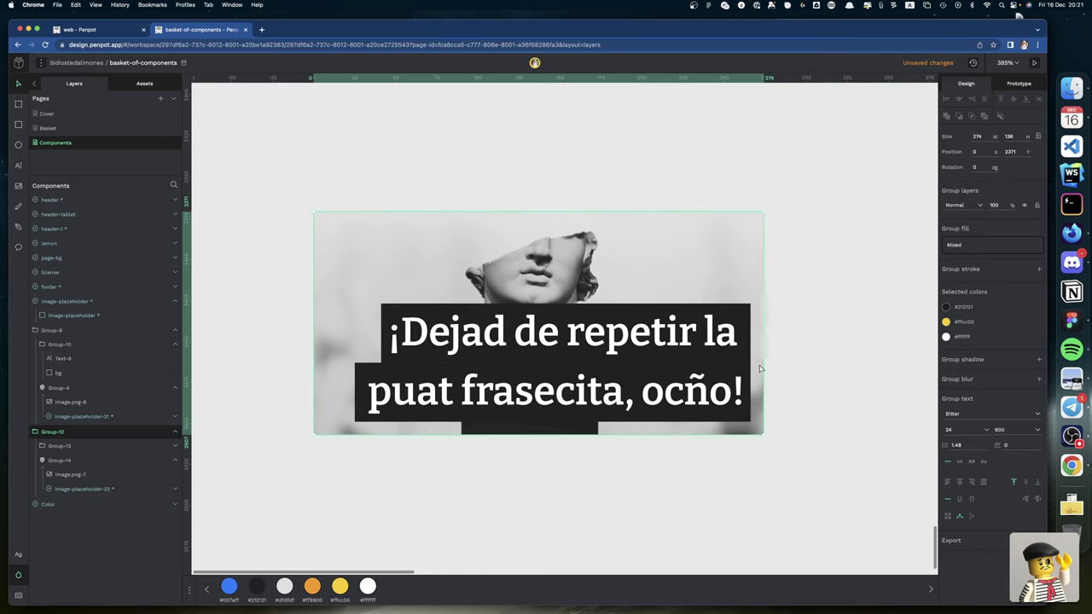
Step: Widen the statue card in two stages to about 298 and 352 px, inspect its title area, and undo the resizing
drag(763, 368, 802, 364)
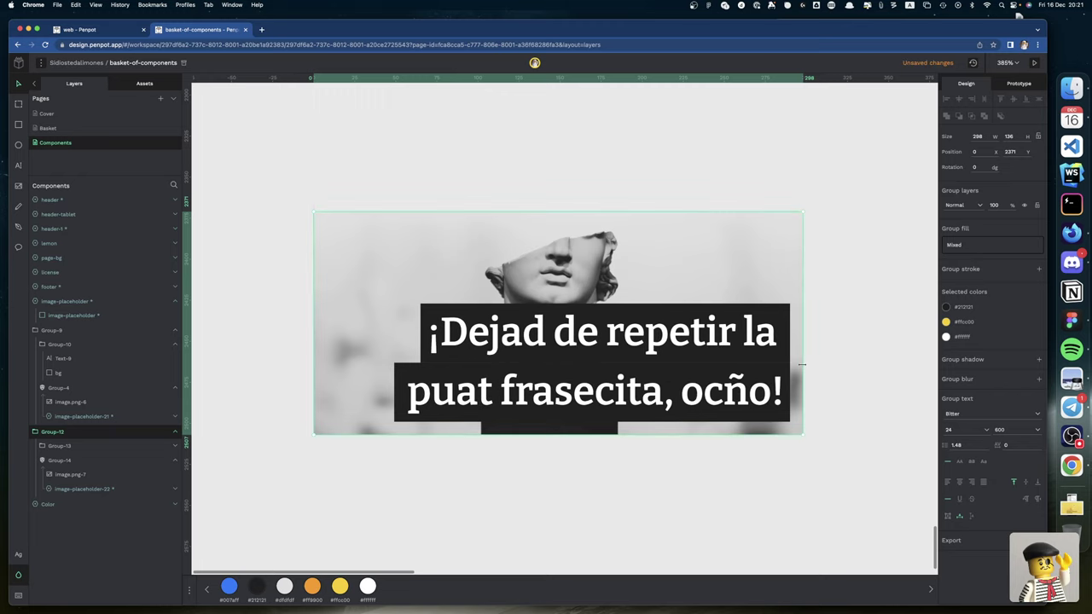
drag(801, 364, 890, 364)
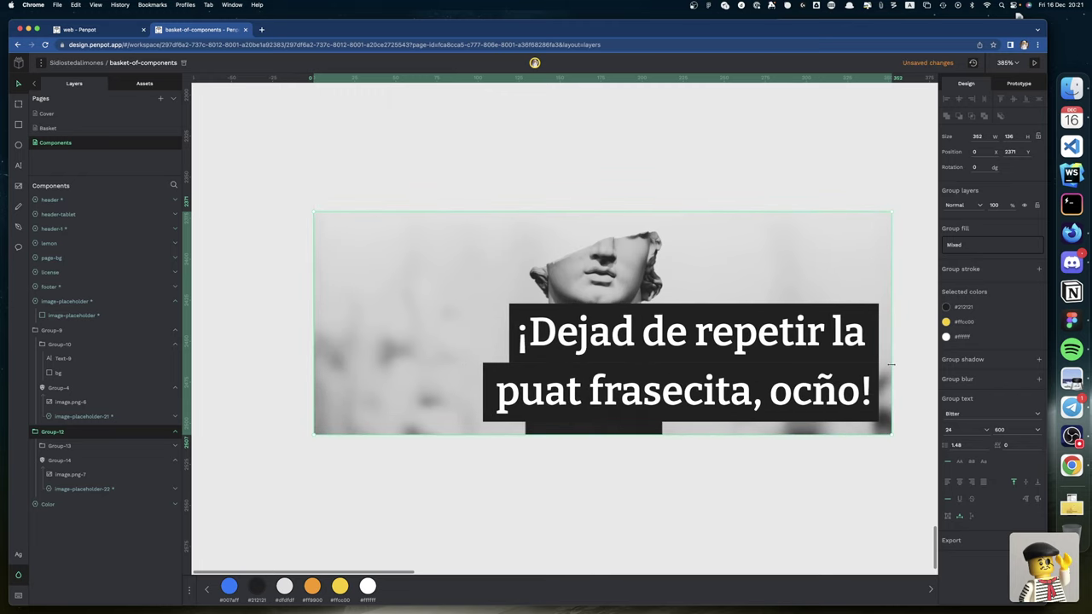
scroll(664, 390, up, 5)
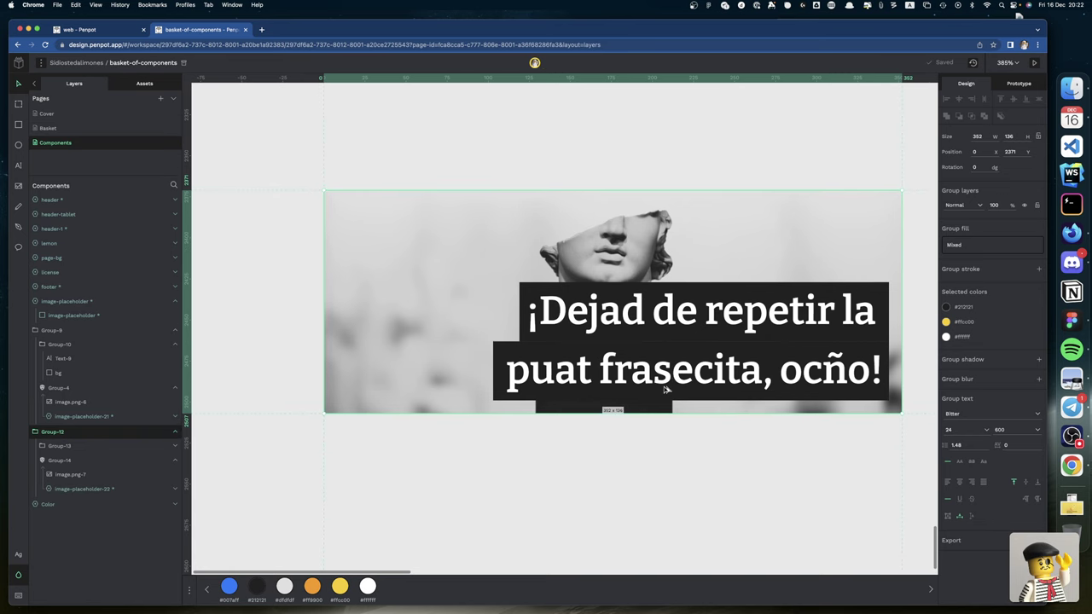
scroll(664, 390, up, 1)
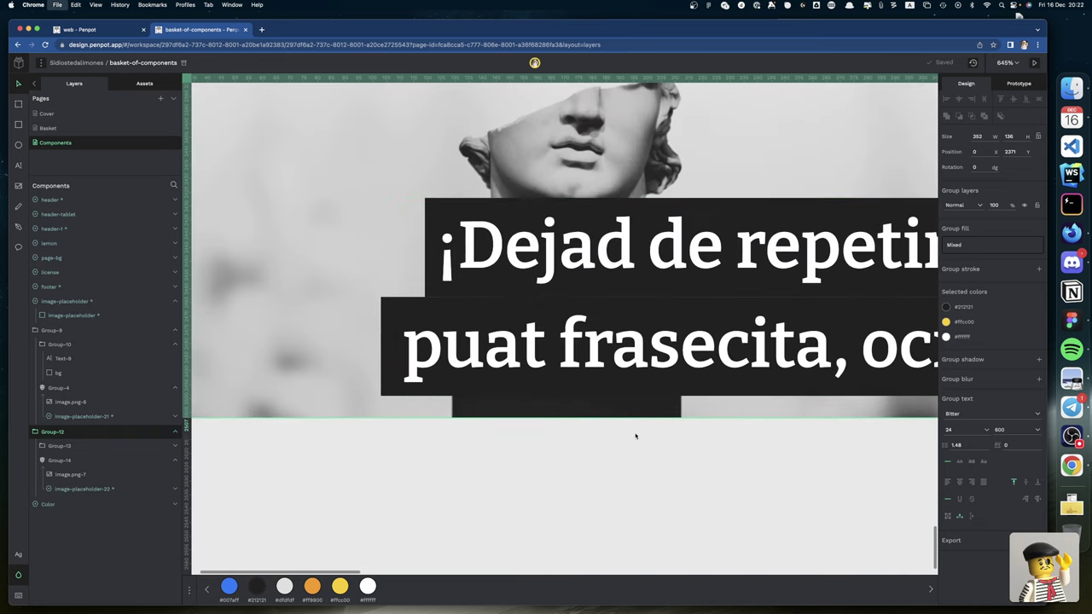
key(super+s)
click(641, 395)
scroll(640, 486, right, 5)
scroll(636, 482, up, 2)
scroll(636, 482, up, 1)
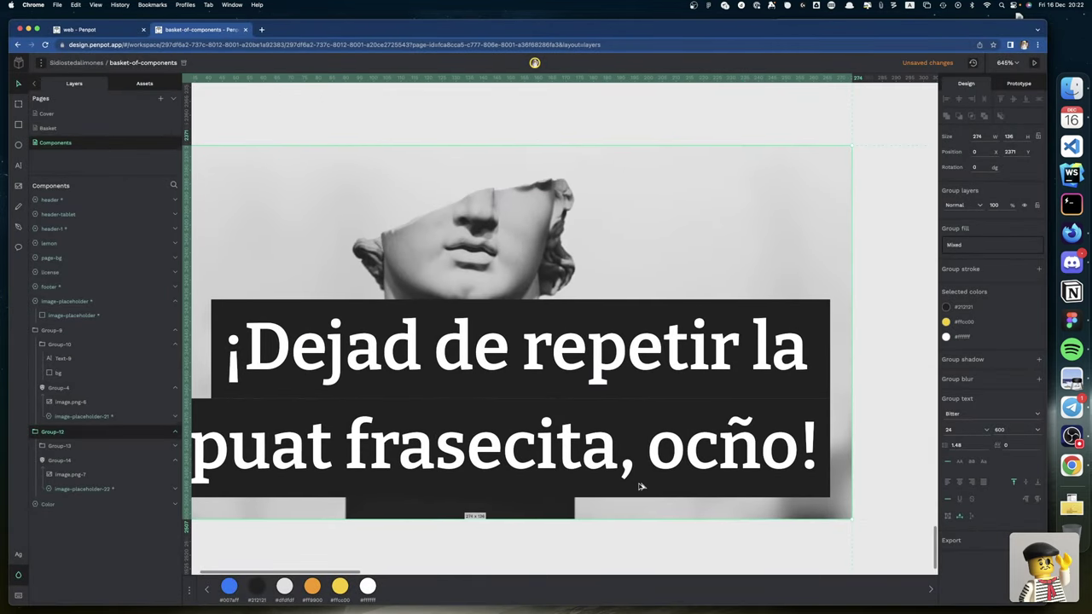
Step: Save the text style of the statue card's title, Text-10, as a new typography asset
scroll(638, 484, down, 5)
scroll(640, 487, down, 2)
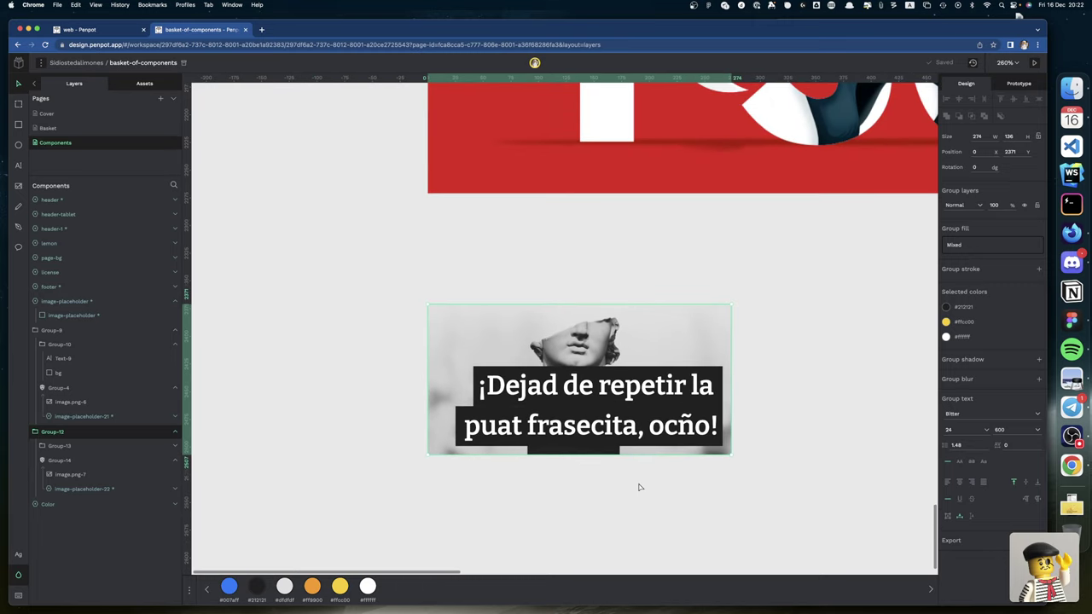
double_click(585, 383)
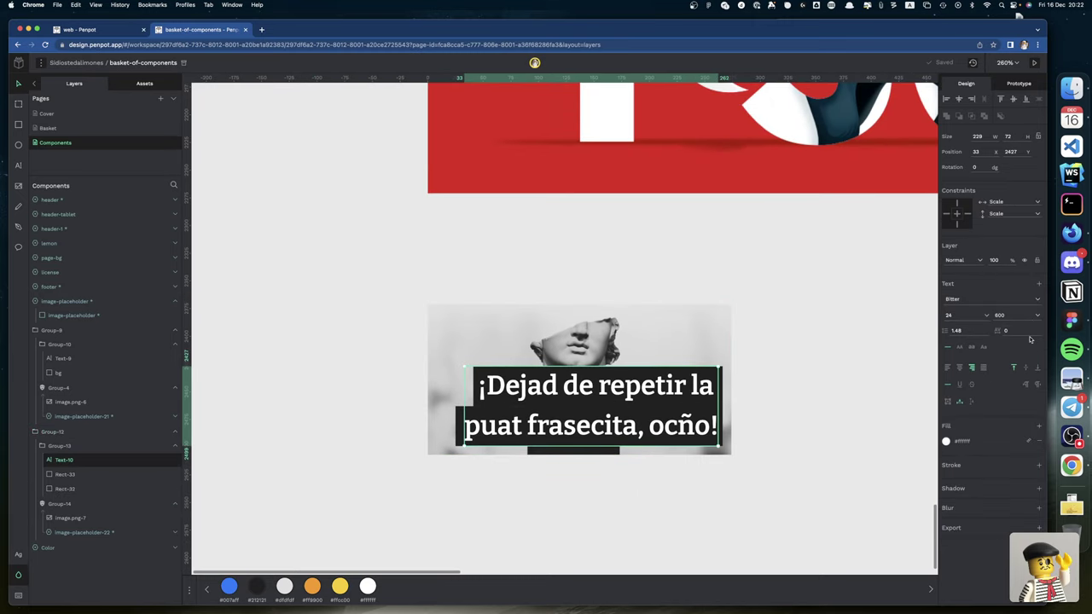
click(1037, 283)
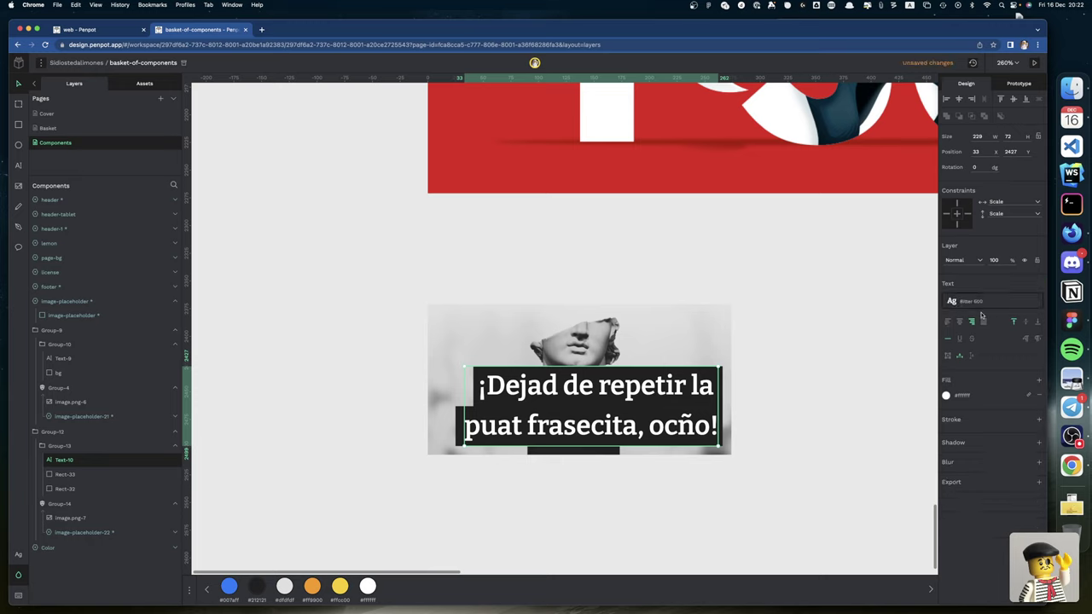
Step: Rename the Bitter 600 typography asset as "Post title - desktop" and return to the layer list with the statue card selected
click(144, 85)
scroll(103, 341, down, 1)
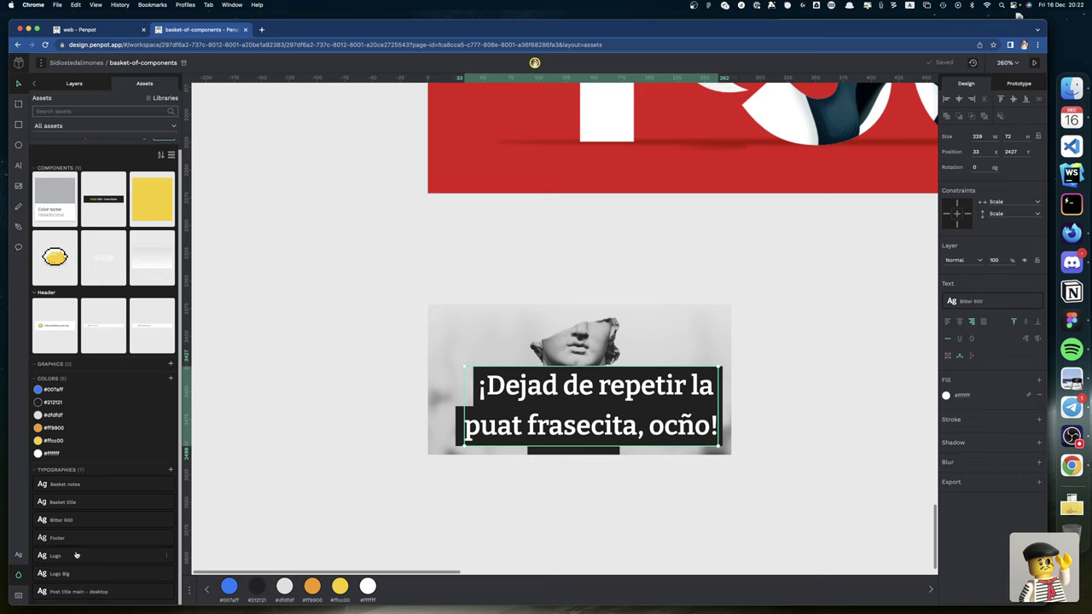
click(81, 521)
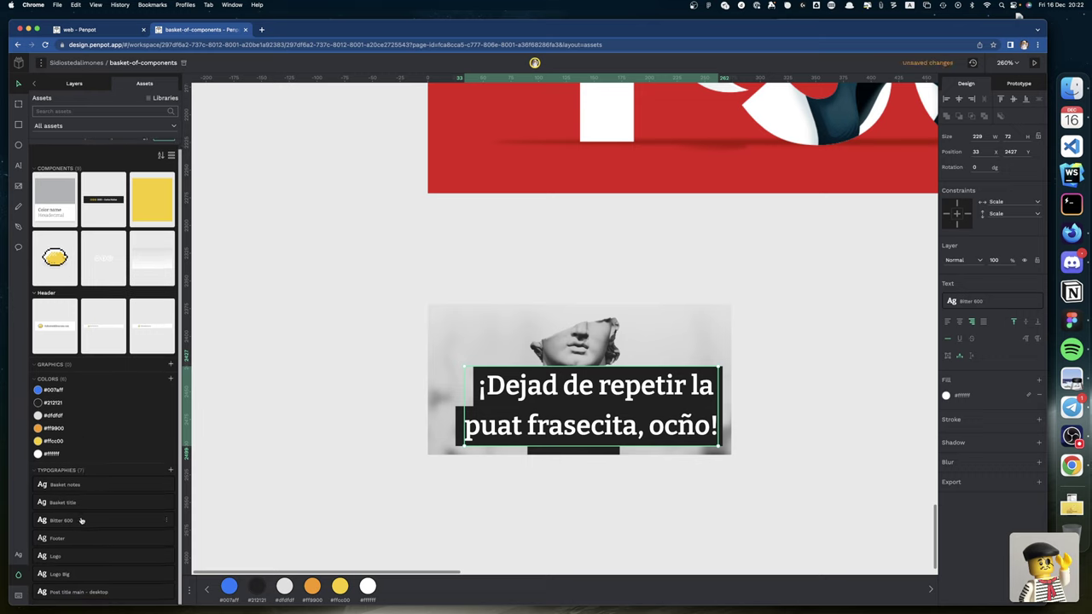
right_click(82, 521)
click(89, 530)
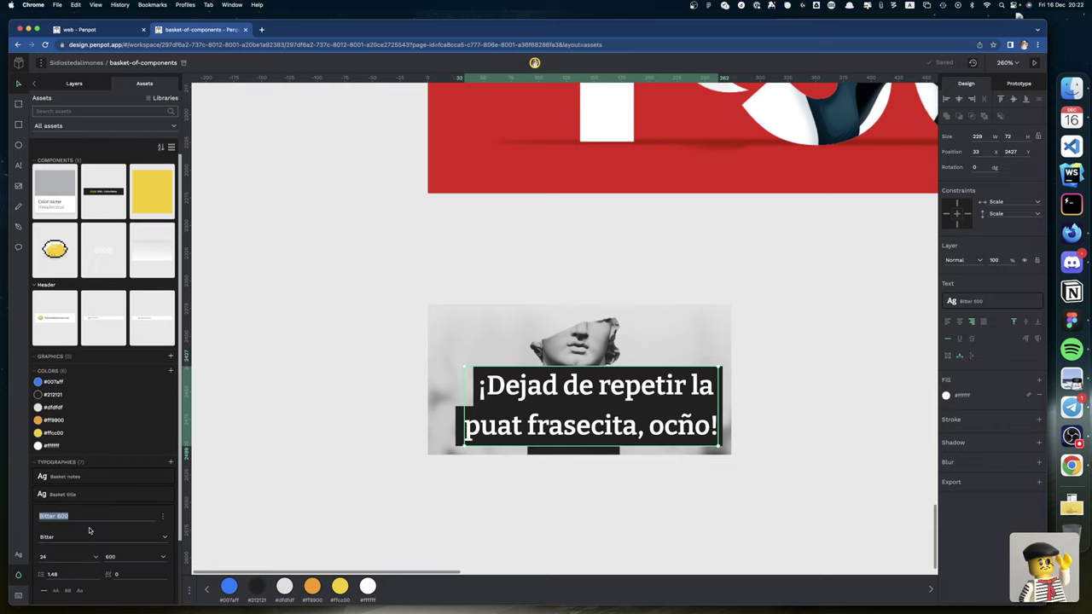
text(Post title - desktop)
key(Return)
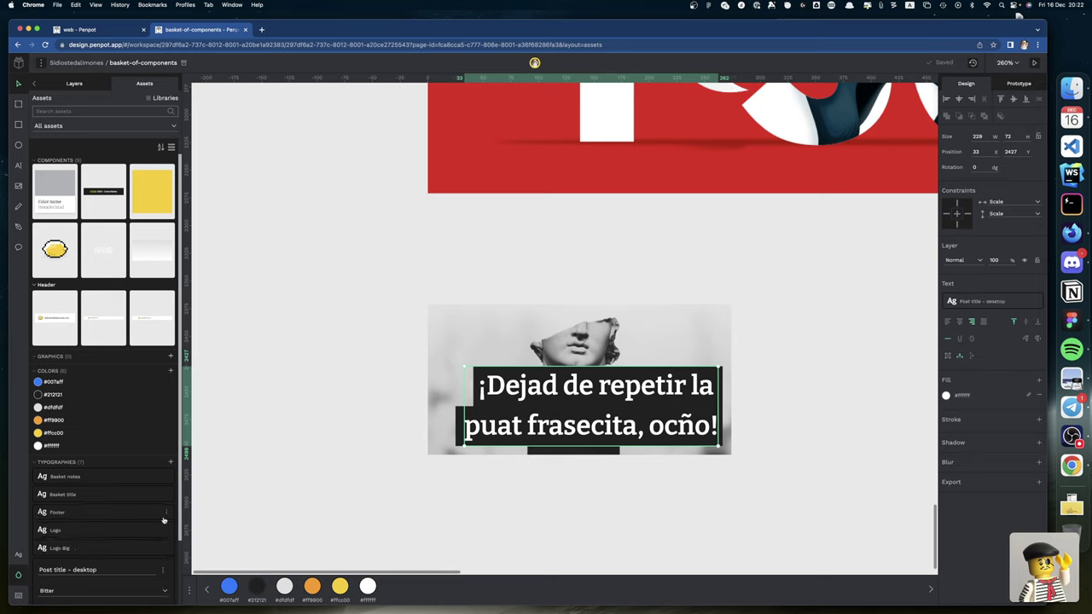
click(165, 571)
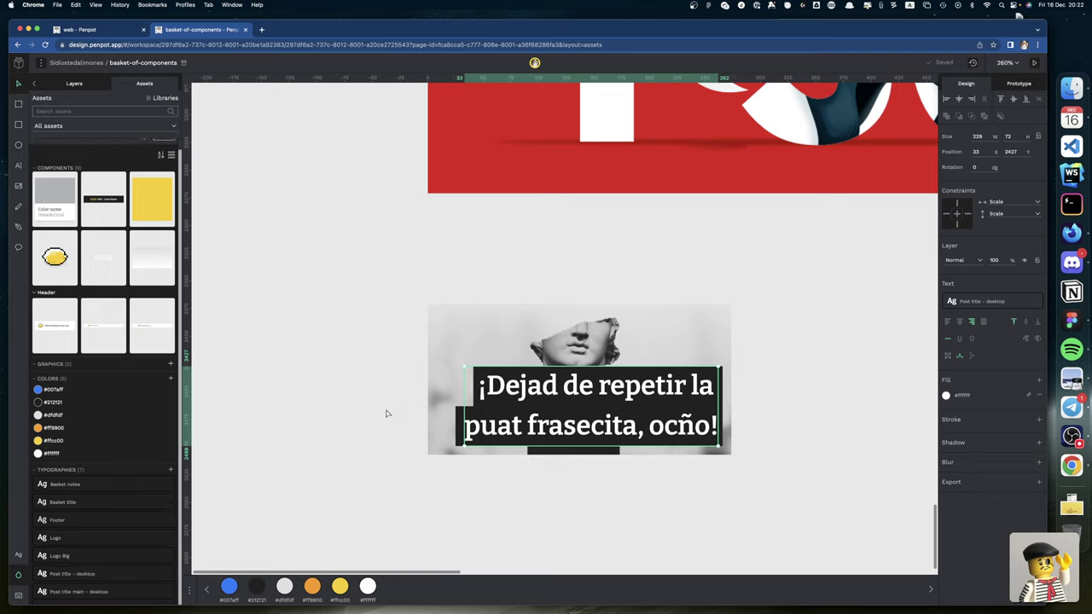
click(339, 420)
click(476, 324)
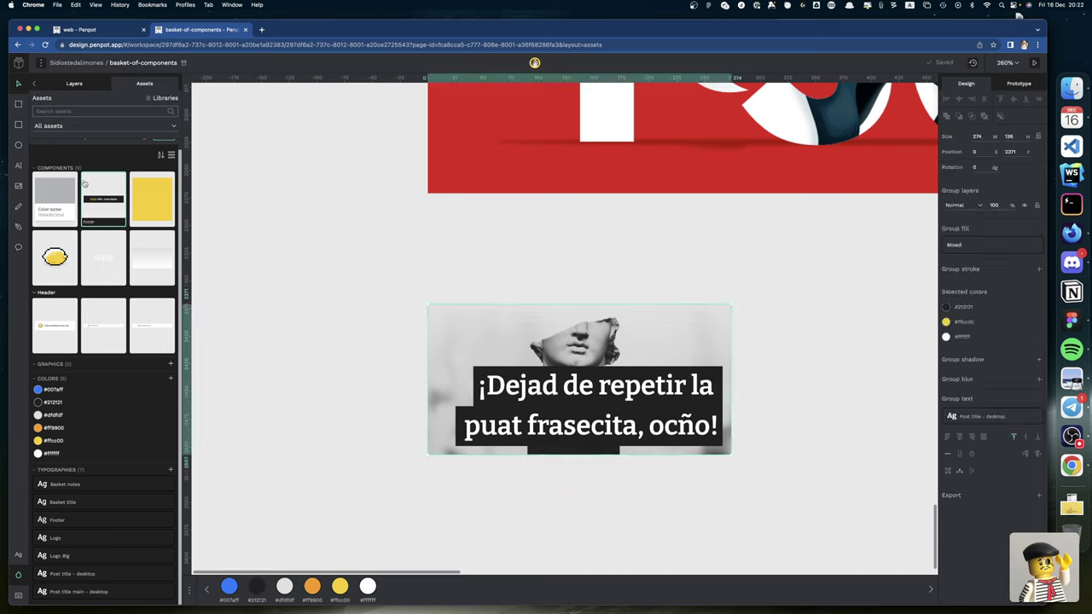
click(74, 83)
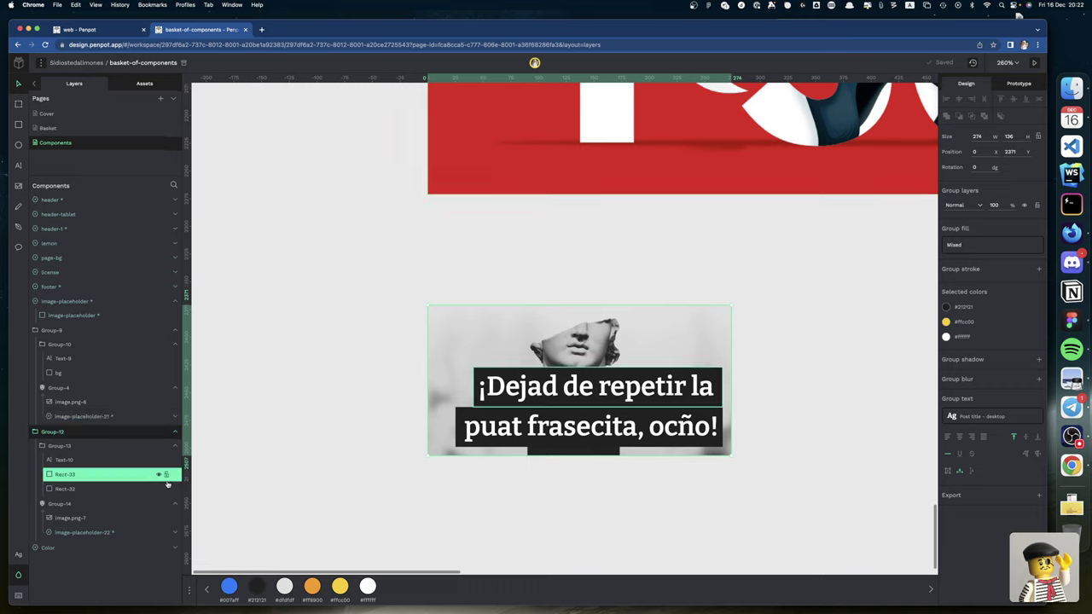
click(60, 447)
click(71, 476)
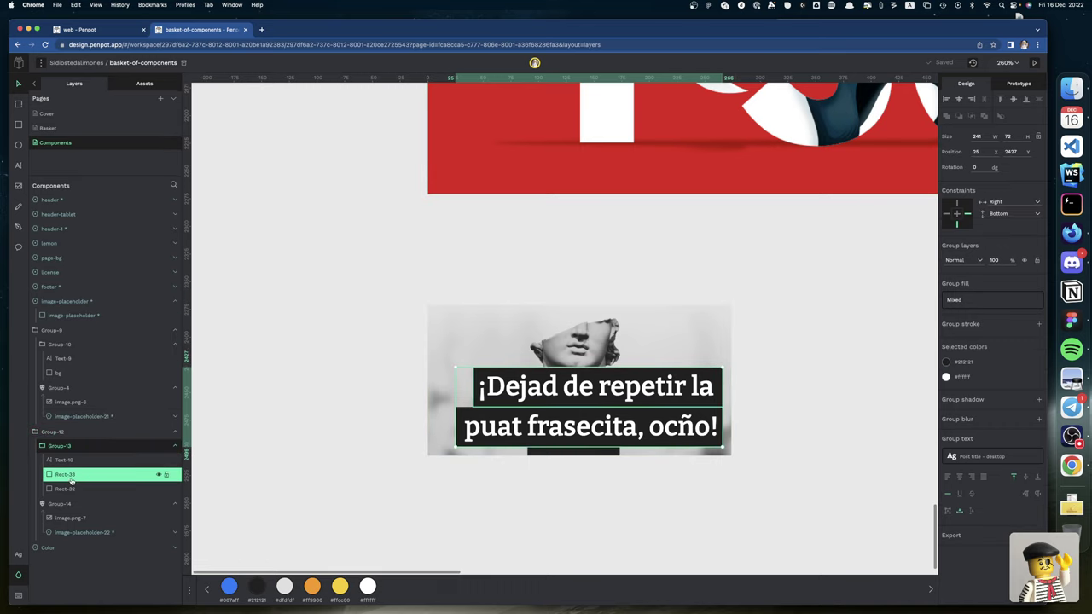
click(70, 490)
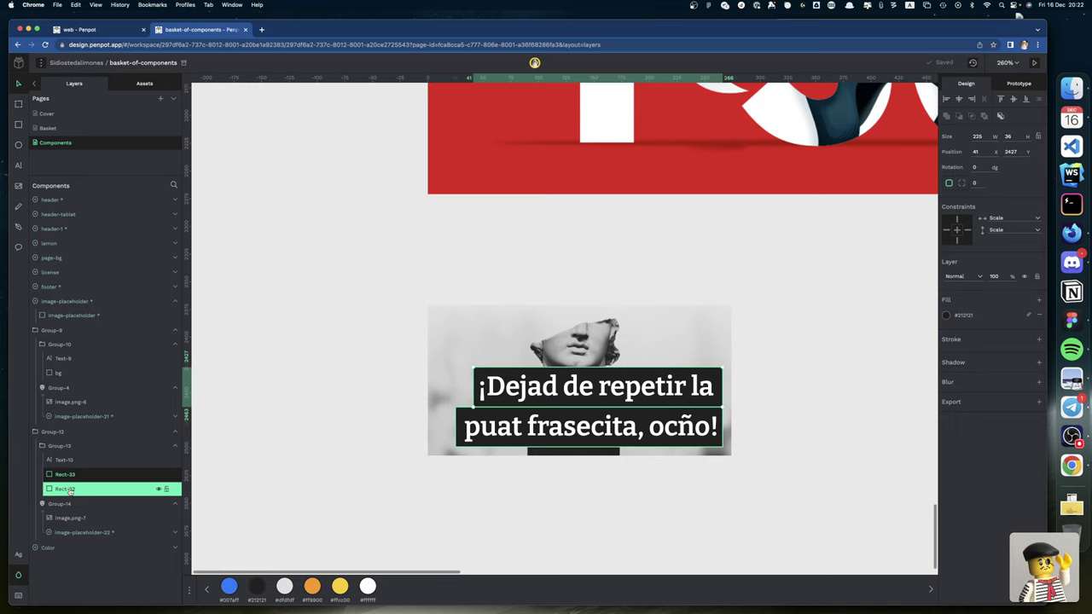
shift+click(70, 489)
right_click(74, 491)
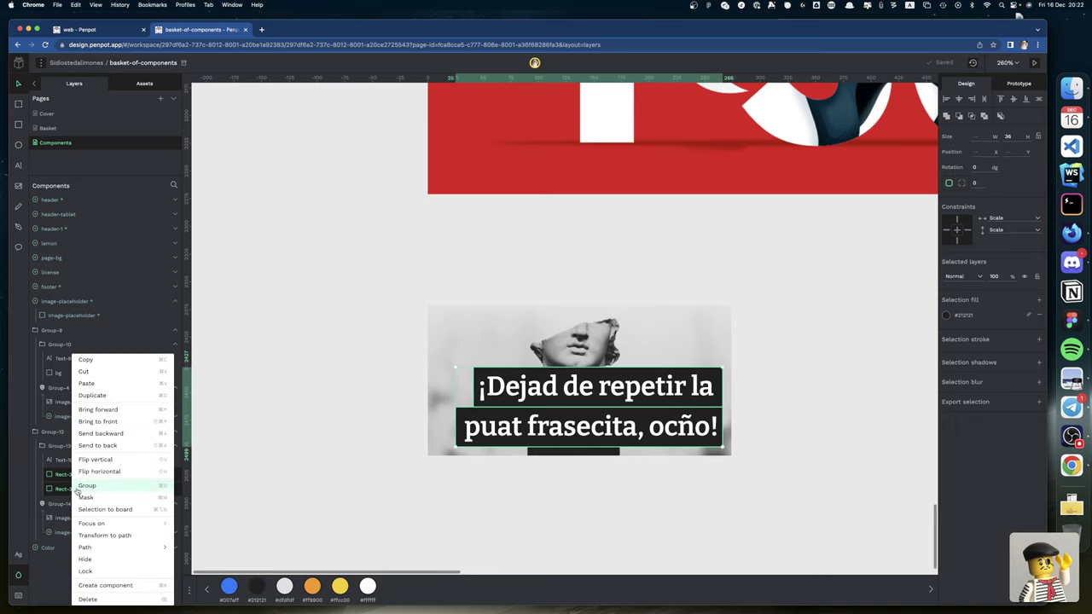
click(75, 491)
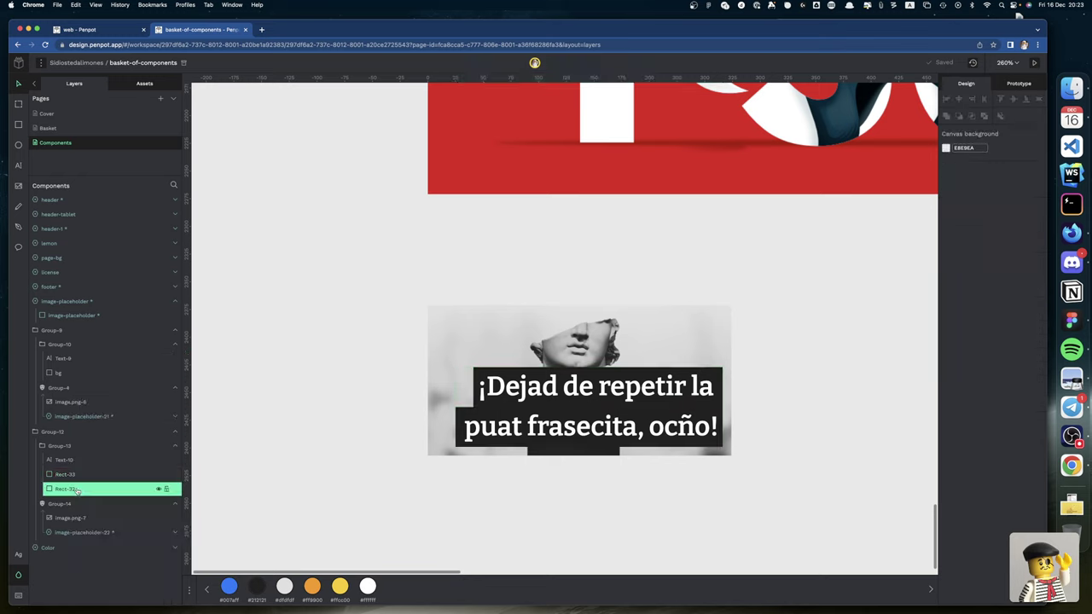
Step: Rename the statue title's two background rectangles as bg1 for the upper line and bg2 for the lower line
click(73, 478)
right_click(75, 477)
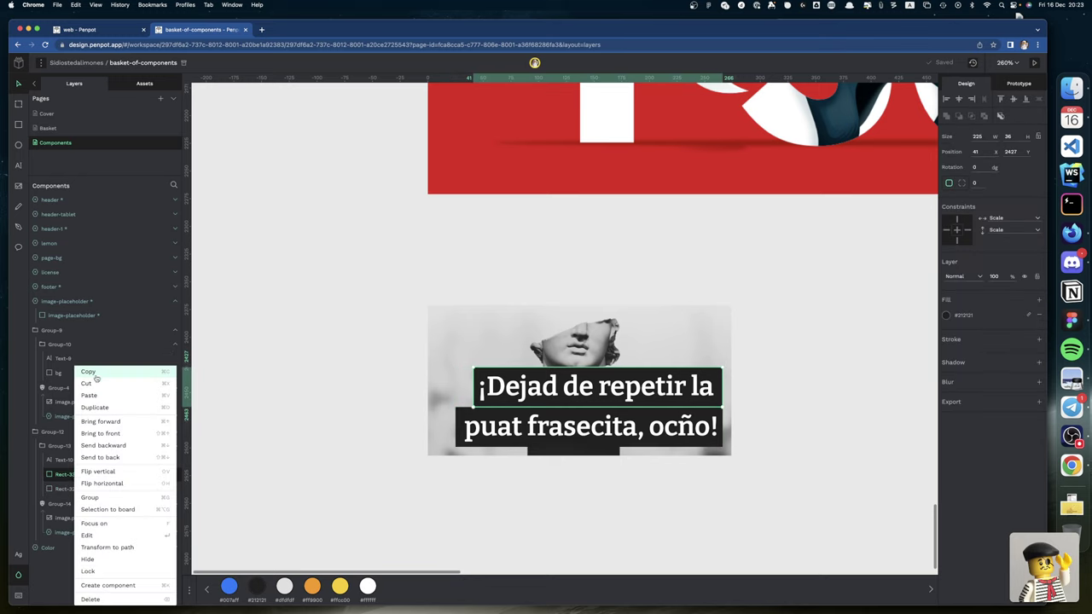
click(102, 536)
double_click(67, 475)
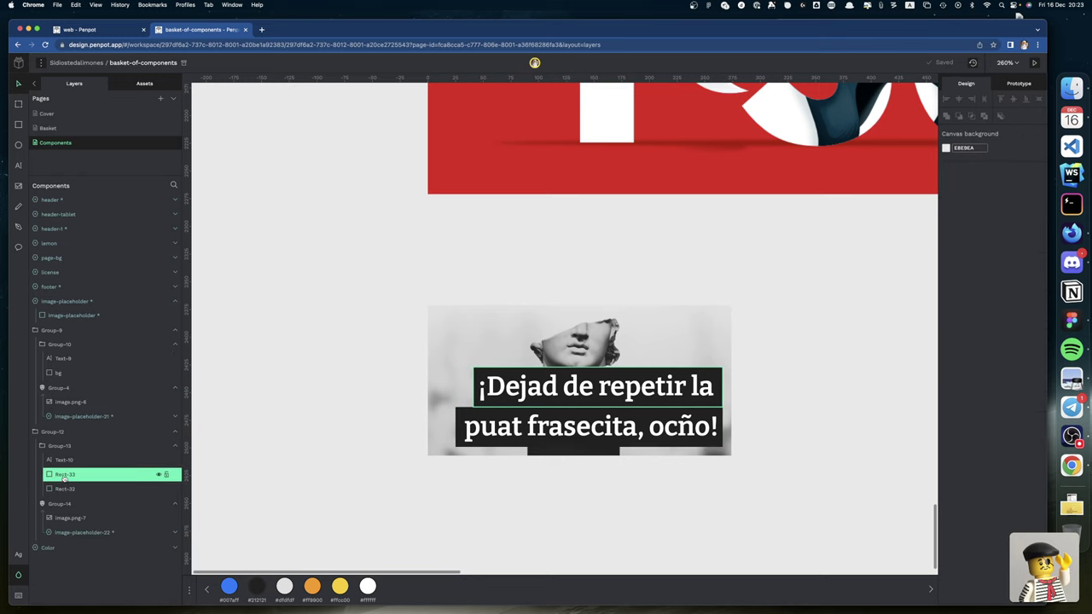
text(BG)
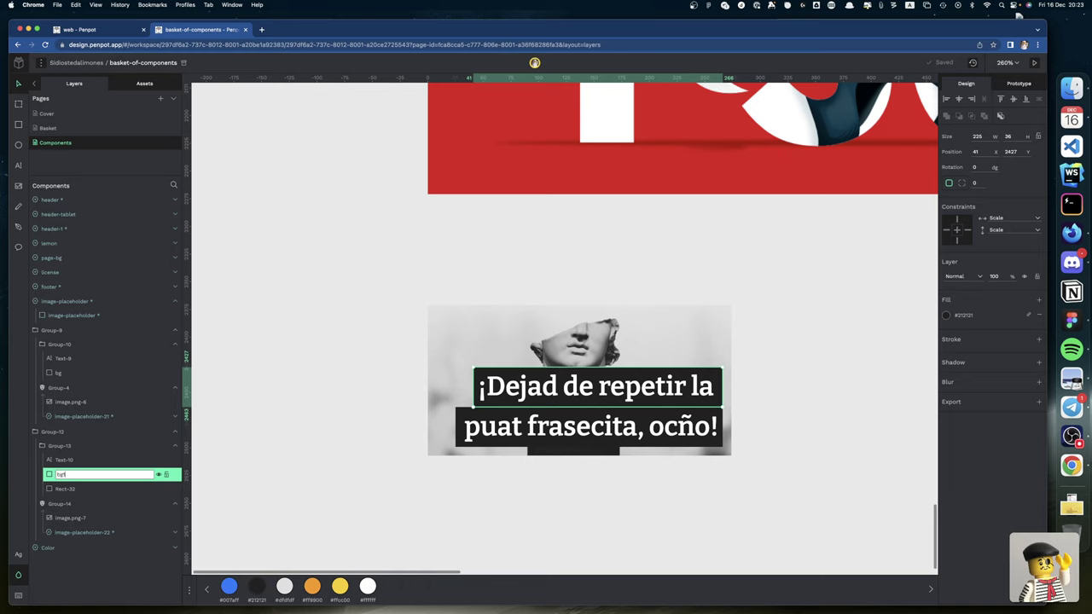
double_click(65, 489)
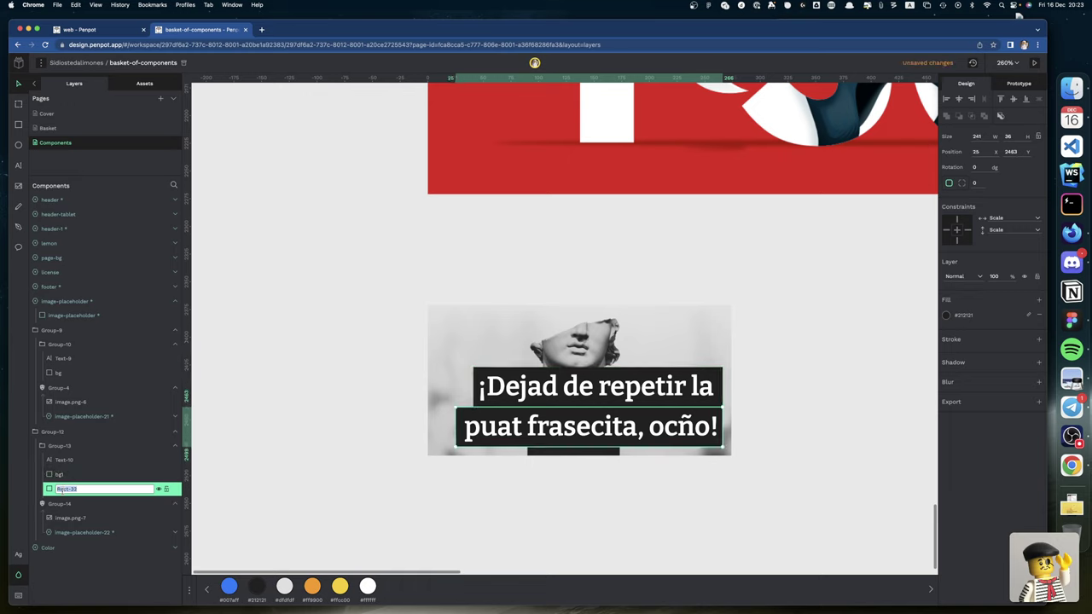
text(bg2)
key(Return)
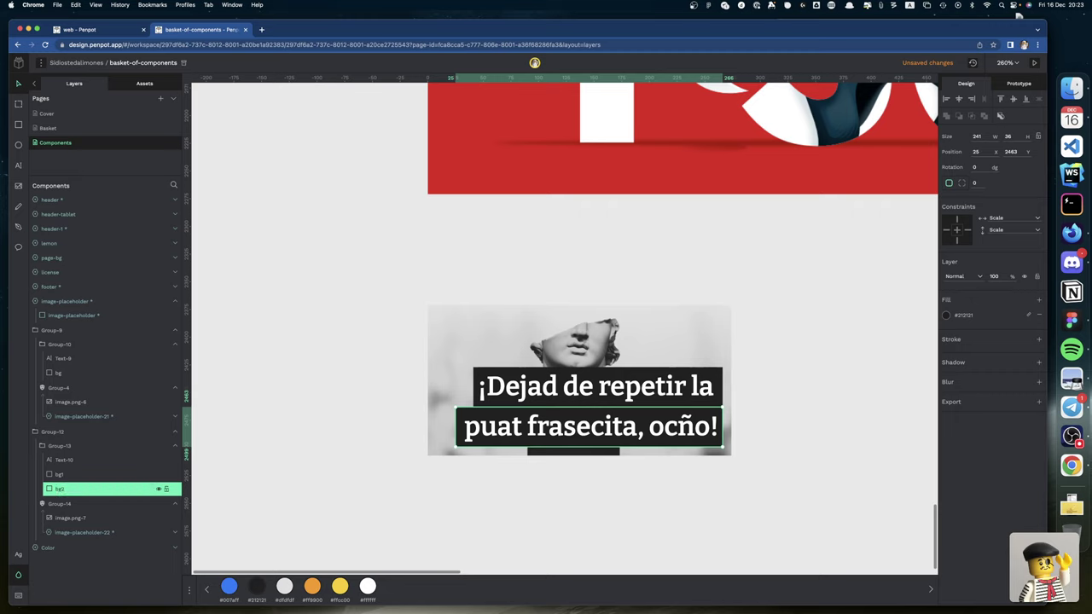
Step: Rename the title groups of both cards, Group-13 in the statue card and Group-10 in the red card, as title
click(64, 474)
click(64, 461)
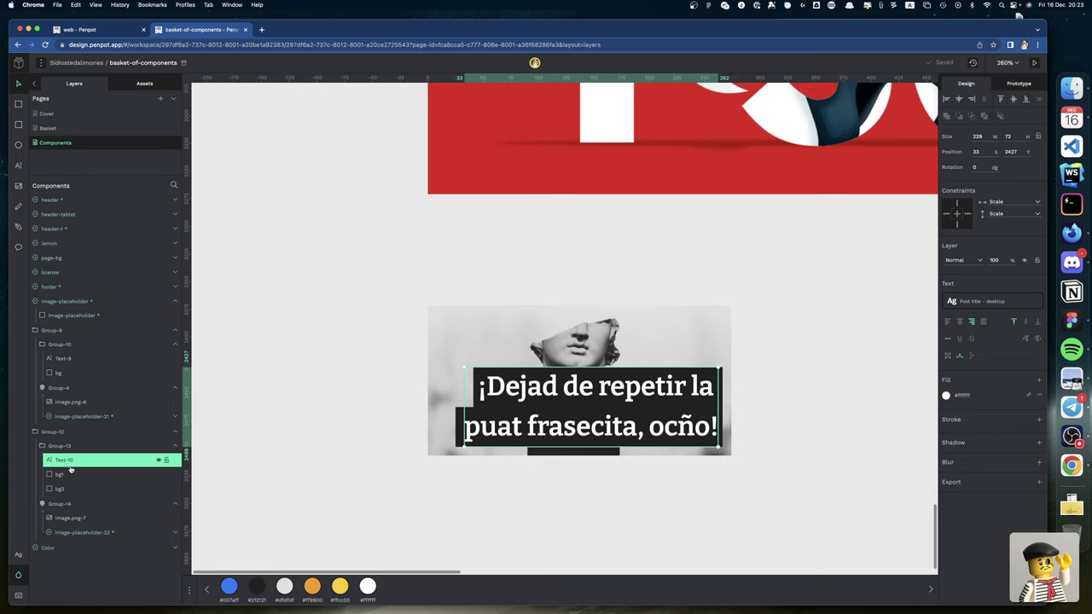
click(70, 474)
click(71, 505)
click(62, 445)
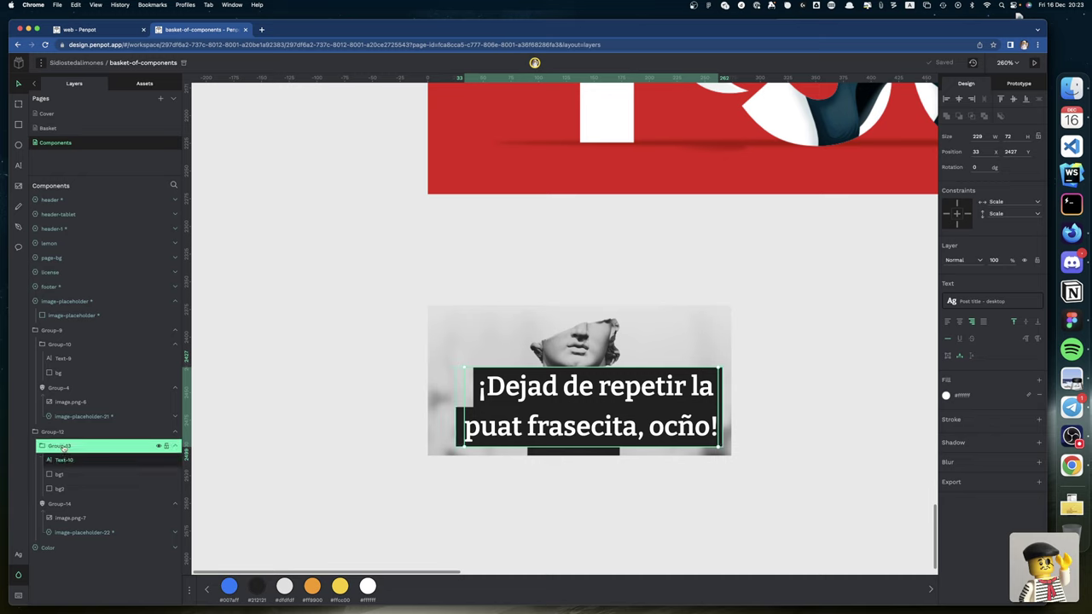
double_click(62, 445)
text(tic)
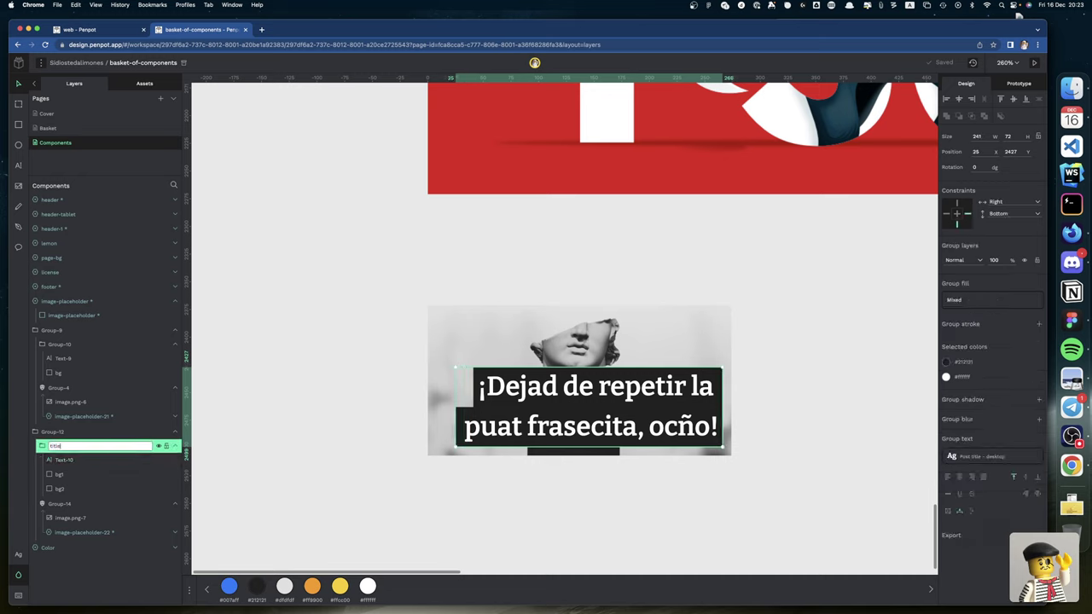
key(Return)
click(70, 348)
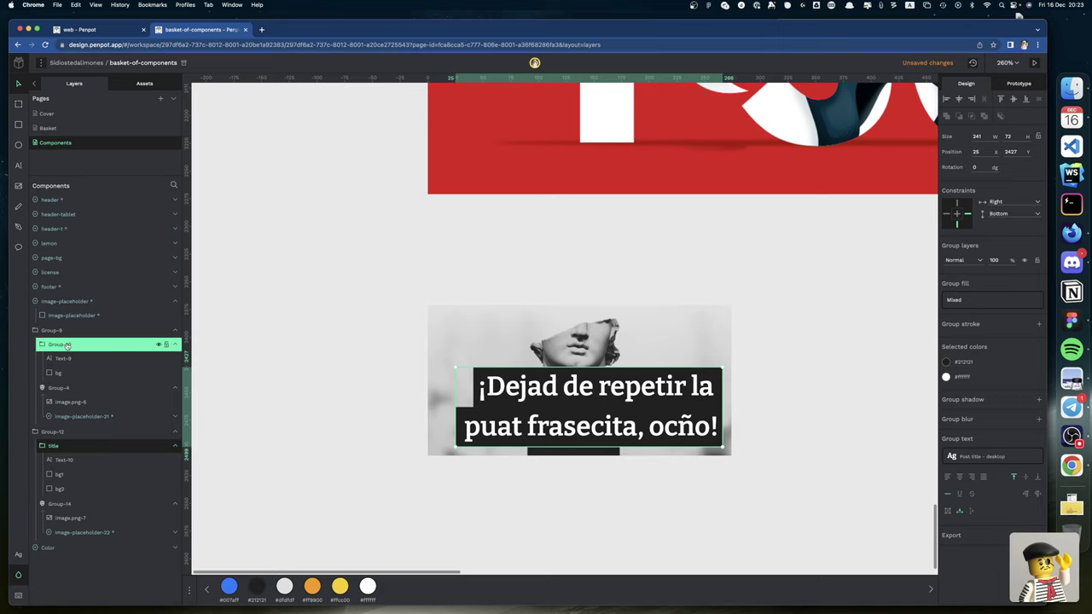
double_click(67, 344)
text(title)
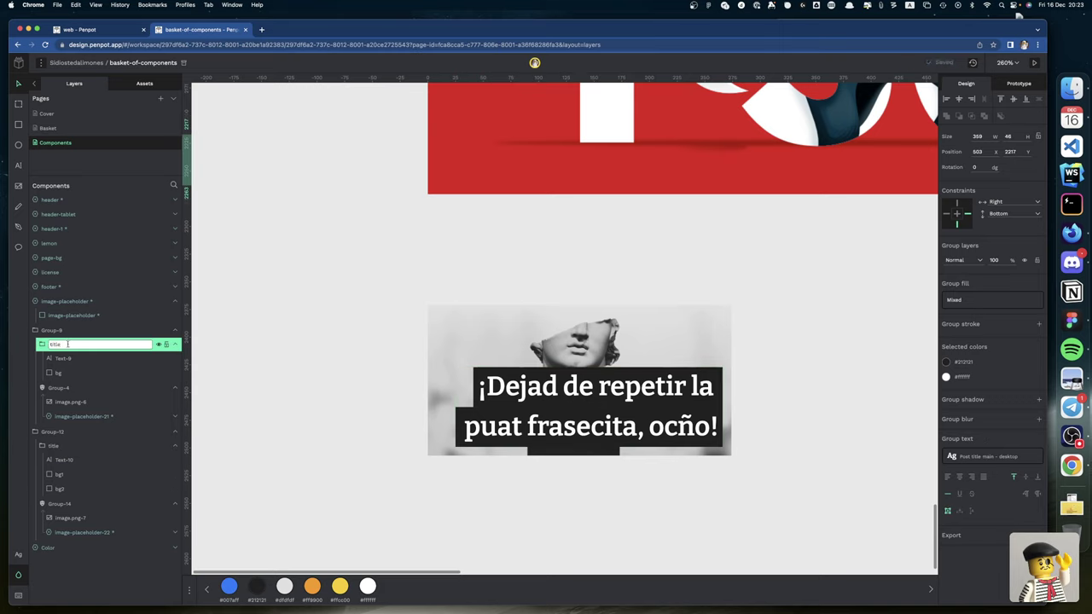
key(Return)
Step: Rename the masked image groups of both cards, Group-4 and Group-14, as image
click(66, 388)
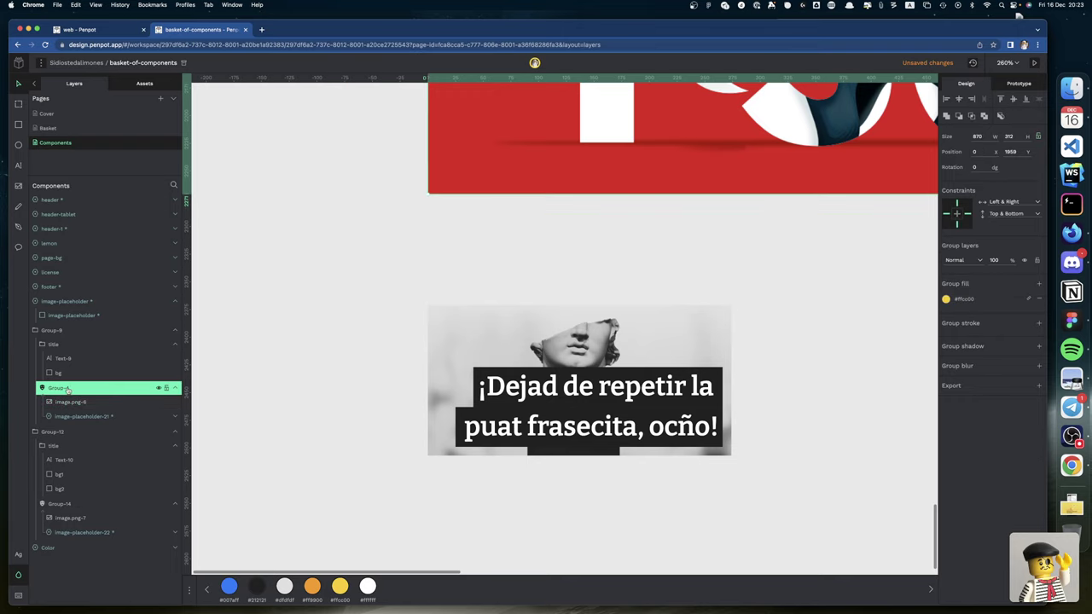
double_click(62, 388)
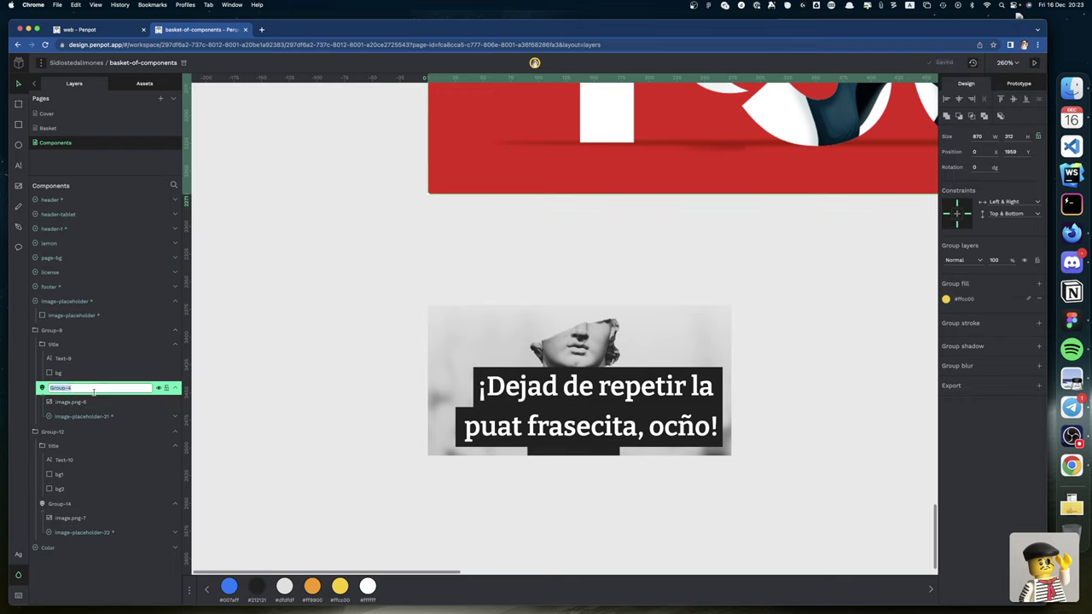
text(image)
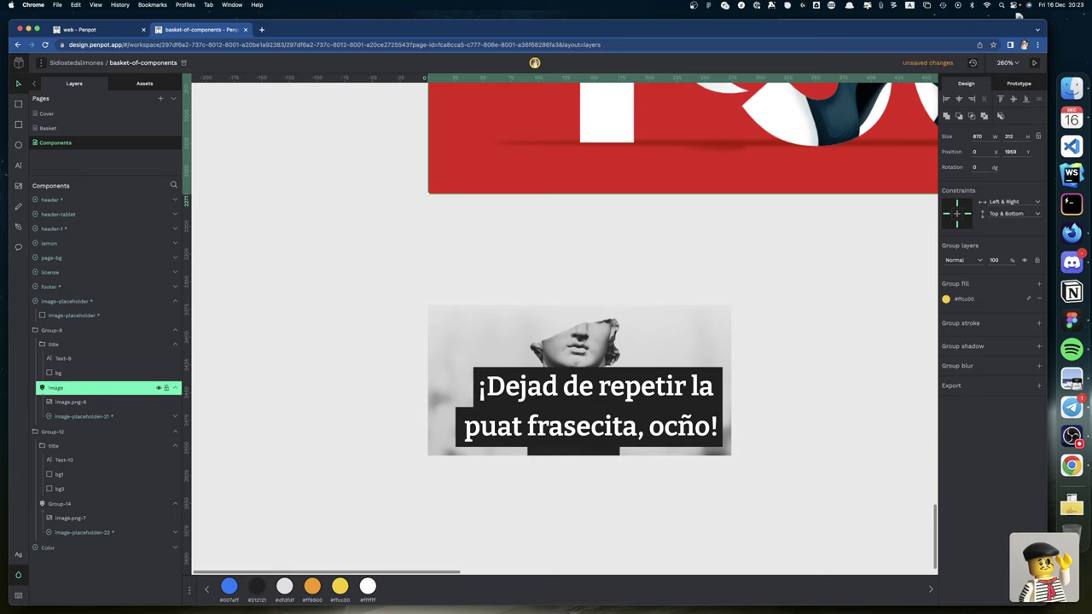
key(Return)
click(60, 504)
double_click(58, 503)
key(BackSpace)
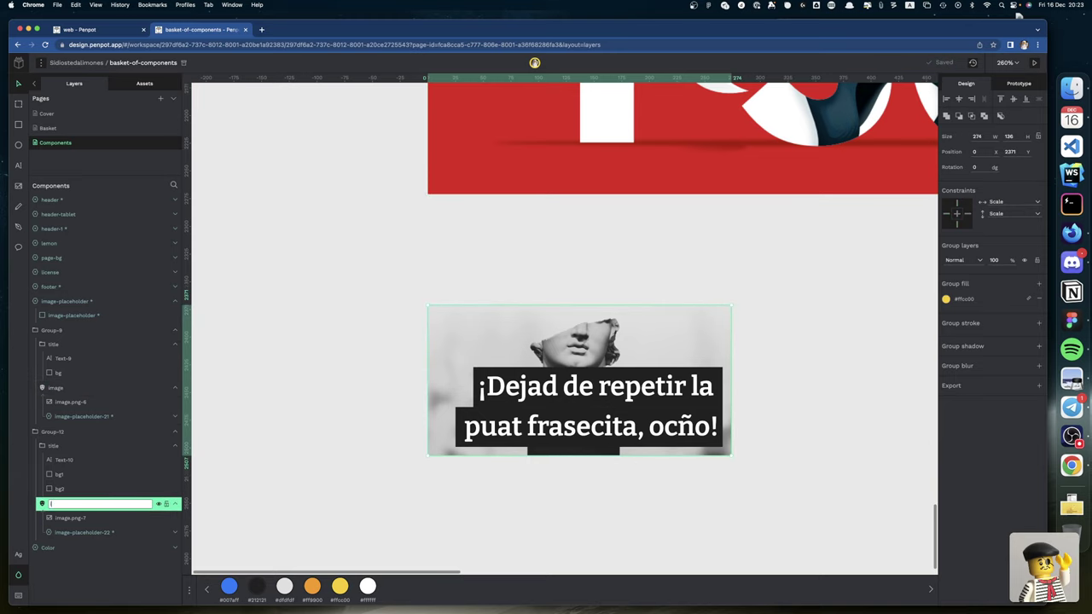
text(image)
key(Return)
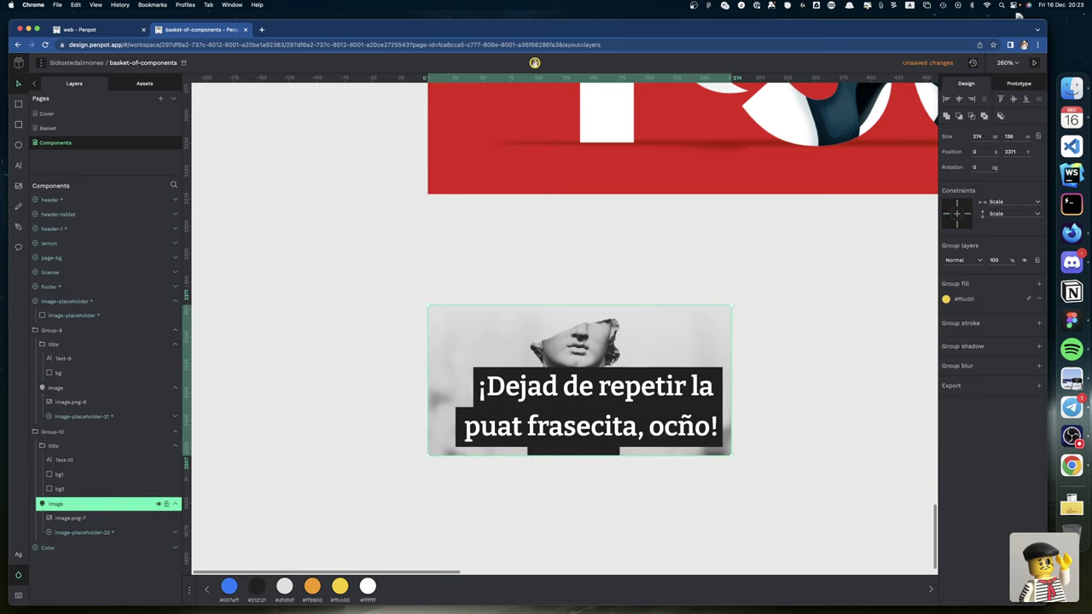
Step: Rename the red card's whole group, Group-9, as main-post-desktop and the statue card's, Group-12, as post-desktop
click(62, 416)
click(58, 330)
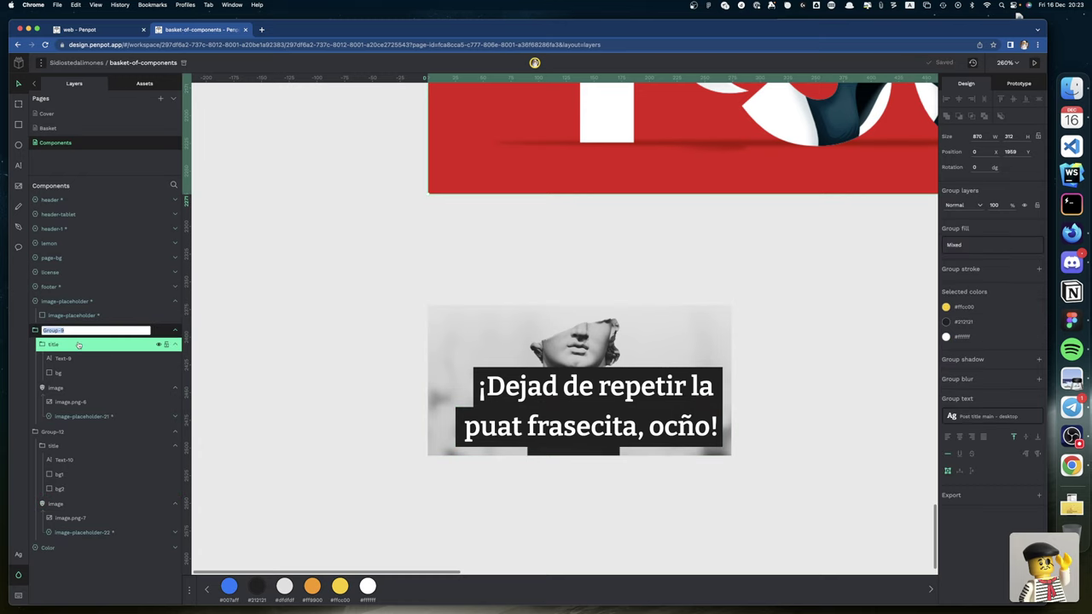
text(main-post-desktop)
key(Return)
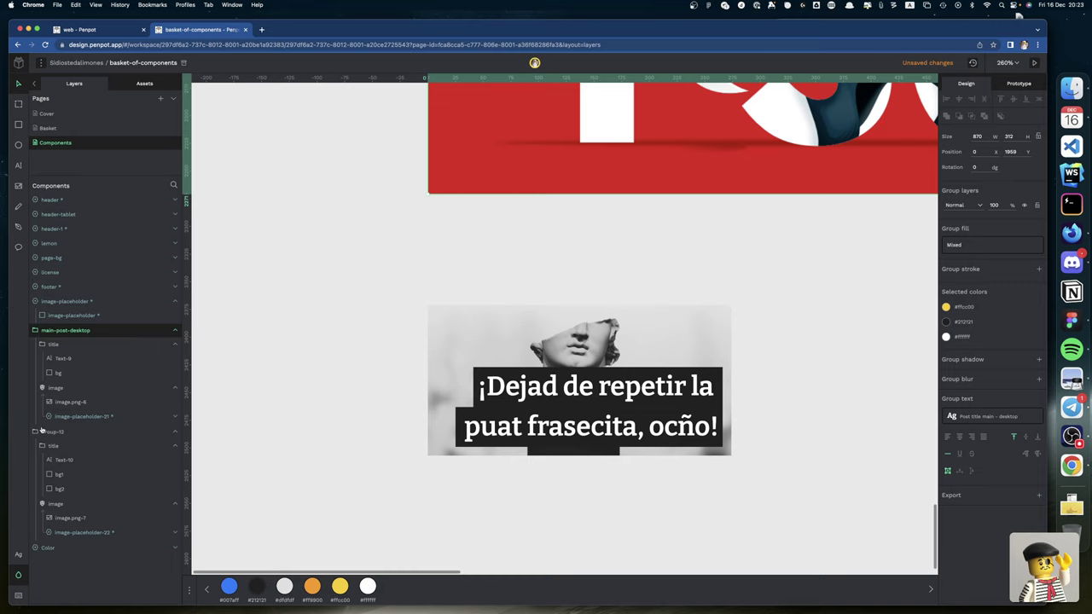
click(41, 431)
double_click(56, 433)
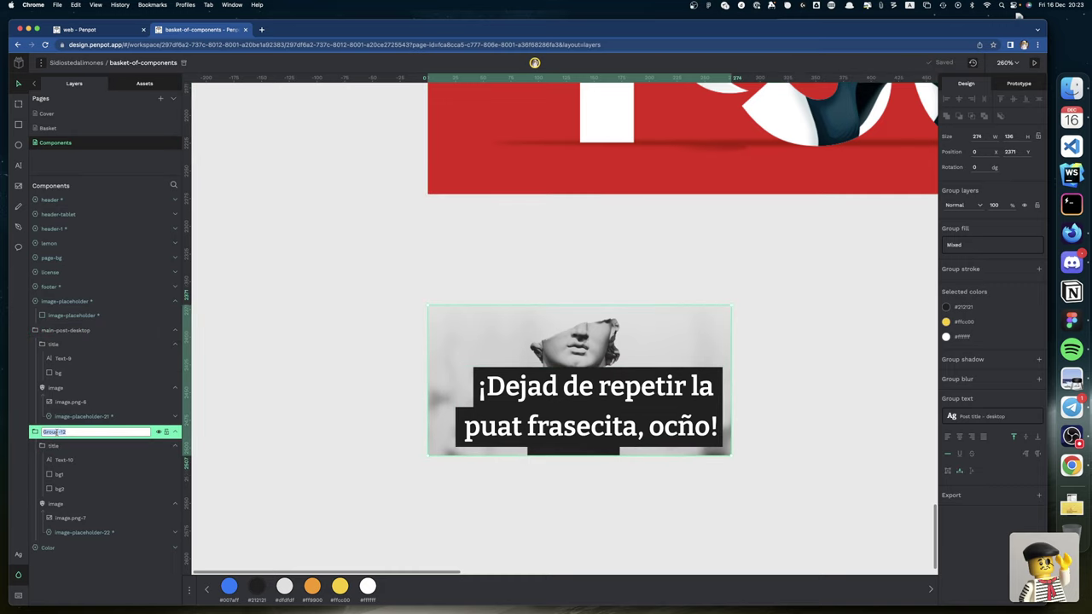
text(post-desktop)
key(Return)
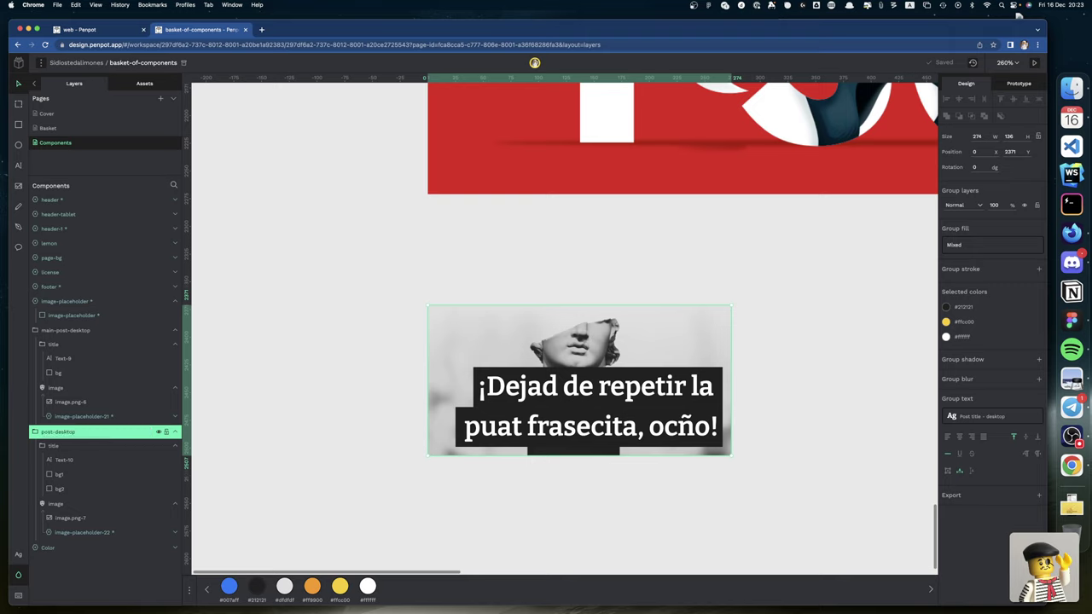
Step: Create a component from the main-post-desktop group
click(52, 330)
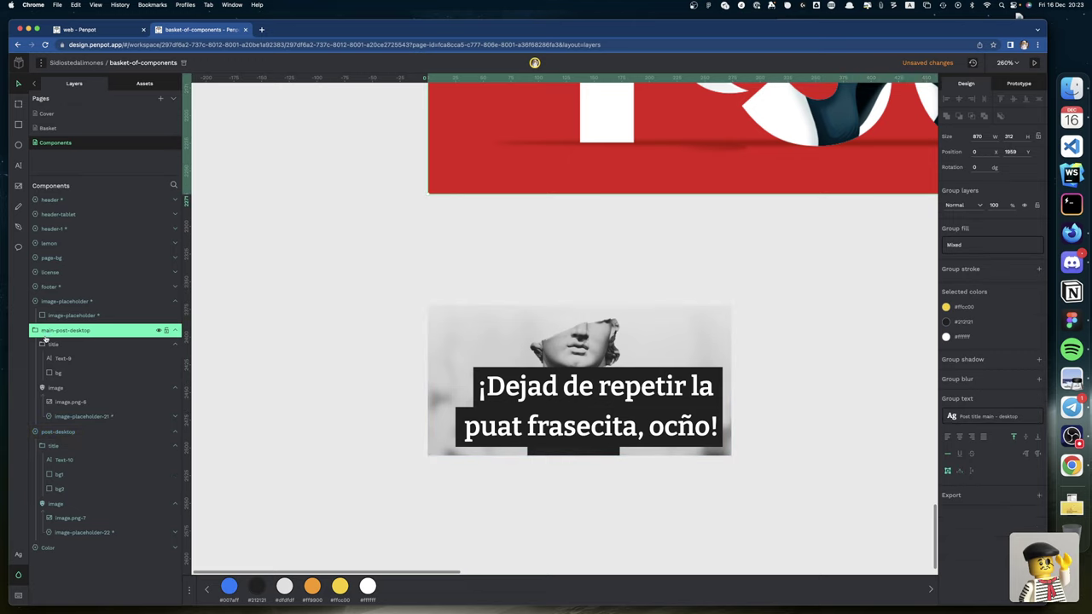
key(super+k)
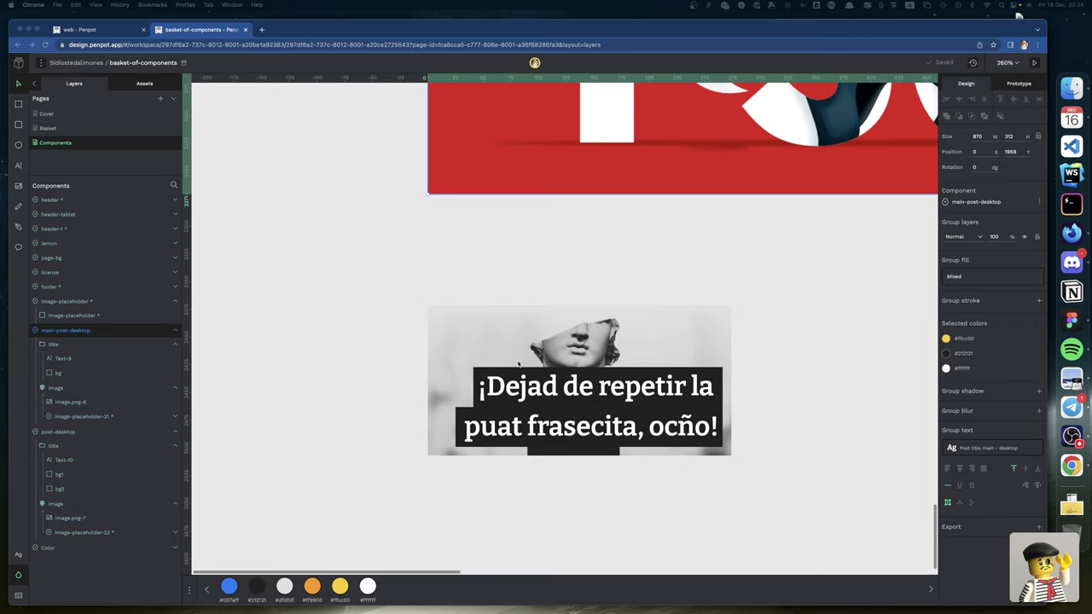
Step: Switch to the web file and apply the pending shared library updates
scroll(518, 364, down, 5)
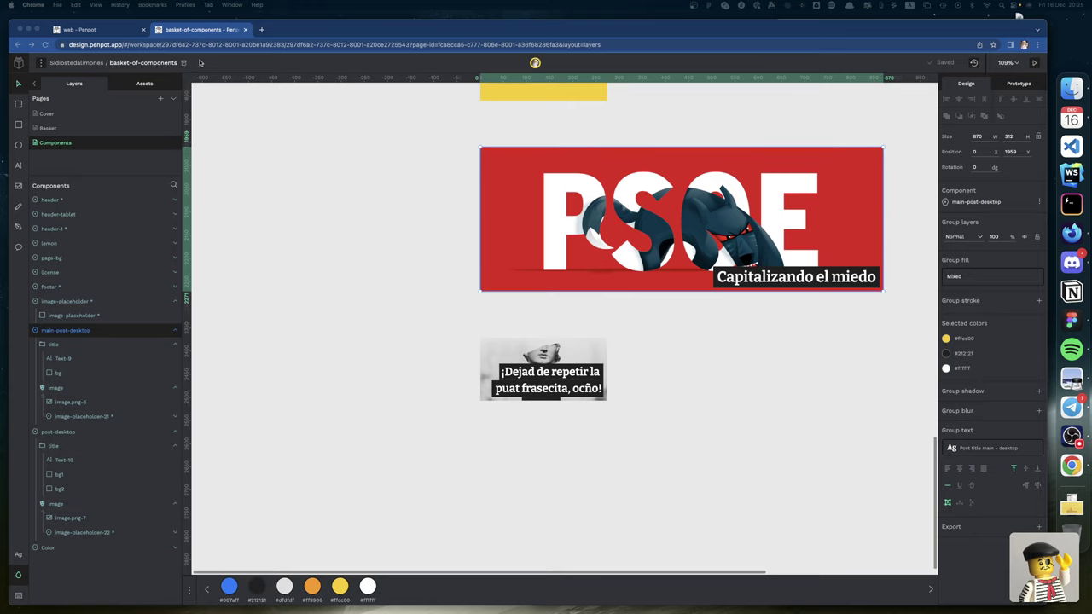
click(115, 32)
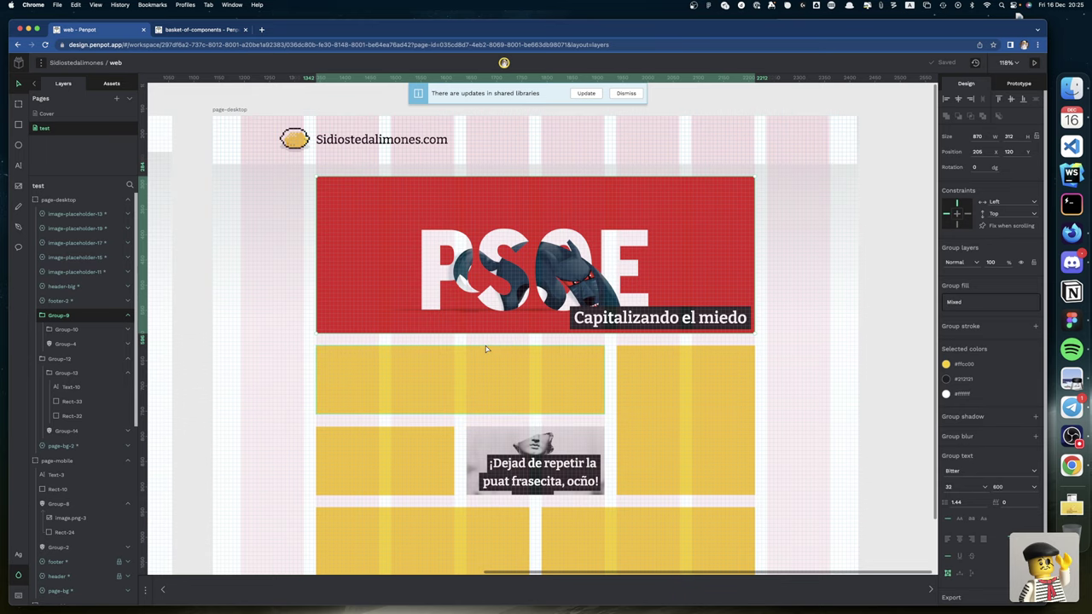
click(585, 94)
Step: Delete the old red and statue card groups from the page-desktop board and show the file's library assets
key(Delete)
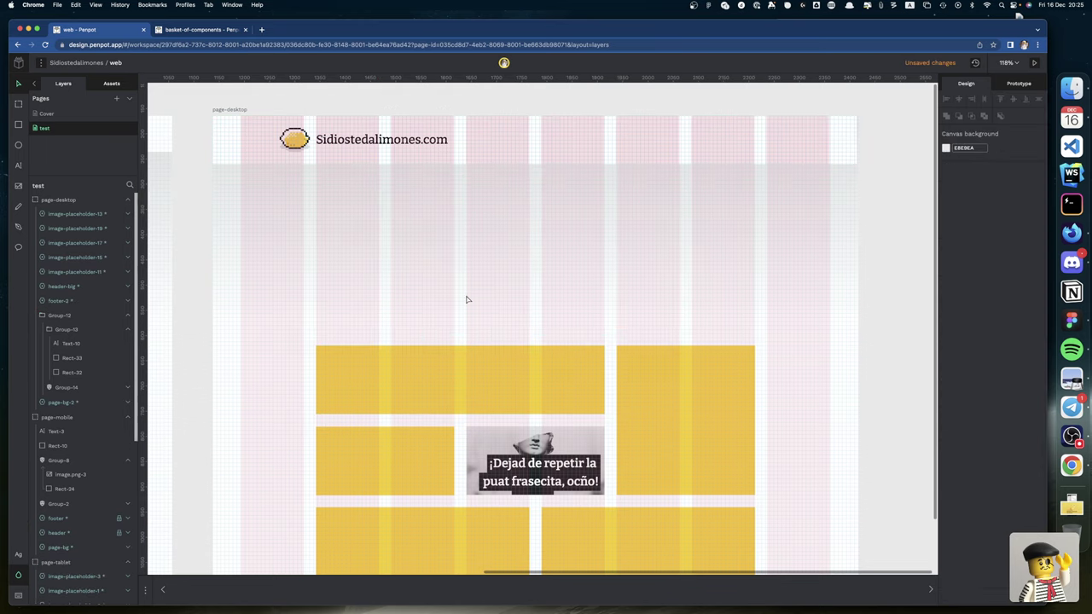
click(508, 463)
key(Delete)
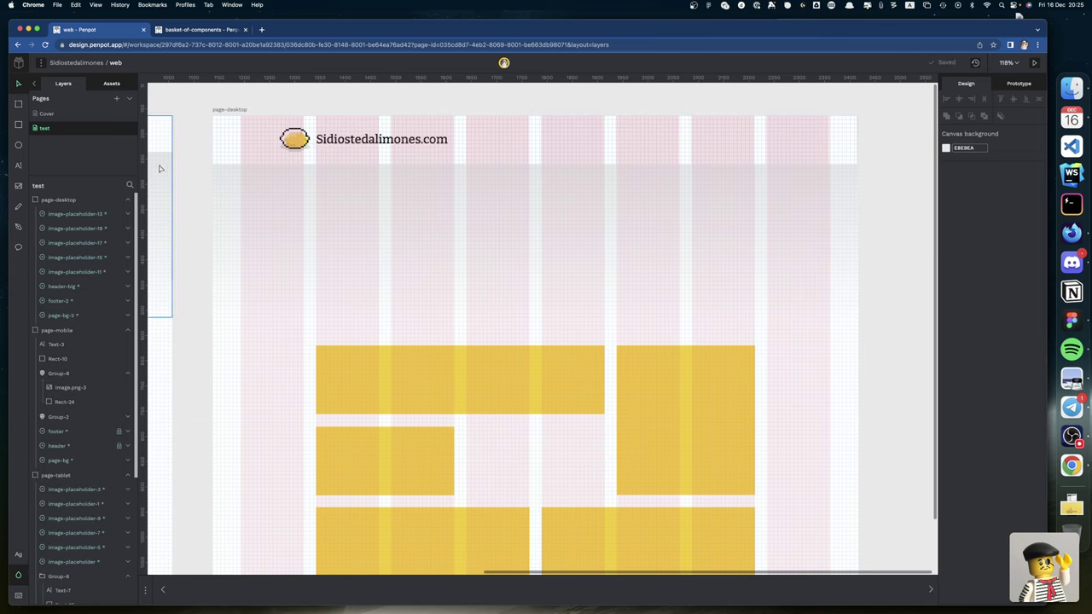
click(111, 84)
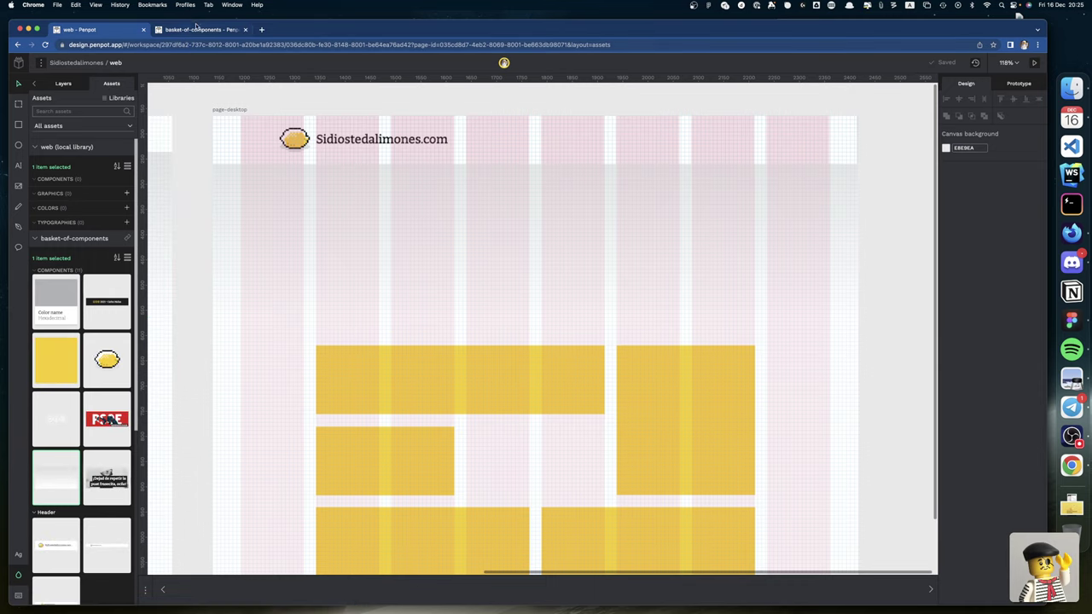
Step: In the basket-of-components file, group the main-post-desktop, page-bg and post-desktop components under the name Post grid
click(197, 30)
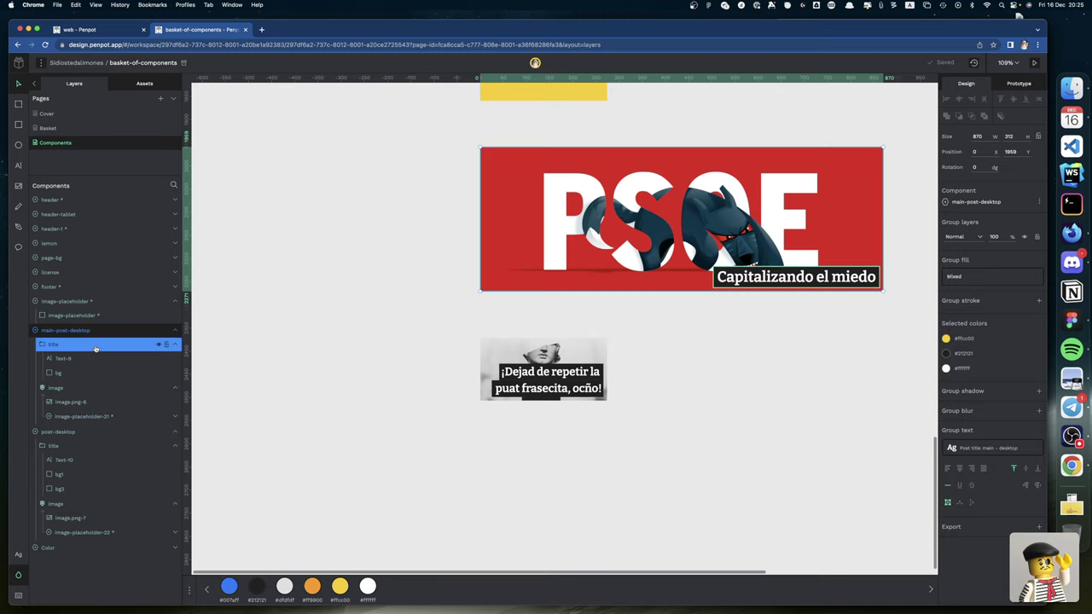
click(145, 84)
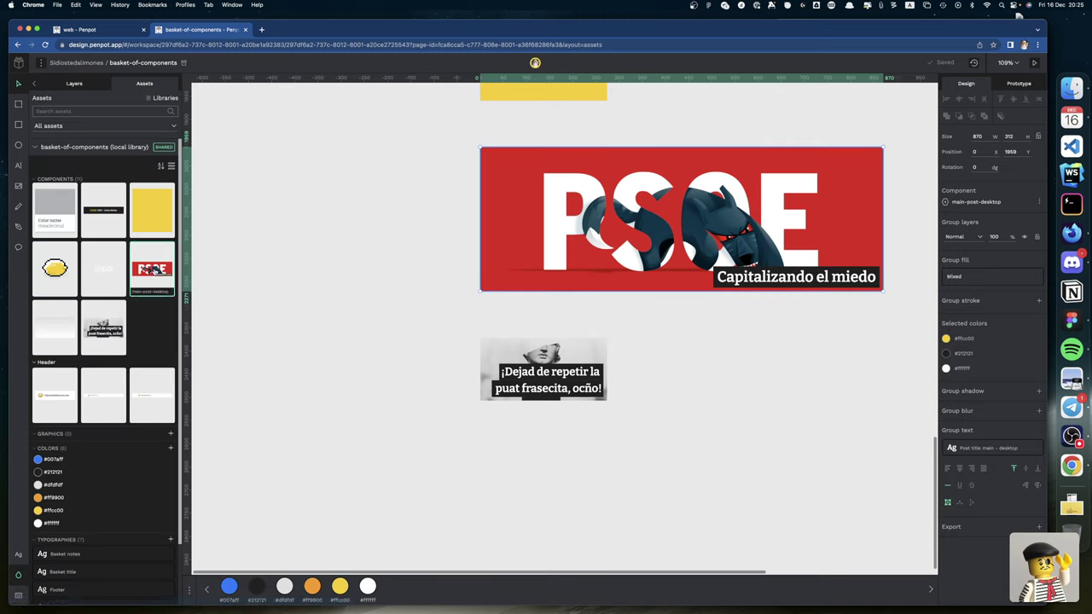
shift+click(103, 327)
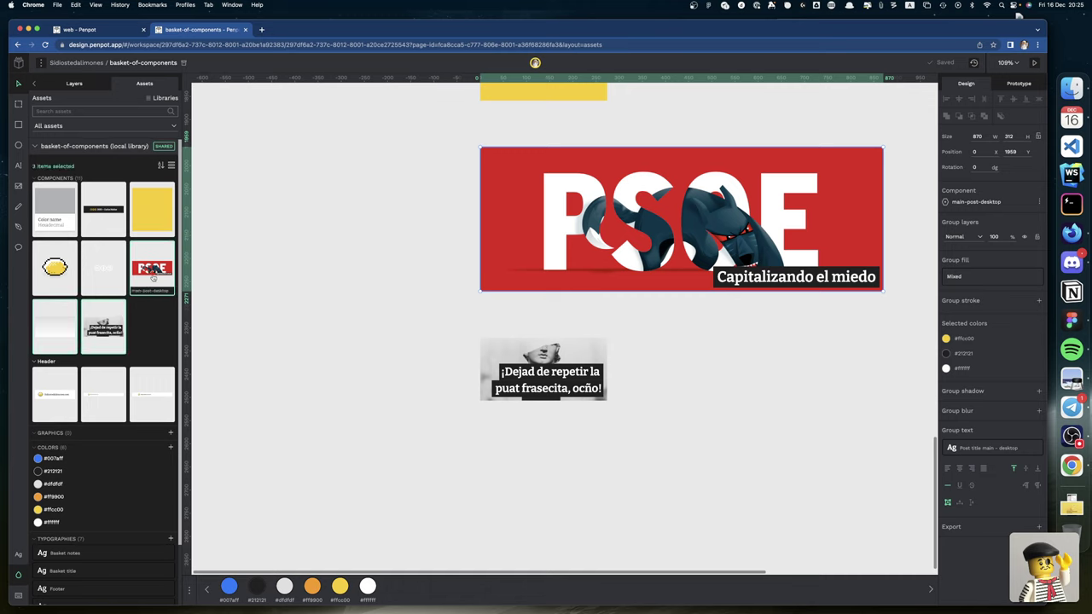
right_click(153, 278)
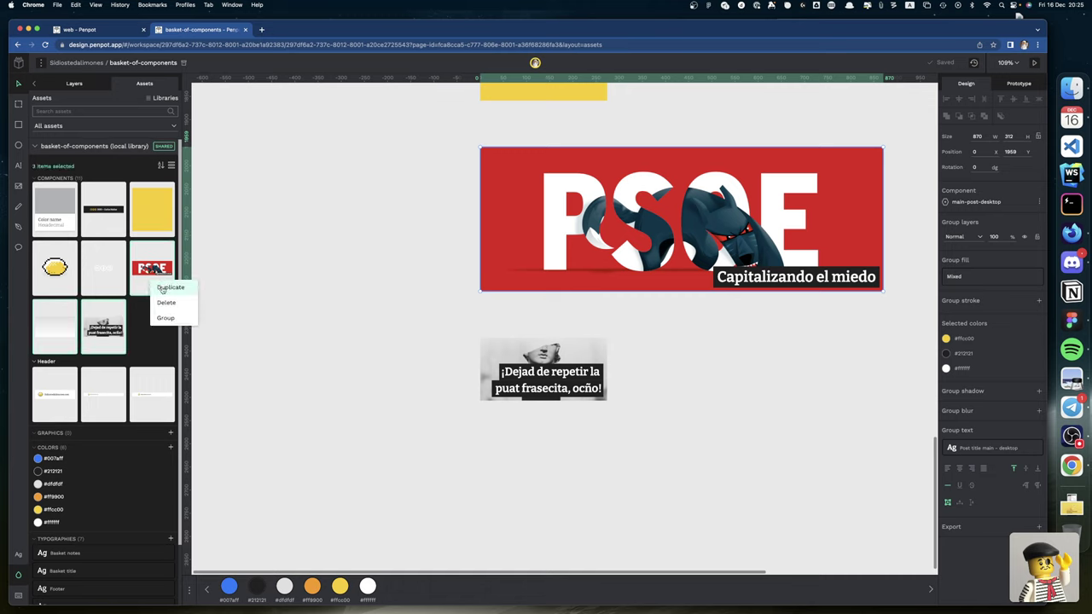
click(173, 320)
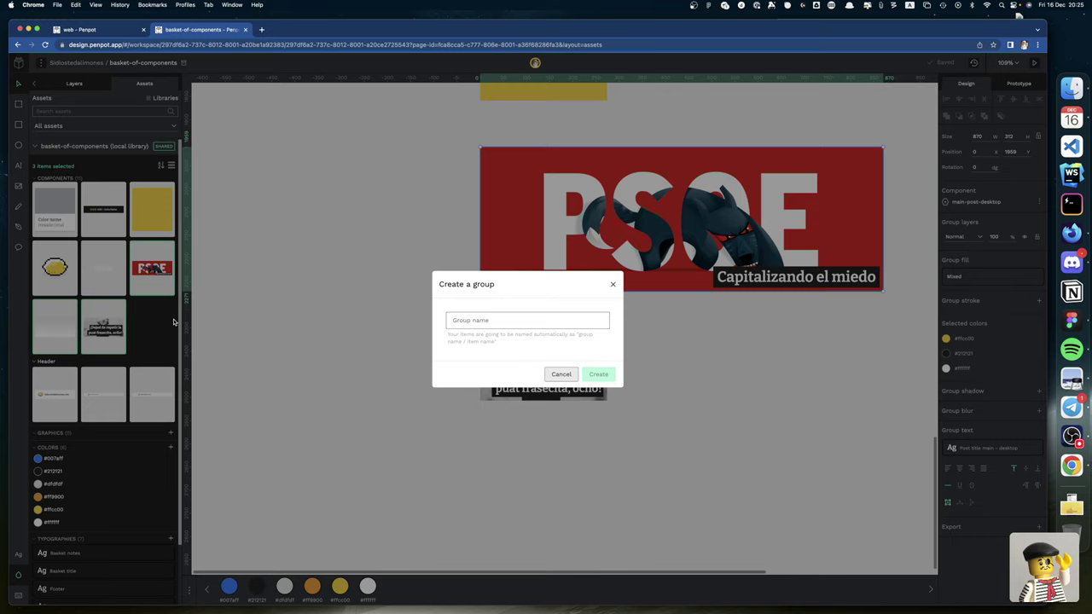
text(home)
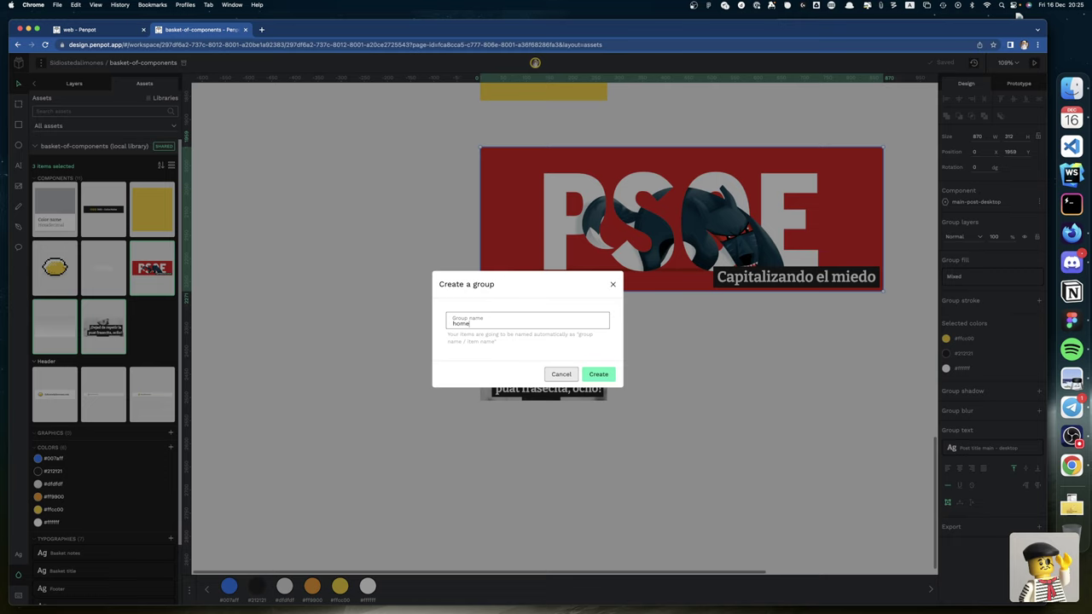
key(super+a)
text(post)
key(BackSpace)
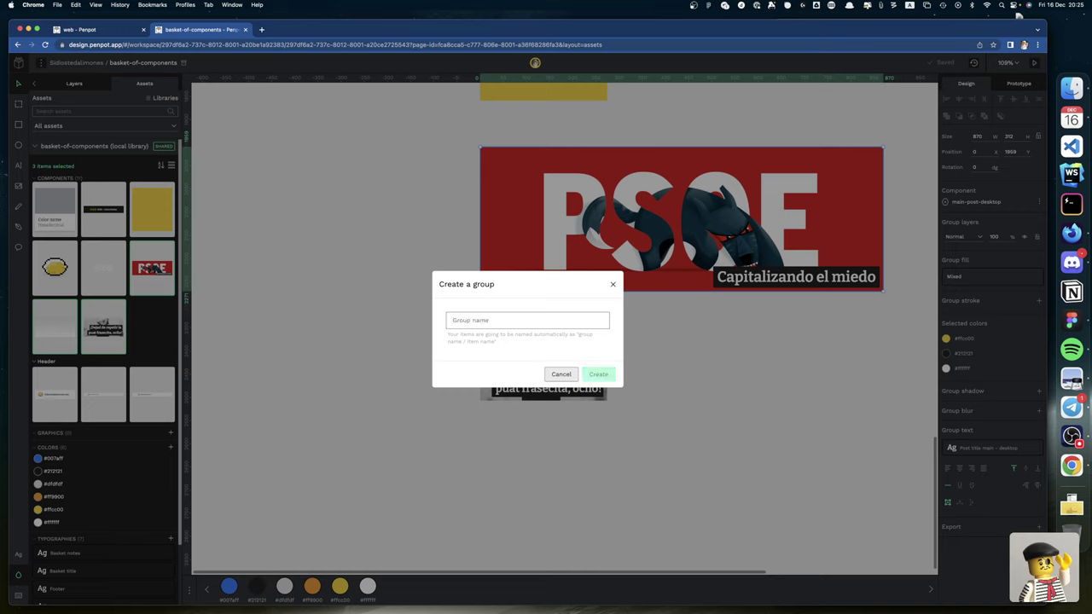
text(Post grid)
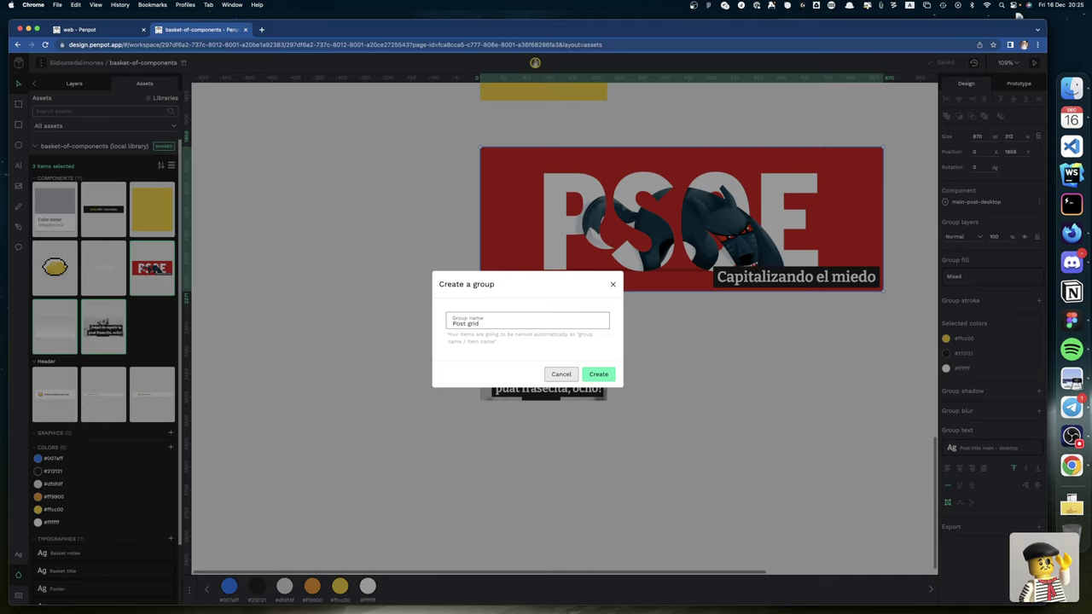
click(598, 381)
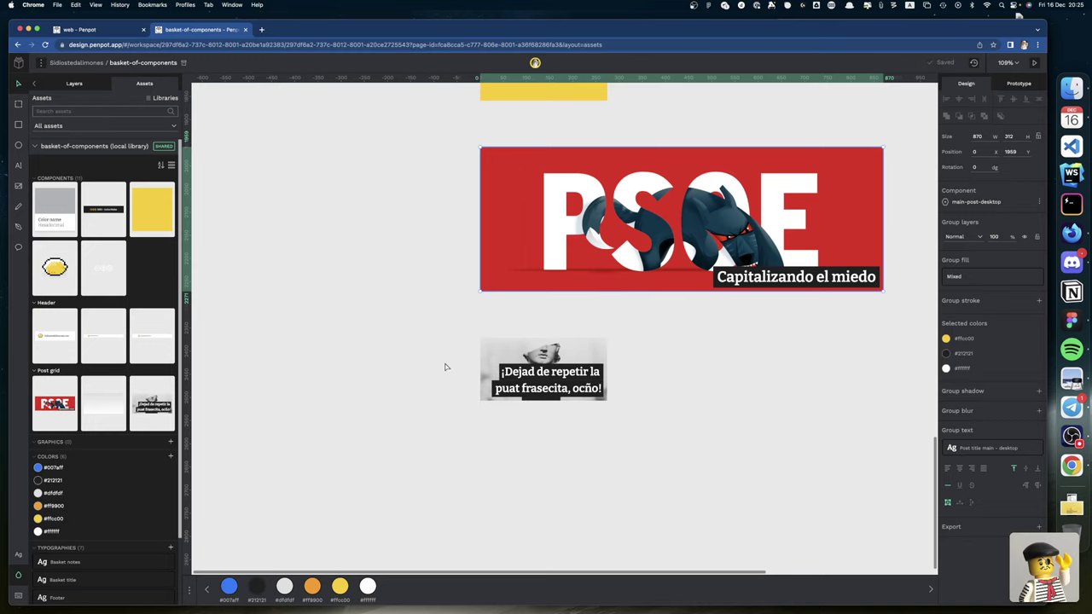
Step: Return to the web file, apply the shared library updates and check the Post grid component group
scroll(444, 367, right, 5)
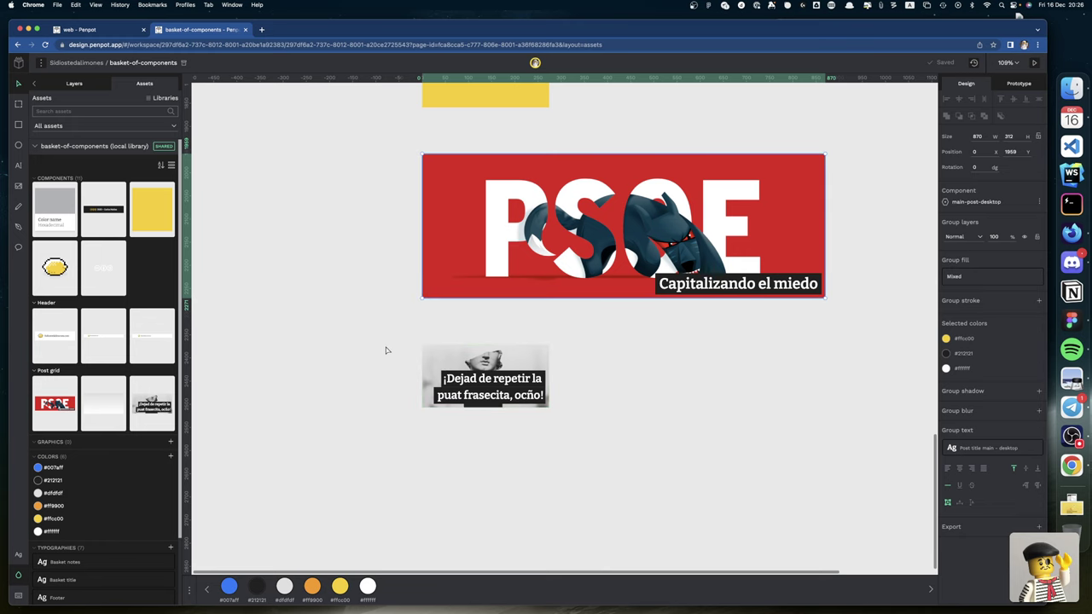
click(95, 29)
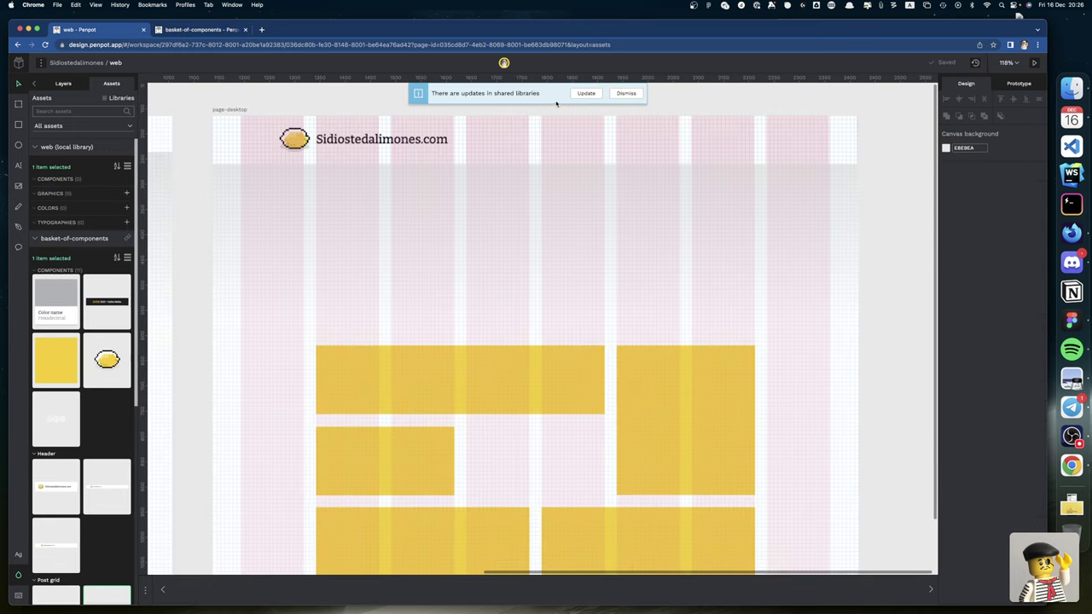
click(585, 94)
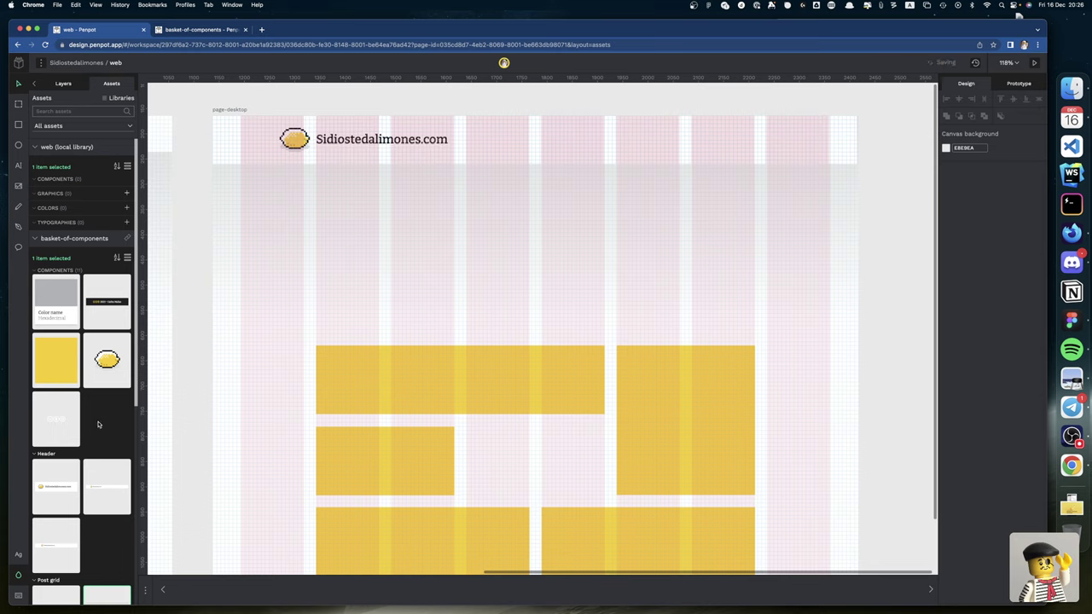
scroll(98, 424, down, 5)
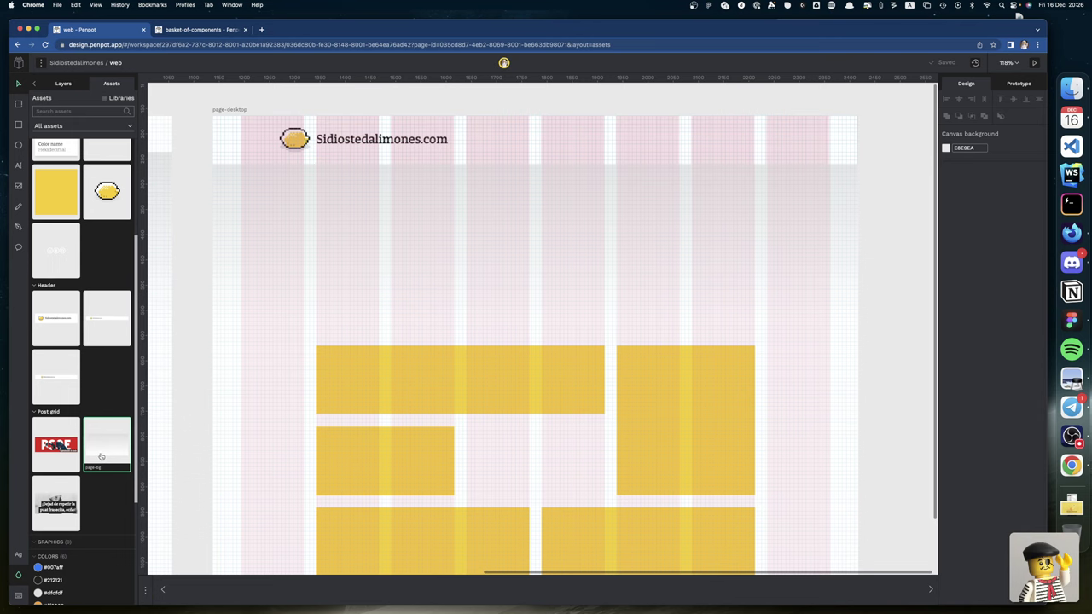
Step: Back in basket-of-components, put the page-bg component into a group named Page
click(196, 31)
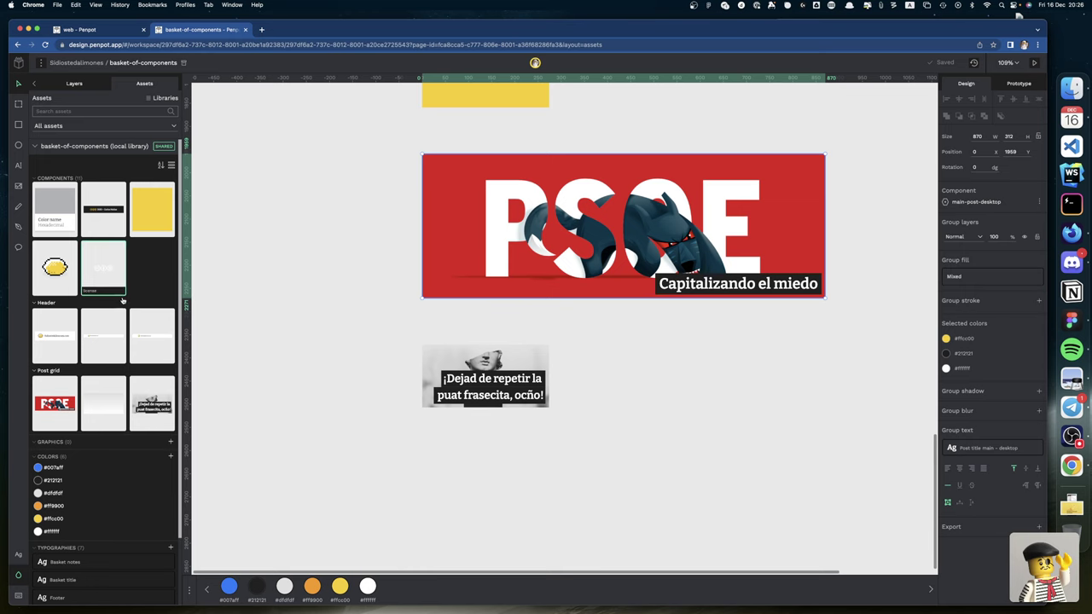
right_click(100, 409)
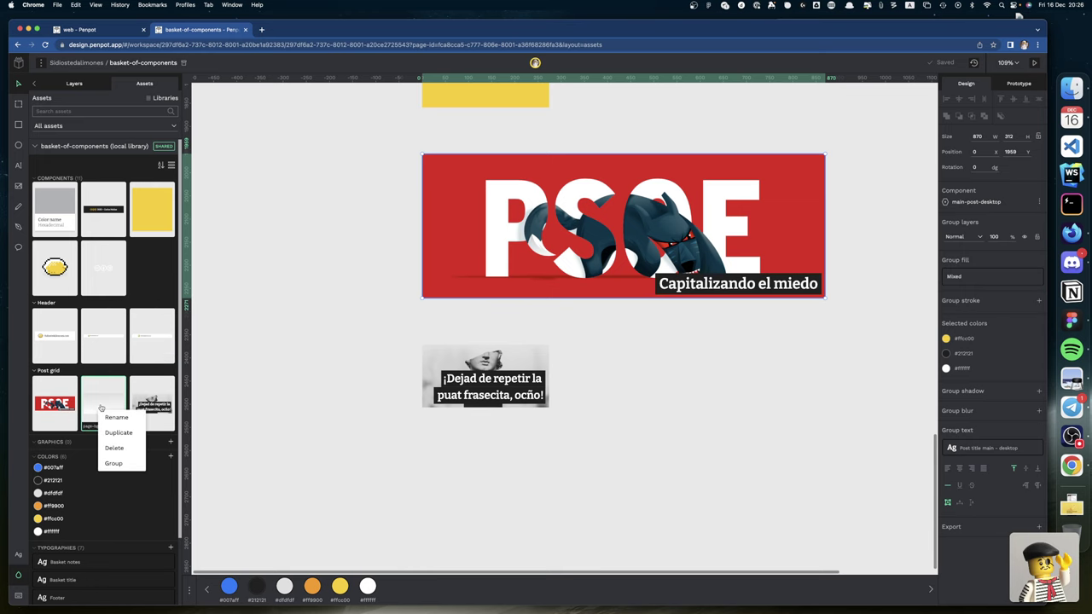
click(121, 465)
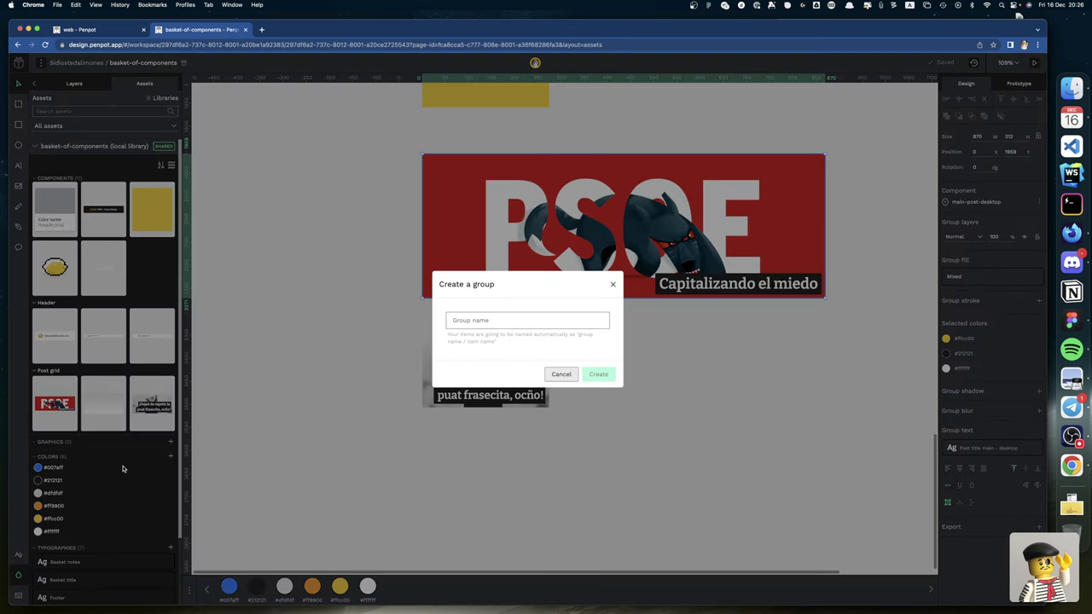
text(Page)
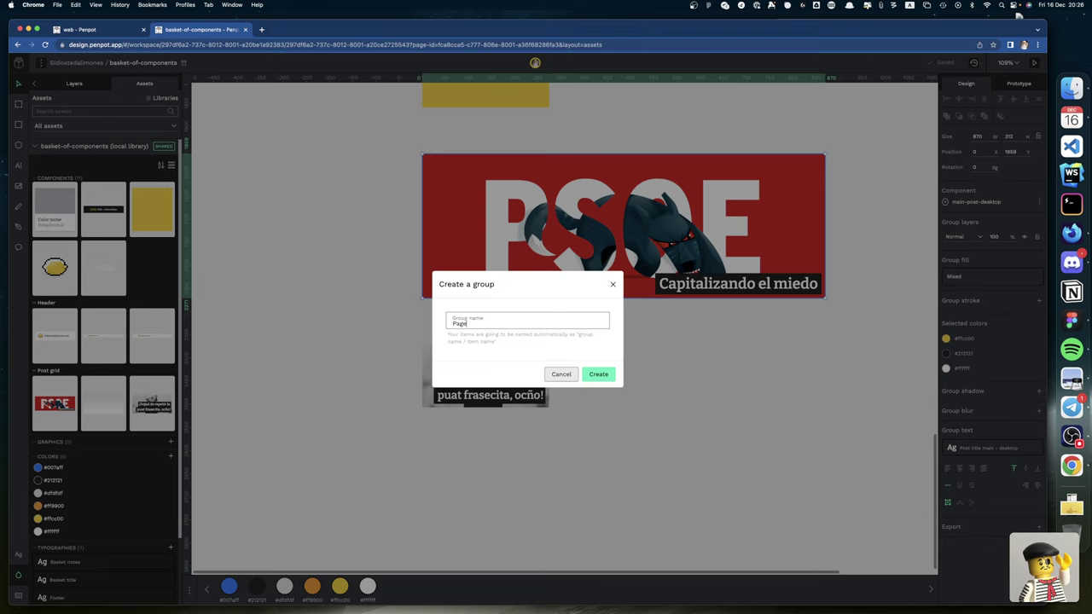
click(598, 375)
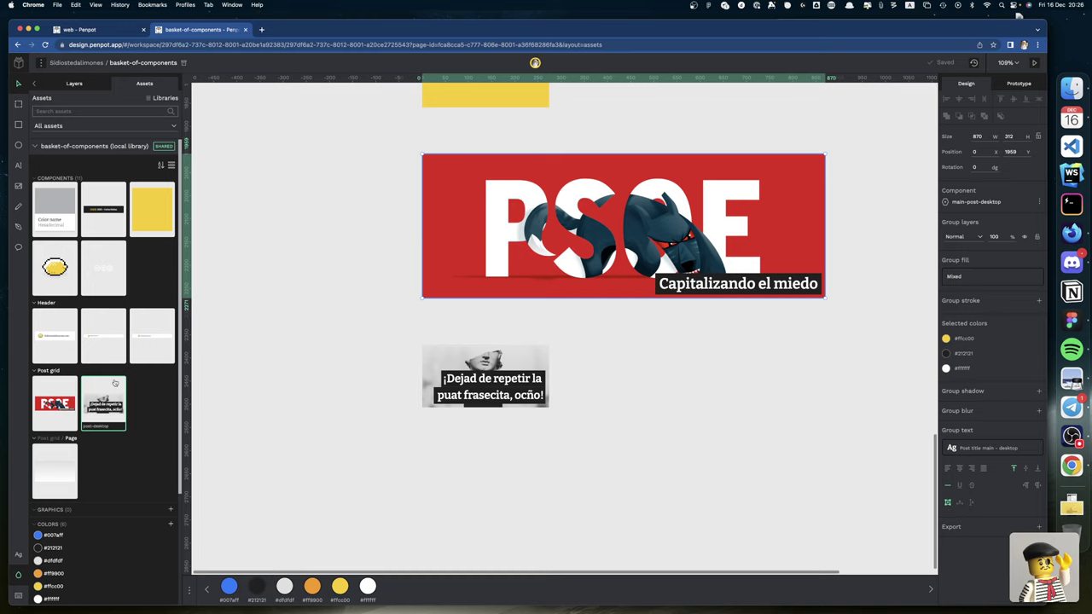
Step: Group the footer component under the name Footer and move the license component into that group
right_click(98, 235)
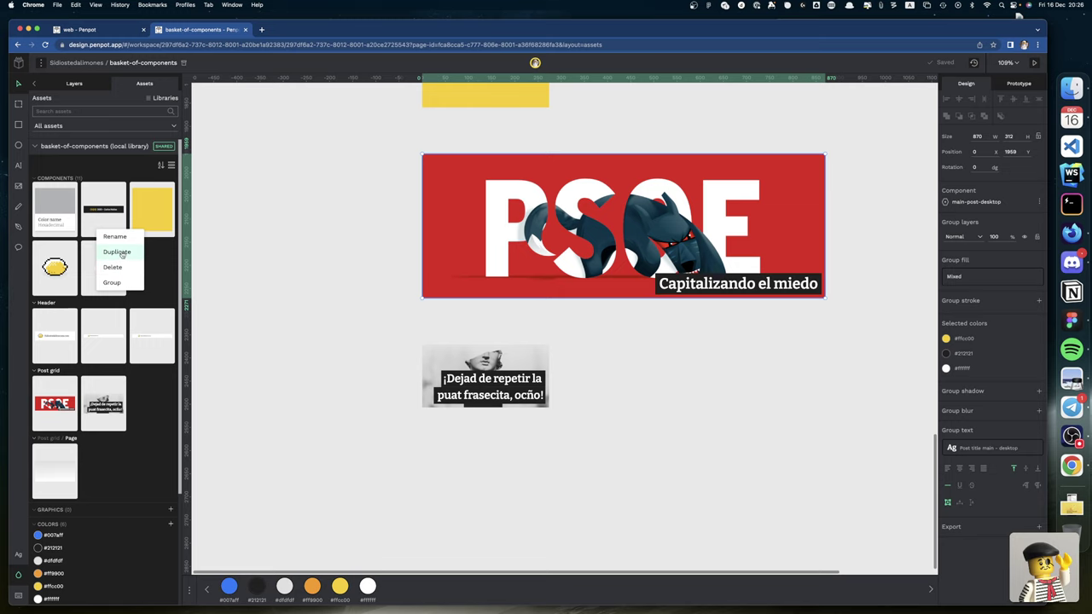
click(118, 282)
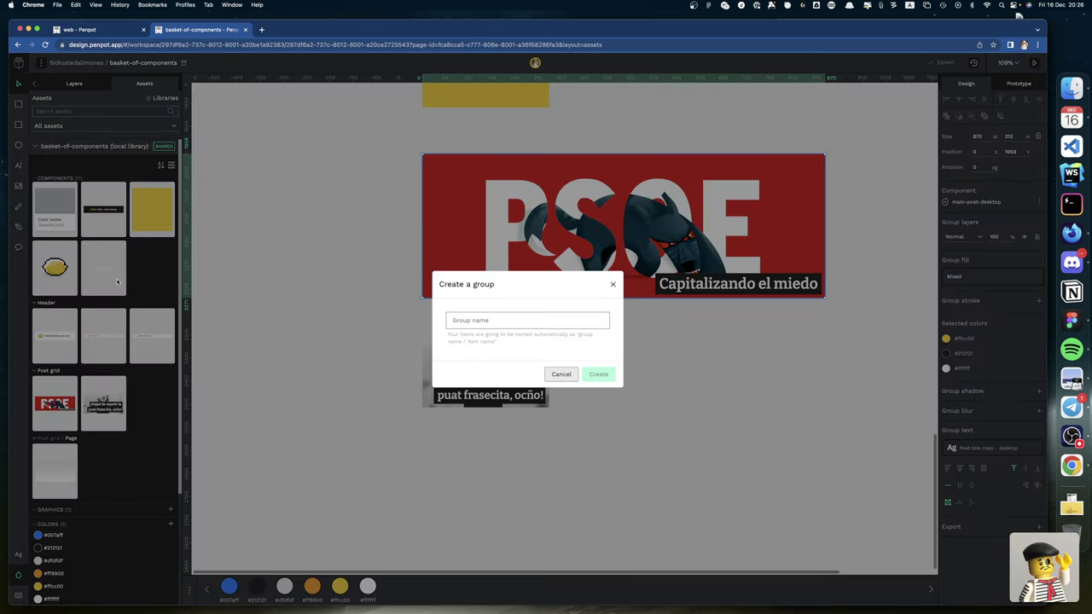
text(Footer)
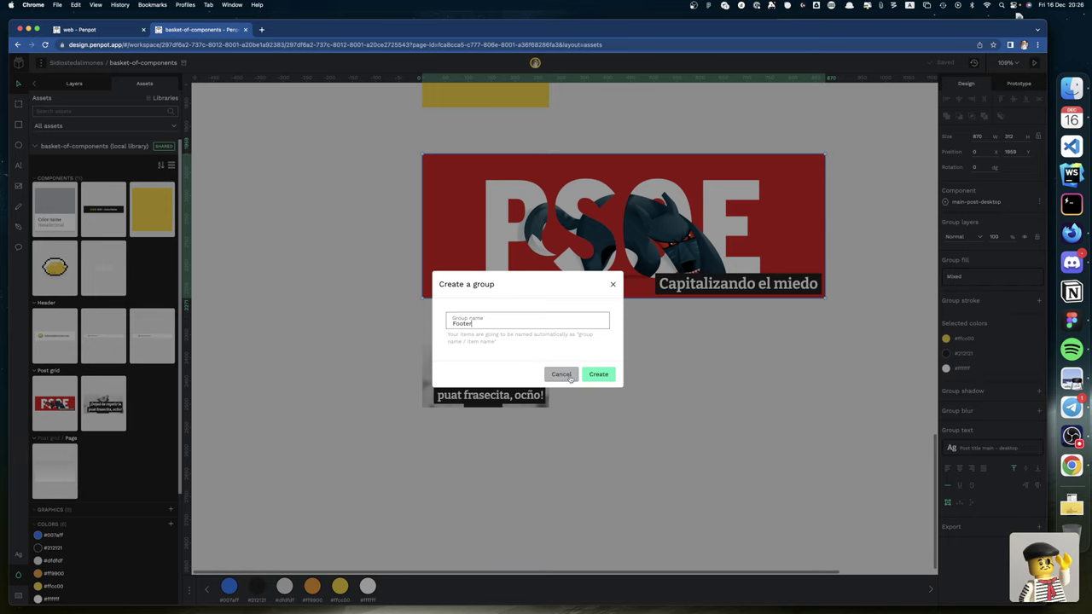
click(595, 377)
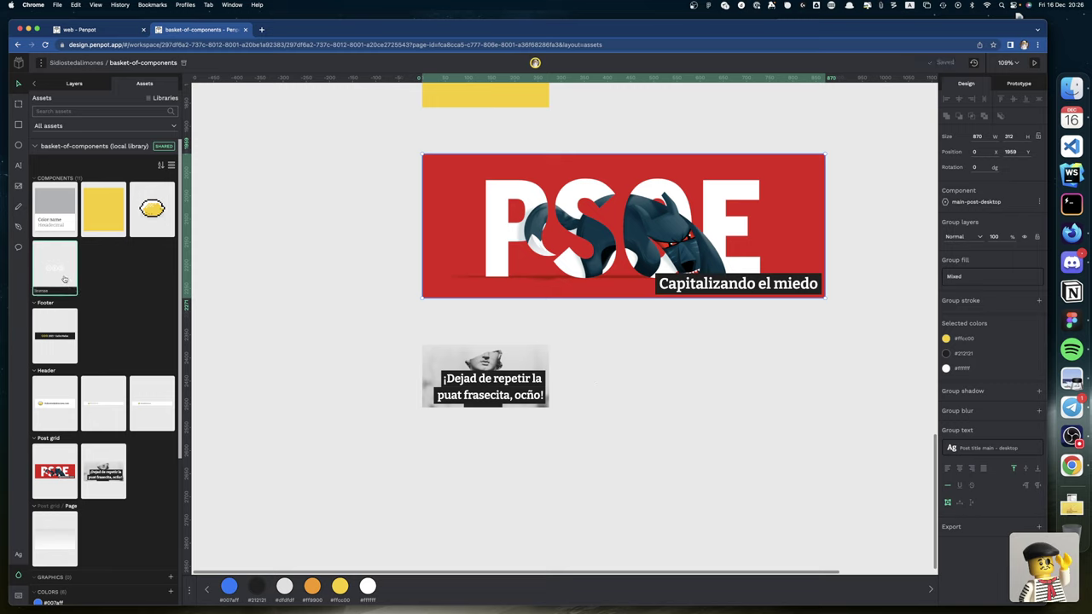
drag(55, 276, 65, 336)
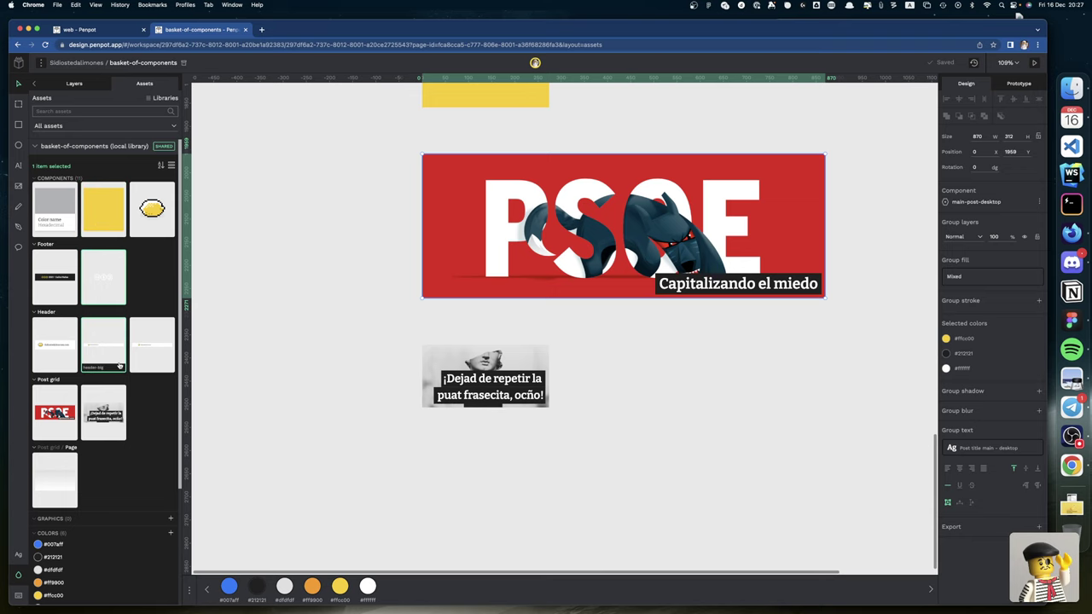
Step: Update the shared libraries in the web file and place the main-post-desktop component above the yellow placeholders, aligned with their outer edges
click(79, 29)
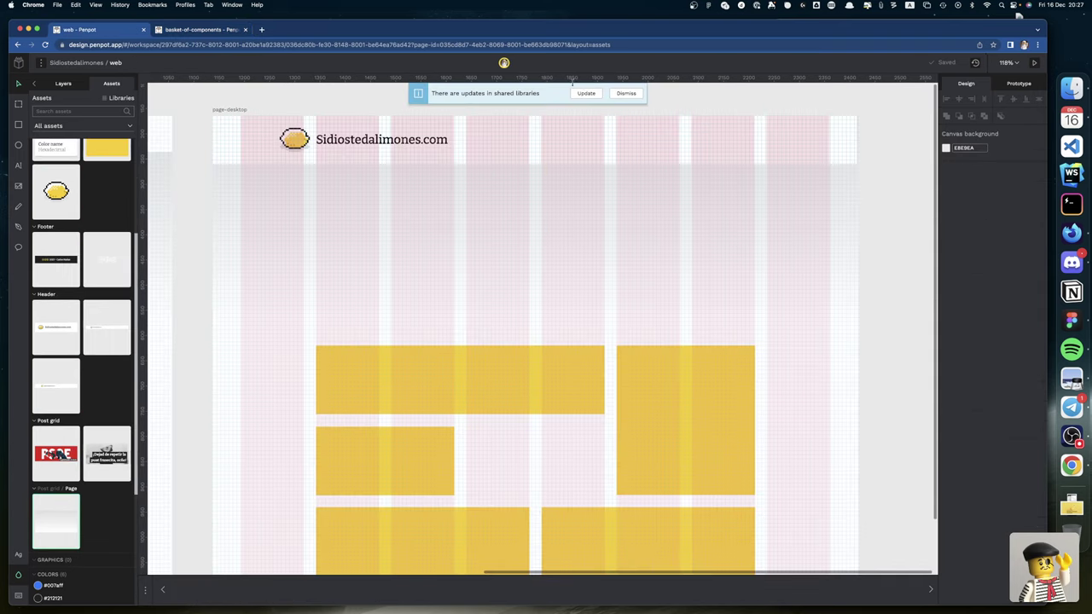
click(588, 95)
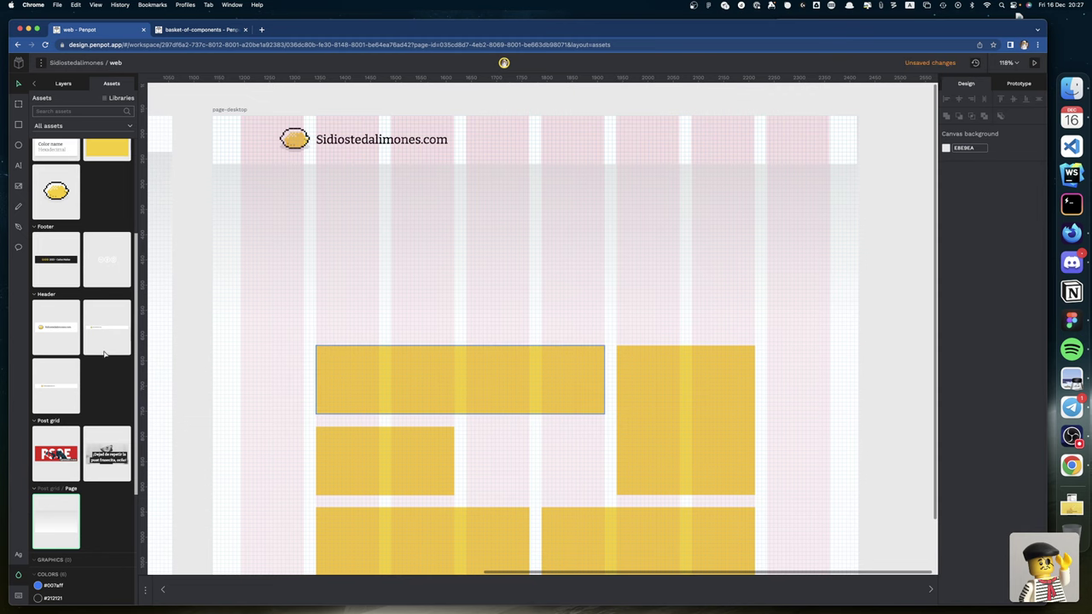
drag(55, 452, 418, 249)
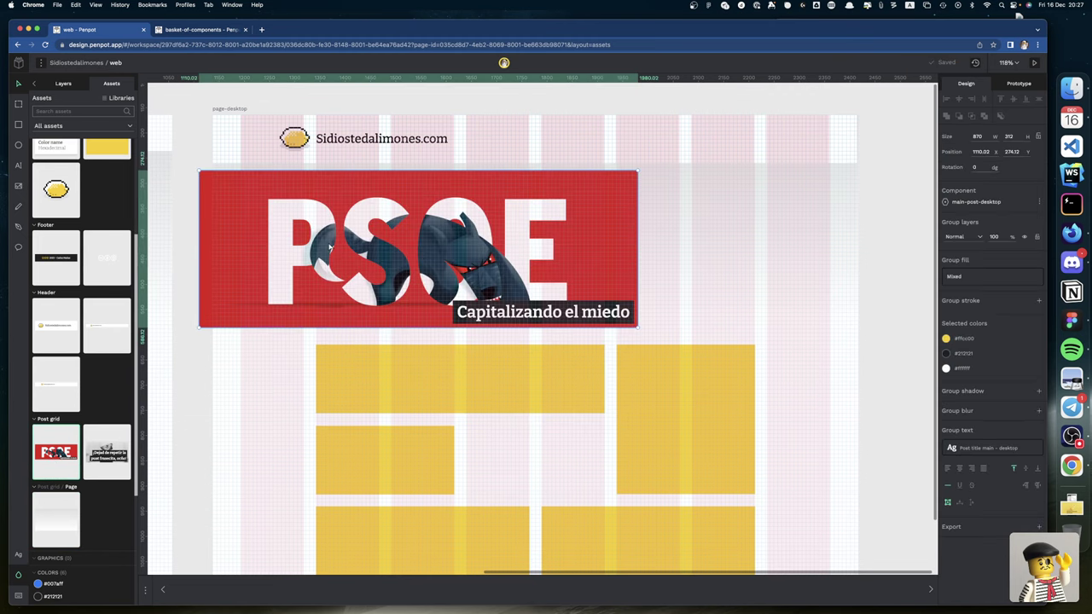
drag(330, 246, 444, 246)
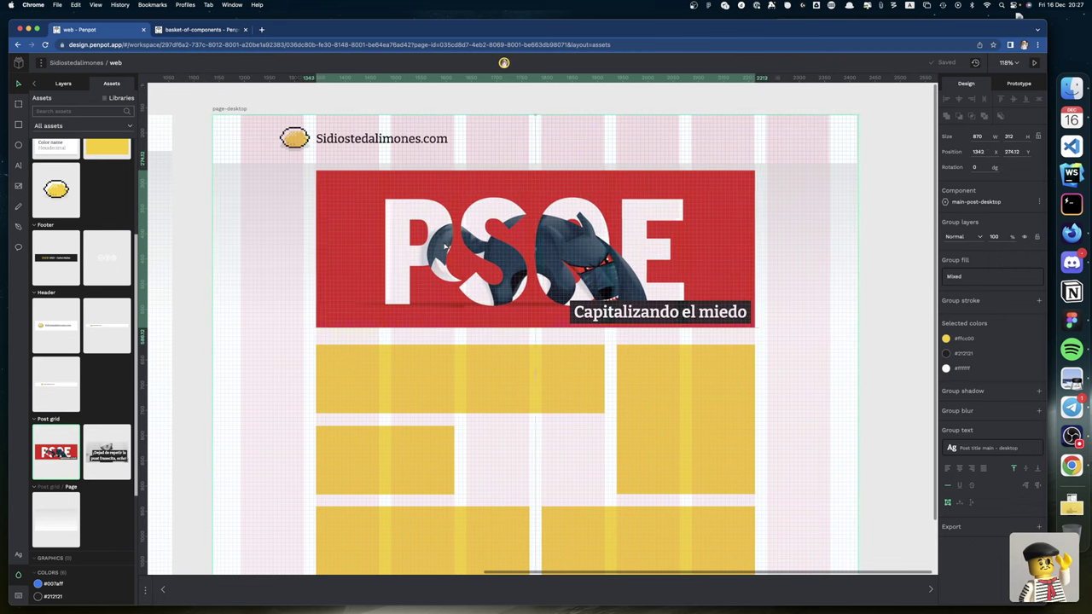
drag(442, 192, 442, 188)
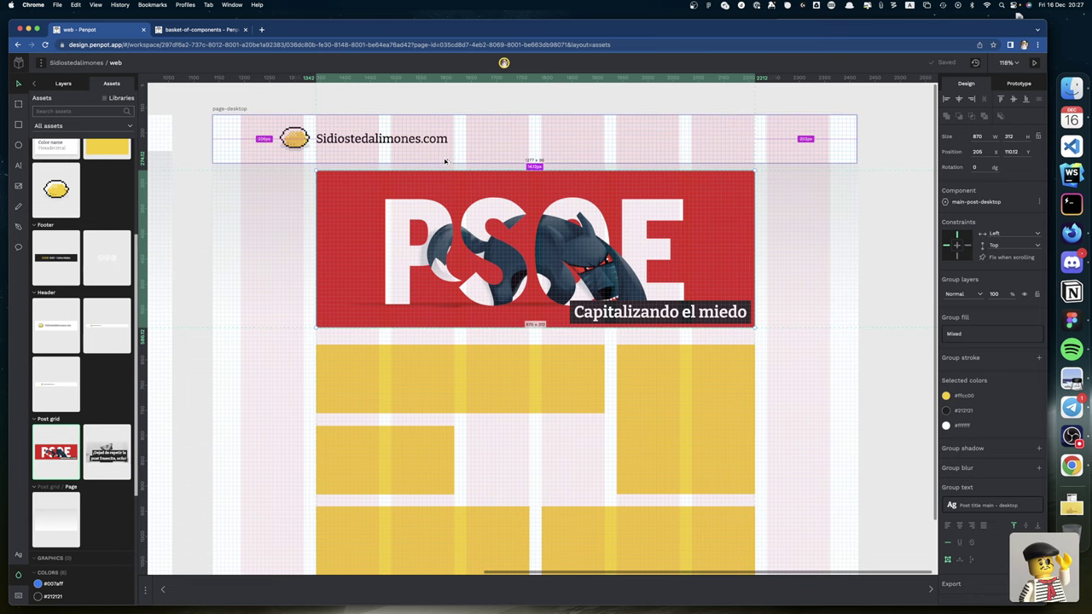
Step: Set the Y position of the placed main-post-desktop card to 110
scroll(512, 145, up, 1)
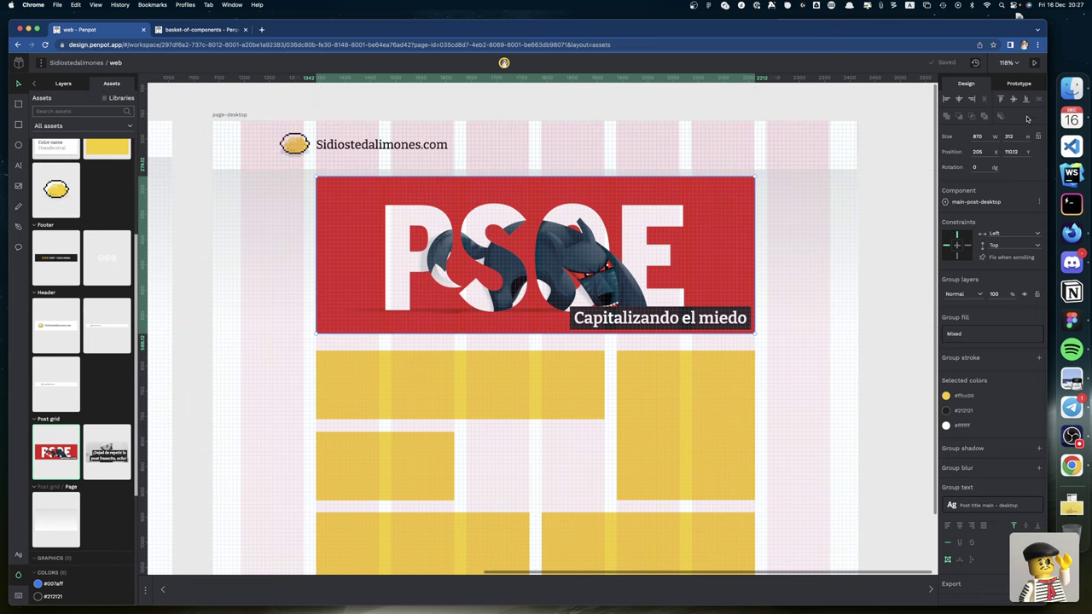
click(1019, 152)
text(110)
key(Return)
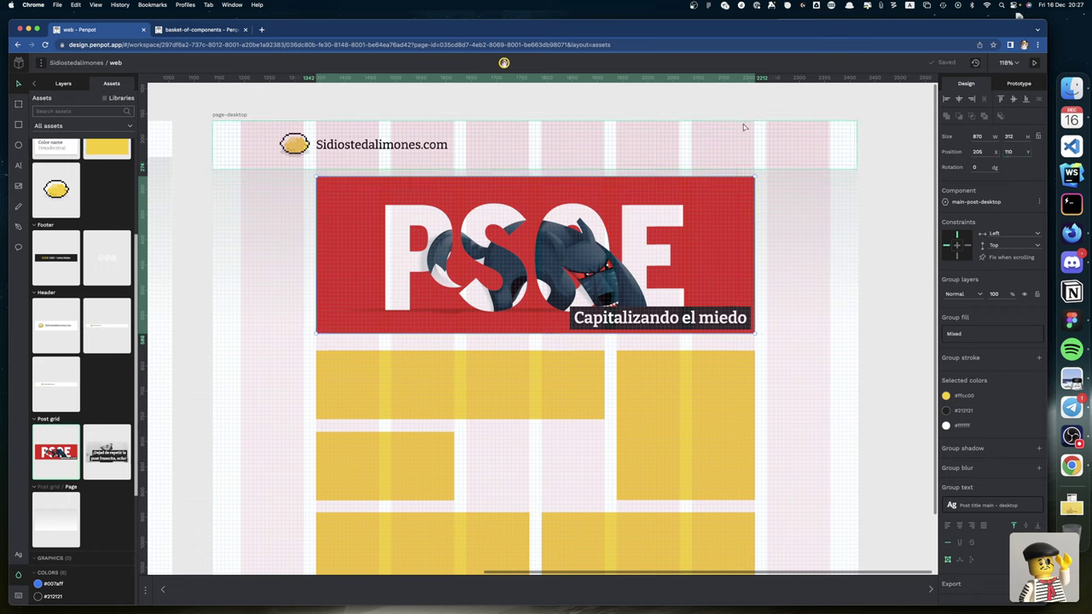
Step: Lower the main-post-desktop card to Y position 120 and place a post-desktop component in the empty slot of page-desktop's placeholder grid
key(shift+Down)
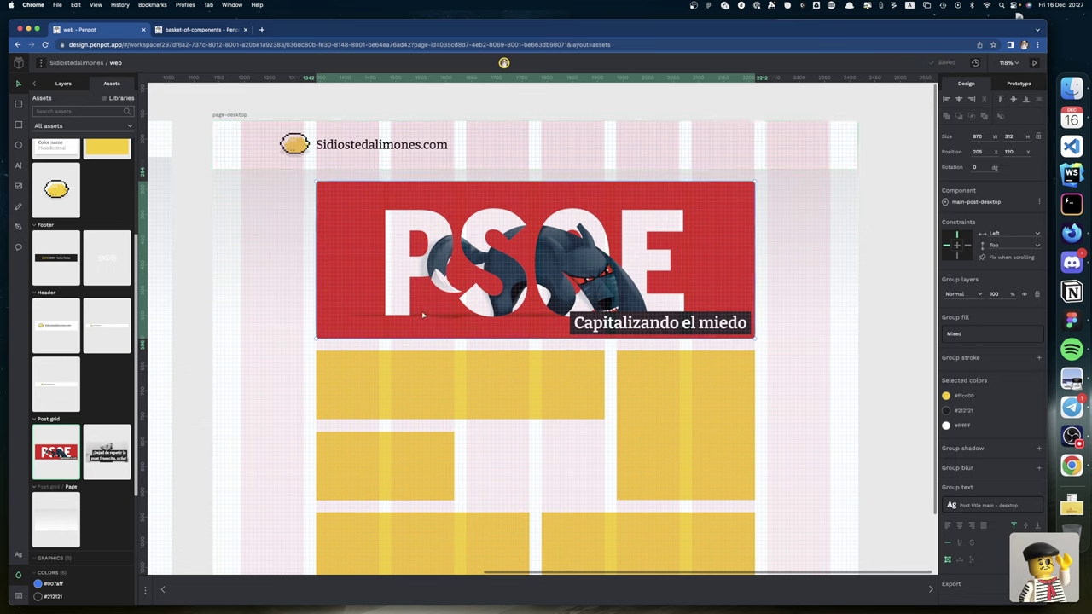
click(102, 461)
drag(102, 462, 527, 458)
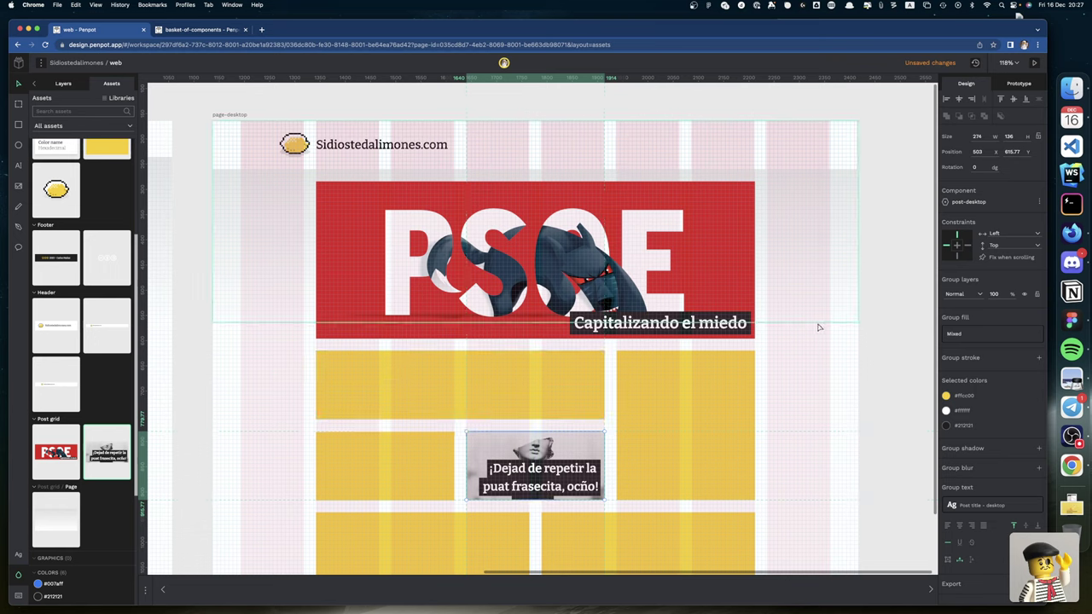
Step: Set the post-desktop card's Y position to 615 and shift it up to 605
click(1017, 151)
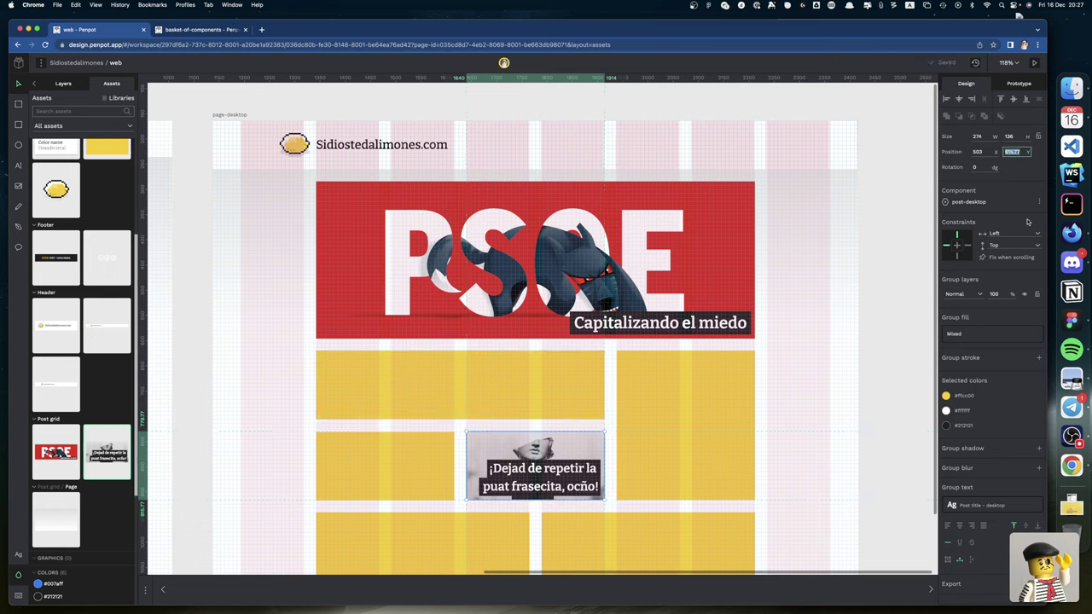
key(Right)
key(Return)
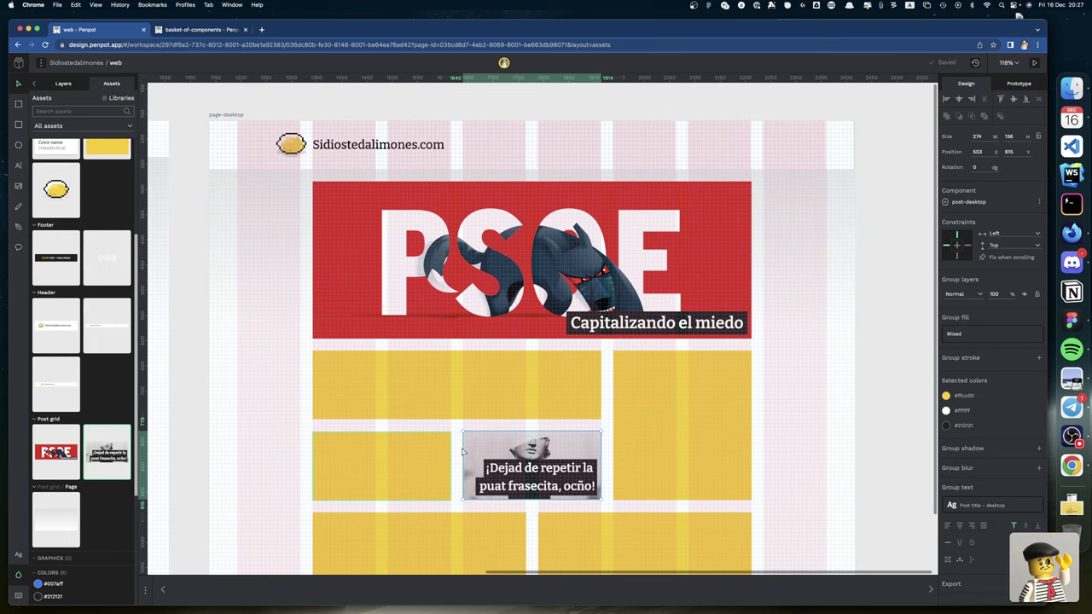
key(shift+Up)
scroll(533, 482, right, 1)
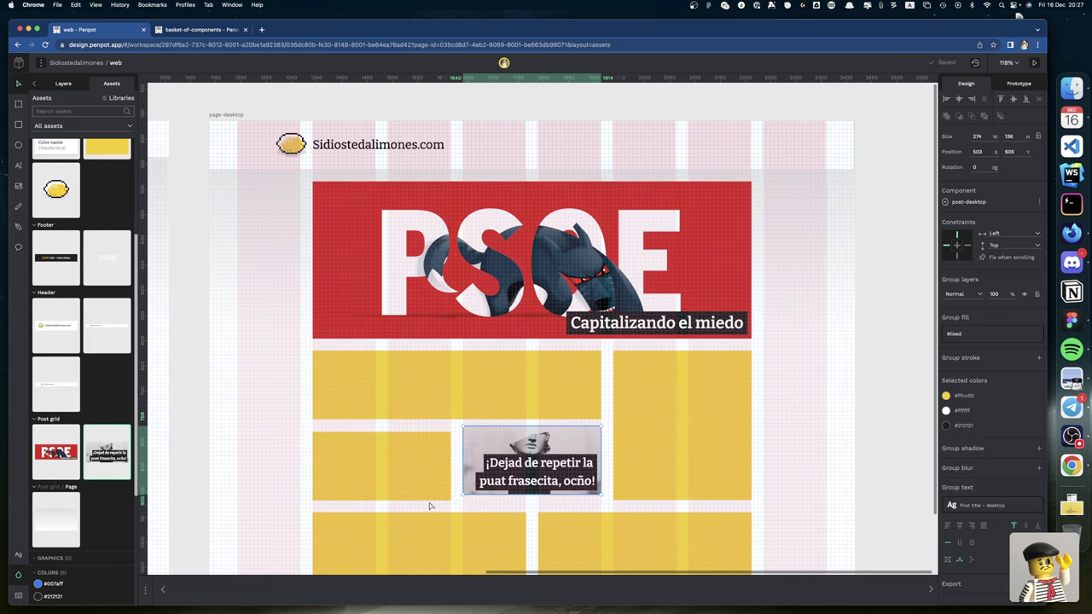
Step: Align the bottom edges of the post-desktop card and the yellow placeholder beside it in the same row
shift+click(427, 469)
shift+click(765, 269)
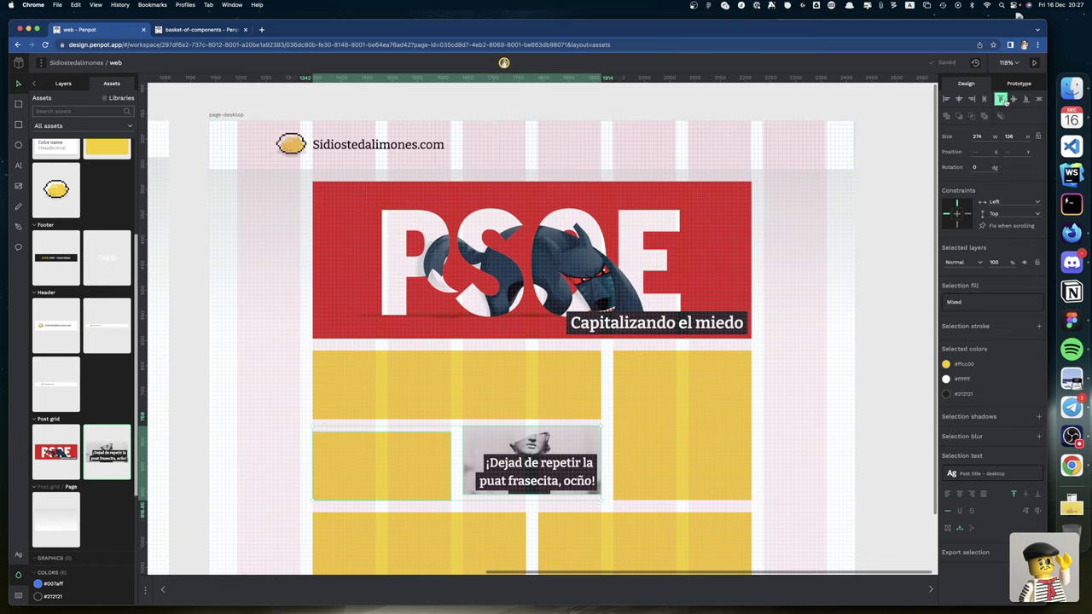
click(1026, 100)
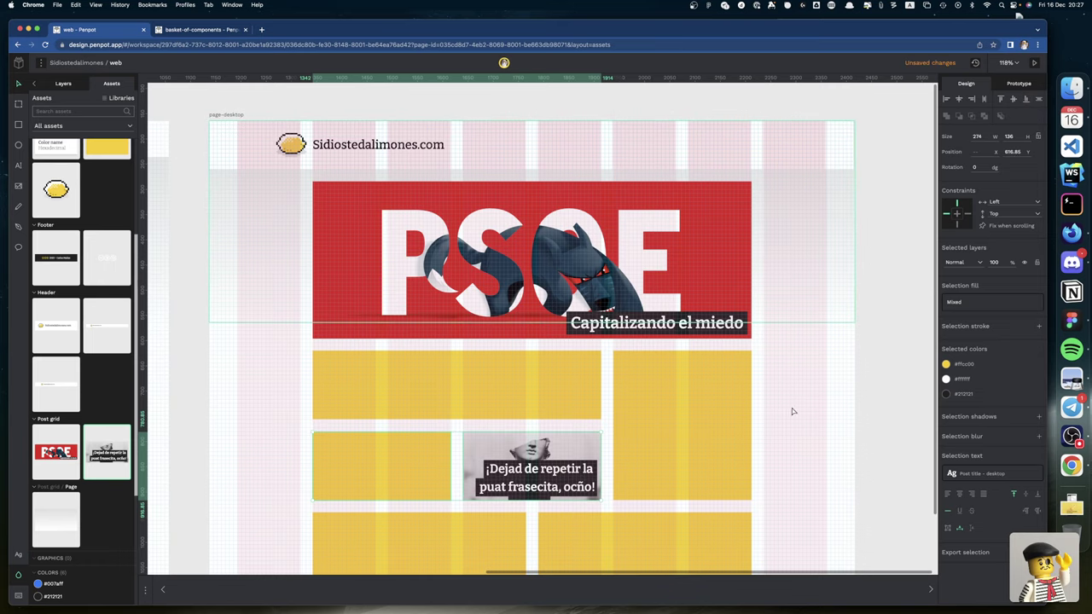
click(808, 477)
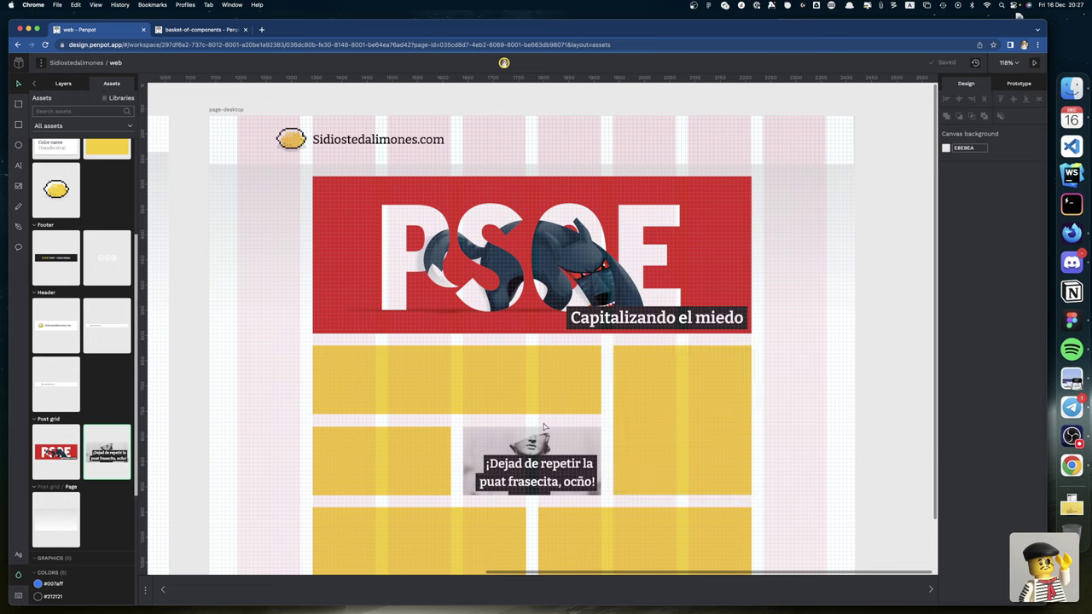
Step: Delete the astronaut image card from page-tablet and top-align the yellow placeholder below its slot with the neighbouring post card
scroll(516, 435, down, 1)
scroll(516, 436, down, 1)
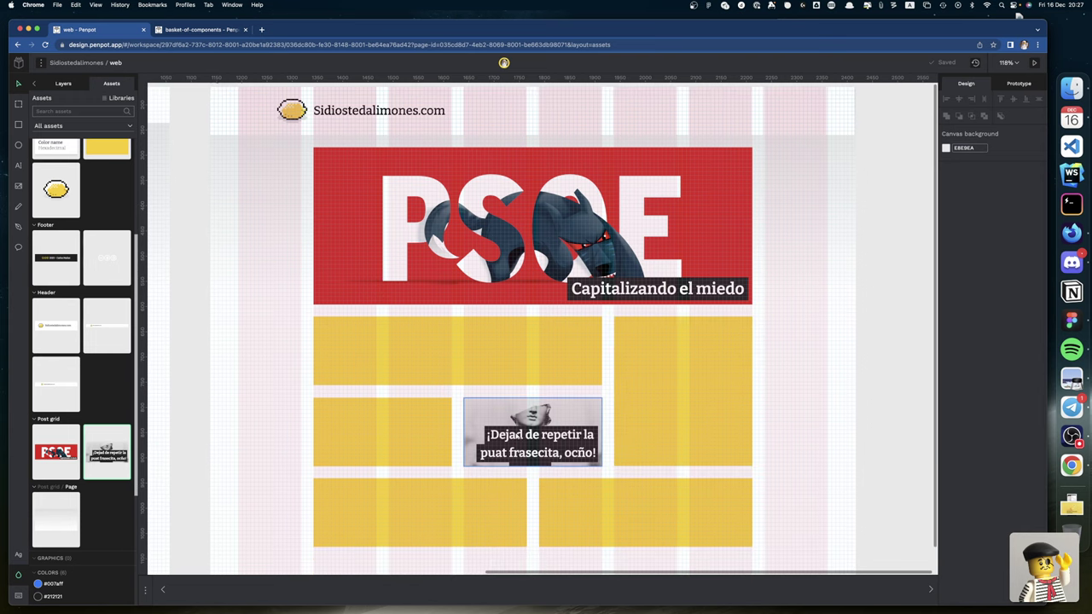
scroll(515, 432, down, 5)
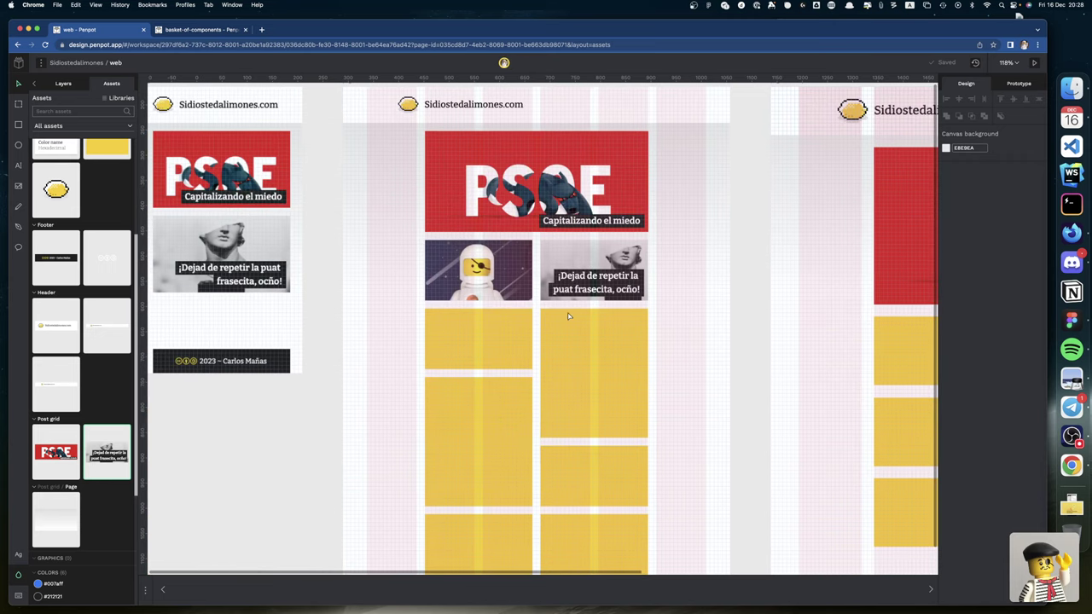
click(469, 259)
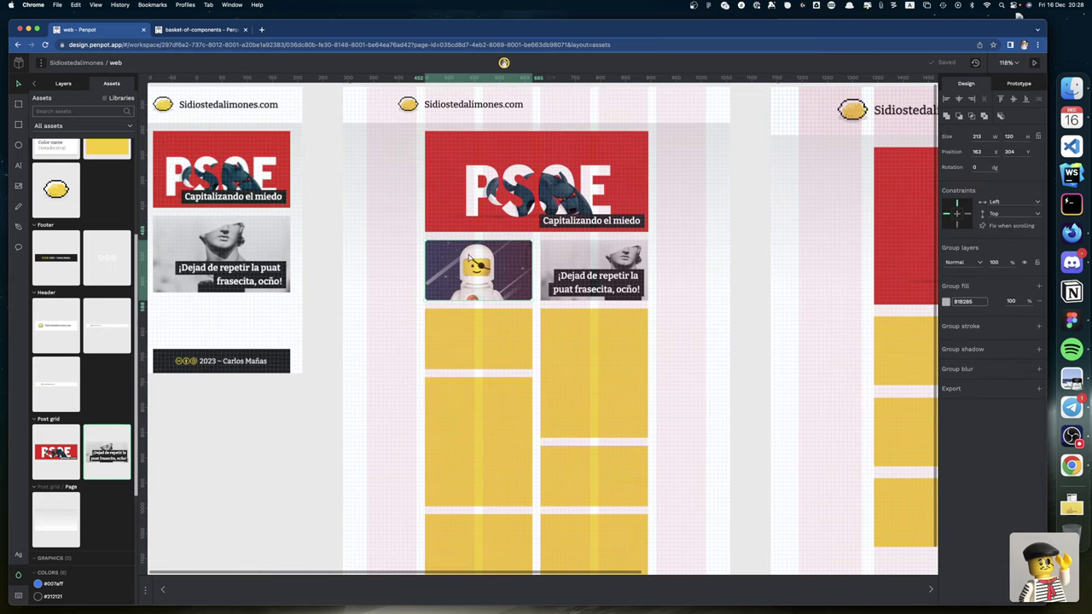
drag(479, 274, 477, 331)
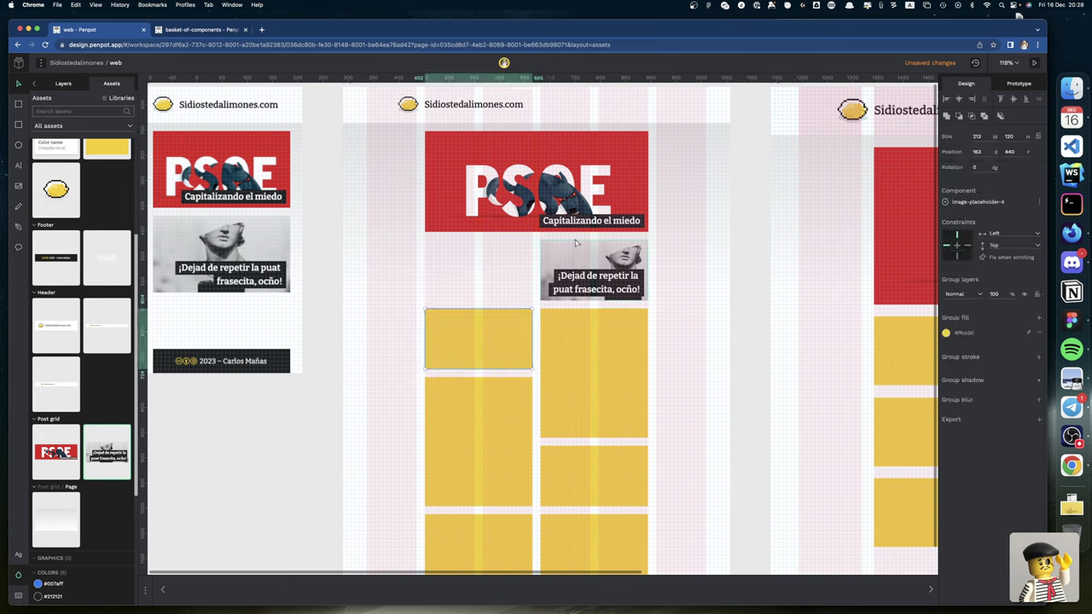
key(ctrl+a)
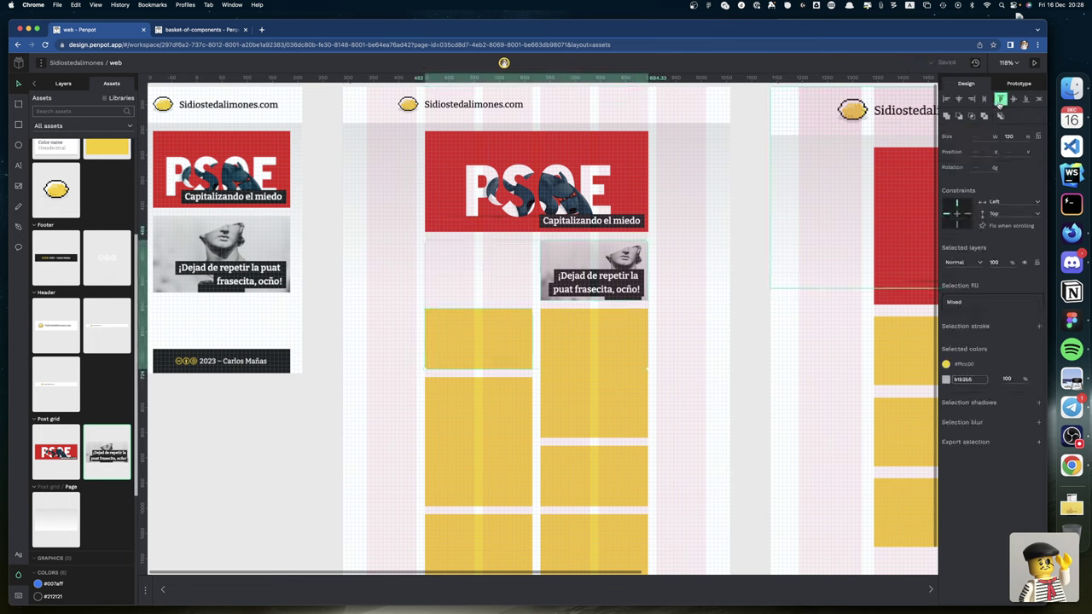
click(1001, 99)
scroll(692, 309, right, 7)
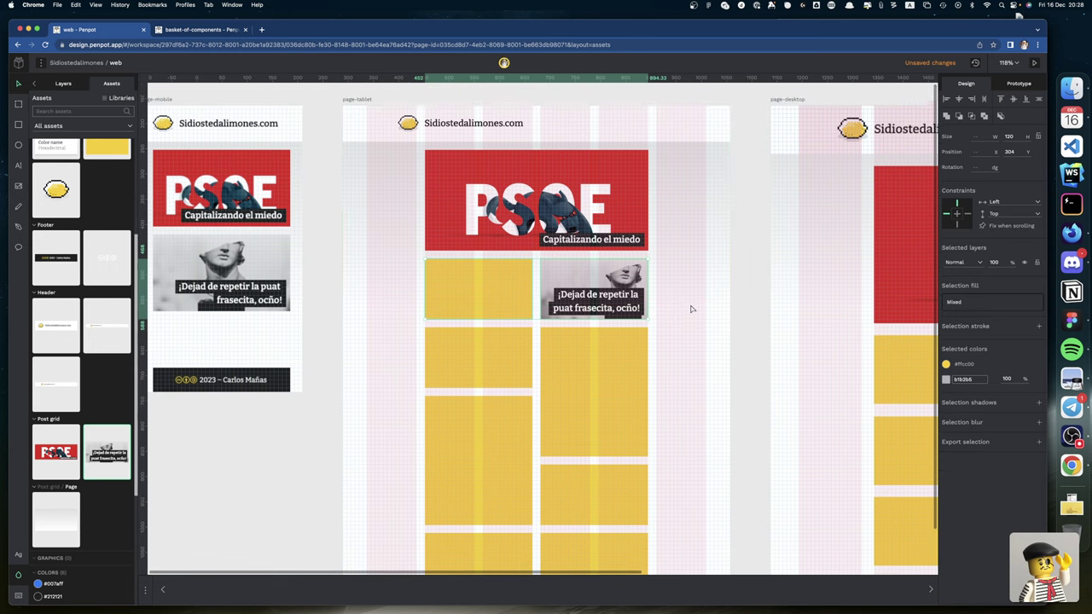
Step: Try removing page-tablet's placeholder beside the post card and widening the card to about 372 px in its place
scroll(692, 308, right, 2)
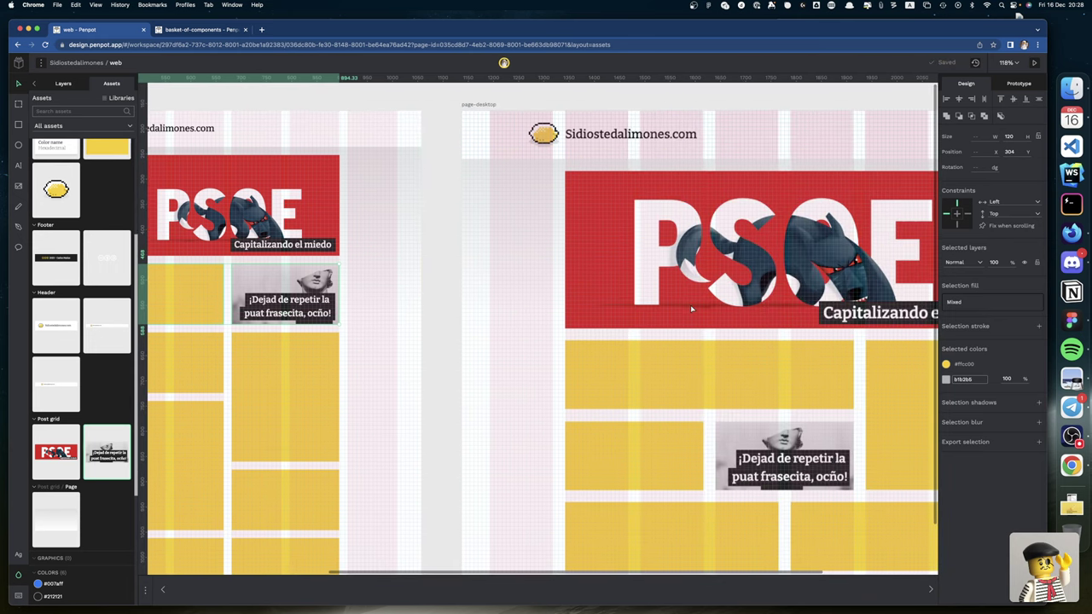
scroll(376, 235, left, 6)
scroll(375, 235, down, 2)
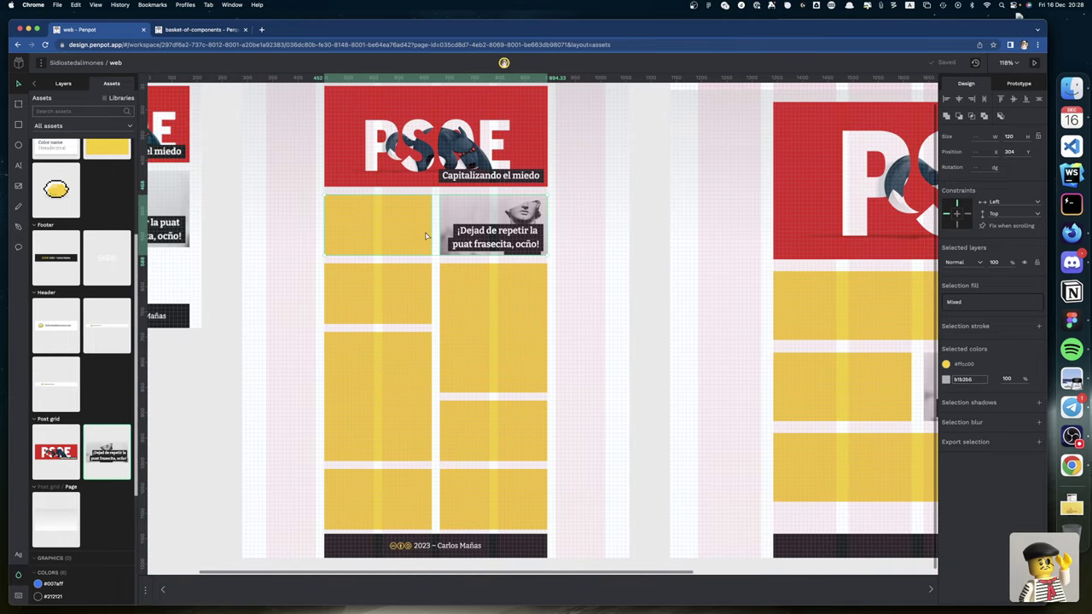
scroll(425, 236, down, 1)
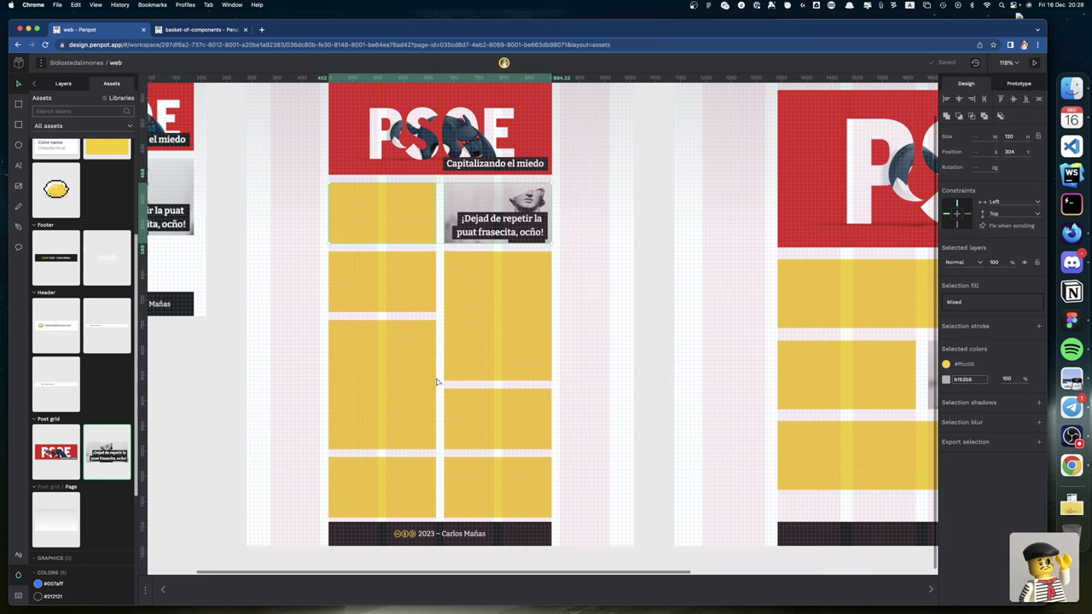
click(456, 473)
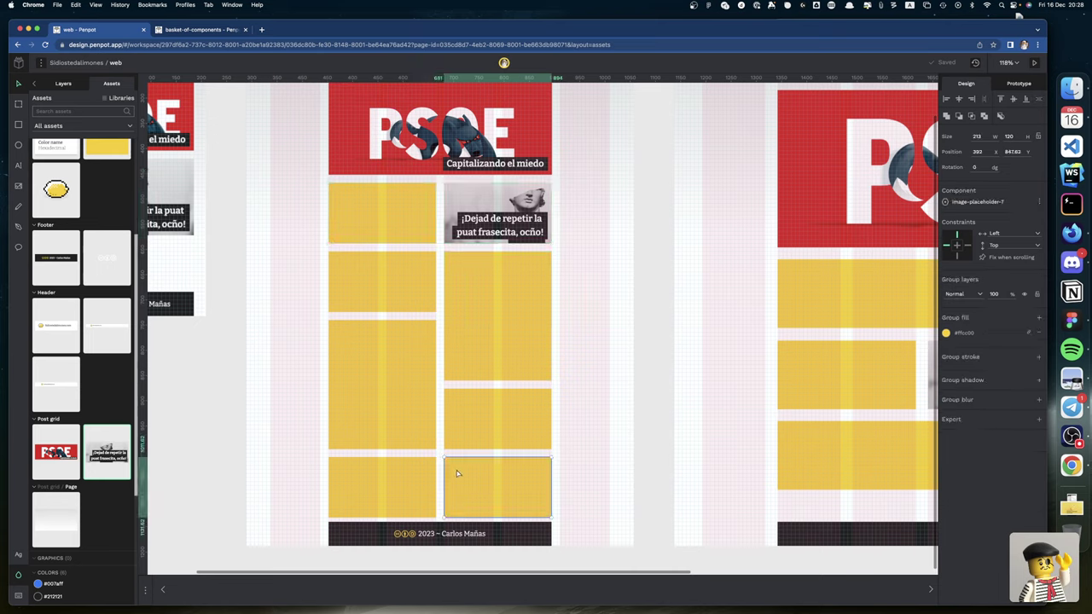
click(420, 204)
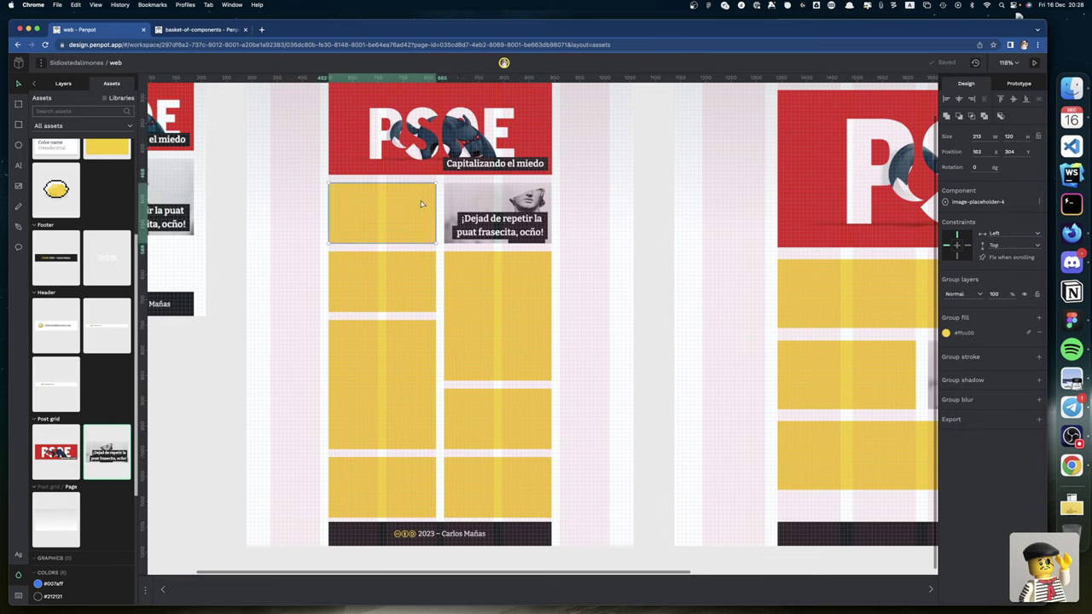
drag(420, 204, 362, 196)
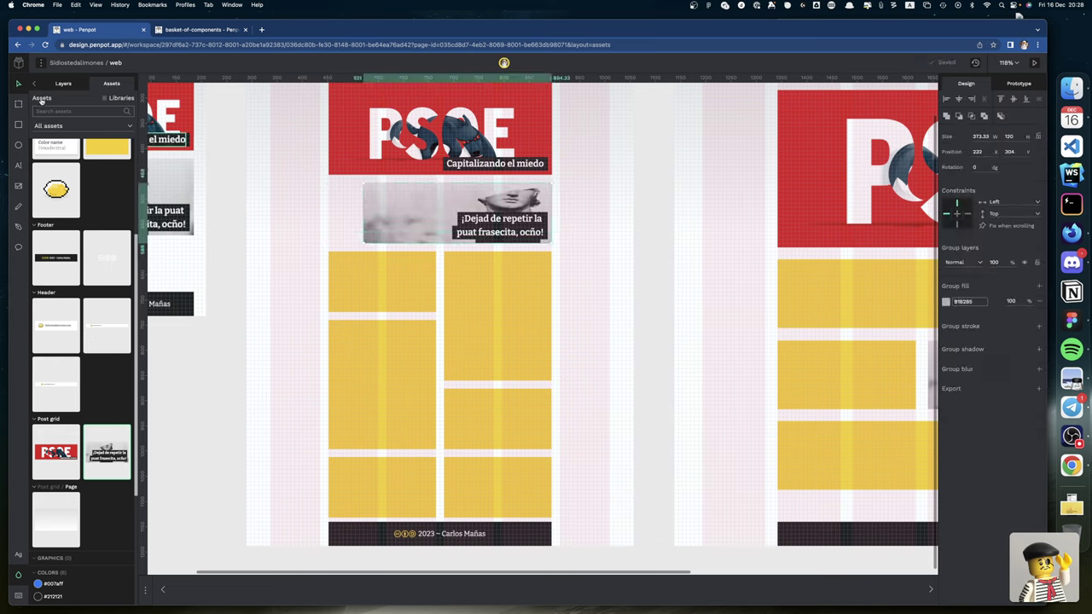
click(63, 84)
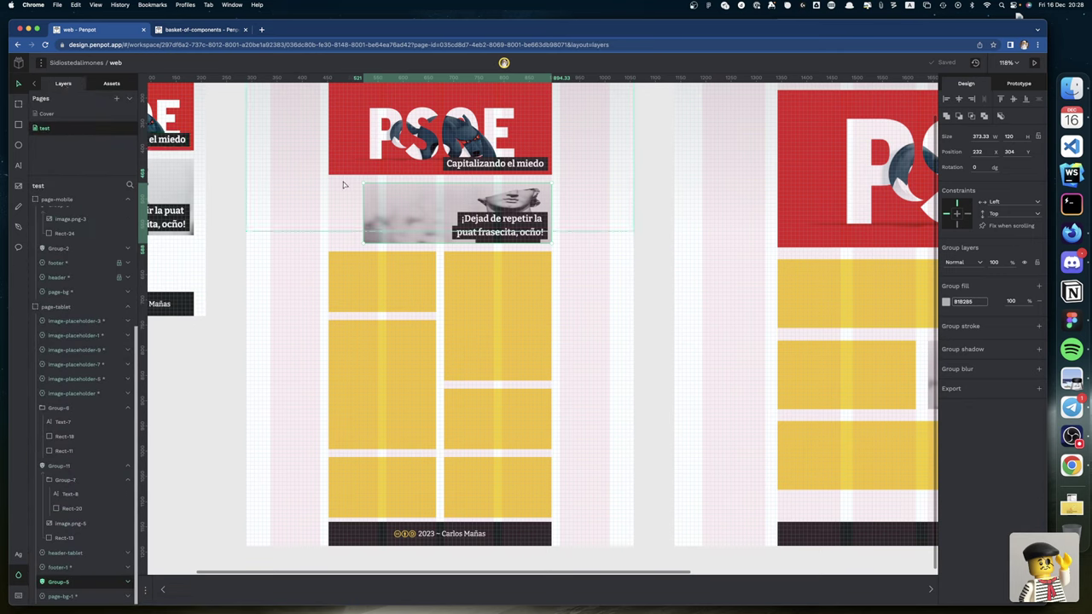
Step: Undo the post card's widening and the removal of the placeholder beside it on page-tablet
key(super+z)
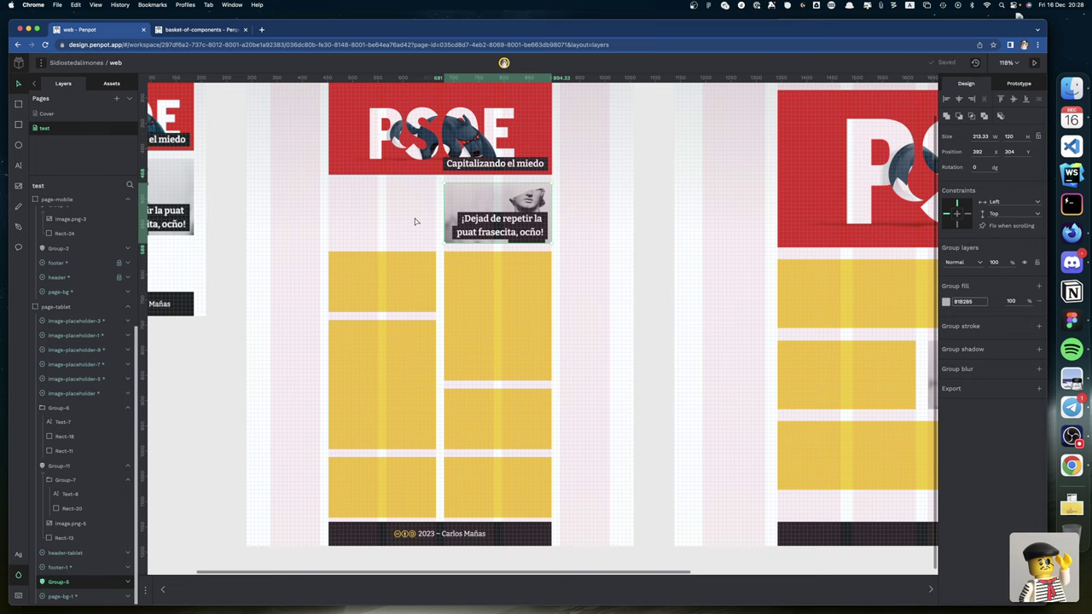
key(super+z)
scroll(416, 213, right, 1)
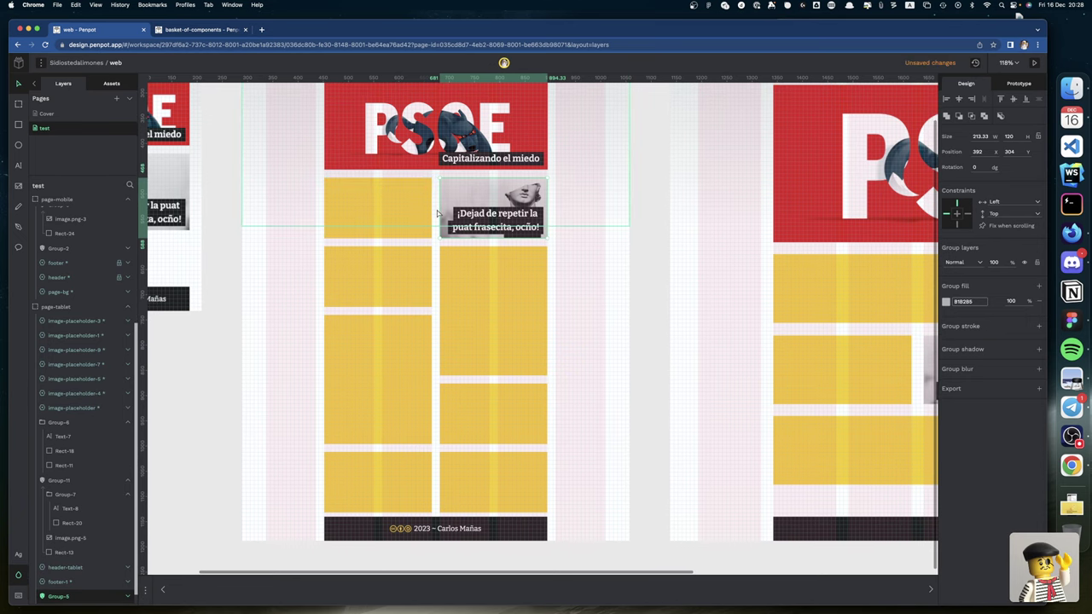
Step: Widen the yellow placeholder under page-tablet's main post across both columns to about 443 px, covering the post card
click(428, 214)
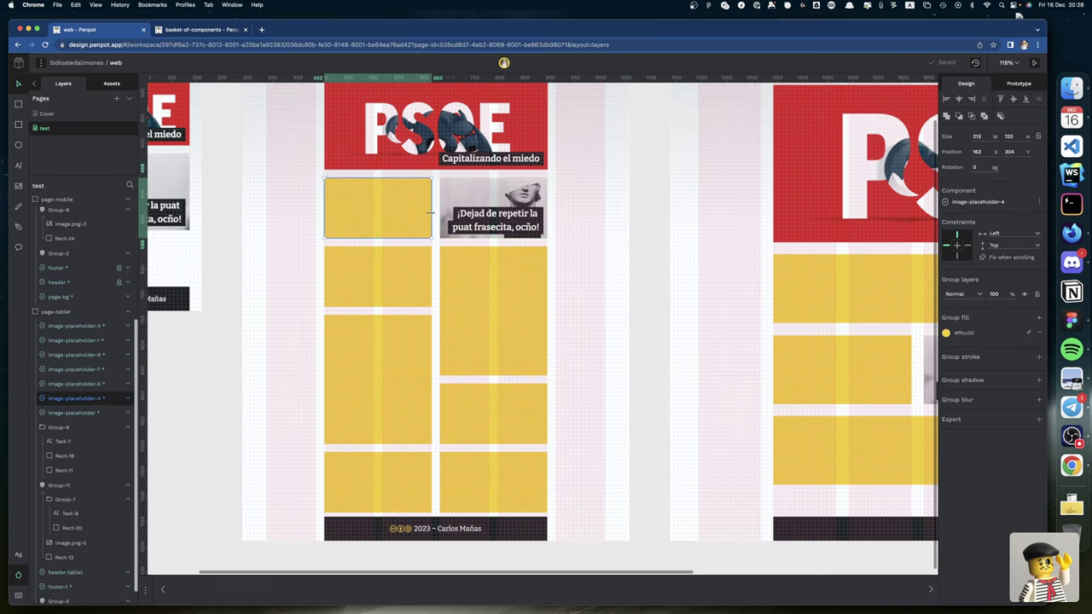
drag(432, 214, 550, 222)
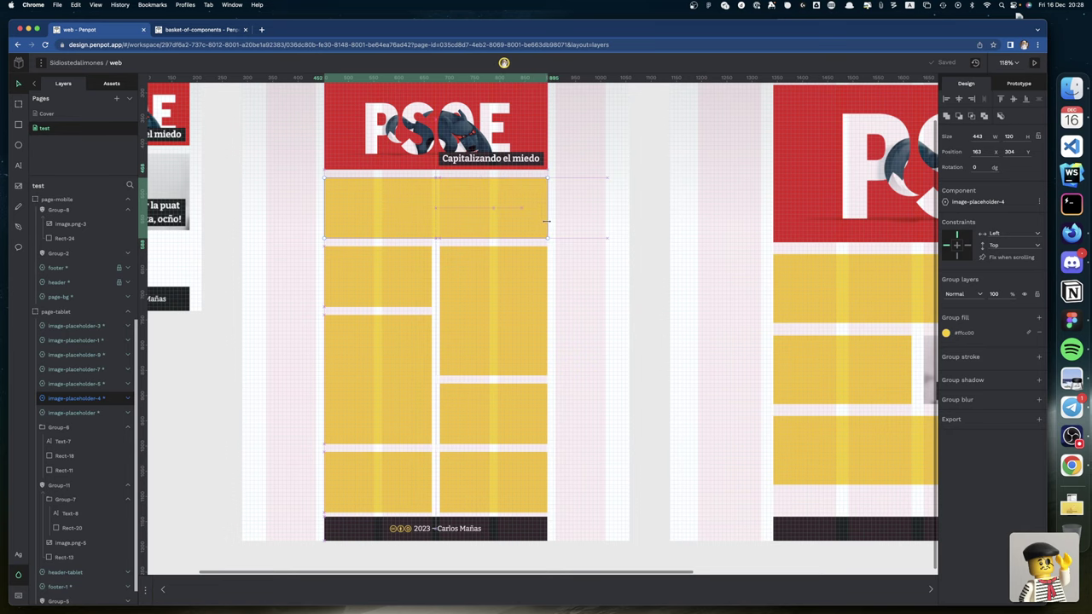
scroll(548, 224, up, 3)
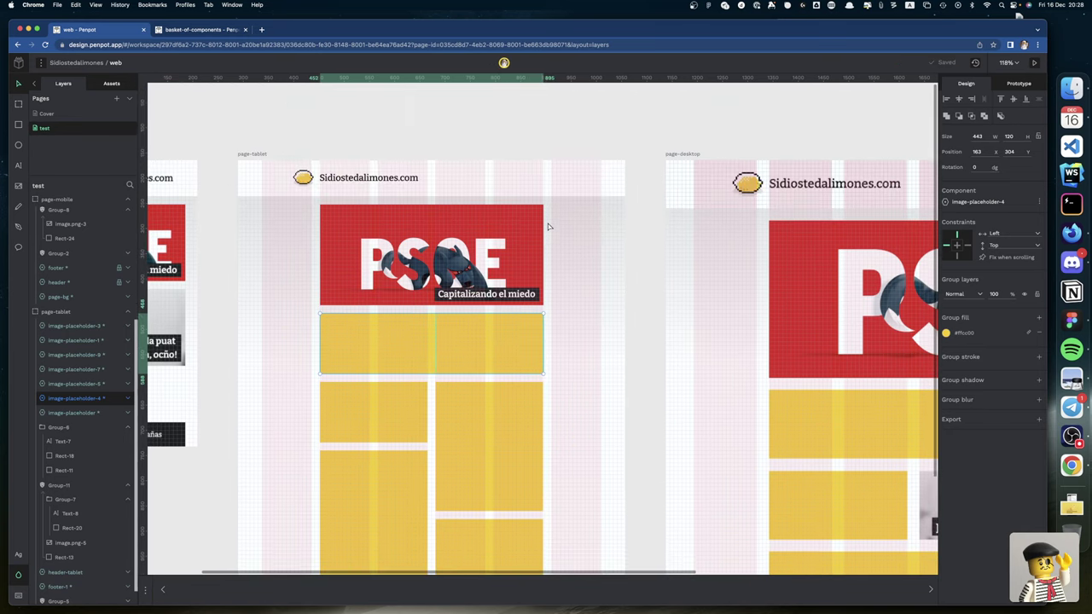
scroll(547, 223, down, 4)
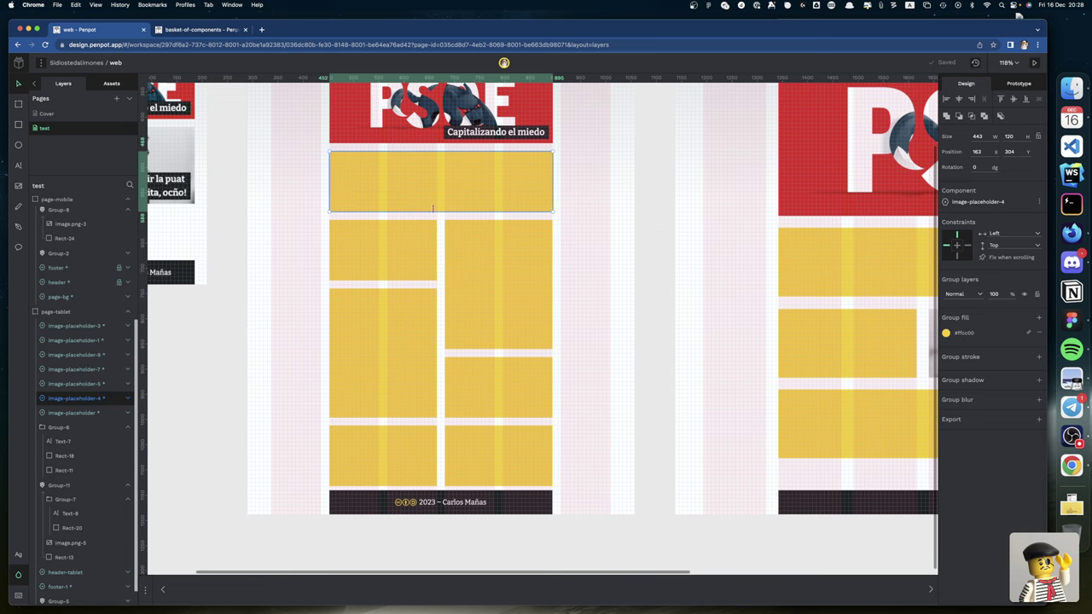
scroll(419, 195, up, 3)
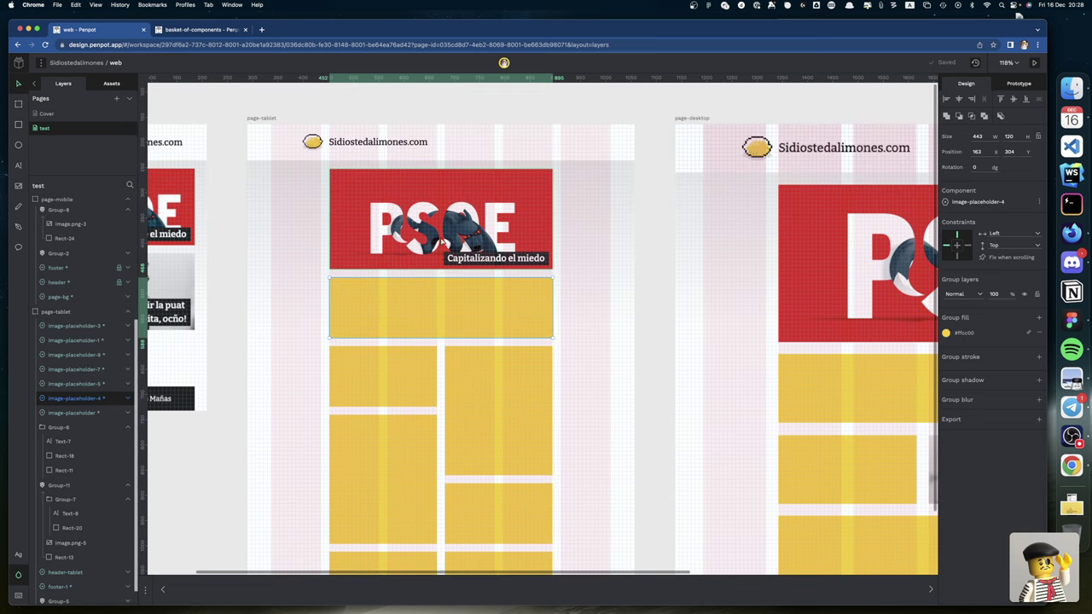
Step: Move Group-6 and Group-11 above the image-placeholder layer within the page-tablet board
right_click(401, 295)
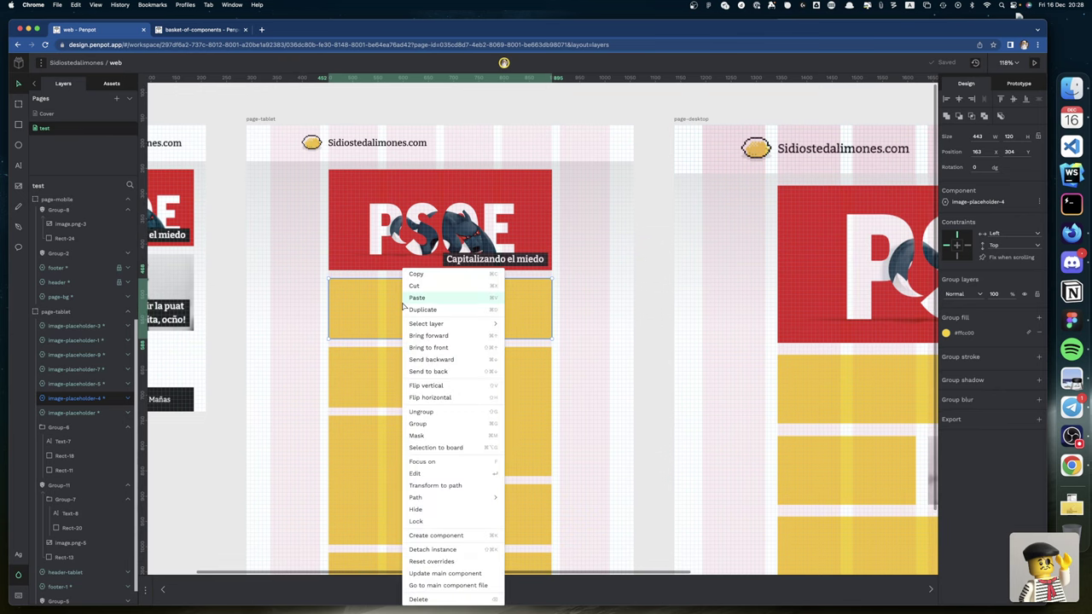
click(72, 426)
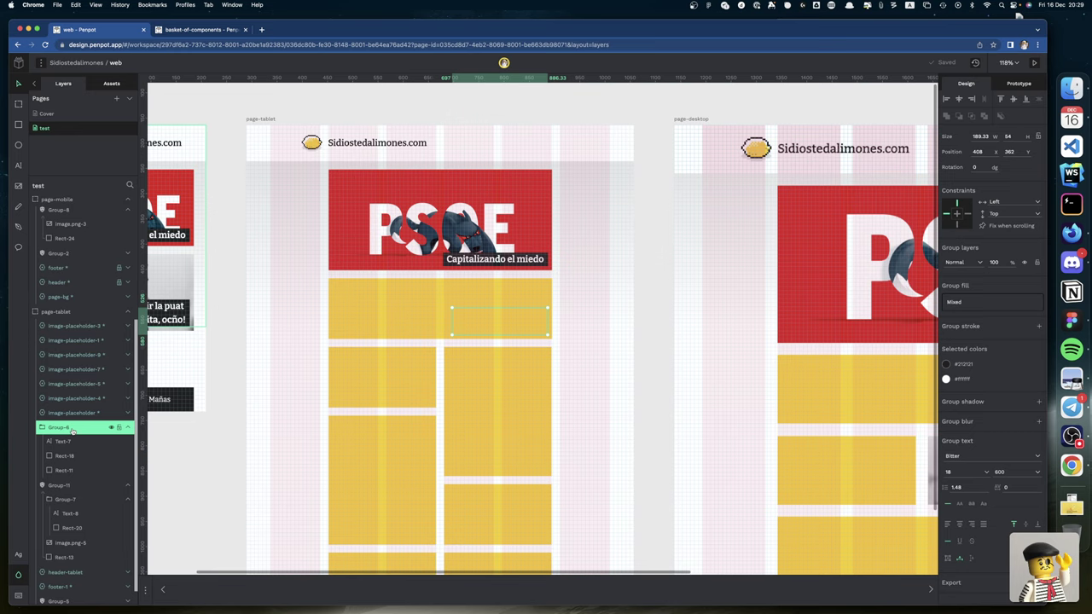
click(64, 455)
click(63, 485)
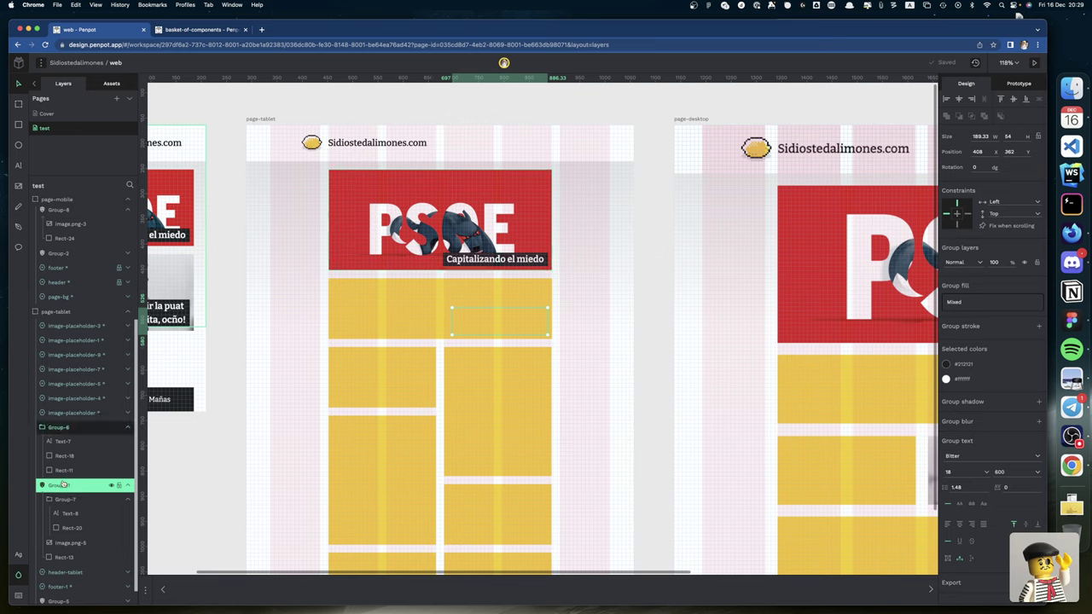
key(super+a)
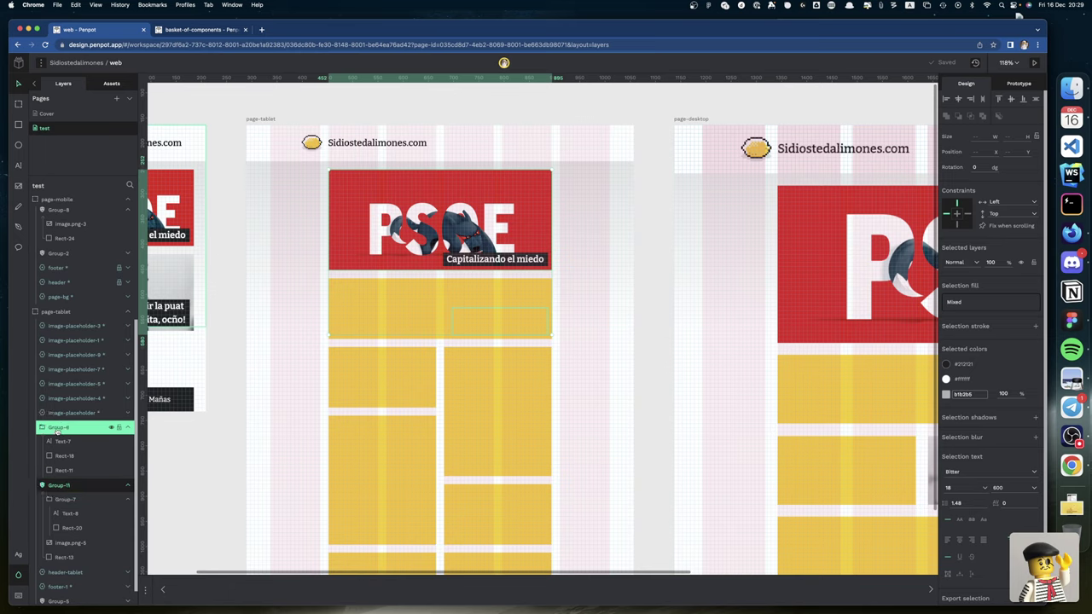
drag(57, 428, 60, 407)
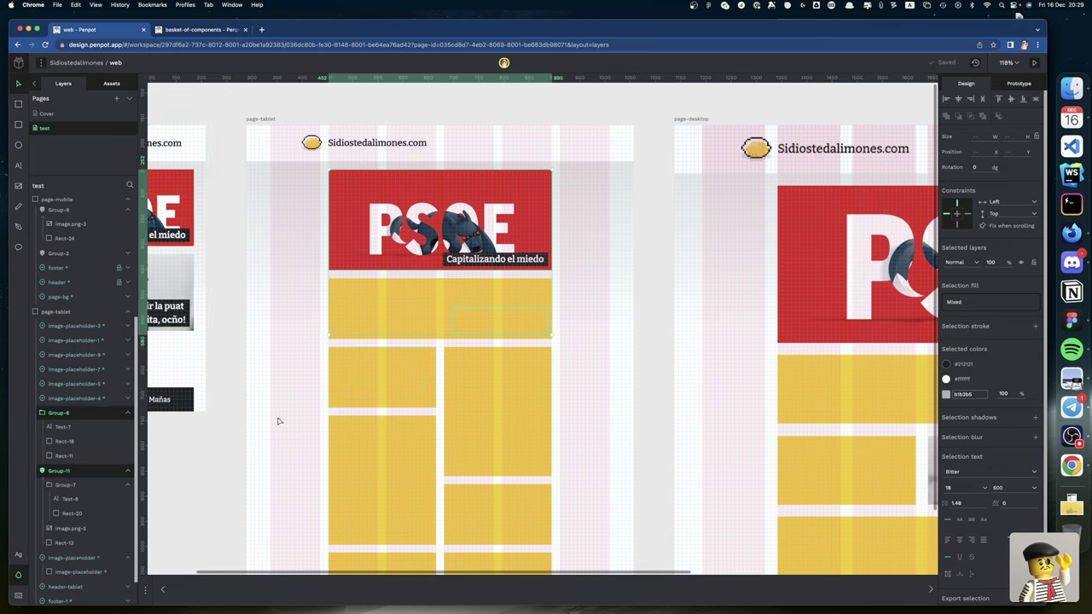
Step: Undo the layer reordering and placeholder widening on page-tablet, and cut the post card's image and title out of the layout
key(super+z)
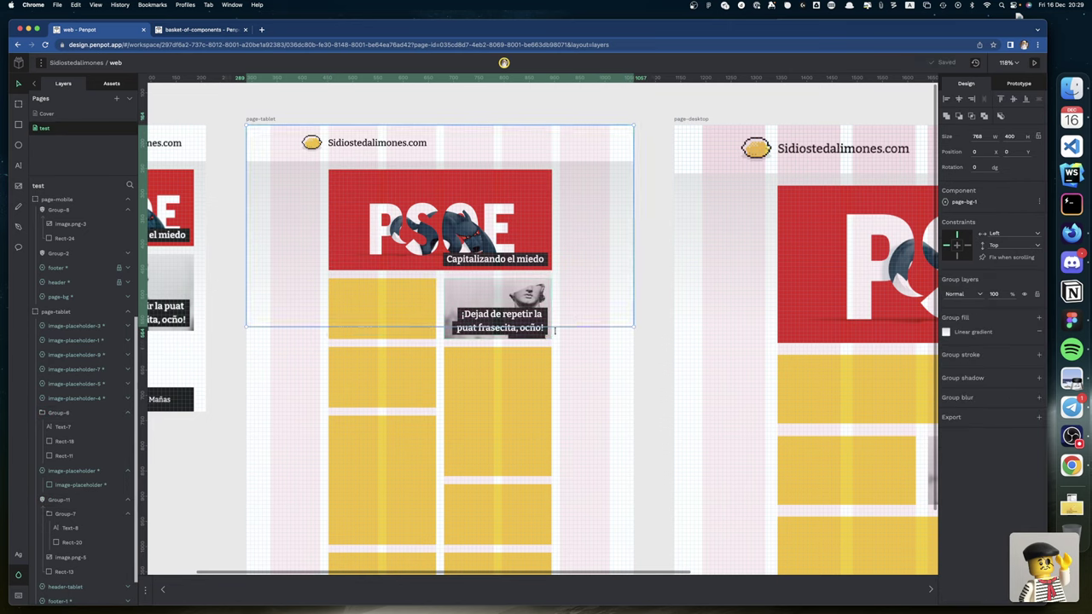
click(537, 317)
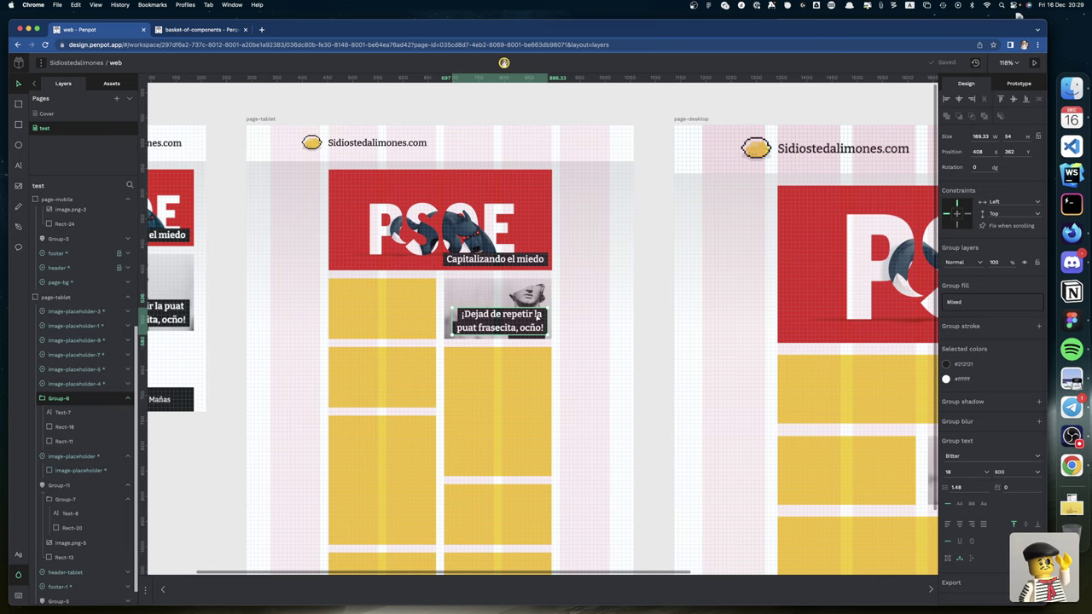
shift+click(534, 292)
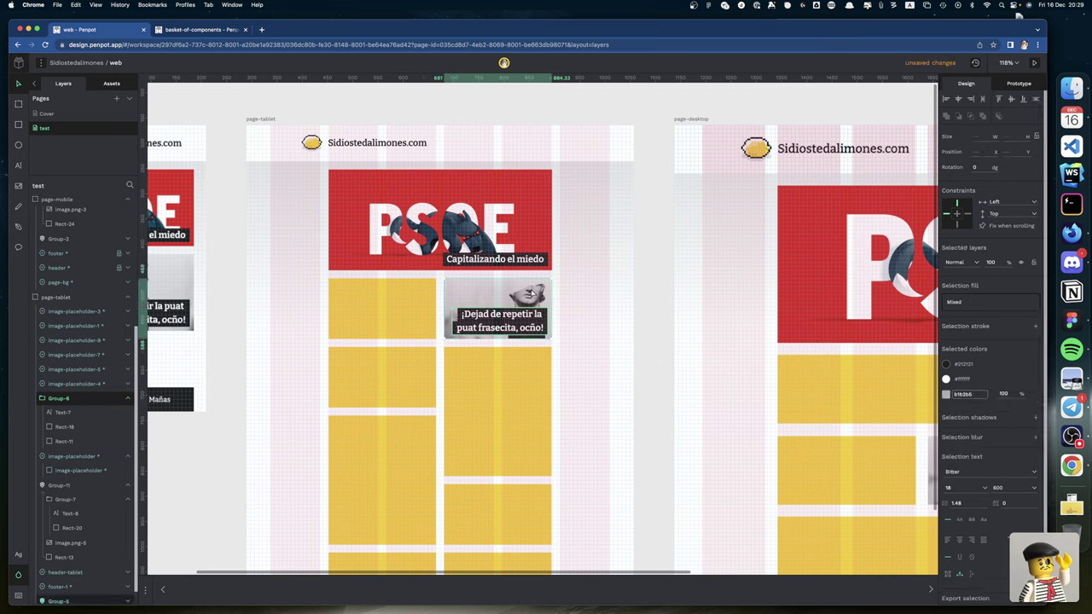
key(Delete)
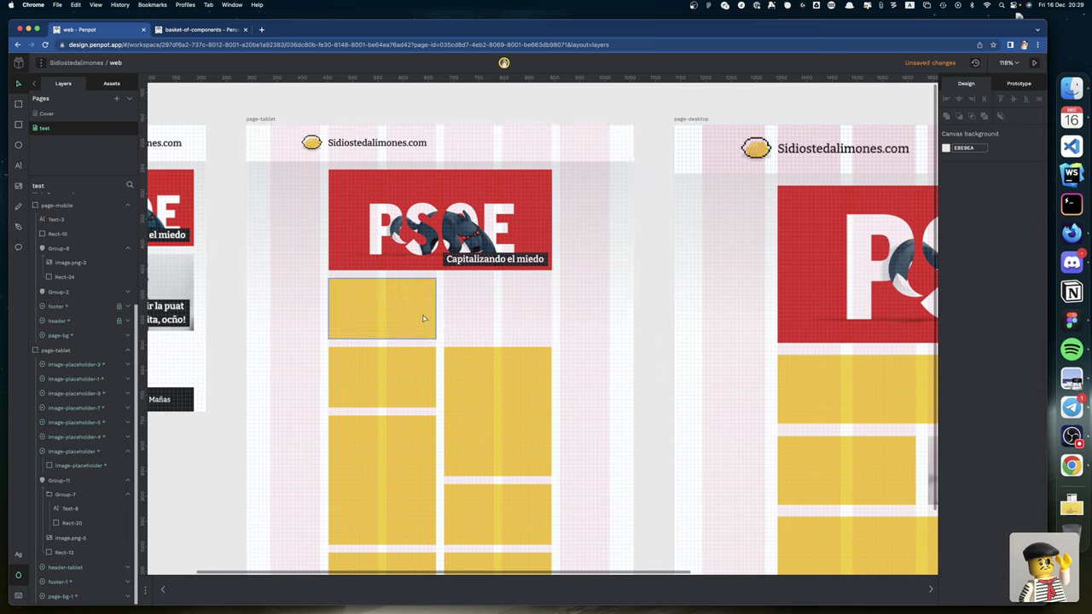
Step: Widen the yellow placeholder under page-tablet's main post to 442 px across both columns and paste the post card over its right half
click(426, 318)
drag(435, 311, 550, 316)
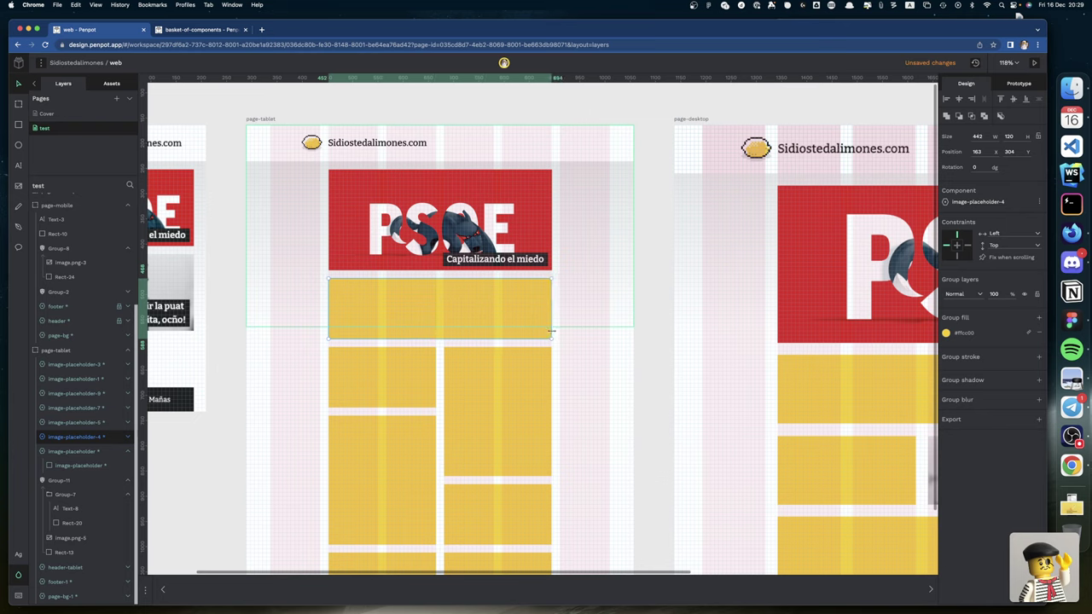
key(super+v)
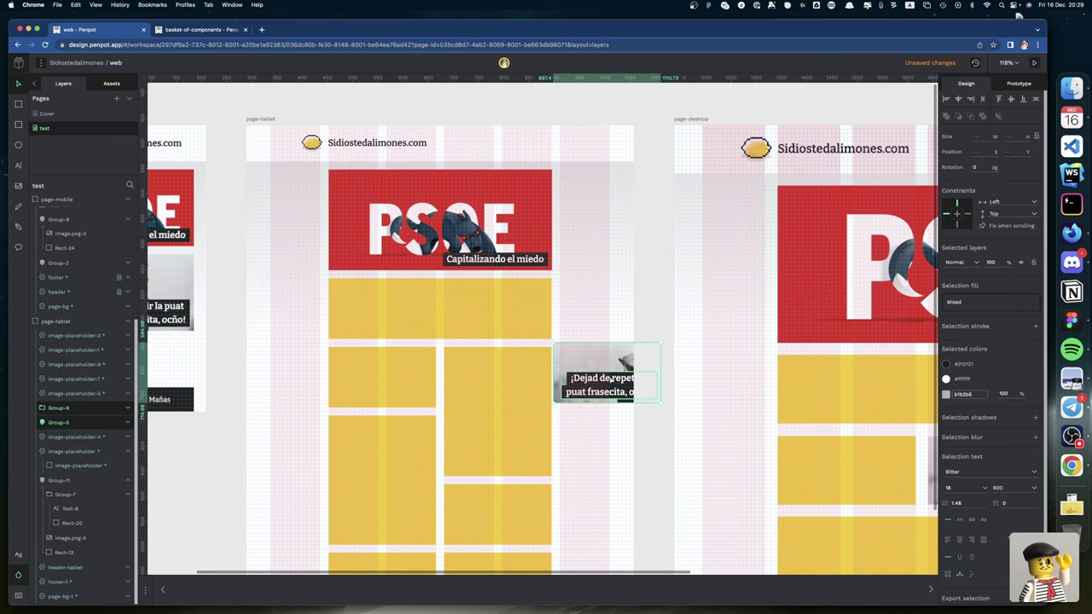
drag(601, 364, 484, 296)
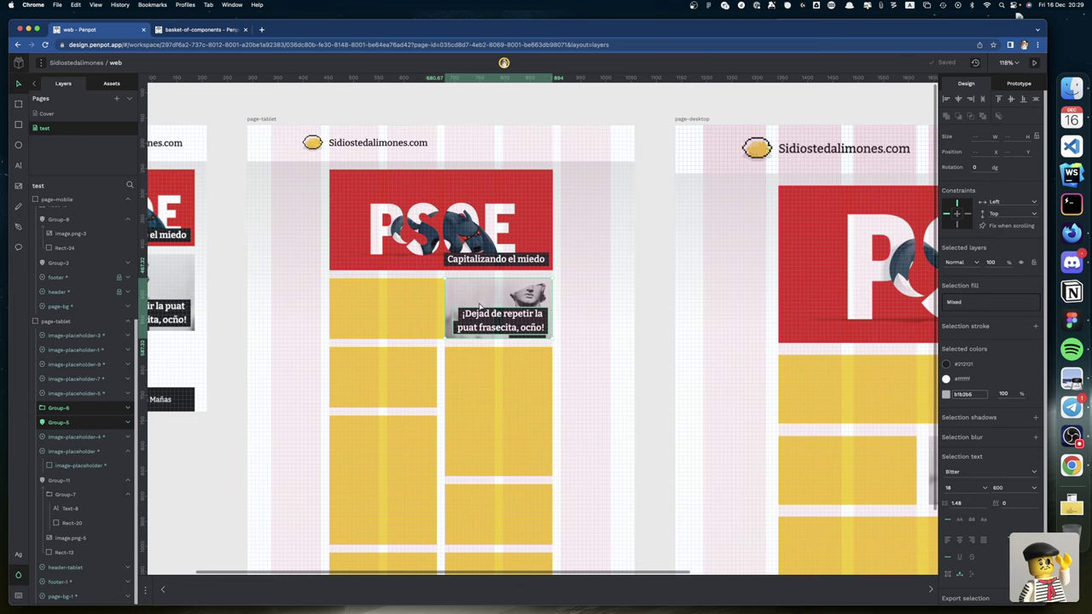
scroll(482, 303, left, 1)
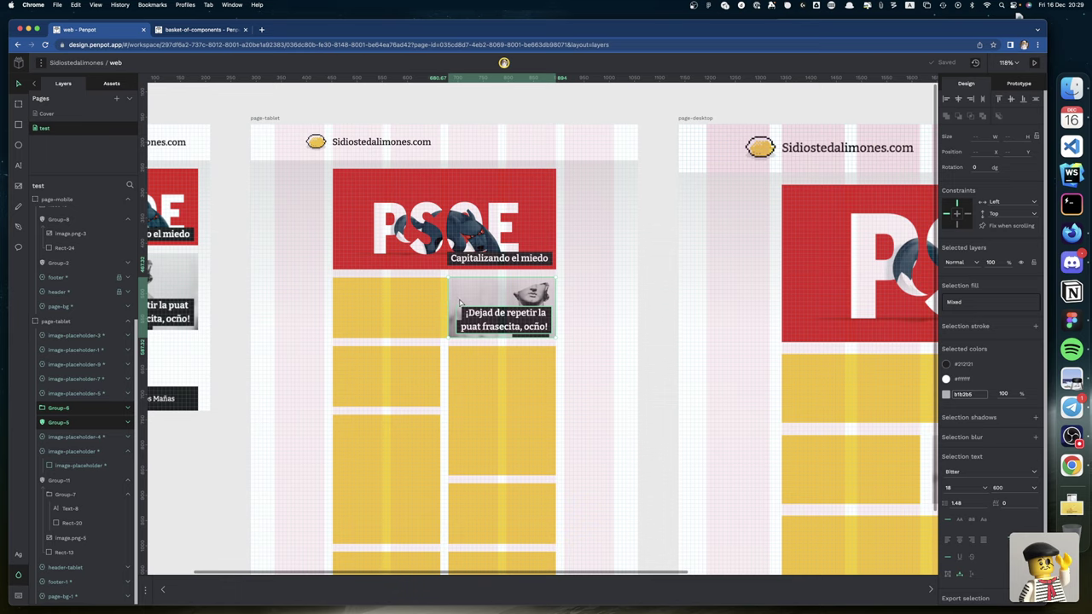
Step: Delete the small left-column placeholder below the wide one and move the post card's image and title together into its place
shift+click(58, 407)
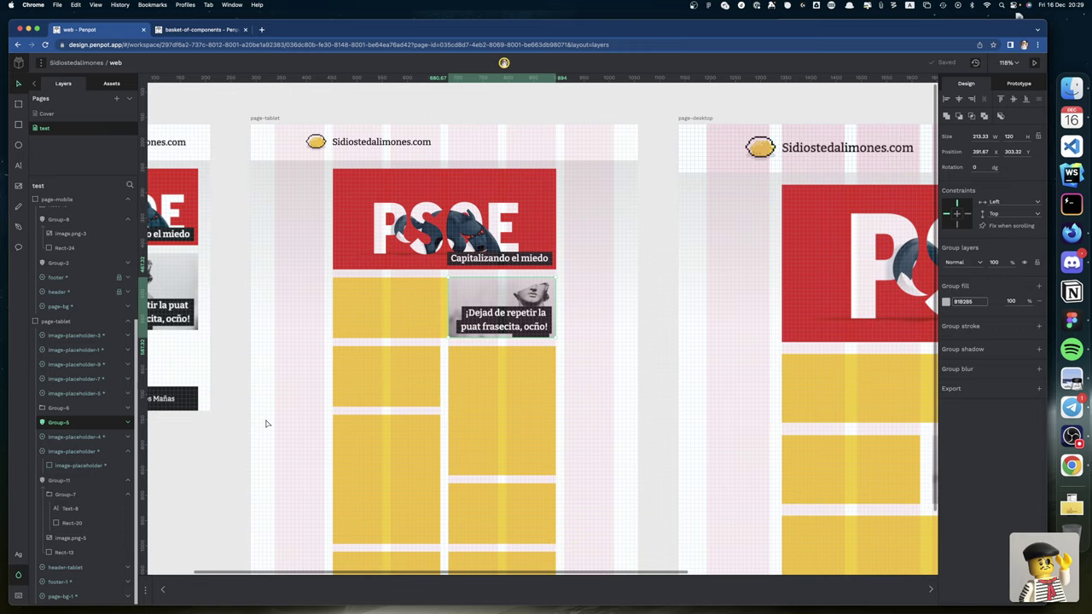
click(407, 372)
key(Delete)
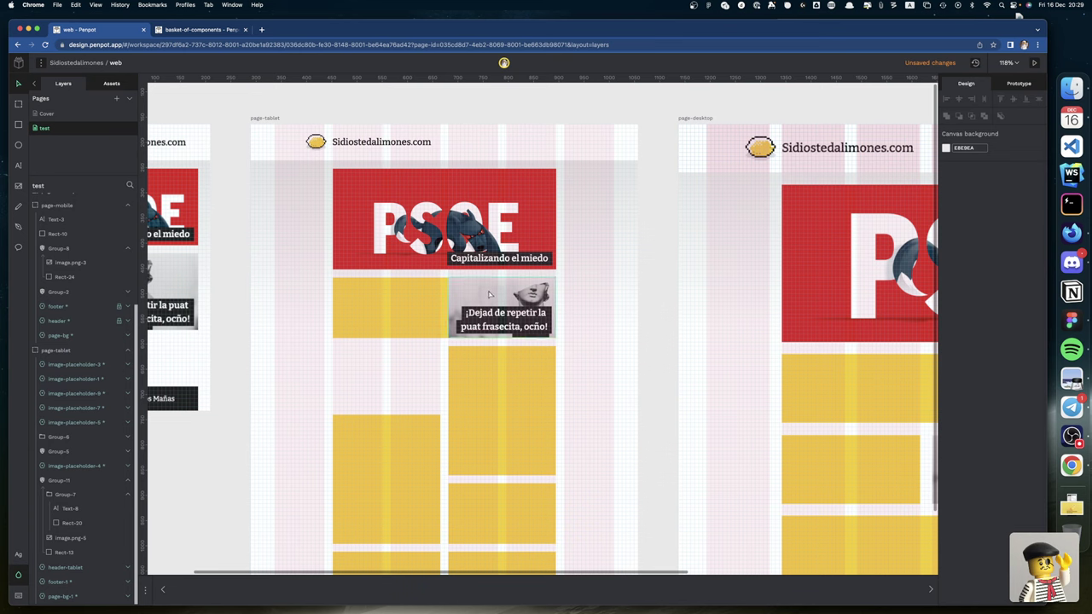
drag(496, 291, 416, 356)
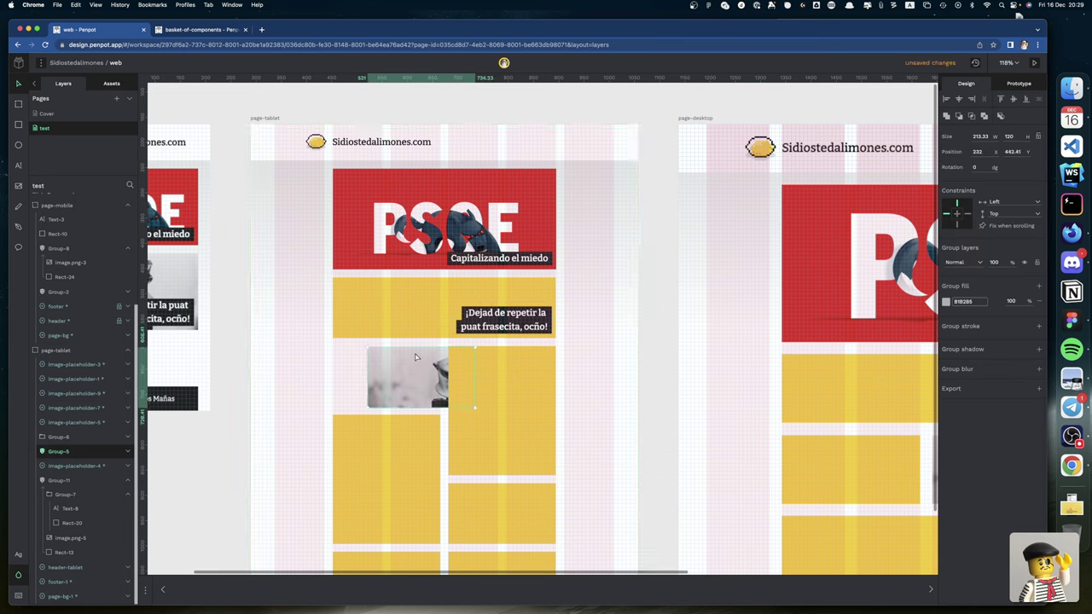
key(ctrl+z)
shift+click(503, 319)
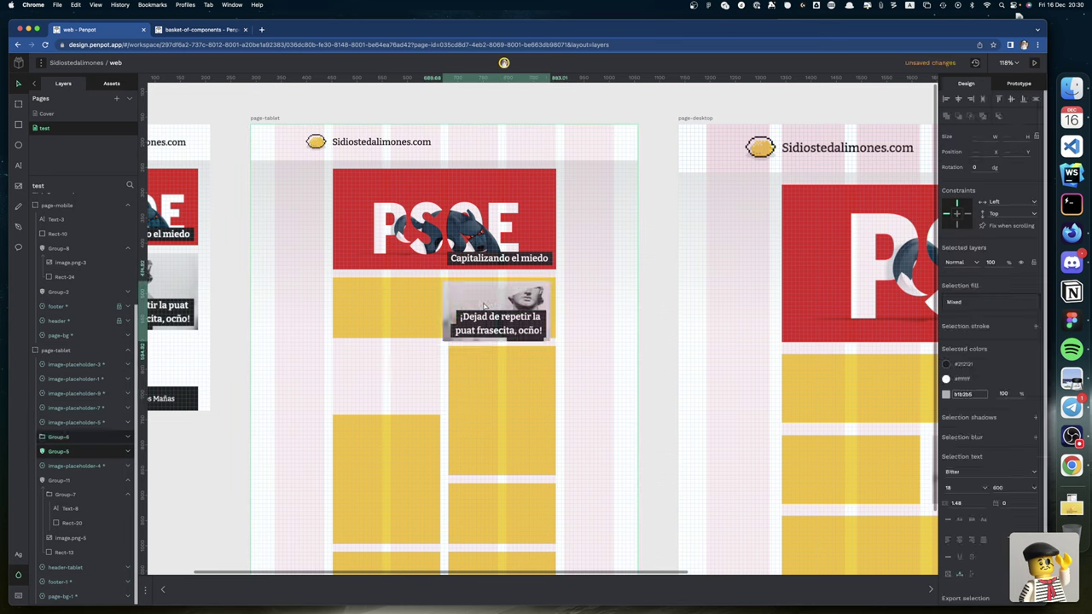
drag(504, 288, 387, 360)
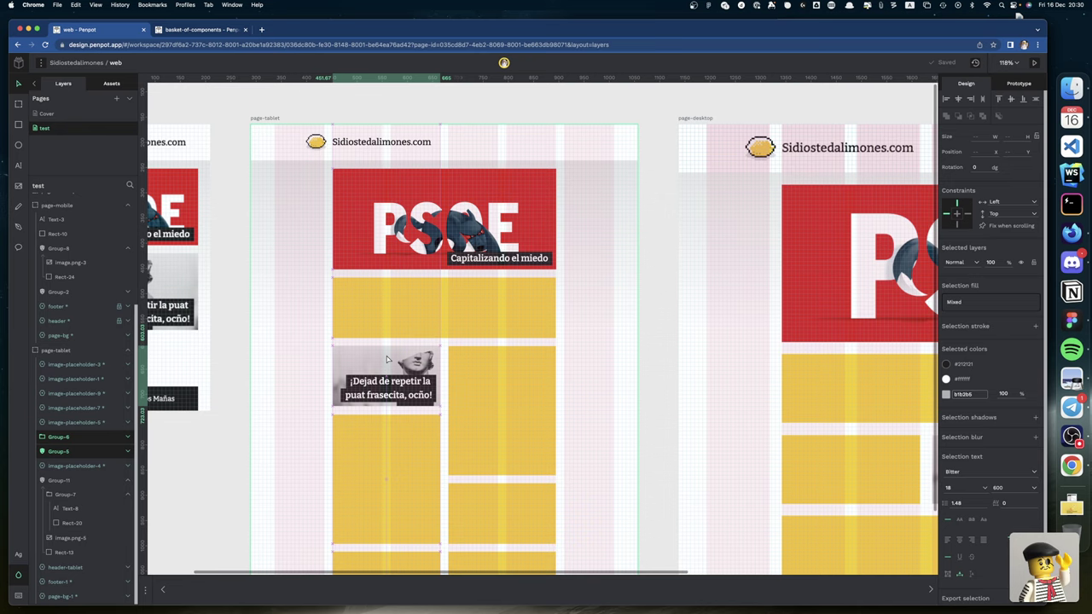
click(665, 429)
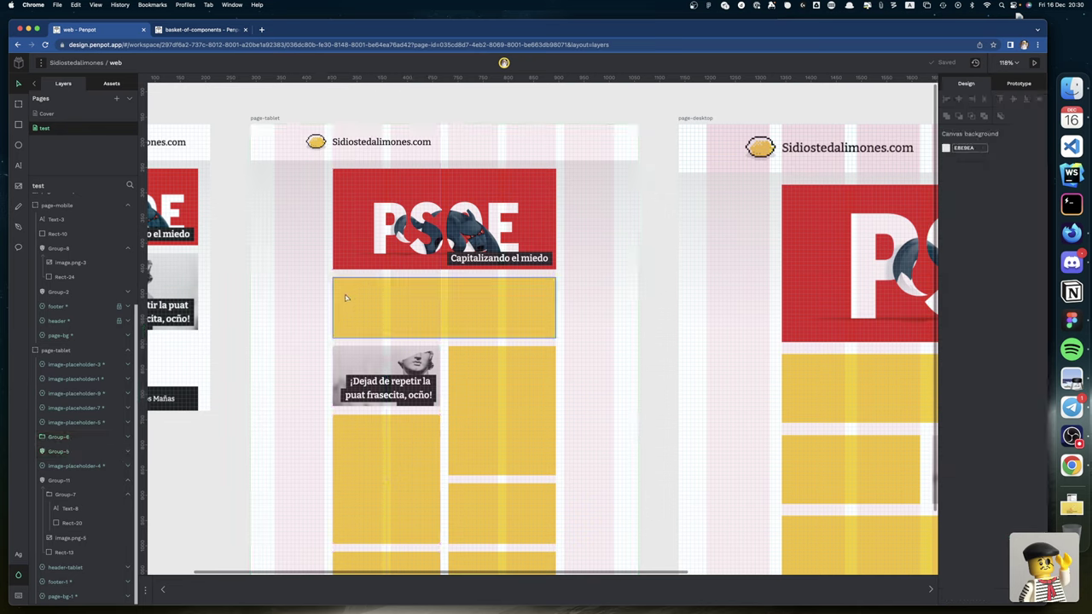
Step: Compare how the main post, post card and placeholders are arranged across the page-mobile, page-tablet and page-desktop boards
scroll(491, 313, left, 1)
scroll(491, 314, left, 5)
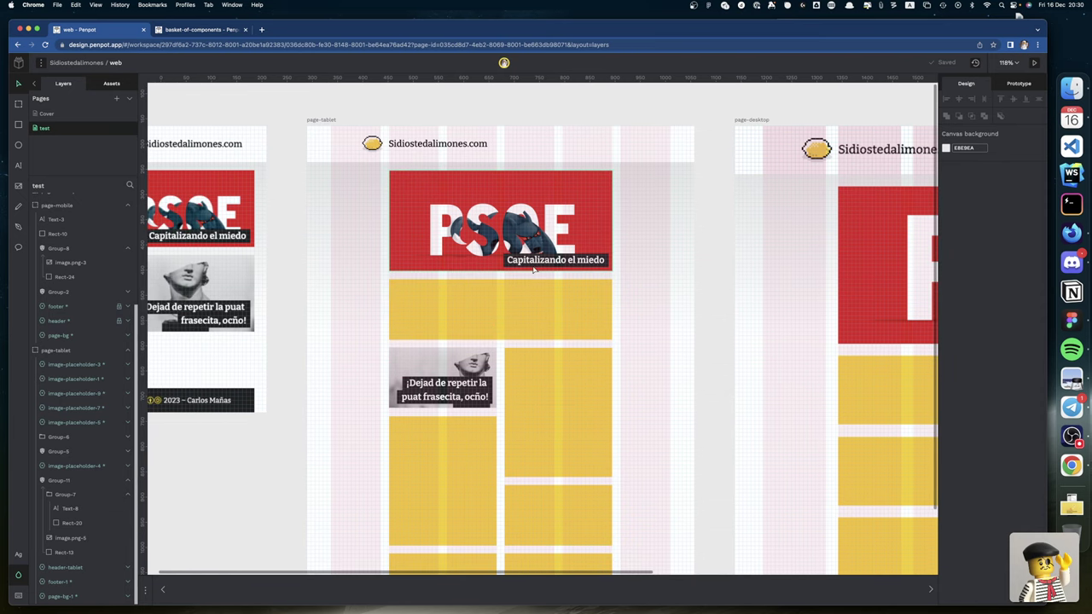
scroll(393, 335, left, 8)
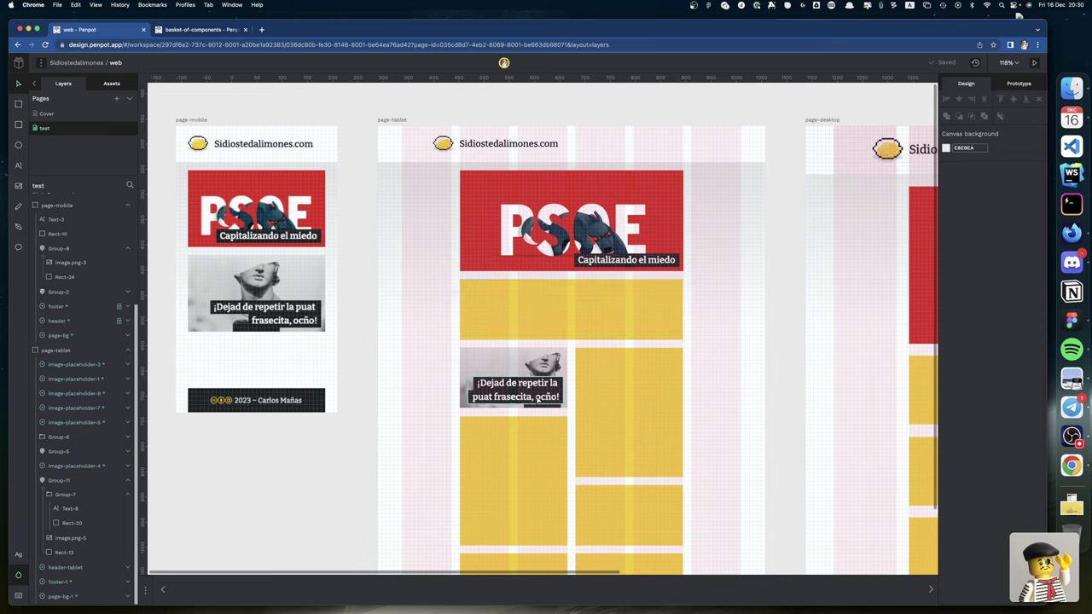
scroll(512, 375, right, 3)
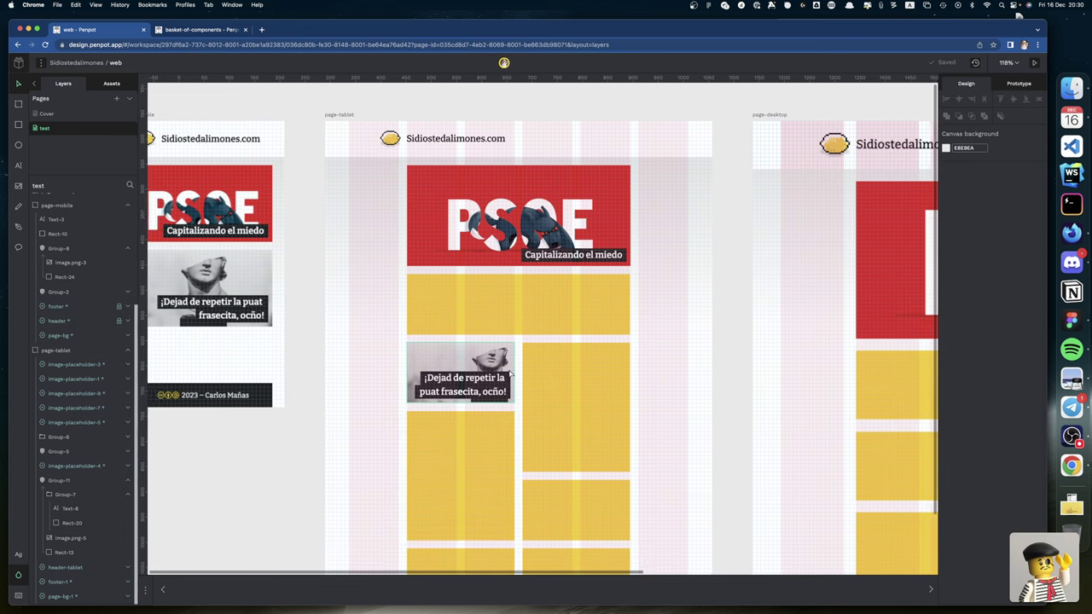
scroll(509, 372, down, 2)
ctrl+scroll(510, 373, up, 5)
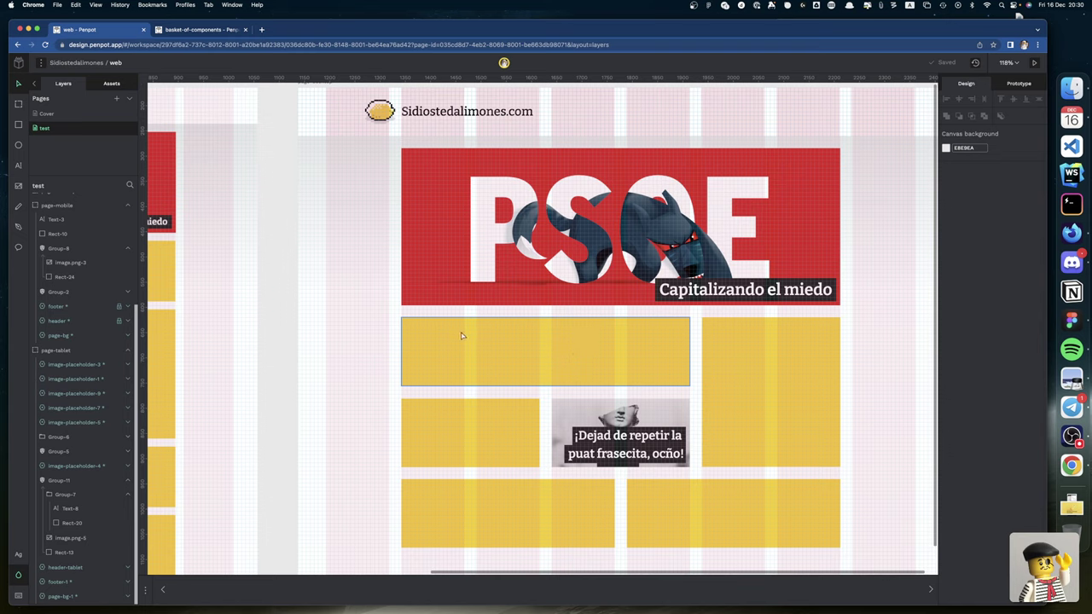
scroll(452, 339, down, 6)
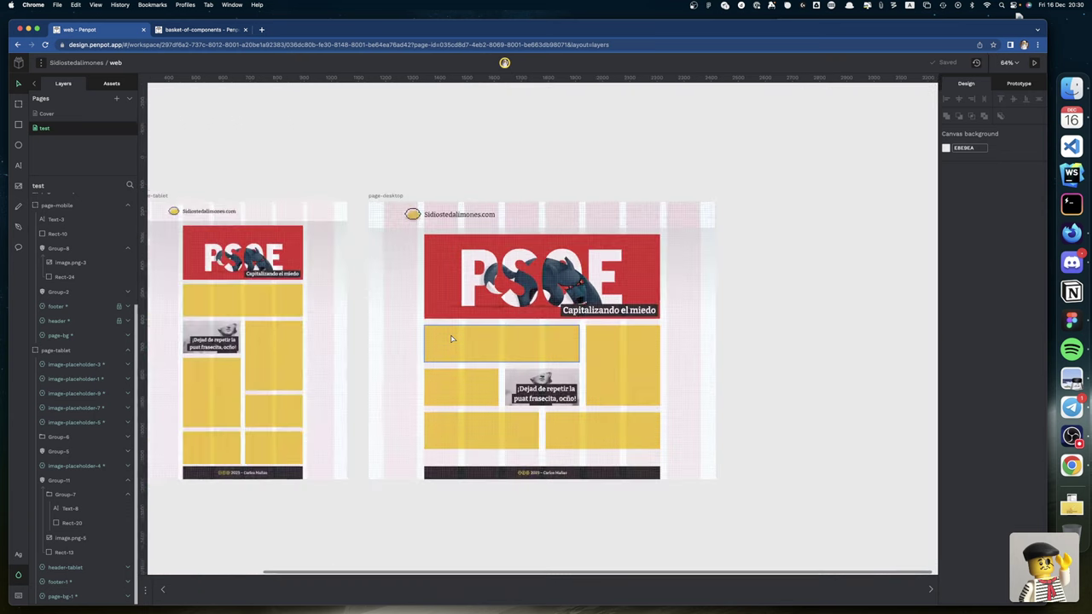
scroll(452, 338, up, 6)
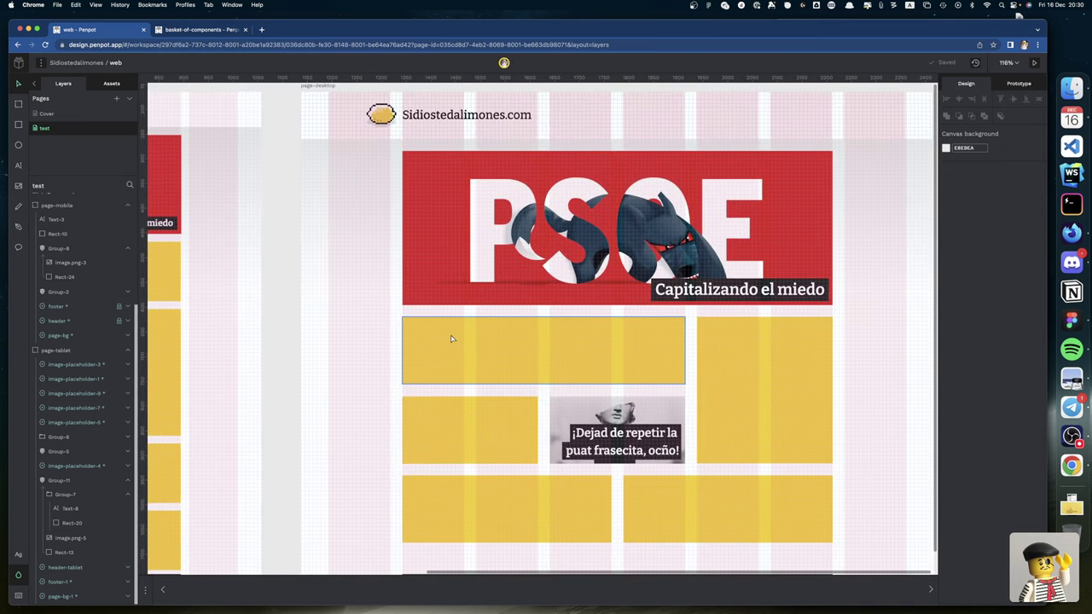
key(shift+1)
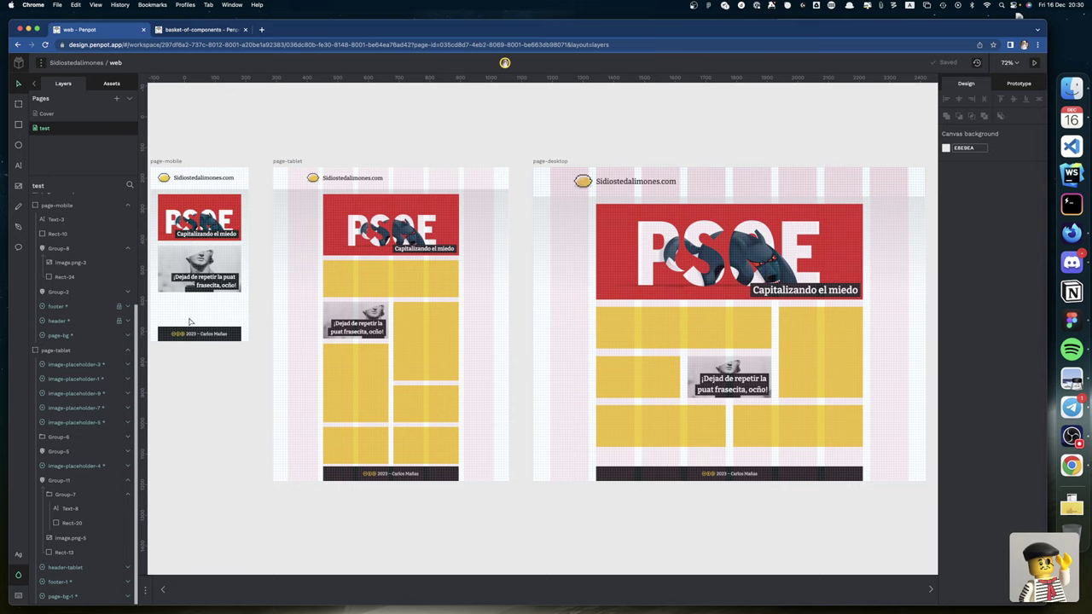
scroll(262, 323, up, 1)
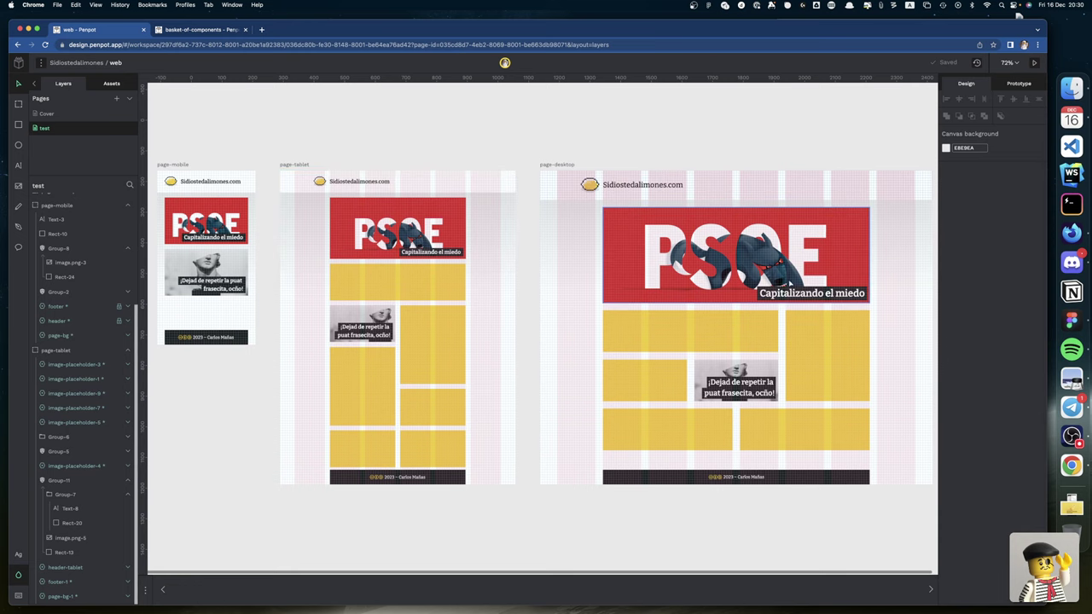
scroll(699, 349, left, 1)
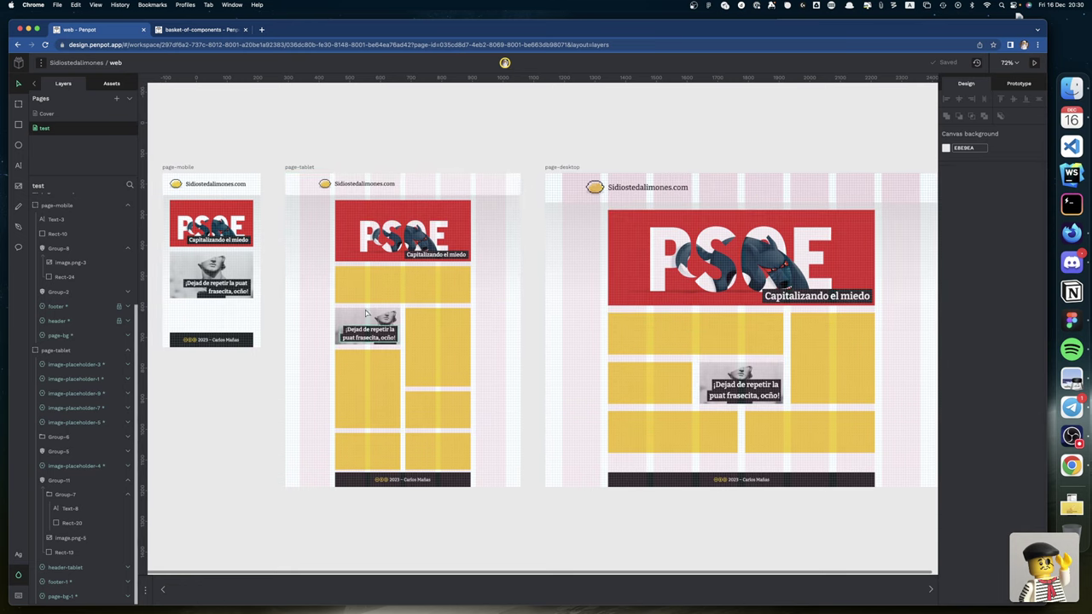
scroll(328, 275, left, 4)
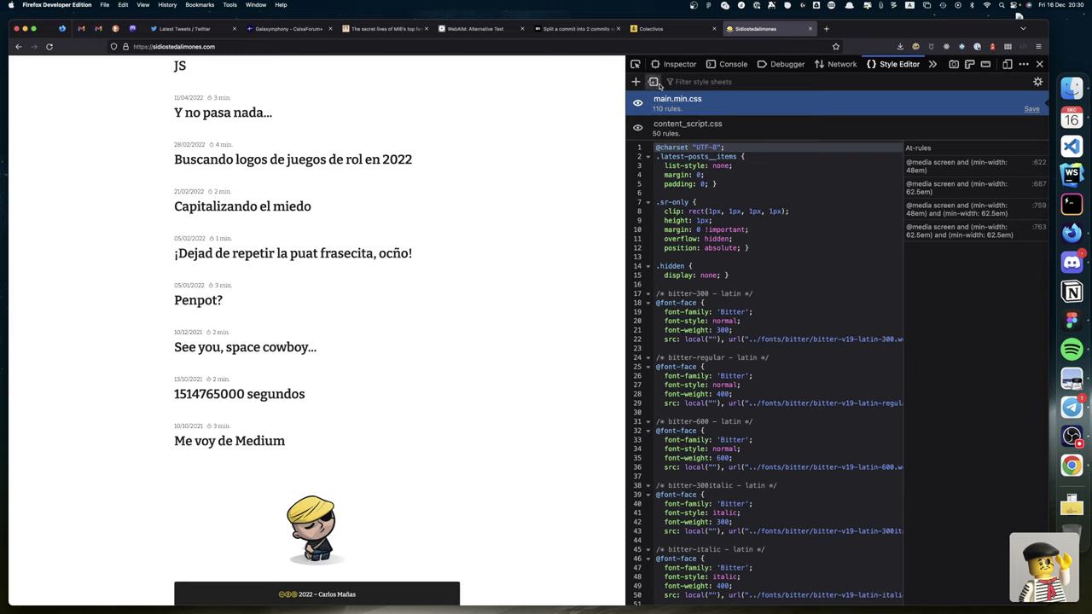
Step: In Firefox, import the grid.css style sheet from the Desktop into the Sidiostedalimones home page and view the resulting post grid
click(654, 82)
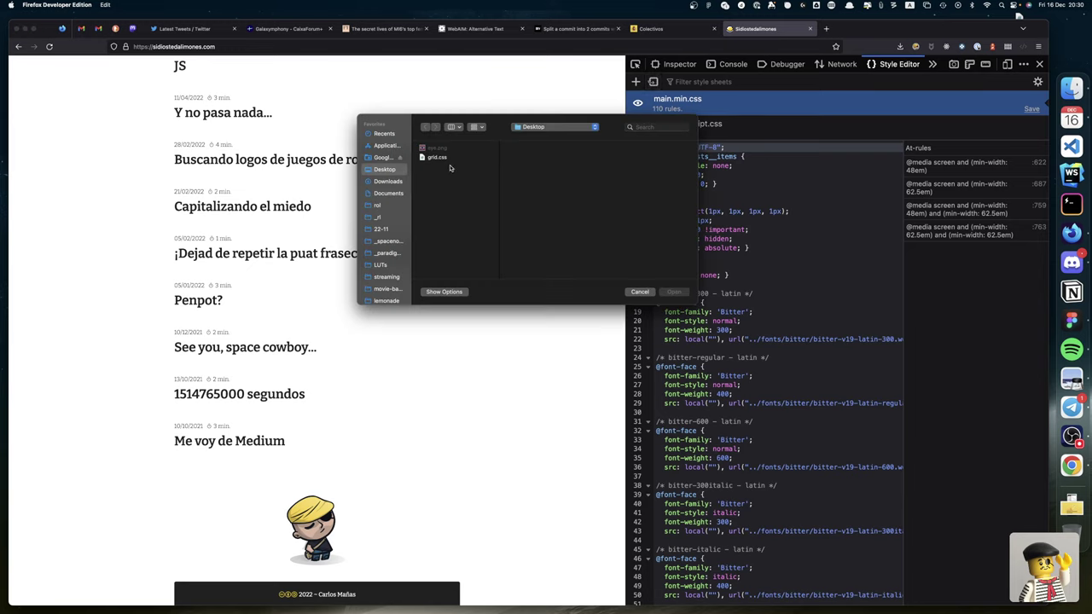
click(437, 157)
click(673, 292)
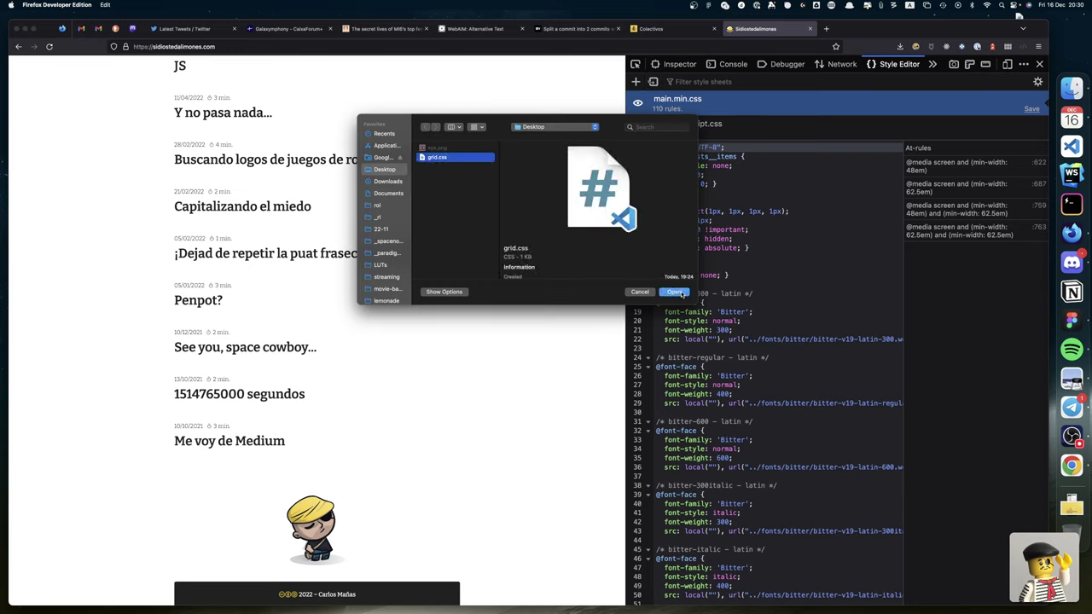
scroll(540, 316, up, 4)
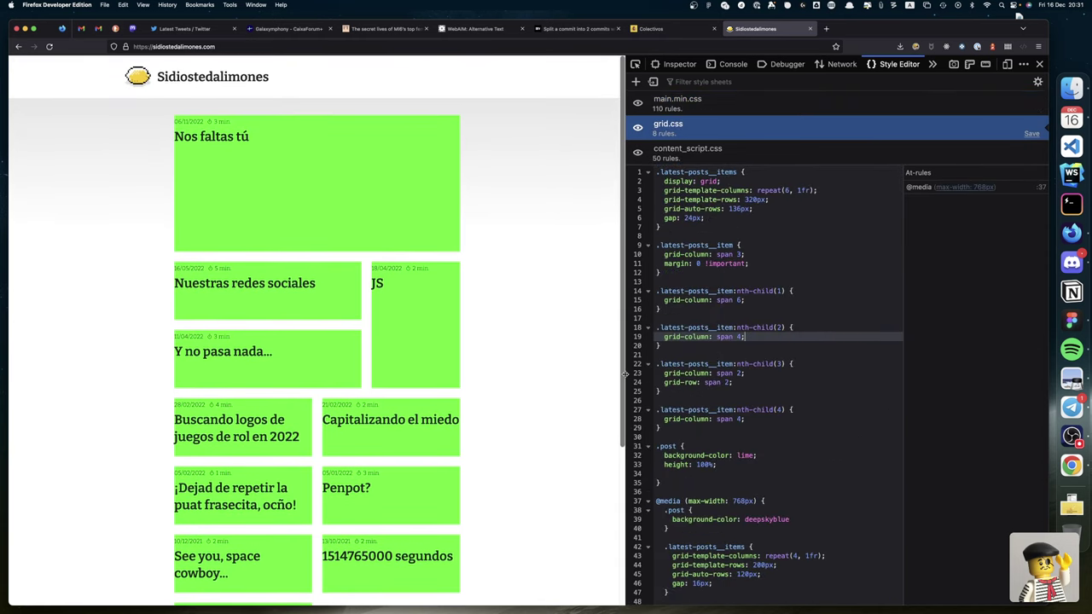
Step: Narrow the page viewport below the 768 px breakpoint and widen it again to compare the tablet and desktop grid layouts
drag(622, 376, 305, 334)
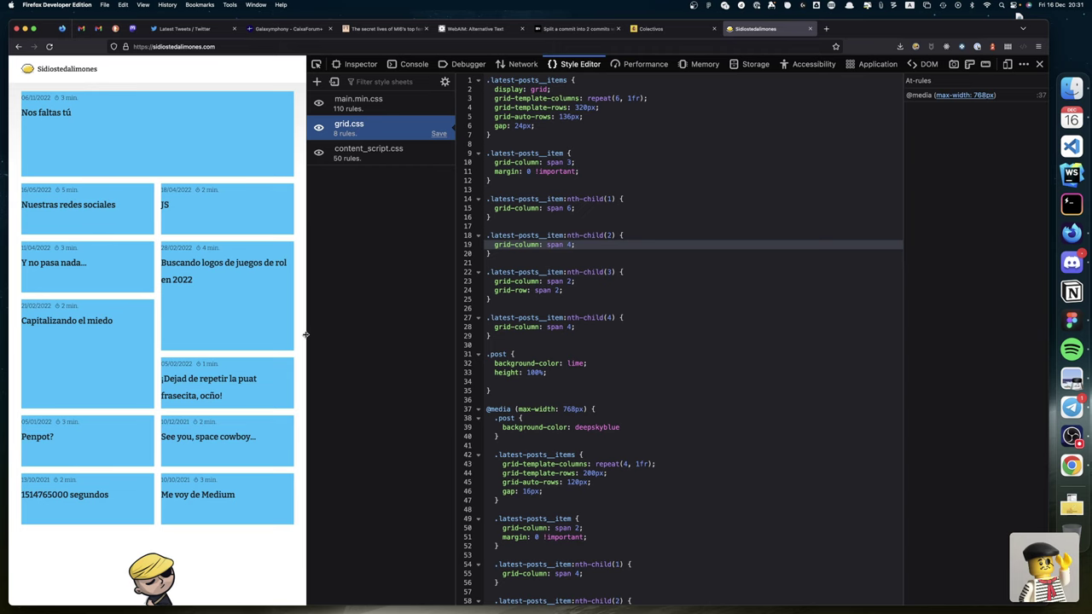
drag(305, 334, 368, 330)
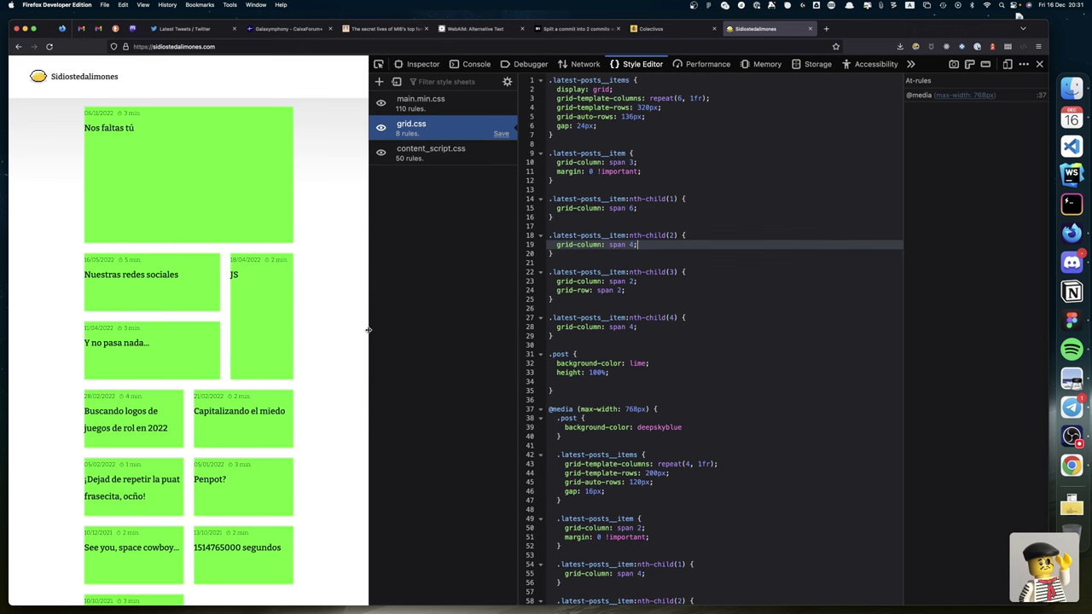
drag(368, 330, 472, 333)
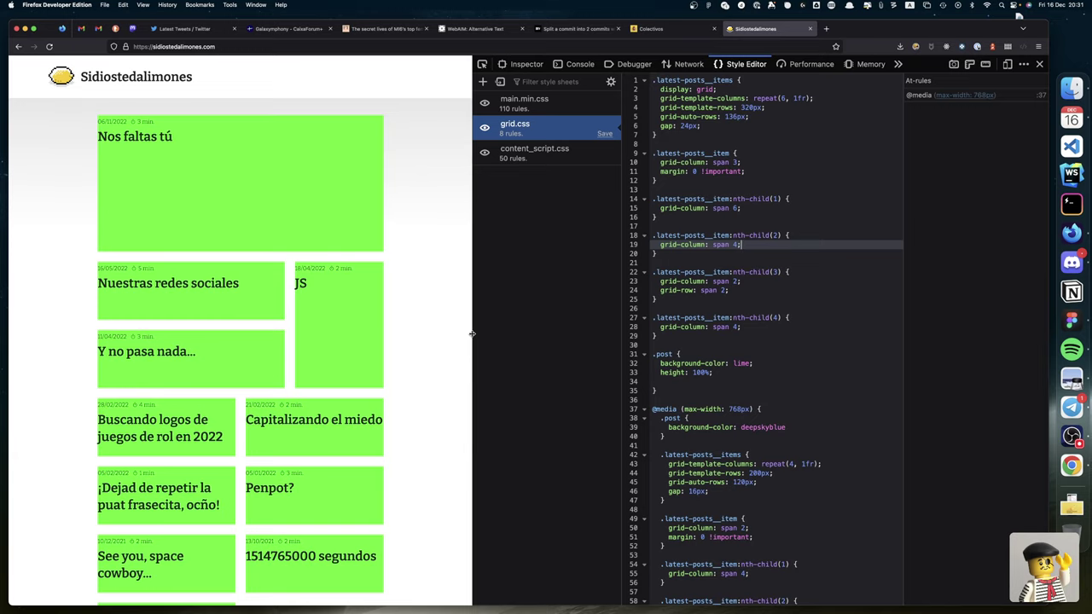
Step: Open the "Nos faltas tú" post, widen the page area and examine the article's layout from header image through body text
click(152, 144)
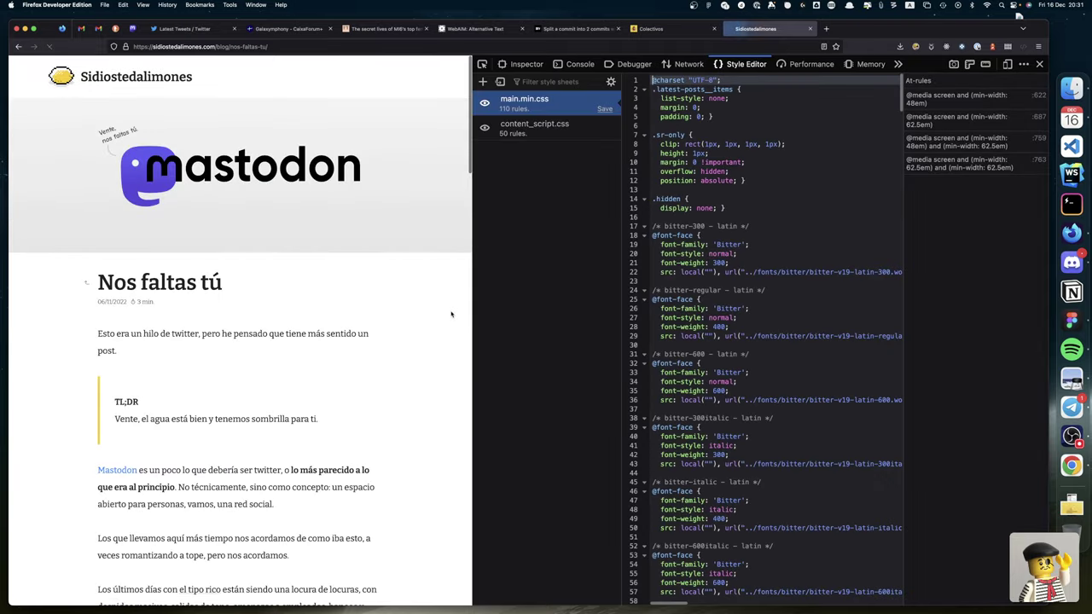
drag(472, 317, 601, 316)
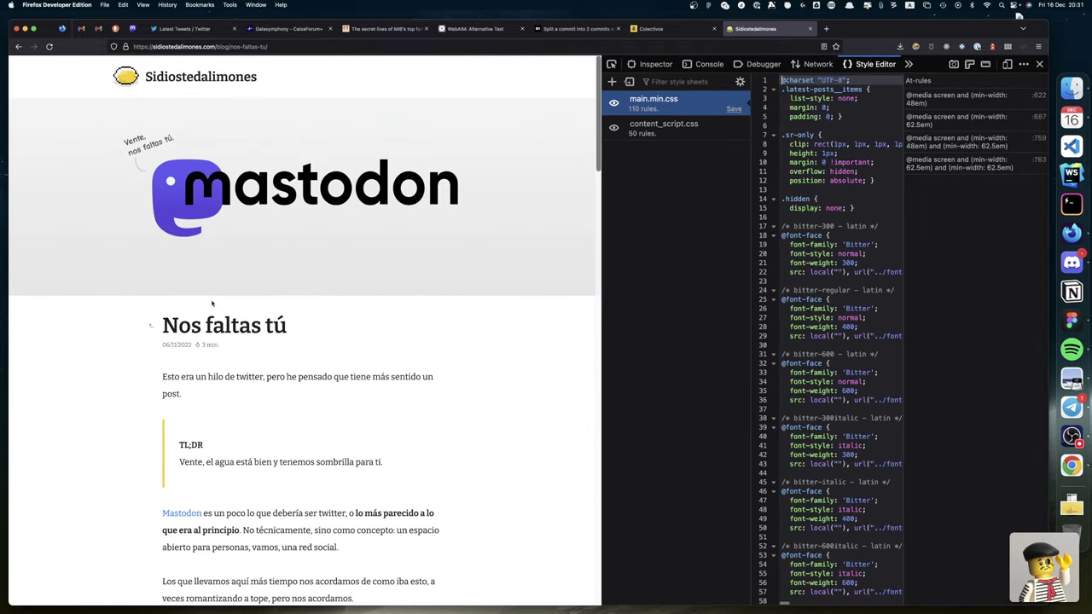
scroll(212, 302, down, 4)
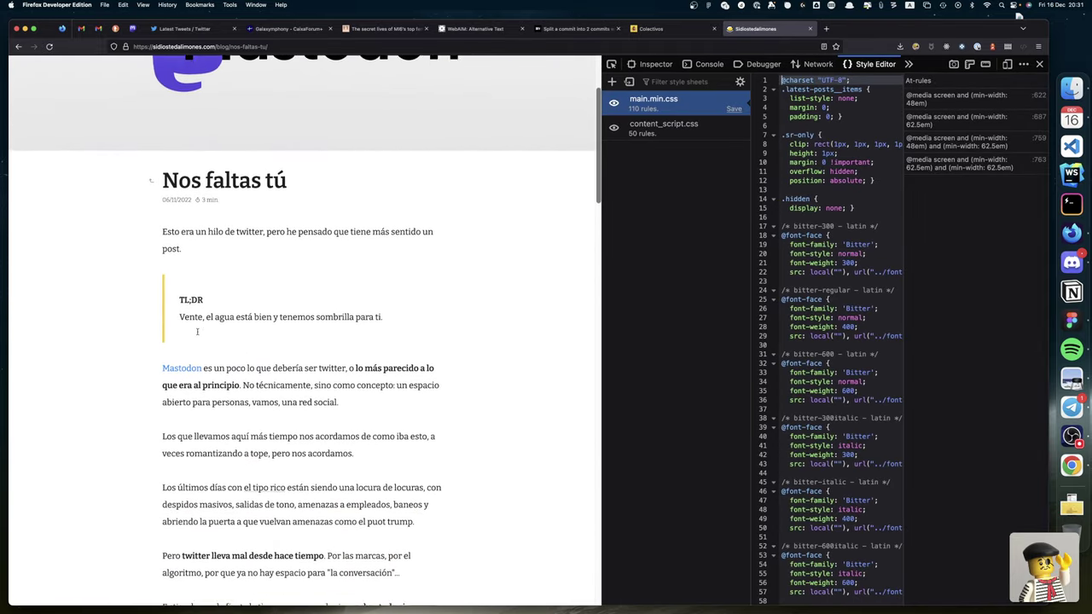
scroll(197, 331, down, 4)
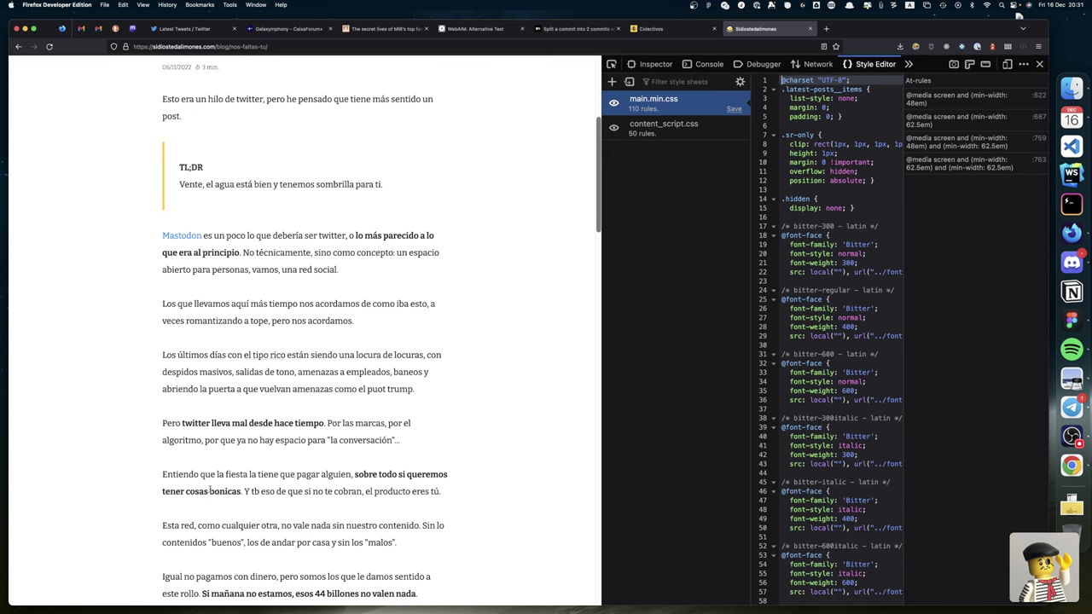
scroll(210, 491, down, 12)
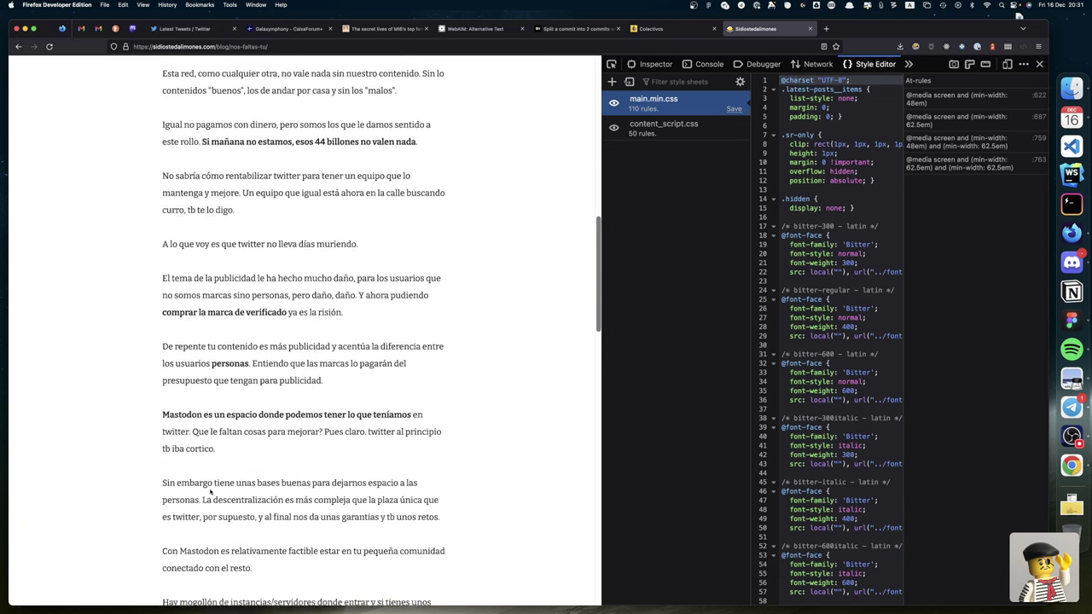
Step: Read the rest of the "Nos faltas tú" article and open its closing "Vente, nos faltas tú" comment link with Gmail
scroll(210, 491, down, 11)
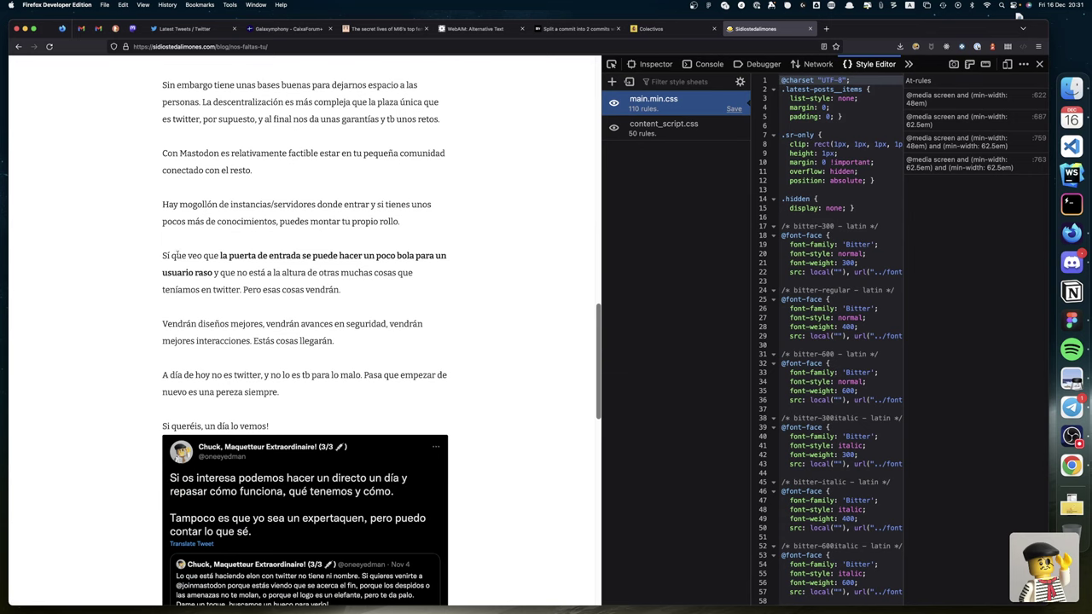
scroll(210, 293, down, 1)
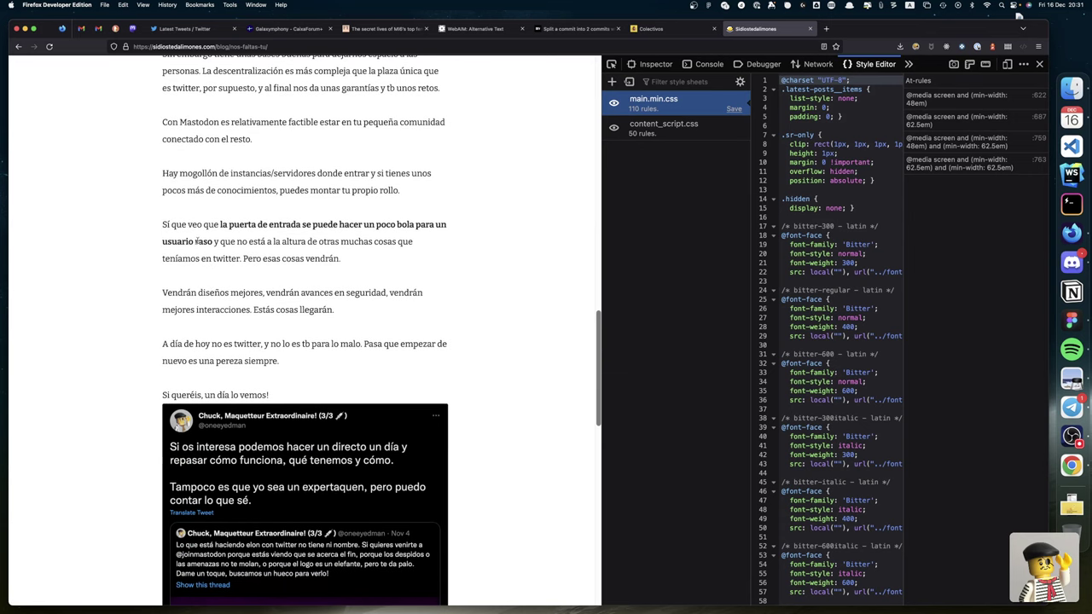
scroll(231, 318, down, 15)
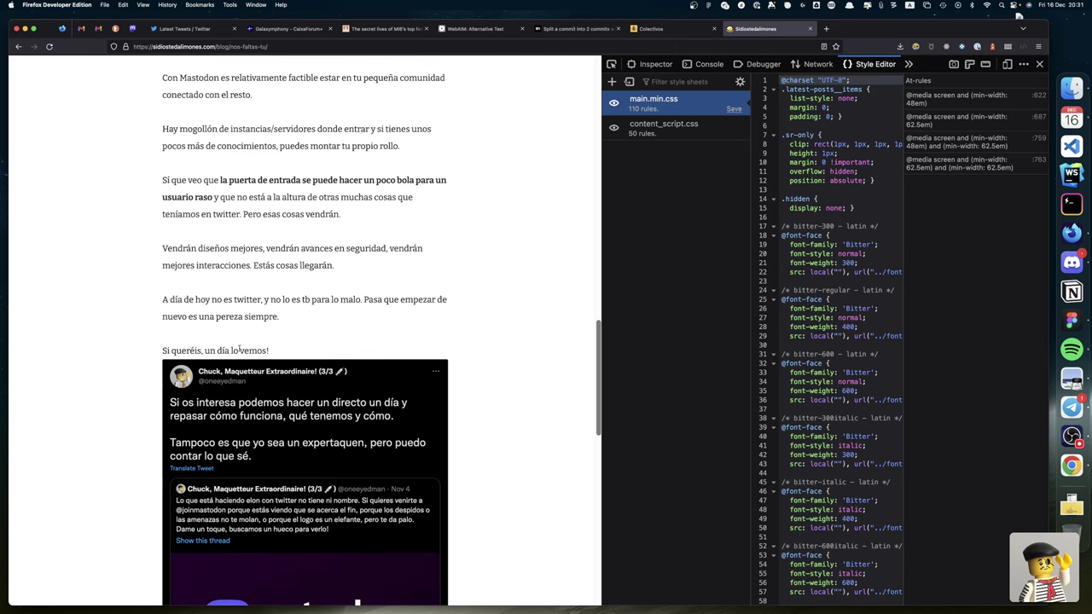
scroll(239, 348, down, 2)
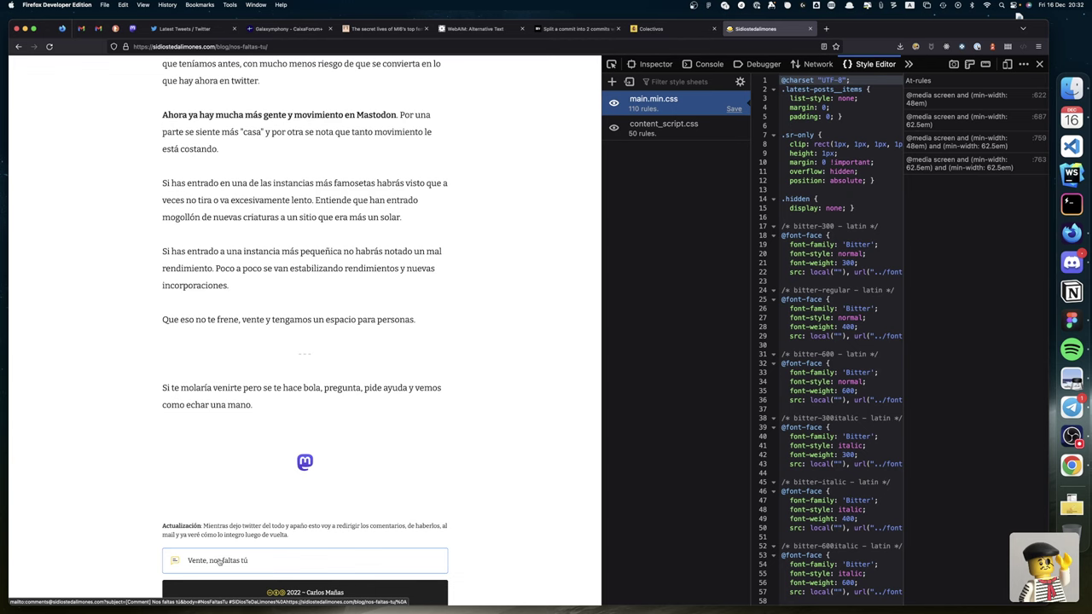
click(220, 562)
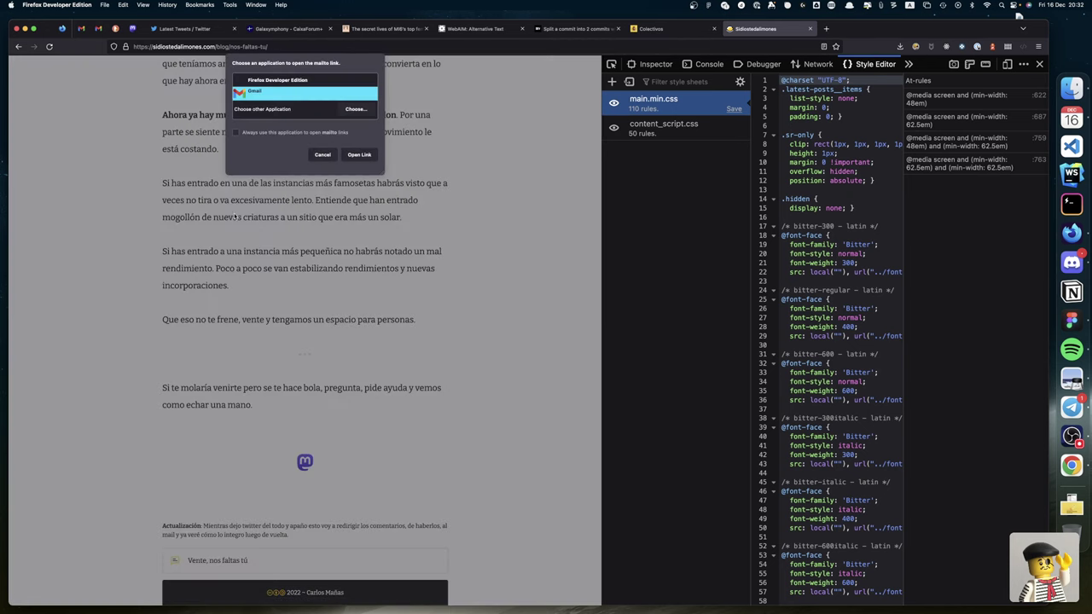
click(359, 154)
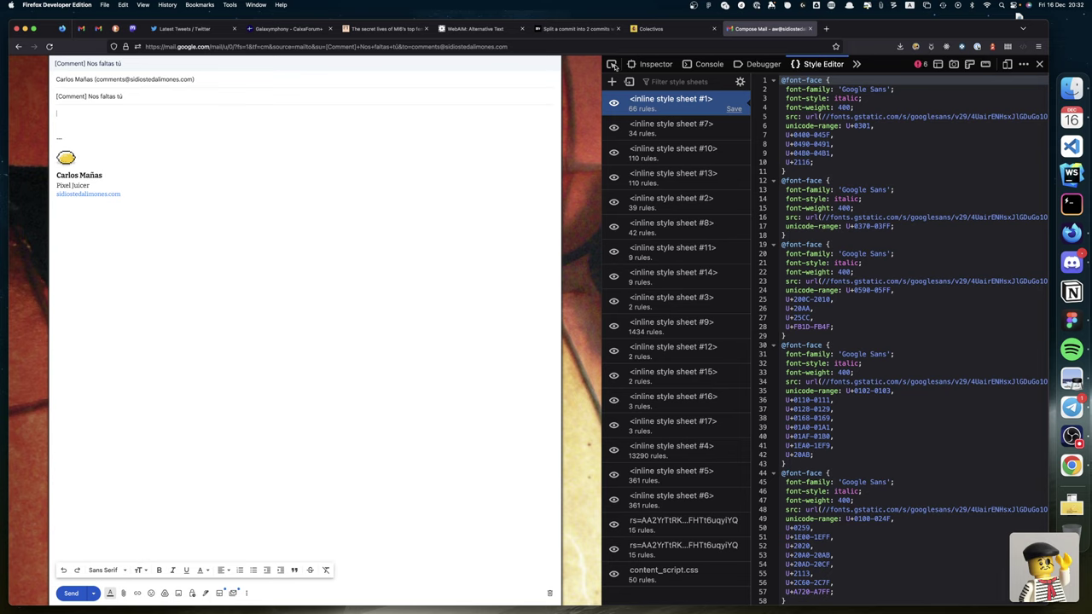
Step: Leave the Gmail comment draft and return to the "Nos faltas tú" article in the same tab
click(812, 29)
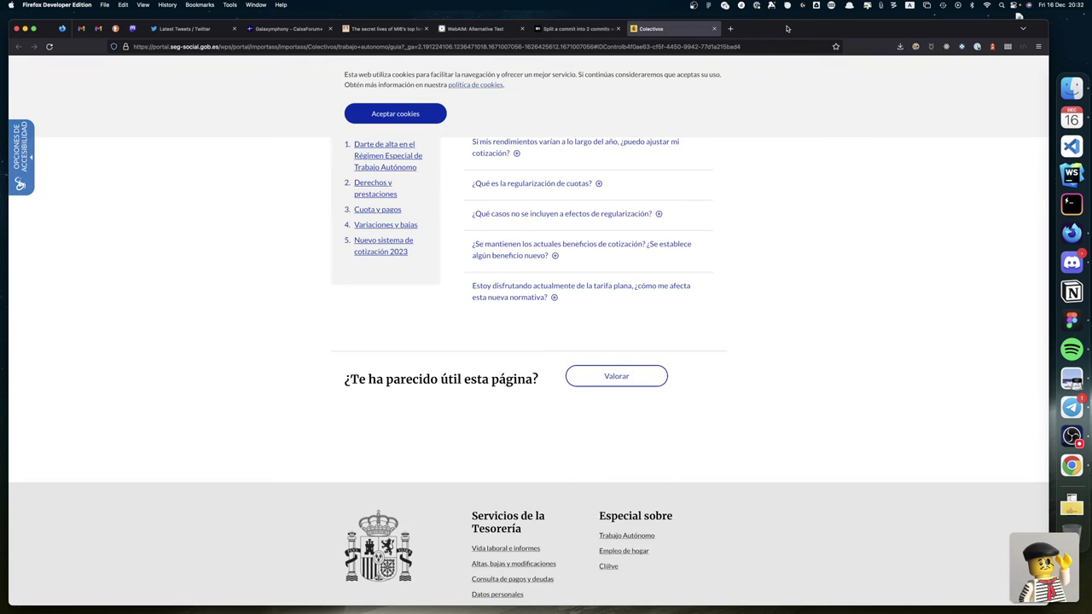
key(super+shift+t)
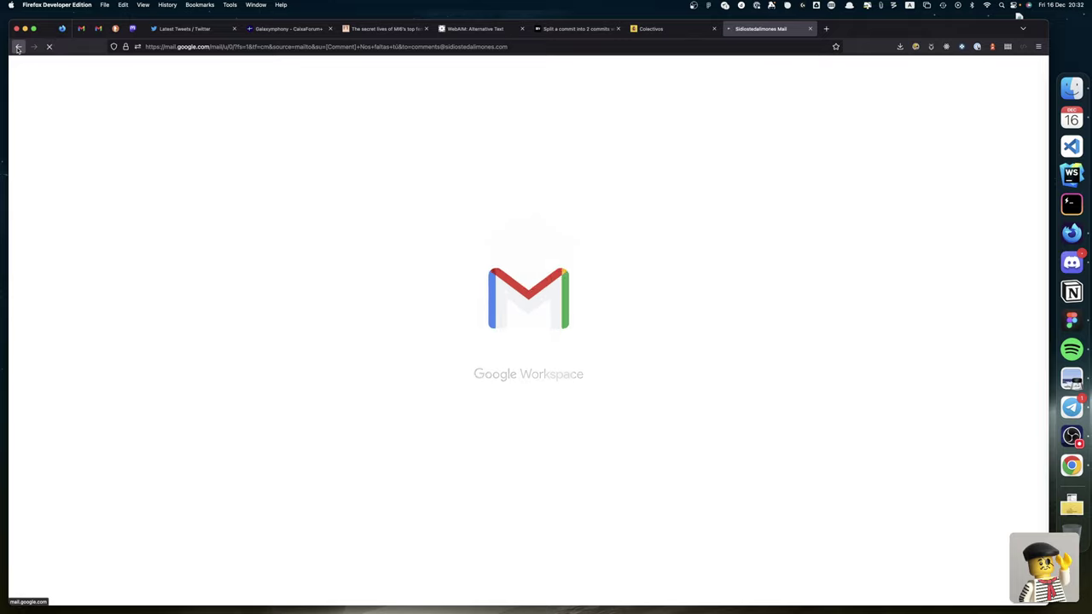
click(17, 47)
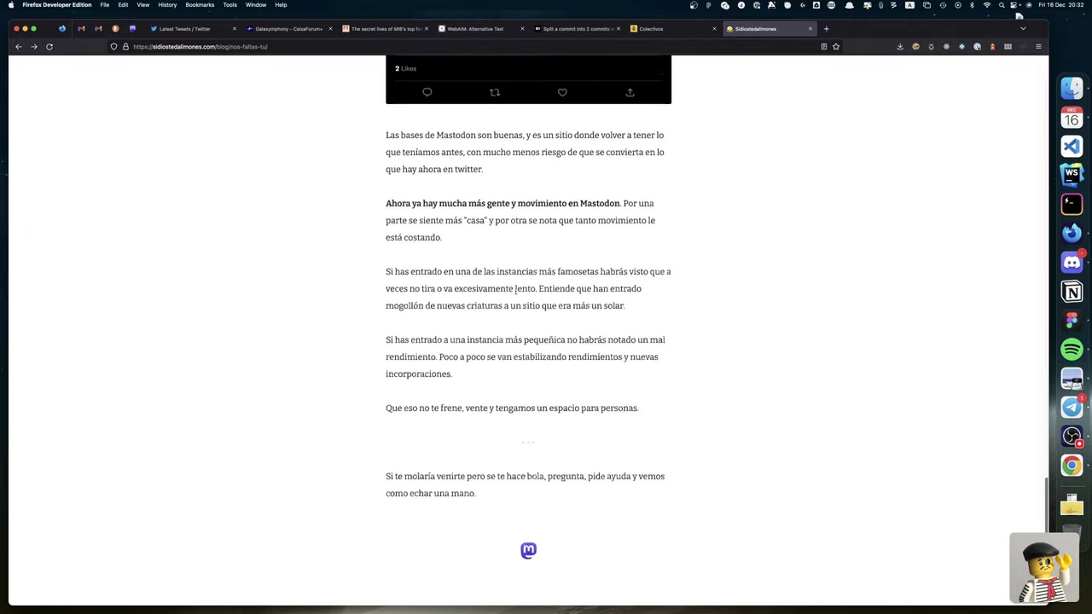
Step: Review the article's comment link, footer and header image, and glance at the photo of the old site design in Preview
scroll(483, 499, down, 2)
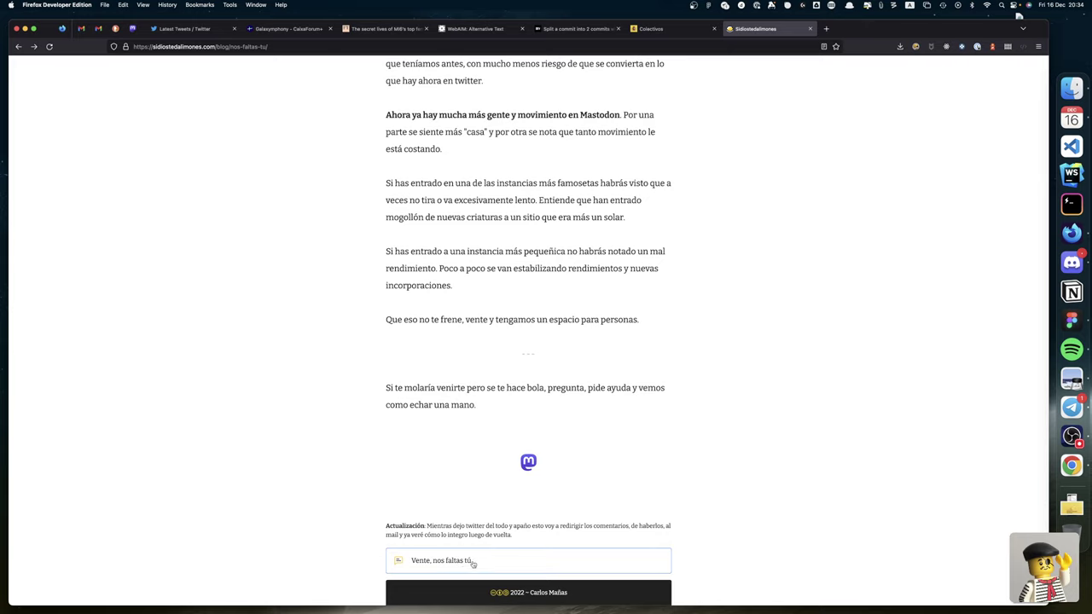
scroll(445, 564, down, 1)
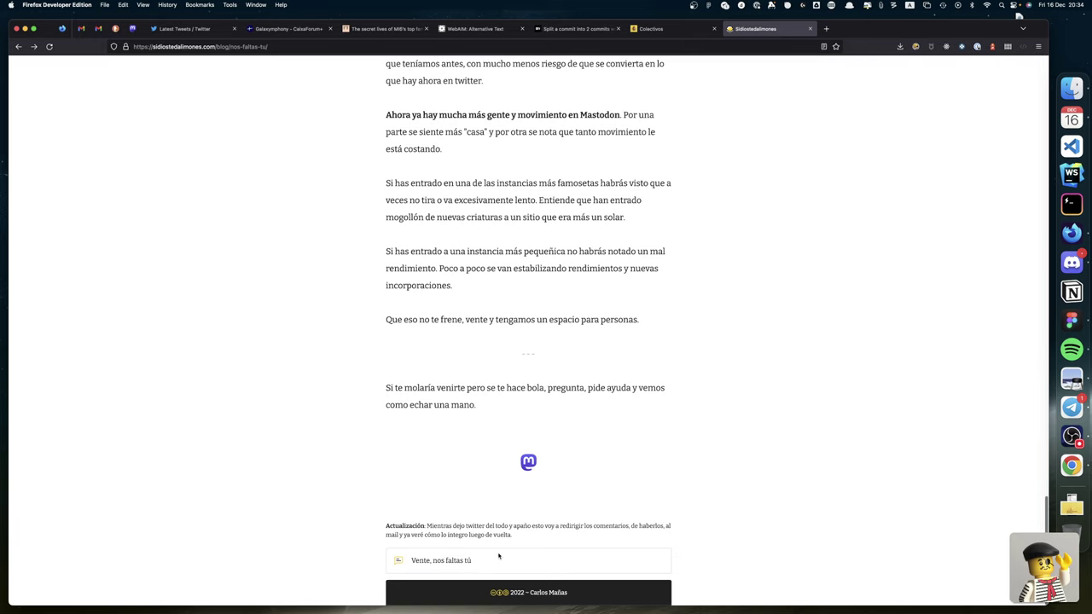
scroll(571, 564, up, 1)
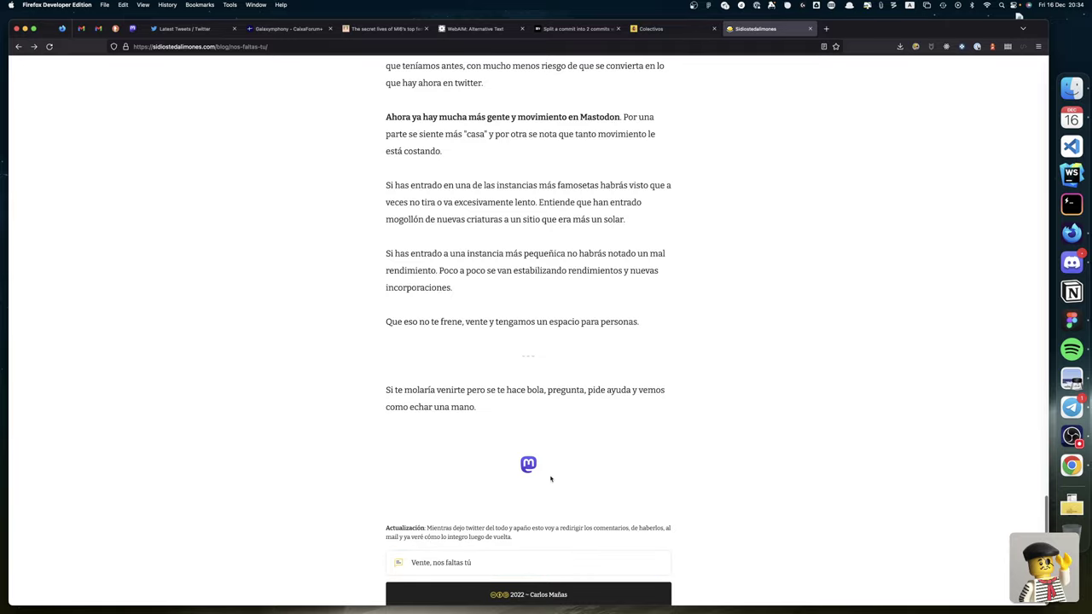
scroll(550, 479, up, 5)
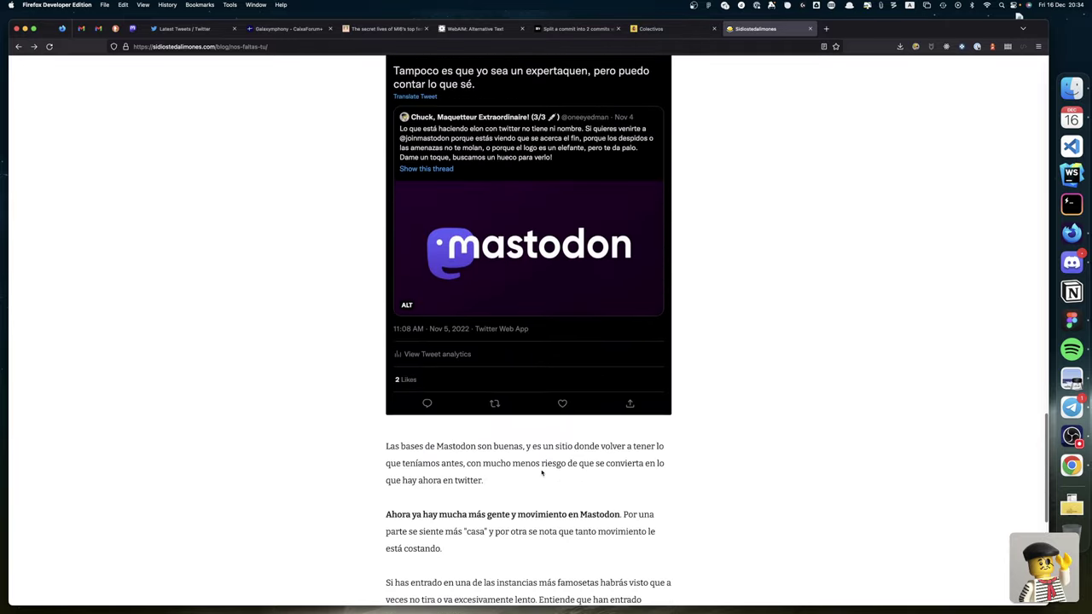
scroll(541, 472, up, 20)
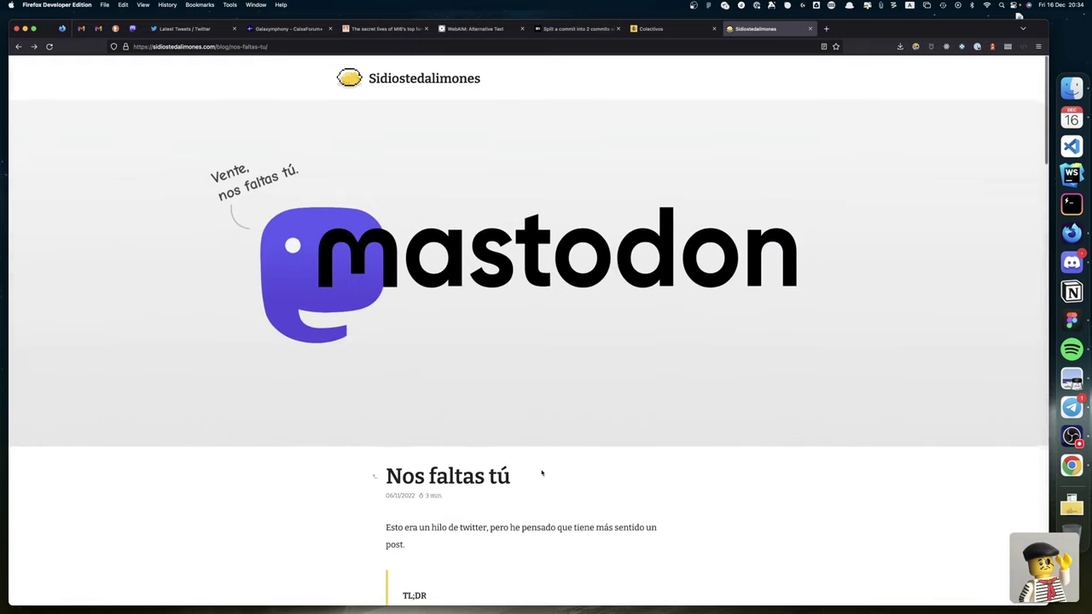
scroll(541, 472, down, 1)
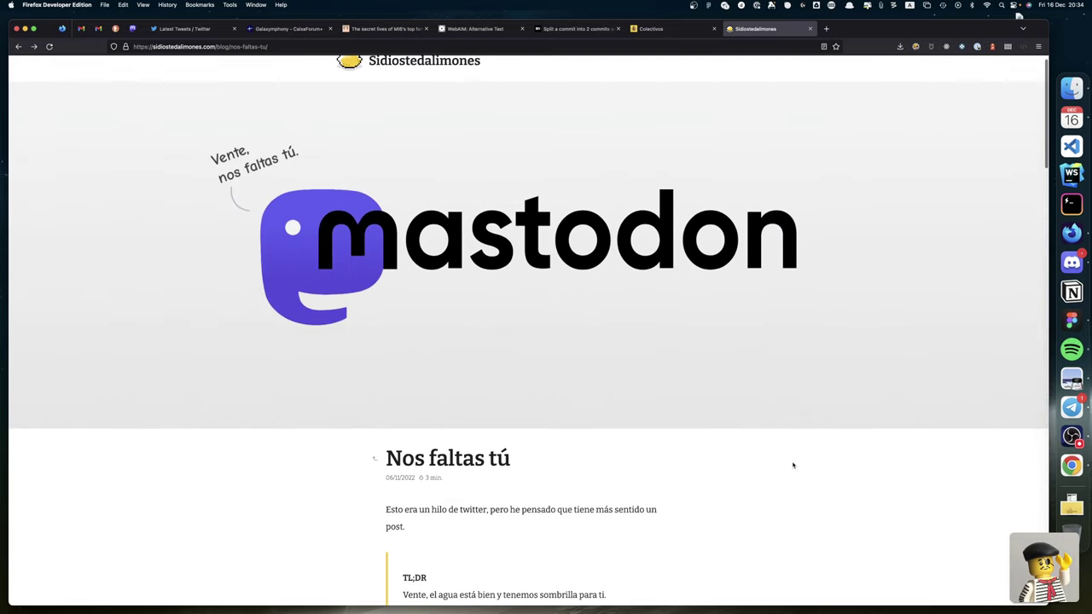
click(1071, 380)
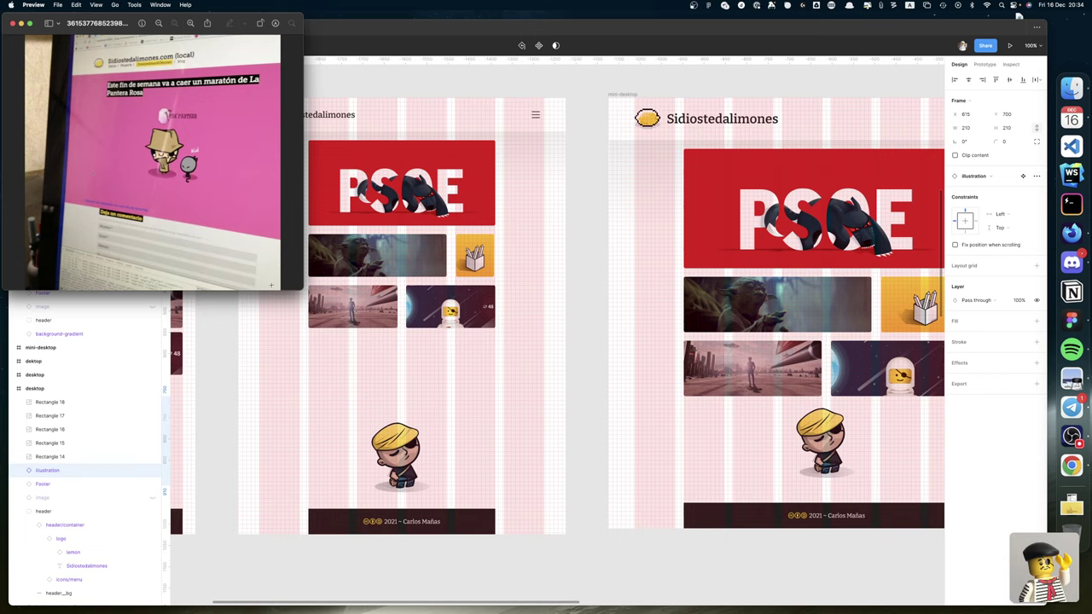
key(ctrl+Left)
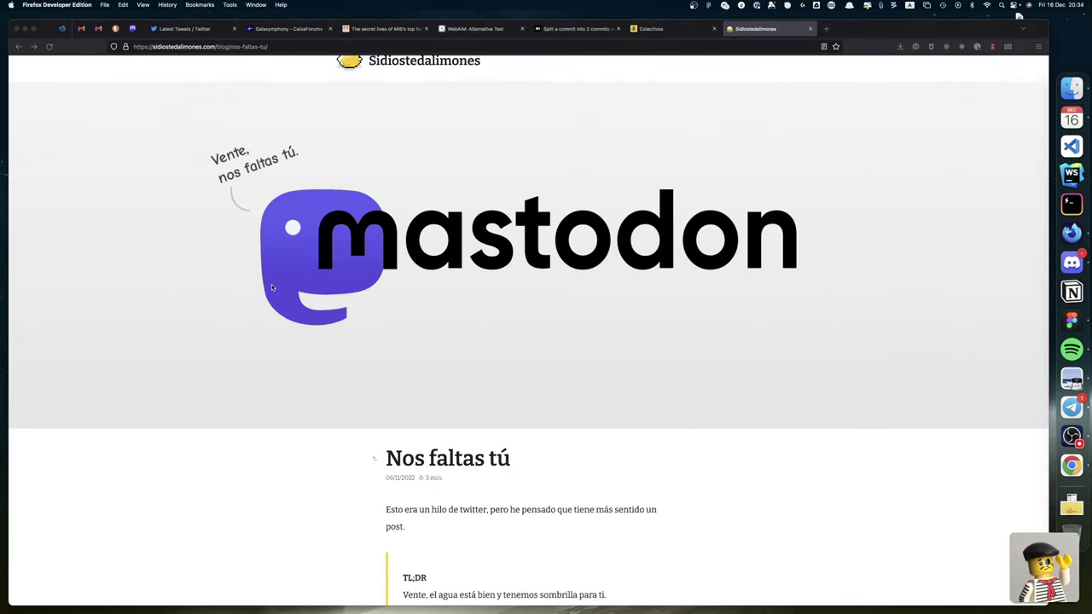
Step: Examine the article's text column from the title and TL;DR quote through the paragraphs to the embedded tweet image
scroll(401, 353, down, 2)
scroll(401, 353, down, 4)
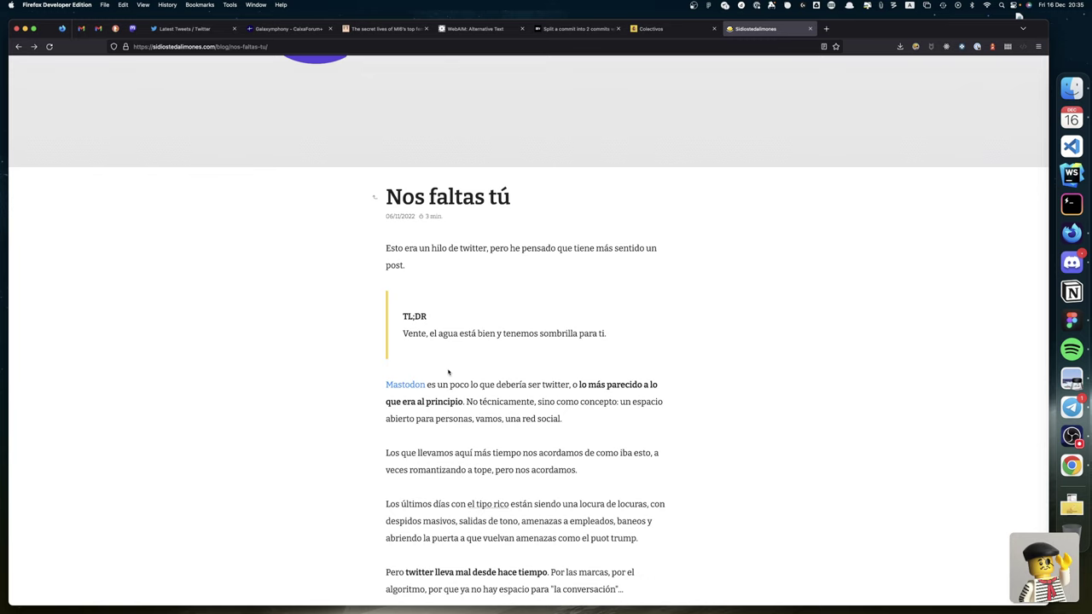
scroll(431, 342, up, 1)
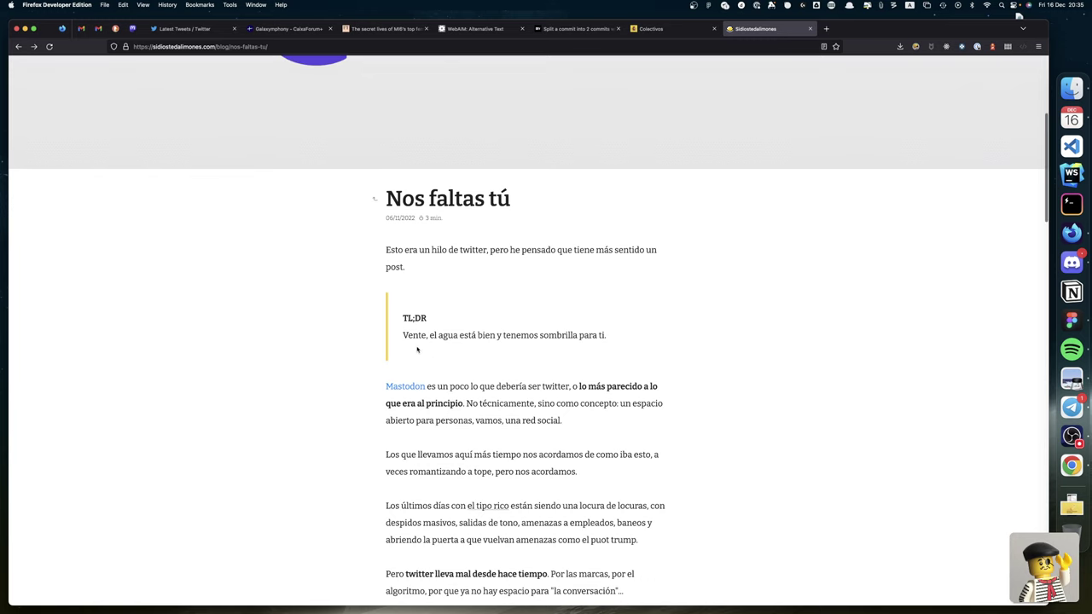
scroll(418, 349, down, 3)
scroll(417, 350, up, 1)
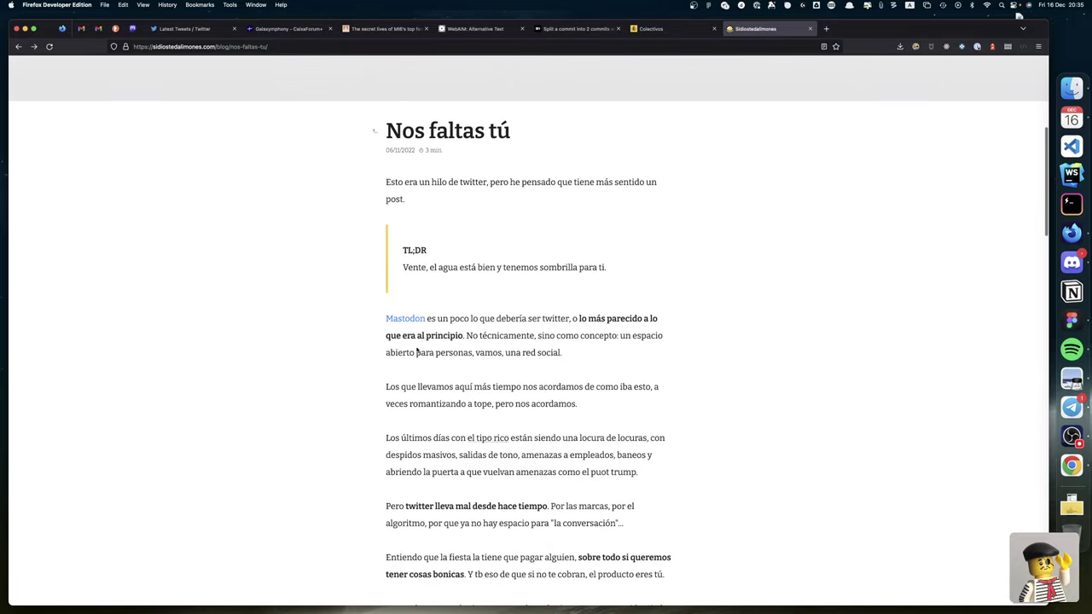
scroll(418, 282, up, 1)
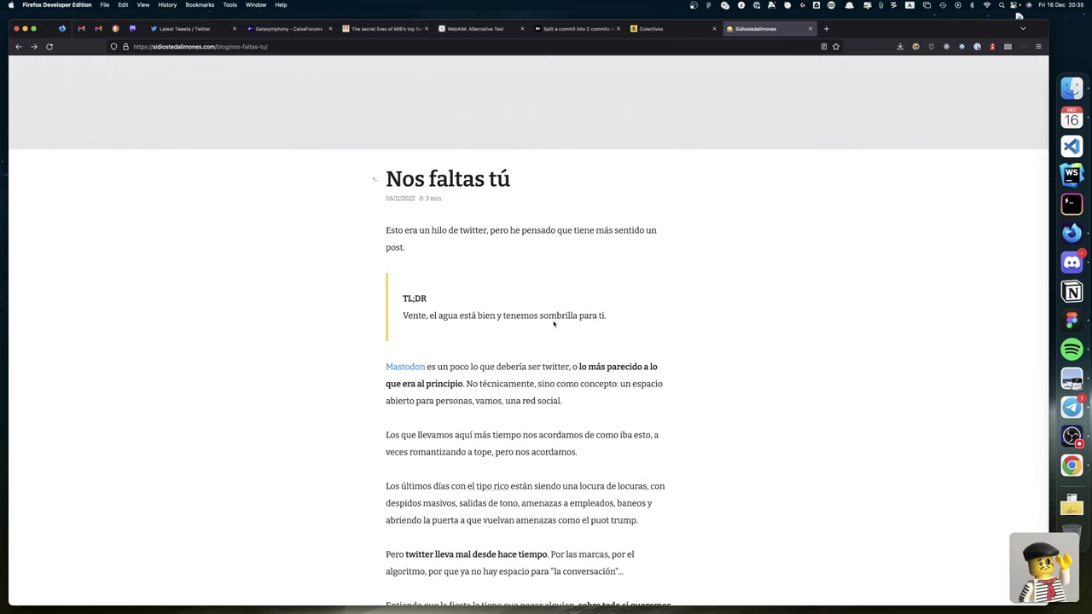
scroll(455, 326, down, 8)
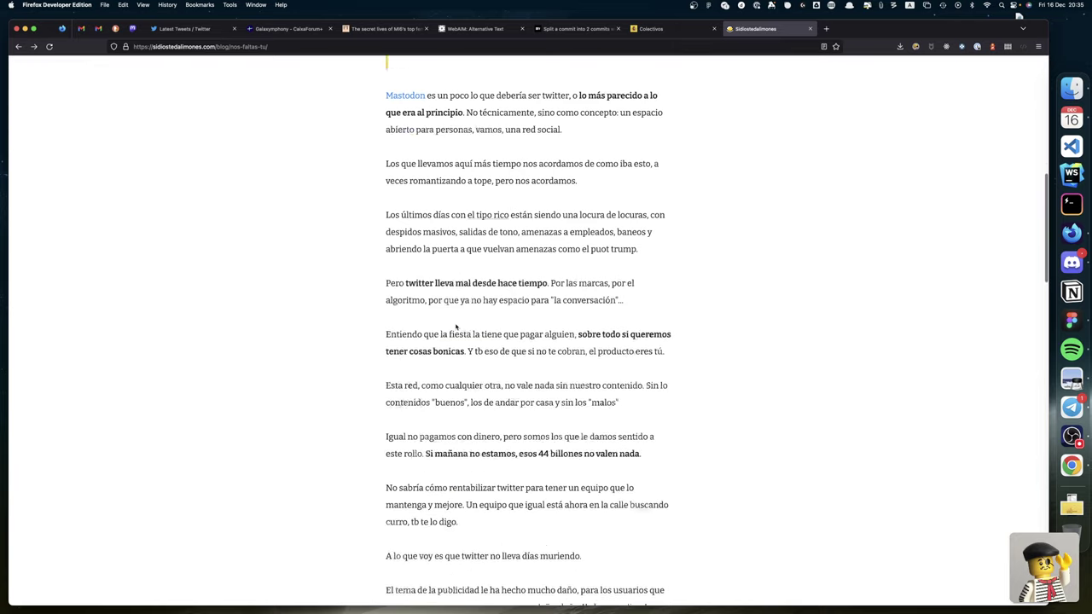
scroll(455, 326, down, 5)
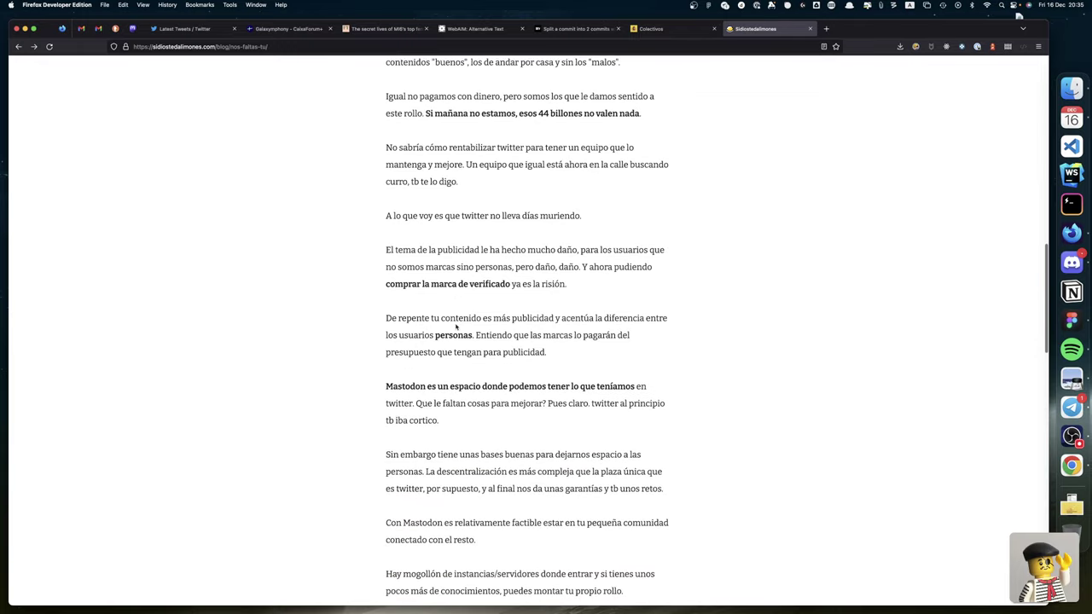
scroll(456, 324, down, 11)
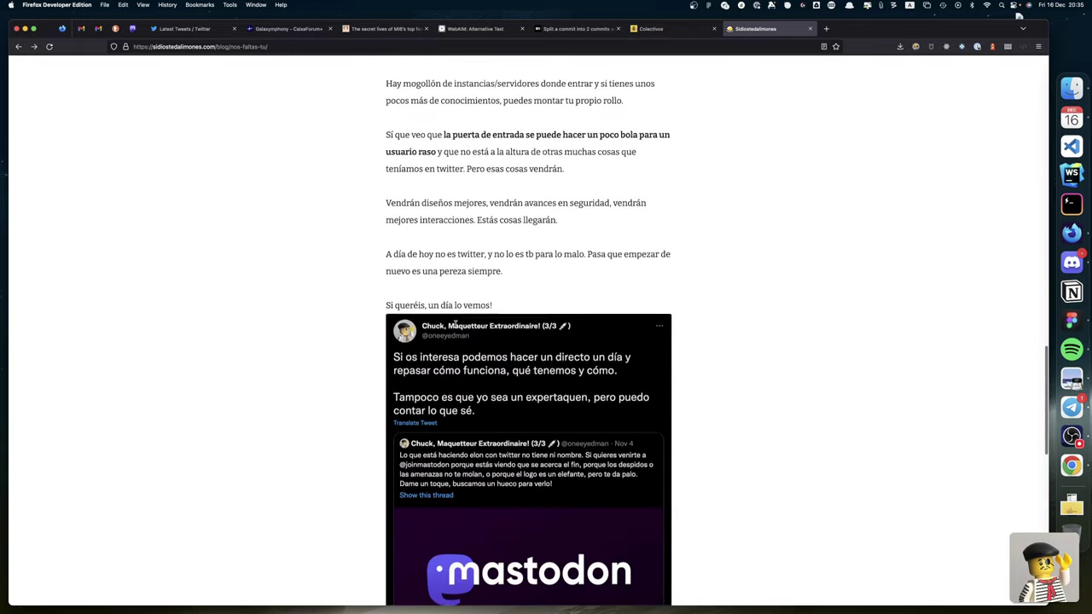
scroll(455, 324, down, 3)
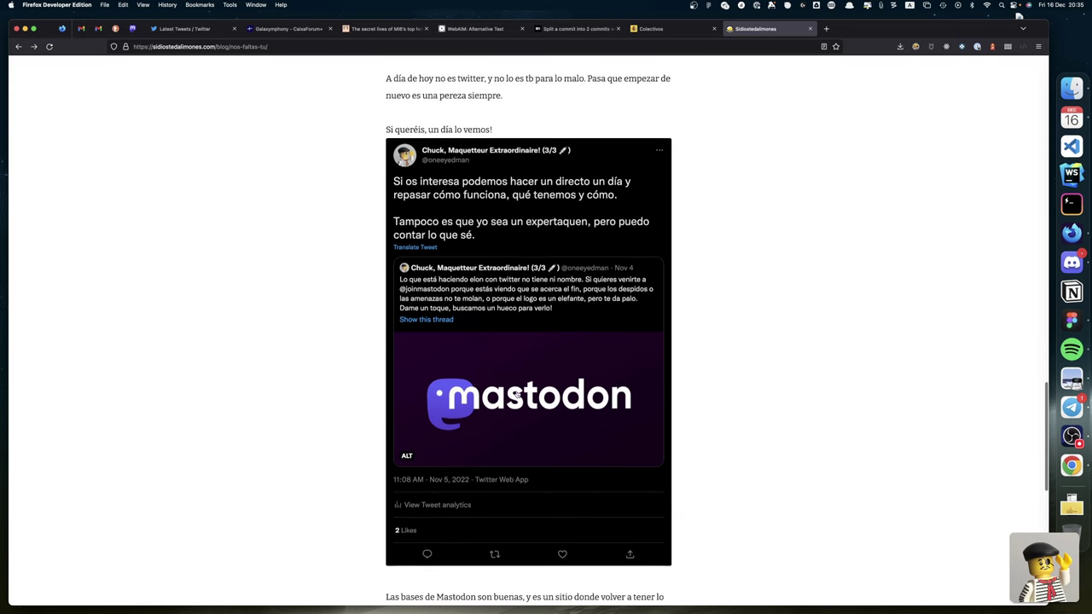
mouse_move(516, 394)
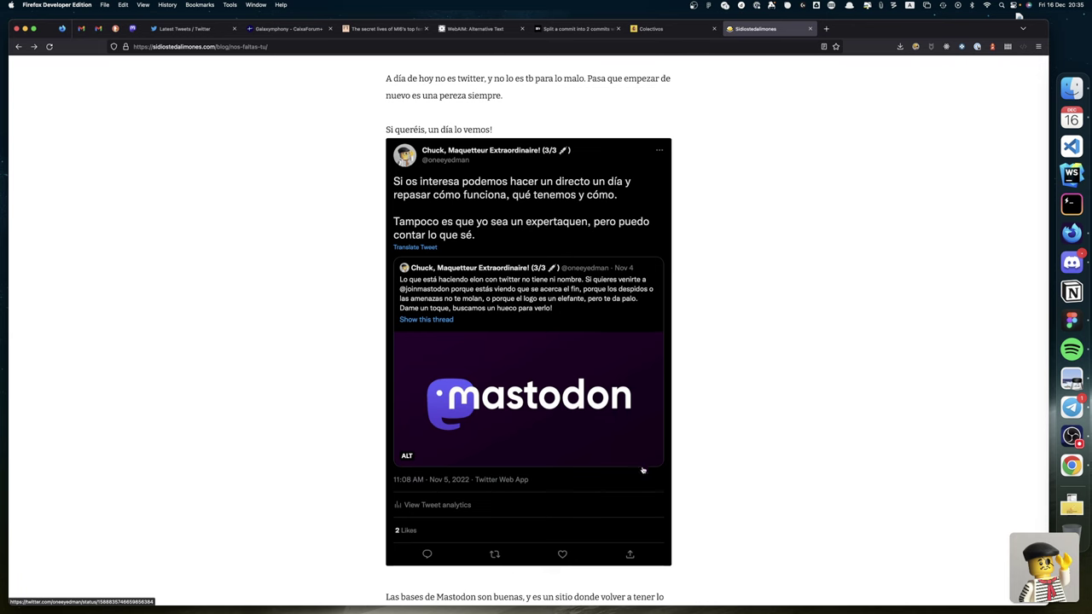
Step: Switch to Penpot in Chrome, leave the web file and open the covers file from the Maquetando con Chuck project
click(1071, 465)
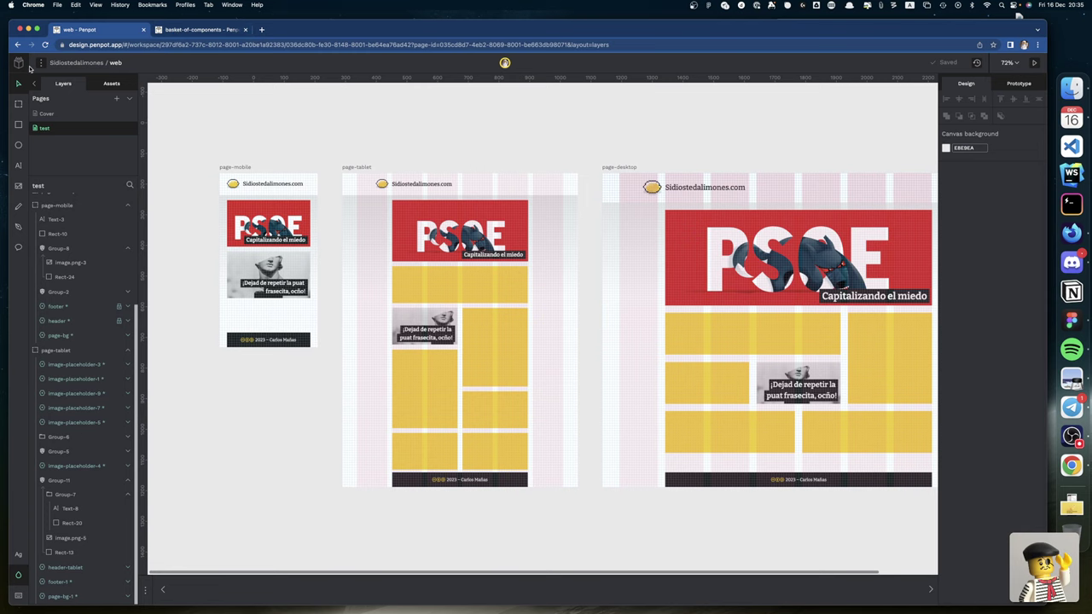
click(41, 64)
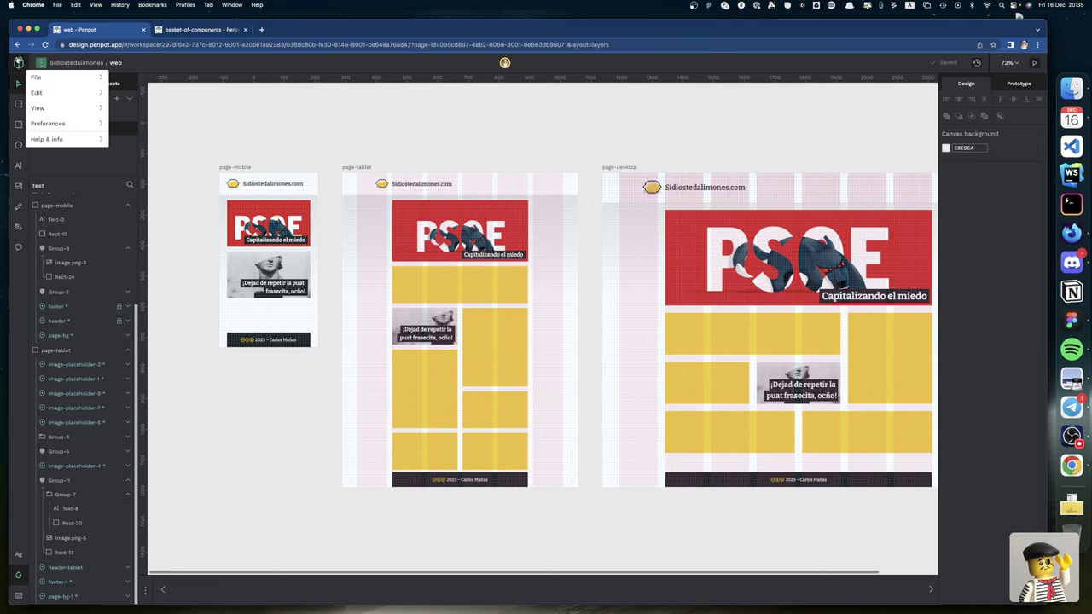
click(19, 62)
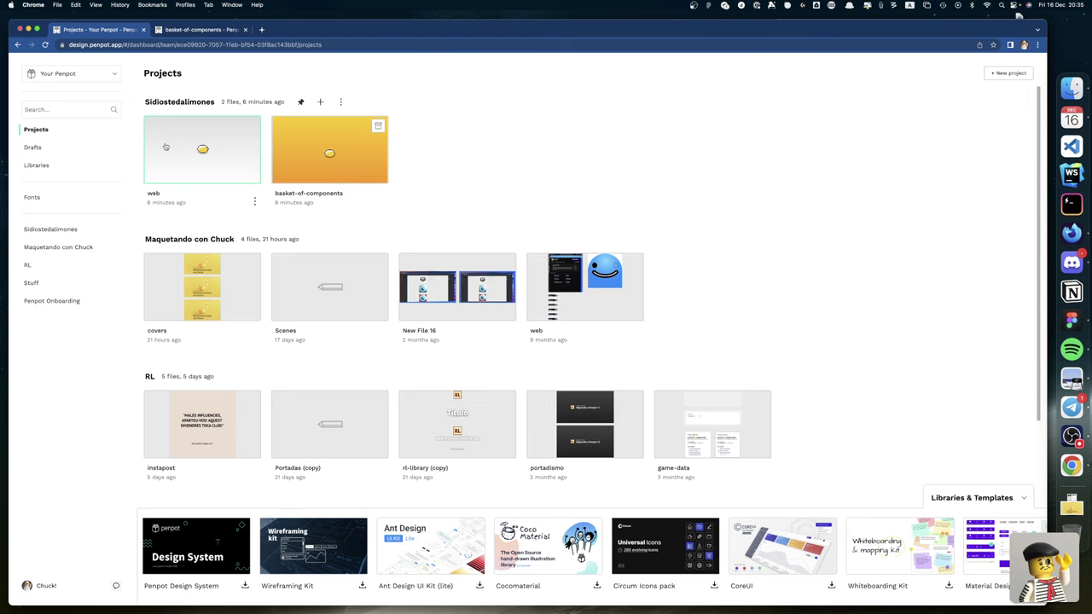
double_click(240, 294)
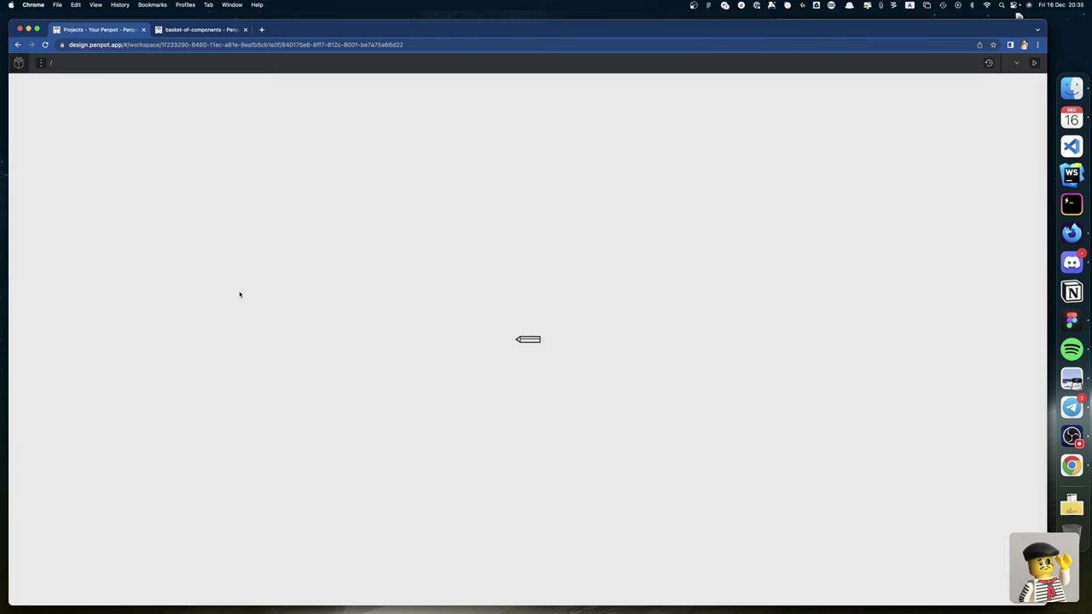
scroll(490, 267, down, 5)
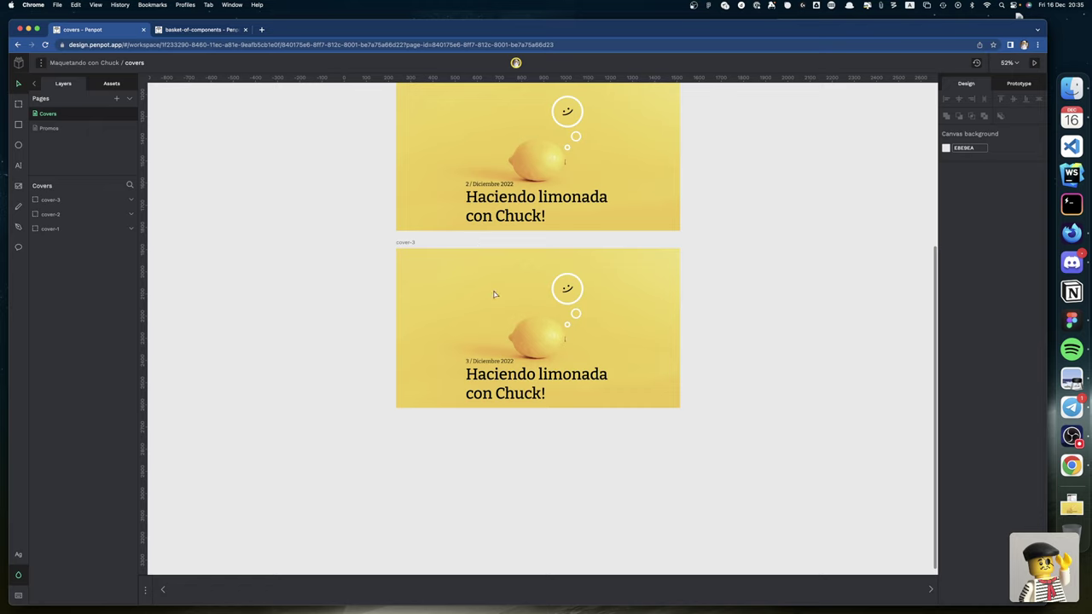
Step: Duplicate the cover-3 board directly below the original, aligned with it and with the same spacing as the other covers
click(409, 245)
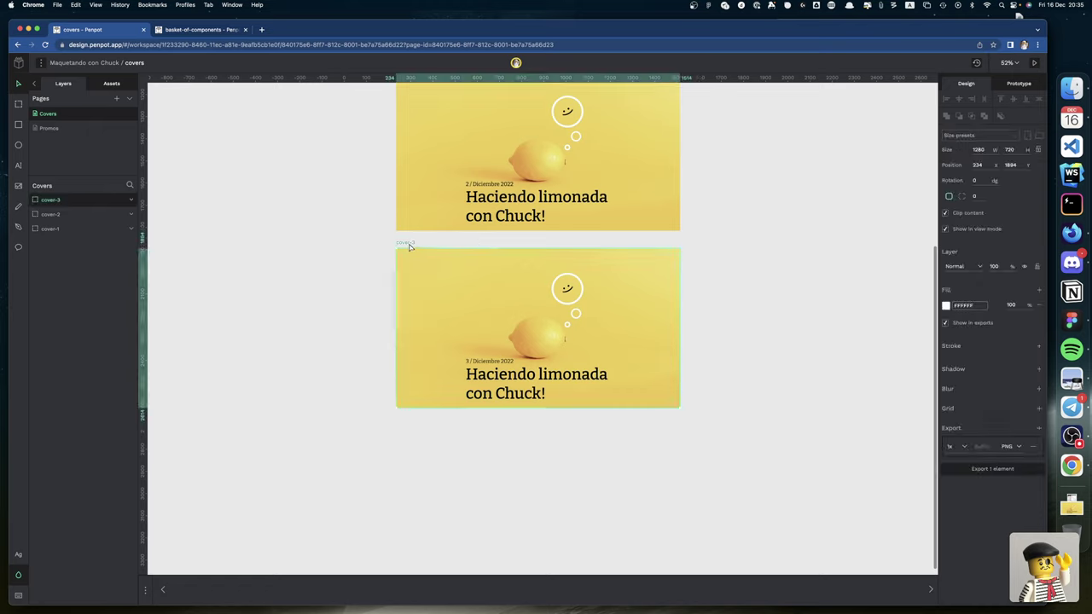
drag(408, 245, 404, 421)
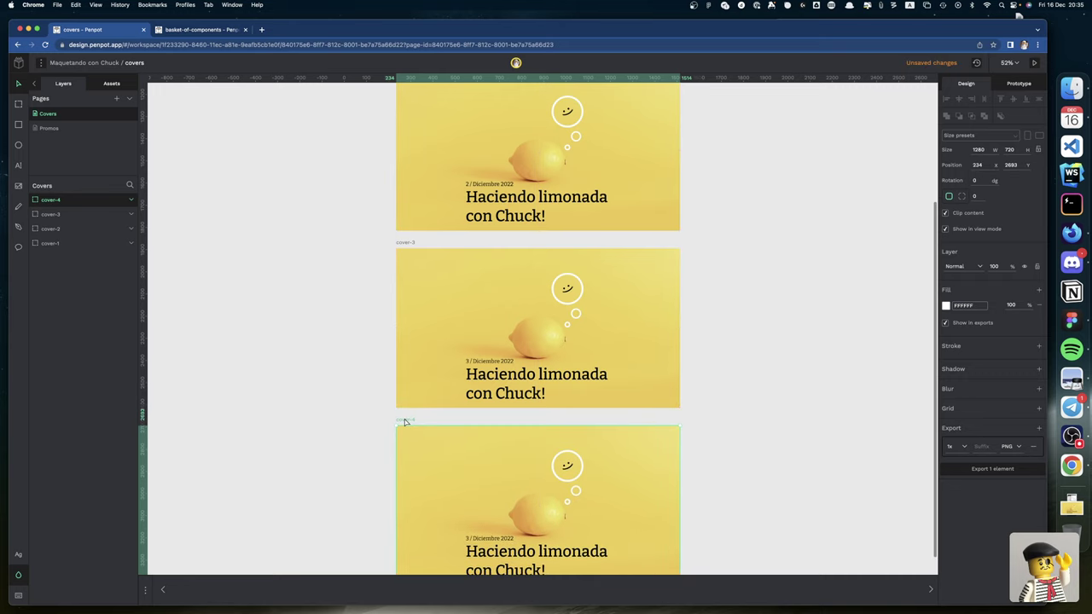
scroll(467, 400, down, 2)
scroll(468, 400, right, 2)
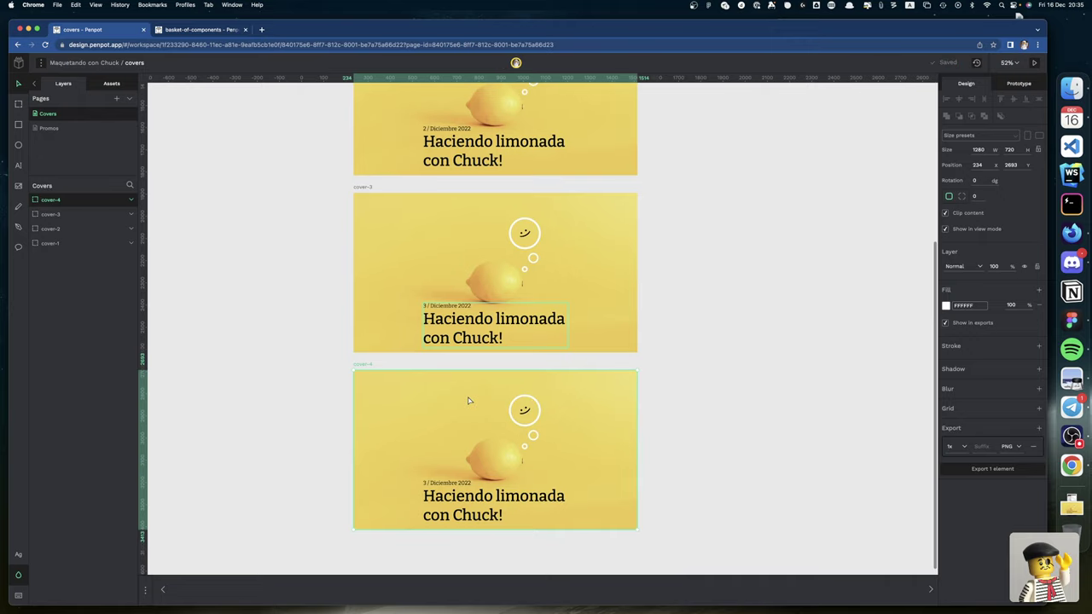
Step: Change the date line on the cover-4 board to "4 / Diciembre 2022" and export the board as a PNG
click(433, 484)
double_click(432, 484)
scroll(433, 485, down, 1)
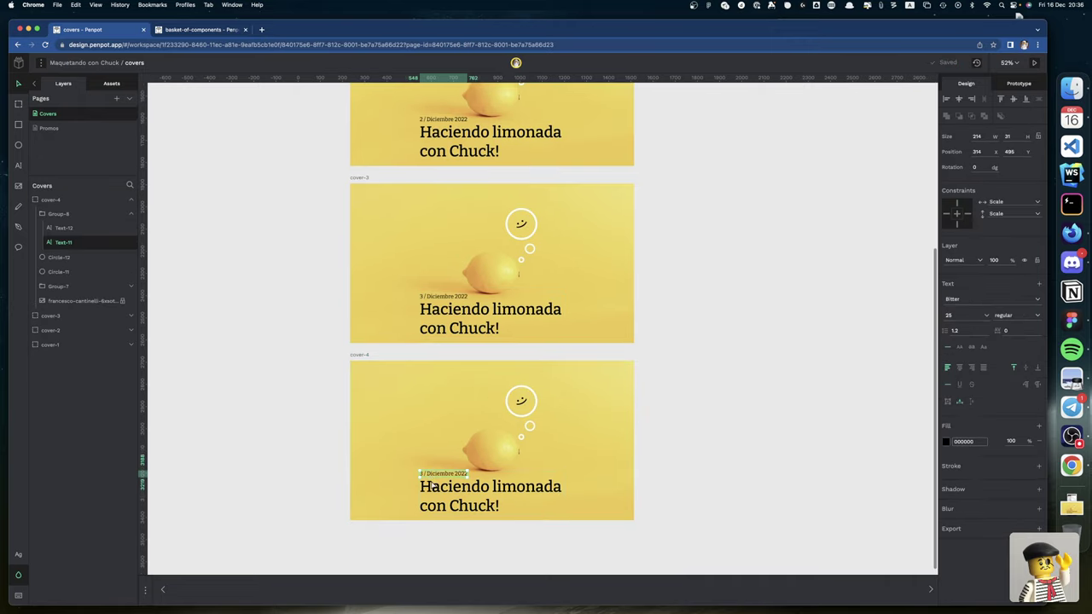
double_click(430, 485)
key(Escape)
click(362, 356)
click(998, 469)
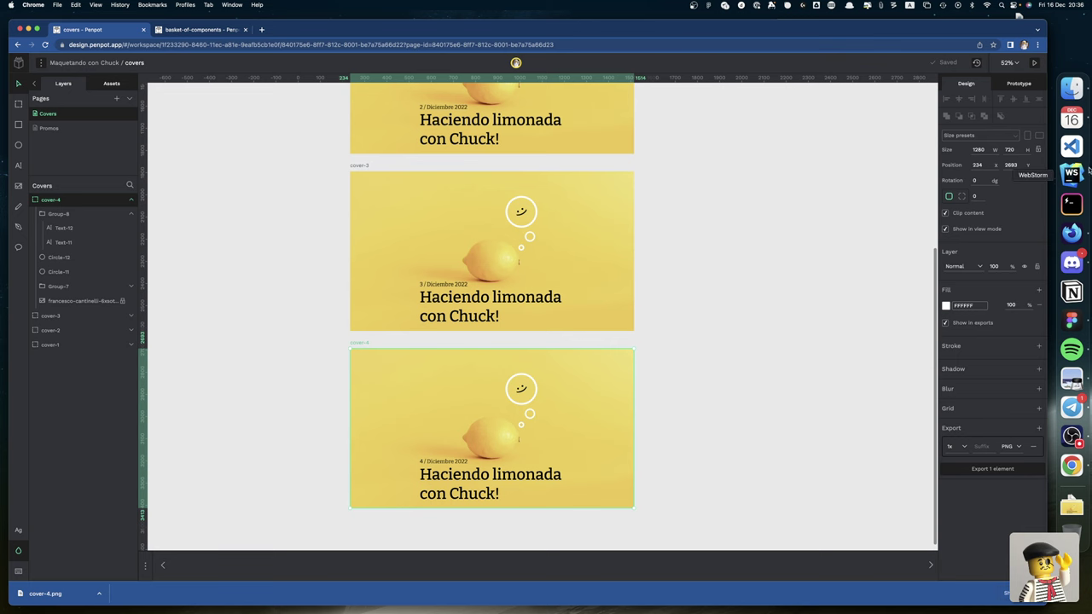
Step: Switch to Firefox Developer Edition and load unsplash.com in place of the article page
click(1071, 232)
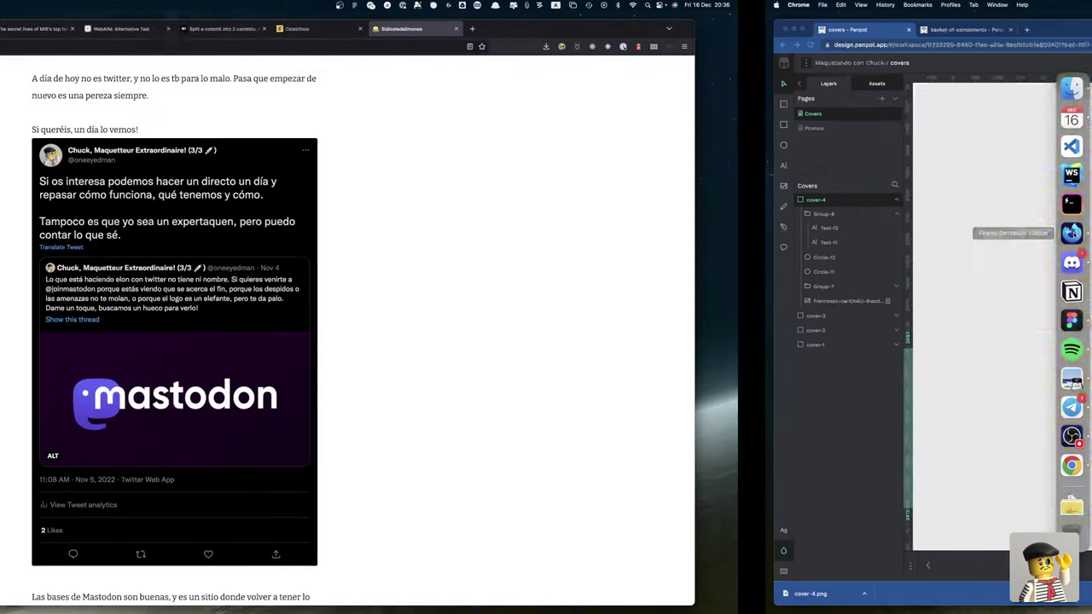
click(441, 49)
text(unsplash.com/)
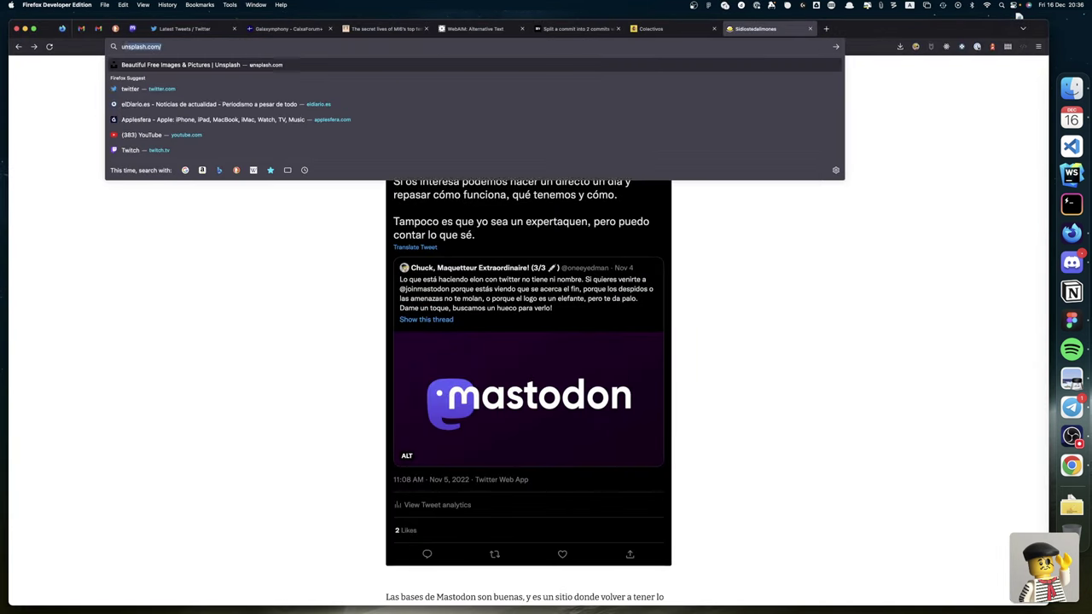
key(Return)
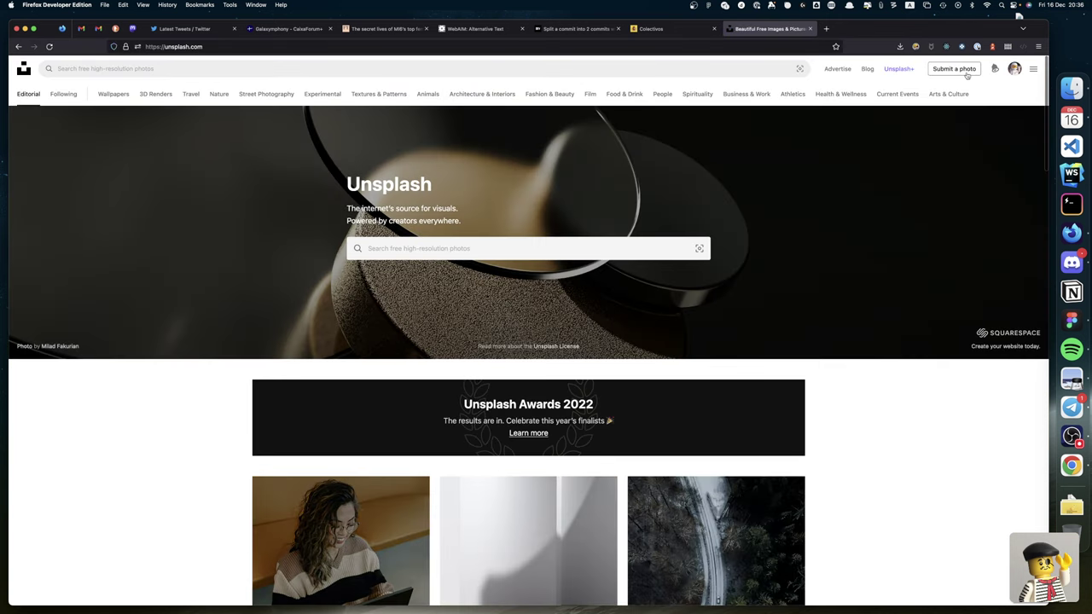
Step: Open the signed-in account's Unsplash profile and browse its liked photos down to the yellow lemon pictures
click(1014, 70)
click(967, 94)
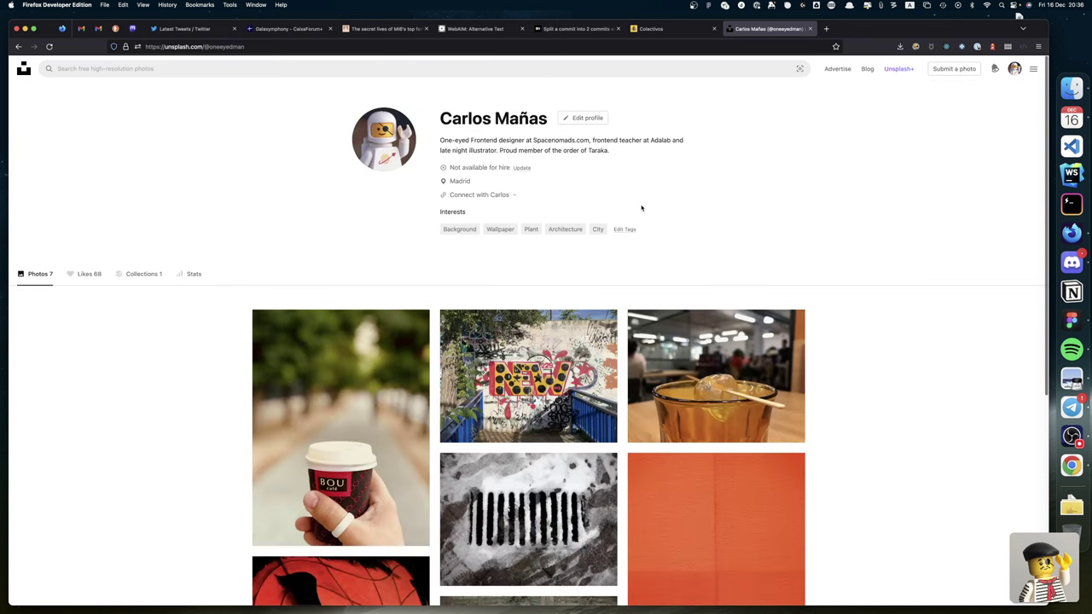
click(85, 273)
scroll(382, 368, down, 10)
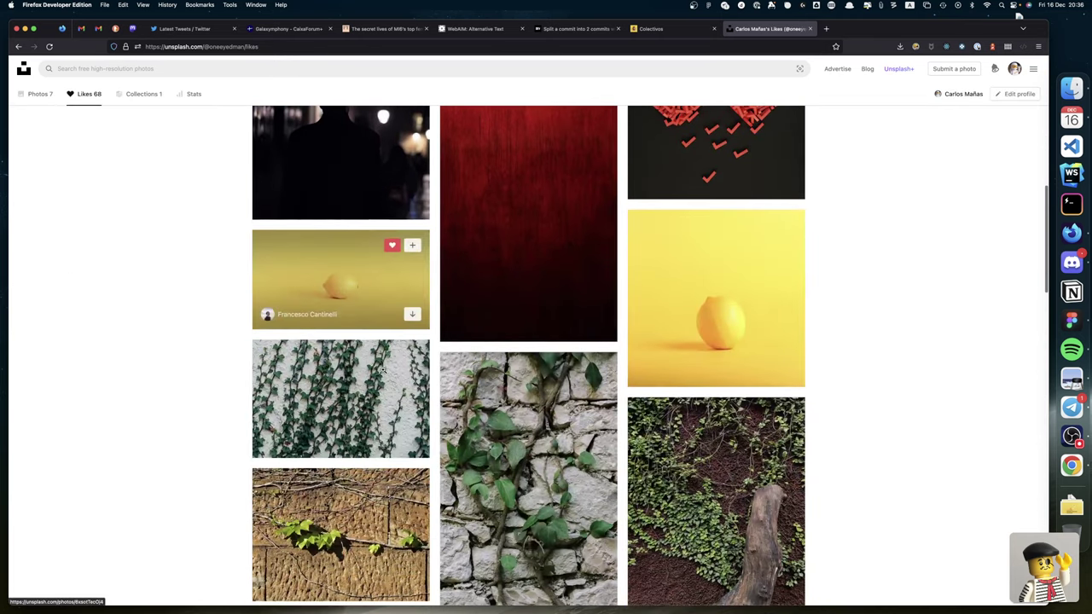
Step: Open the liked photo of a lemon lying on a yellow background and review its details and related photos
click(341, 297)
scroll(344, 307, down, 5)
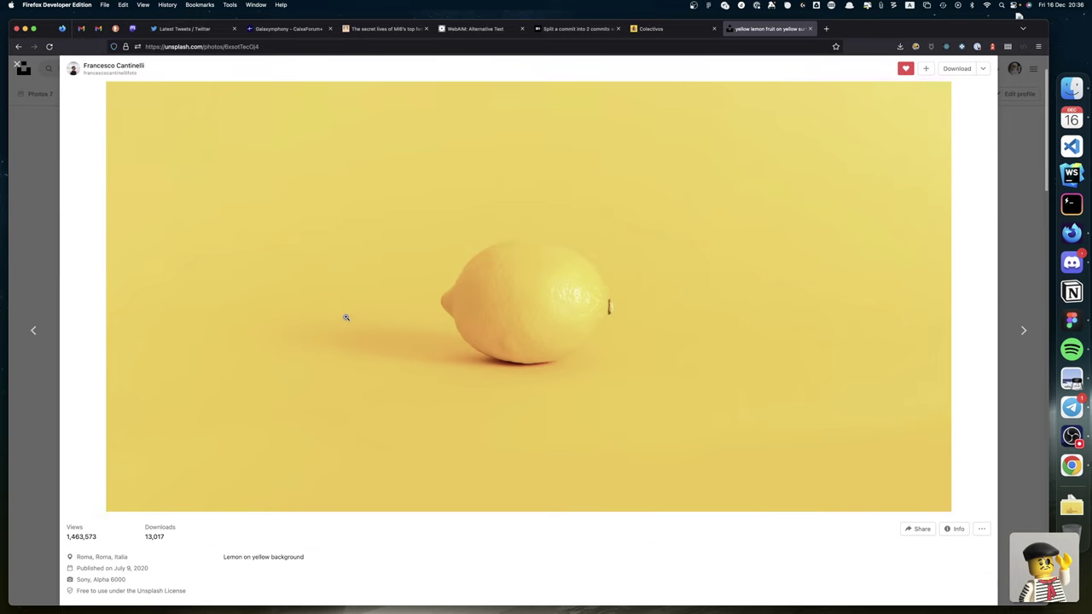
scroll(346, 317, down, 2)
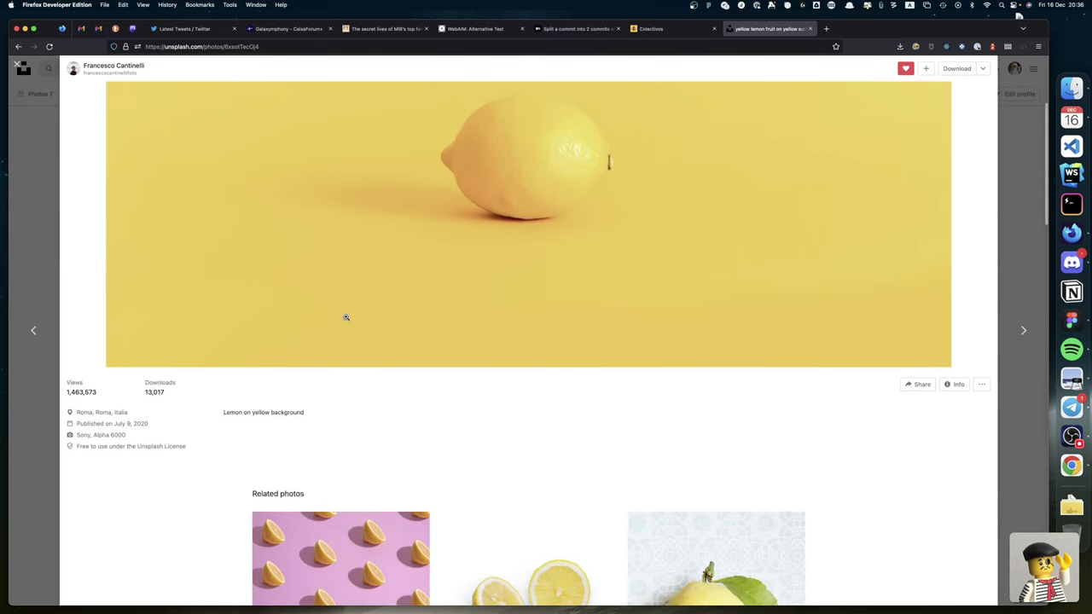
scroll(346, 317, down, 2)
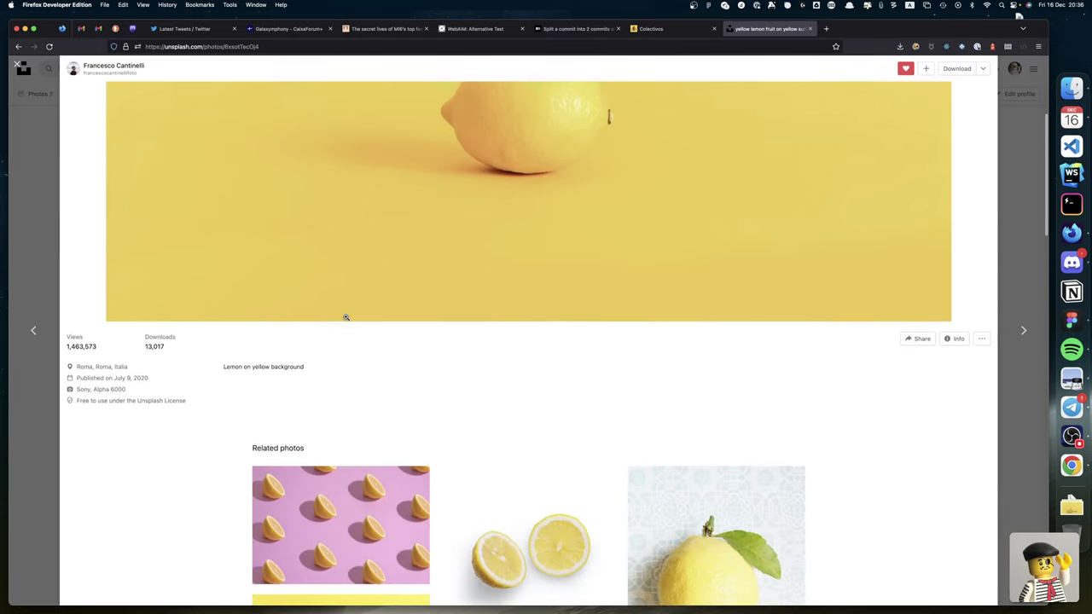
scroll(345, 317, up, 5)
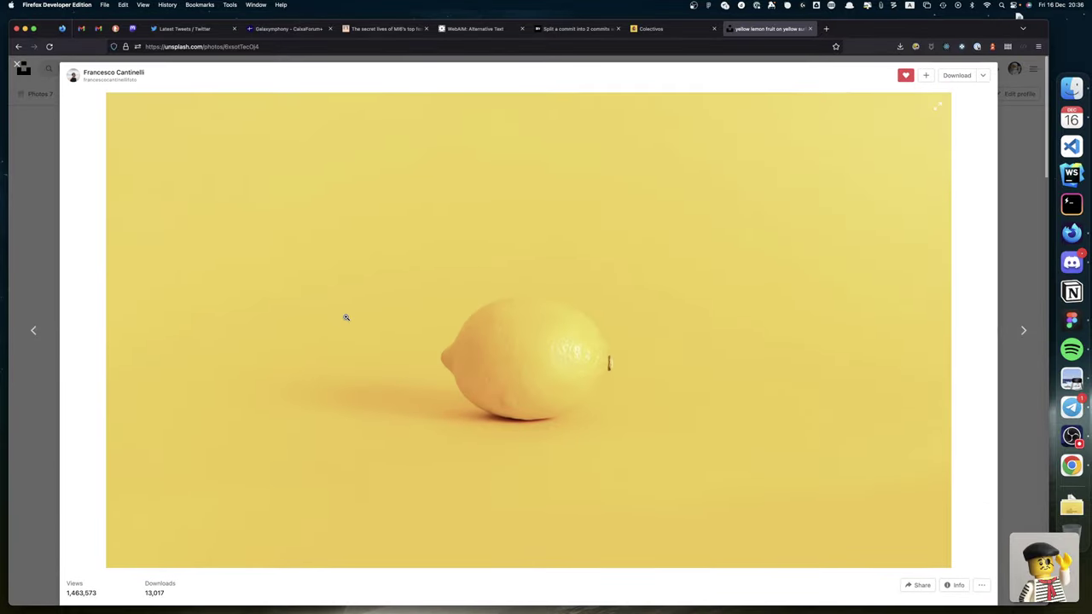